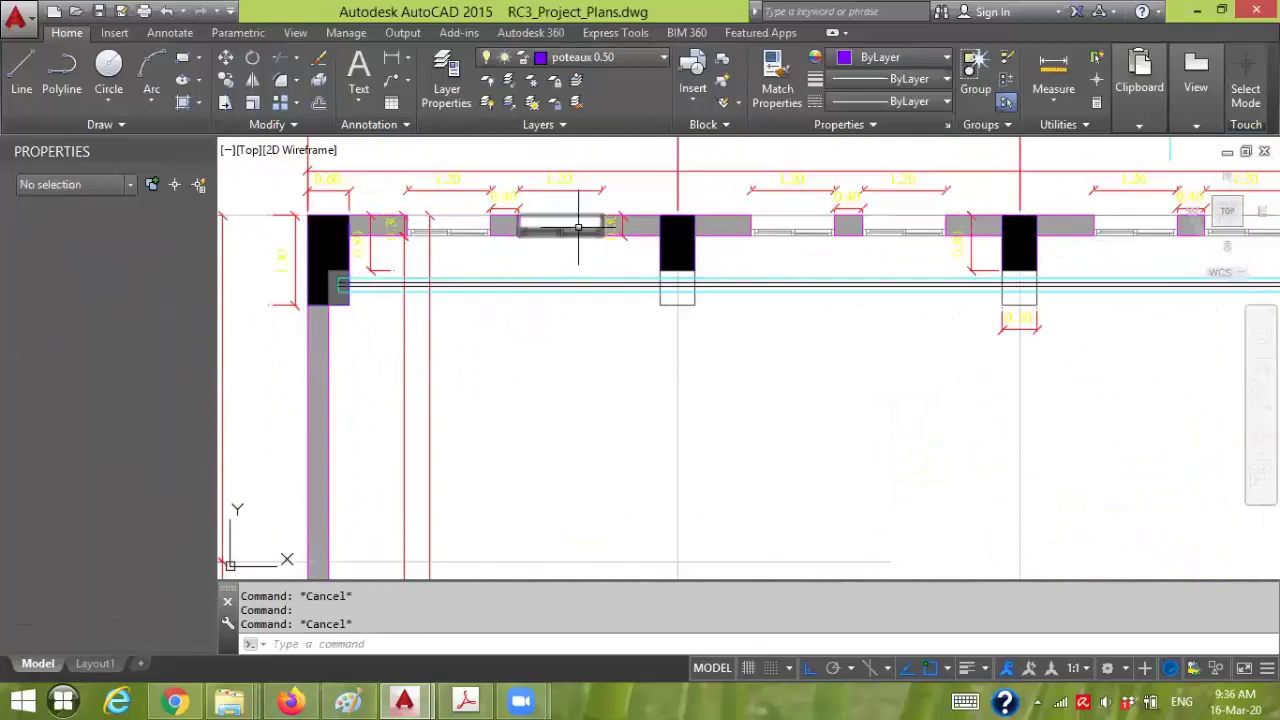
- Examine the columns along grid line 1 and check which layer the small column at axis F is on
scroll(772, 308, "up", 10)
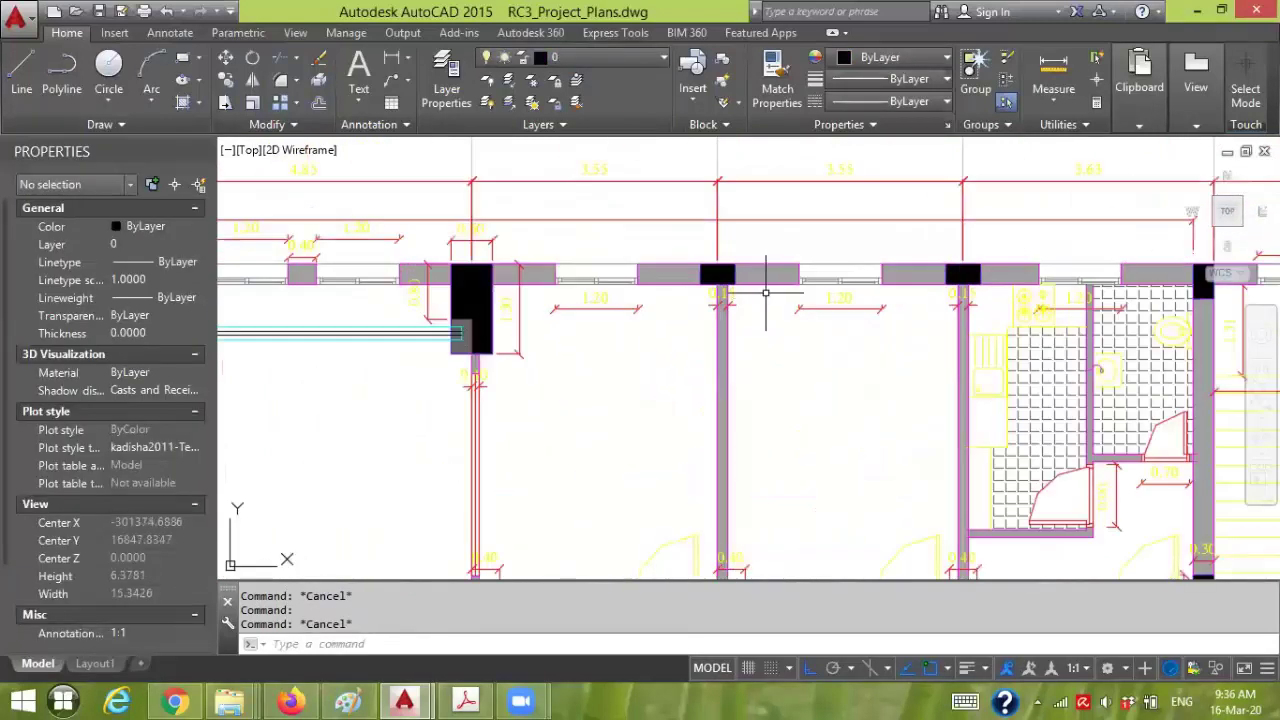
left_click(720, 268)
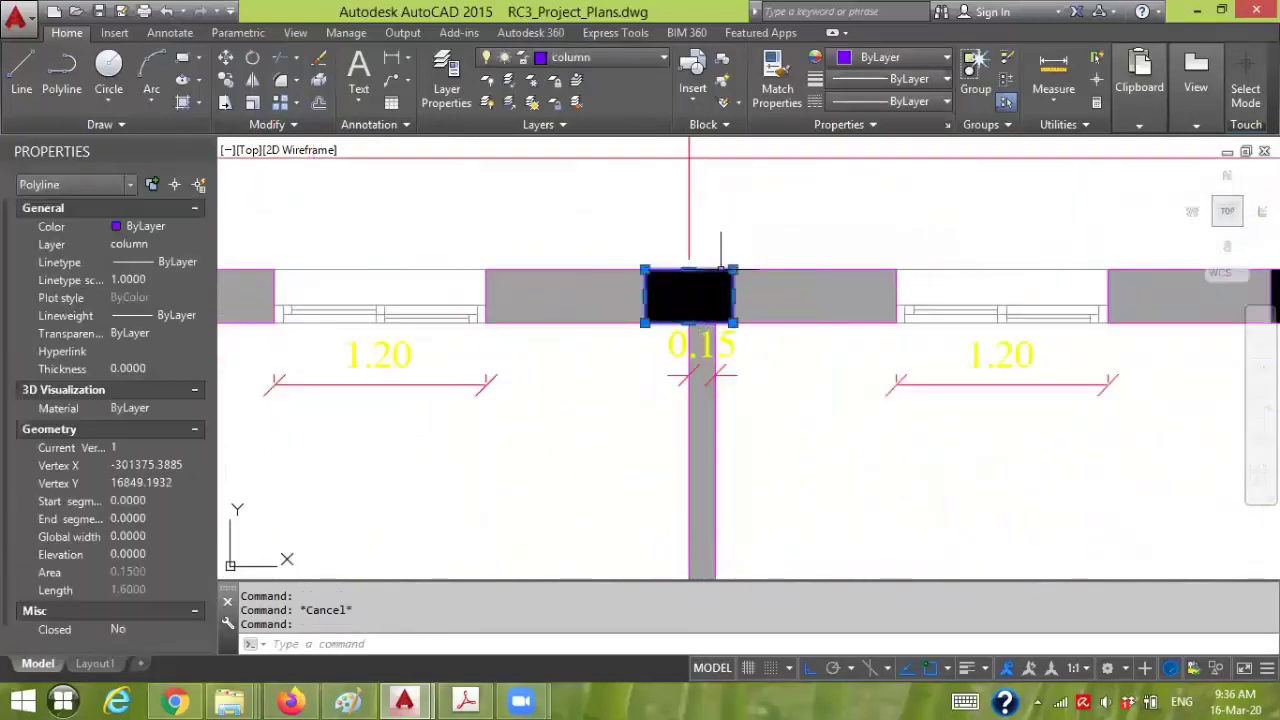
key("Escape")
scroll(643, 179, "down", 8)
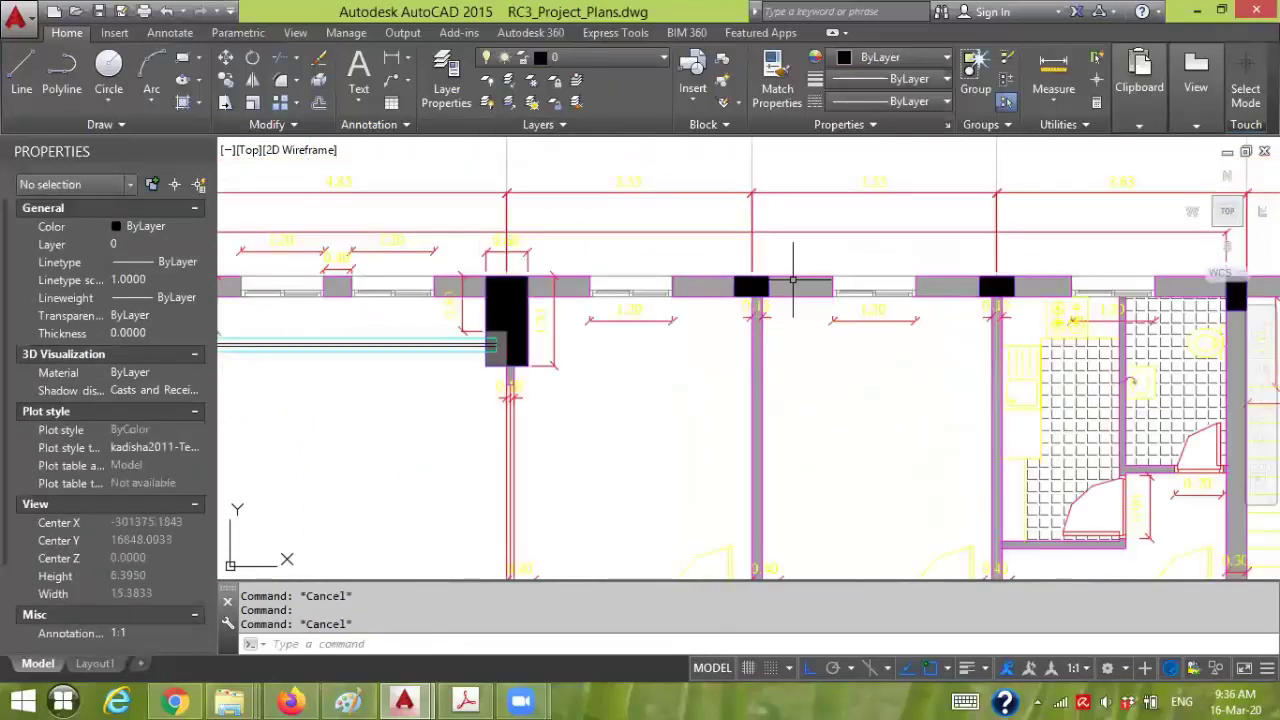
middle_click_drag(871, 325, 877, 271)
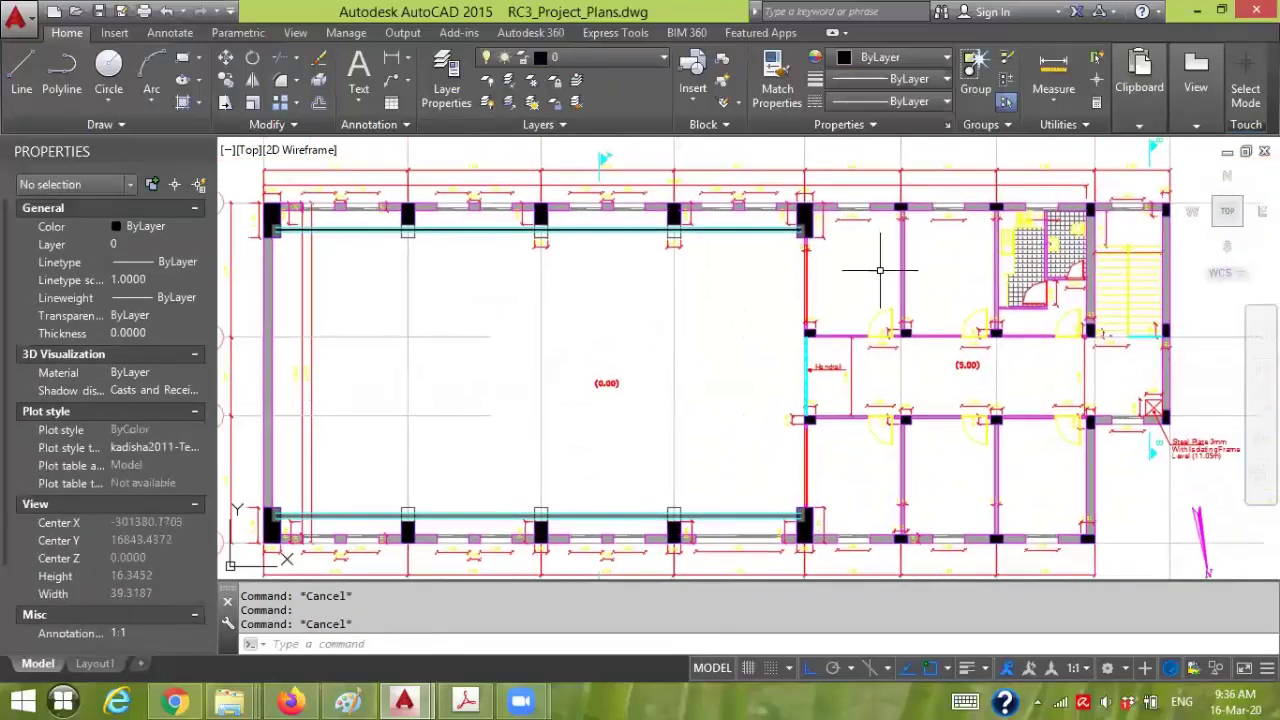
scroll(877, 271, "down", 2)
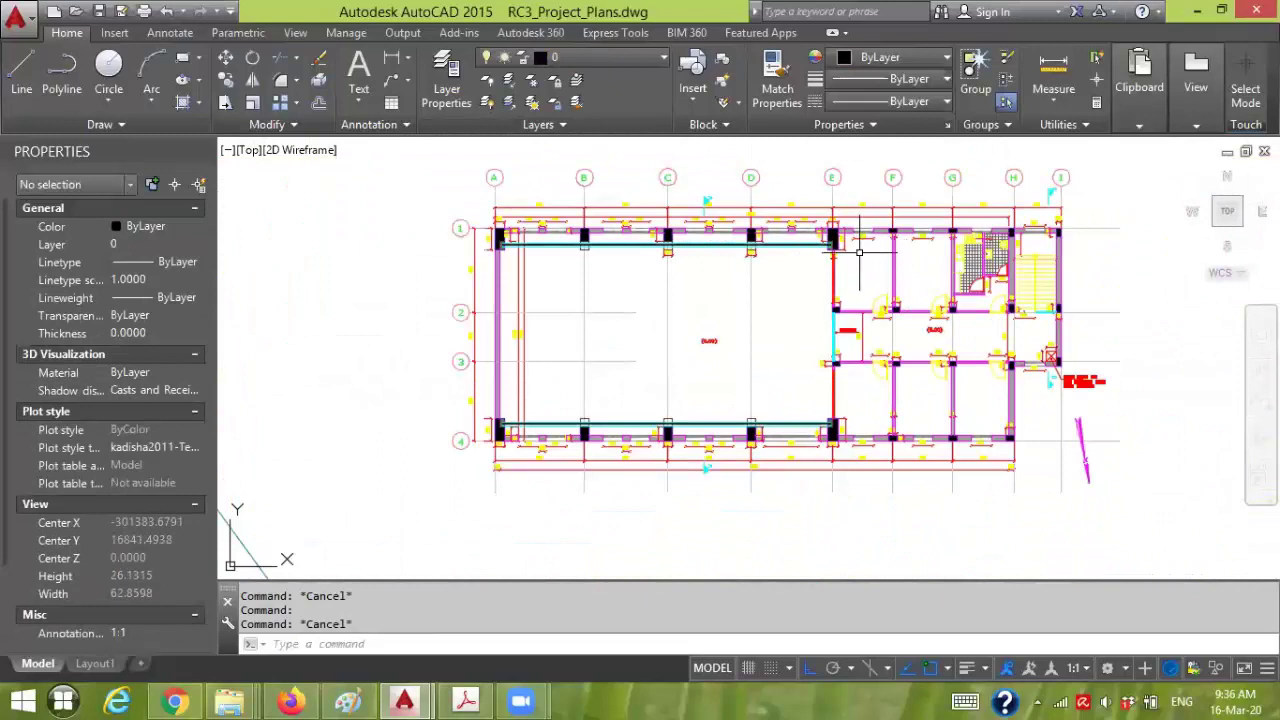
scroll(858, 250, "up", 2)
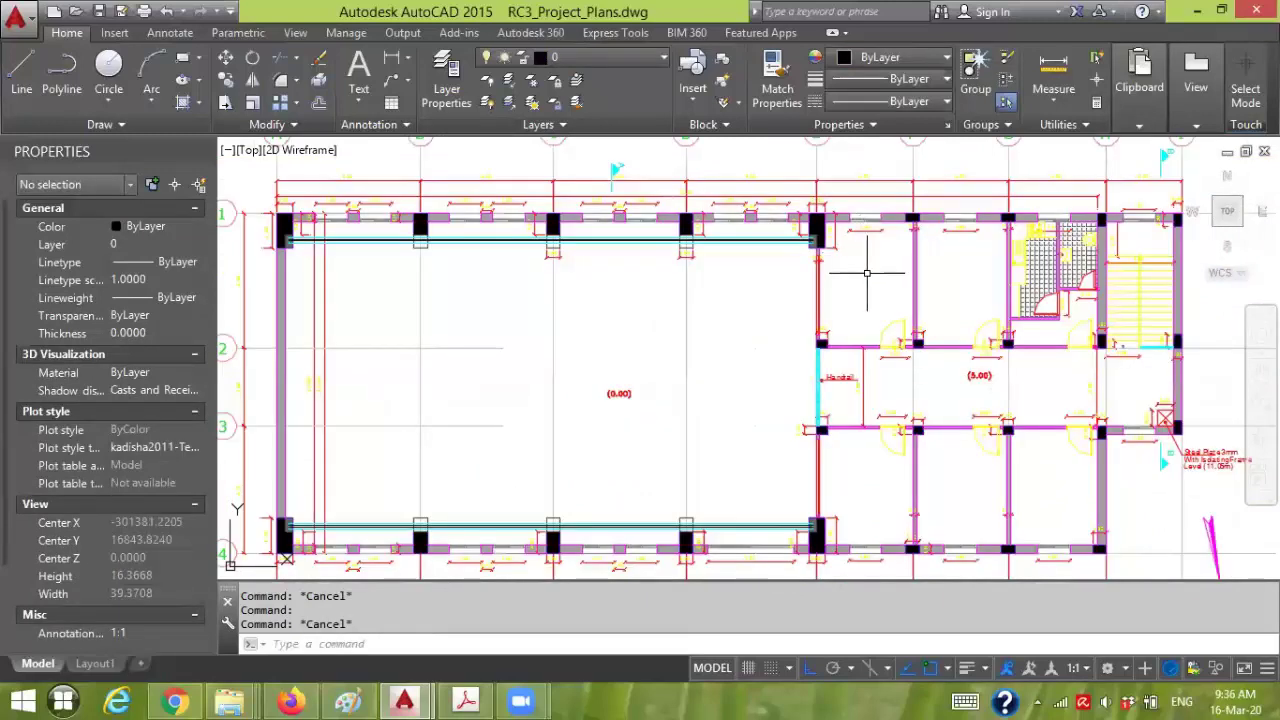
scroll(867, 272, "down", 2)
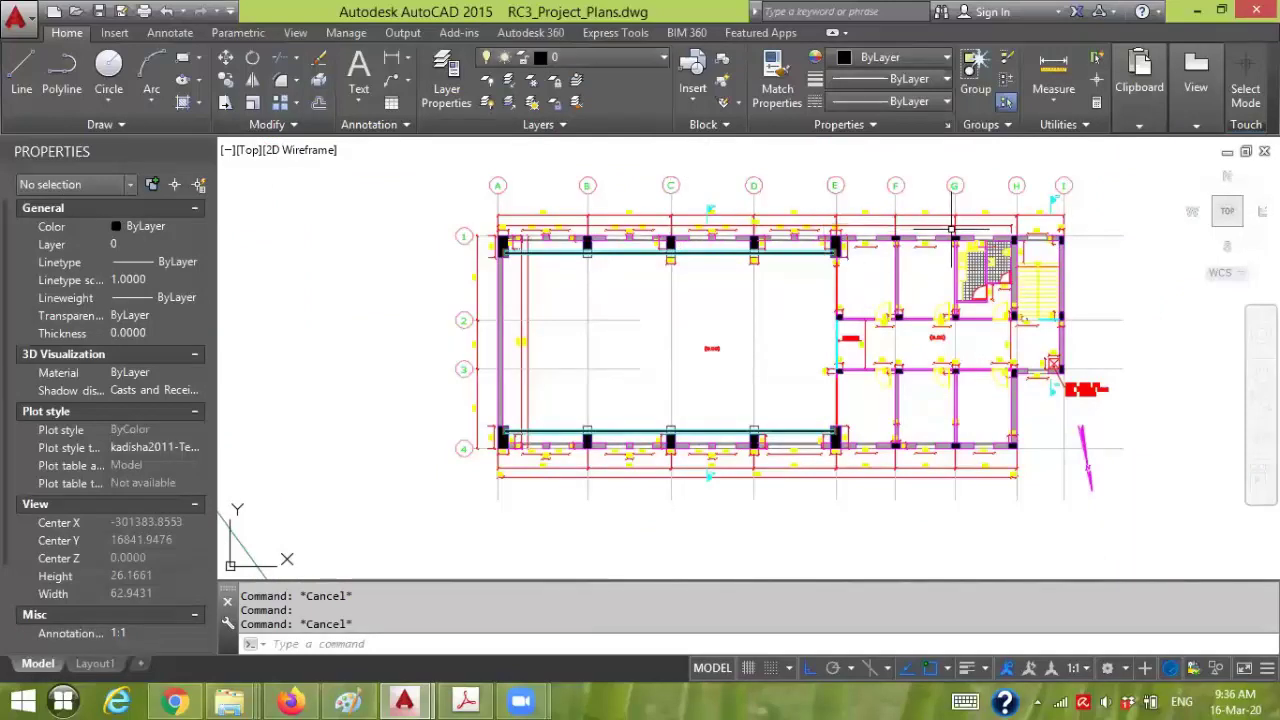
scroll(1033, 228, "up", 2)
scroll(1033, 228, "down", 2)
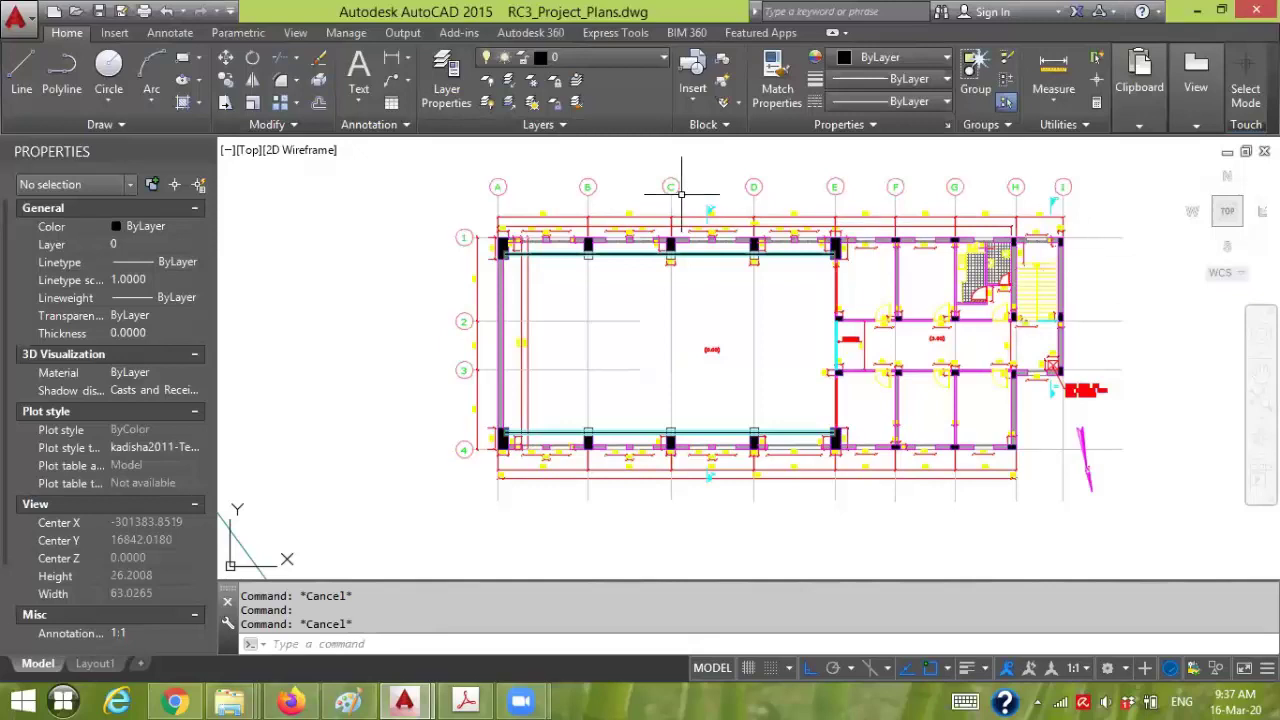
- Turn off all layers of the drawing, including the current layer 0
left_click(452, 90)
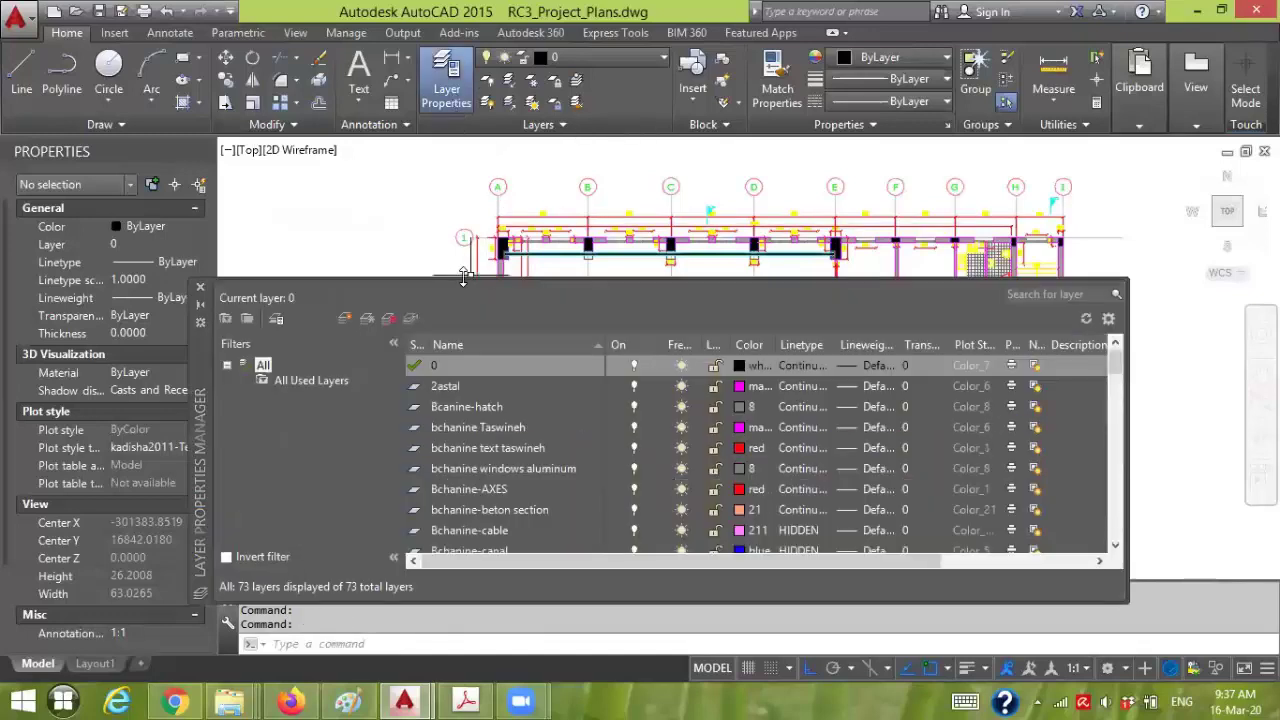
left_click_drag(464, 276, 464, 108)
left_click(458, 217)
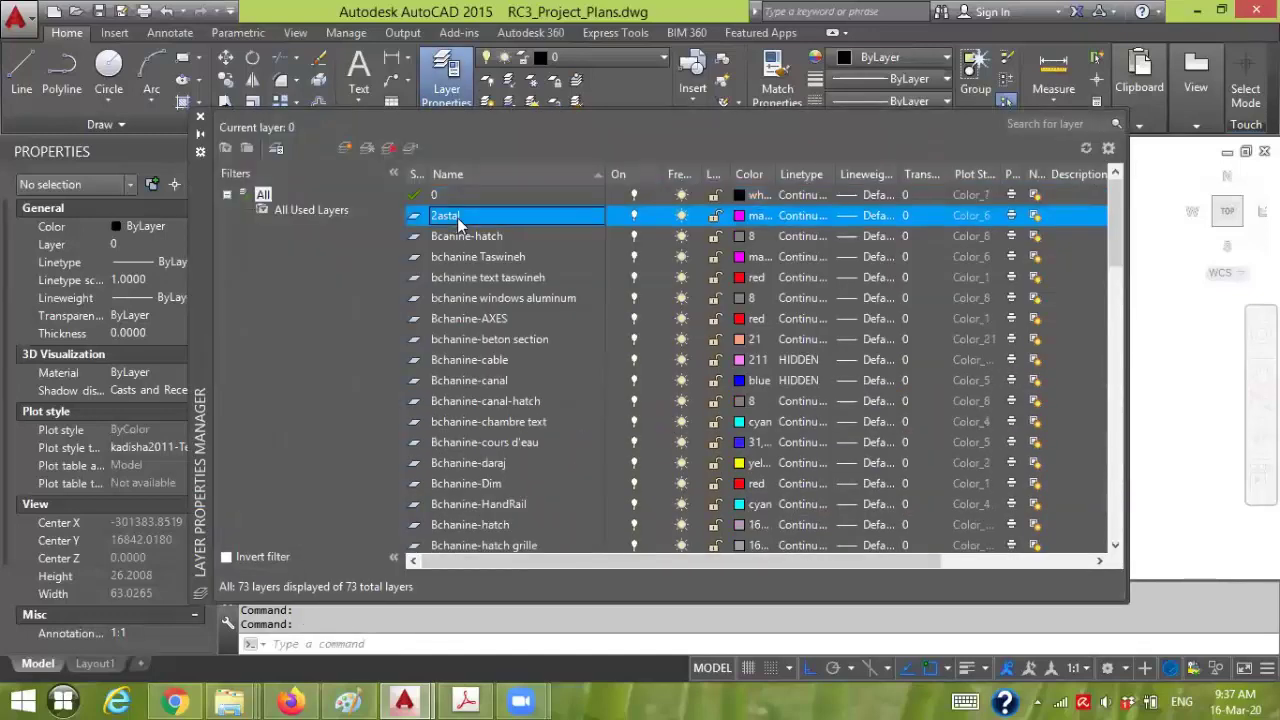
key("ctrl+a")
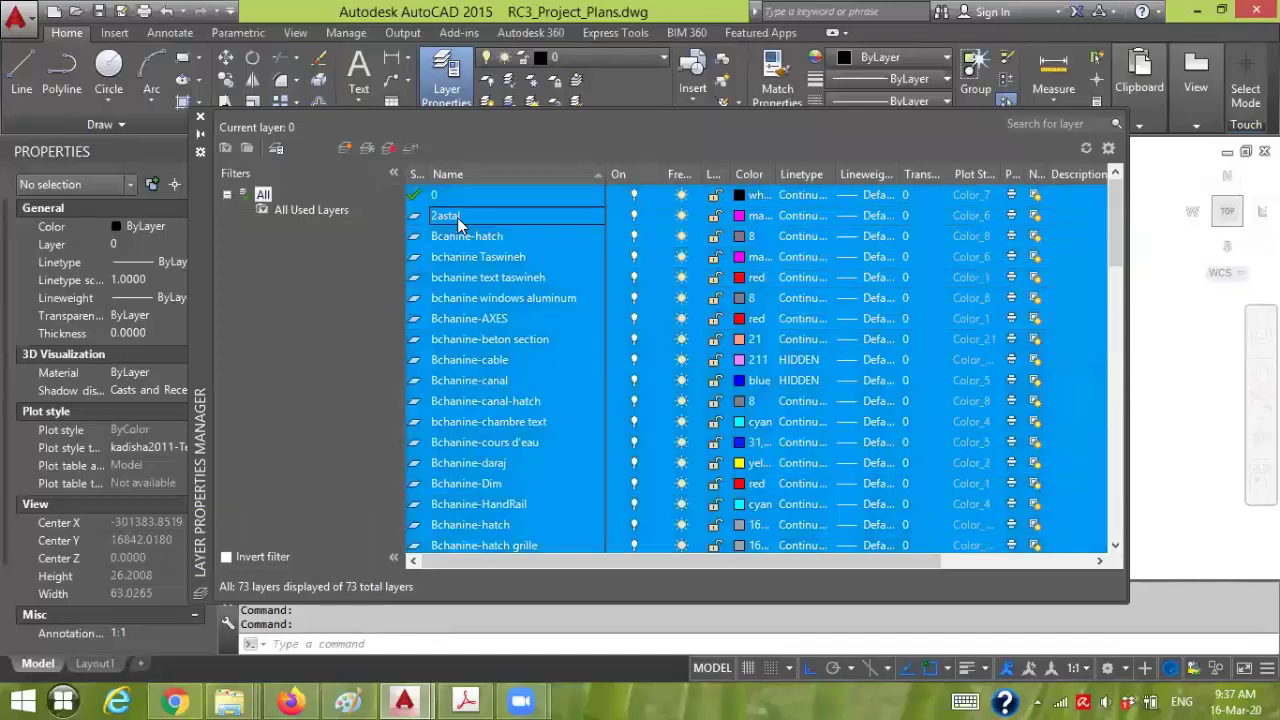
left_click(633, 197)
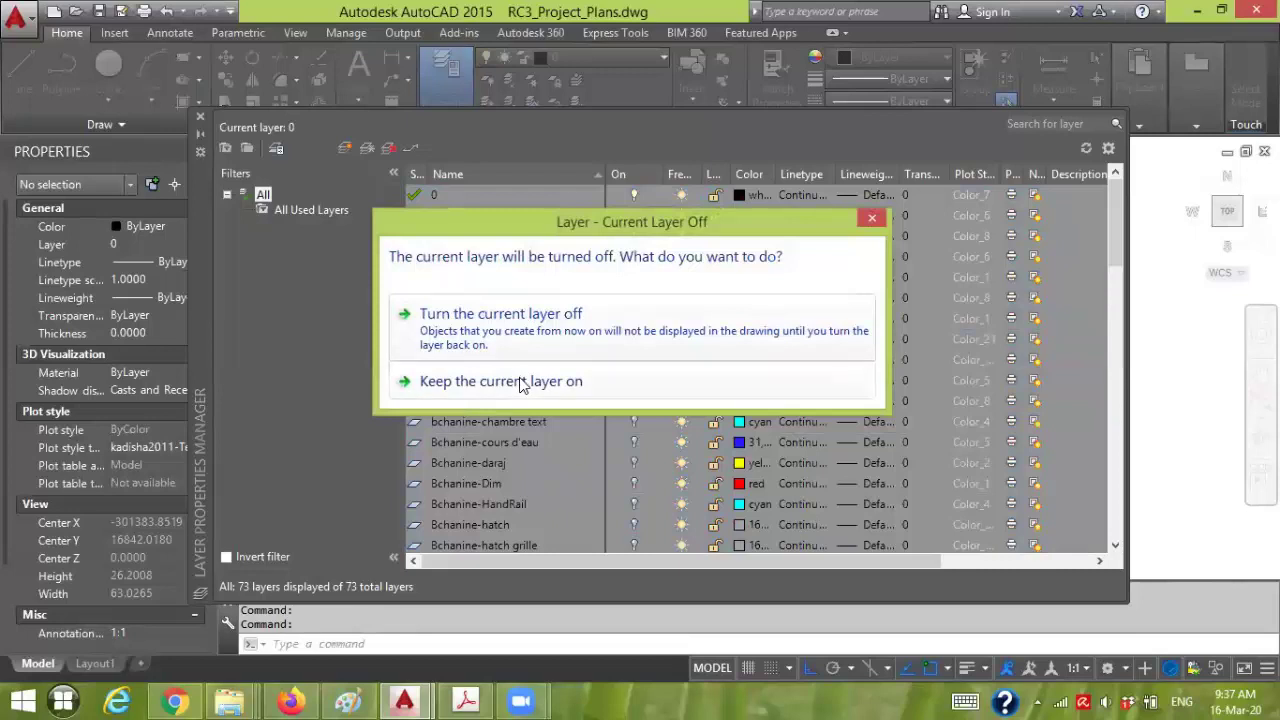
left_click(545, 336)
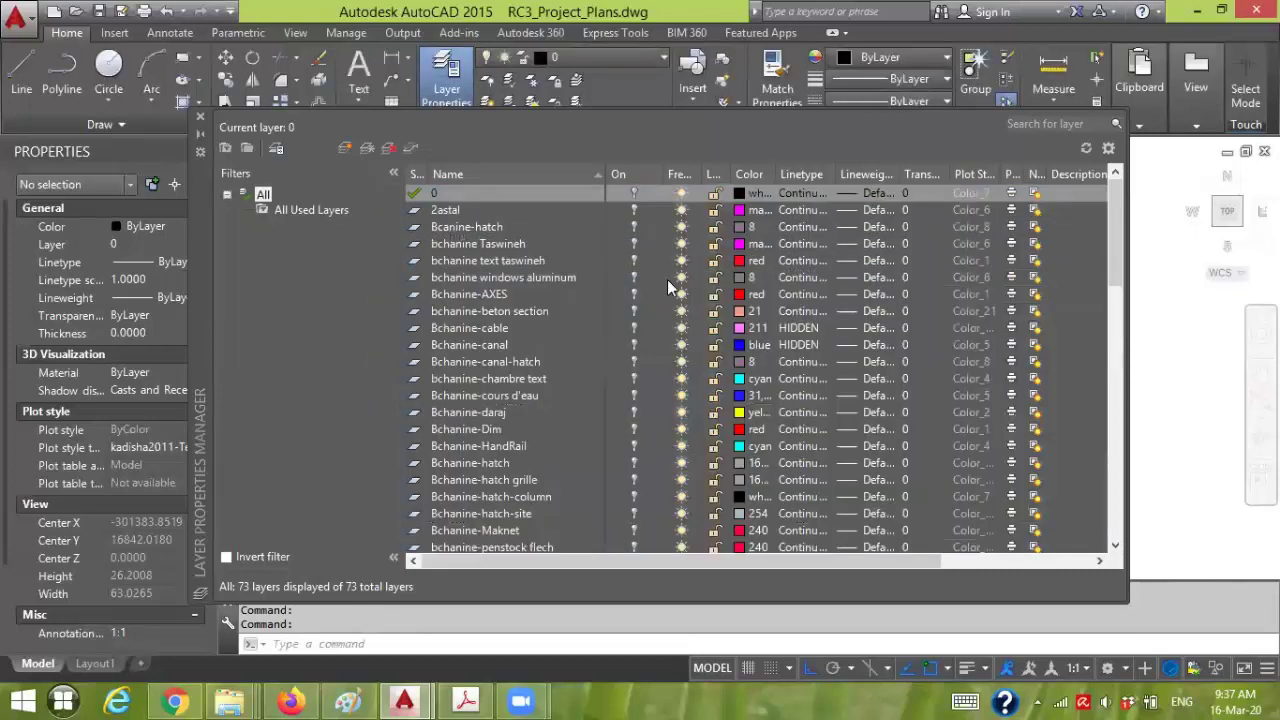
- Turn on only the layers poteaux 0.50 and column, and close the layer manager
left_click_drag(1110, 227, 1112, 460)
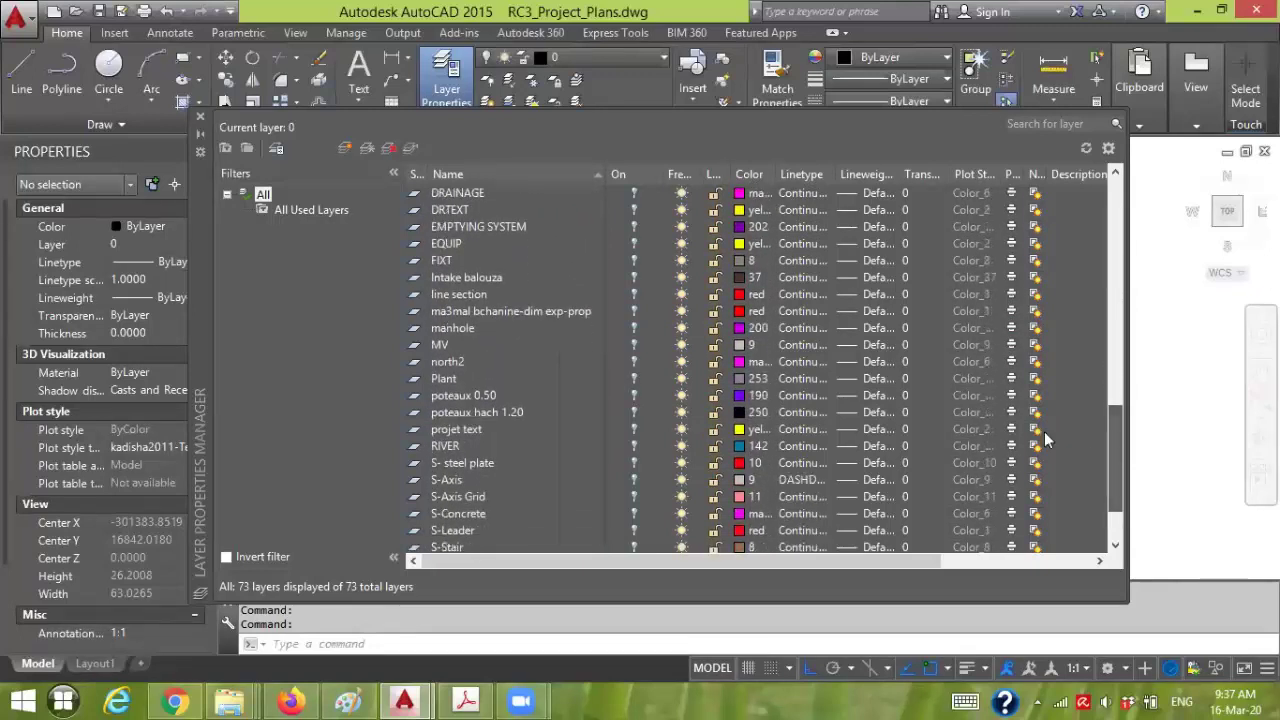
left_click(633, 399)
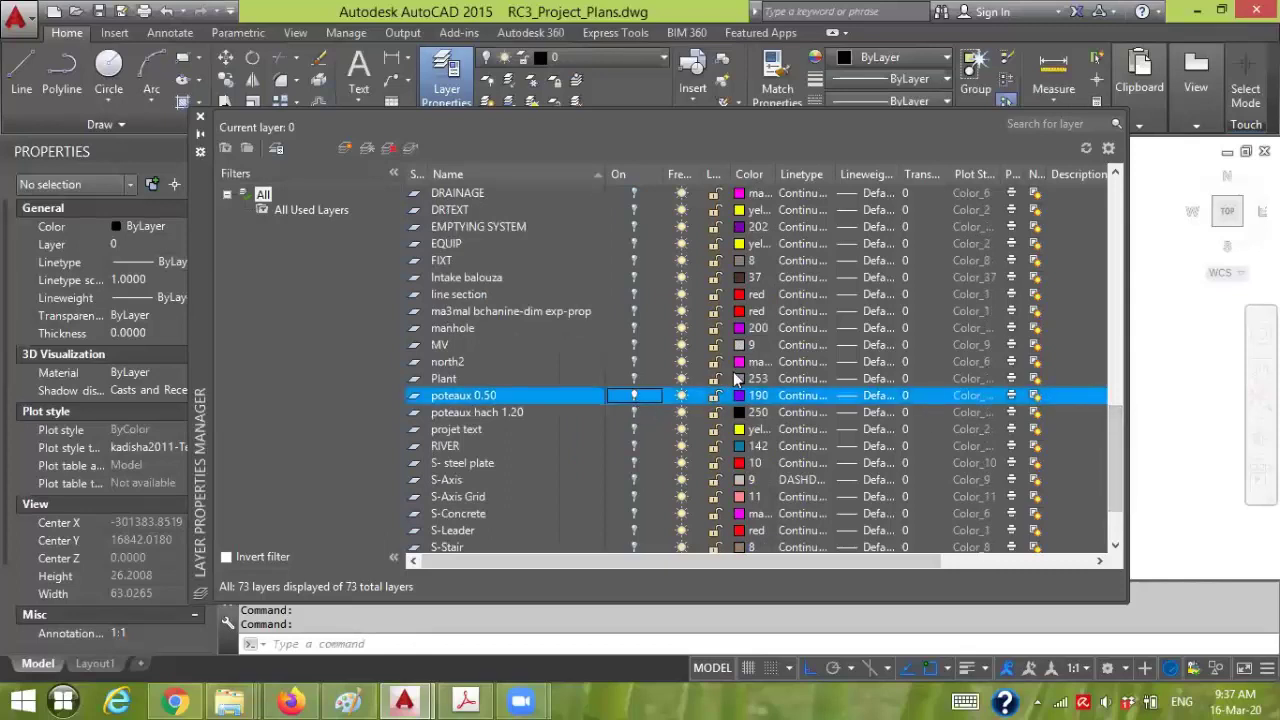
mouse_move(1107, 422)
left_mouse_down()
mouse_move(1122, 300)
mouse_move(1128, 323)
left_mouse_up()
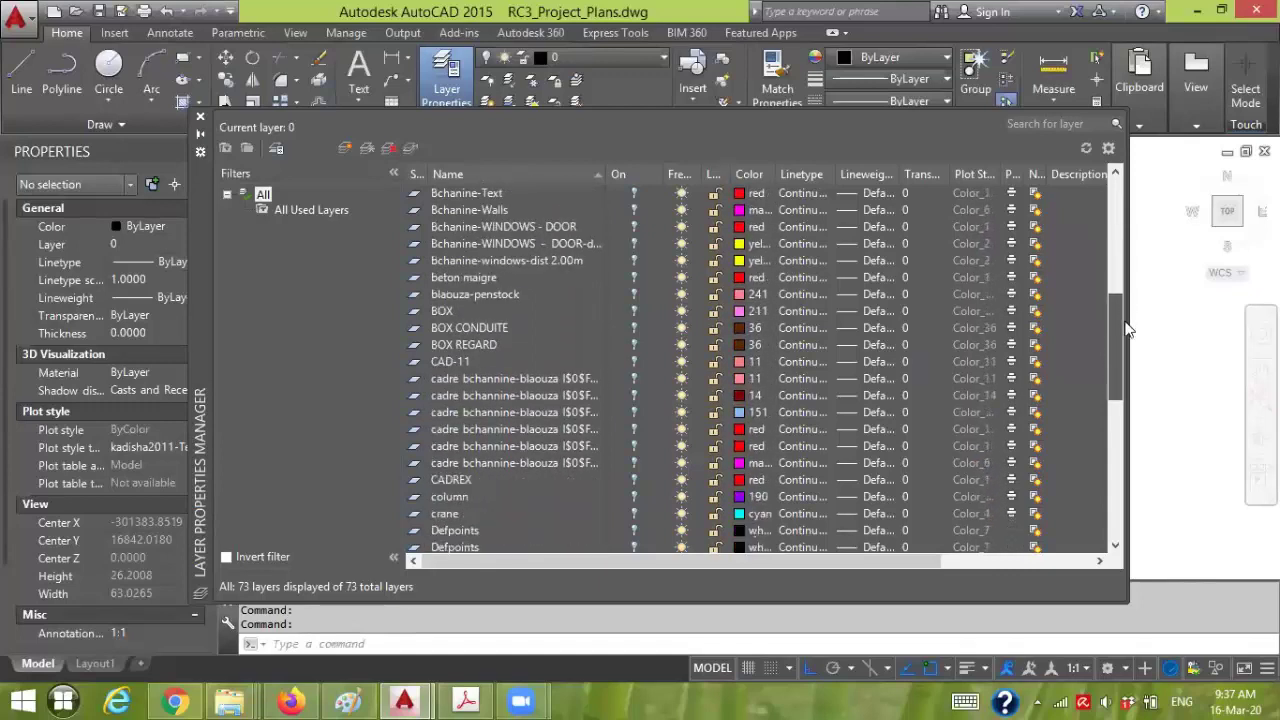
left_click(635, 500)
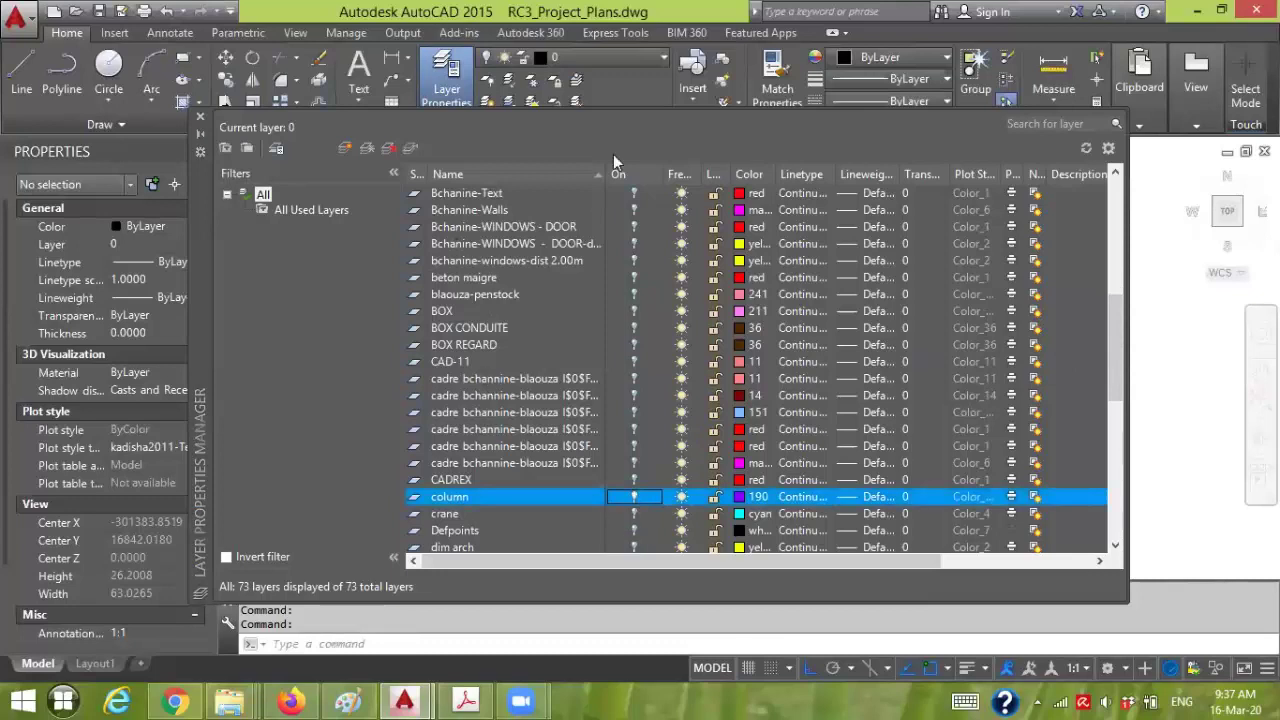
left_click(200, 117)
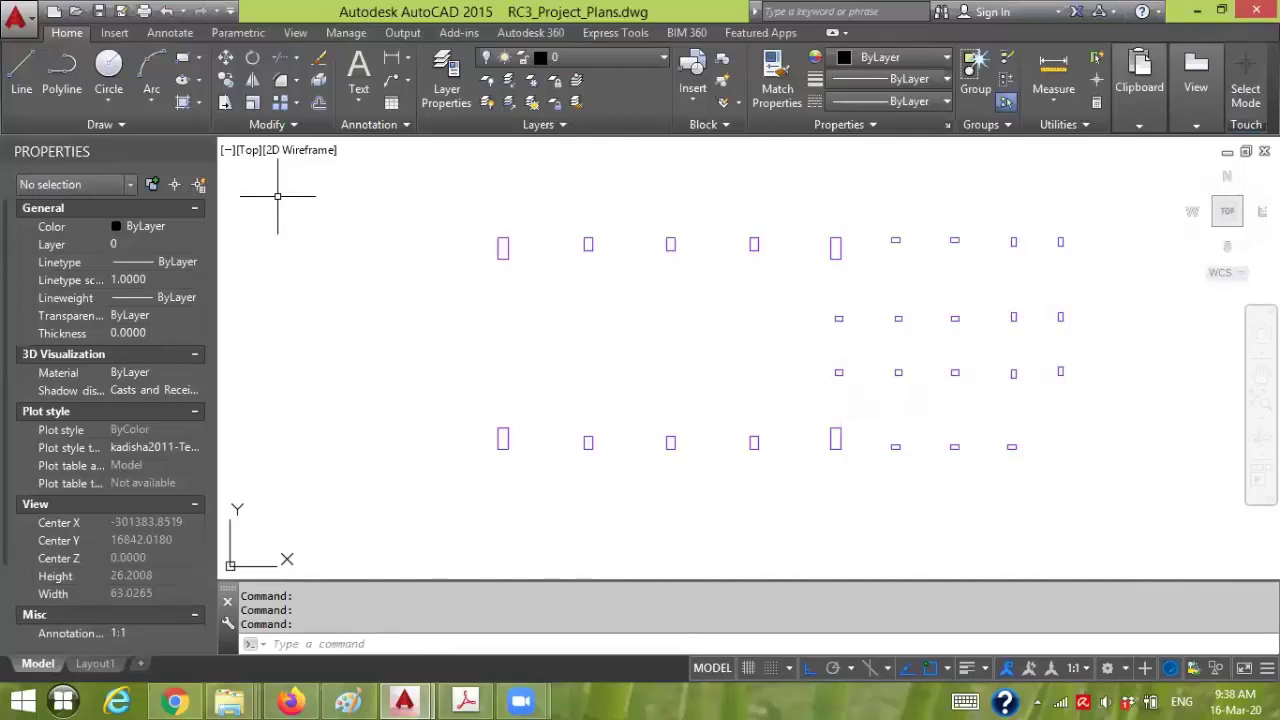
- Draw a horizontal construction line from the upper-left column across the upper column row
left_click(120, 125)
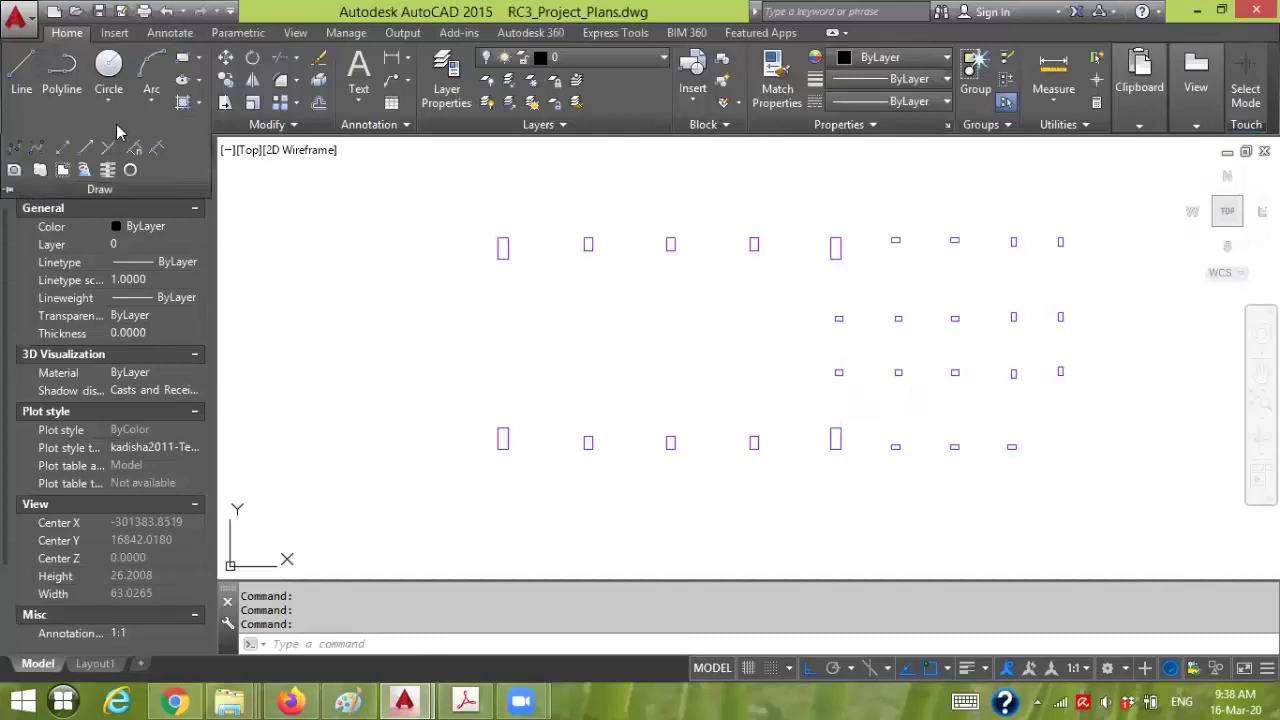
left_click(61, 149)
left_click(498, 248)
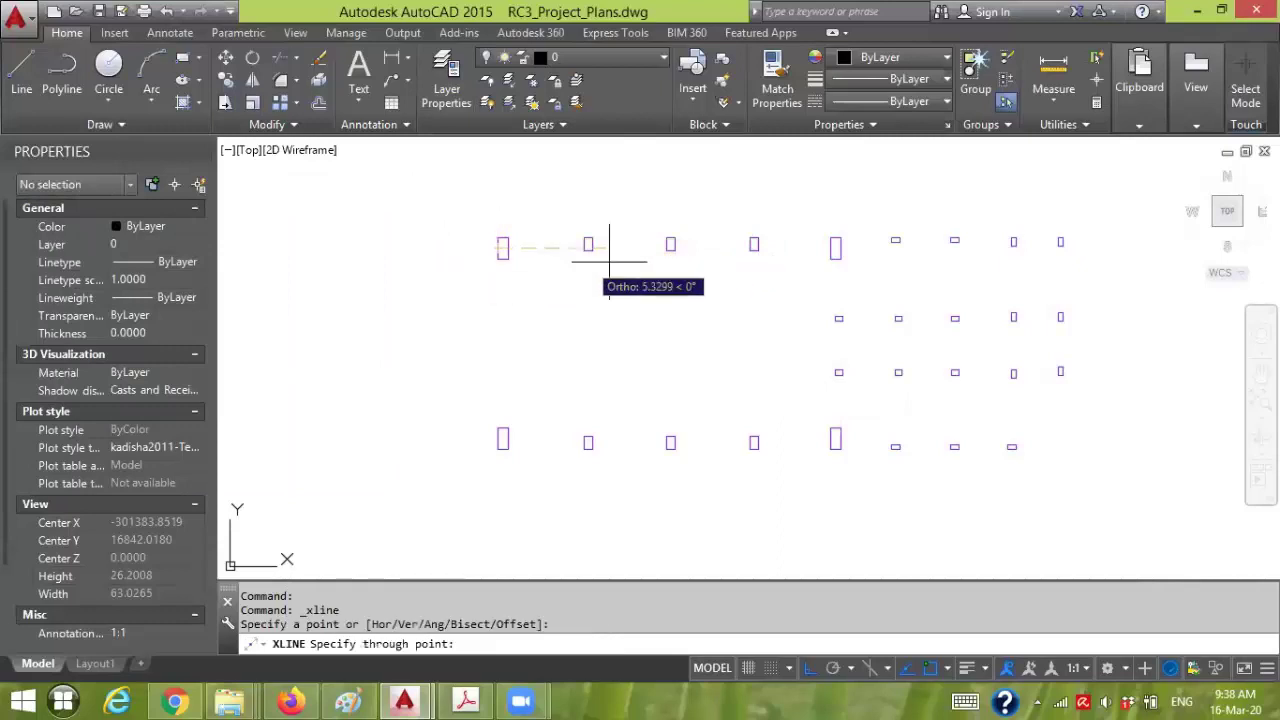
left_click(1128, 250)
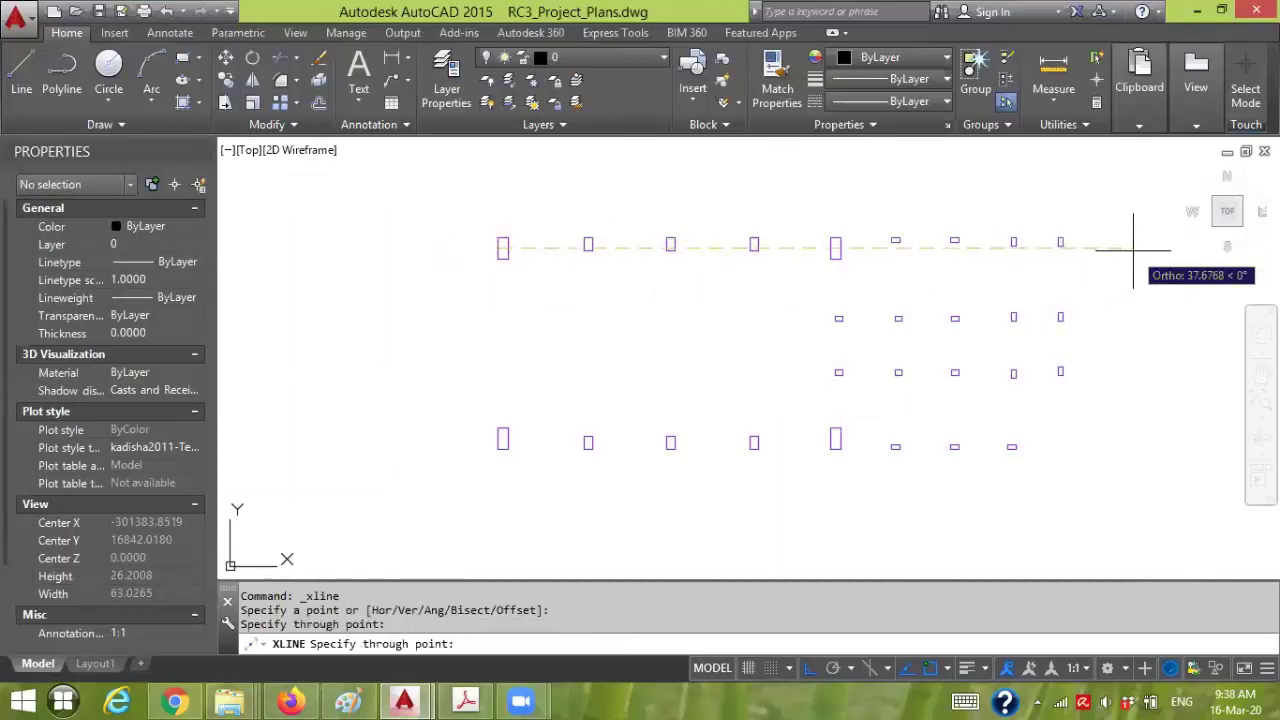
key("Return")
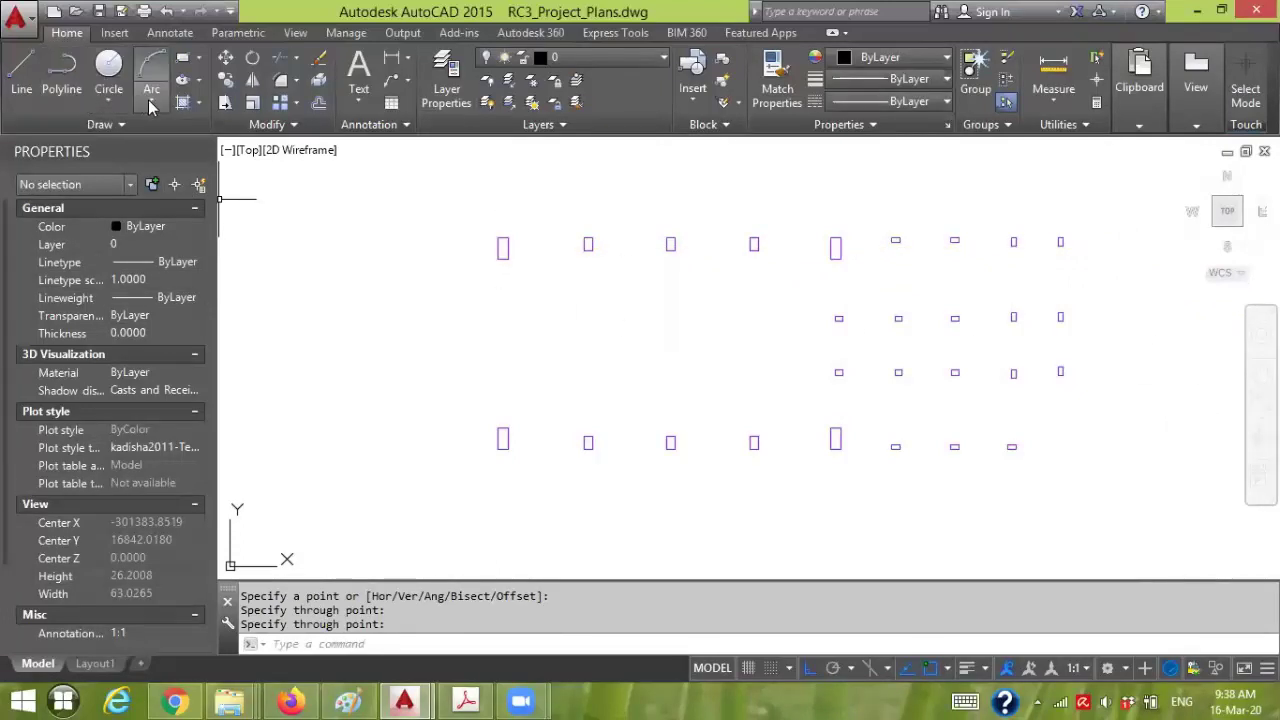
- Draw a horizontal line from the upper-left column to a point beyond the last column of that row
left_click(100, 123)
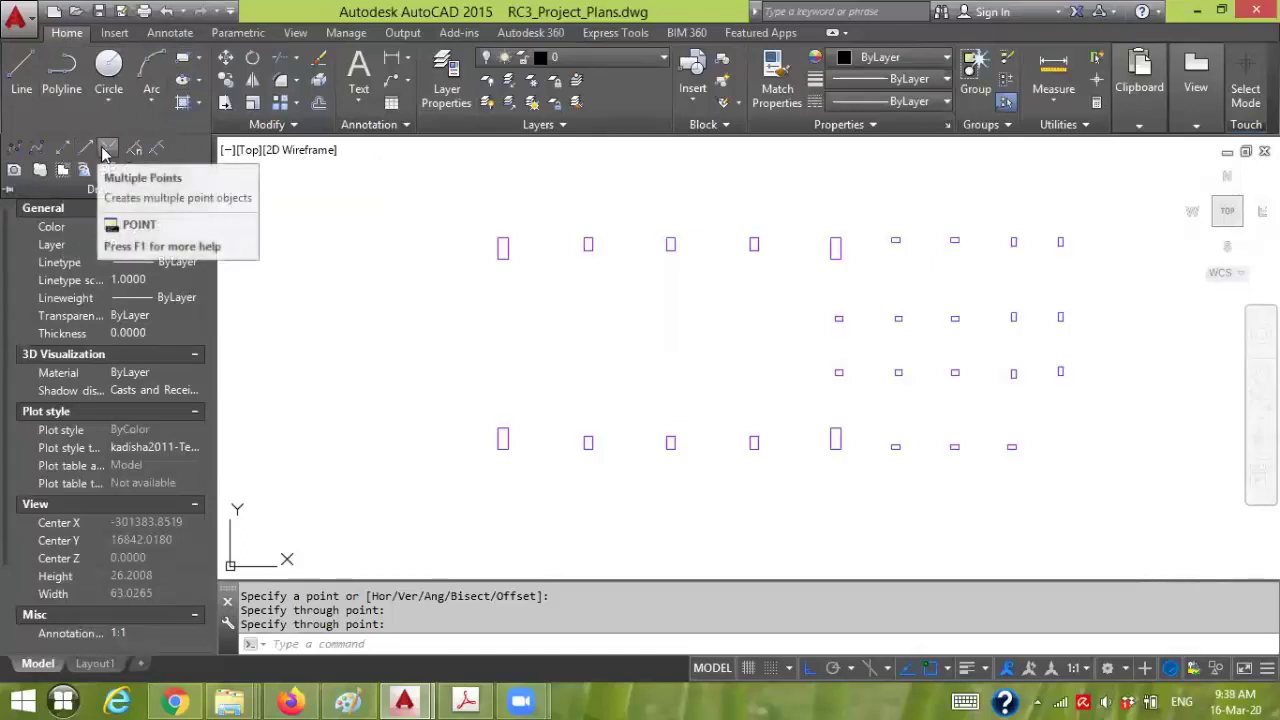
left_click(28, 72)
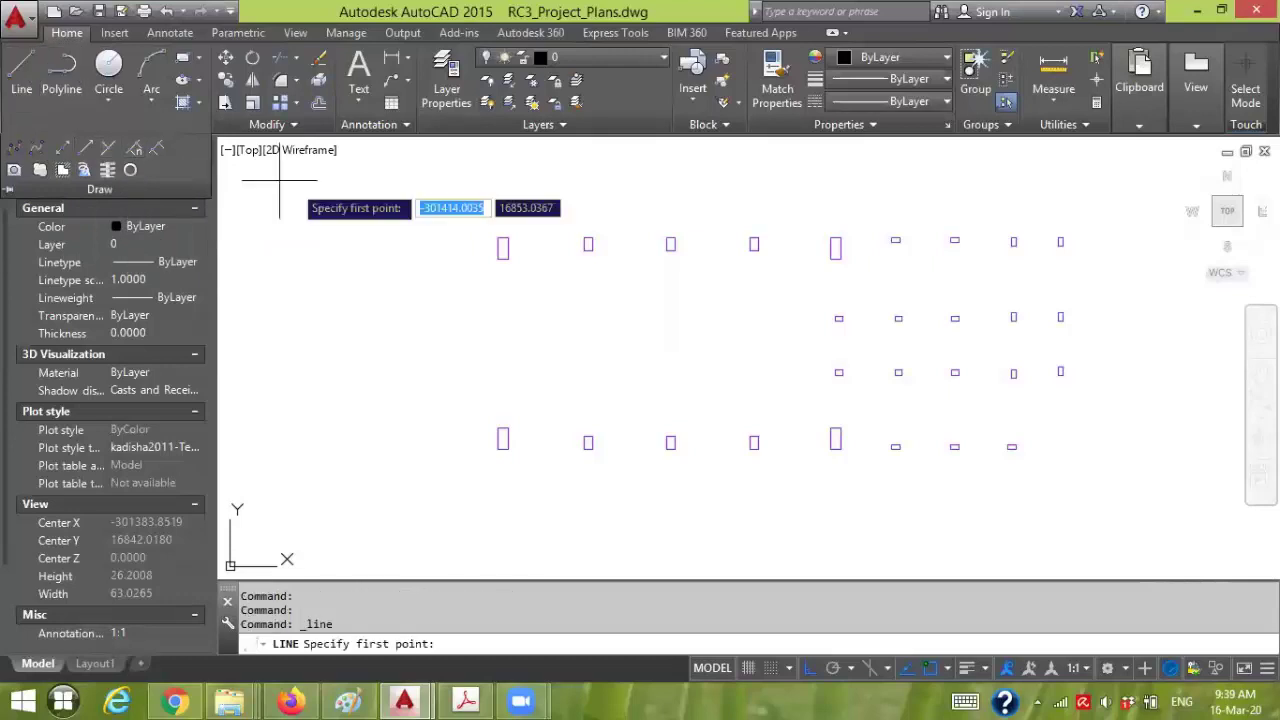
scroll(605, 251, "up", 4)
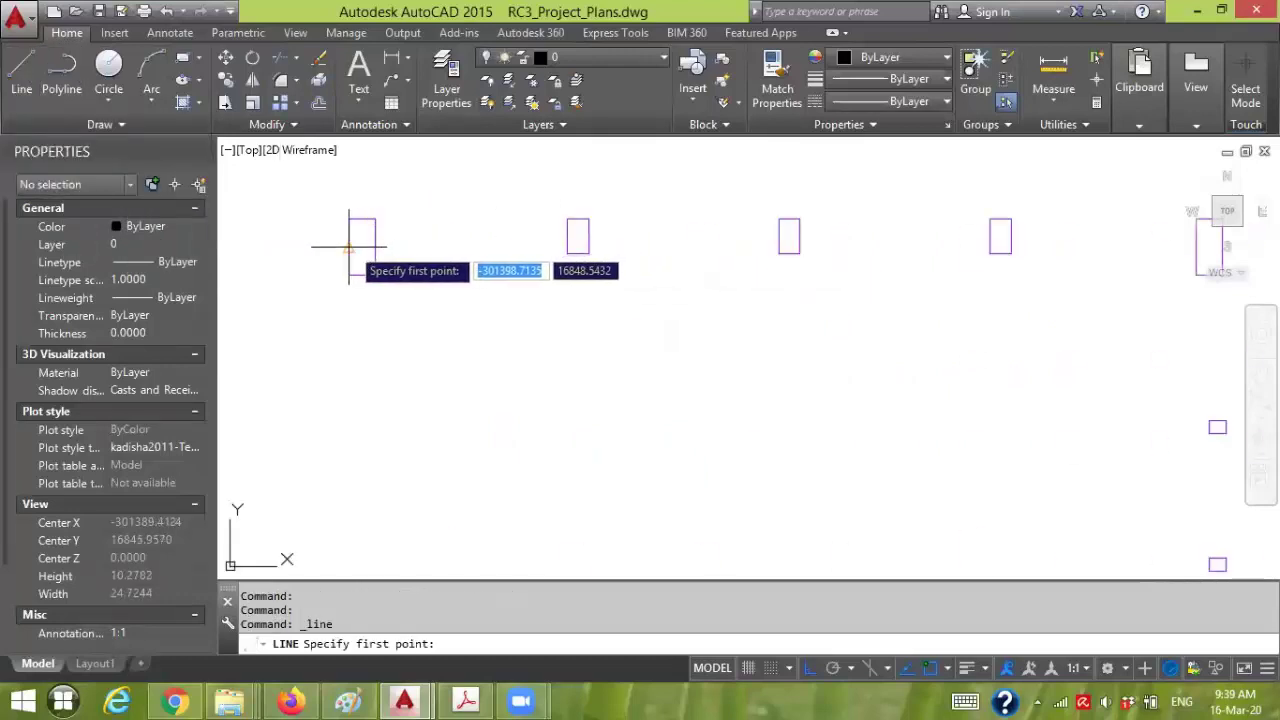
left_click(358, 243)
scroll(500, 262, "down", 4)
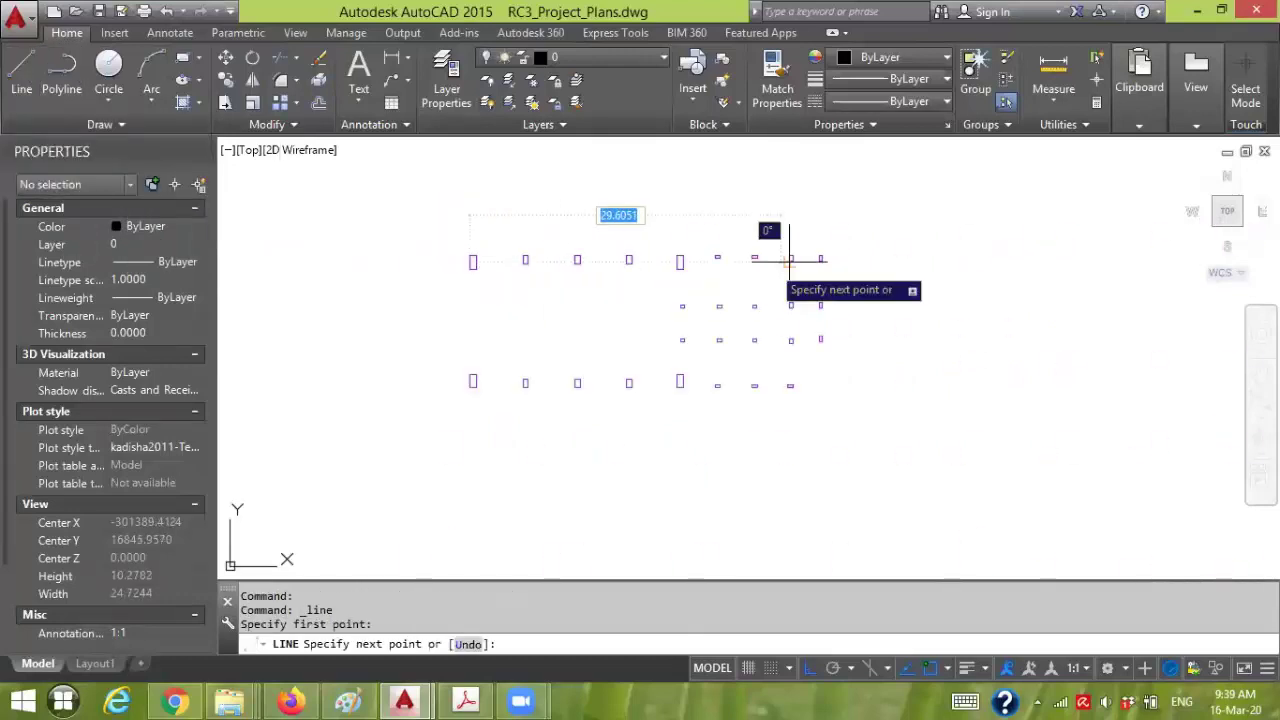
left_click(903, 260)
key("Return")
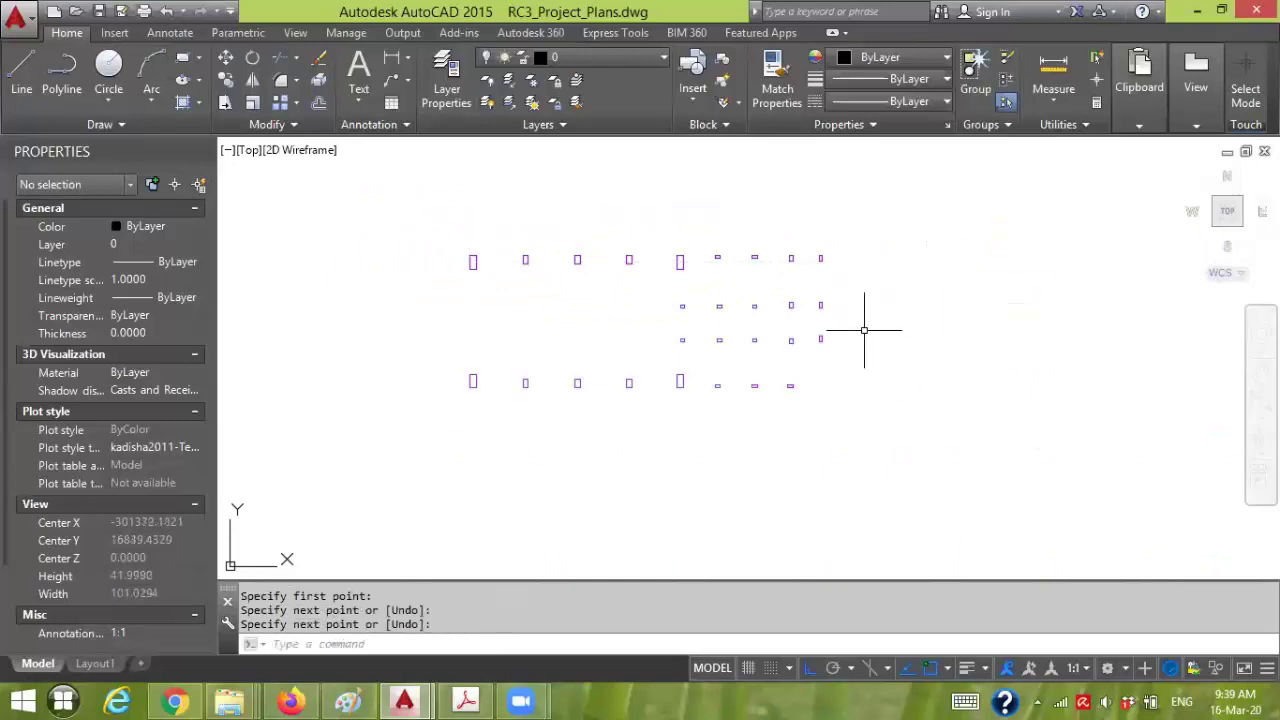
- Turn layer 0 back on and erase the construction line and the line drawn through the upper column row
left_click(555, 60)
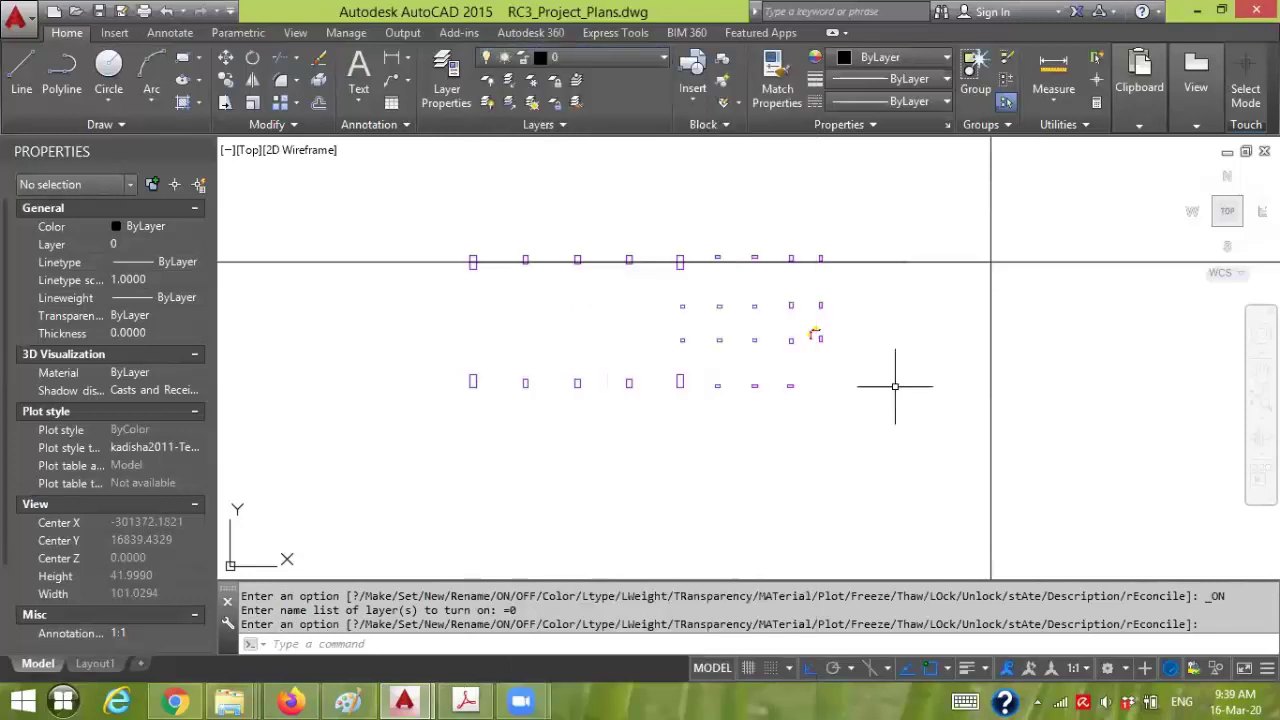
scroll(815, 500, "down", 4)
middle_click_drag(814, 480, 846, 345)
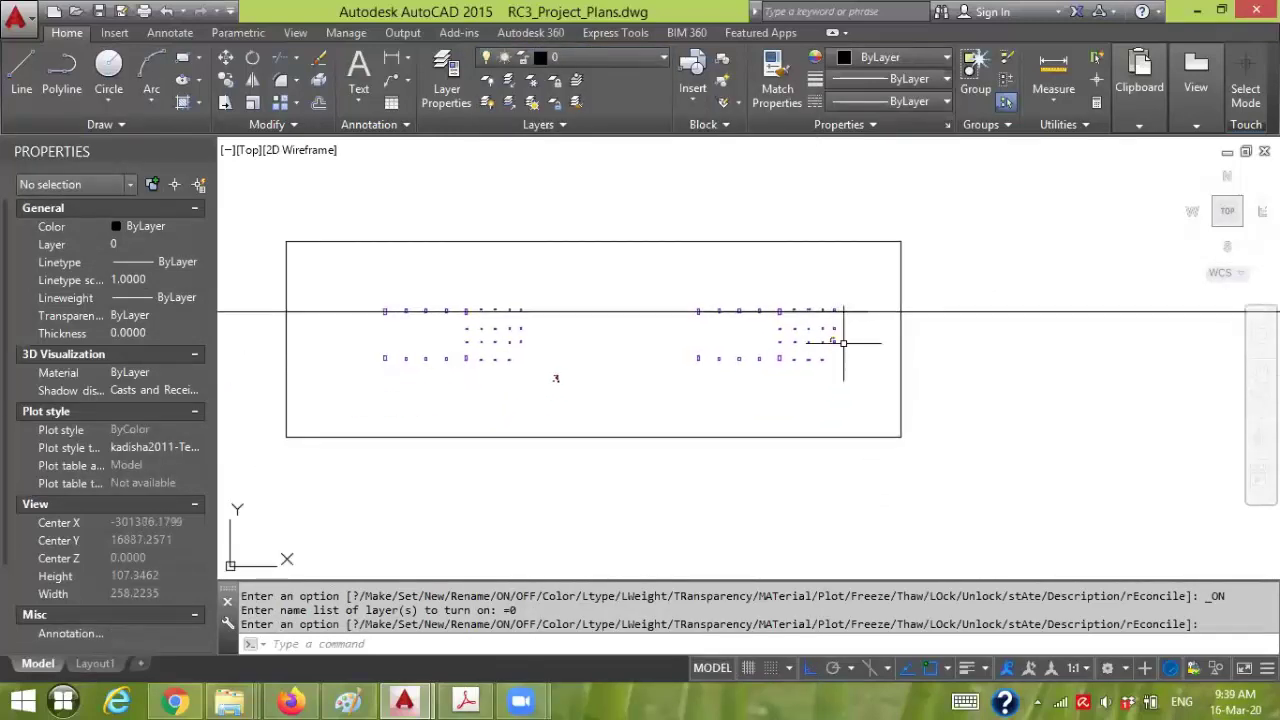
left_click(949, 311)
key("Delete")
scroll(850, 300, "up", 6)
left_click(851, 292)
left_click(846, 314)
key("Delete")
- Erase the two 0.60 dimensions beside the rightmost column of the third row
scroll(795, 395, "up", 6)
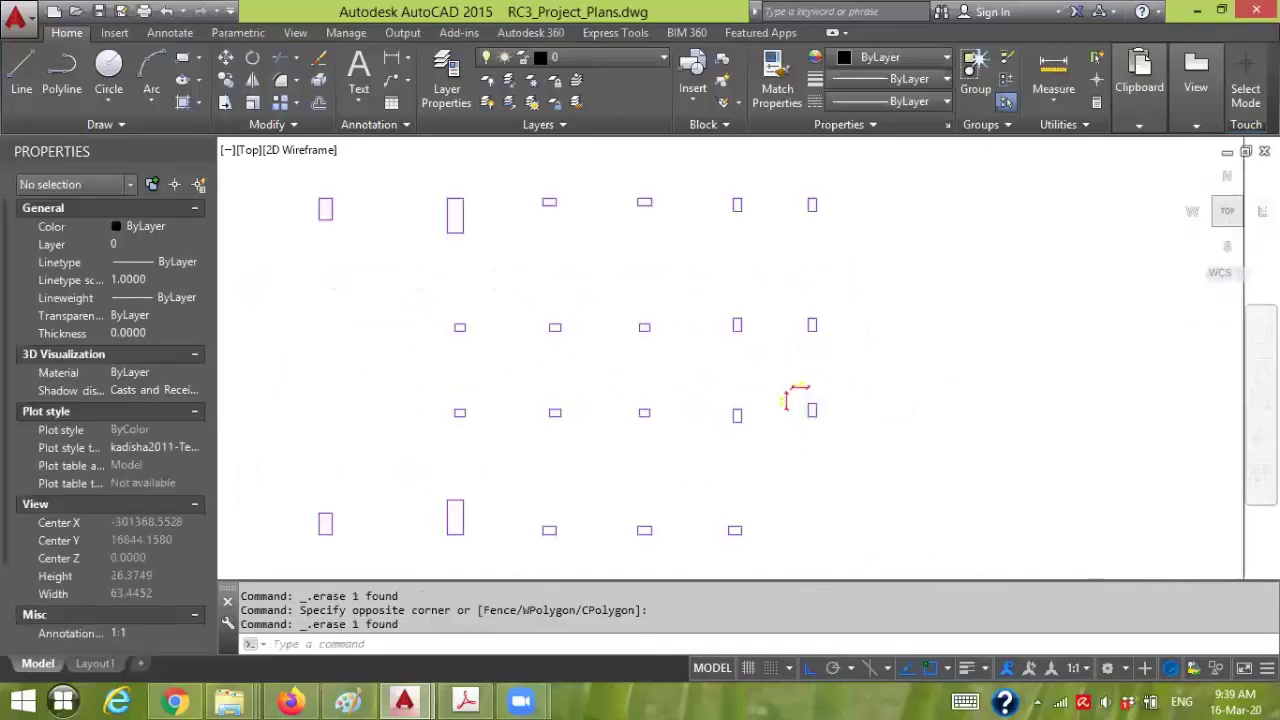
left_click(784, 391)
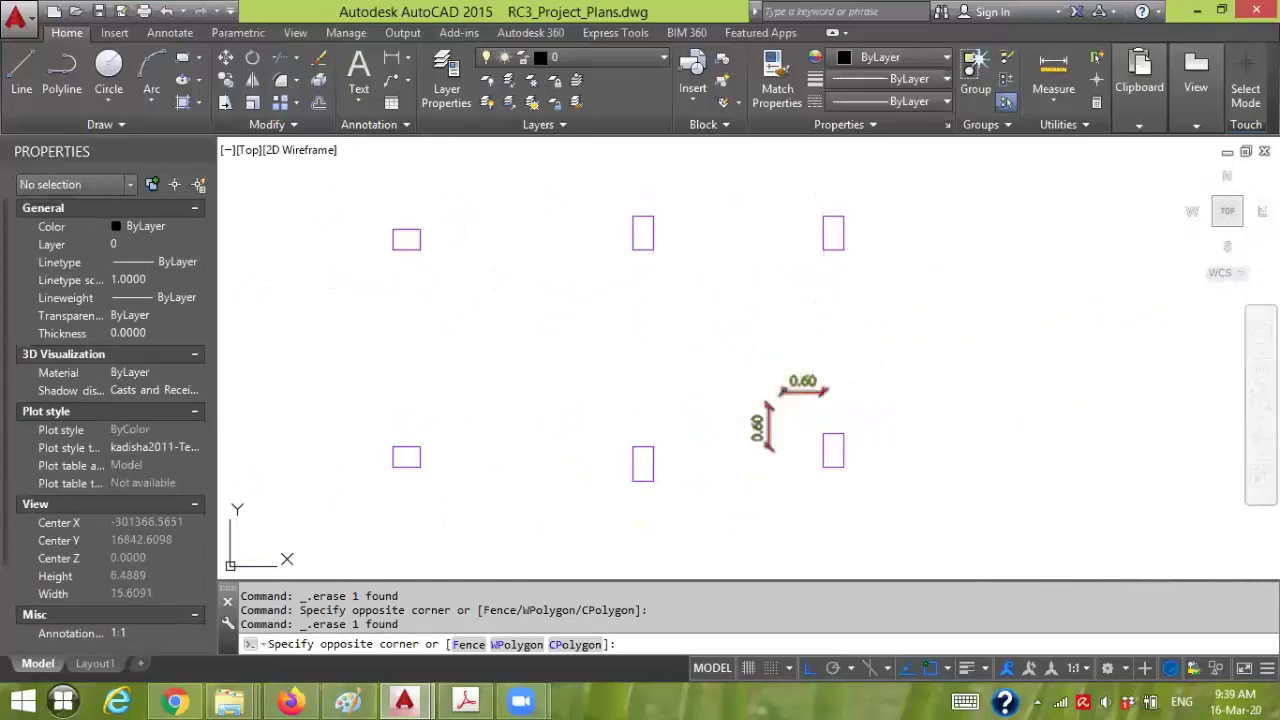
left_click(737, 423)
key("Delete")
scroll(975, 365, "down", 3)
scroll(970, 365, "down", 5)
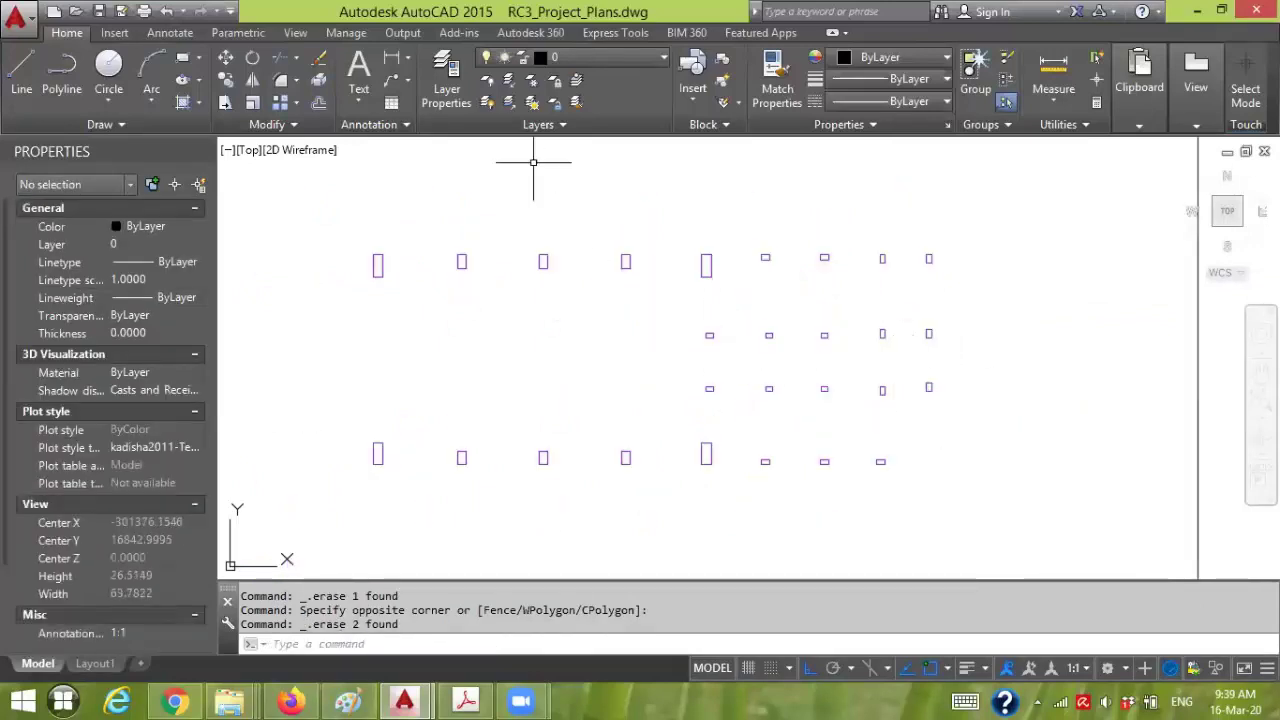
- Create a layer named Vert_Center_Lines and give it color 10 (red)
left_click(453, 73)
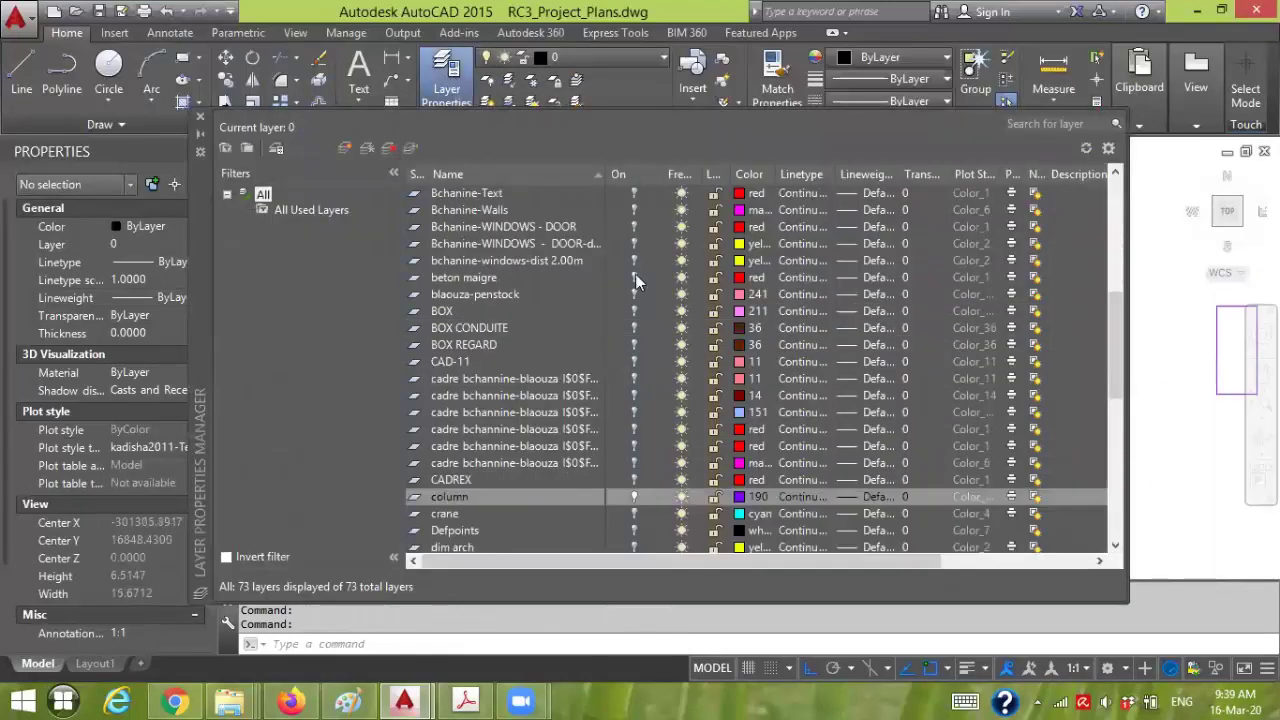
left_click_drag(1116, 345, 1116, 232)
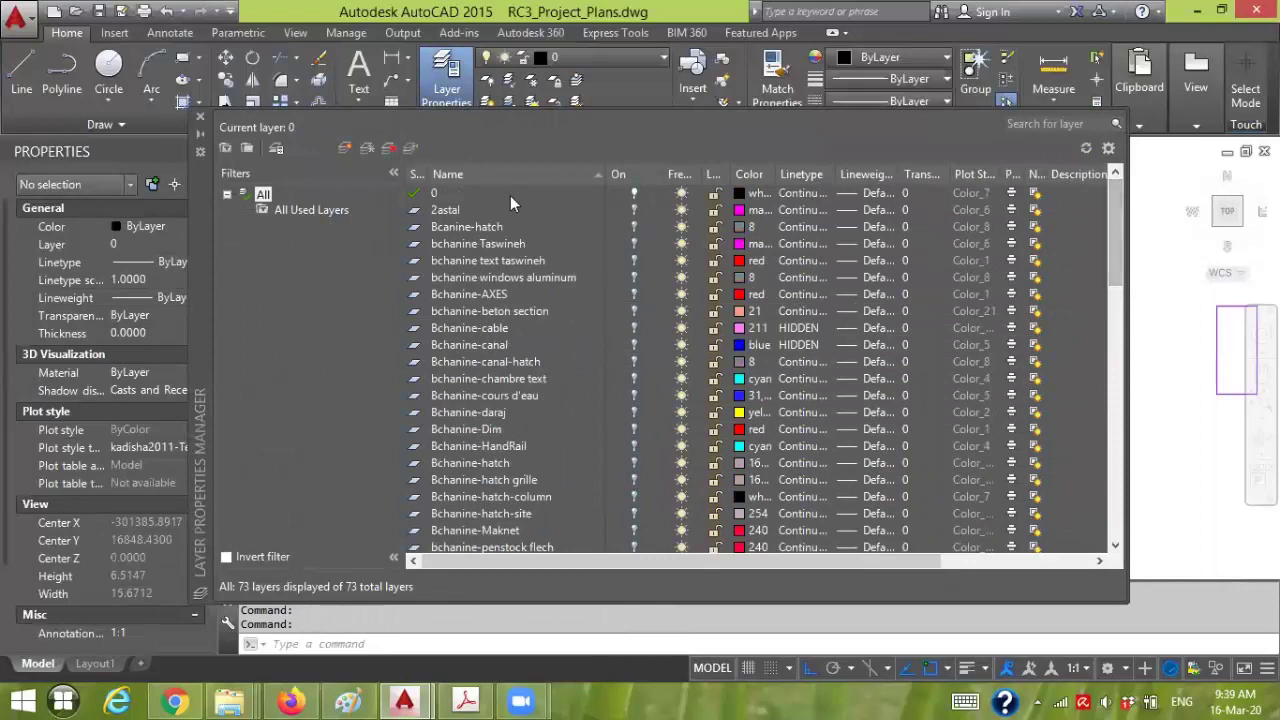
left_click(345, 149)
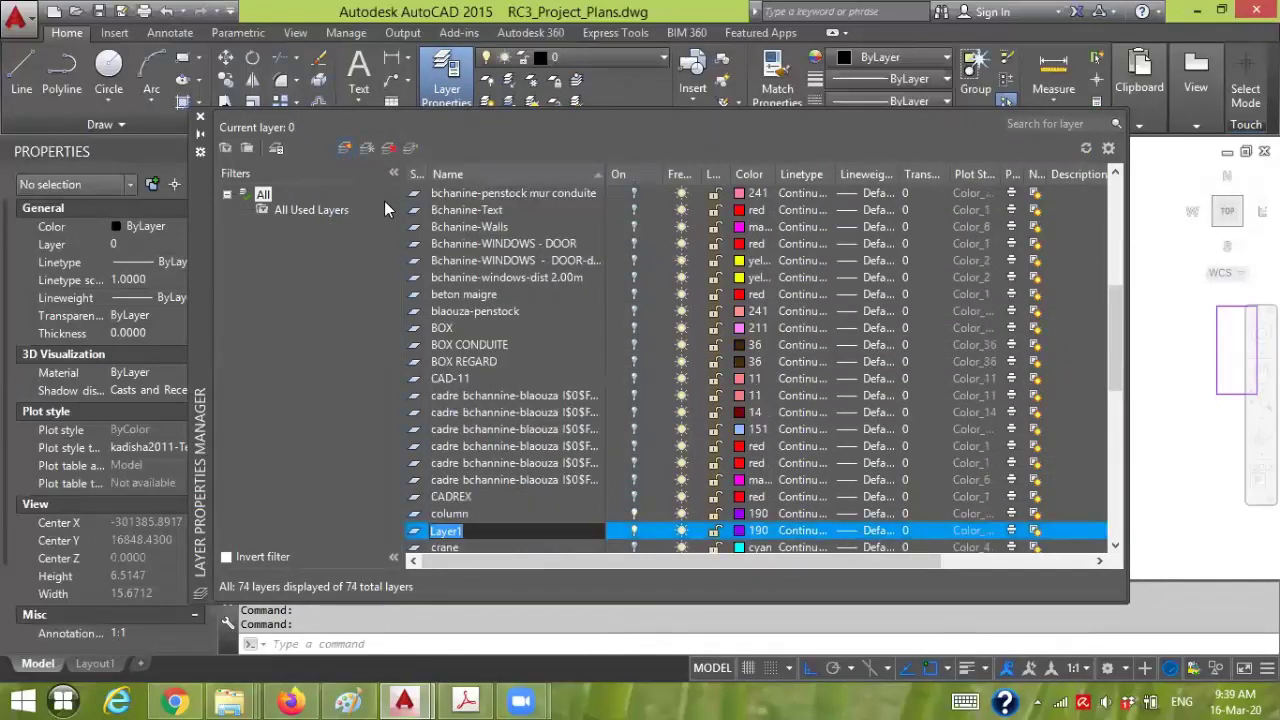
type("Vert_Center_Lines")
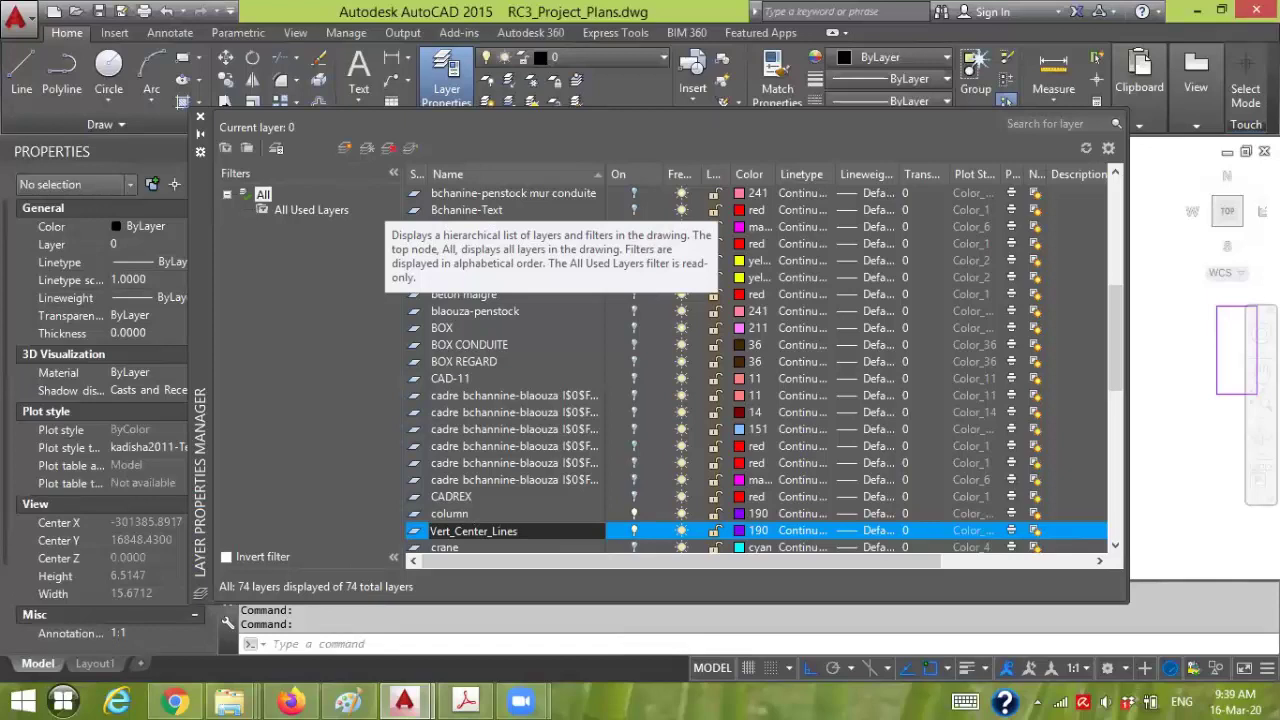
left_click(737, 531)
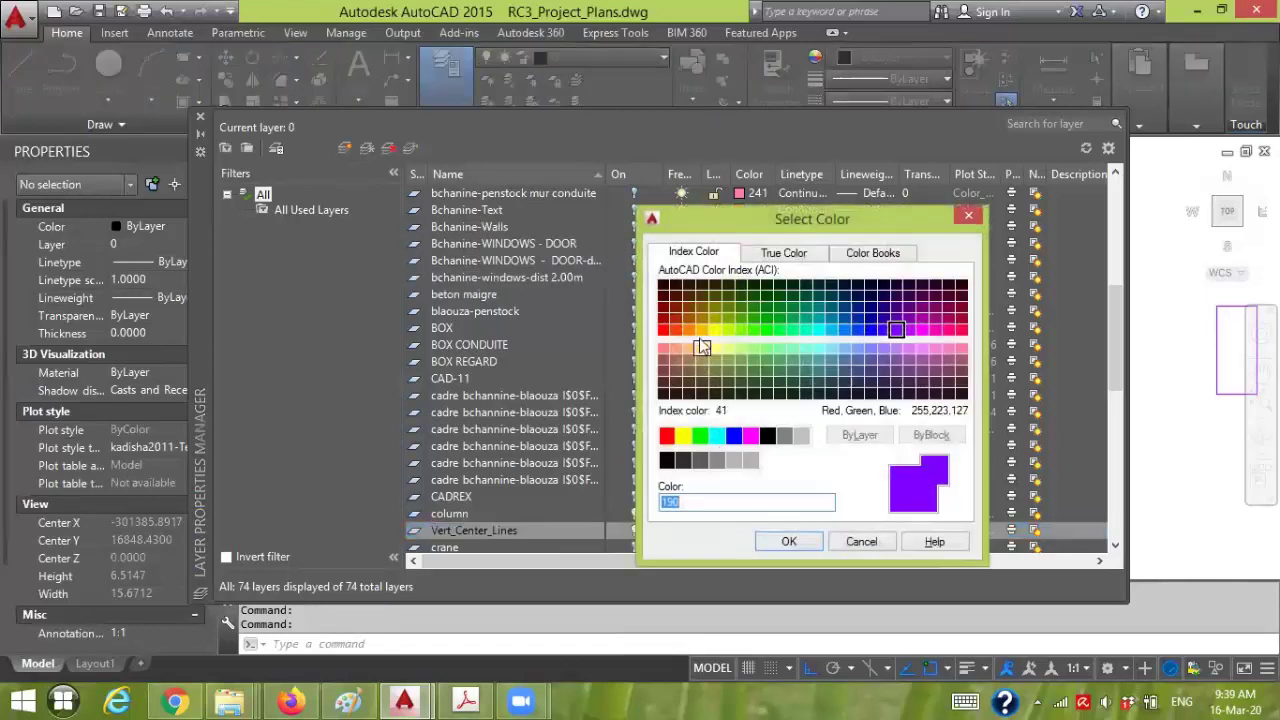
left_click(664, 329)
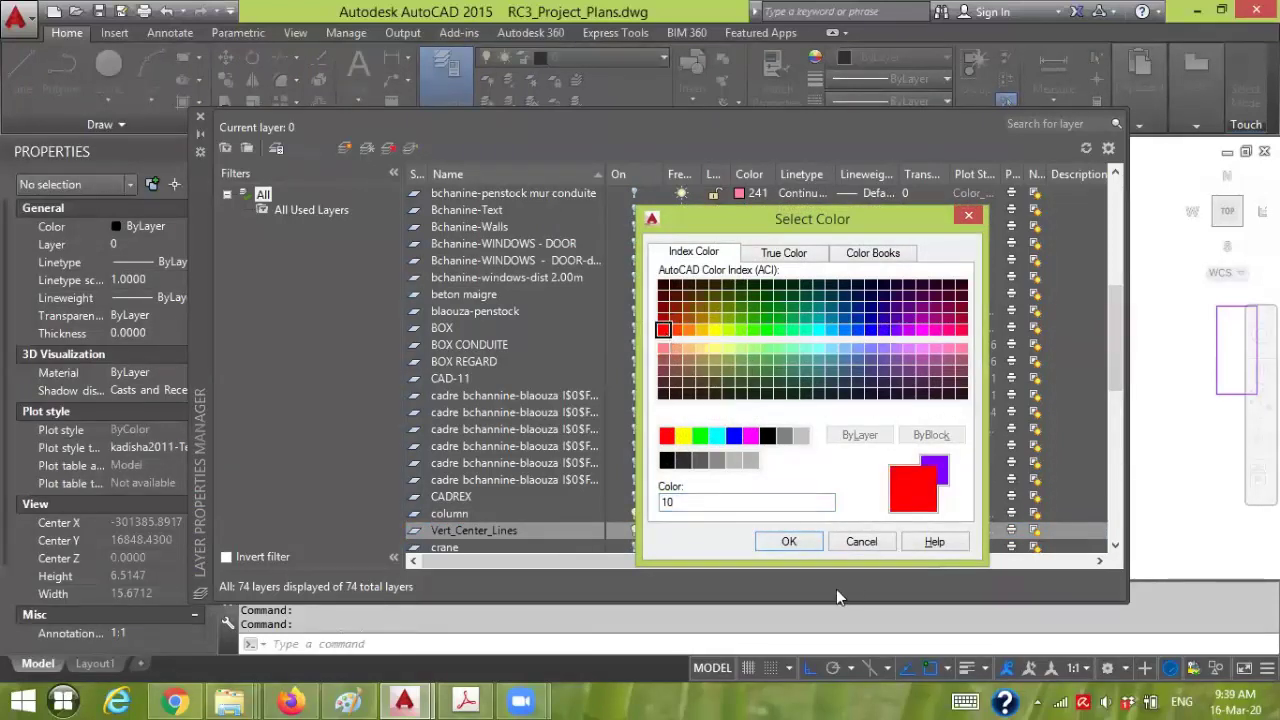
left_click(790, 542)
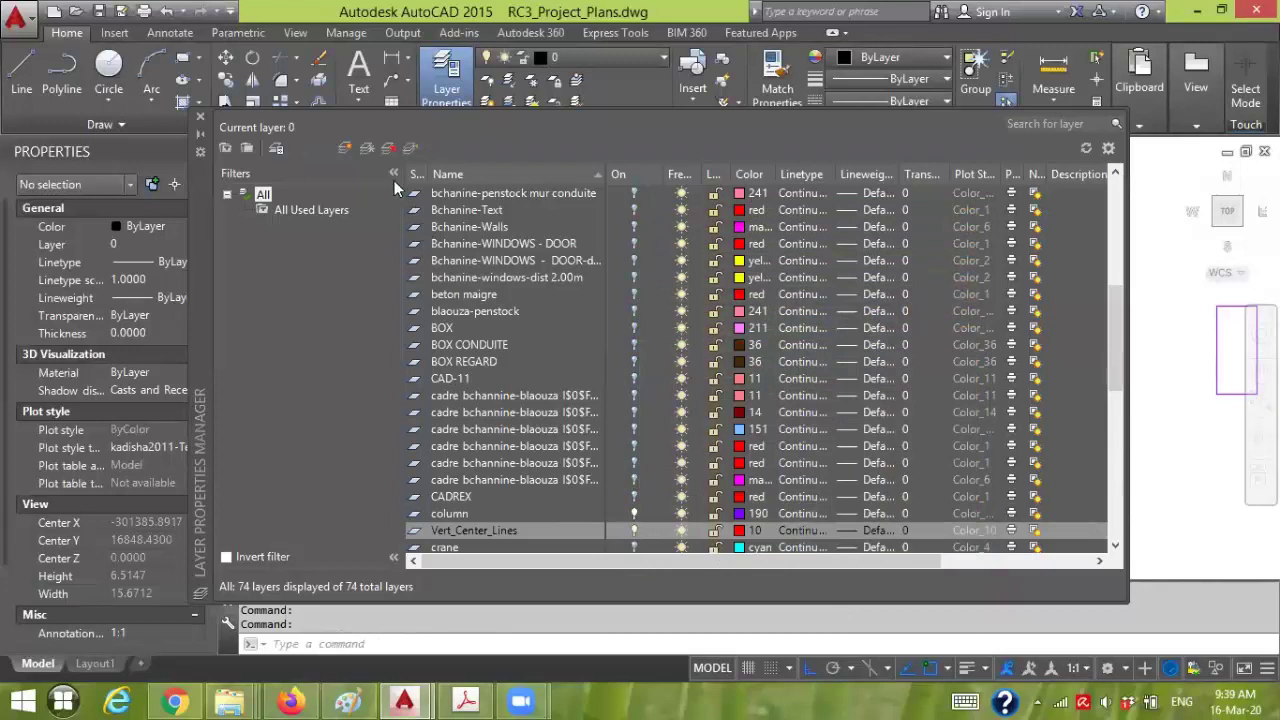
- Create a layer named Hor_Center_Lines with color 170 (blue) and close the layer manager
left_click(343, 150)
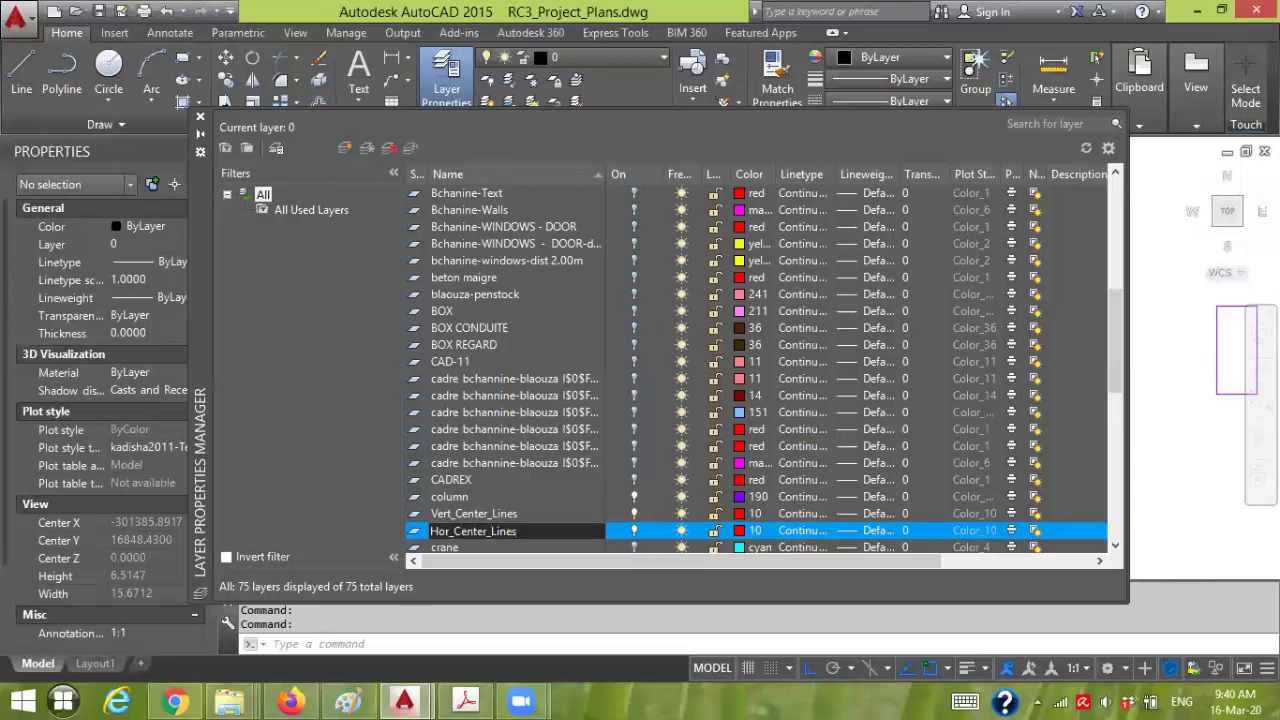
left_click(739, 531)
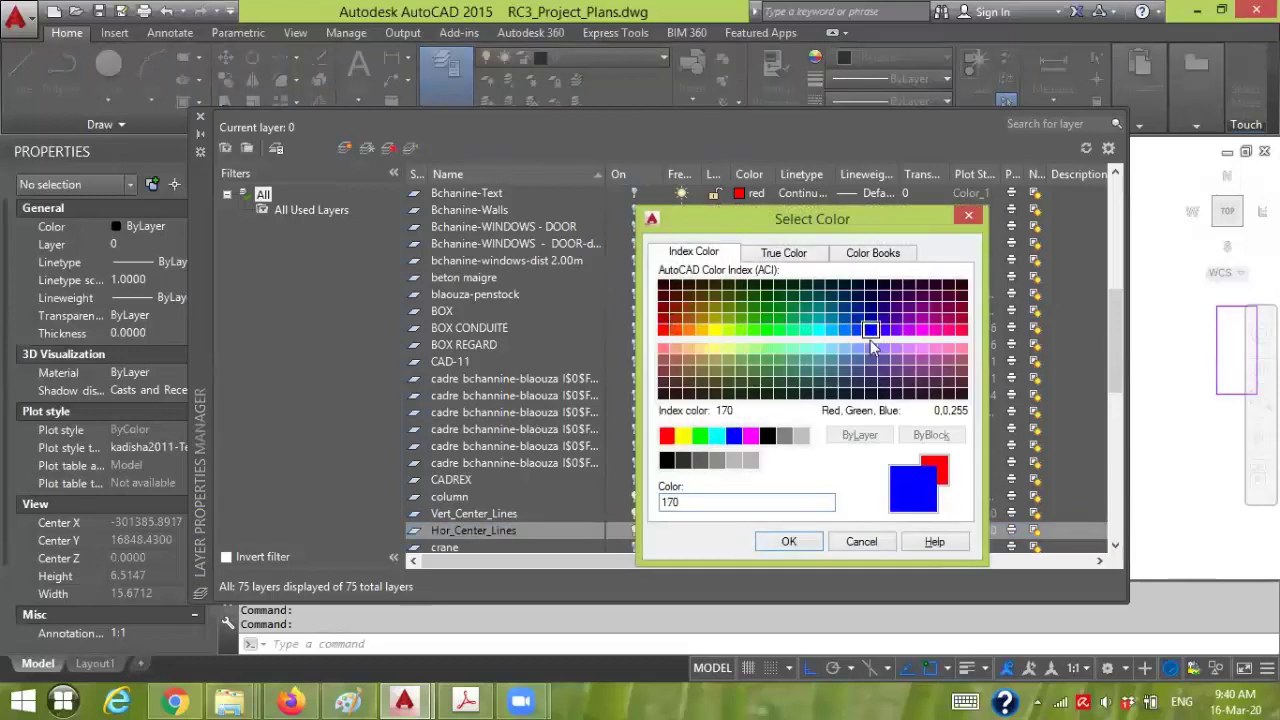
left_click(789, 542)
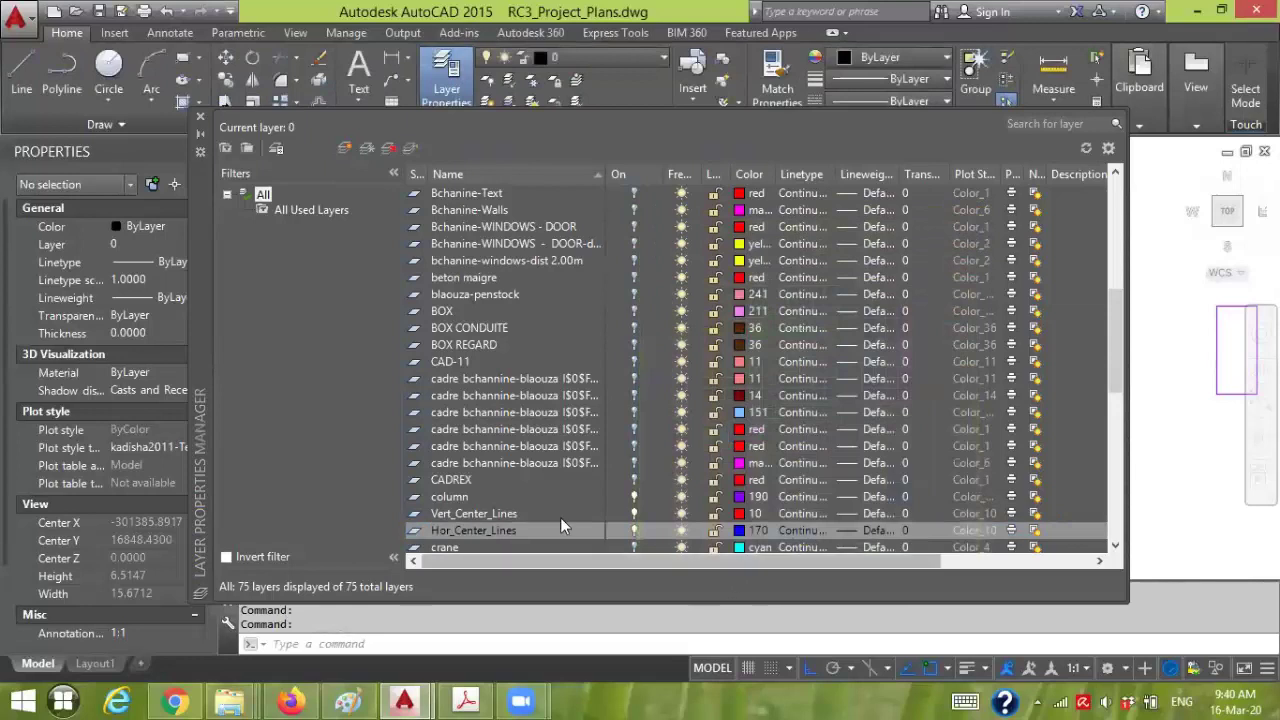
left_click(199, 120)
- Make Hor_Center_Lines the current layer
scroll(651, 329, "down", 5)
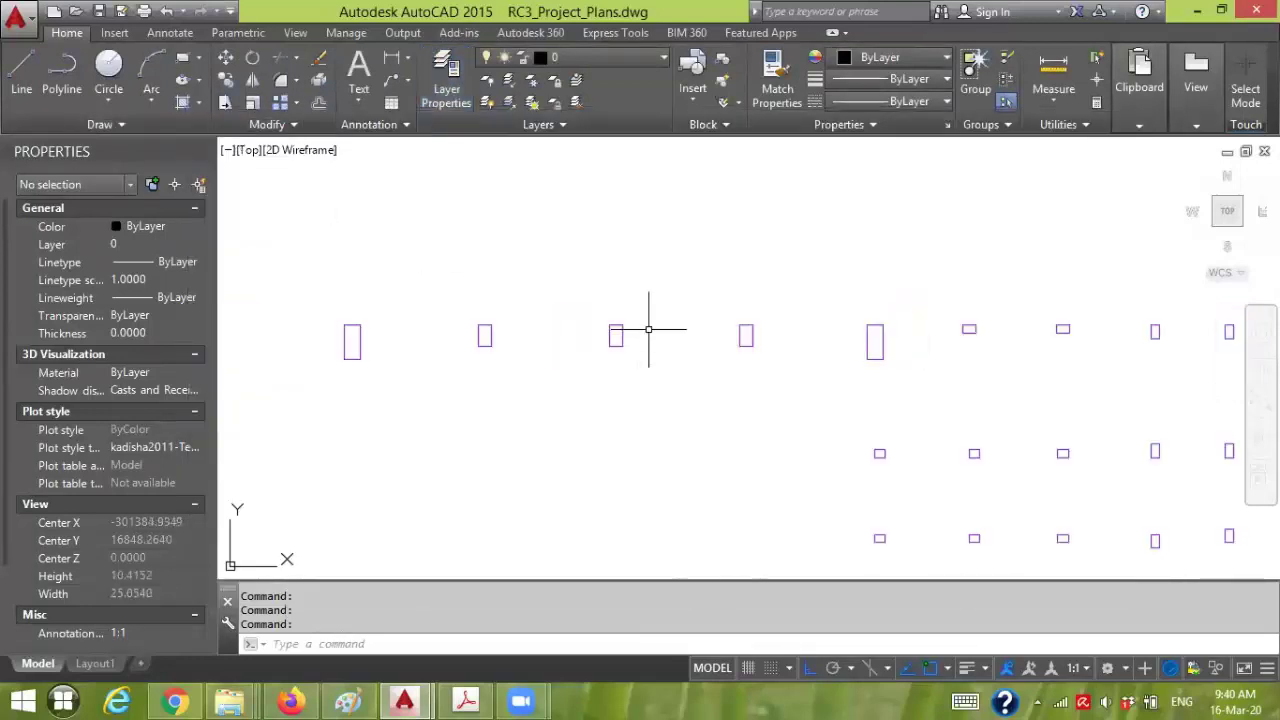
left_click(573, 60)
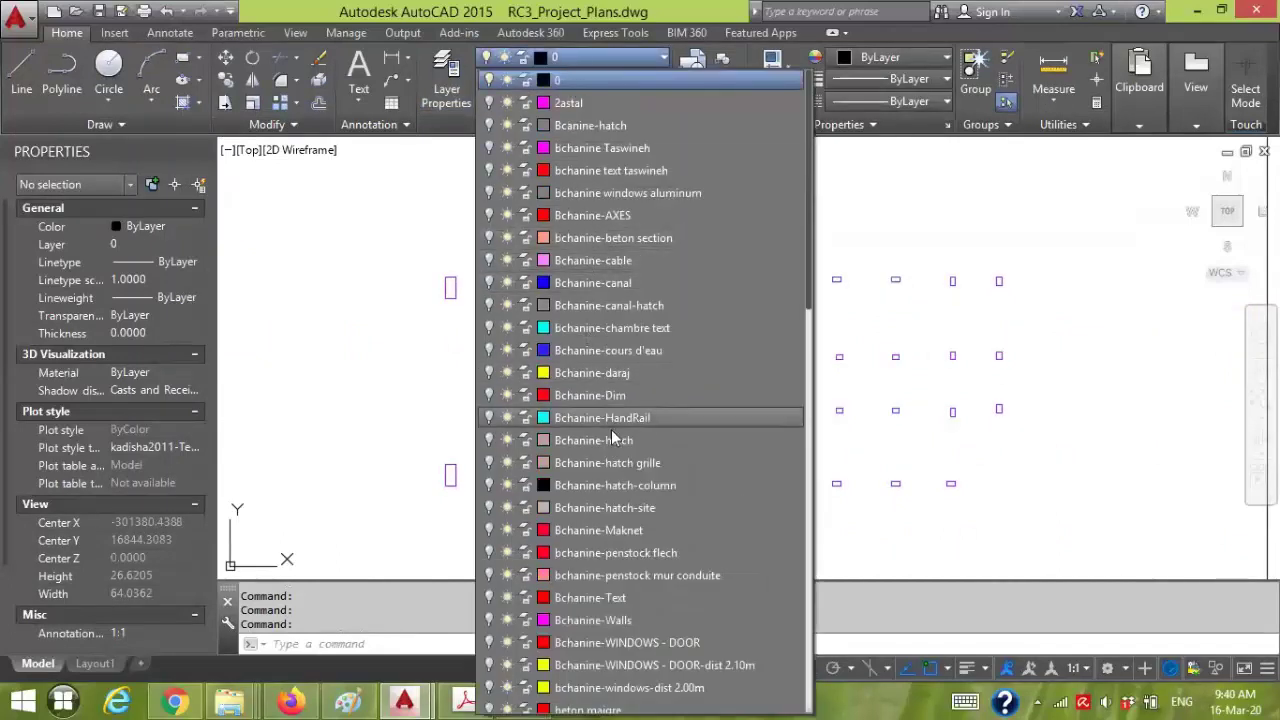
scroll(620, 530, "down", 4)
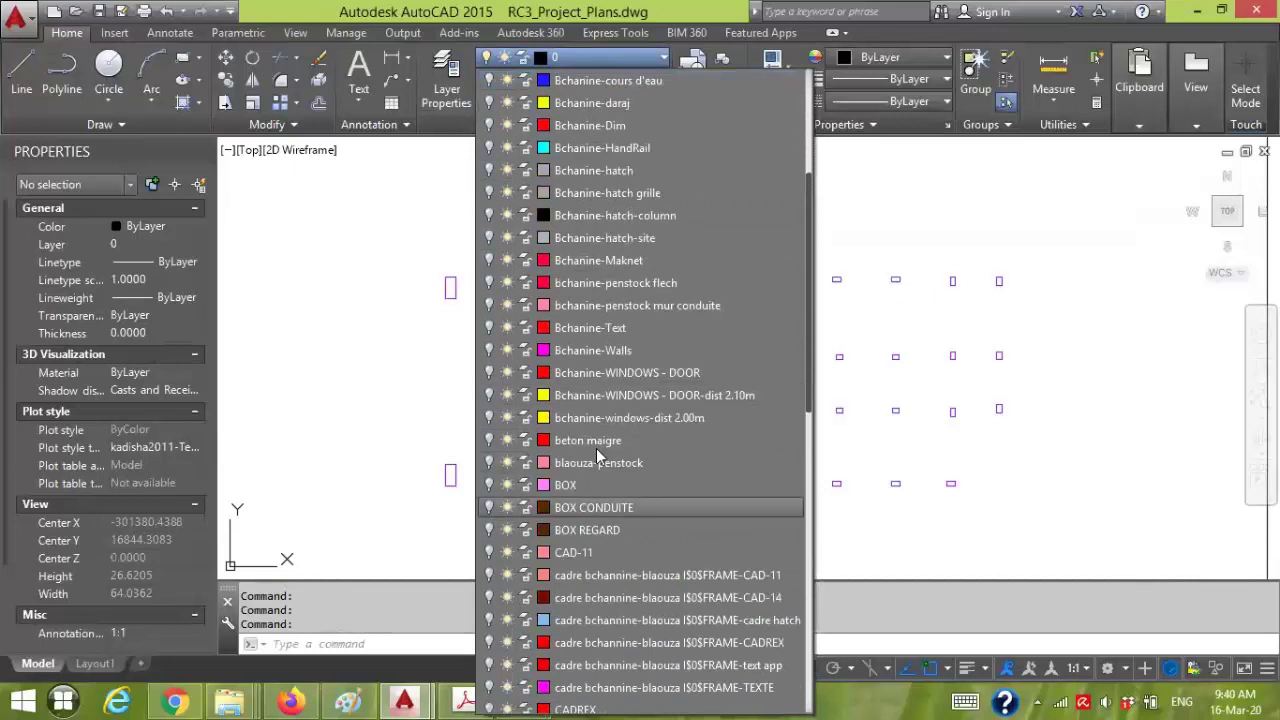
scroll(610, 535, "down", 5)
scroll(588, 530, "down", 2)
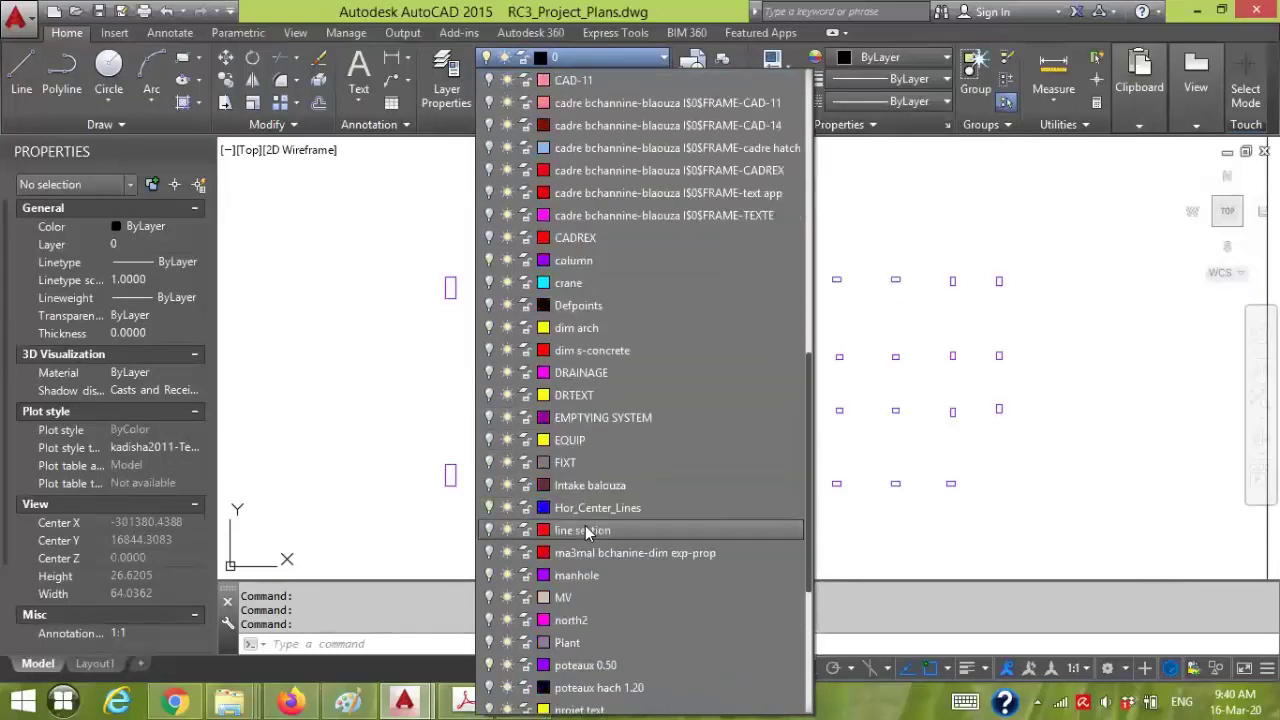
left_click(591, 510)
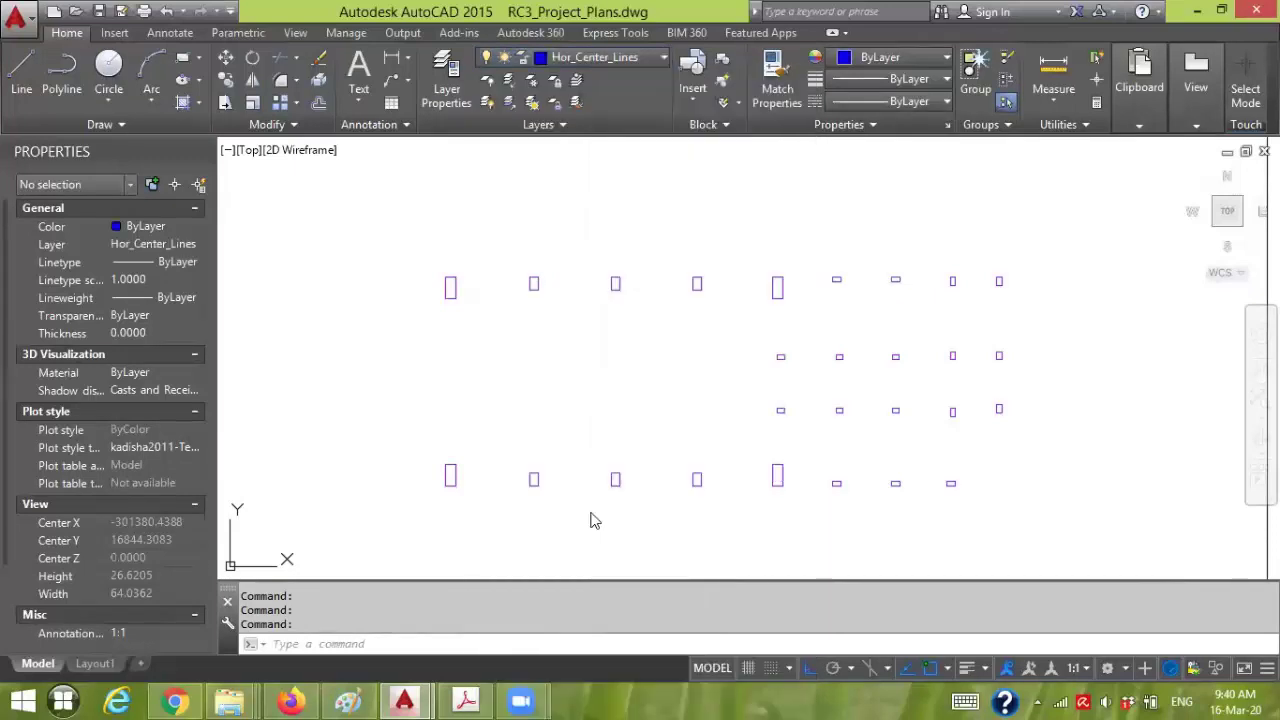
- Draw a horizontal construction line through the mid-height of the upper-left column
left_click(100, 124)
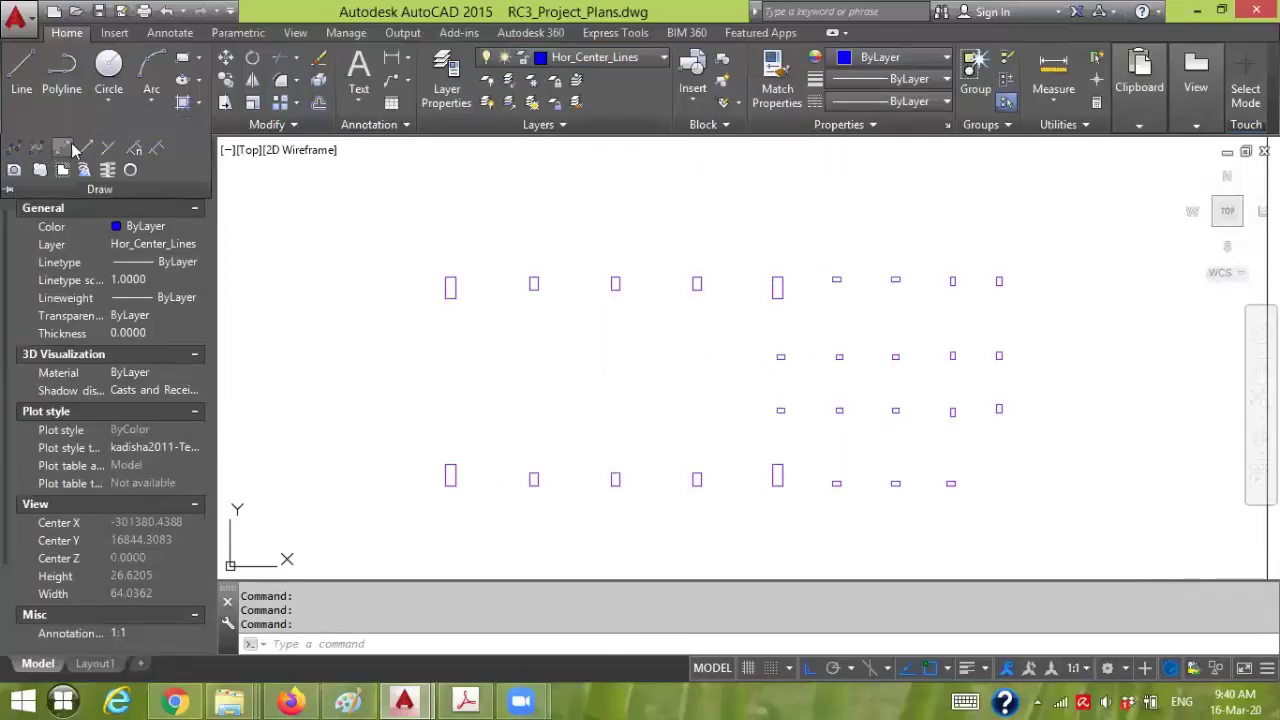
left_click(70, 150)
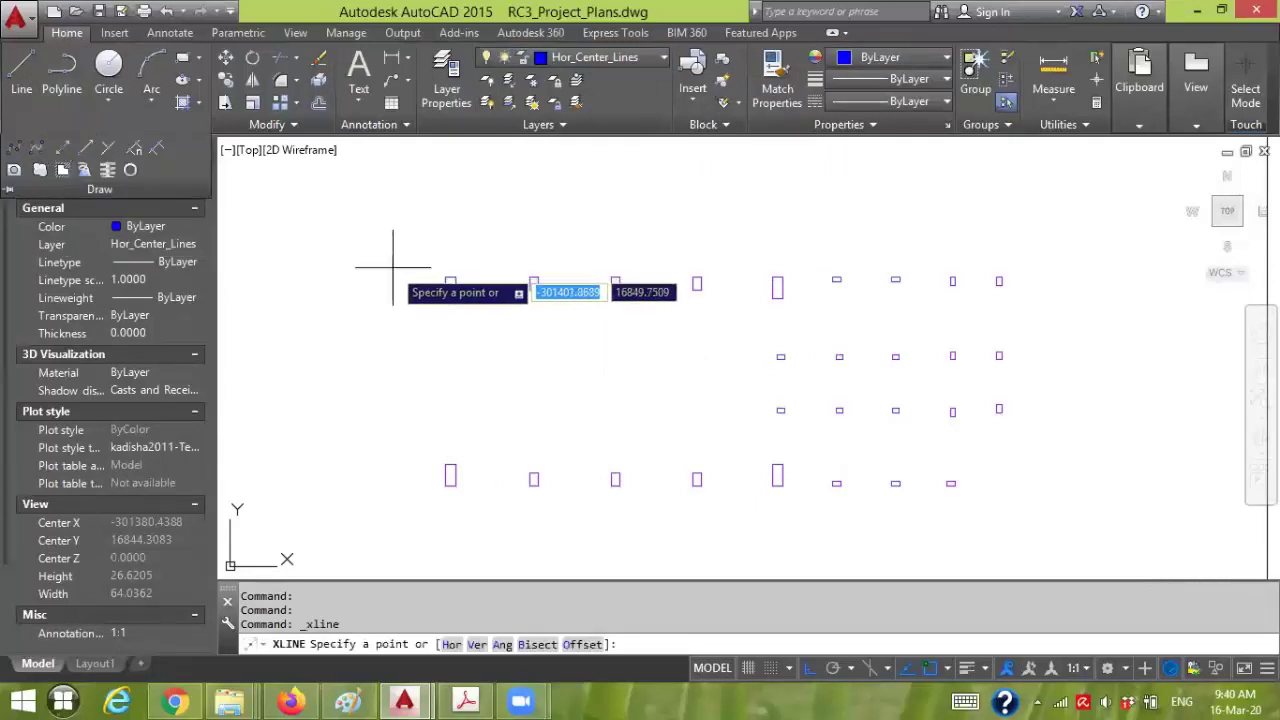
left_click(446, 288)
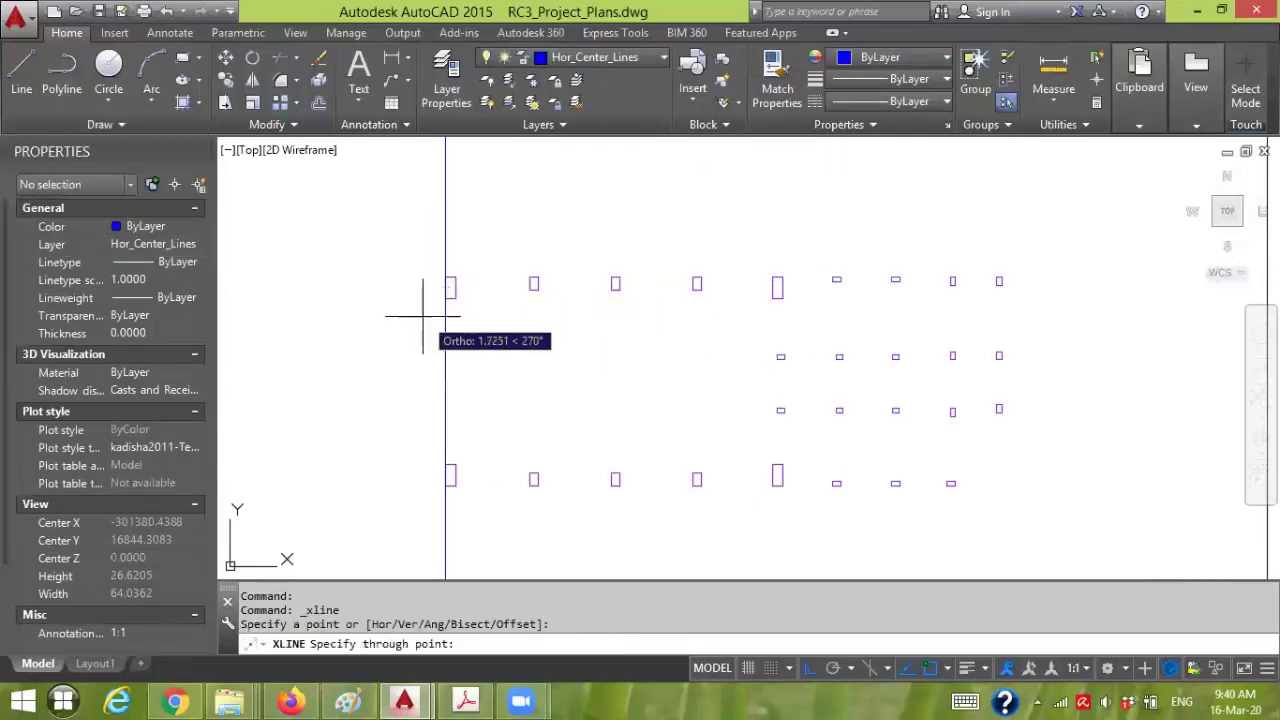
left_click(502, 288)
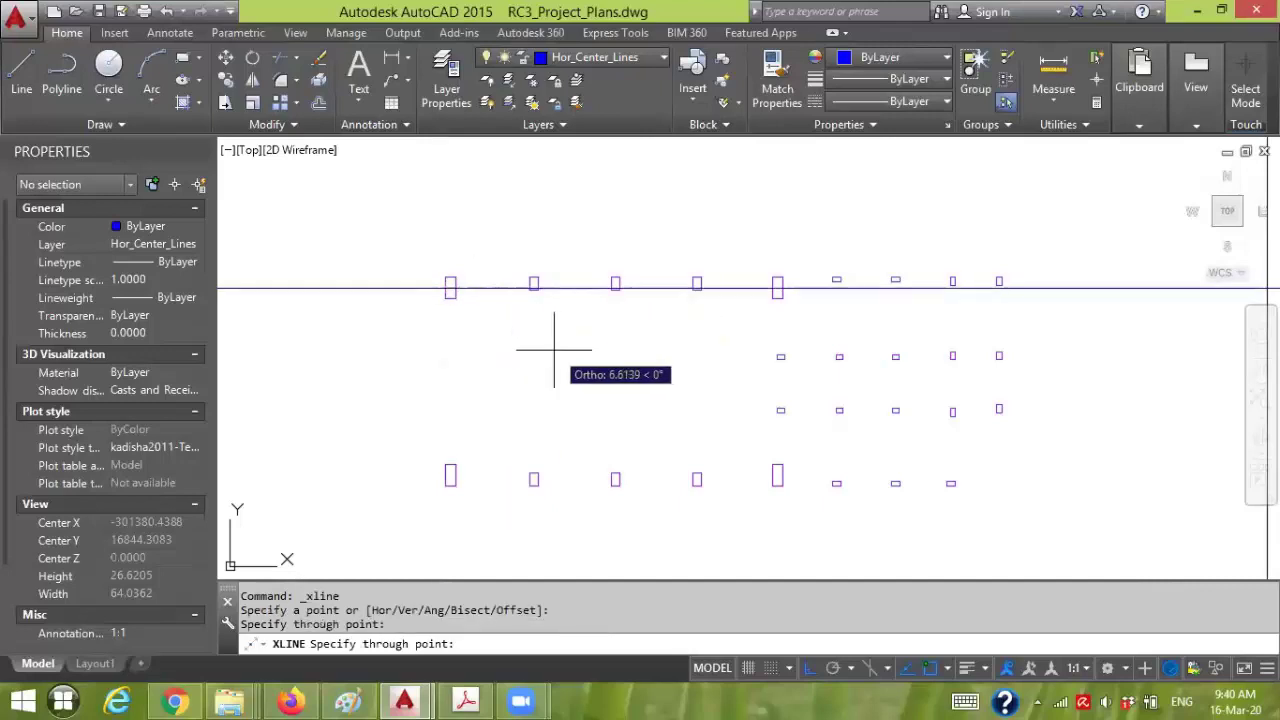
key("Return")
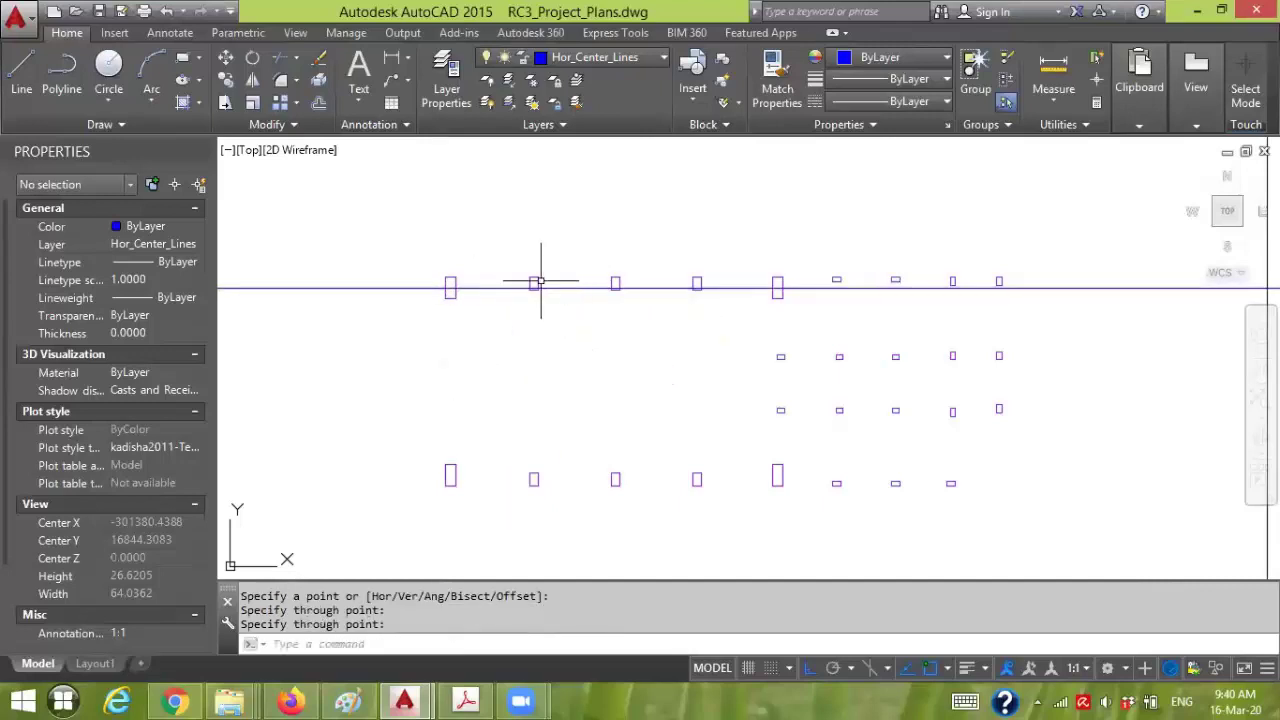
- Draw a horizontal construction line through the mid-height of the second column in the upper row
scroll(540, 282, "up", 6)
key("Return")
left_click(484, 295)
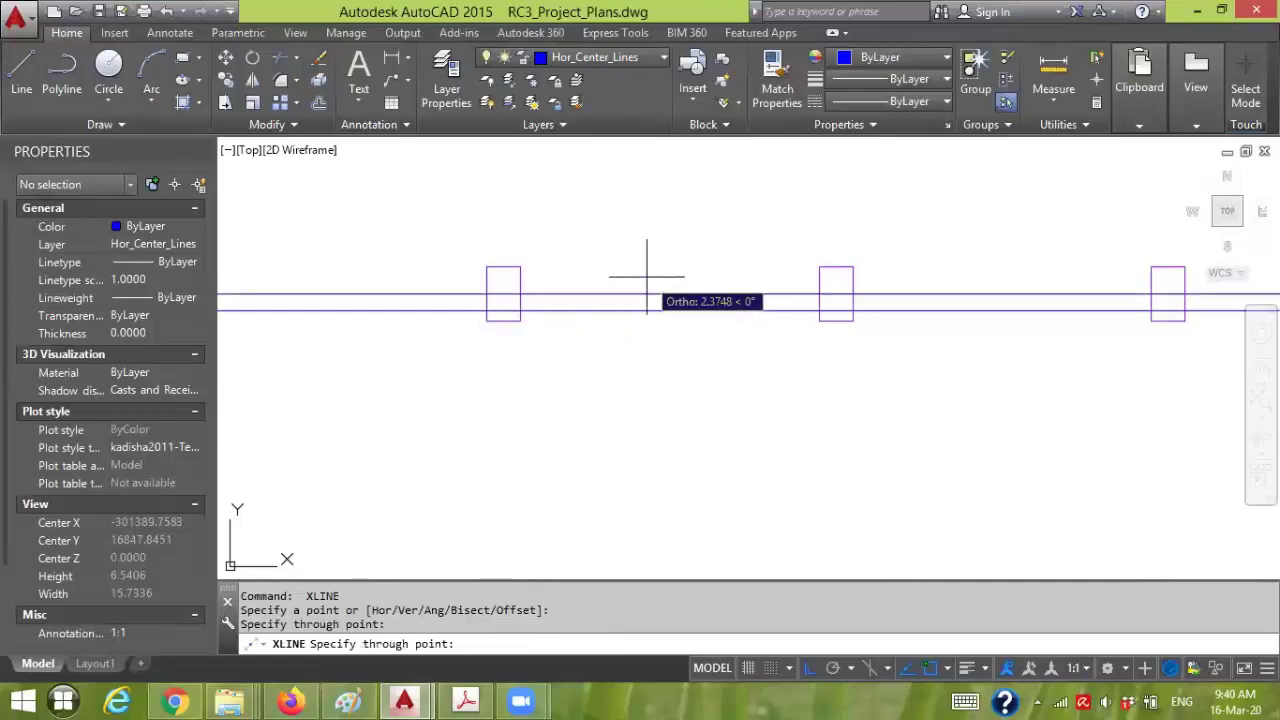
left_click(646, 277)
key("Return")
- Draw a horizontal construction line through the mid-height of the first small flat column in the upper row
scroll(631, 354, "down", 4)
mouse_move(980, 403)
middle_mouse_down()
mouse_move(694, 403)
mouse_move(680, 418)
middle_mouse_up()
key("Return")
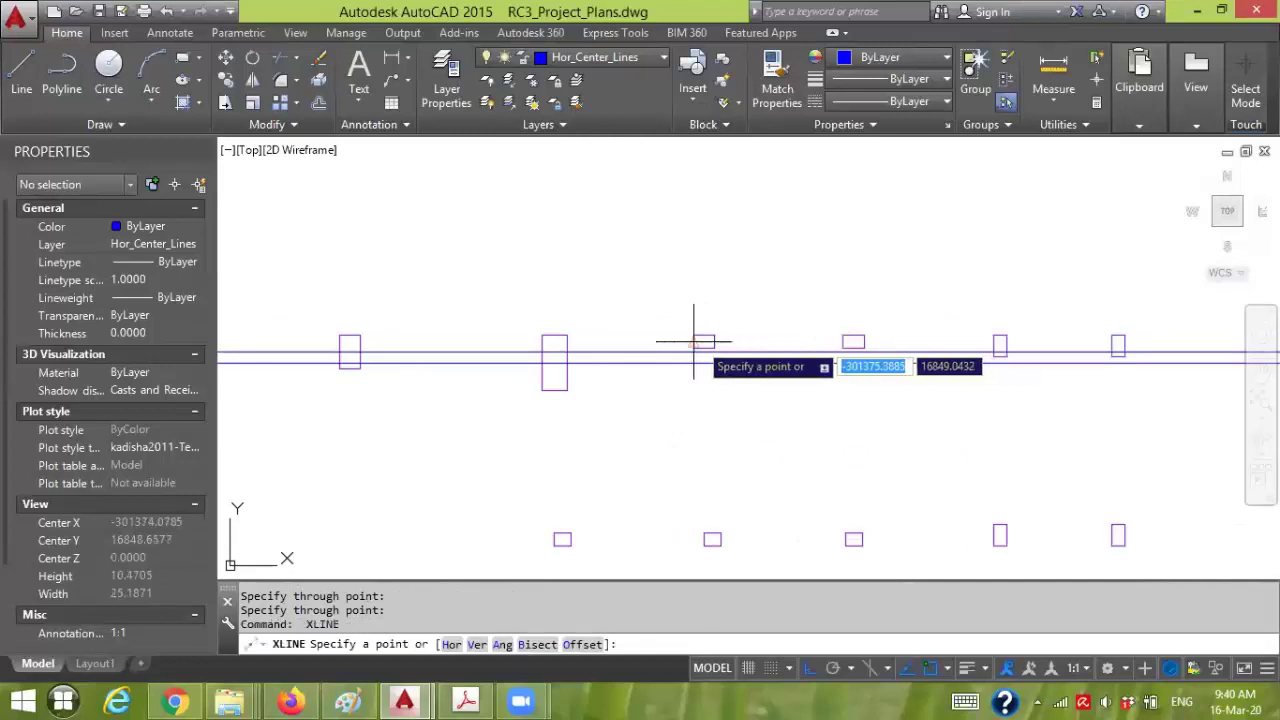
left_click(699, 342)
left_click(886, 297)
key("Return")
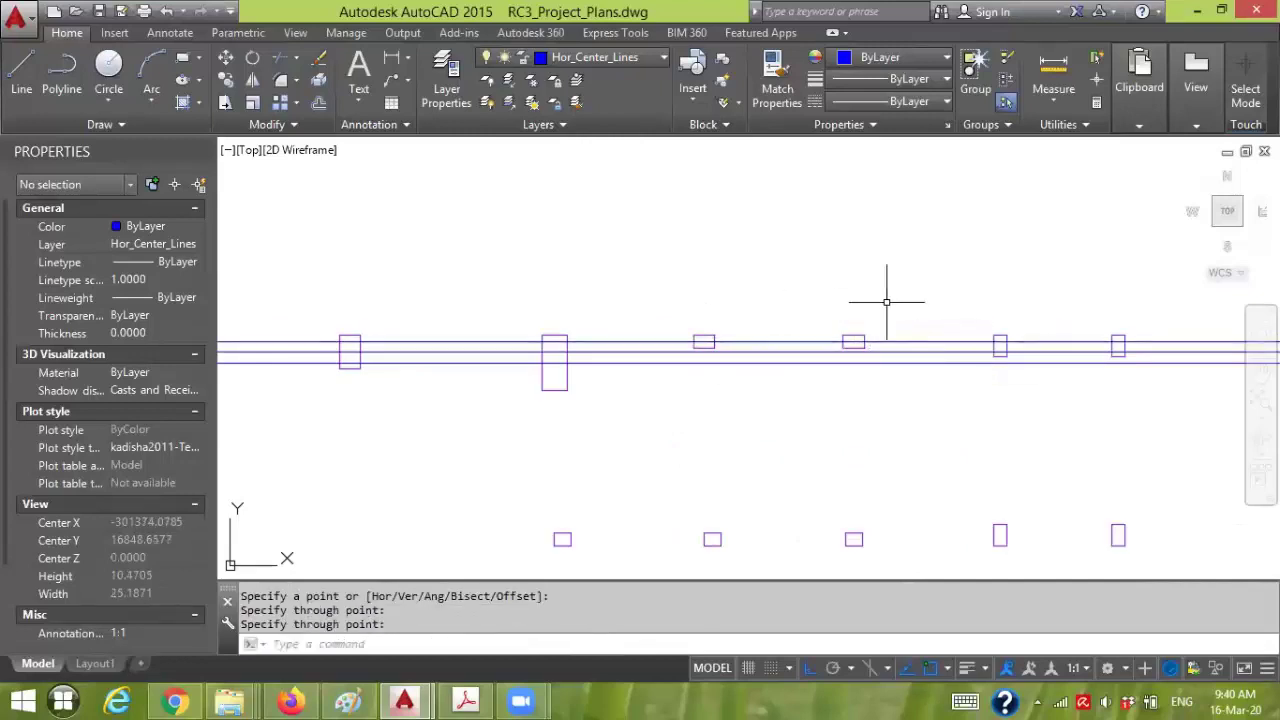
- Draw a horizontal construction line through the mid-height of the first small upright column in the upper row
scroll(1017, 357, "up", 8)
key("Return")
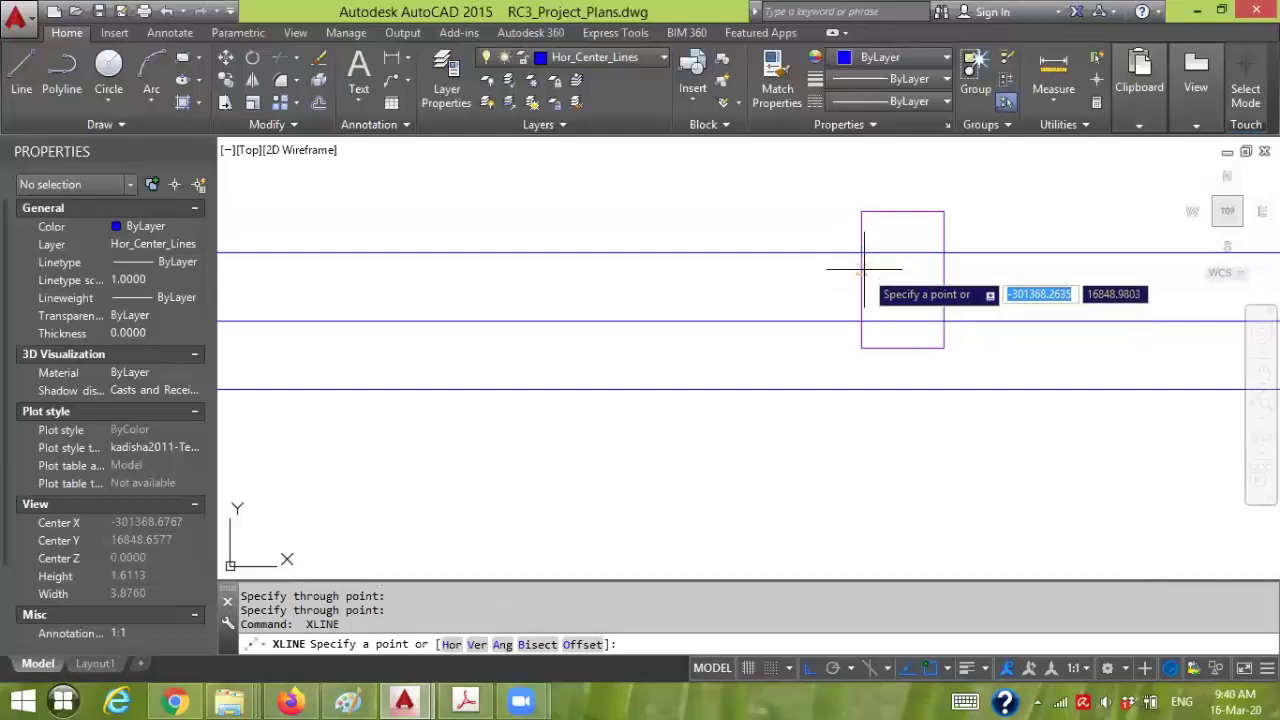
left_click(859, 279)
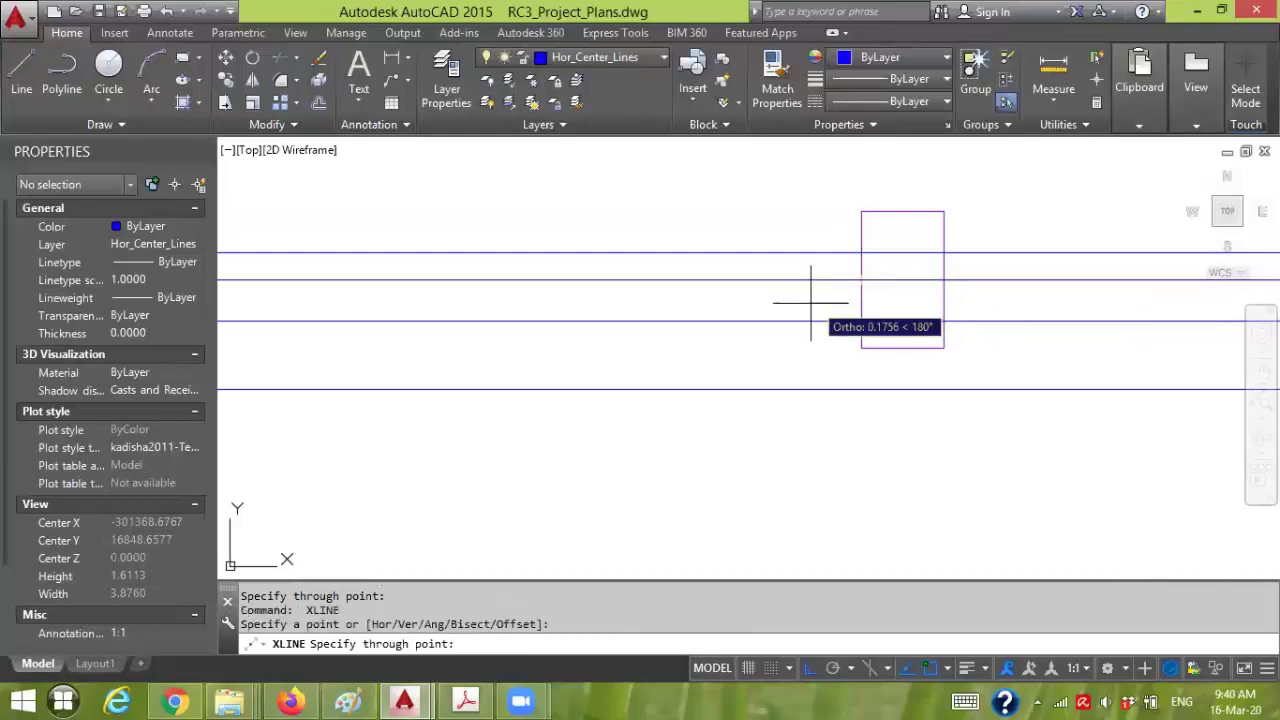
left_click(714, 294)
key("Return")
- Draw a horizontal construction line through the mid-height of the first column in the second row
scroll(834, 380, "down", 4)
scroll(951, 434, "down", 4)
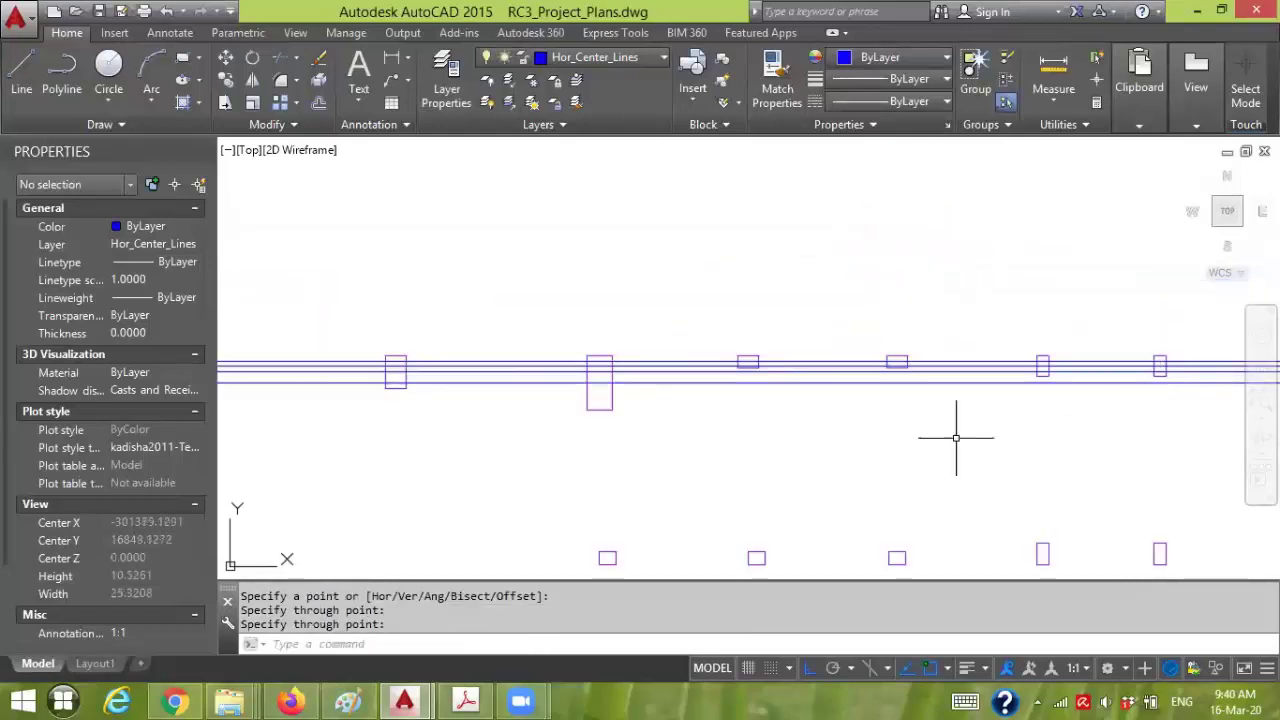
scroll(951, 434, "up", 3)
key("Return")
scroll(820, 323, "up", 3)
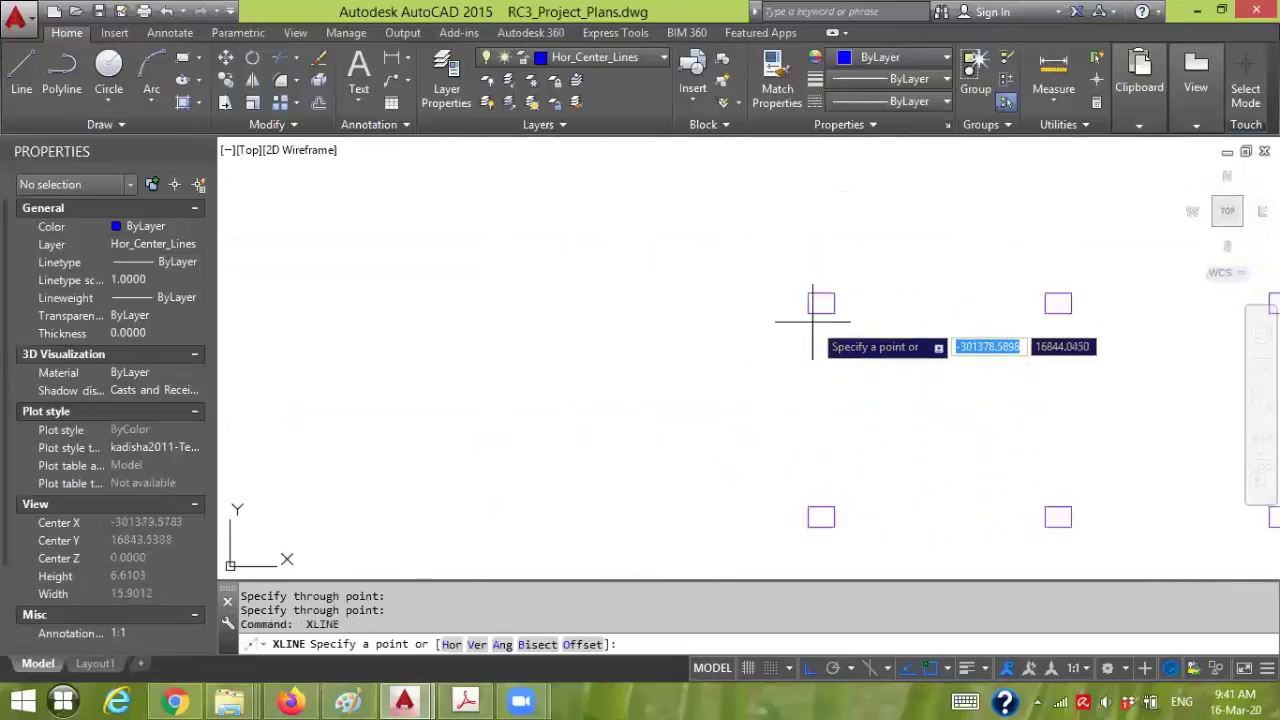
left_click(805, 303)
left_click(700, 334)
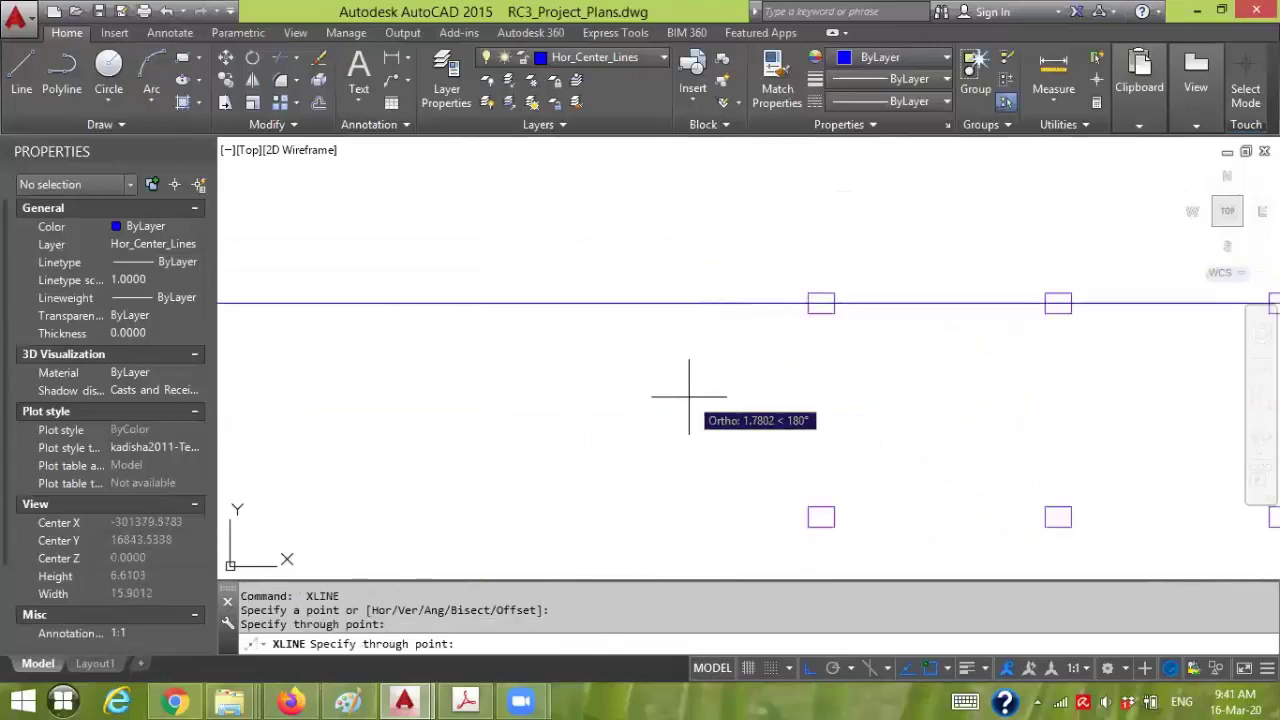
left_click(453, 330)
scroll(543, 429, "down", 3)
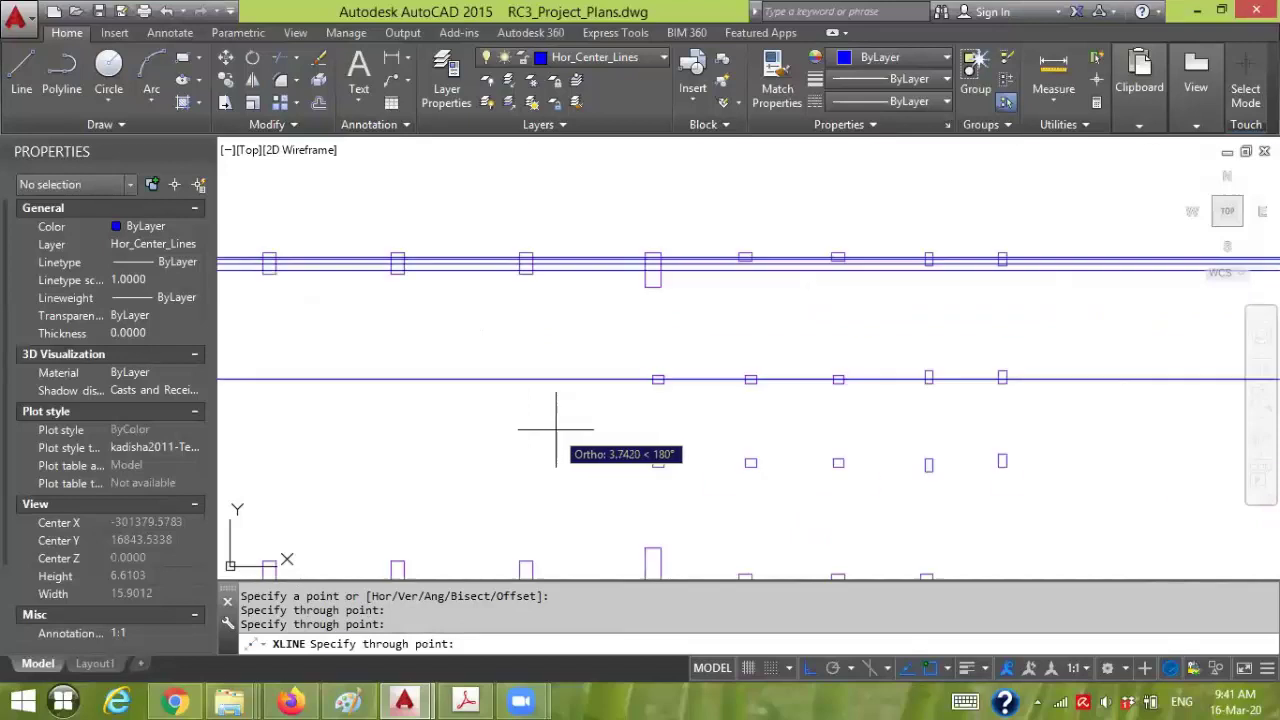
key("Return")
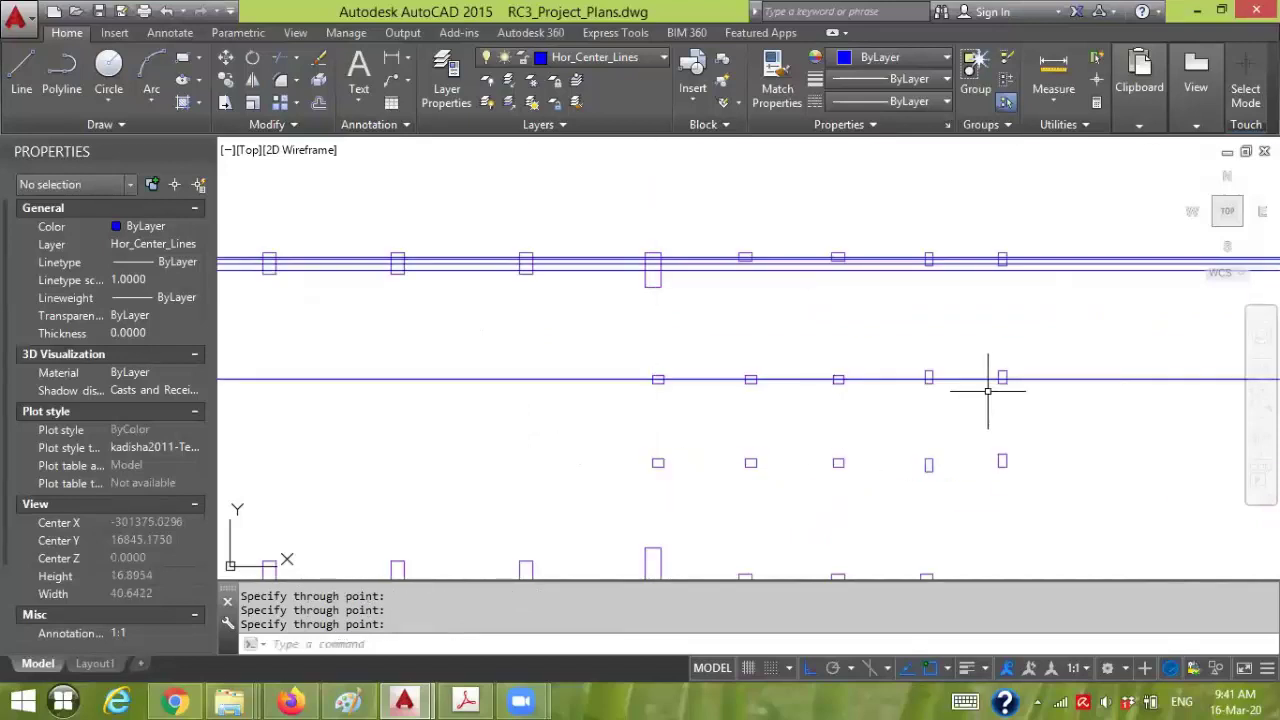
- Draw a horizontal construction line through the mid-height of the fourth column in the second row
scroll(937, 378, "up", 3)
key("Return")
left_click(795, 324)
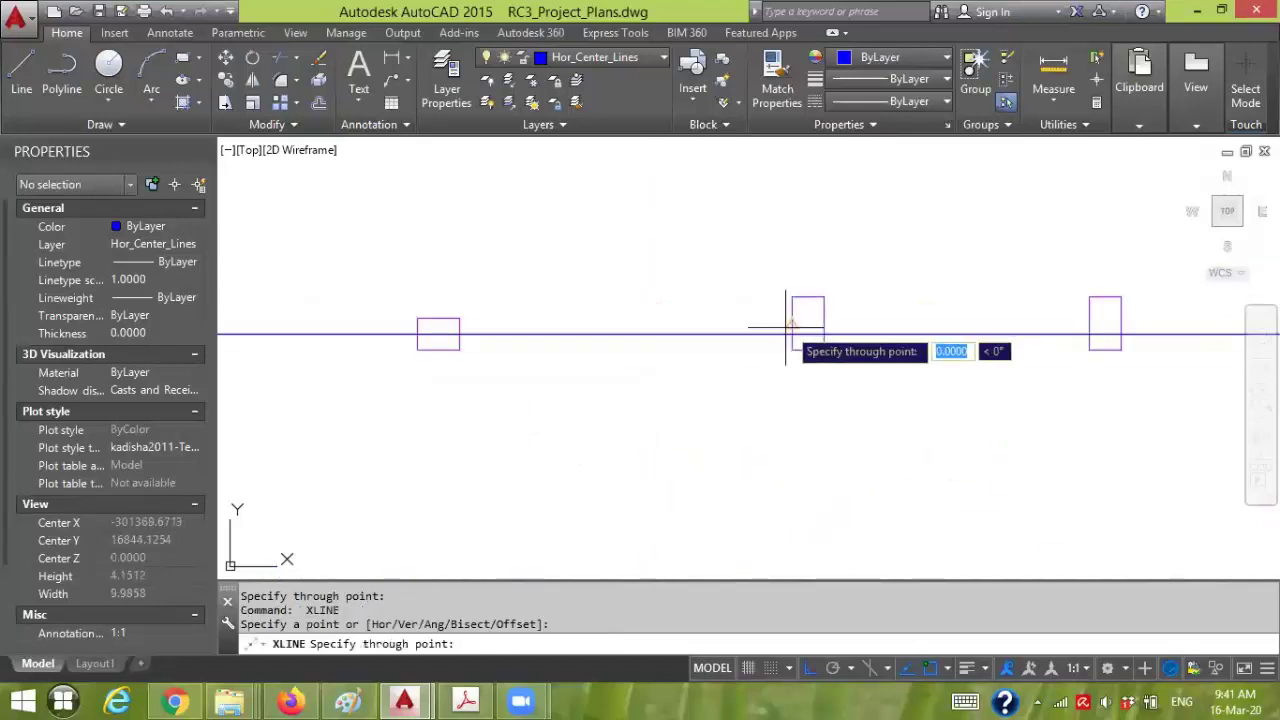
scroll(718, 455, "down", 3)
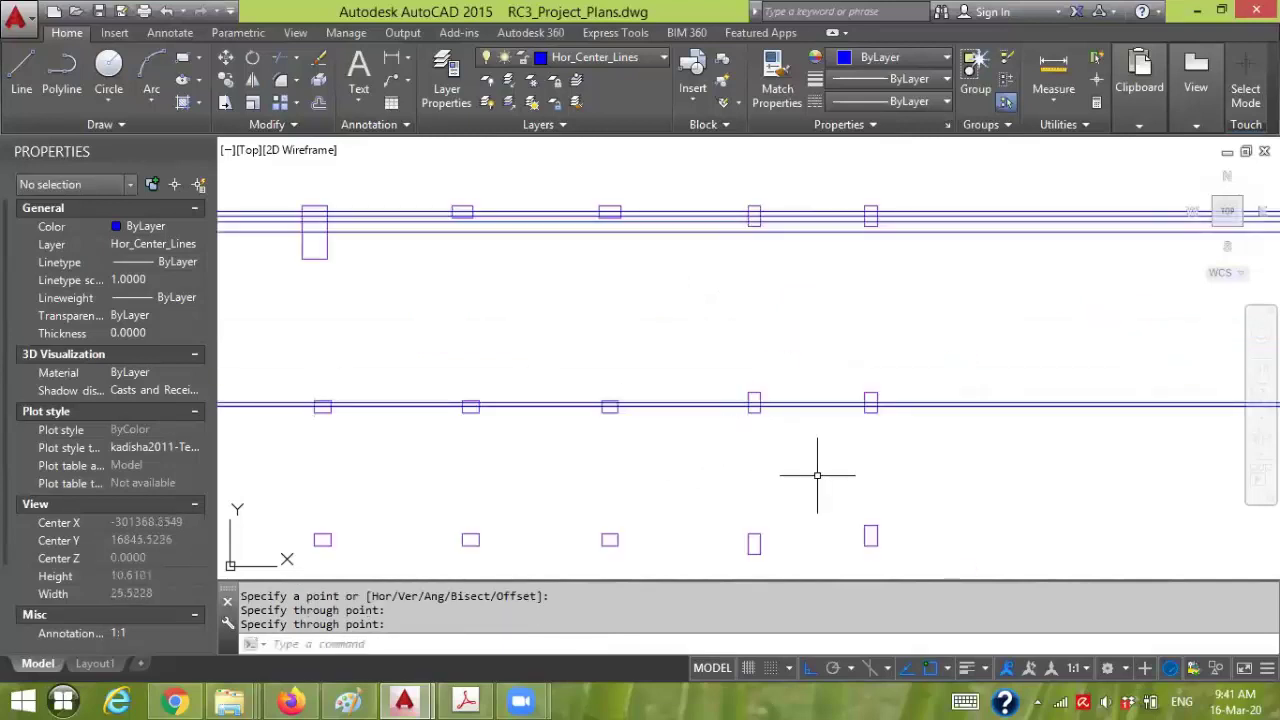
- Draw a horizontal construction line through the mid-height of the last column in the third row
middle_click_drag(851, 467, 980, 380)
scroll(994, 366, "up", 2)
key("Return")
key("Return")
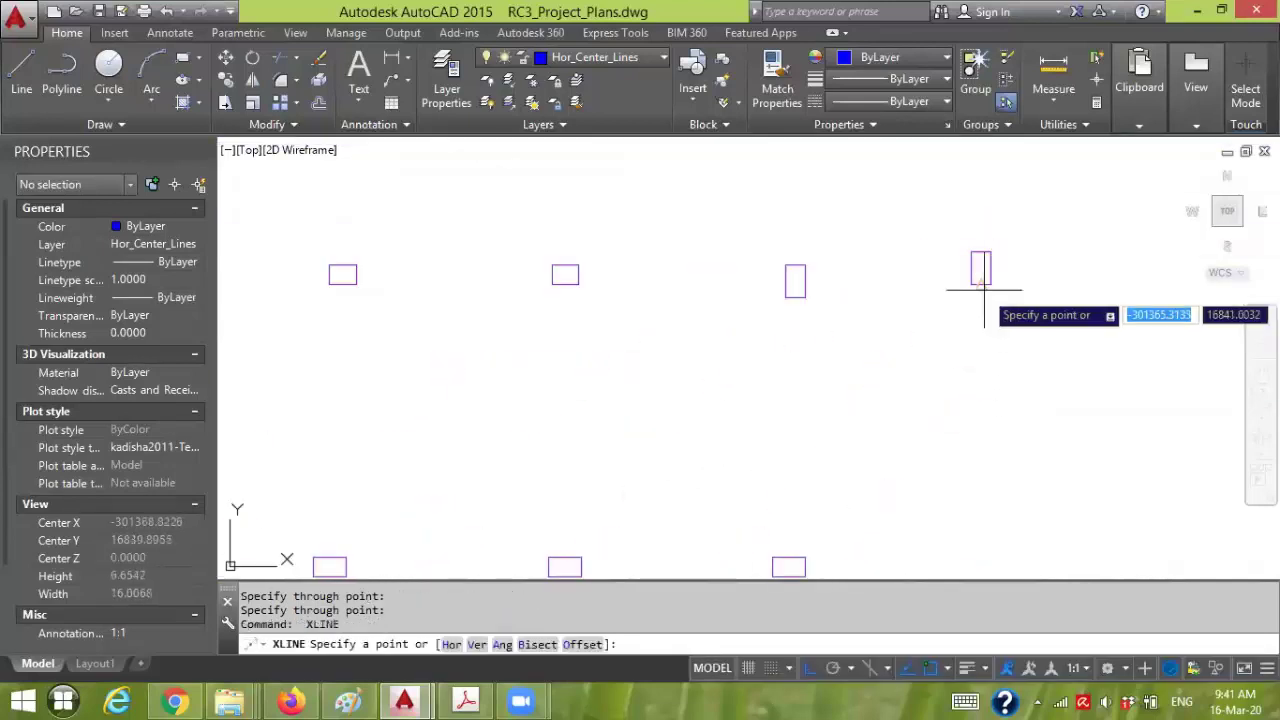
left_click(970, 267)
left_click(848, 286)
key("Return")
- Draw a horizontal construction line through the mid-height of the fourth column in the third row
key("Return")
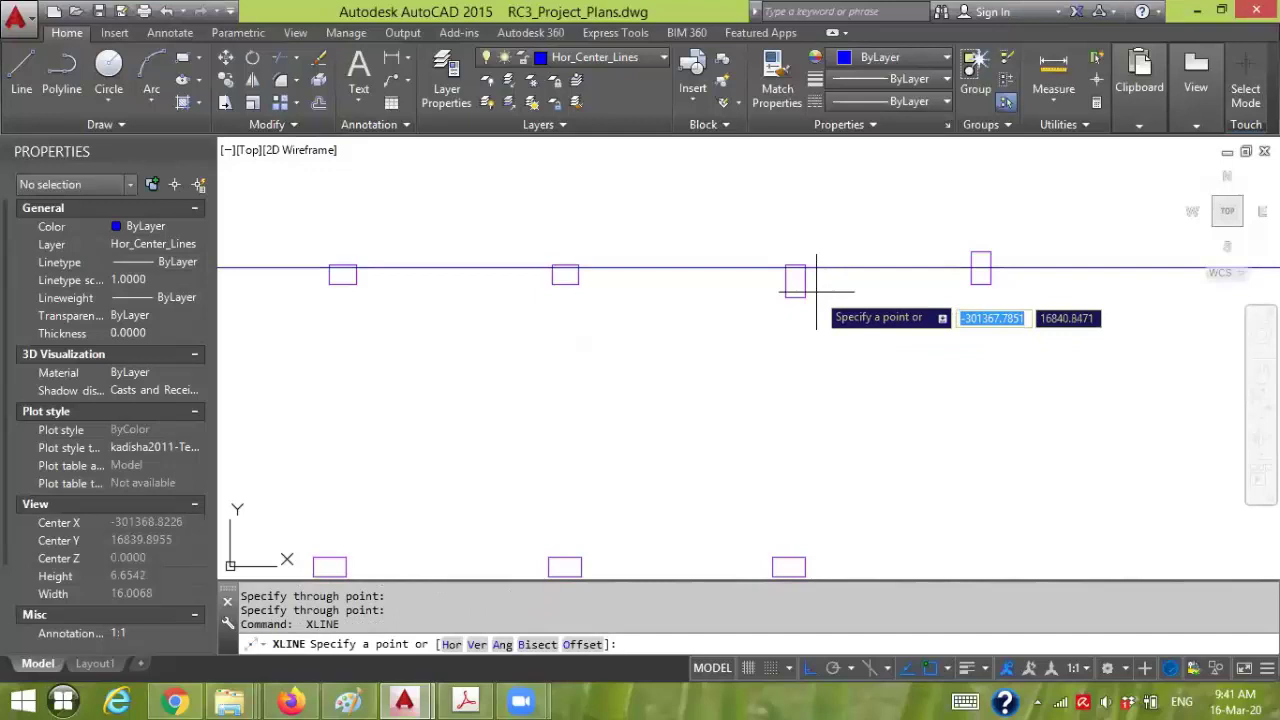
left_click(810, 282)
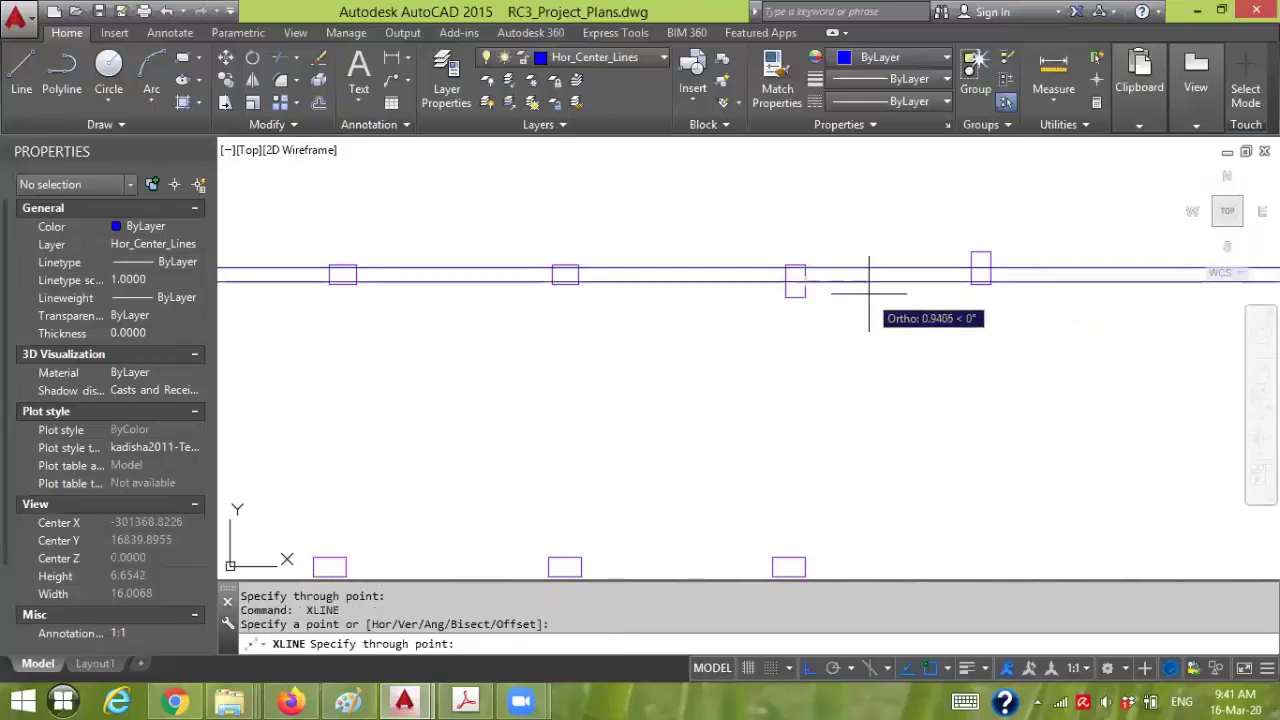
left_click(846, 325)
key("Return")
- Draw a horizontal construction line through the mid-height of the second column in the third row
key("Return")
left_click(588, 274)
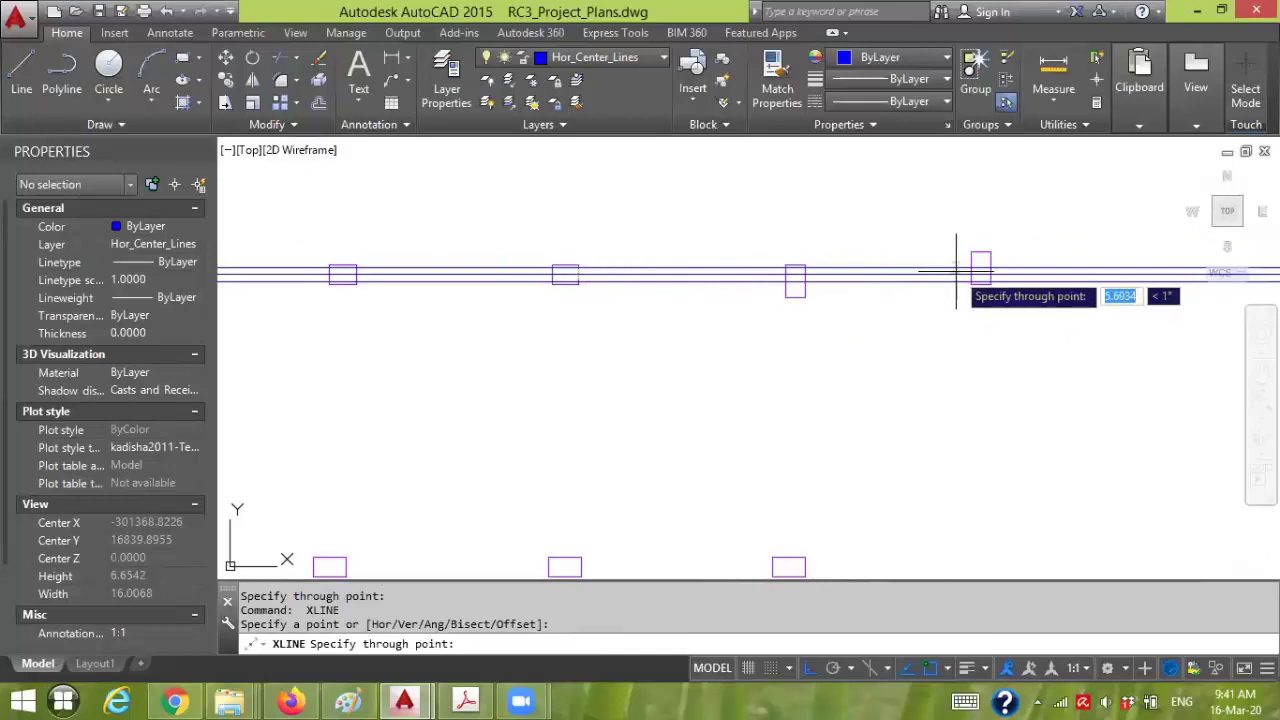
scroll(1064, 275, "up", 4)
left_click(1066, 272)
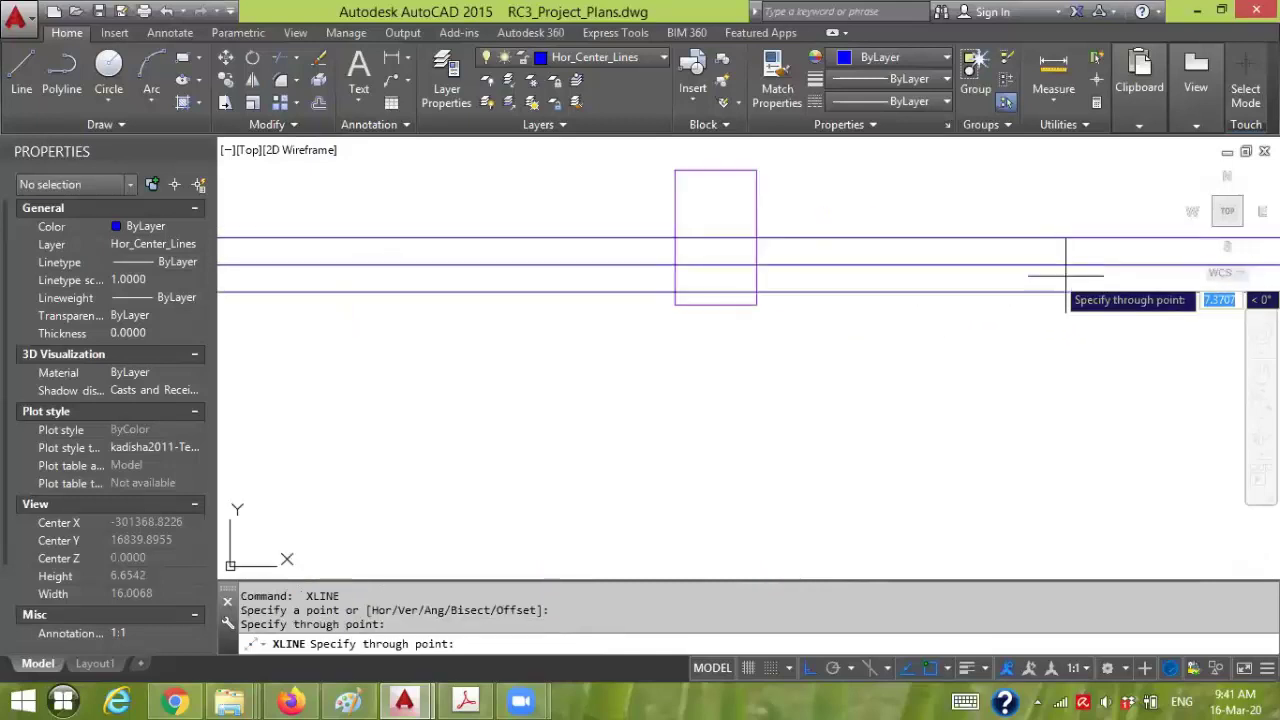
key("Return")
- Draw a horizontal construction line through the mid-height of the first large column in the bottom row
scroll(939, 420, "down", 5)
middle_click_drag(802, 445, 1016, 370)
scroll(1003, 420, "down", 3)
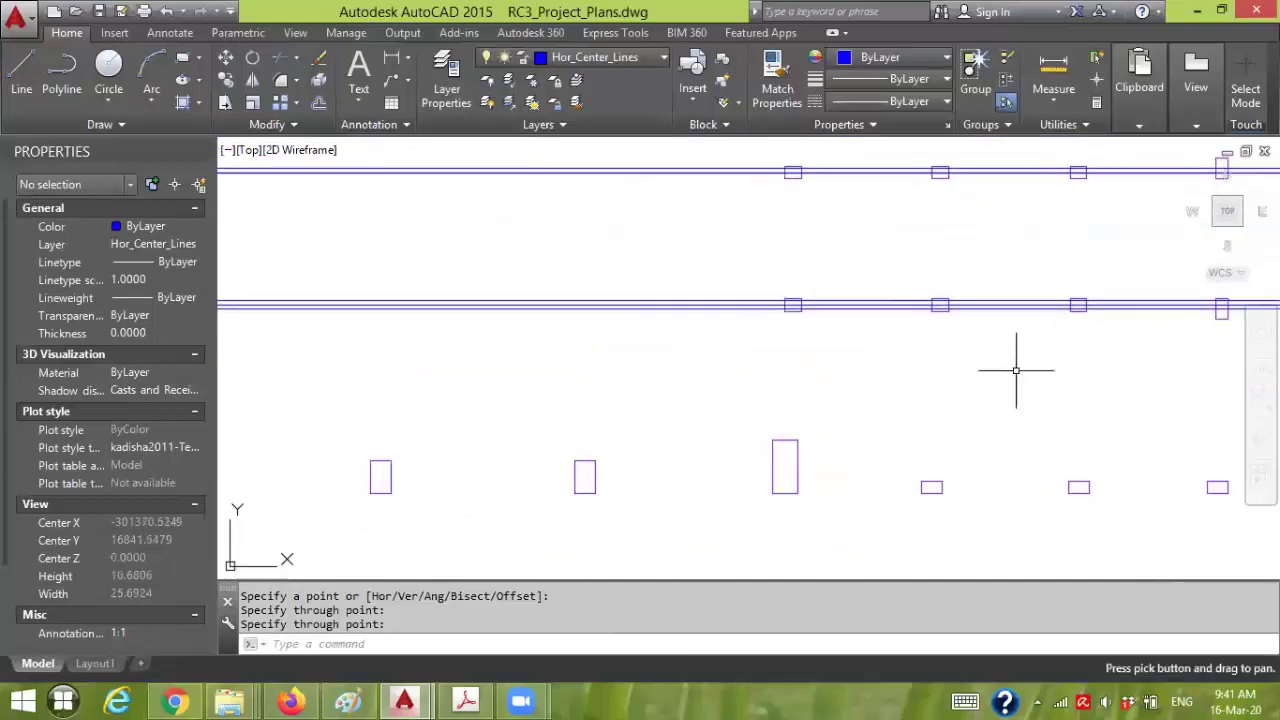
scroll(923, 380, "down", 2)
scroll(1004, 410, "up", 2)
scroll(988, 414, "down", 1)
scroll(400, 386, "up", 1)
key("Return")
left_click(374, 390)
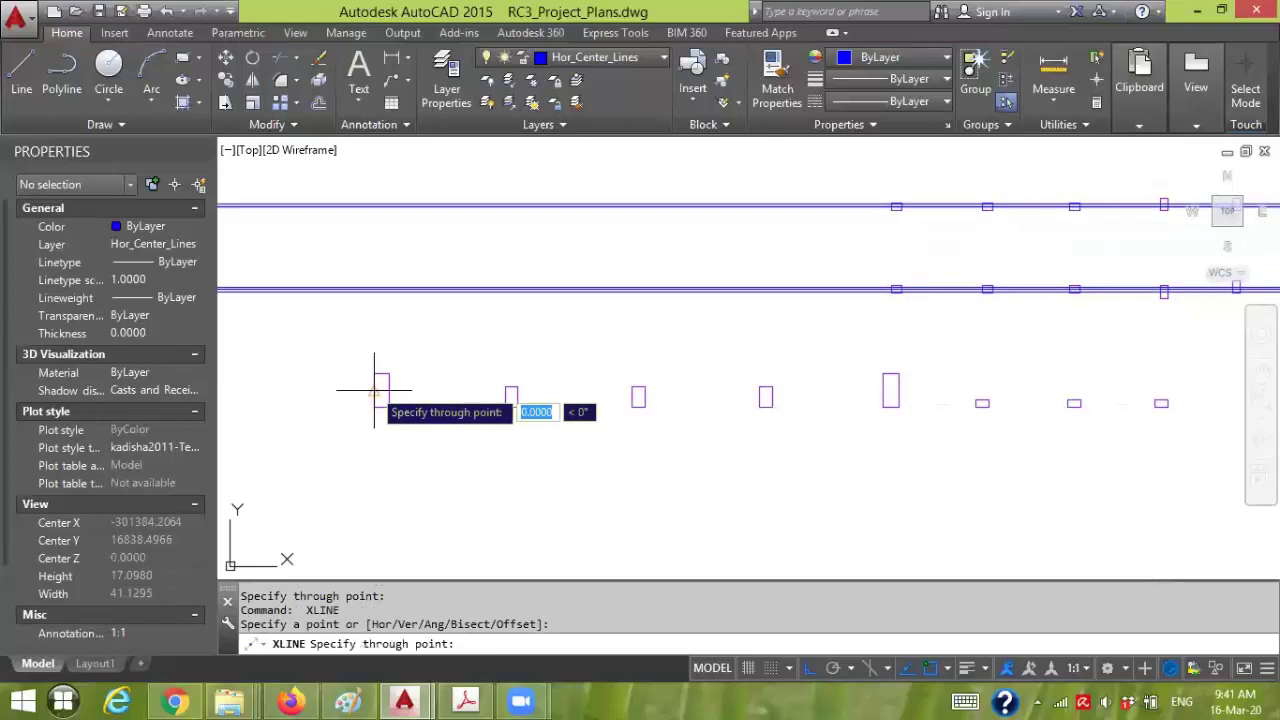
left_click(466, 388)
key("Return")
- Draw a horizontal construction line through the mid-height of the second column in the bottom row
key("Return")
scroll(511, 420, "up", 2)
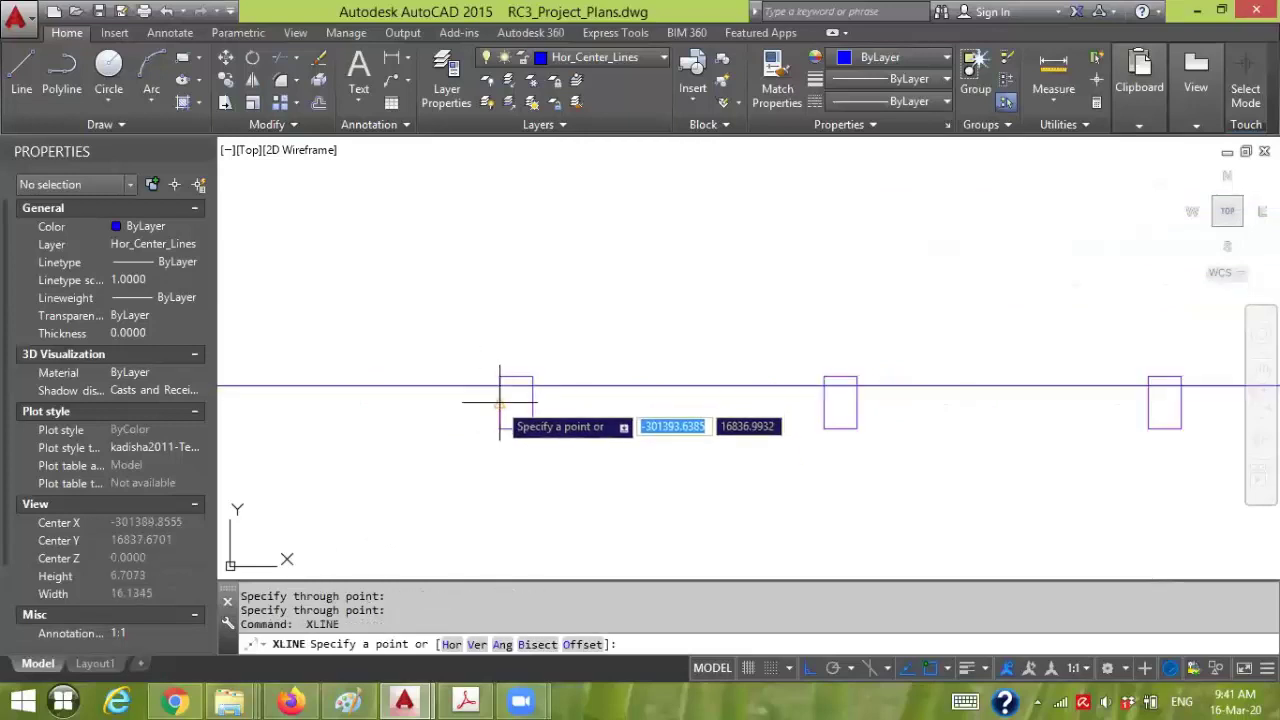
left_click(508, 386)
left_click(652, 418)
key("Return")
- Draw a horizontal construction line through the mid-height of the first small flat column after the second large column in the bottom row
key("Return")
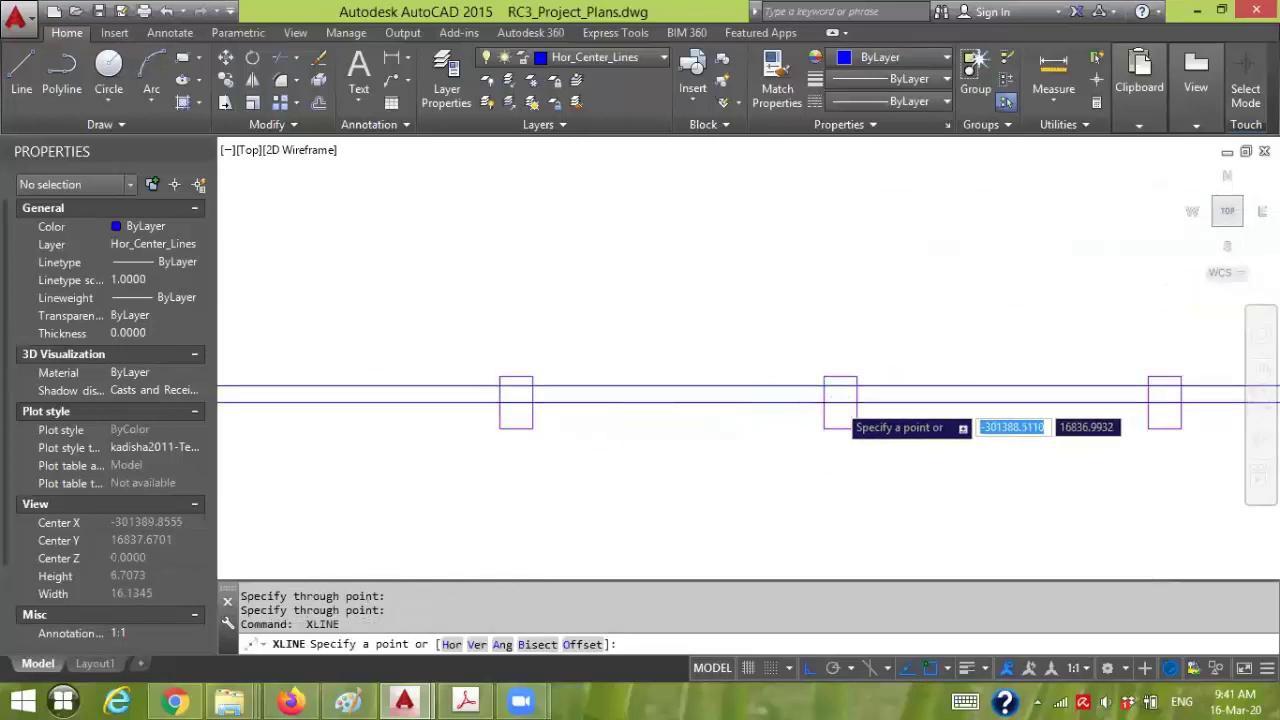
scroll(805, 410, "up", 2)
scroll(806, 418, "down", 4)
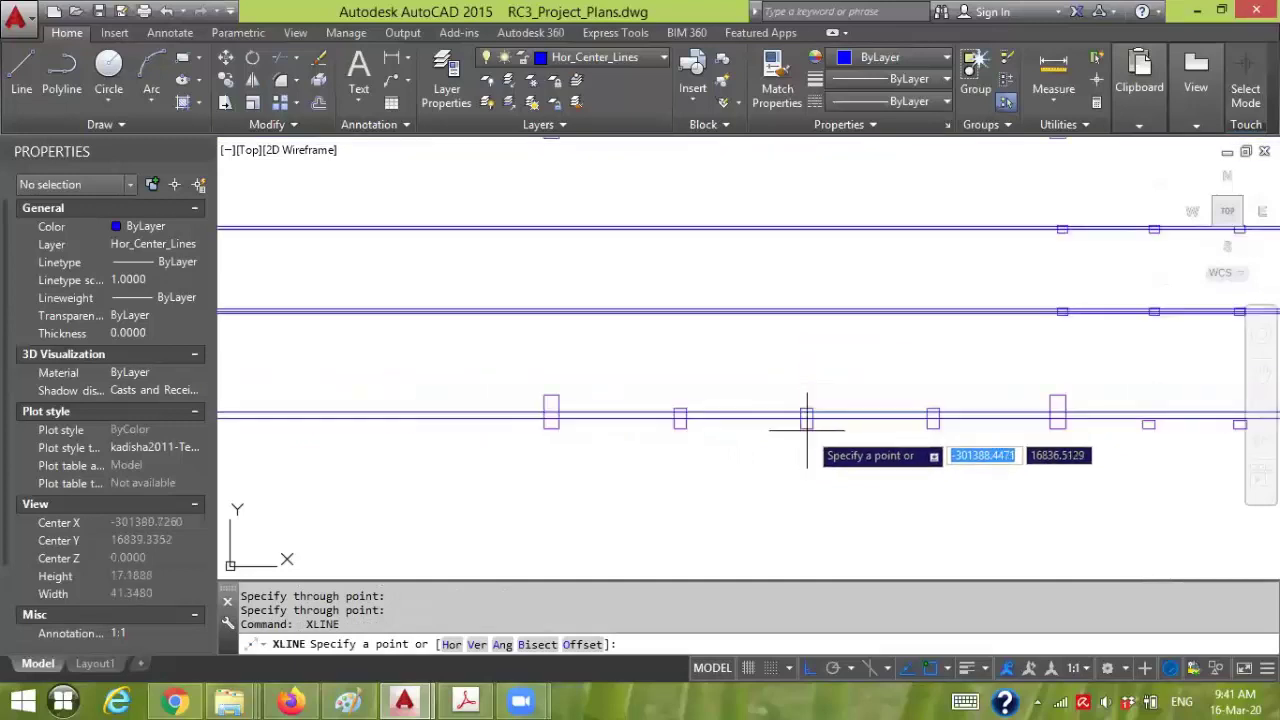
scroll(940, 430, "up", 3)
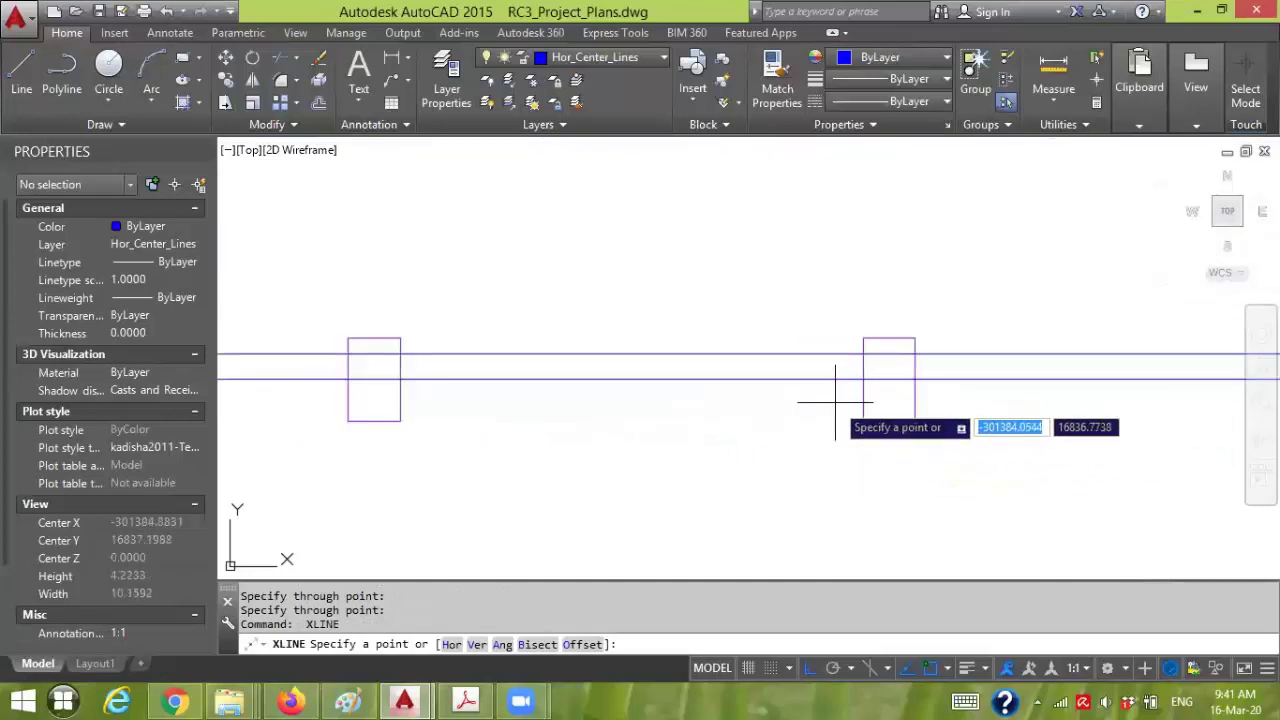
scroll(857, 400, "down", 3)
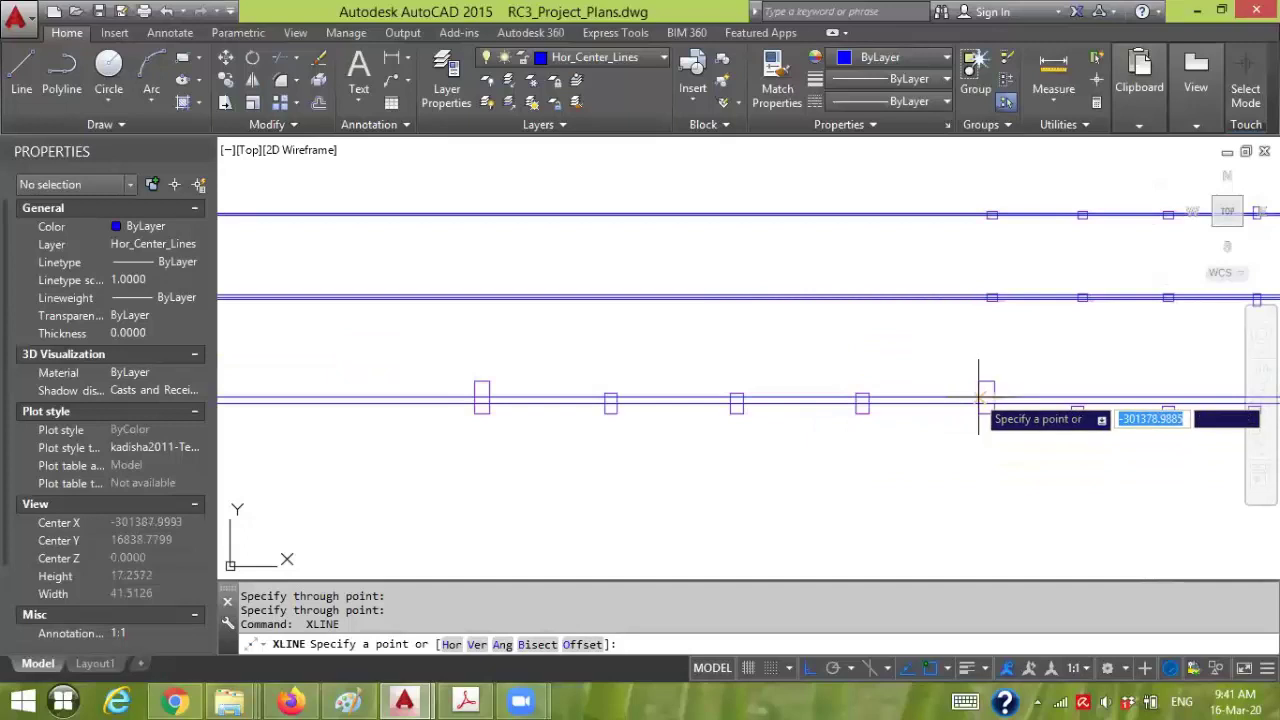
scroll(979, 400, "up", 3)
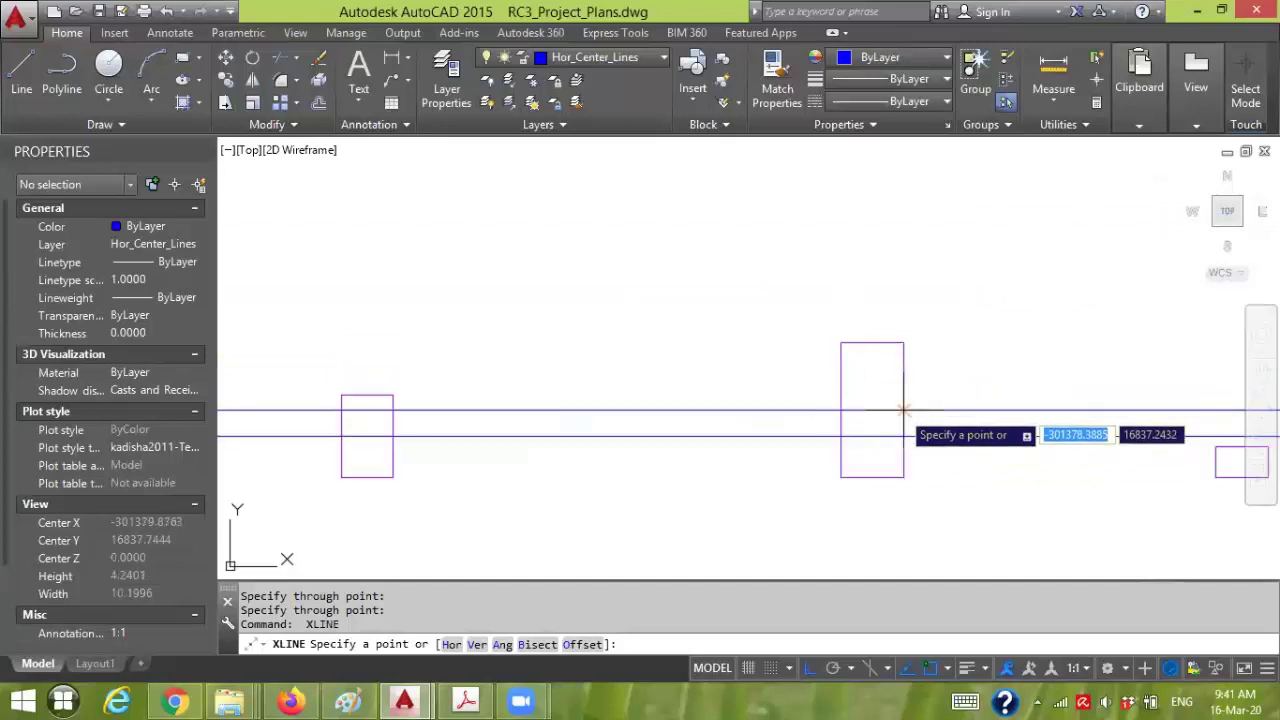
scroll(880, 470, "down", 3)
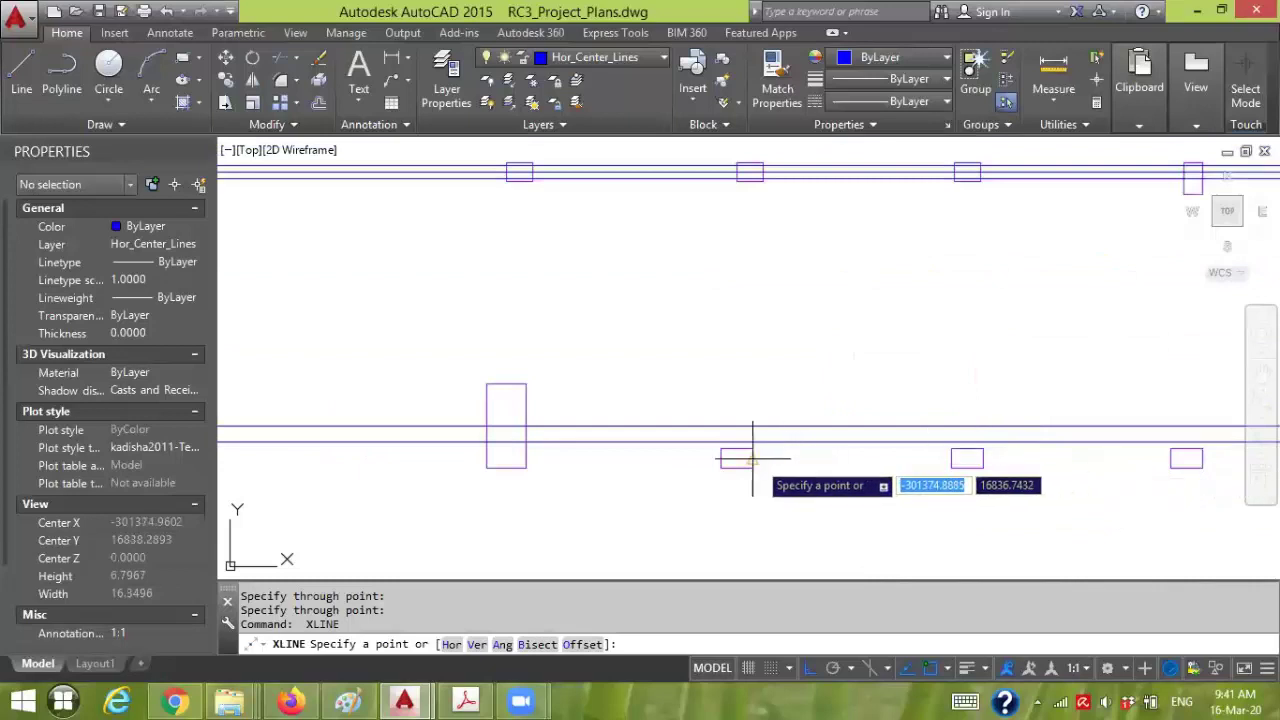
left_click(752, 458)
left_click(903, 489)
key("Return")
- Make Vert_Center_Lines the current layer
scroll(708, 517, "down", 2)
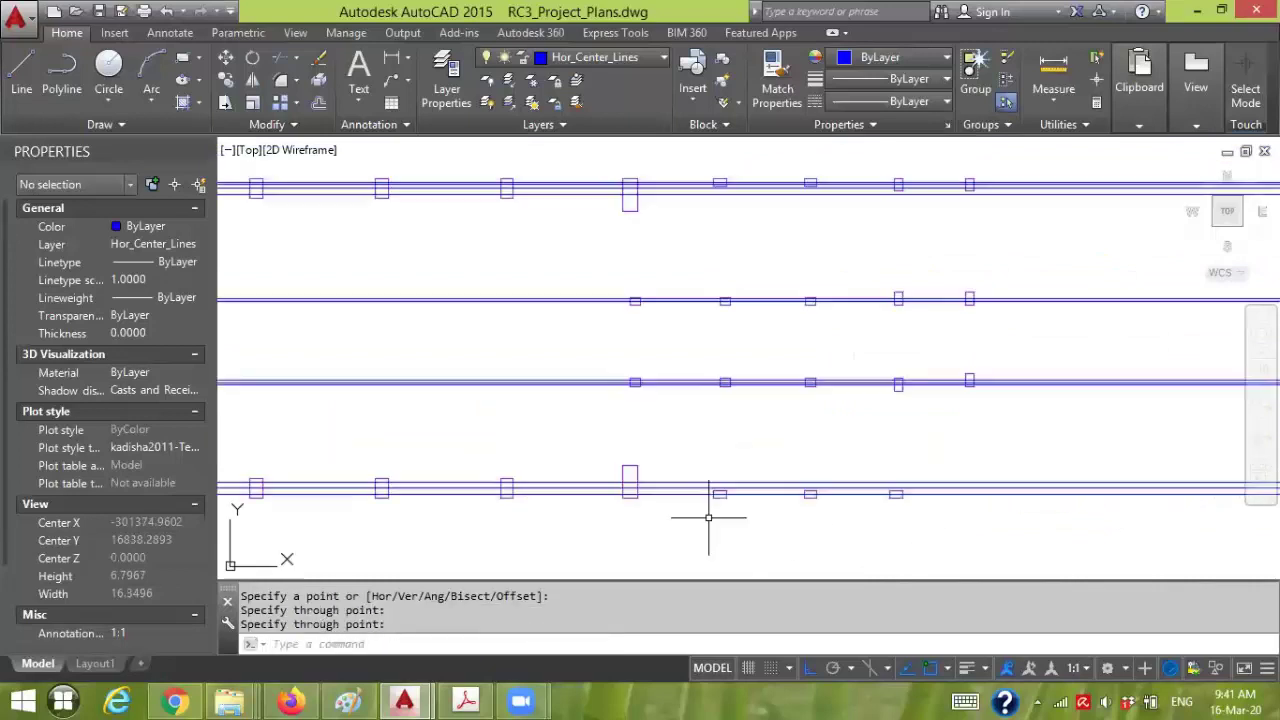
scroll(708, 517, "down", 3)
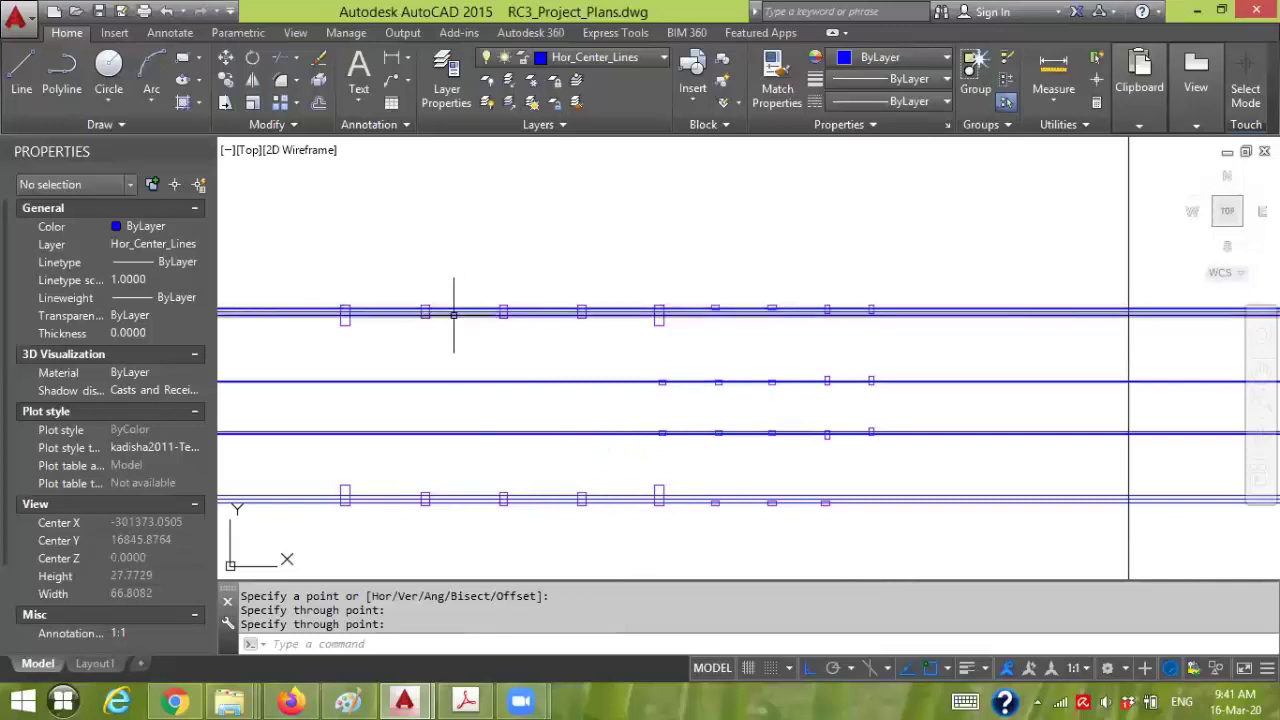
middle_click_drag(460, 345, 545, 330)
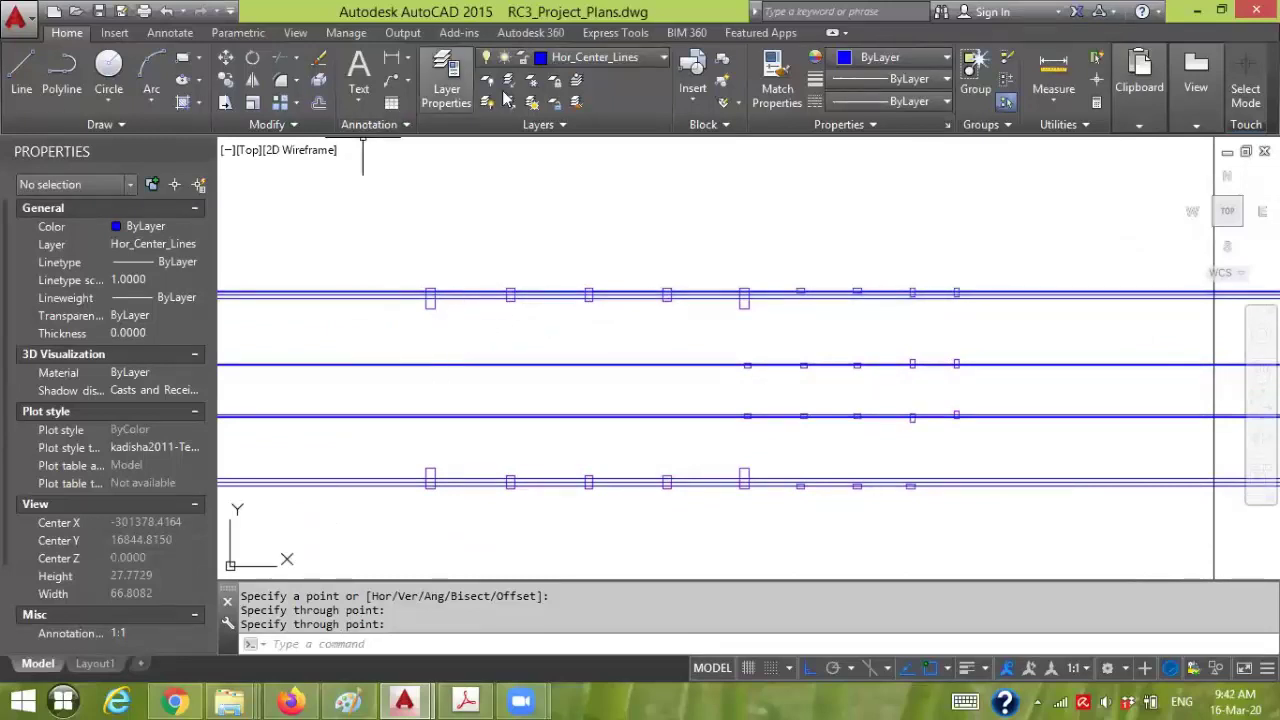
left_click(596, 60)
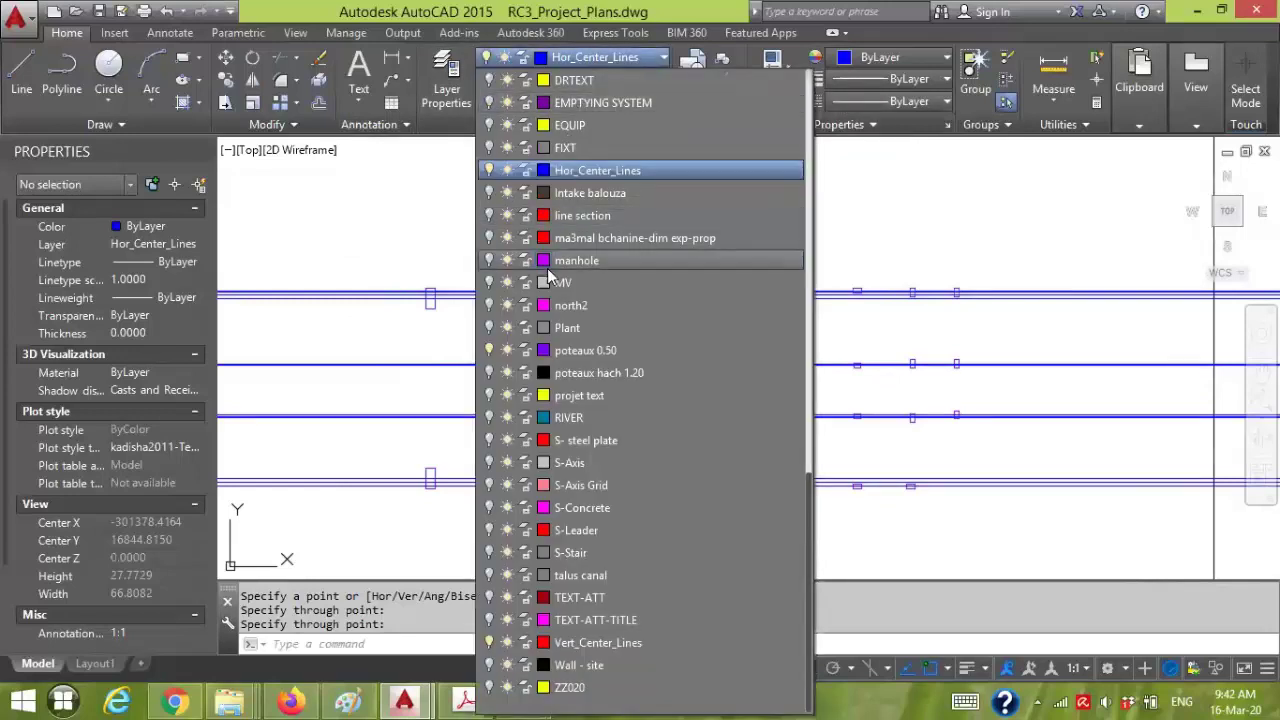
left_click(572, 642)
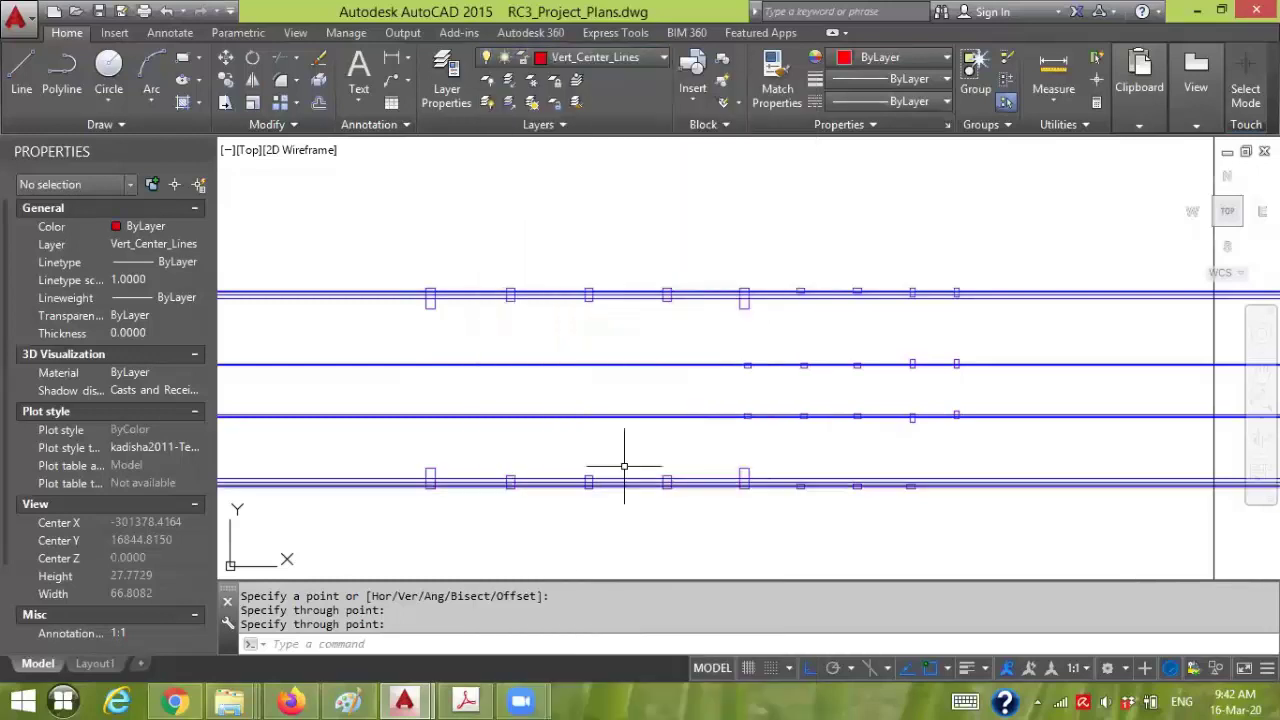
- Draw a vertical construction line through the mid-width of the first large column in the upper row
left_click(103, 128)
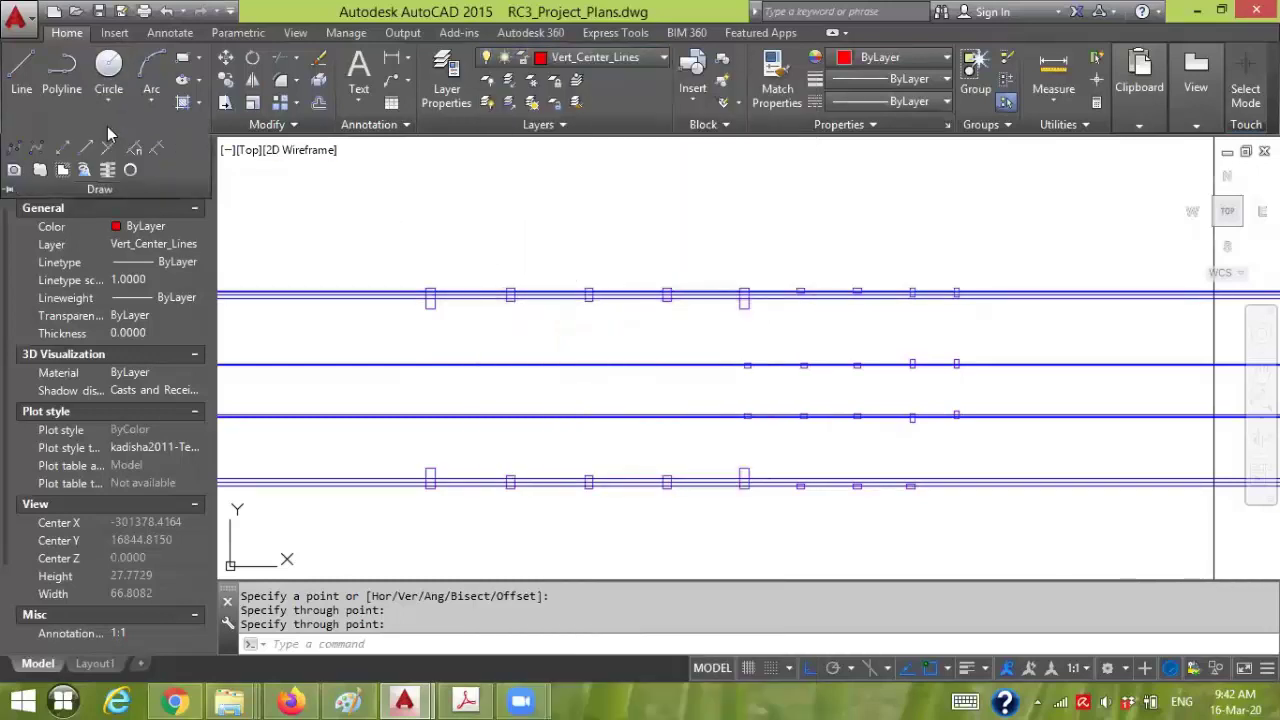
left_click(84, 170)
scroll(371, 337, "up", 5)
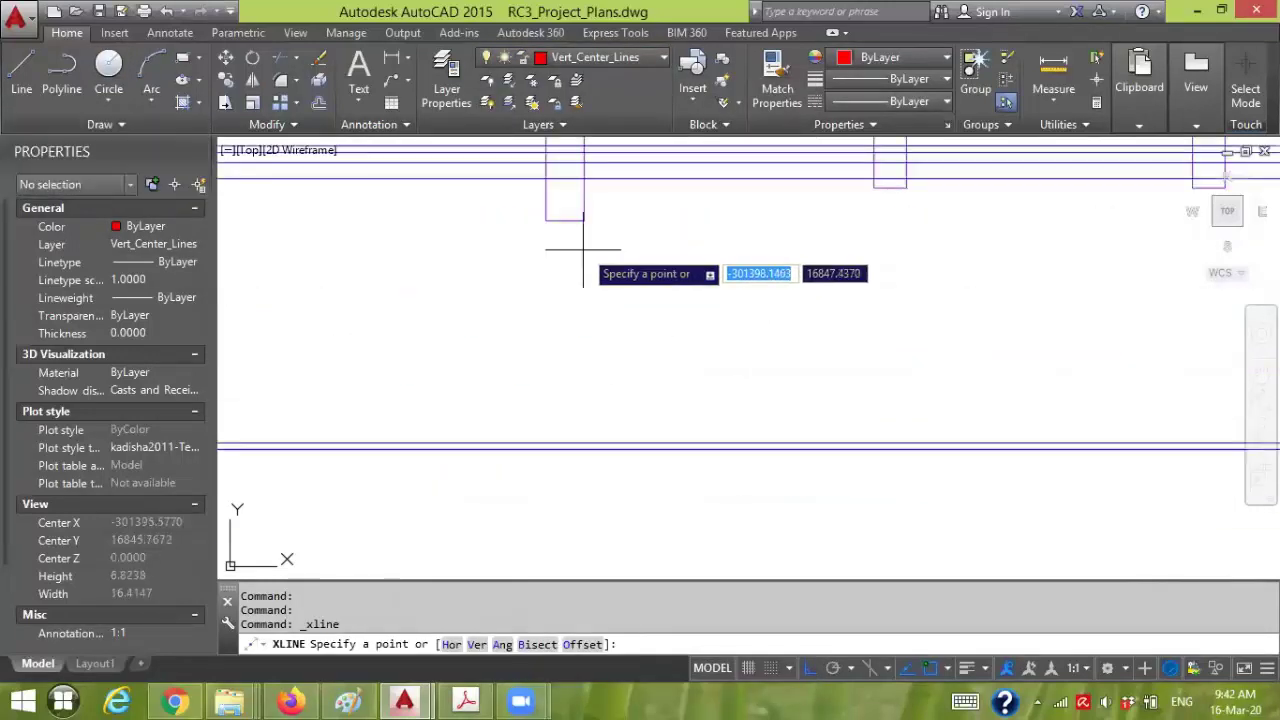
left_click(565, 220)
left_click(500, 320)
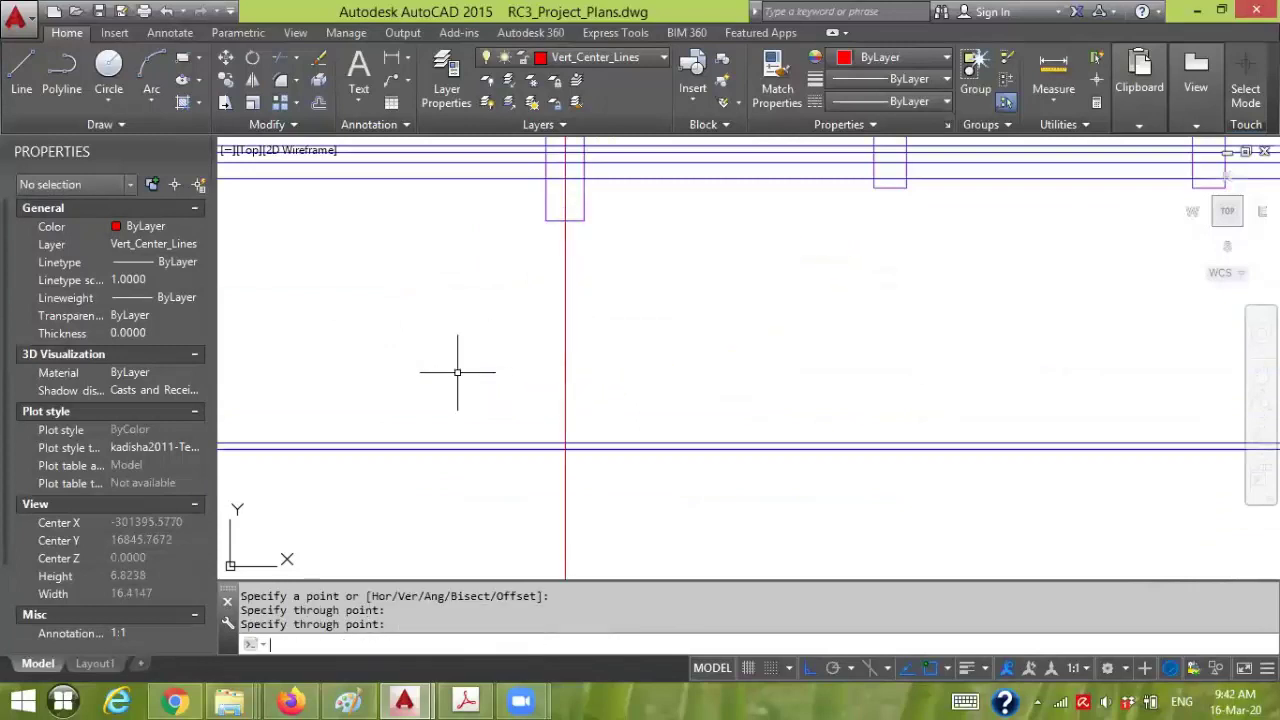
key("Escape")
- Draw a vertical construction line through the mid-width of the second column in the upper row
scroll(893, 344, "down", 3)
middle_click_drag(893, 344, 709, 294)
scroll(700, 270, "up", 4)
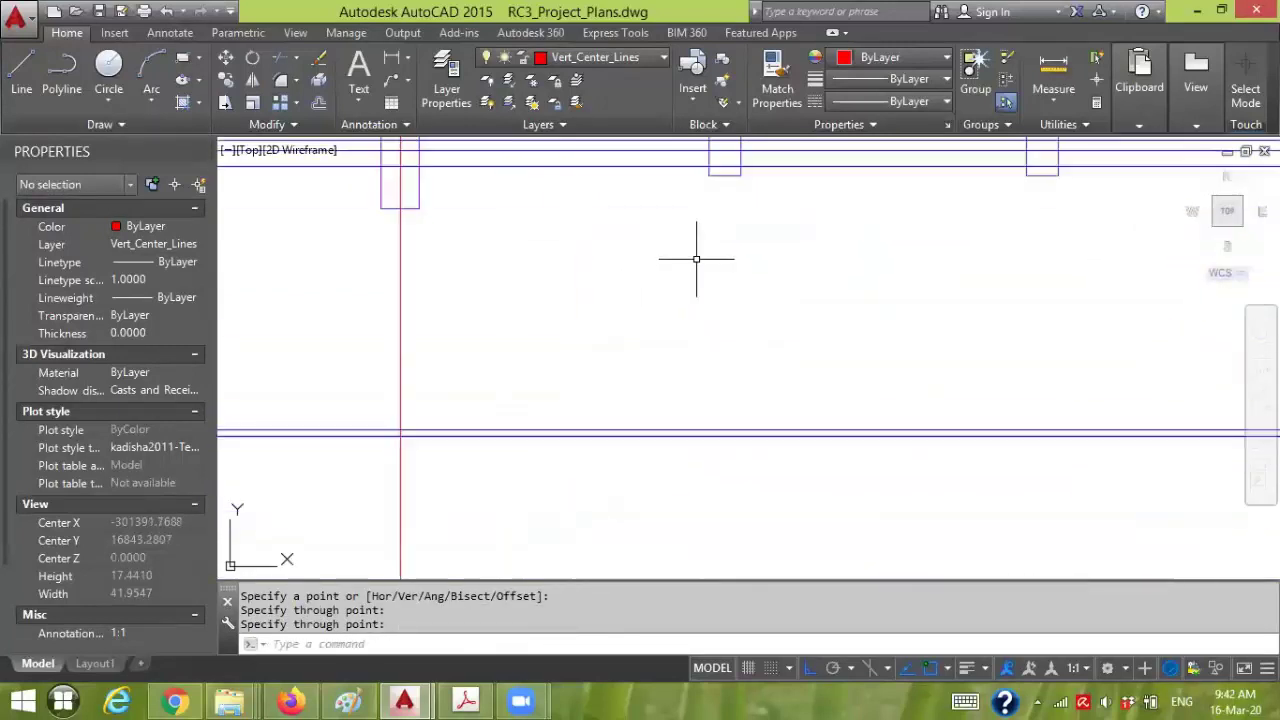
key("Return")
left_click(723, 225)
left_click(722, 340)
key("Escape")
- Draw a vertical construction line through the mid-width of the third column in the upper row
key("Return")
left_click(1042, 178)
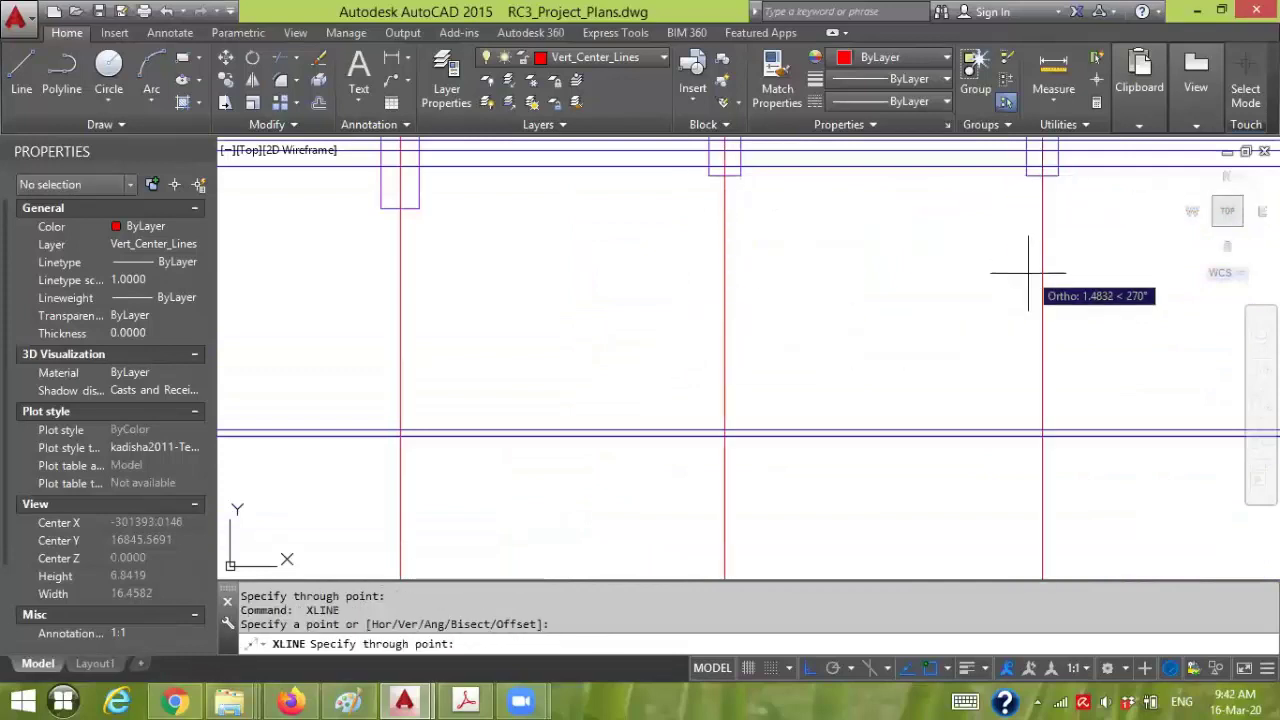
left_click(998, 292)
key("Escape")
- Draw a vertical construction line through the mid-width of the fourth column in the upper row
scroll(996, 300, "down", 3)
middle_click_drag(909, 337, 763, 309)
scroll(820, 274, "up", 1)
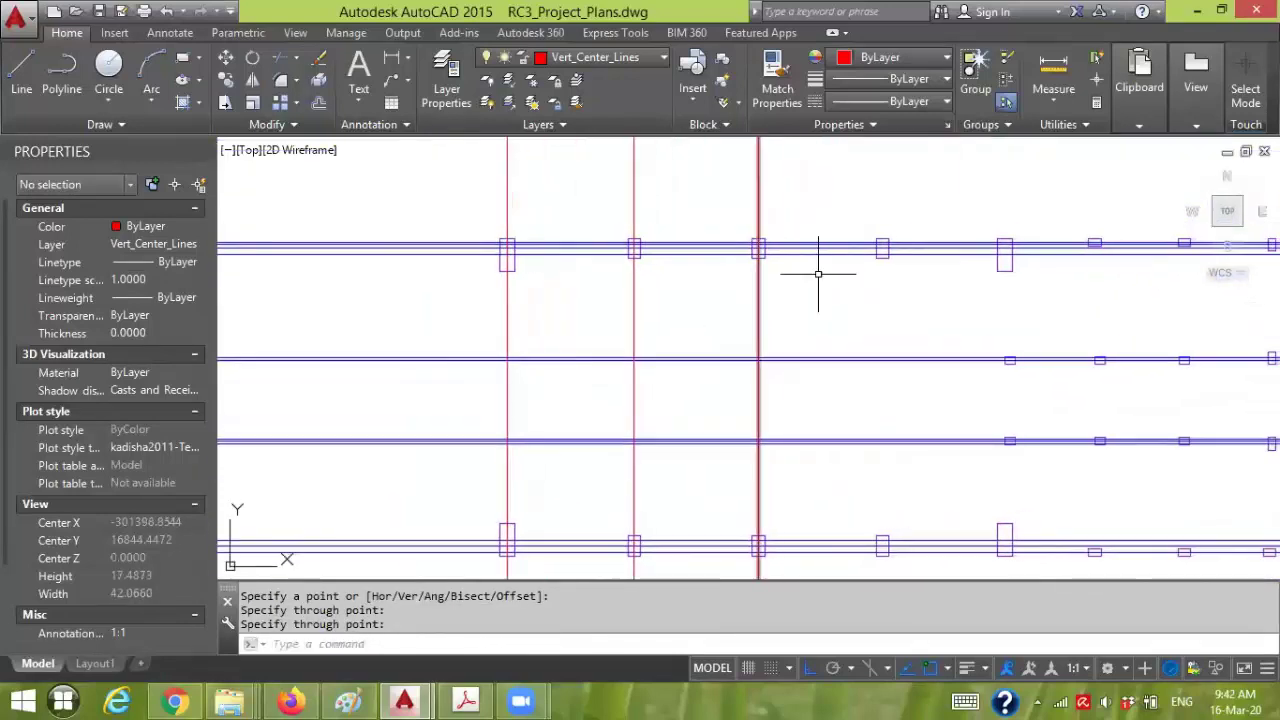
scroll(910, 267, "up", 2)
key("Return")
left_click(921, 258)
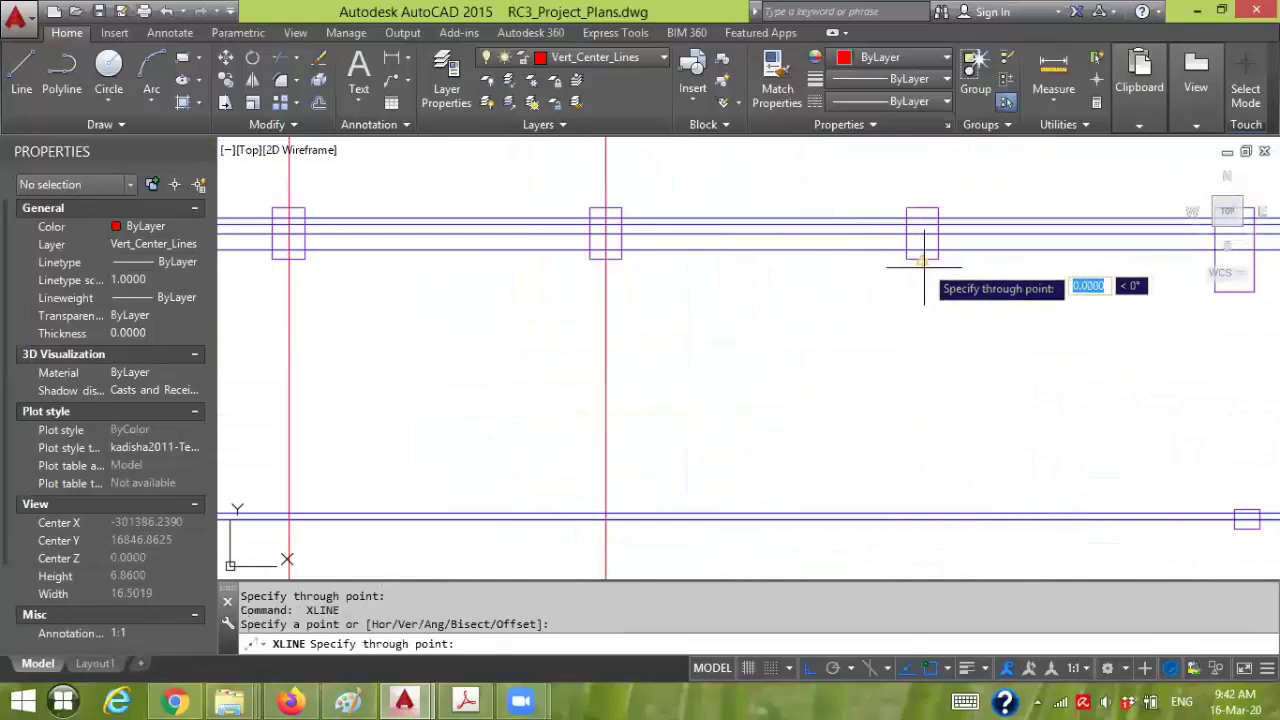
key("Return")
- Draw a vertical construction line through the mid-width of the second large column, fifth in the upper row
scroll(790, 372, "down", 5)
scroll(850, 340, "up", 2)
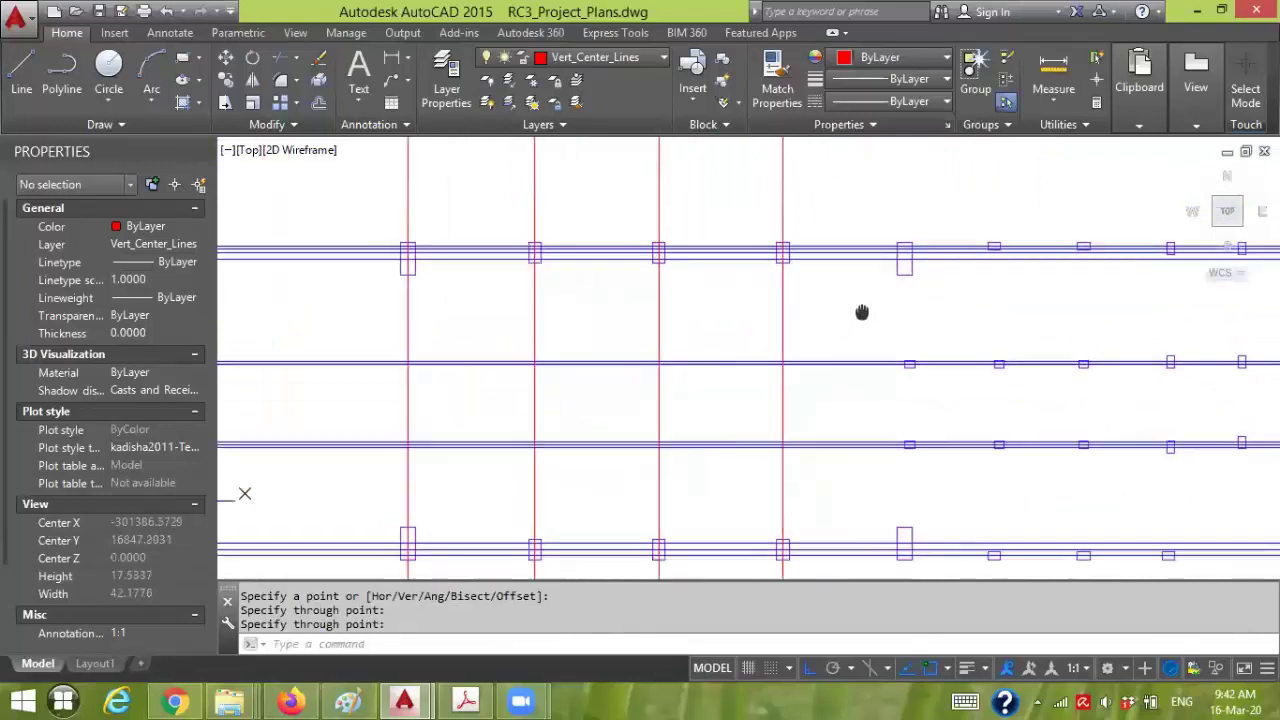
middle_click_drag(860, 314, 808, 264)
key("Return")
left_click(813, 222)
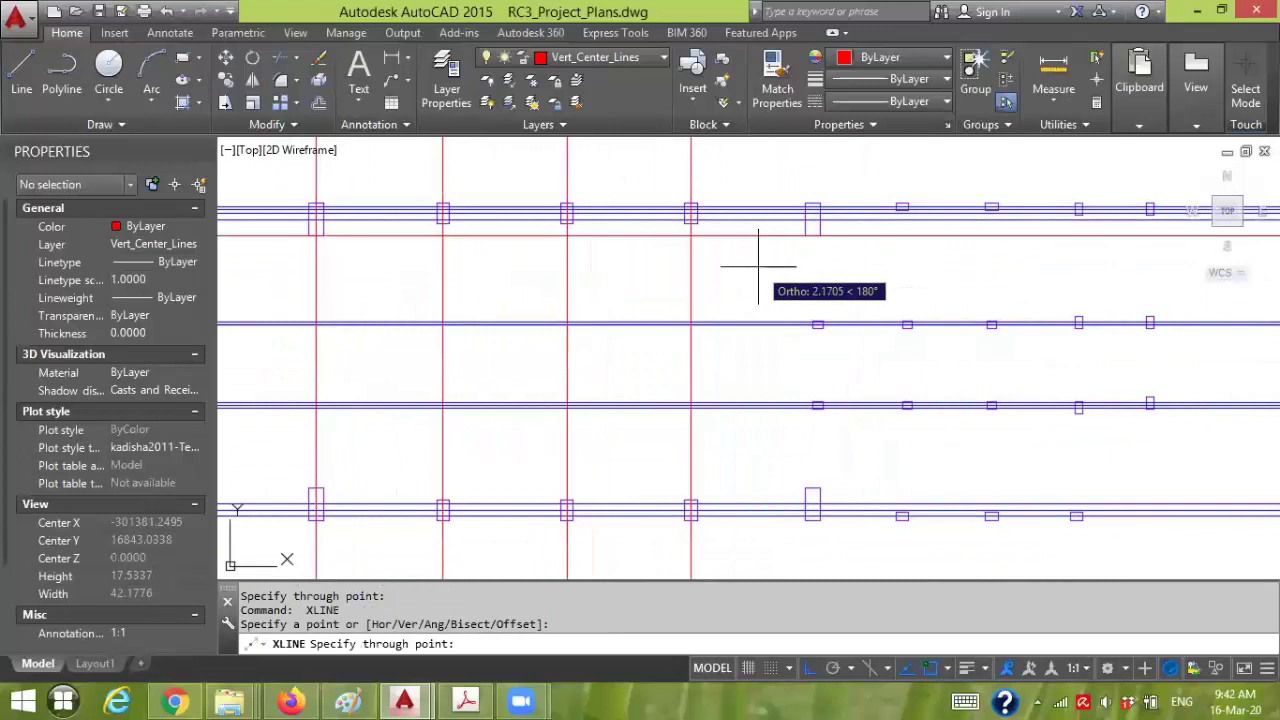
left_click(803, 318)
key("Return")
- Draw a vertical construction line through the mid-width of the first small column in the second row
key("Return")
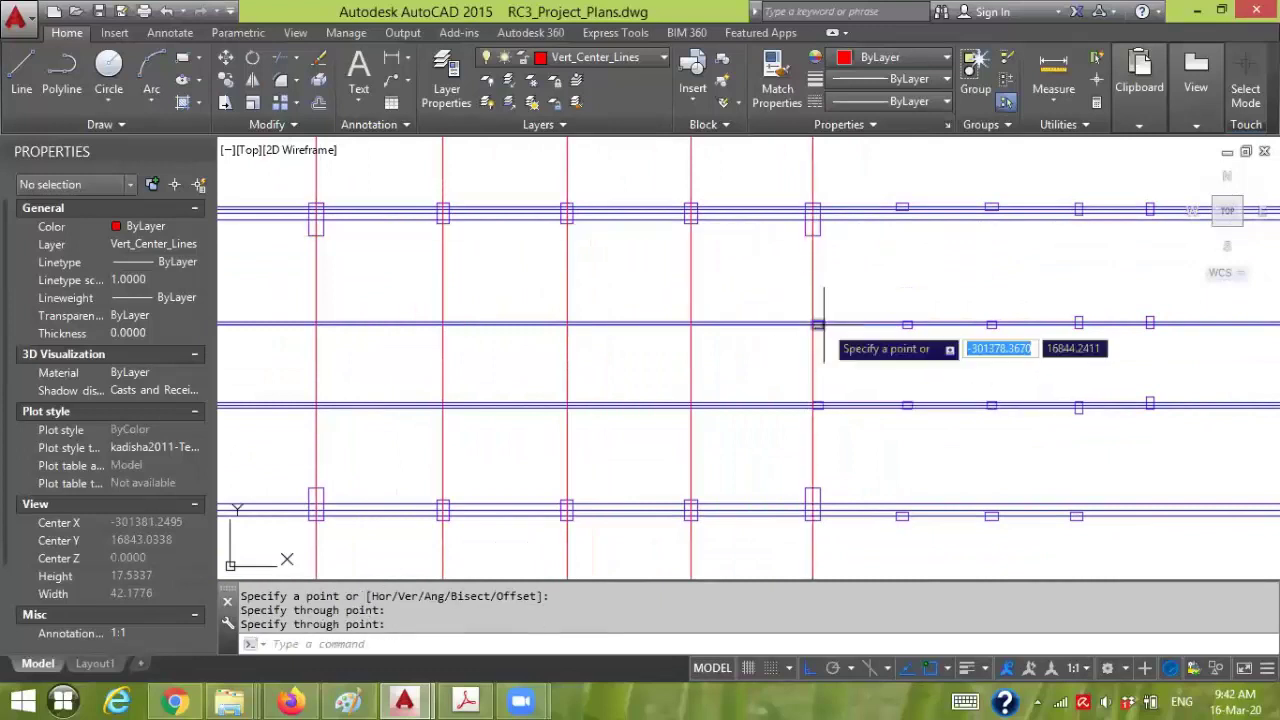
scroll(810, 316, "up", 5)
left_click(790, 318)
left_click(790, 262)
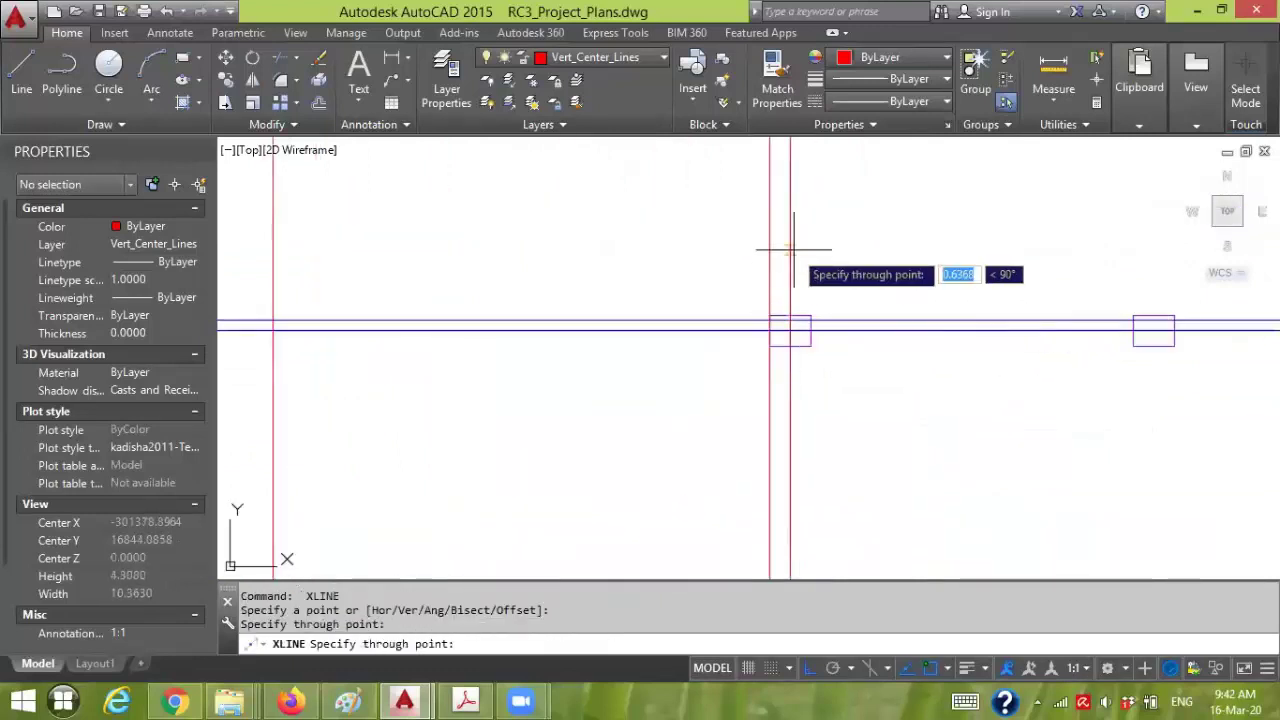
key("Return")
- Draw a vertical construction line through the mid-width of the first small flat column in the upper row
scroll(907, 285, "down", 5)
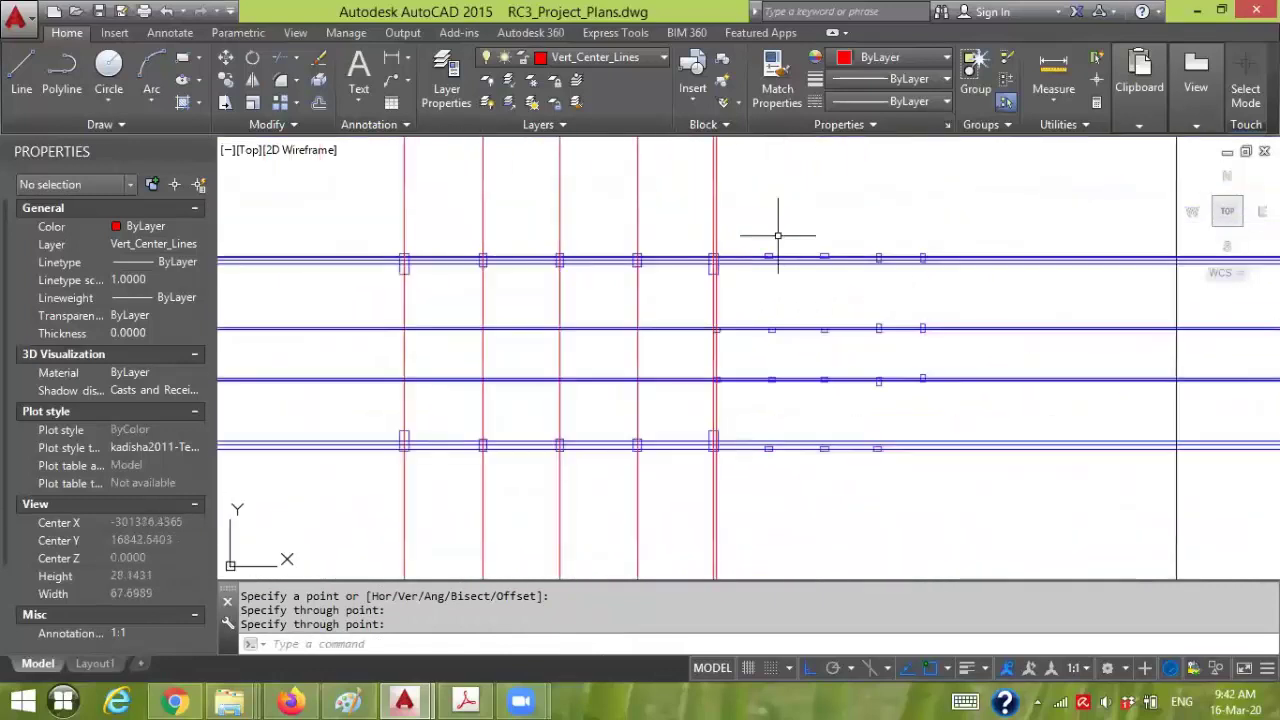
scroll(775, 234, "up", 4)
key("Return")
left_click(744, 300)
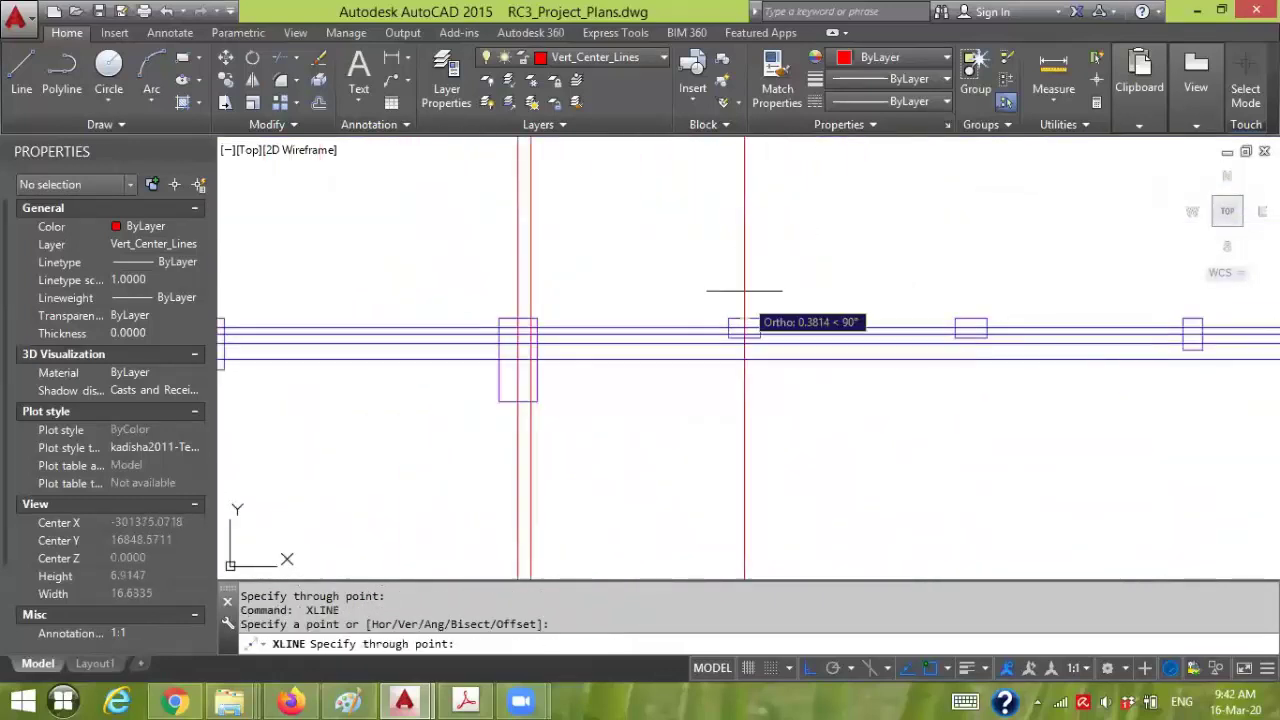
left_click(744, 265)
key("Return")
- Draw a vertical construction line through the mid-width of the second small flat column in the upper row
key("Return")
left_click(971, 325)
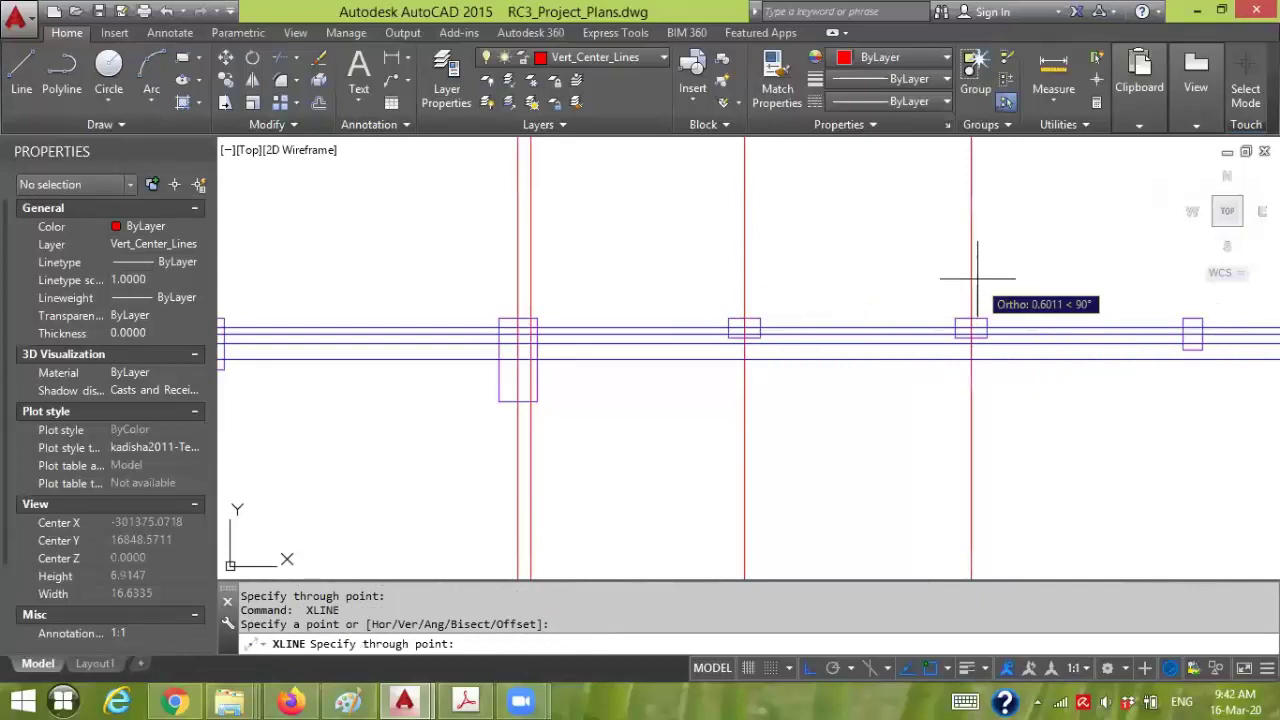
left_click(971, 250)
key("Return")
- Draw a vertical construction line through the mid-width of the first small upright column after the flat ones in the upper row
scroll(1049, 263, "up", 3)
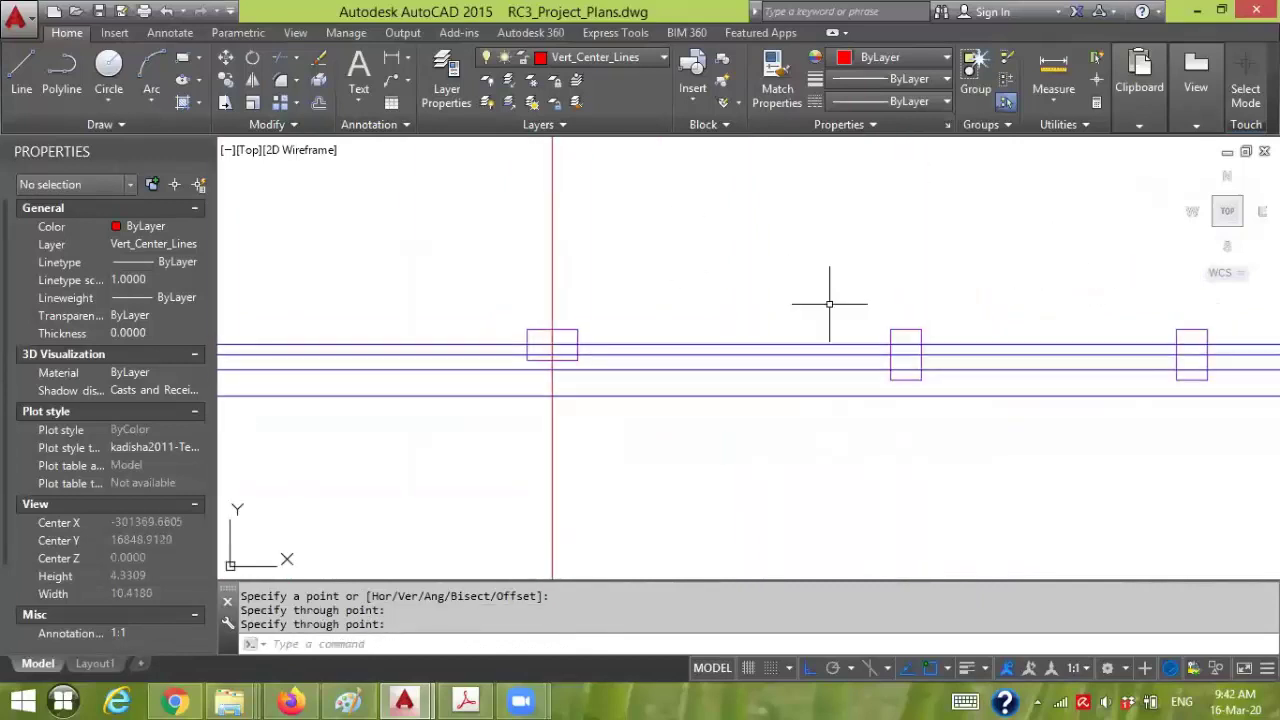
key("Return")
left_click(906, 333)
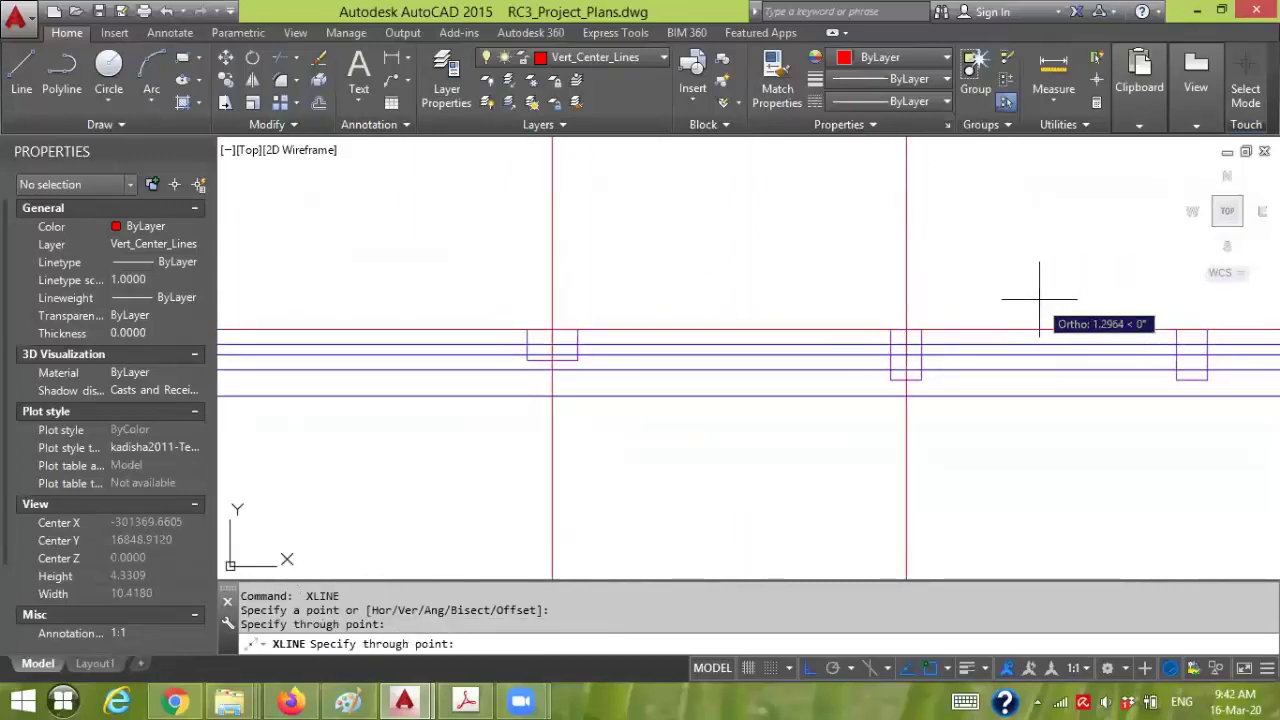
left_click(1063, 300)
key("Return")
- Draw a vertical construction line through the mid-width of the last small upright column in the upper row
middle_click_drag(978, 300, 790, 300)
scroll(865, 305, "down", 2)
scroll(863, 310, "up", 2)
key("Return")
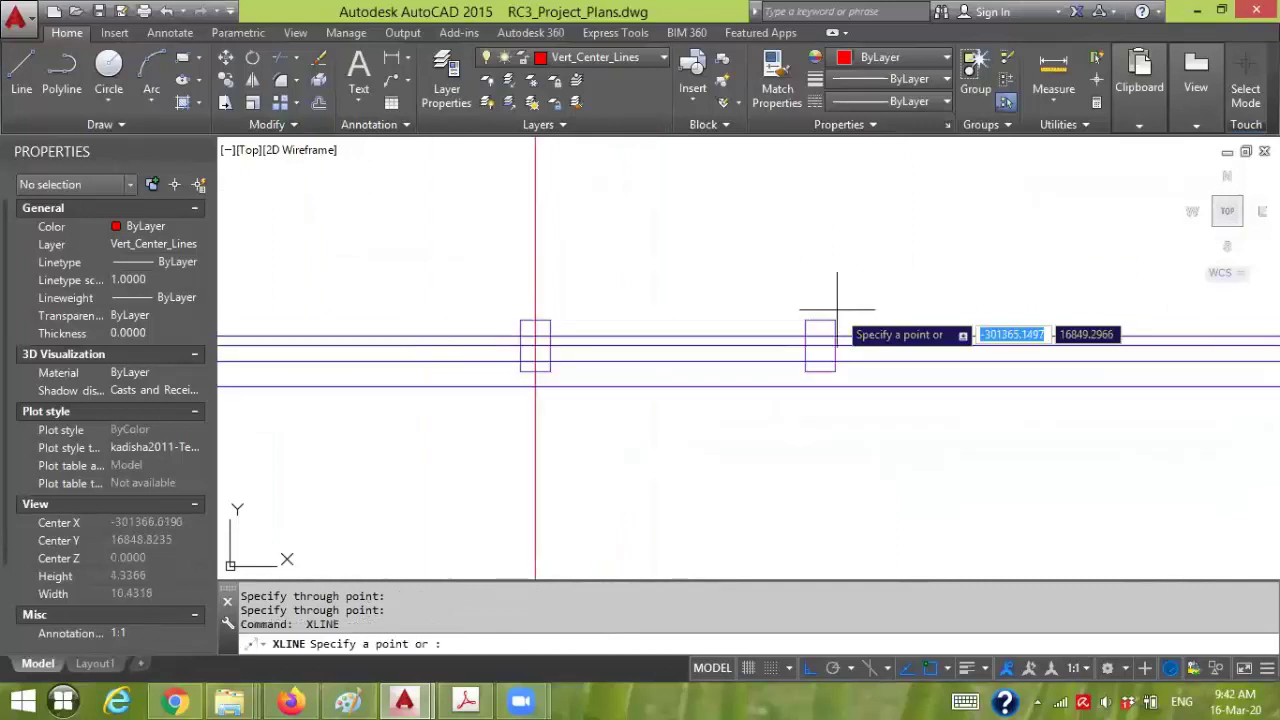
left_click(820, 320)
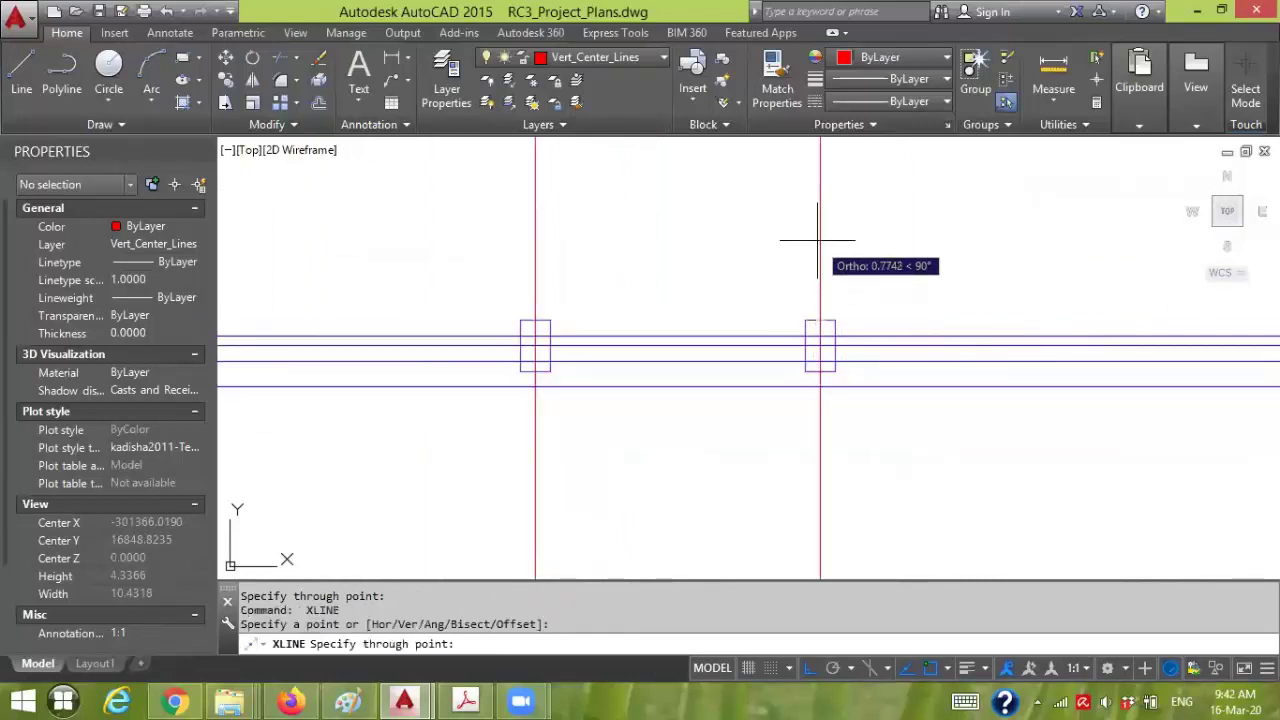
left_click(700, 300)
key("Return")
- Draw a vertical construction line through the mid-width of the second small column in the second row
scroll(931, 521, "down", 4)
mouse_move(931, 521)
middle_mouse_down()
mouse_move(914, 471)
mouse_move(926, 266)
middle_mouse_up()
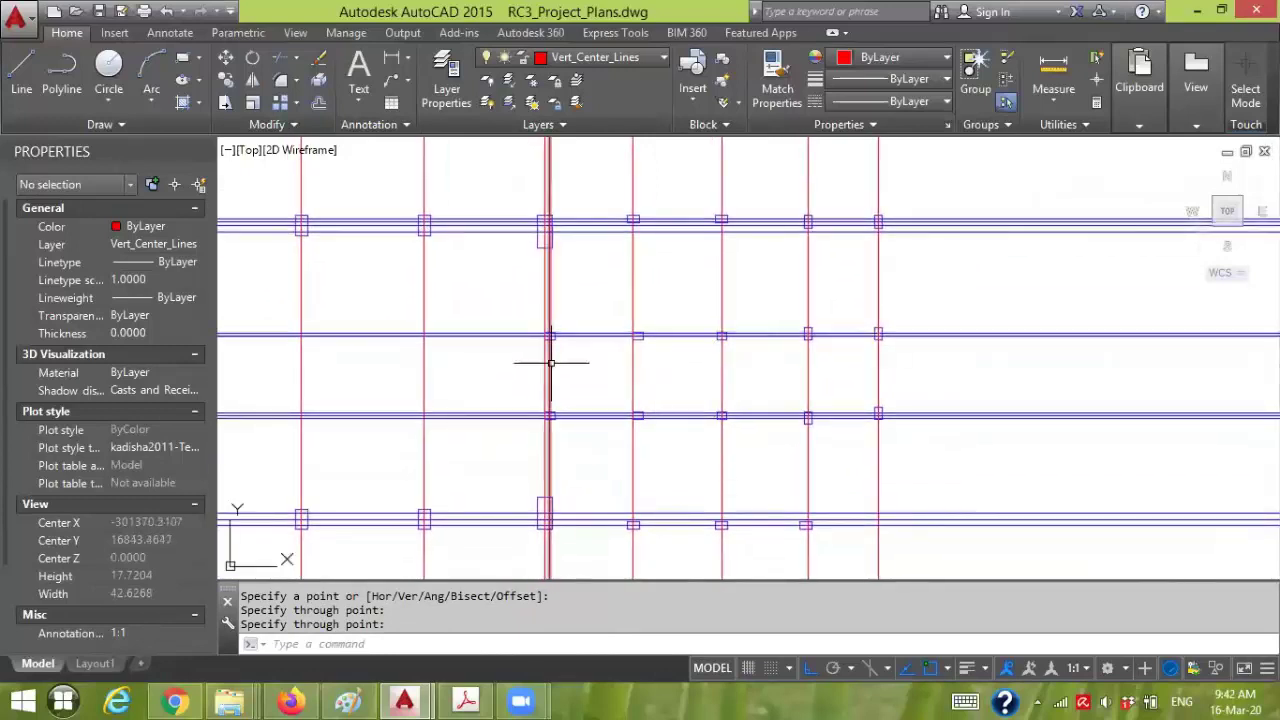
scroll(550, 363, "up", 4)
key("Return")
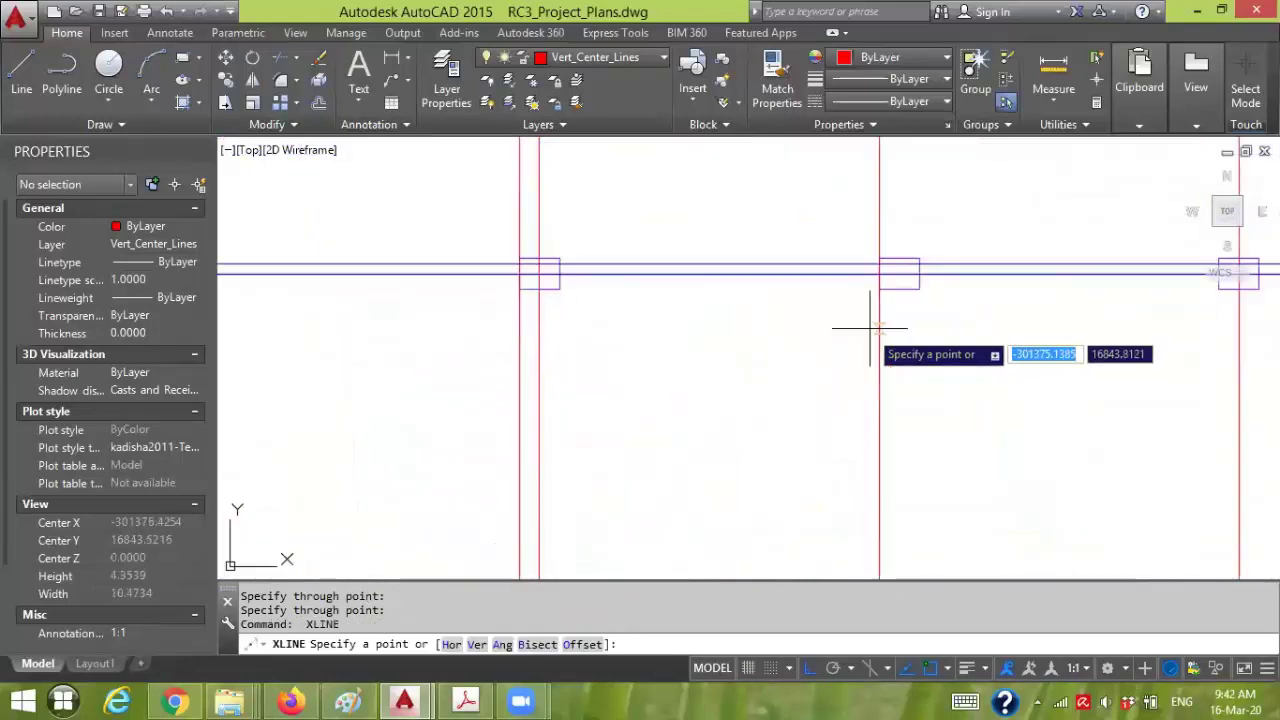
key("Return")
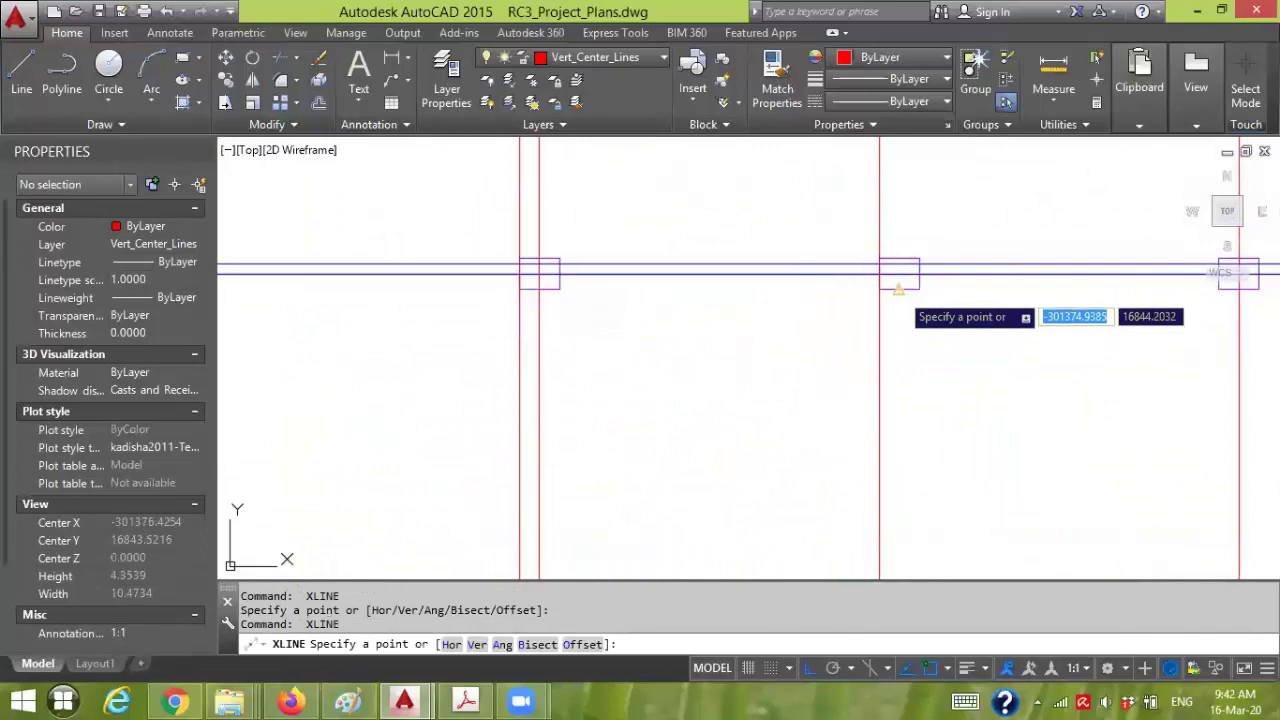
left_click(899, 289)
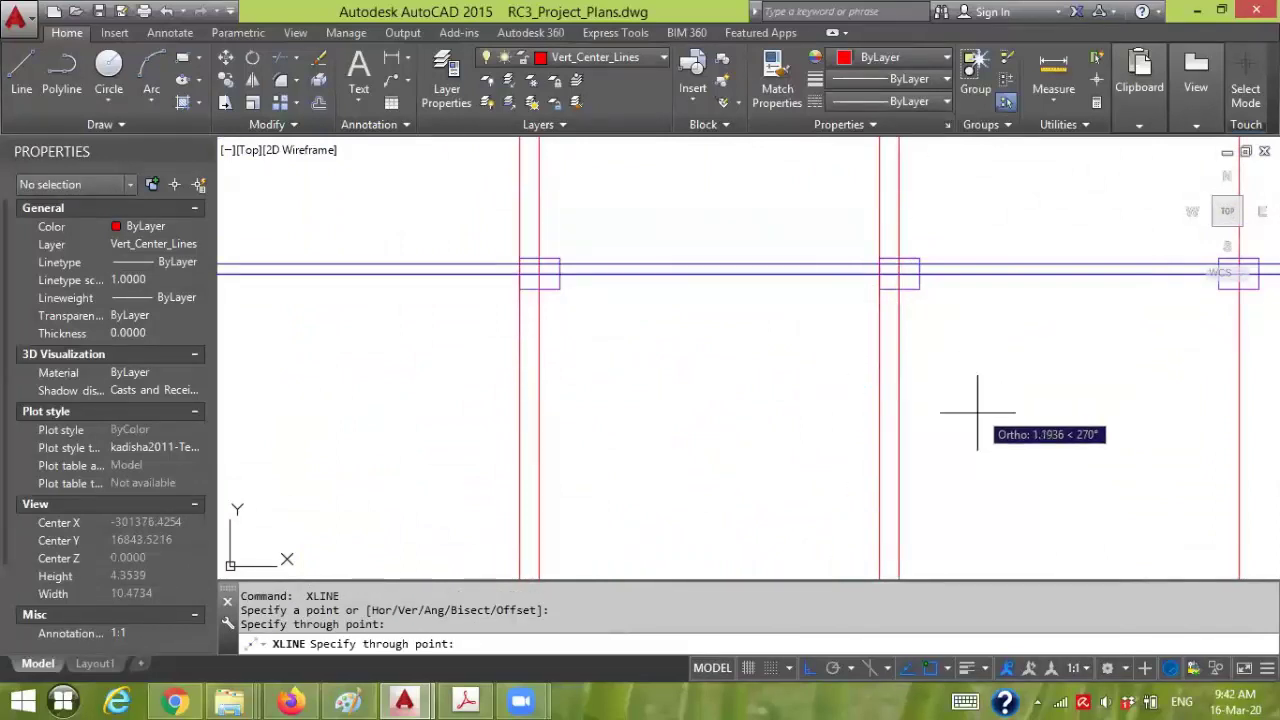
scroll(975, 440, "down", 5)
key("F8")
- Draw a vertical construction line through the mid-width of the third small flat column in the bottom row
scroll(843, 310, "up", 5)
key("F8")
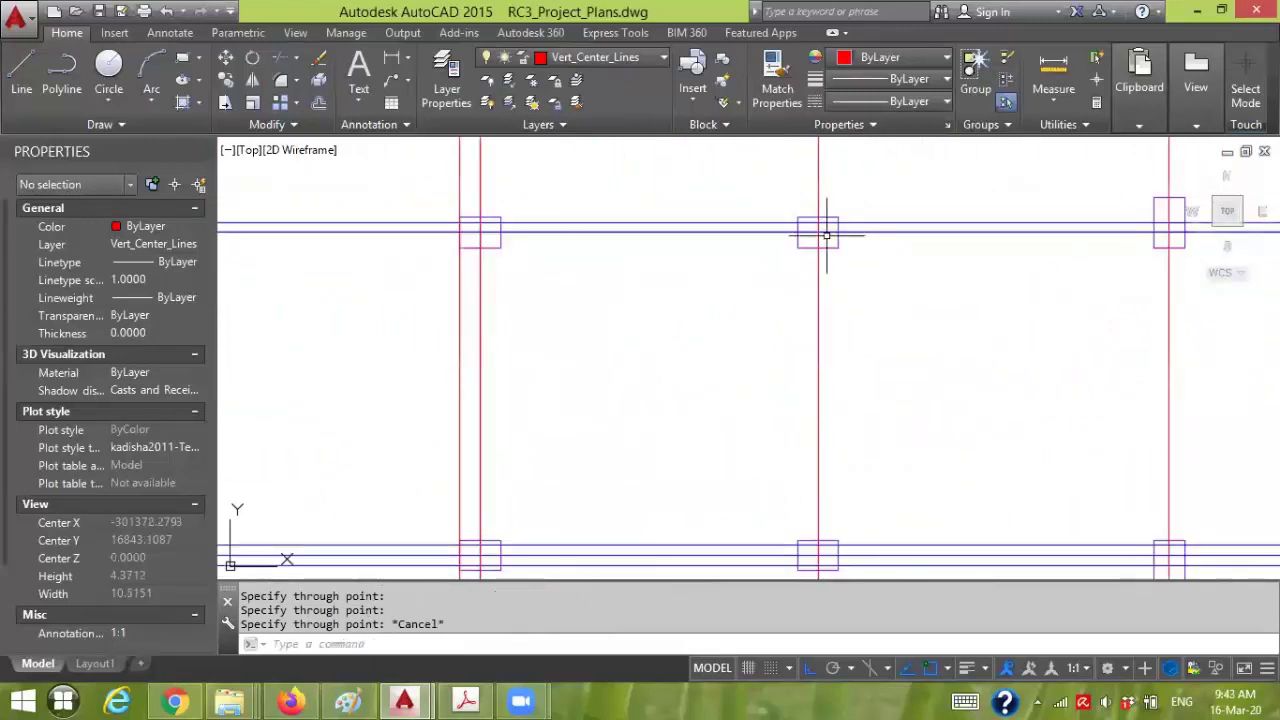
key("Return")
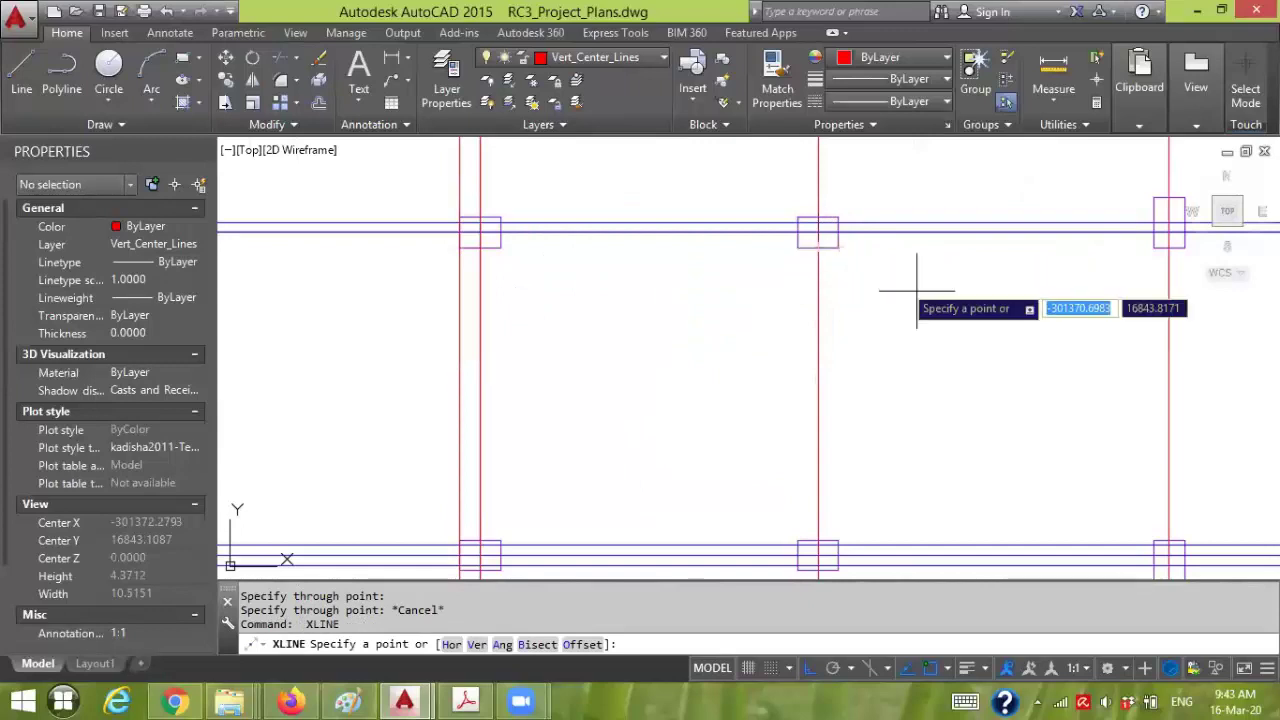
scroll(979, 334, "down", 2)
middle_click_drag(979, 334, 920, 297)
scroll(829, 214, "down", 1)
middle_click_drag(851, 243, 784, 330)
scroll(820, 340, "down", 1)
scroll(971, 420, "down", 2)
middle_click_drag(994, 434, 1046, 385)
scroll(920, 375, "up", 3)
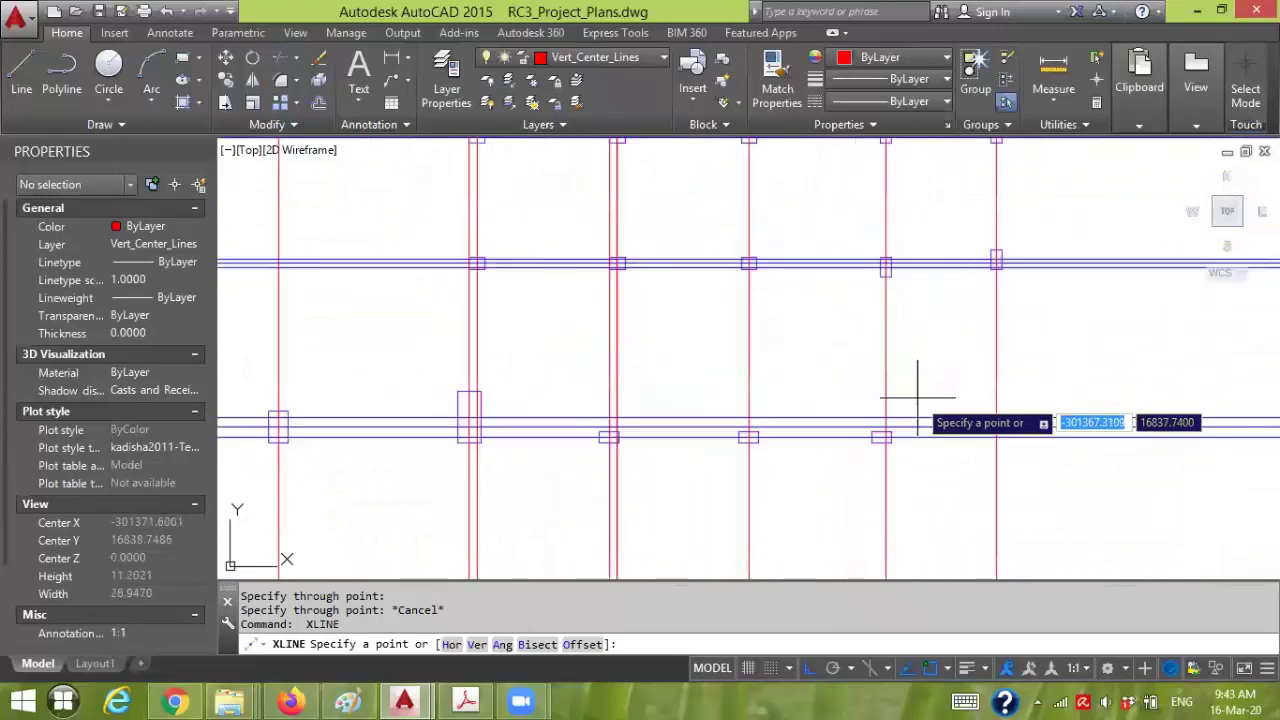
scroll(878, 446, "up", 4)
key("Return")
key("Return")
left_click(804, 494)
left_click(800, 407)
key("Return")
scroll(640, 385, "down", 4)
mouse_move(634, 380)
middle_mouse_down()
mouse_move(668, 383)
mouse_move(730, 420)
middle_mouse_up()
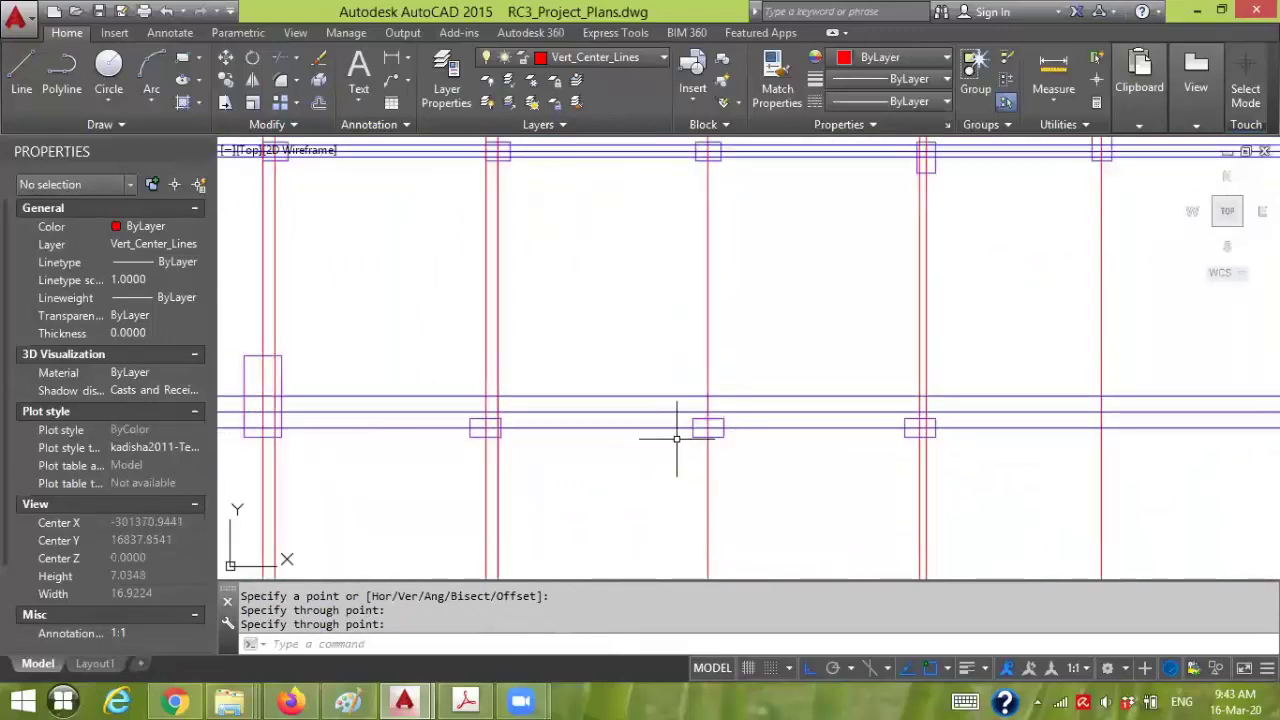
scroll(690, 432, "up", 6)
key("Return")
scroll(672, 414, "down", 4)
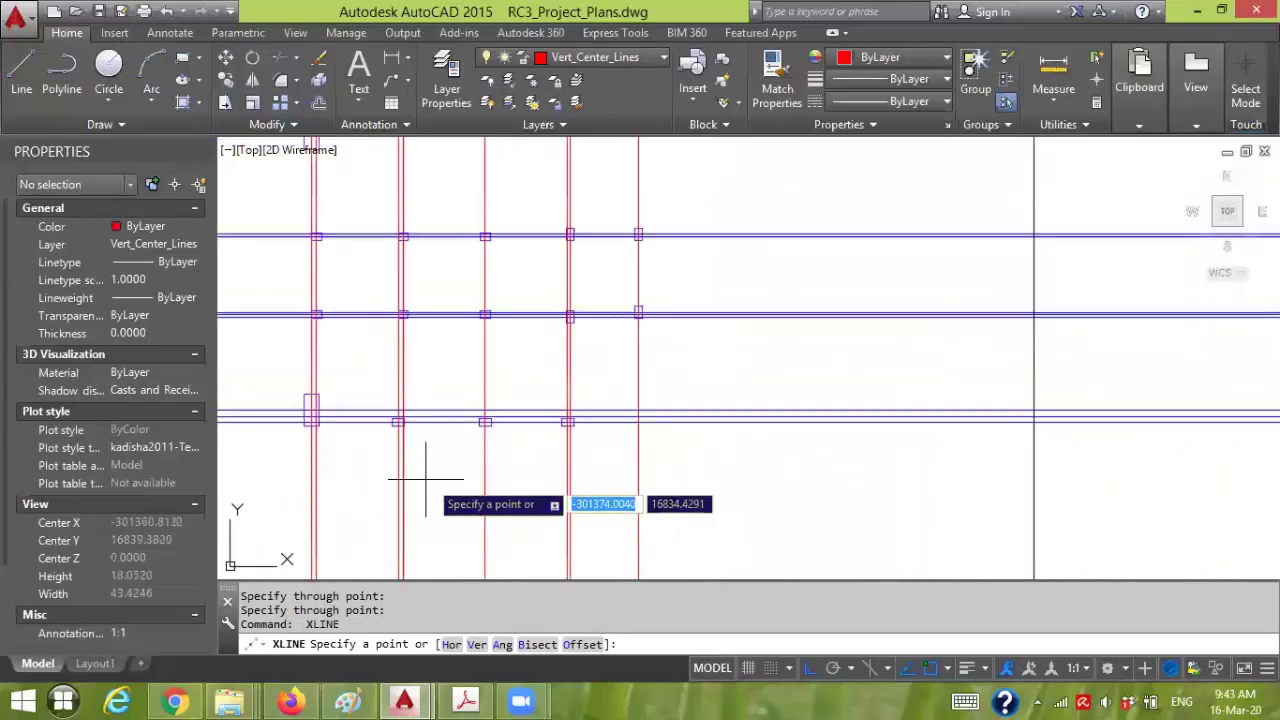
scroll(600, 450, "down", 3)
scroll(700, 455, "down", 2)
scroll(910, 430, "up", 2)
key("Escape")
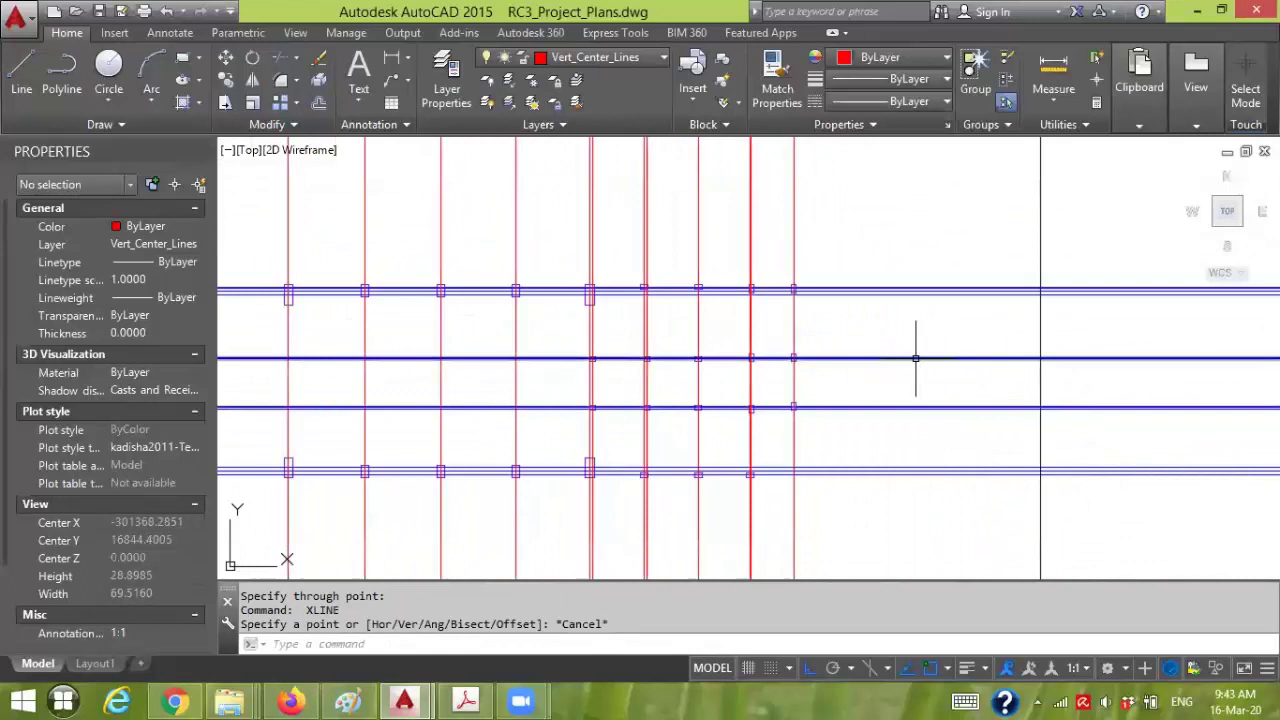
- Examine how the center lines run through the columns and check the uppermost horizontal construction line of the upper row
scroll(700, 340, "down", 3)
scroll(804, 330, "up", 1)
scroll(706, 329, "up", 4)
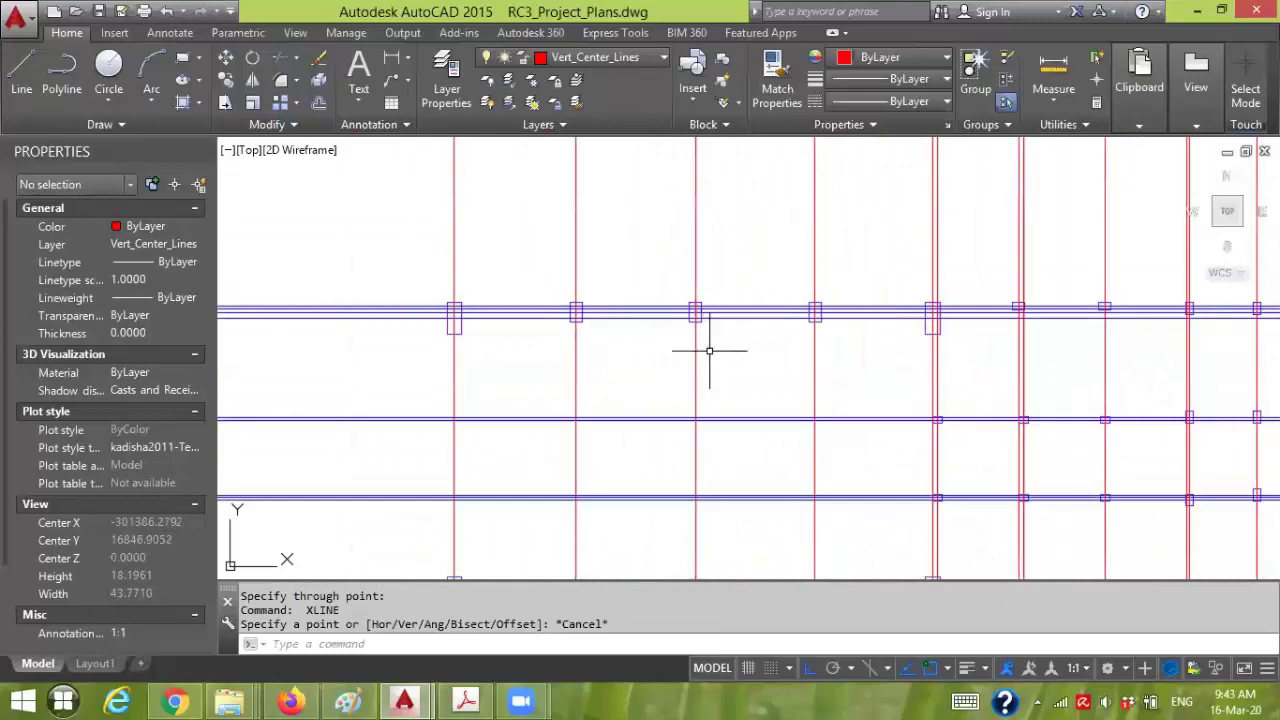
scroll(709, 351, "down", 2)
scroll(886, 354, "up", 2)
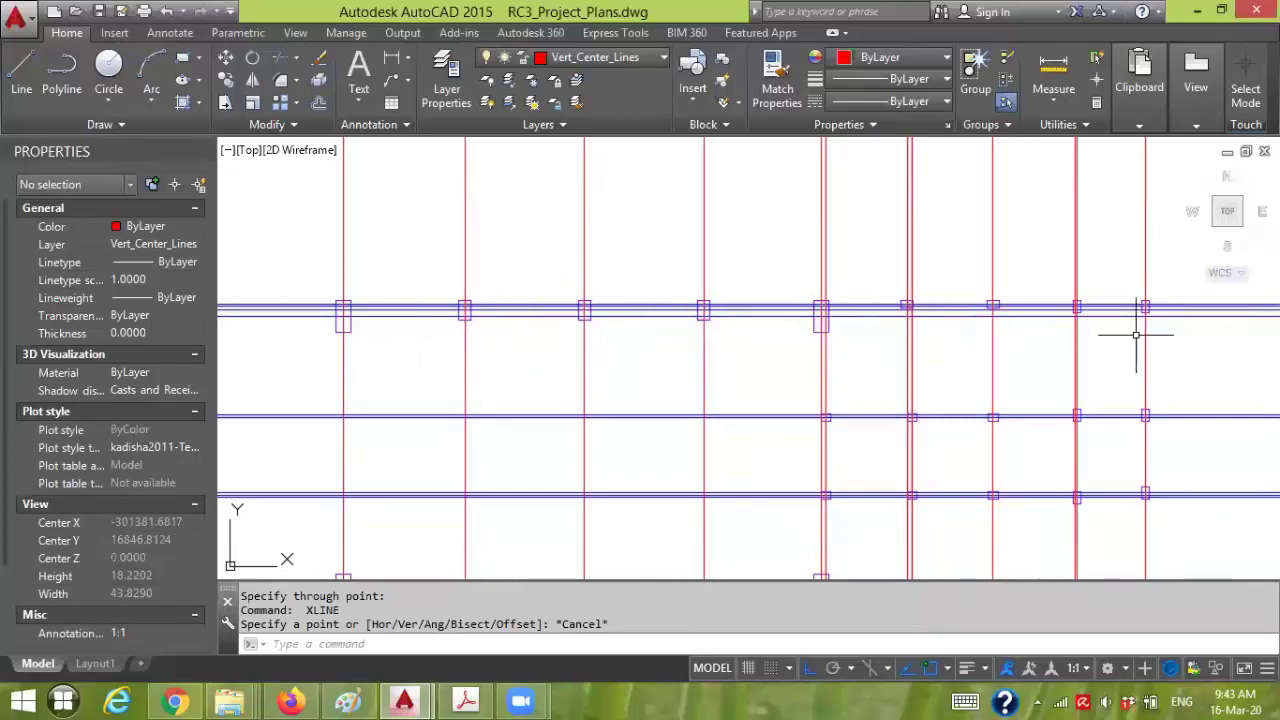
scroll(1157, 313, "up", 5)
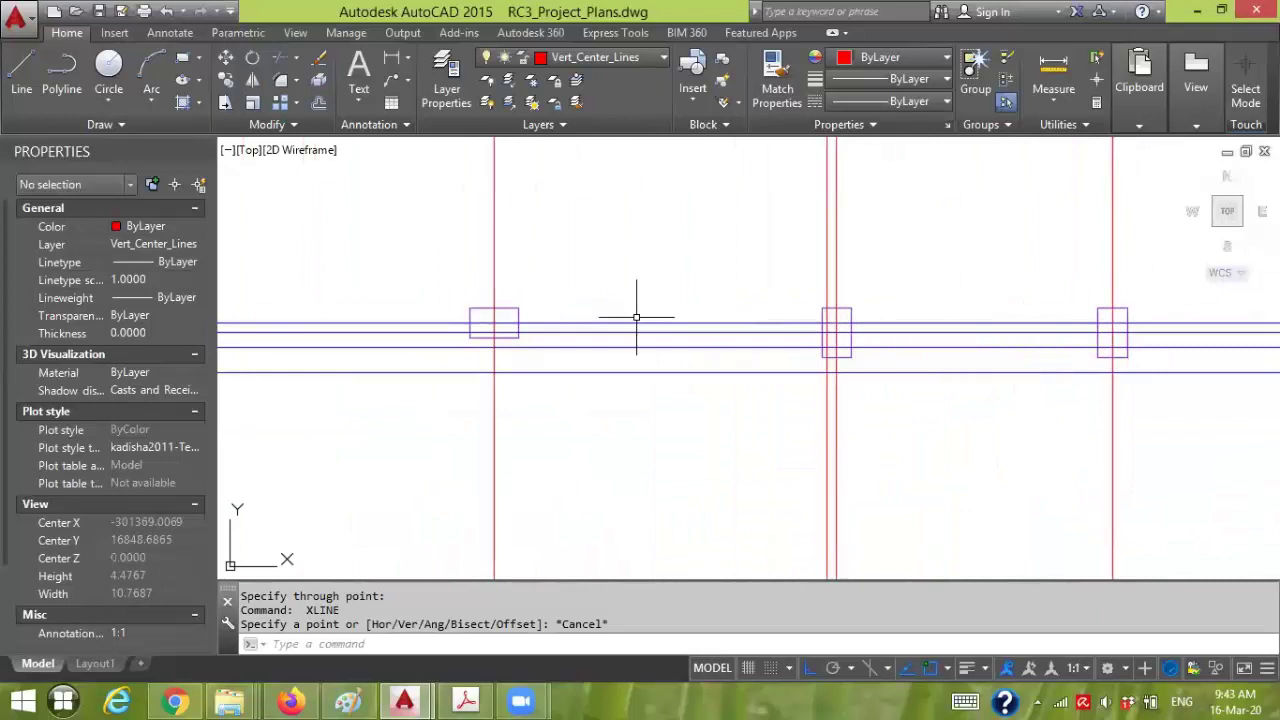
left_click(547, 323)
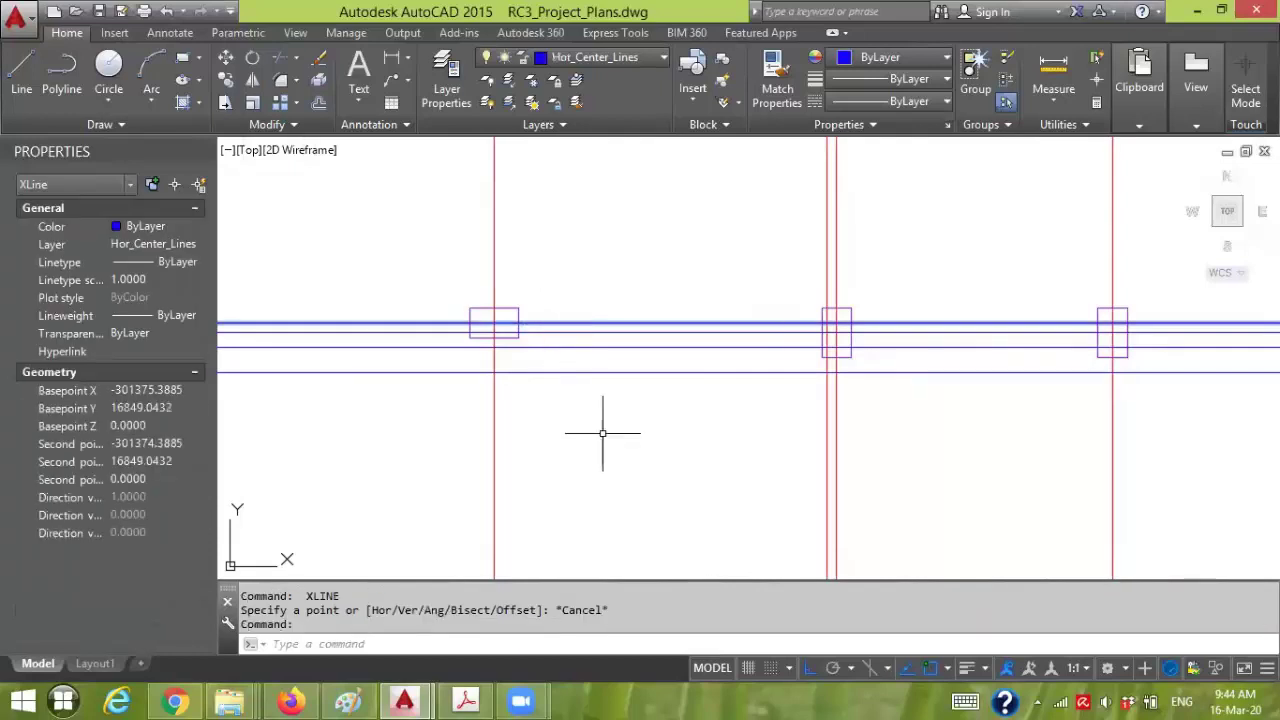
scroll(603, 436, "down", 5)
scroll(765, 390, "down", 2)
scroll(731, 391, "up", 2)
key("Escape")
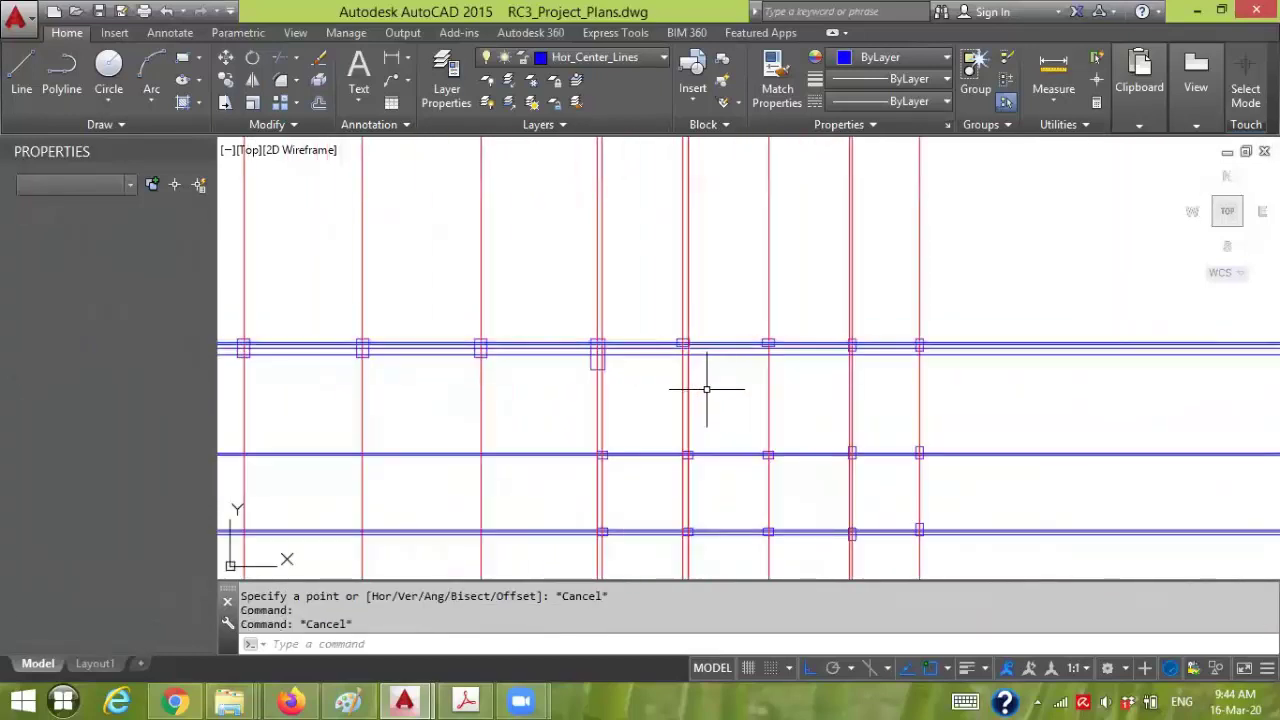
- Erase the three lower horizontal construction lines of the upper column row, keeping the one through the small flat columns' centers
scroll(708, 382, "up", 4)
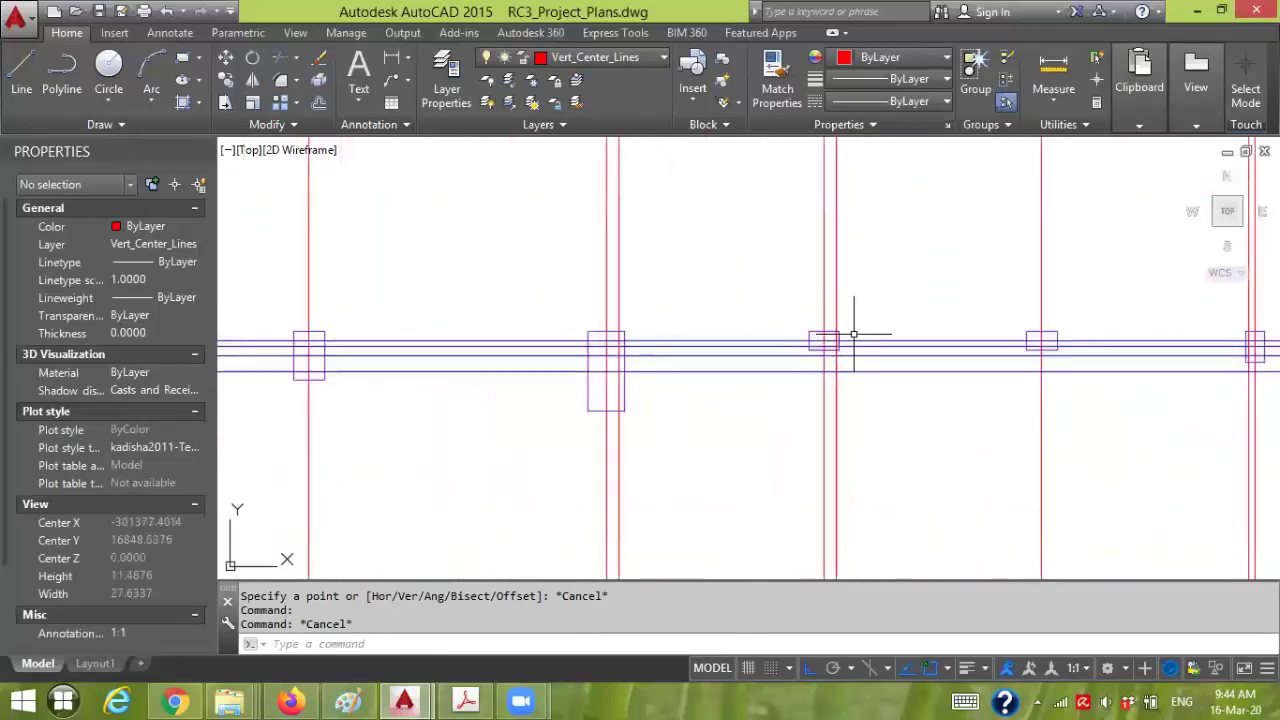
scroll(858, 342, "up", 4)
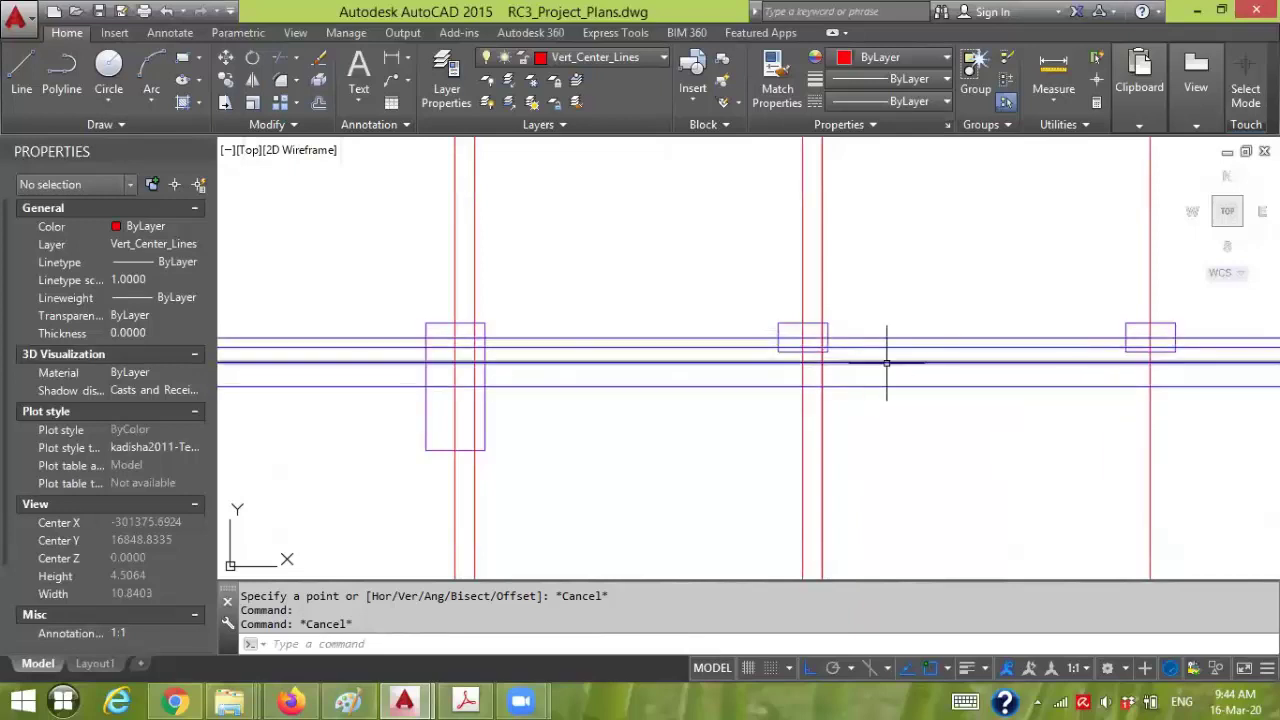
scroll(876, 340, "up", 2)
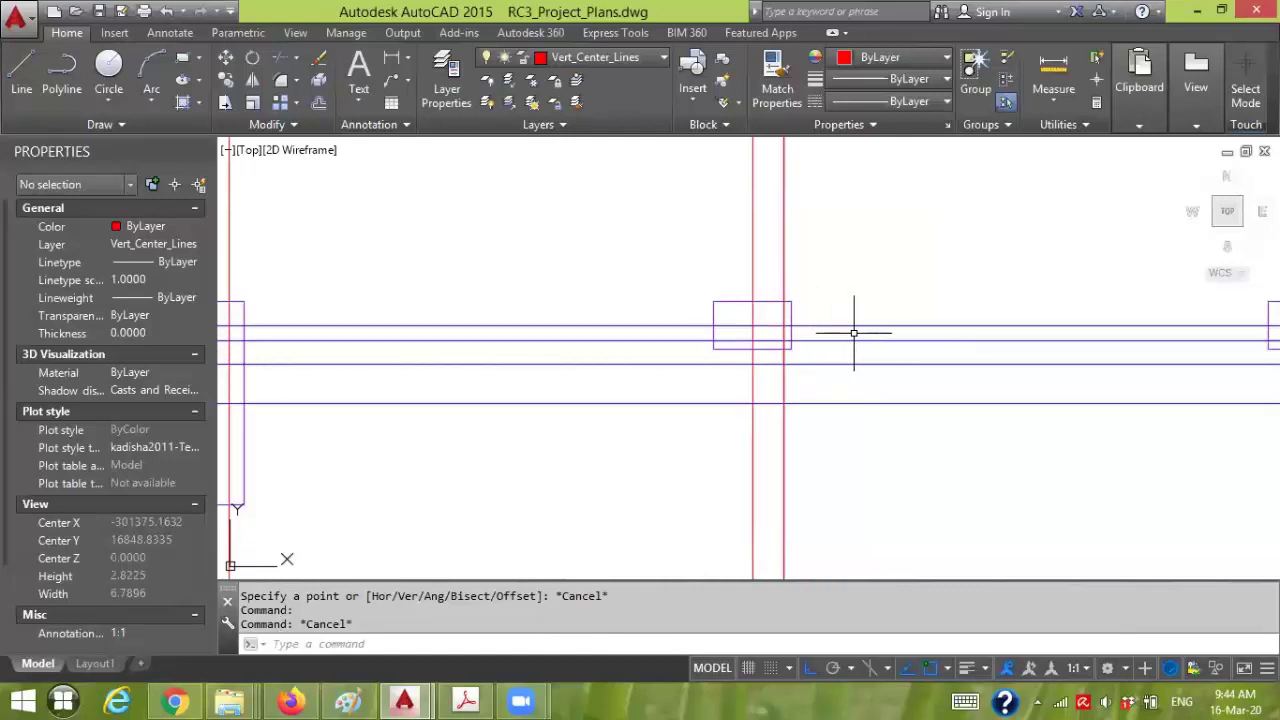
left_click(832, 445)
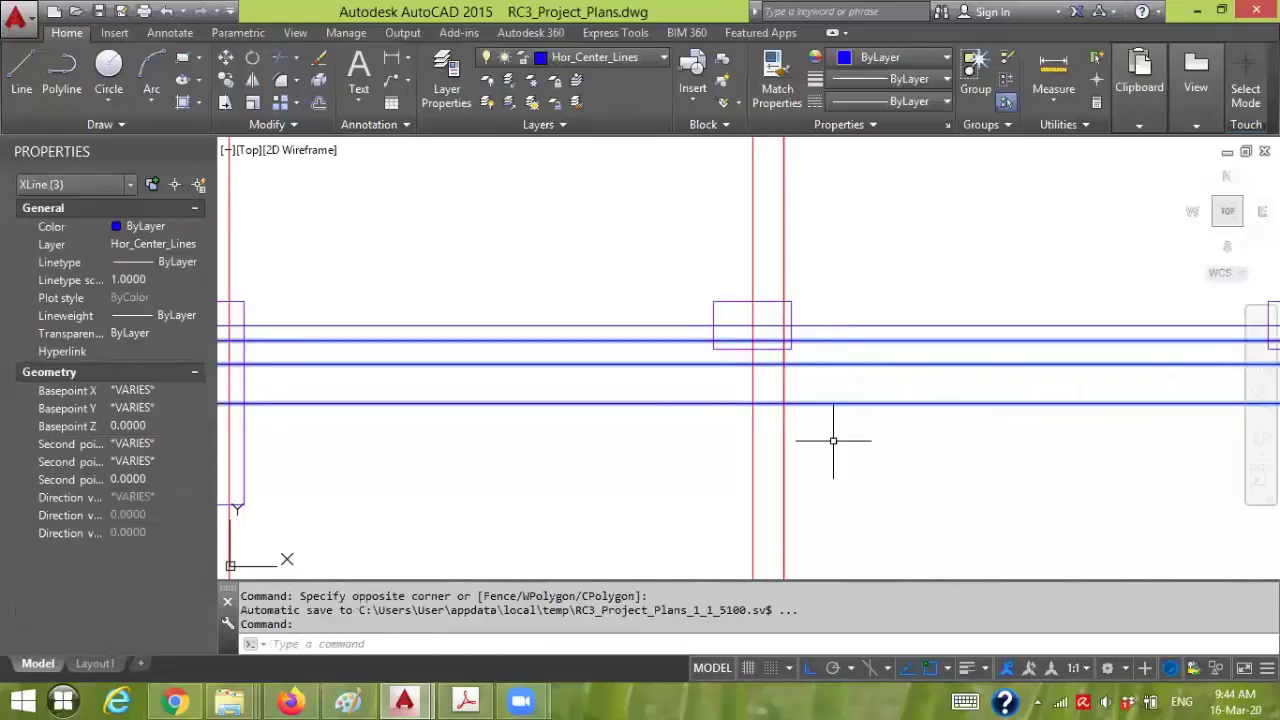
scroll(889, 477, "down", 5)
scroll(889, 477, "down", 4)
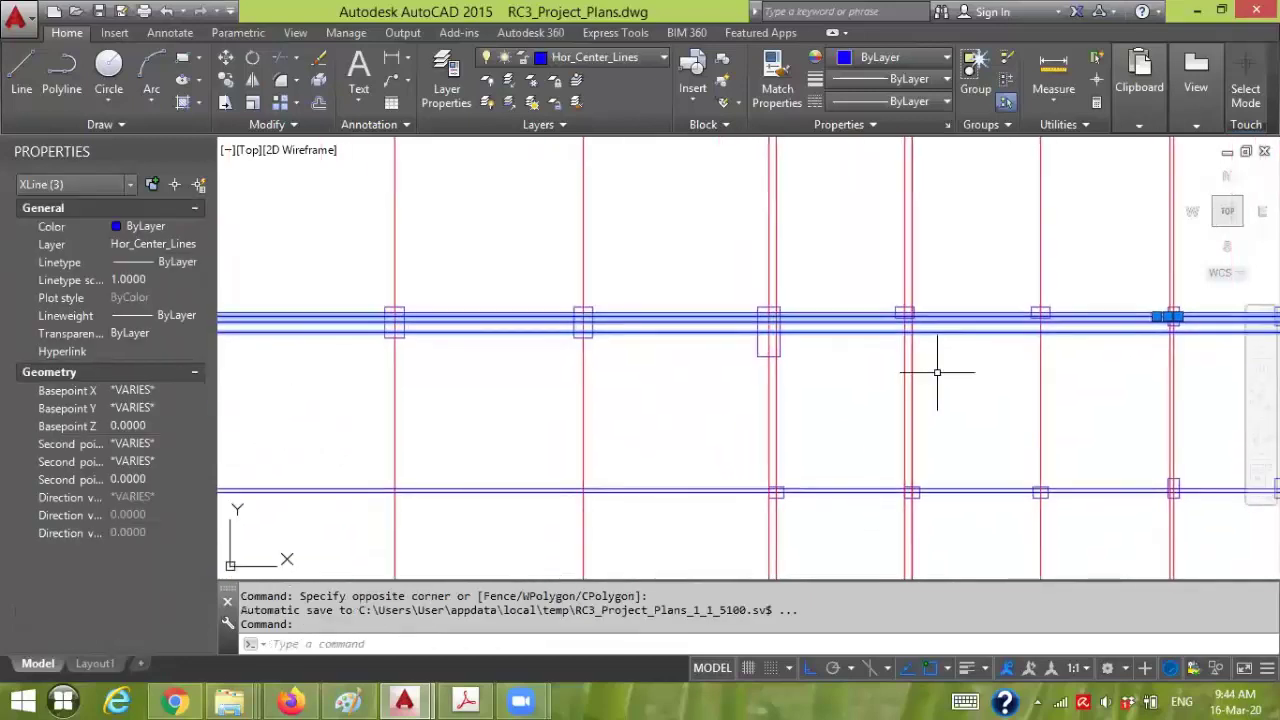
key("Delete")
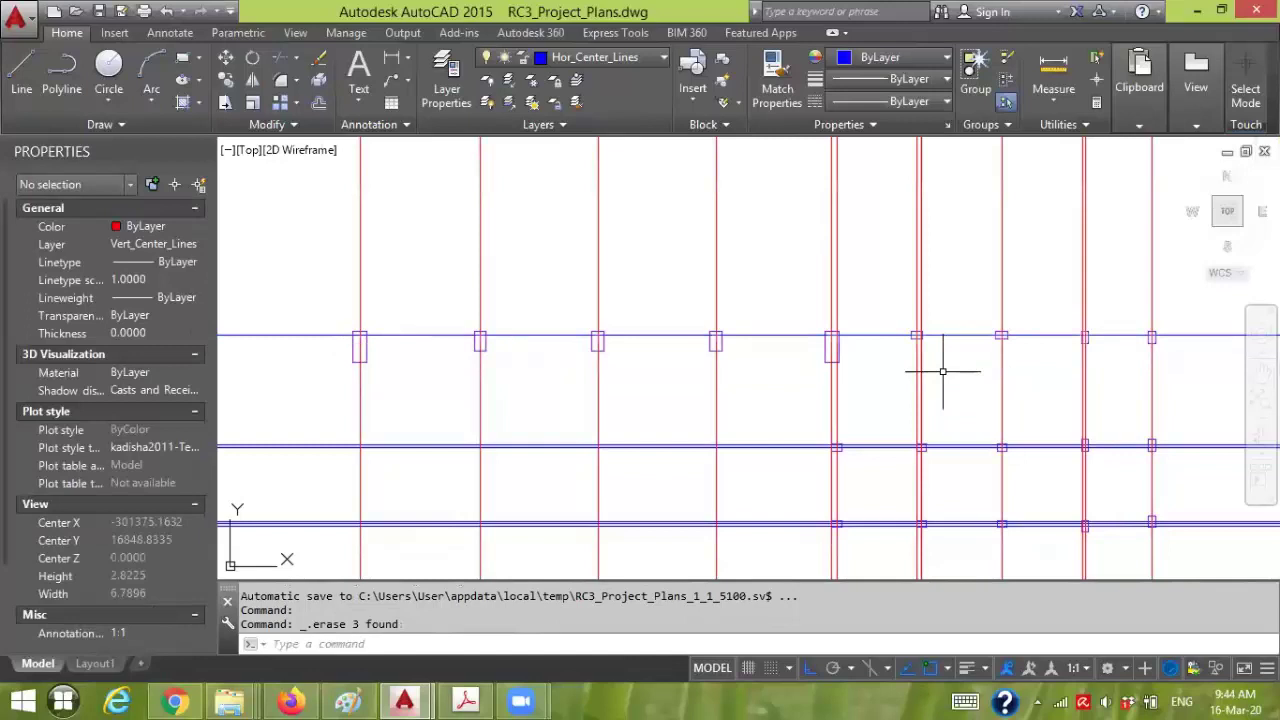
- Move the first tall column of the upper row up 0.5 so its side midpoint lies on the horizontal center line
scroll(329, 366, "up", 3)
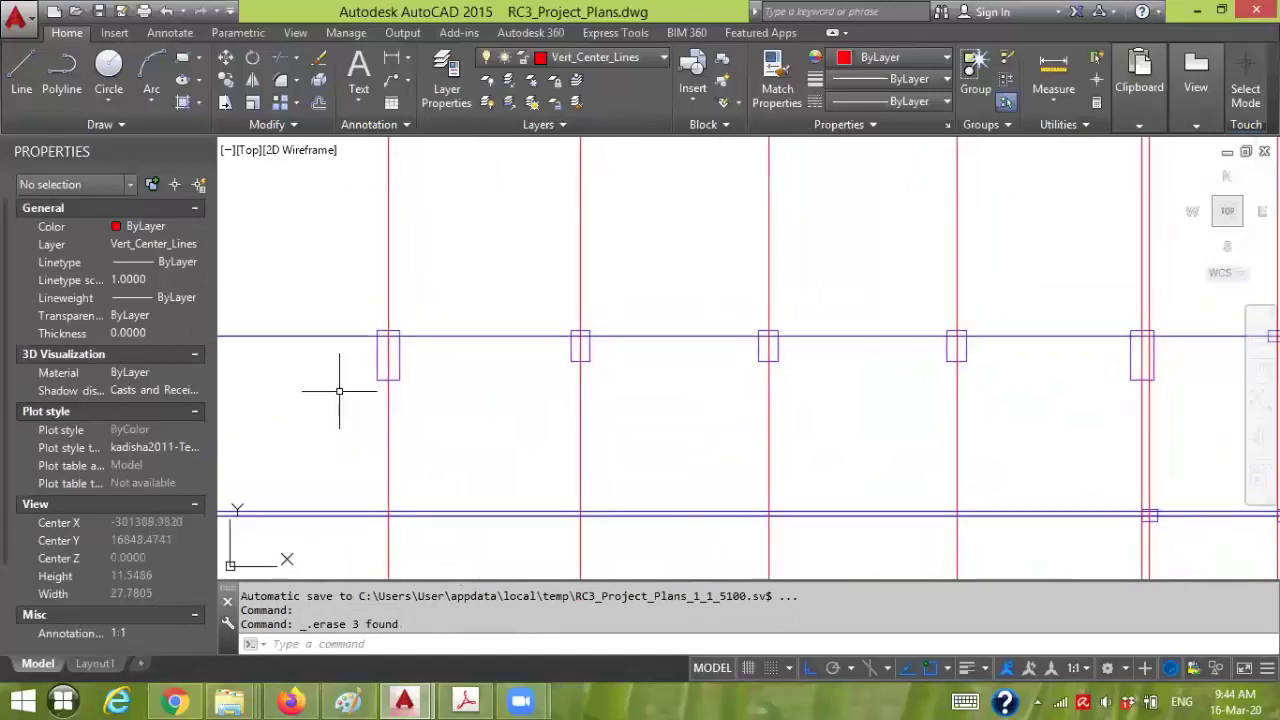
left_click(355, 405)
left_click(436, 285)
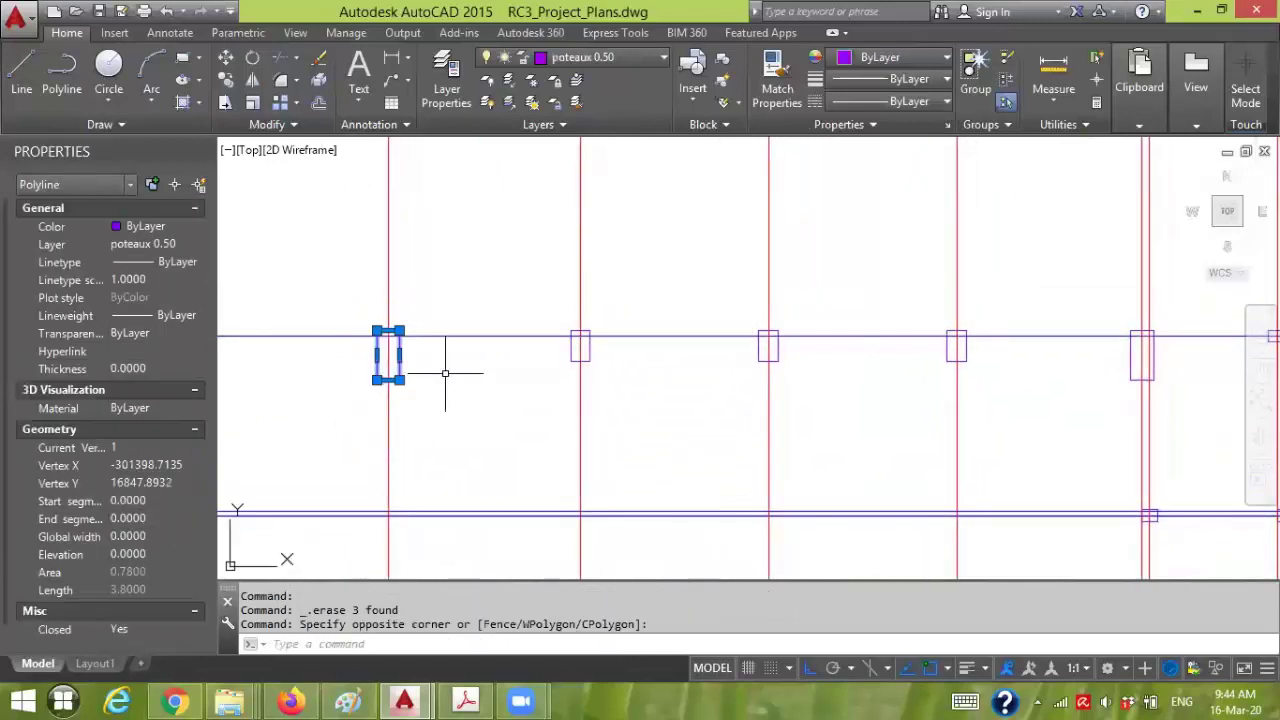
type("m")
key("Return")
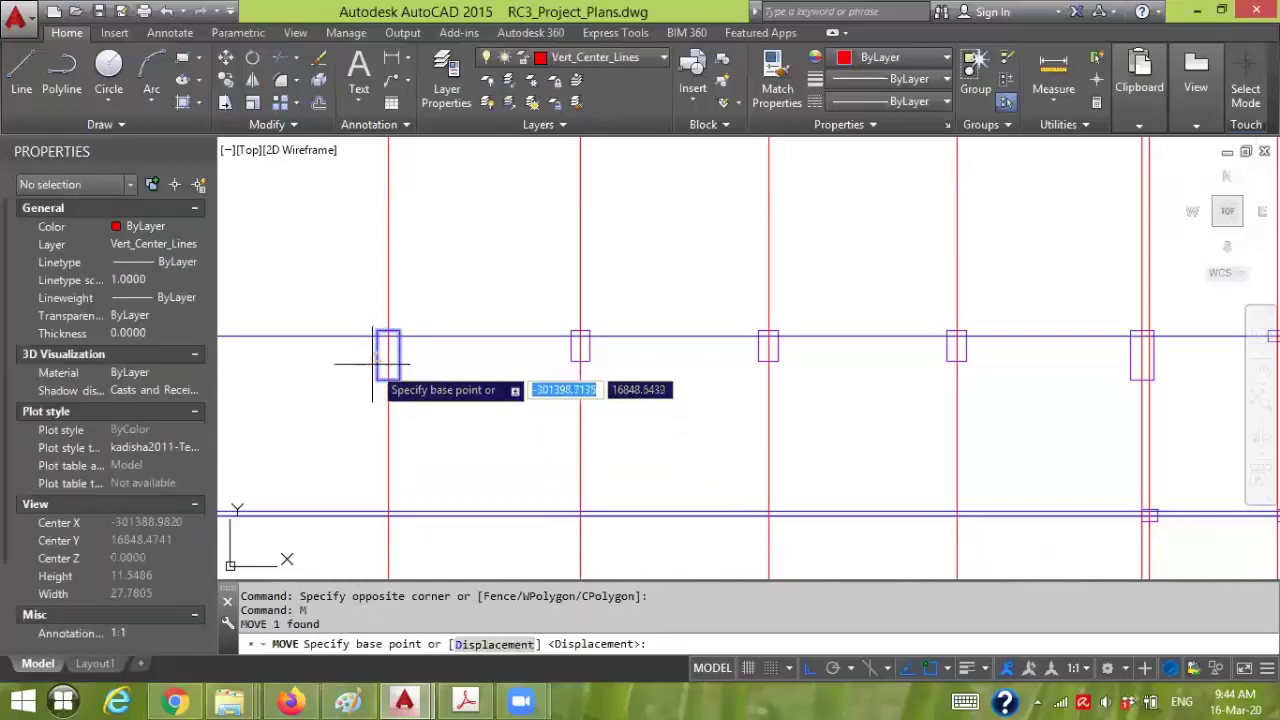
scroll(386, 363, "up", 2)
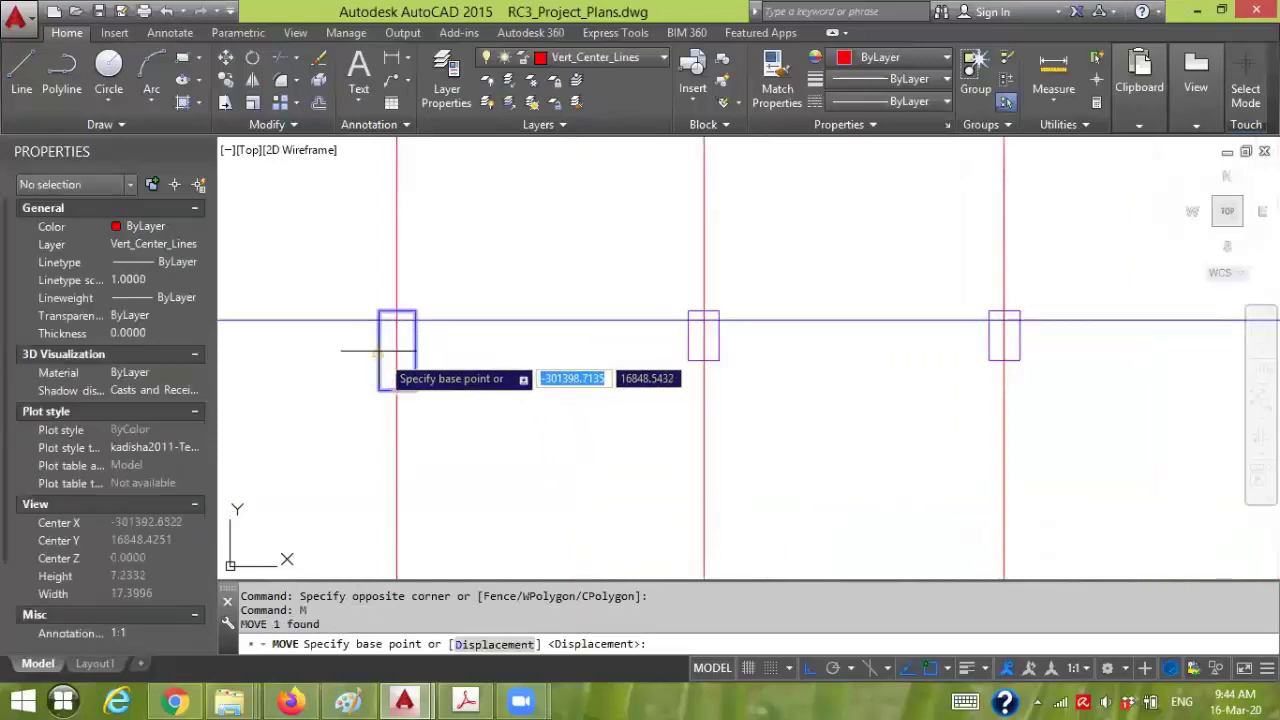
left_click(378, 352)
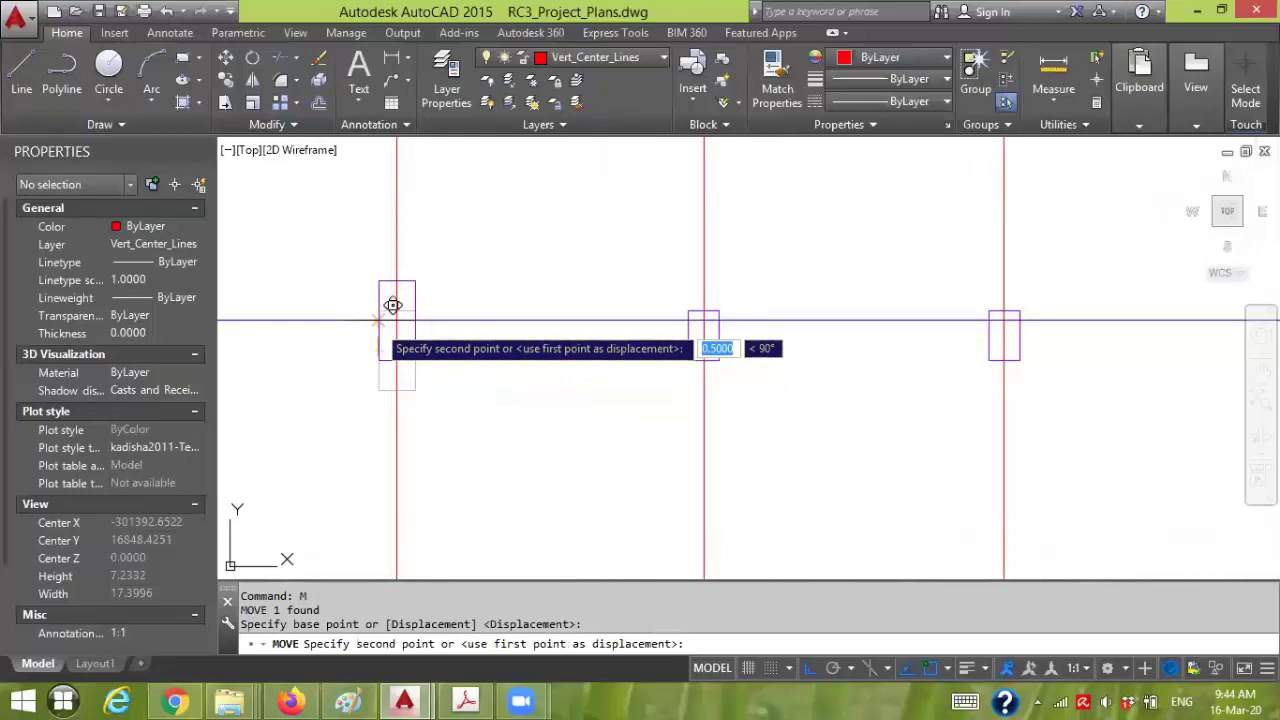
left_click(377, 322)
- Move the second column of the upper row vertically so its side midpoint lies on the horizontal center line
type("m")
key("Return")
left_click(660, 380)
left_click(750, 274)
key("Return")
left_click(702, 322)
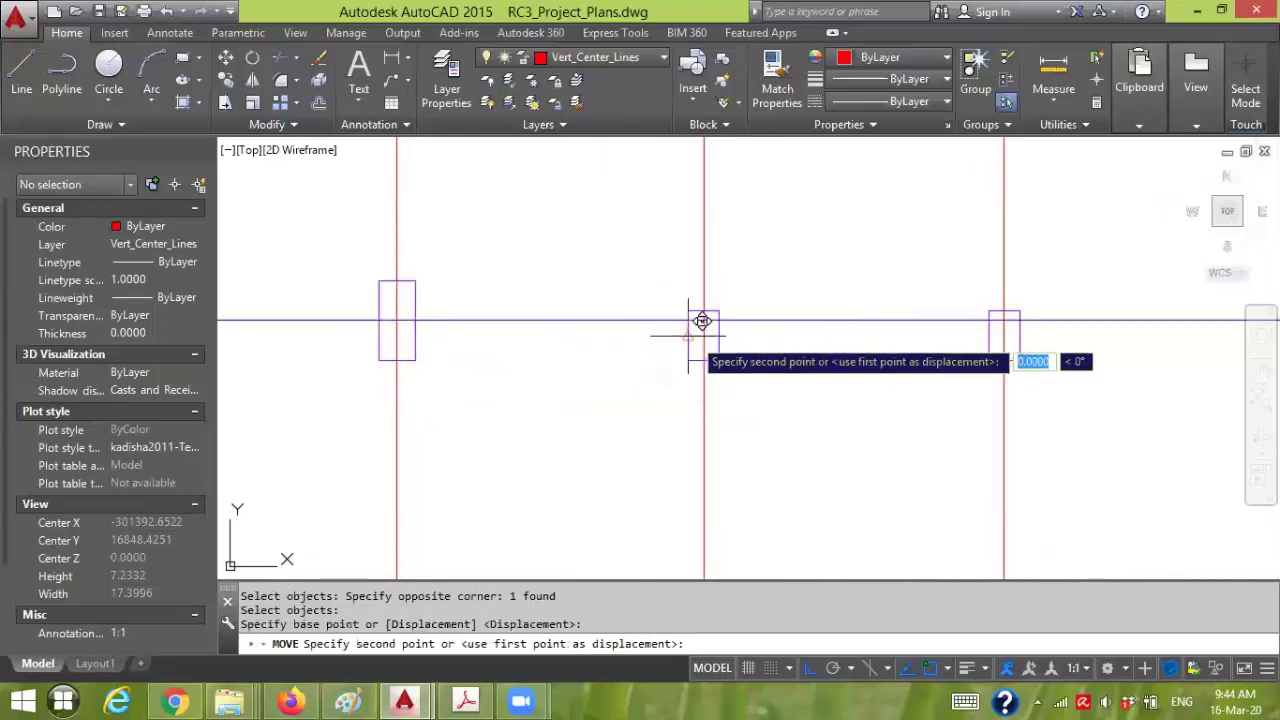
scroll(695, 300, "up", 4)
left_click(680, 290)
- Move the third column of the upper row up 0.25 so it is centered on the horizontal center line
scroll(760, 360, "down", 3)
middle_click_drag(829, 371, 677, 420)
type("m")
key("Return")
left_click(739, 412)
left_click(846, 374)
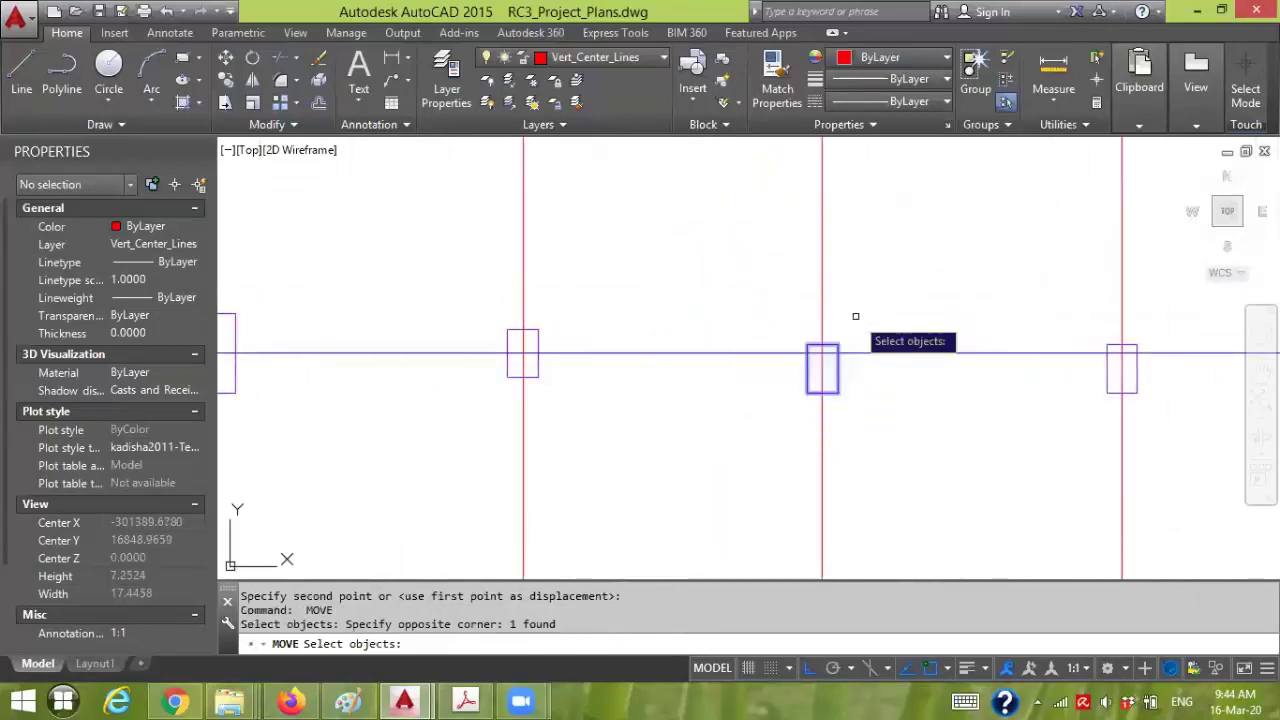
key("Return")
left_click(822, 355)
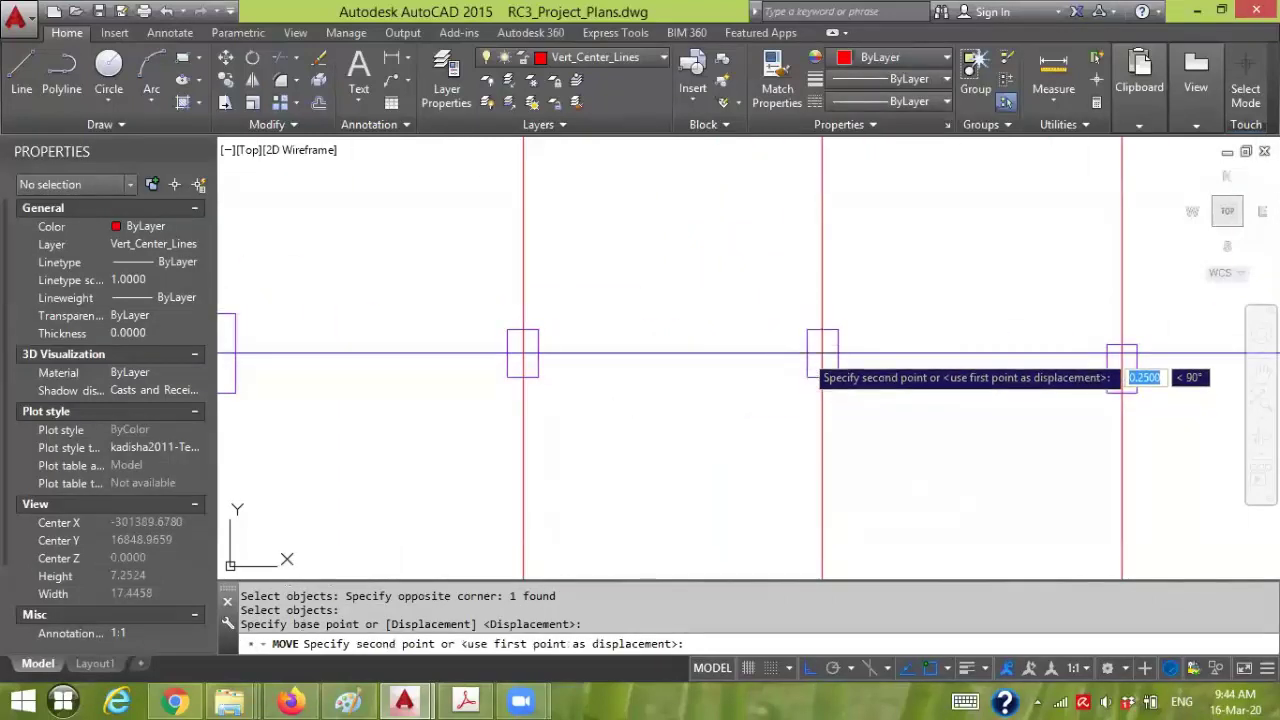
left_click(820, 350)
- Move the fourth column of the upper row up so it is centered on the horizontal center line
scroll(906, 386, "down", 3)
middle_click_drag(929, 394, 713, 400)
scroll(786, 400, "up", 4)
key("Return")
left_click(757, 418)
left_click(858, 288)
key("Return")
left_click(805, 352)
left_click(805, 328)
- Move the second tall column of the upper row up 0.5 so its side midpoint lies on the horizontal center line
scroll(806, 358, "down", 3)
middle_click_drag(1068, 424, 894, 437)
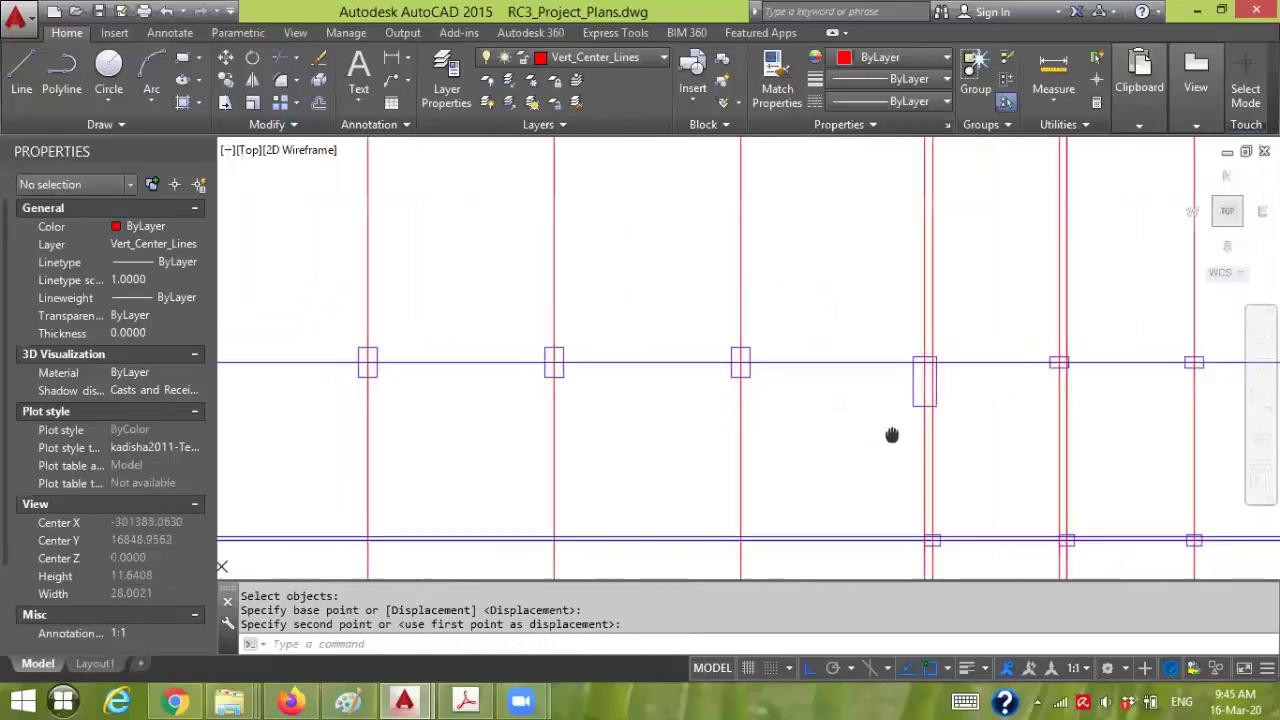
scroll(830, 436, "up", 4)
key("Return")
left_click(733, 421)
left_click(860, 247)
key("Return")
left_click(760, 310)
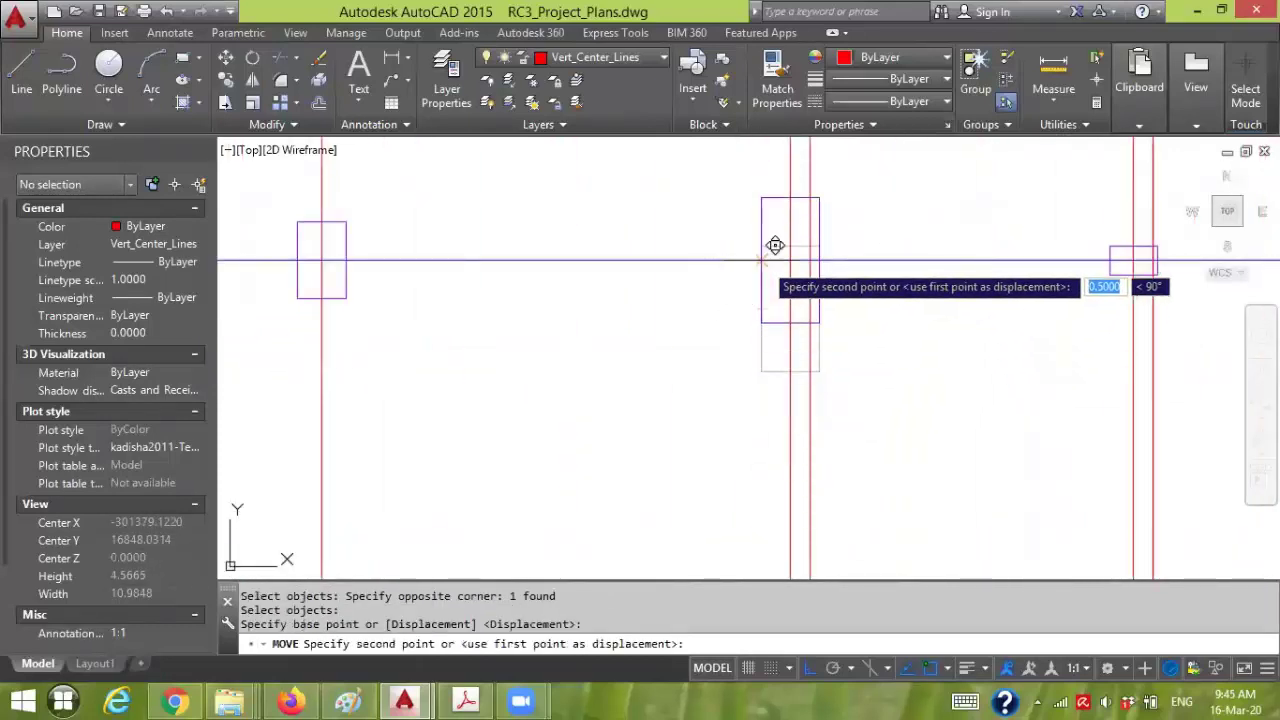
left_click(771, 247)
scroll(923, 314, "down", 3)
middle_click_drag(955, 342, 943, 344)
scroll(840, 355, "up", 4)
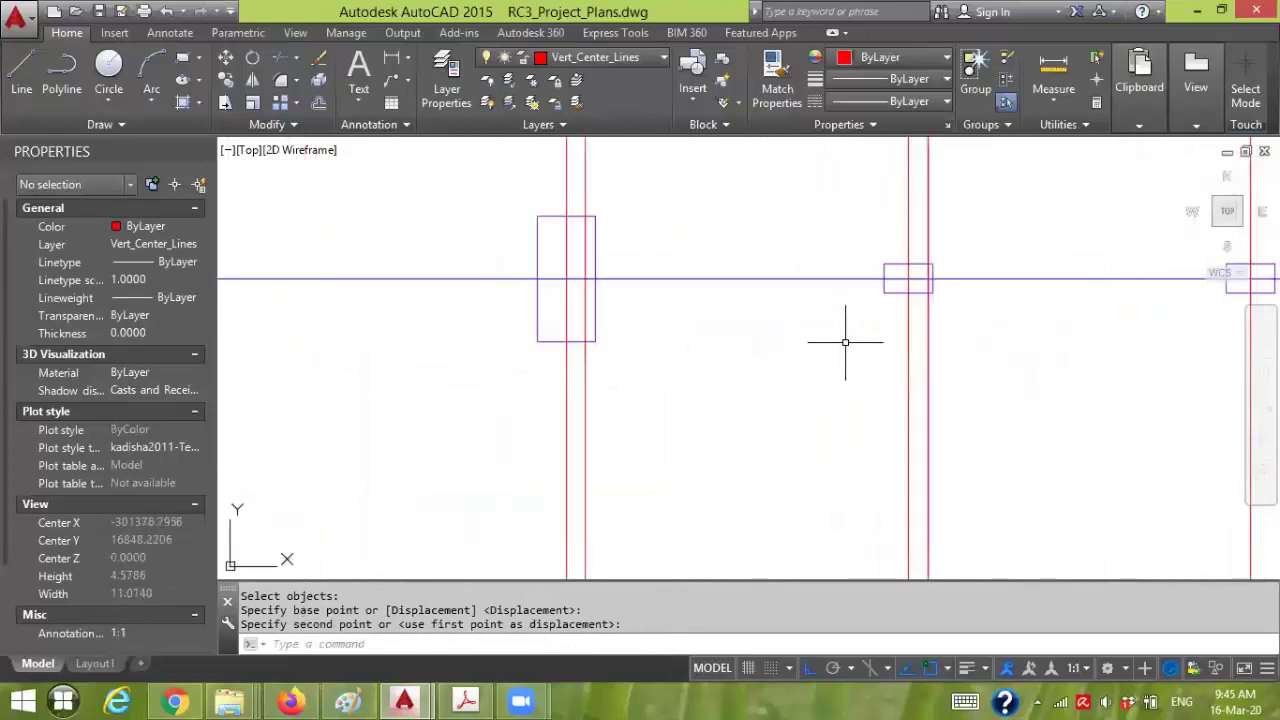
key("Return")
left_click(845, 335)
left_click(935, 255)
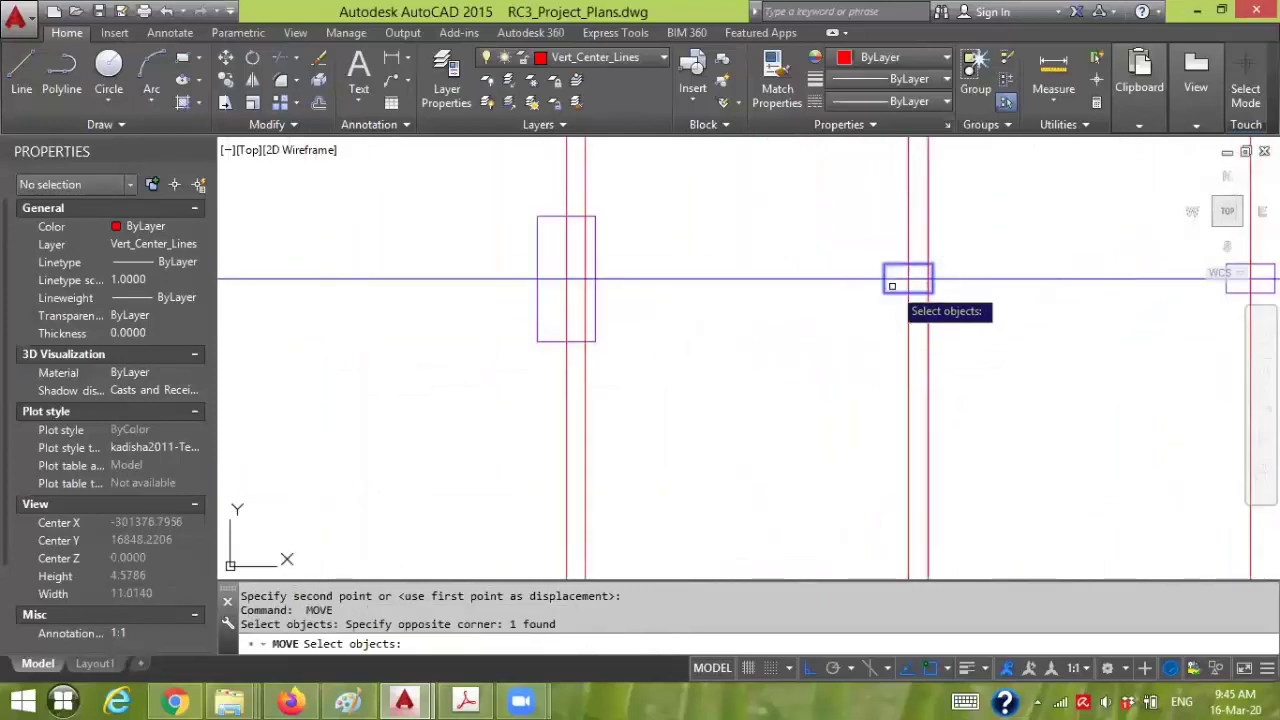
key("Escape")
scroll(870, 312, "down", 4)
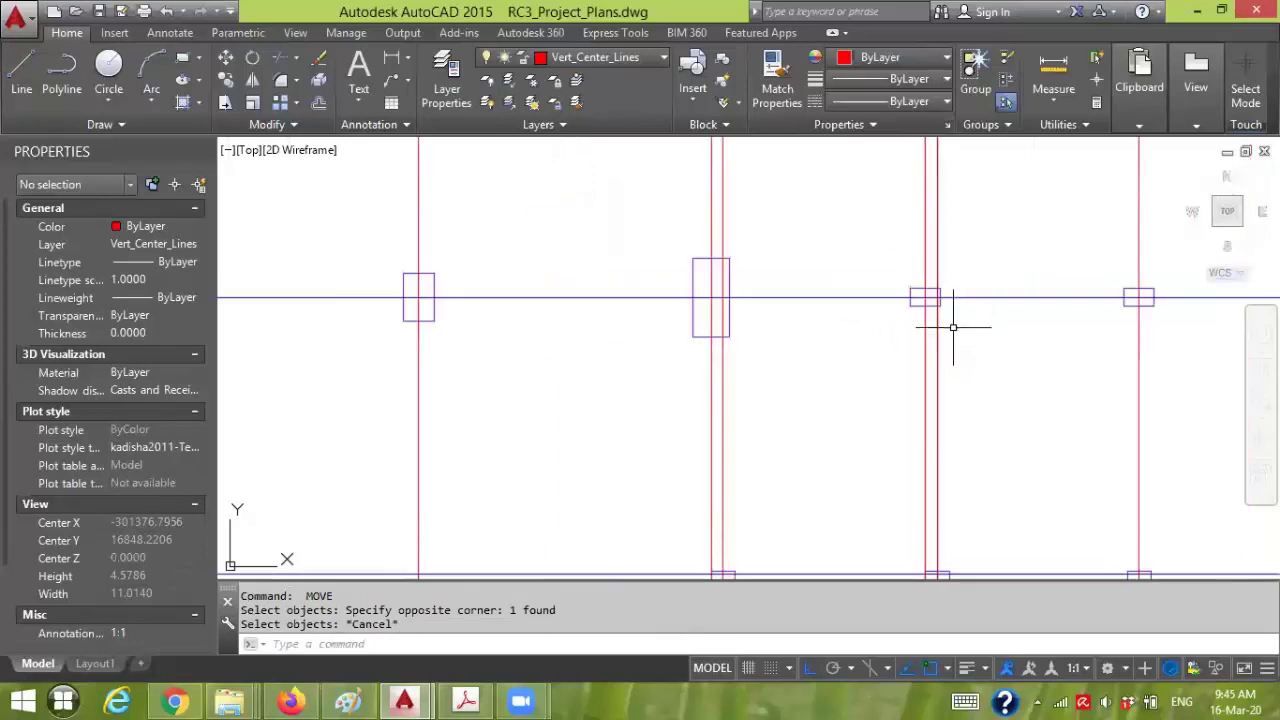
- Move the second-to-last column of the upper row up so its side midpoint lies on the horizontal center line
scroll(845, 327, "up", 4)
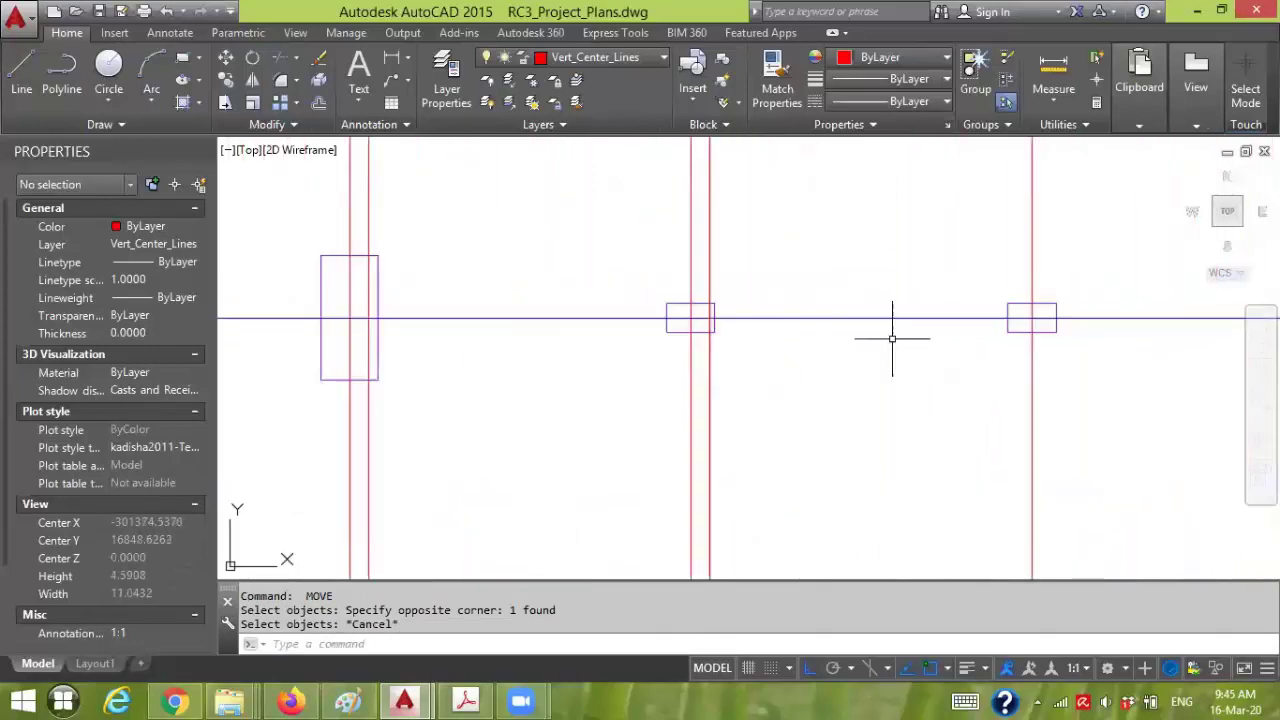
scroll(1097, 380, "down", 3)
middle_click_drag(1097, 380, 826, 377)
scroll(929, 363, "up", 3)
mouse_move(929, 363)
middle_mouse_down()
mouse_move(963, 362)
mouse_move(898, 362)
middle_mouse_up()
scroll(929, 335, "up", 2)
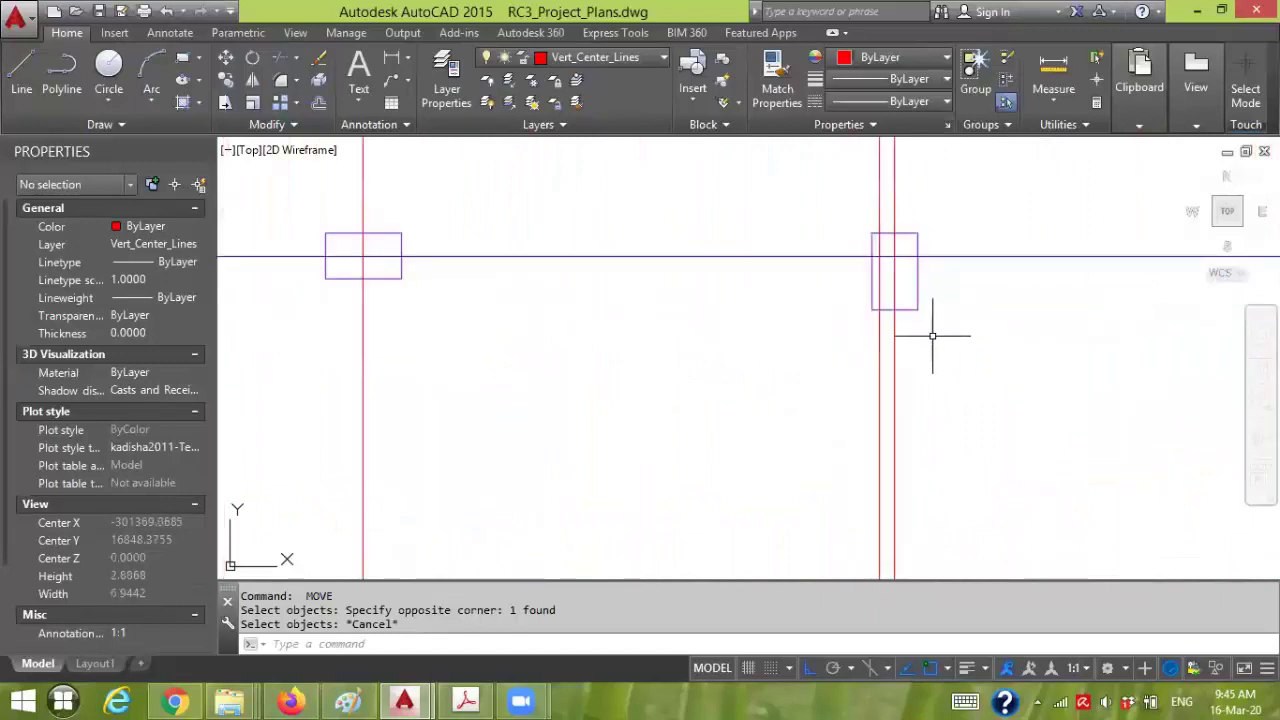
type("m")
key("Return")
key("Return")
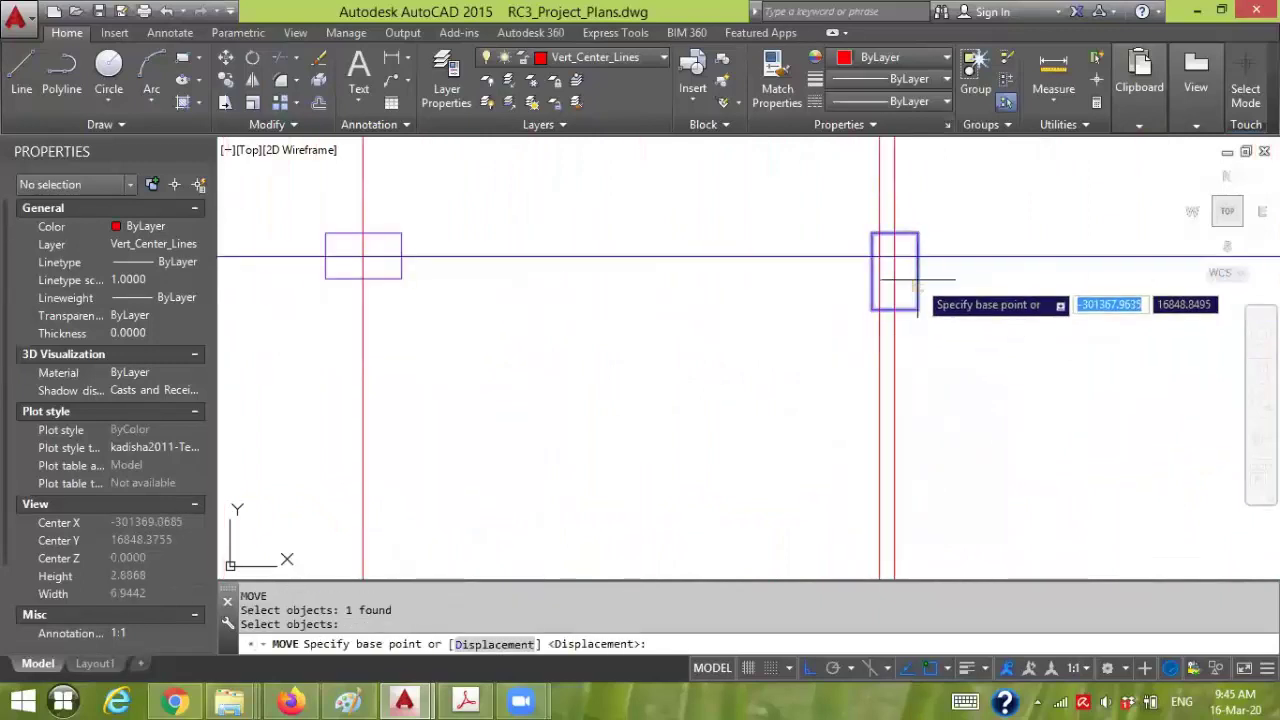
left_click(917, 272)
left_click(986, 323)
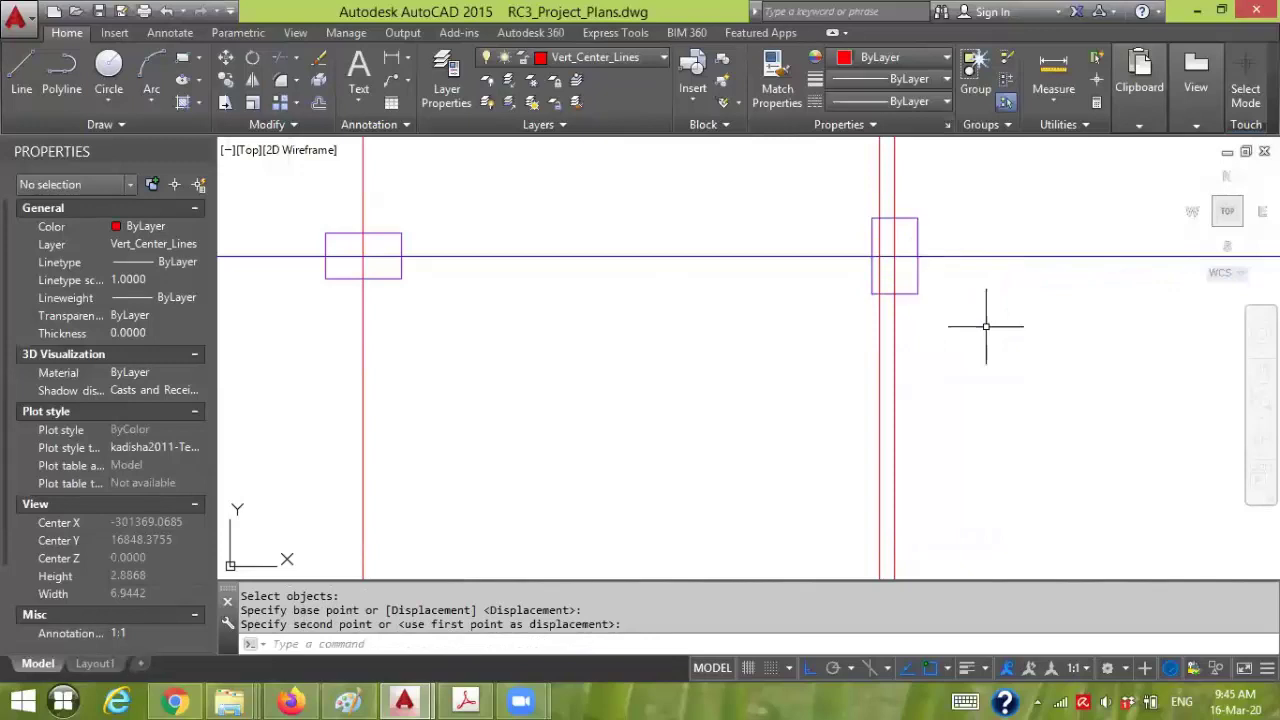
- Move the last column of the upper row up so it is centered on the horizontal center line
scroll(694, 366, "down", 2)
key("Return")
left_click(781, 399)
left_click(868, 310)
key("Return")
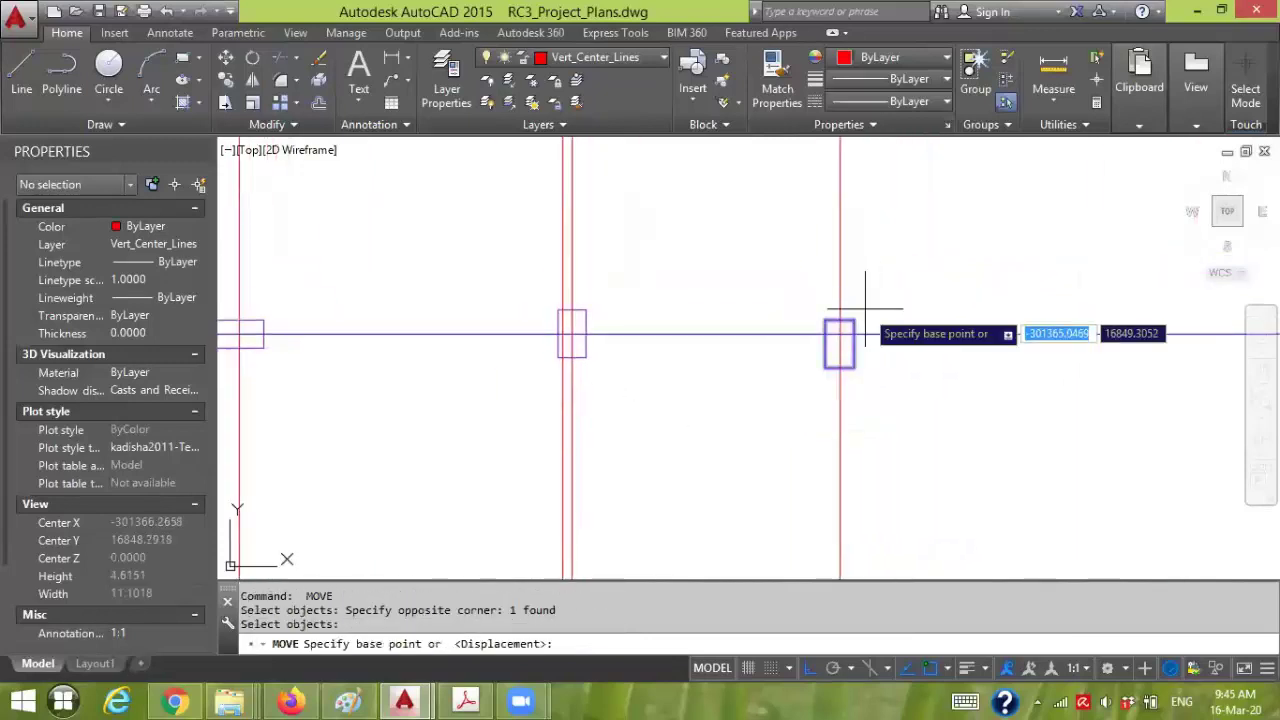
left_click(839, 329)
left_click(825, 343)
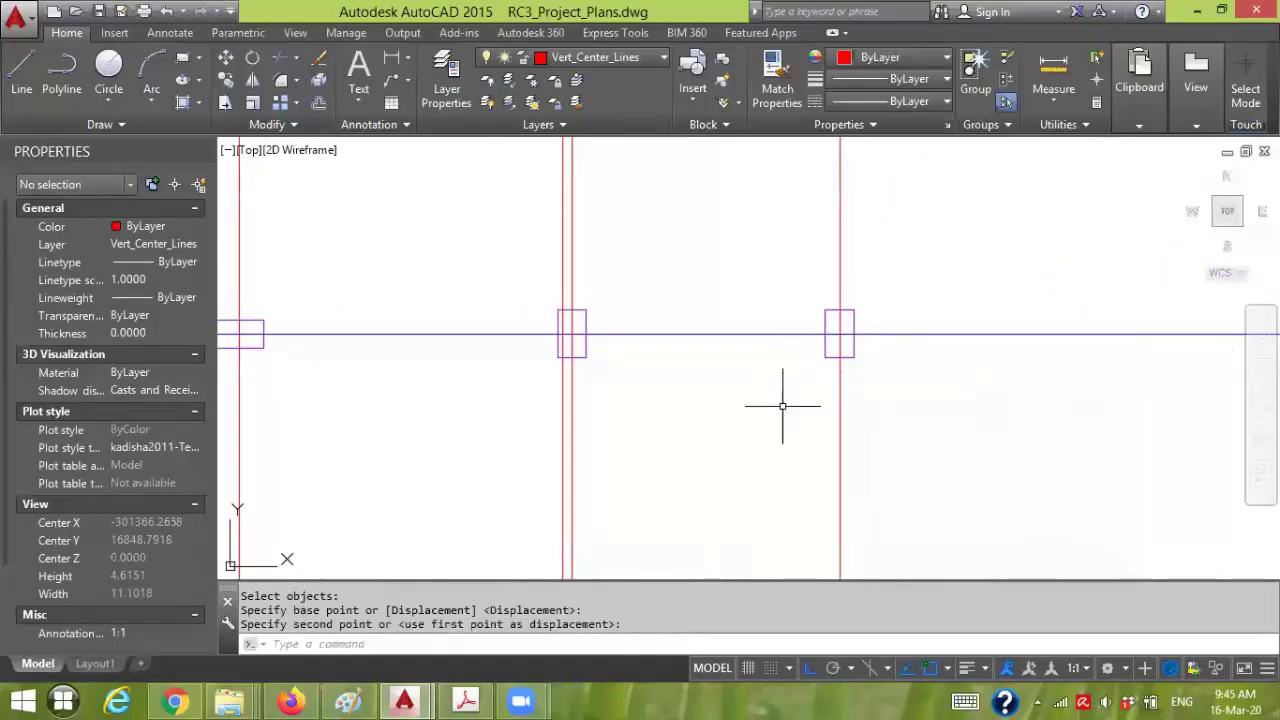
- Delete the upper two of the three horizontal center lines through the bottom row, keeping the one through the small columns
scroll(766, 414, "down", 3)
middle_click_drag(764, 422, 916, 261)
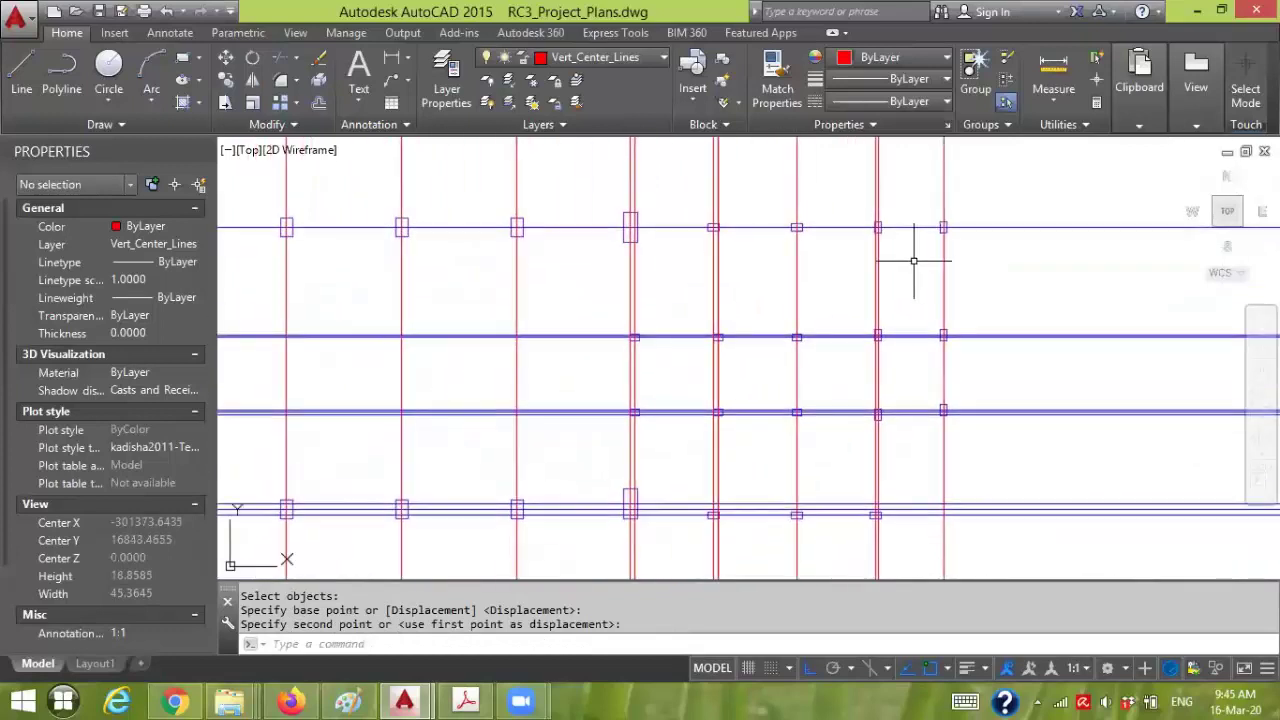
mouse_move(919, 362)
middle_mouse_down()
mouse_move(926, 323)
mouse_move(1046, 206)
middle_mouse_up()
mouse_move(525, 397)
middle_mouse_down()
mouse_move(584, 419)
mouse_move(651, 411)
middle_mouse_up()
scroll(629, 357, "up", 2)
scroll(629, 357, "down", 2)
scroll(871, 400, "down", 1)
scroll(969, 420, "up", 2)
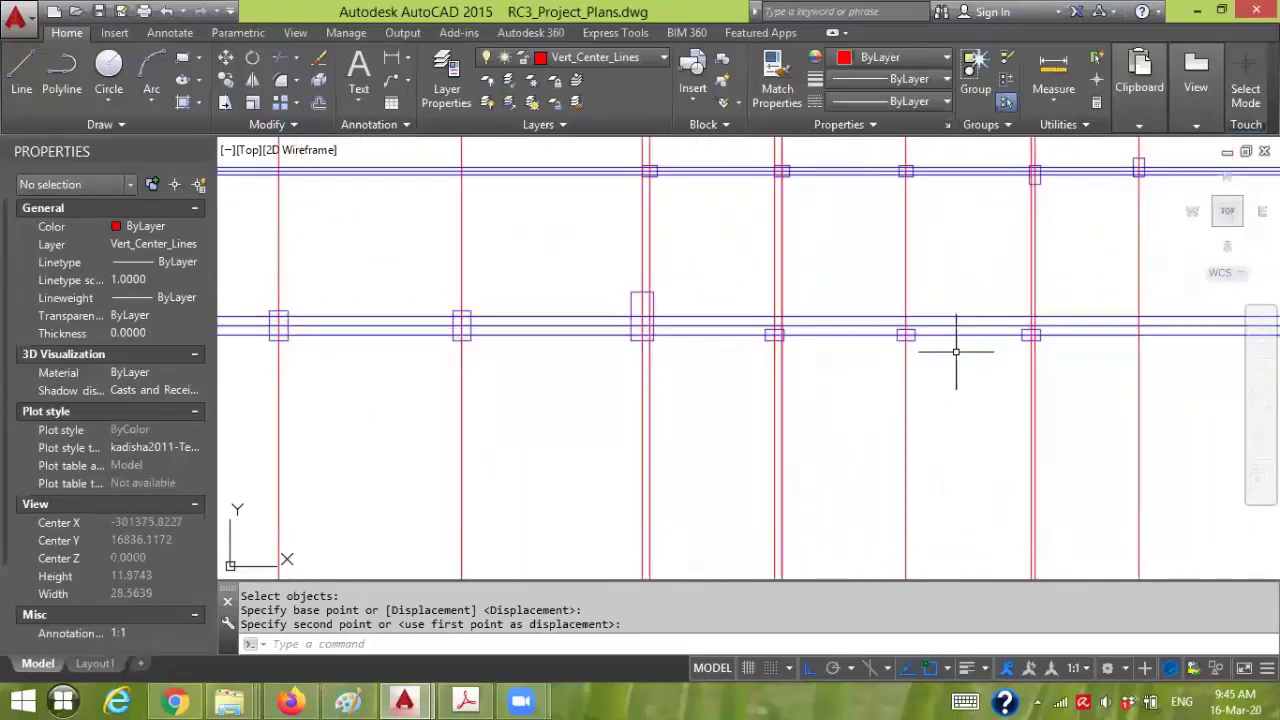
scroll(966, 360, "down", 3)
scroll(990, 375, "up", 2)
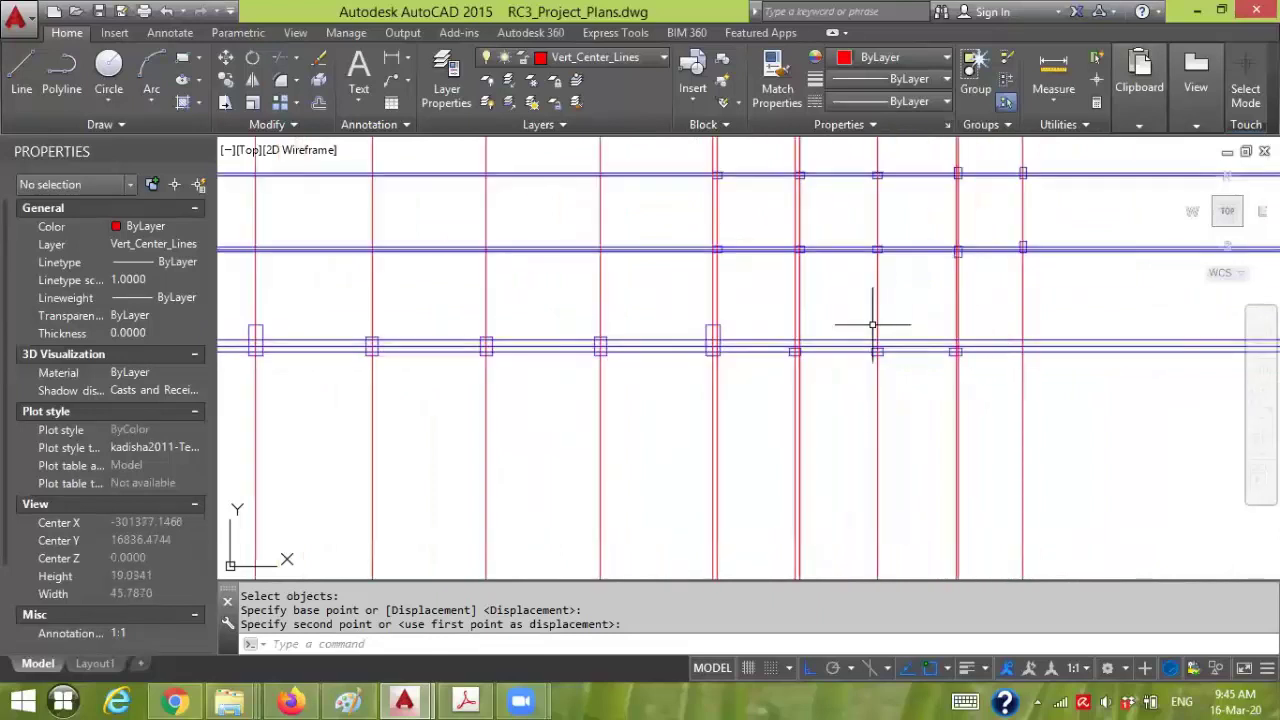
scroll(894, 360, "up", 1)
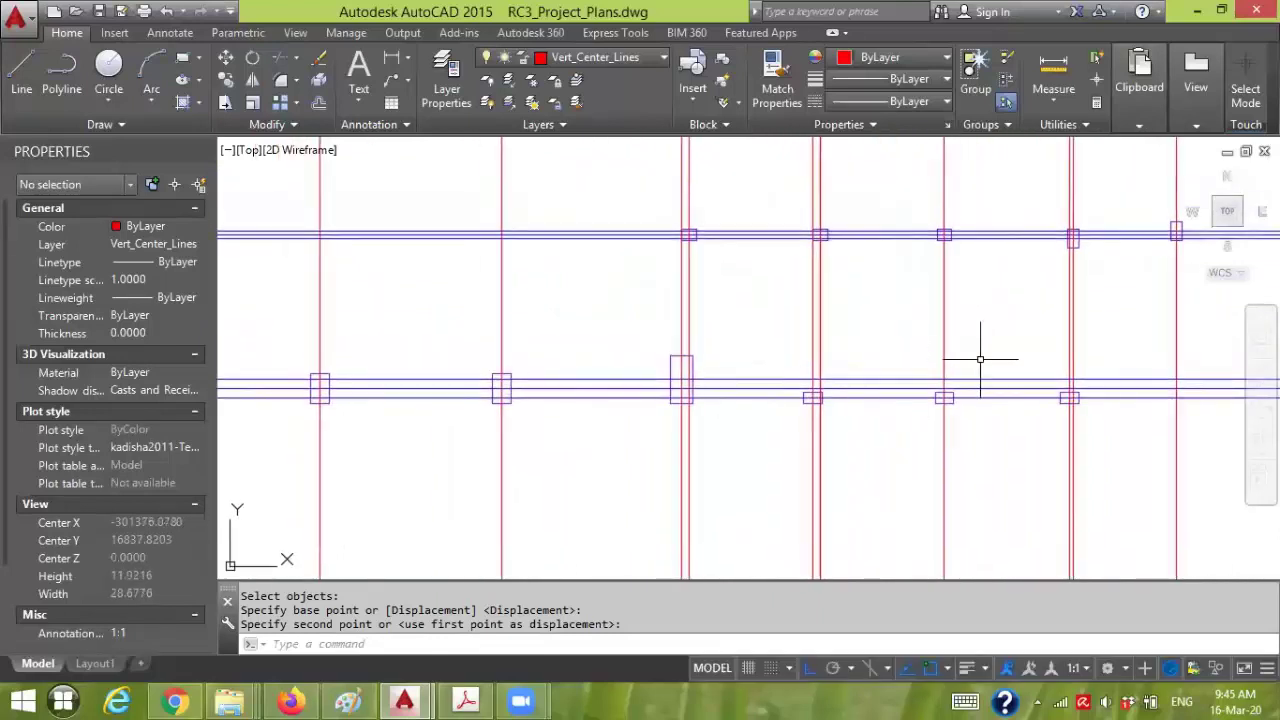
scroll(980, 358, "up", 3)
left_click(1051, 414)
left_click(1060, 400)
left_click(1006, 437)
key("Delete")
- Move the fifth, tall column of the bottom row down so its side midpoint lies on the remaining horizontal center line
scroll(1051, 400, "down", 2)
scroll(1075, 398, "down", 2)
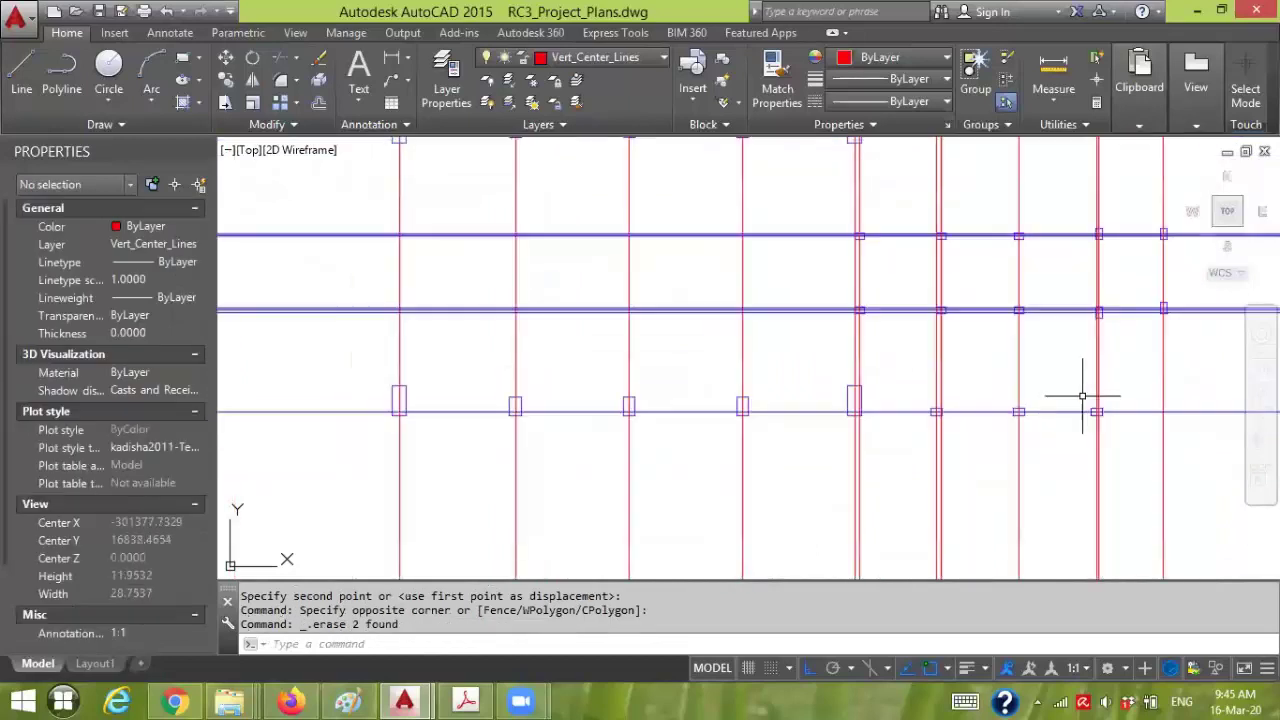
scroll(1026, 385, "up", 2)
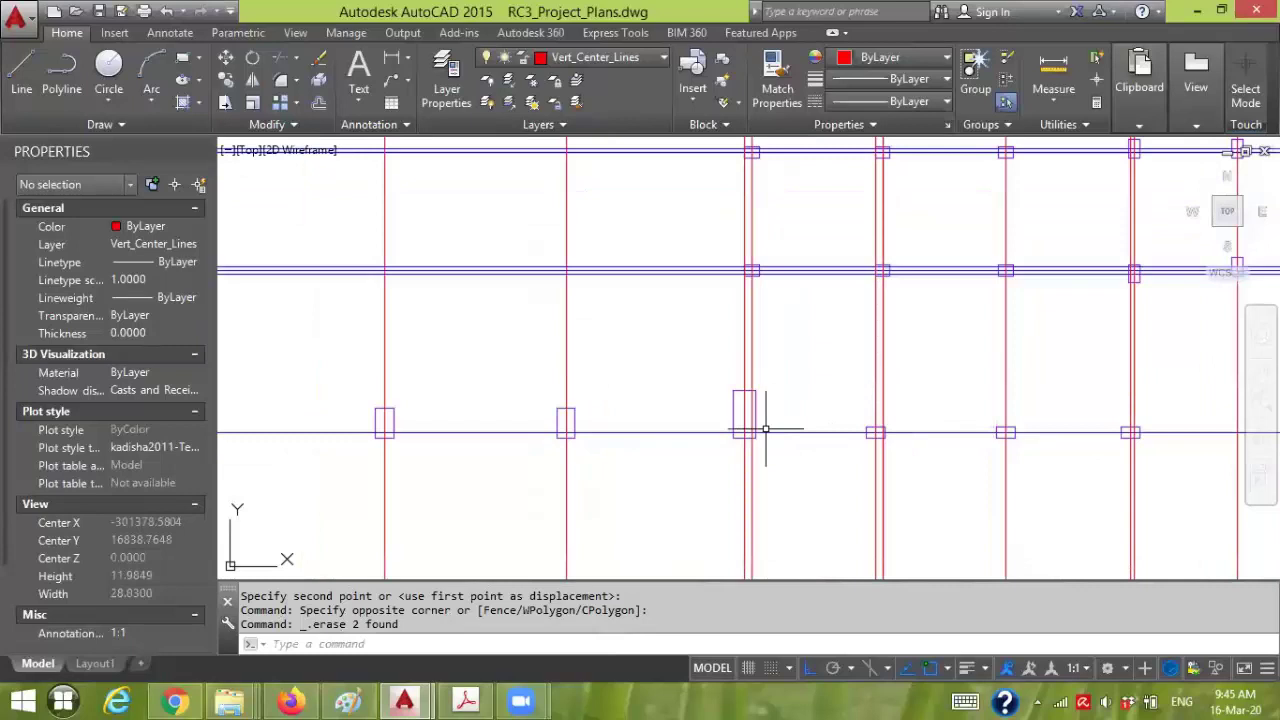
type("M")
key("Return")
left_click(720, 443)
left_click(808, 357)
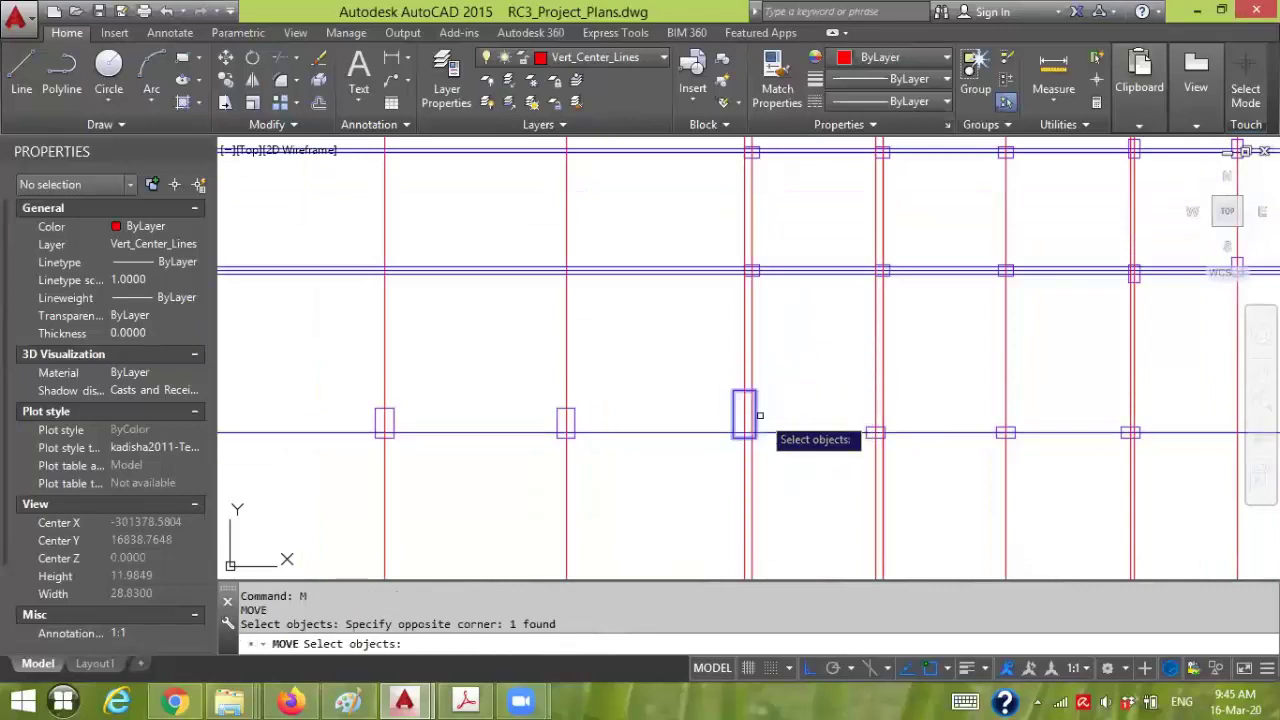
key("Return")
scroll(759, 415, "up", 4)
left_click(733, 417)
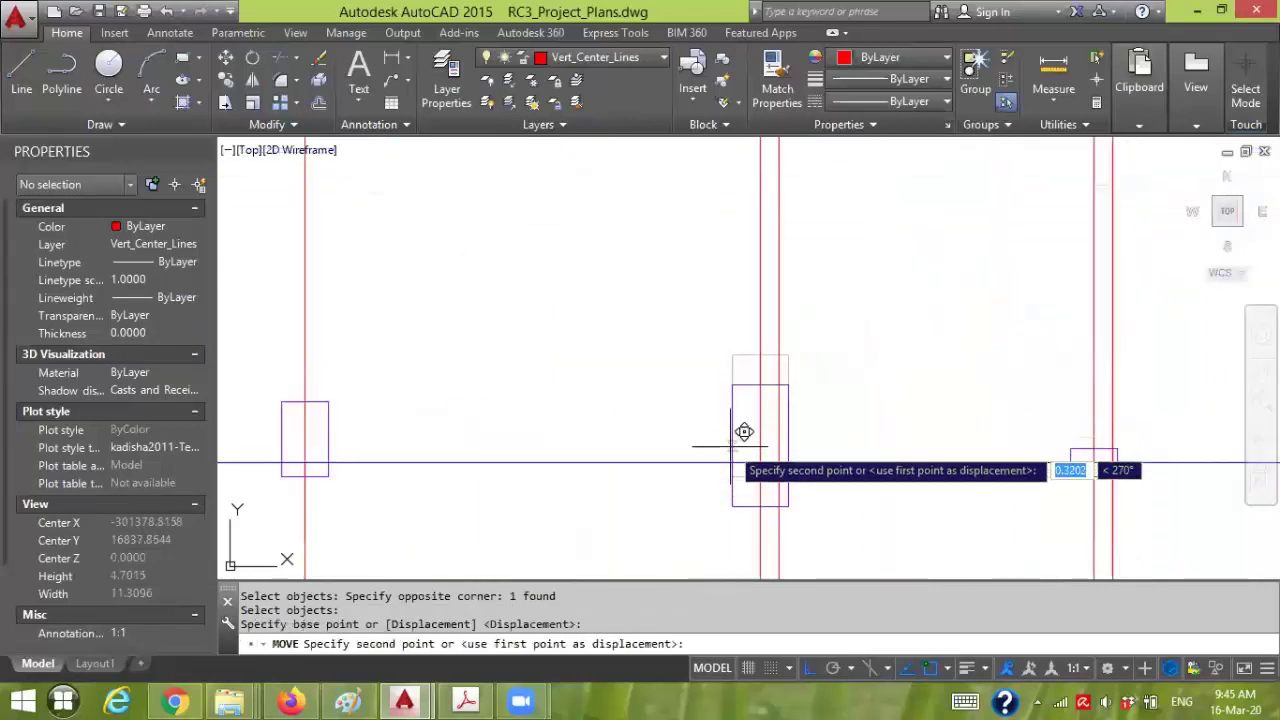
left_click(733, 462)
scroll(660, 456, "down", 2)
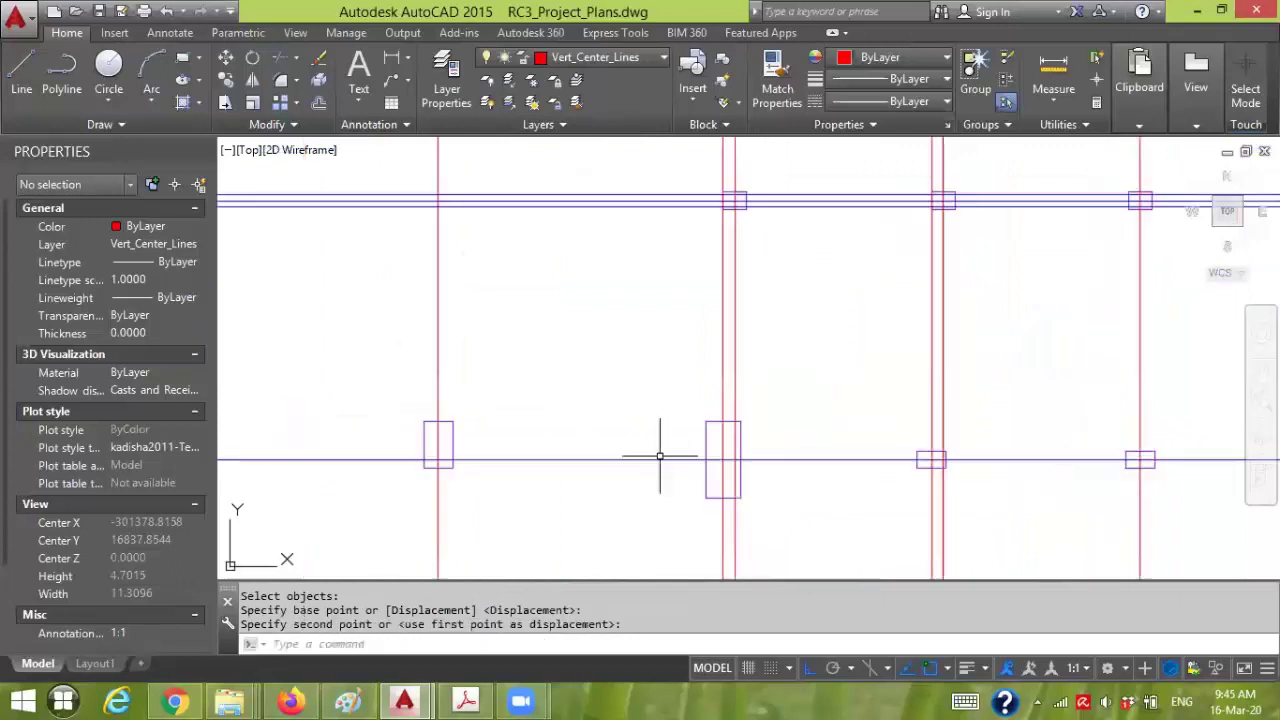
- Move the fourth column of the bottom row down so it is centered on the horizontal center line
middle_click_drag(595, 432, 783, 408)
key("Return")
left_click(591, 457)
left_click(680, 363)
key("Return")
left_click(624, 430)
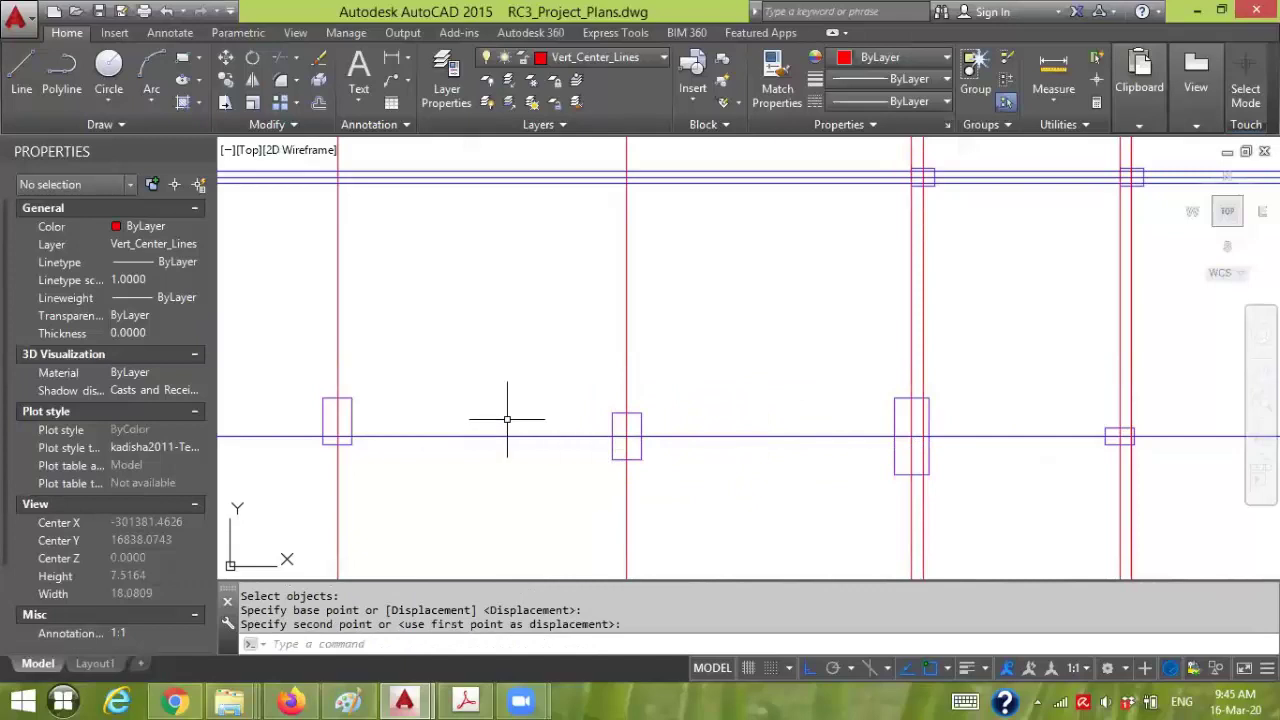
- Move the third column of the bottom row down 0.25 so its side midpoint lies on the horizontal center line
middle_click_drag(507, 419, 750, 420)
left_click(660, 440)
key("Return")
left_click(557, 457)
left_click(620, 392)
key("Return")
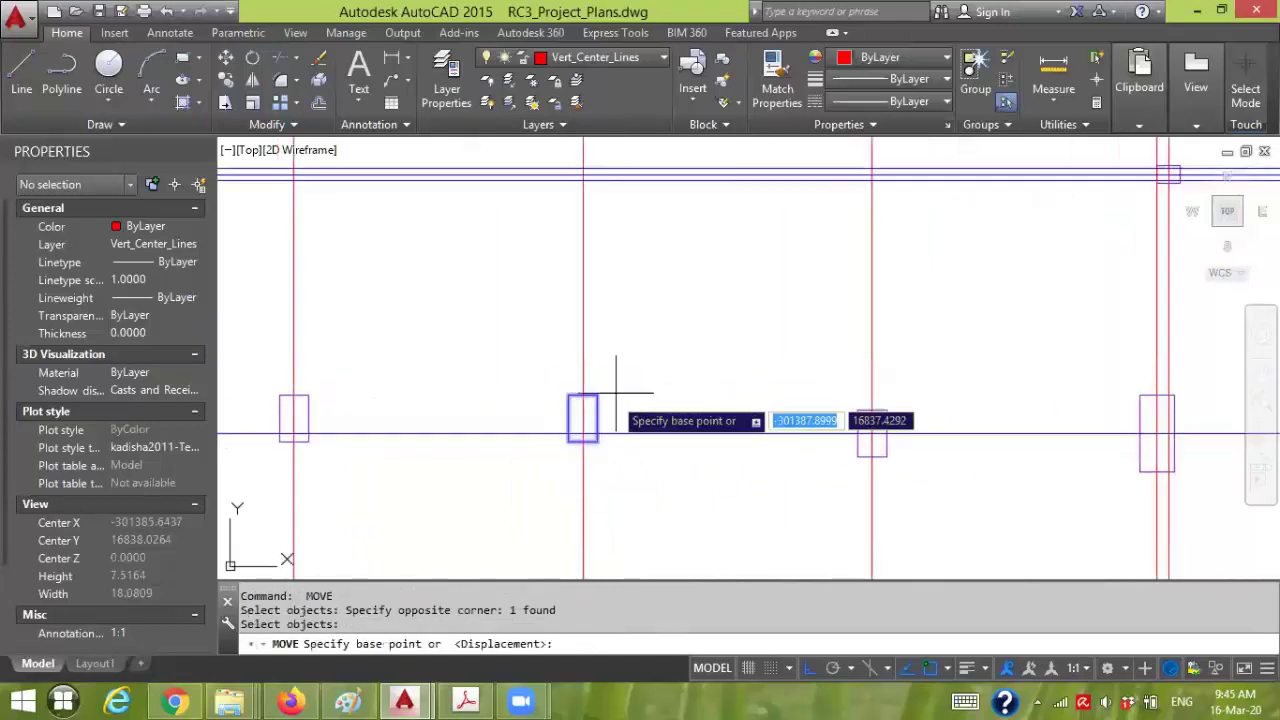
left_click(582, 407)
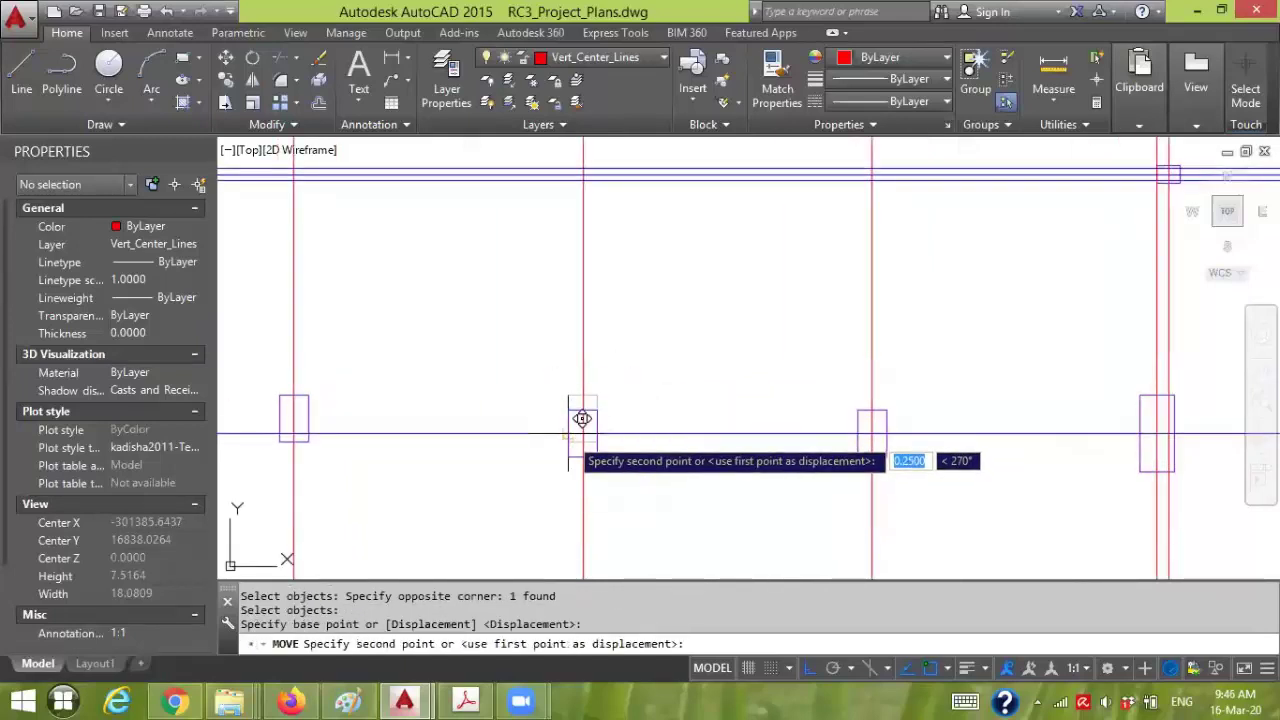
scroll(580, 405, "up", 4)
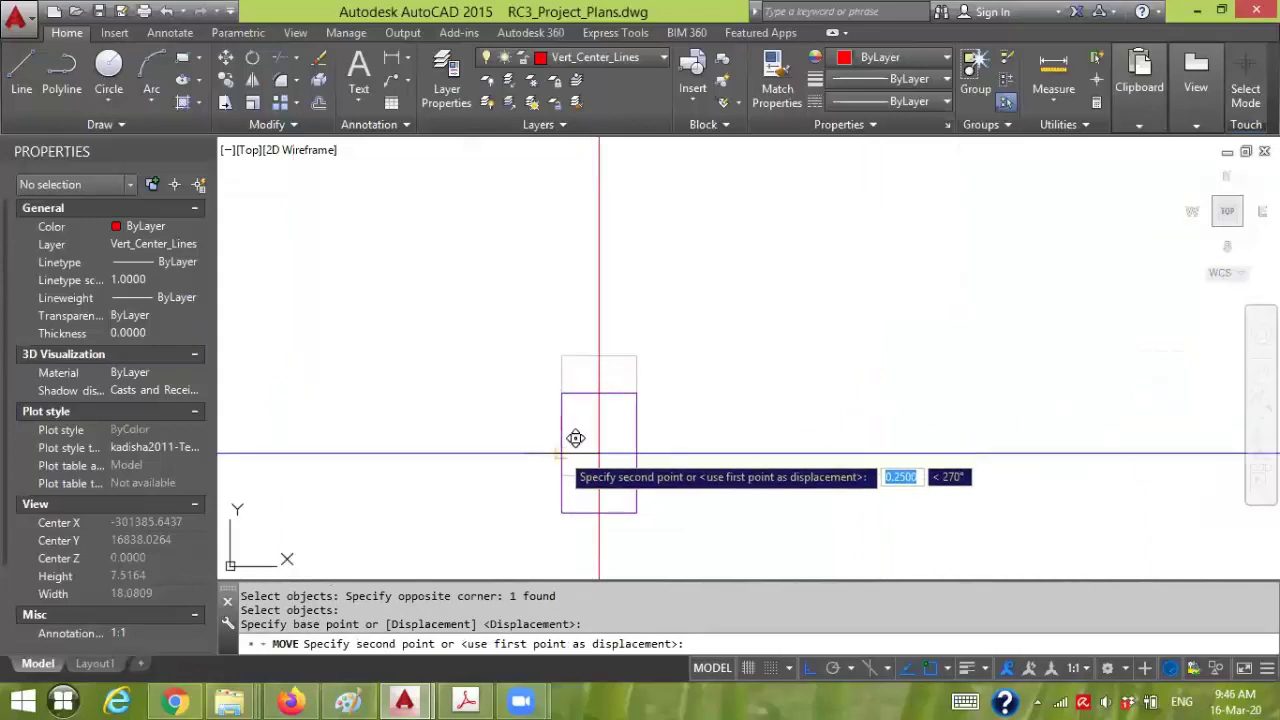
left_click(575, 438)
- Move the second column of the bottom row down so it is centered on the horizontal center line
scroll(449, 414, "down", 3)
middle_click_drag(906, 351, 763, 374)
scroll(668, 375, "down", 2)
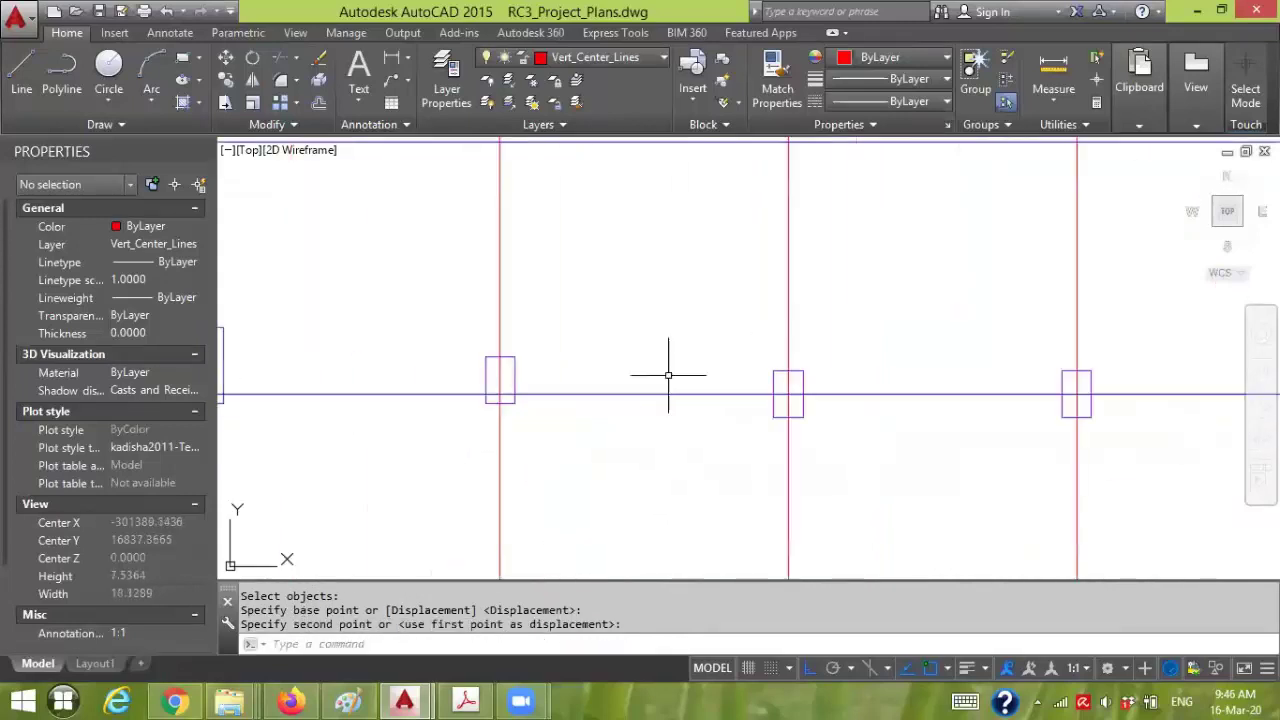
key("space")
left_click(471, 423)
left_click(540, 337)
key("Return")
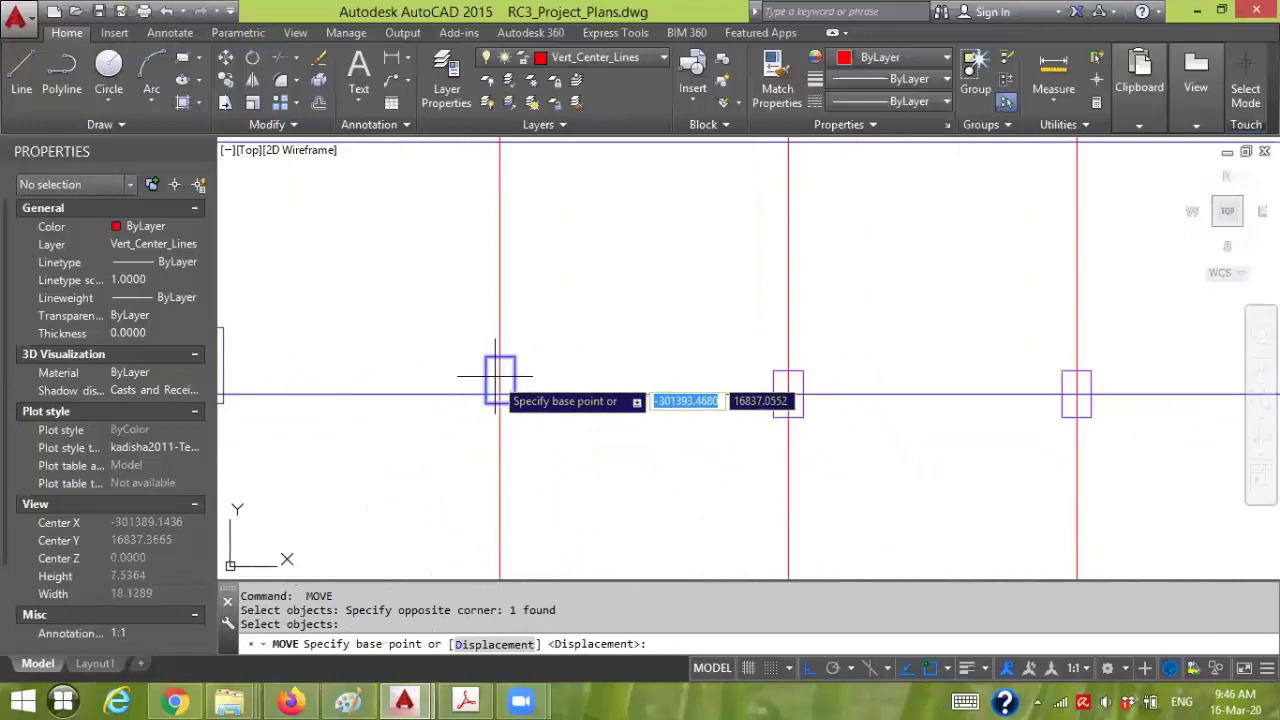
left_click(500, 380)
left_click(500, 394)
- Move the first, tall column of the bottom row down 0.5 so its side midpoint lies on the horizontal center line
scroll(566, 375, "down", 3)
middle_click_drag(434, 349, 571, 366)
key("space")
scroll(571, 400, "up", 4)
left_click(570, 414)
left_click(720, 248)
key("Return")
left_click(572, 340)
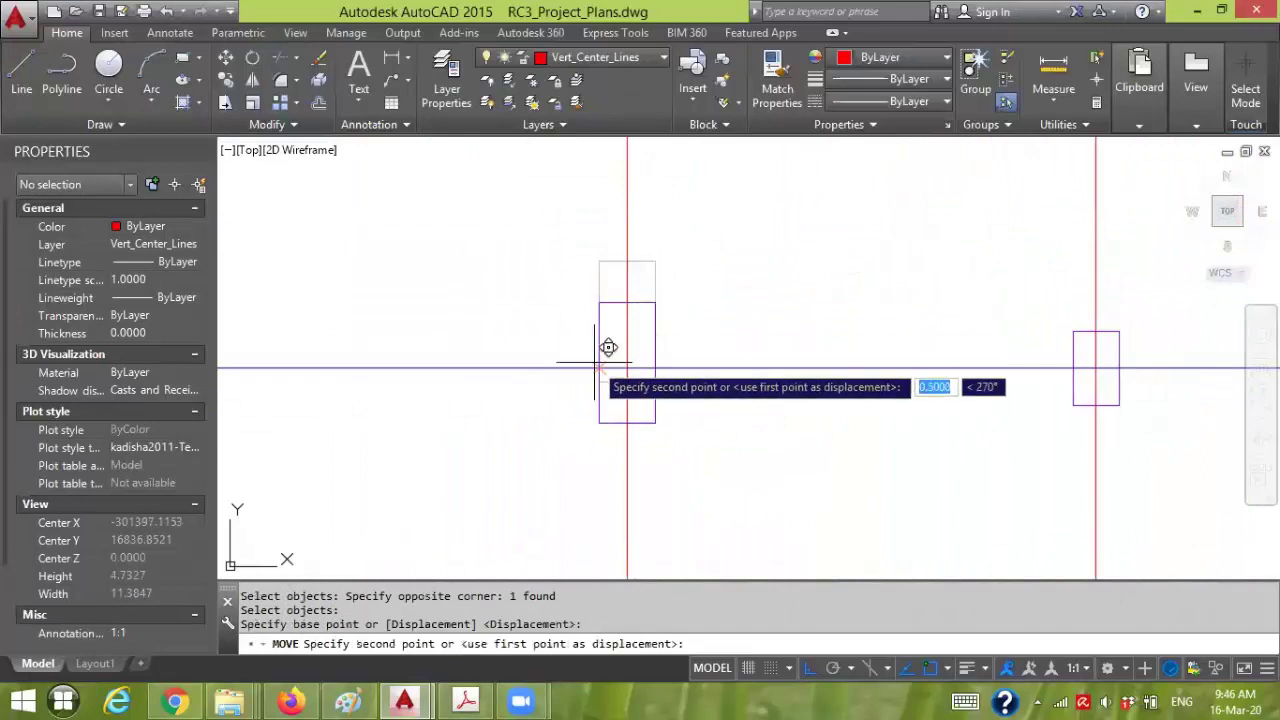
left_click(609, 353)
- Examine the column alignment along the bottom row and the closely spaced horizontal center lines of the two middle rows
scroll(517, 366, "down", 5)
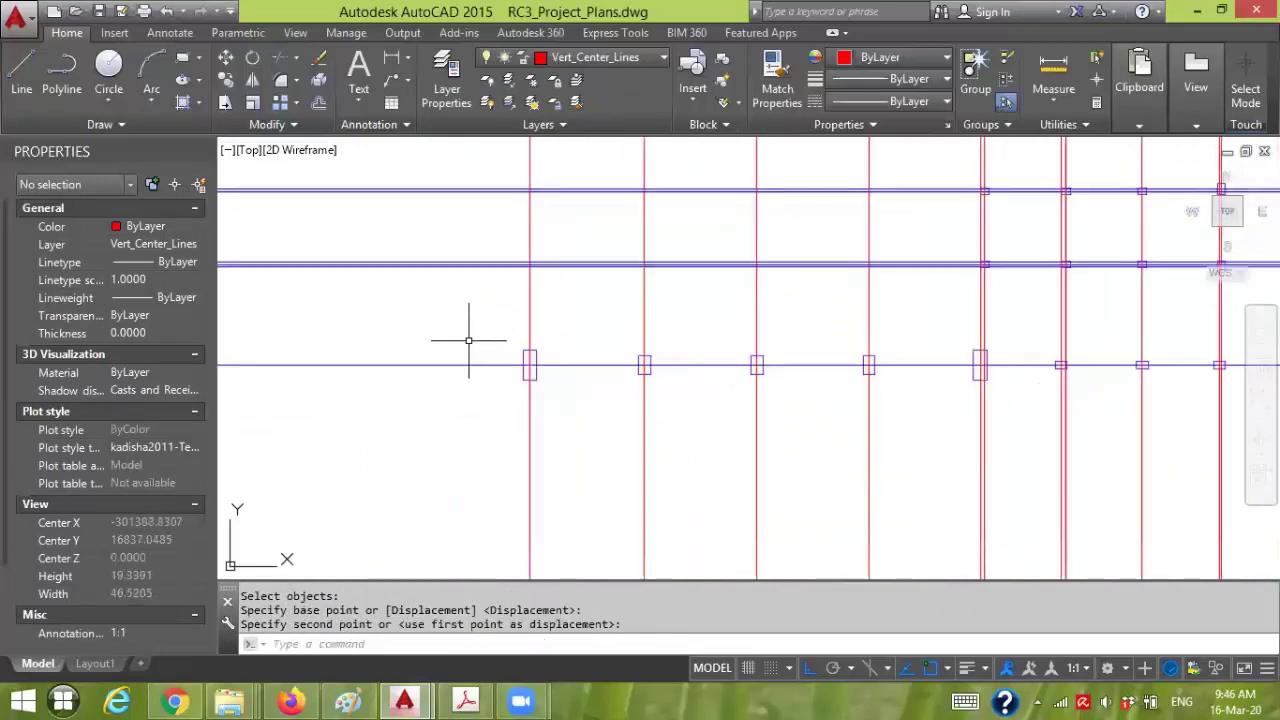
scroll(722, 340, "down", 2)
scroll(967, 340, "up", 2)
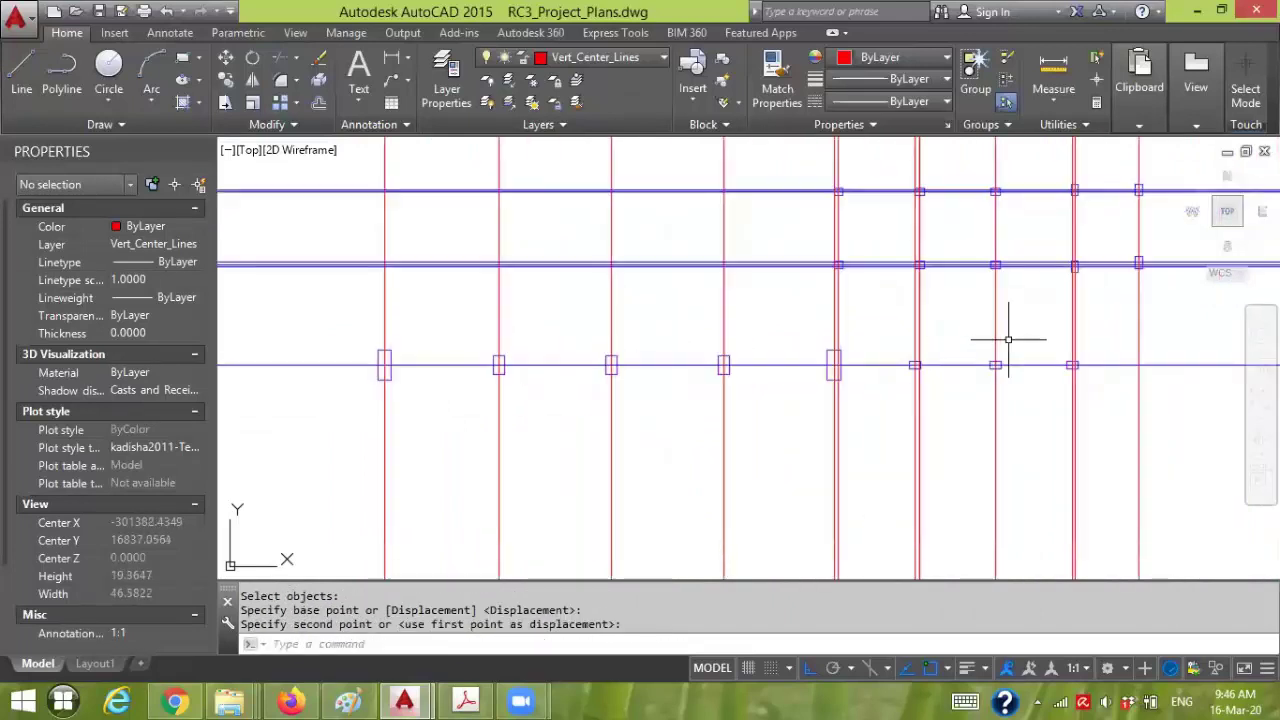
scroll(844, 313, "down", 2)
middle_click_drag(904, 302, 814, 406)
scroll(814, 406, "up", 2)
scroll(920, 357, "up", 2)
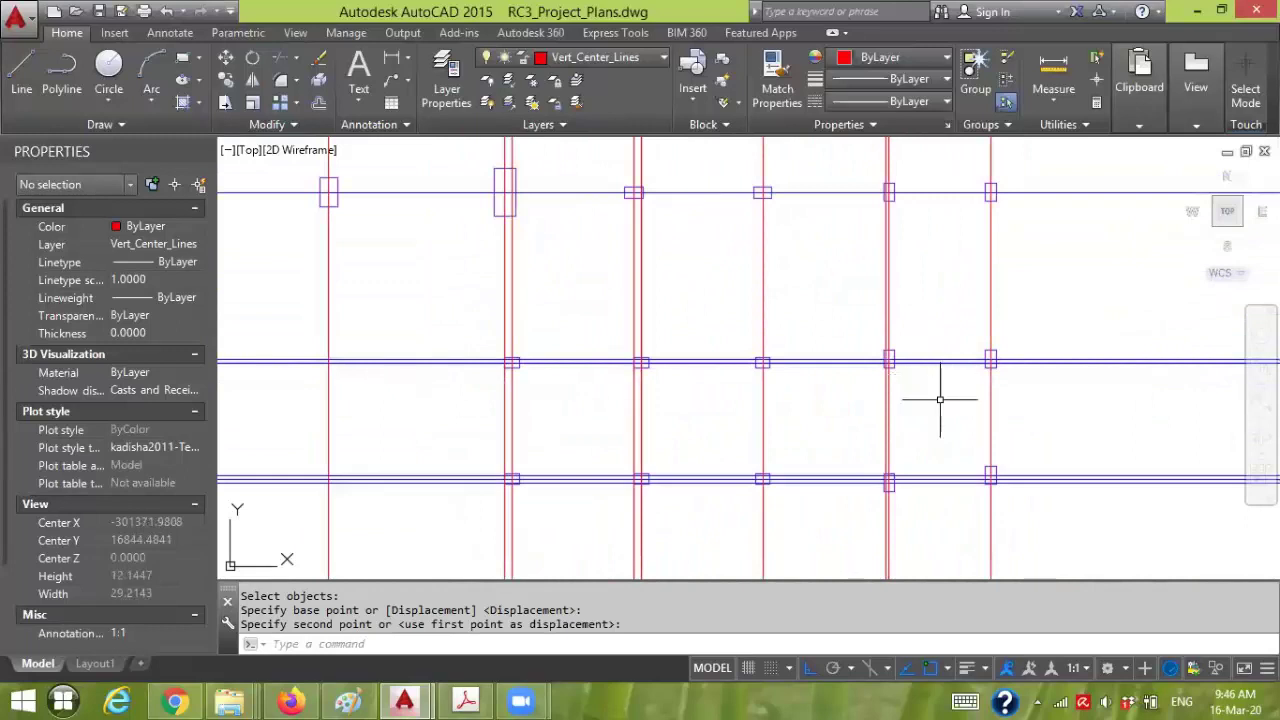
mouse_move(929, 372)
middle_mouse_down()
mouse_move(914, 334)
mouse_move(963, 309)
middle_mouse_up()
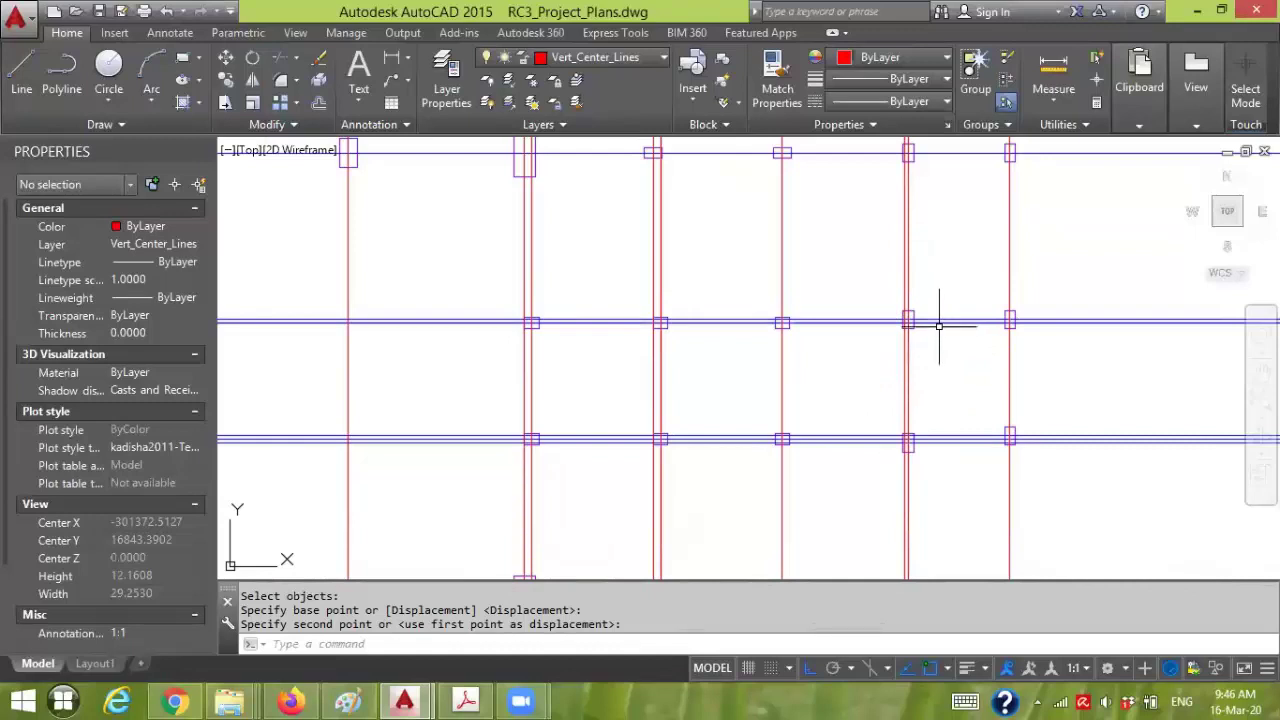
scroll(939, 326, "up", 2)
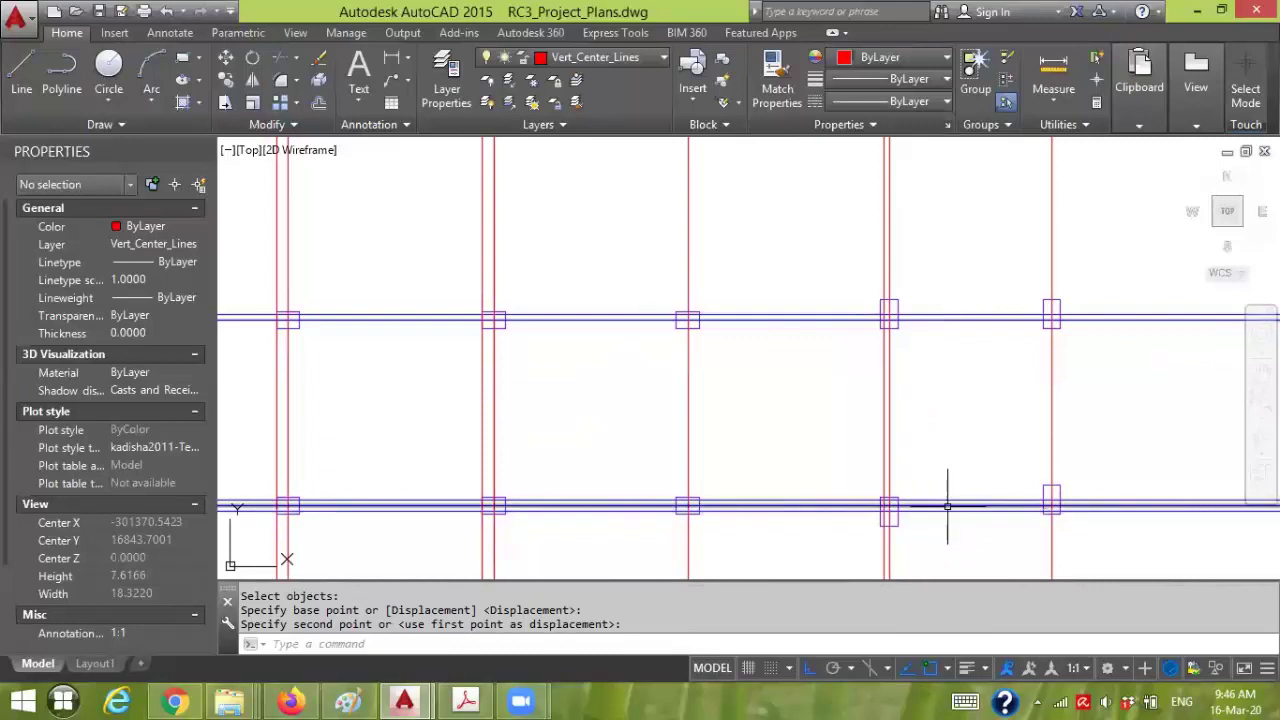
middle_click_drag(944, 520, 957, 477)
scroll(955, 474, "down", 2)
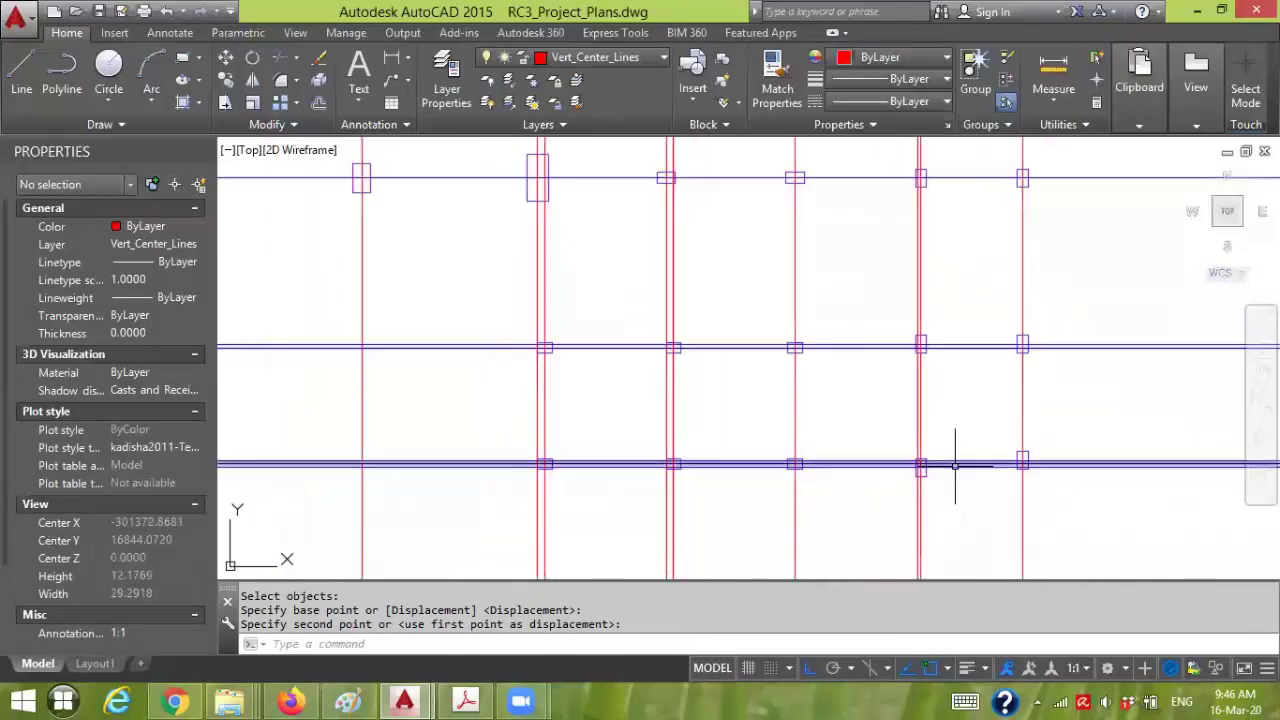
scroll(962, 400, "up", 2)
scroll(964, 398, "down", 6)
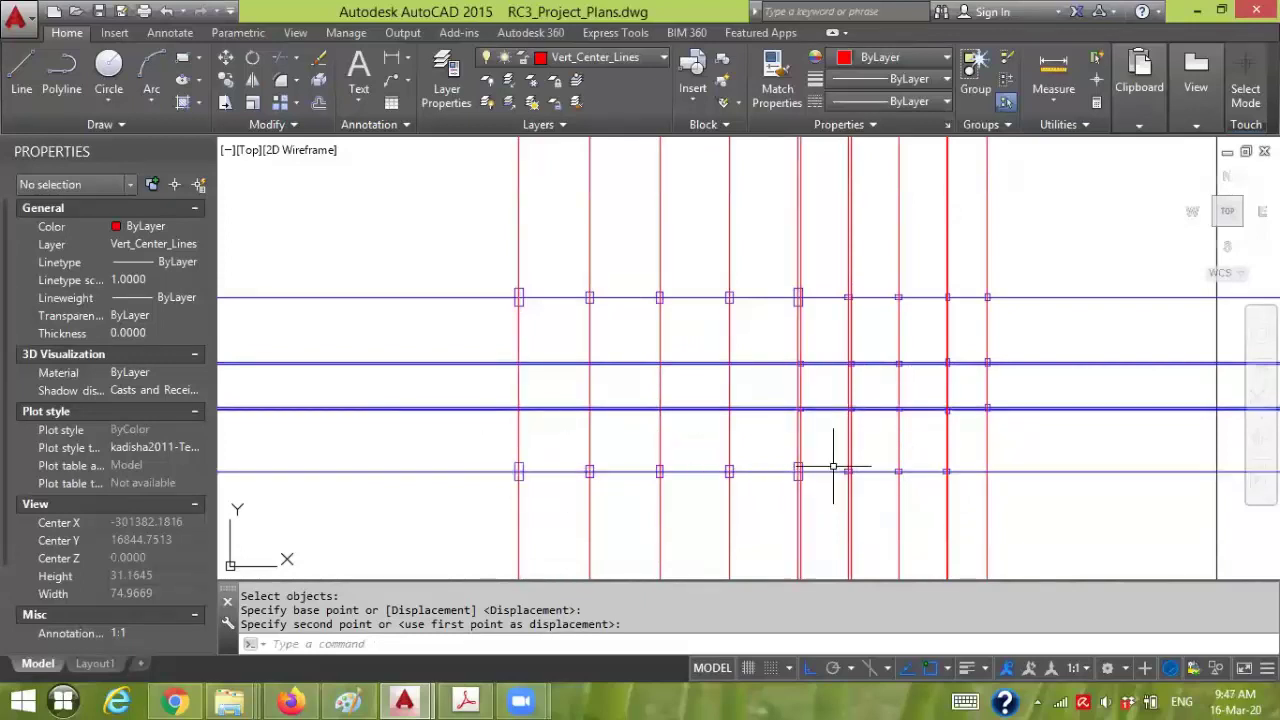
- Delete the outer two of the three horizontal center lines through the lower middle row, keeping the middle one
scroll(1012, 418, "up", 6)
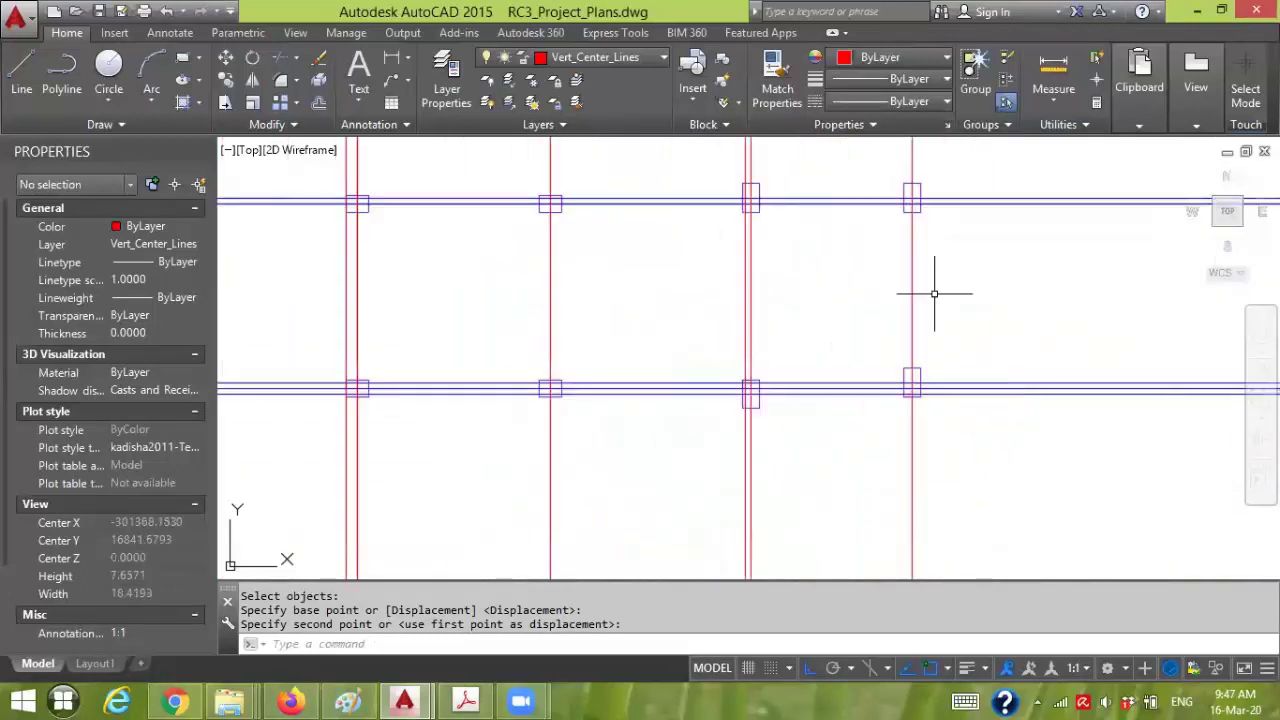
scroll(943, 424, "up", 2)
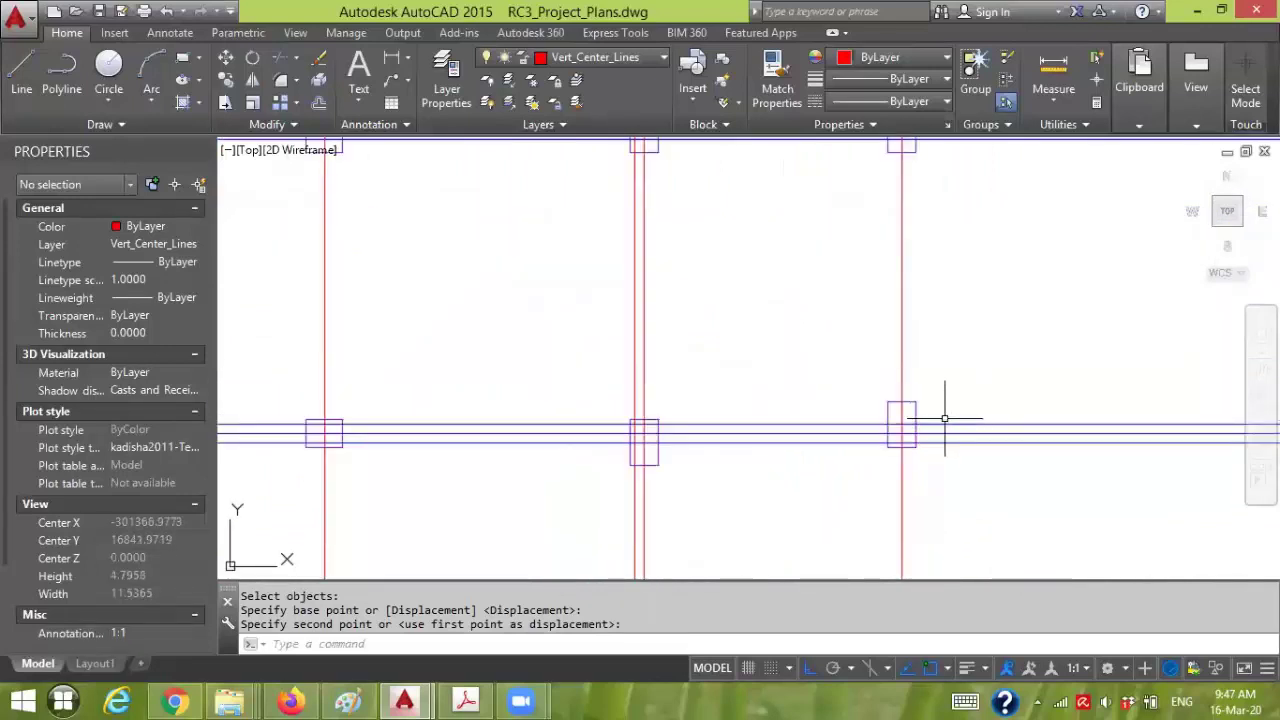
left_click(943, 424)
left_click(943, 424)
key("Delete")
left_click(942, 443)
key("Delete")
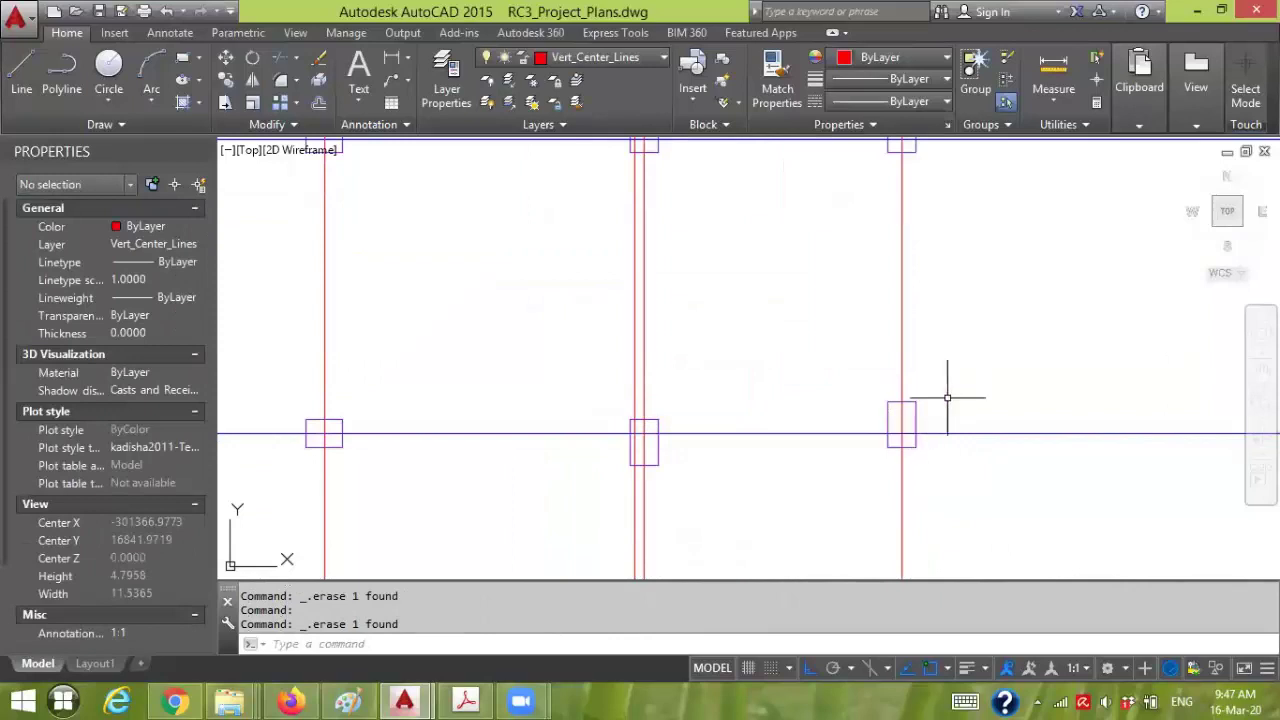
- Move the rightmost column of the lower middle row down 0.1 so its side midpoint lies on the horizontal center line
middle_click_drag(947, 398, 1020, 364)
scroll(945, 400, "down", 2)
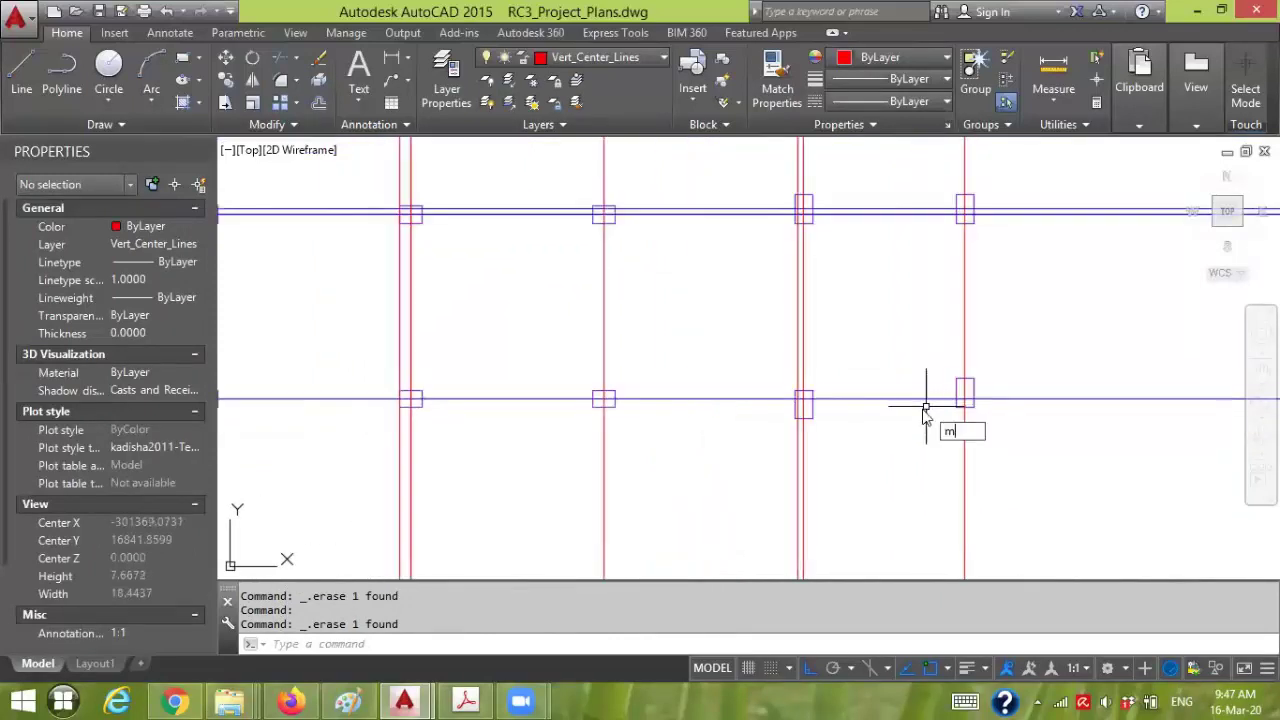
key("Return")
left_click(928, 423)
left_click(994, 357)
key("Return")
scroll(976, 385, "up", 3)
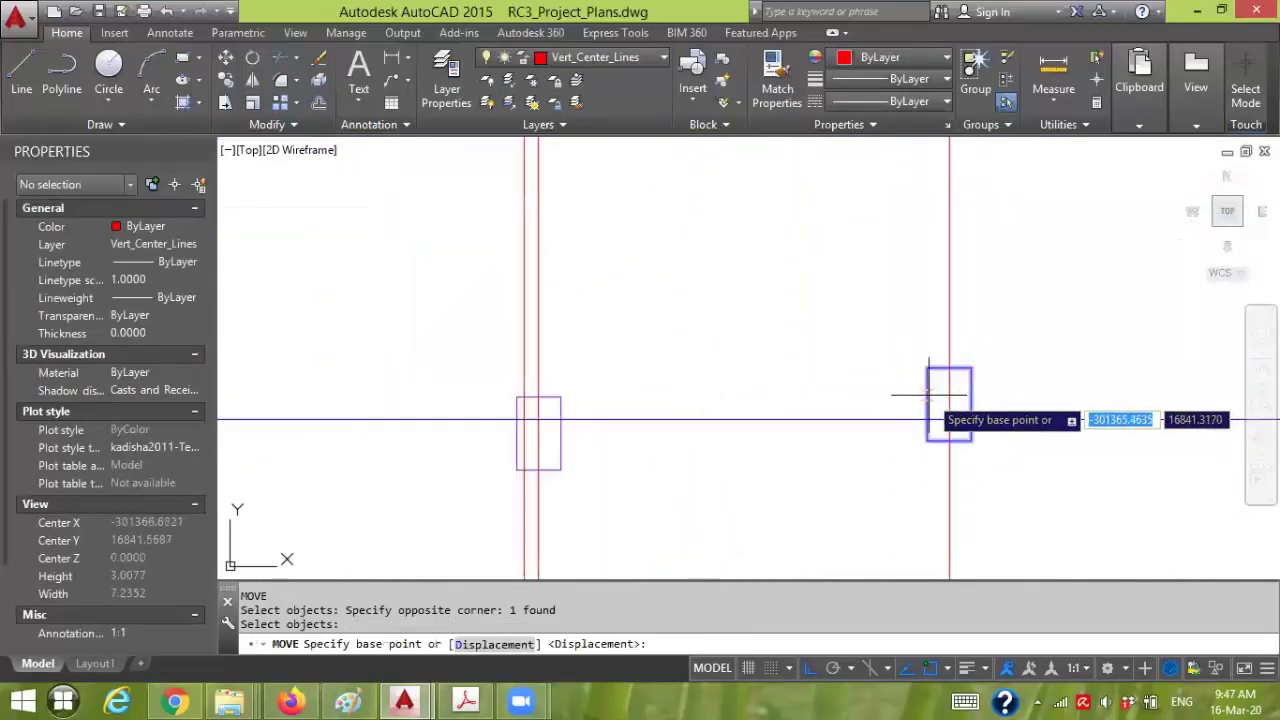
left_click(935, 391)
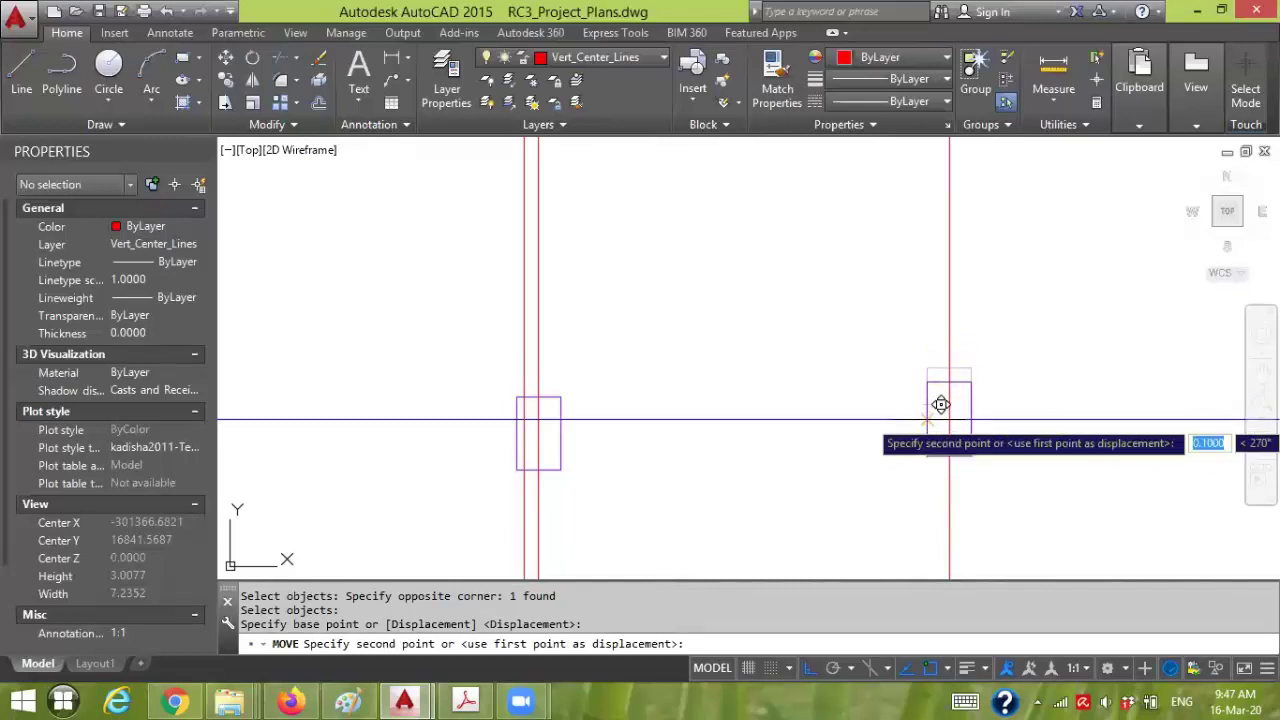
left_click(940, 404)
- Move the second column from the right in the lower middle row up so it is centered on the horizontal center line
middle_click_drag(748, 449, 842, 401)
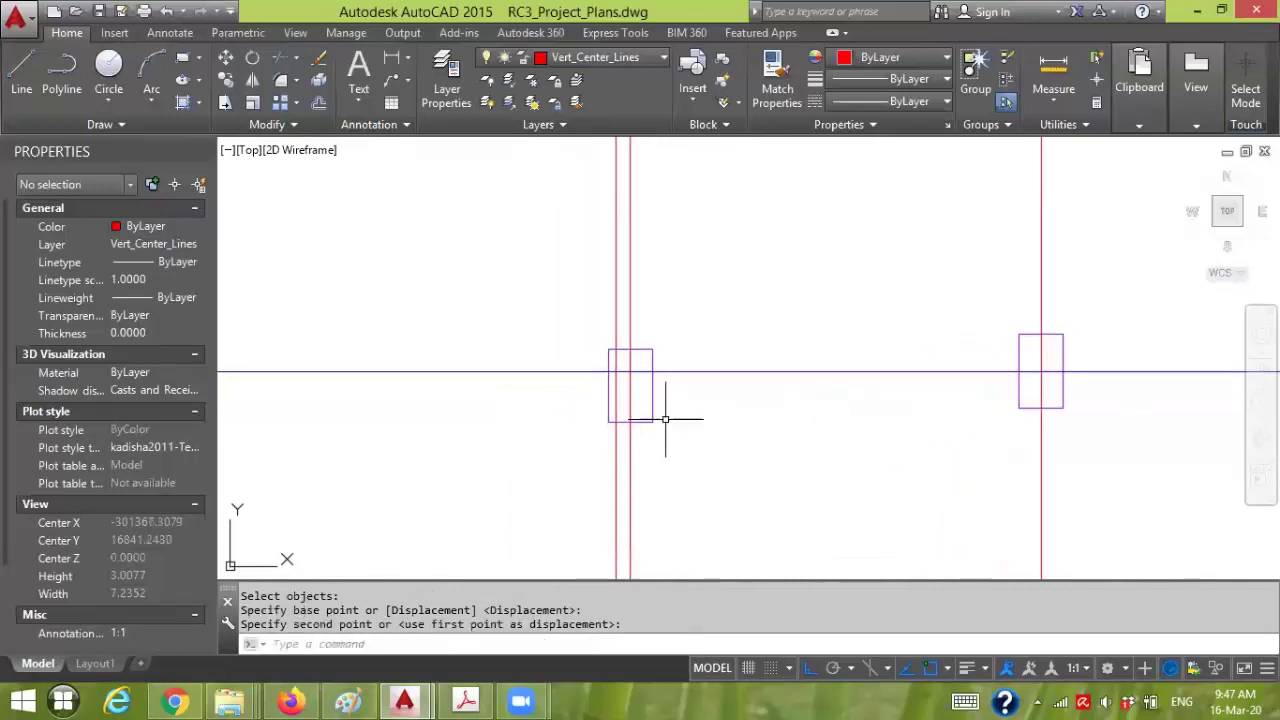
left_click(583, 438)
left_click(700, 300)
key("Return")
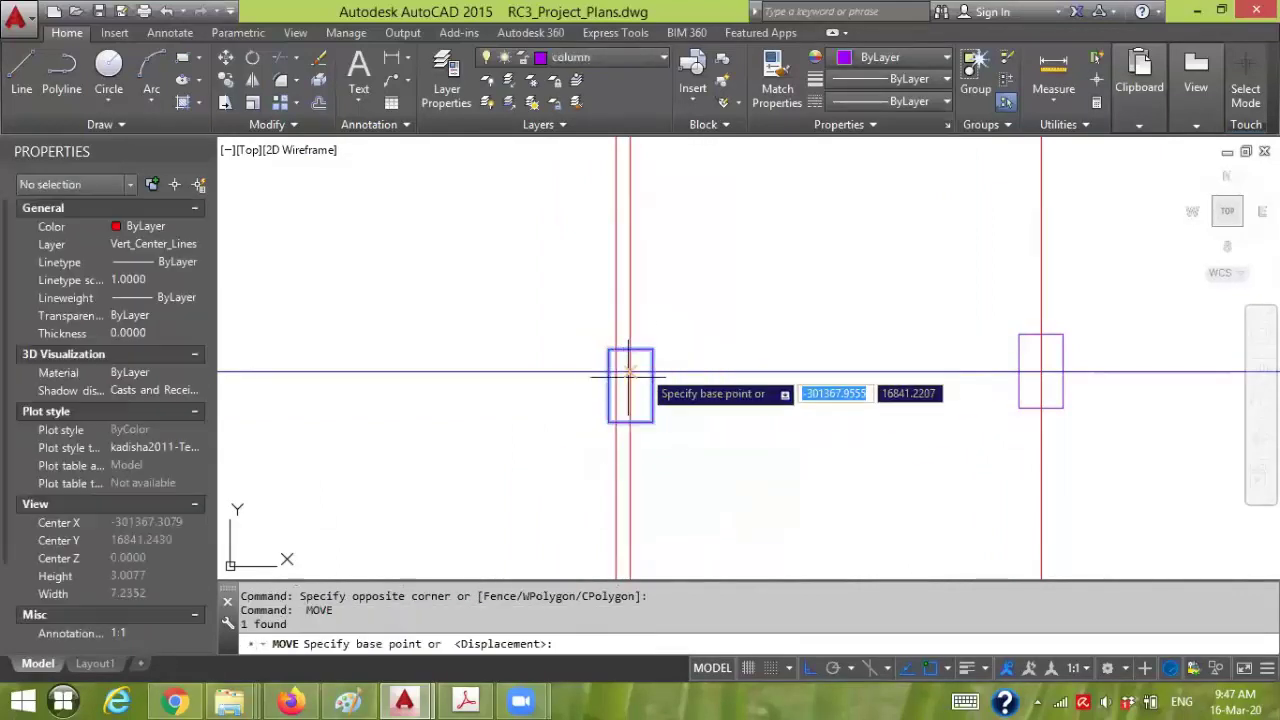
left_click(612, 385)
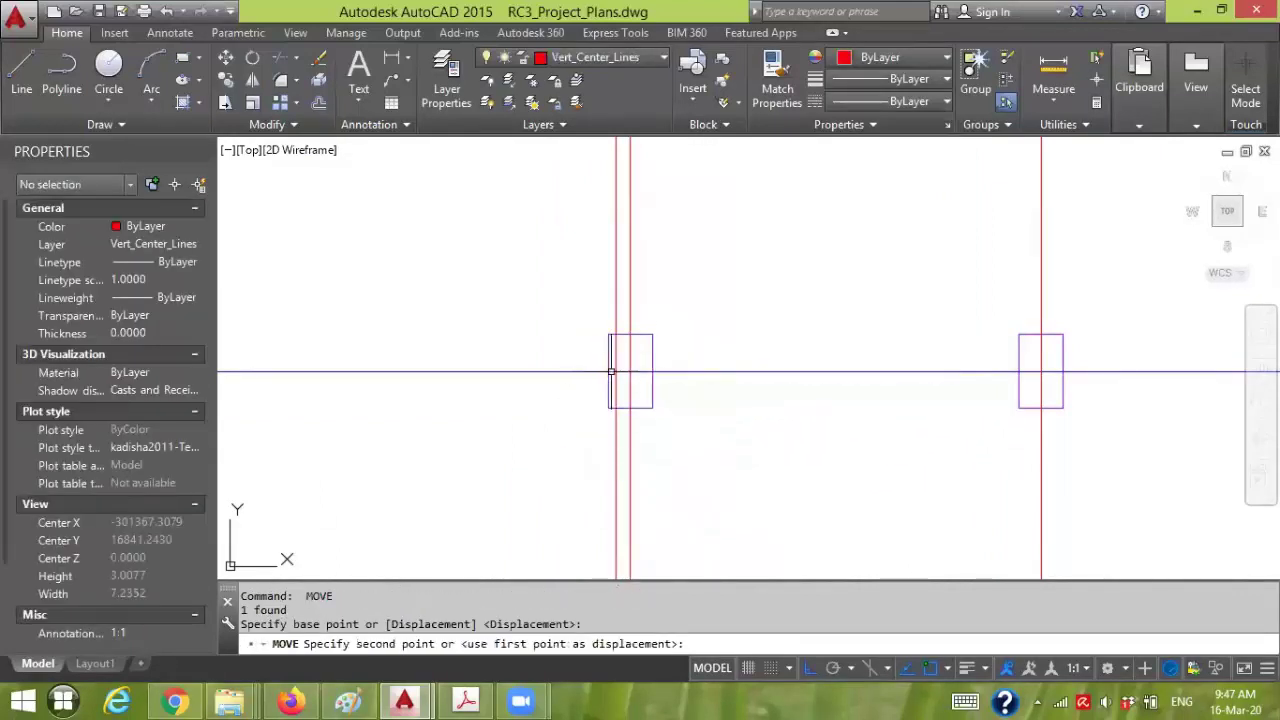
left_click(620, 382)
scroll(537, 399, "down", 3)
scroll(537, 399, "down", 3)
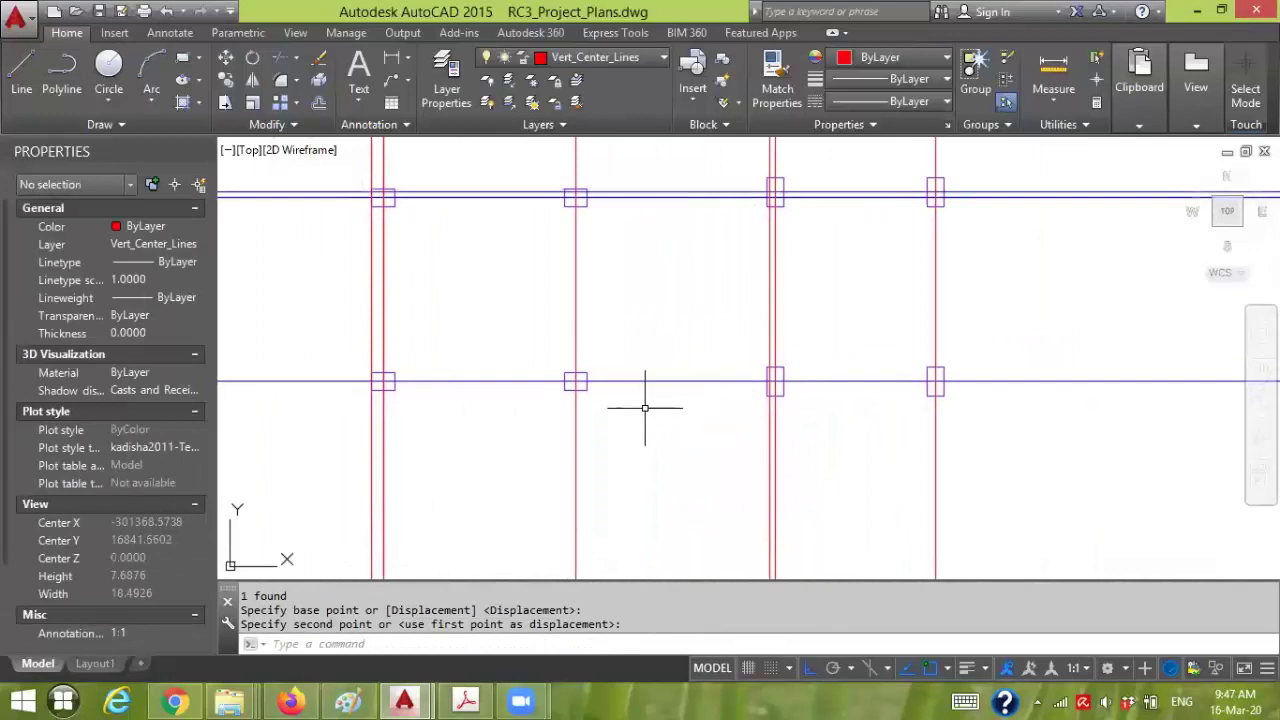
middle_click_drag(549, 405, 762, 382)
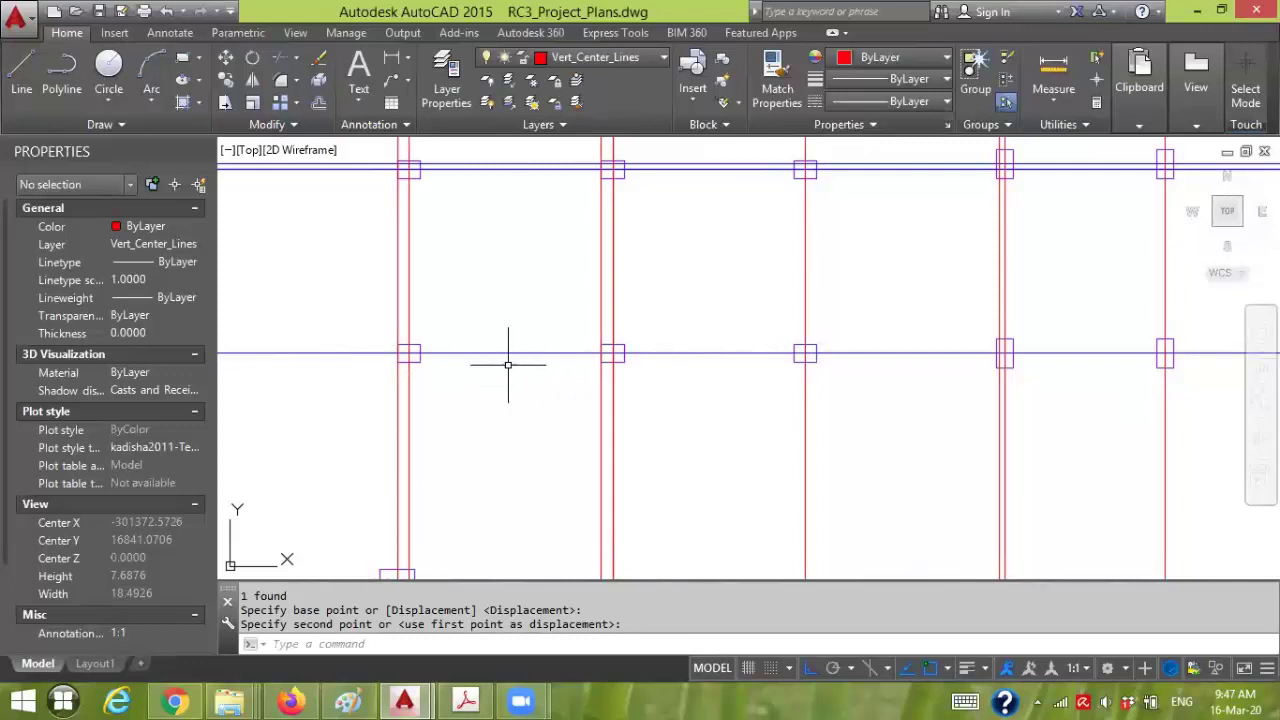
scroll(705, 355, "down", 4)
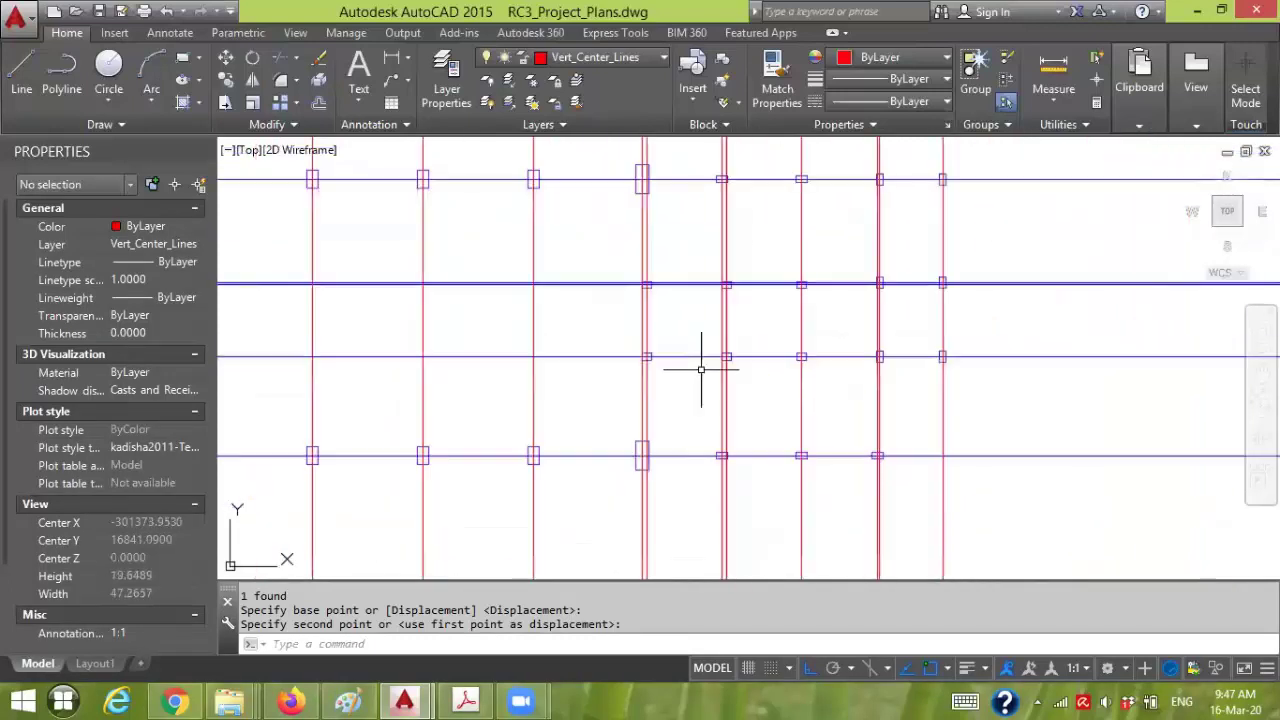
scroll(701, 370, "up", 4)
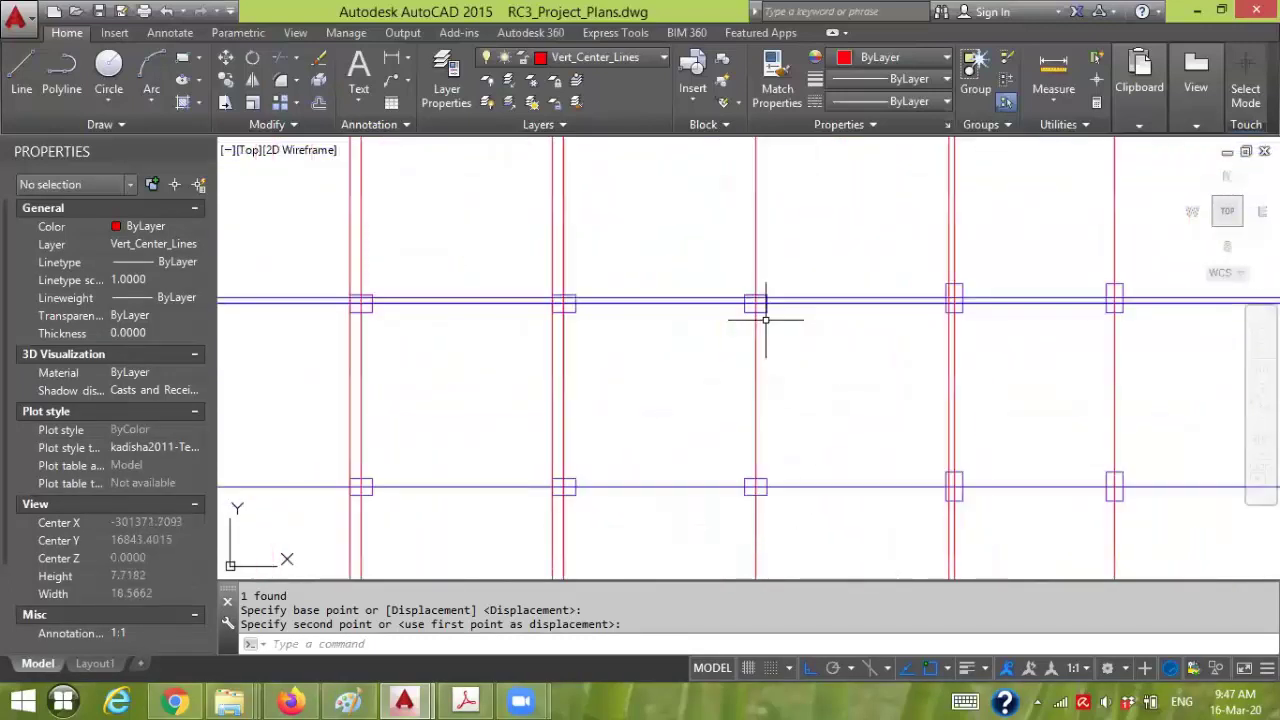
left_click(831, 300)
left_click(834, 303)
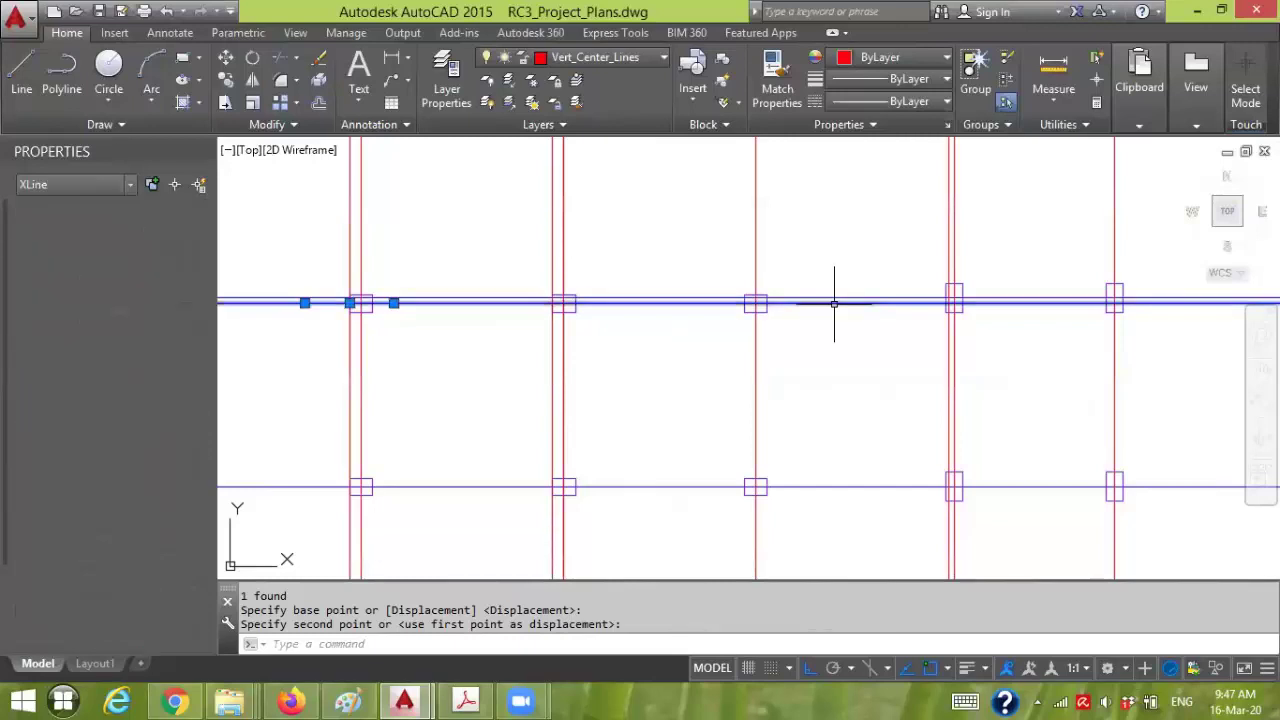
key("Delete")
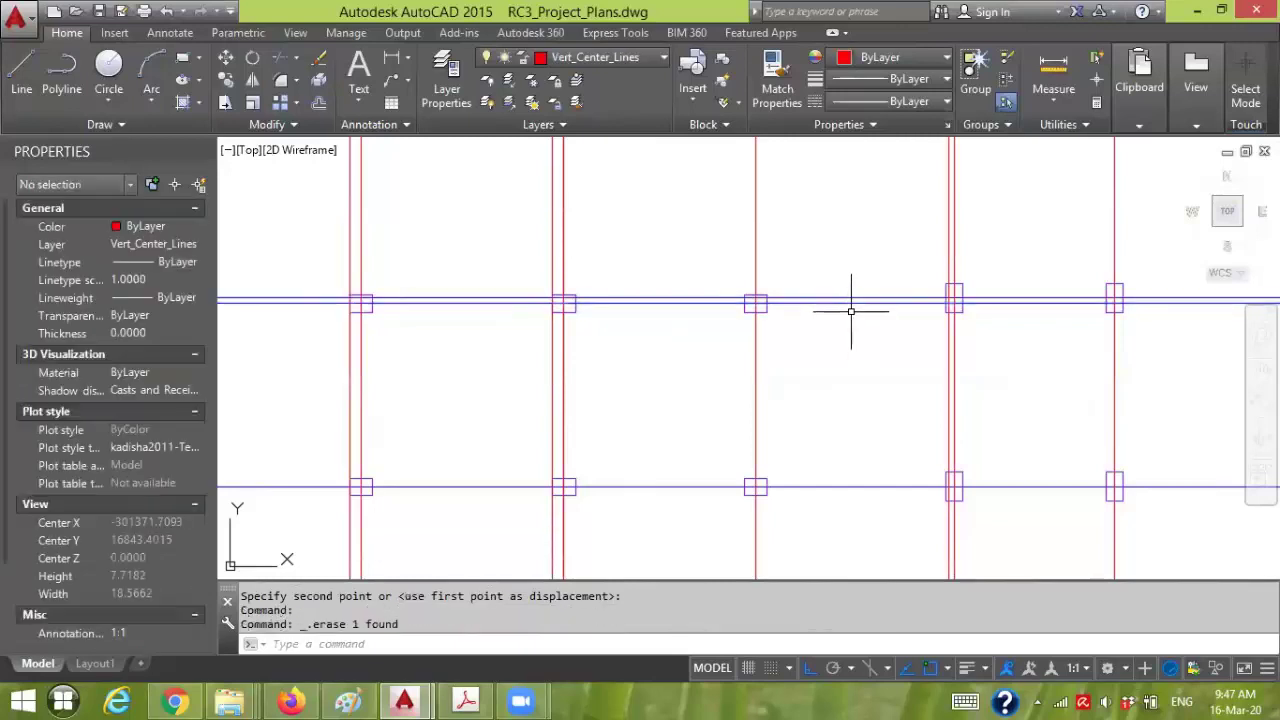
key("ctrl+z")
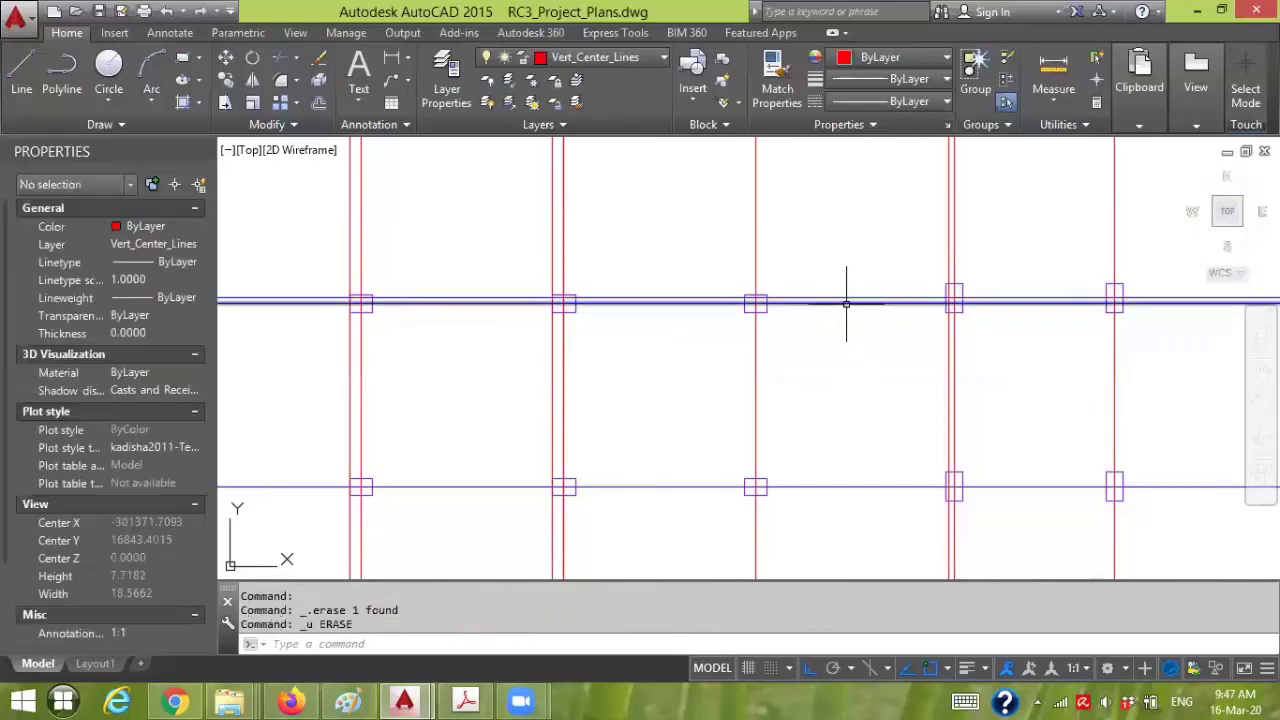
- Delete the lower two of the three horizontal center lines through the upper middle row, keeping the one through the tall columns' centers
left_click(844, 301)
key("Delete")
left_click(846, 300)
key("Delete")
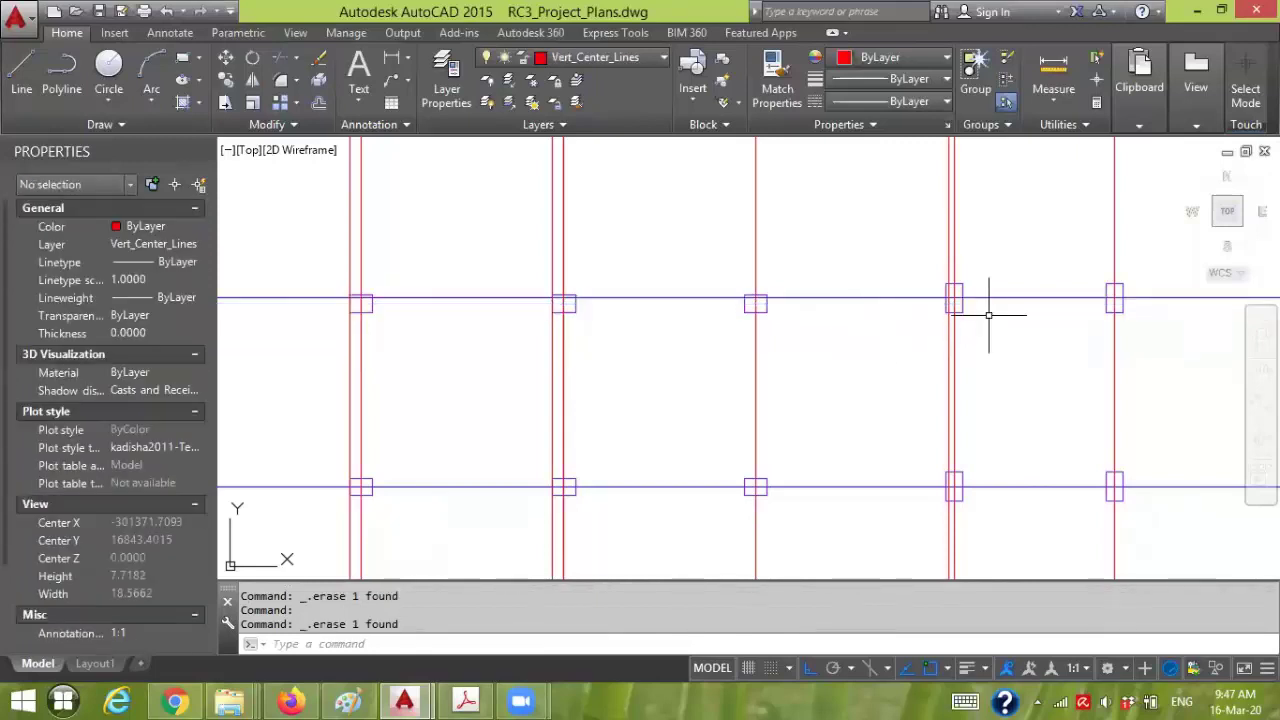
scroll(1043, 320, "up", 3)
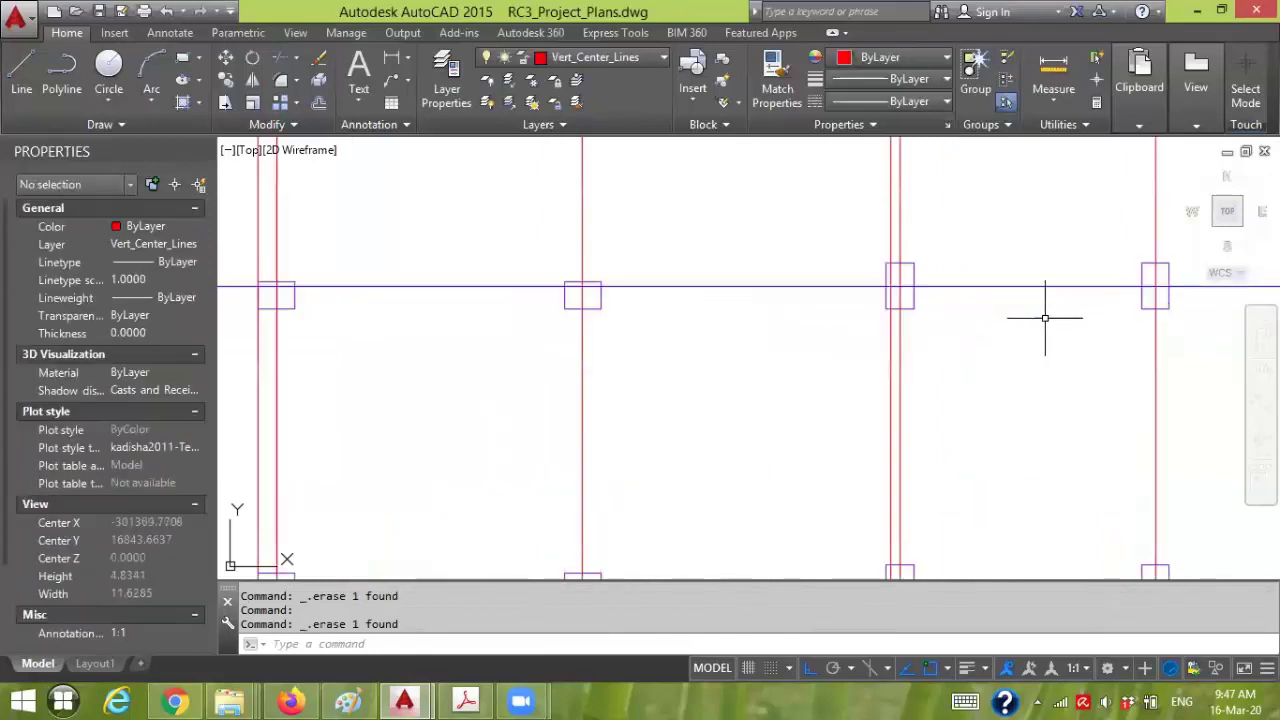
left_click(697, 312)
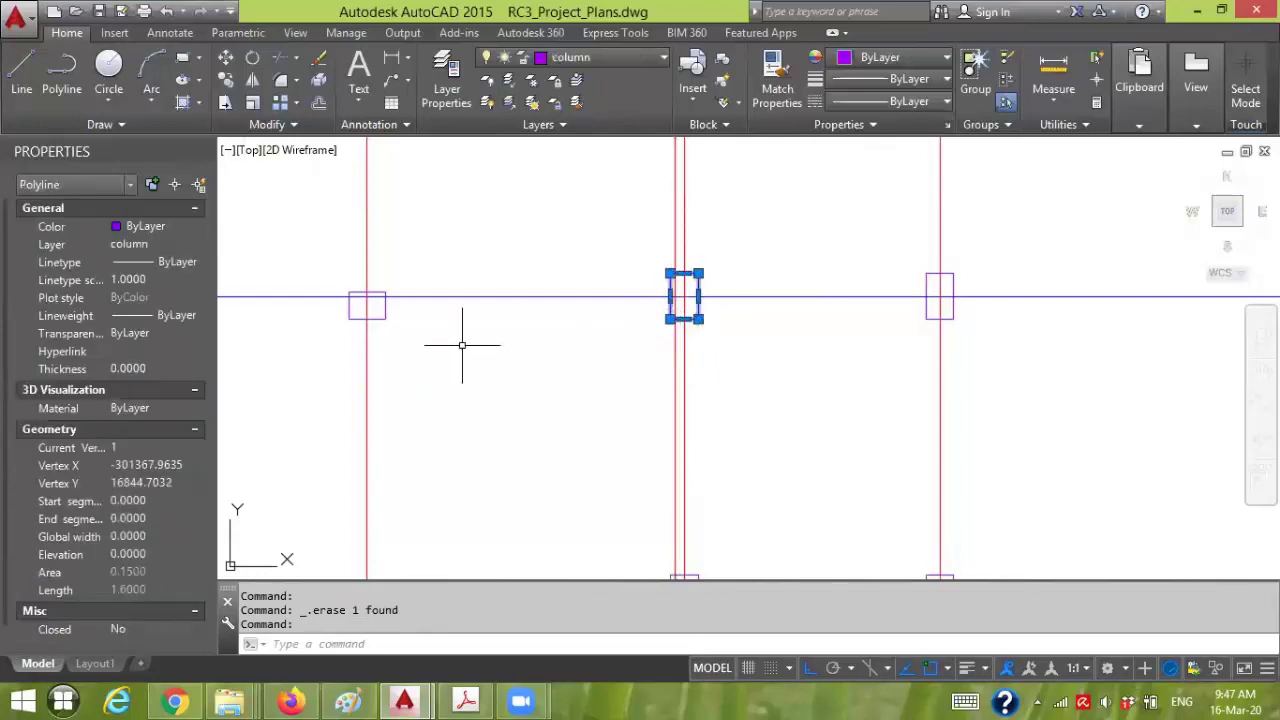
key("Escape")
- Move the third column from the right in the upper middle row up so it is centered on the horizontal center line
scroll(517, 374, "down", 4)
middle_click_drag(517, 374, 843, 417)
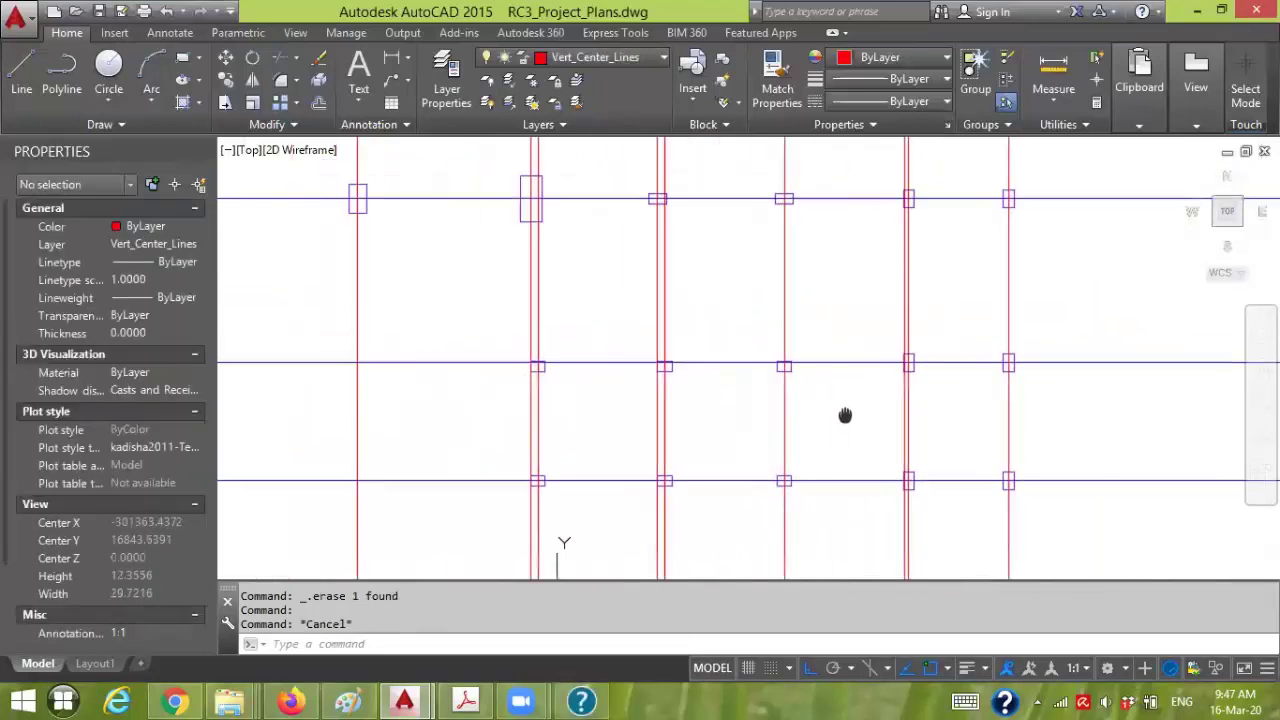
scroll(772, 387, "up", 2)
type("m")
key("Return")
left_click(758, 381)
left_click(832, 327)
key("Return")
scroll(832, 327, "up", 5)
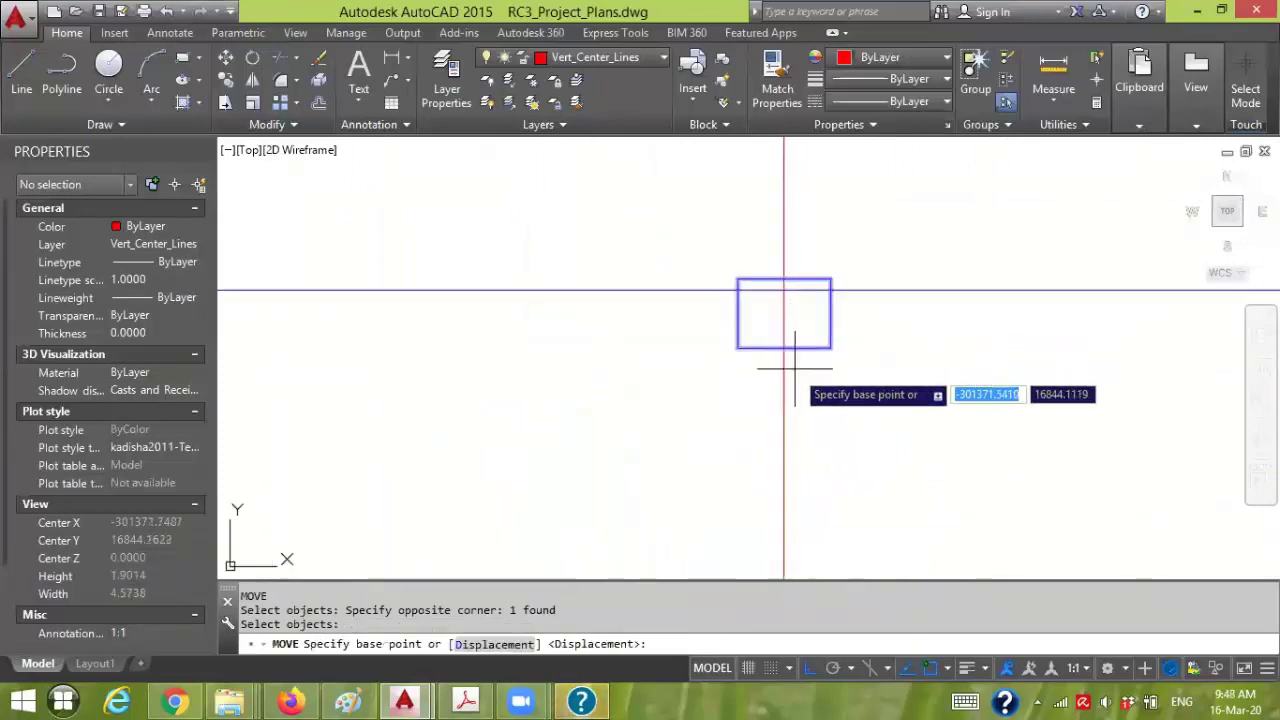
left_click(829, 313)
left_click(823, 317)
scroll(700, 363, "down", 4)
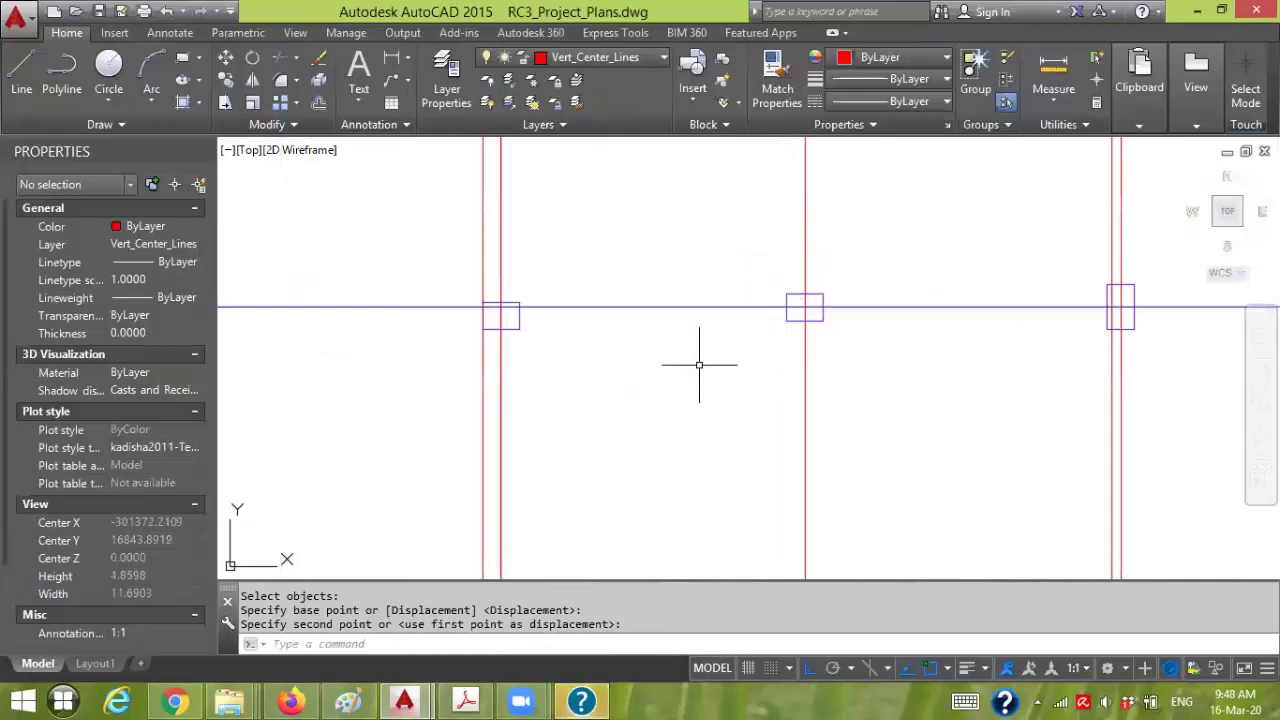
- Move the second column from the left in the upper middle row up until its side midpoint lies on the horizontal center line
type("m")
key("Return")
left_click(640, 360)
left_click(734, 277)
key("Return")
left_click(696, 318)
left_click(694, 304)
scroll(614, 346, "down", 3)
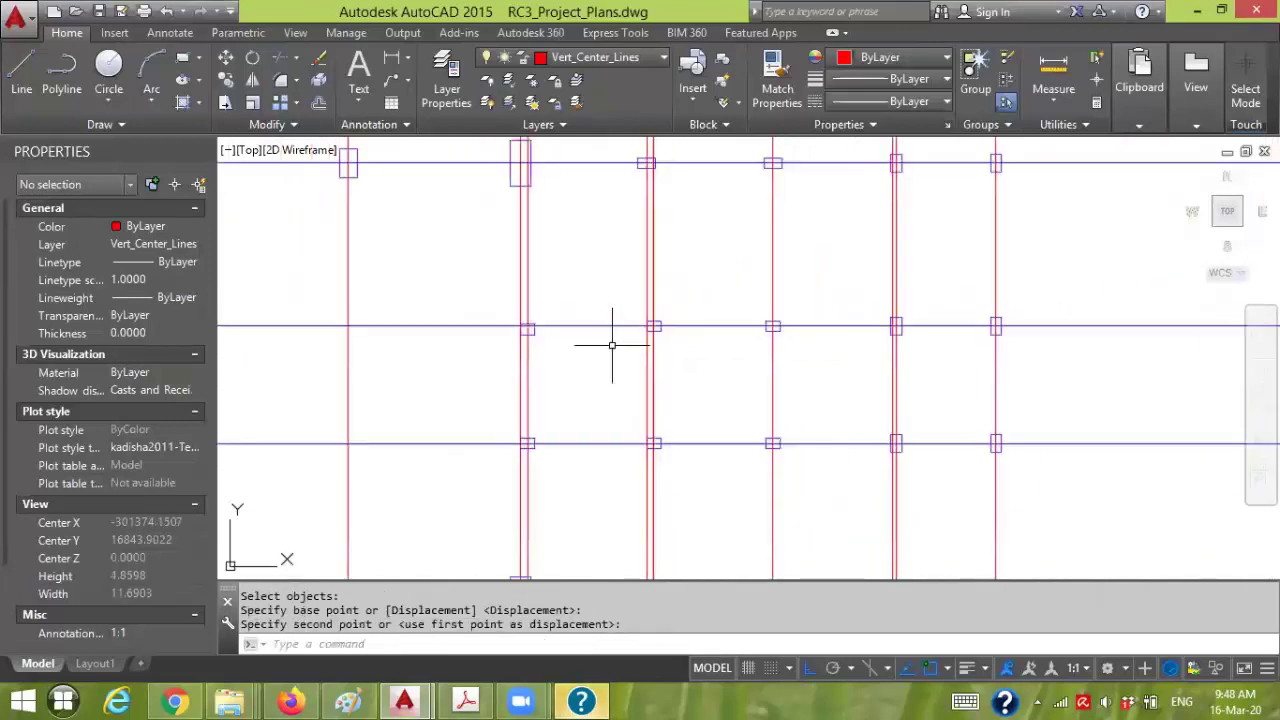
- Move the leftmost column of the upper middle row up onto the row's horizontal center line
middle_click_drag(614, 346, 698, 370)
type("m")
key("Return")
left_click(644, 362)
left_click(686, 320)
key("Return")
scroll(686, 350, "up", 8)
left_click(622, 264)
left_click(622, 251)
scroll(663, 331, "down", 6)
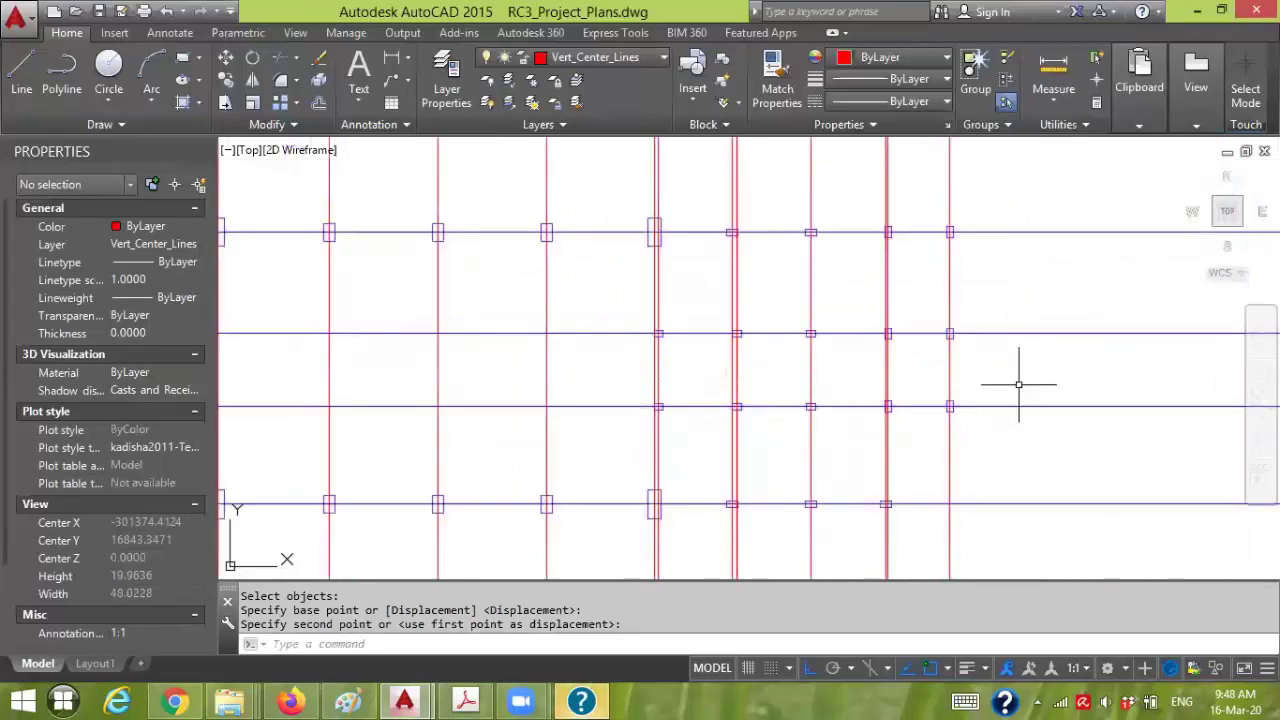
- Delete the right one of the paired vertical center lines at the middle rows' leftmost columns, keeping the line through the tall columns
scroll(1018, 384, "down", 2)
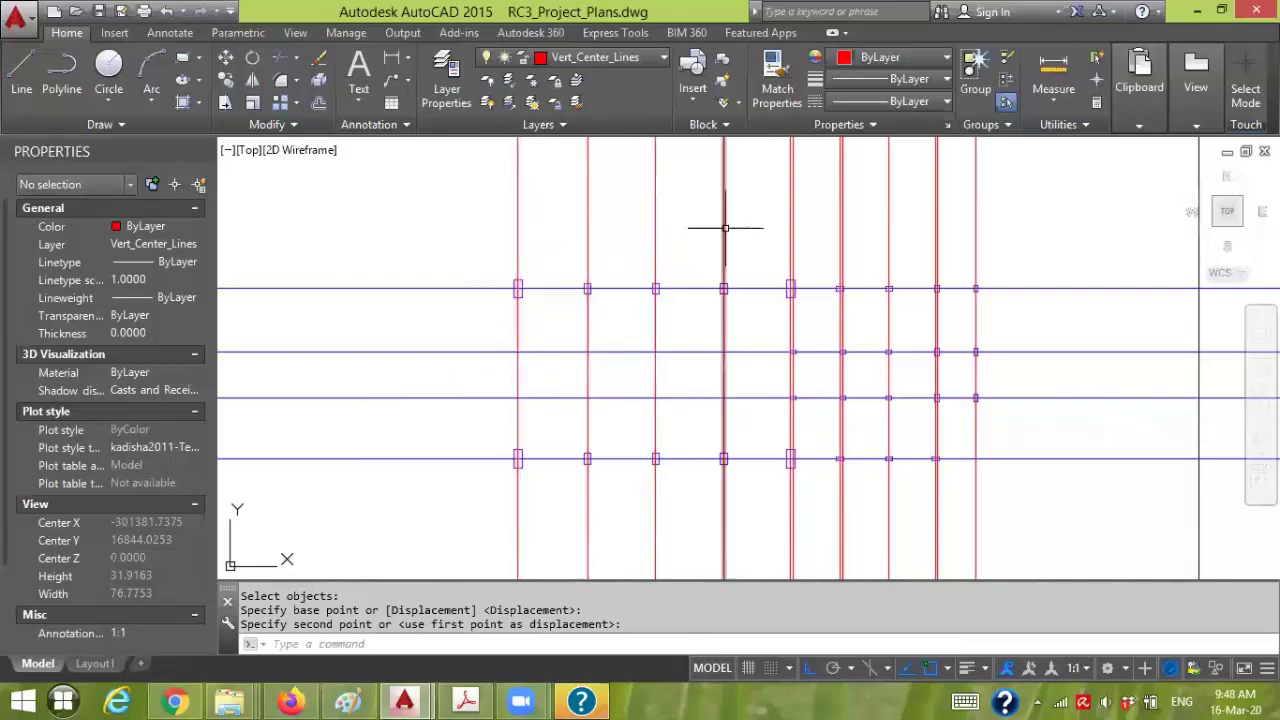
scroll(789, 286, "up", 3)
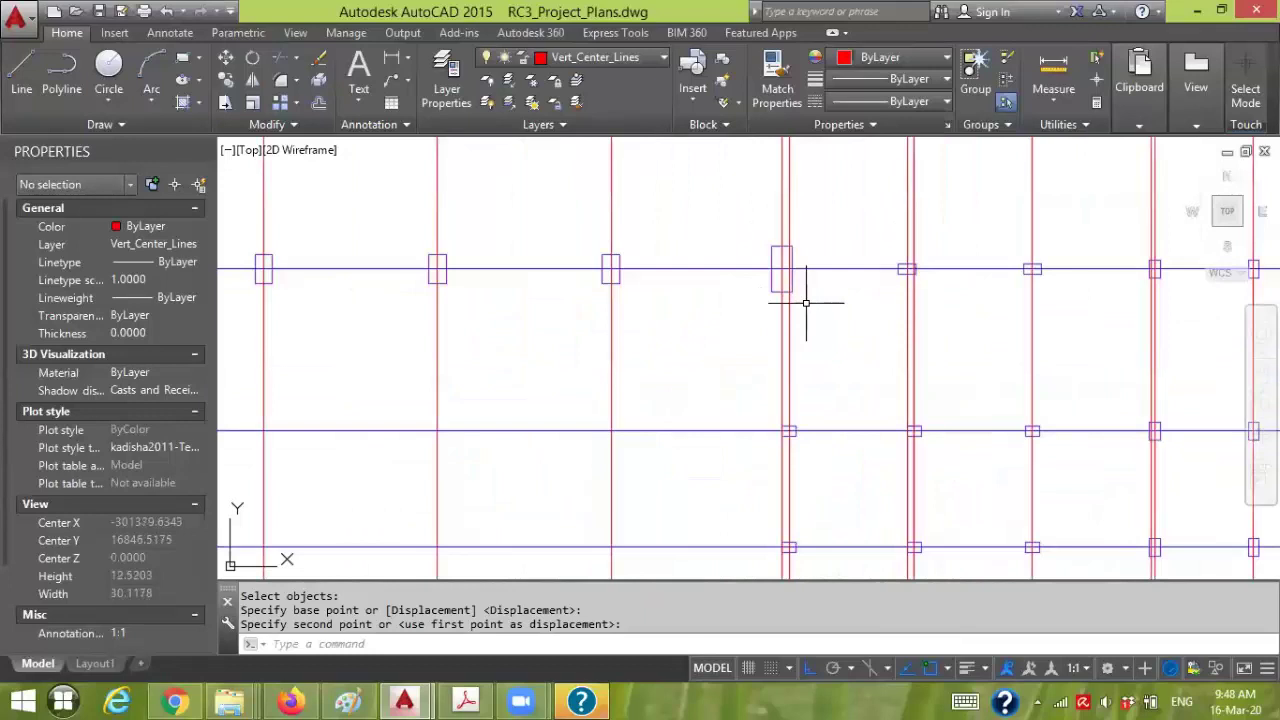
left_click(789, 313)
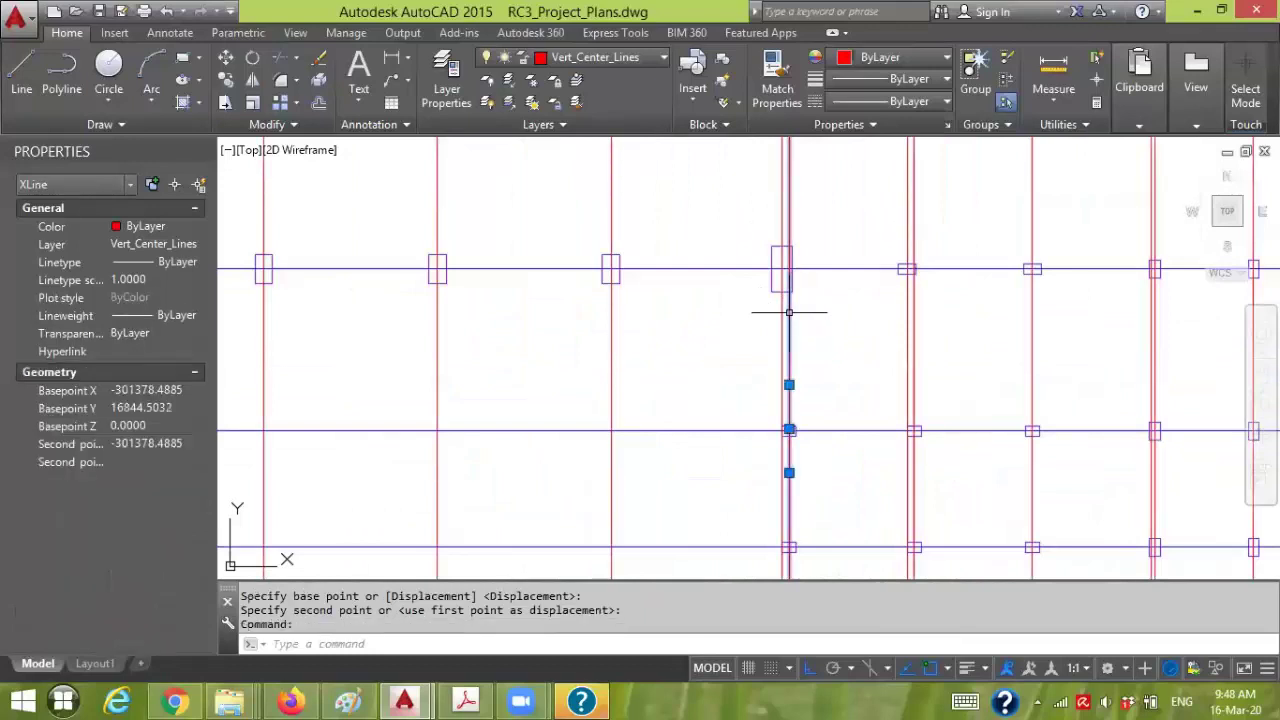
key("Delete")
- Move the leftmost columns of both middle rows left together so they are centered on the tall columns' vertical center line
middle_click_drag(822, 406, 826, 251)
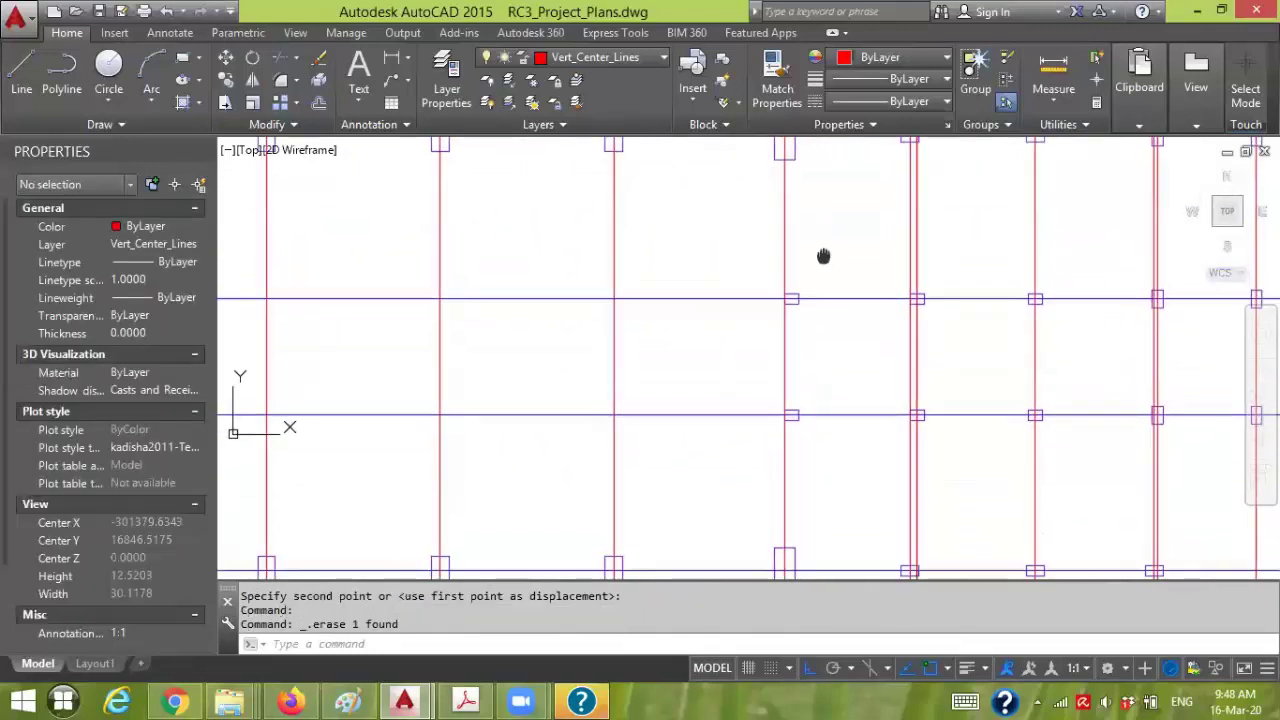
left_click(754, 455)
left_click(836, 261)
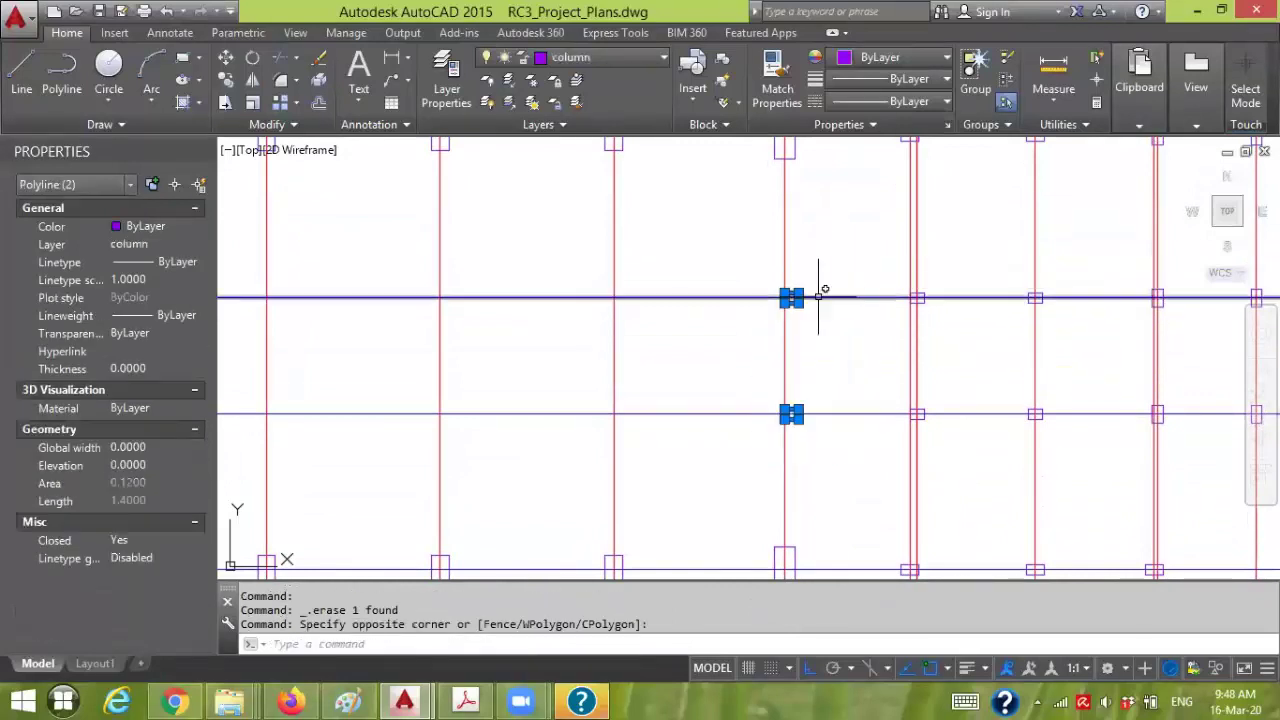
type("m")
key("Return")
scroll(814, 286, "up", 3)
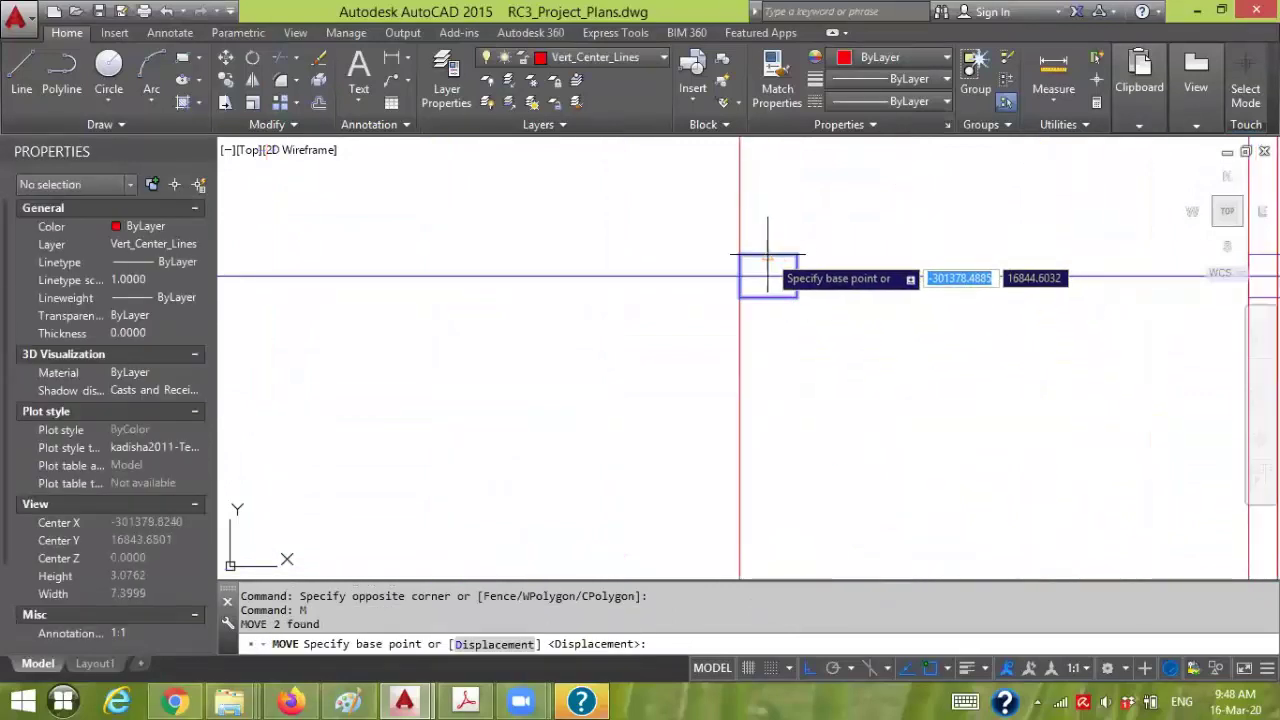
left_click(777, 252)
left_click(751, 242)
scroll(789, 325, "down", 2)
scroll(789, 325, "down", 3)
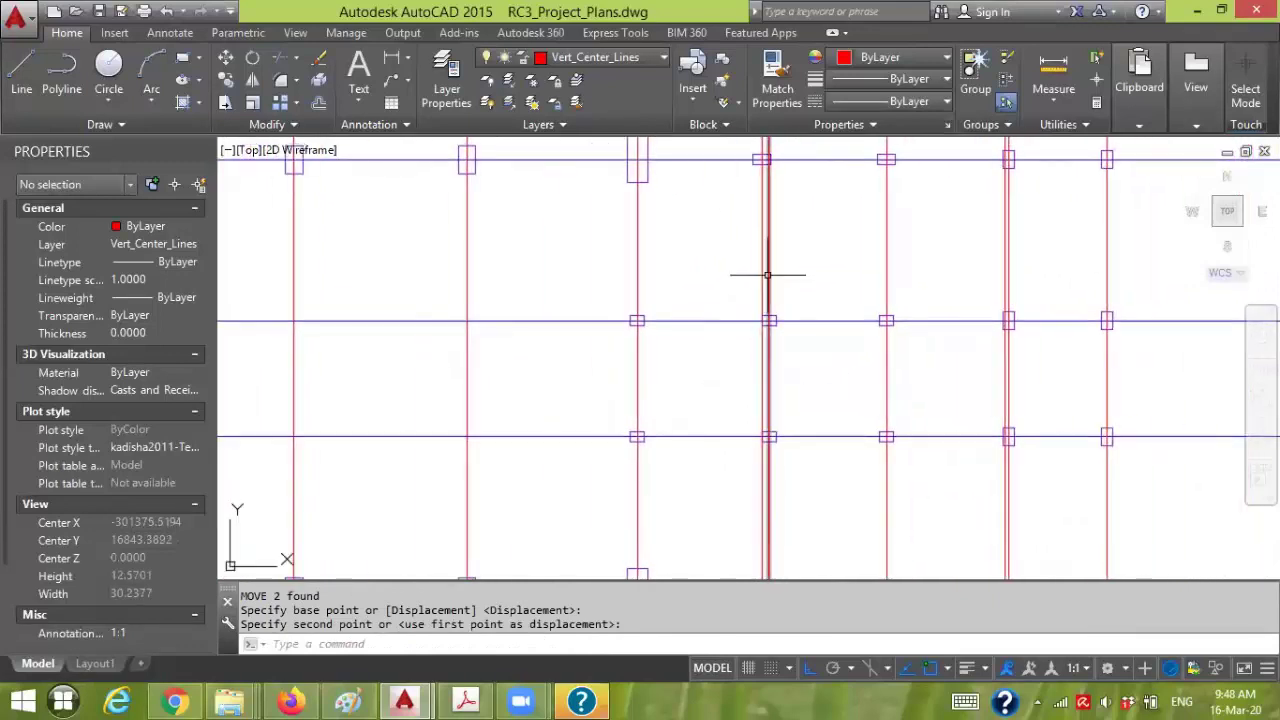
- Delete the left one of the paired vertical center lines at the middle rows' second columns, keeping the line through those columns' centers
left_click(758, 275)
left_click(760, 277)
key("Delete")
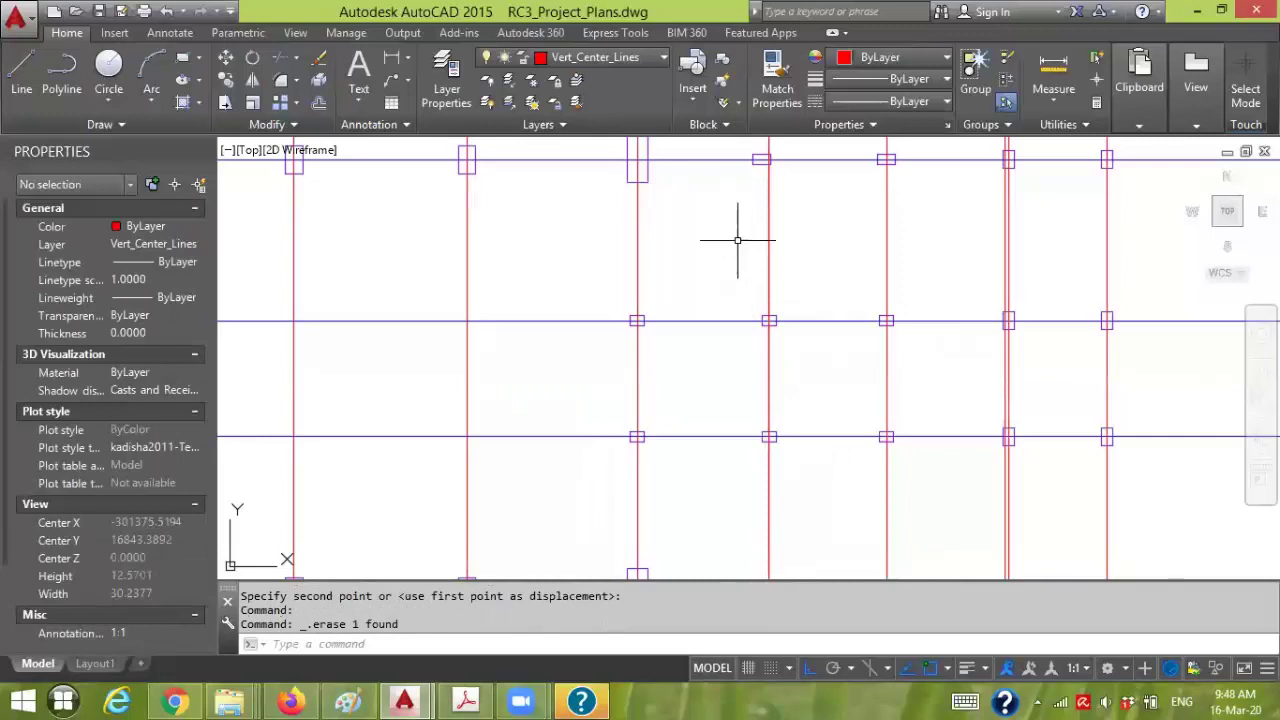
- Move the top row's column just right of the tall column 0.2 to the right, centering it on the vertical center line
middle_click_drag(737, 240, 741, 282)
left_click(746, 249)
left_click(797, 192)
type("m")
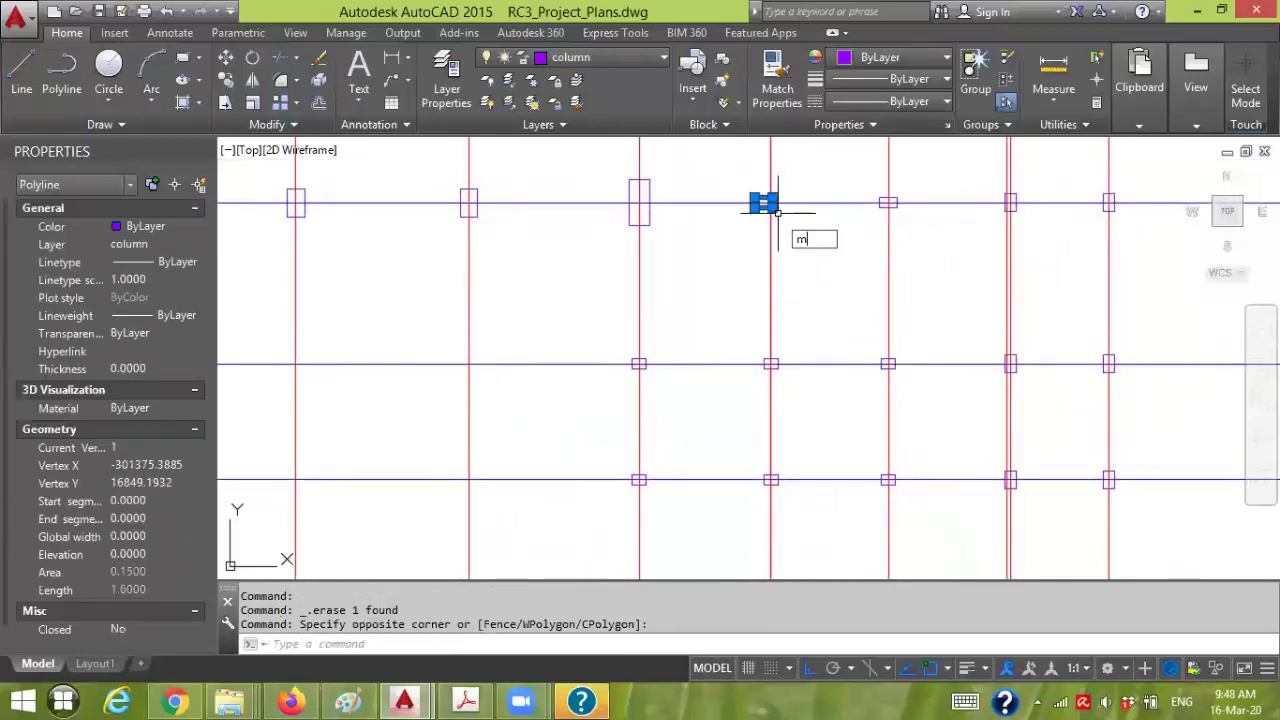
key("Return")
scroll(772, 206, "up", 4)
left_click(766, 208)
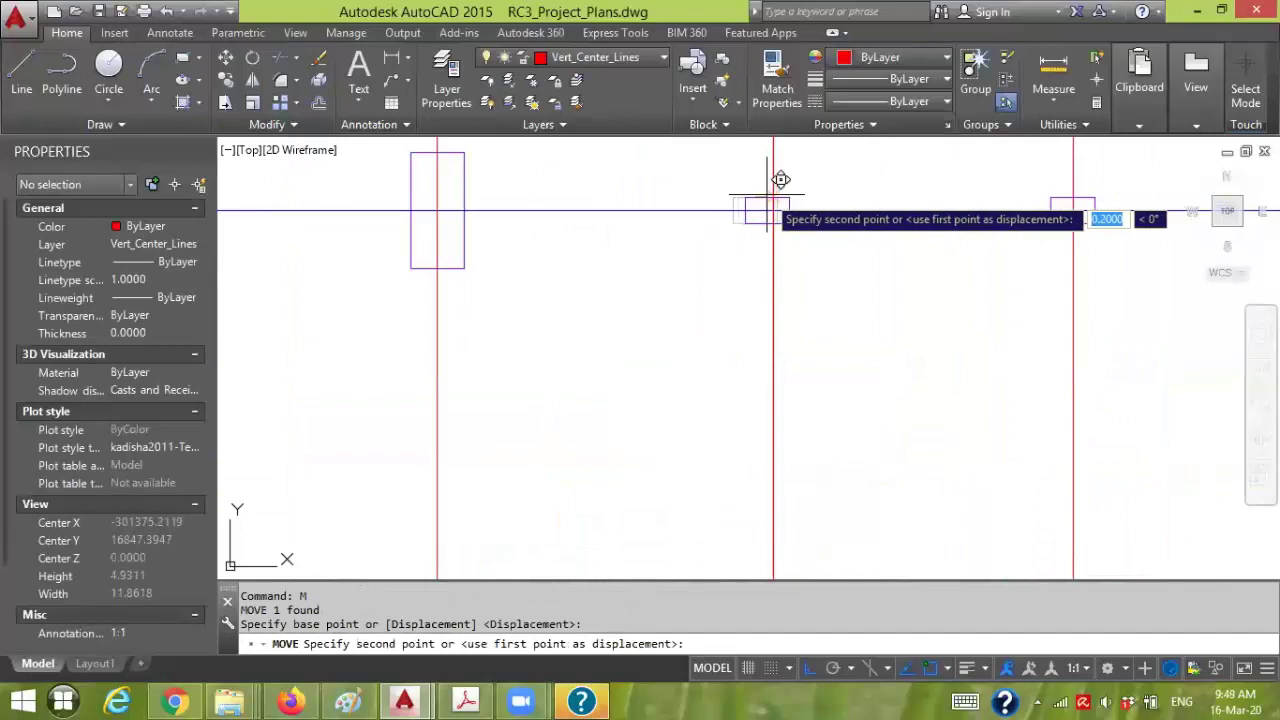
left_click(772, 208)
- Move the bottom row's column just right of the tall column to the right so it is centered on the same vertical center line
scroll(729, 277, "down", 6)
middle_click_drag(723, 300, 718, 236)
scroll(724, 300, "down", 2)
scroll(741, 465, "up", 4)
key("Return")
left_click(677, 461)
left_click(766, 383)
key("Return")
scroll(697, 443, "up", 4)
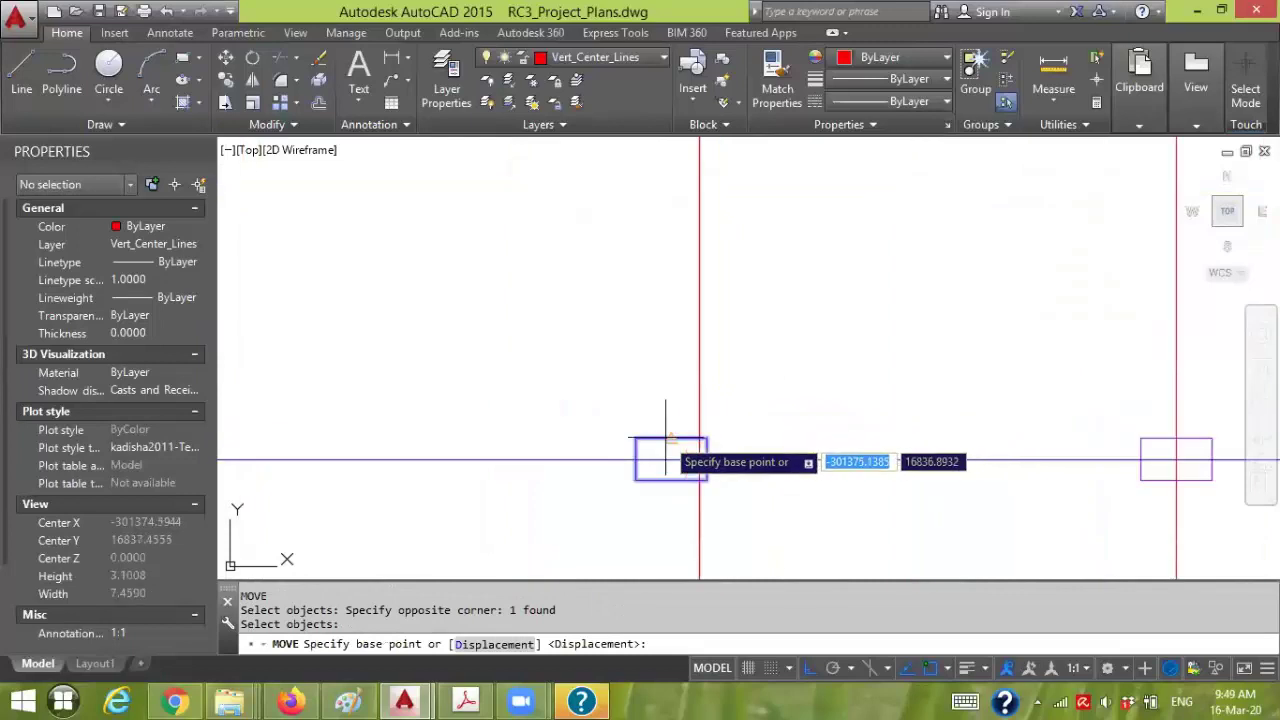
left_click(671, 459)
left_click(699, 460)
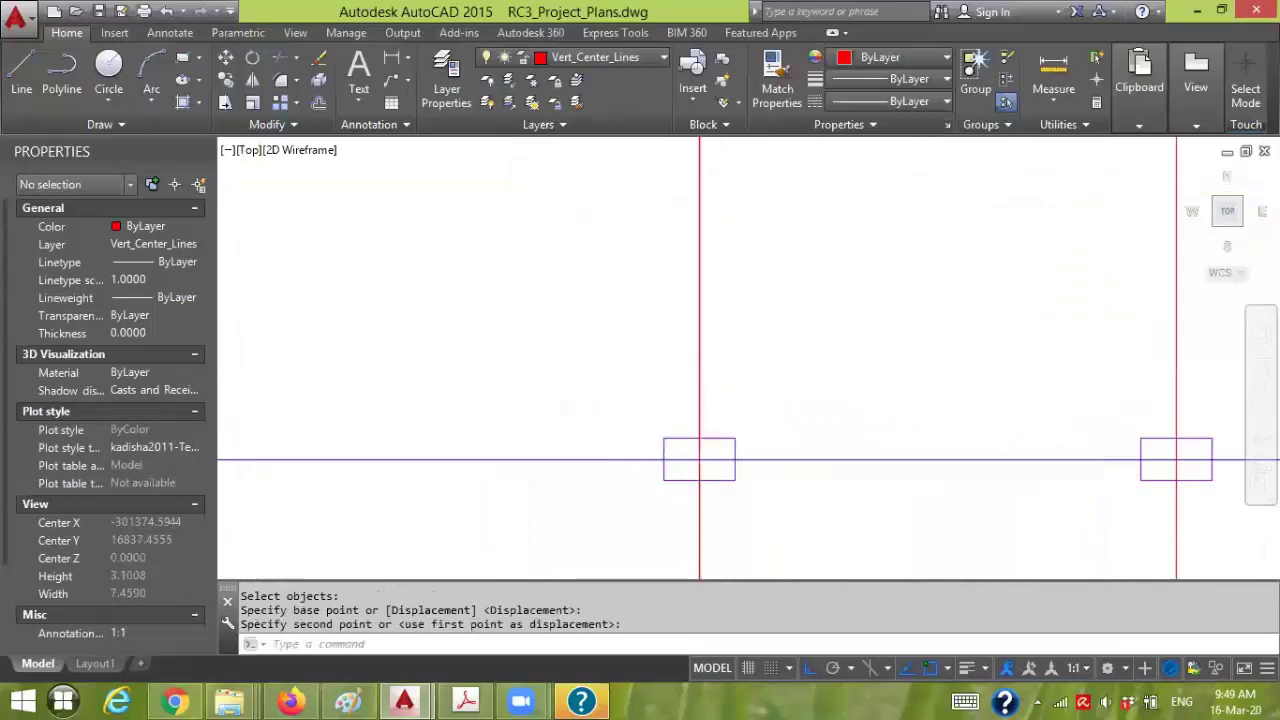
- Delete the left one of the paired vertical center lines at the middle rows' fourth columns, keeping the line through those columns' centers
scroll(789, 389, "down", 8)
scroll(765, 302, "up", 4)
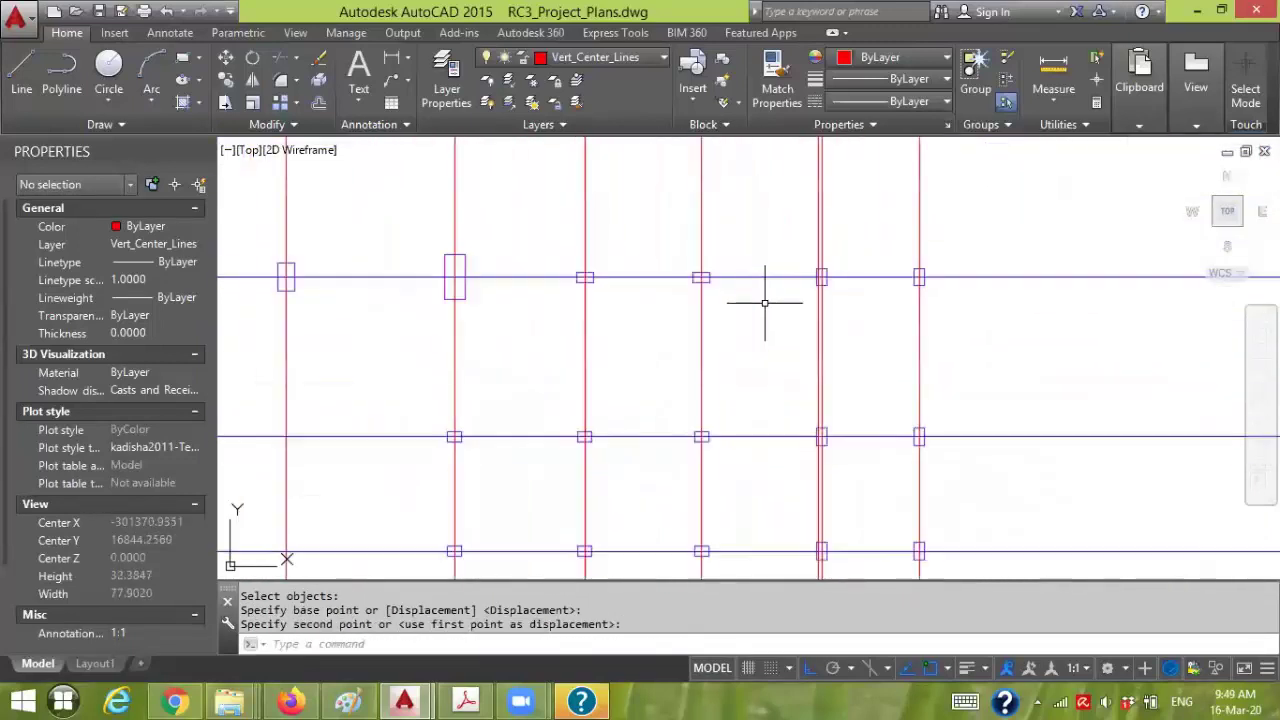
mouse_move(725, 371)
middle_mouse_down()
mouse_move(729, 300)
mouse_move(754, 280)
mouse_move(729, 316)
middle_mouse_up()
scroll(729, 263, "up", 2)
scroll(748, 285, "up", 2)
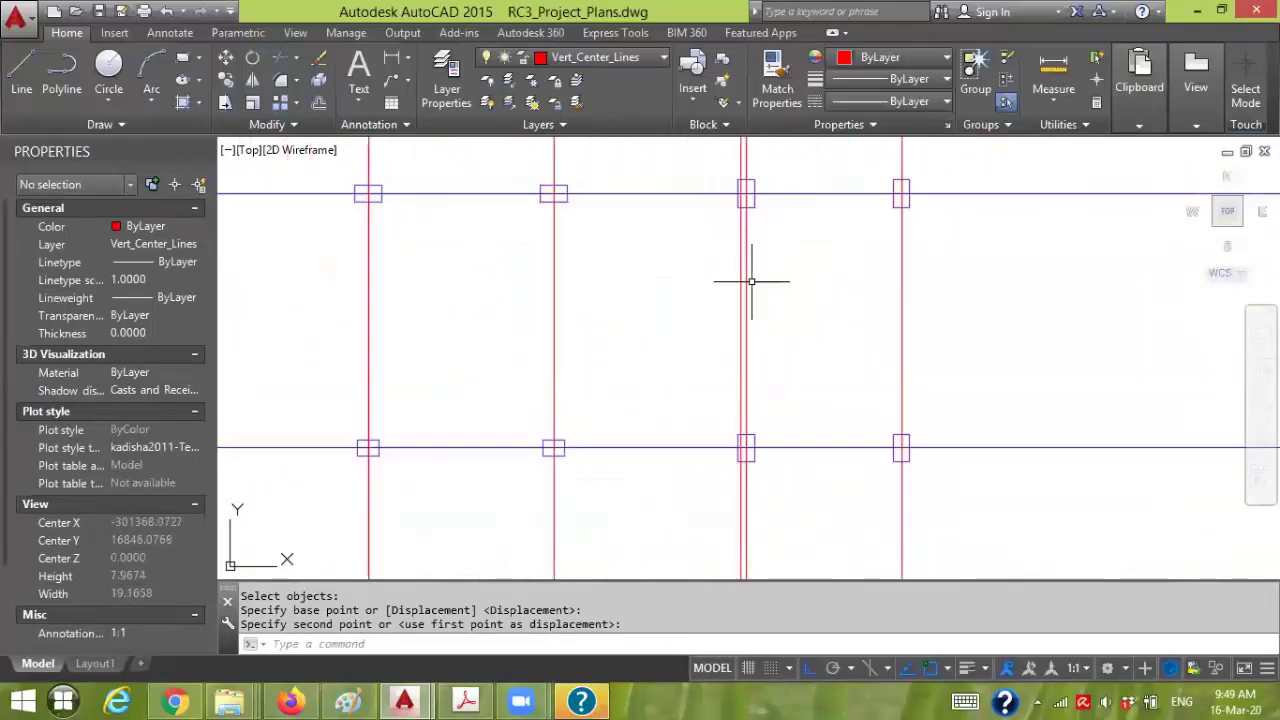
left_click(740, 281)
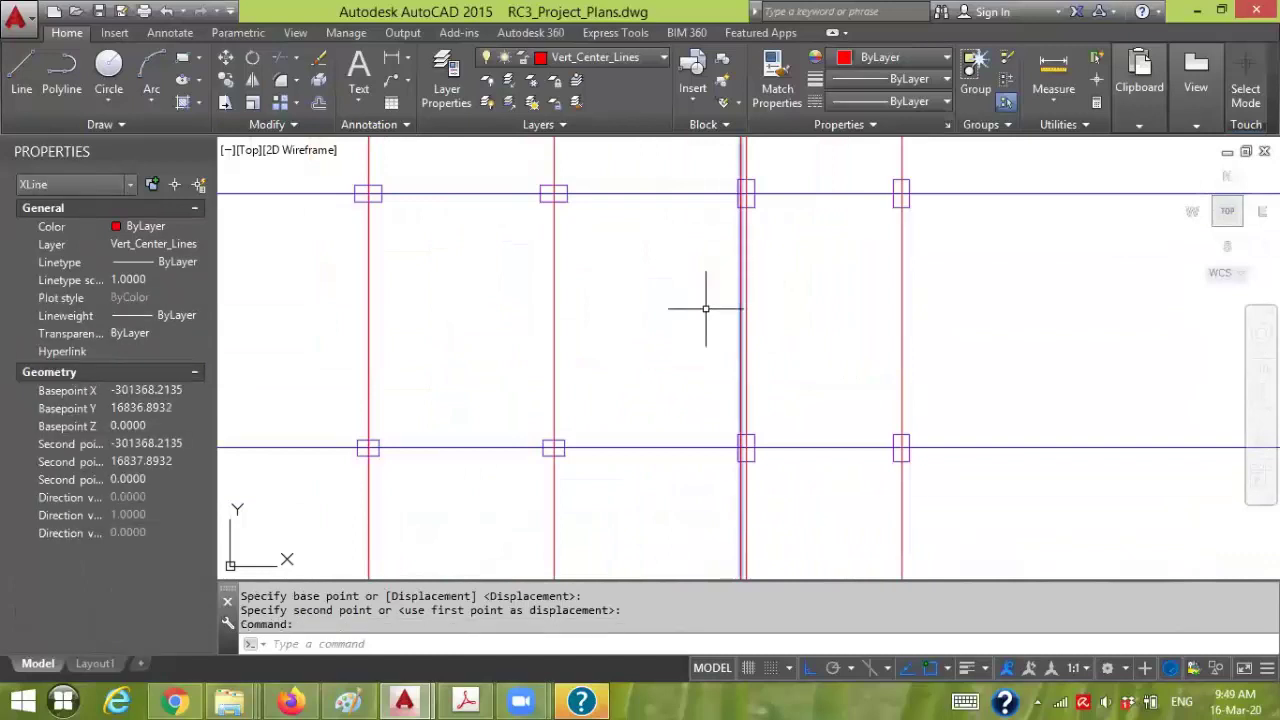
key("Delete")
- Move the bottom row's rightmost column 0.1 to the right, centering it on the remaining vertical center line
scroll(706, 355, "down", 2)
mouse_move(709, 371)
middle_mouse_down()
mouse_move(720, 209)
mouse_move(737, 363)
mouse_move(719, 388)
mouse_move(726, 423)
middle_mouse_up()
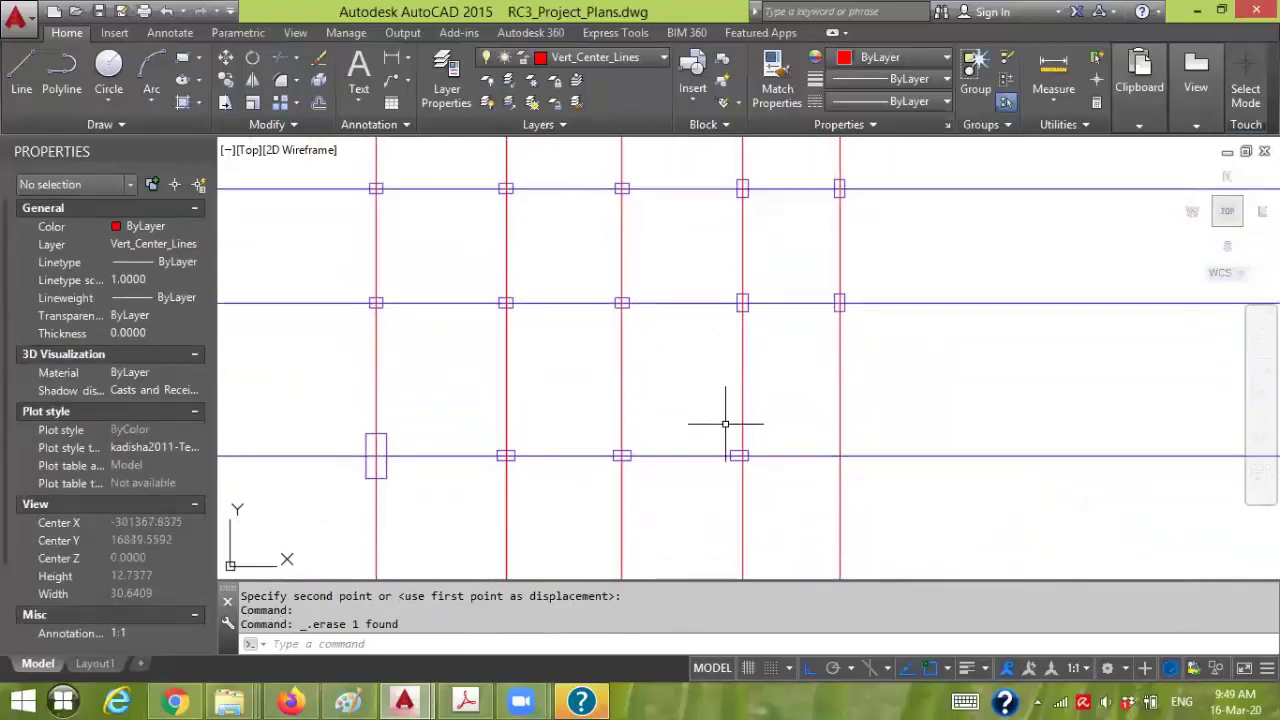
scroll(718, 430, "up", 4)
type("m")
key("Return")
left_click(707, 537)
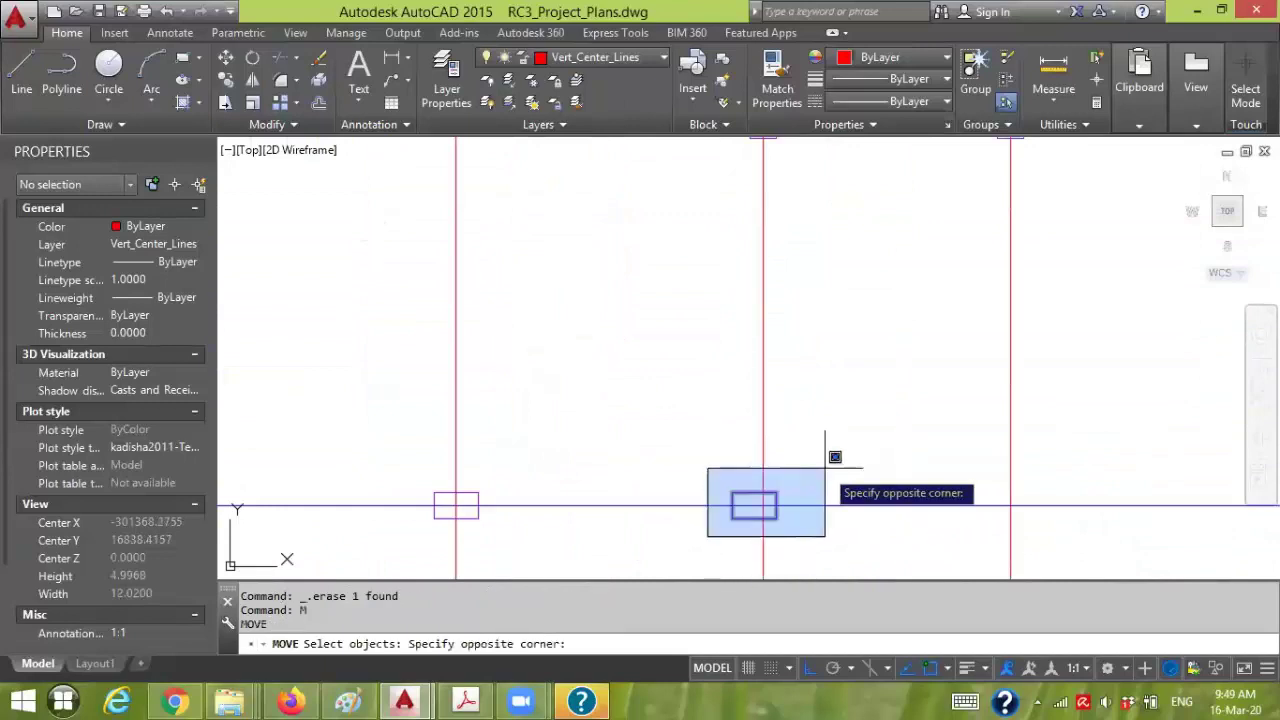
left_click(829, 466)
key("Return")
left_click(754, 495)
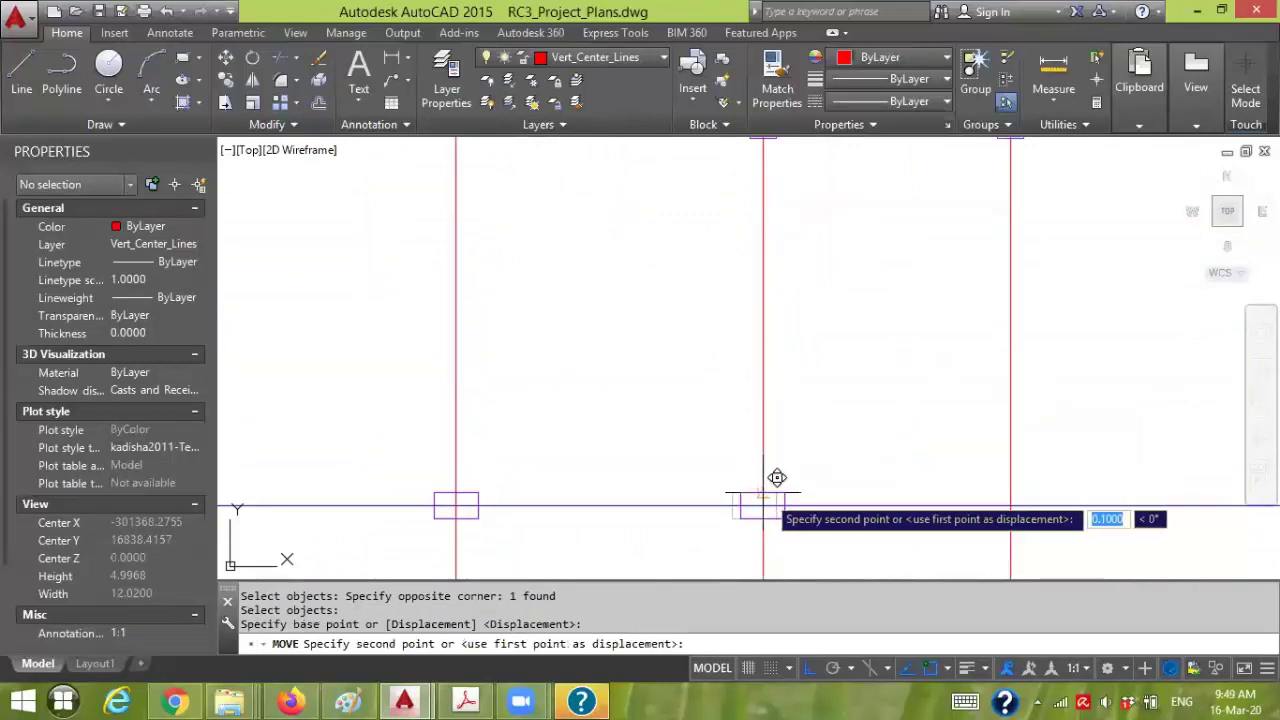
left_click(755, 496)
- Measure the height of the top row's leftmost tall column with a temporary line, without keeping the line
scroll(829, 460, "down", 2)
scroll(832, 457, "down", 4)
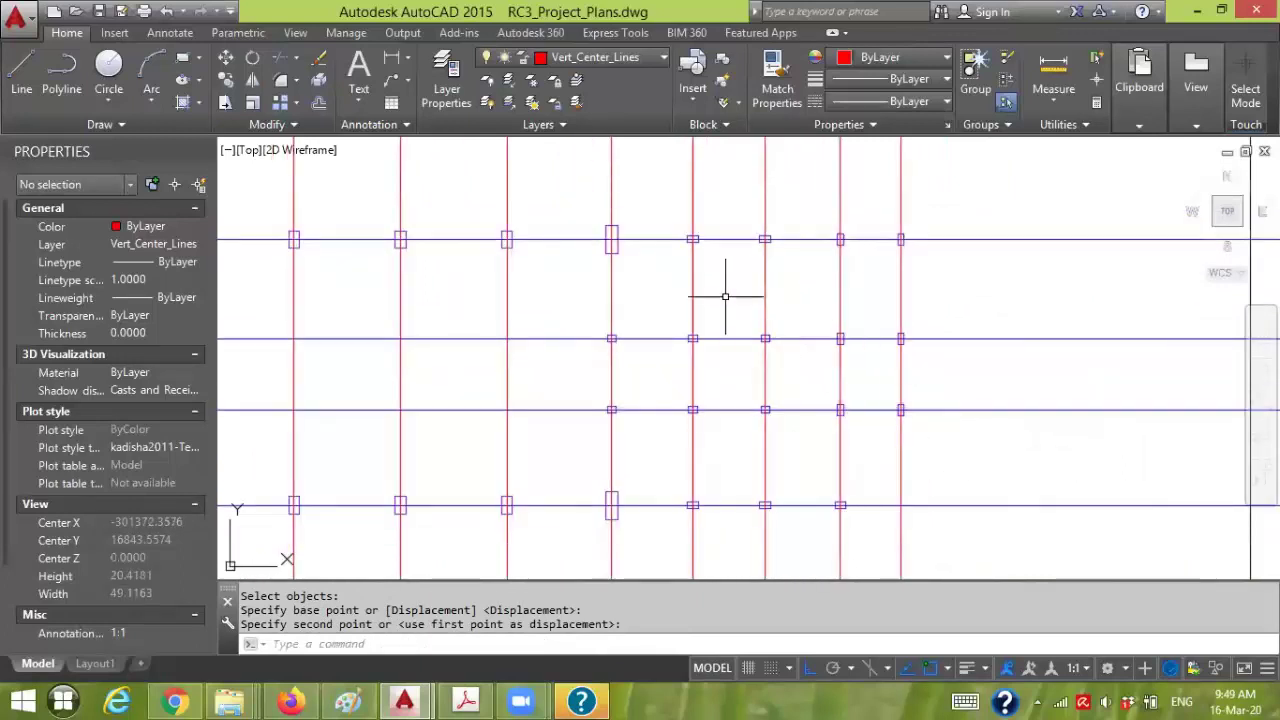
scroll(724, 310, "up", 2)
scroll(724, 310, "down", 4)
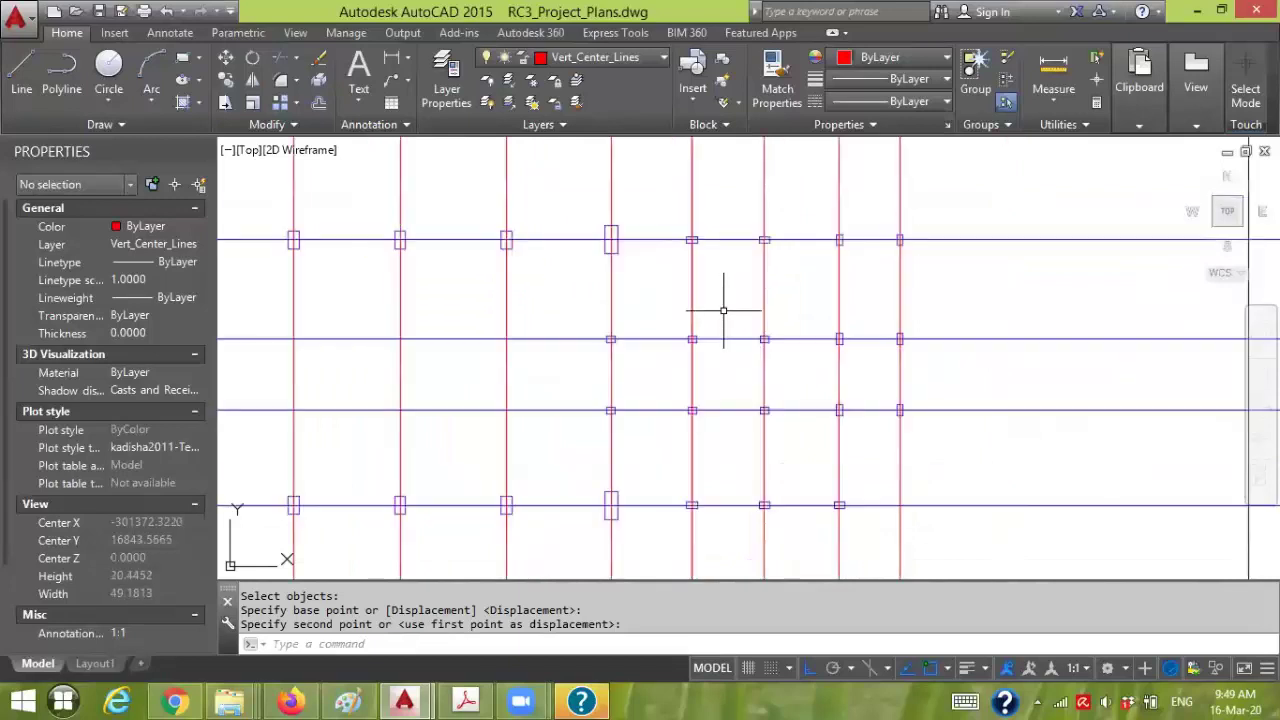
middle_click_drag(929, 406, 1061, 417)
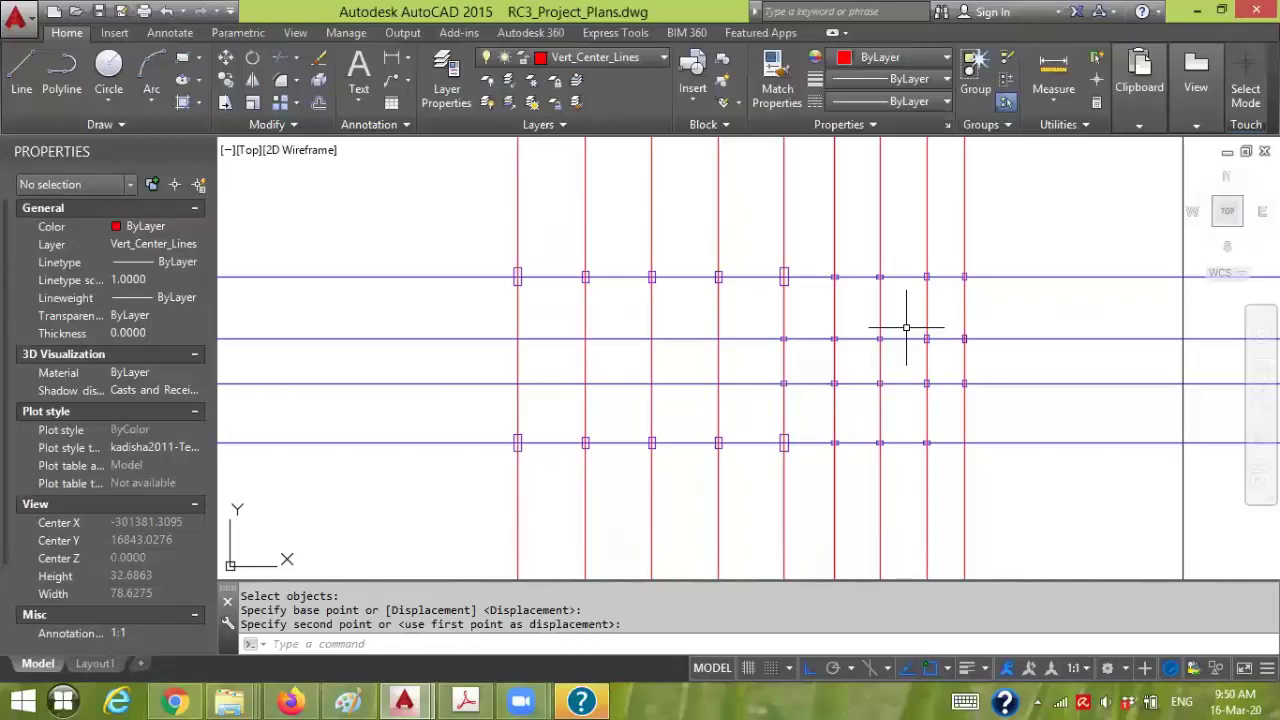
scroll(534, 214, "up", 2)
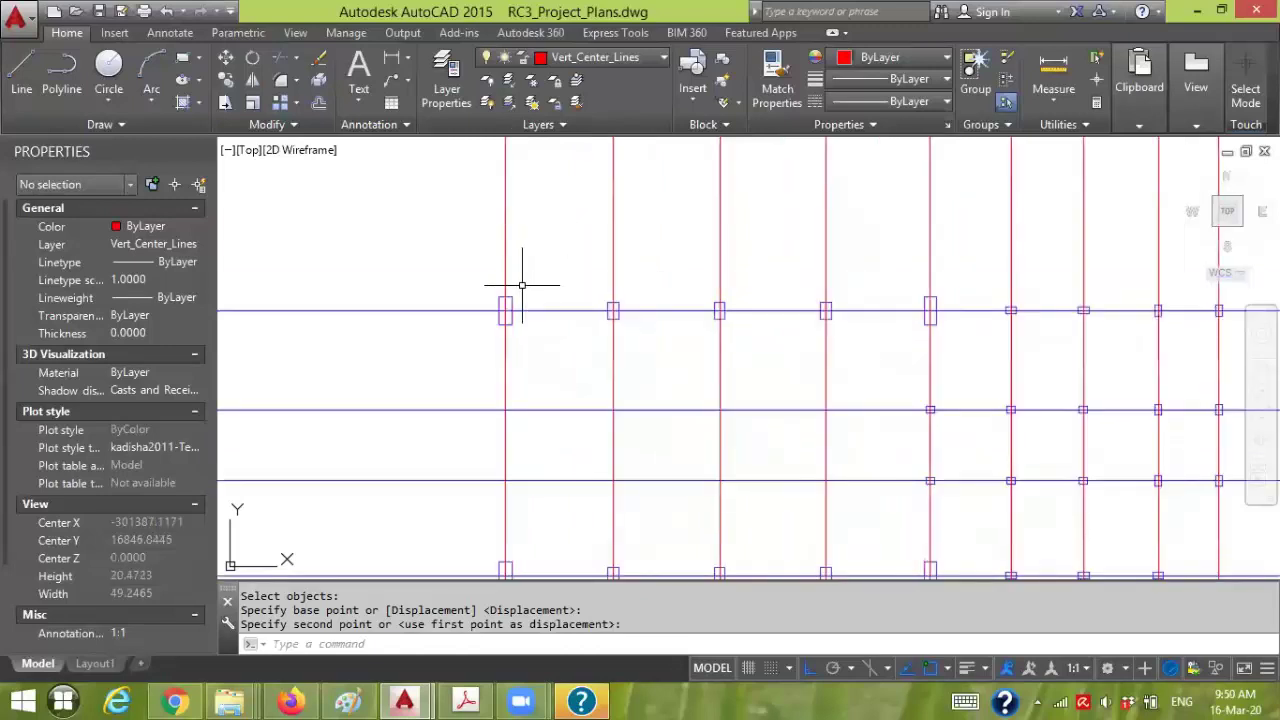
scroll(494, 306, "up", 3)
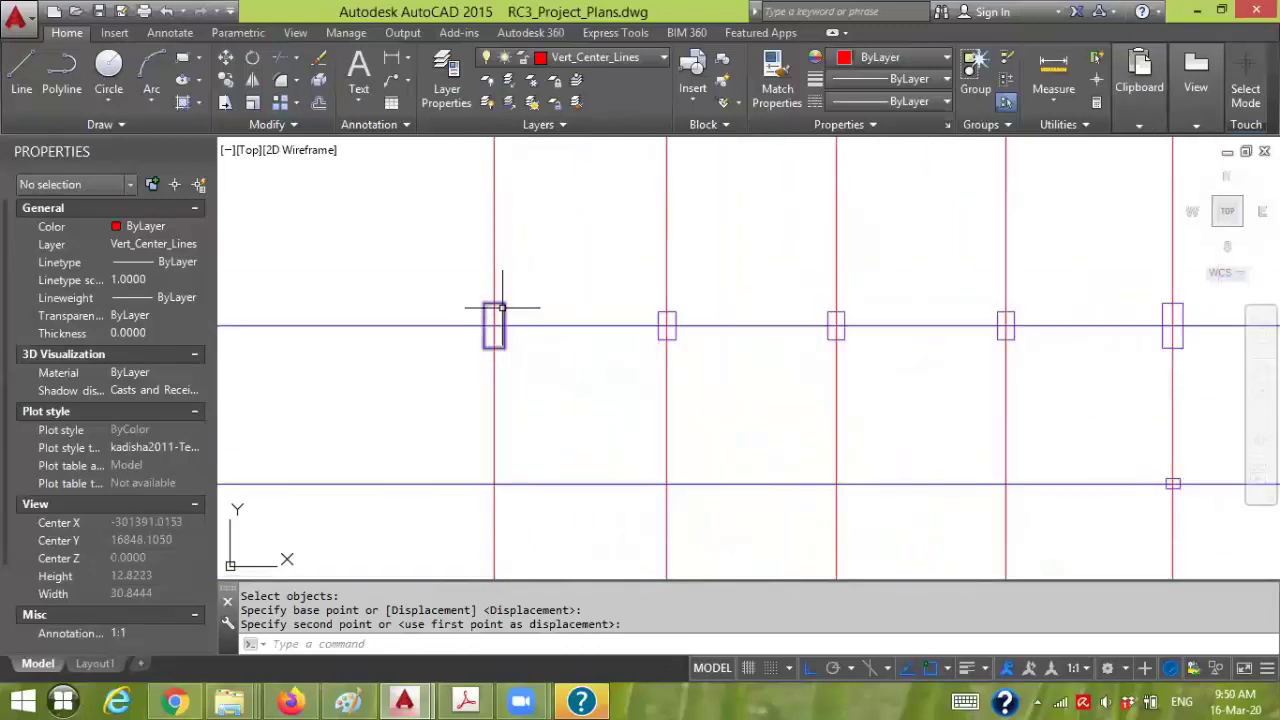
key("Escape")
type("L")
key("Return")
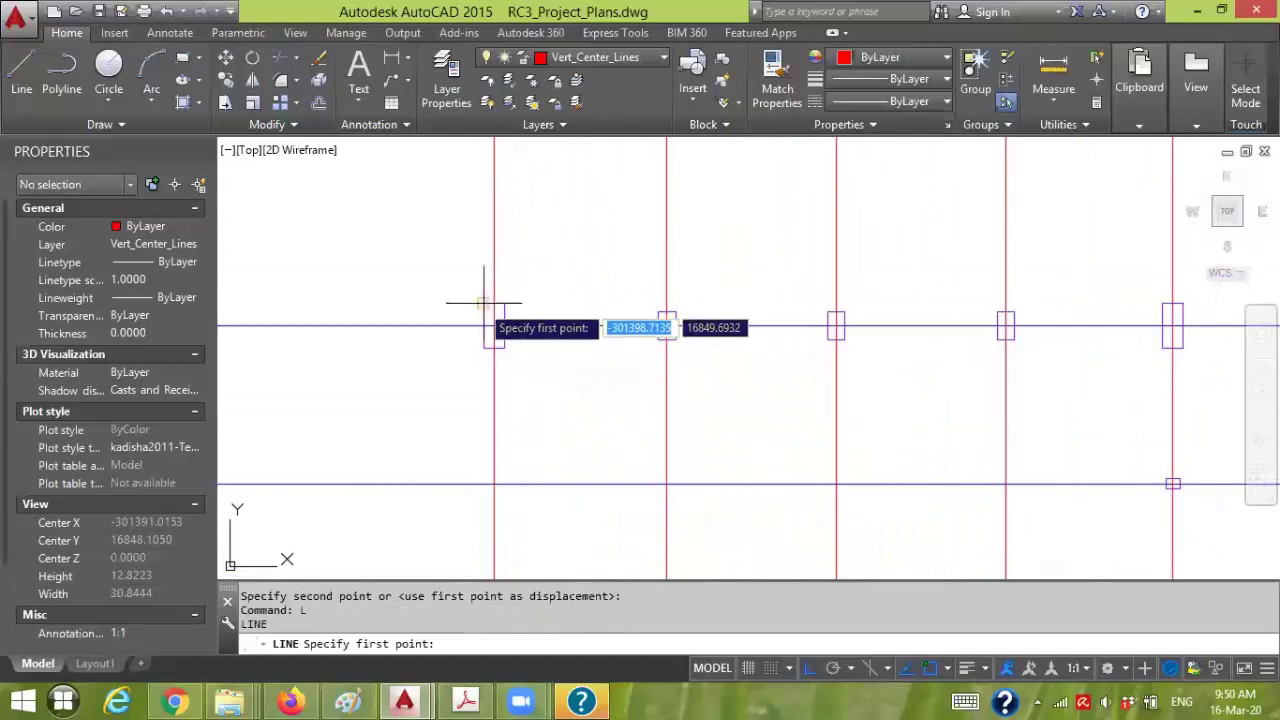
left_click(484, 305)
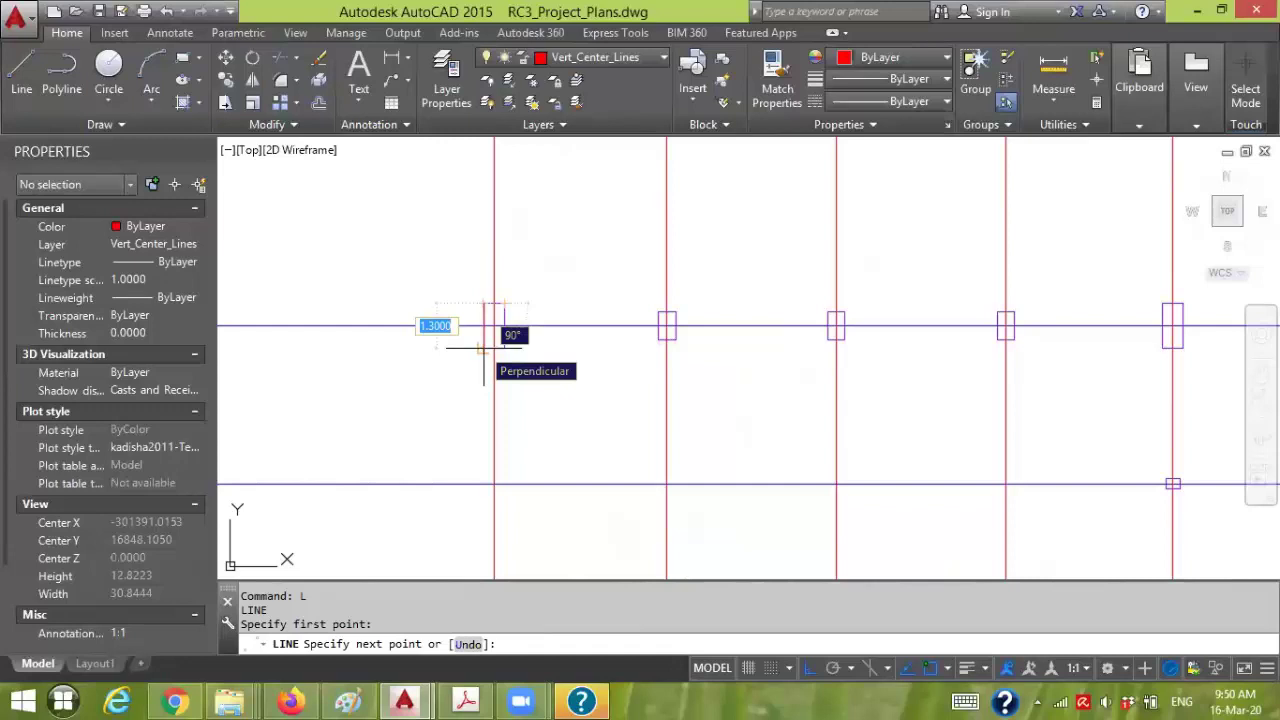
key("Escape")
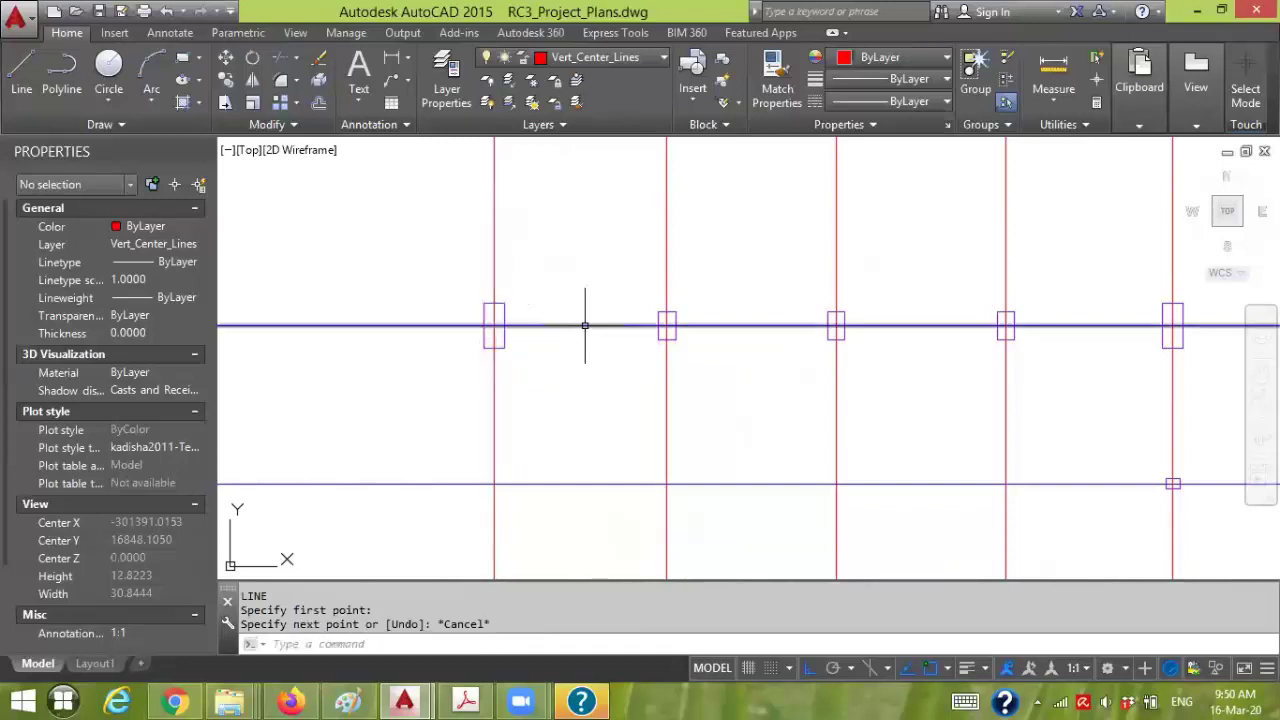
- Check the height of the top row's second column from the left with a temporary line
type("l")
key("Return")
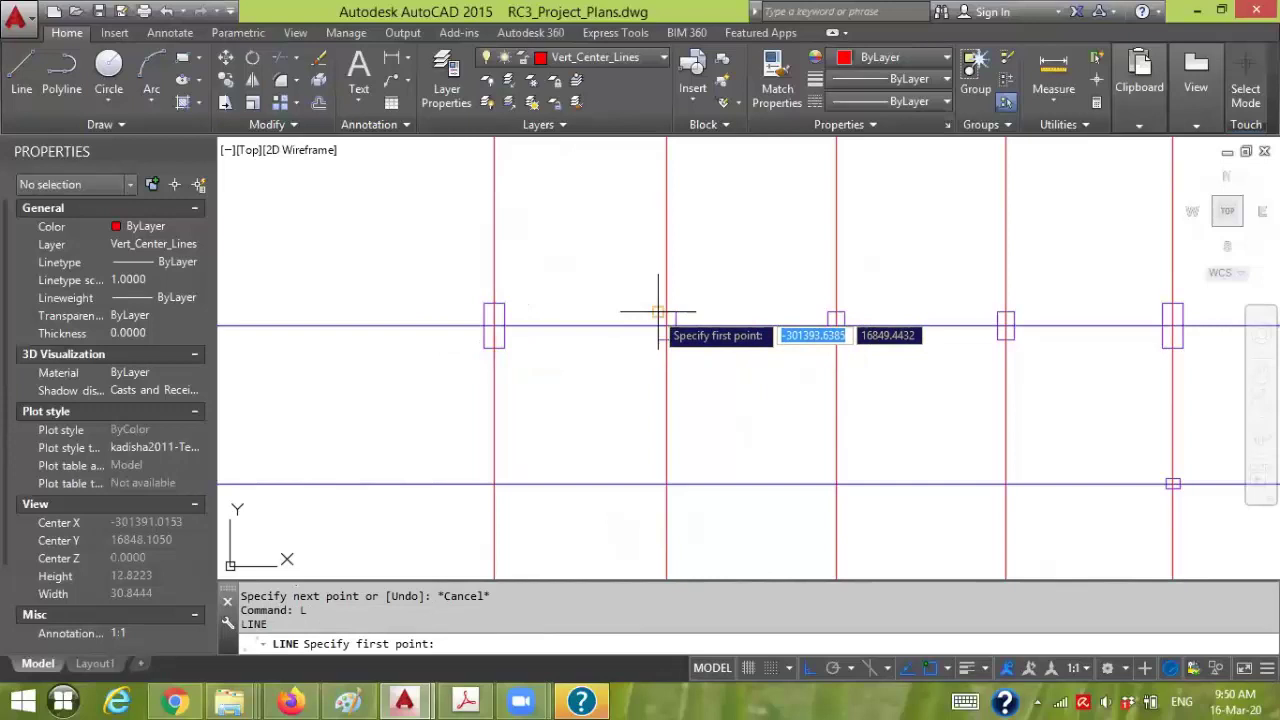
left_click(666, 314)
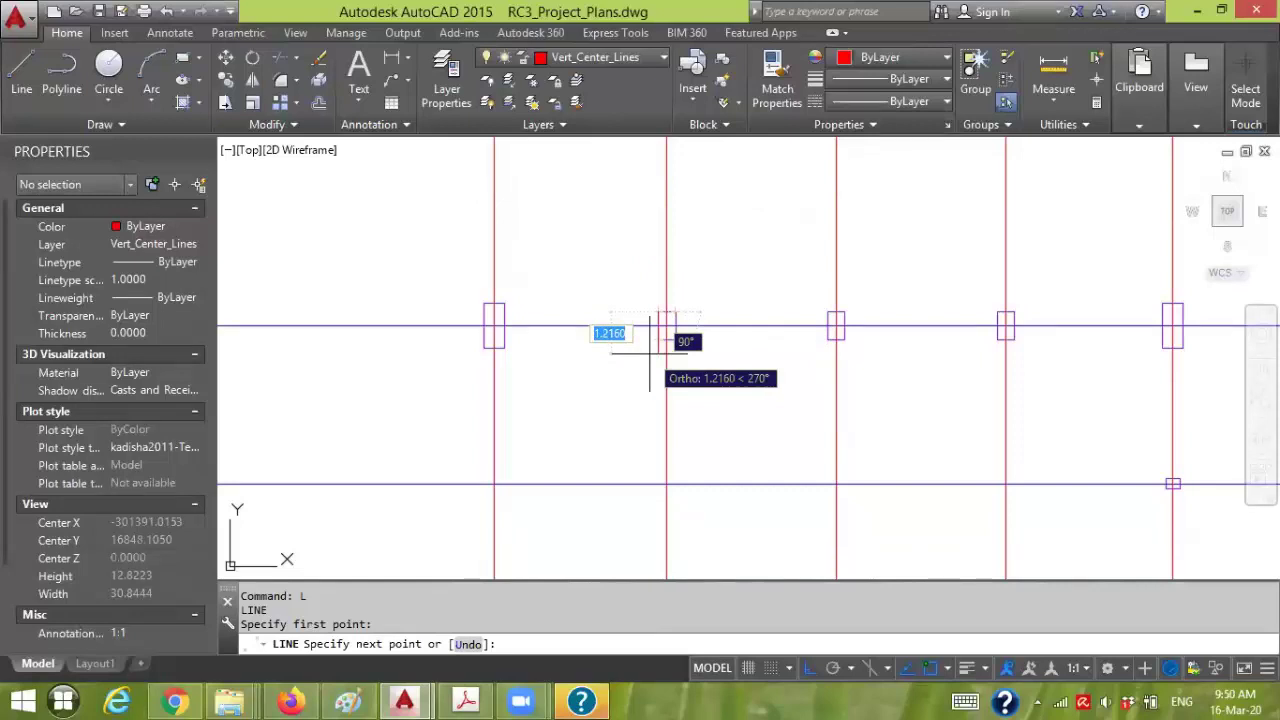
key("Escape")
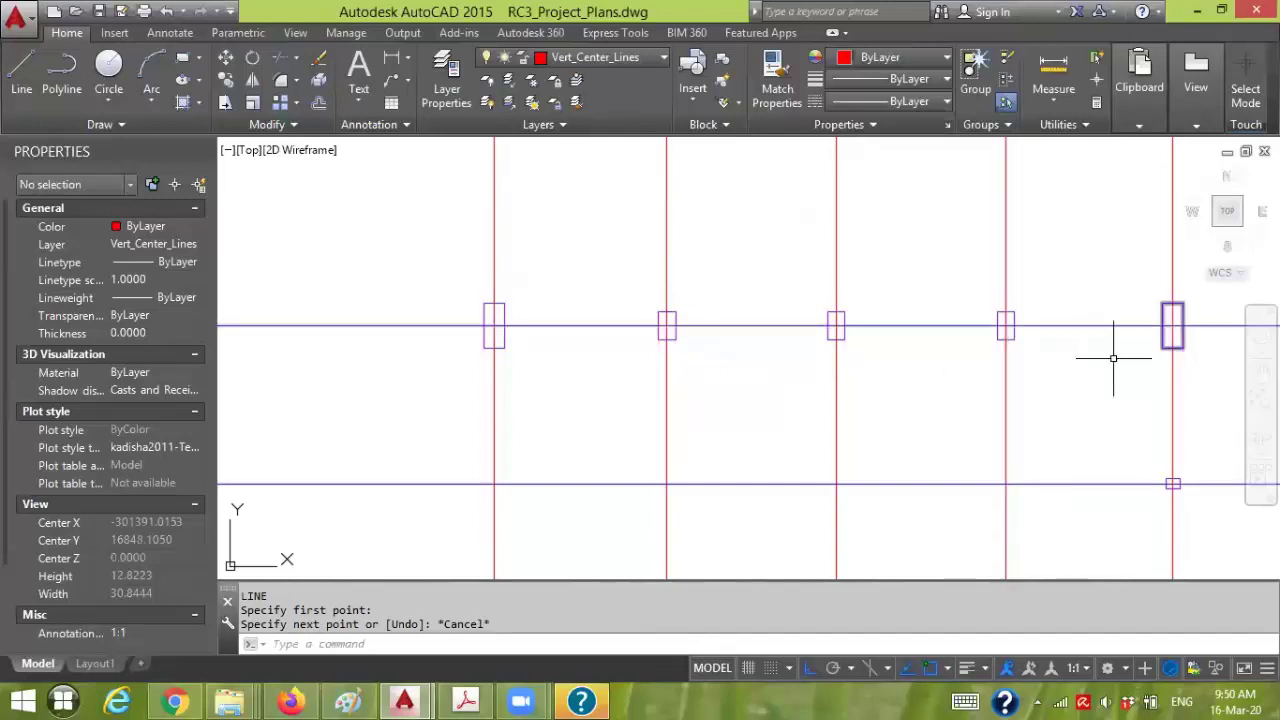
- Measure the height of the top row's column just right of the right tall column using a temporary line
scroll(1110, 355, "down", 3)
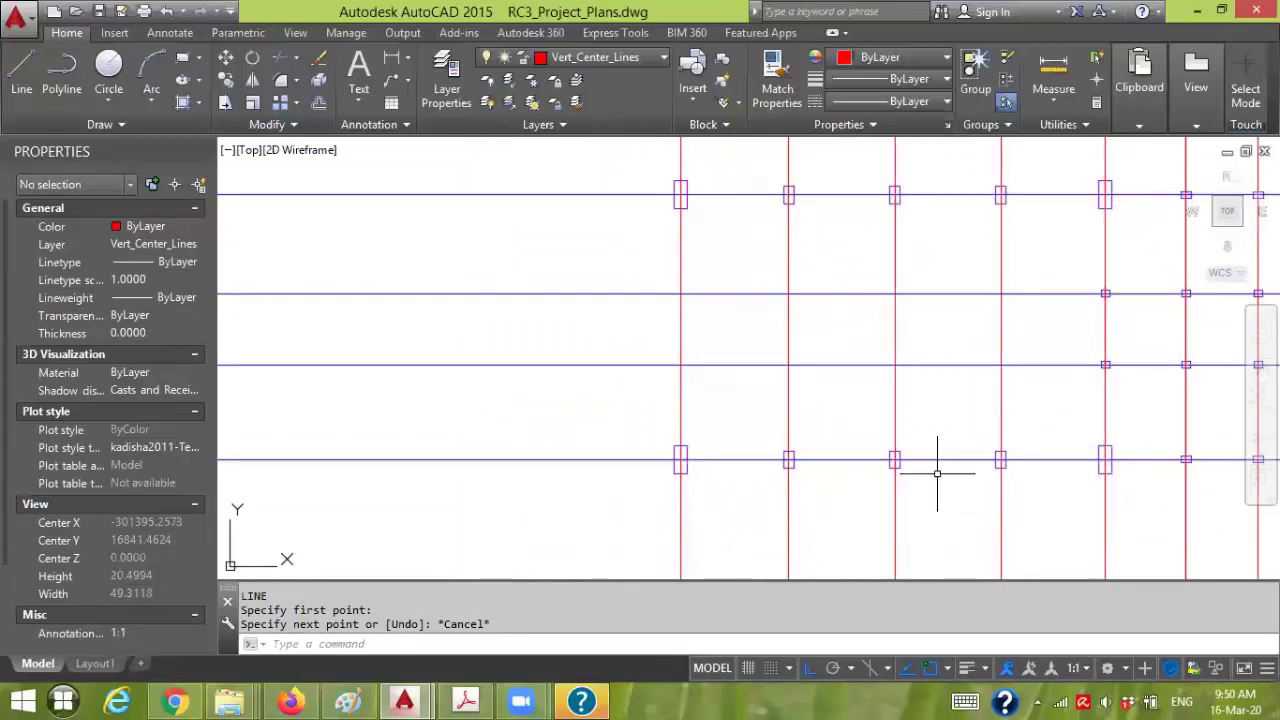
middle_click_drag(1049, 268, 711, 289)
scroll(737, 314, "up", 4)
scroll(767, 314, "down", 4)
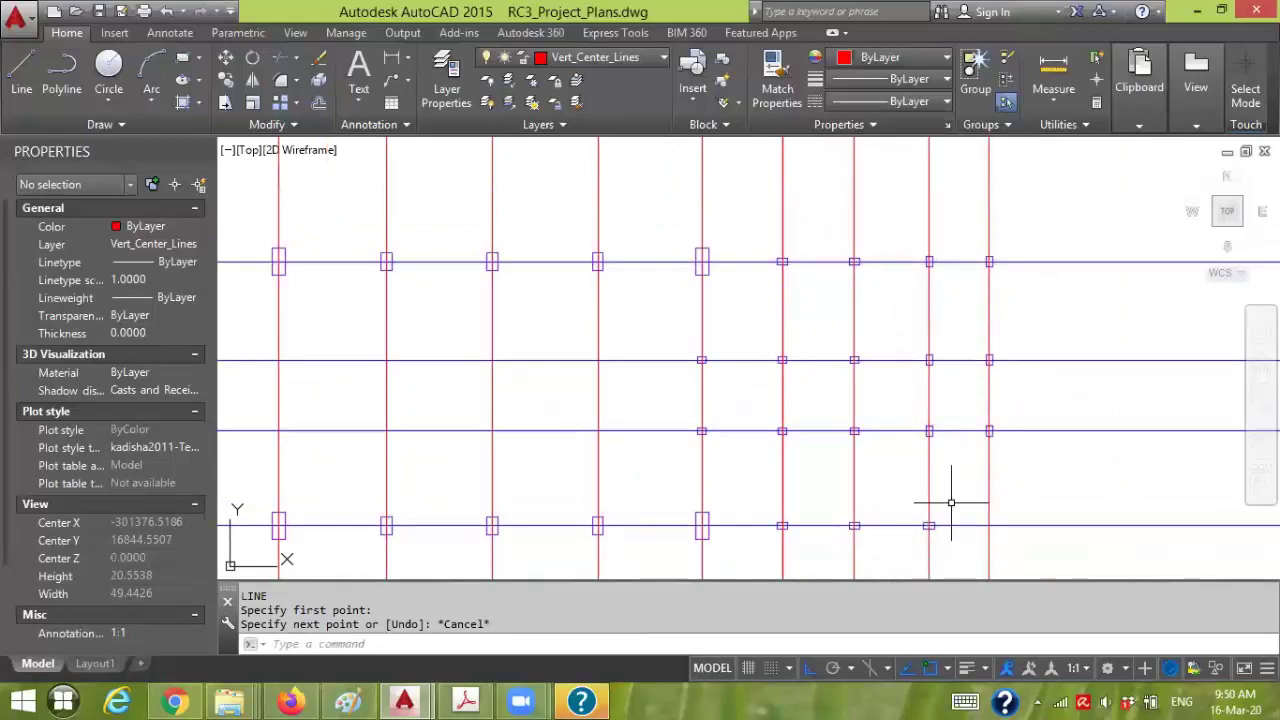
scroll(841, 284, "up", 2)
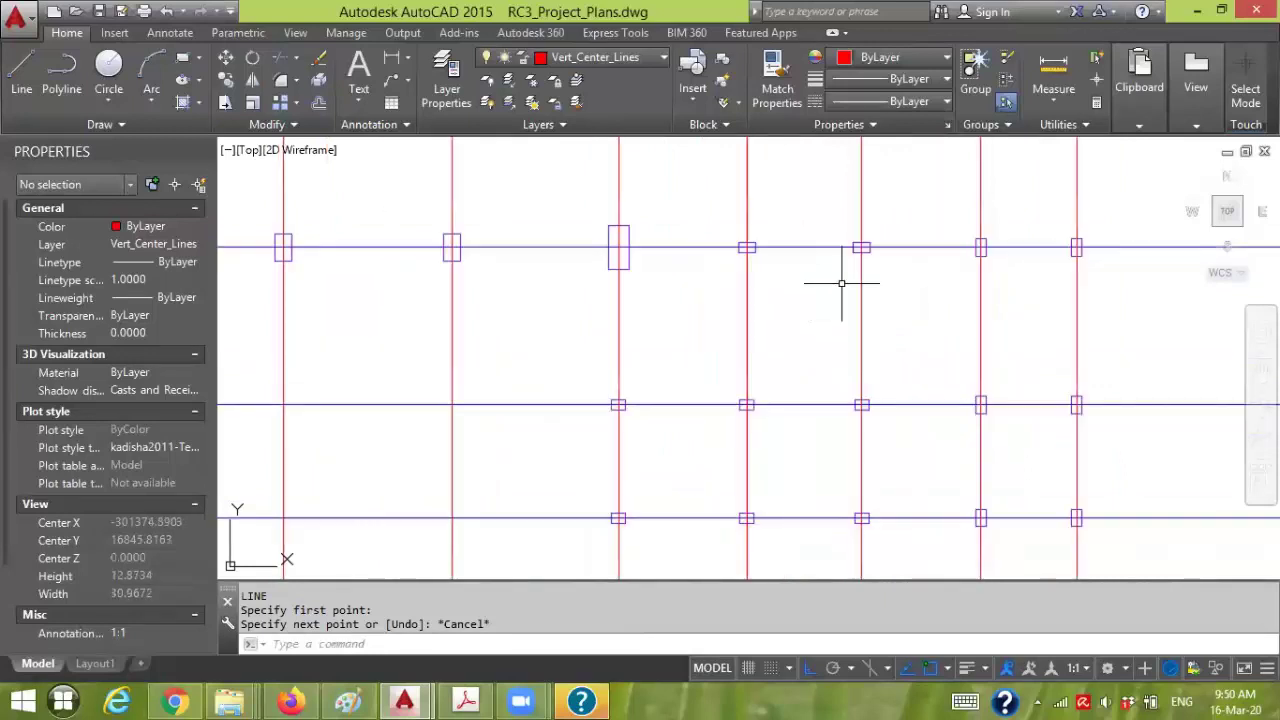
key("l")
key("Return")
scroll(714, 243, "up", 2)
left_click(718, 242)
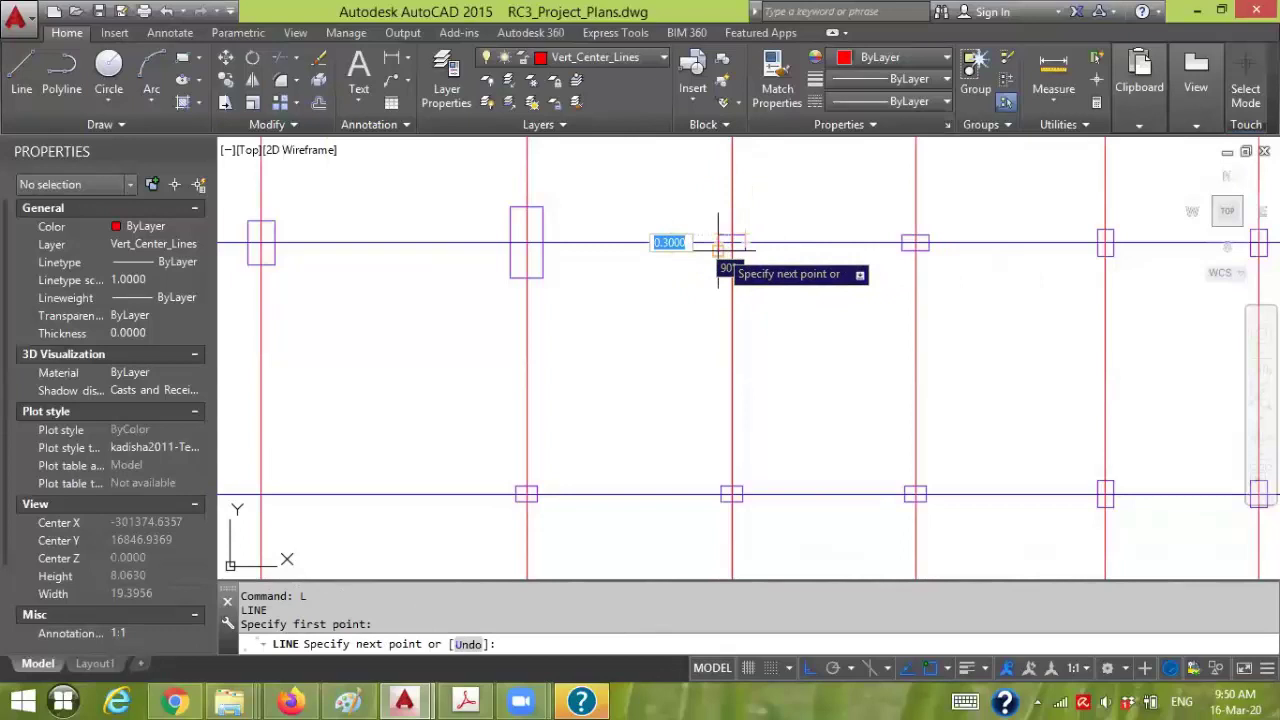
key("Escape")
- Measure the heights of the next two columns to the right in the top row, cancelling each temporary line
type("l")
key("Return")
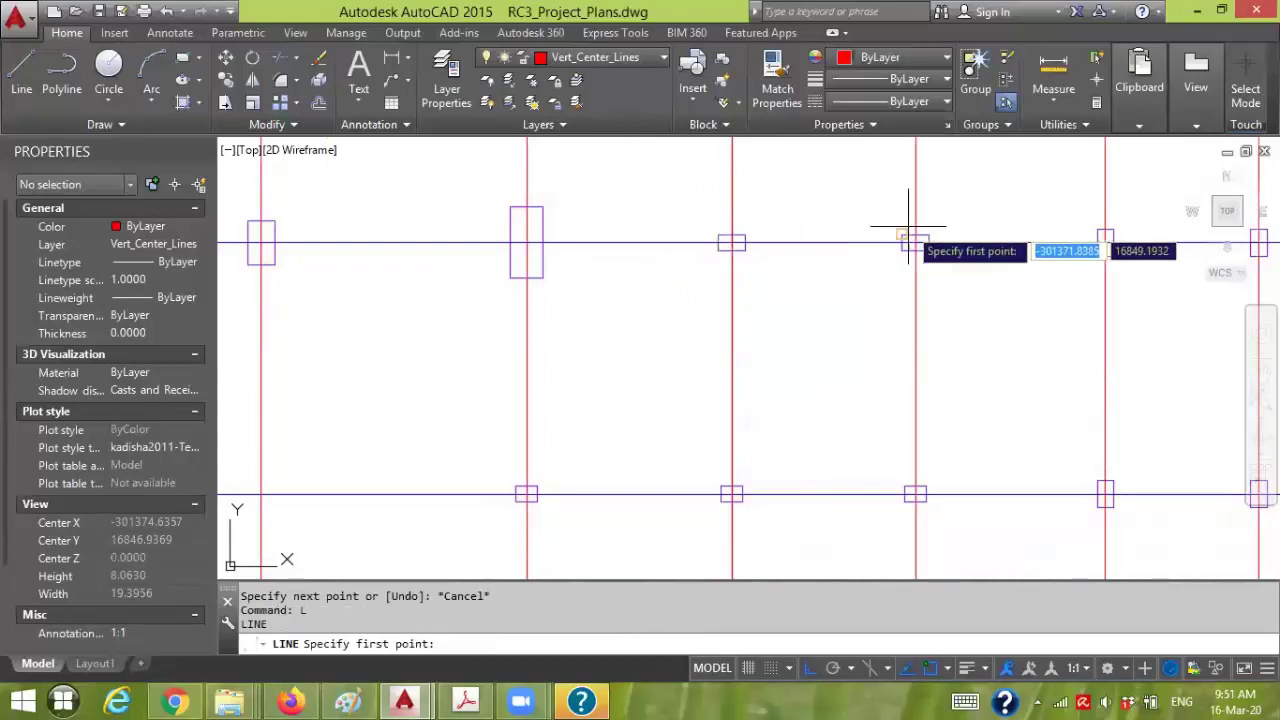
left_click(915, 242)
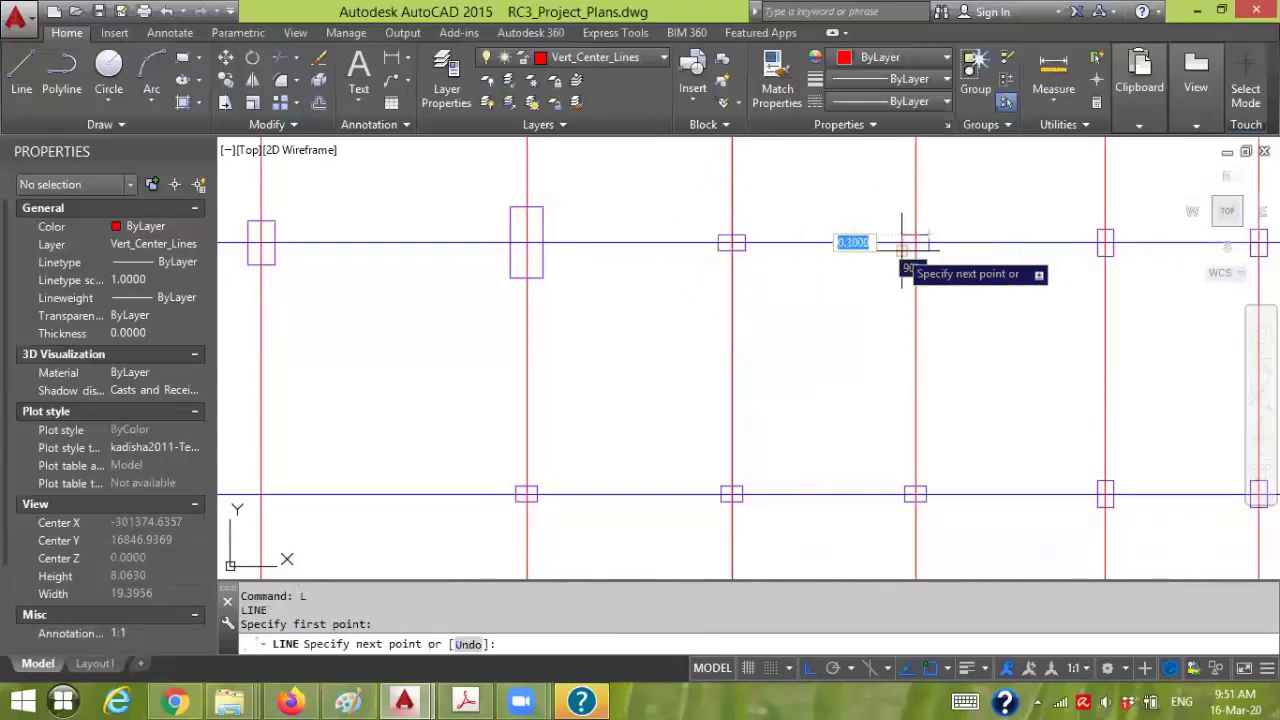
key("Escape")
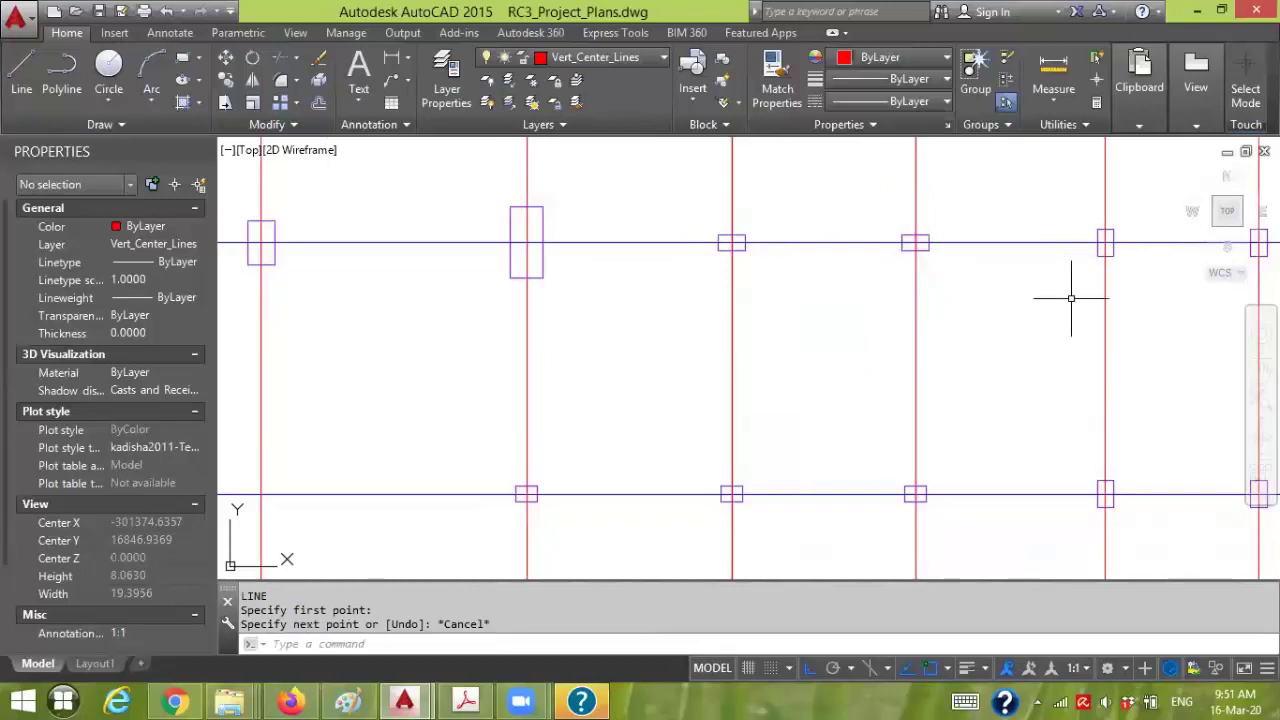
type("l")
key("Return")
left_click(1105, 242)
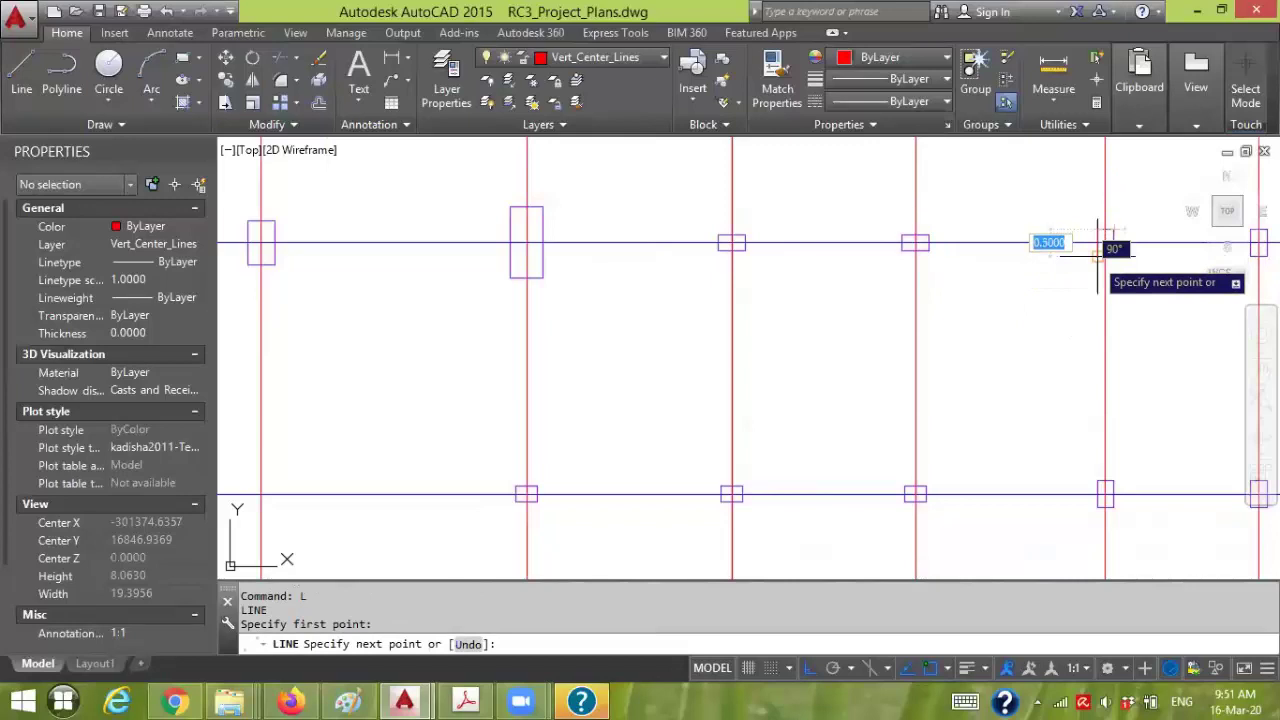
key("Escape")
- Measure the height of the upper middle row's third column with a temporary line
scroll(1094, 257, "down", 2)
middle_click_drag(1049, 317, 1012, 236)
type("l")
key("Return")
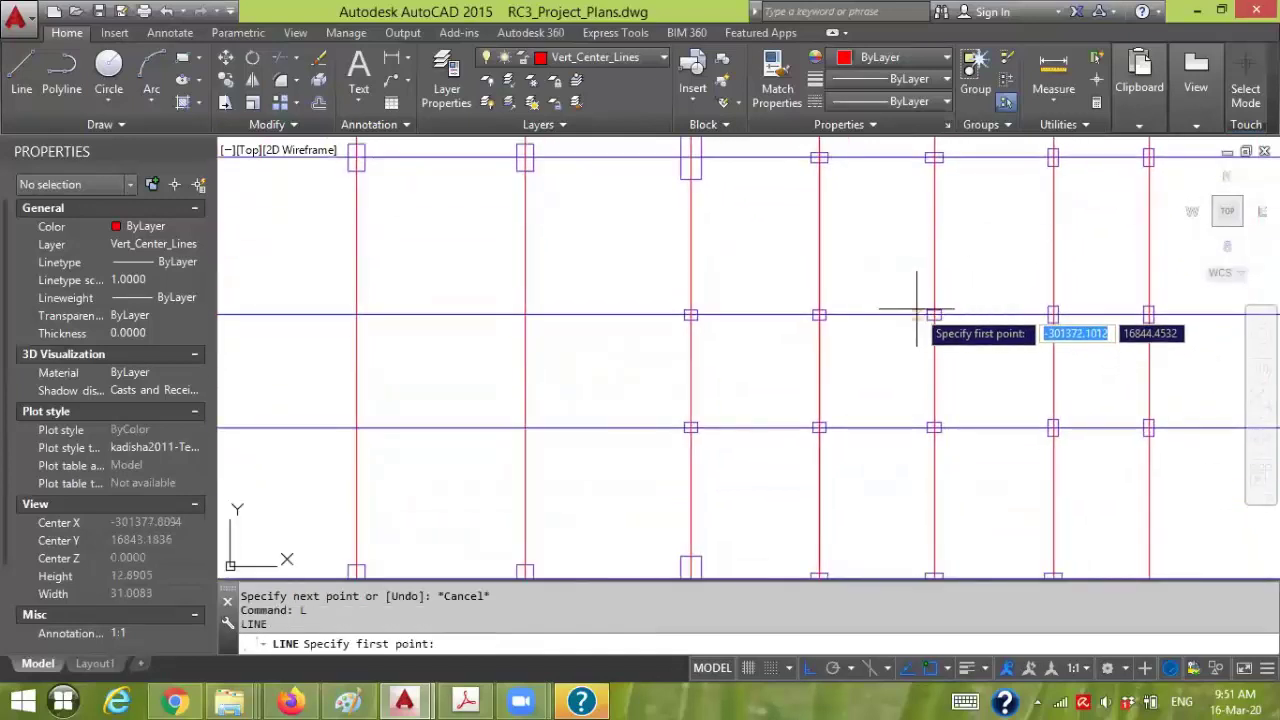
left_click(932, 315)
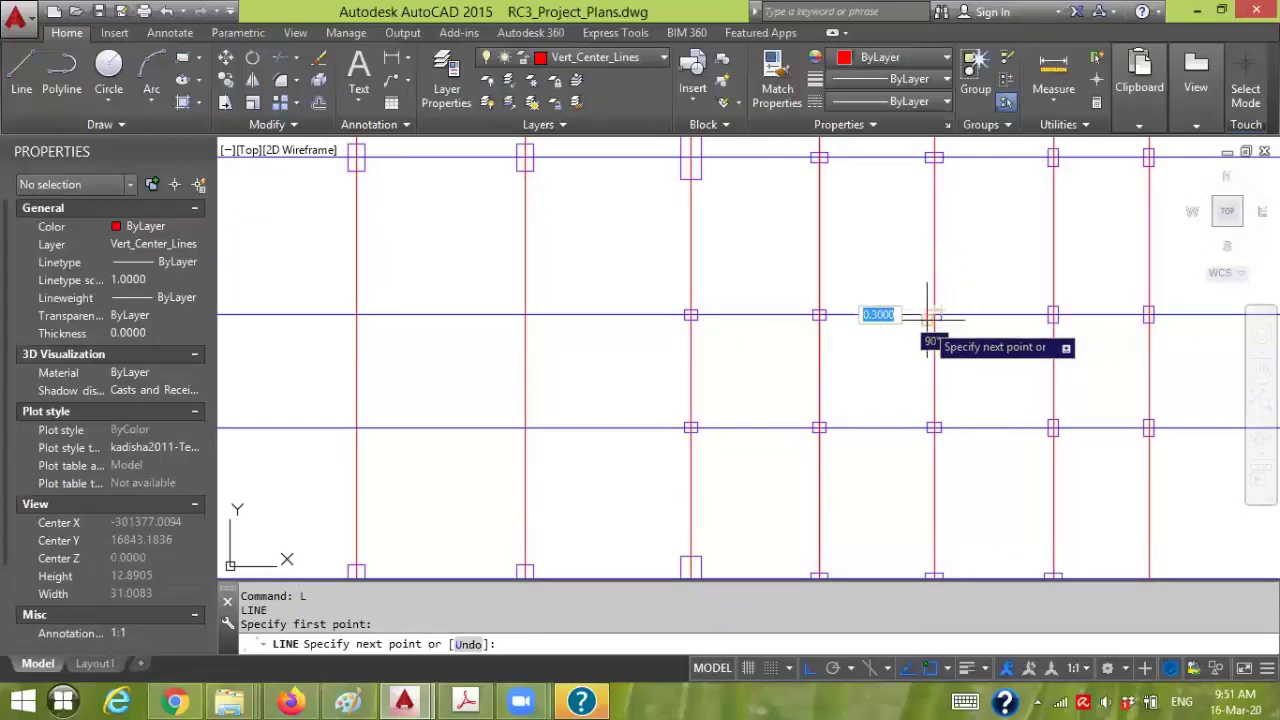
key("Escape")
- Measure the upper middle row's second column and its leftmost column with temporary lines, cancelling each one
type("L")
key("Return")
scroll(822, 310, "up", 2)
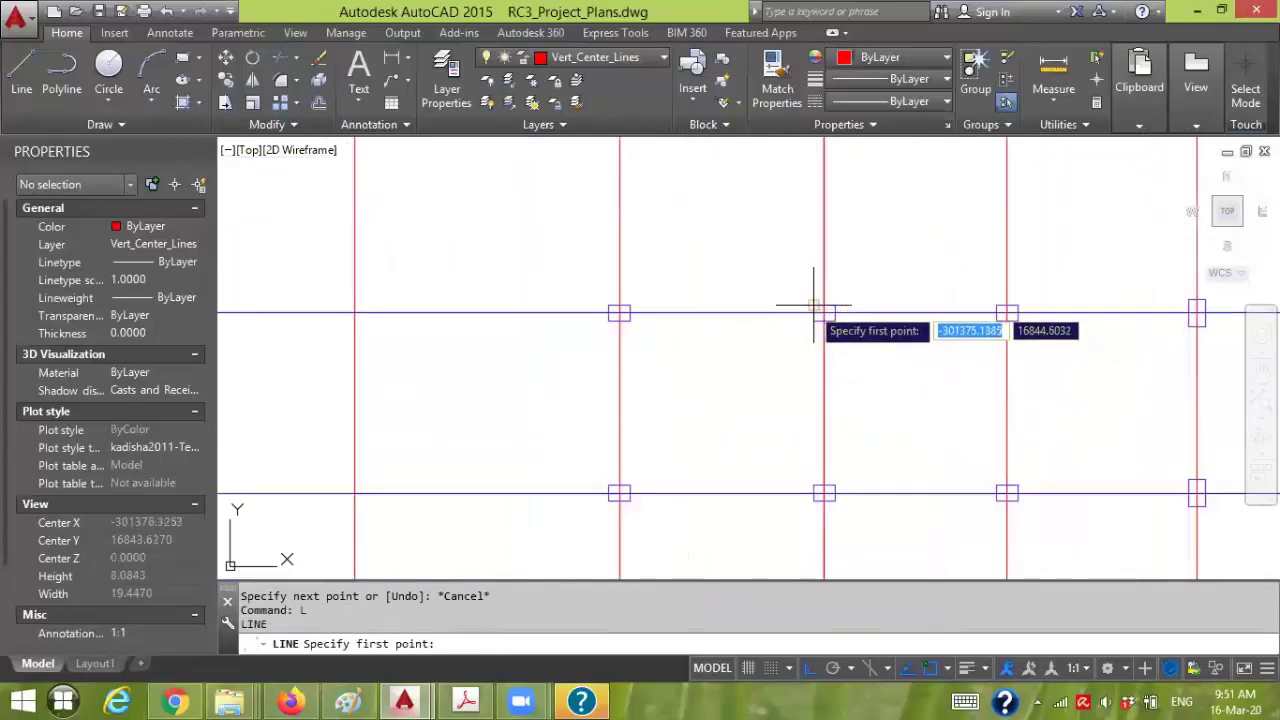
left_click(823, 311)
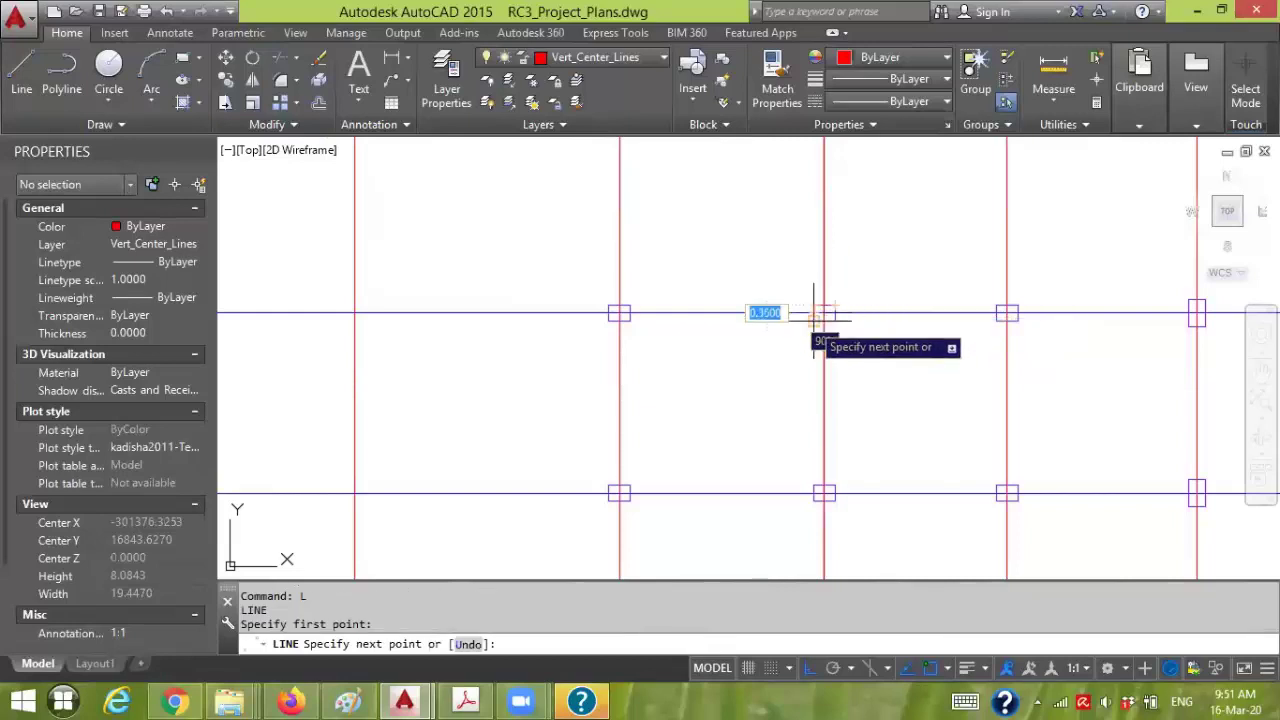
key("Escape")
type("L")
key("Return")
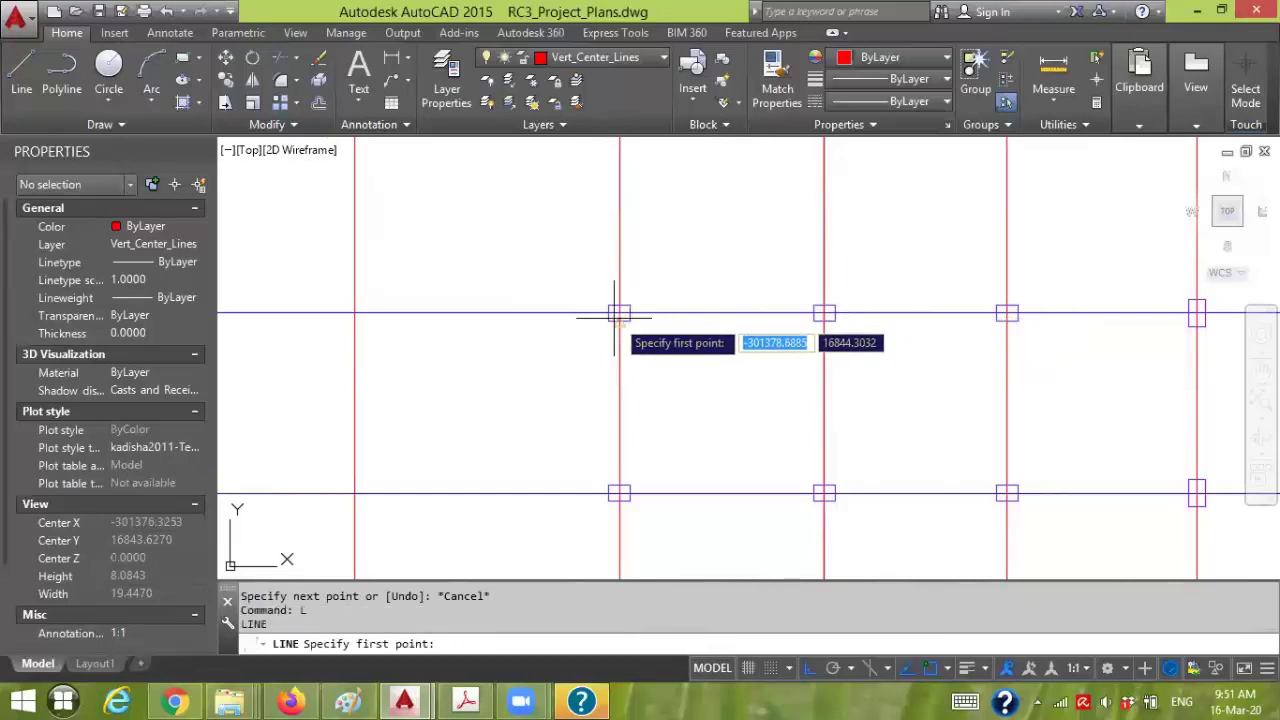
left_click(609, 307)
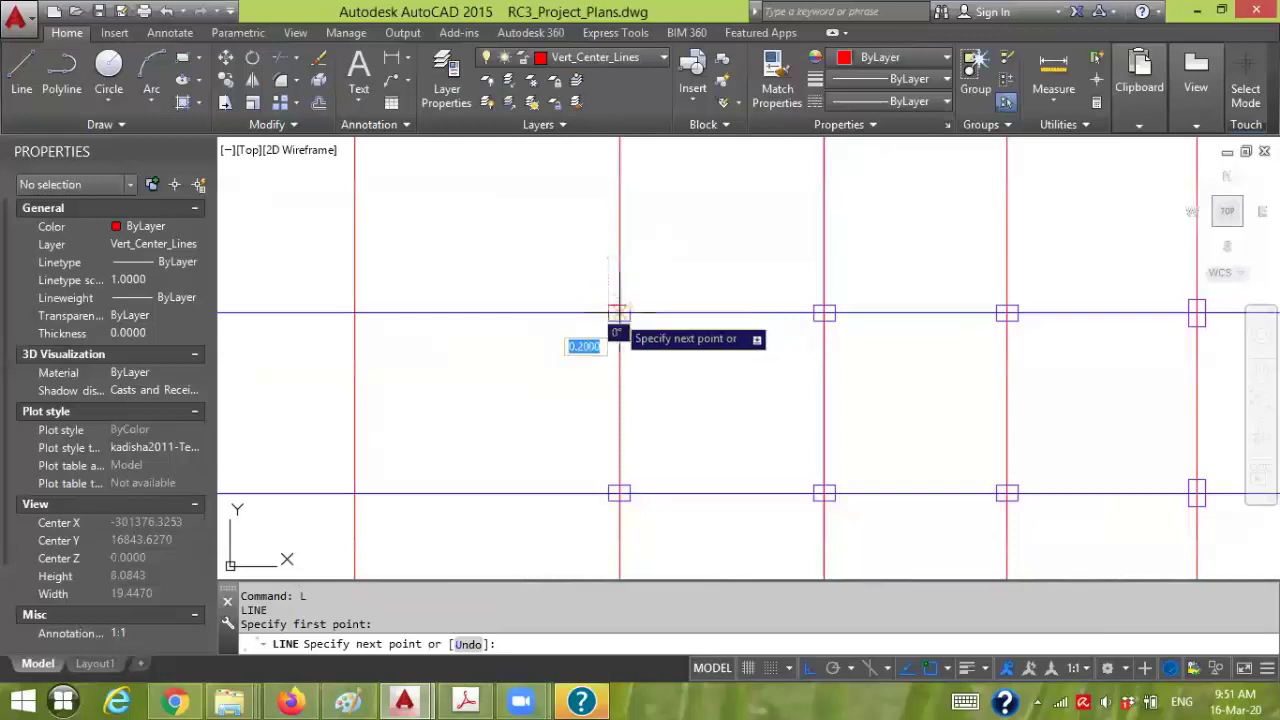
key("Escape")
- Measure the height of the bottom row's column just right of the right tall column, without keeping the temporary line
scroll(760, 357, "down", 2)
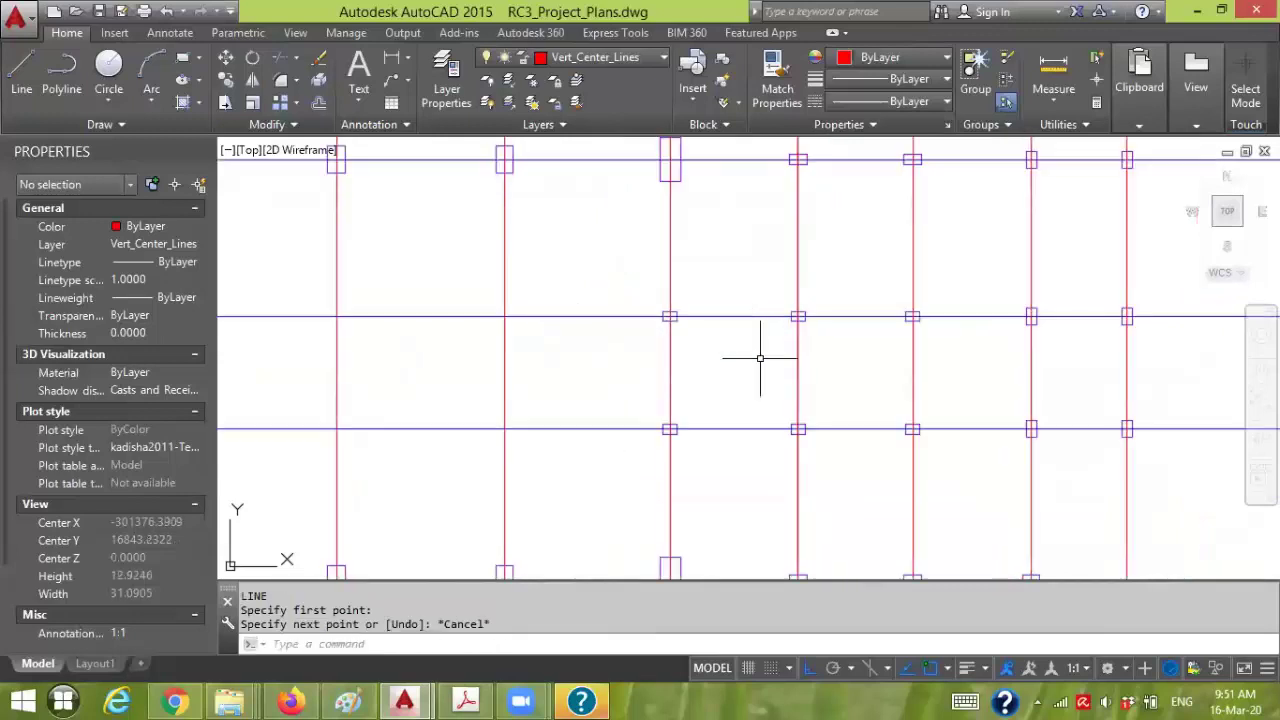
scroll(770, 330, "down", 1)
scroll(800, 415, "up", 3)
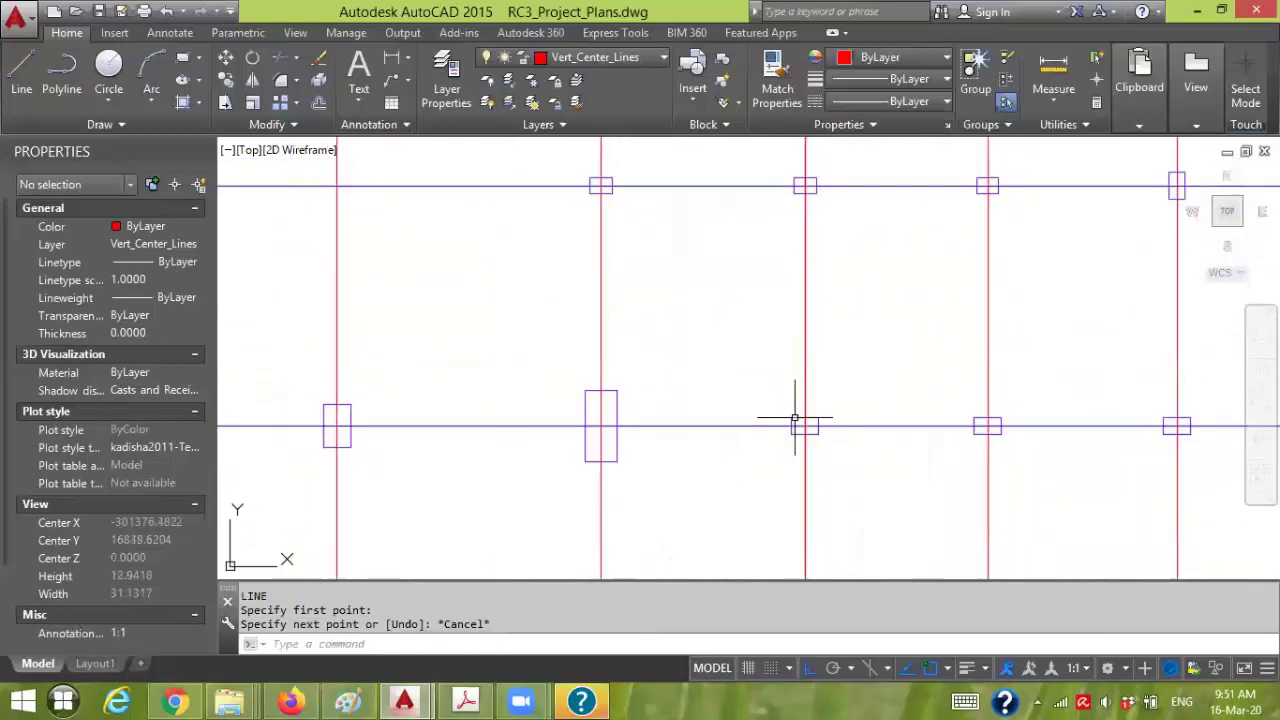
type("l")
key("Return")
left_click(780, 423)
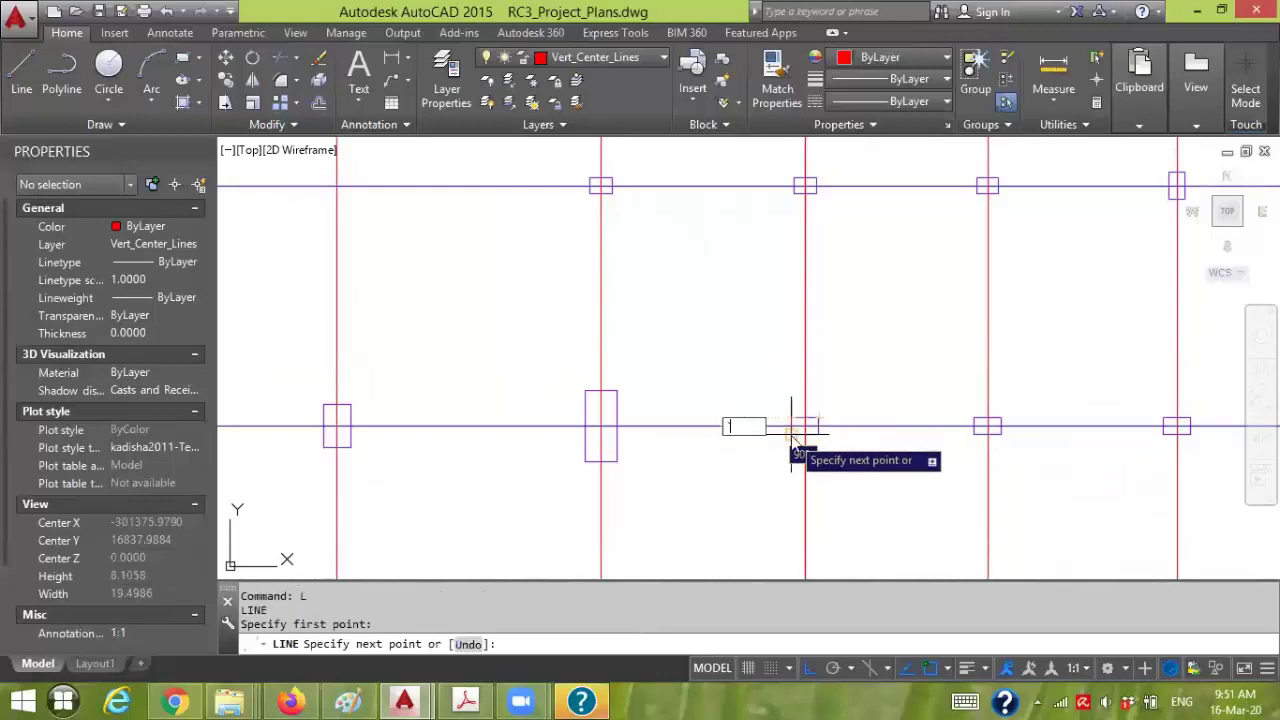
key("Escape")
scroll(891, 357, "down", 5)
middle_click_drag(891, 357, 870, 464)
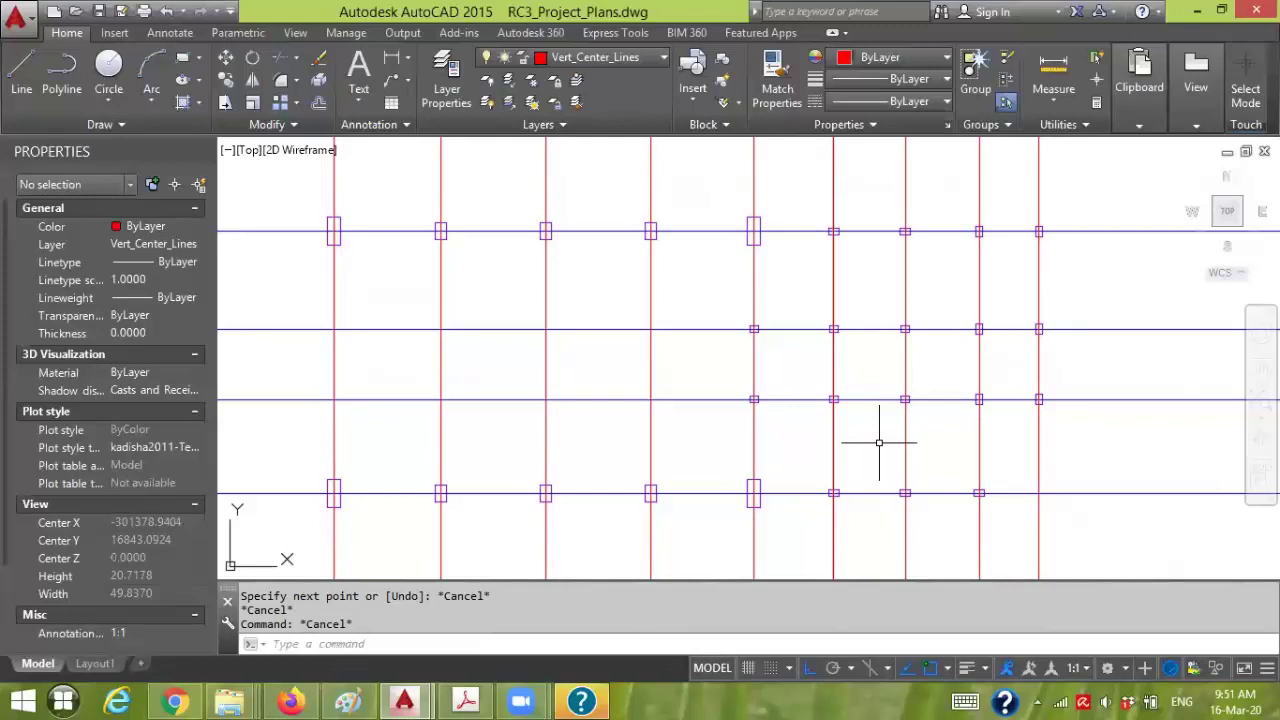
- Examine the top row's columns and the orientation of the smaller columns at the plan's right end
scroll(928, 229, "up", 2)
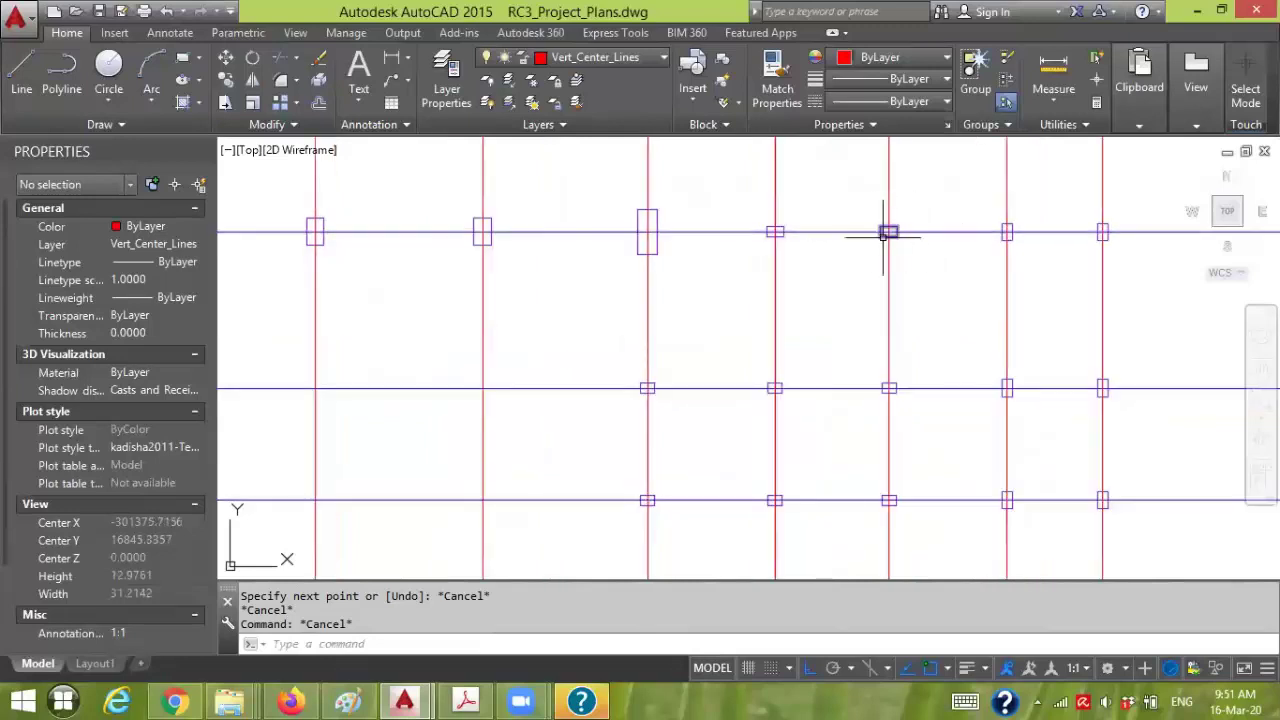
scroll(886, 234, "up", 4)
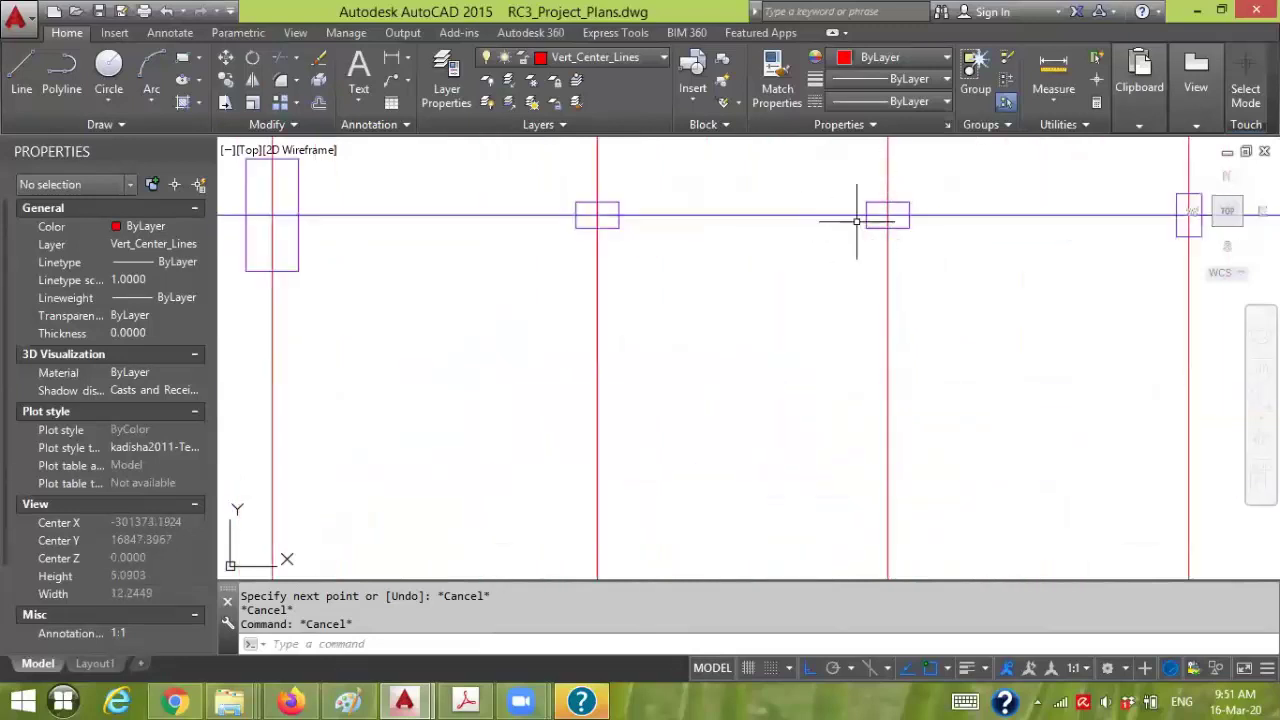
middle_click_drag(856, 221, 786, 309)
scroll(1027, 257, "down", 2)
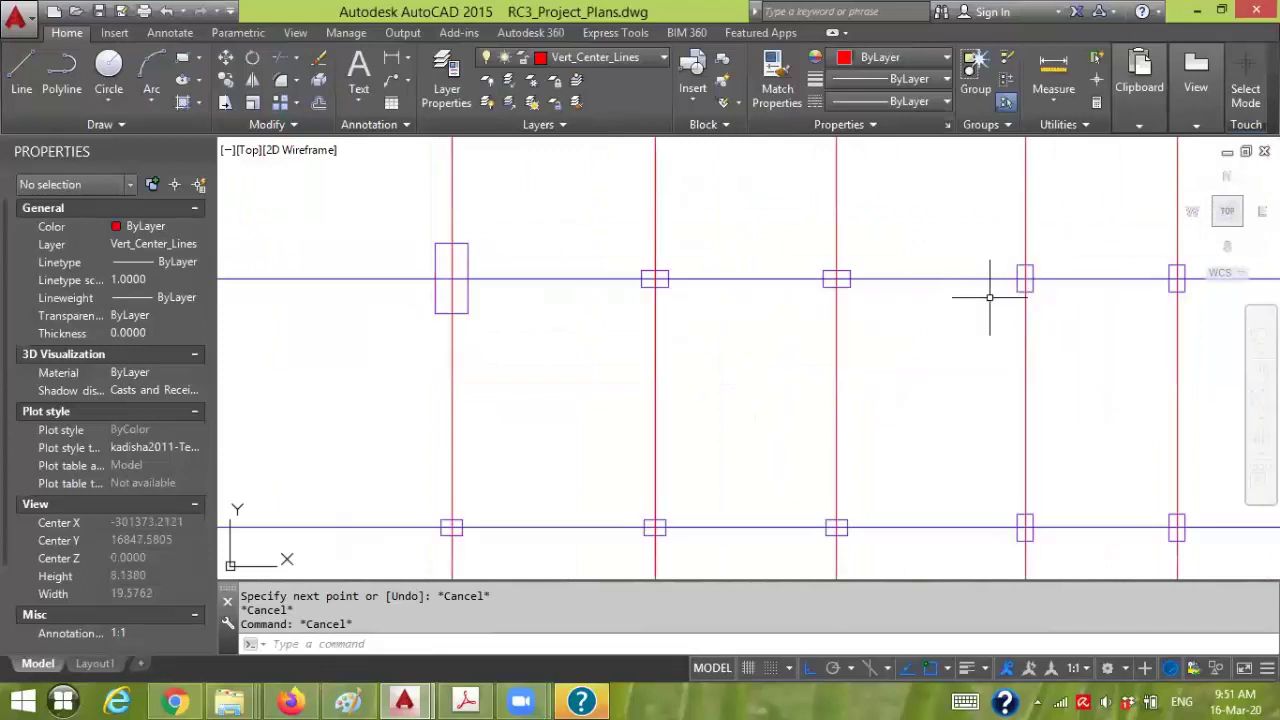
scroll(1017, 371, "down", 3)
mouse_move(1112, 420)
middle_mouse_down()
mouse_move(1094, 414)
mouse_move(1094, 294)
middle_mouse_up()
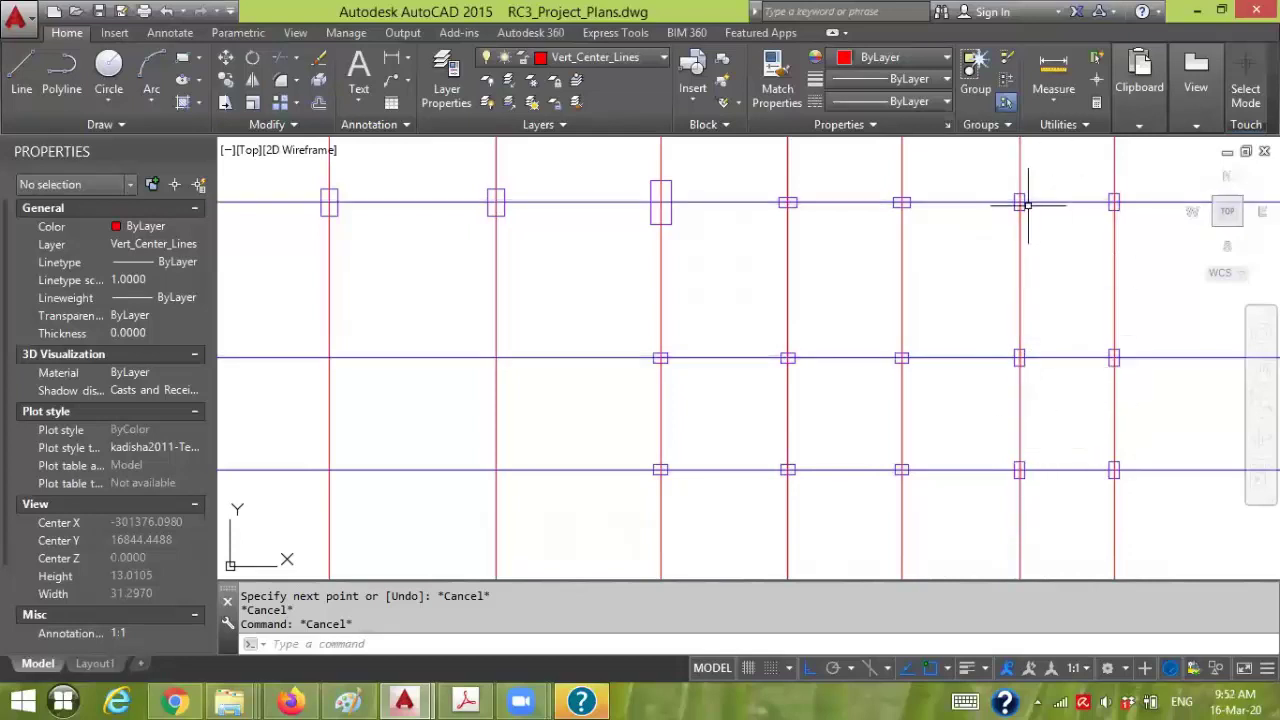
scroll(1025, 218, "down", 2)
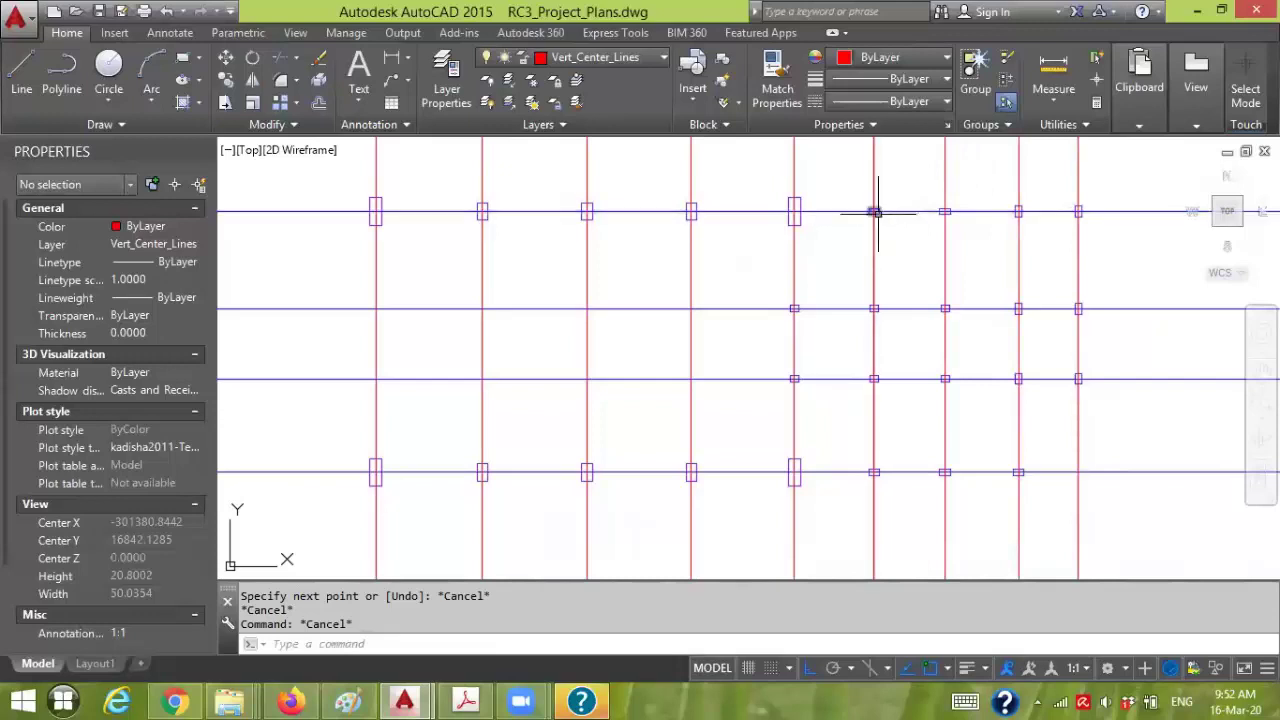
scroll(875, 212, "up", 2)
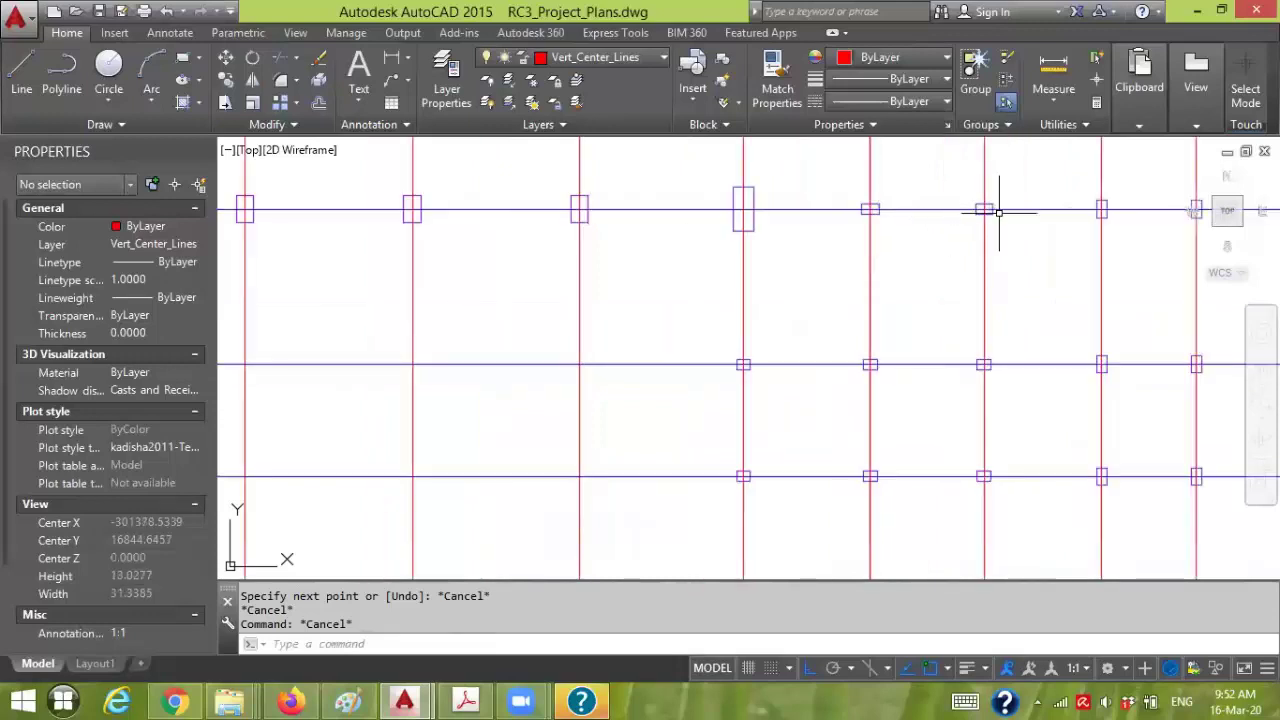
scroll(990, 212, "down", 2)
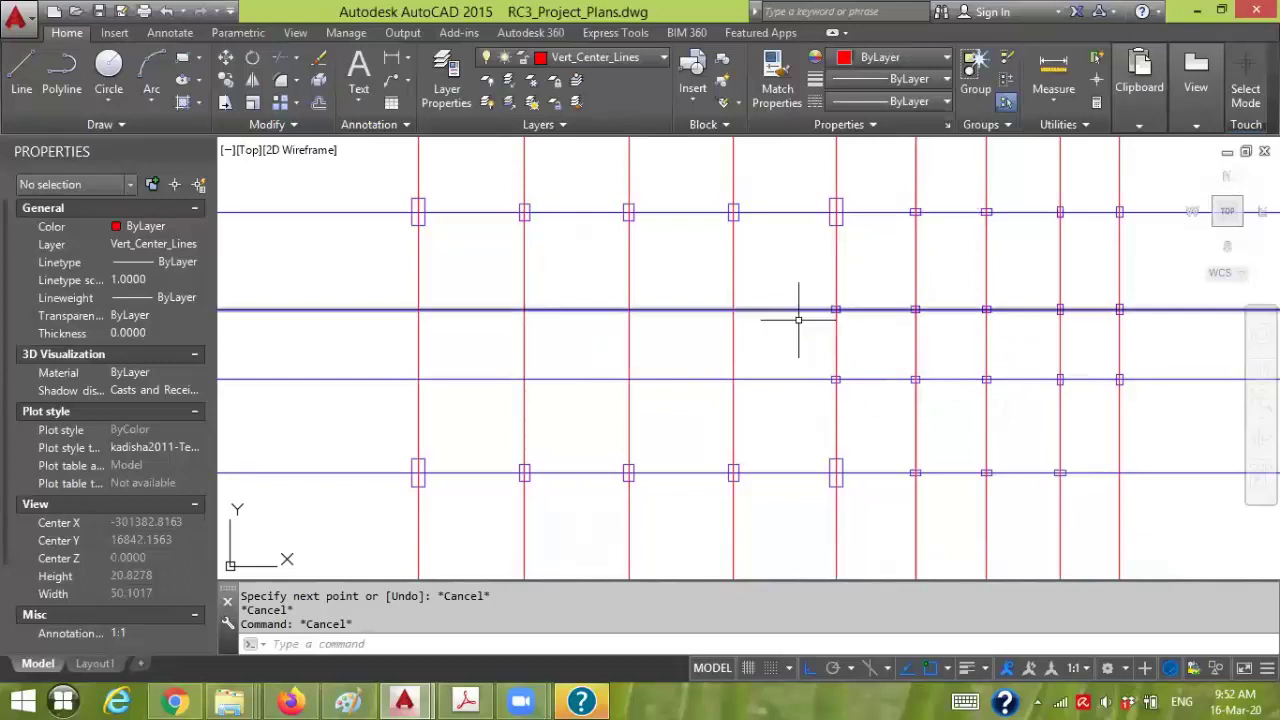
- Select the six small columns in the two middle rows, then the columns to their right, clearing each selection
left_click(798, 405)
left_click(1010, 280)
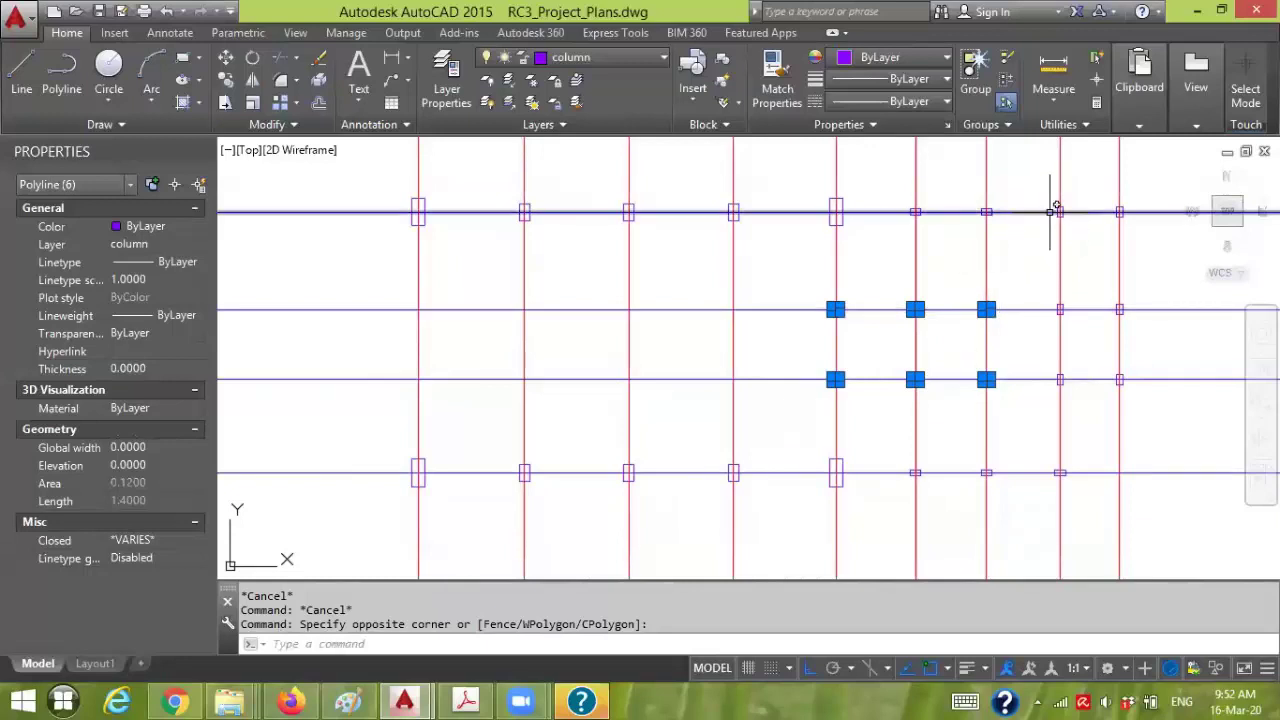
left_click(1034, 408)
key("Escape")
key("Escape")
left_click(1037, 406)
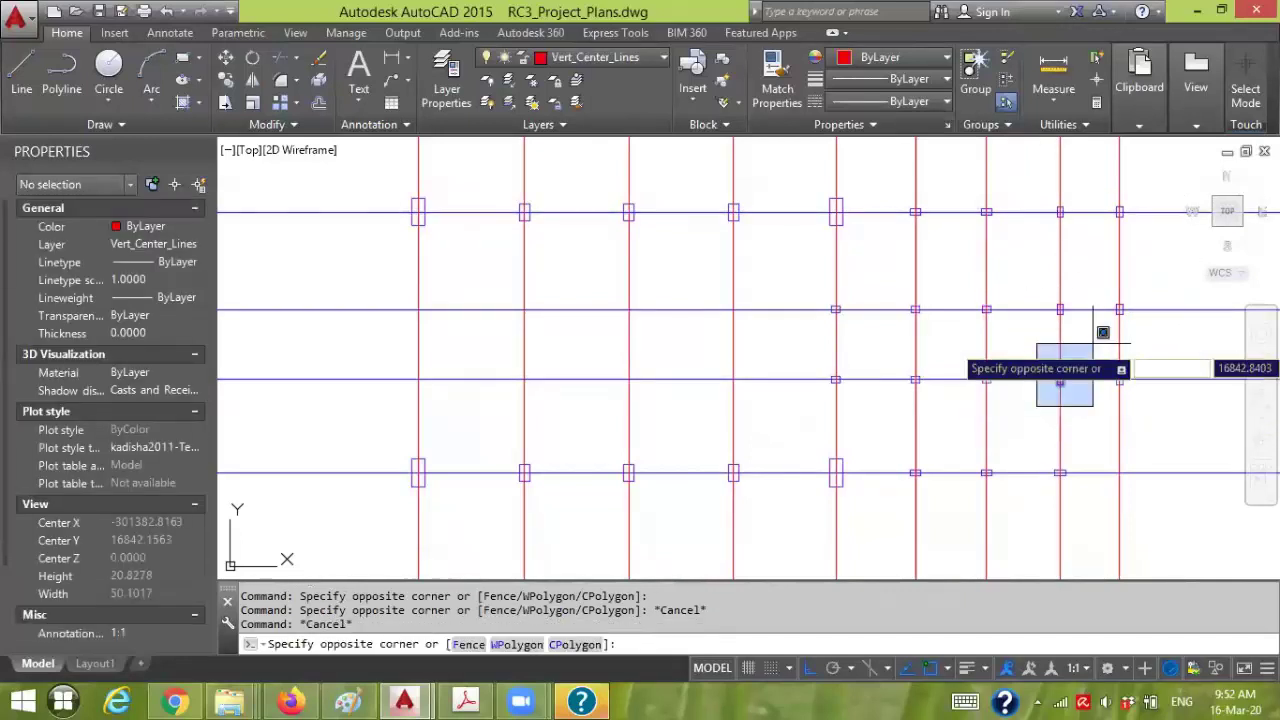
left_click(1190, 204)
key("Escape")
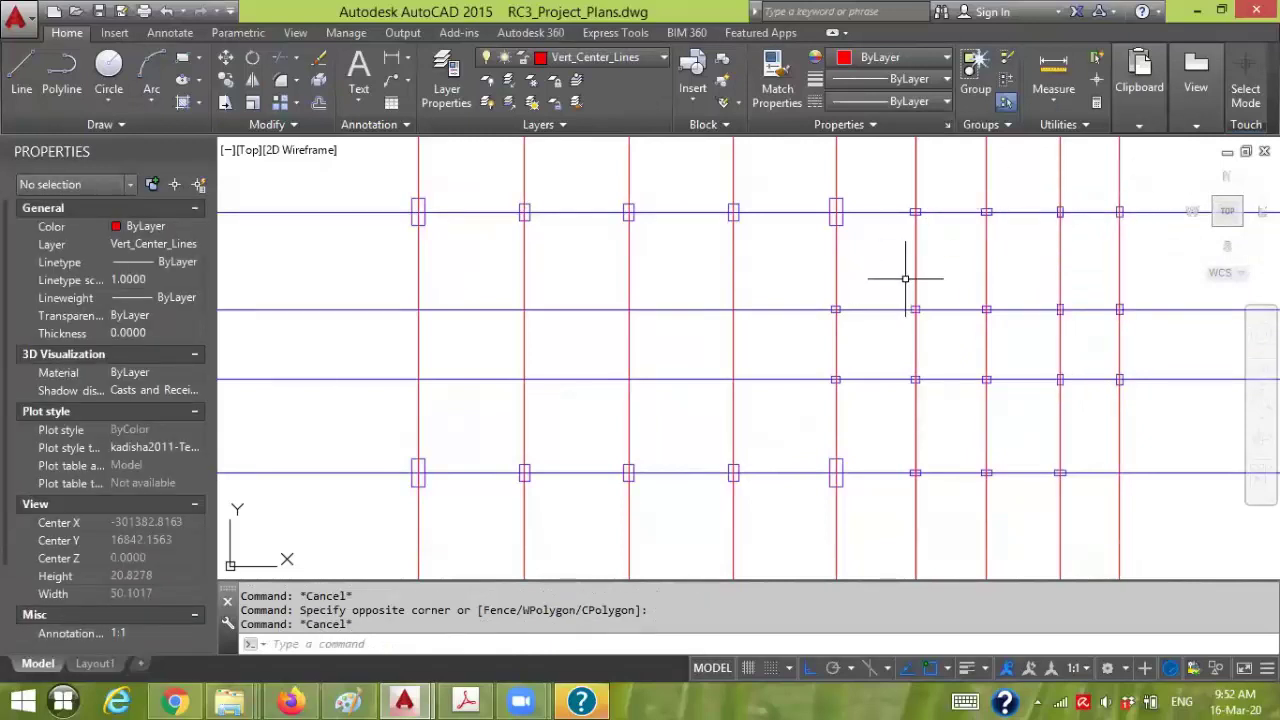
- Look over the full column grid and its shared center lines
scroll(890, 274, "down", 2)
middle_click_drag(889, 277, 871, 307)
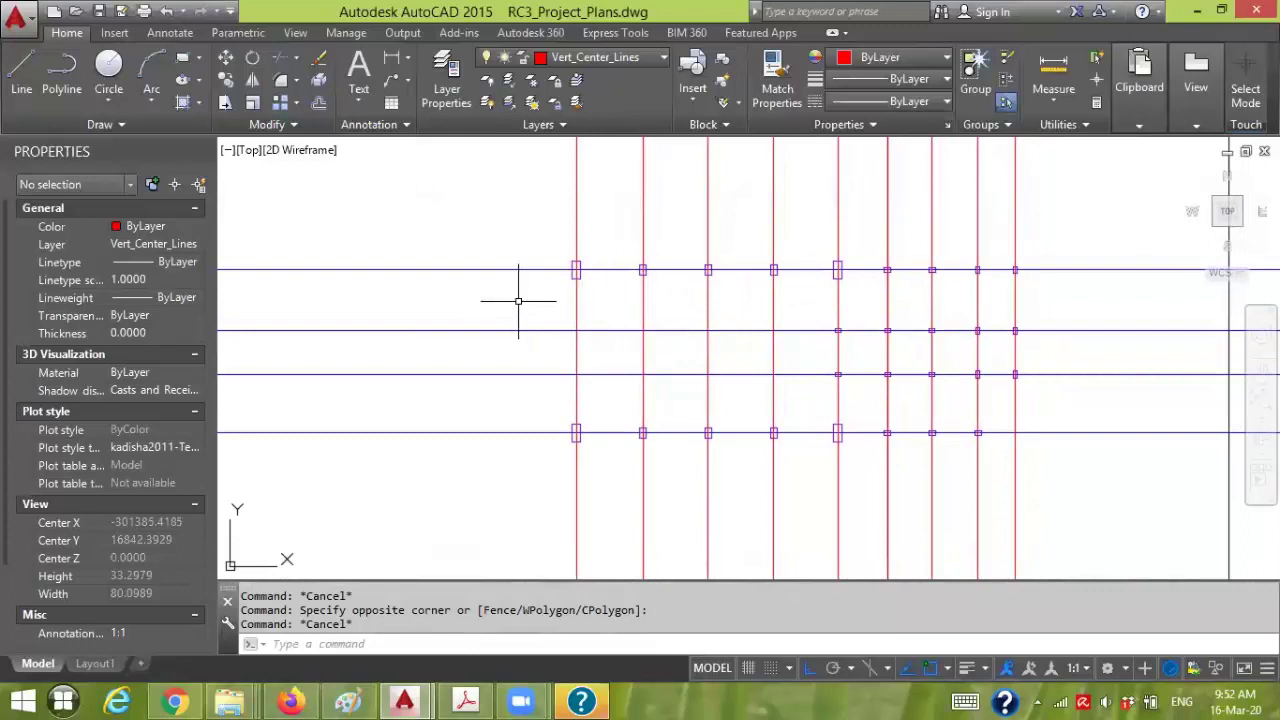
scroll(862, 286, "up", 4)
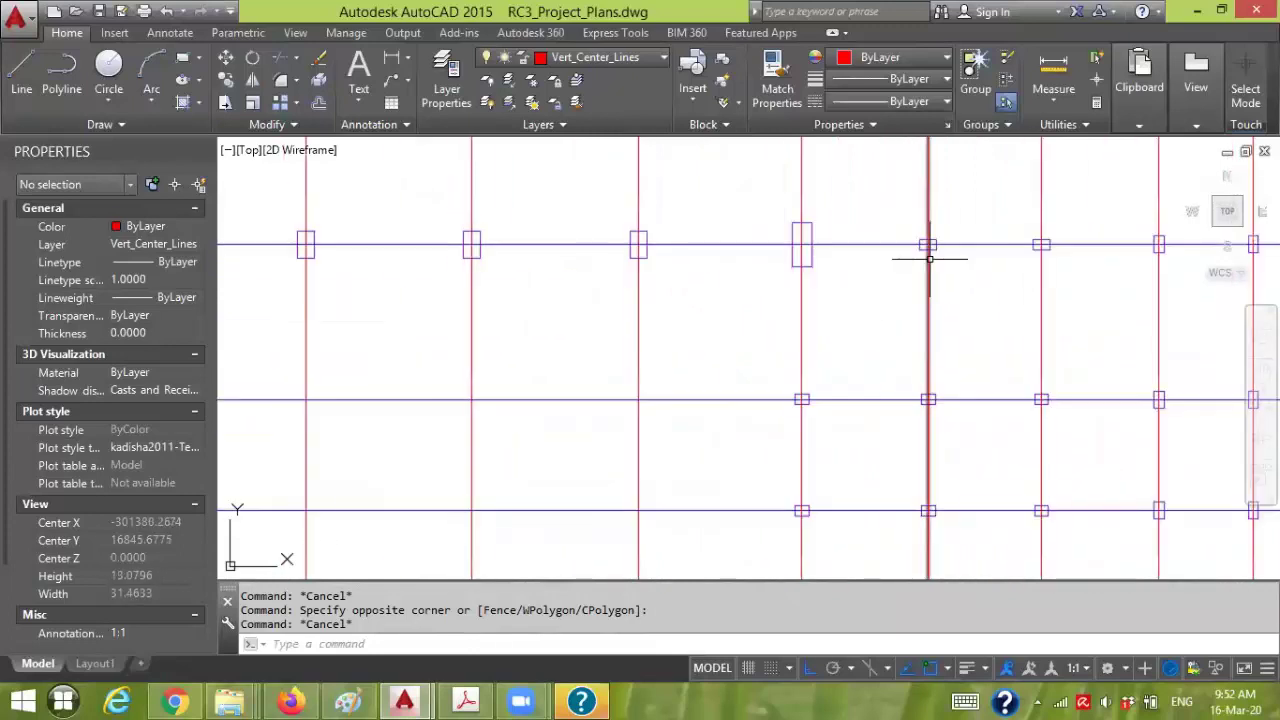
scroll(920, 268, "down", 2)
scroll(896, 348, "down", 2)
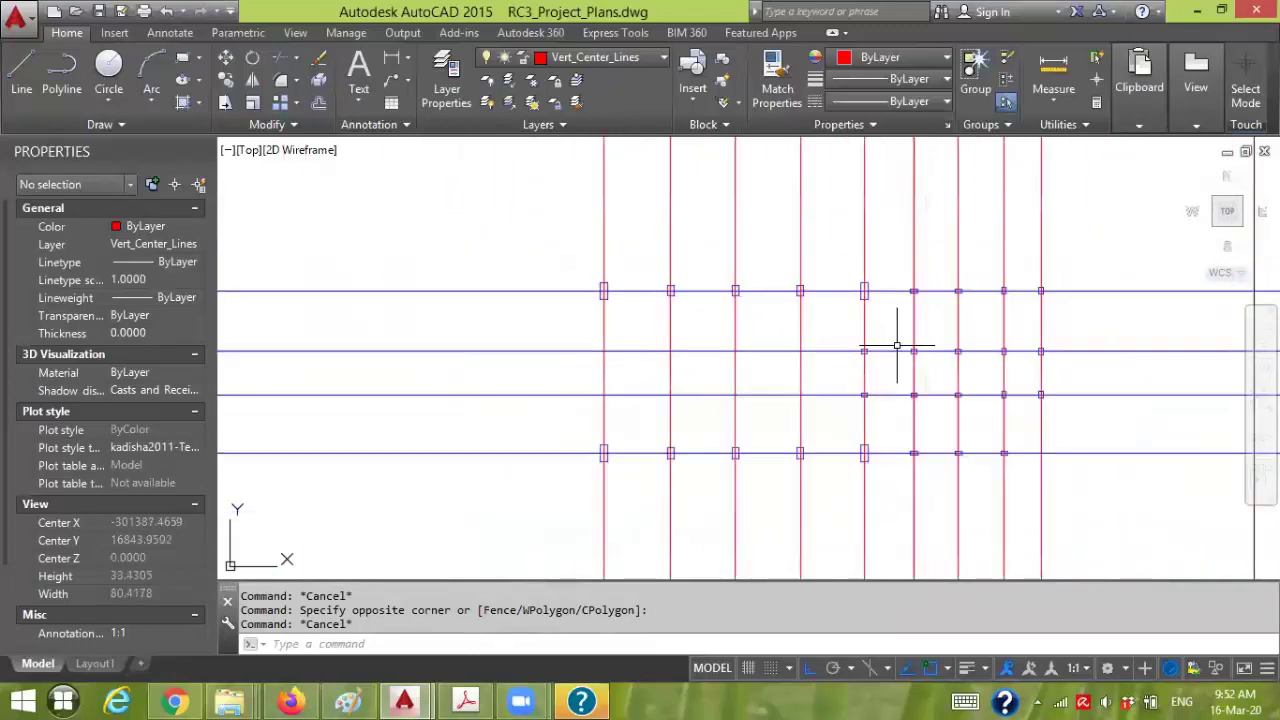
middle_click_drag(971, 326, 848, 323)
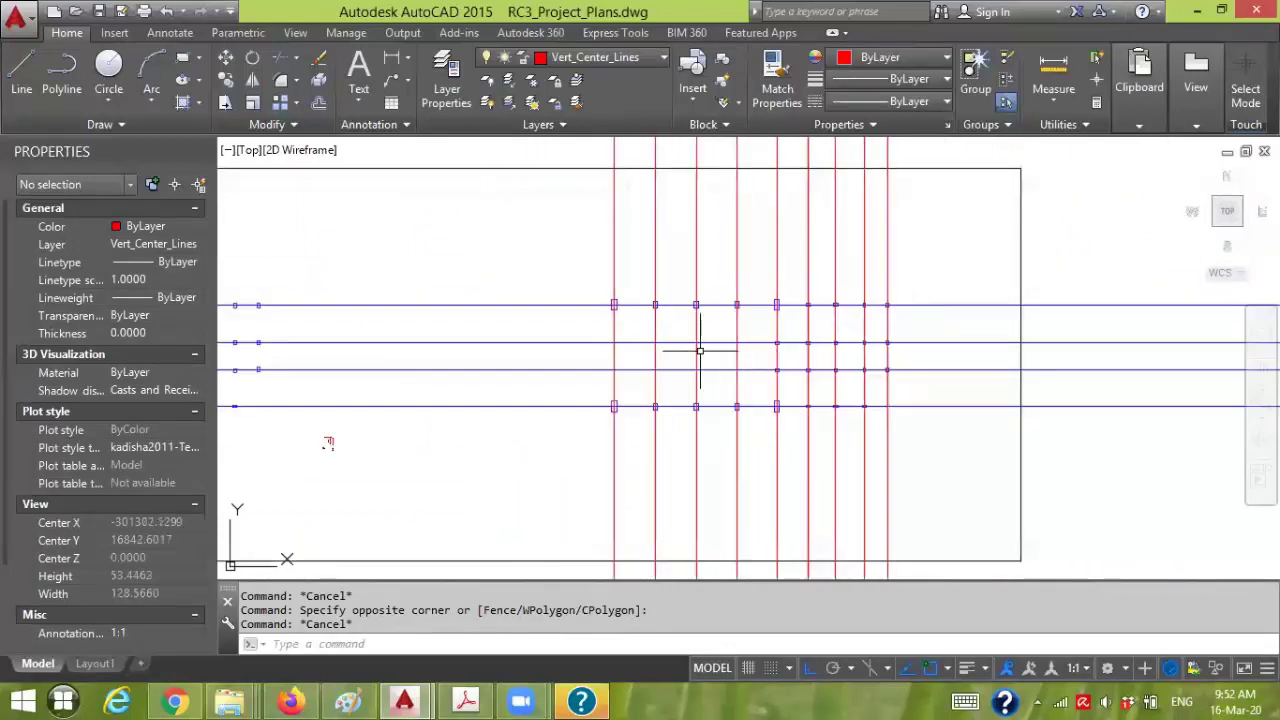
scroll(693, 344, "up", 2)
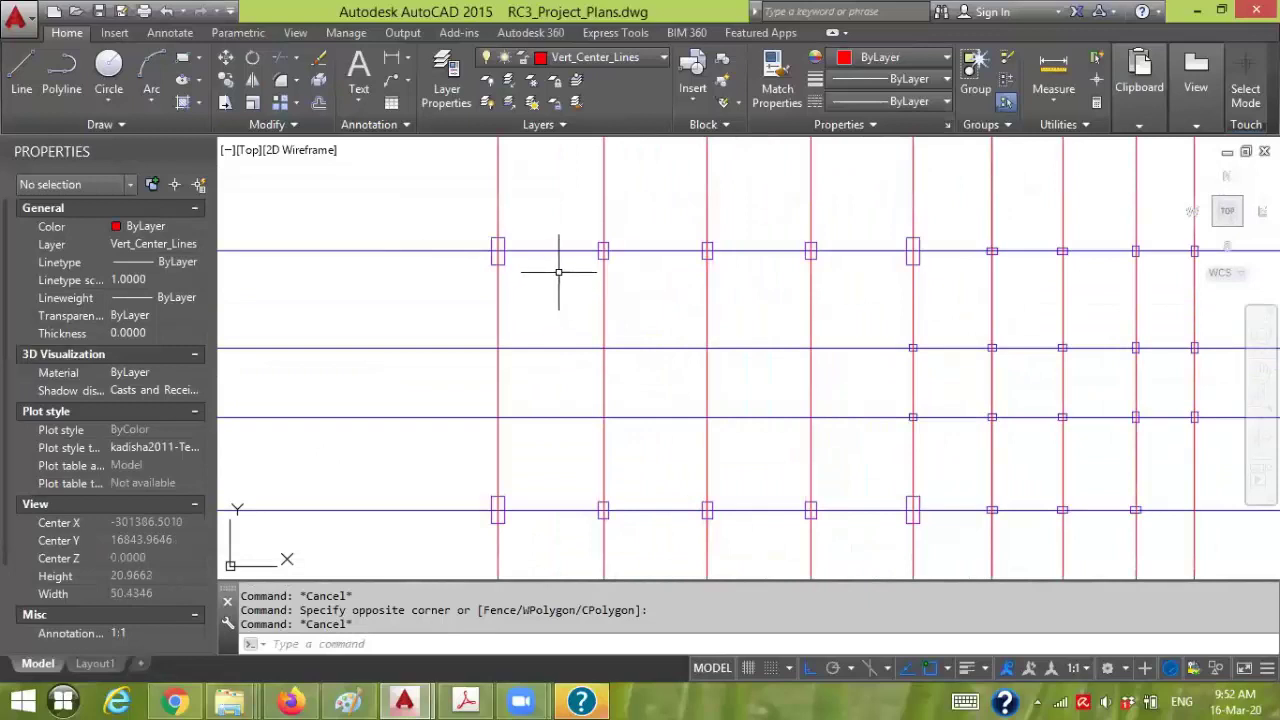
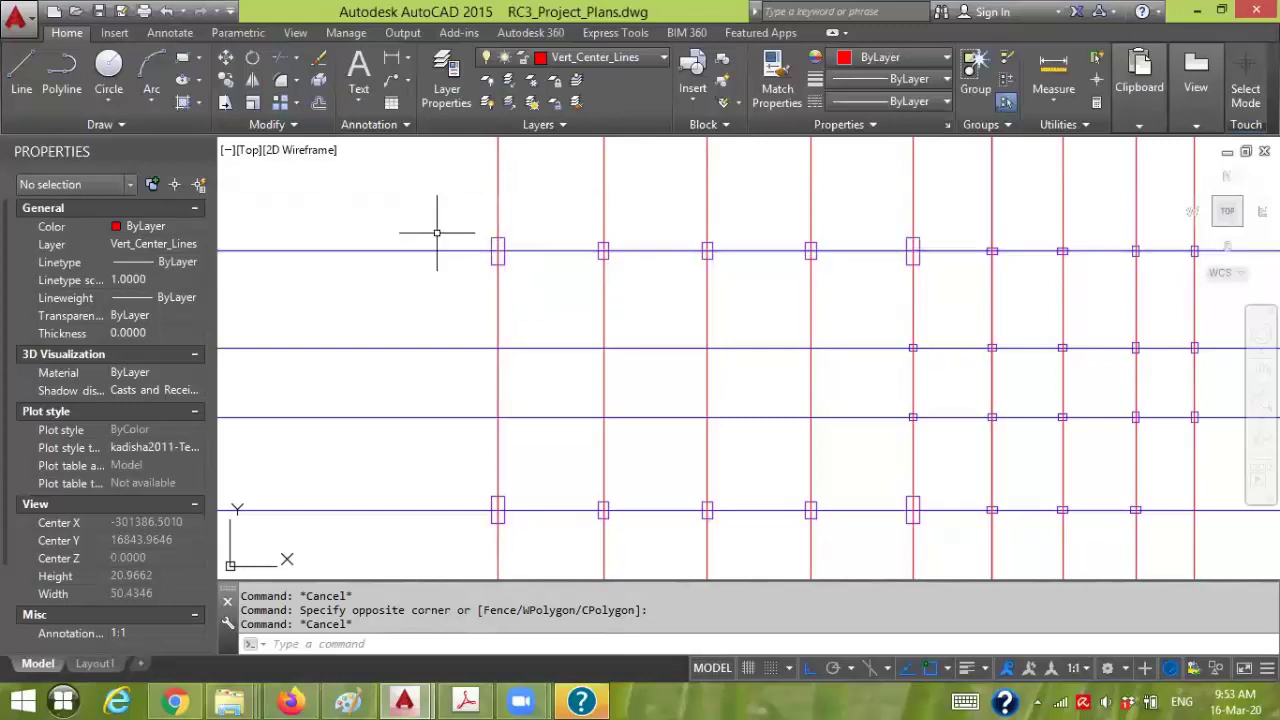
- Create a layer named Col_Center_Lines with color index 94
left_click(630, 62)
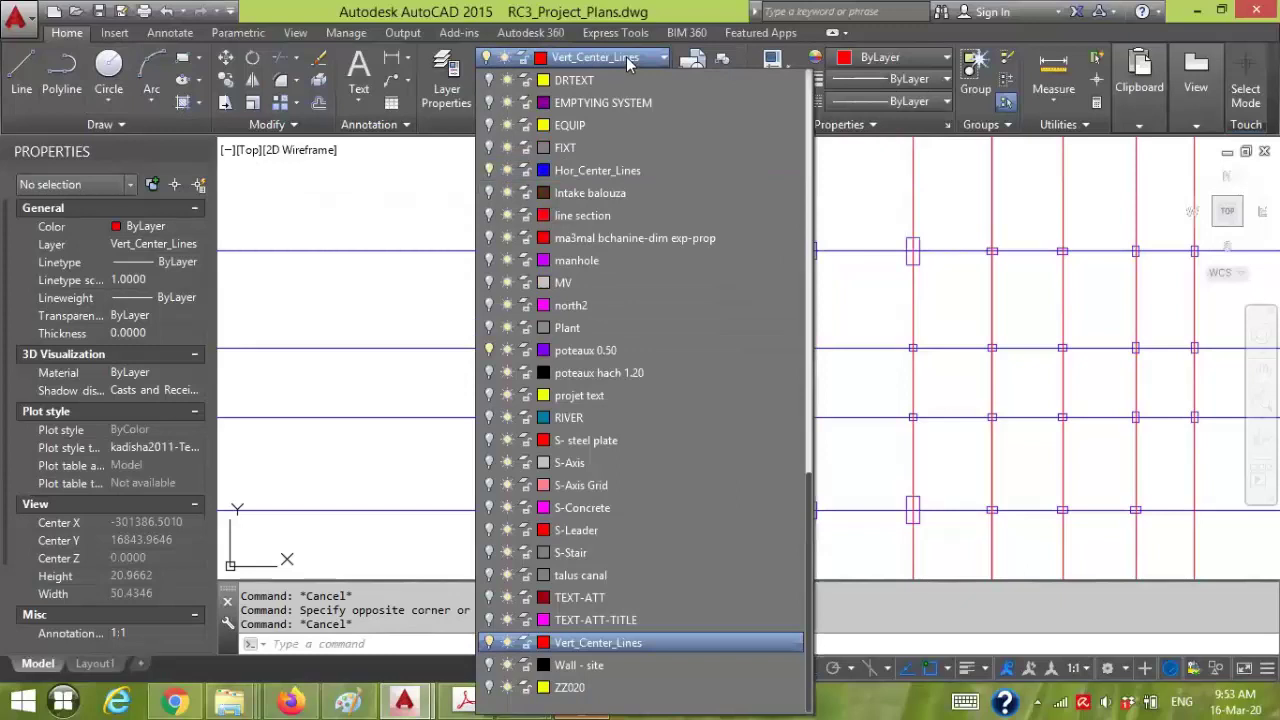
left_click(630, 62)
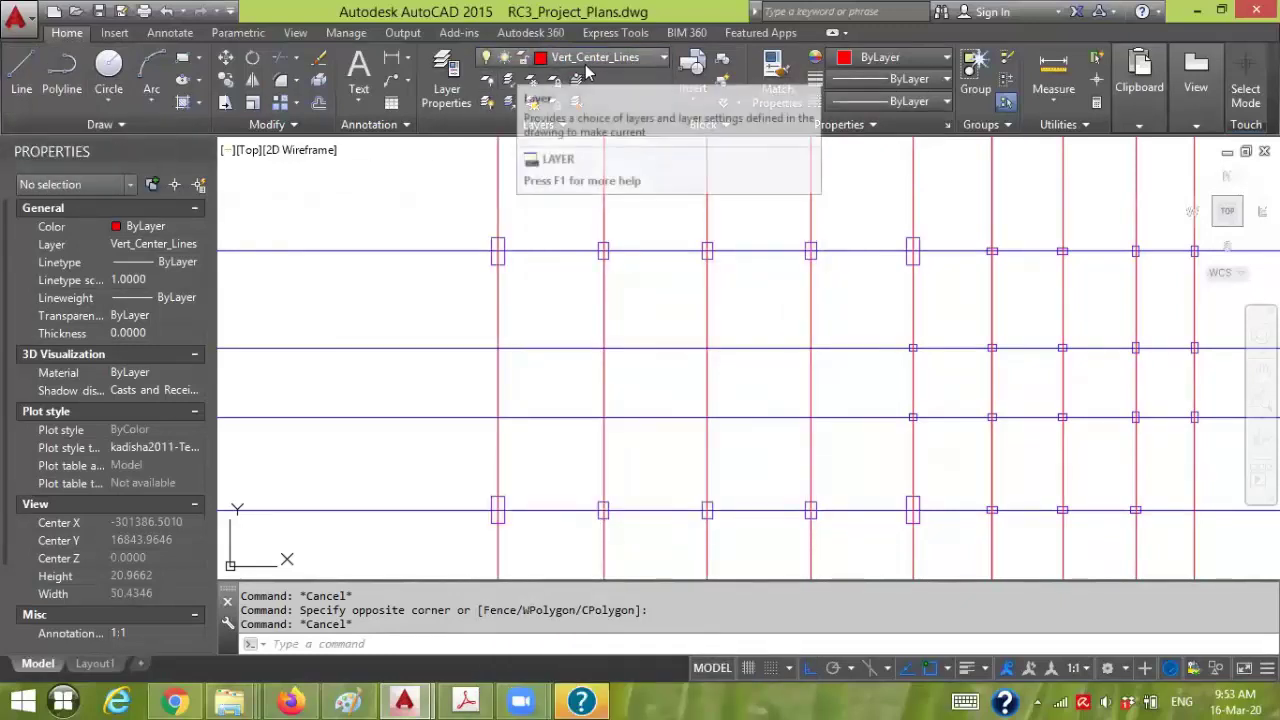
left_click(603, 58)
left_click(446, 80)
left_click(446, 80)
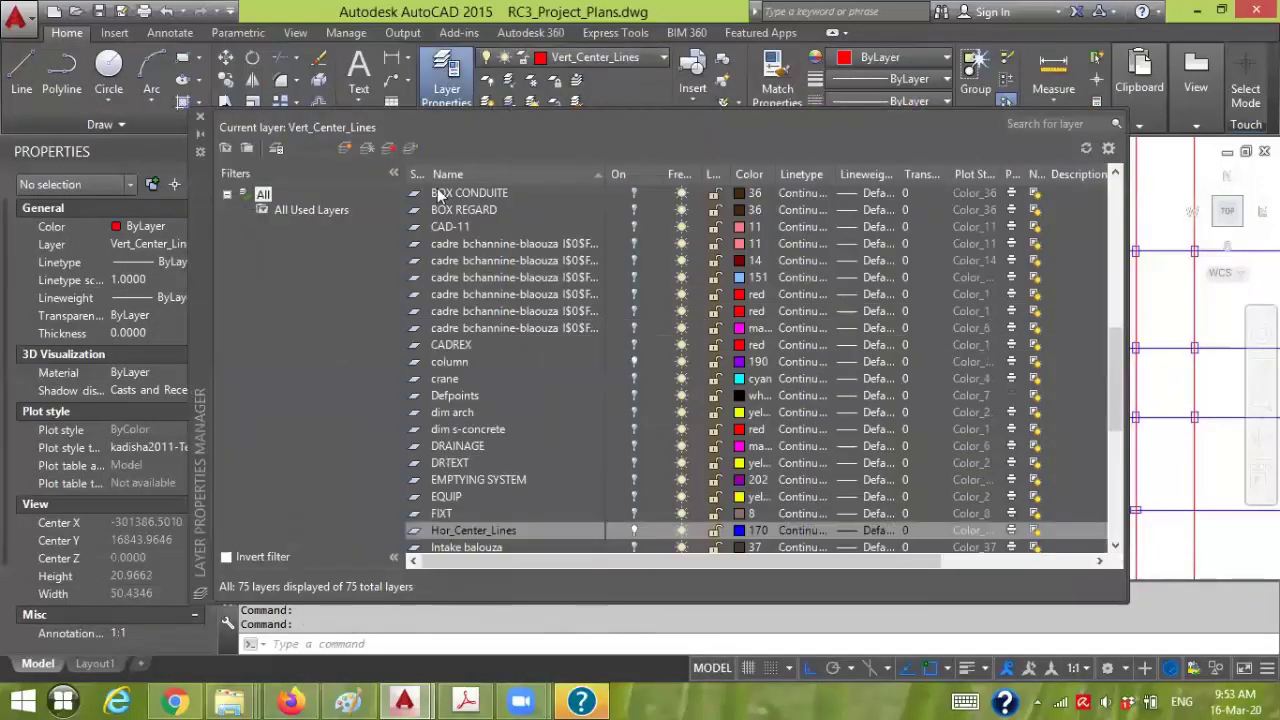
left_click(344, 149)
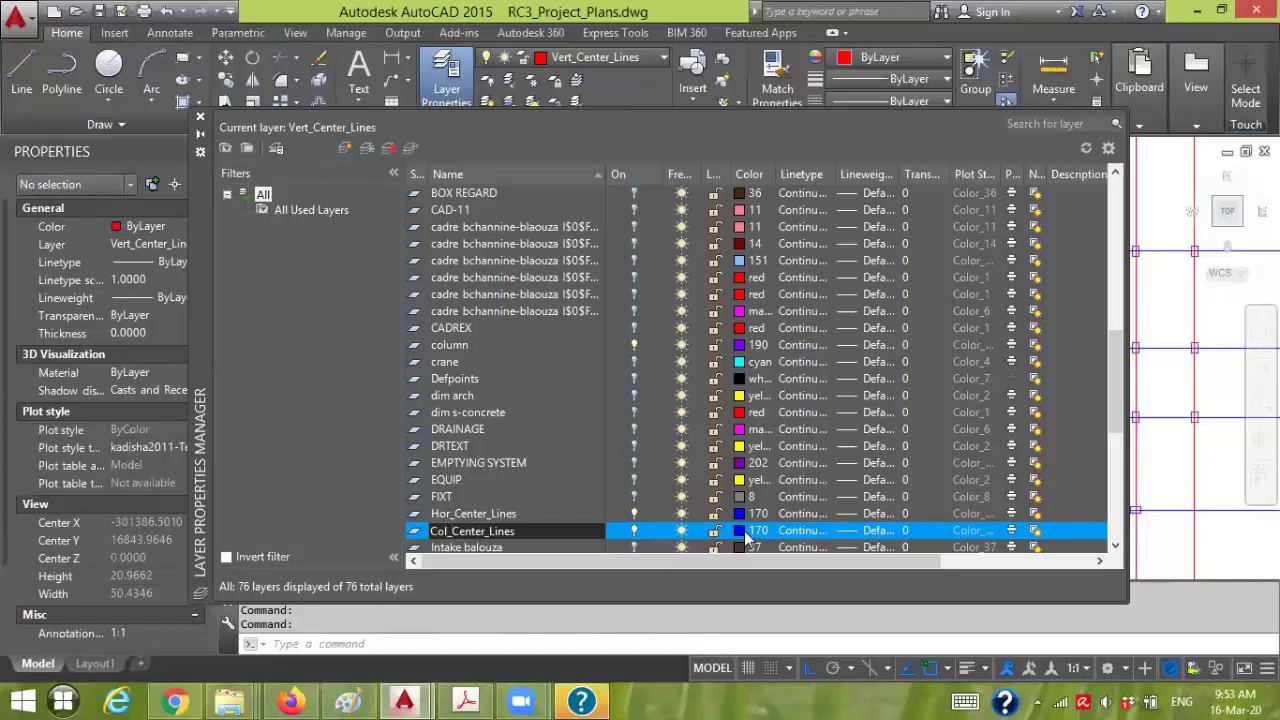
left_click(742, 530)
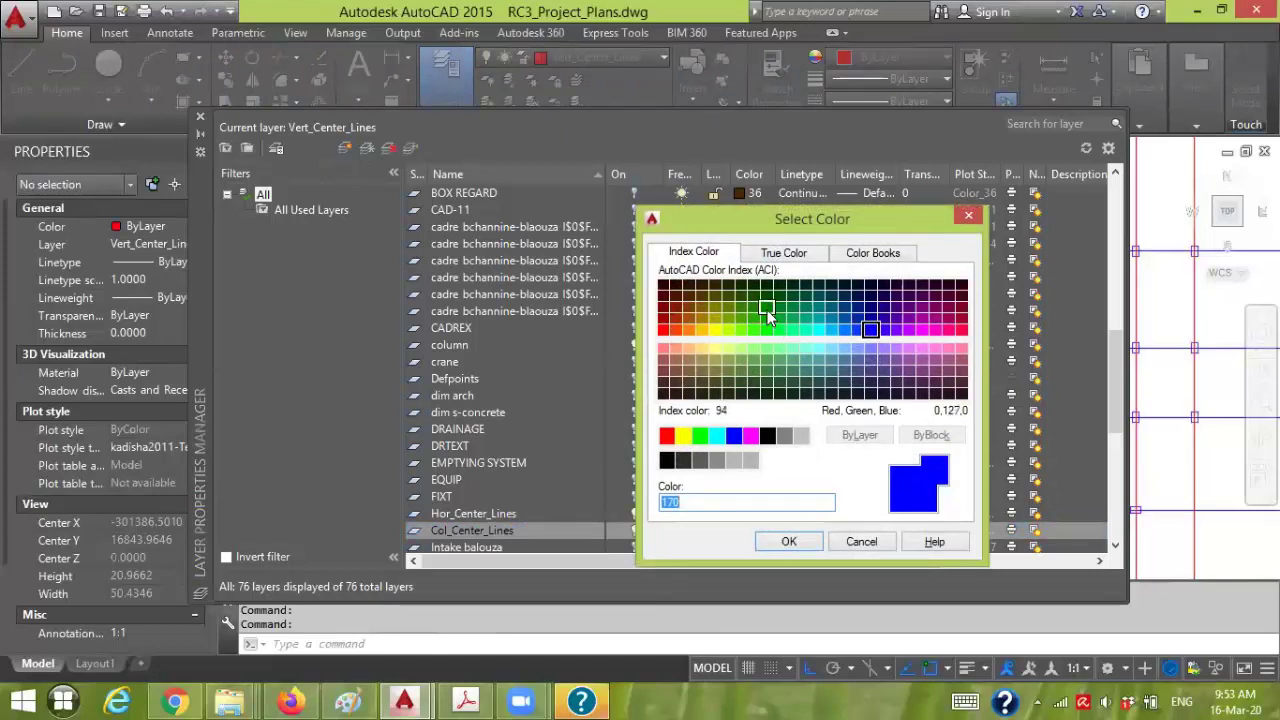
left_click(805, 541)
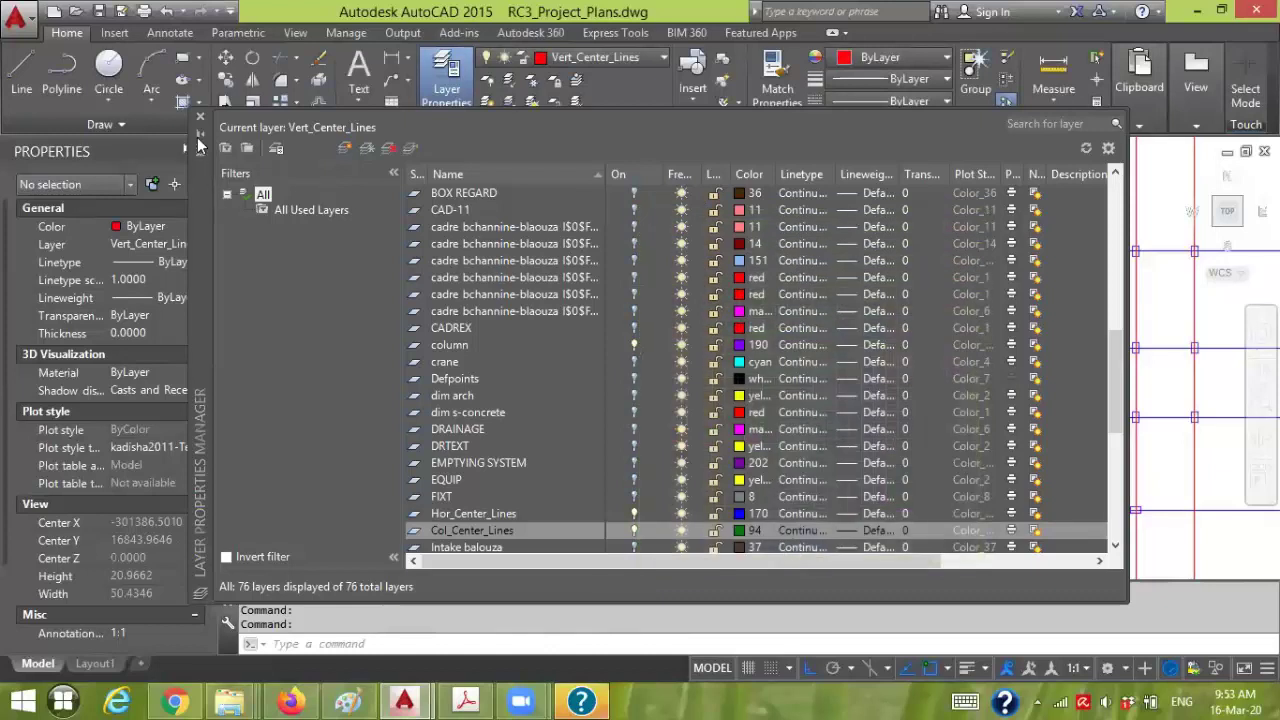
left_click(201, 120)
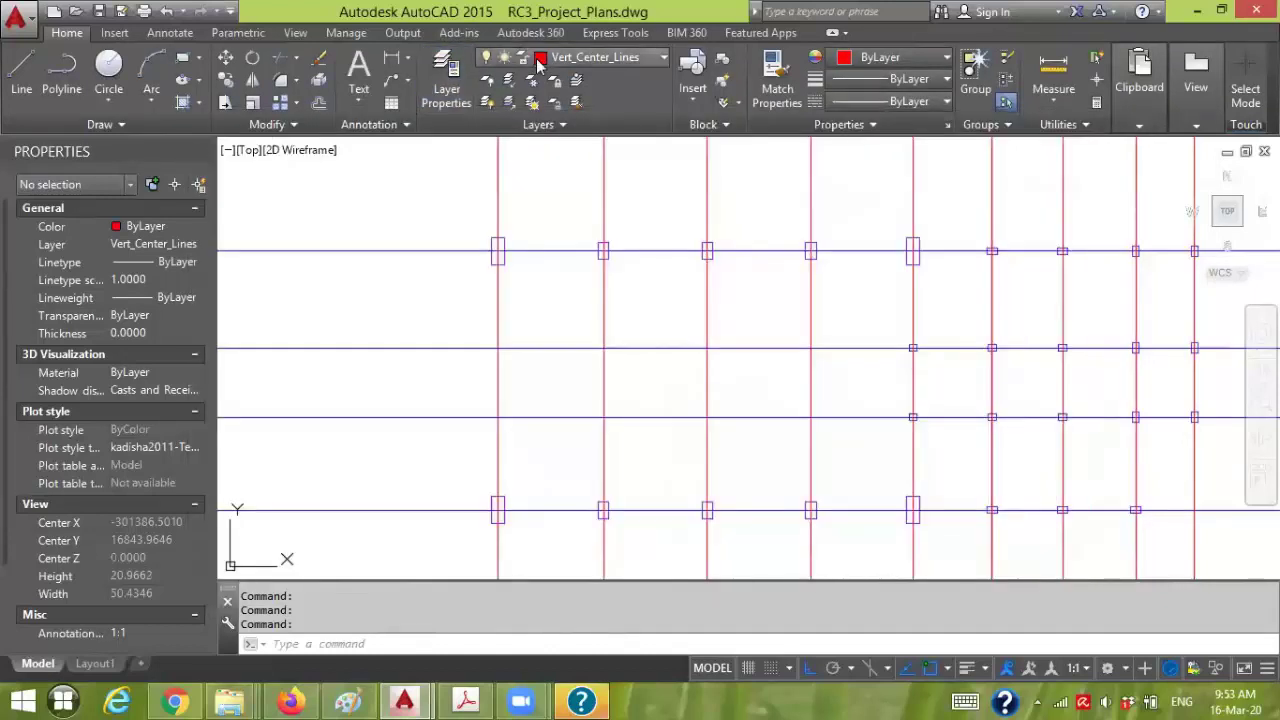
- Make Col_Center_Lines the current layer
left_click(538, 60)
scroll(596, 311, "up", 6)
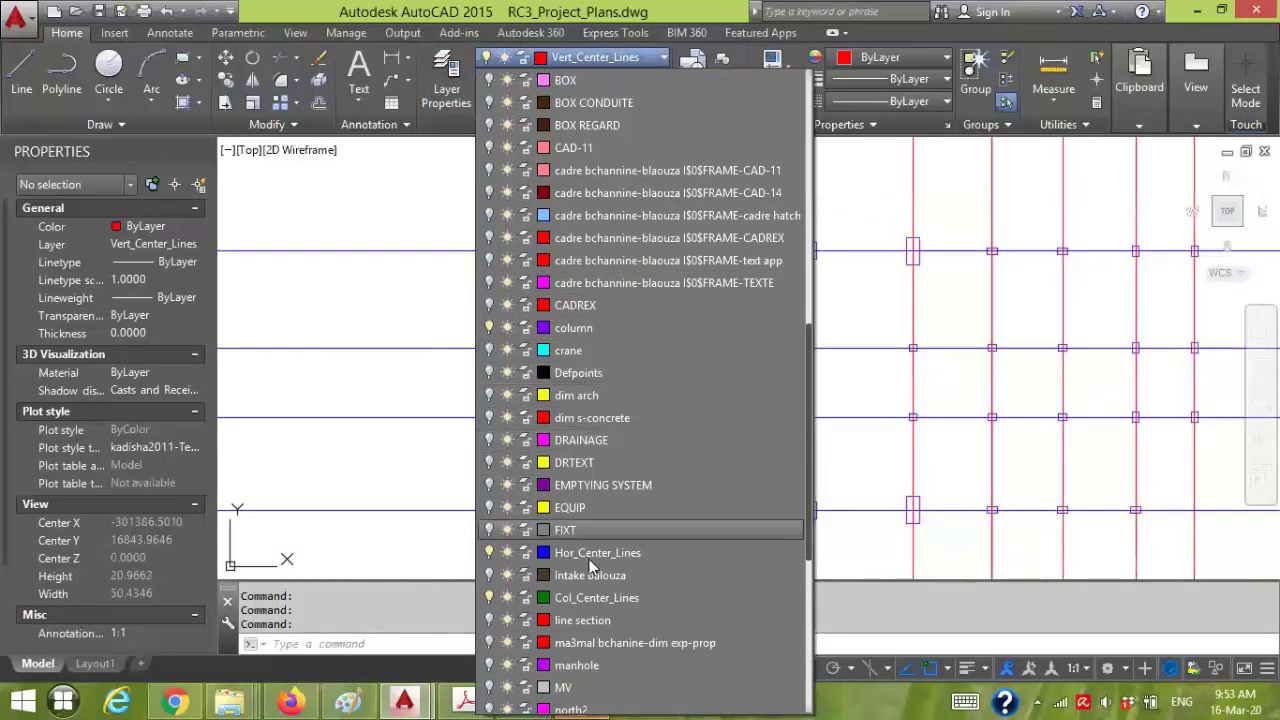
left_click(576, 598)
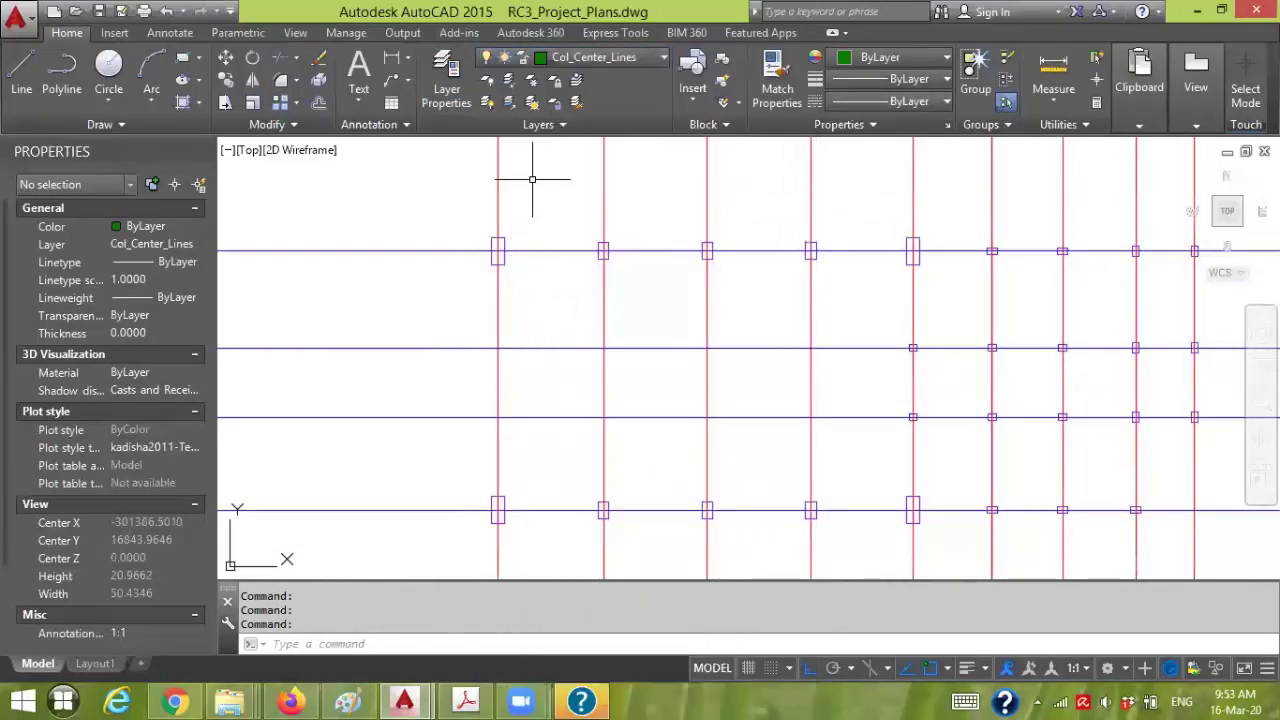
- Draw two crossing diagonal lines between opposite corners of the top row's leftmost tall column
type("l")
key("Return")
scroll(500, 229, "up", 5)
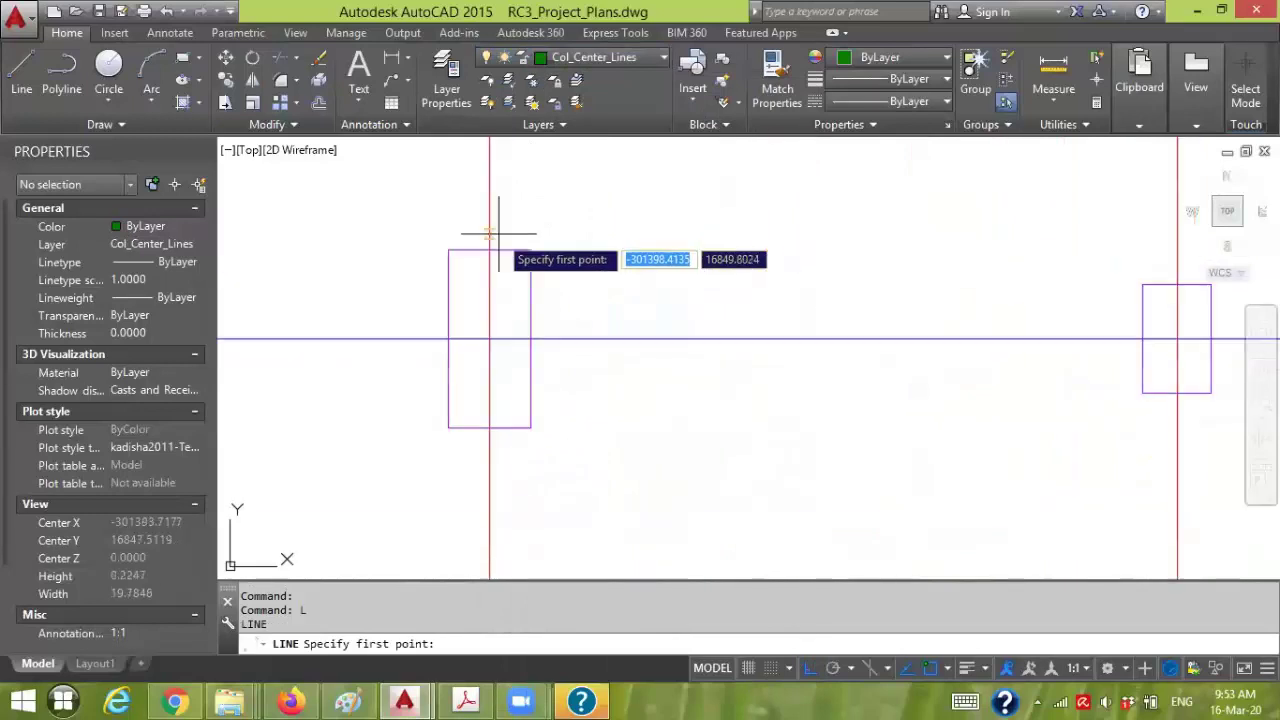
left_click(449, 250)
left_click(530, 427)
key("Return")
key("Return")
left_click(449, 427)
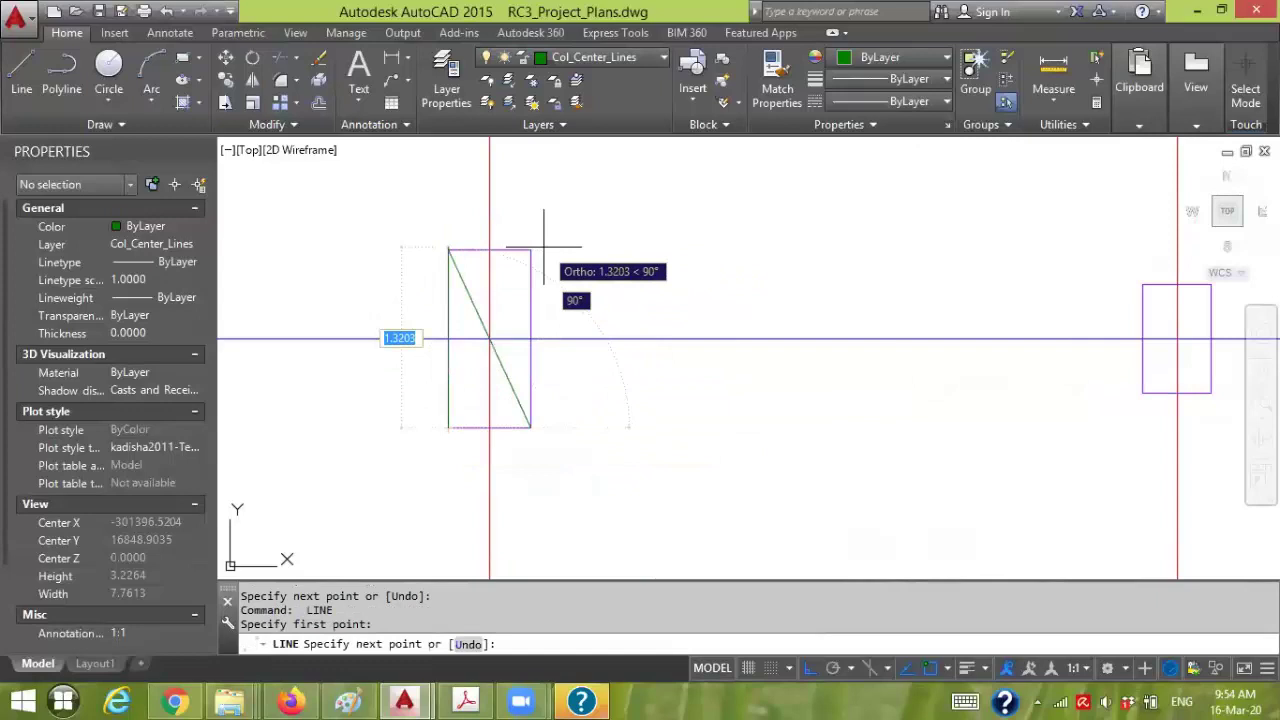
left_click(530, 250)
key("Return")
scroll(840, 275, "down", 4)
middle_click_drag(849, 277, 663, 260)
scroll(729, 250, "up", 4)
key("Return")
left_click(716, 251)
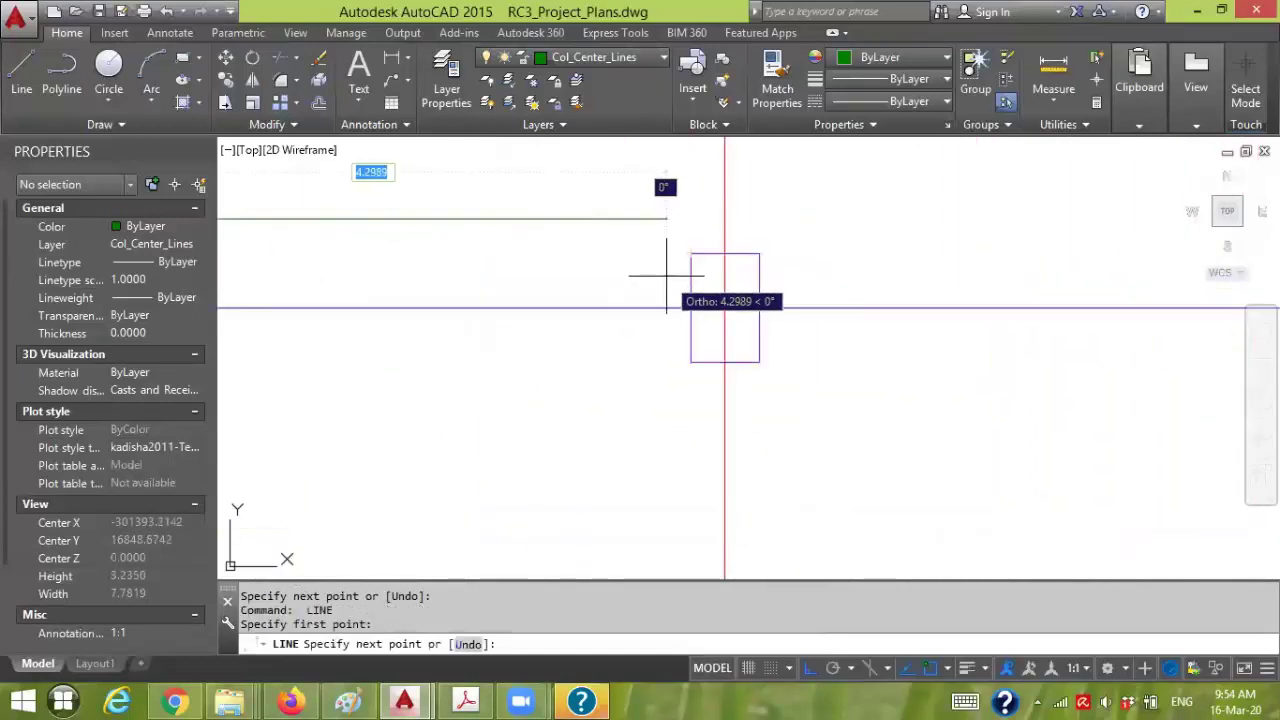
key("Escape")
- Draw both corner-to-corner diagonals in the top row's second column
type("l")
key("Return")
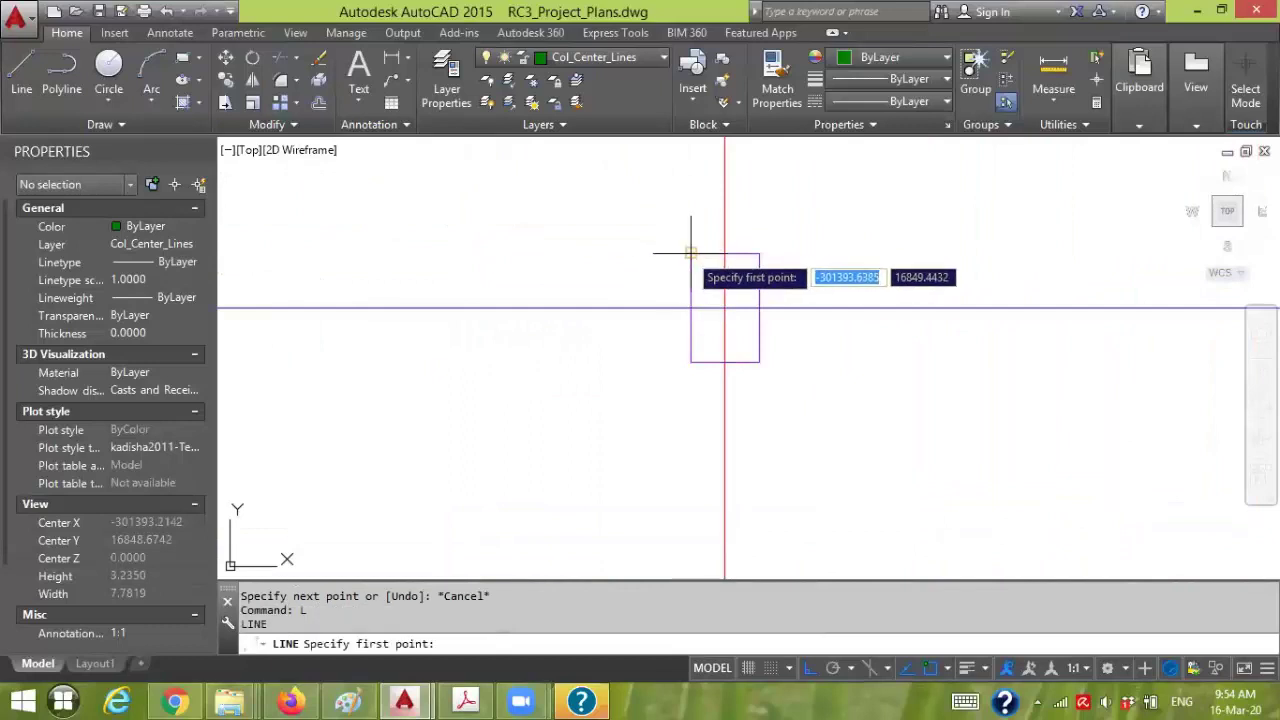
left_click(724, 253)
left_click(755, 360)
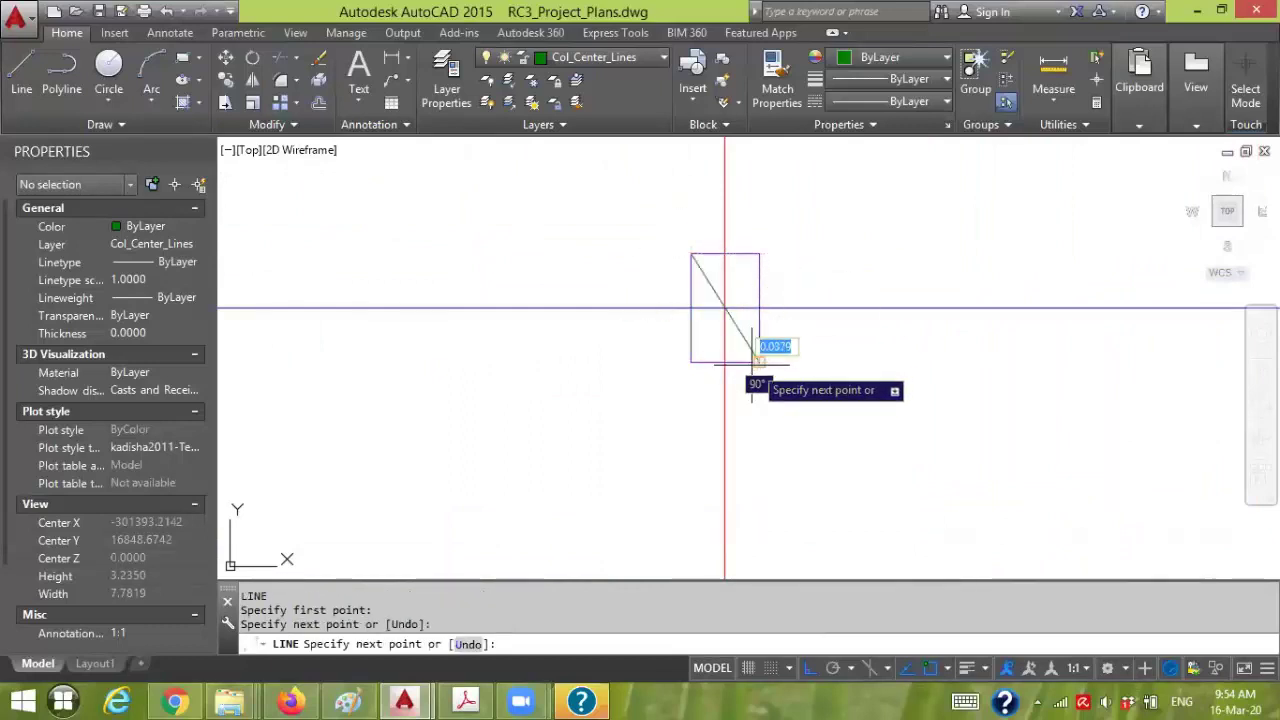
key("Return")
key("Return")
left_click(690, 362)
left_click(759, 253)
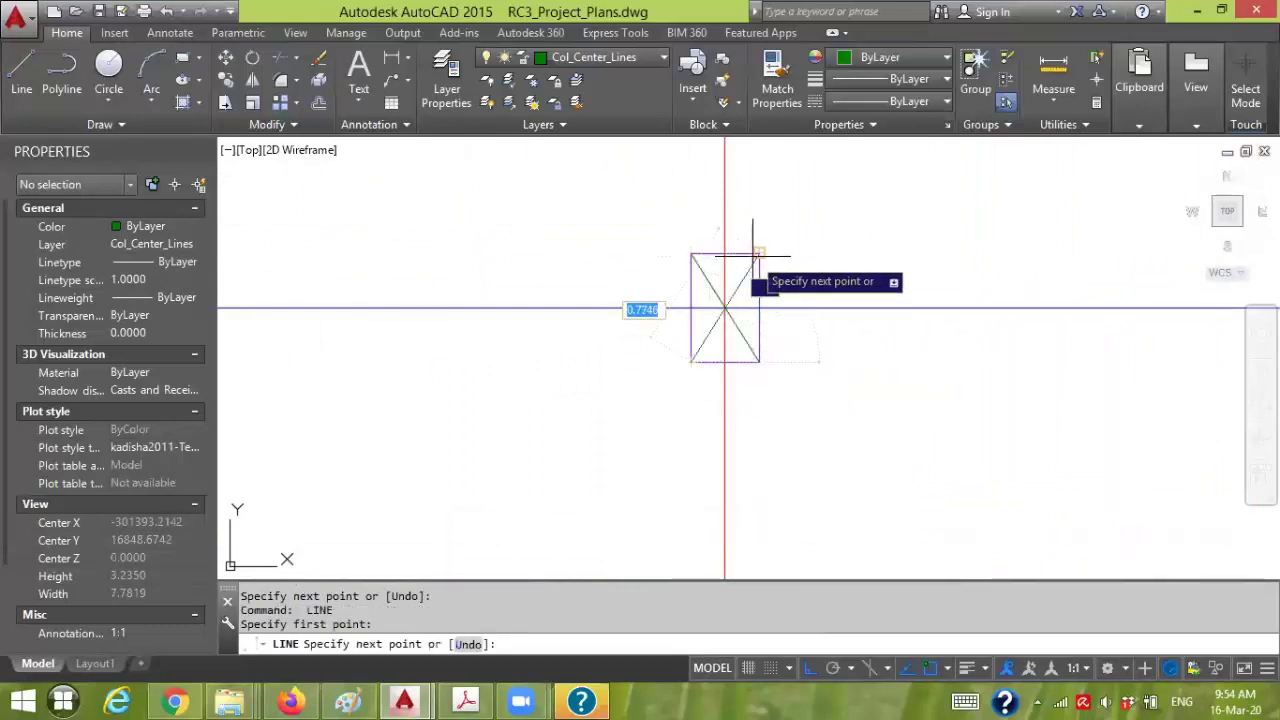
key("Return")
- Draw both corner-to-corner diagonals in the top row's third column
scroll(888, 234, "down", 6)
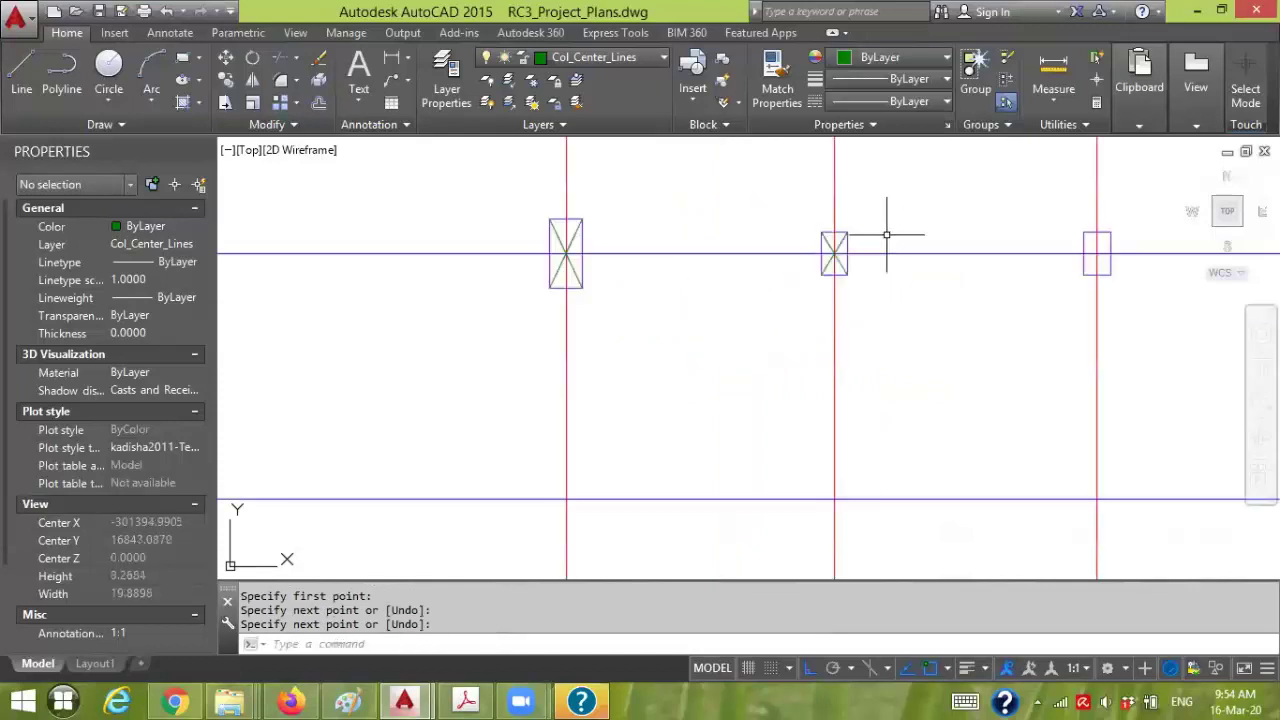
middle_click_drag(983, 314, 695, 349)
key("Return")
scroll(763, 277, "up", 5)
left_click(594, 224)
left_click(655, 333)
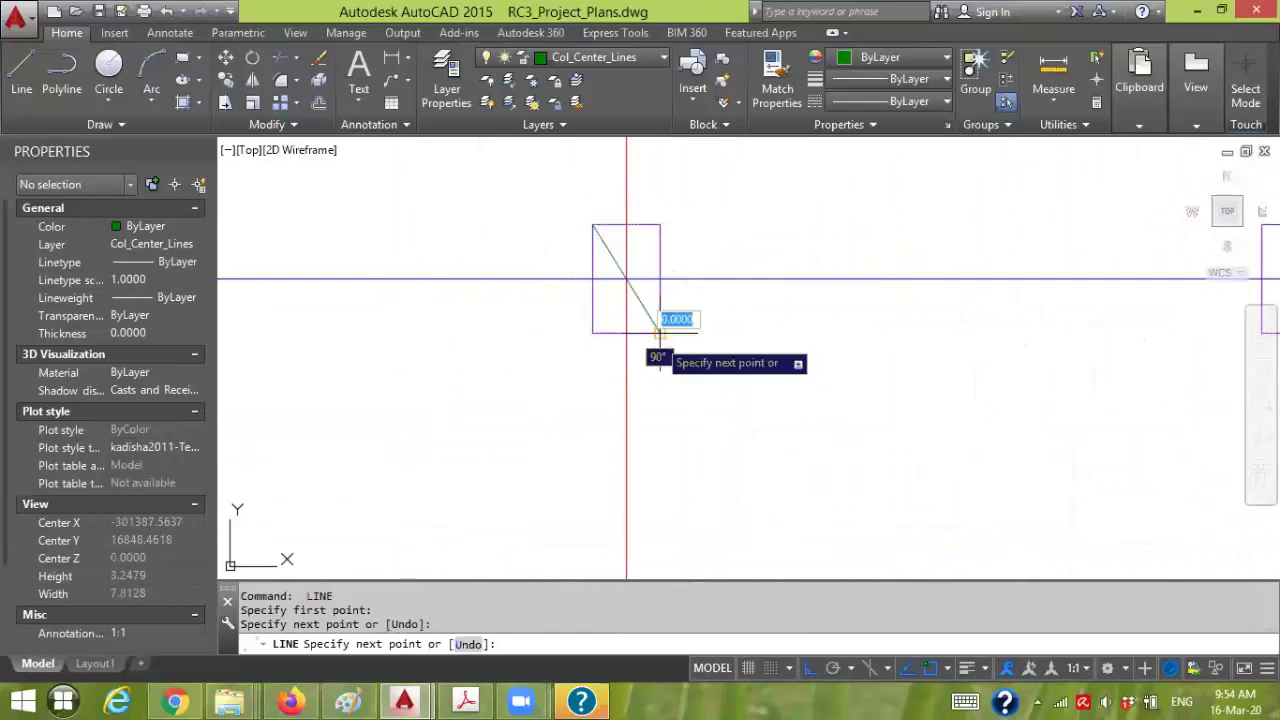
key("Return")
key("Return")
left_click(658, 224)
left_click(593, 333)
key("Return")
- Draw both corner-to-corner diagonals in the top row's fourth column
scroll(779, 335, "down", 3)
scroll(654, 304, "up", 4)
type("L")
key("Return")
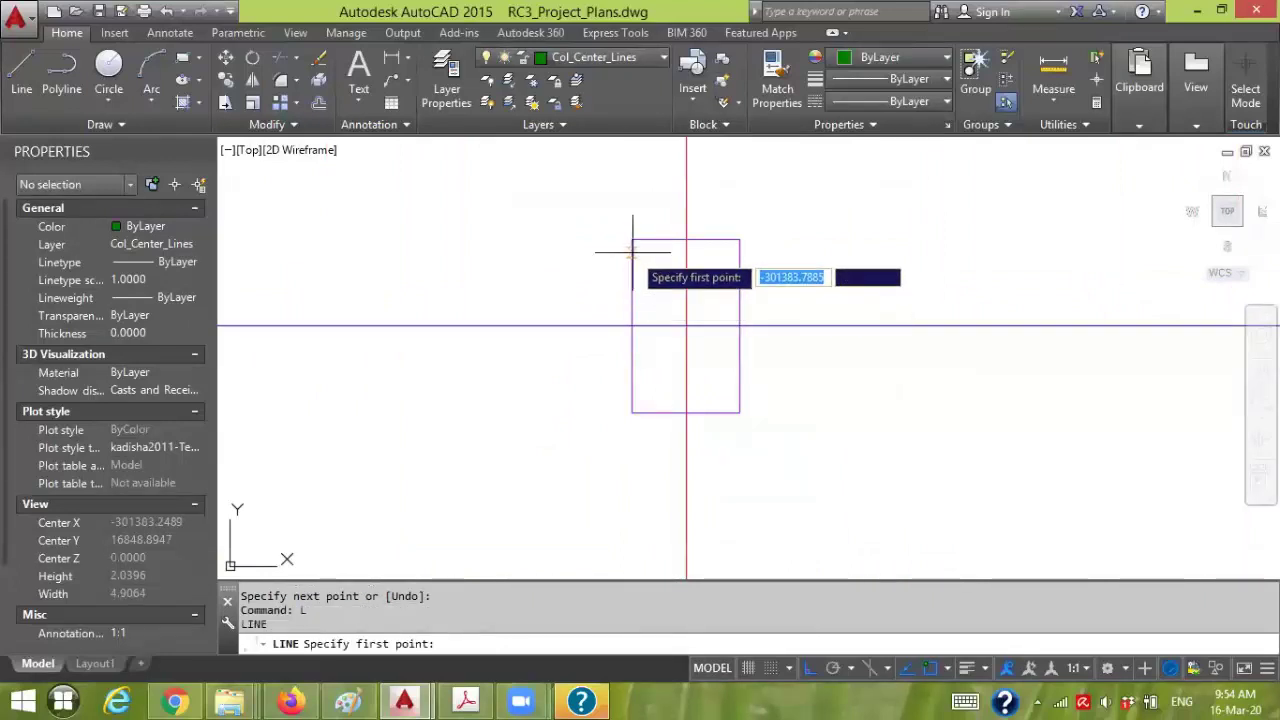
left_click(632, 240)
left_click(740, 412)
key("Return")
key("Return")
left_click(740, 240)
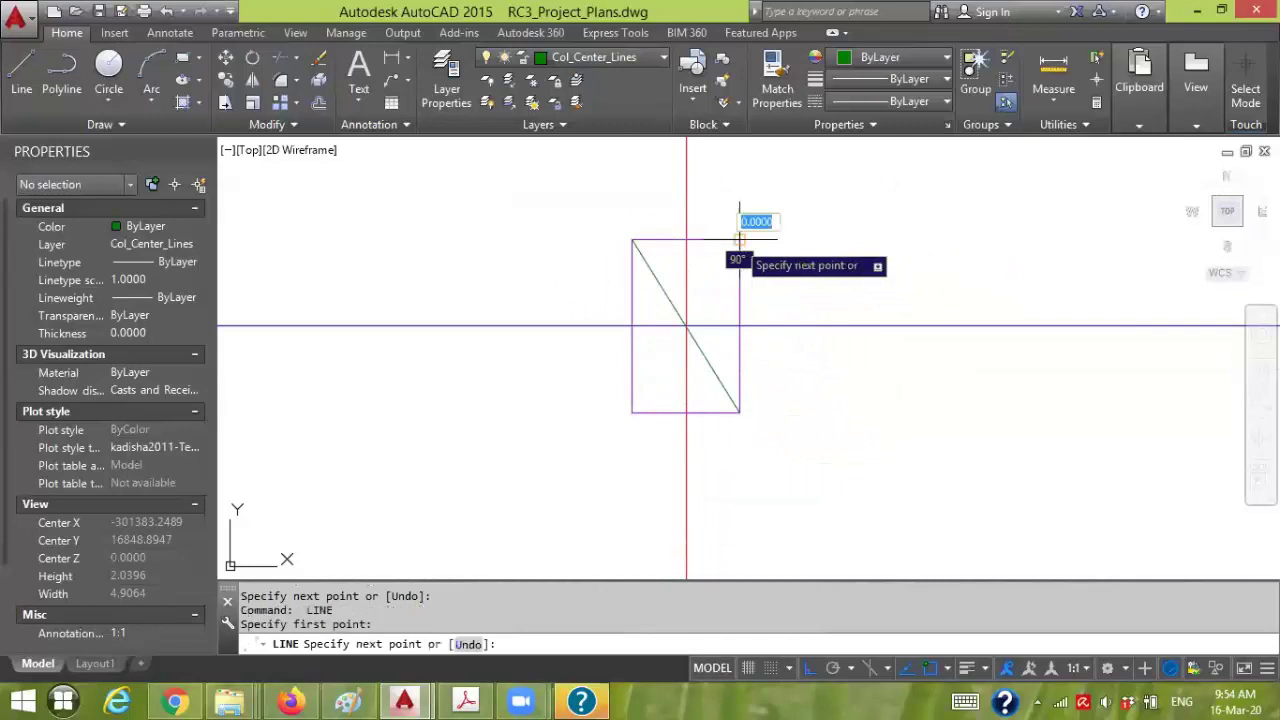
left_click(632, 412)
key("Return")
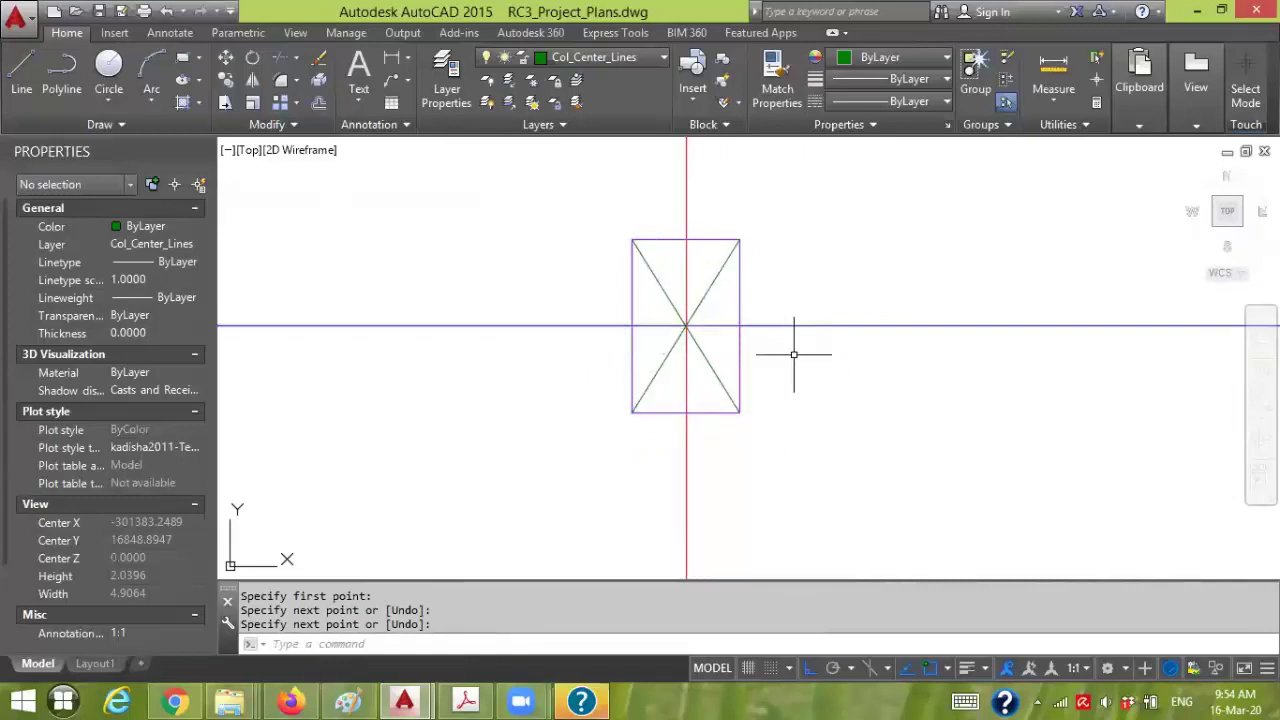
- Draw both corner-to-corner diagonals in the top row's fifth, tallest column and erase the stray line along its right edge
scroll(837, 371, "down", 5)
mouse_move(837, 371)
middle_mouse_down()
mouse_move(788, 388)
mouse_move(820, 371)
middle_mouse_up()
scroll(820, 371, "up", 3)
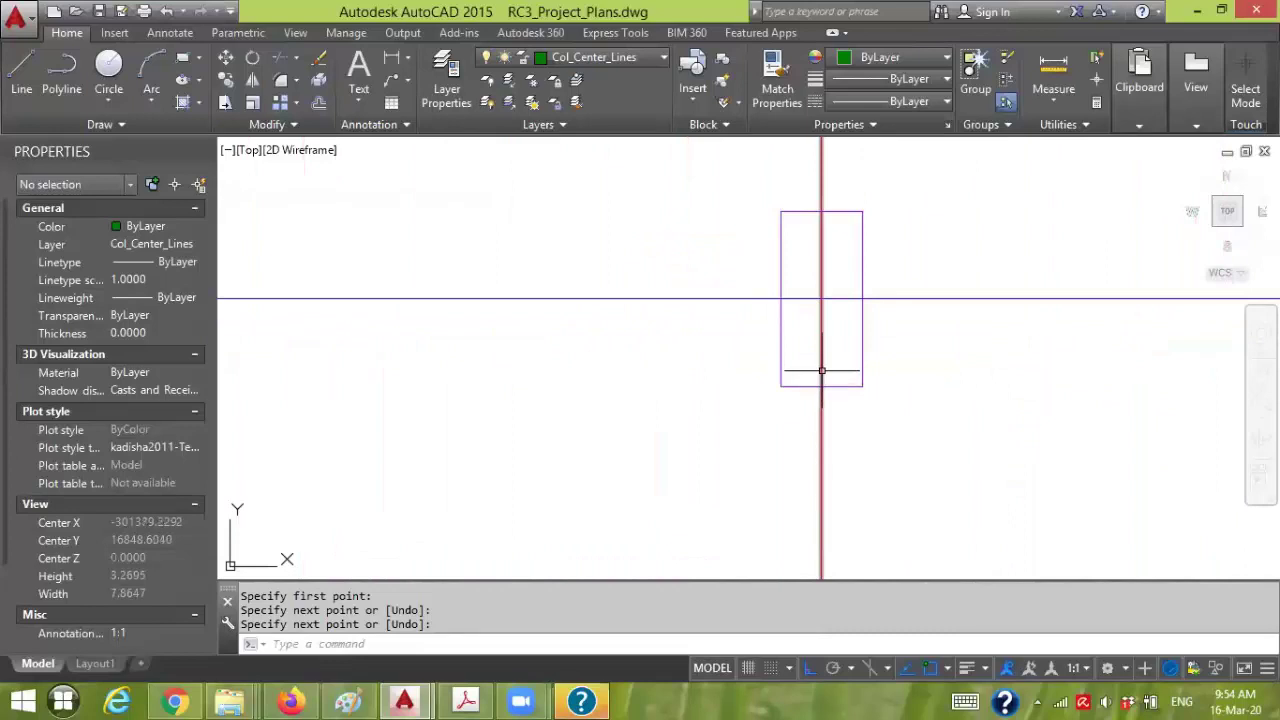
type("L")
key("Return")
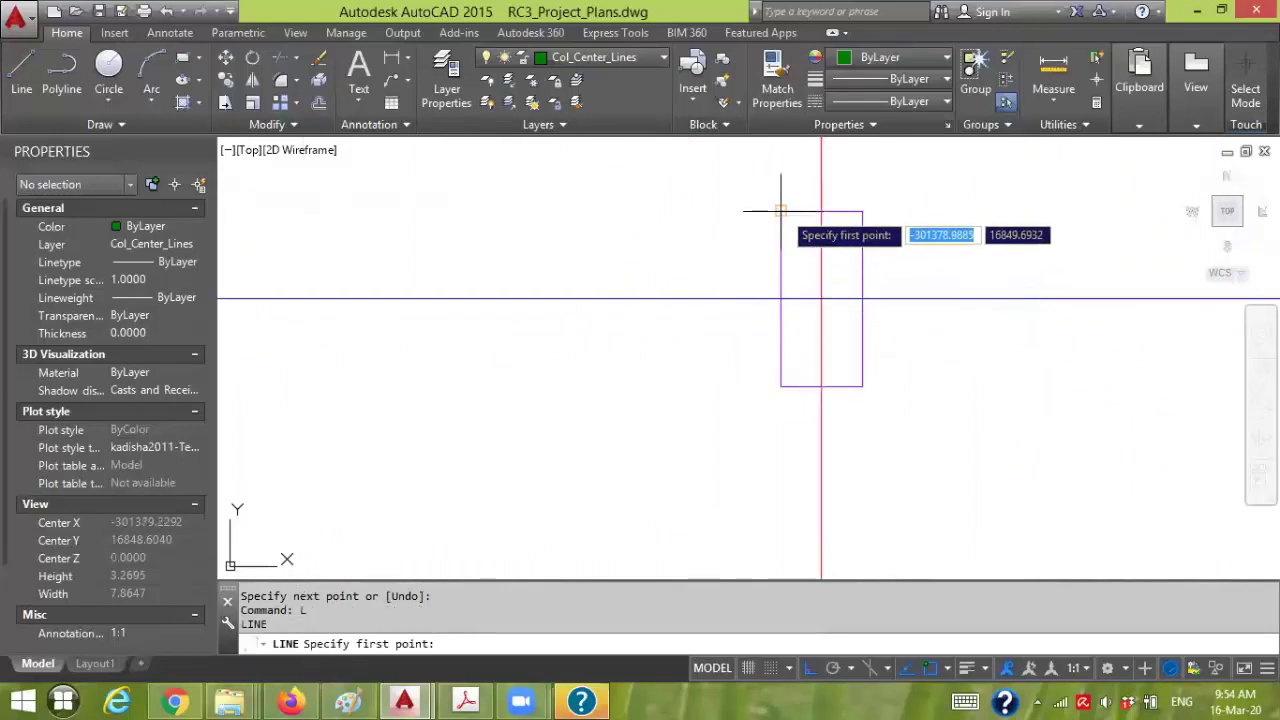
left_click(781, 211)
left_click(862, 386)
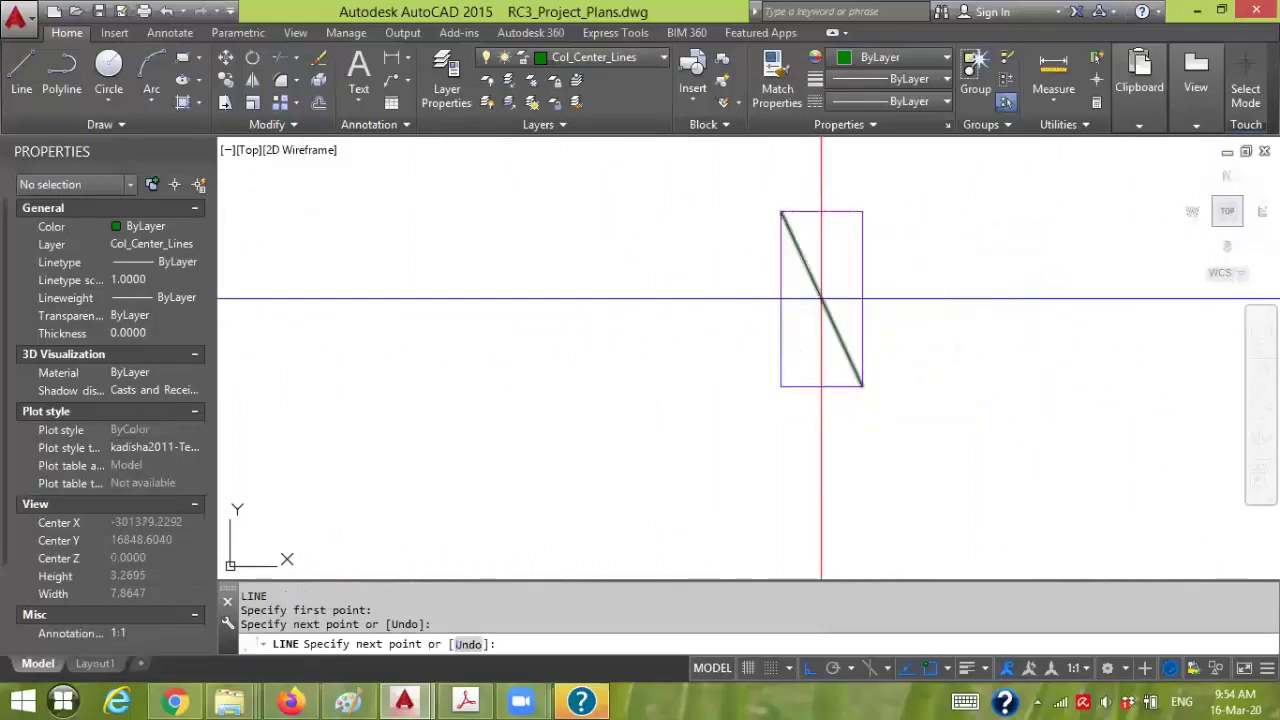
key("Return")
key("Return")
left_click(862, 211)
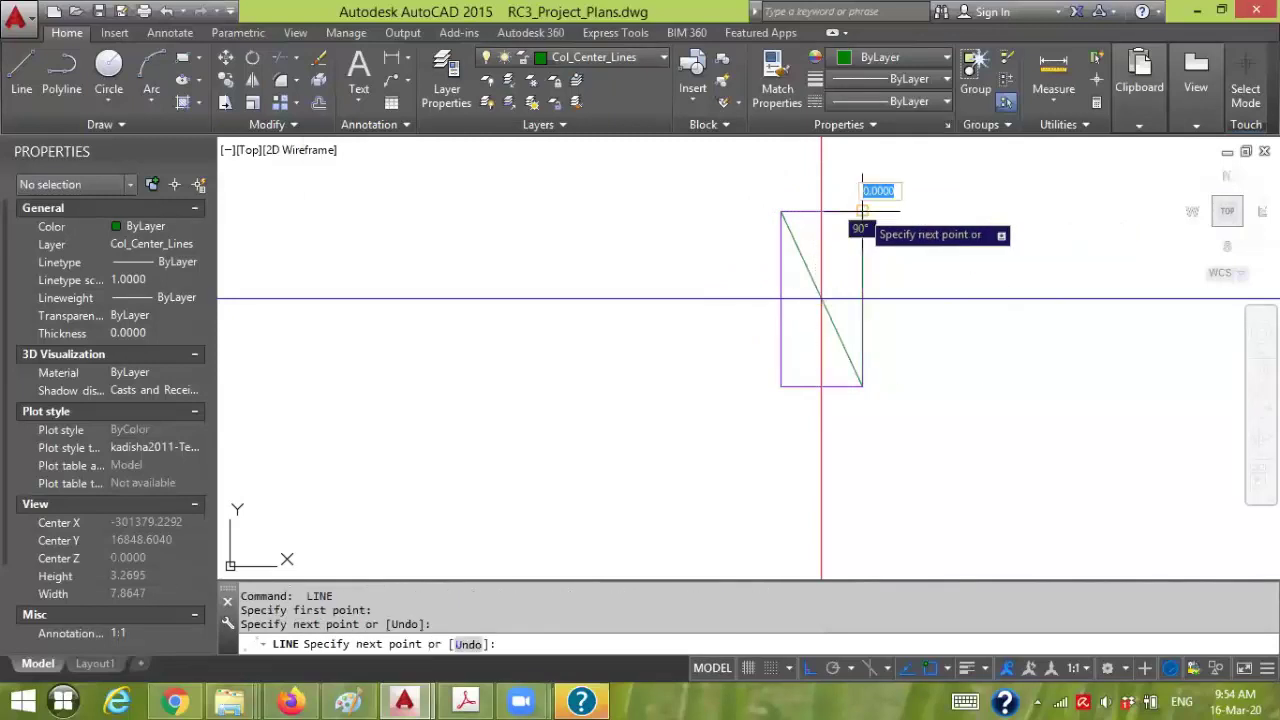
left_click(781, 386)
key("Escape")
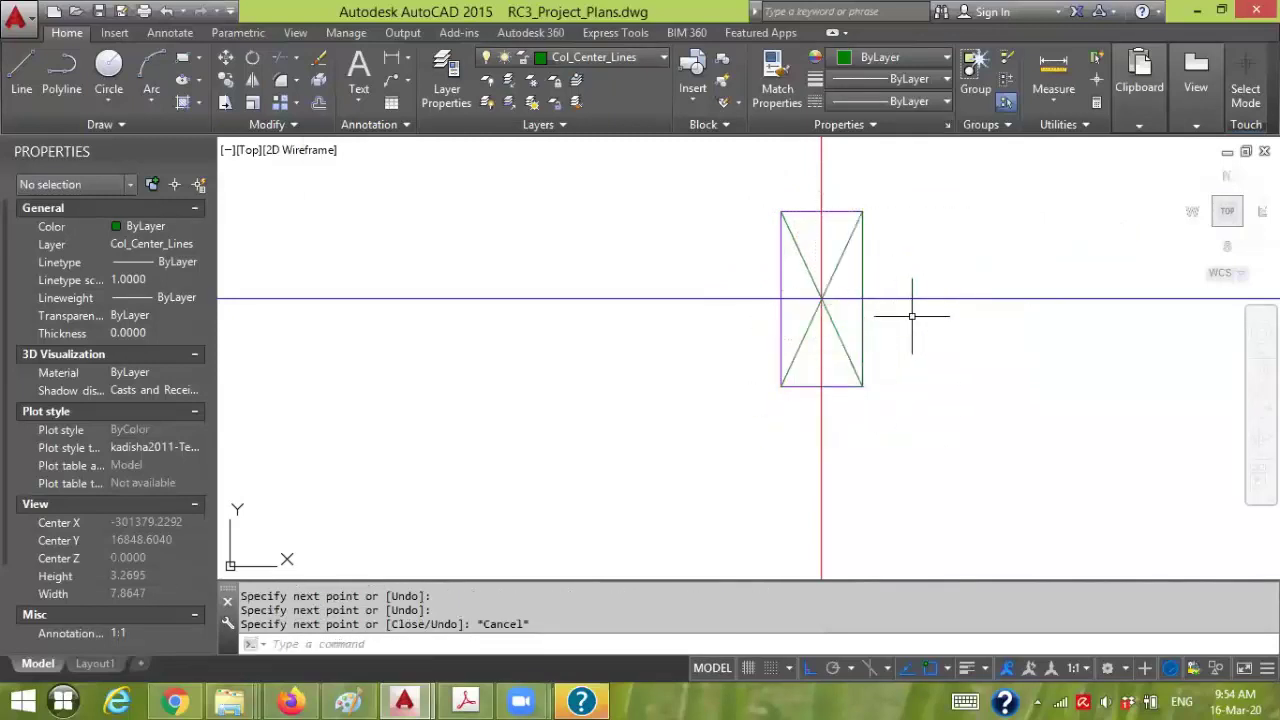
left_click(862, 283)
key("Delete")
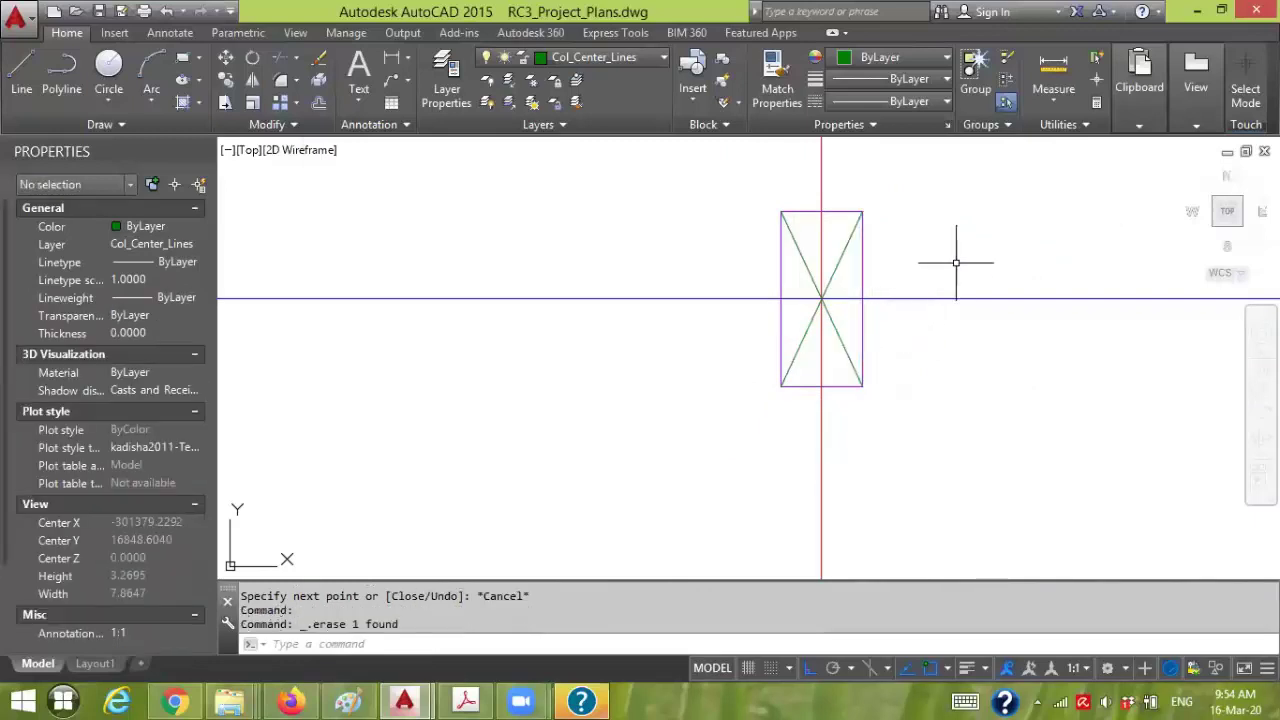
- Draw both corner-to-corner diagonals in the top row's sixth column, the first of the two wide ones
scroll(951, 271, "down", 3)
middle_click_drag(951, 271, 657, 277)
scroll(700, 278, "up", 5)
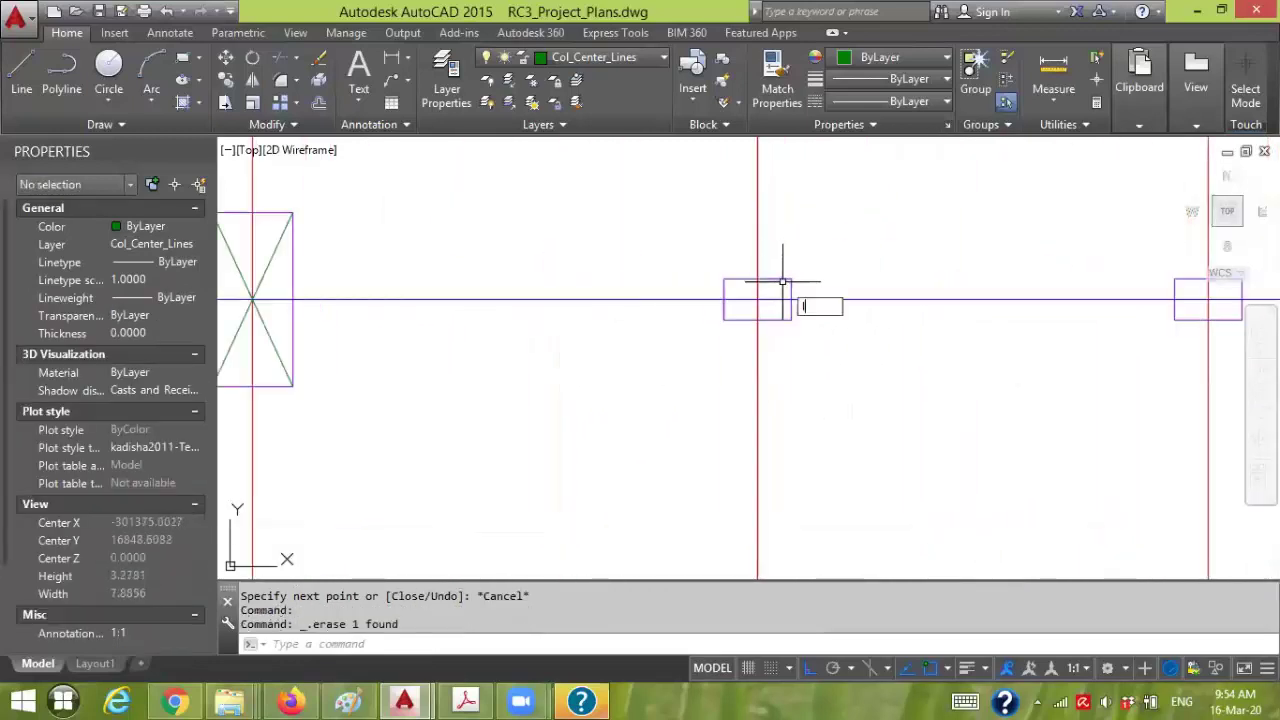
type("l")
key("Return")
left_click(724, 320)
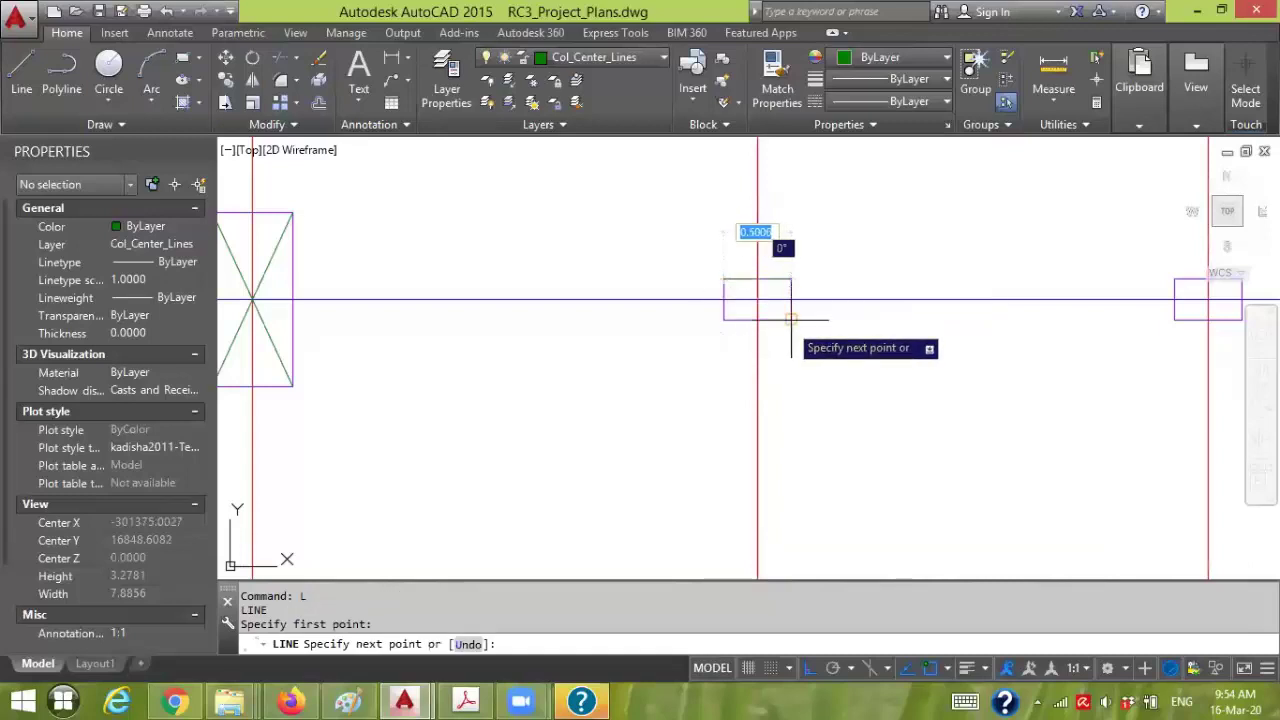
left_click(790, 320)
key("Return")
key("Return")
left_click(790, 280)
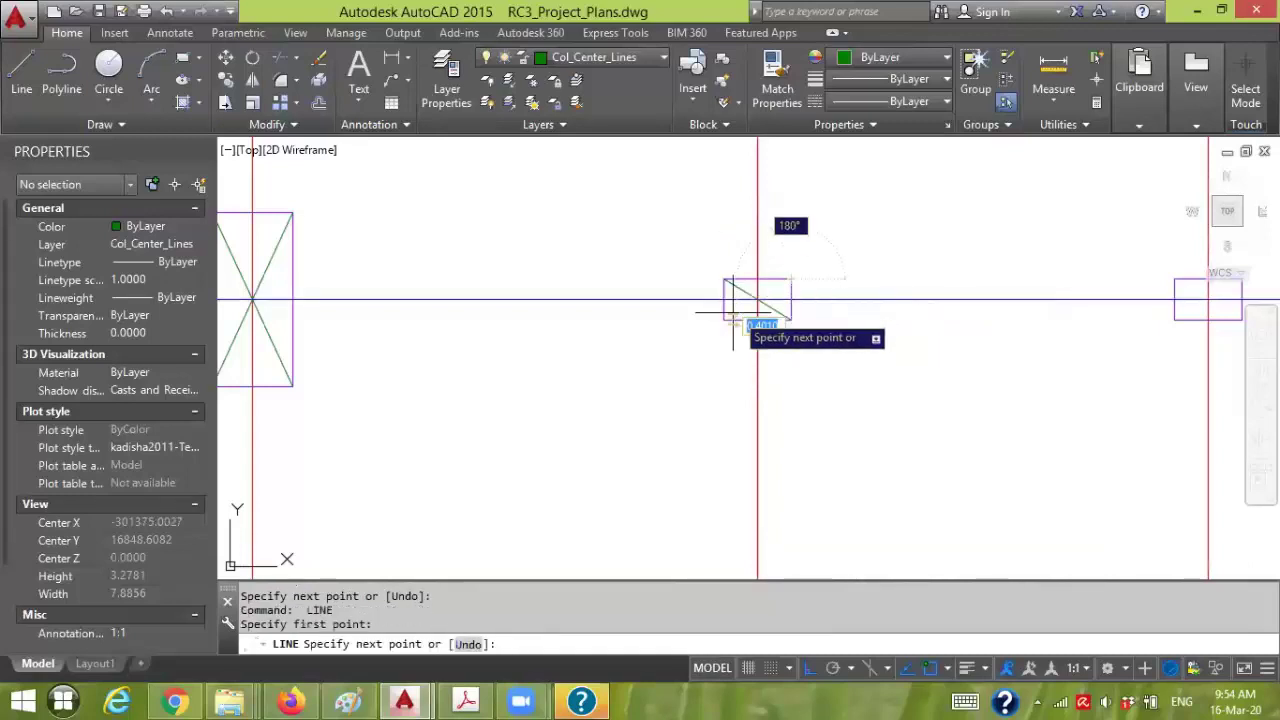
left_click(724, 320)
key("Return")
- Draw both corner-to-corner diagonals in the top row's seventh column, the second wide one
middle_click_drag(908, 271, 455, 289)
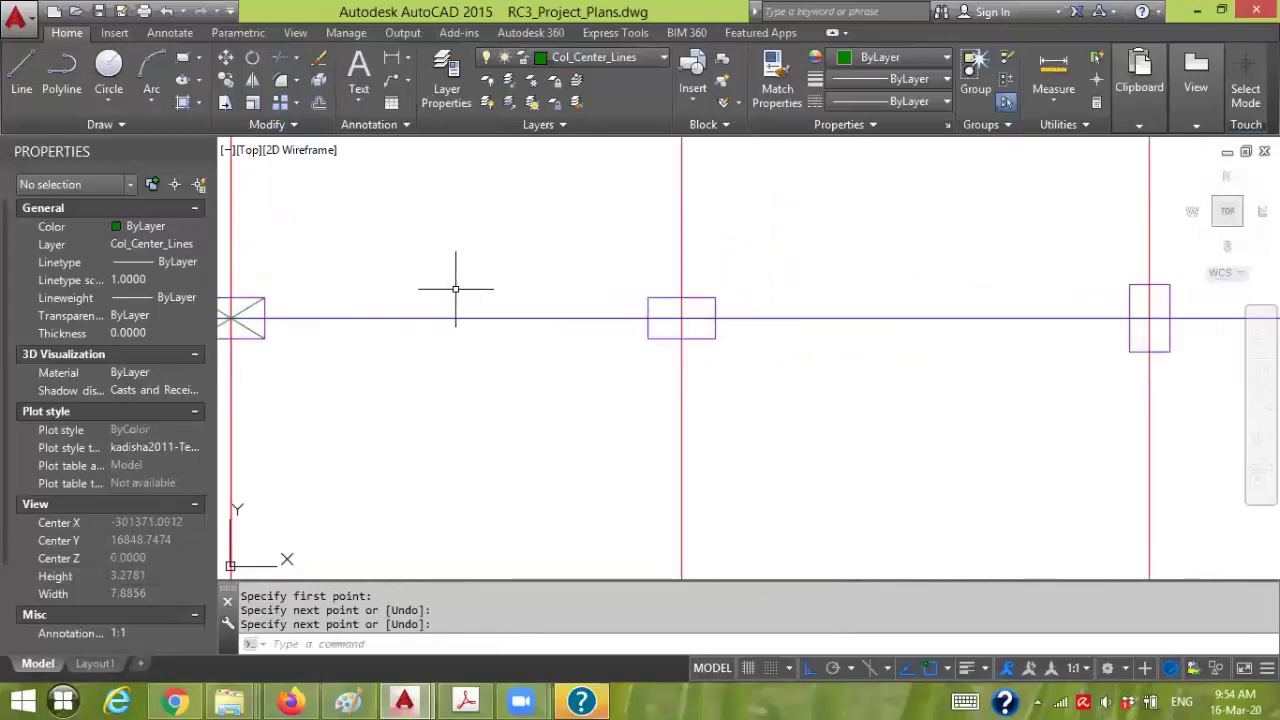
type("l")
key("Return")
left_click(648, 298)
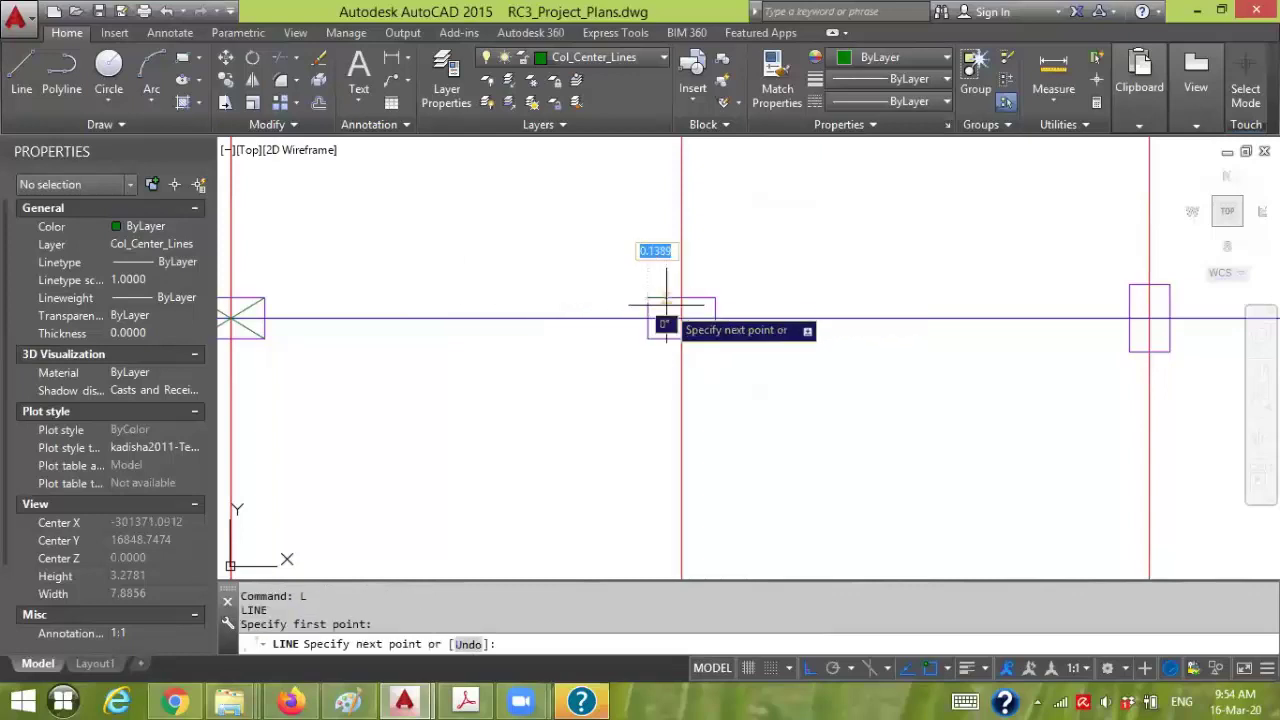
left_click(715, 338)
key("Return")
key("Return")
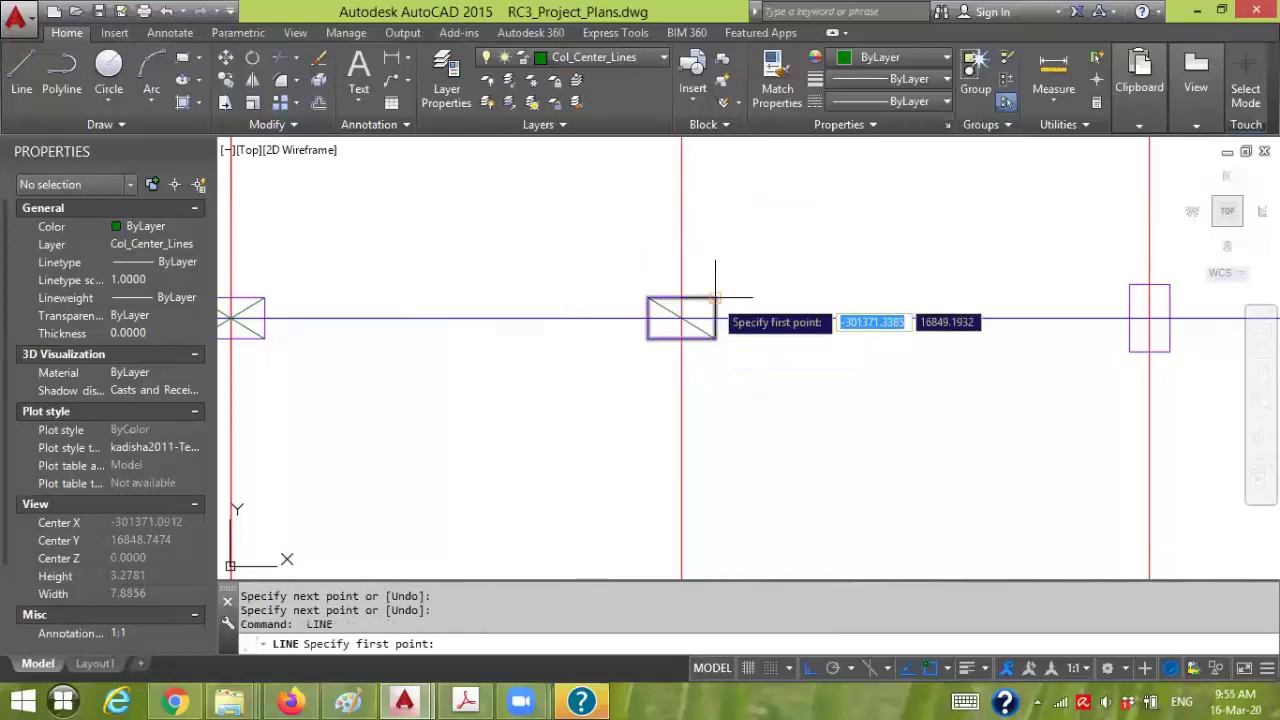
left_click(715, 298)
left_click(648, 338)
key("Return")
- Draw both corner-to-corner diagonals in the top row's eighth column, the first of the two small upright ones
middle_click_drag(817, 357, 451, 360)
type("l")
key("Return")
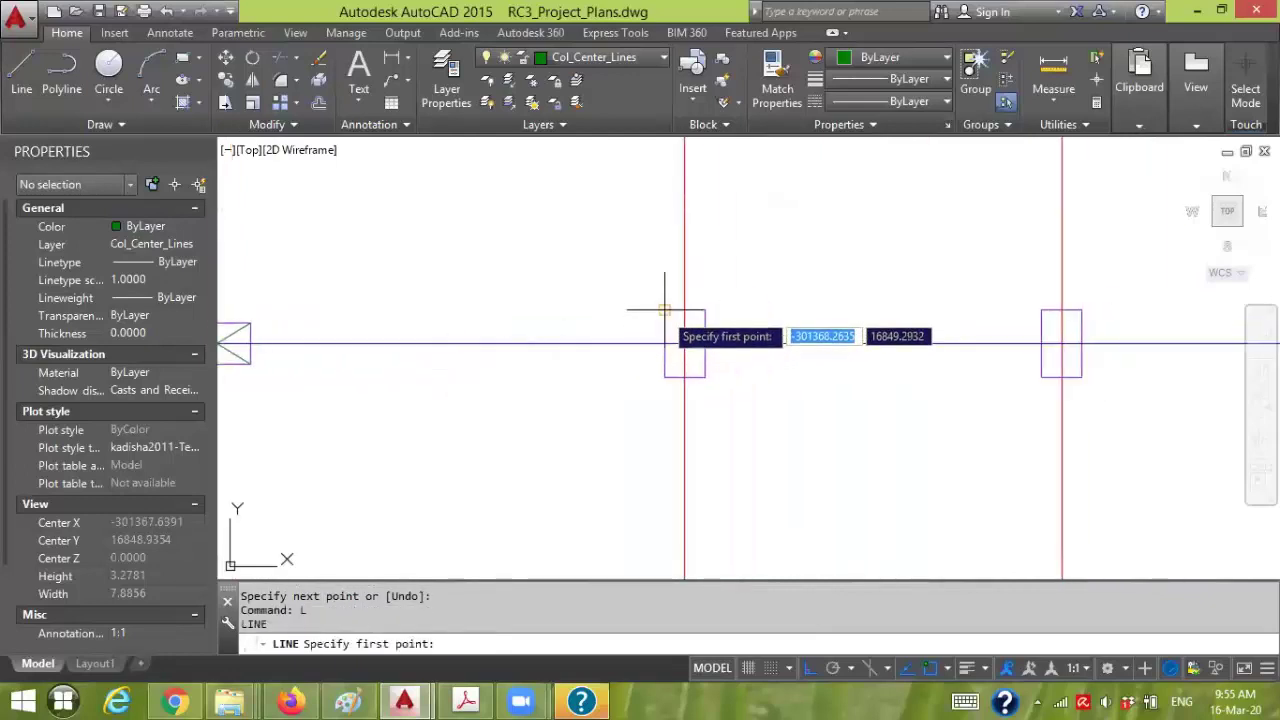
left_click(664, 311)
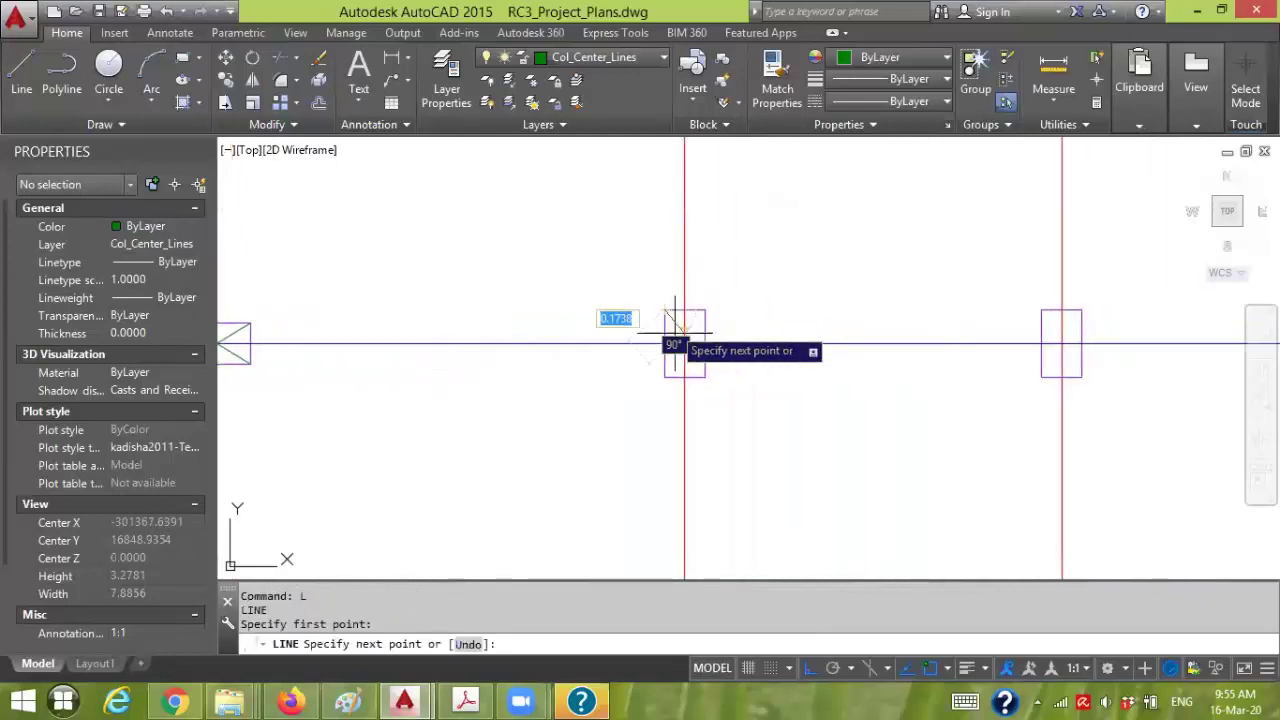
left_click(705, 376)
key("Return")
key("Return")
left_click(705, 311)
left_click(665, 375)
key("Return")
- Draw both corner-to-corner diagonals in the top row's ninth, rightmost column
middle_click_drag(890, 315, 547, 315)
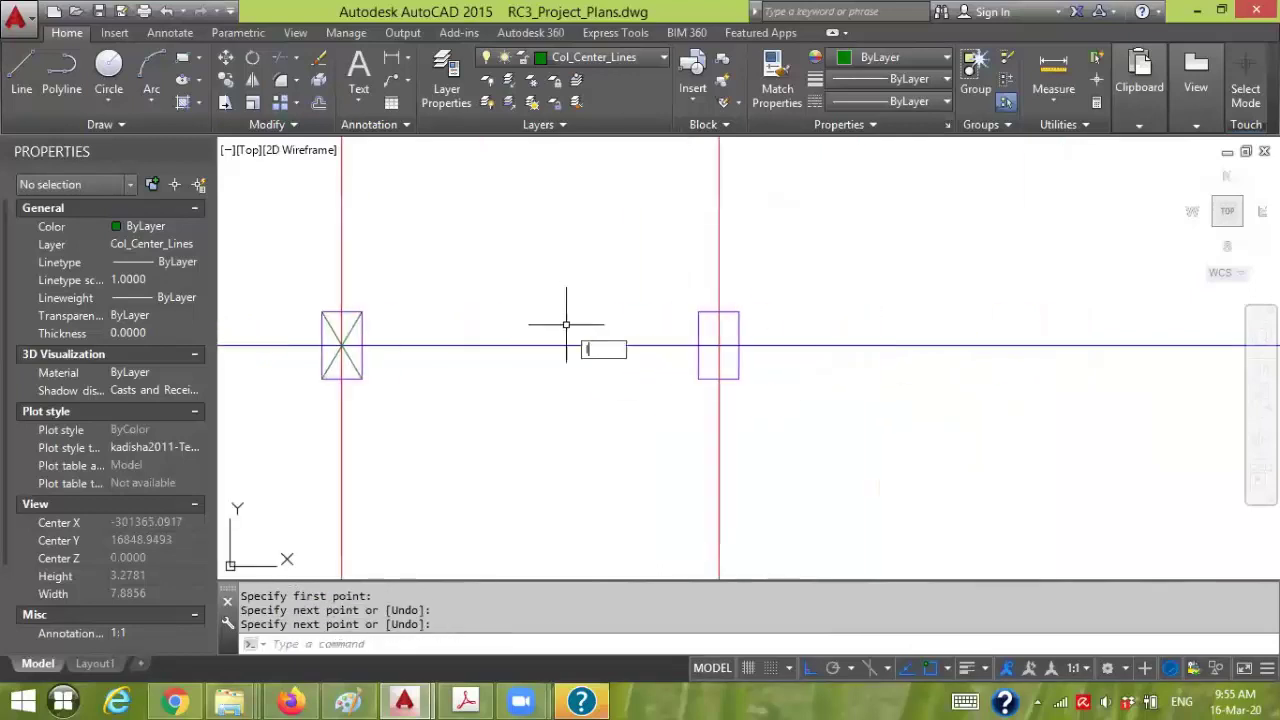
key("Return")
left_click(699, 312)
left_click(738, 378)
key("Return")
key("Return")
left_click(738, 312)
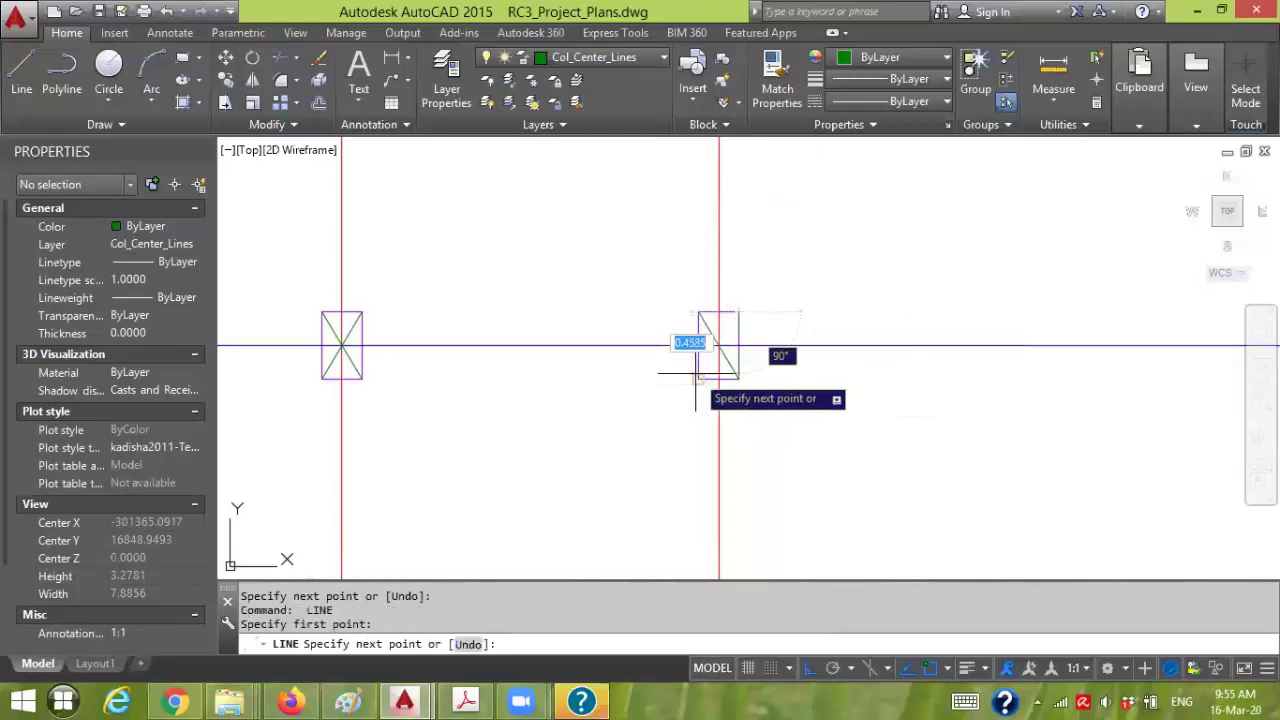
left_click(699, 378)
key("Return")
scroll(632, 432, "down", 2)
scroll(632, 432, "down", 3)
mouse_move(660, 471)
middle_mouse_down()
mouse_move(826, 254)
mouse_move(804, 265)
middle_mouse_up()
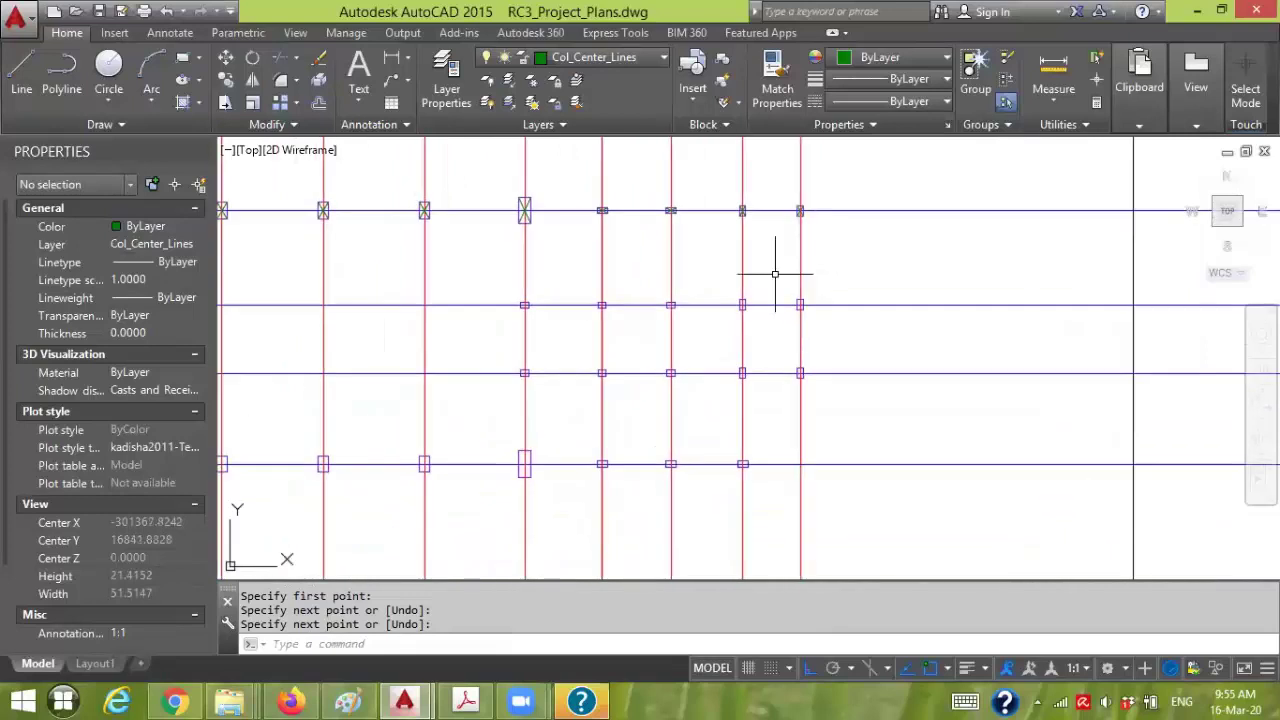
scroll(800, 240, "up", 2)
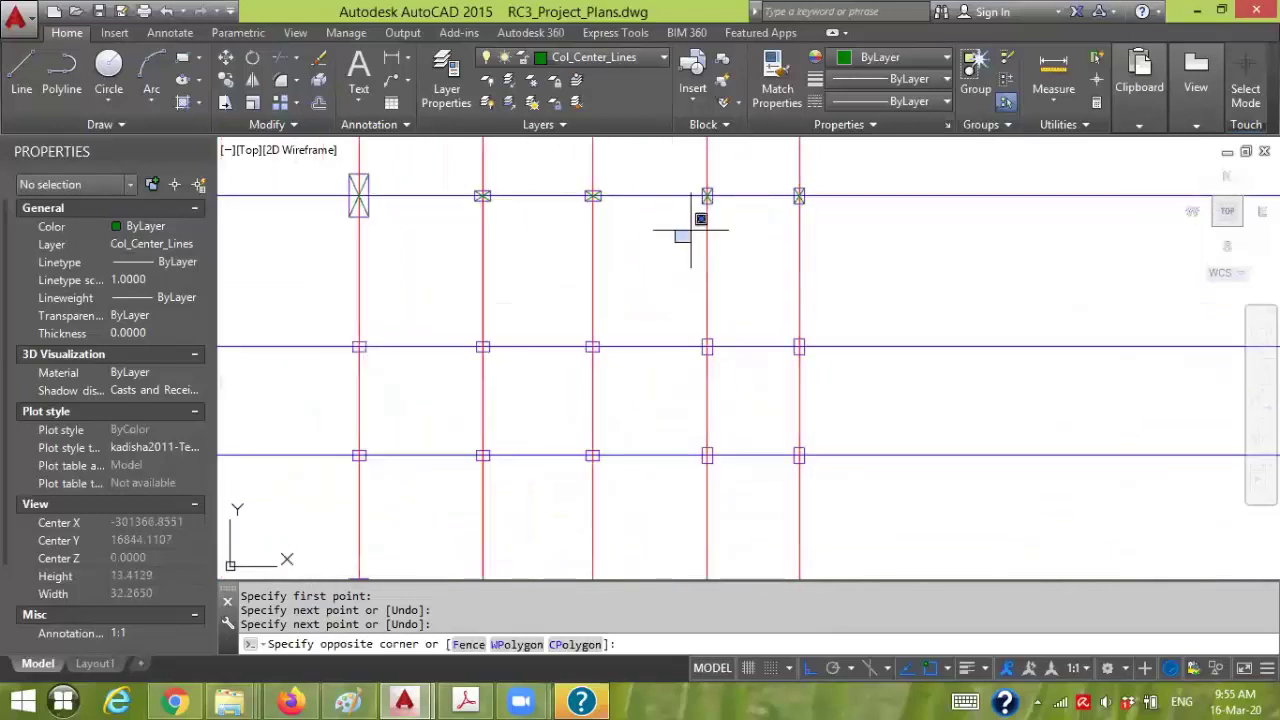
left_click(820, 172)
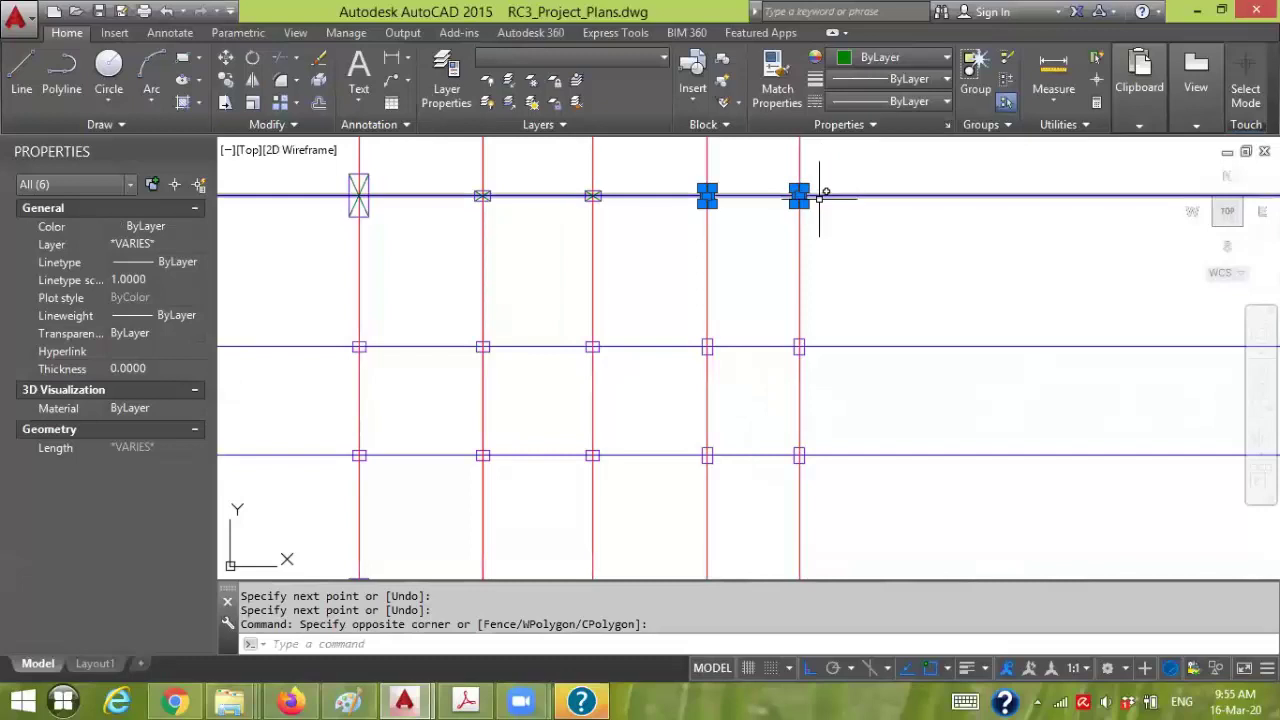
type("cp")
key("Return")
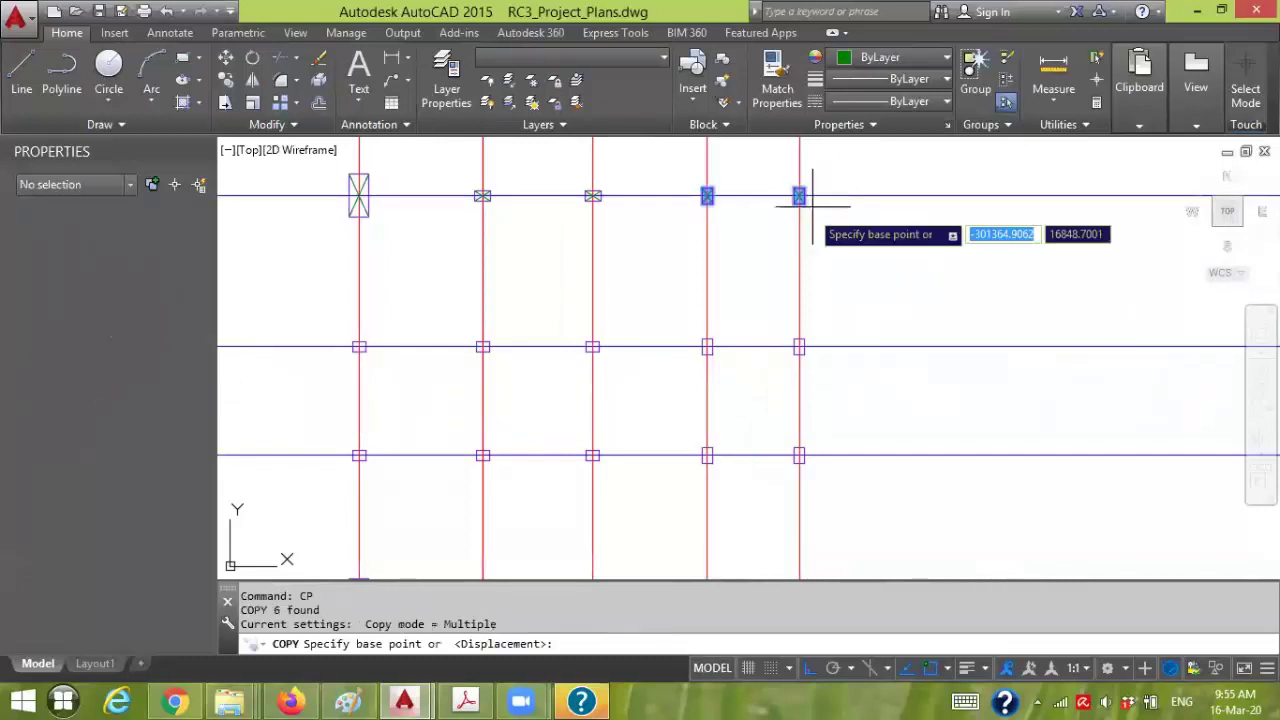
scroll(806, 192, "up", 3)
key("Escape")
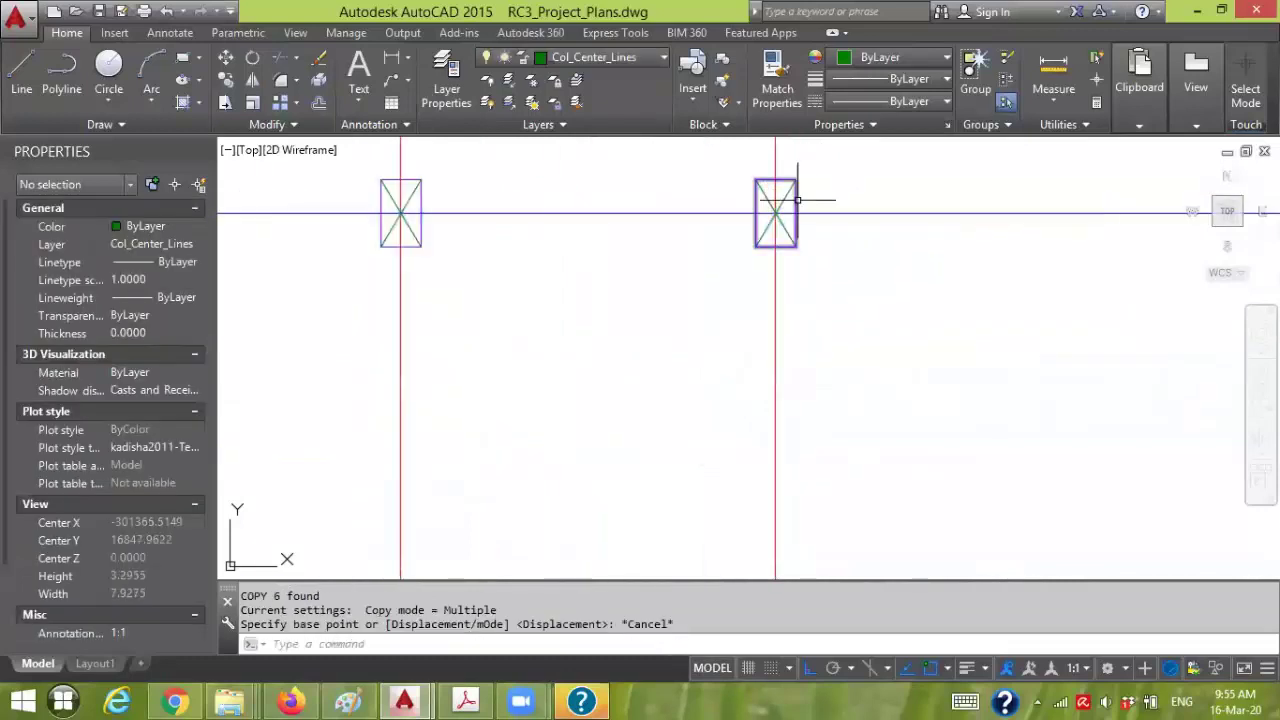
- Copy both diagonals of the top row's second-to-last column, by their upper-left corner, onto the second row's two rightmost columns
scroll(806, 192, "down", 4)
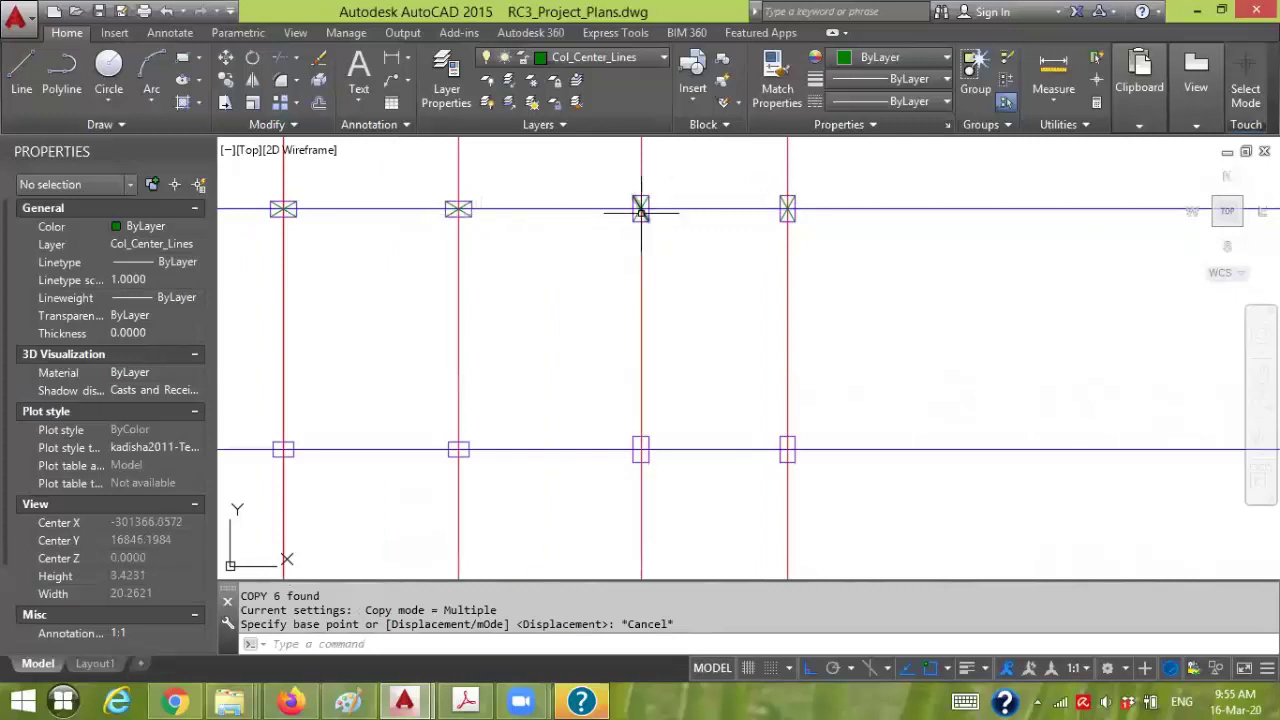
scroll(640, 210, "up", 4)
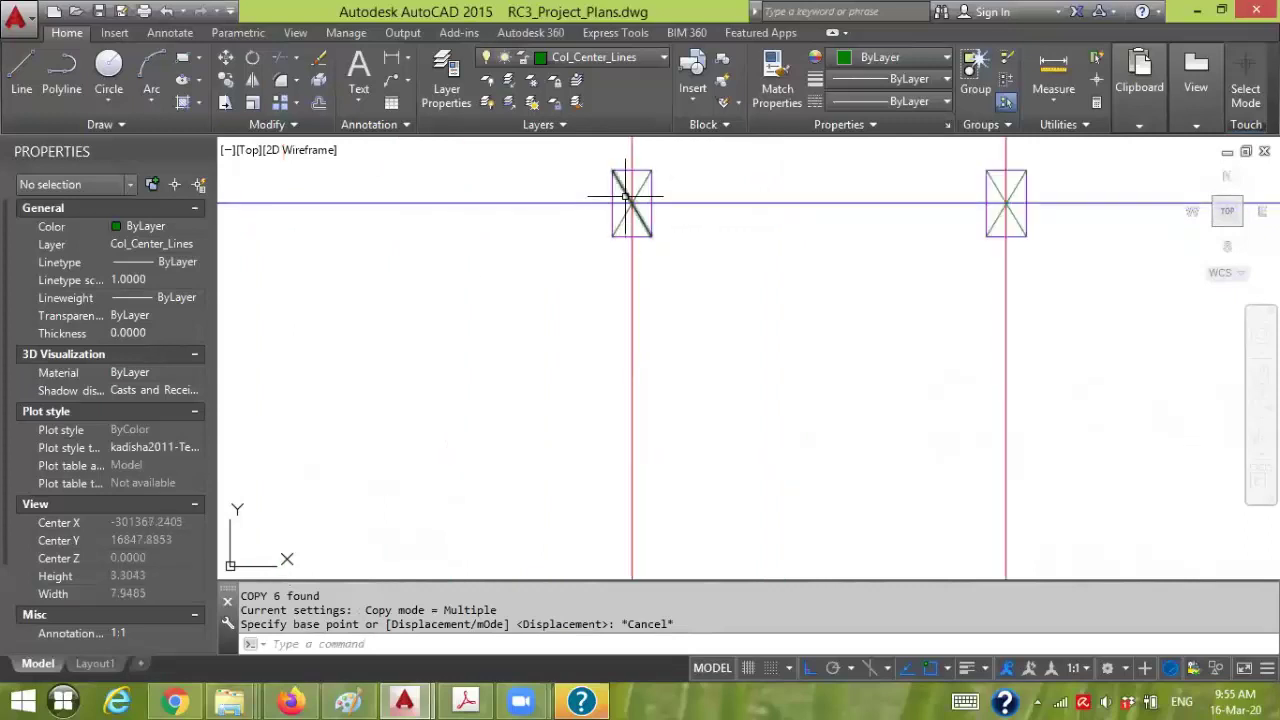
left_click(632, 197)
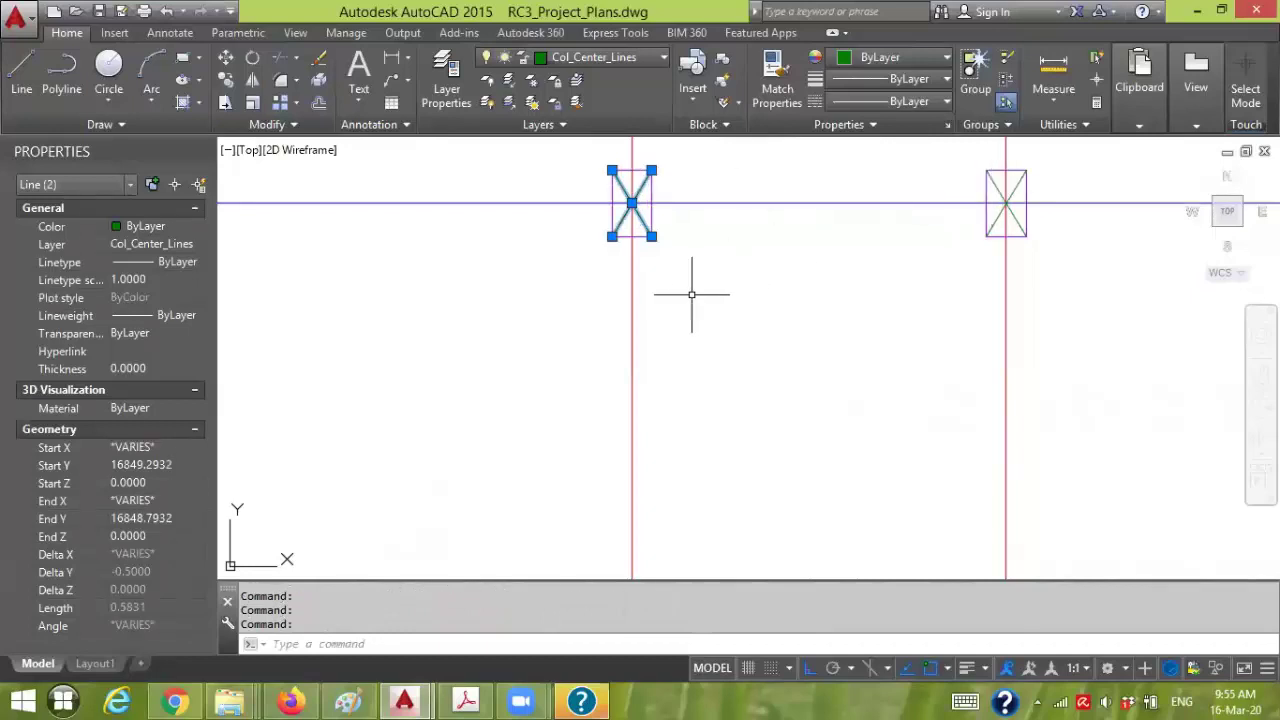
key("Return")
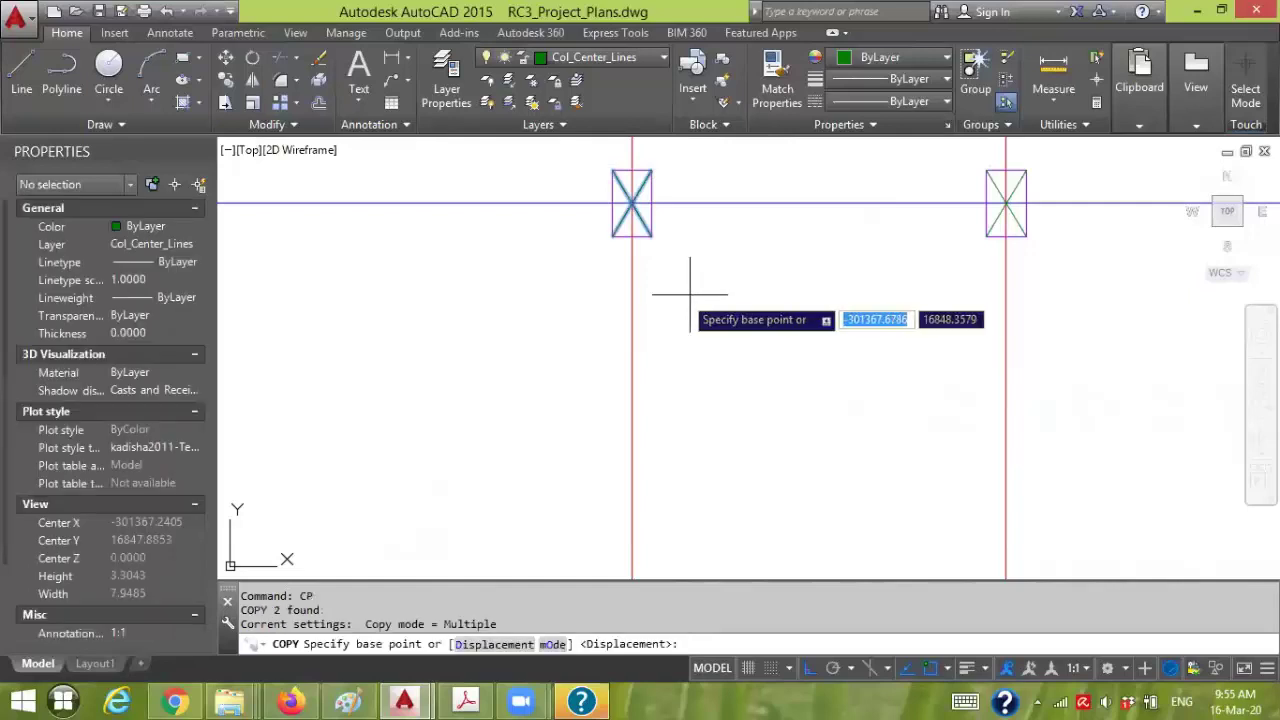
left_click(611, 168)
scroll(629, 366, "down", 3)
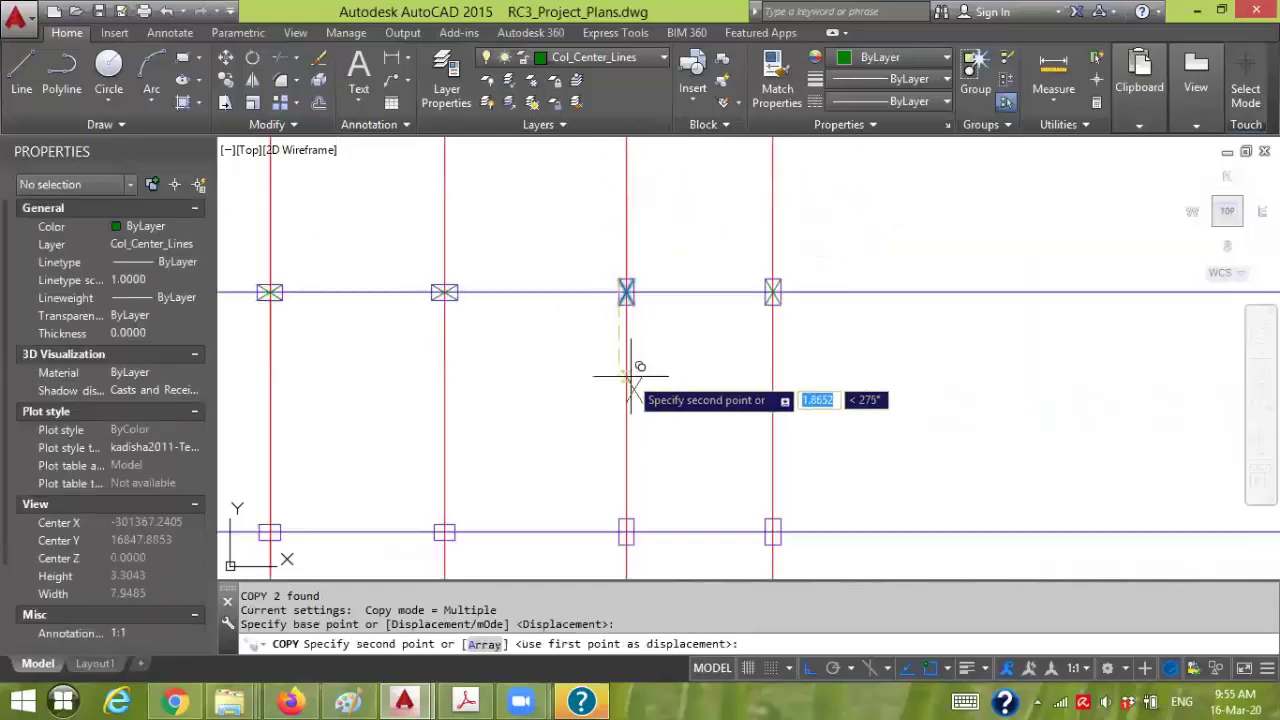
scroll(651, 314, "up", 5)
left_click(601, 419)
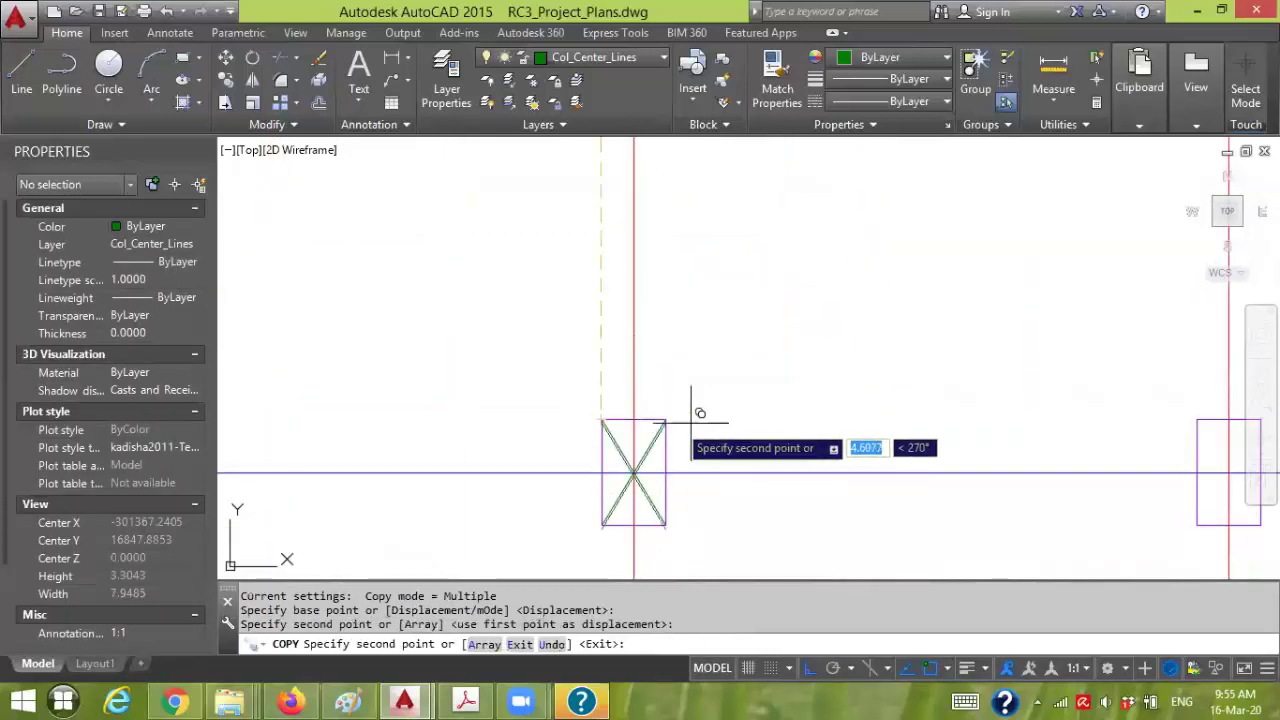
left_click(1197, 420)
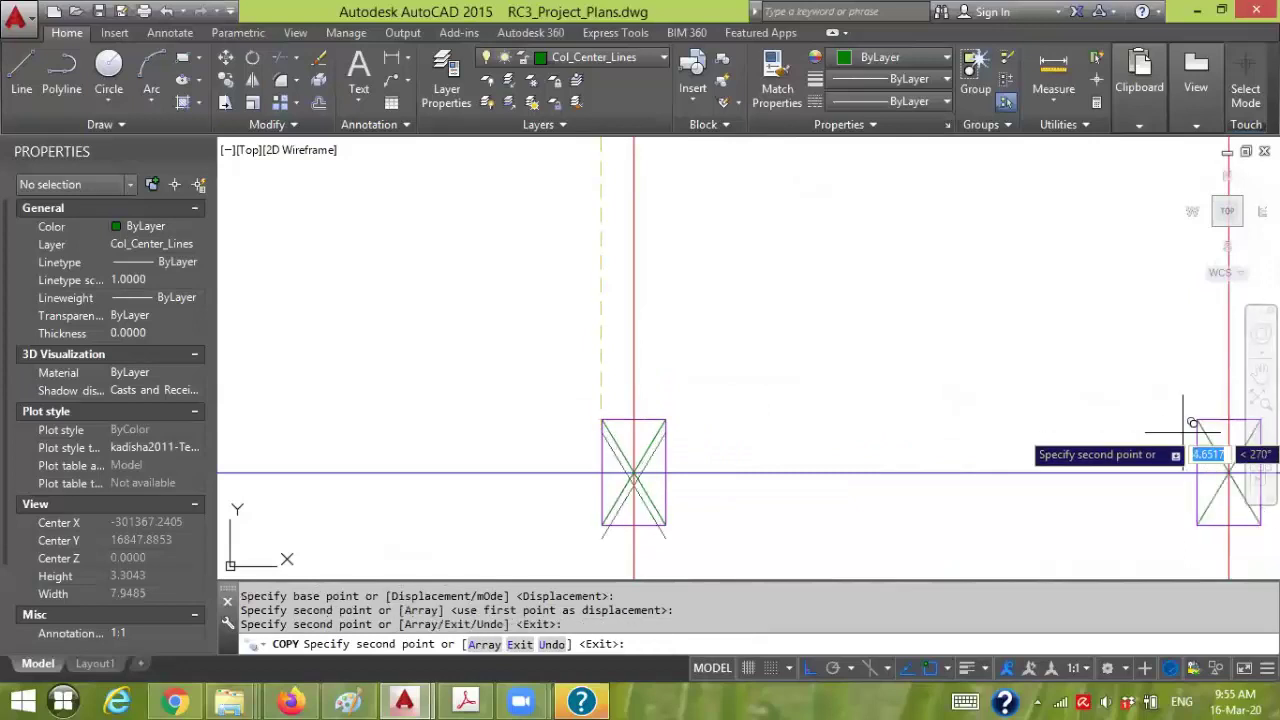
- Place further copies of the diagonal pair on the third row's two rightmost columns and finish copying
scroll(914, 357, "down", 5)
scroll(690, 290, "up", 5)
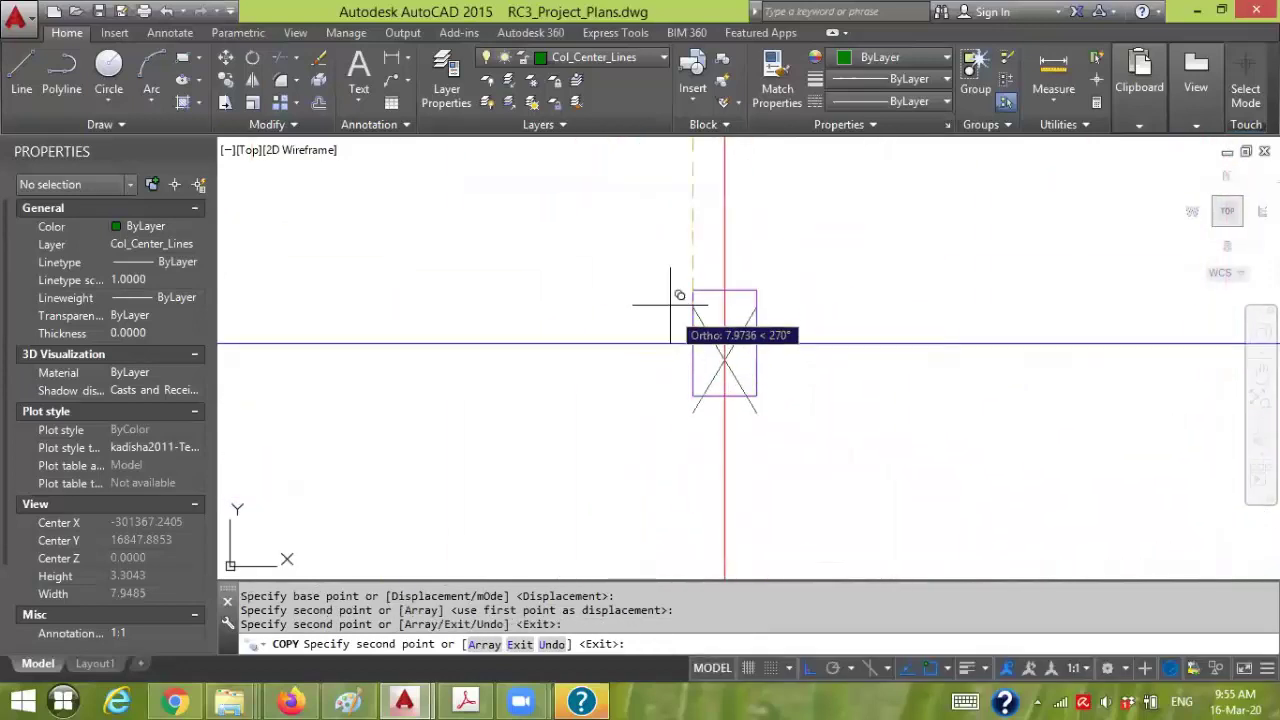
left_click(693, 291)
middle_click_drag(905, 350, 528, 390)
left_click(910, 335)
key("Return")
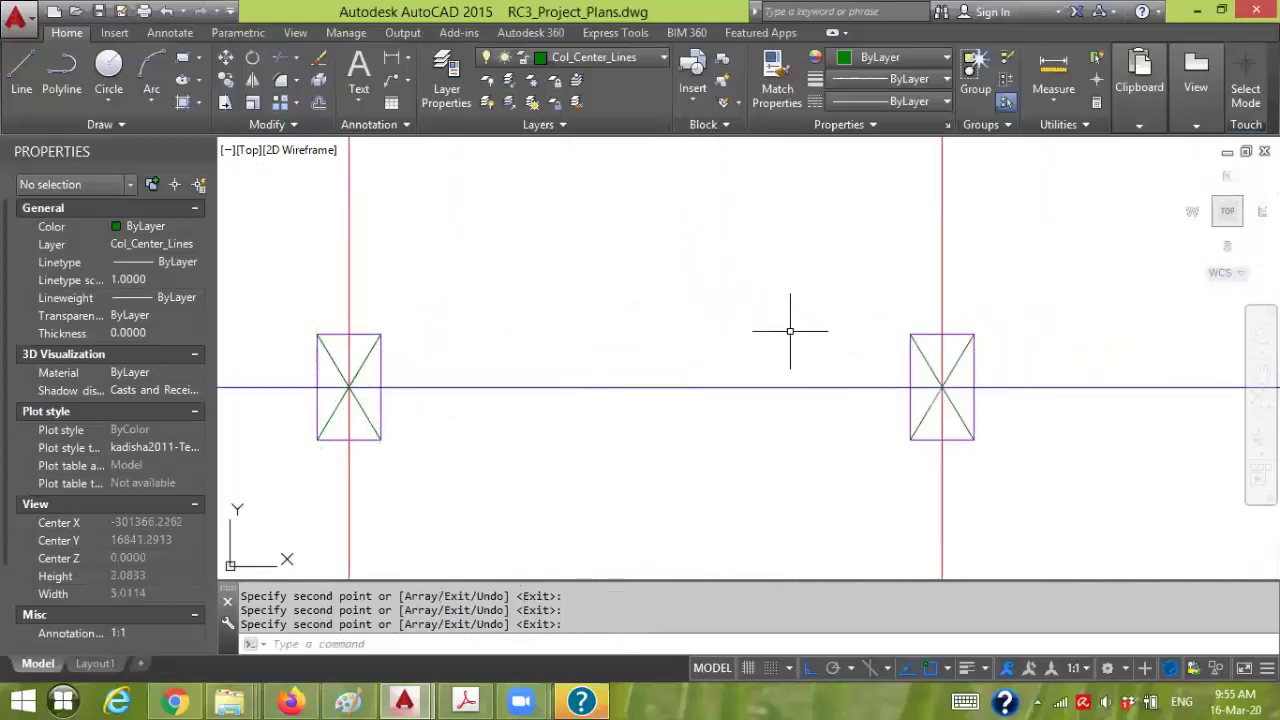
scroll(820, 330, "down", 5)
middle_click_drag(794, 286, 823, 437)
scroll(743, 314, "up", 5)
scroll(1037, 340, "down", 3)
scroll(1060, 349, "up", 3)
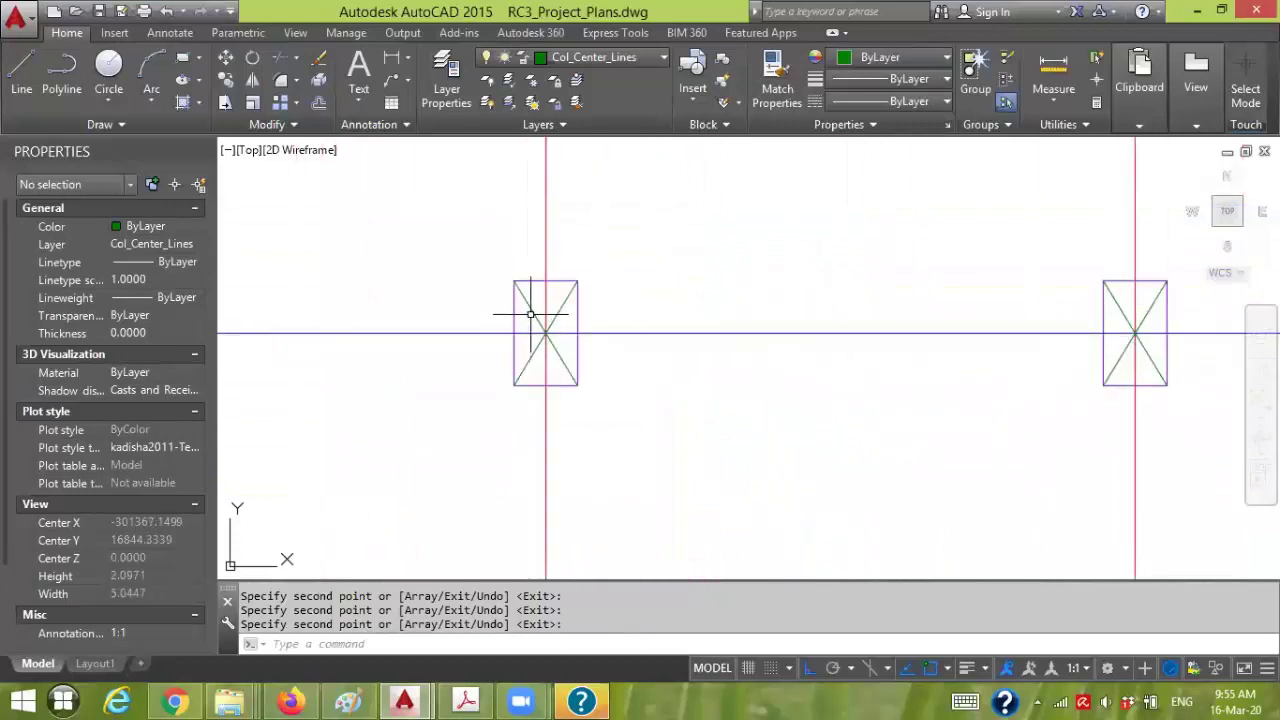
scroll(575, 345, "down", 6)
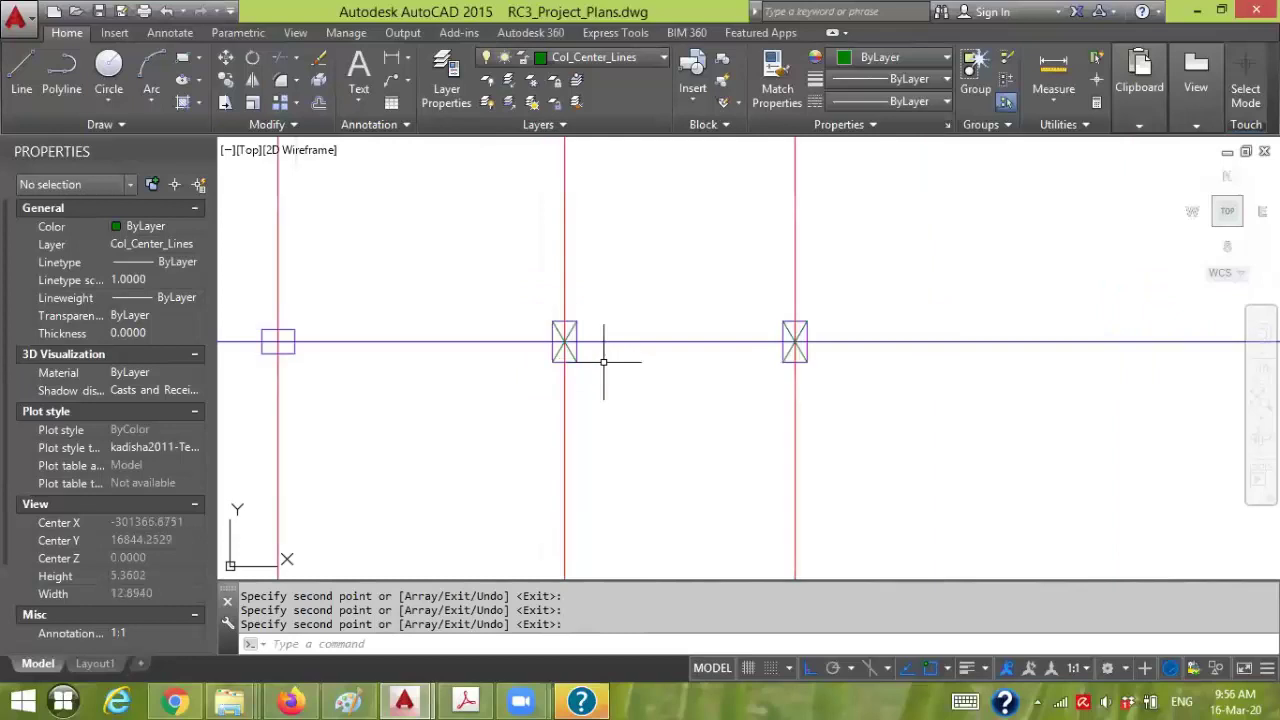
- Copy the diagonal pair of the top row's sixth column, by its upper-left corner, onto the bottom row's sixth, seventh and eighth columns
mouse_move(762, 286)
middle_mouse_down()
mouse_move(737, 337)
mouse_move(823, 477)
middle_mouse_up()
scroll(634, 217, "up", 1)
scroll(528, 245, "up", 3)
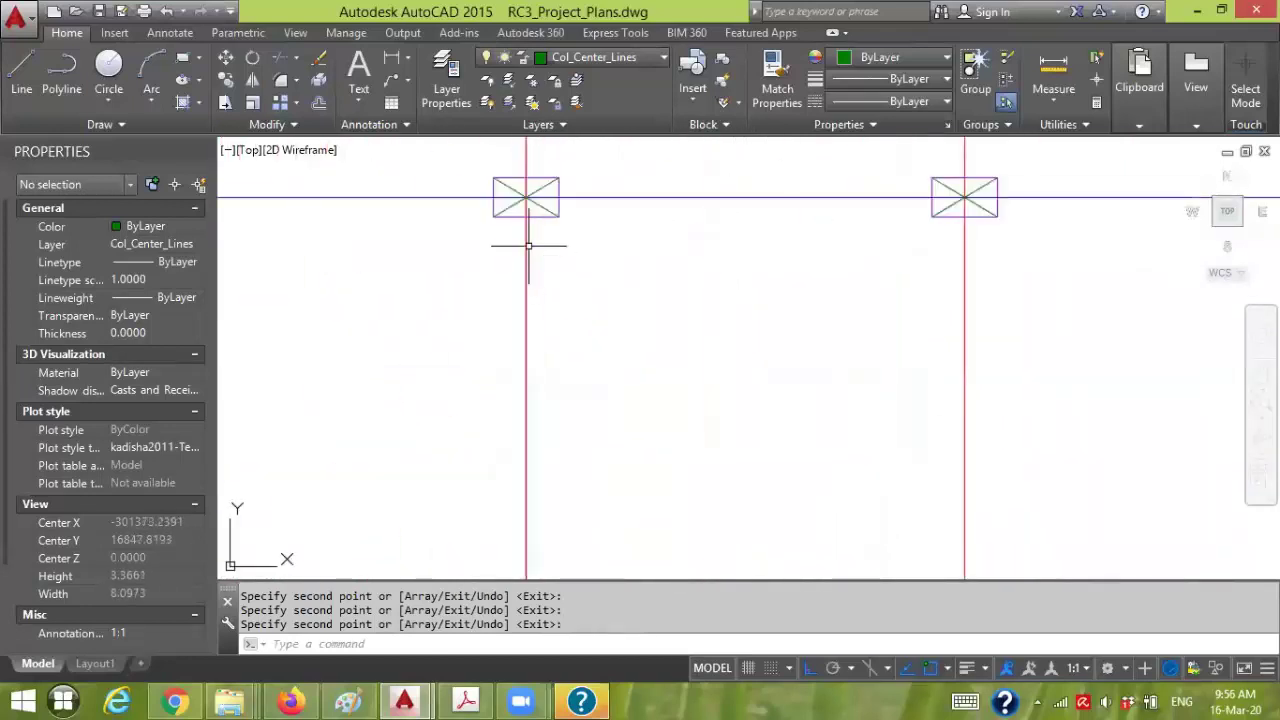
left_click(518, 192)
left_click(510, 206)
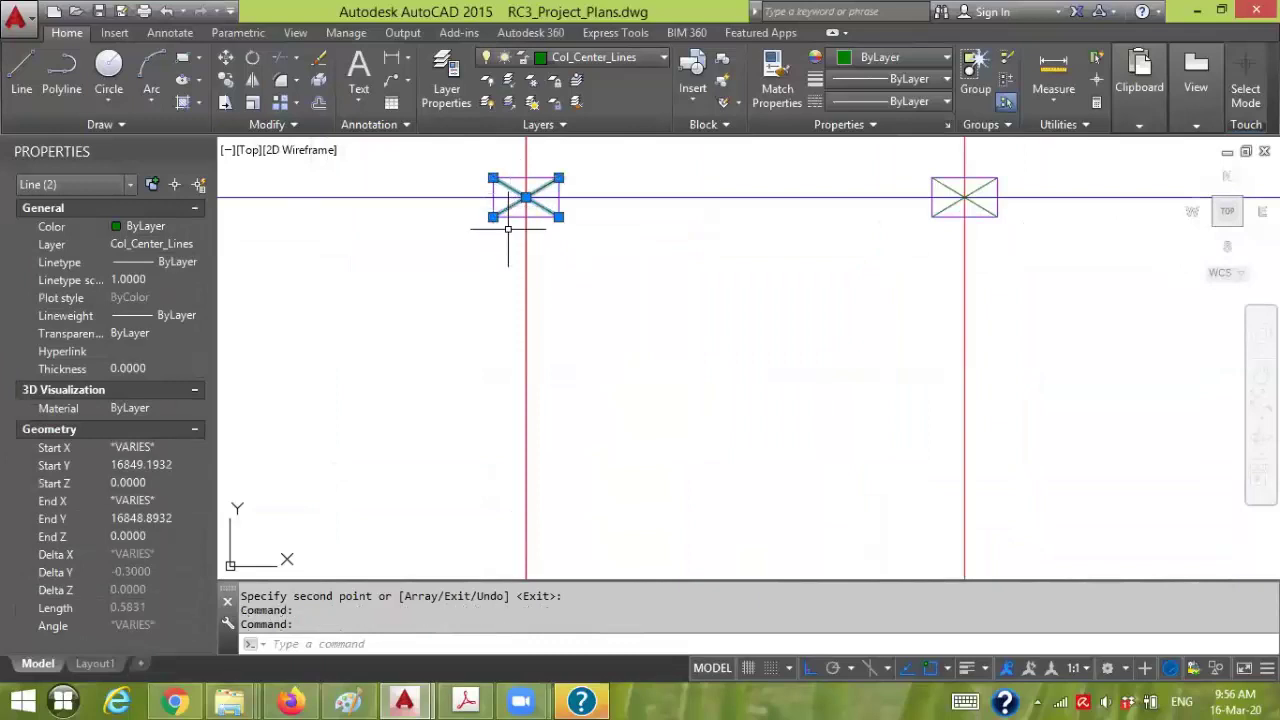
type("cp")
key("Return")
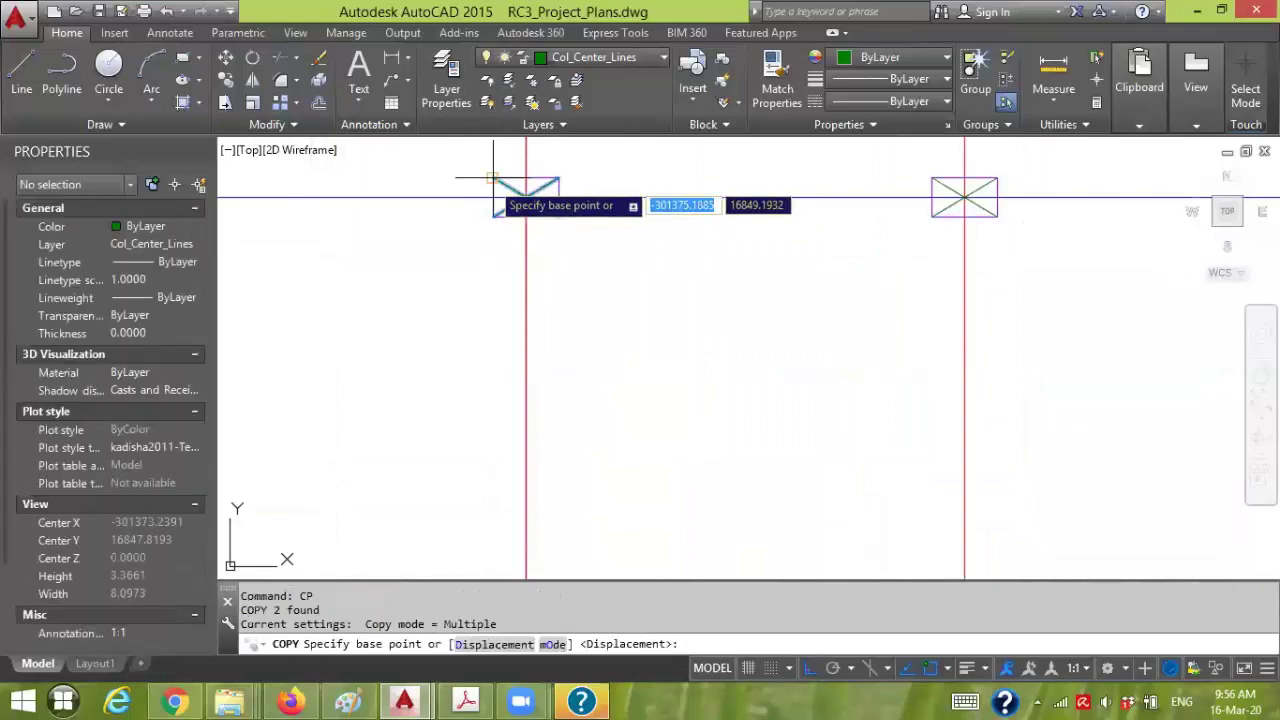
left_click(495, 192)
scroll(497, 240, "down", 2)
scroll(520, 190, "down", 1)
scroll(577, 360, "down", 1)
middle_click_drag(577, 360, 572, 206)
scroll(572, 250, "up", 3)
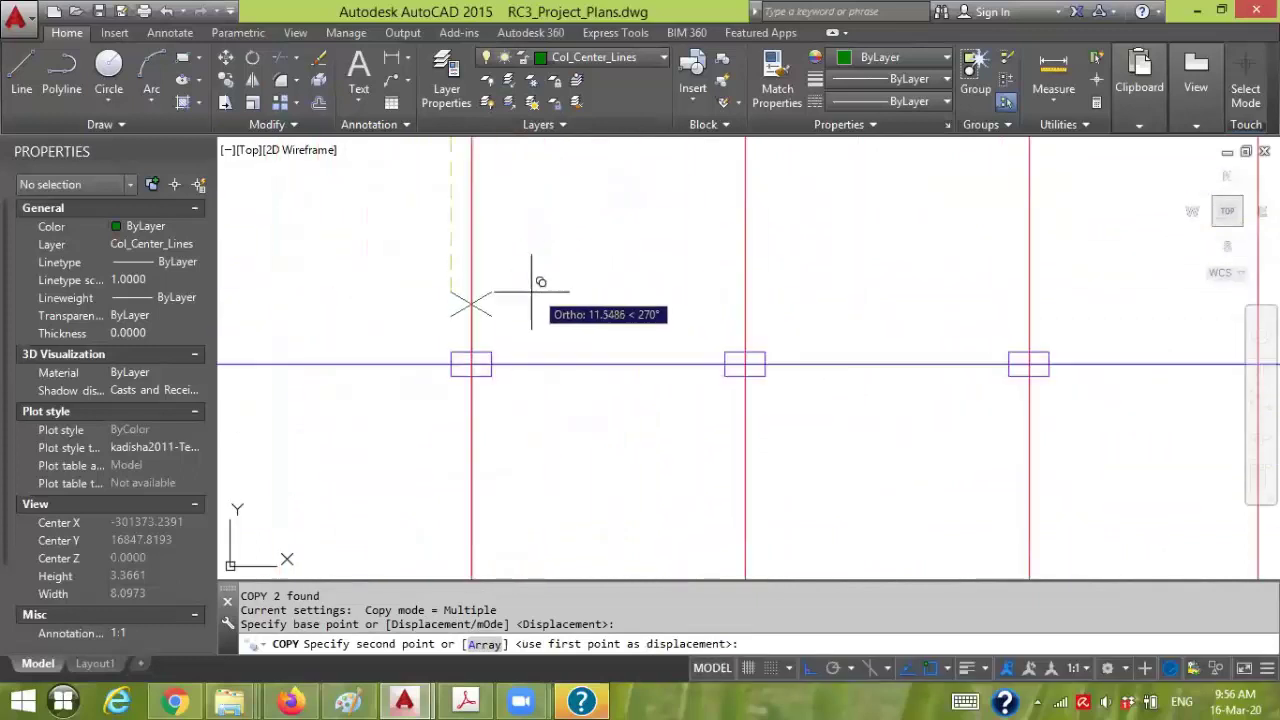
left_click(456, 357)
left_click(745, 362)
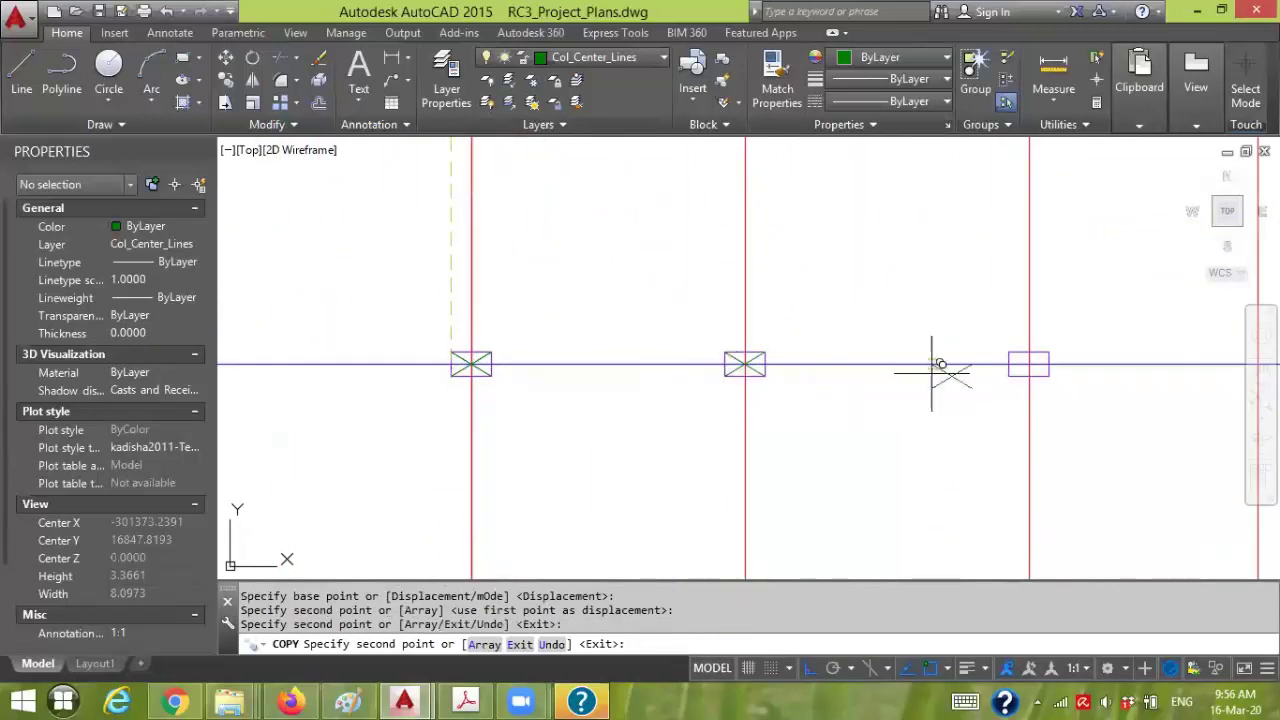
left_click(1010, 358)
key("Return")
scroll(880, 434, "down", 4)
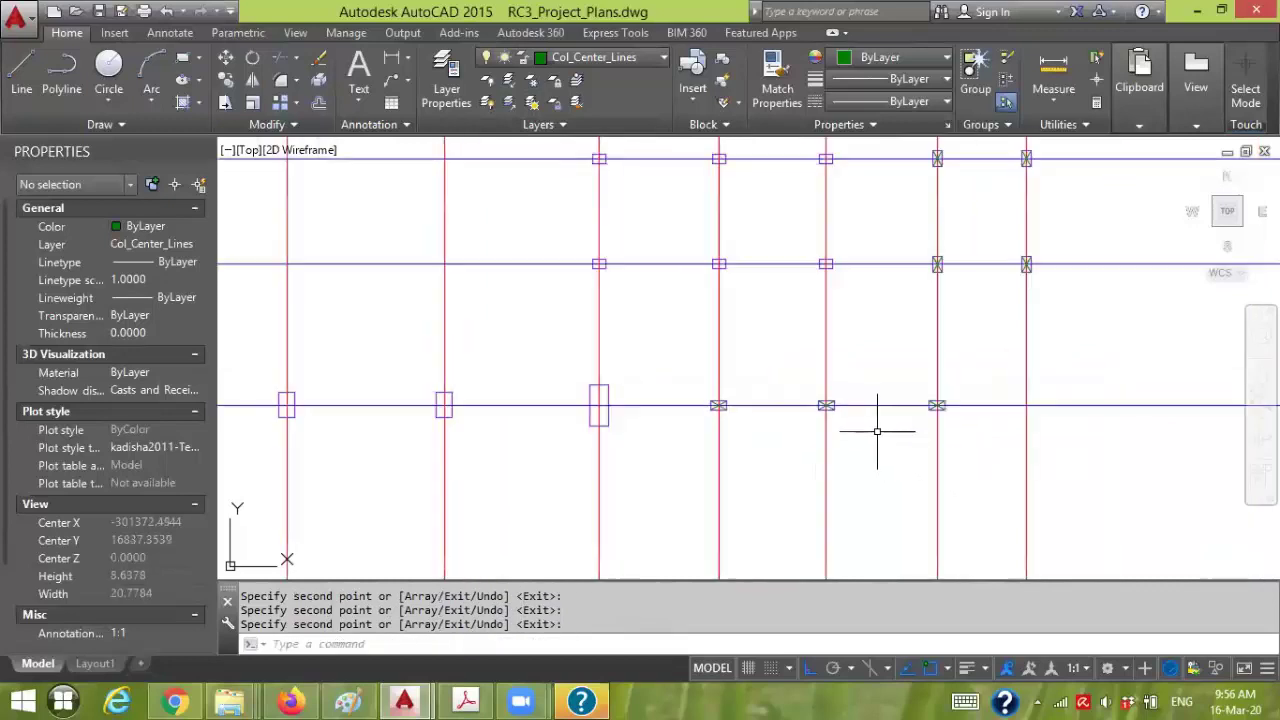
- Draw both corner-to-corner diagonals in the second row's first column from the west, on the fifth vertical center line
mouse_move(852, 358)
middle_mouse_down()
mouse_move(820, 394)
mouse_move(848, 376)
middle_mouse_up()
scroll(752, 376, "up", 2)
scroll(751, 369, "up", 2)
type("l")
key("Return")
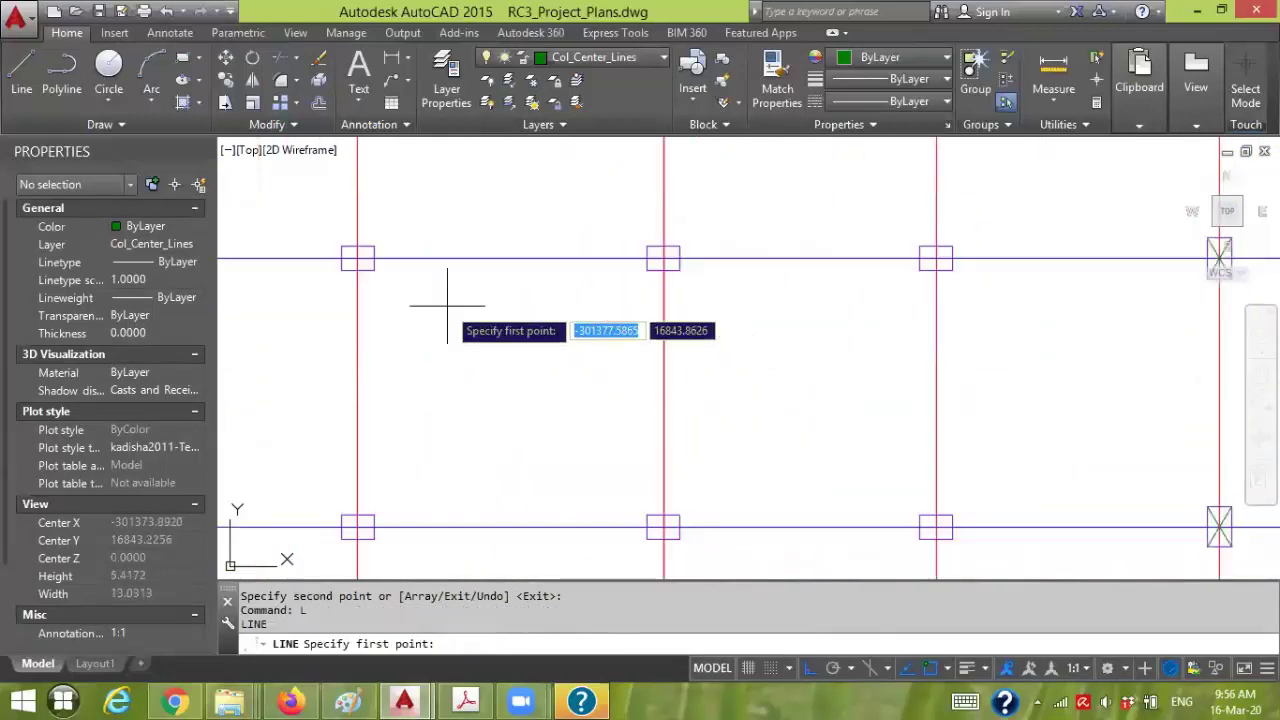
left_click(359, 260)
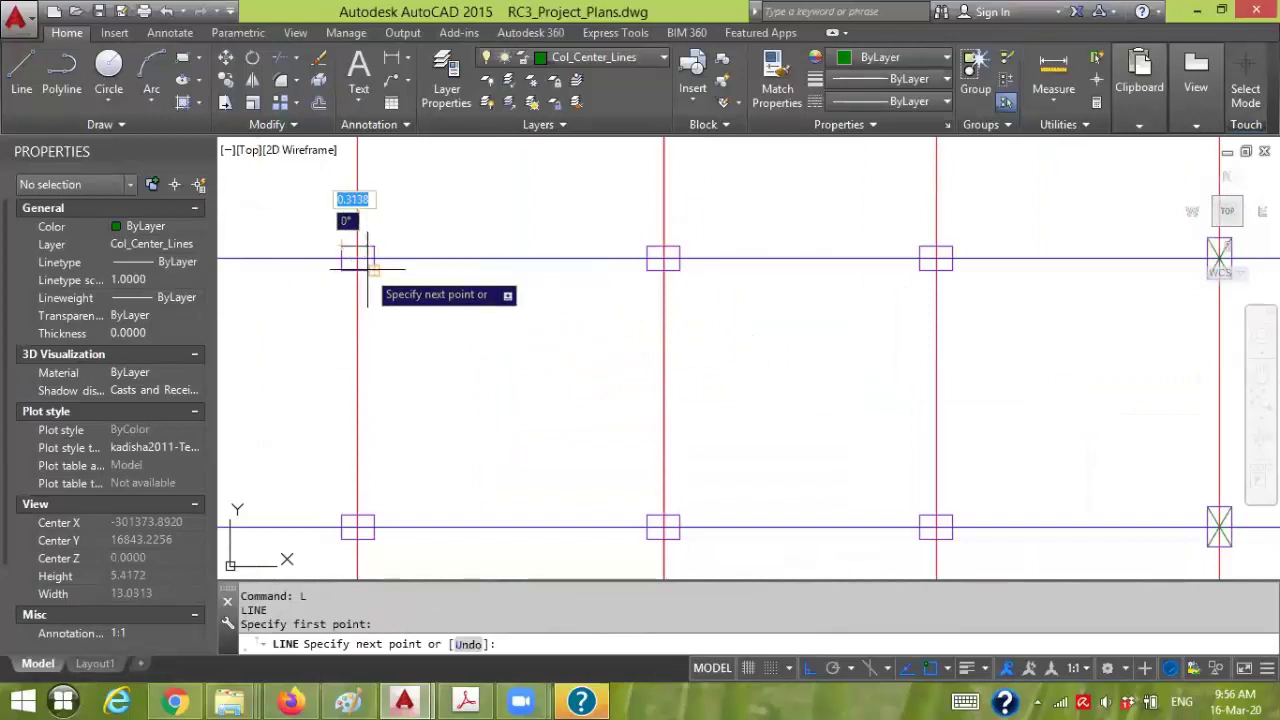
left_click(374, 267)
key("Return")
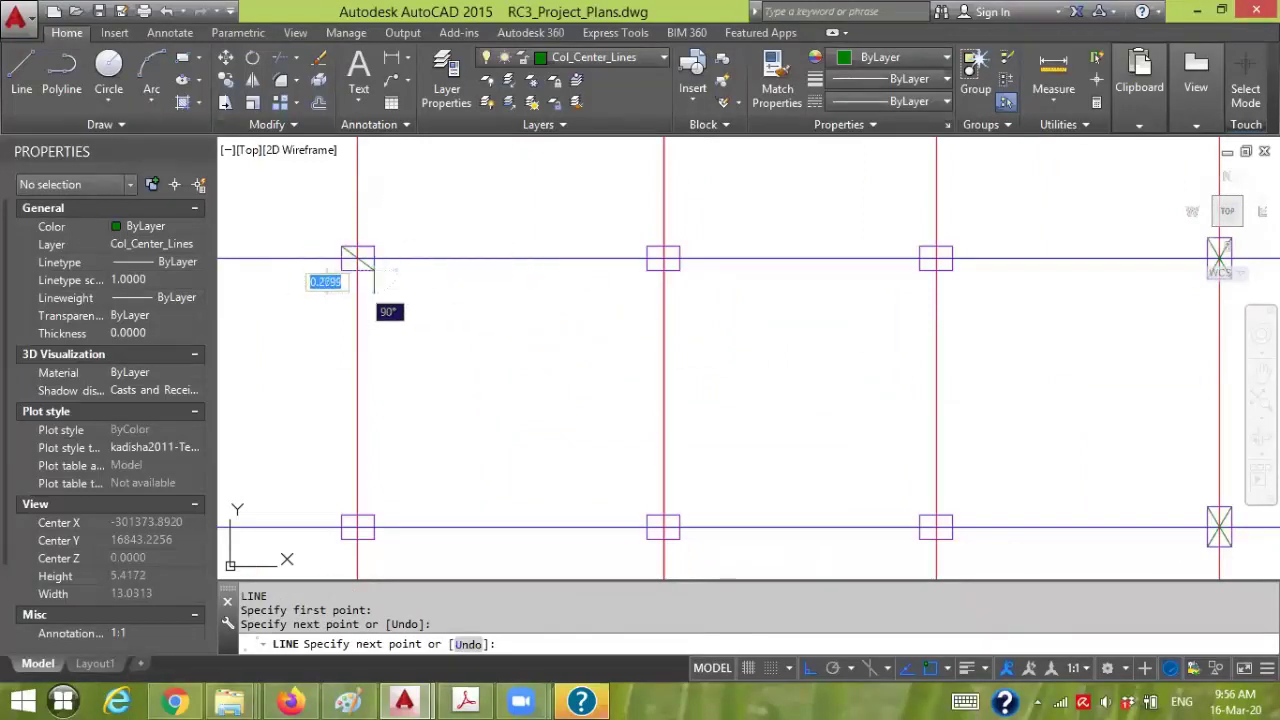
key("Return")
left_click(374, 246)
left_click(342, 271)
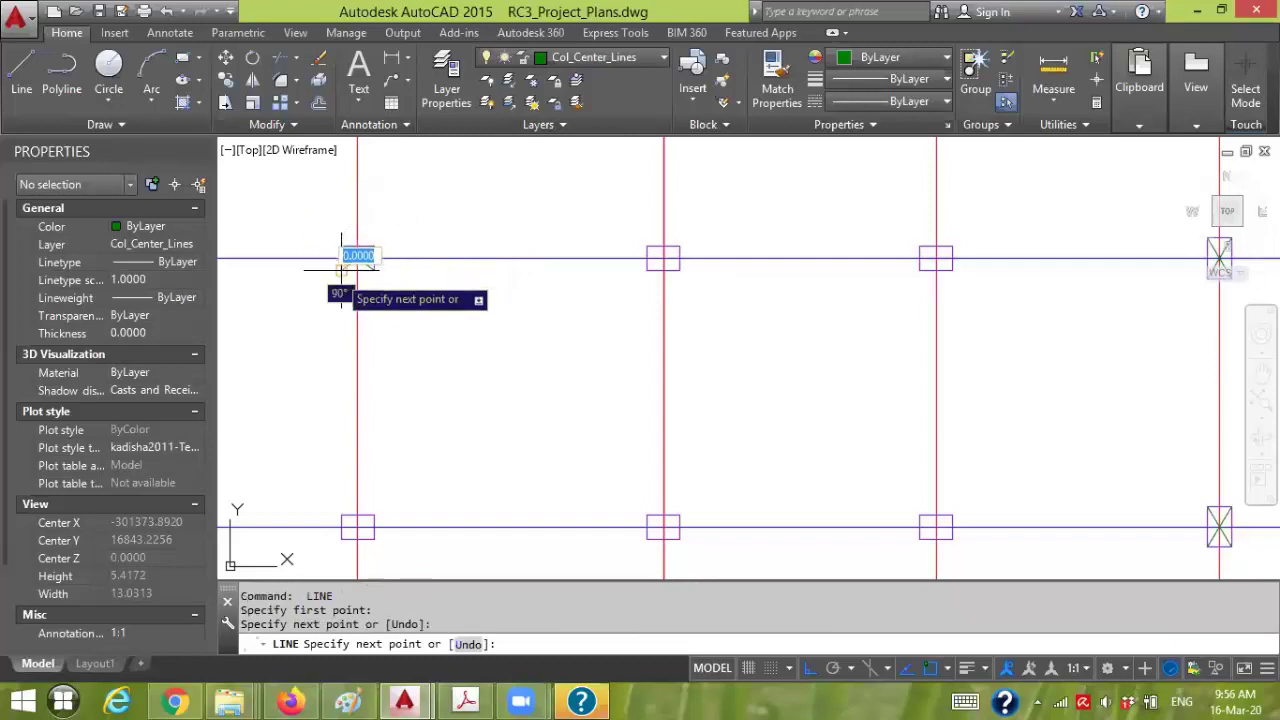
key("Return")
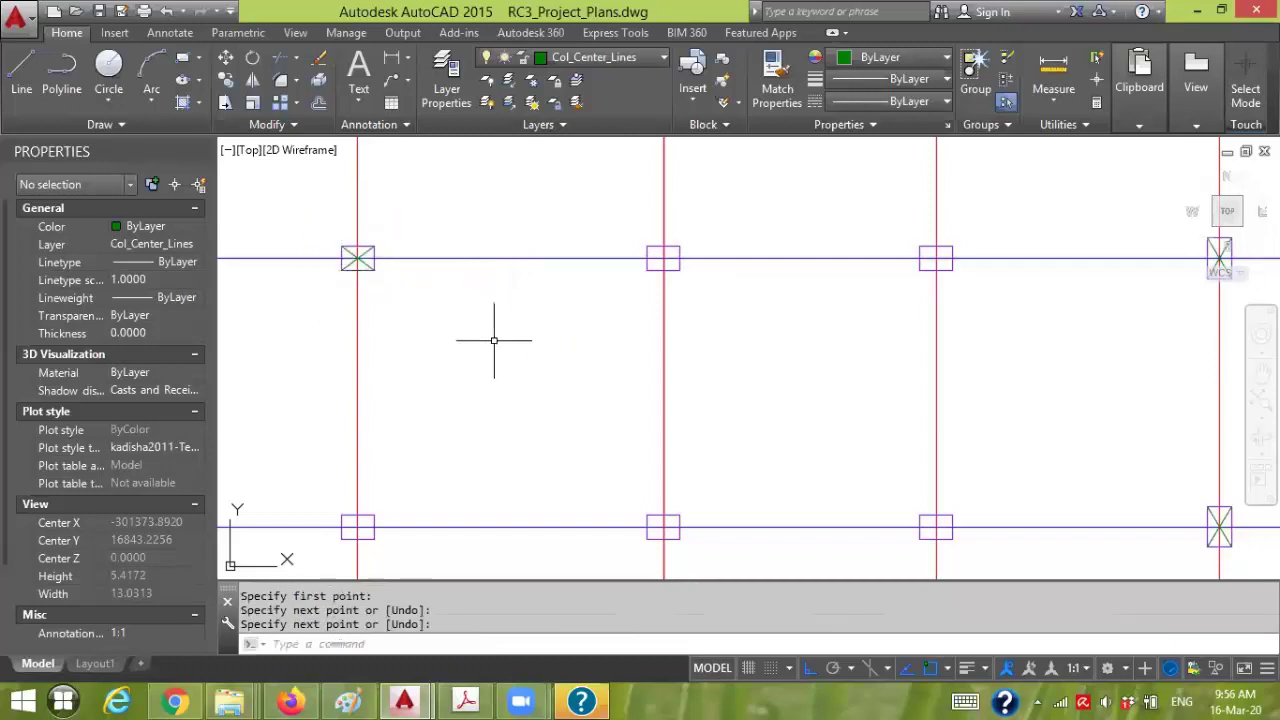
left_click(290, 700)
left_click(105, 16)
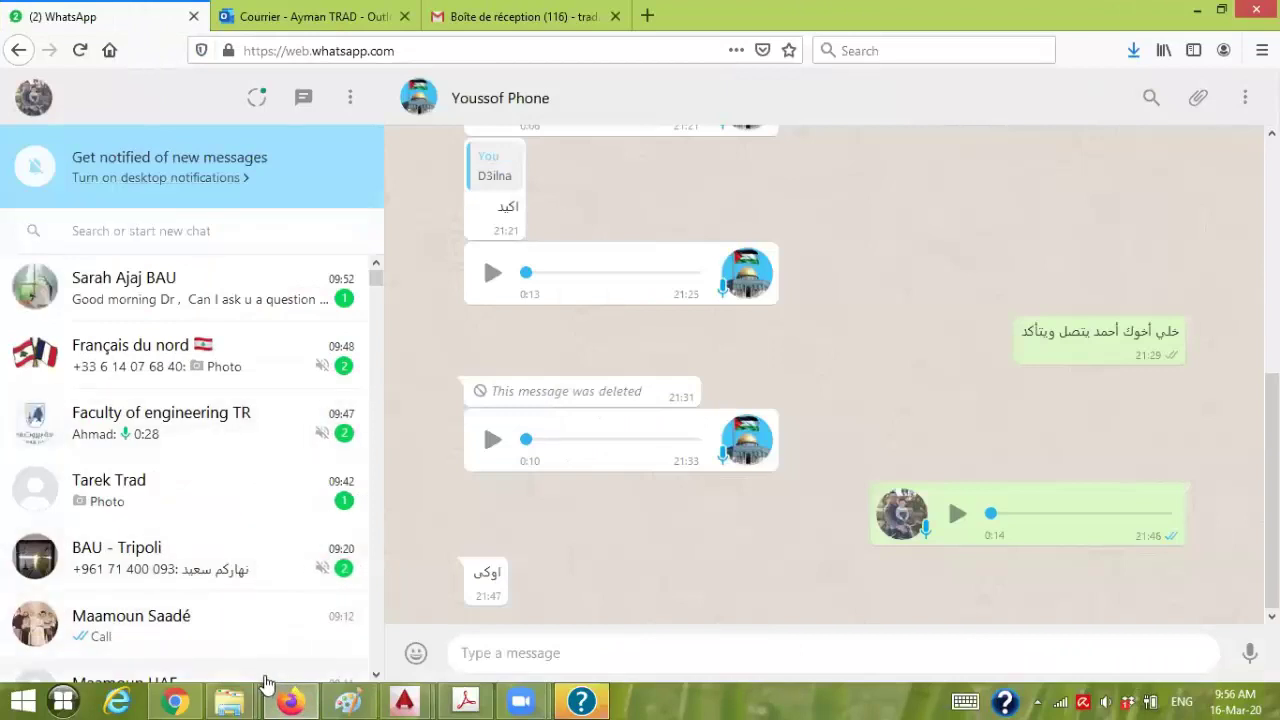
left_click(290, 700)
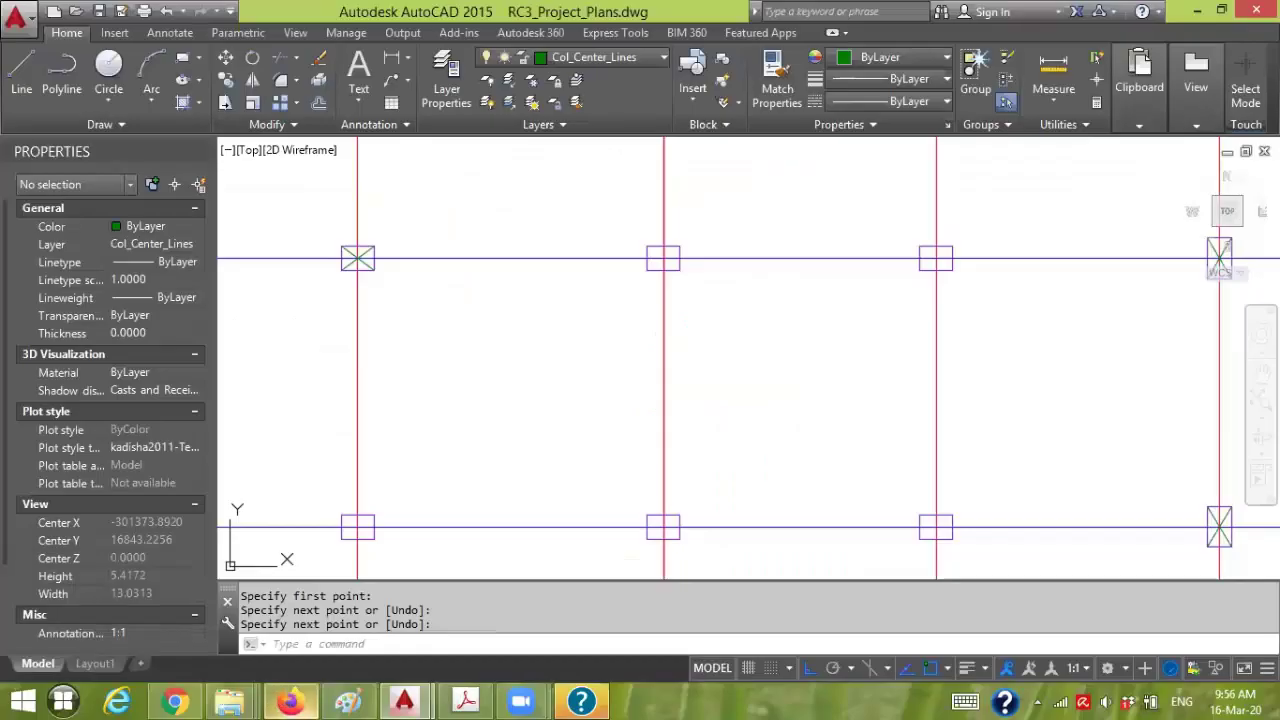
- Draw both corner-to-corner diagonals in the second row's column on the sixth vertical center line
type("l")
key("Return")
left_click(646, 246)
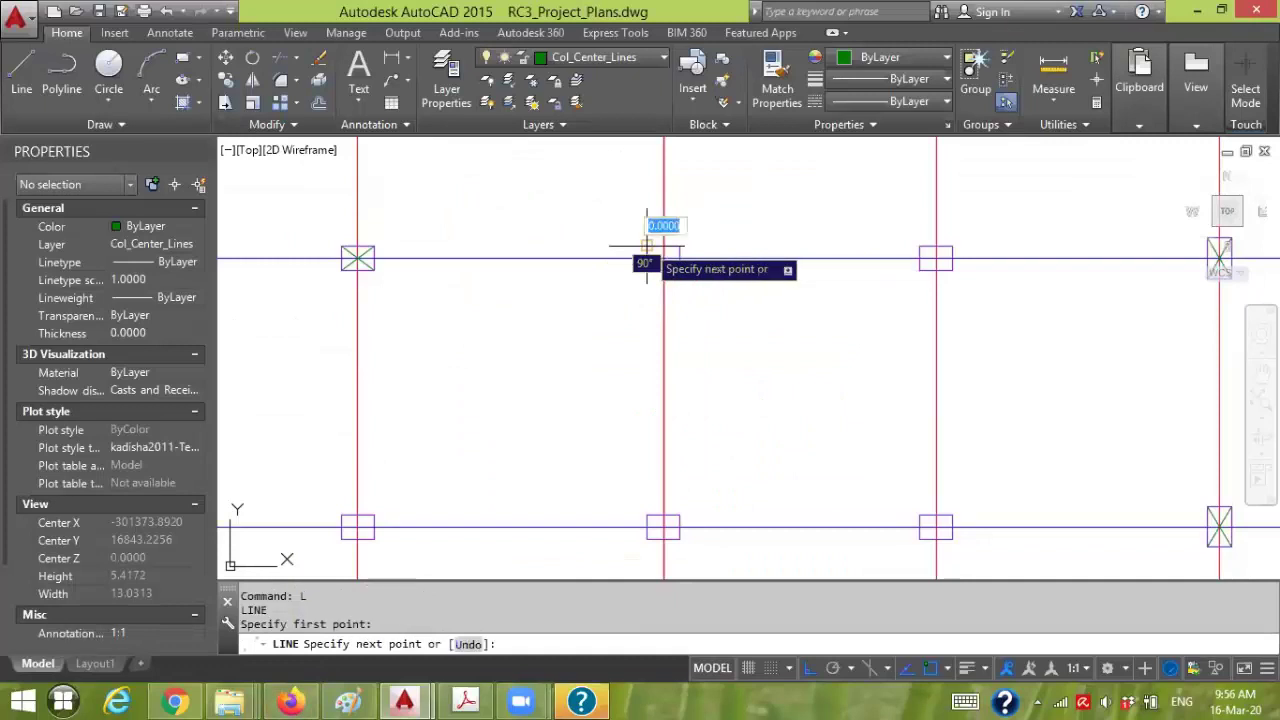
key("Return")
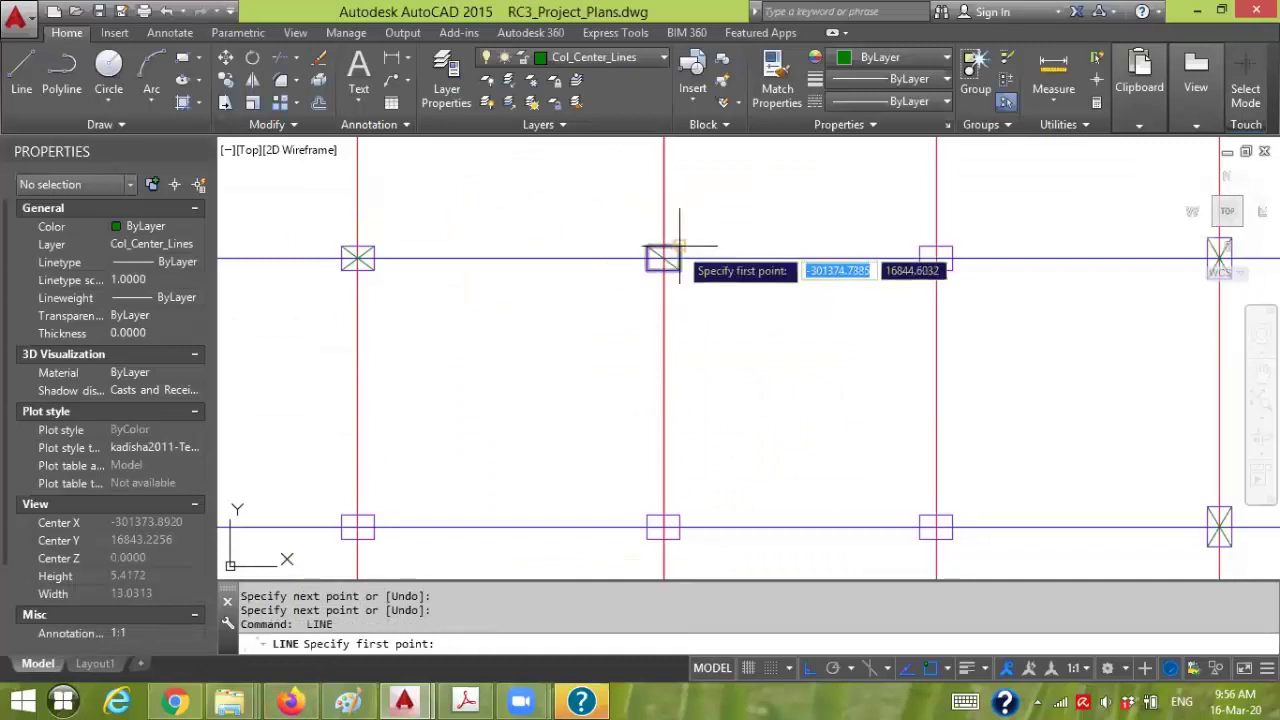
left_click(679, 246)
left_click(647, 271)
key("Return")
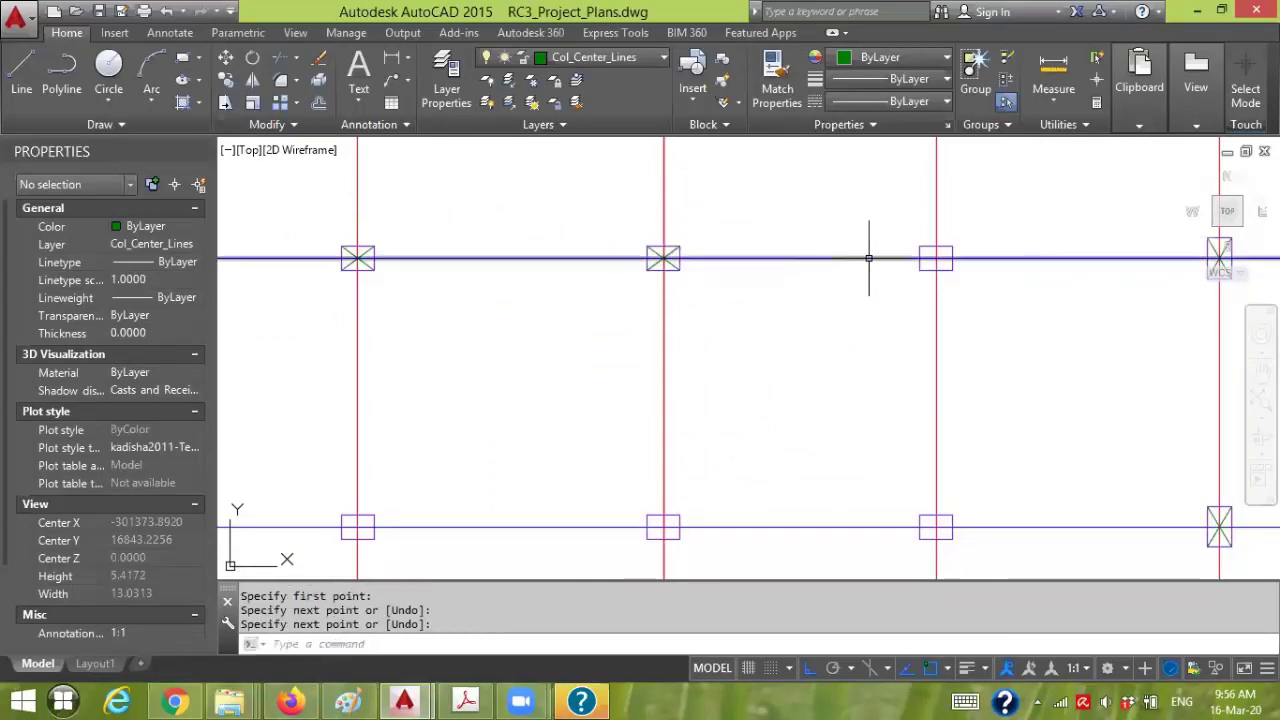
- Copy that diagonal pair, by its upper-left corner, onto the second row's next column east and the three matching third-row columns
left_click(658, 261)
left_click(660, 256)
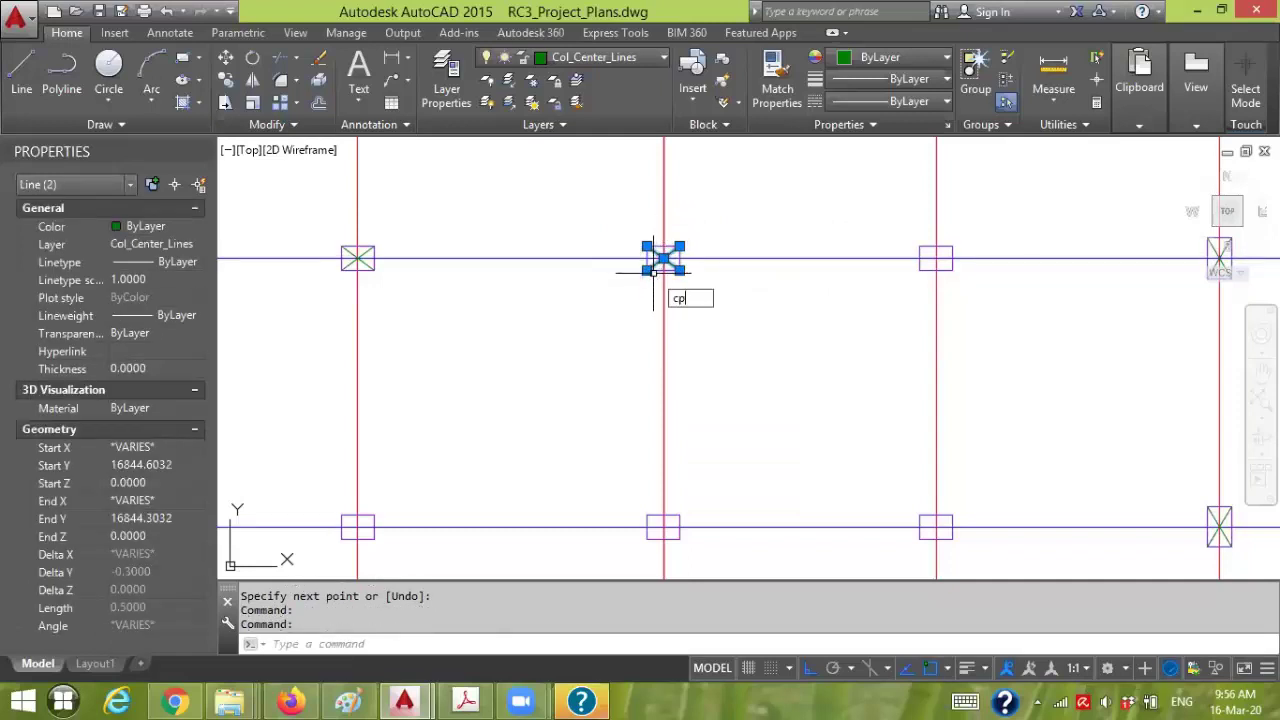
key("Return")
left_click(660, 257)
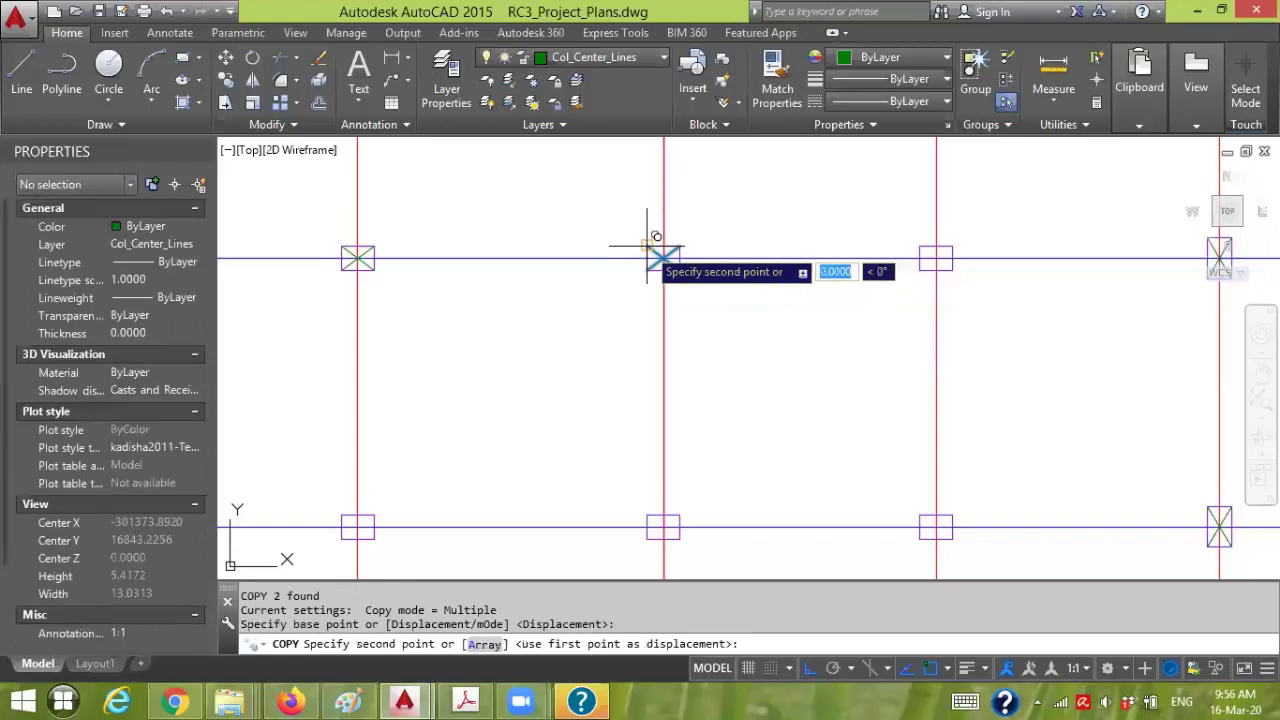
left_click(930, 255)
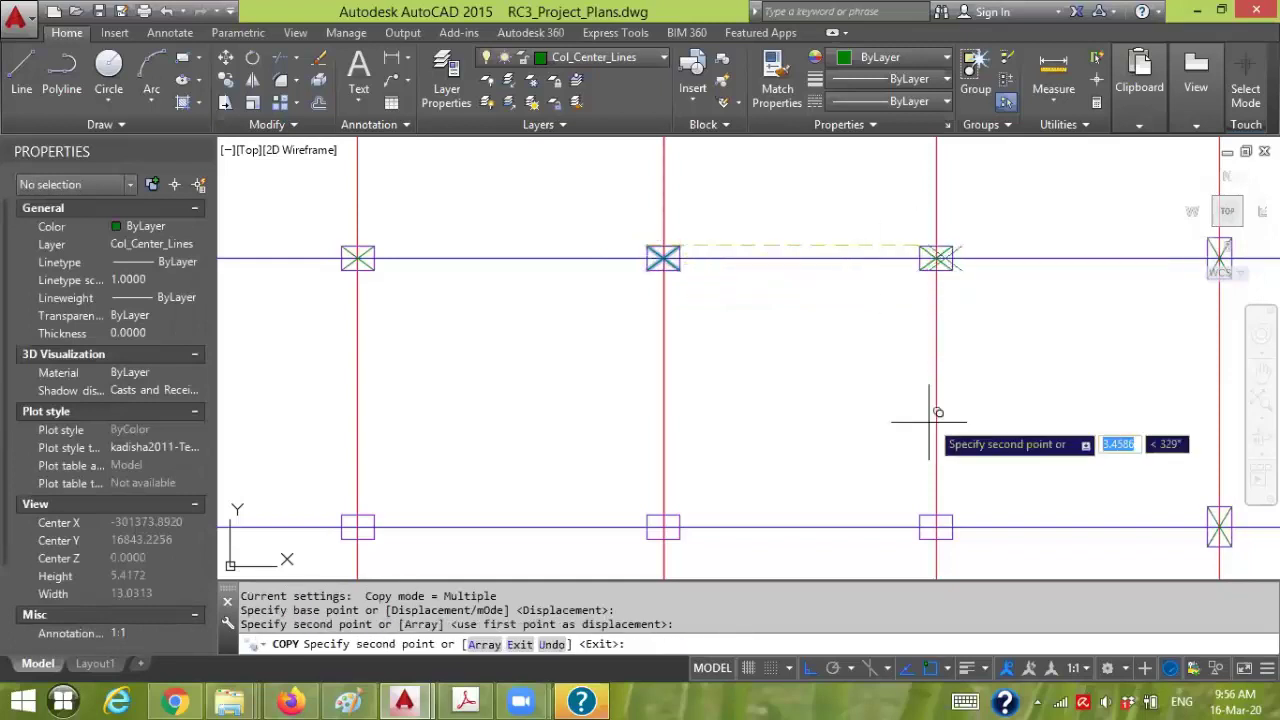
left_click(926, 518)
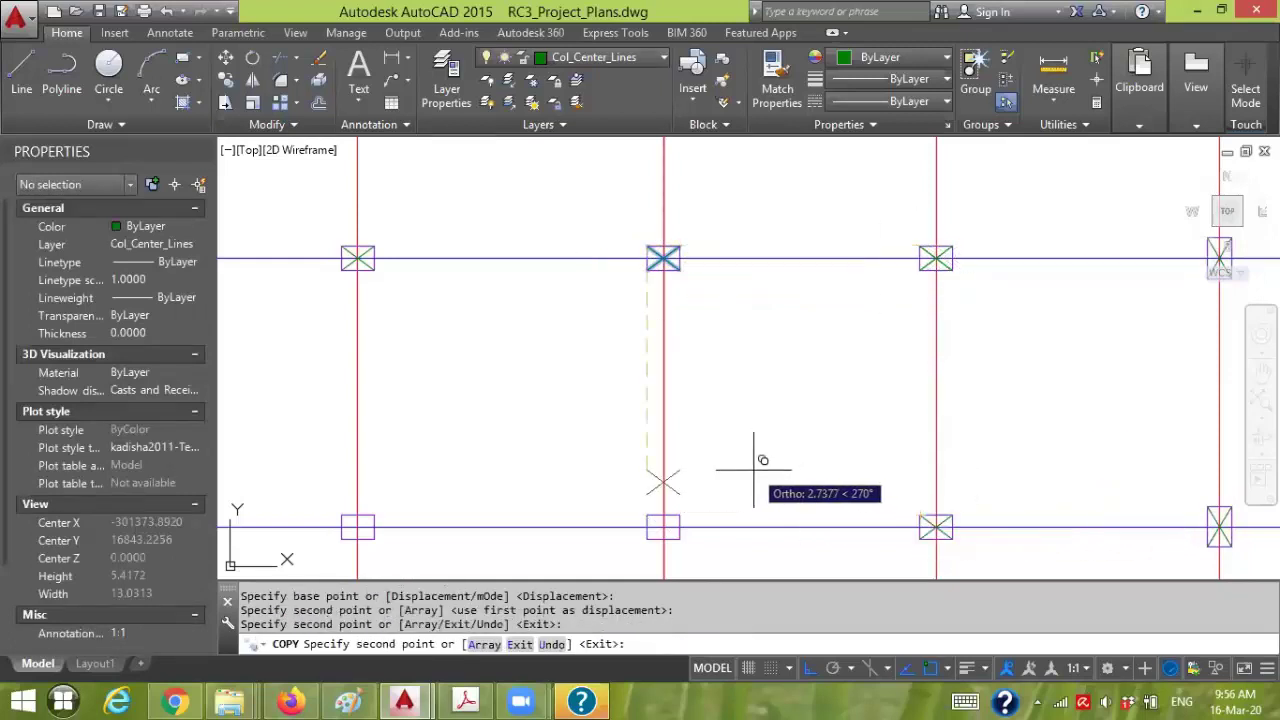
left_click(647, 516)
left_click(341, 516)
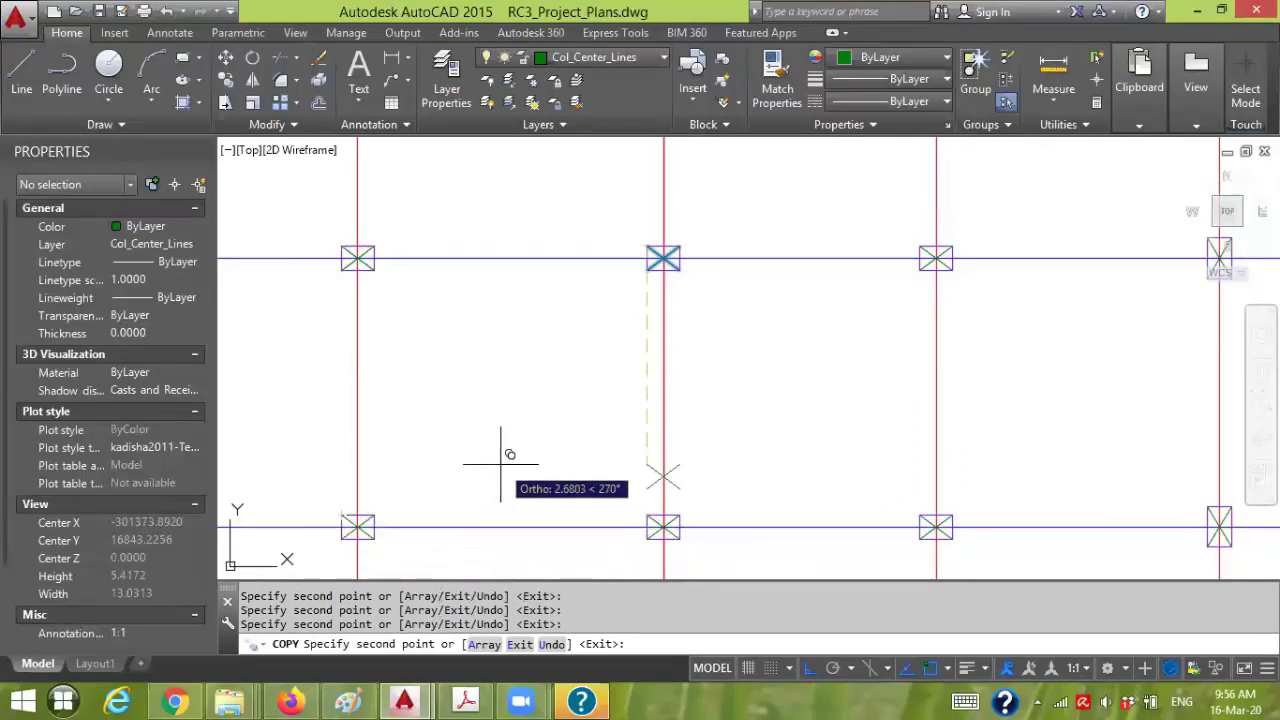
scroll(651, 443, "down", 3)
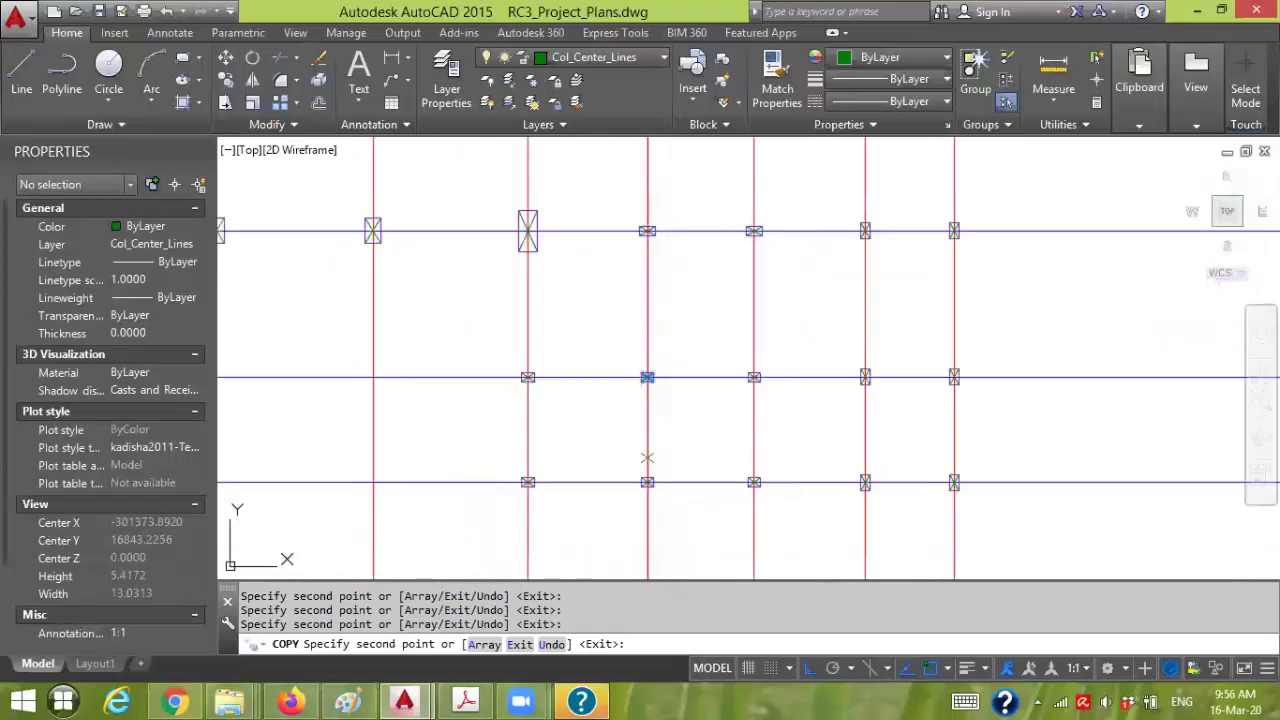
key("Escape")
- Copy the diagonals of the top row's large fifth column, by their upper-left corner, onto the bottom row's fifth column
scroll(707, 450, "down", 5)
mouse_move(700, 451)
middle_mouse_down()
mouse_move(843, 314)
mouse_move(807, 308)
middle_mouse_up()
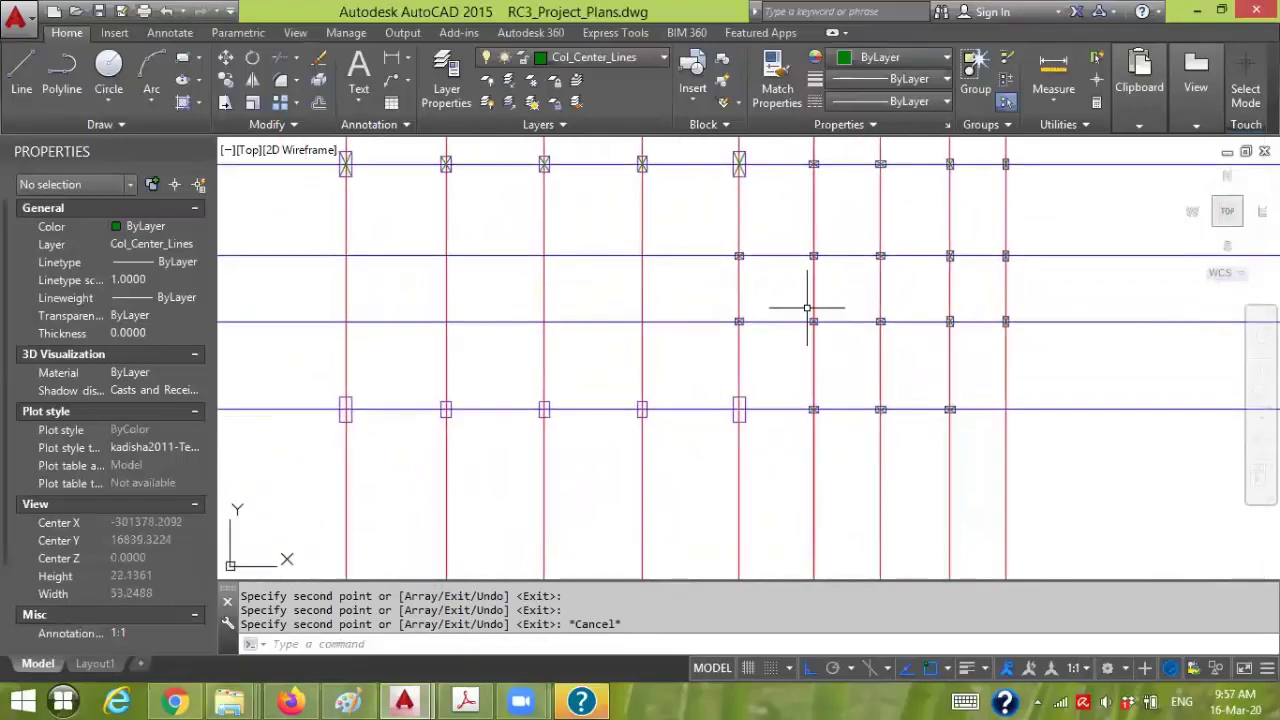
scroll(745, 196, "up", 5)
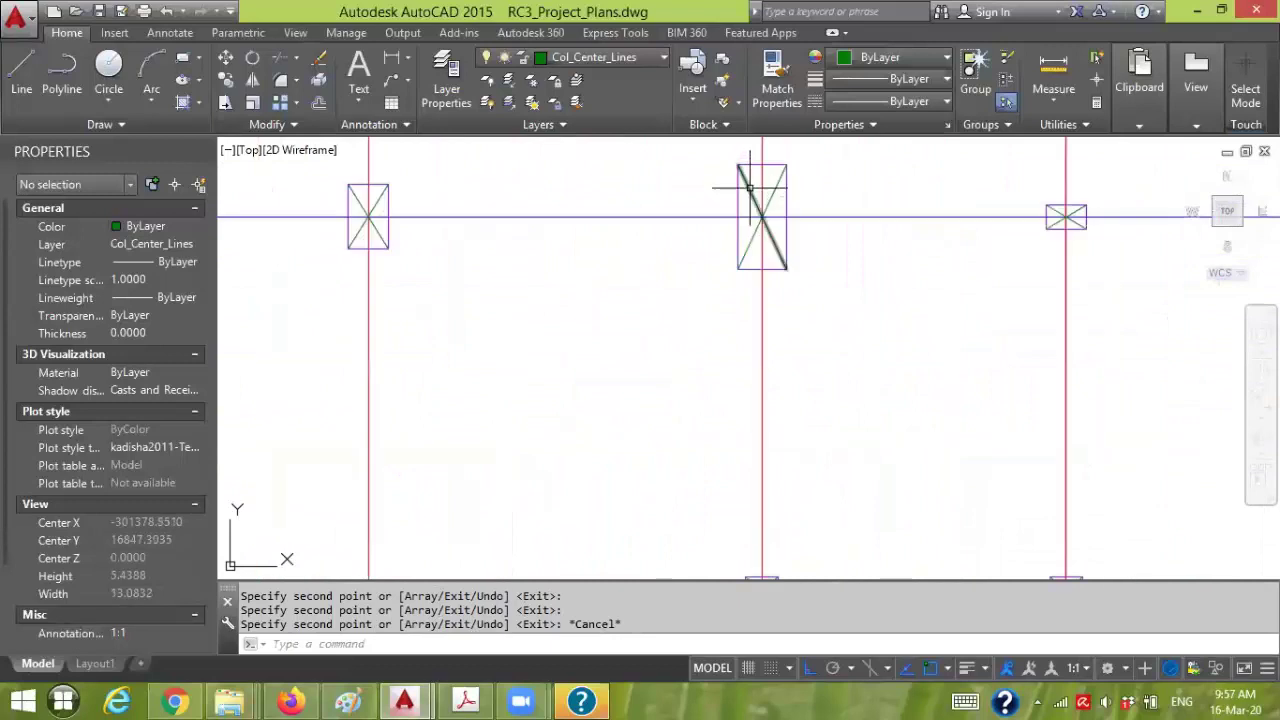
left_click(750, 187)
left_click(750, 262)
type("cp")
key("Return")
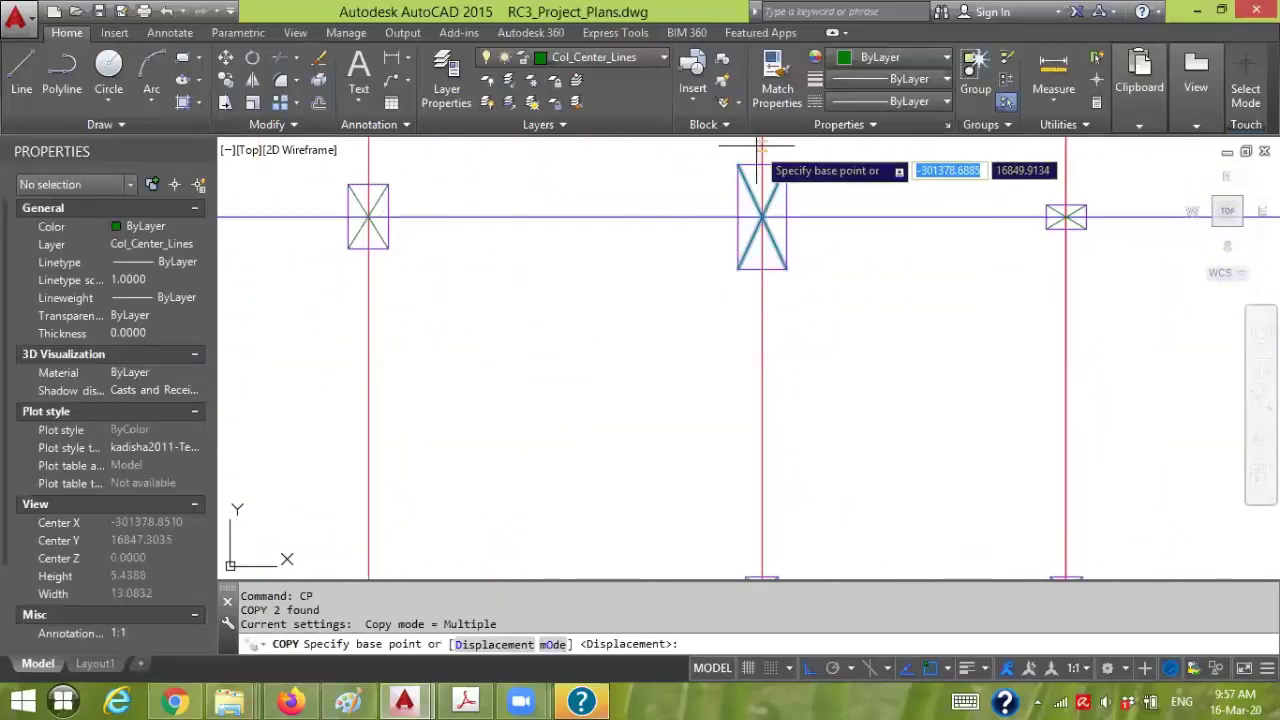
left_click(737, 163)
scroll(717, 334, "down", 5)
scroll(749, 286, "up", 5)
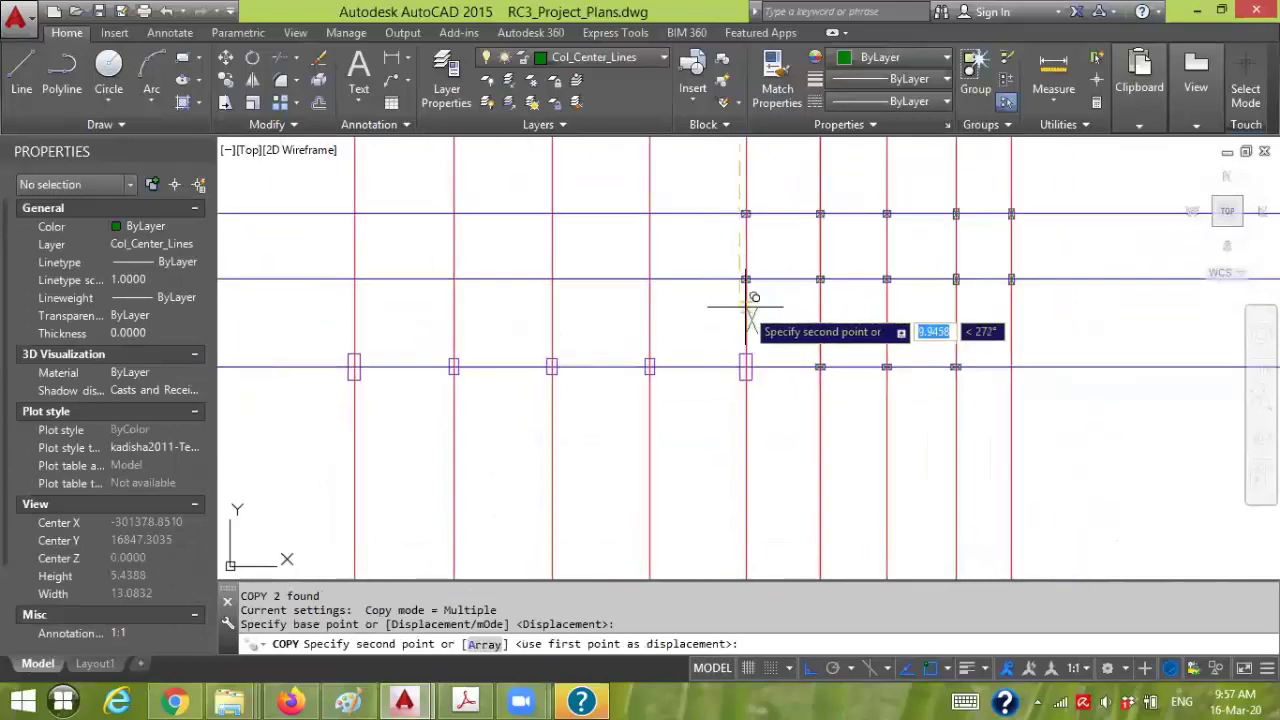
left_click(719, 490)
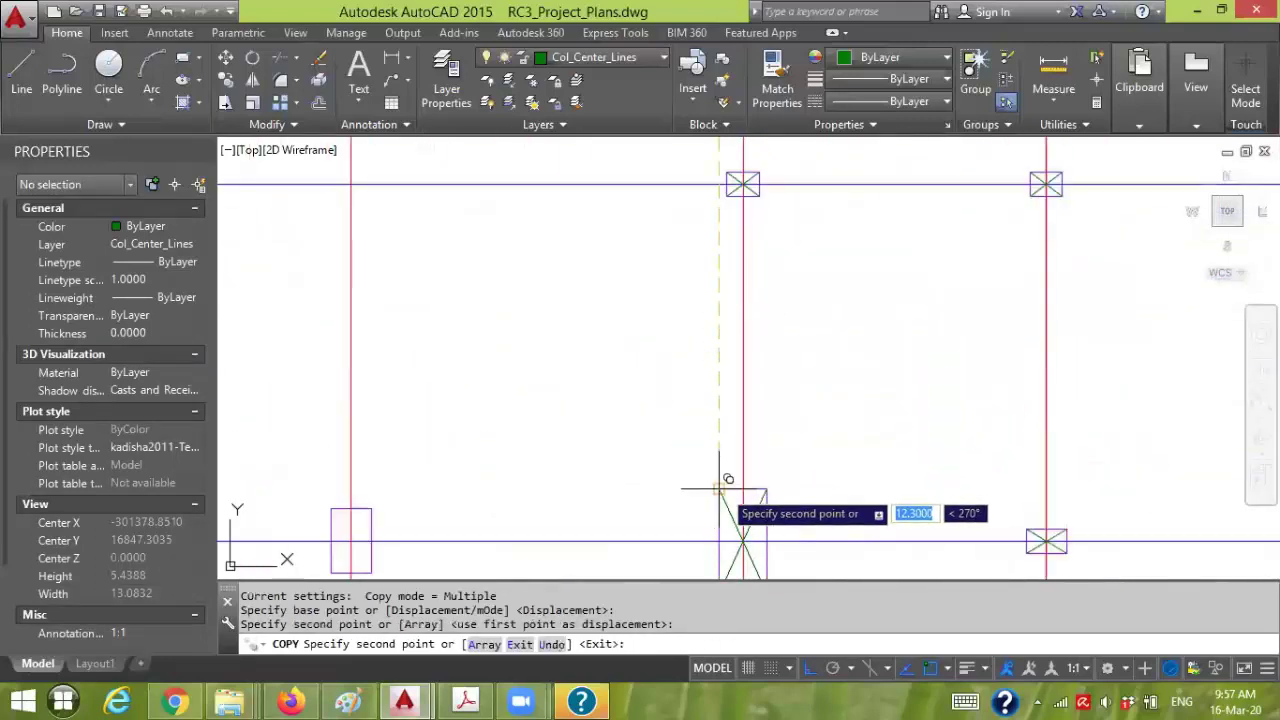
- Place another copy of the large diagonal pair on the bottom row's first column and finish copying
scroll(652, 449, "down", 3)
middle_click_drag(652, 449, 920, 372)
scroll(516, 396, "up", 4)
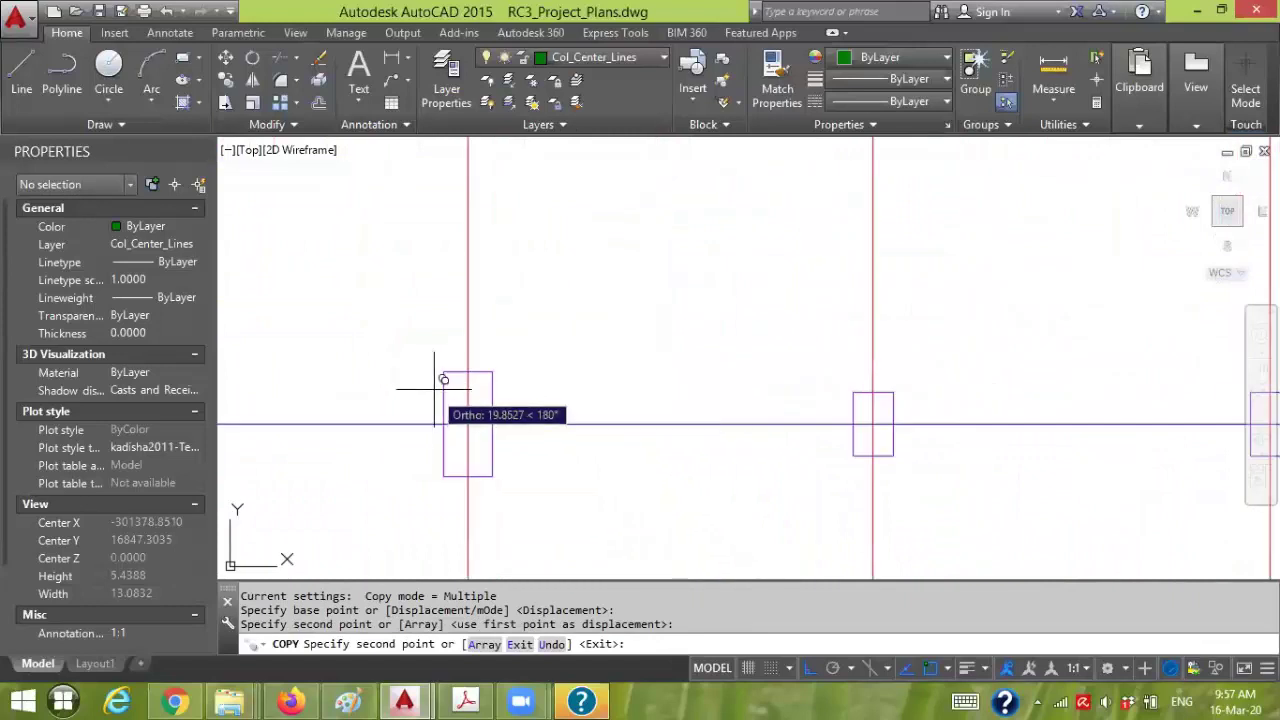
left_click(451, 367)
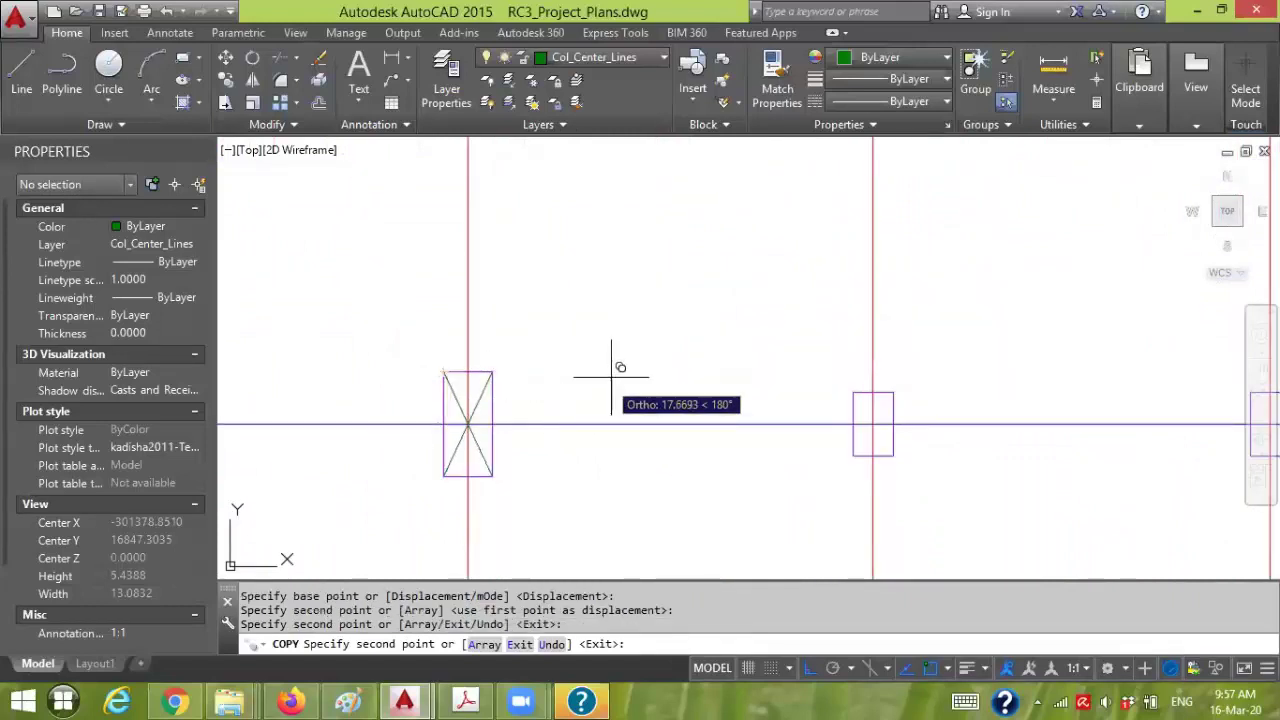
key("Return")
- Copy the diagonal pair of the top row's second column, by its upper-left corner, onto the bottom row's second, third and fourth columns
scroll(683, 333, "down", 3)
scroll(683, 333, "down", 3)
scroll(571, 263, "up", 4)
mouse_move(571, 263)
middle_mouse_down()
mouse_move(594, 251)
mouse_move(507, 398)
middle_mouse_up()
key("Return")
left_click(540, 374)
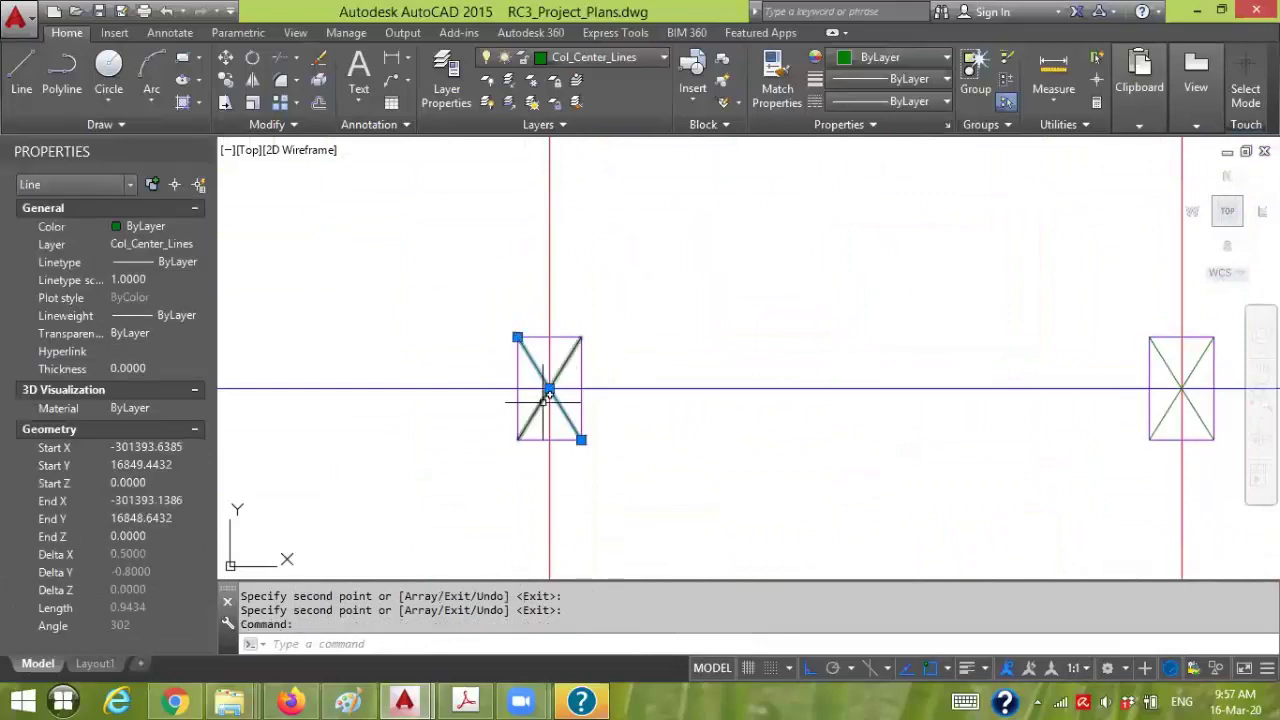
left_click(535, 413)
type("cp")
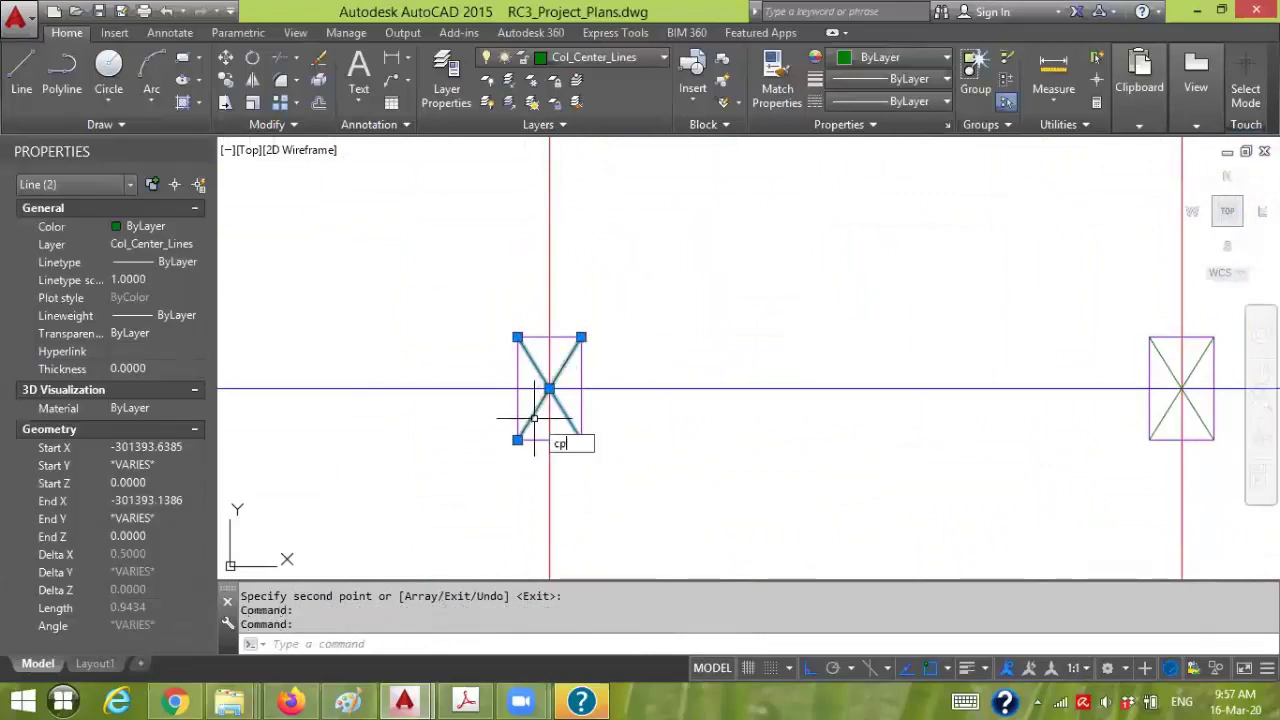
key("Return")
left_click(517, 337)
scroll(514, 357, "down", 3)
middle_click_drag(514, 357, 486, 286)
scroll(480, 426, "up", 2)
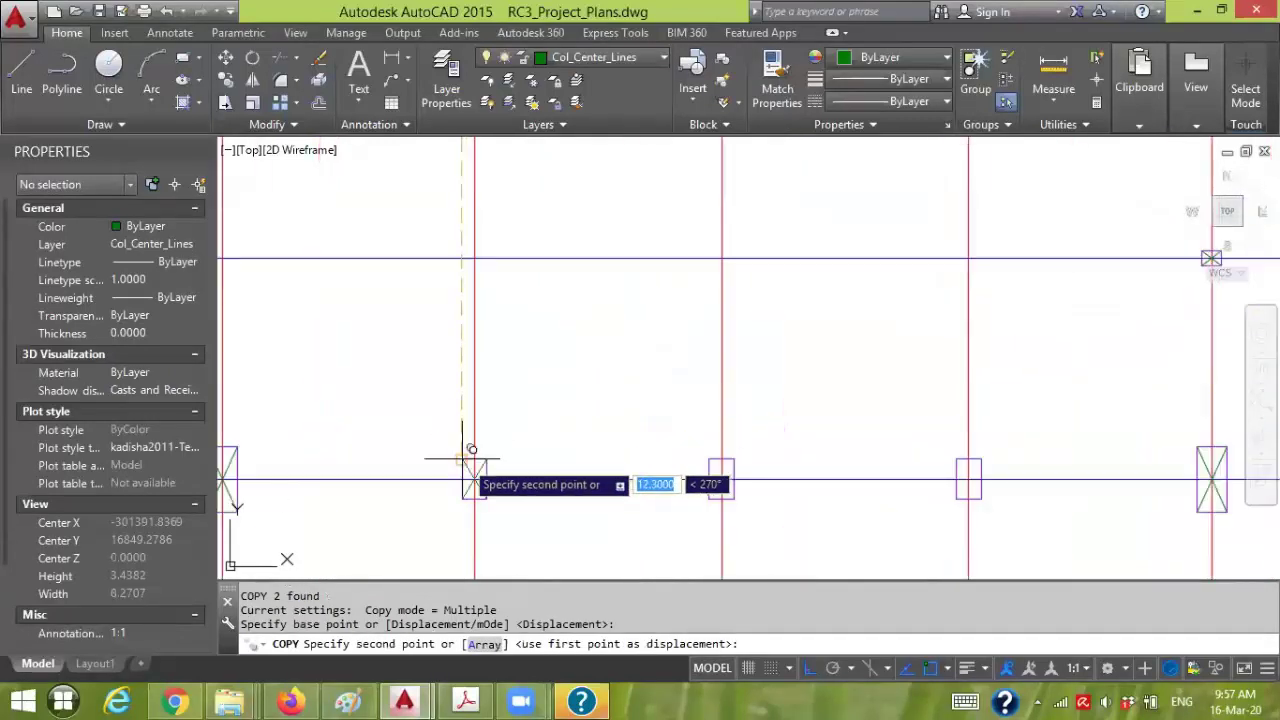
left_click(463, 460)
left_click(709, 460)
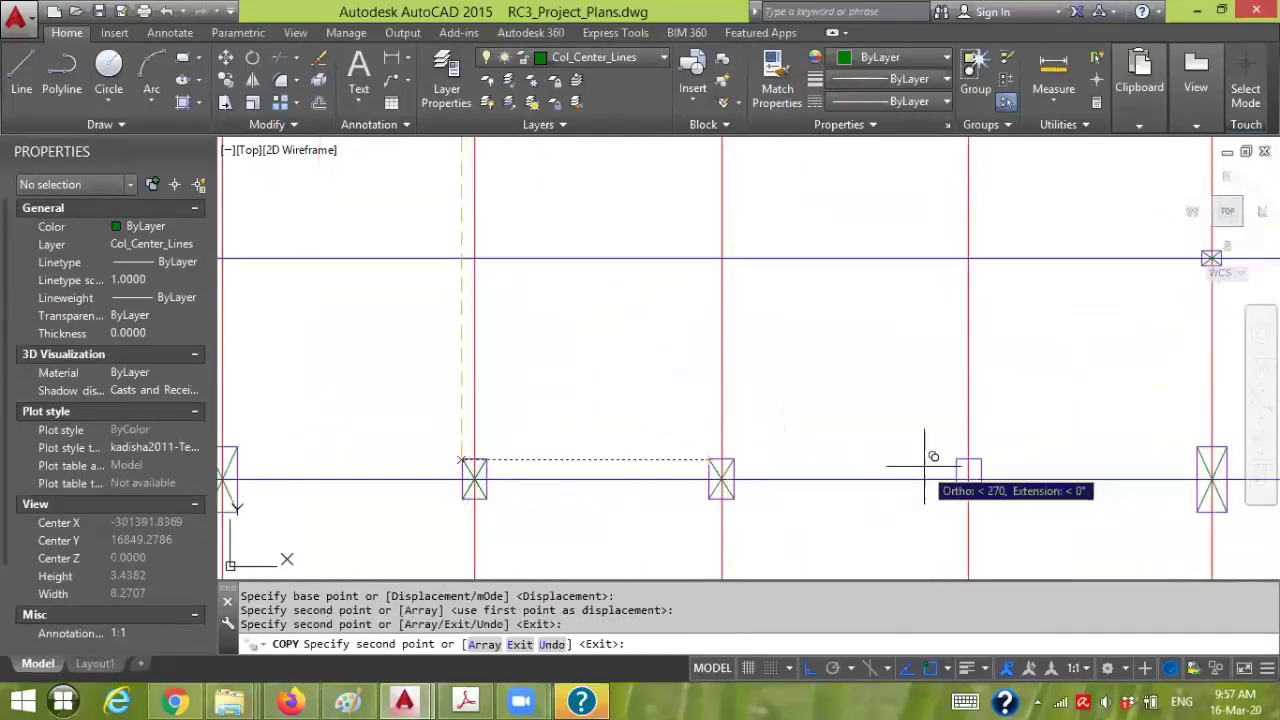
left_click(956, 460)
key("Return")
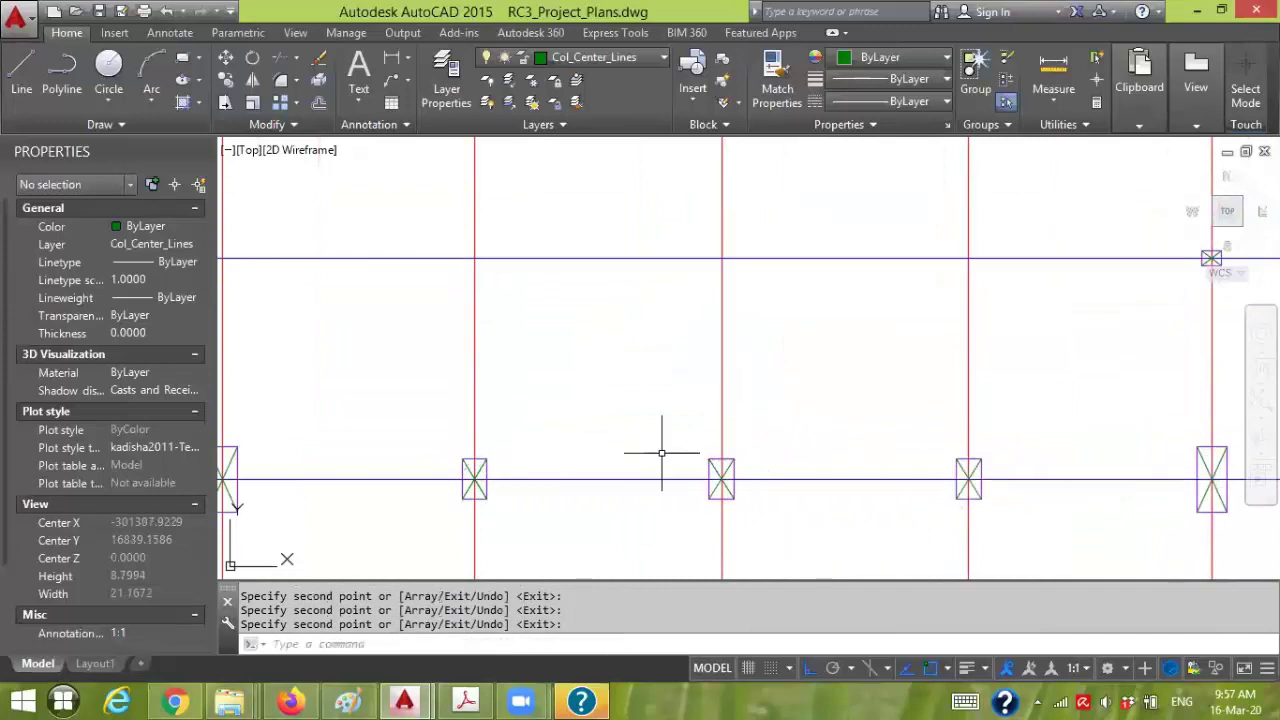
scroll(775, 485, "up", 4)
scroll(600, 472, "up", 1)
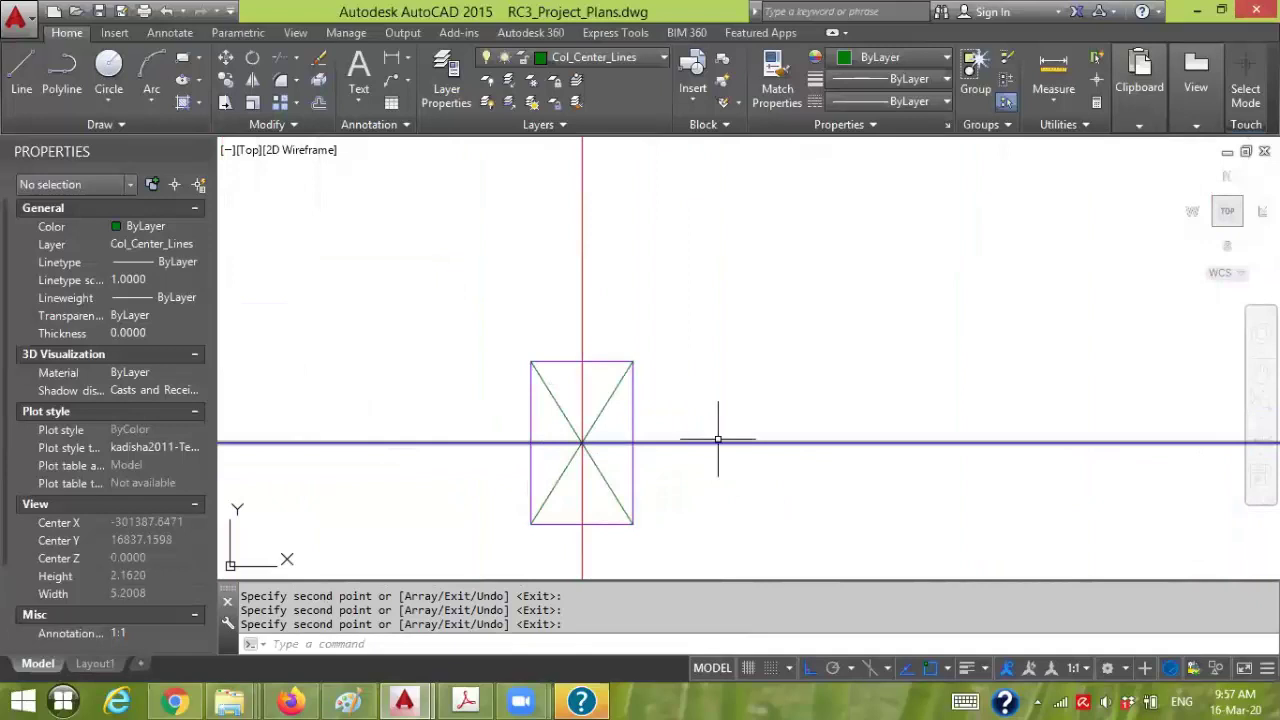
scroll(697, 435, "down", 5)
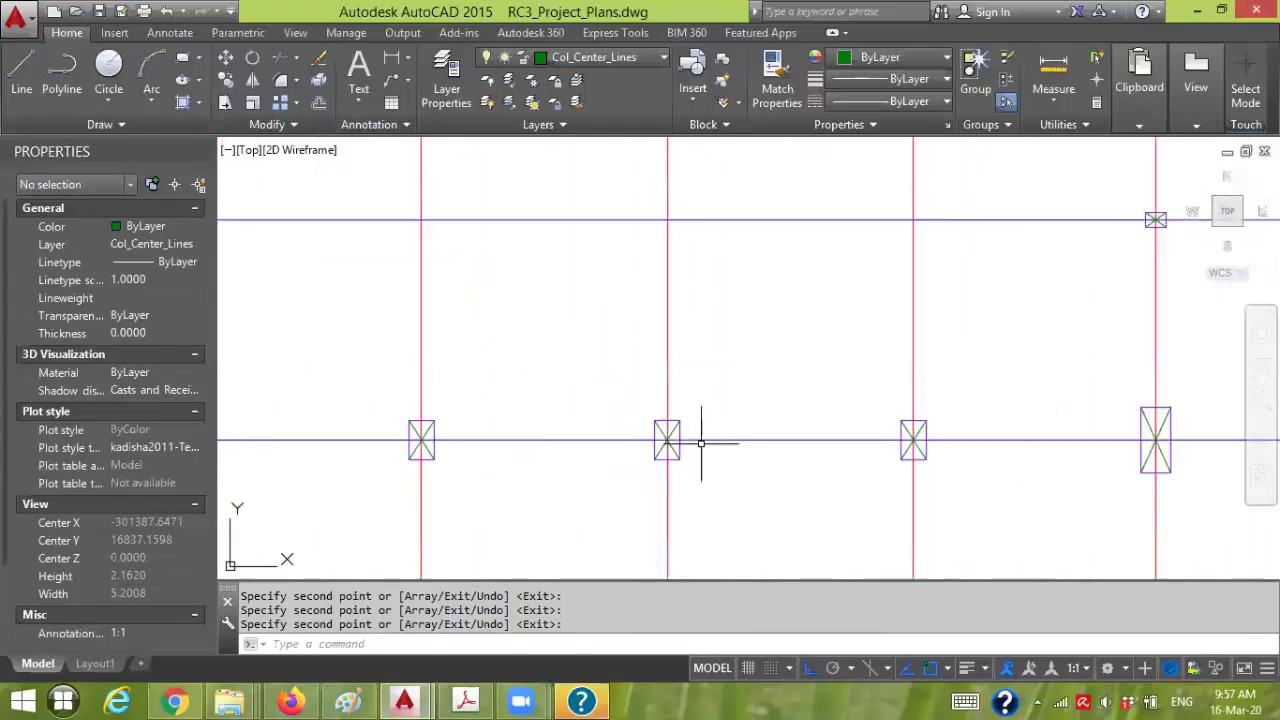
middle_click_drag(725, 328, 664, 391)
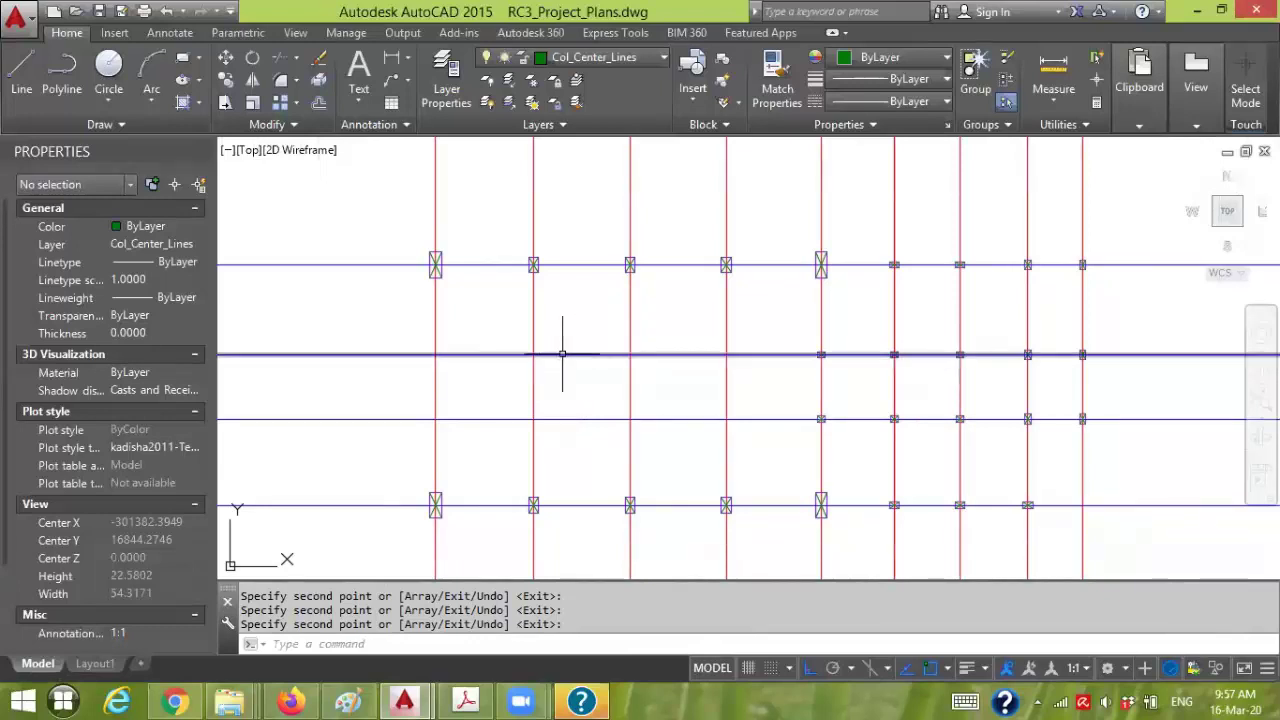
scroll(519, 360, "down", 2)
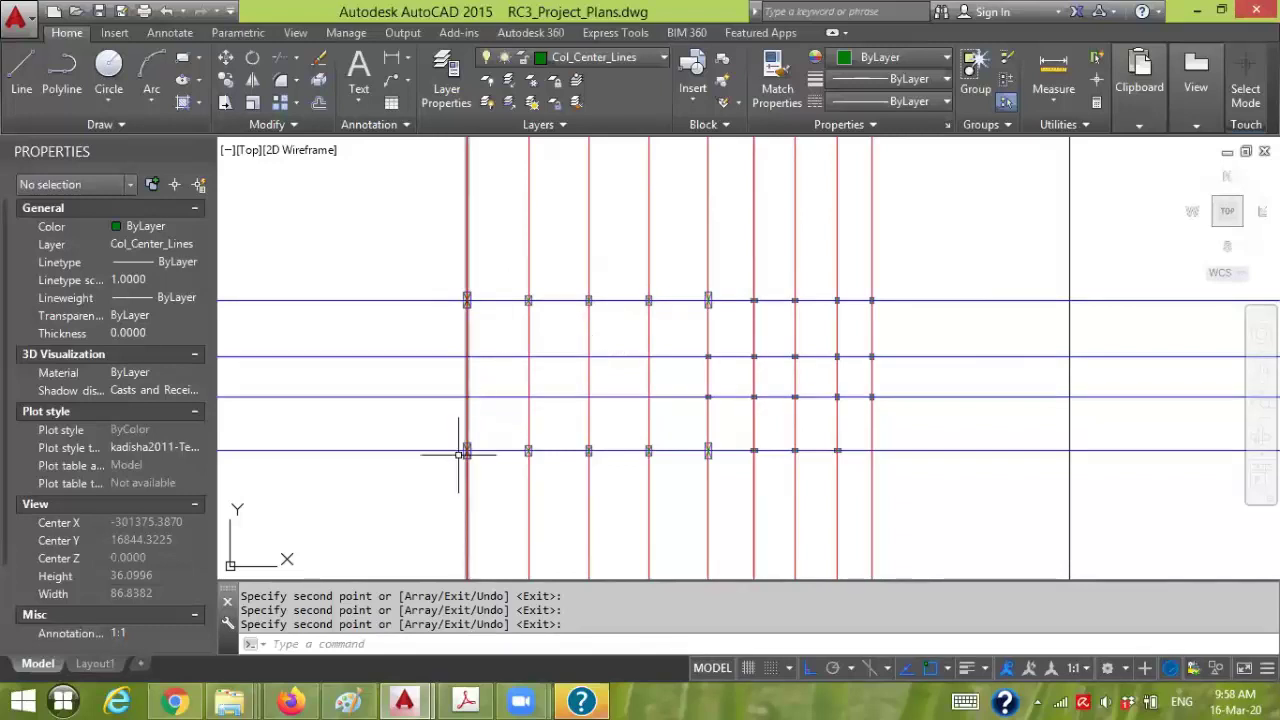
scroll(452, 455, "up", 2)
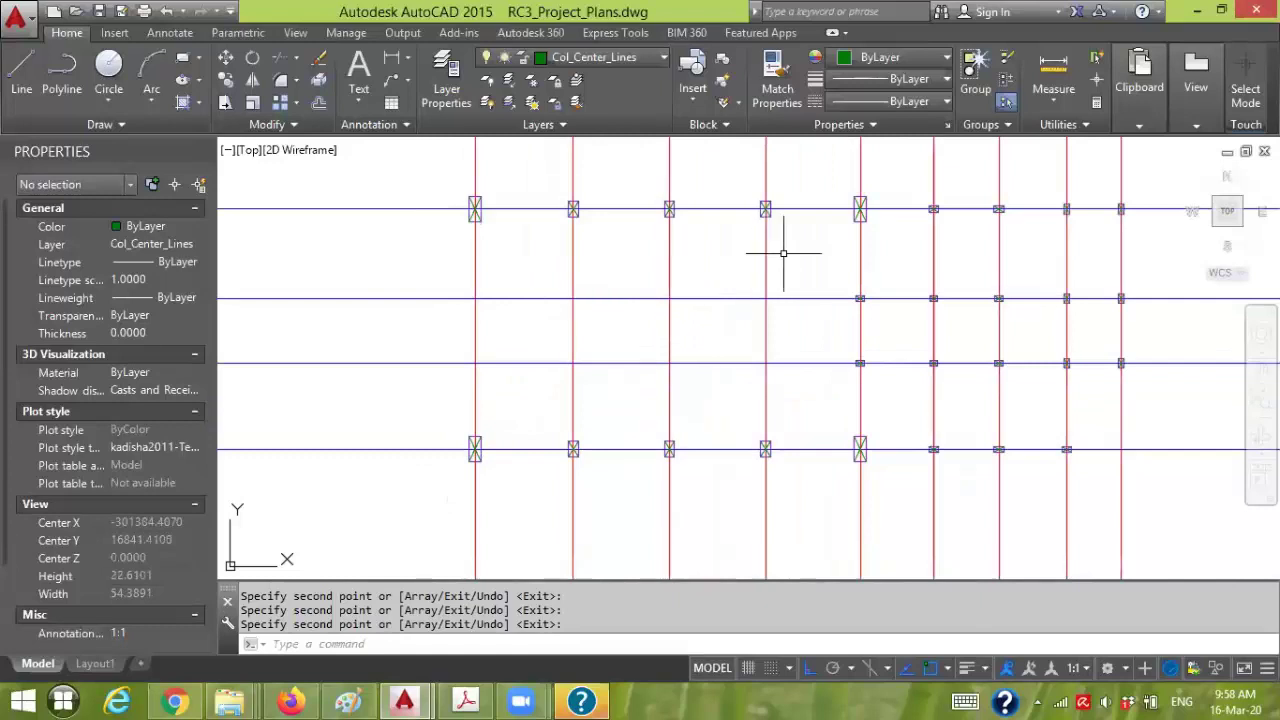
middle_click_drag(1053, 265, 1034, 286)
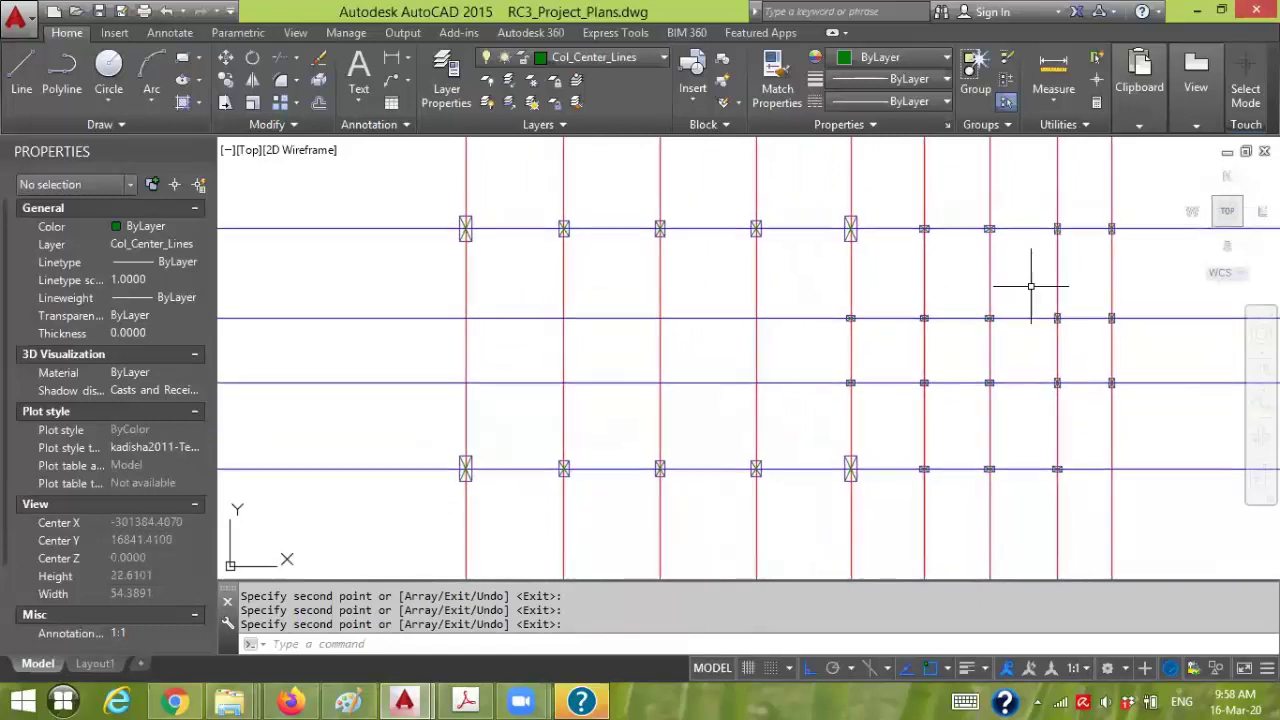
left_click(600, 57)
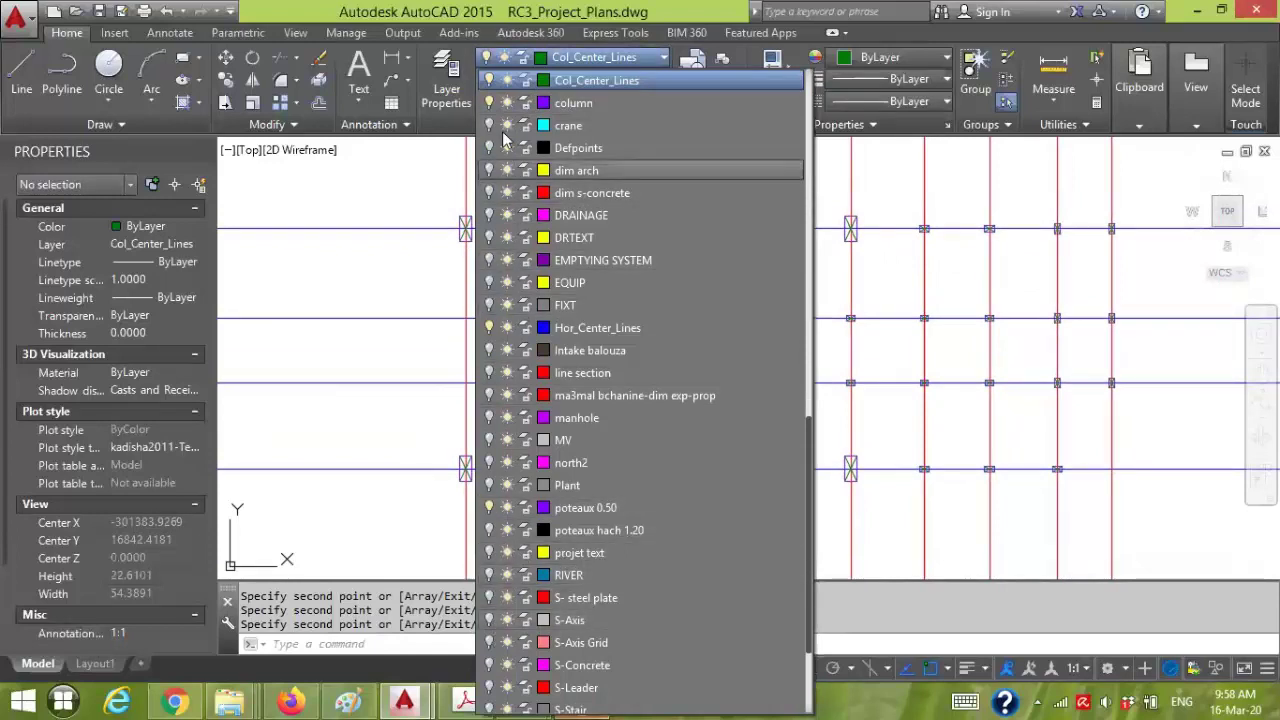
left_click(418, 194)
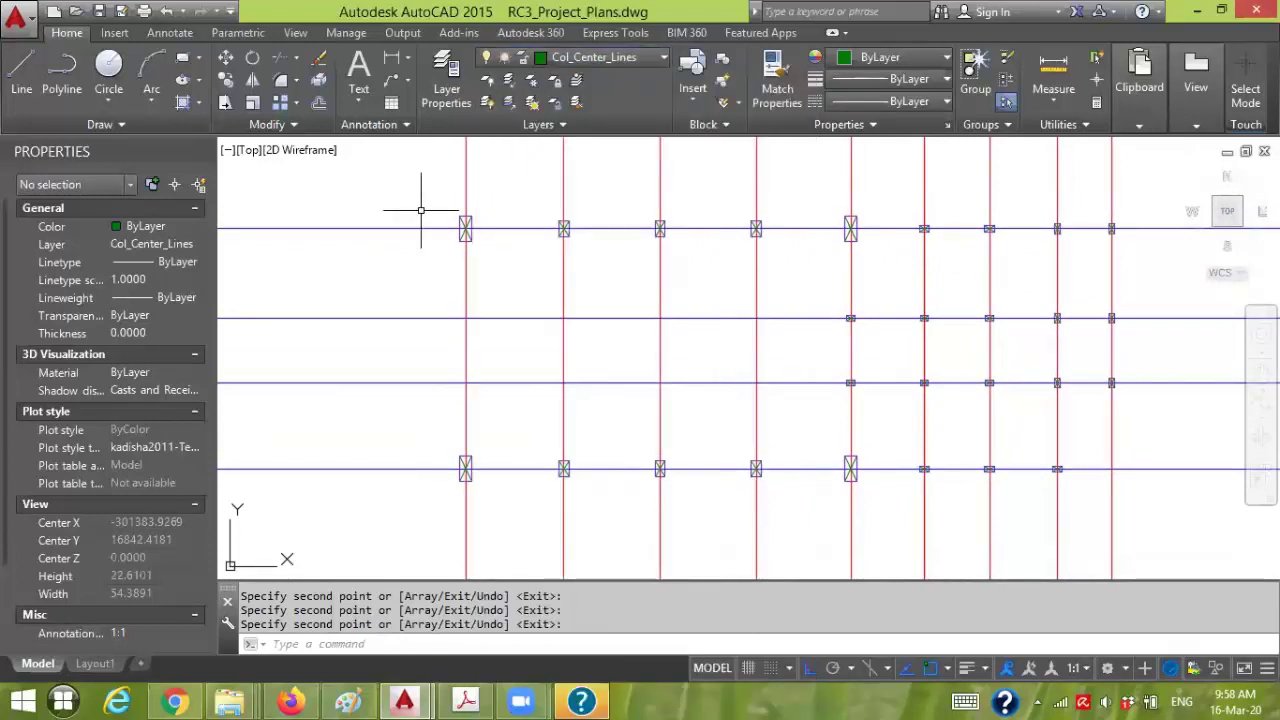
left_click(408, 511)
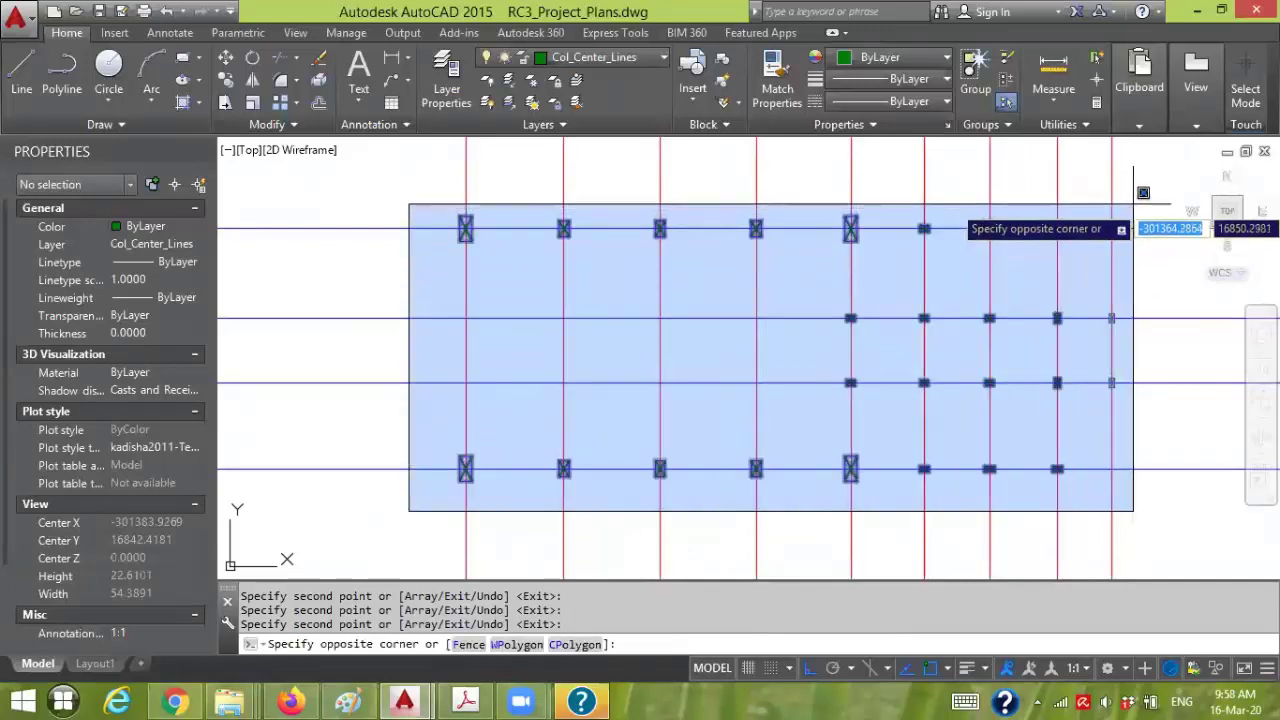
left_click(1133, 205)
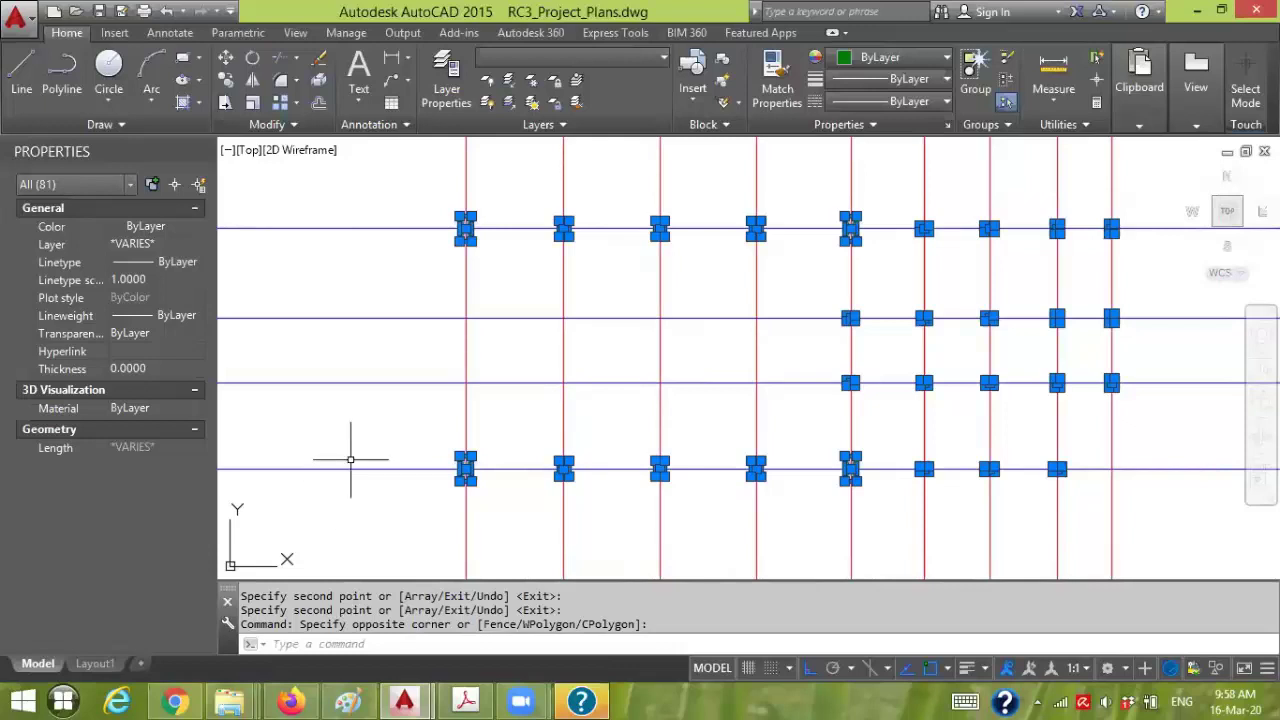
key("Escape")
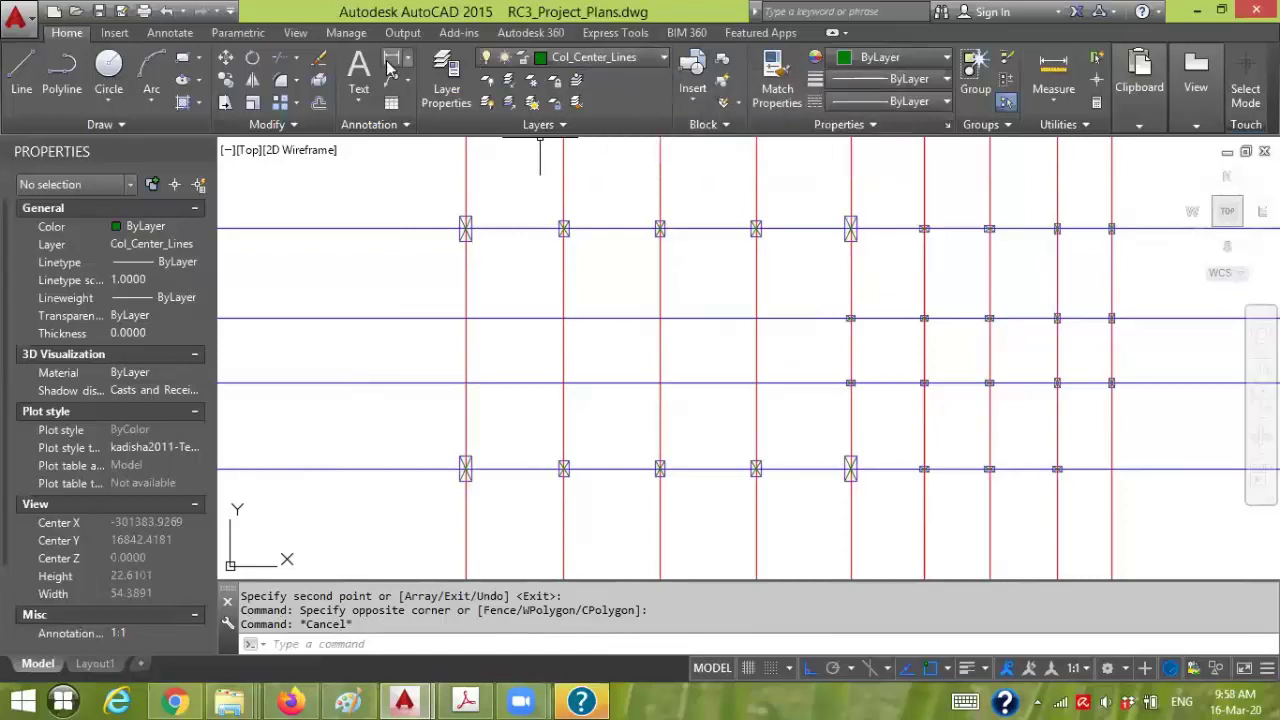
- Turn off every layer, including the current one, and turn only Col_Center_Lines back on
left_click(446, 80)
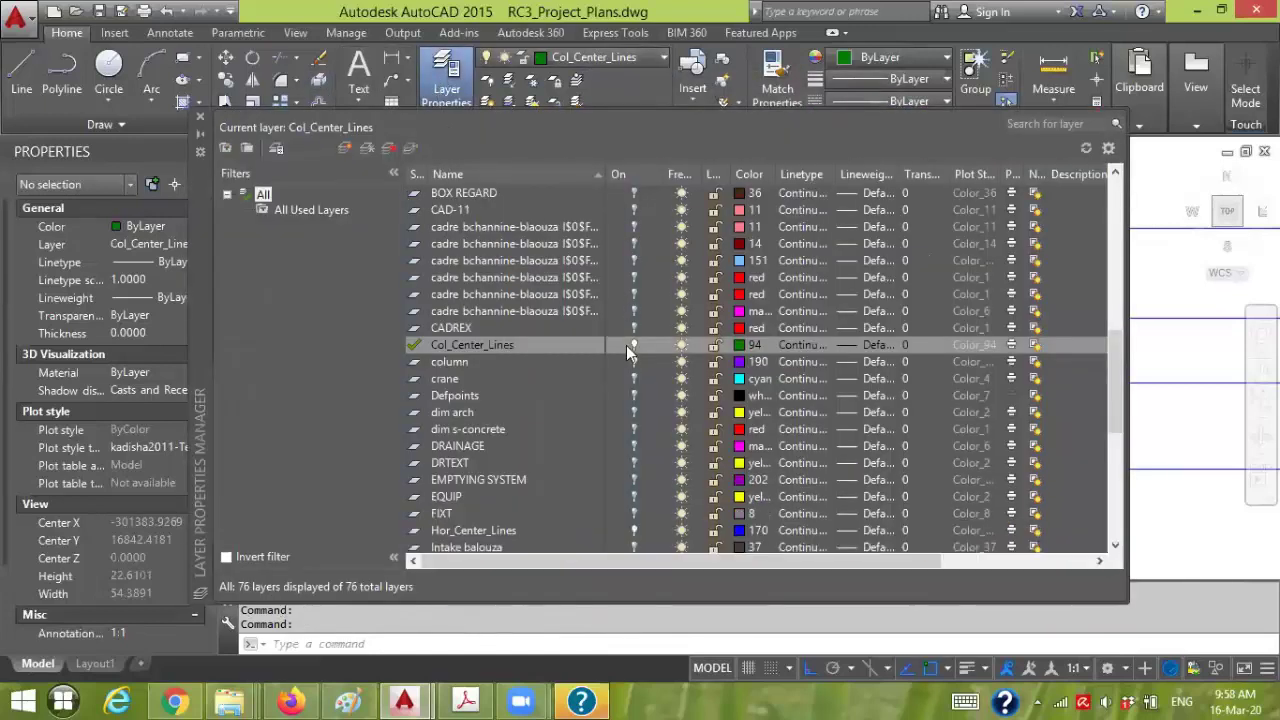
left_click(636, 311)
key("ctrl+a")
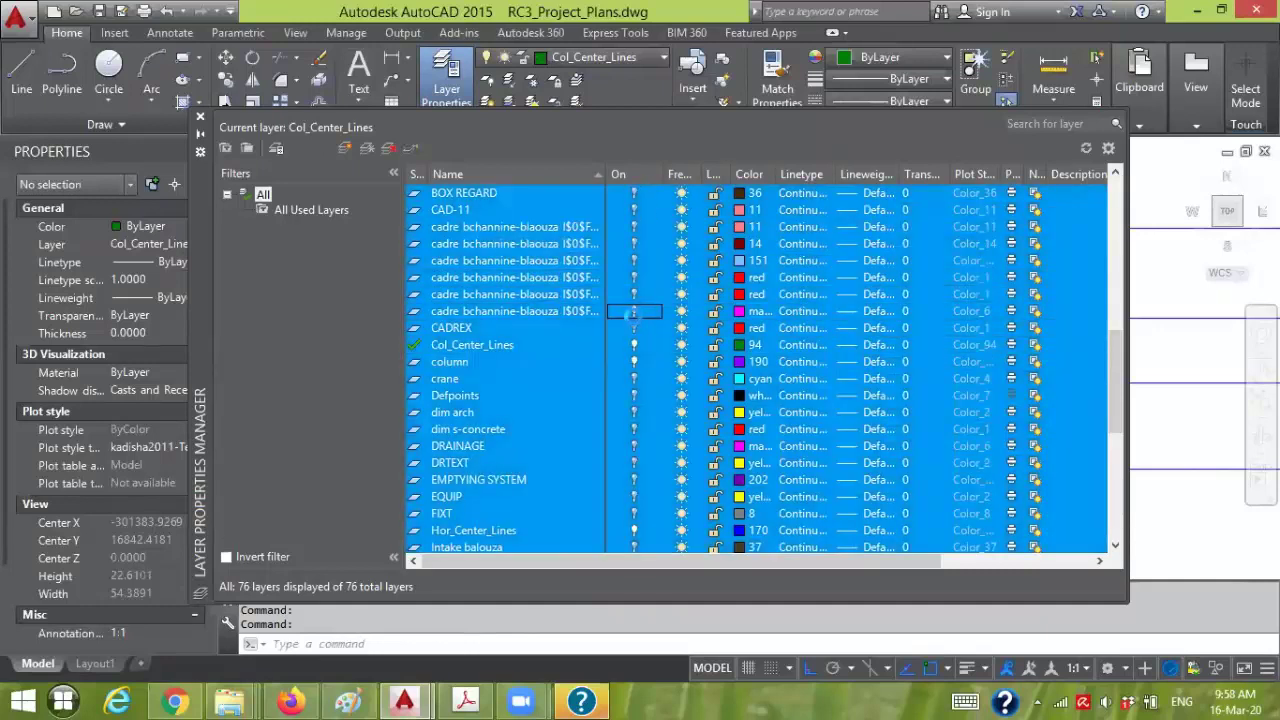
left_click(633, 311)
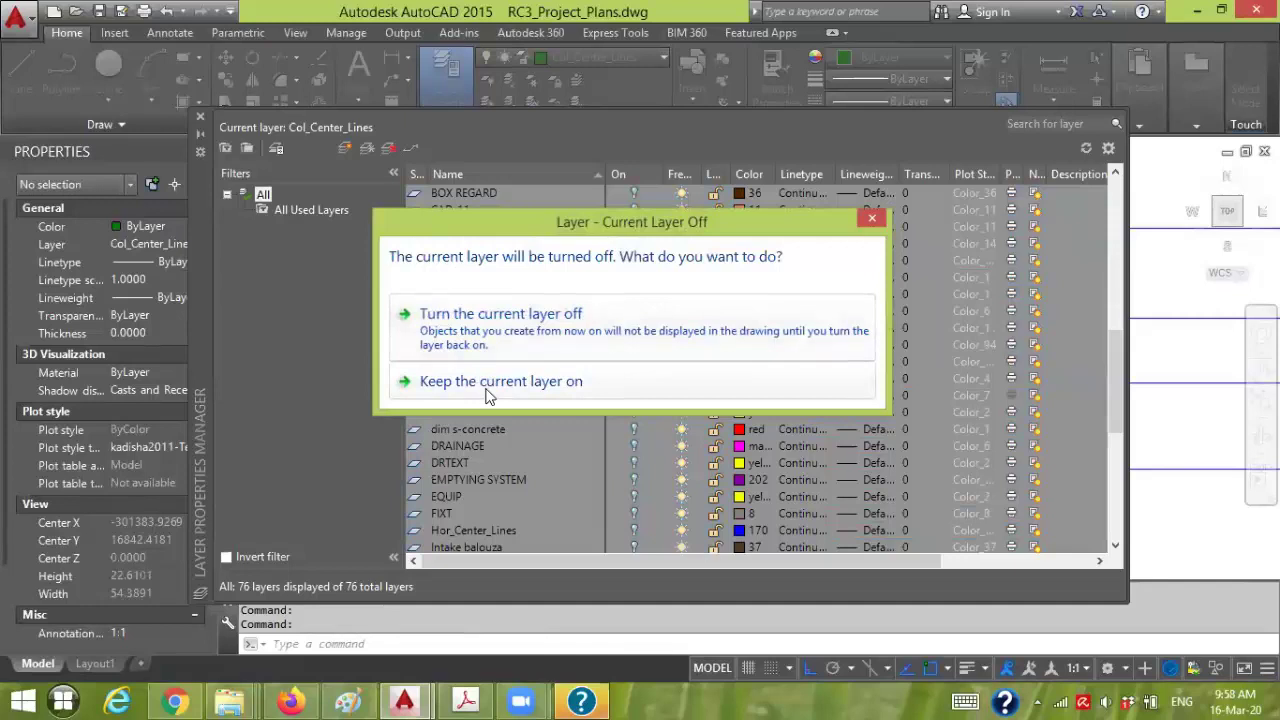
left_click(512, 334)
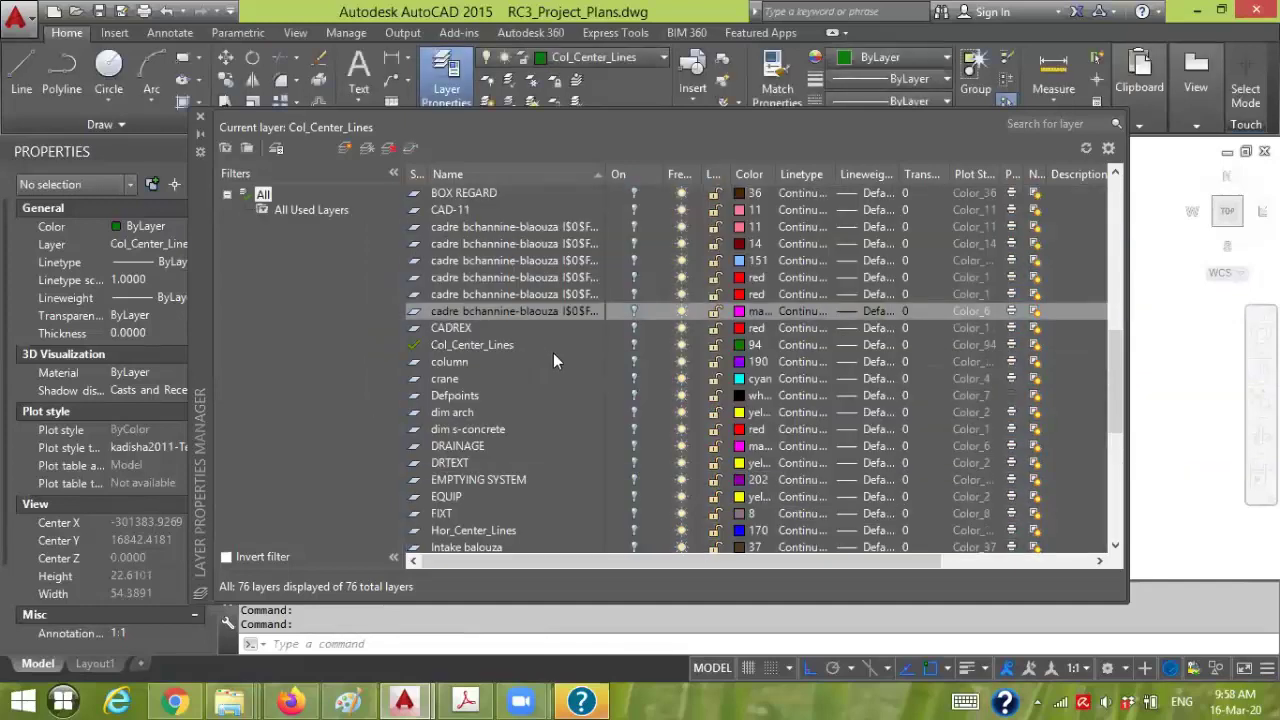
left_click(634, 345)
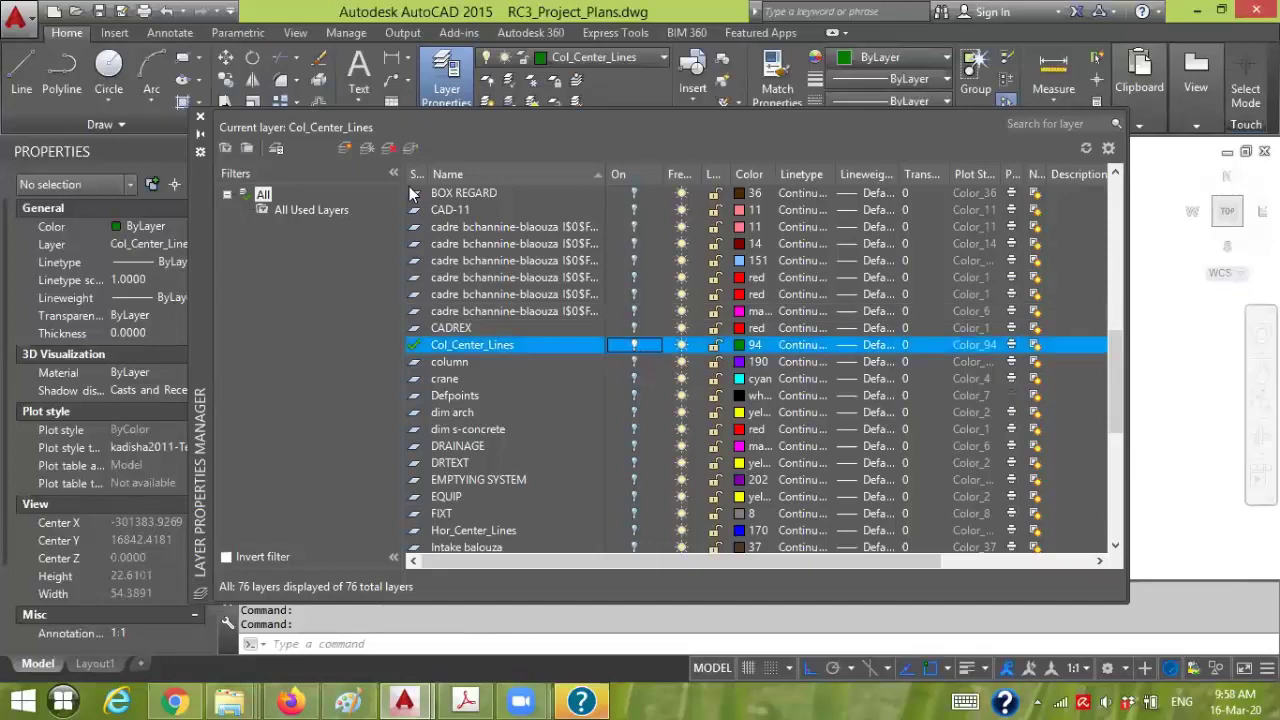
left_click(200, 121)
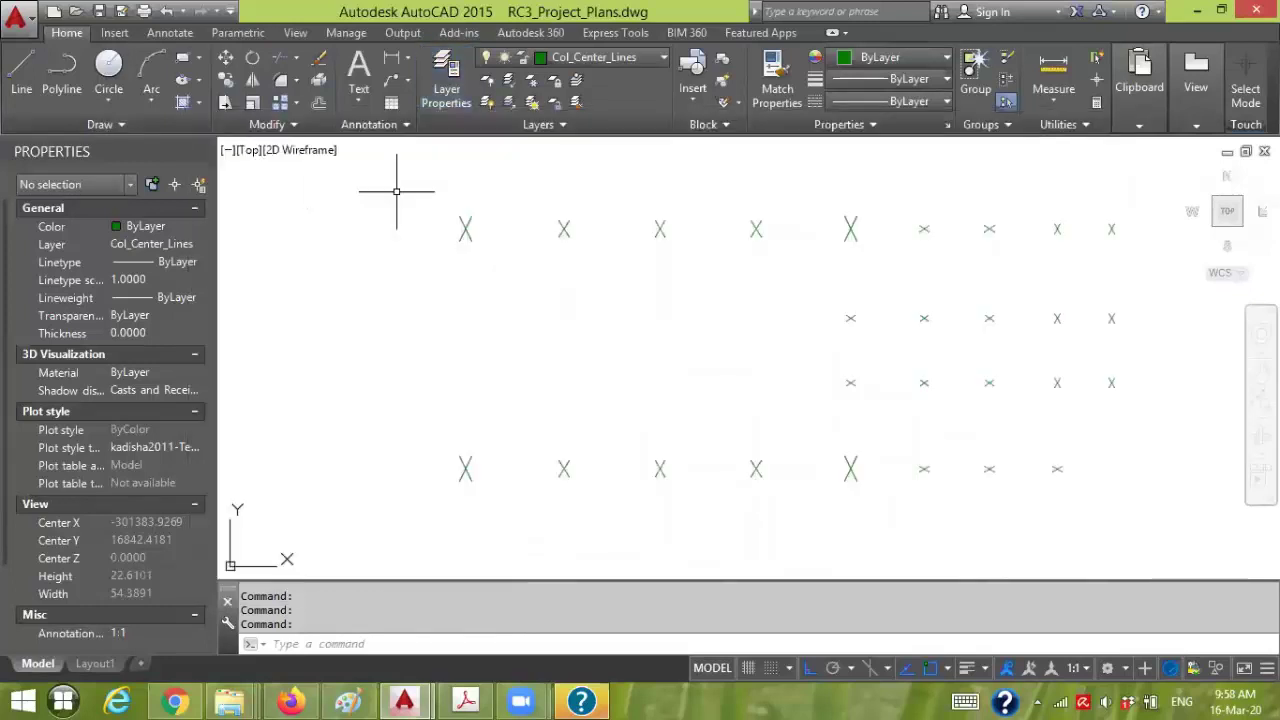
- Copy all the diagonal column center lines in the plan to the clipboard
left_click(430, 473)
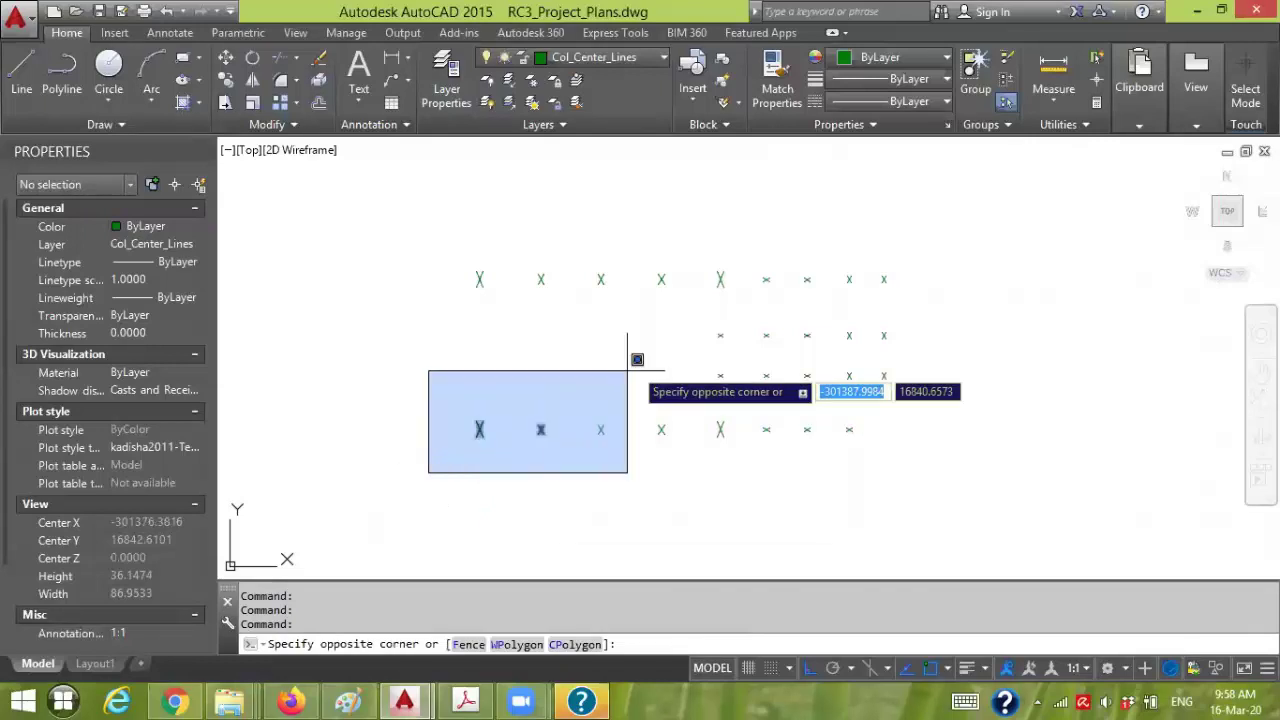
left_click(925, 212)
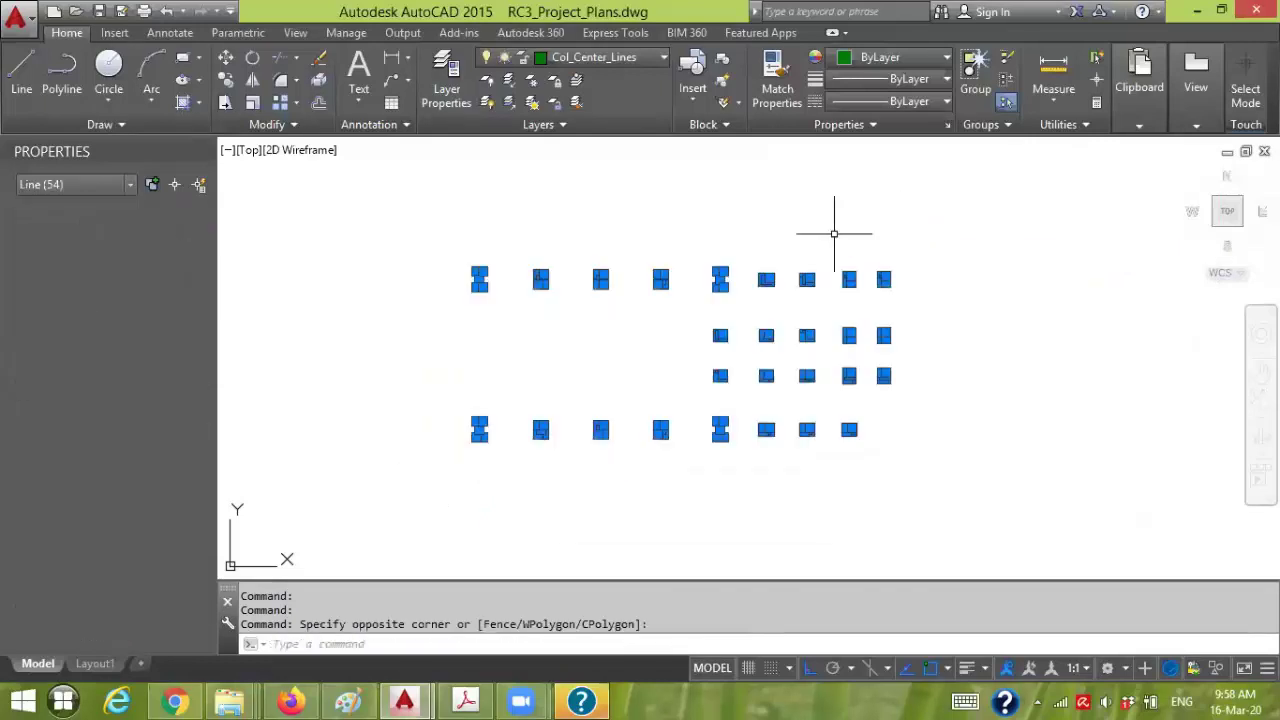
key("ctrl+c")
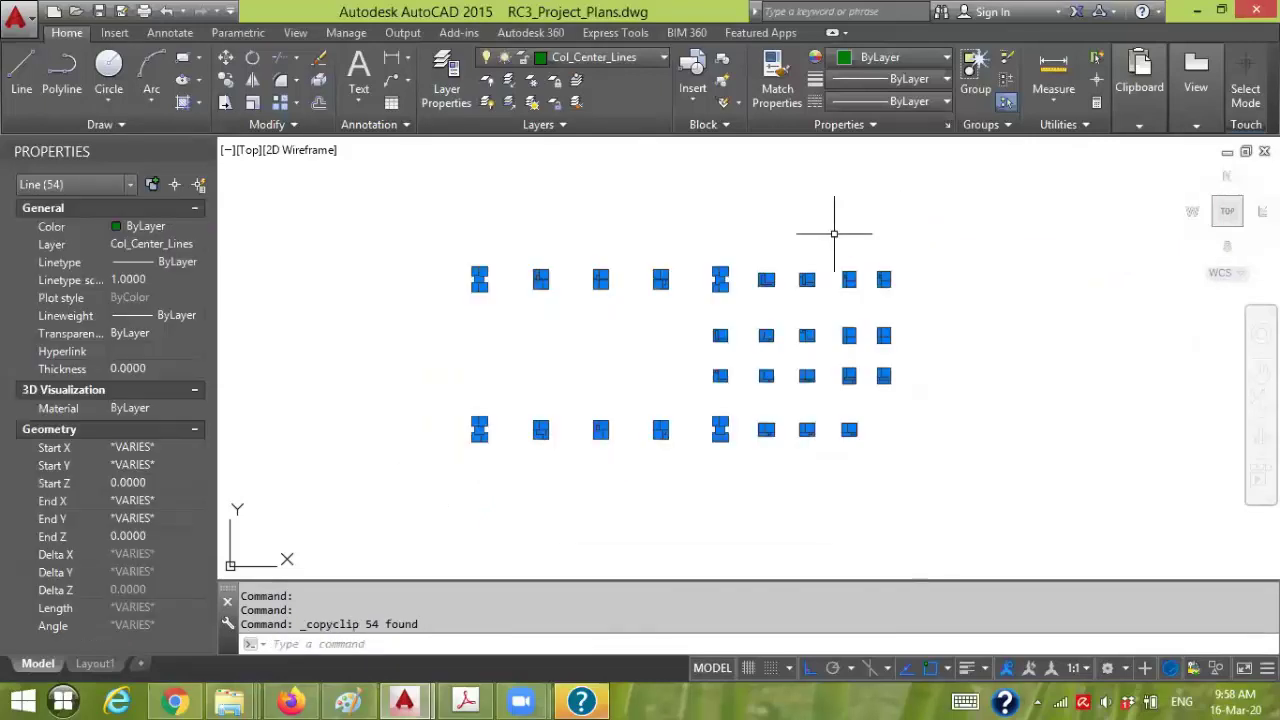
- Create a new drawing from the acad template and paste the copied column center lines at insertion point 0,0
left_click(55, 14)
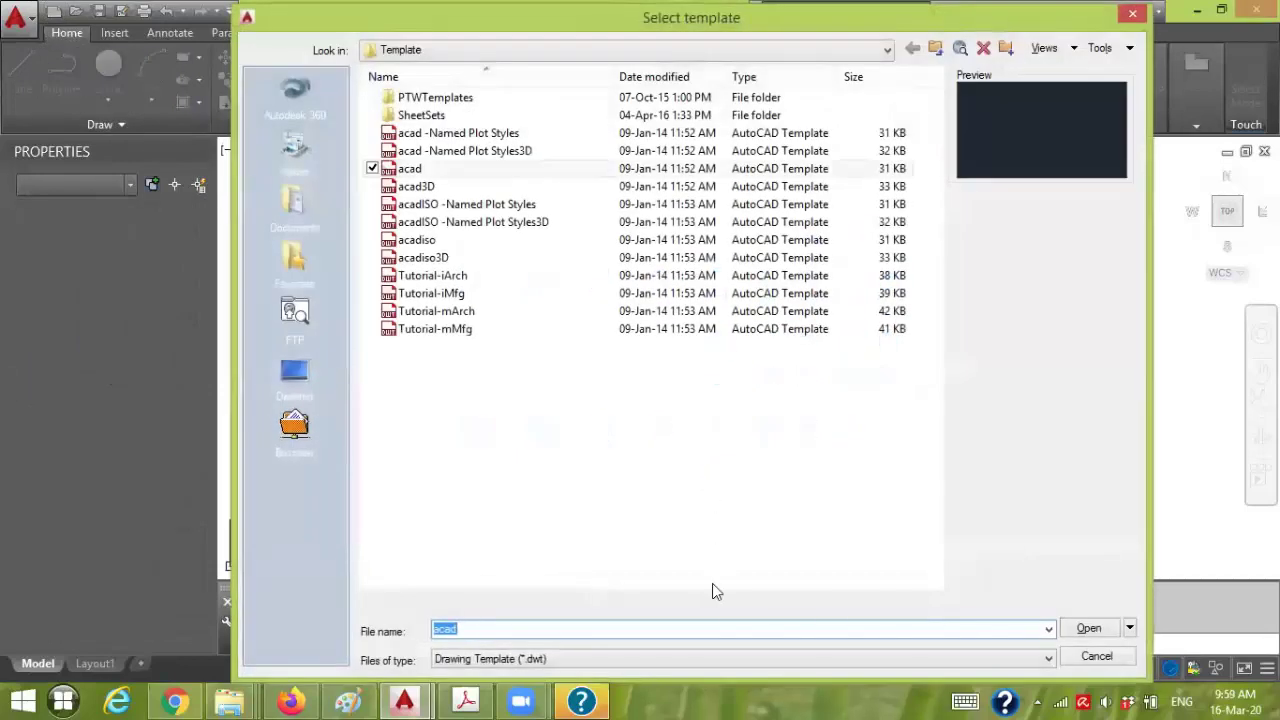
left_click(1089, 628)
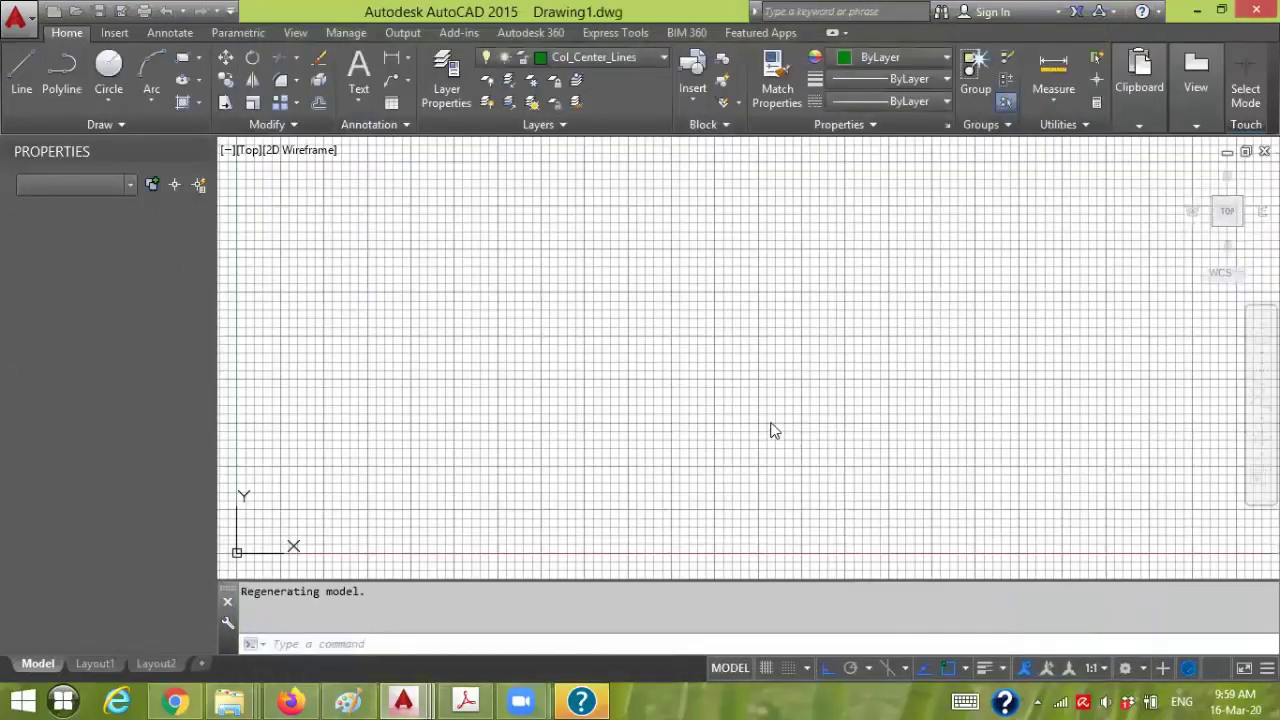
key("ctrl+v")
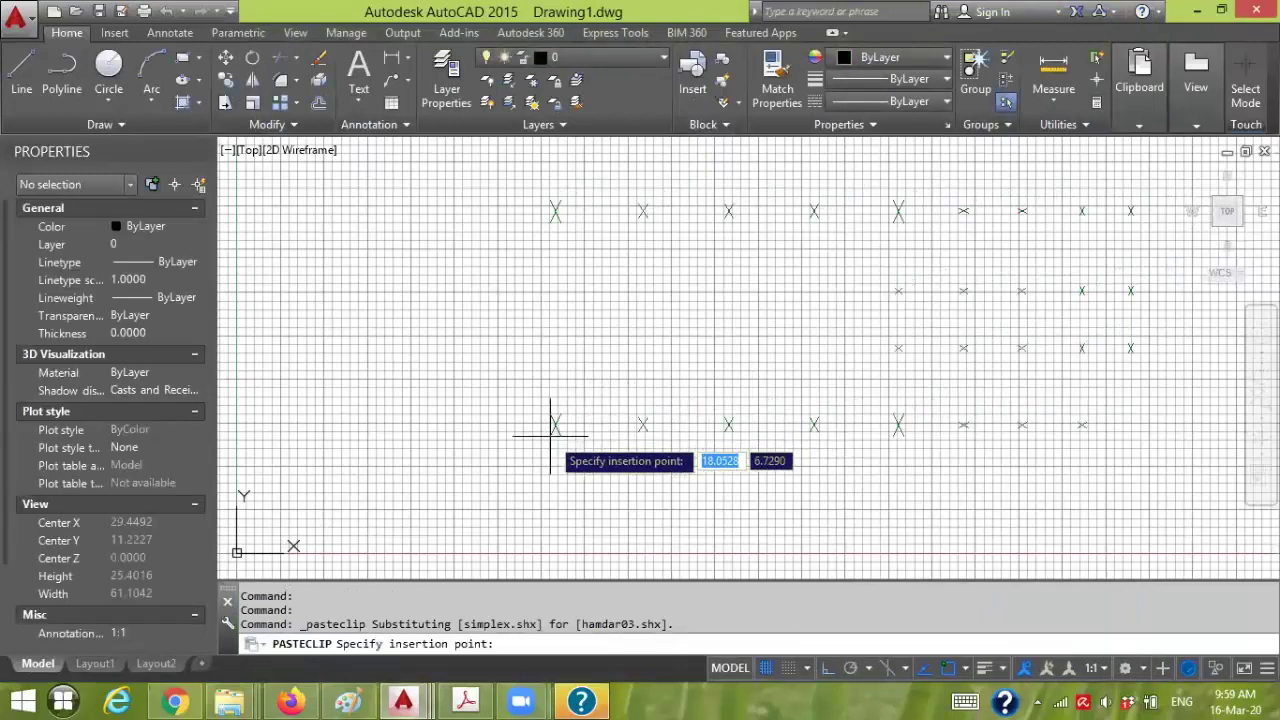
type("0")
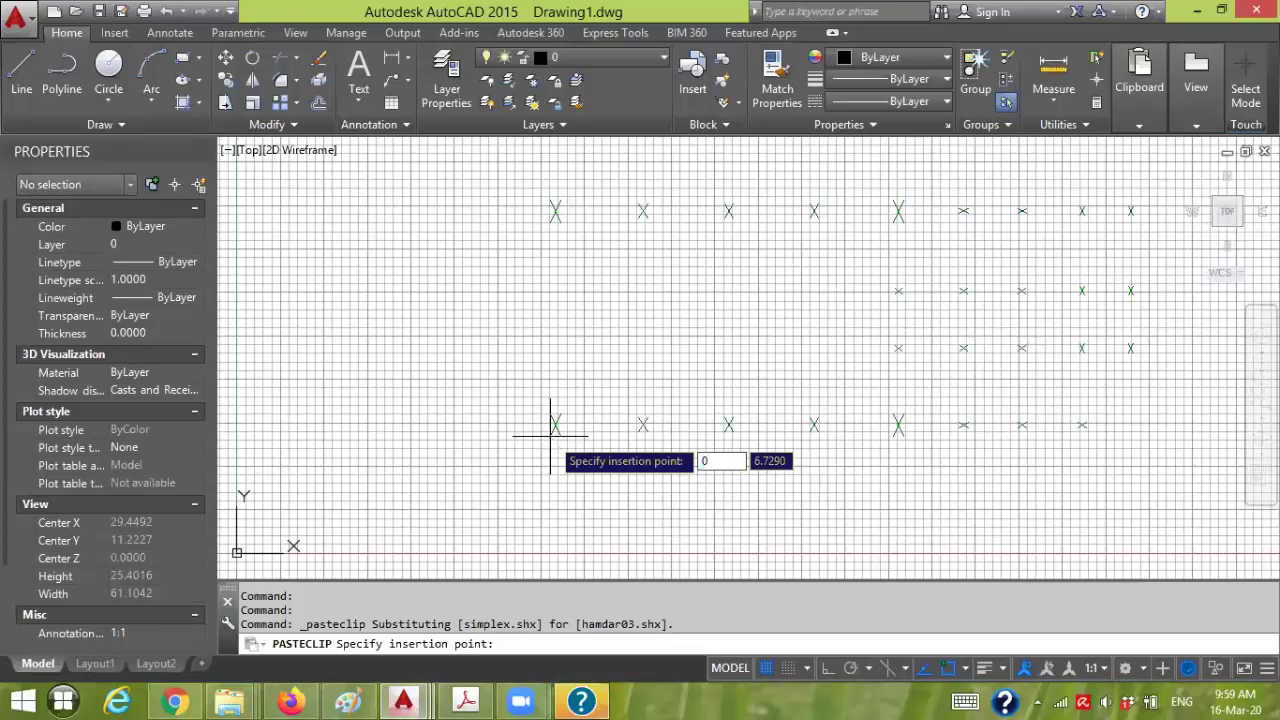
key("Tab")
type("0")
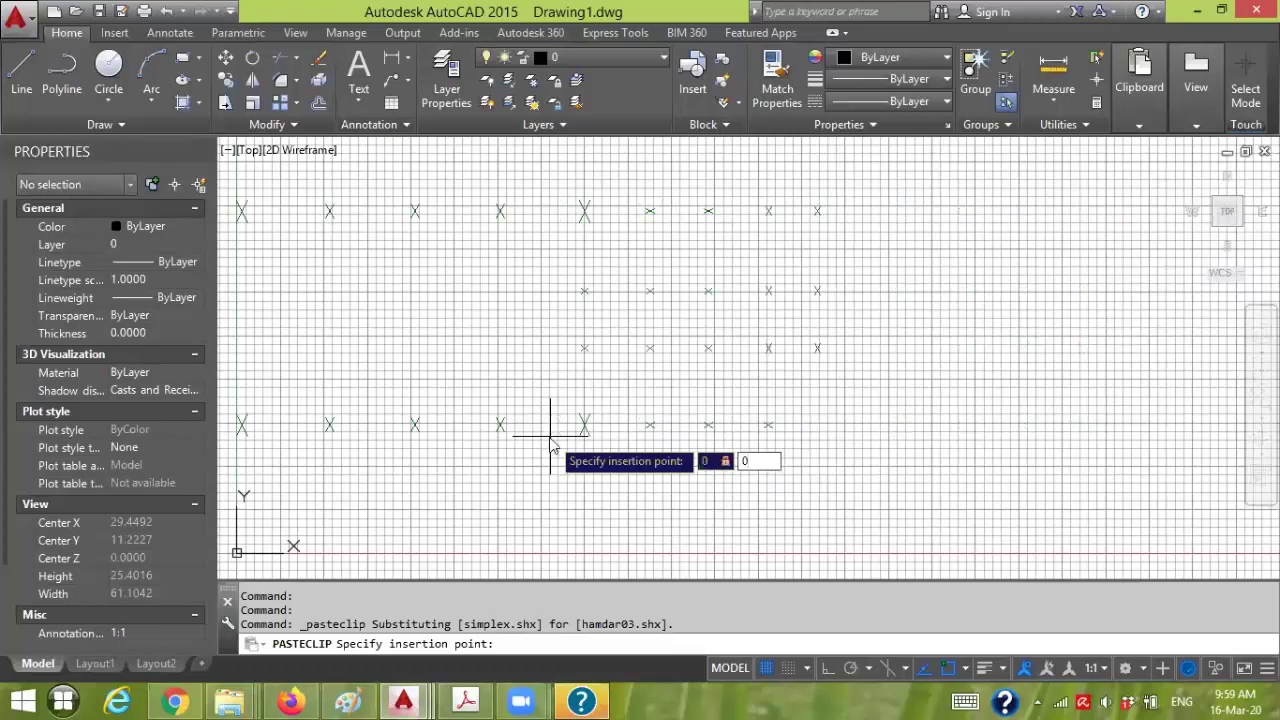
key("Return")
mouse_move(506, 434)
middle_mouse_down()
mouse_move(594, 374)
mouse_move(714, 329)
middle_mouse_up()
scroll(714, 329, "up", 1)
scroll(718, 343, "down", 1)
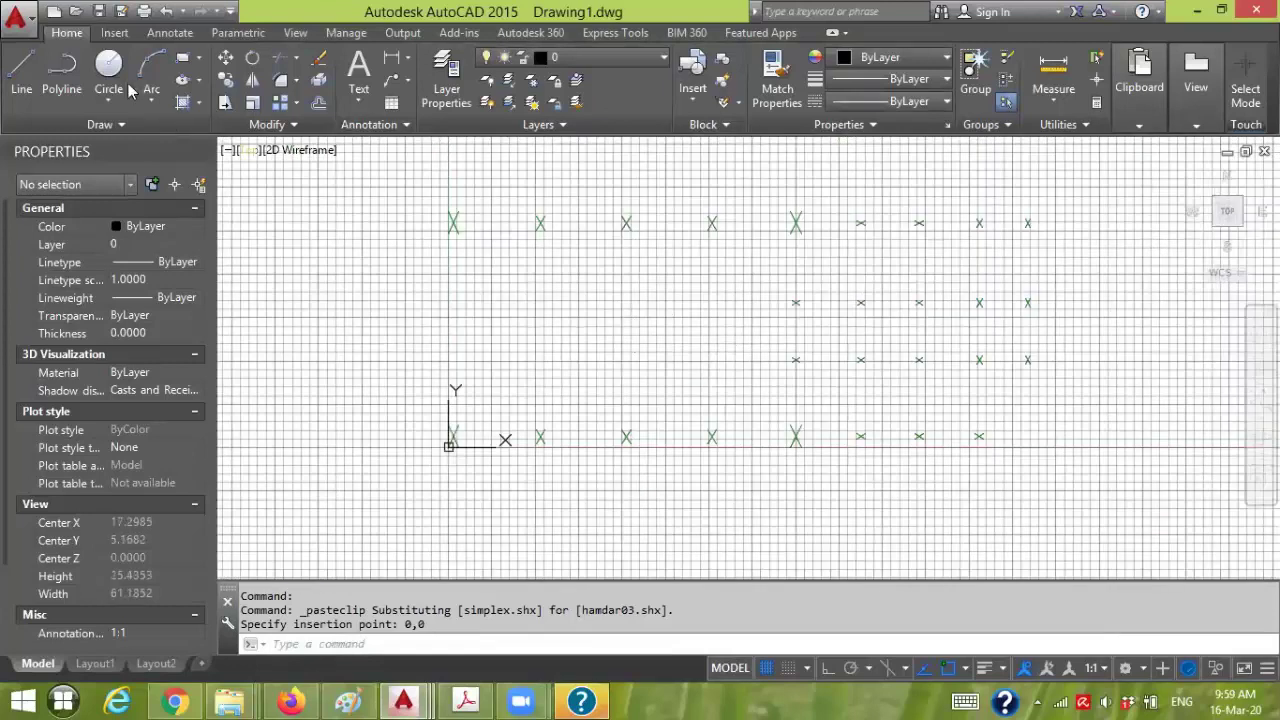
- Start saving the new drawing and create a folder named CVLE422_Project in Documents
left_click(99, 12)
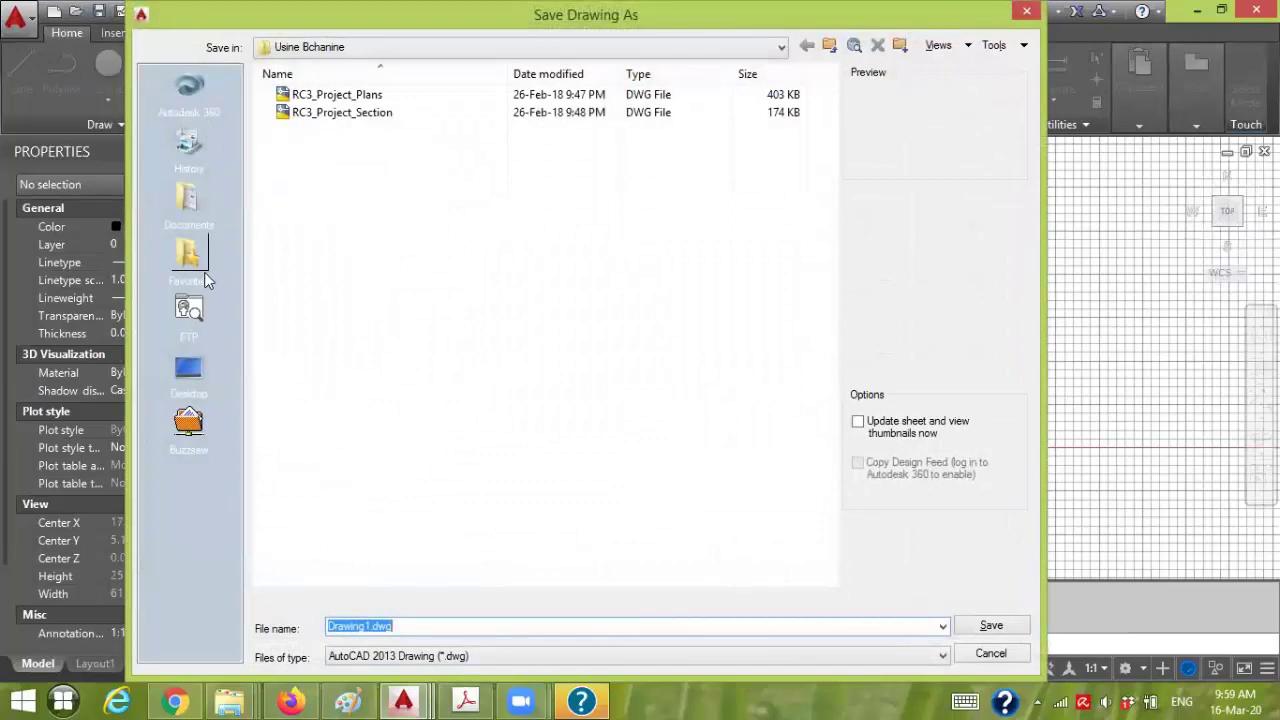
left_click(193, 222)
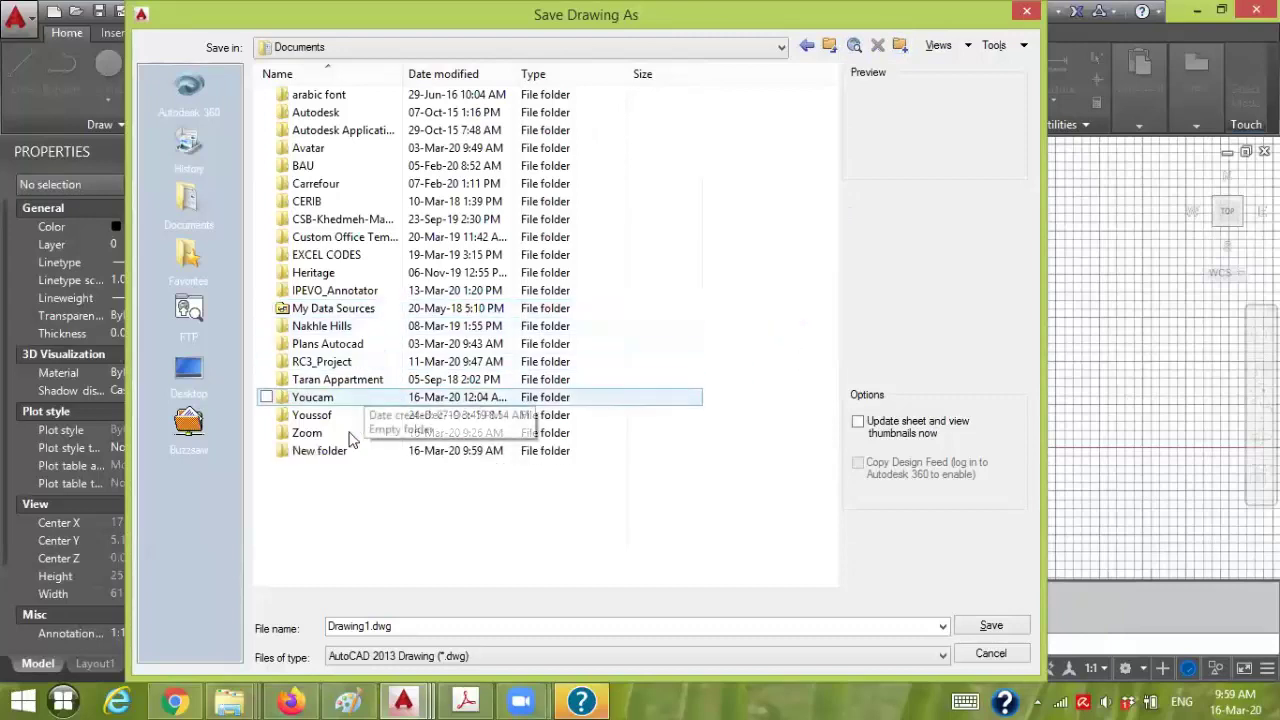
left_click(325, 458)
left_click(330, 451)
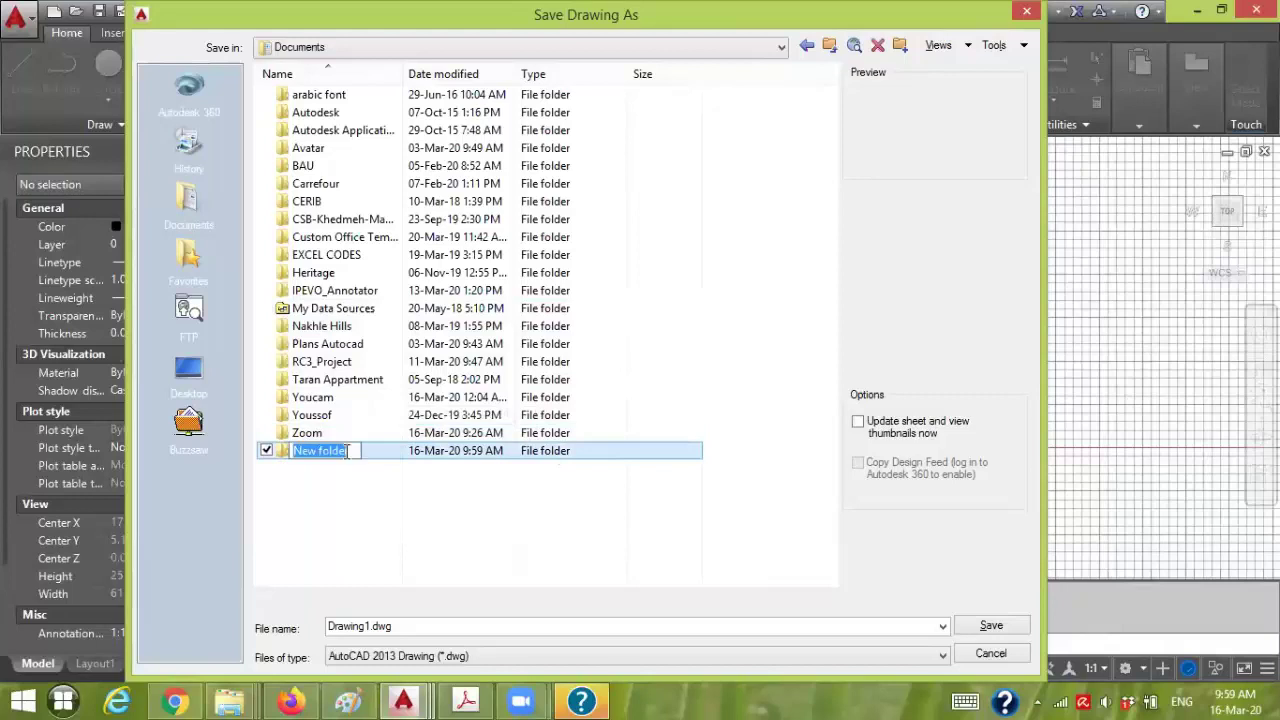
type("CVLE422")
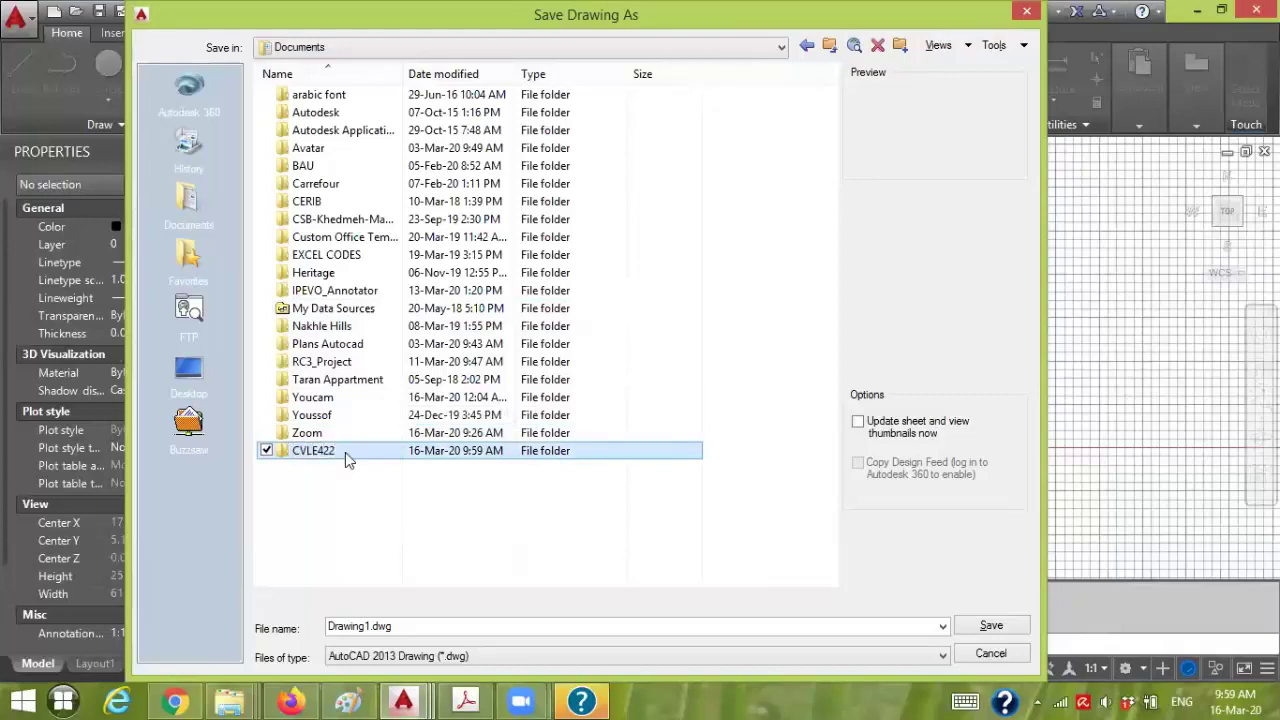
left_click(345, 452)
key("End")
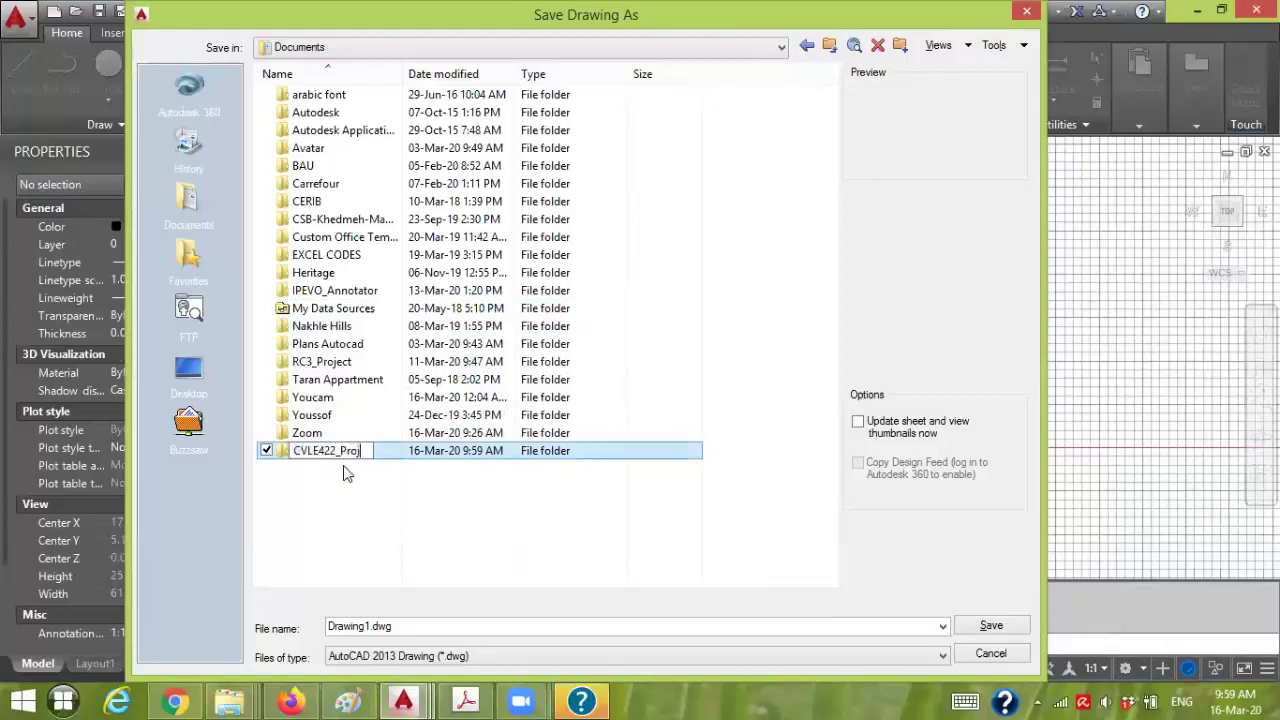
key("Return")
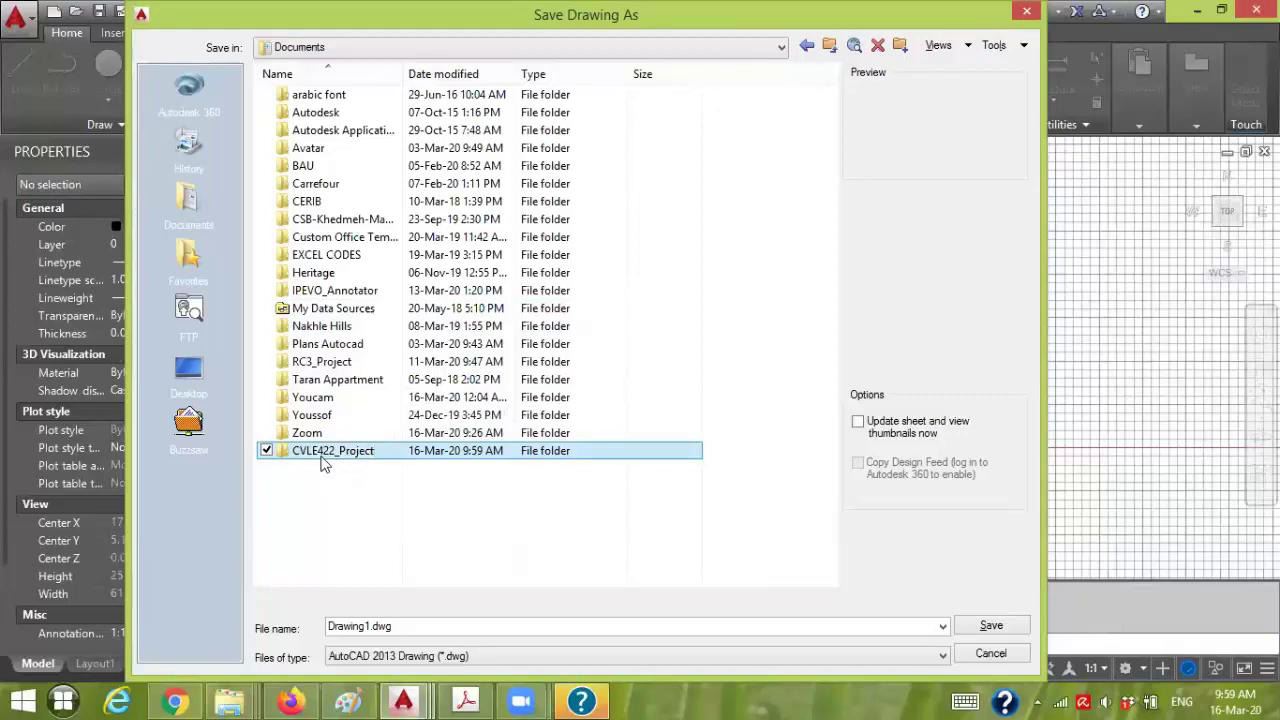
- Save the drawing in the CVLE422_Project folder as Column_Centerlines.dwg
double_click(321, 457)
left_click(376, 628)
left_click(370, 626)
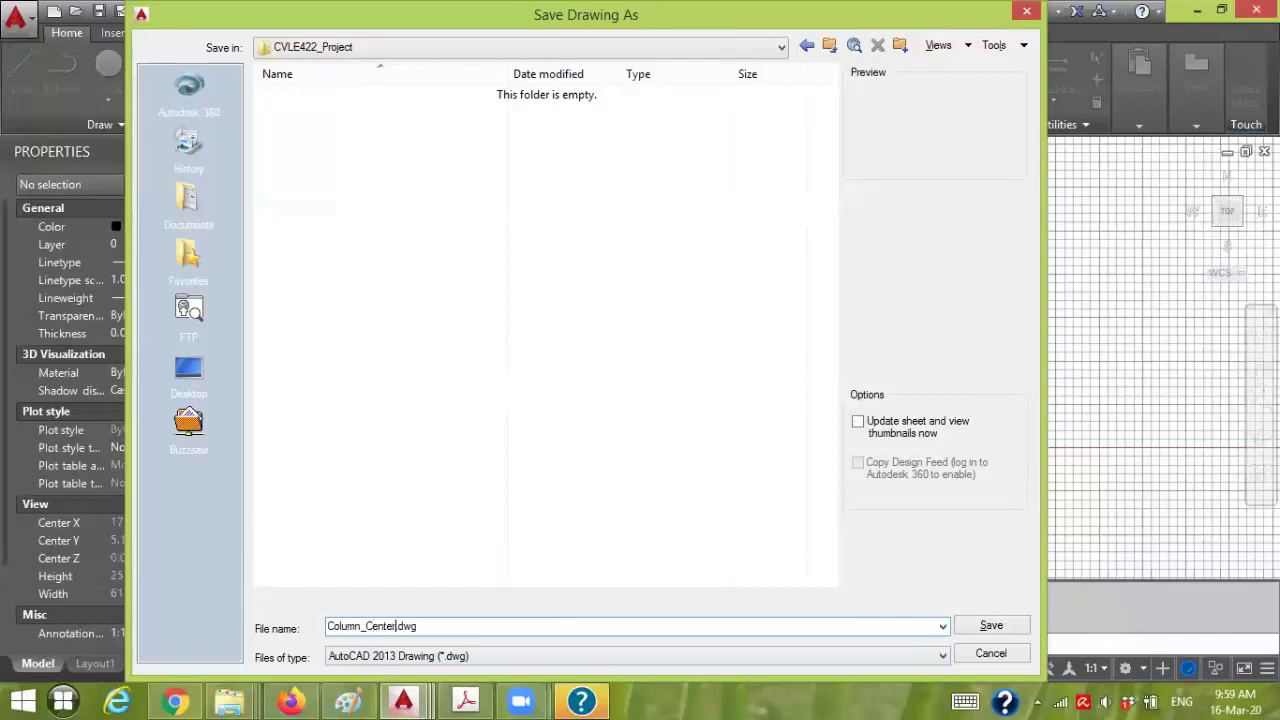
type("s")
key("Return")
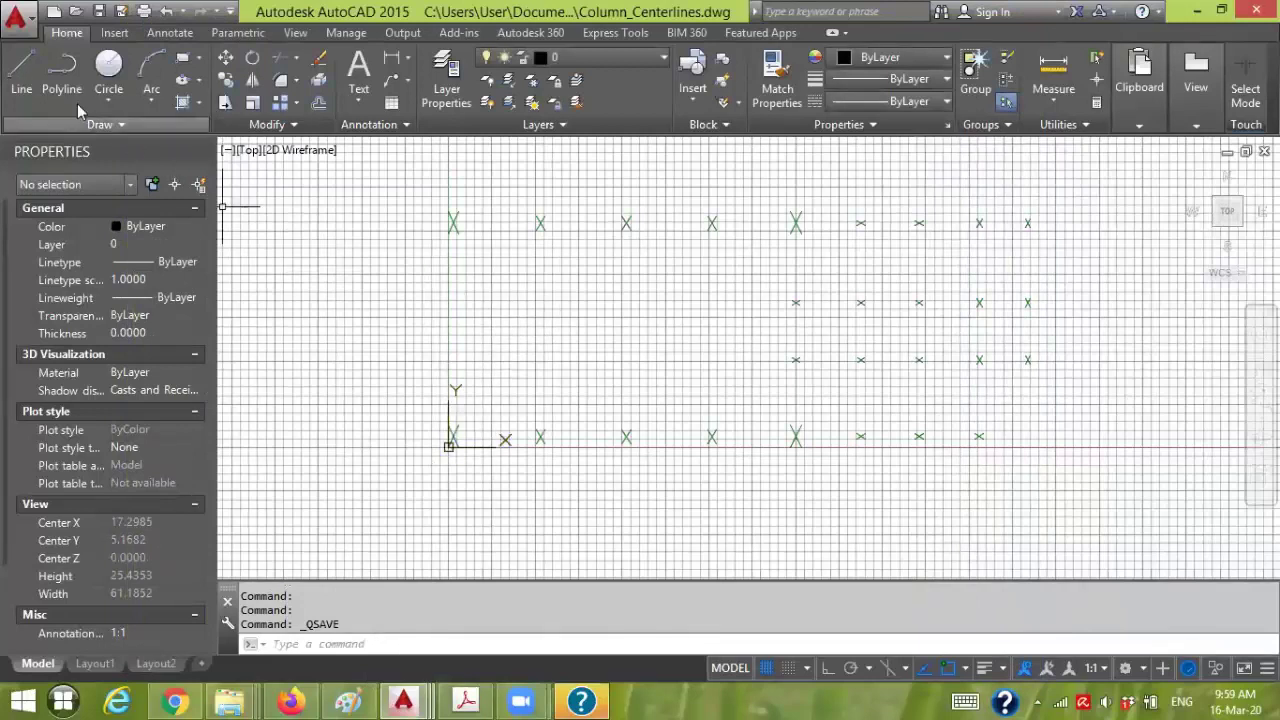
- Save a copy of the drawing in the CVLE422_Project folder as Column_Centerlines.dxf in AutoCAD 2013 DXF format
left_click(22, 32)
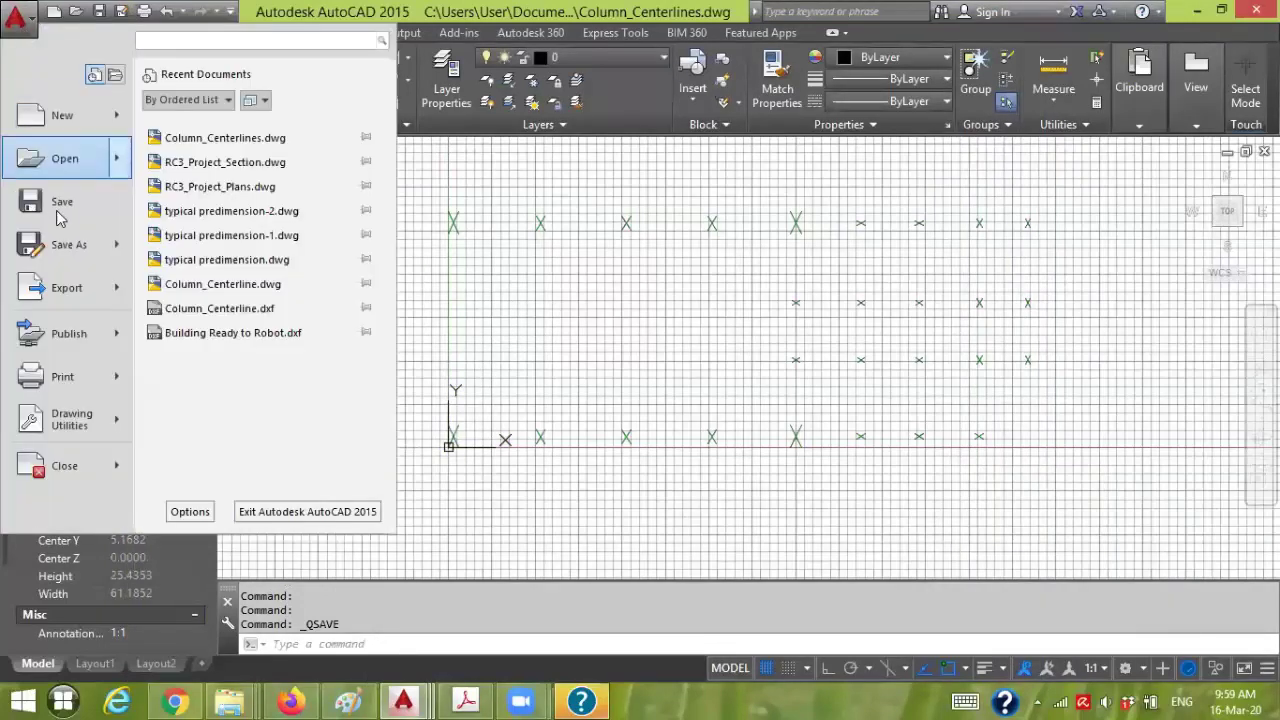
mouse_move(112, 253)
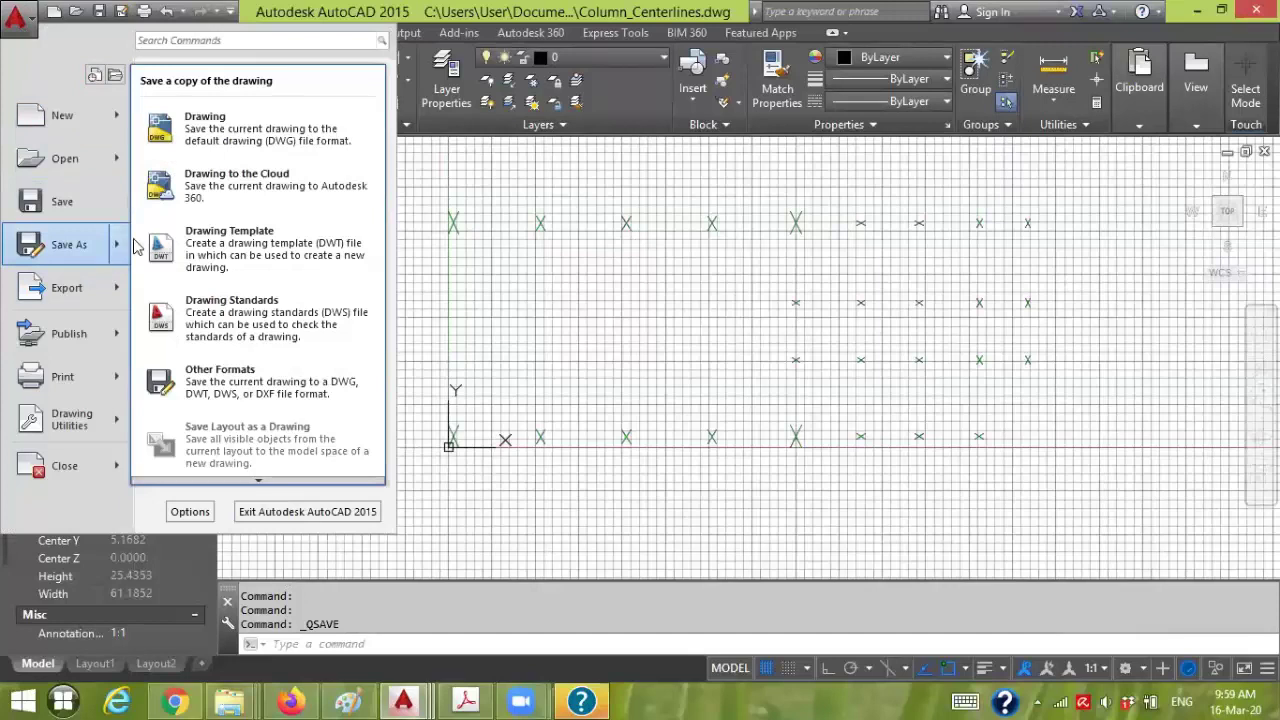
key("ctrl+shift+s")
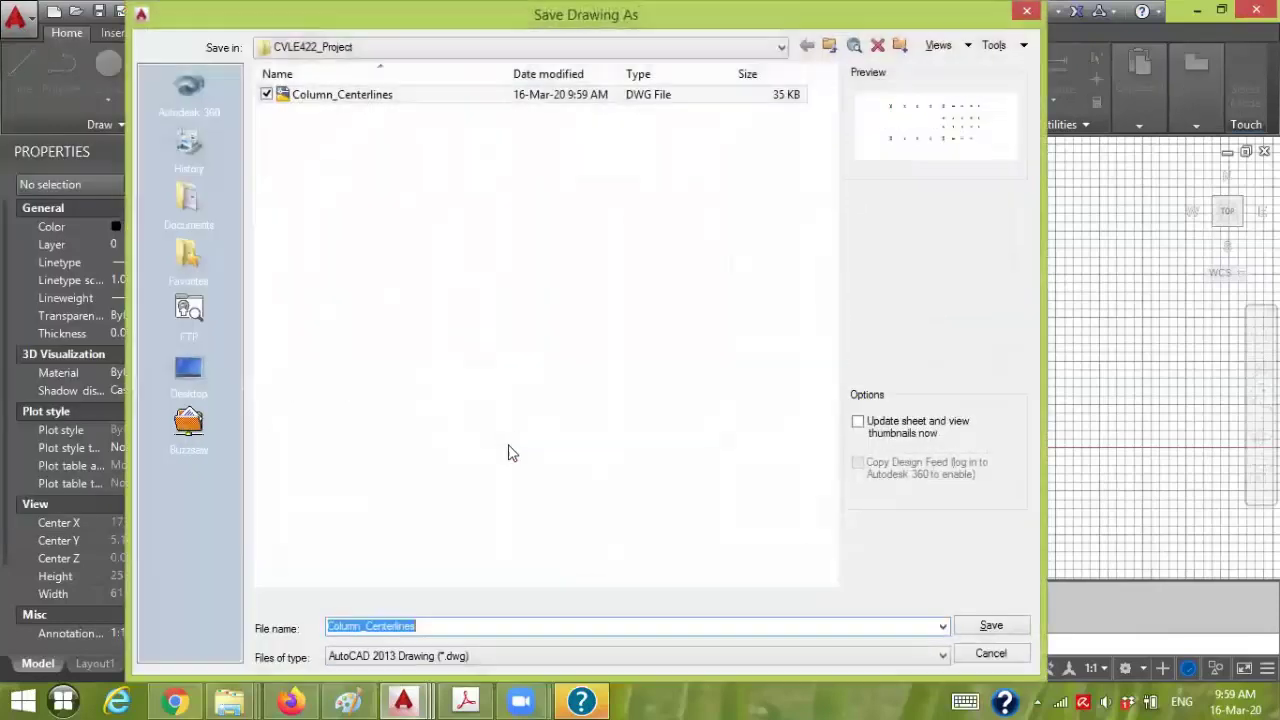
left_click(519, 656)
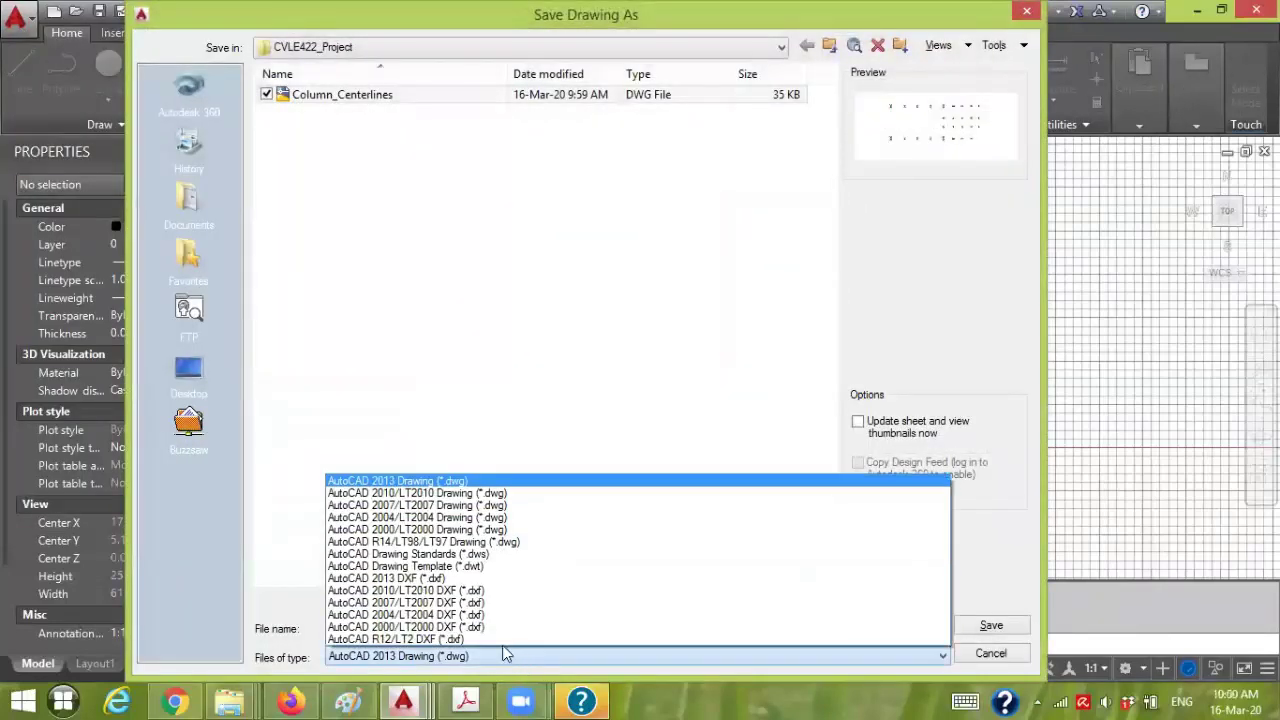
left_click(447, 587)
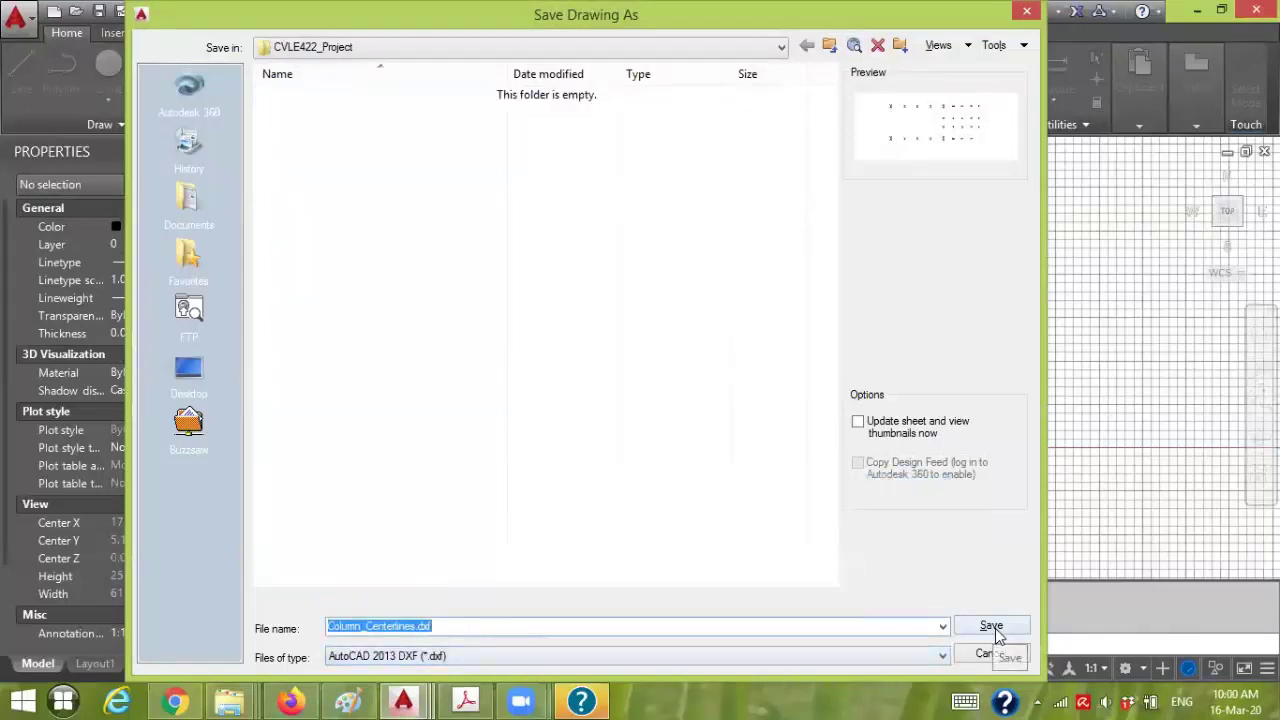
left_click(991, 627)
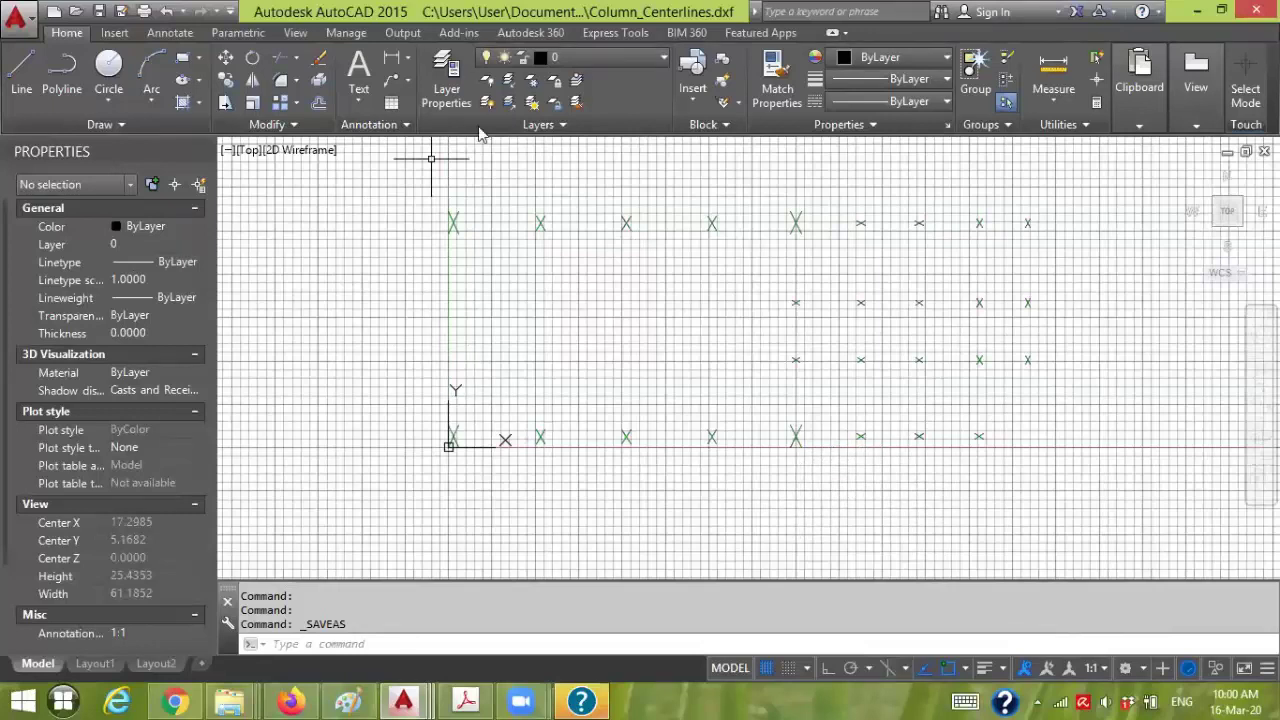
- Close the Column_Centerlines drawing, overwriting Column_Centerlines.dwg, and cancel closing the RC3_Project_Plans drawing
left_click(1256, 10)
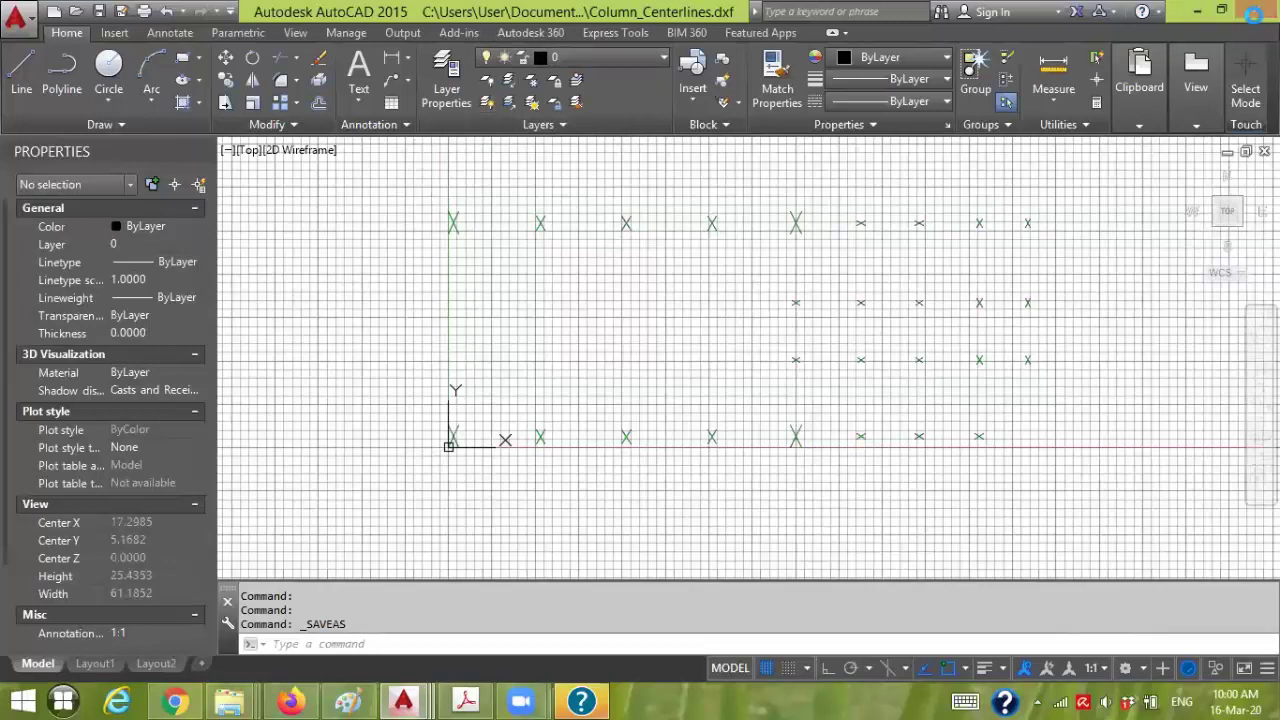
left_click(643, 400)
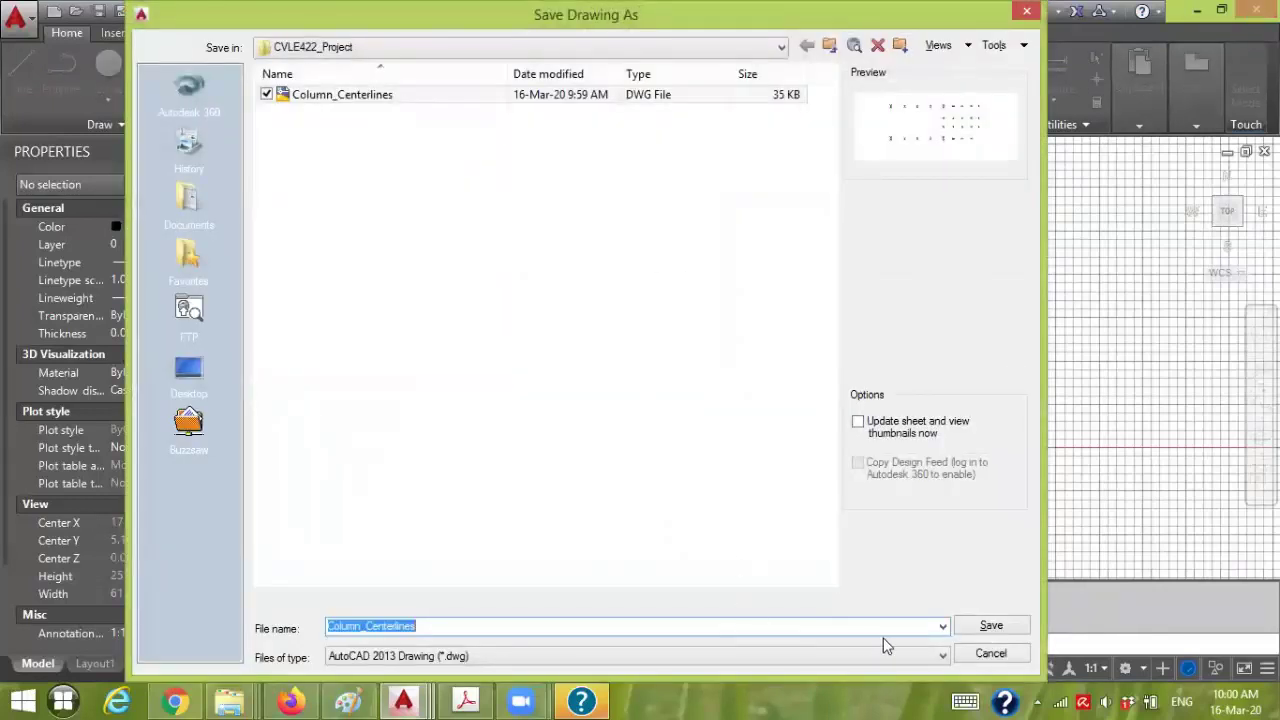
left_click(990, 625)
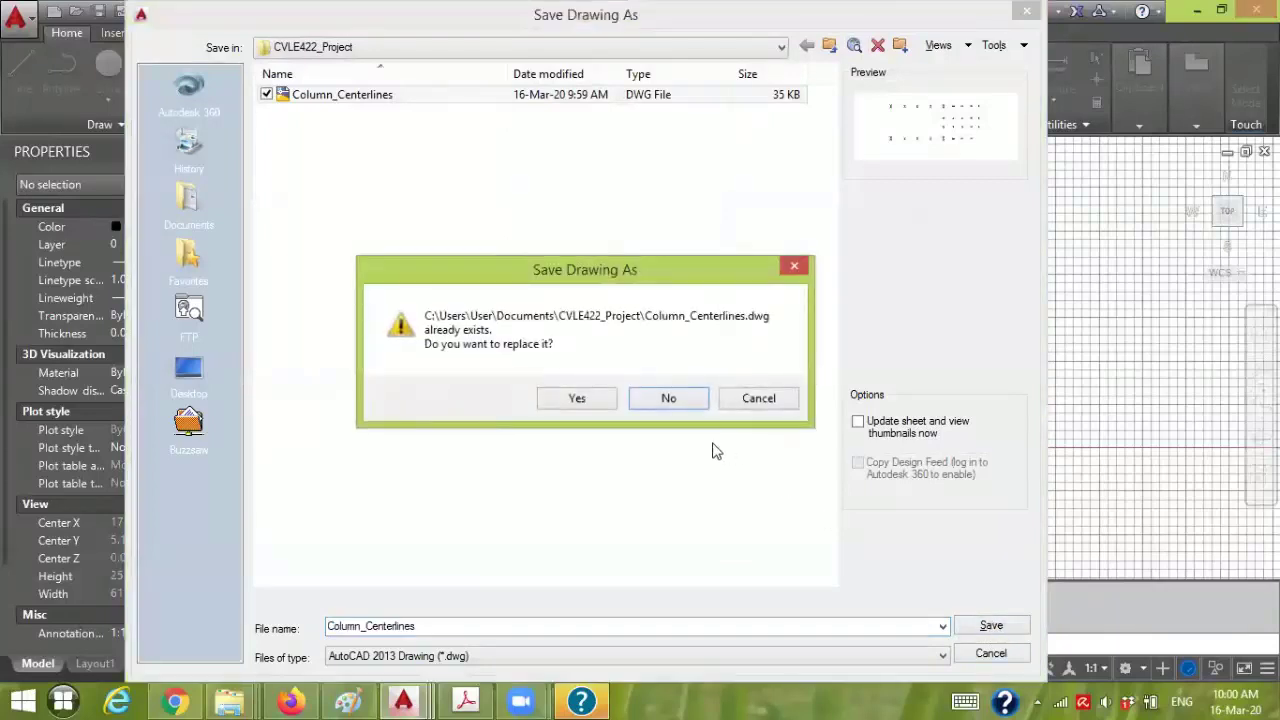
left_click(585, 403)
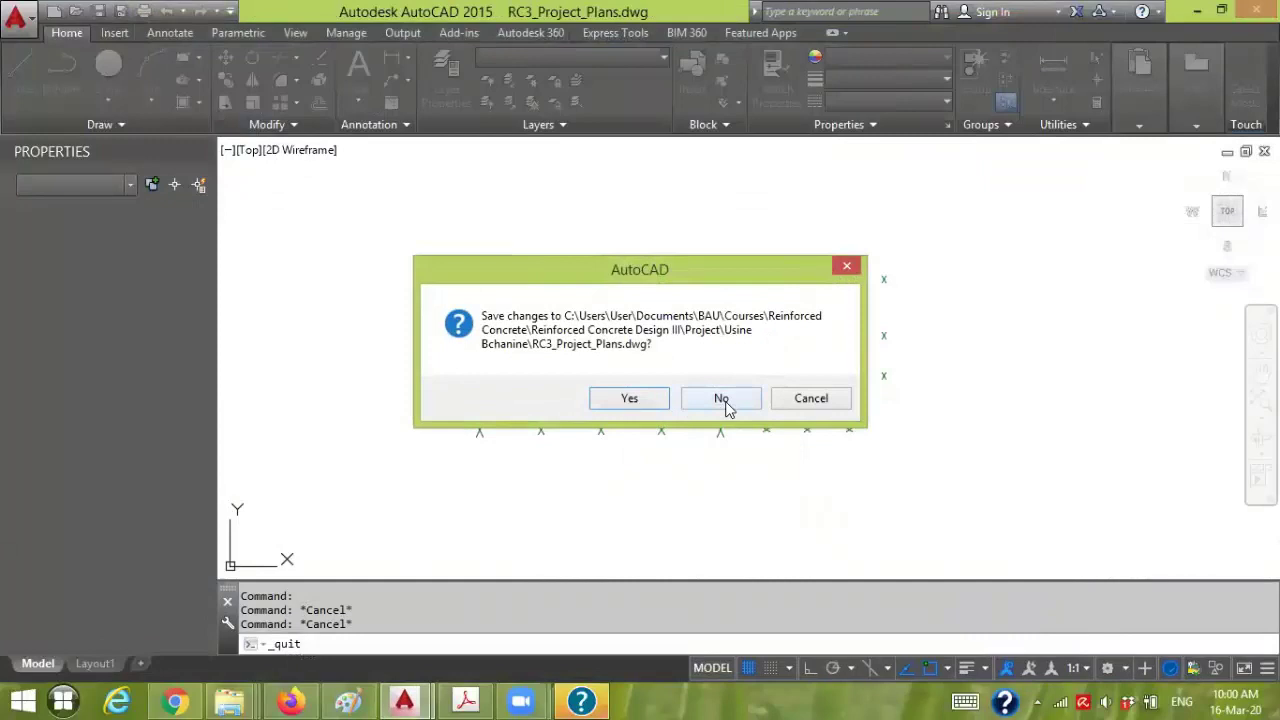
left_click(812, 398)
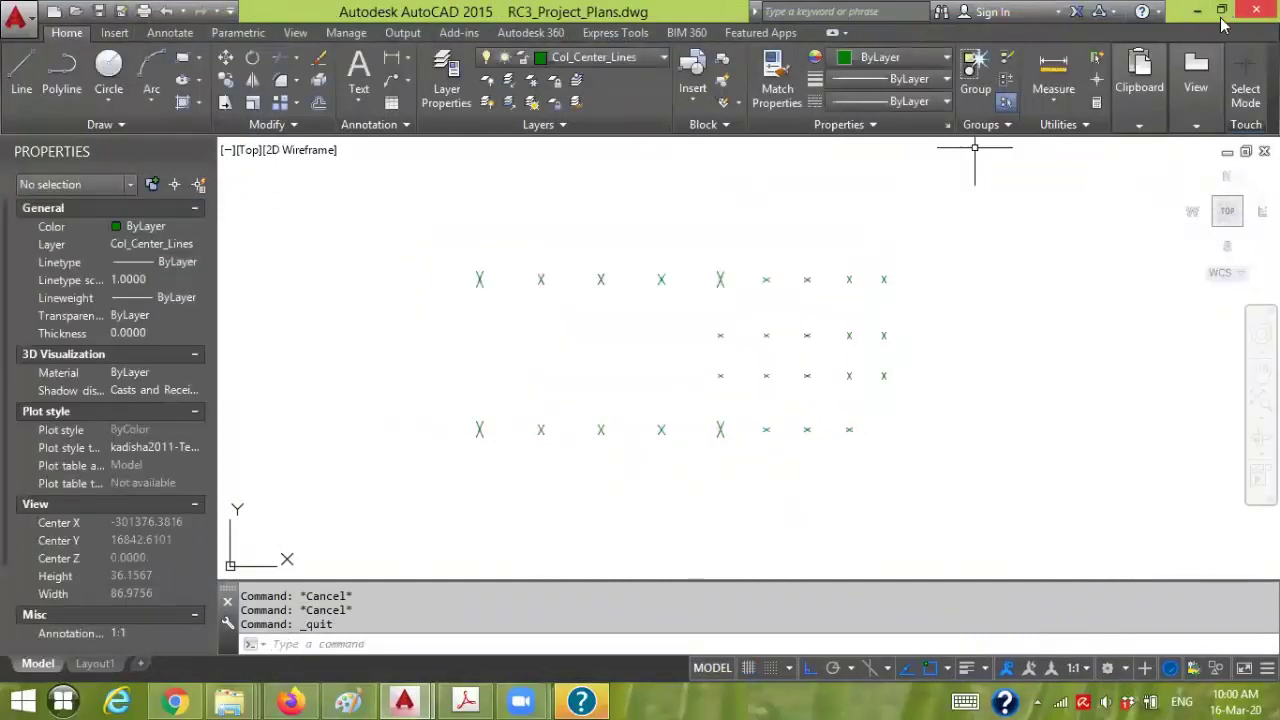
- Minimize the open windows and launch Autodesk Robot Structural Analysis Professional 2019 from the desktop
left_click(1197, 10)
left_click(951, 11)
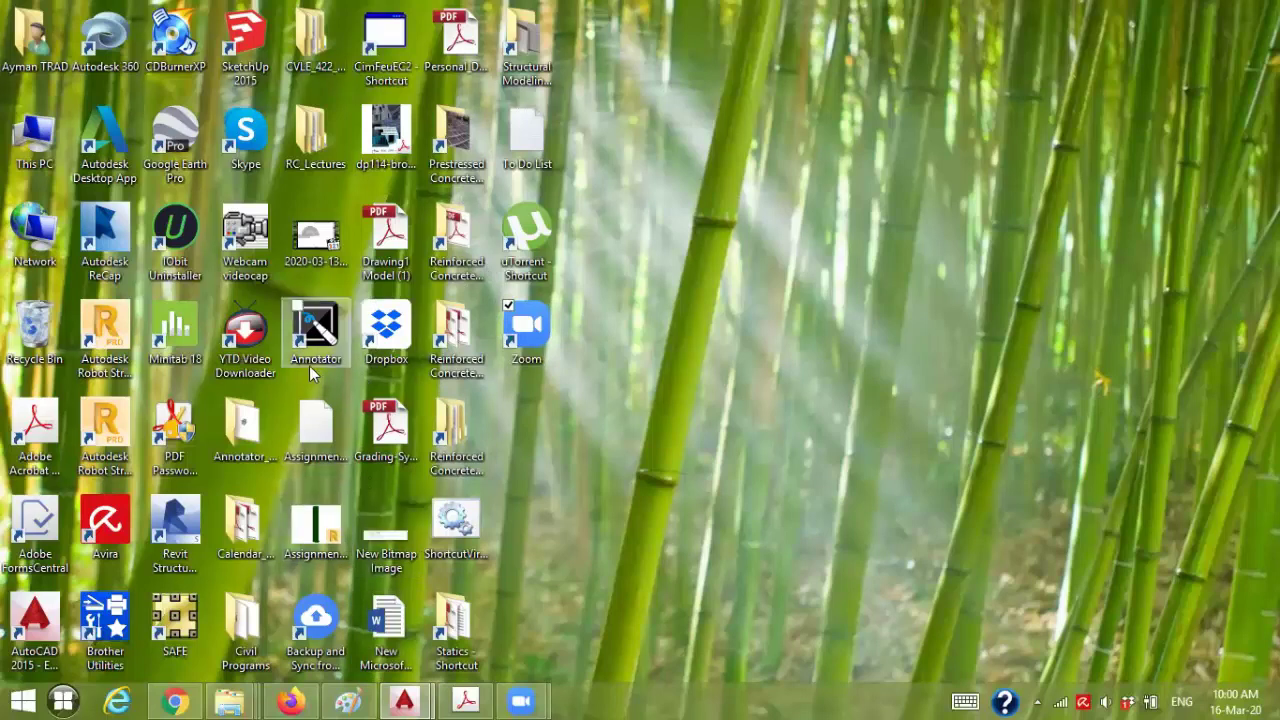
left_click(110, 428)
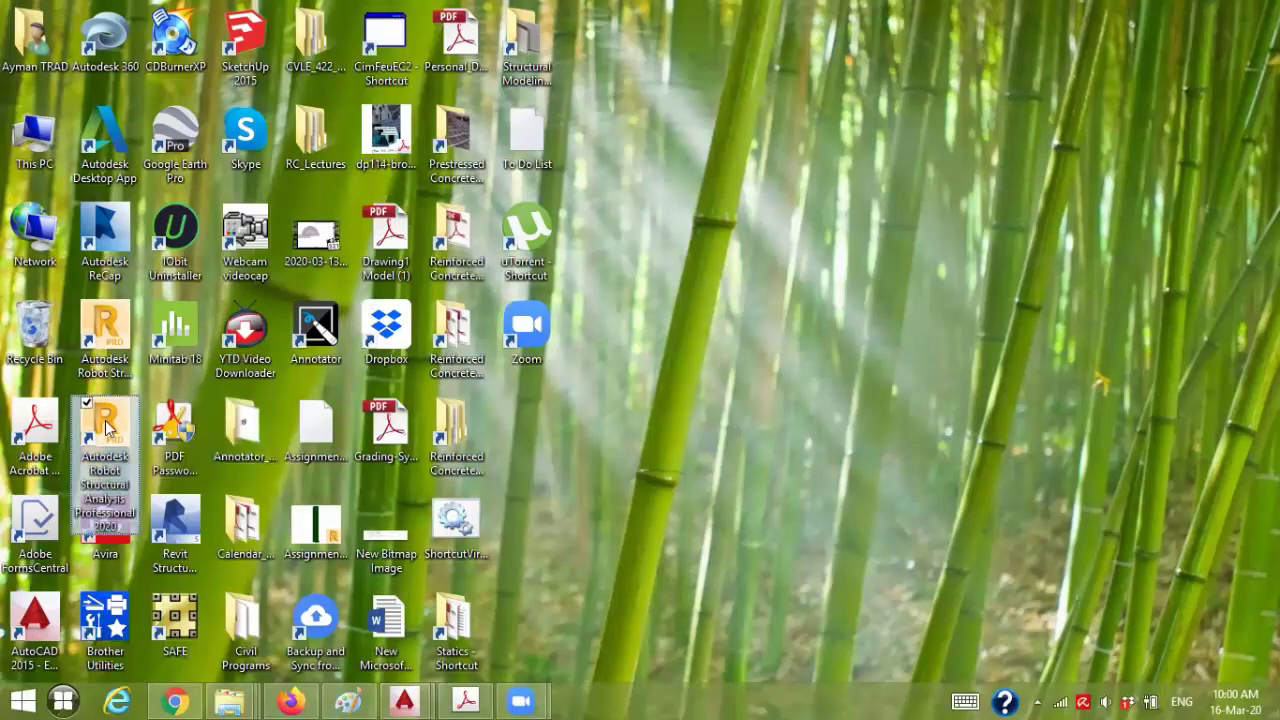
left_click(118, 340)
double_click(118, 340)
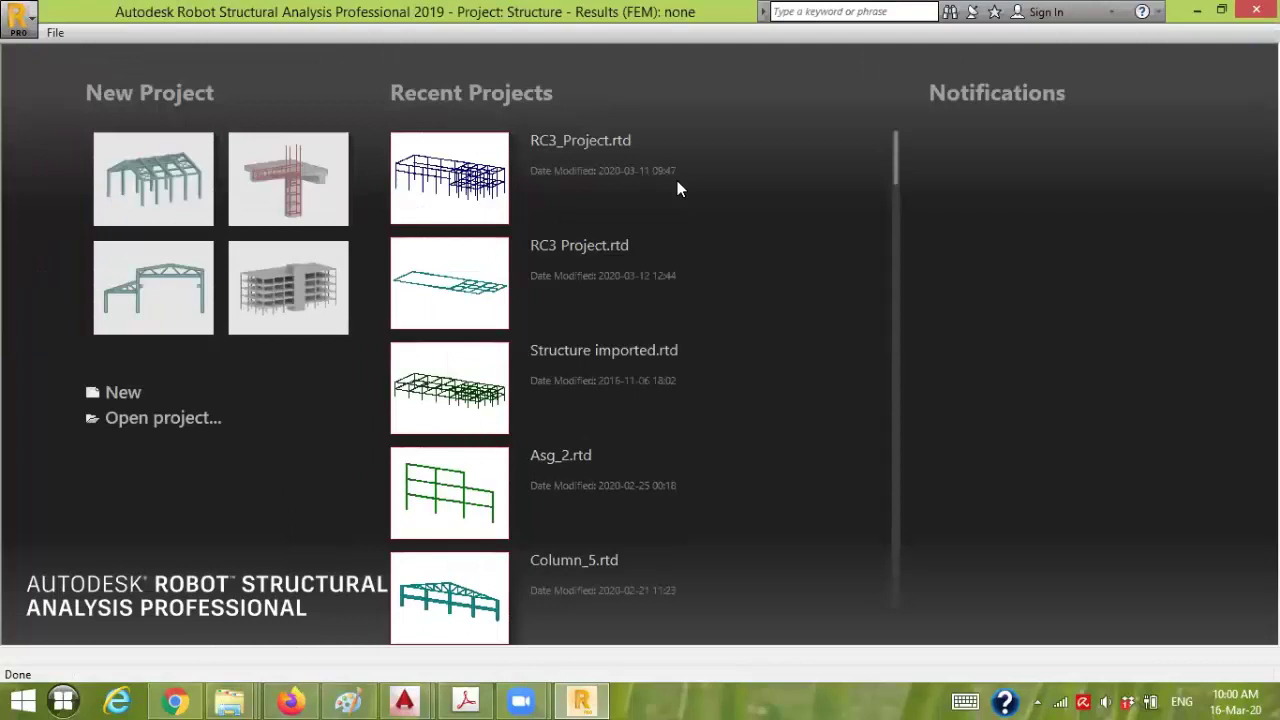
- Create a new 3D frame project and set the view to the XY projection
left_click(177, 196)
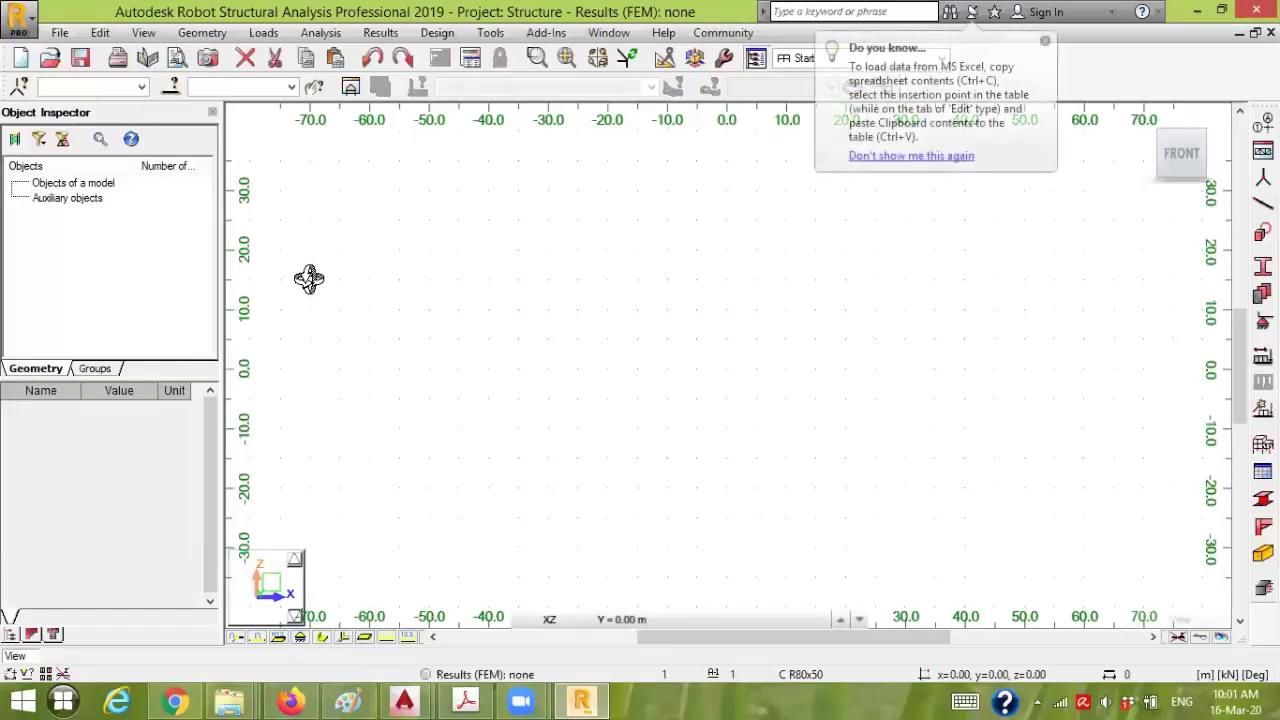
left_click(1045, 41)
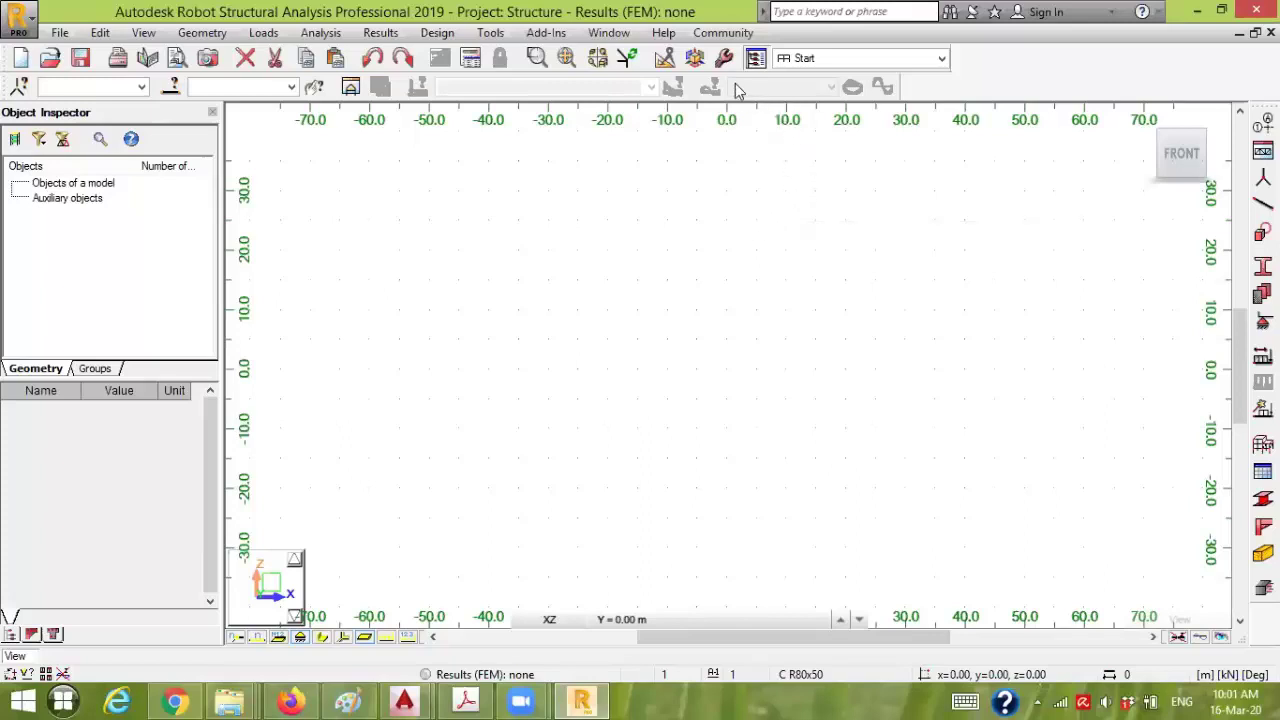
left_click(695, 60)
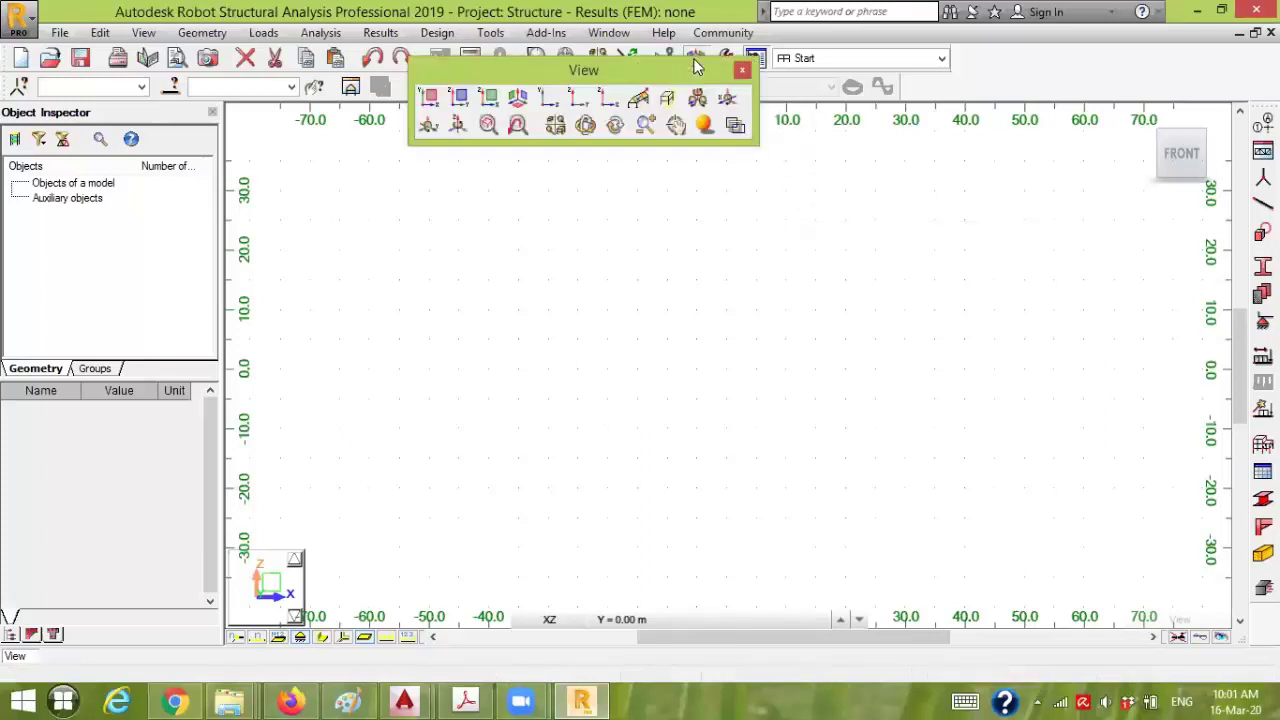
left_click(430, 98)
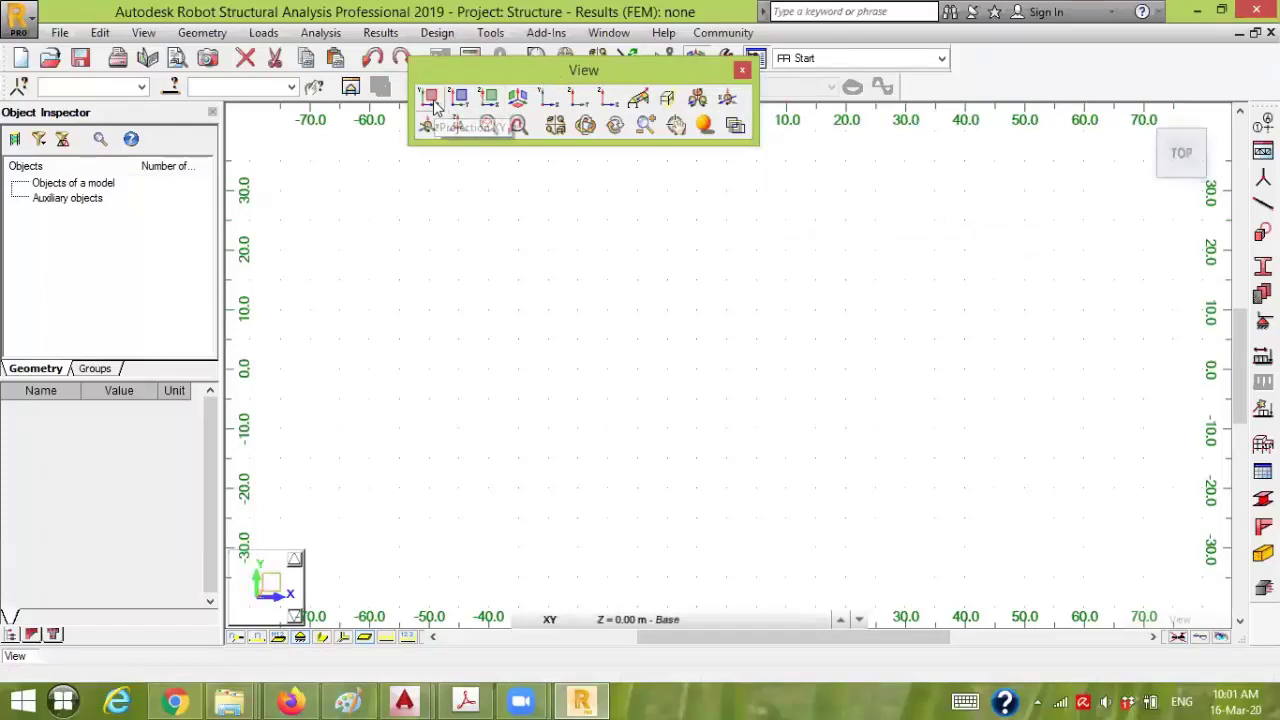
left_click(742, 72)
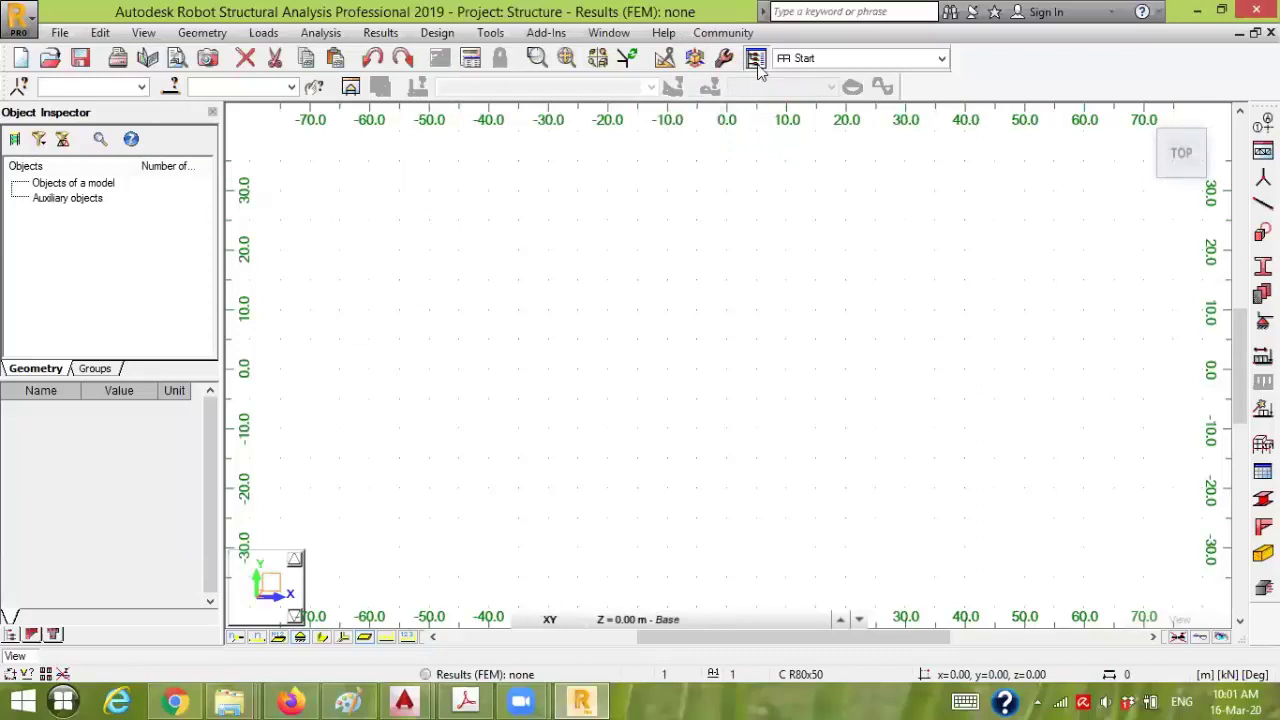
- Open the job preferences and review the default, dimension and force unit settings
left_click(726, 58)
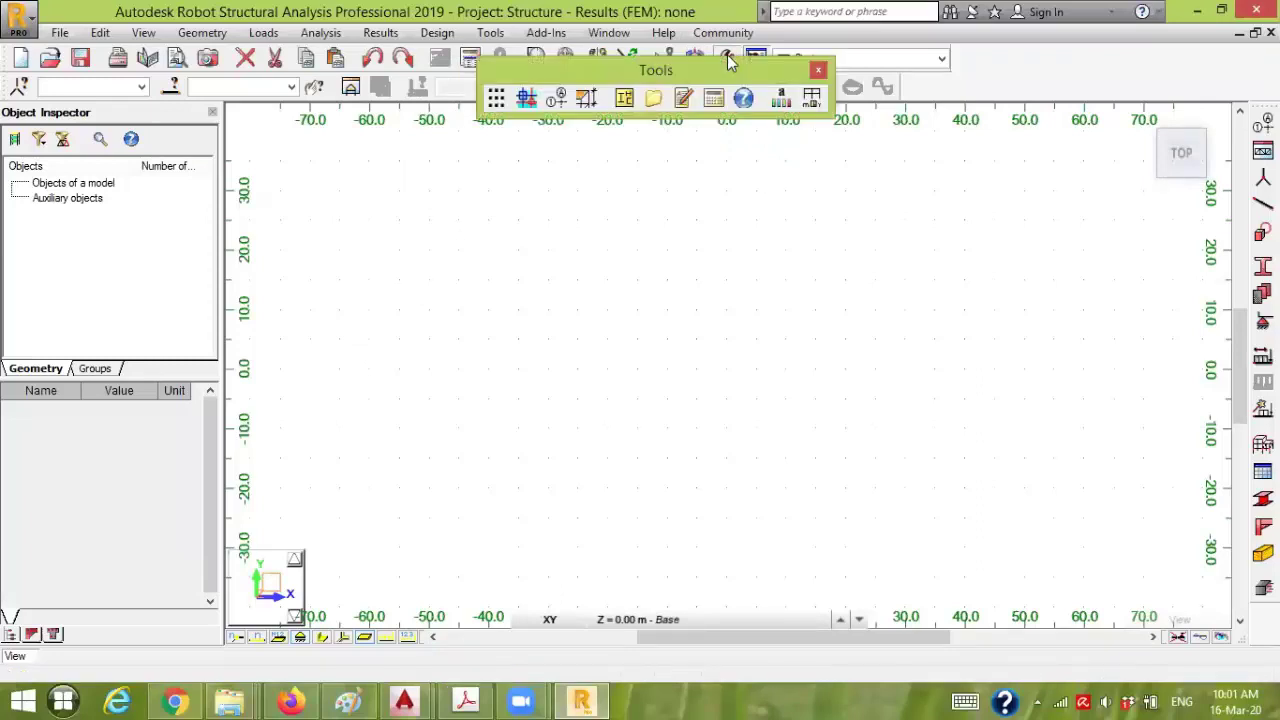
left_click(811, 99)
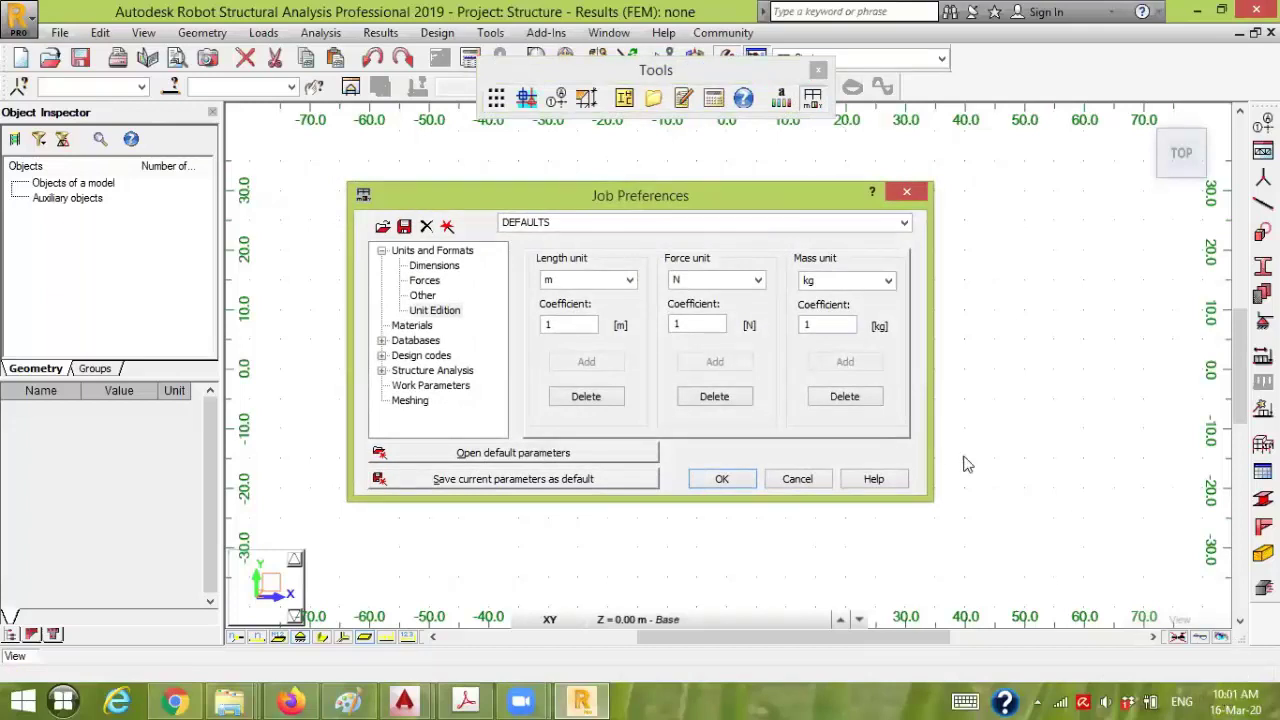
left_click(460, 251)
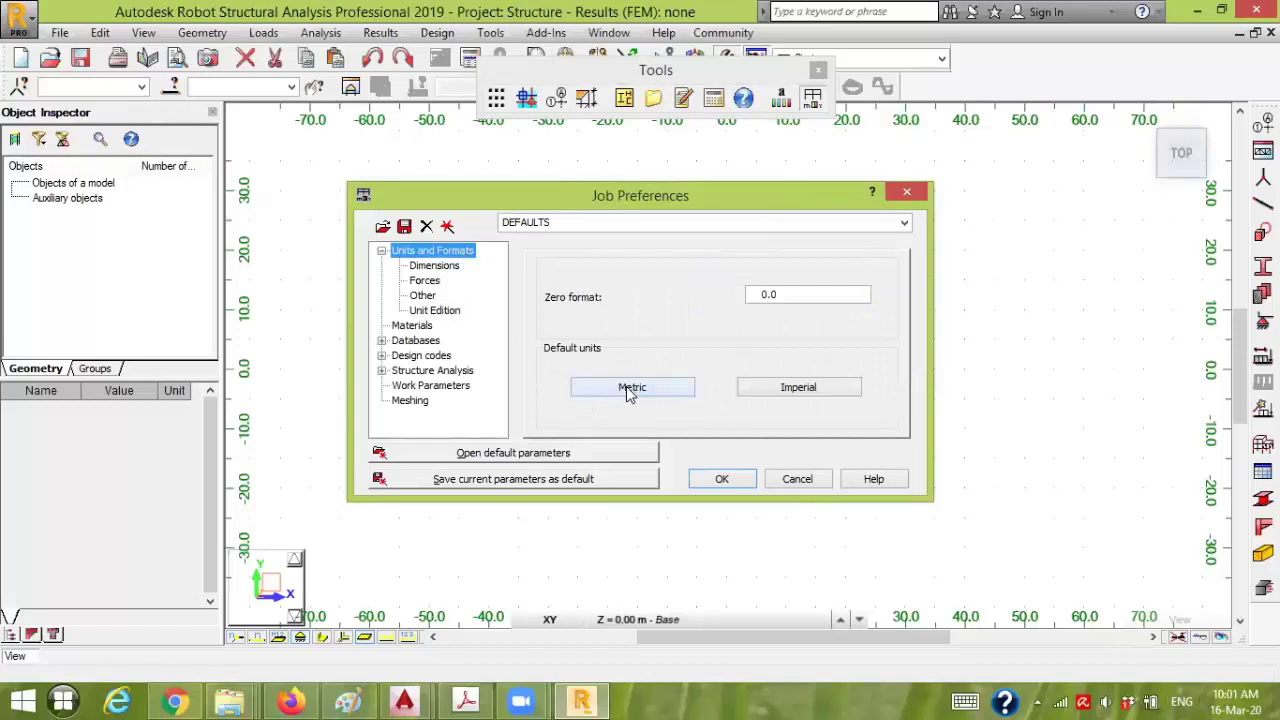
left_click(448, 269)
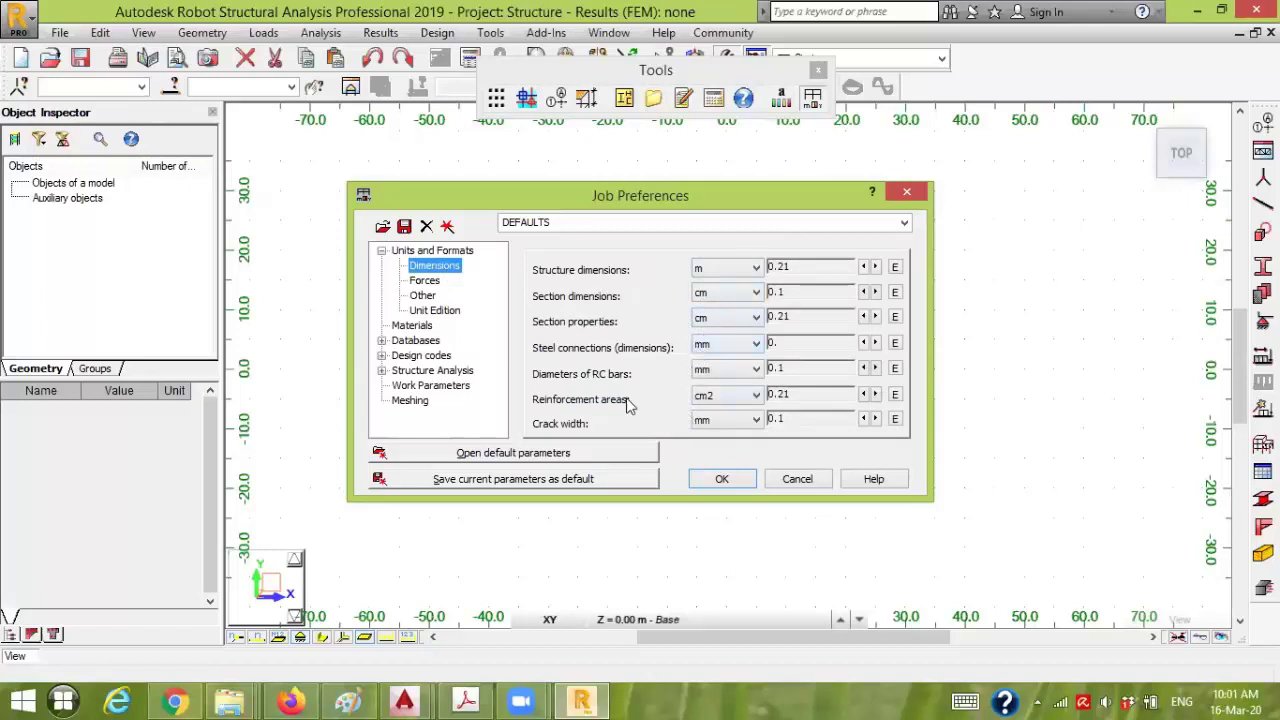
left_click(428, 283)
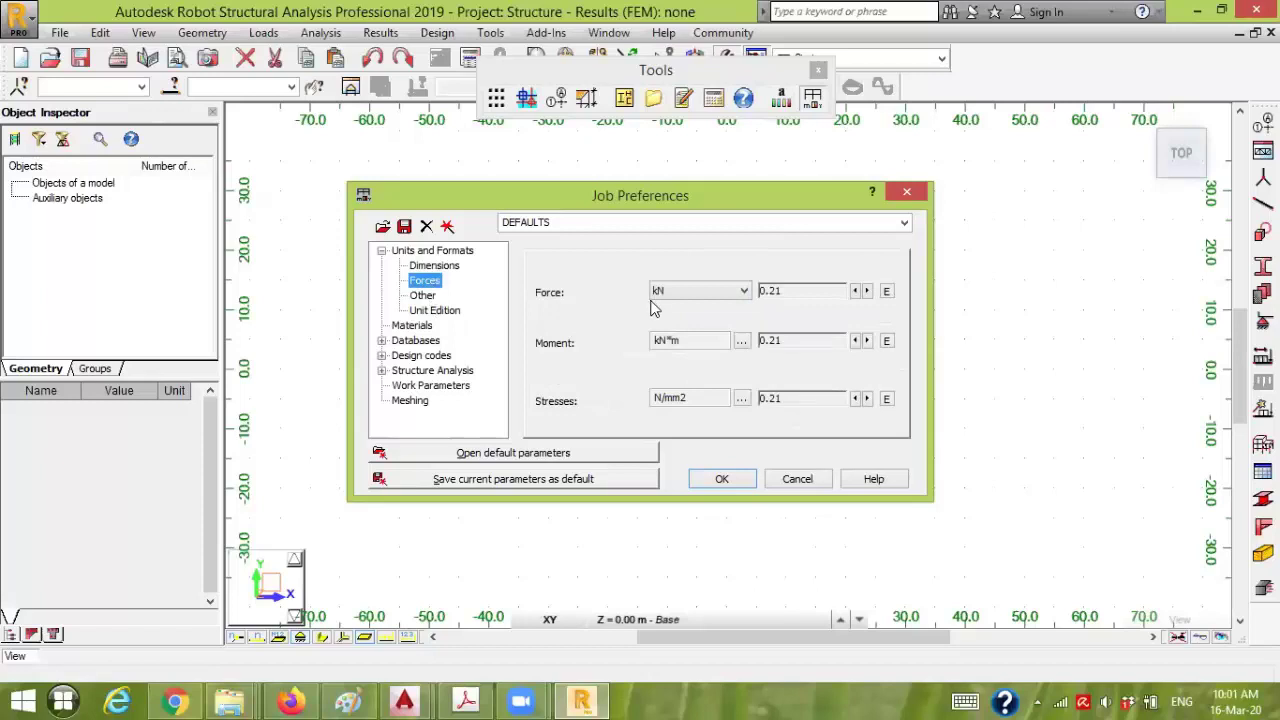
- Inspect the force and area unit options that define the stress unit, without changing them
left_click_drag(695, 397, 646, 396)
left_click(688, 398)
left_click(741, 398)
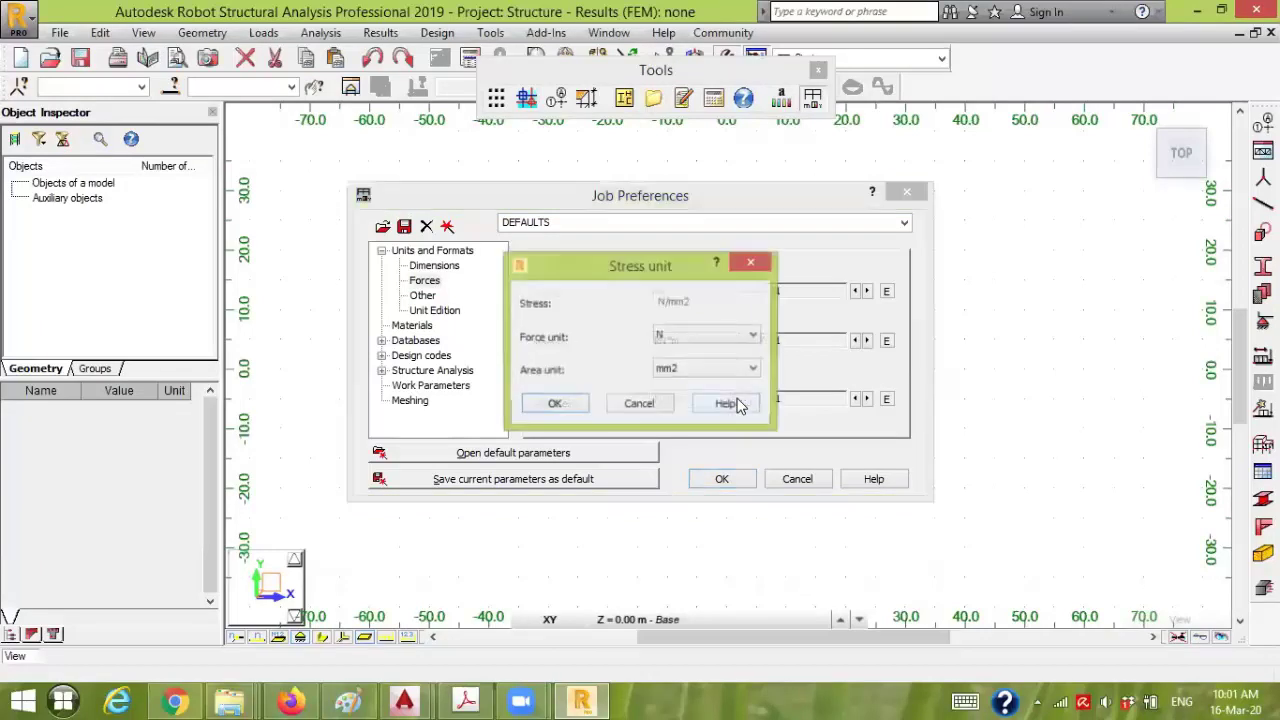
left_click(701, 334)
left_click(701, 338)
left_click(701, 368)
left_click(701, 368)
left_click(639, 404)
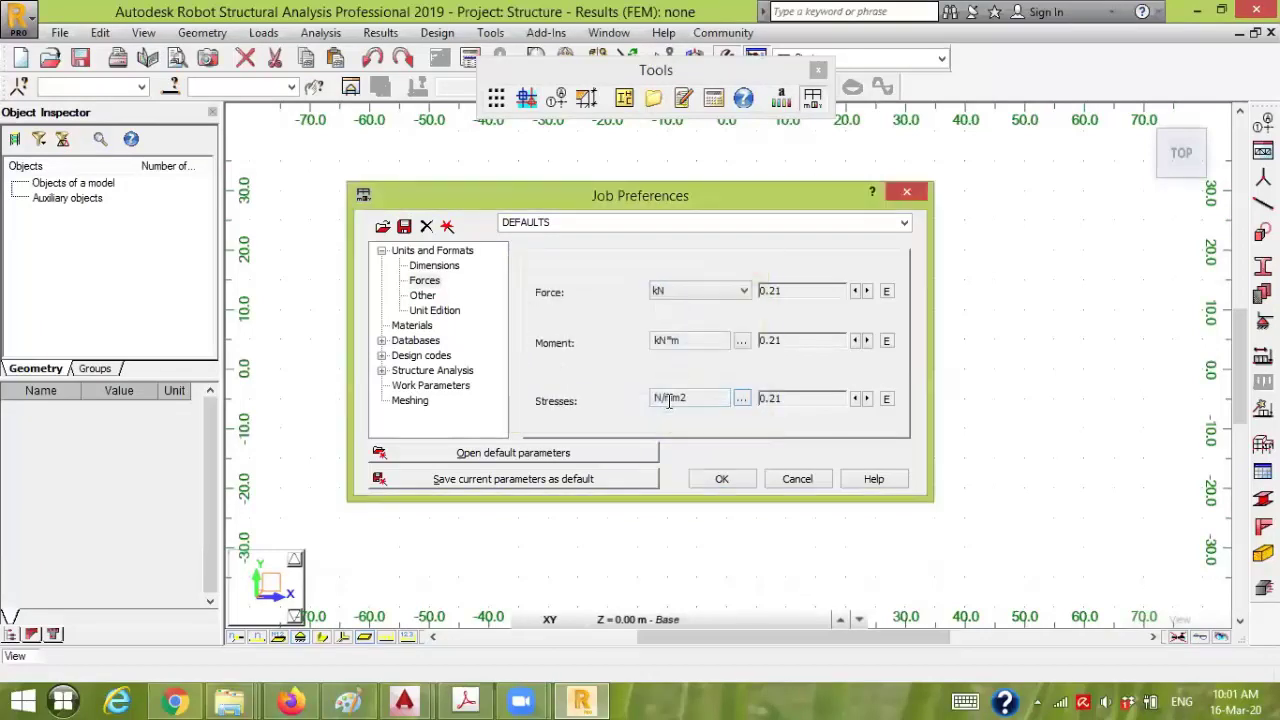
- Set the displacement unit to mm, check the unit definitions, and open the material preferences
left_click(422, 296)
double_click(722, 275)
left_click(722, 274)
left_click(716, 286)
left_click(718, 269)
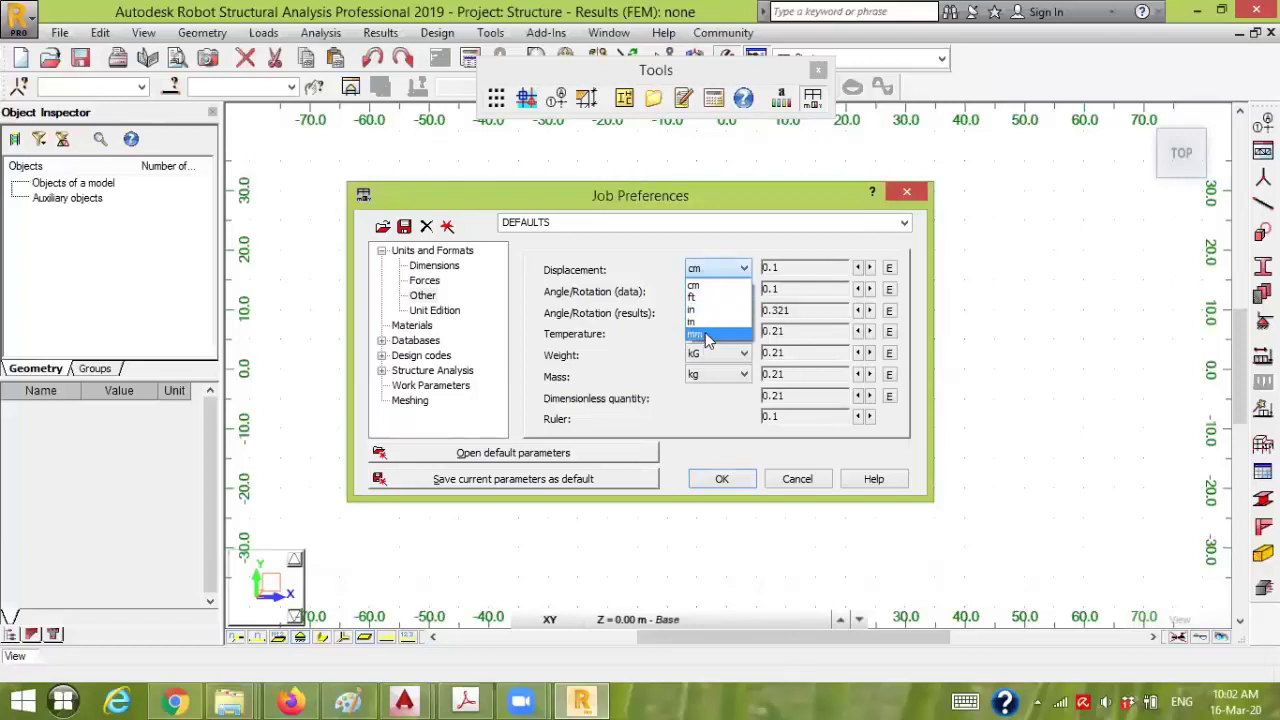
left_click(707, 338)
left_click(430, 314)
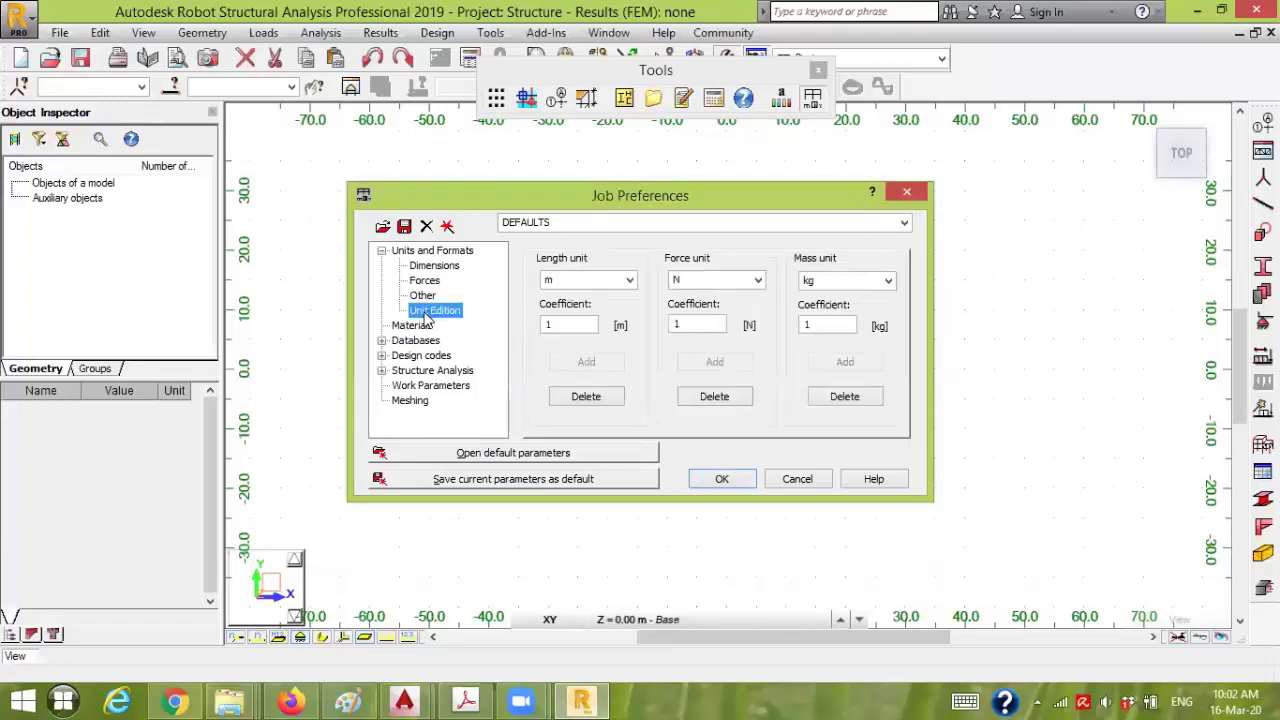
left_click(400, 330)
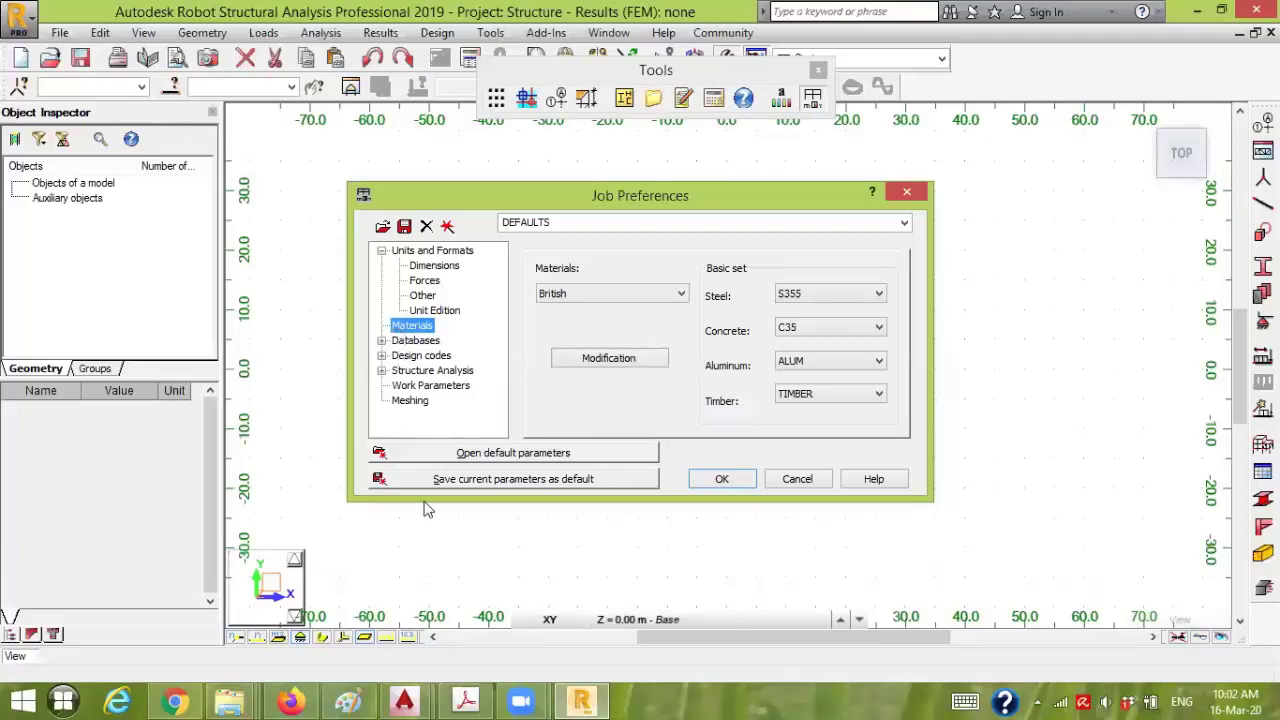
left_click(465, 700)
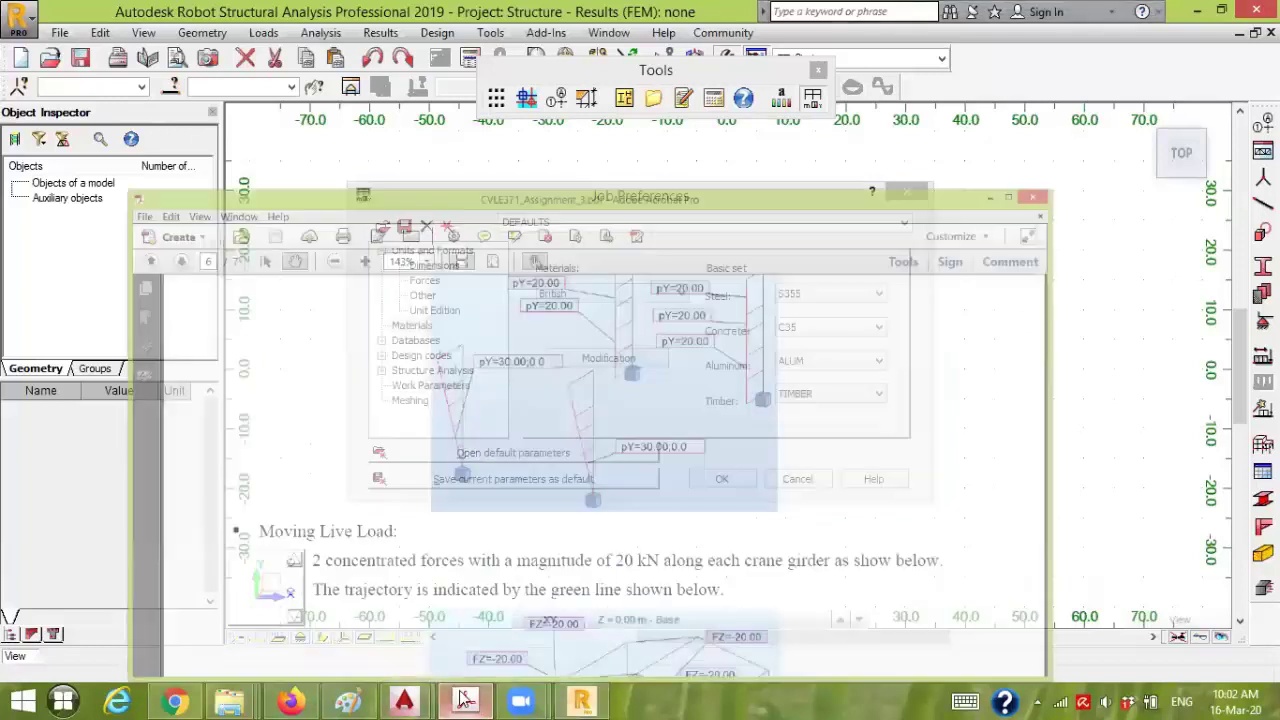
left_click(465, 700)
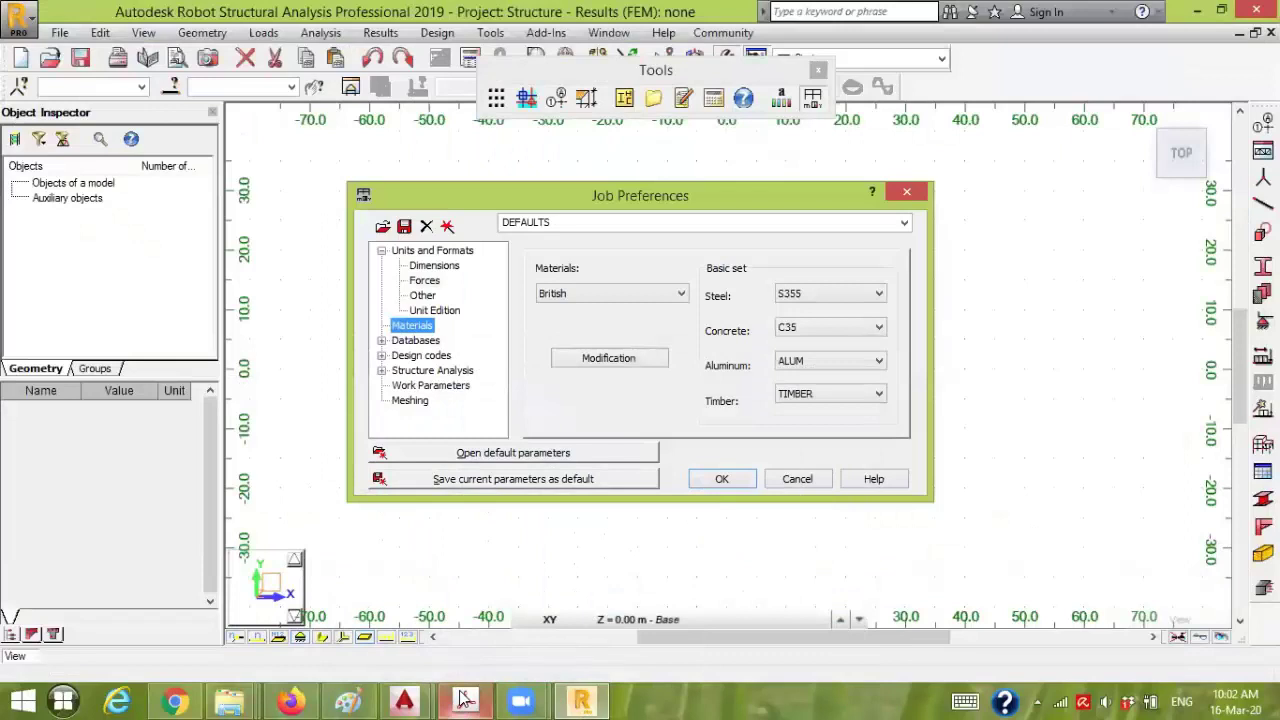
left_click(229, 700)
mouse_move(338, 613)
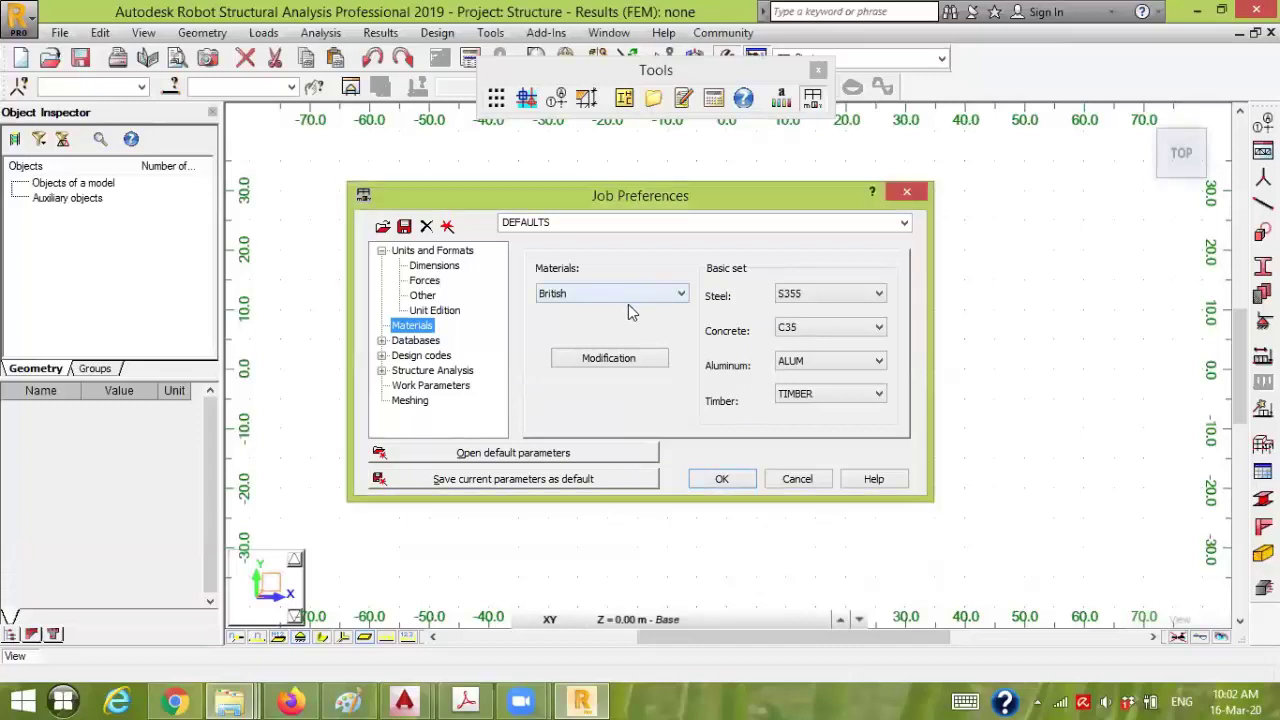
type("35")
- Set the job's material set to American
left_click(674, 296)
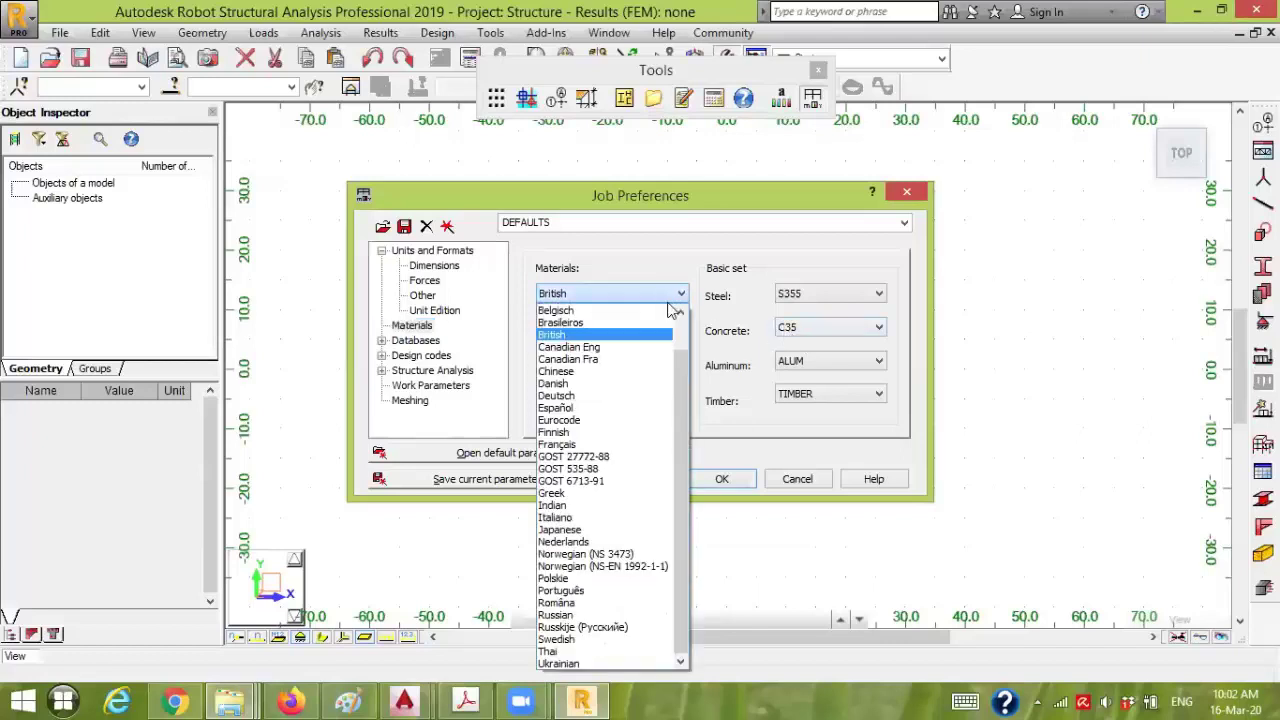
scroll(600, 318, "up", 2)
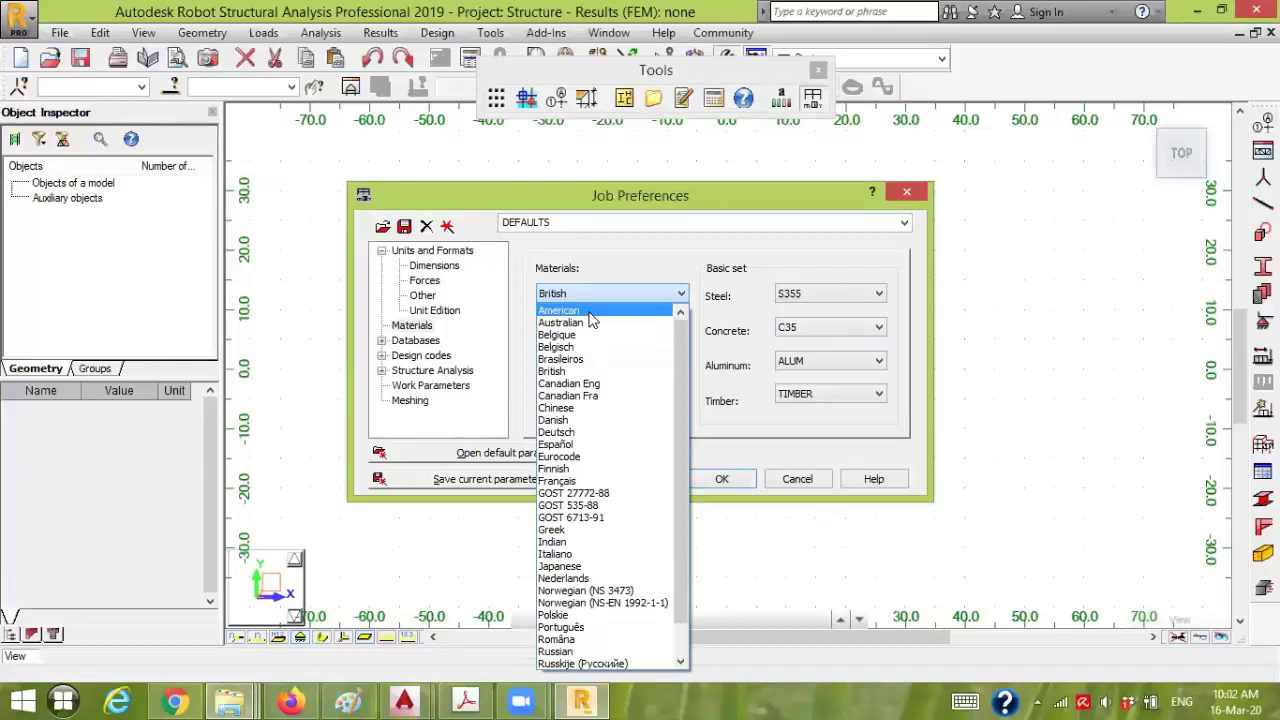
left_click(590, 312)
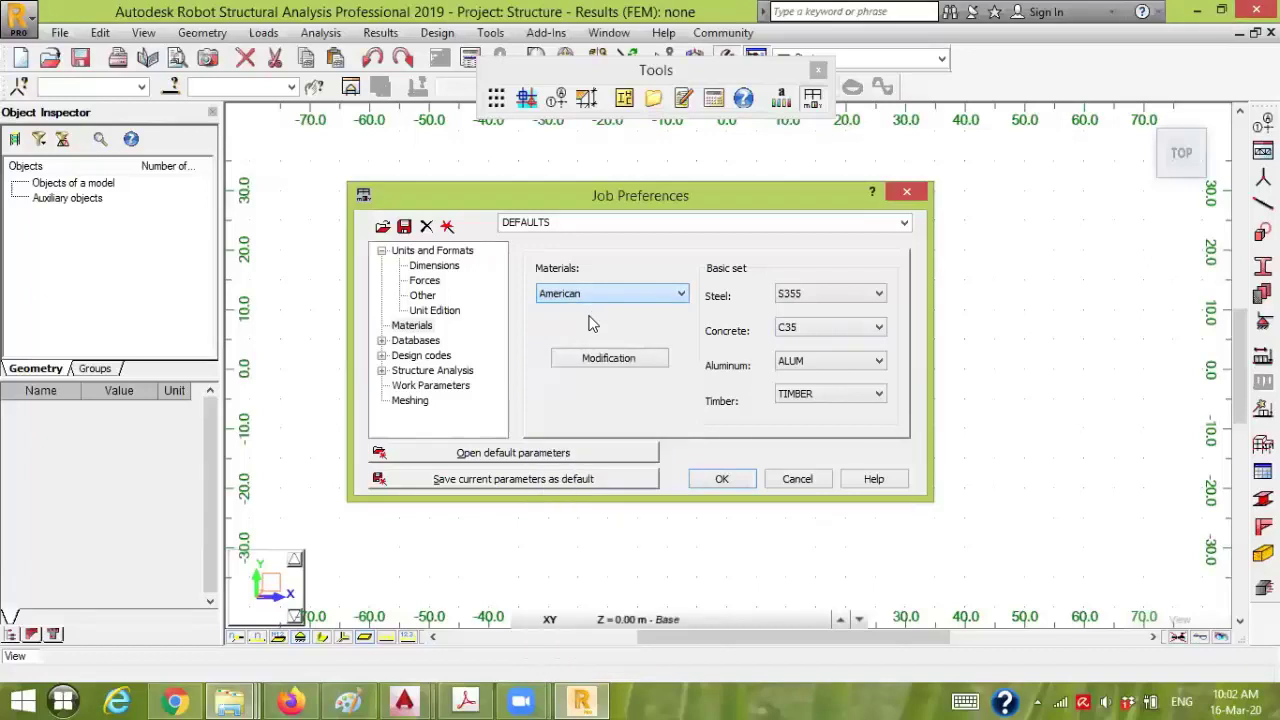
- Check the American concrete grades, then set the job's material set to British
left_click(843, 337)
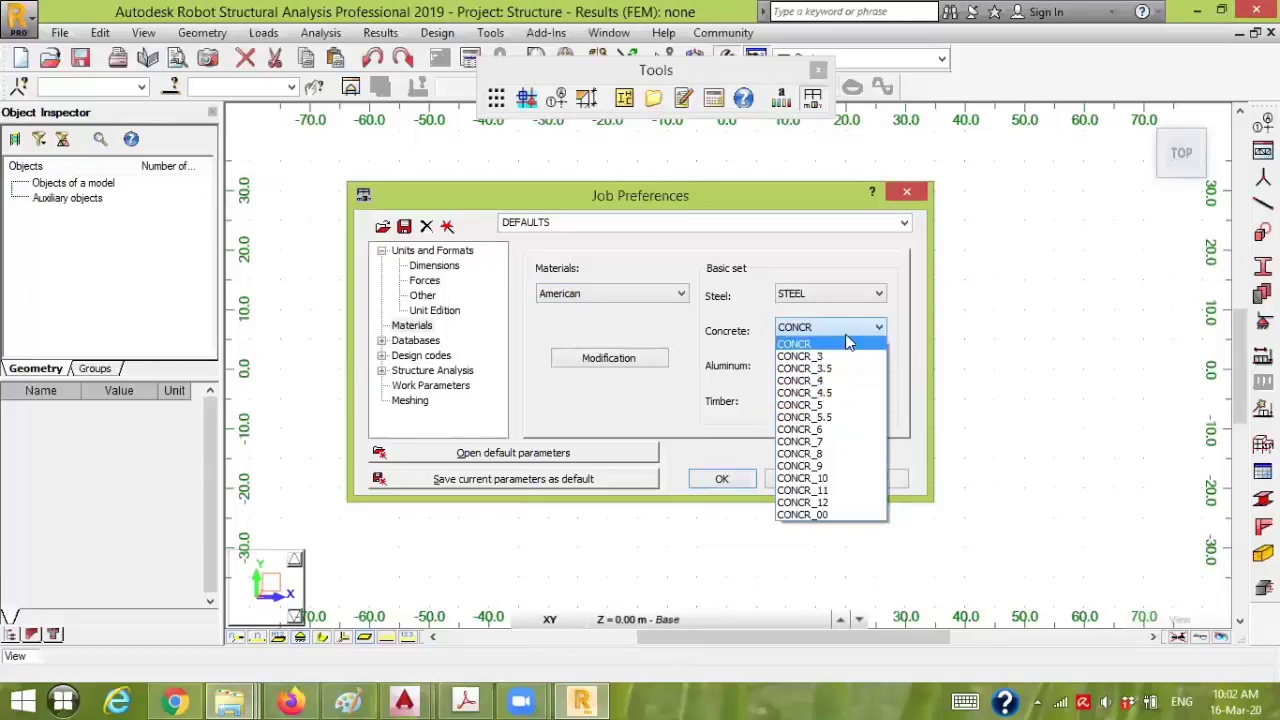
left_click(650, 304)
left_click(654, 304)
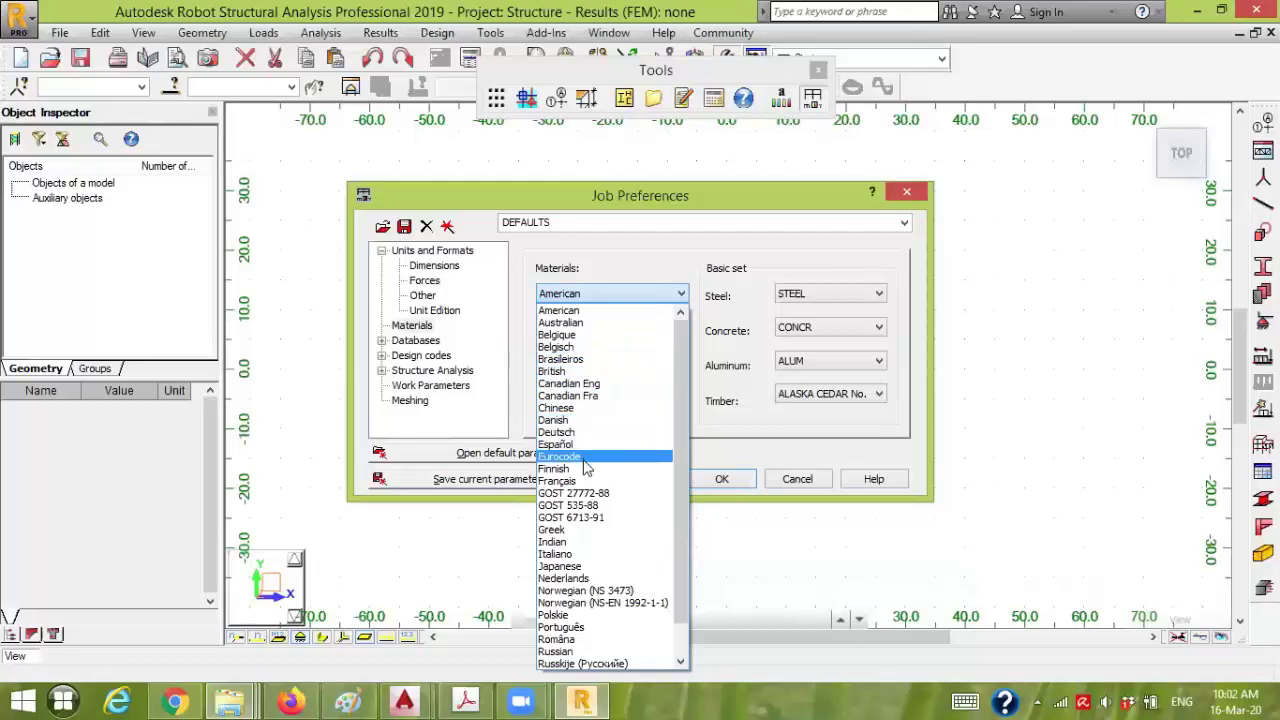
left_click(577, 372)
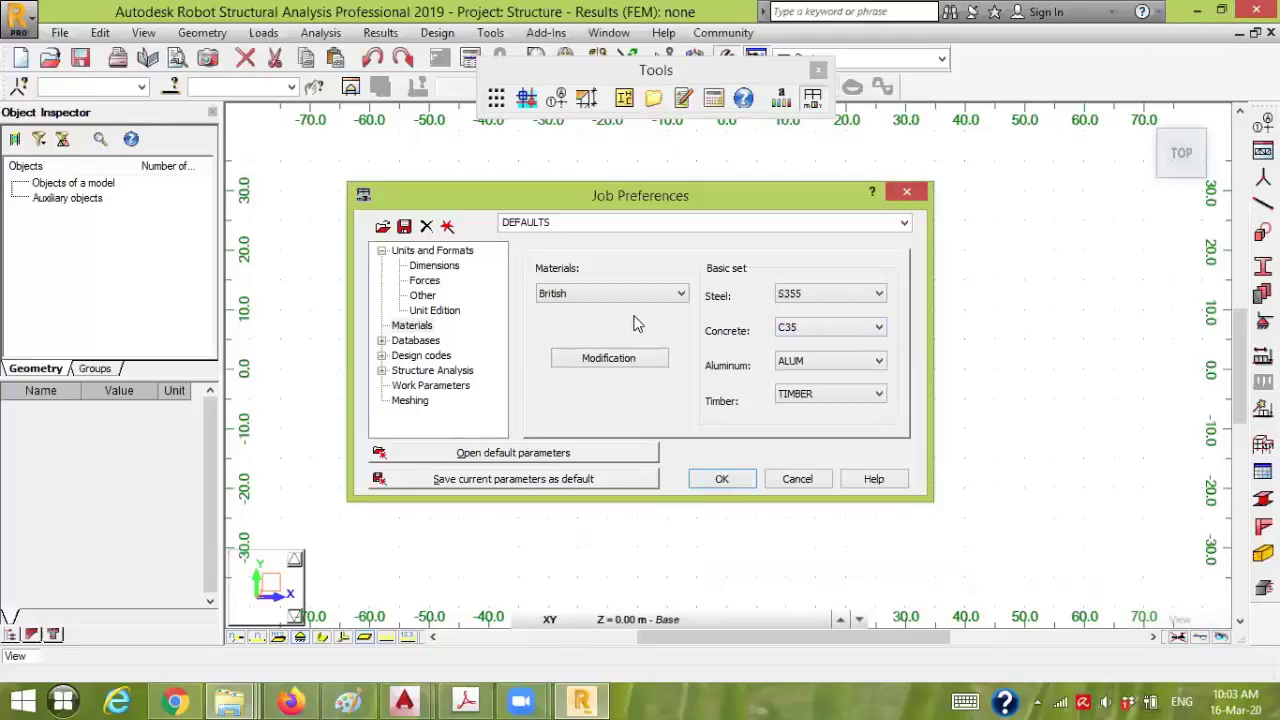
- Switch the job's material set back to American
left_click(568, 293)
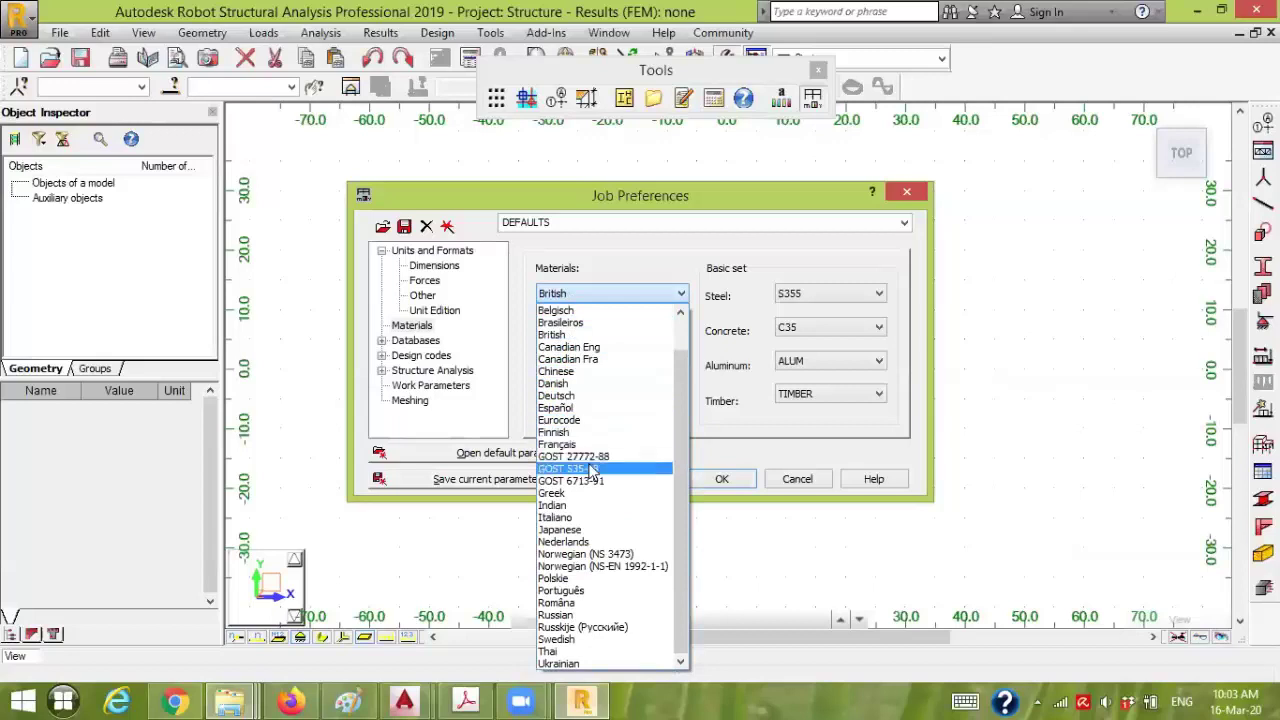
scroll(590, 452, "up", 1)
scroll(590, 452, "up", 1)
left_click(570, 306)
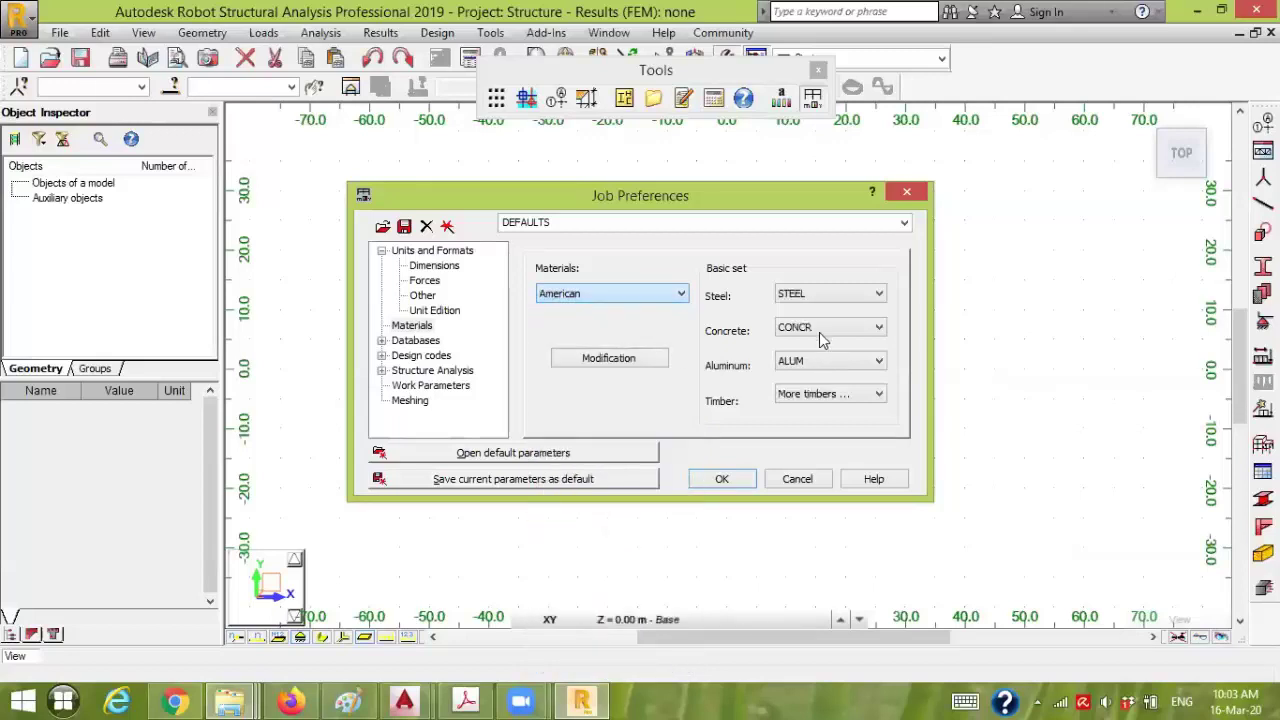
- Examine the strength and elasticity values of the American concretes CONCR, CONCR_4 and CONCR_5, and close the material definitions
left_click(648, 363)
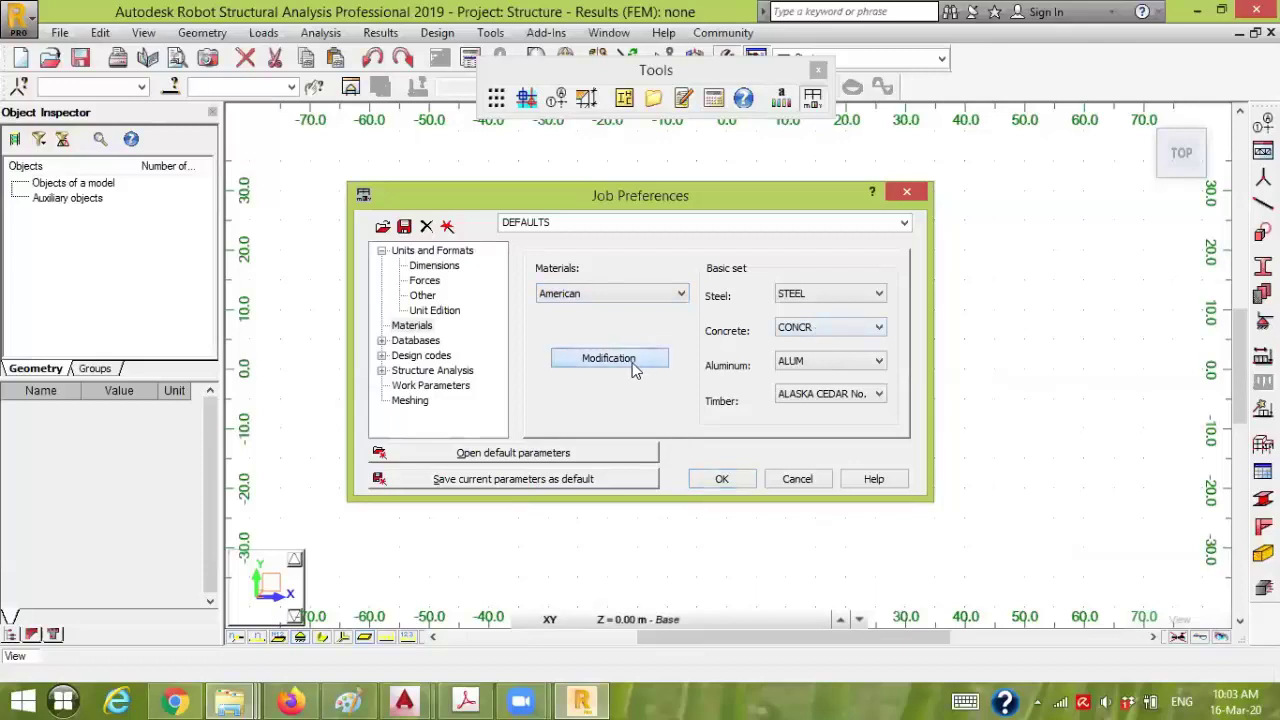
left_click(430, 203)
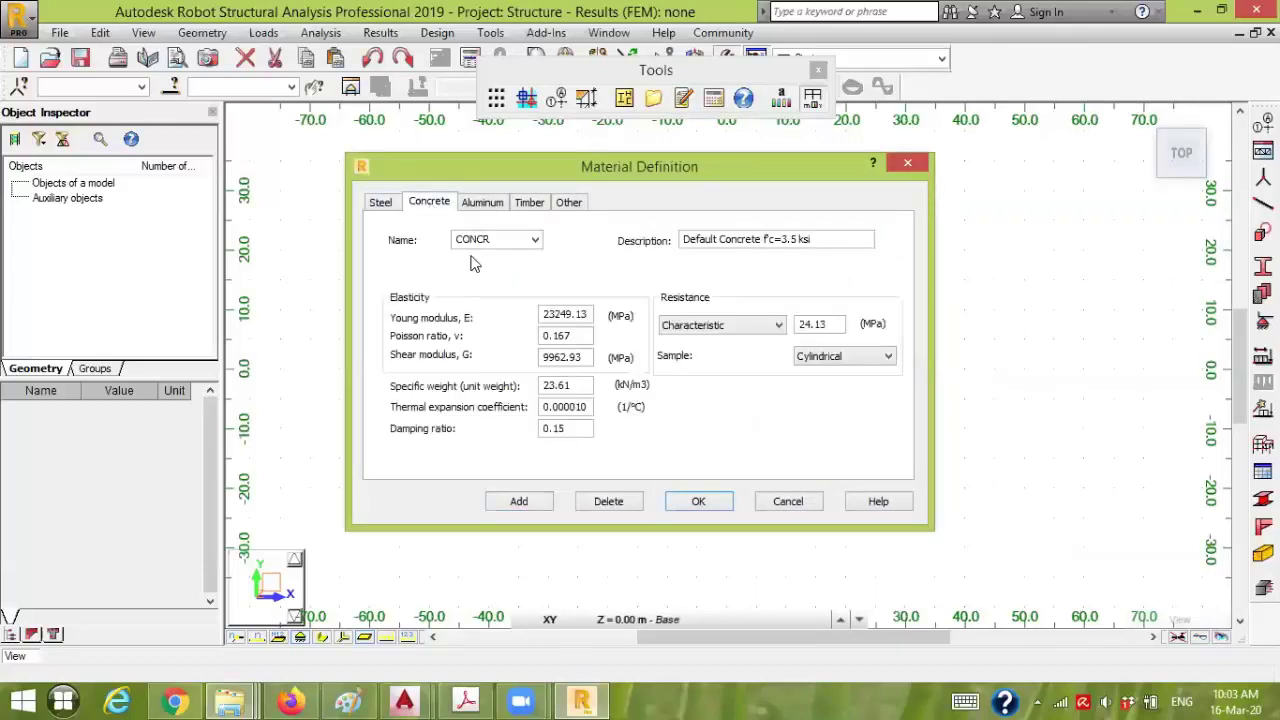
double_click(820, 324)
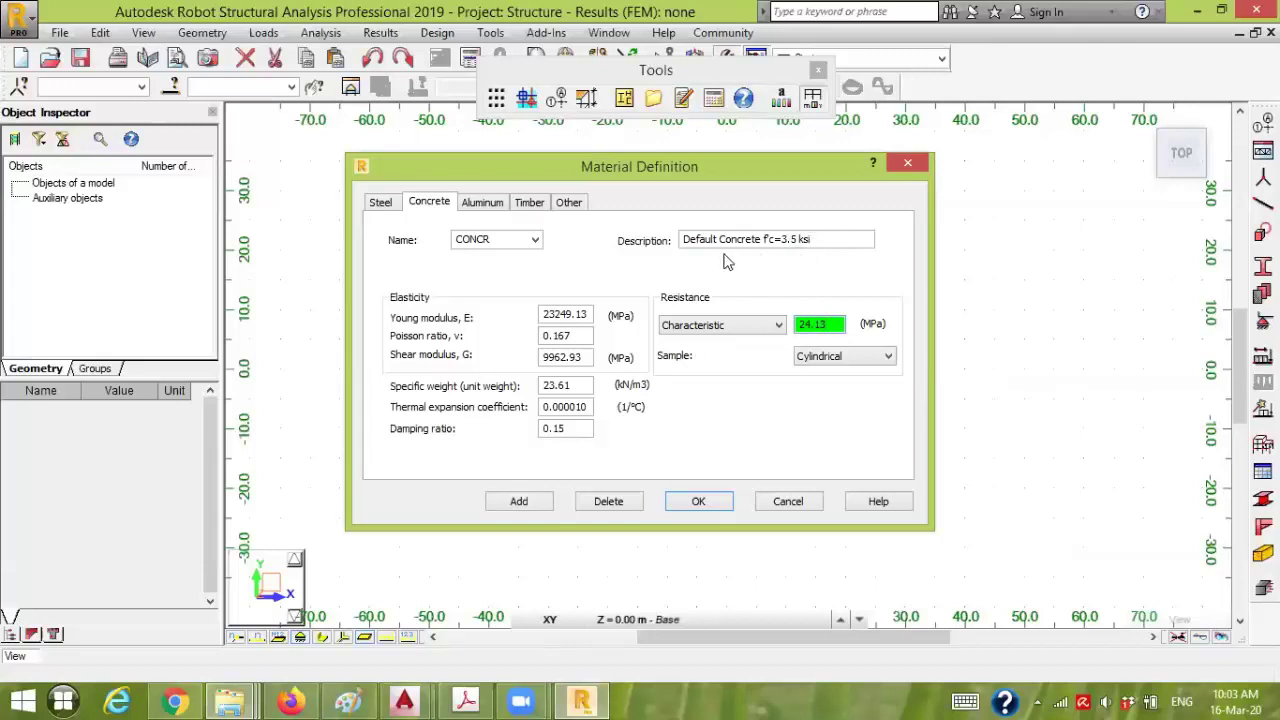
left_click(535, 240)
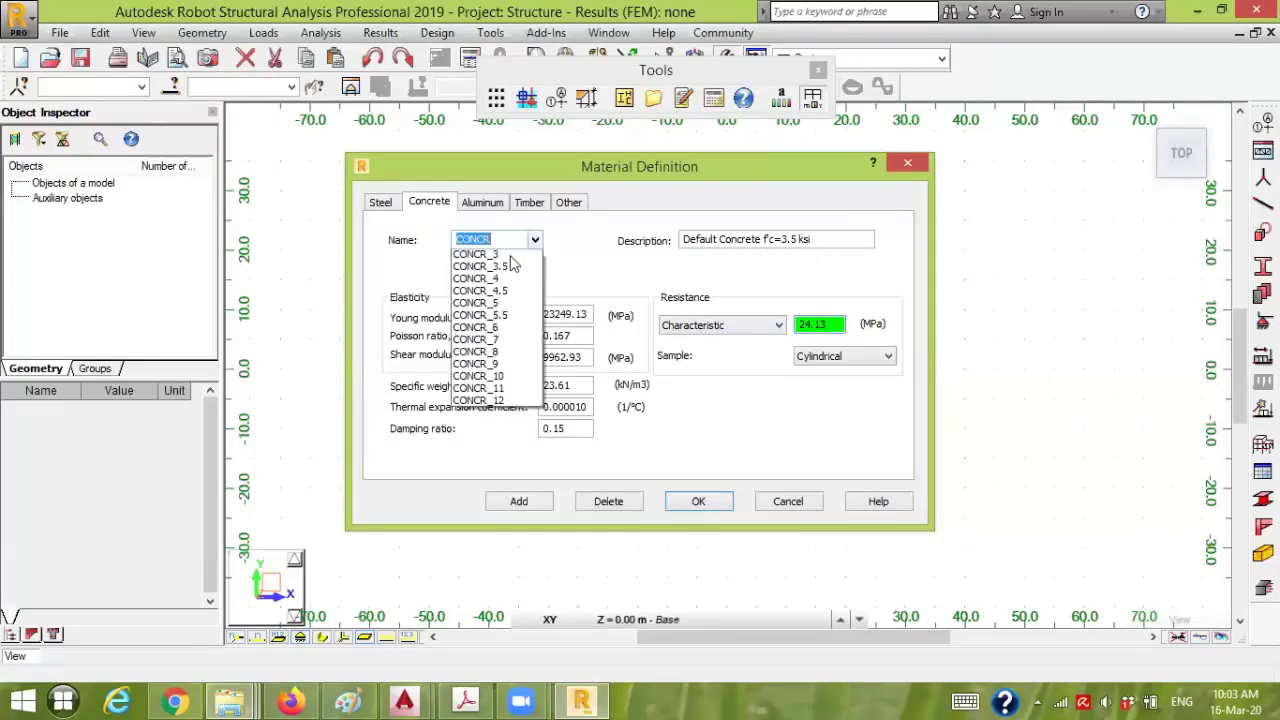
left_click(499, 307)
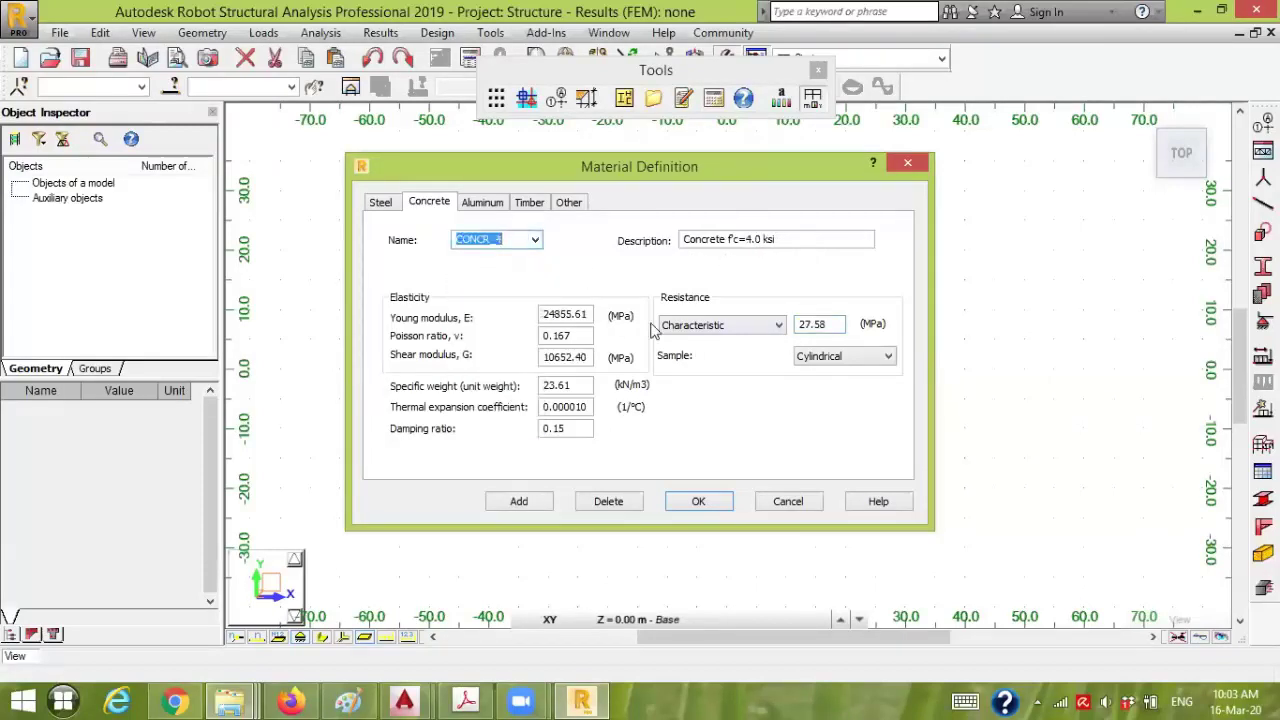
left_click(535, 240)
left_click(510, 335)
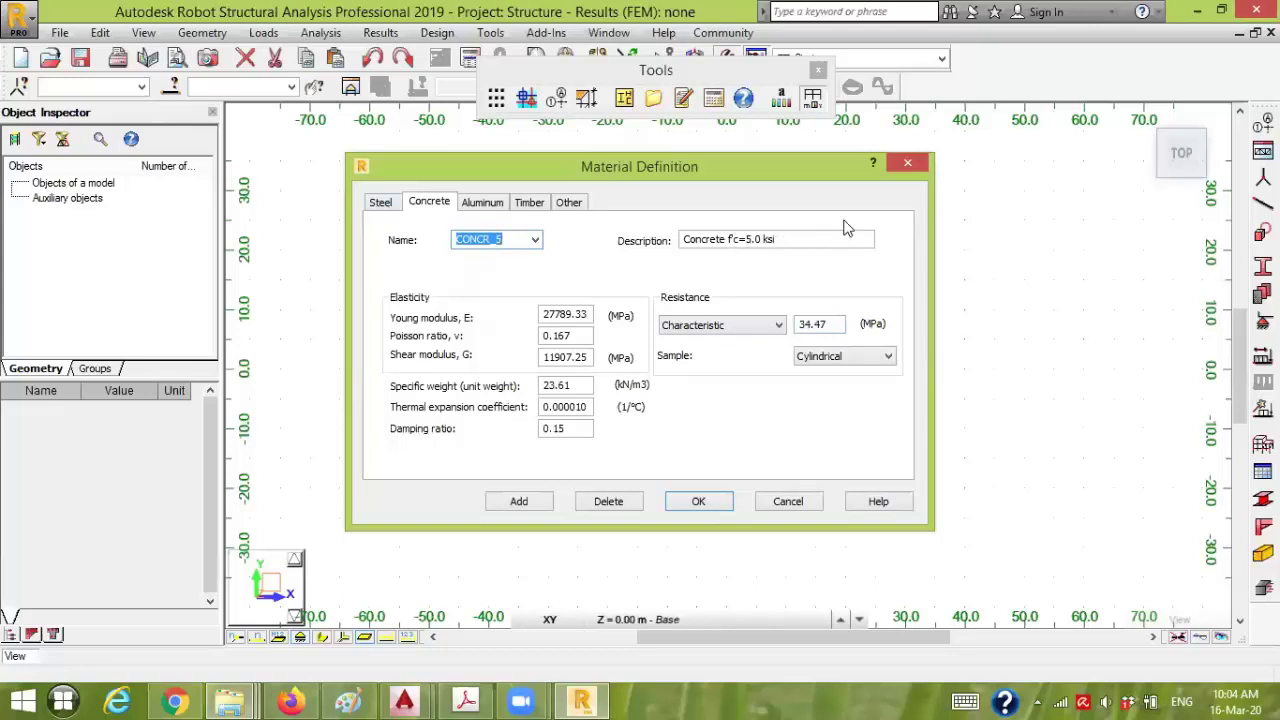
left_click(906, 168)
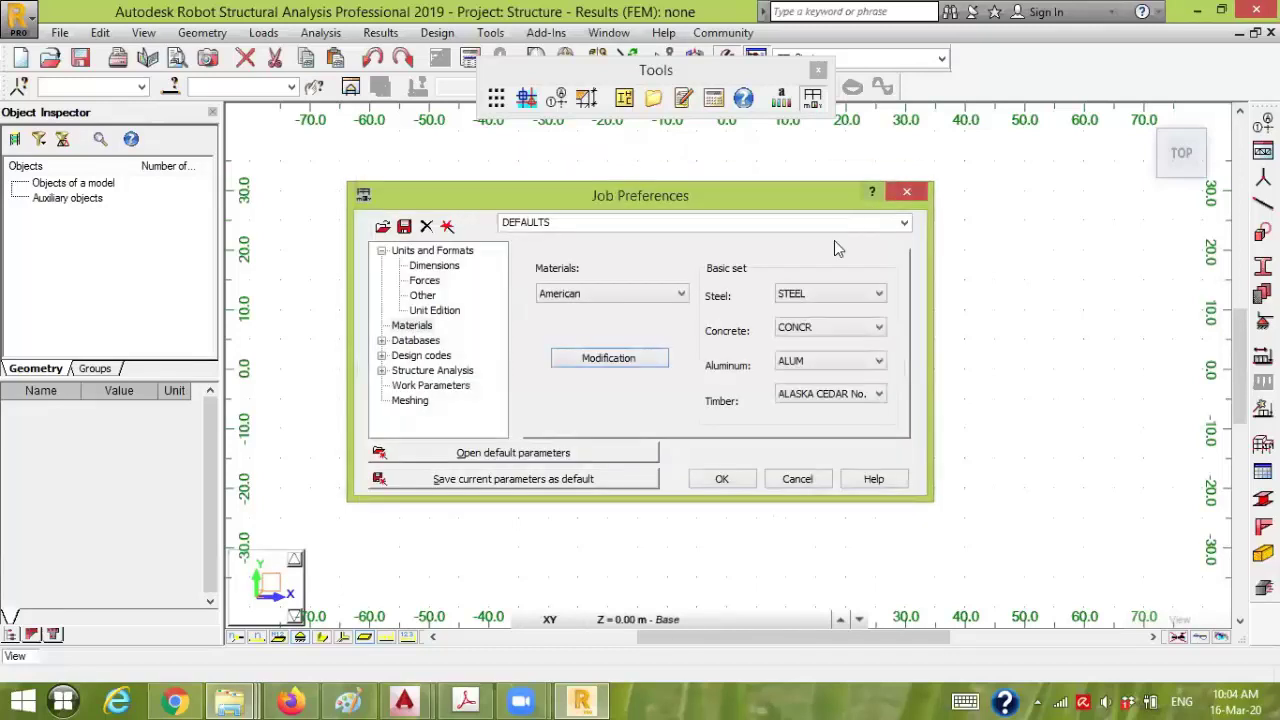
- Set the job's material set to British and open the steel and timber section database preferences
left_click(682, 294)
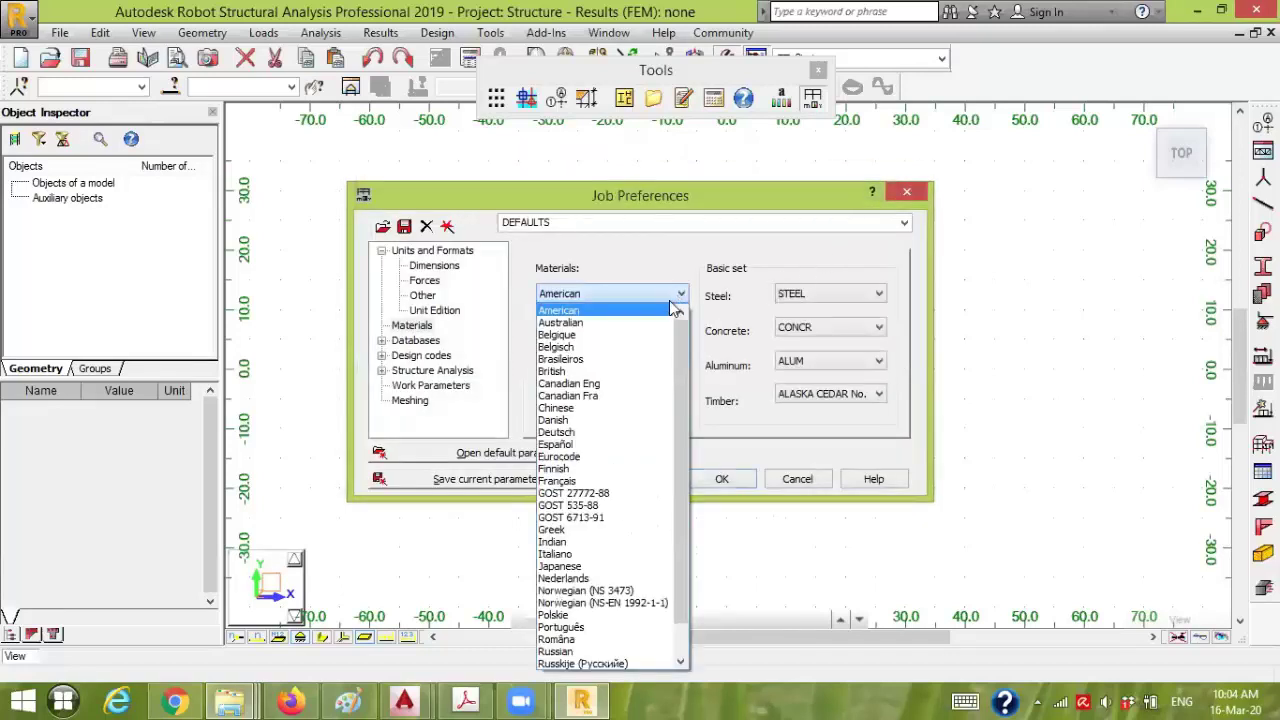
left_click(592, 374)
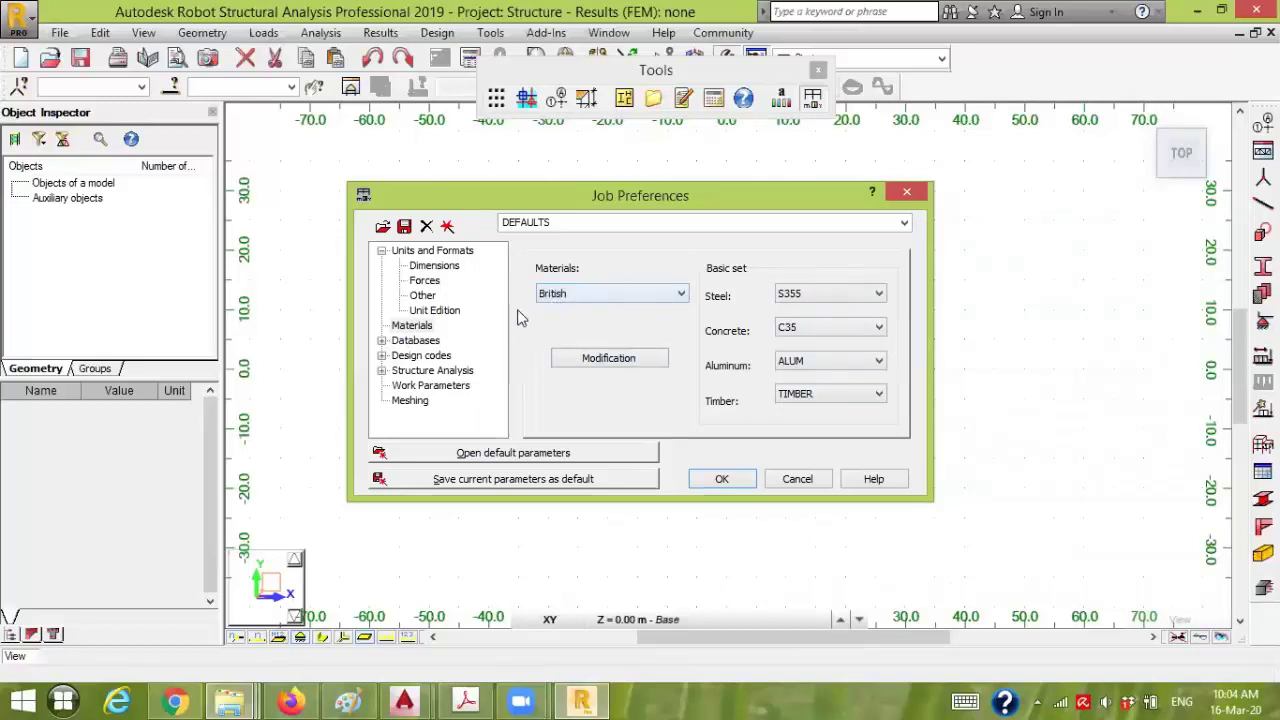
left_click(381, 340)
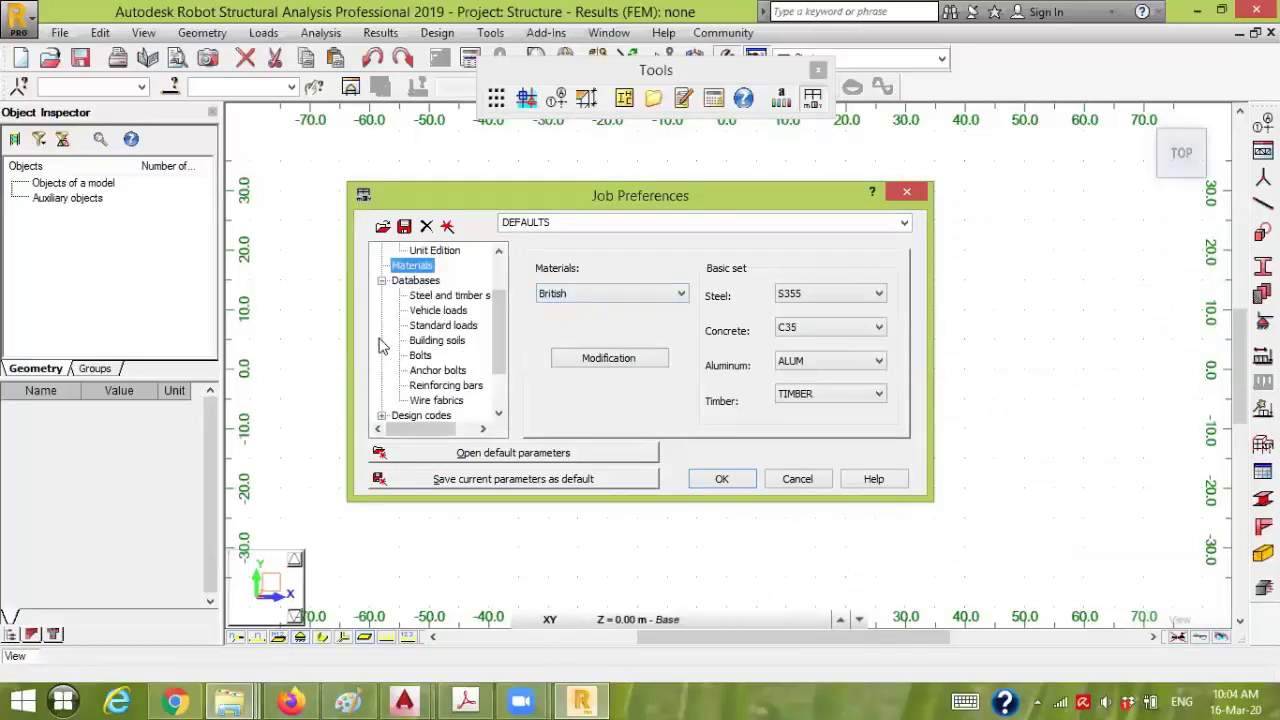
left_click(432, 302)
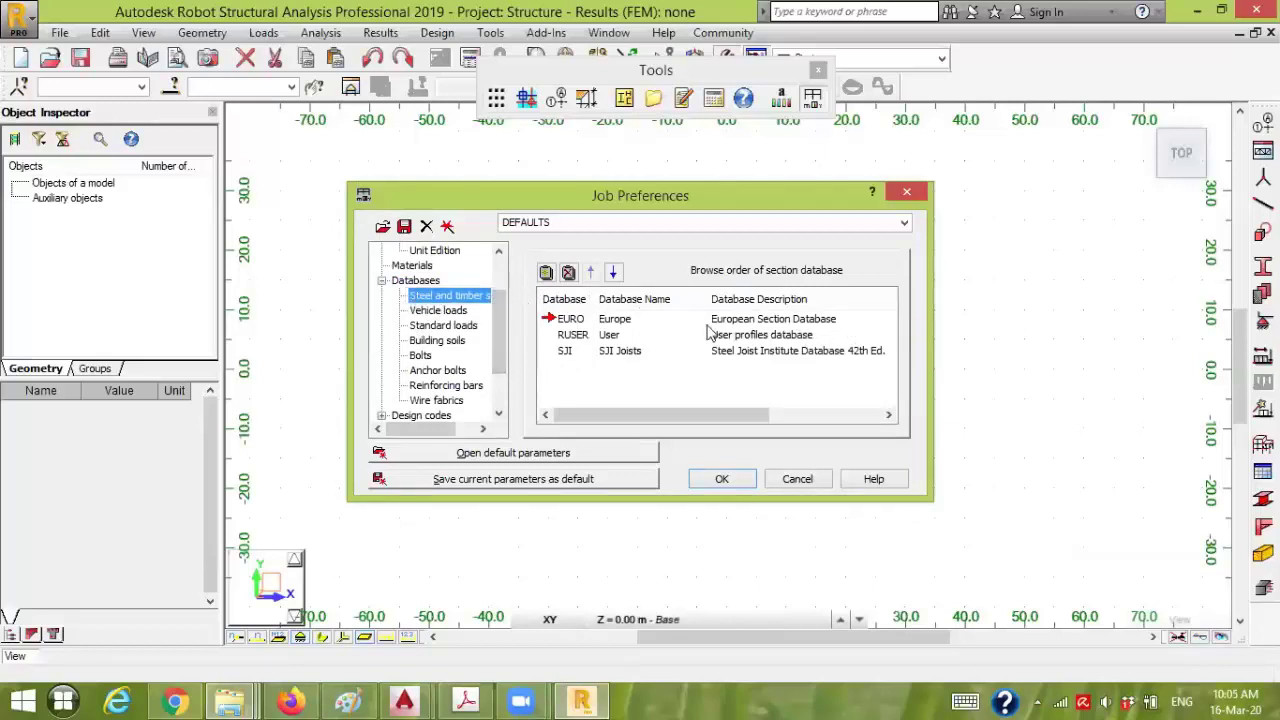
- Review the listed section databases and those available for declaration, without adding any
mouse_move(594, 299)
left_mouse_down()
mouse_move(677, 299)
mouse_move(607, 303)
left_mouse_up()
left_click(607, 303)
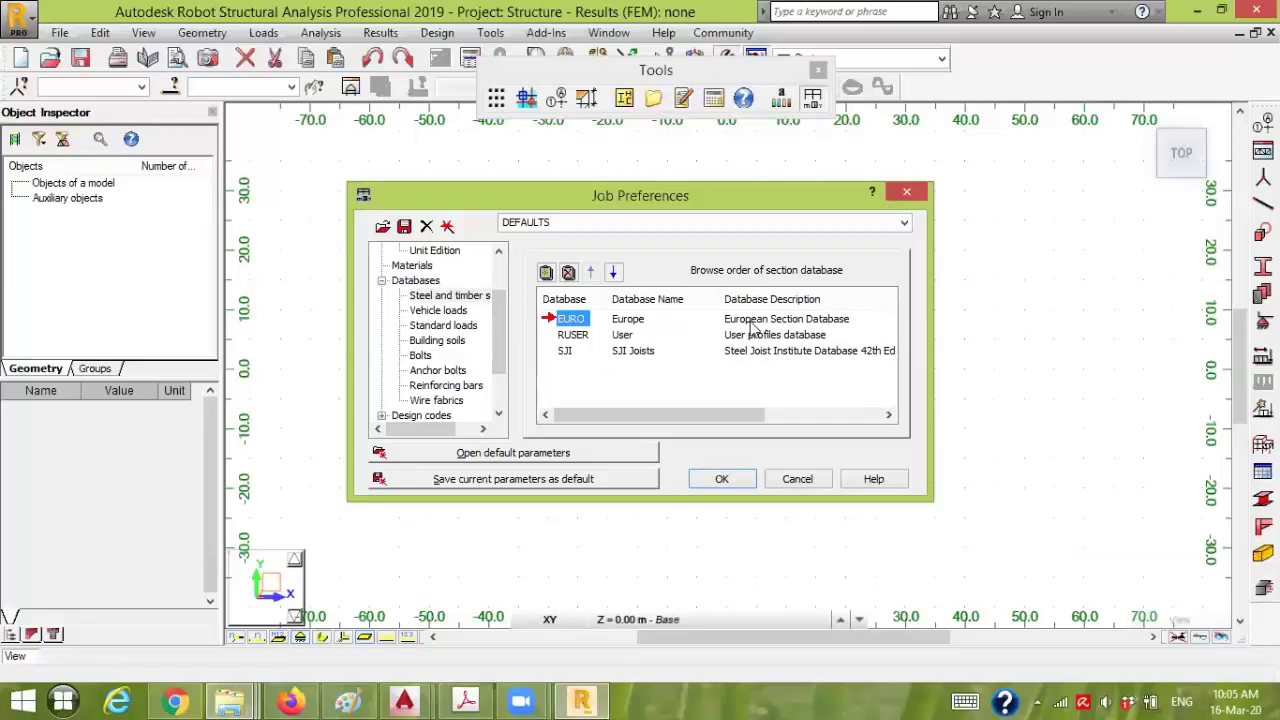
left_click(551, 279)
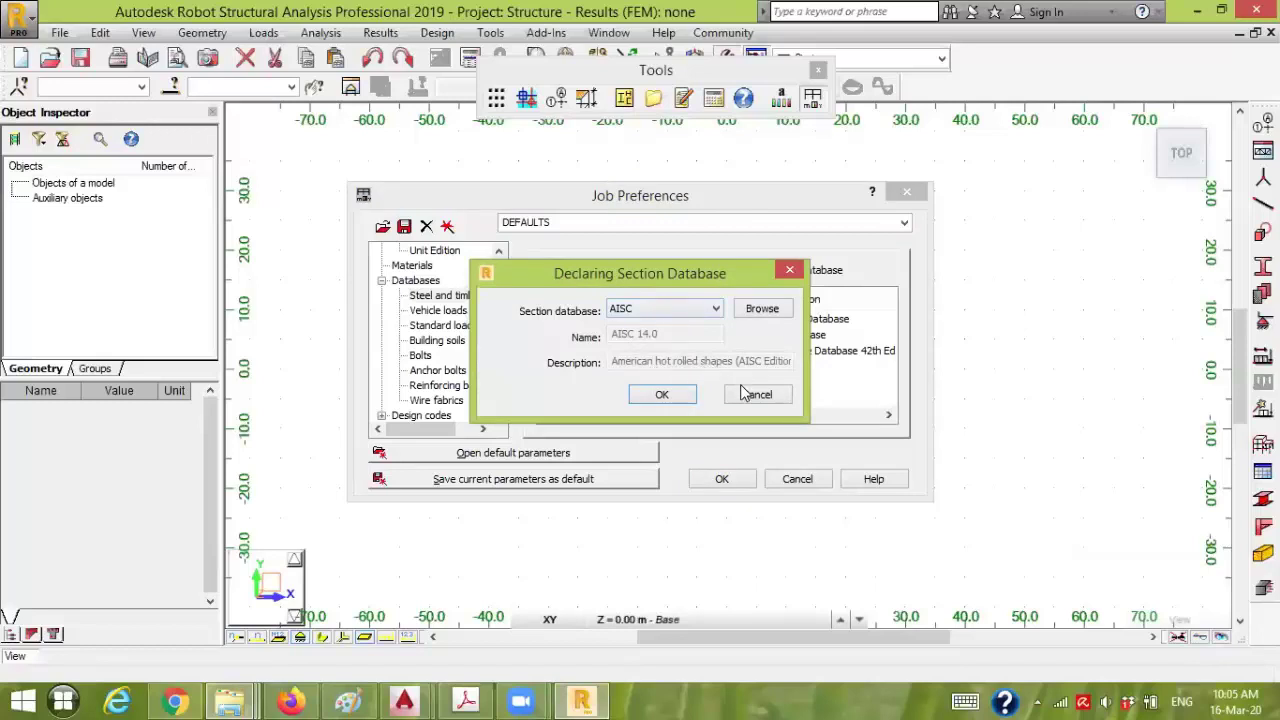
left_click(714, 310)
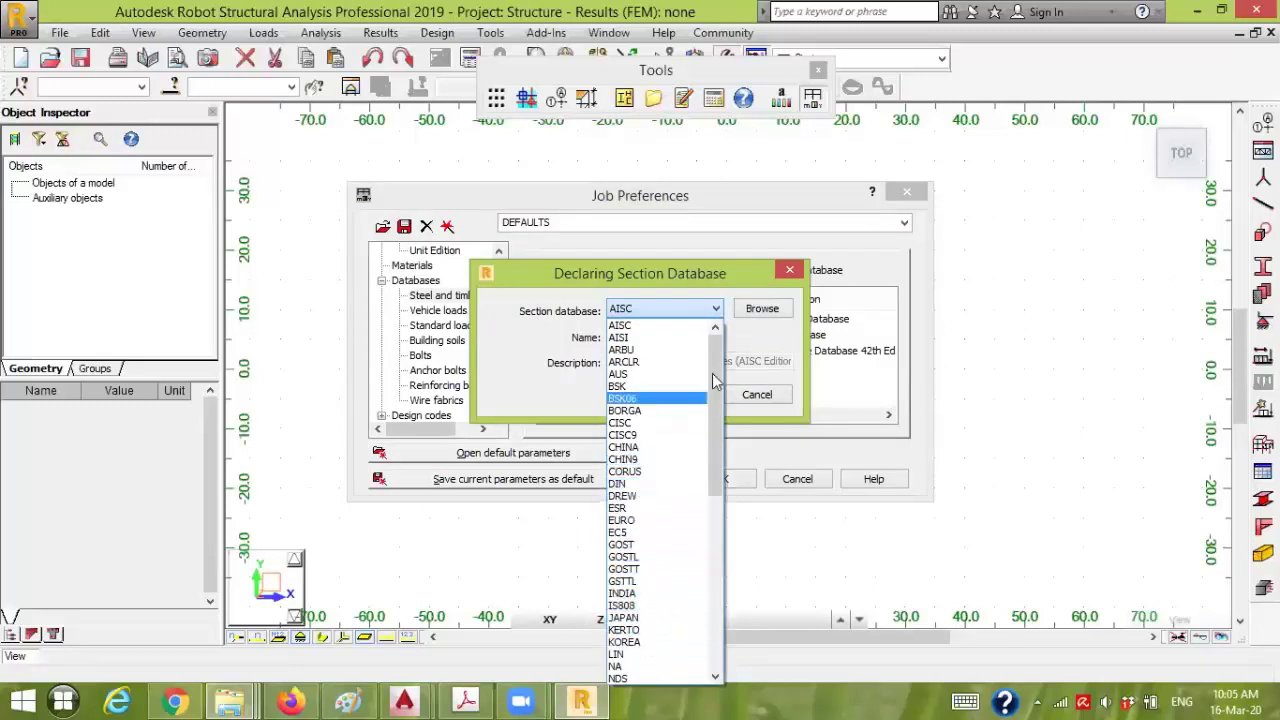
left_click(755, 339)
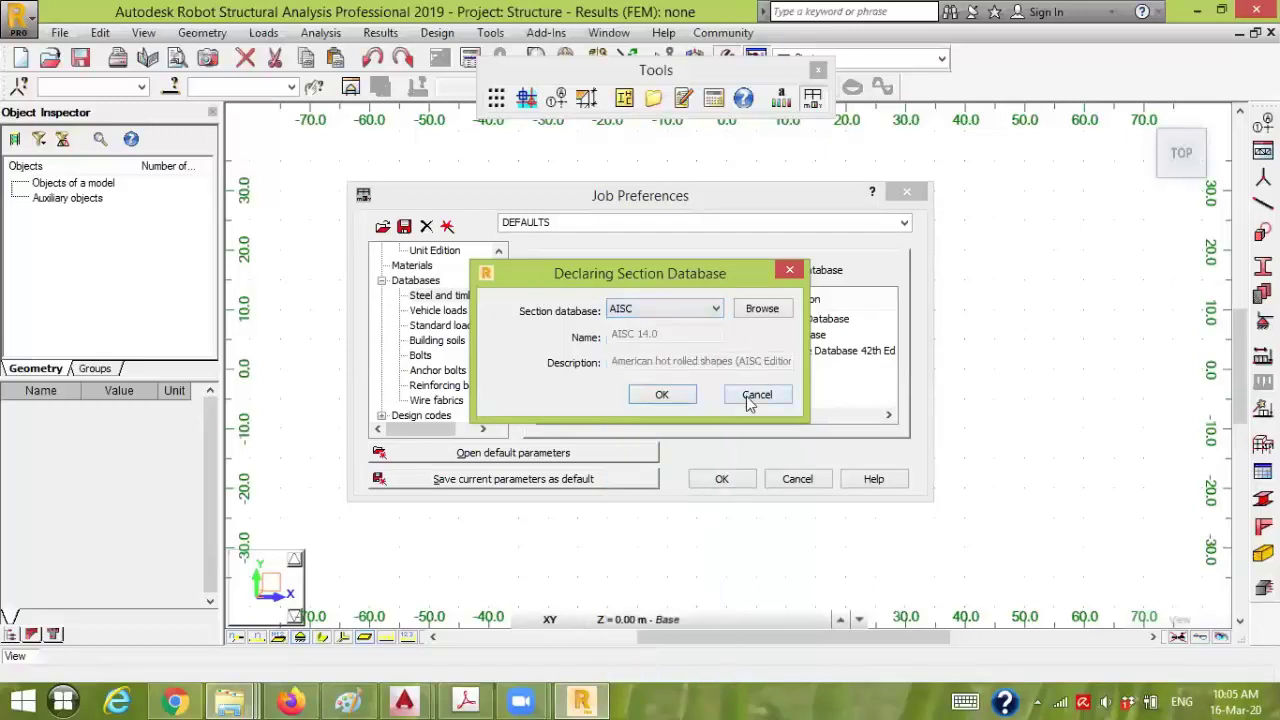
left_click(714, 311)
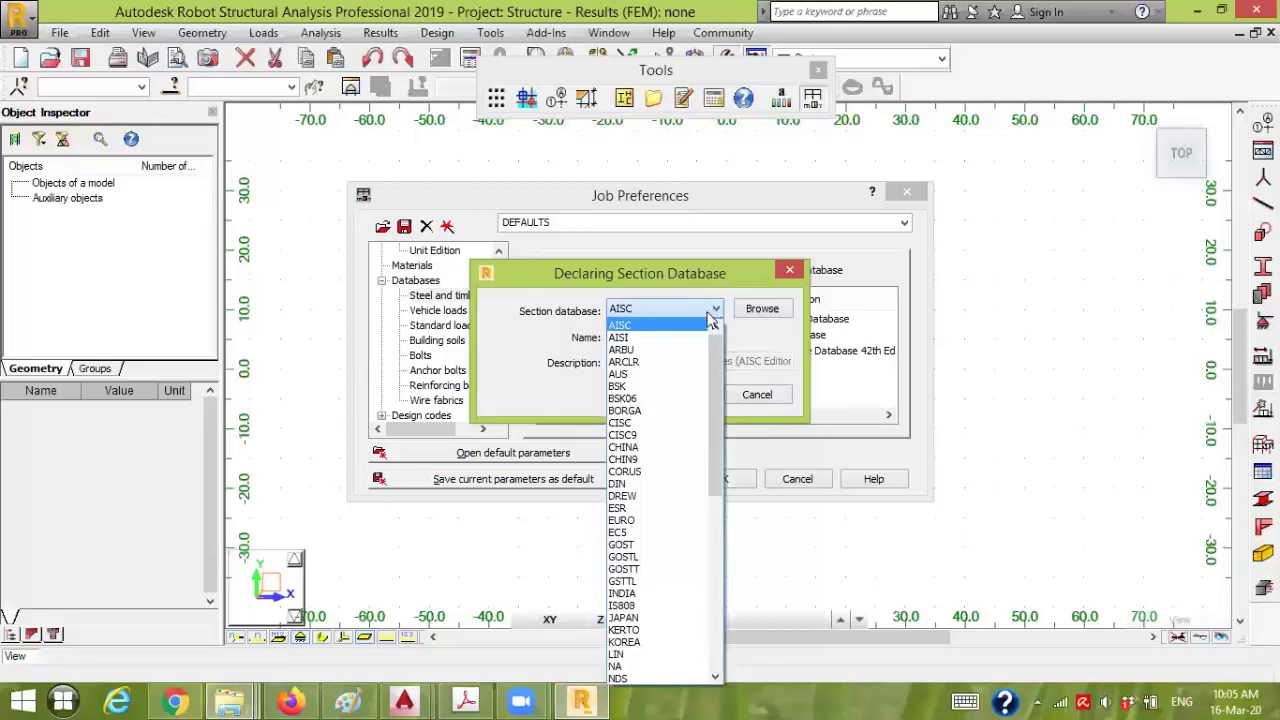
left_click(755, 343)
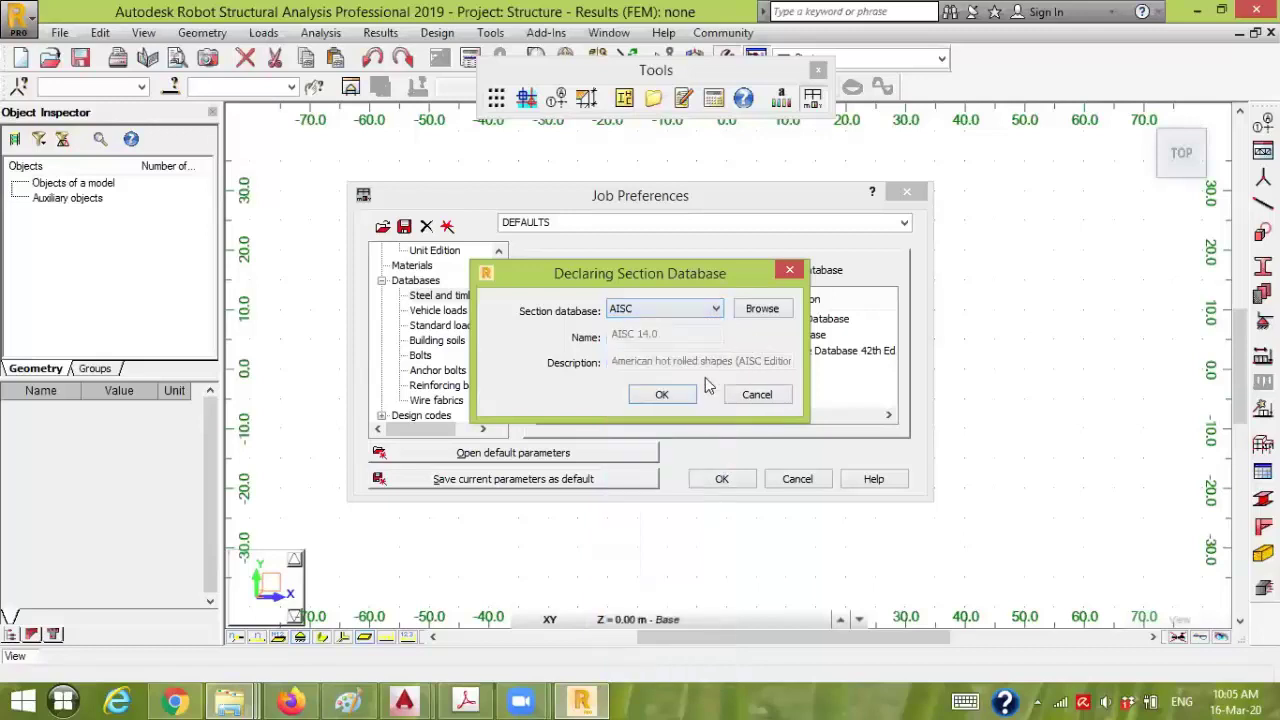
left_click(765, 396)
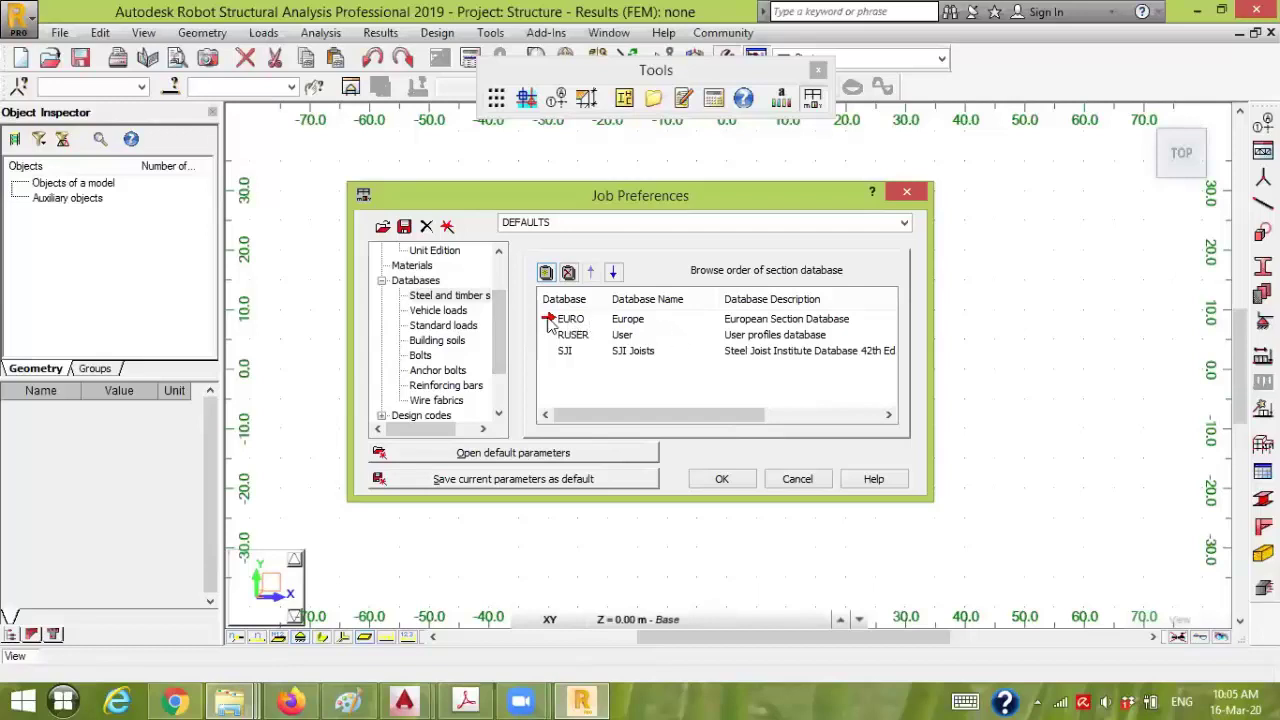
- Review the vehicle load and standard load databases, checking which load databases are available without adding any
left_click(437, 313)
left_click(434, 326)
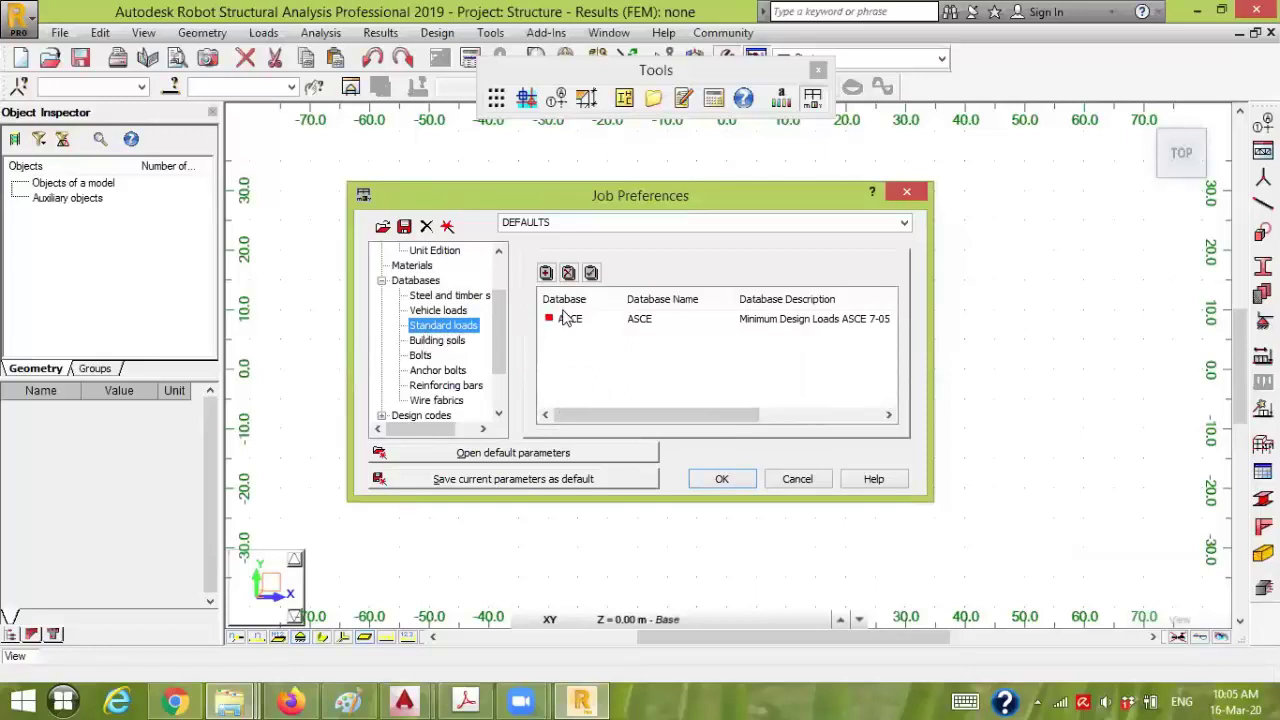
left_click_drag(622, 304, 592, 304)
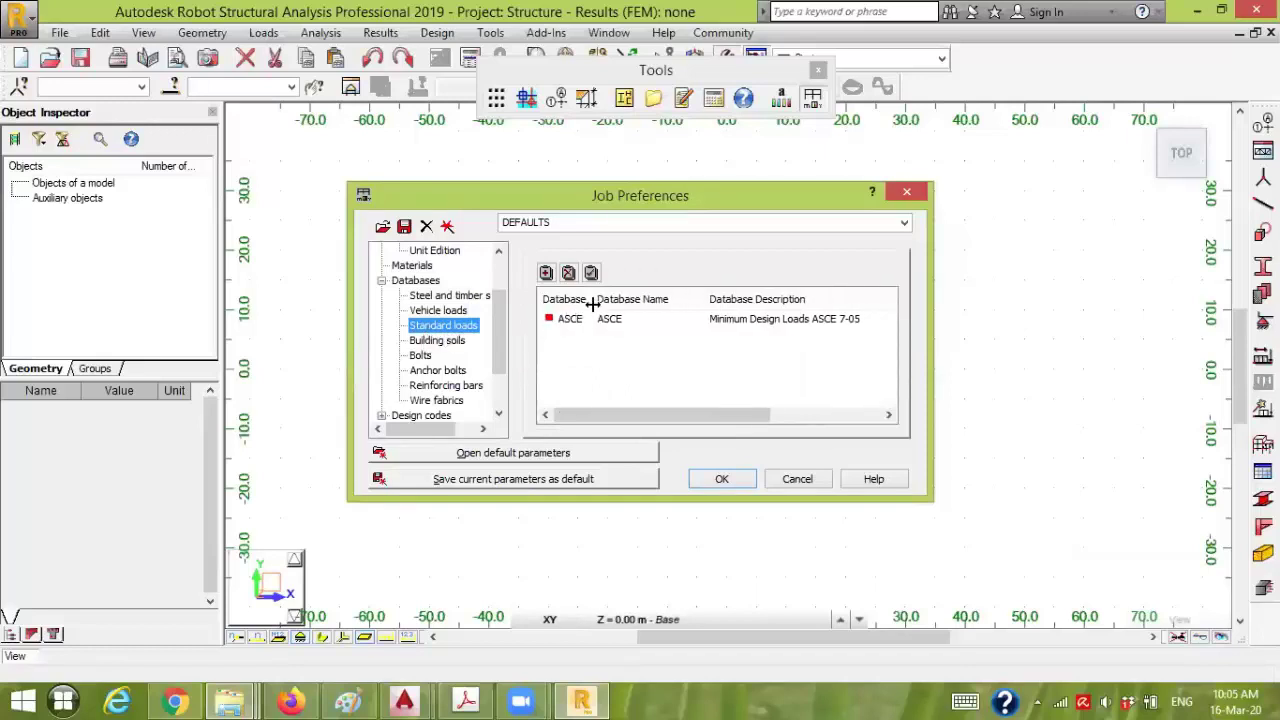
left_click(568, 318)
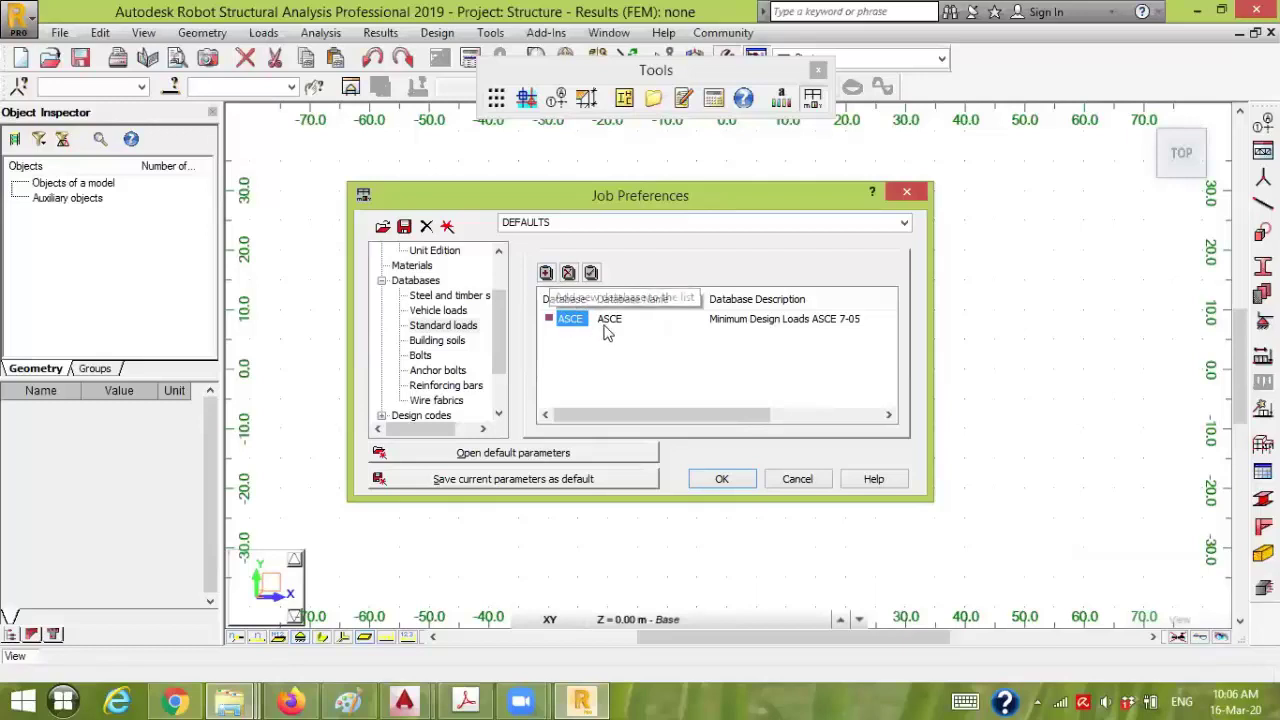
left_click(546, 276)
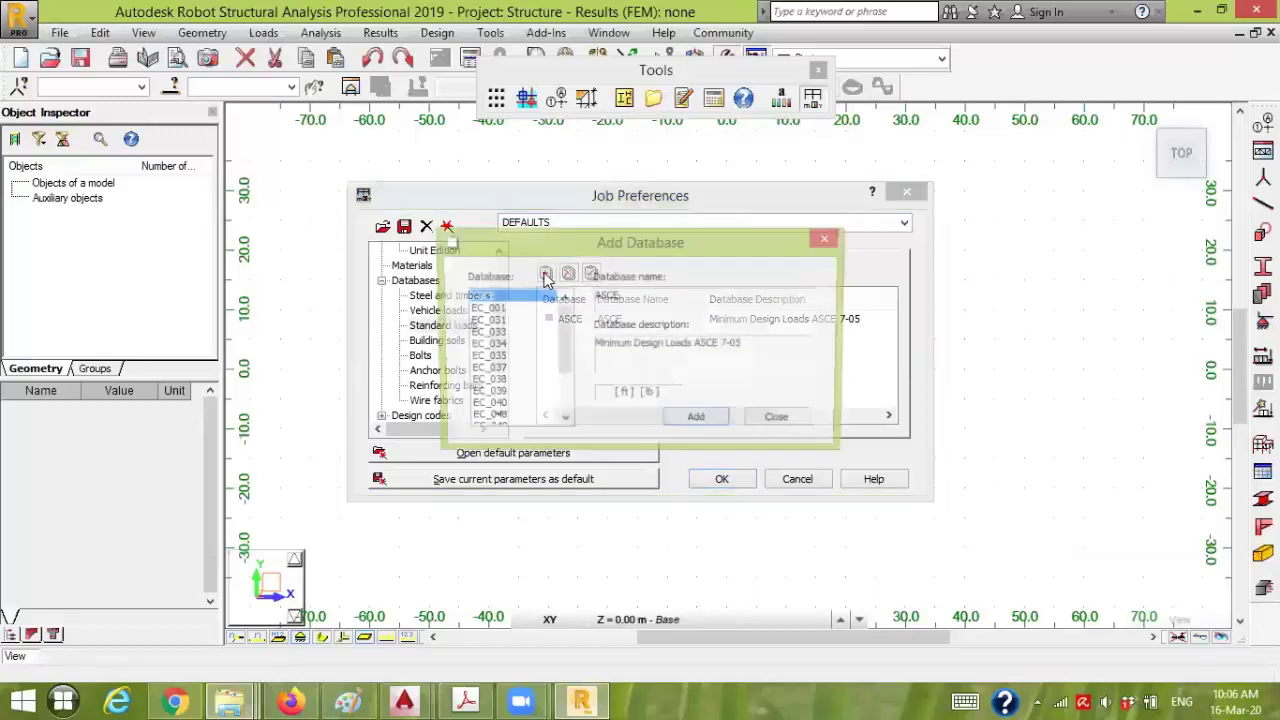
left_click_drag(559, 325, 517, 290)
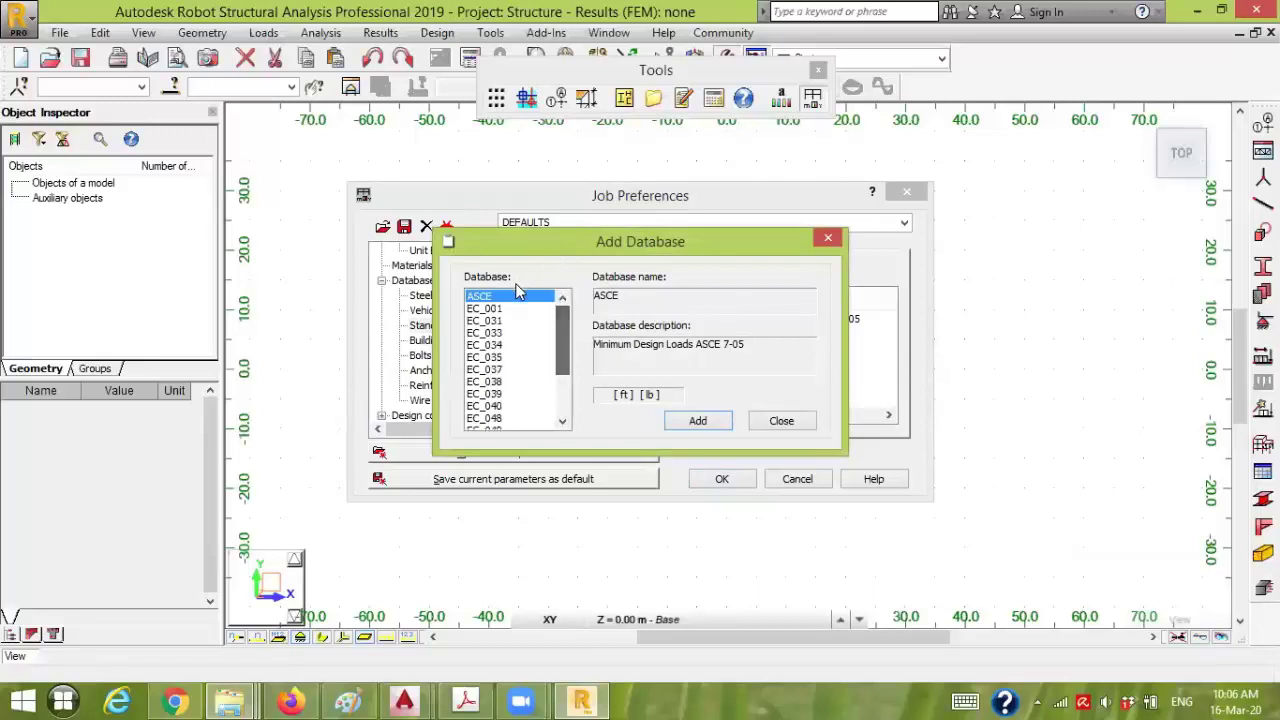
left_click(779, 420)
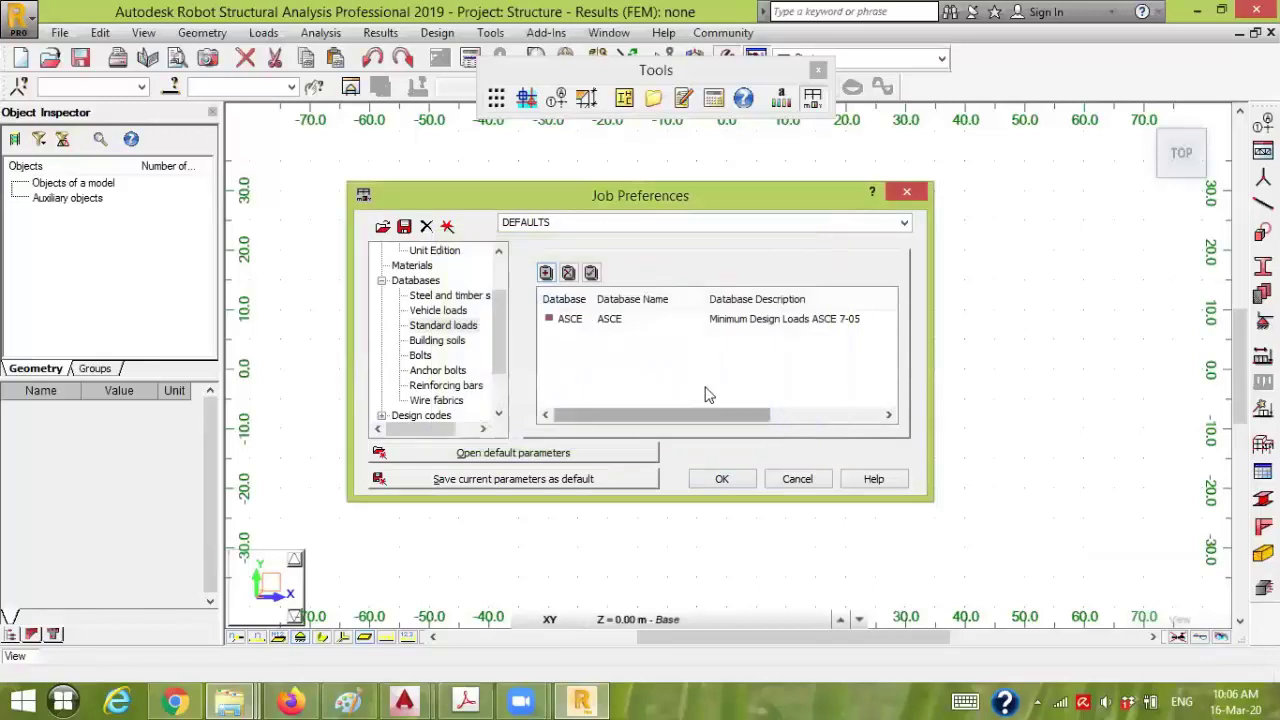
- Review the databases assigned to building soils, bolts and anchor bolts
left_click(440, 341)
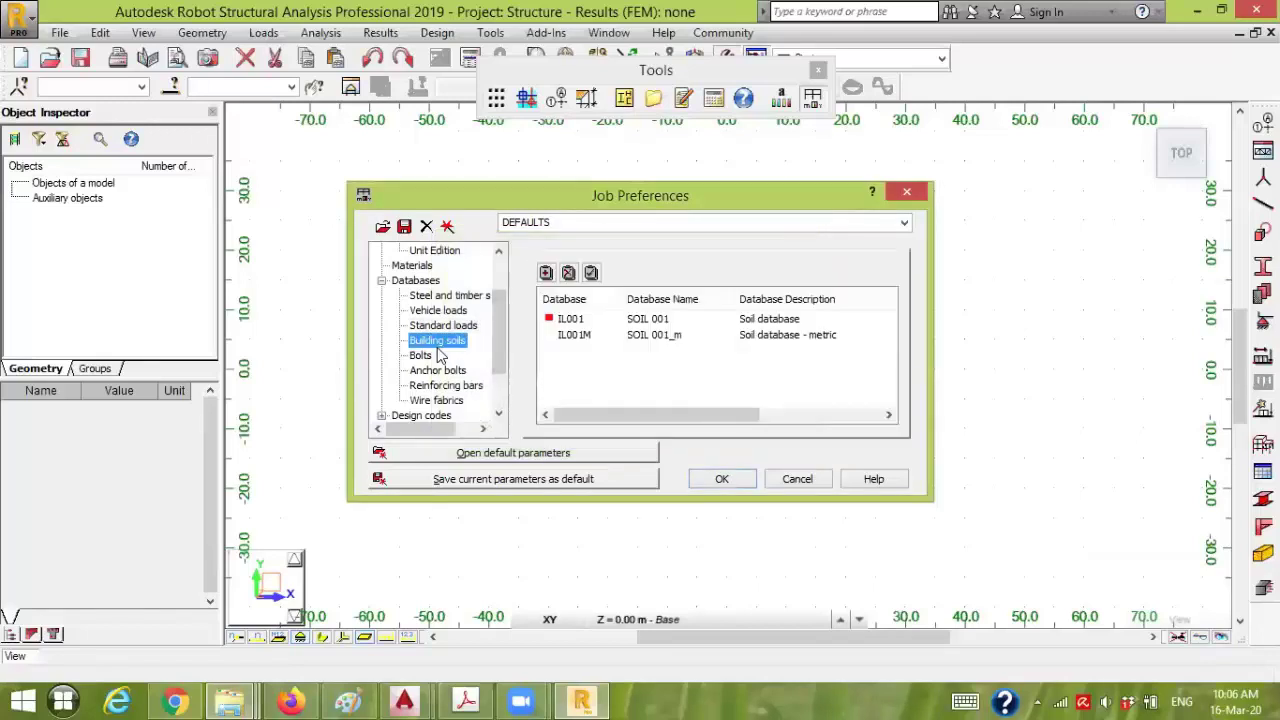
left_click(421, 357)
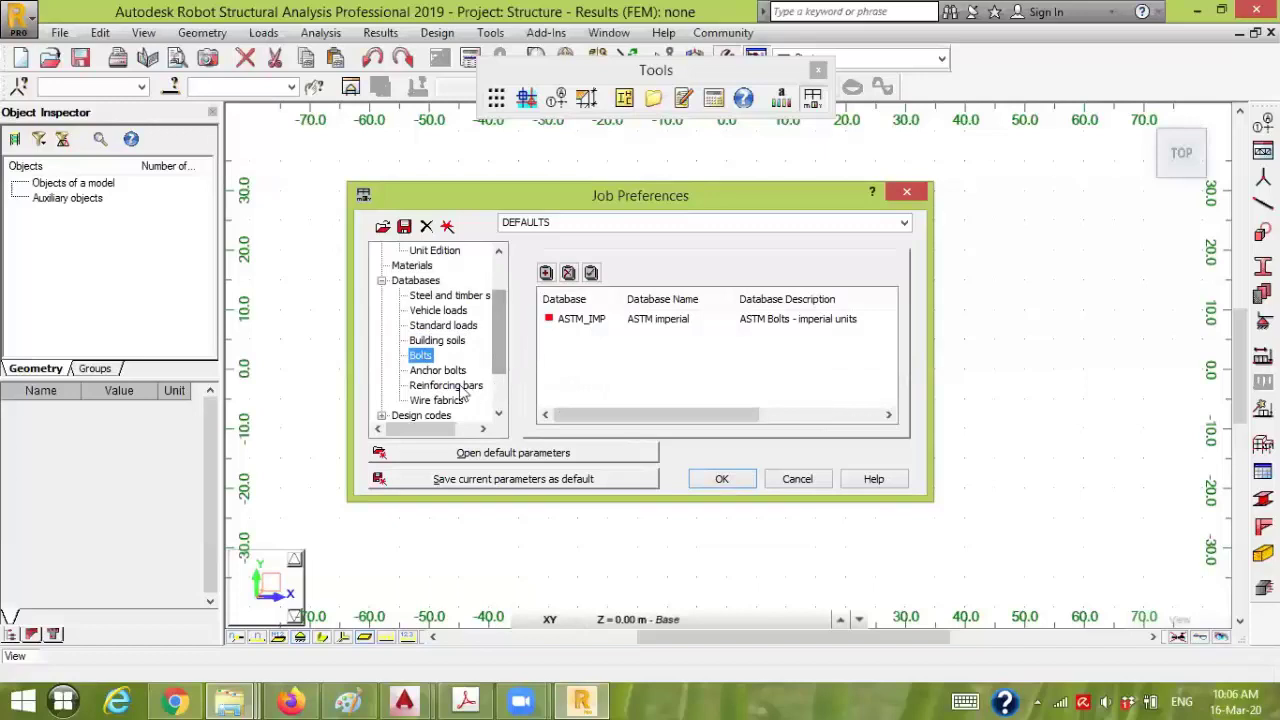
left_click(438, 372)
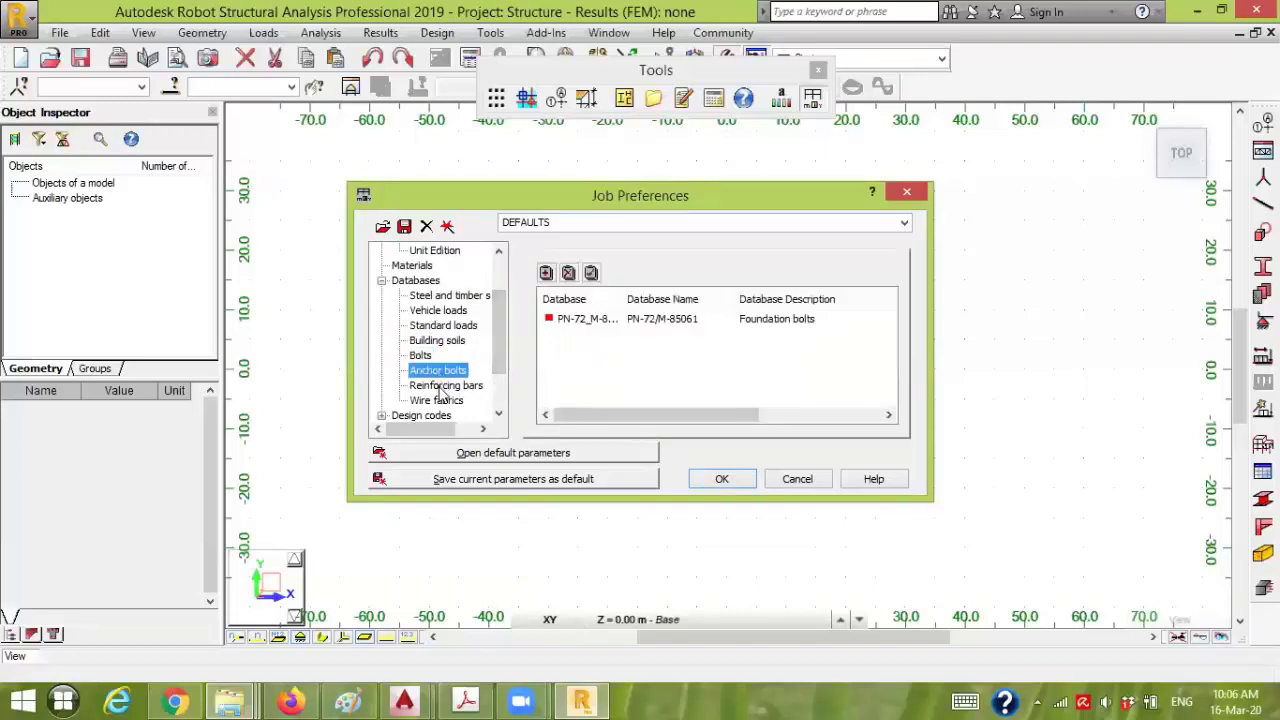
- Make ACI 318-08_METRIC the default reinforcing bar database, checking the databases available for declaration without adding any
left_click(441, 387)
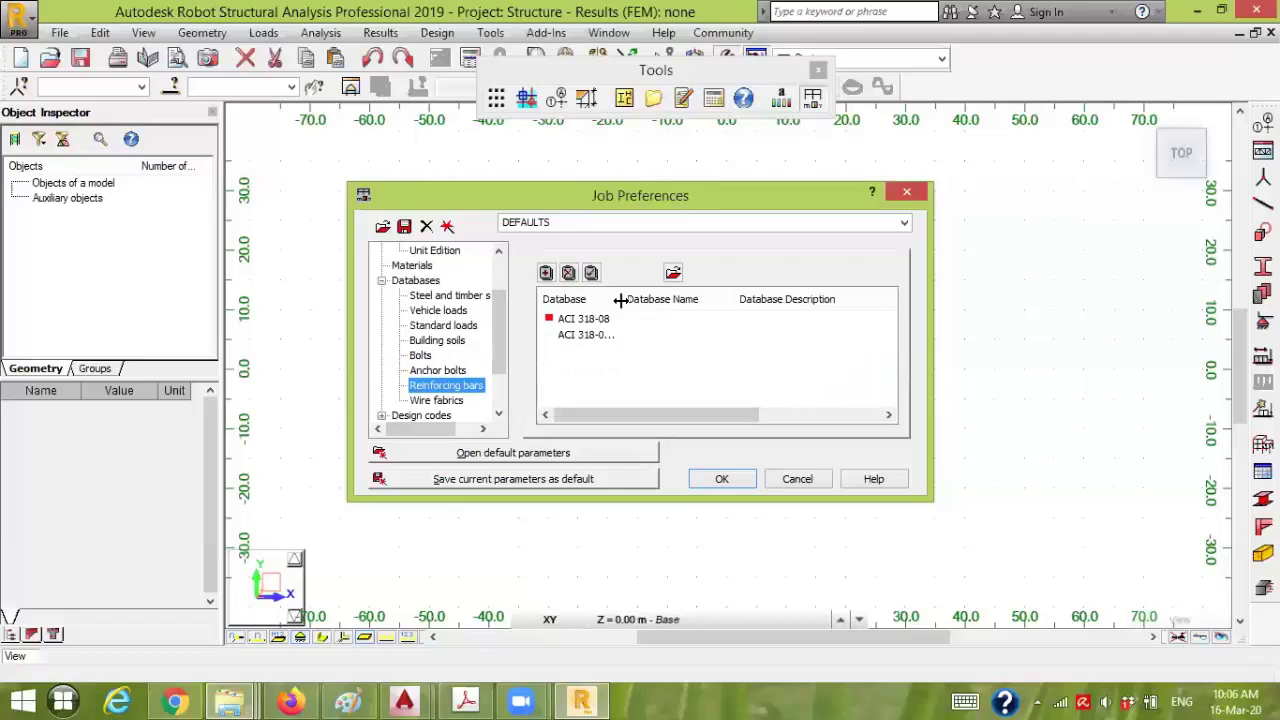
left_click_drag(620, 300, 740, 300)
left_click(705, 320)
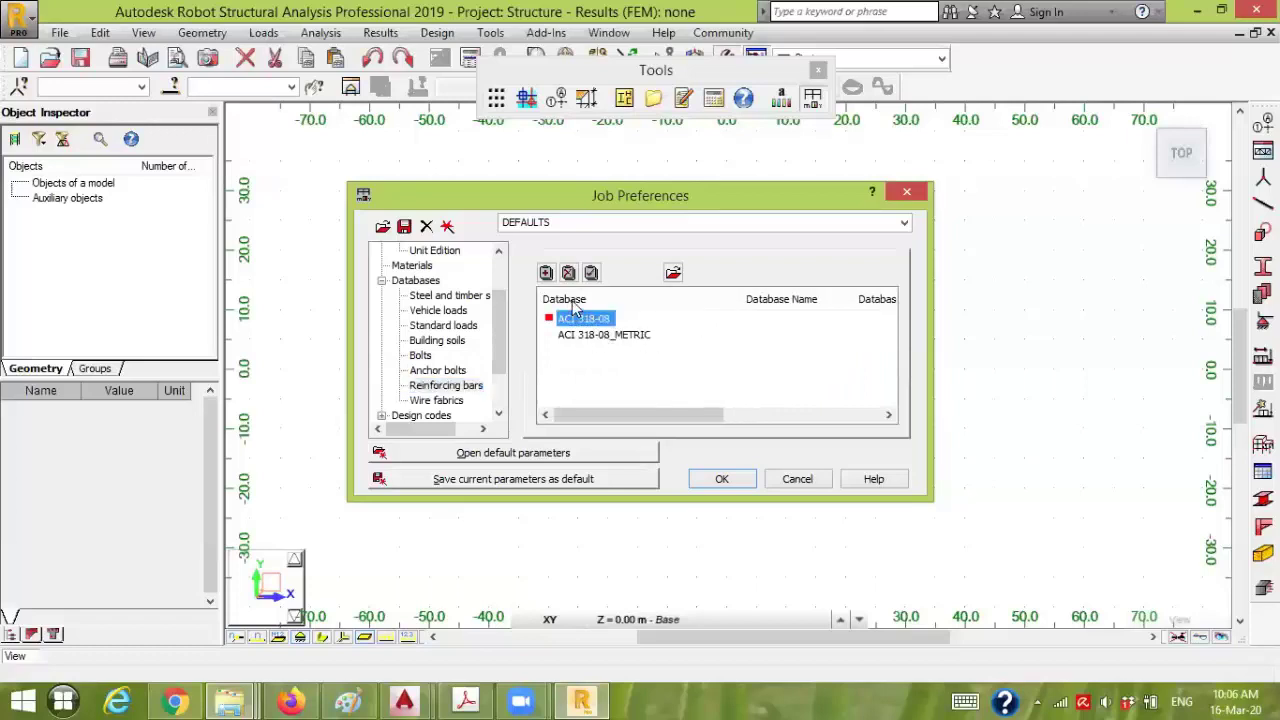
left_click(546, 272)
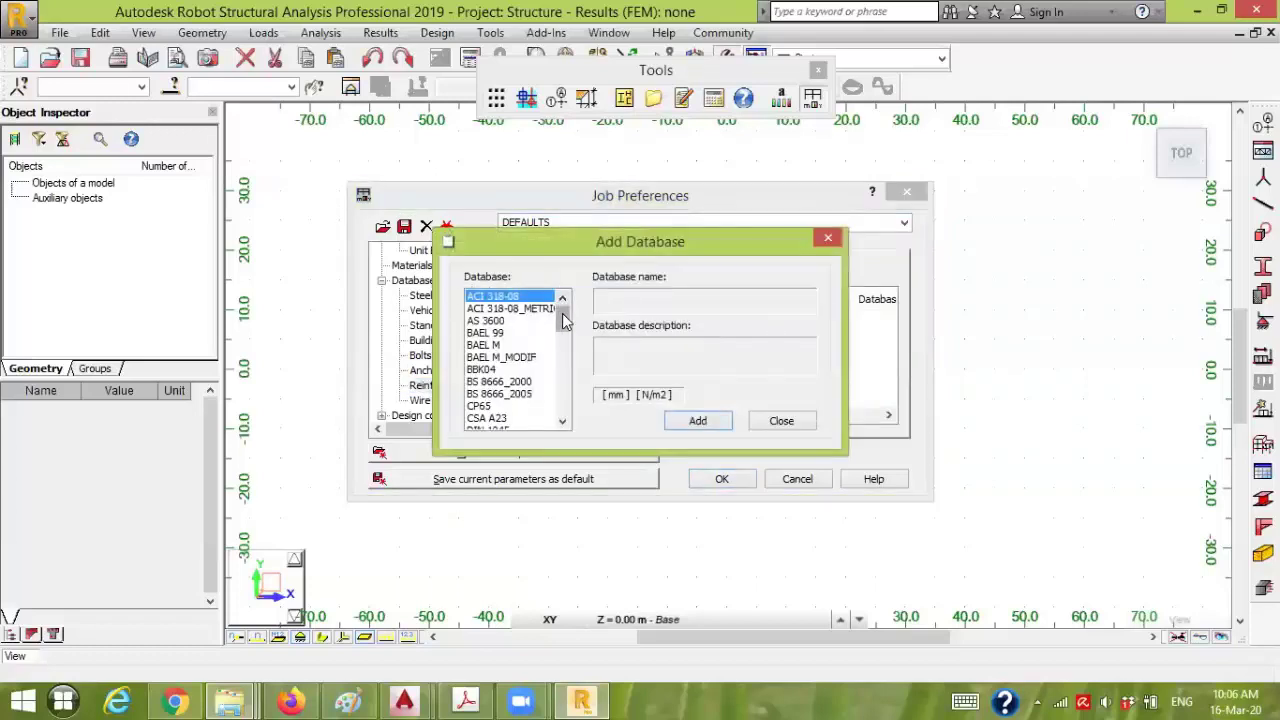
mouse_move(563, 320)
left_mouse_down()
mouse_move(563, 420)
mouse_move(563, 342)
mouse_move(541, 308)
left_mouse_up()
left_click(519, 311)
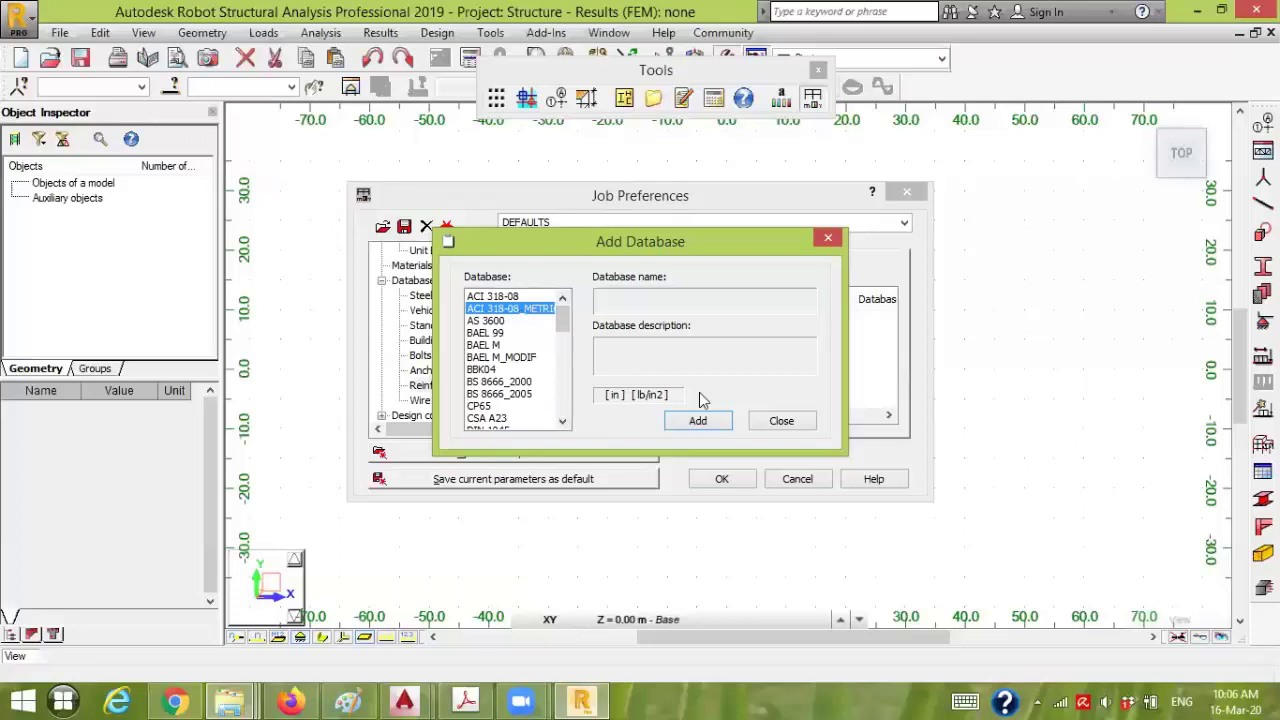
left_click(768, 420)
left_click(620, 338)
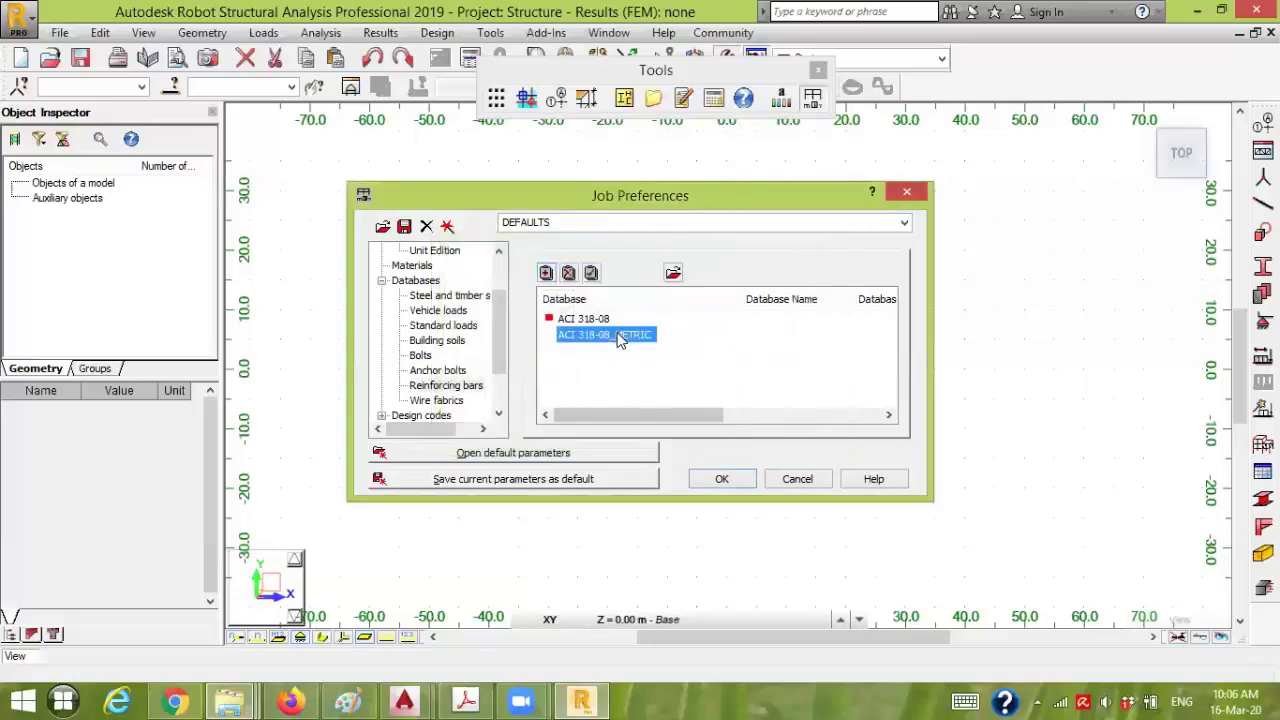
left_click(590, 273)
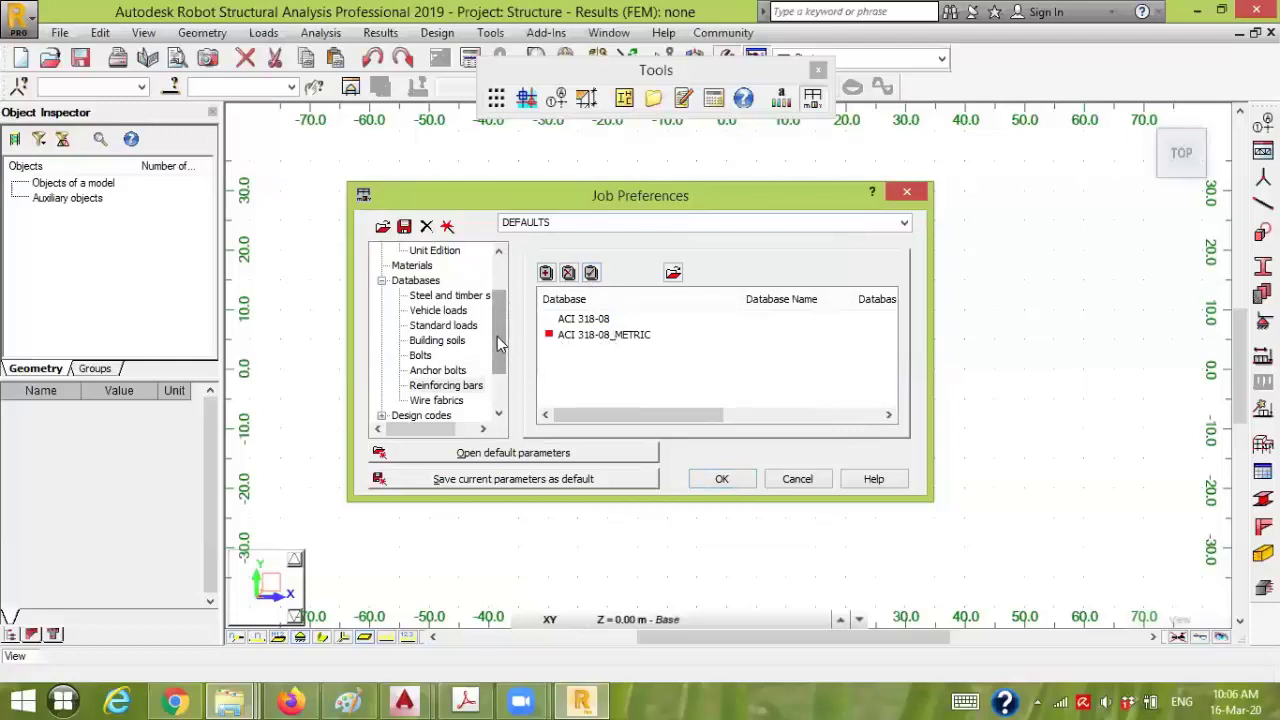
- Review the wire fabric databases and expand the design codes category
left_click_drag(501, 345, 501, 375)
left_click(436, 340)
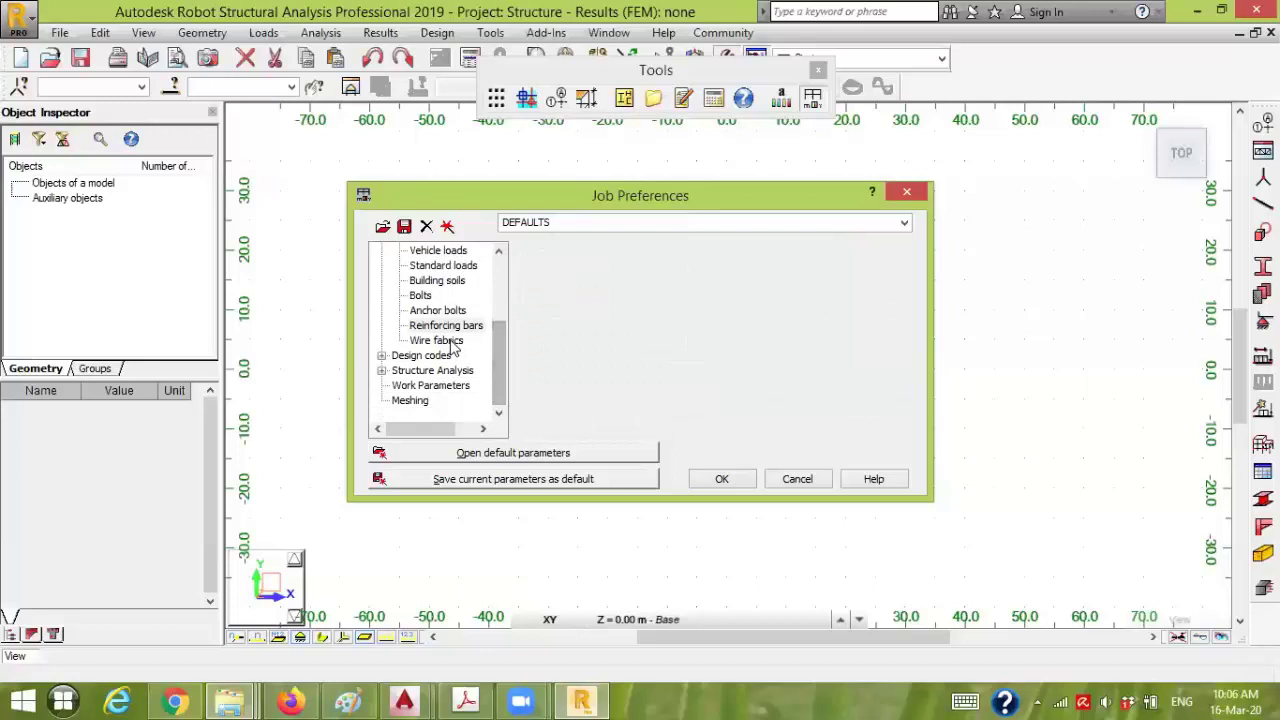
left_click(381, 355)
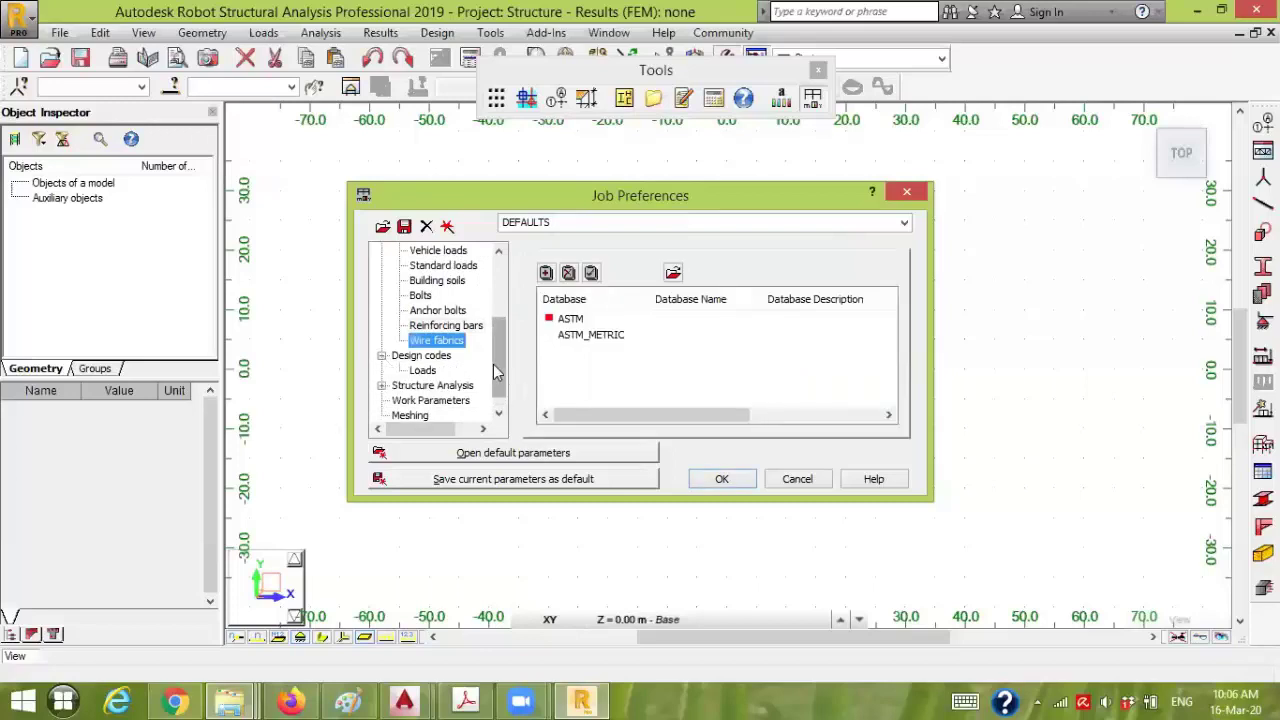
left_click_drag(499, 365, 499, 373)
- Open the design codes preferences and review the partial factors of the EN 1993-1-8:2005/AC:2009 steel connections code, without changing them
left_click(430, 341)
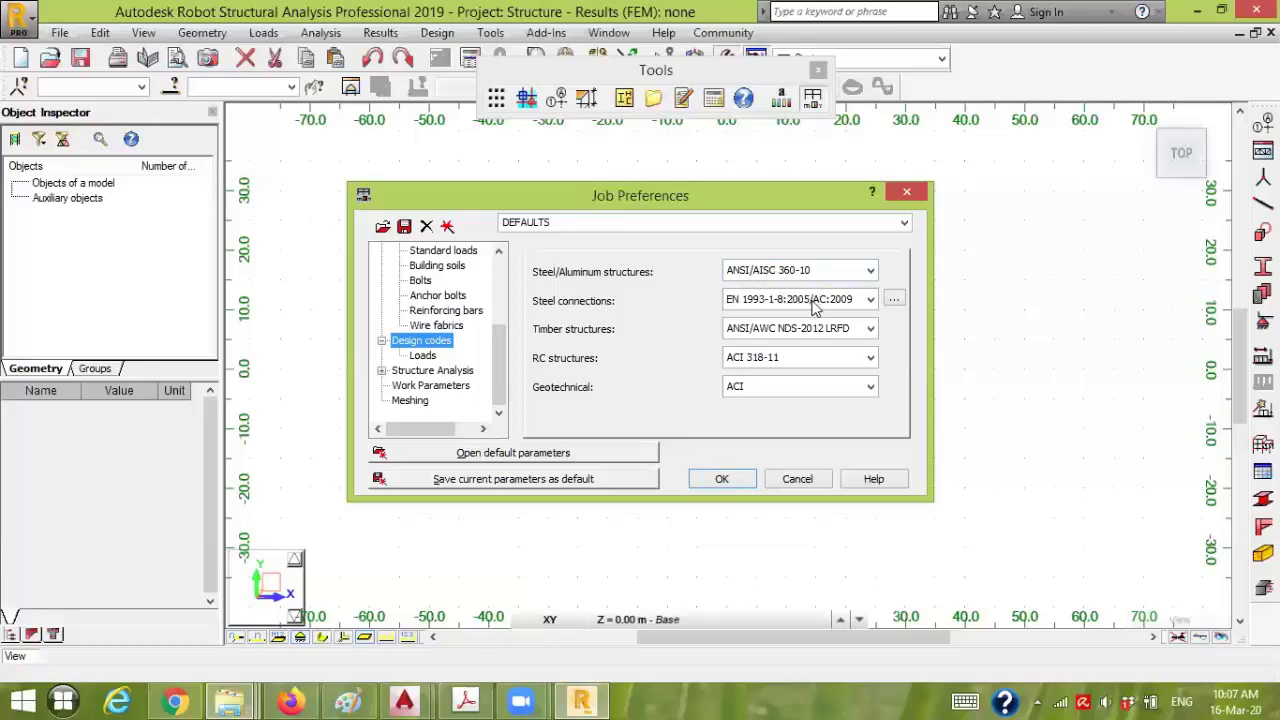
left_click(870, 299)
left_click(888, 303)
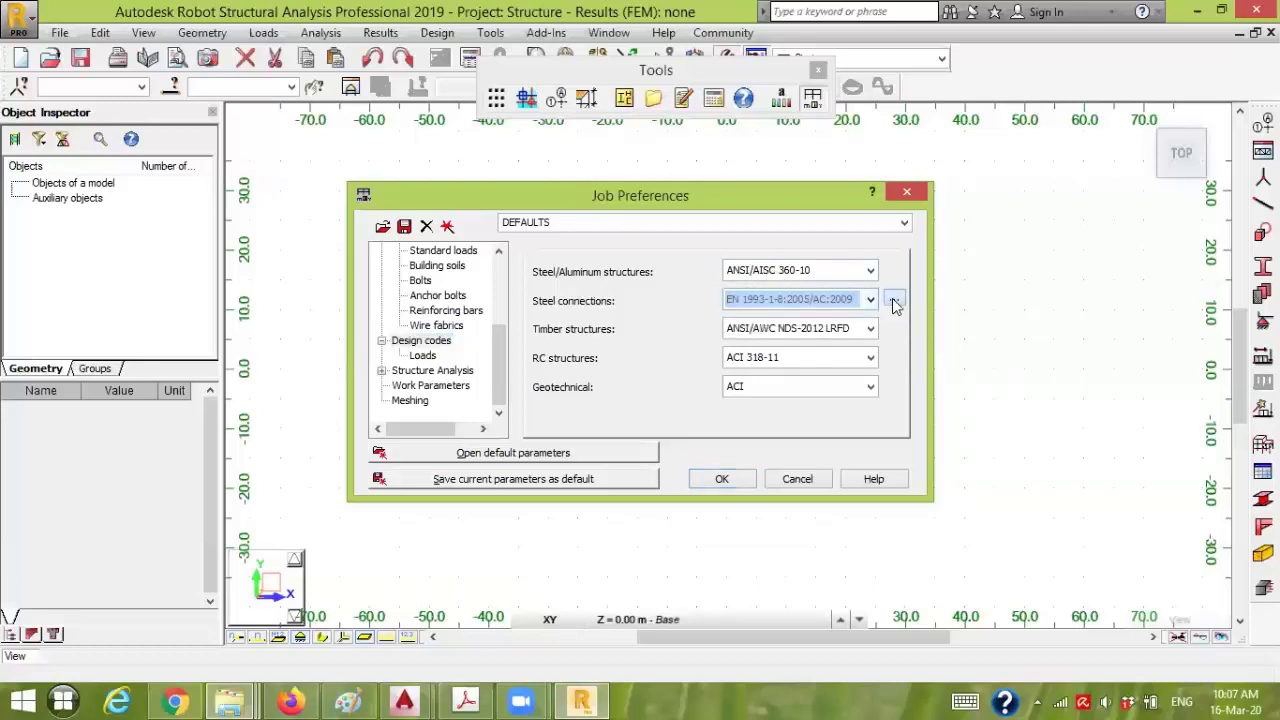
left_click(893, 301)
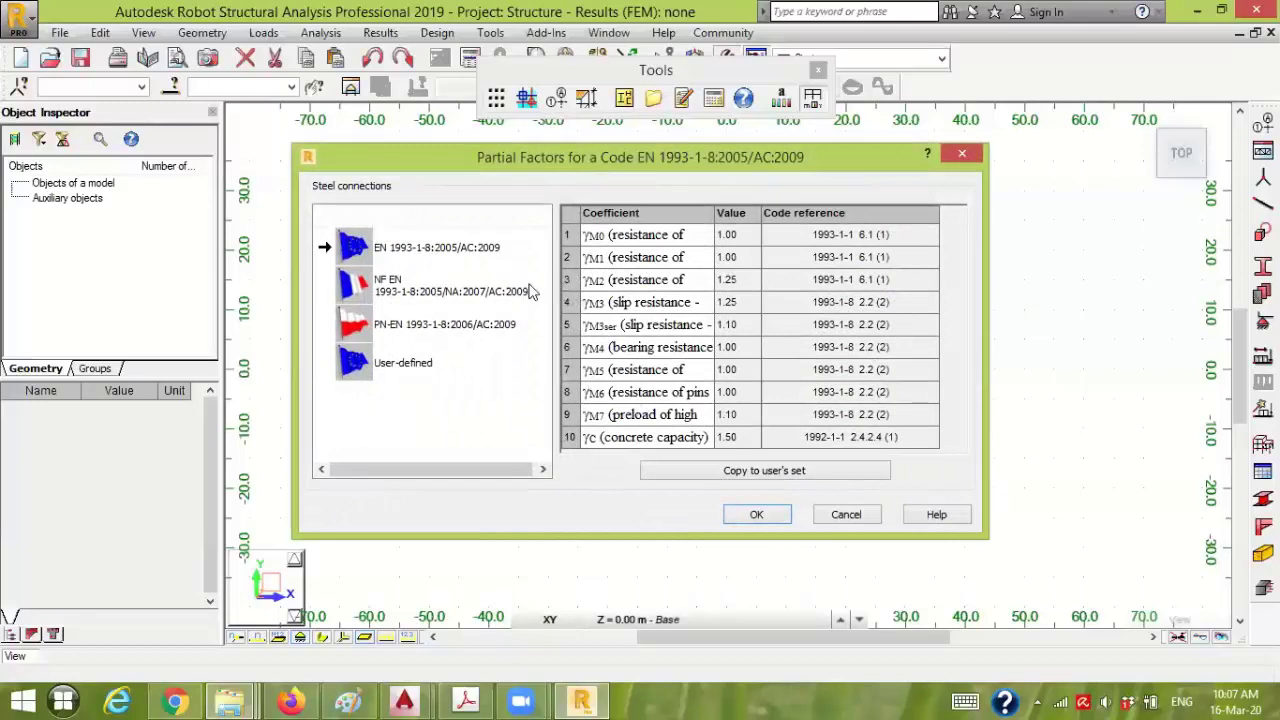
left_click(849, 519)
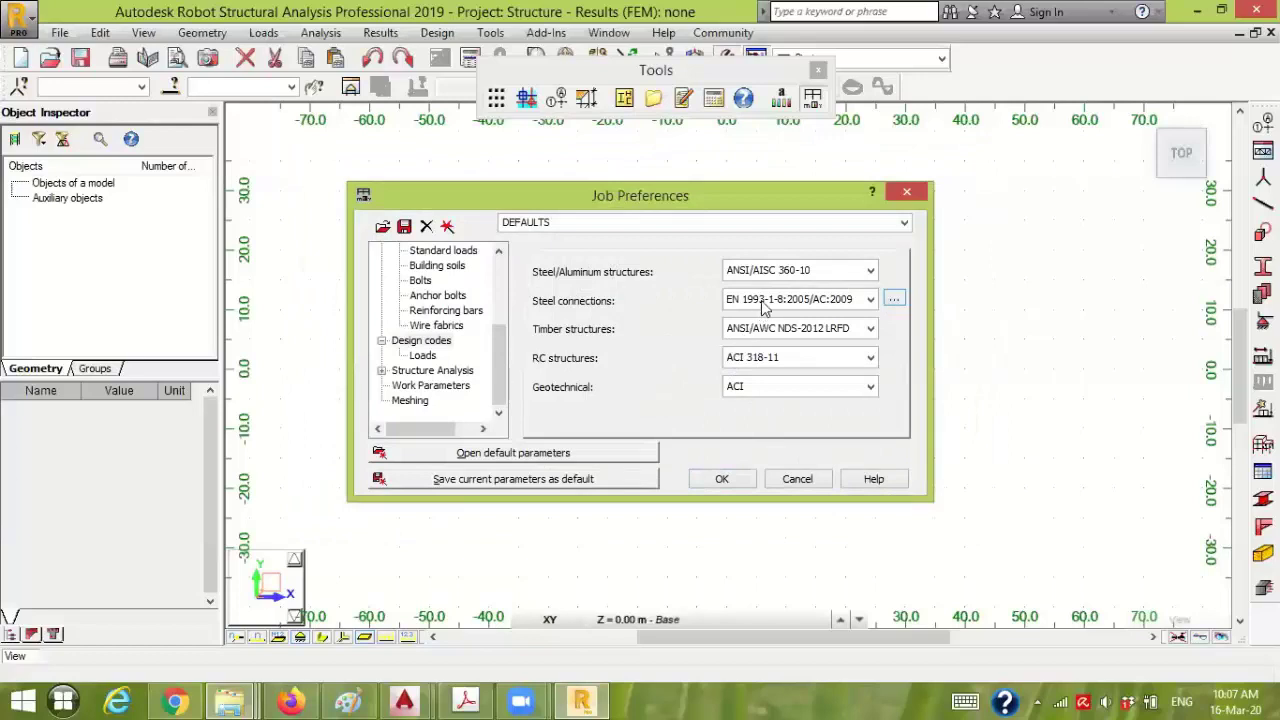
left_click(894, 298)
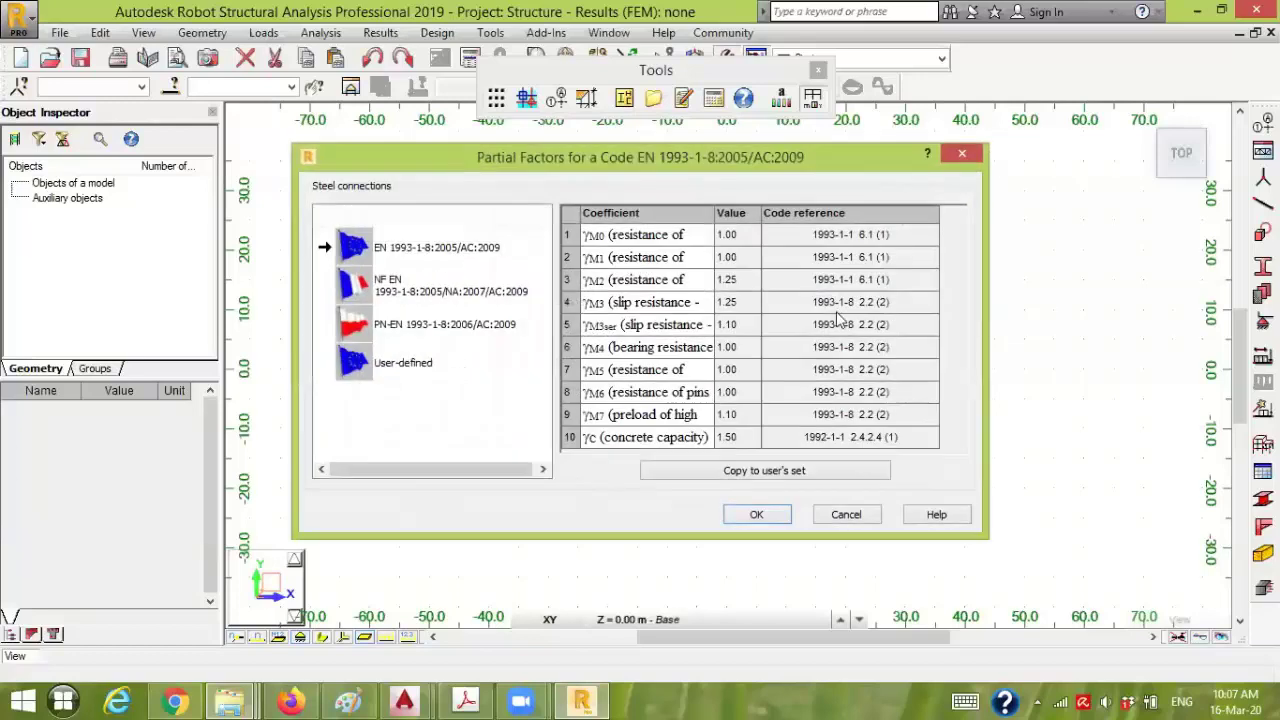
left_click(845, 516)
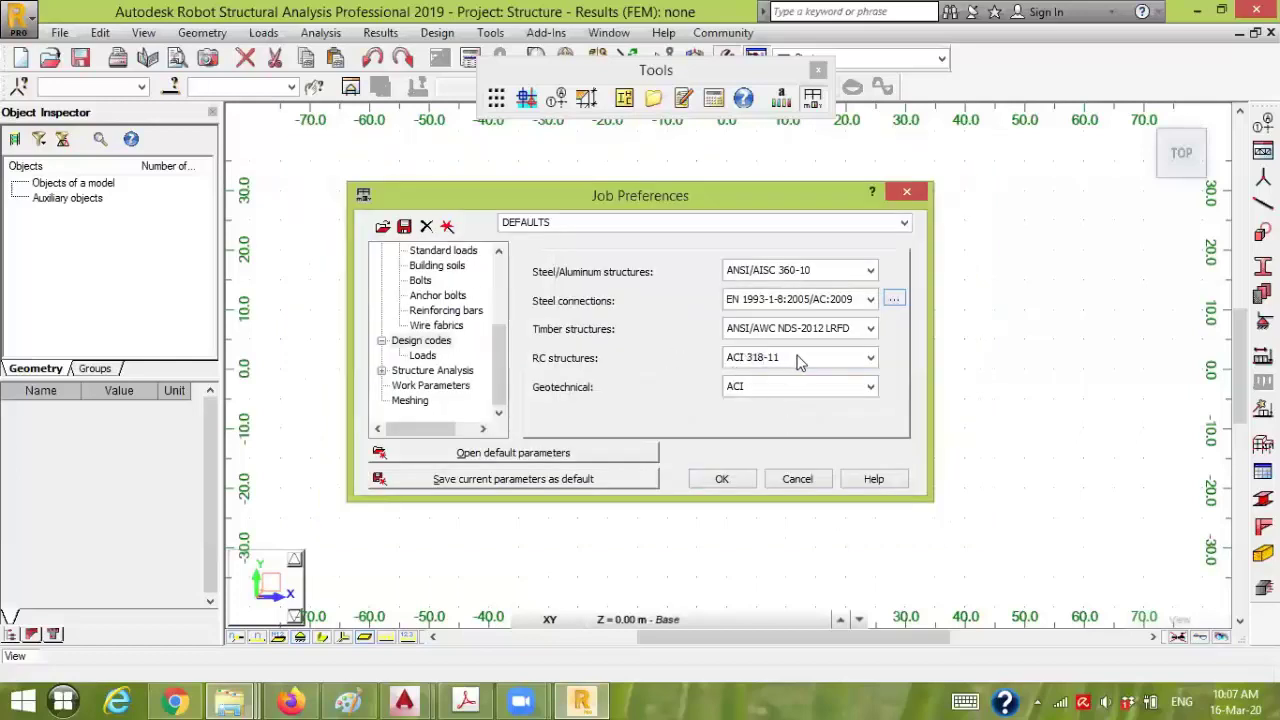
- Set the RC structures design code to ACI 318-11 metric and look through the full list of configurable RC codes
left_click(870, 358)
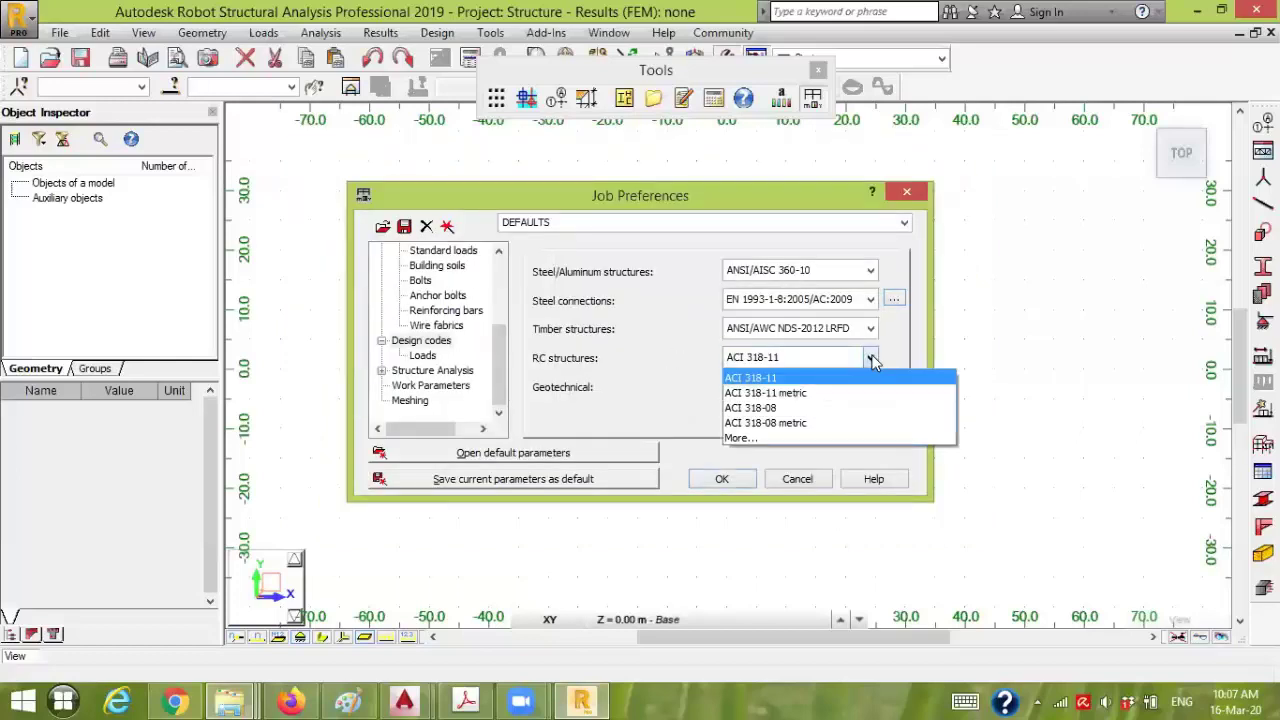
left_click(836, 393)
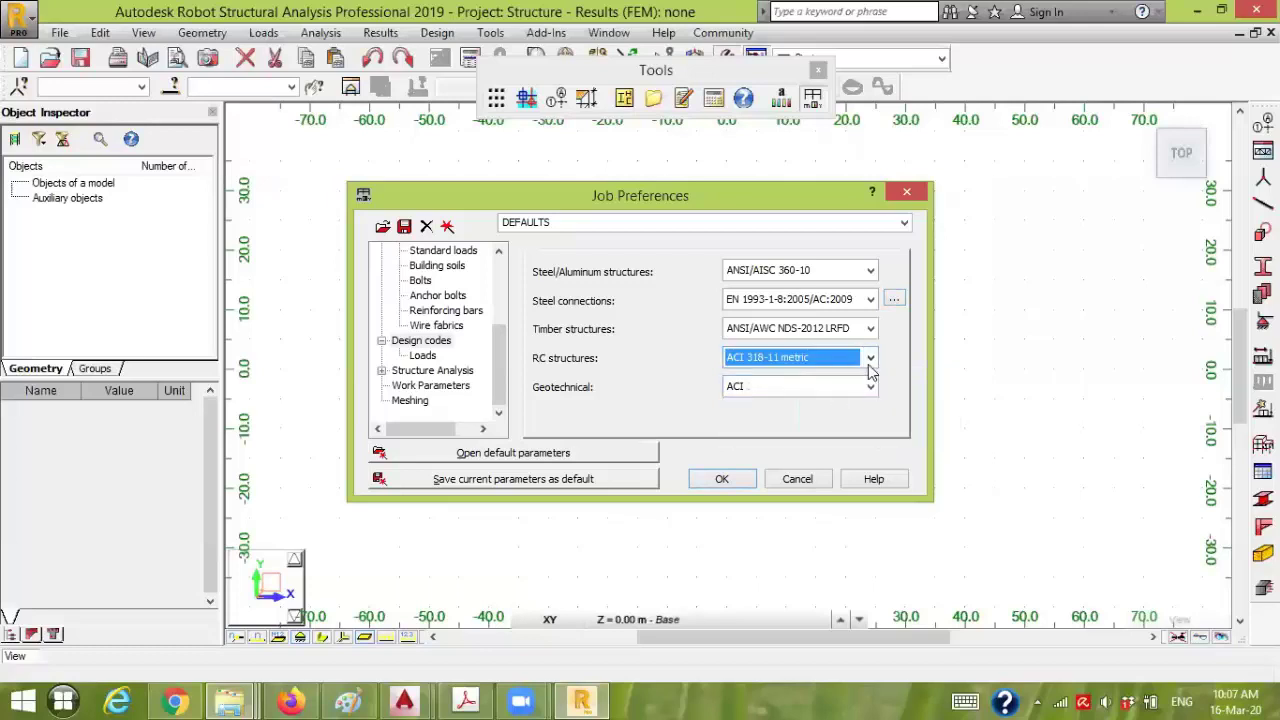
left_click(870, 358)
left_click(784, 438)
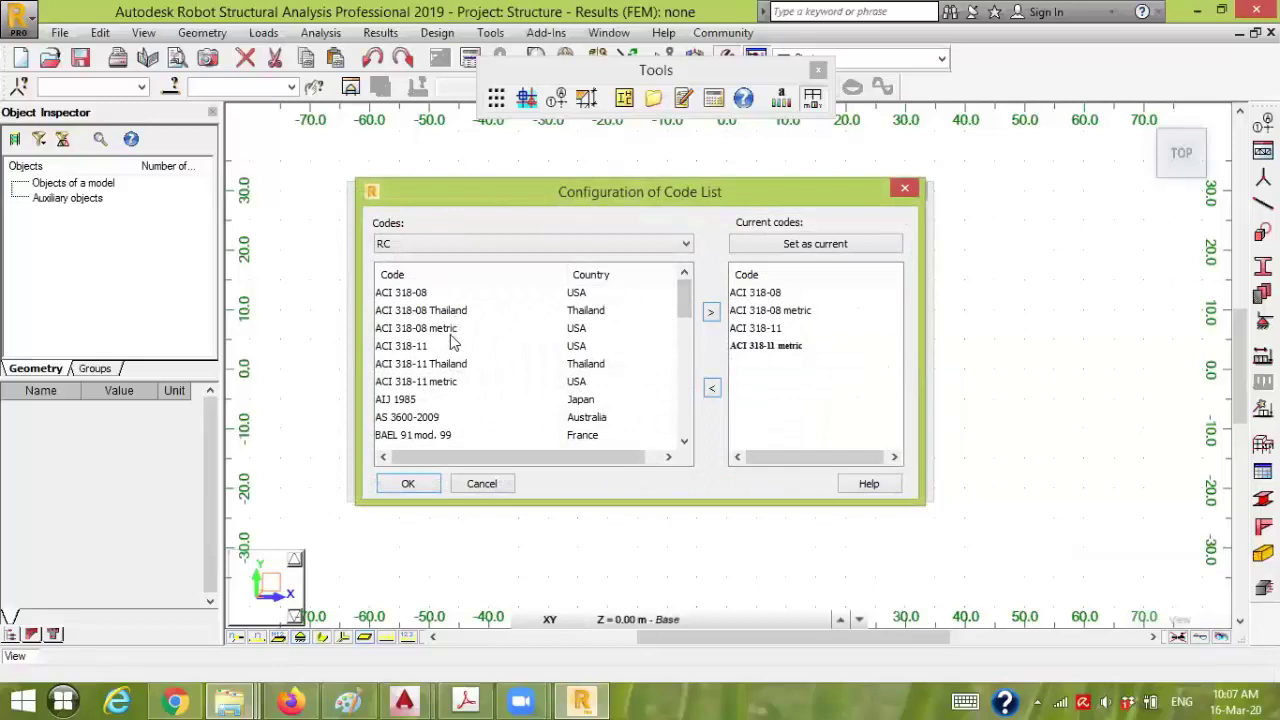
left_click(418, 385)
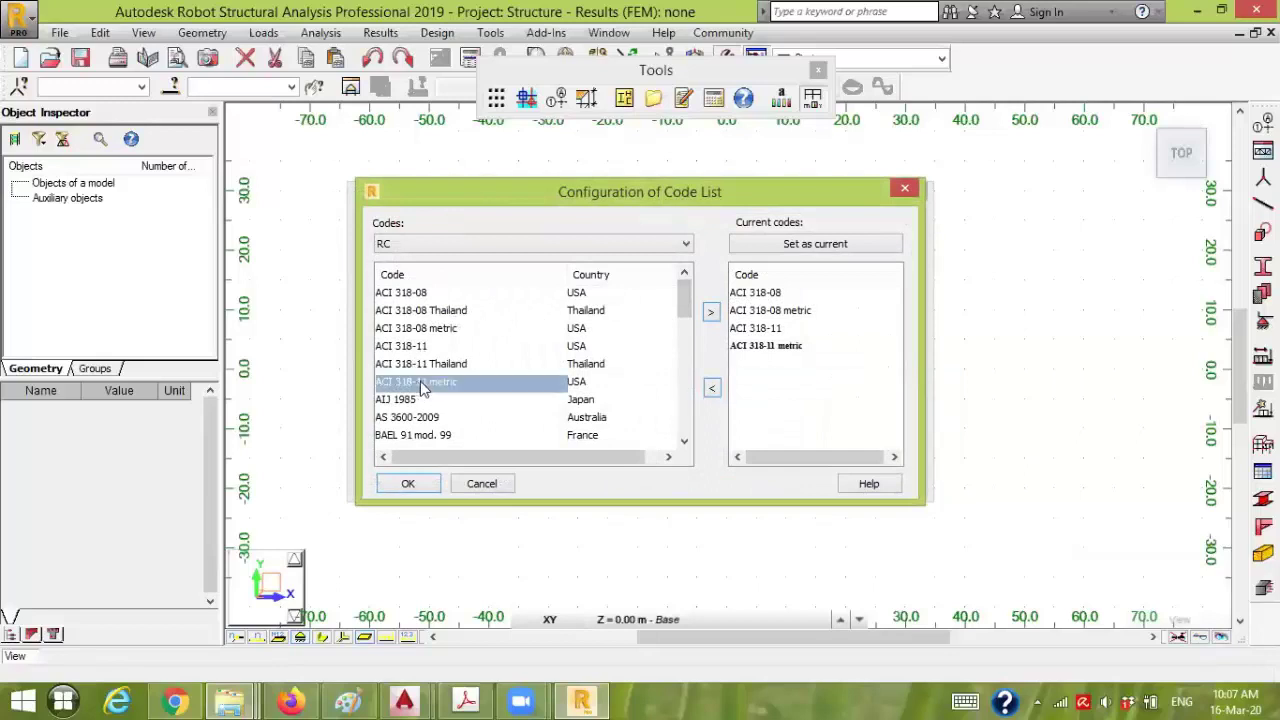
left_click_drag(684, 305, 686, 330)
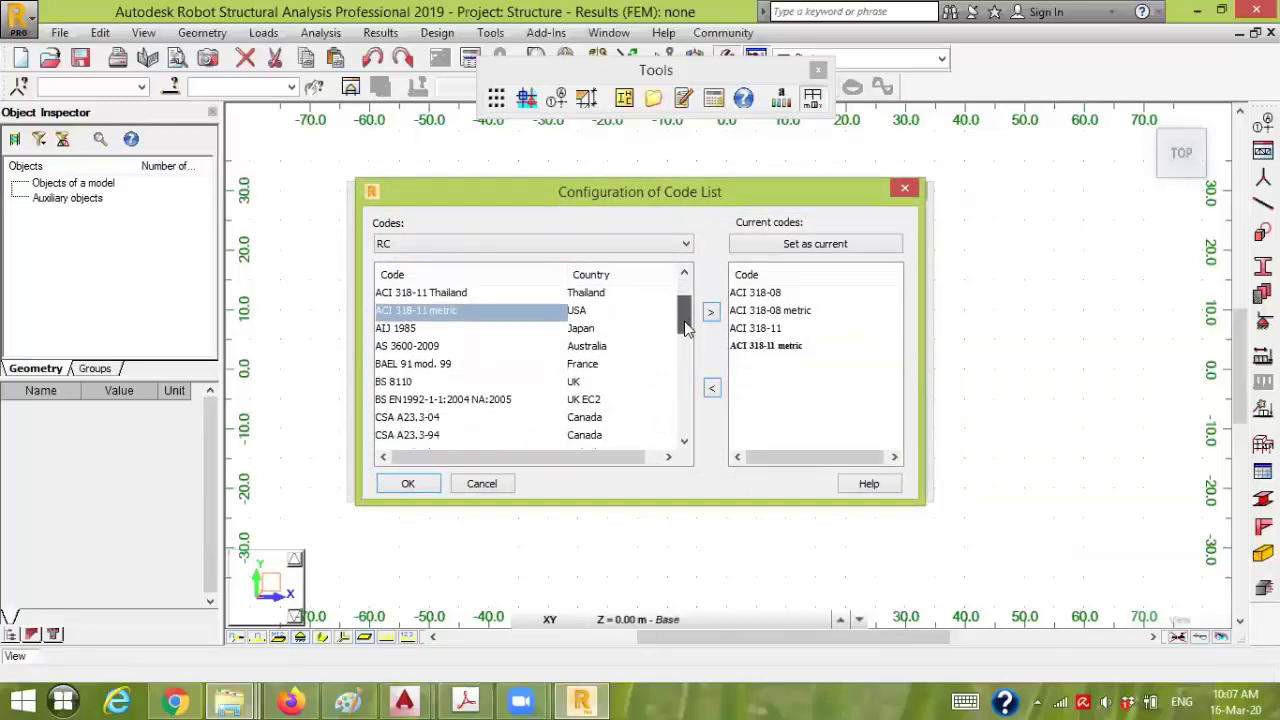
scroll(686, 323, "up", 1)
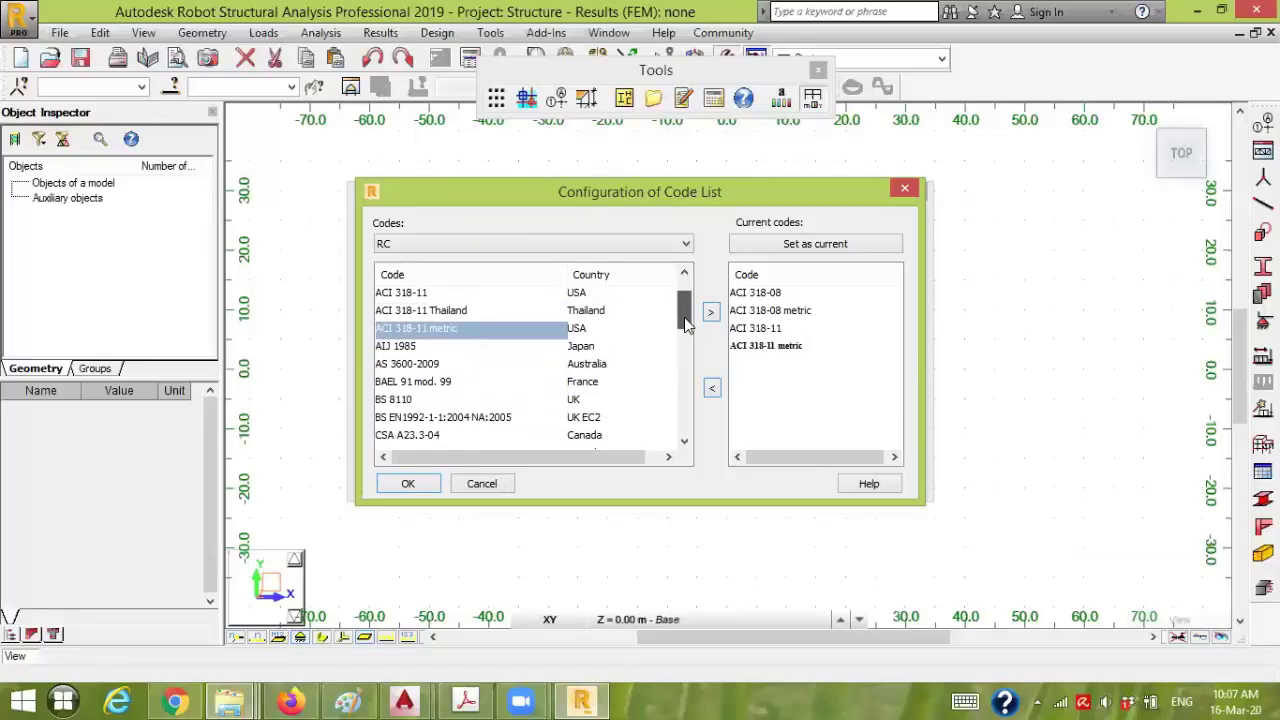
left_click_drag(686, 323, 686, 312)
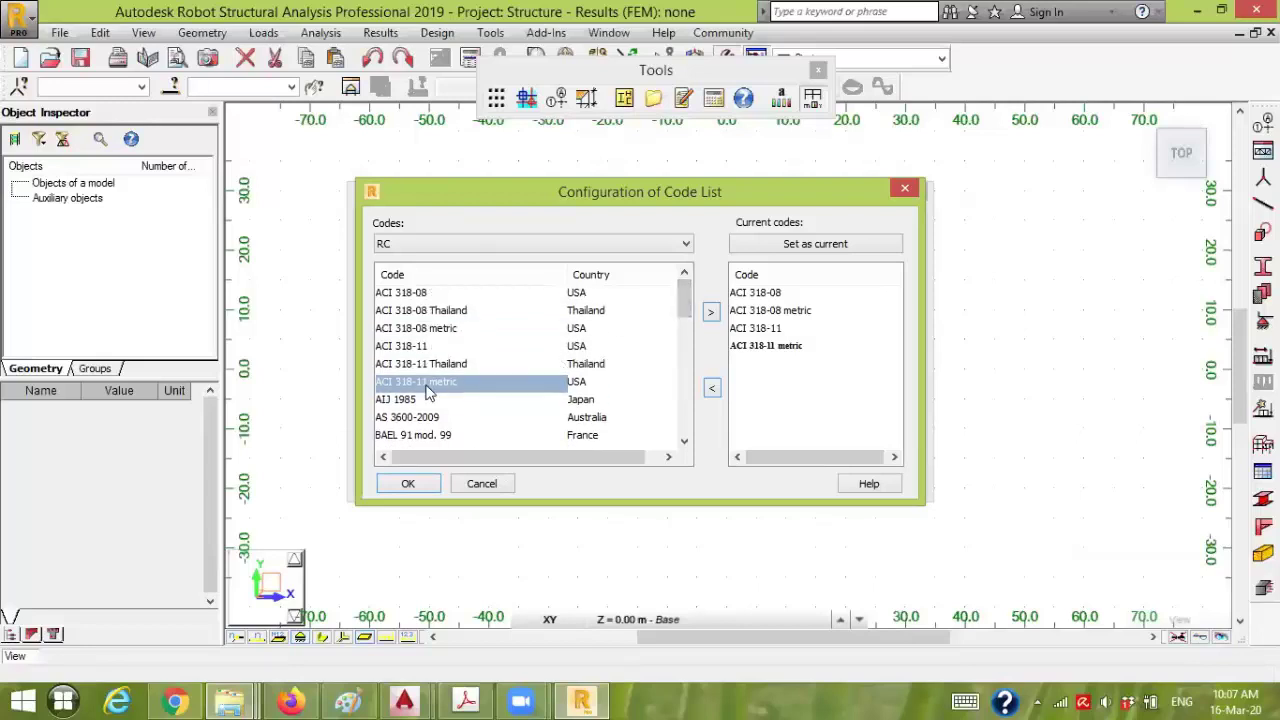
left_click_drag(686, 302, 565, 398)
left_click(422, 485)
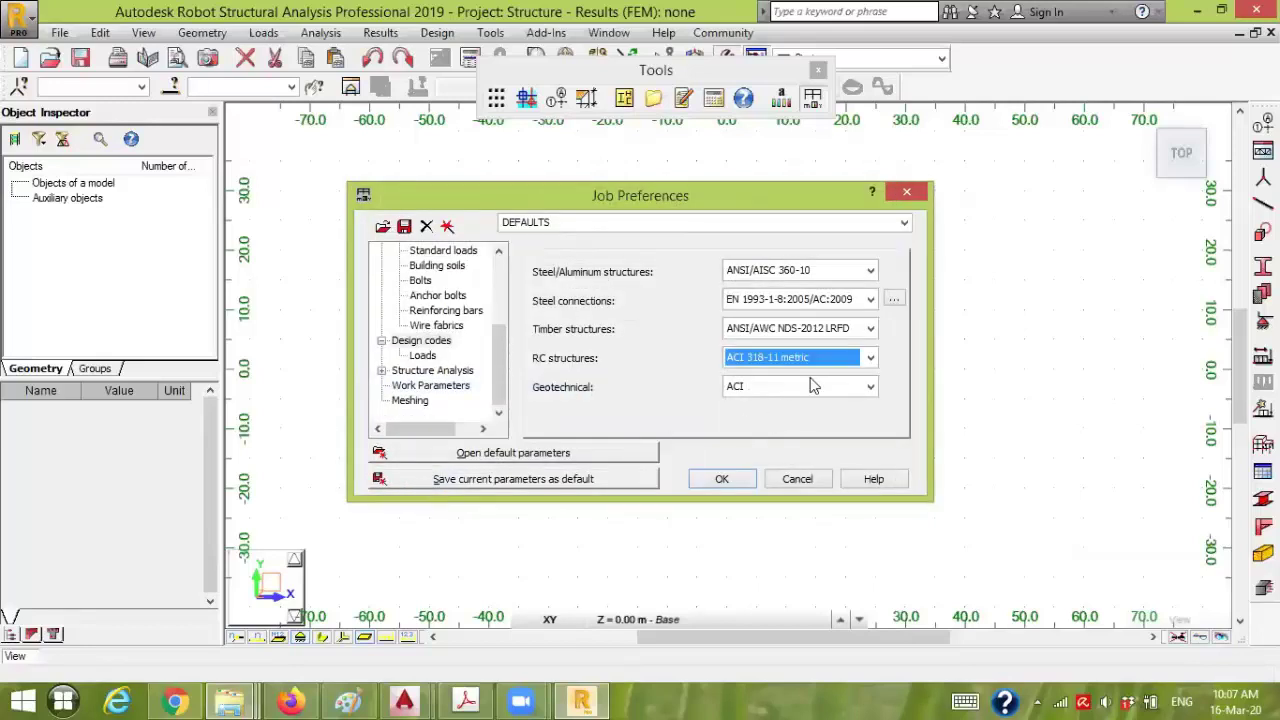
left_click(804, 358)
left_click(801, 390)
left_click(806, 366)
left_click(812, 375)
left_click(826, 366)
left_click(804, 390)
left_click(826, 367)
left_click(806, 390)
- Open the load code preferences and review the available code combinations, keeping LRFD ASCE 7-10
left_click(424, 356)
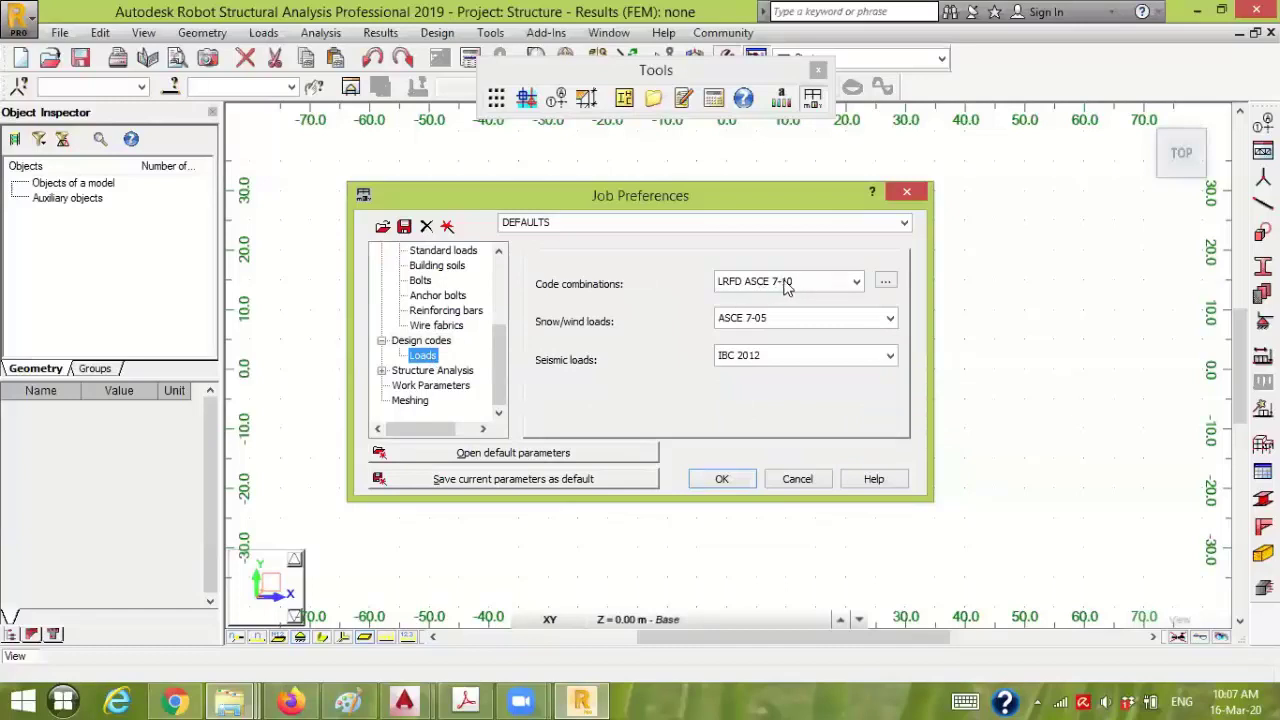
left_click(846, 283)
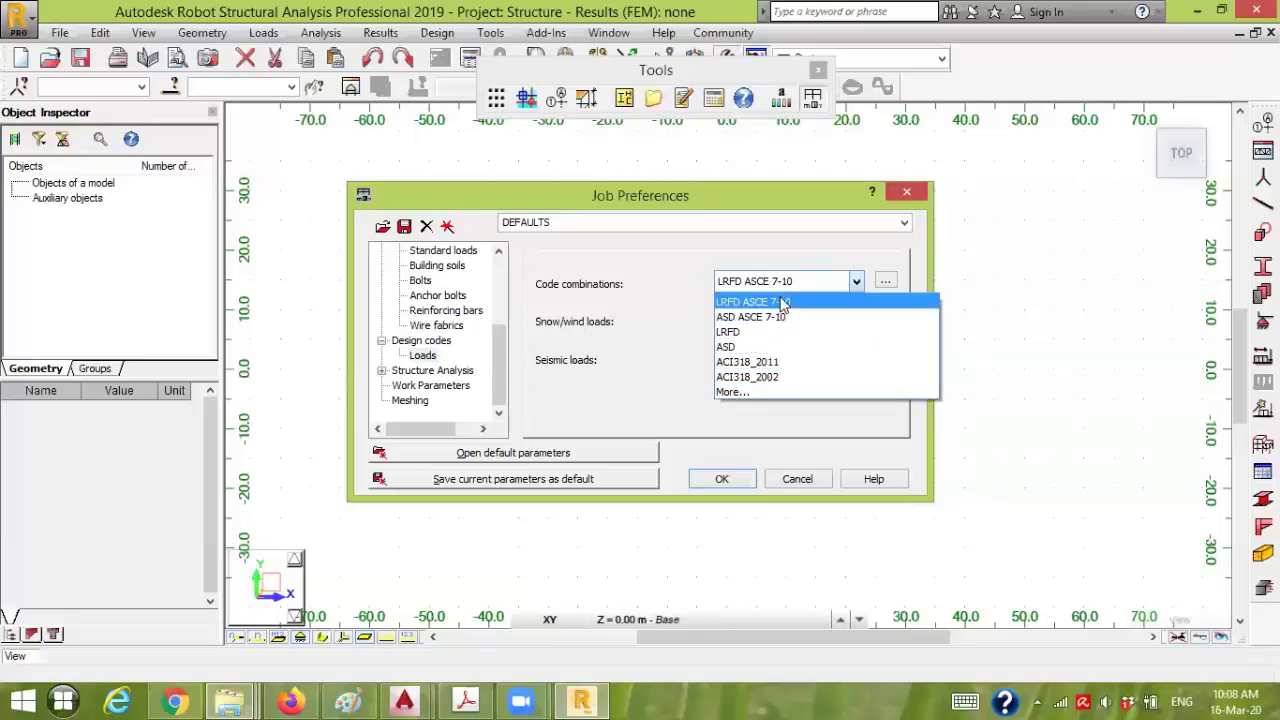
left_click(668, 276)
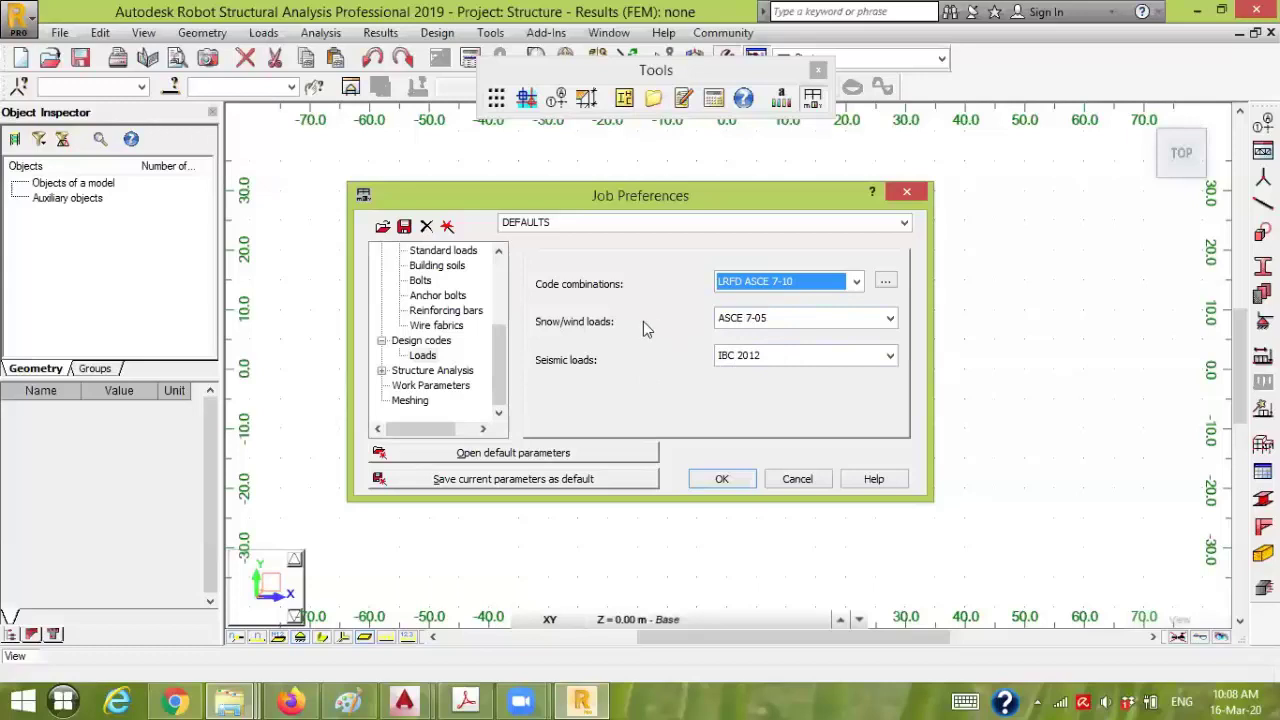
- Review the snow and wind load codes available in the code list configuration, without adding any
left_click(759, 320)
left_click(767, 317)
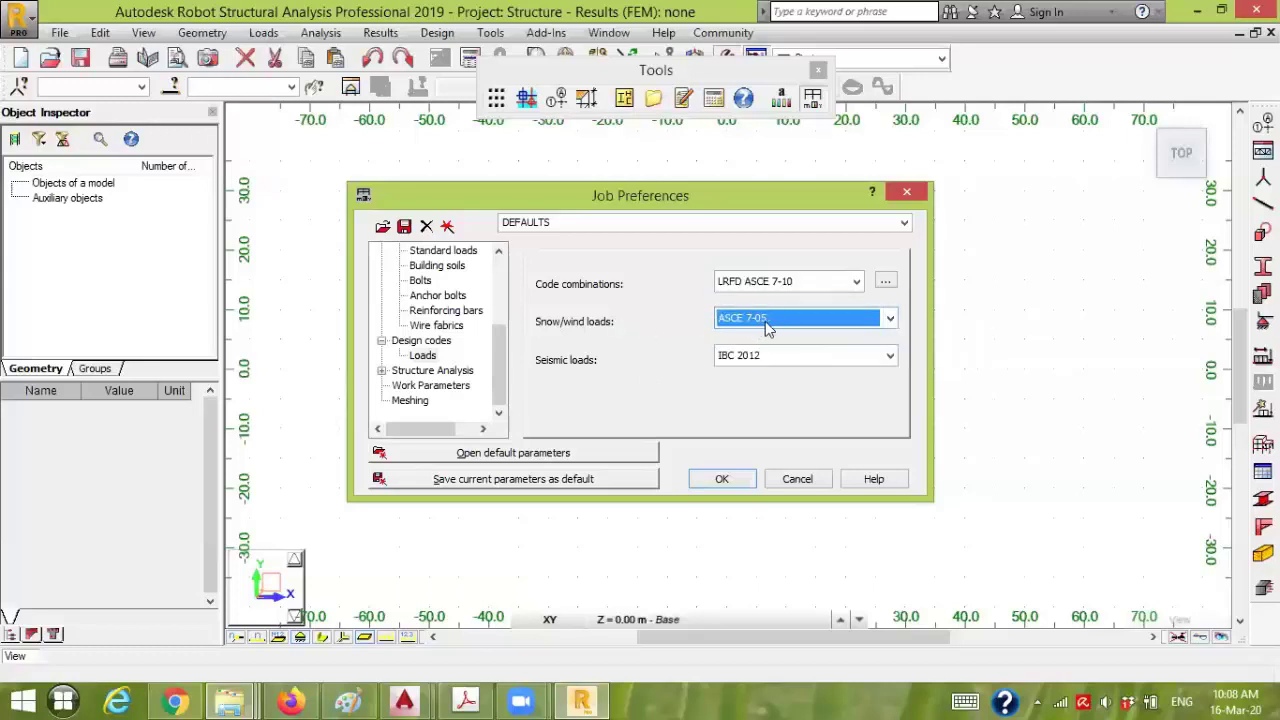
left_click(780, 318)
left_click(778, 316)
left_click(889, 318)
left_click(772, 355)
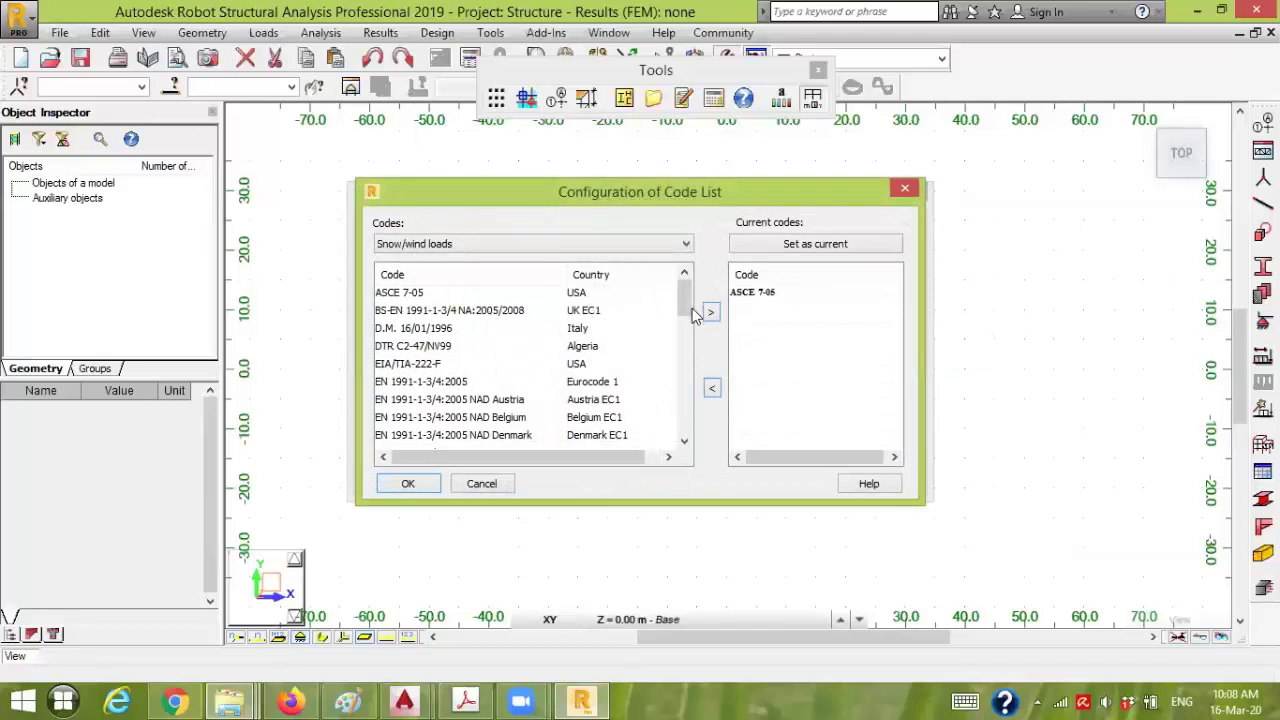
left_click_drag(684, 308, 695, 278)
left_click(481, 483)
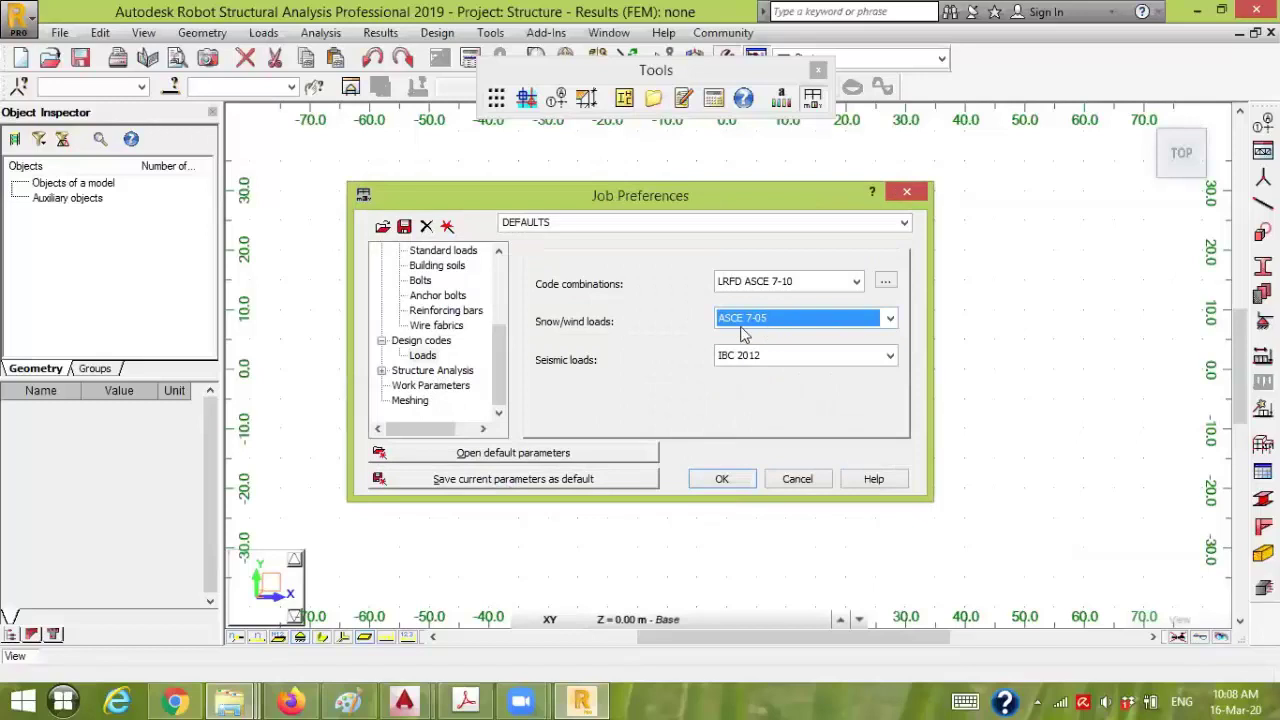
- Review the general structure analysis settings and those for modal, non-linear and seismic analysis
left_click(381, 371)
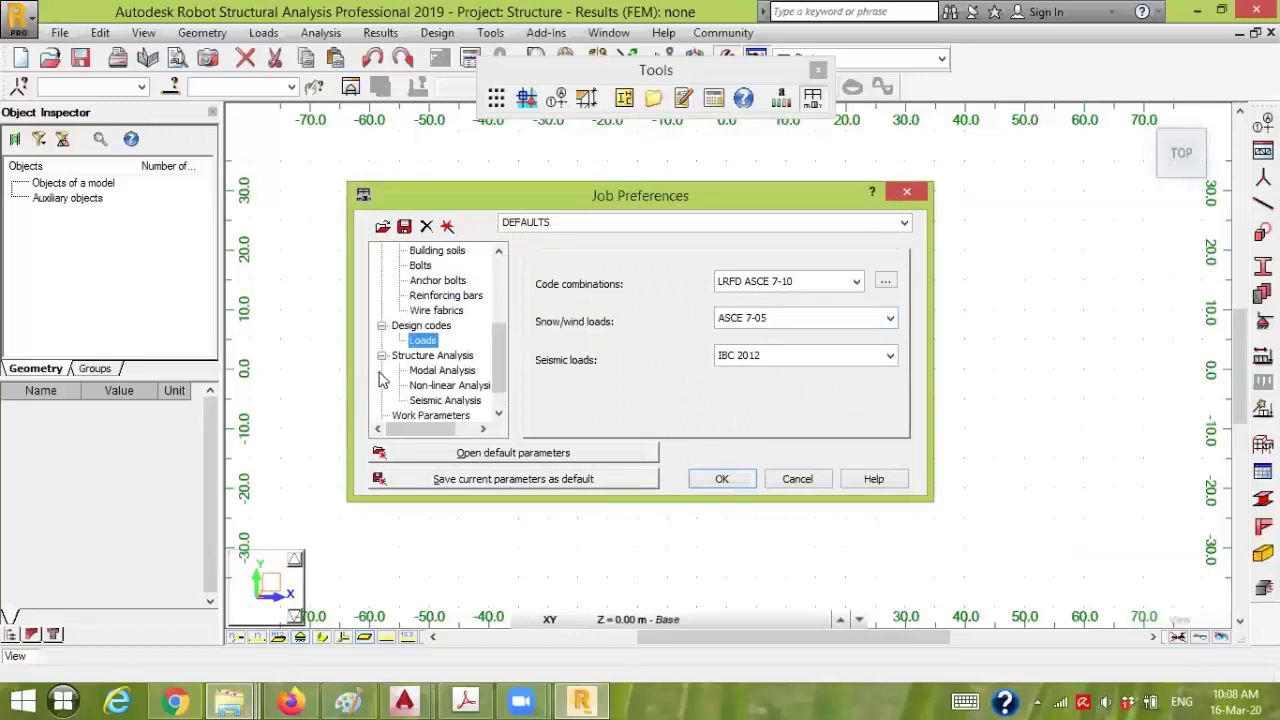
left_click(436, 358)
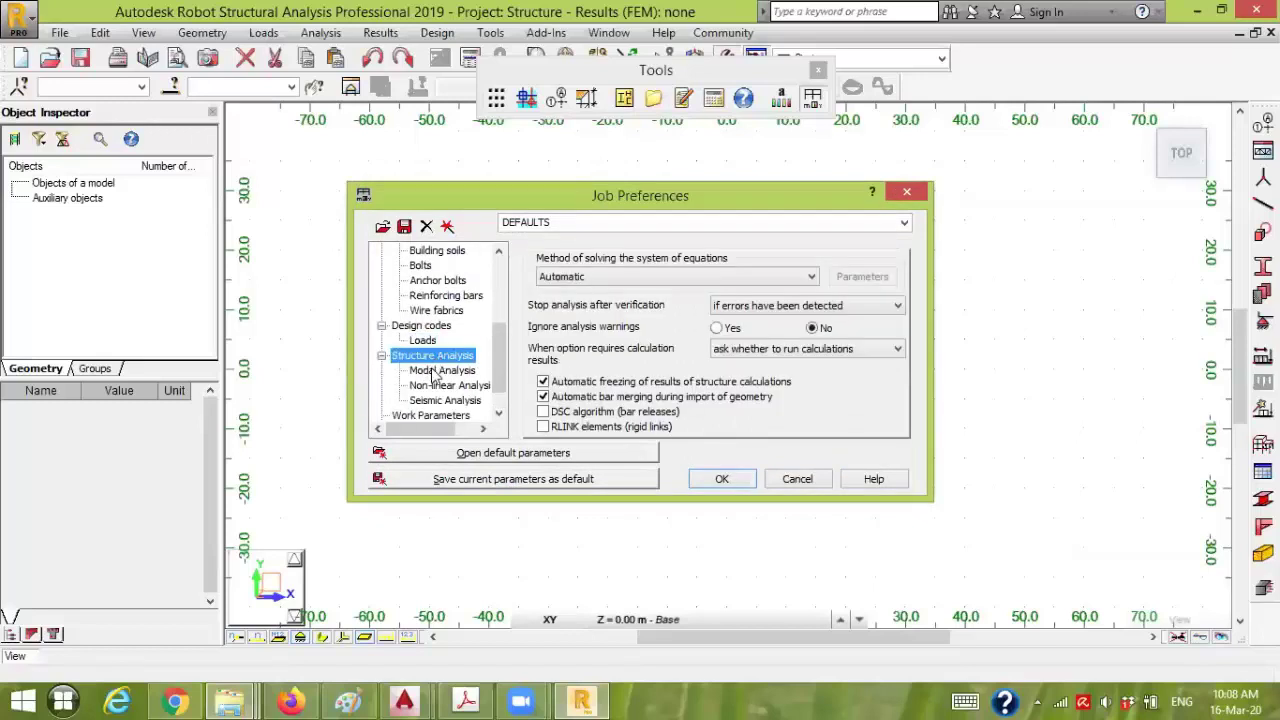
left_click(436, 371)
left_click(434, 386)
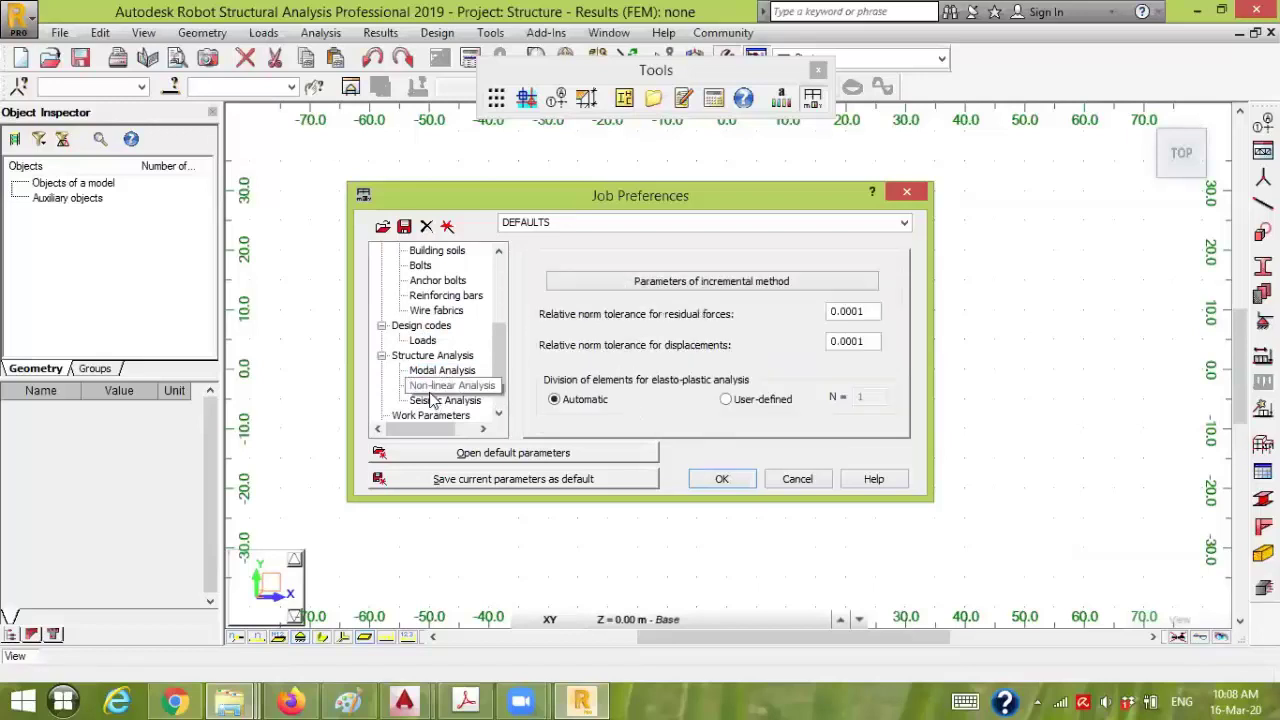
left_click(434, 400)
left_click(440, 357)
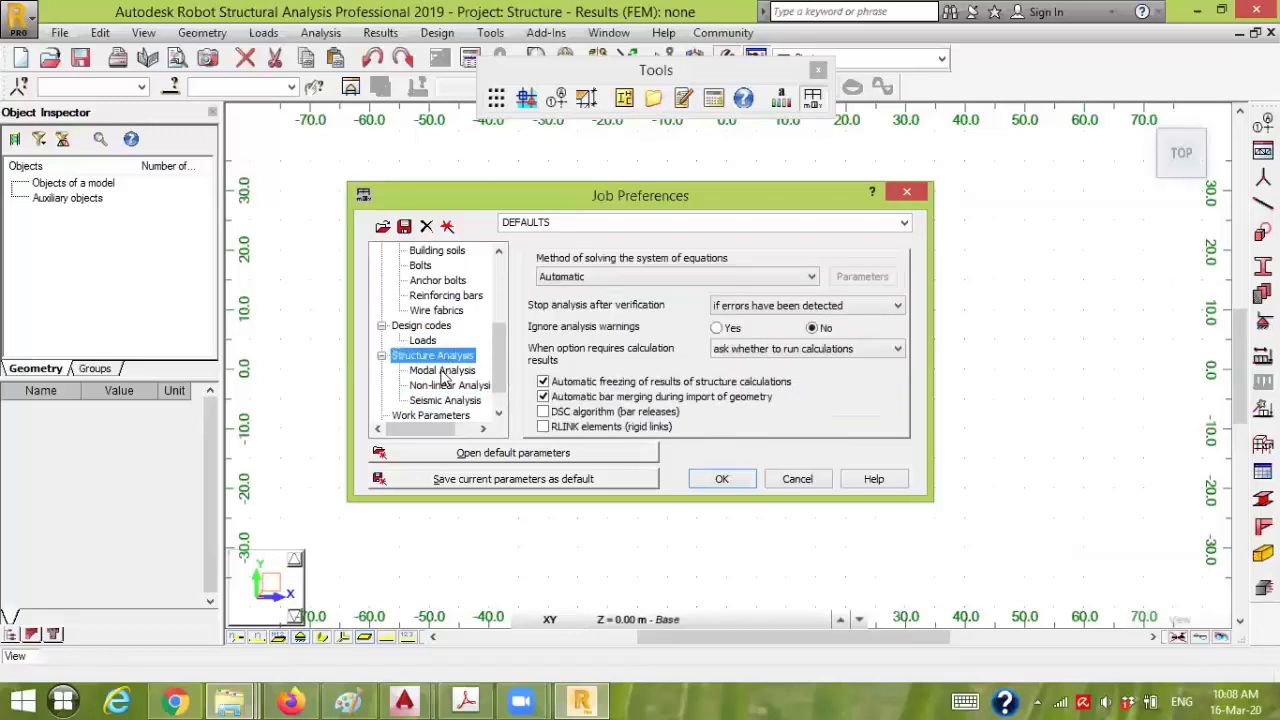
left_click(443, 371)
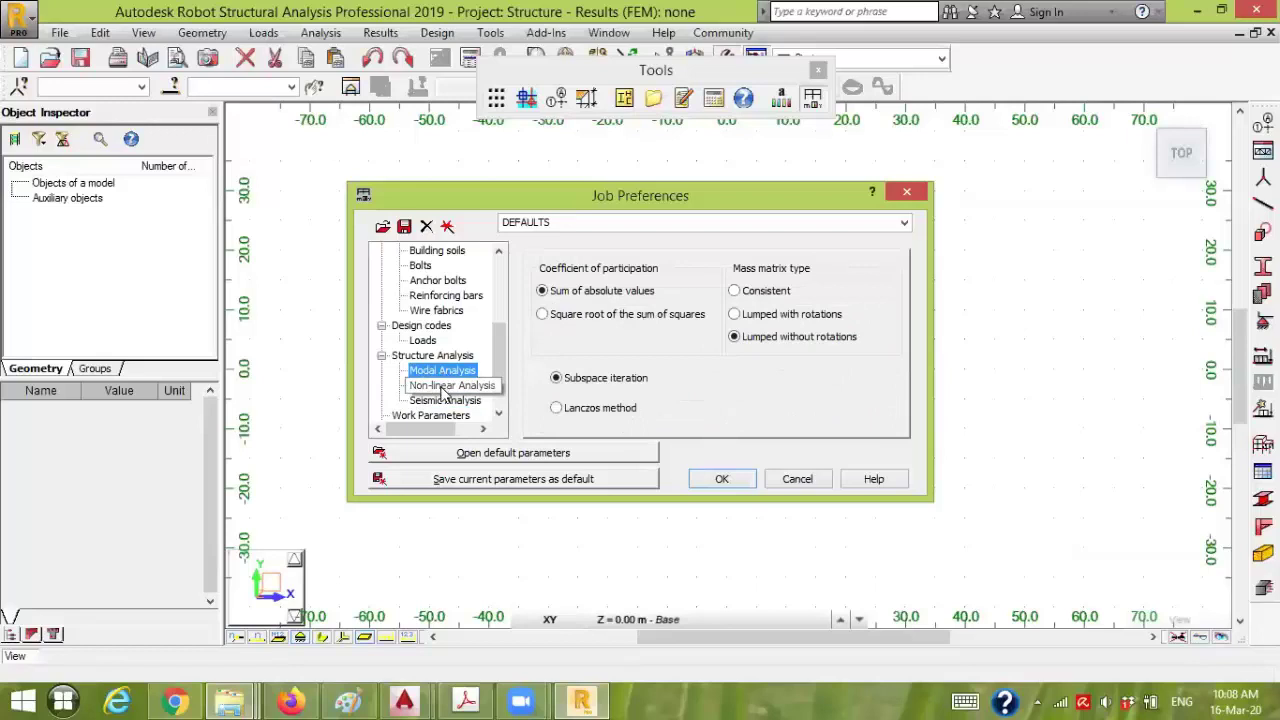
left_click(441, 387)
left_click(448, 400)
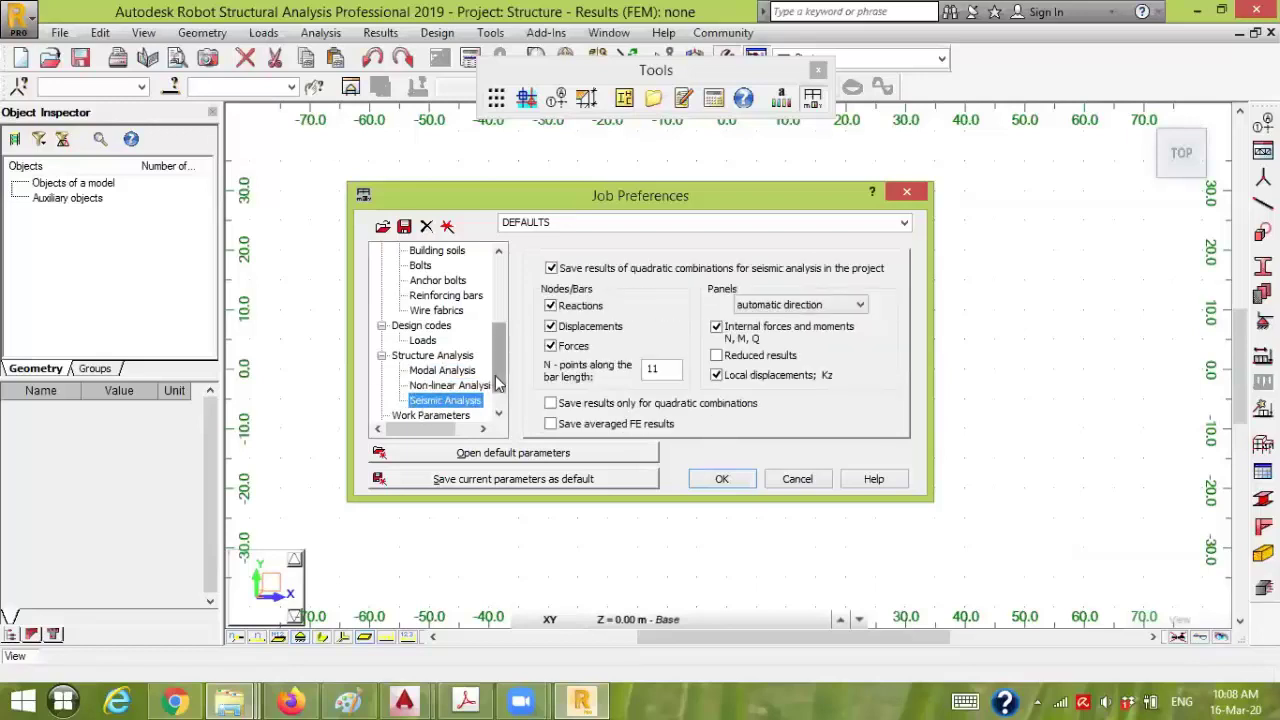
scroll(500, 380, "down", 1)
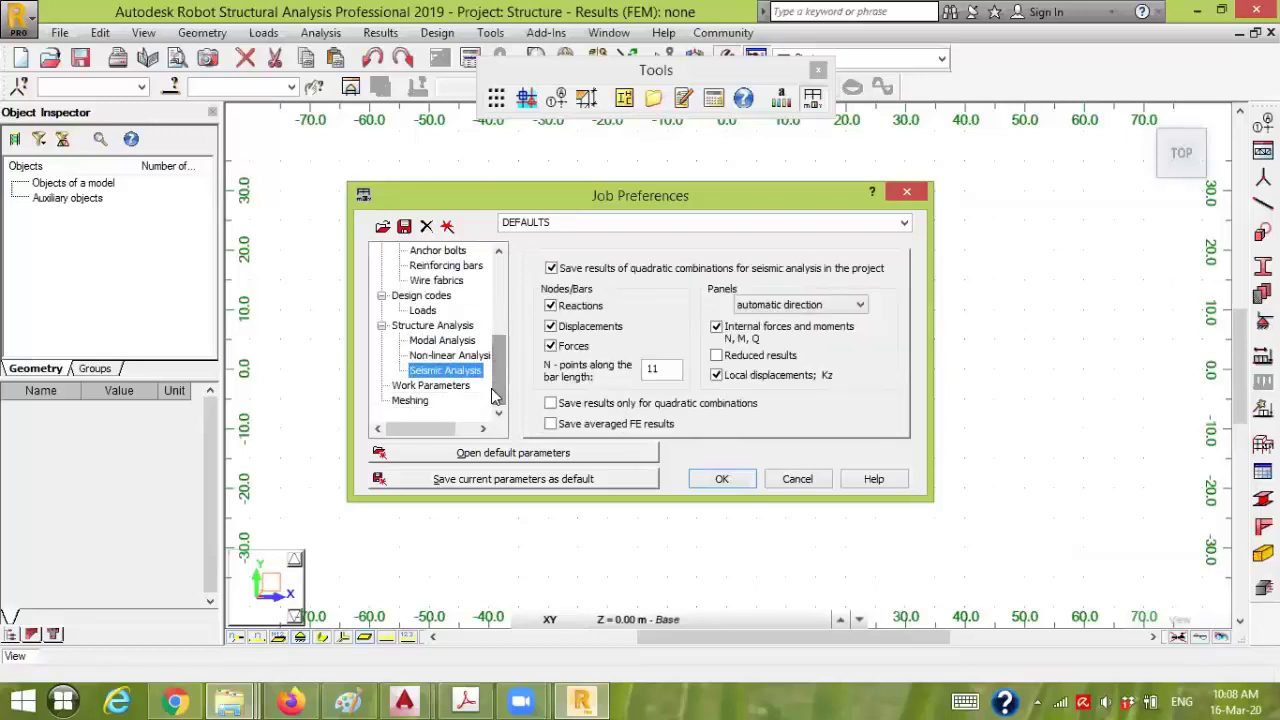
- Review the work parameters and the meshing settings of the job preferences
left_click(421, 390)
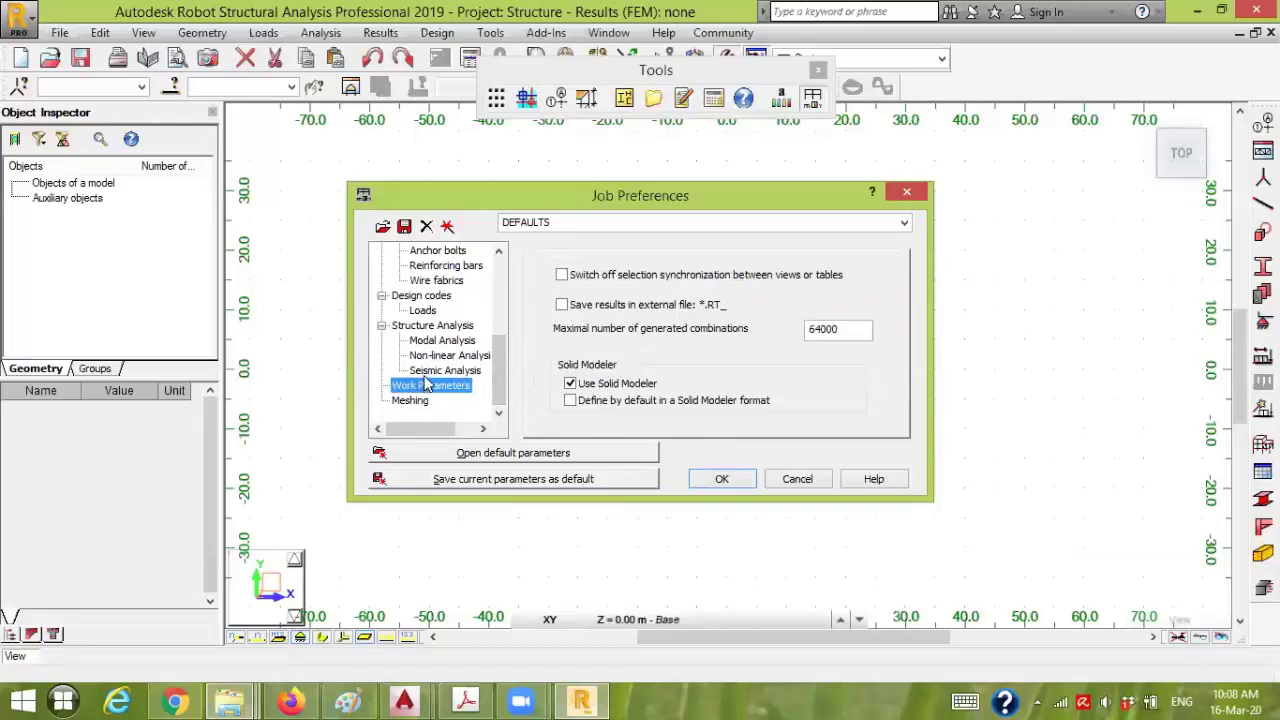
left_click(420, 400)
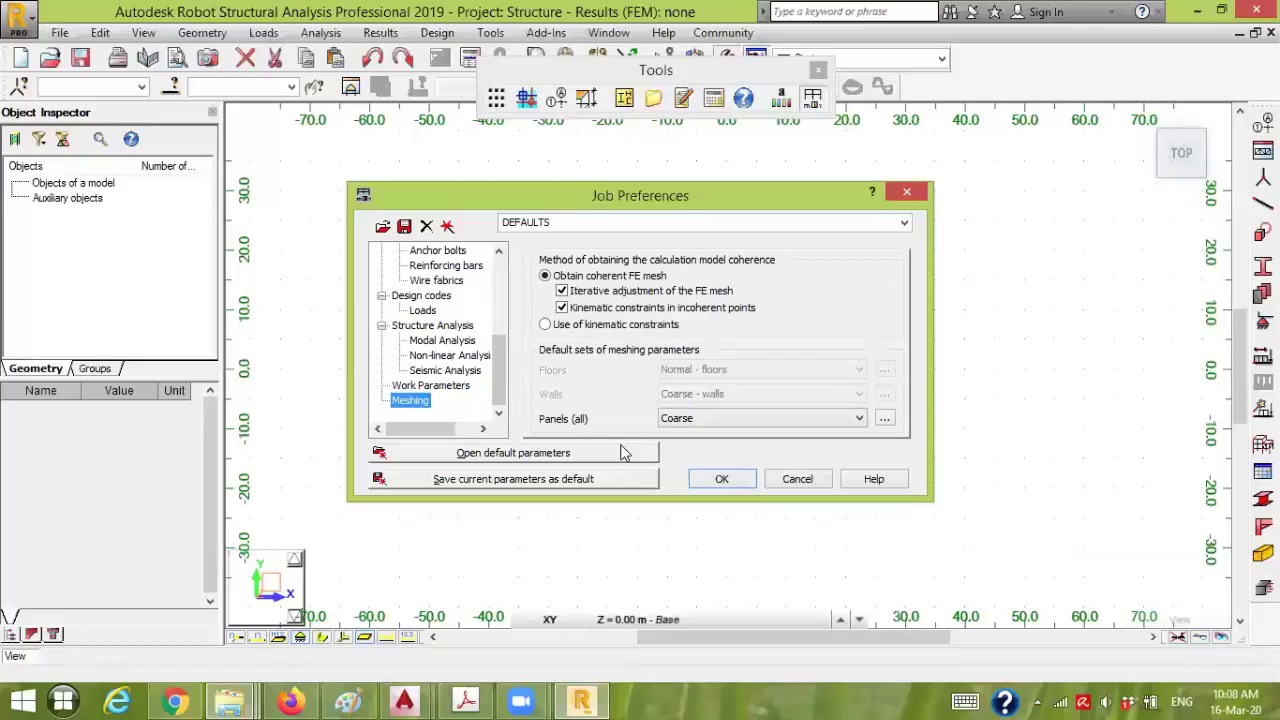
left_click_drag(500, 375, 503, 300)
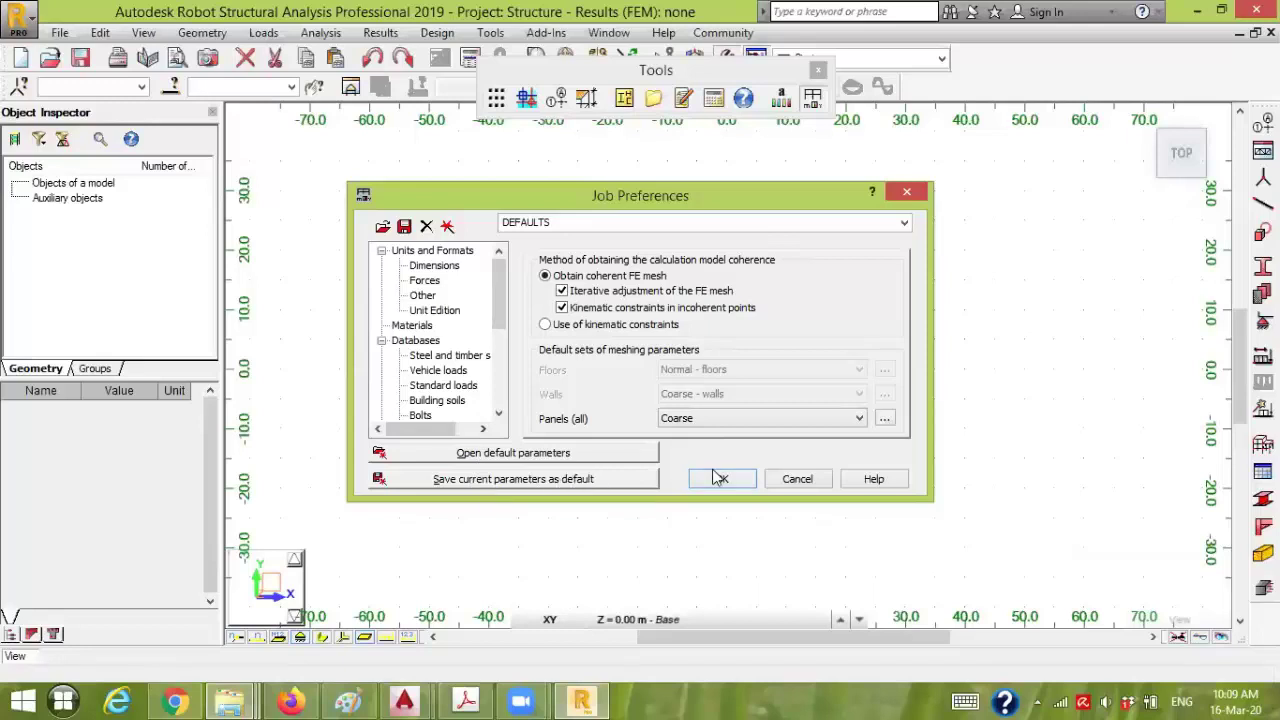
- Save the current job preferences as the default parameters and accept them
left_click(538, 480)
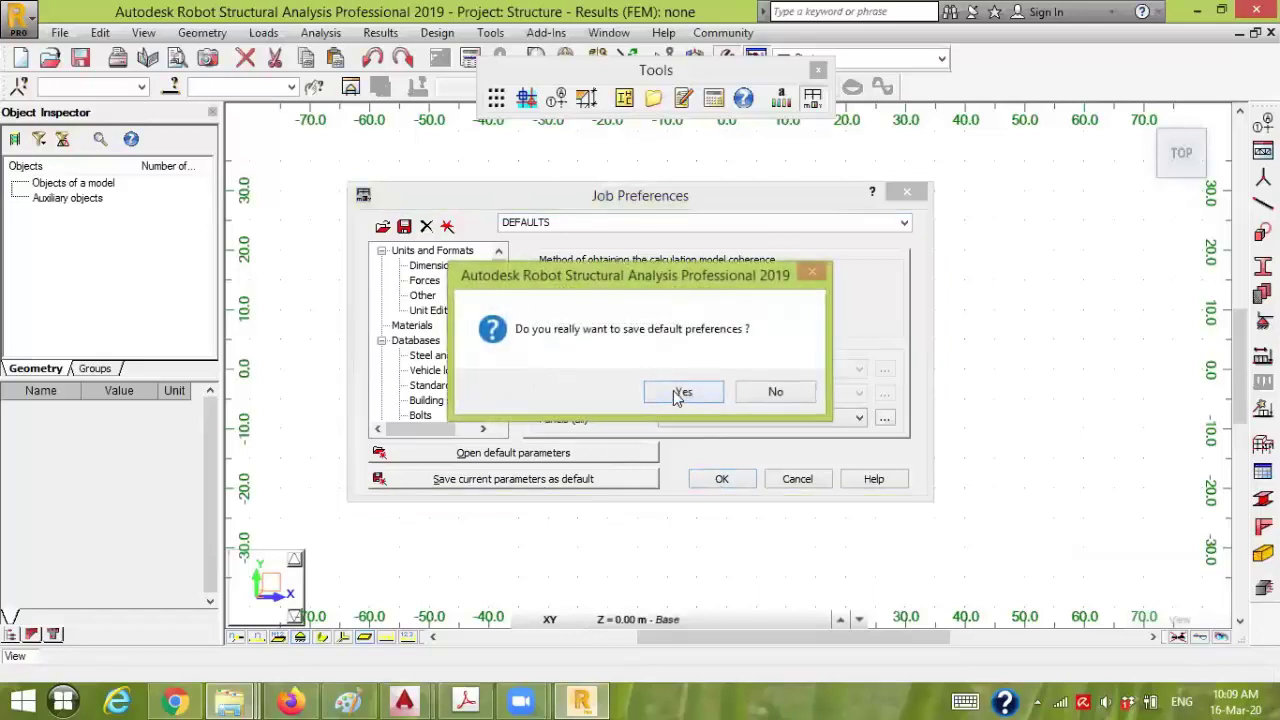
left_click(680, 392)
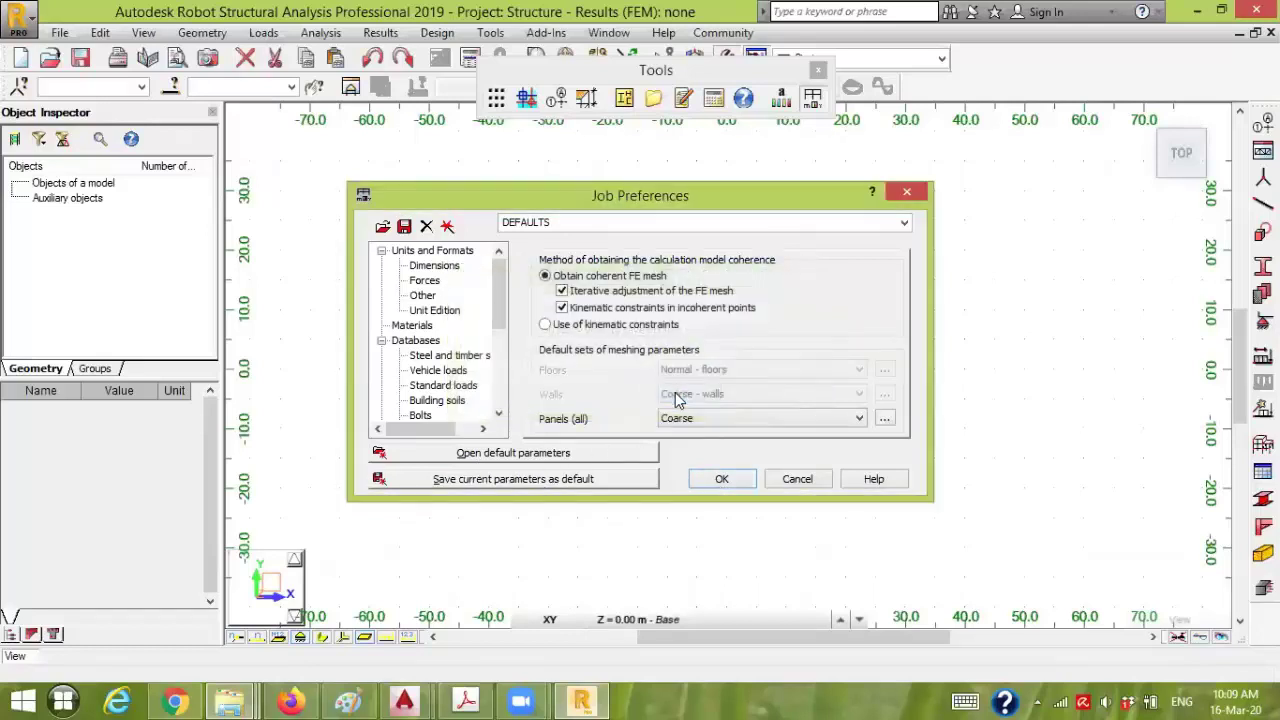
left_click(722, 480)
left_click(817, 70)
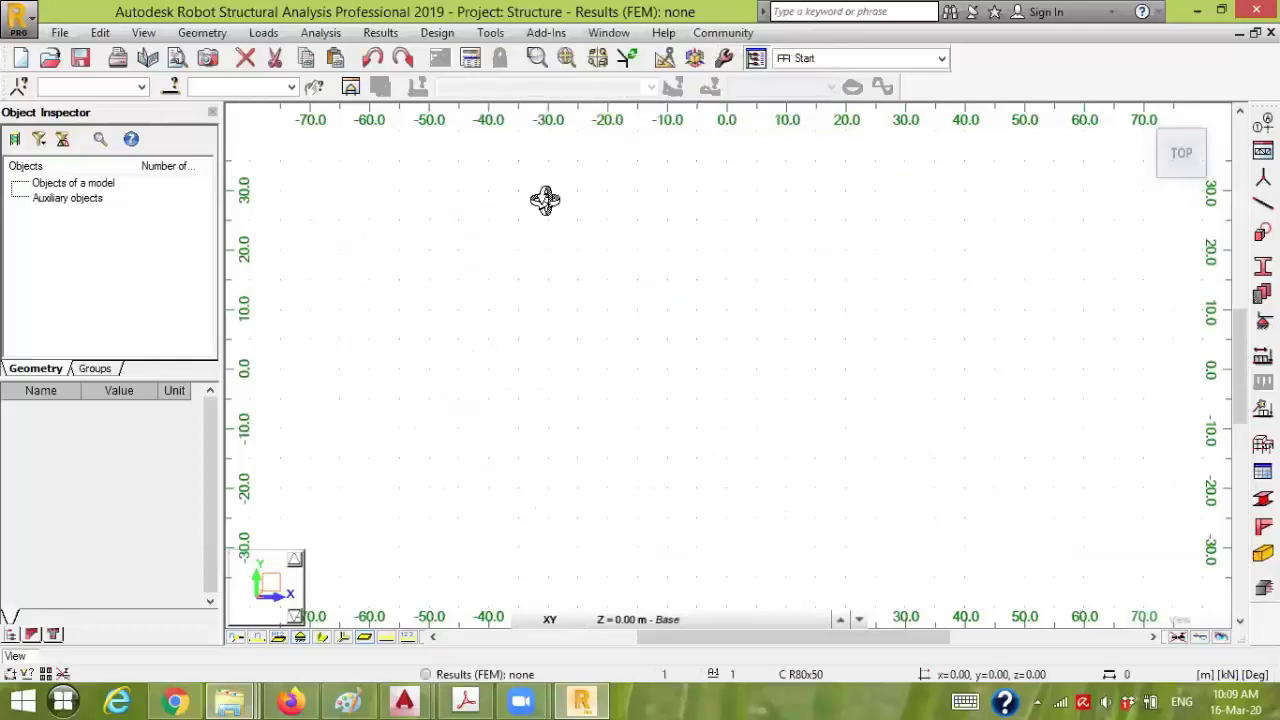
- Save the project as Structure in ROBOT (*.rtd) format in the CVLE422_Project folder under Documents
left_click(59, 33)
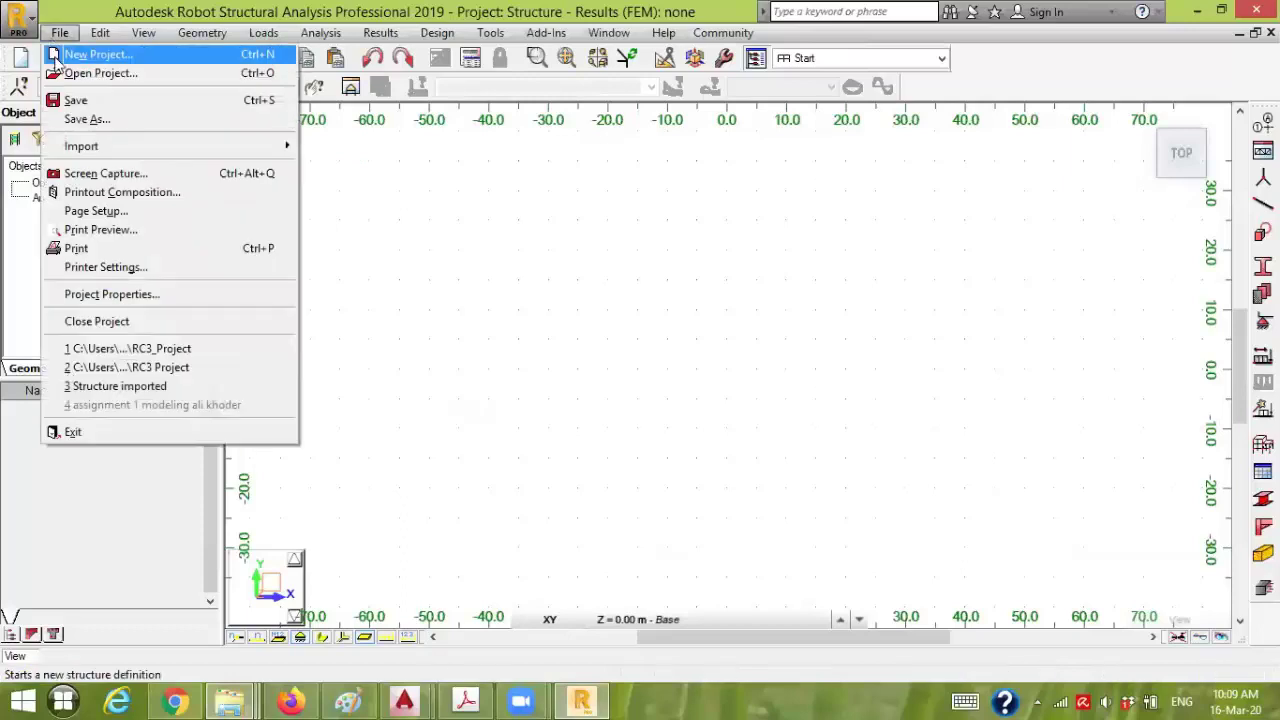
left_click(100, 33)
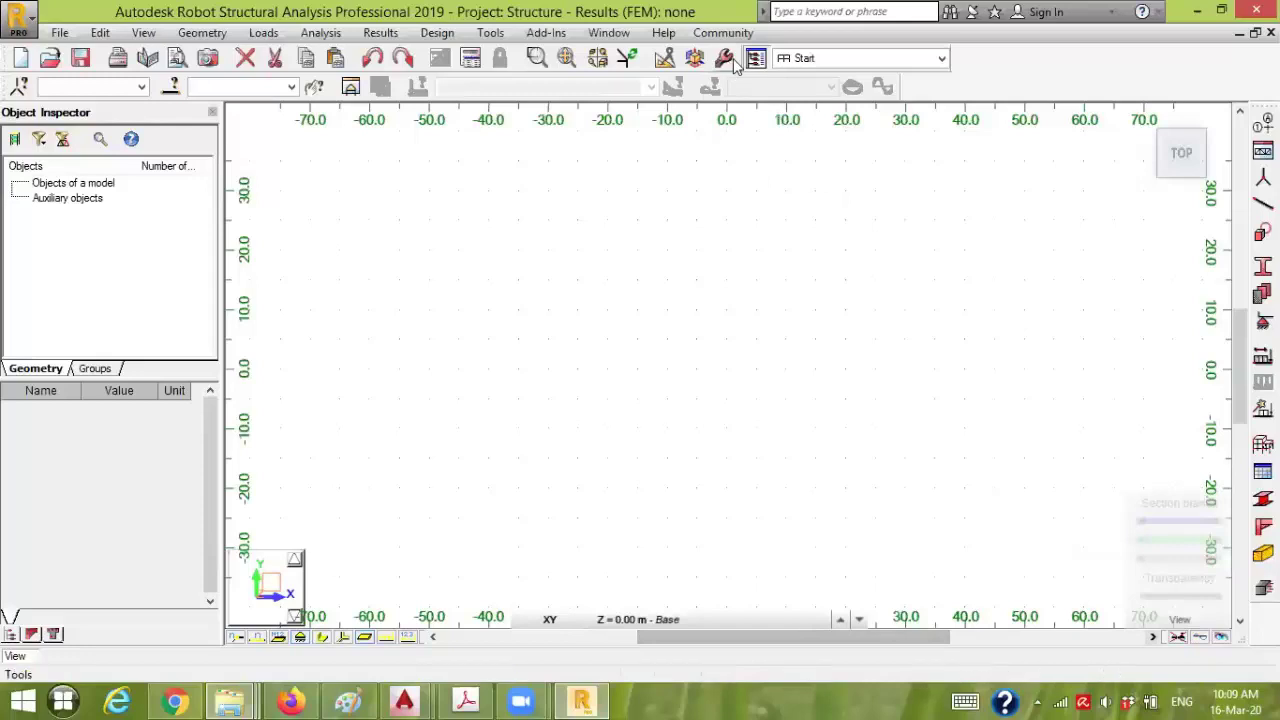
left_click(88, 57)
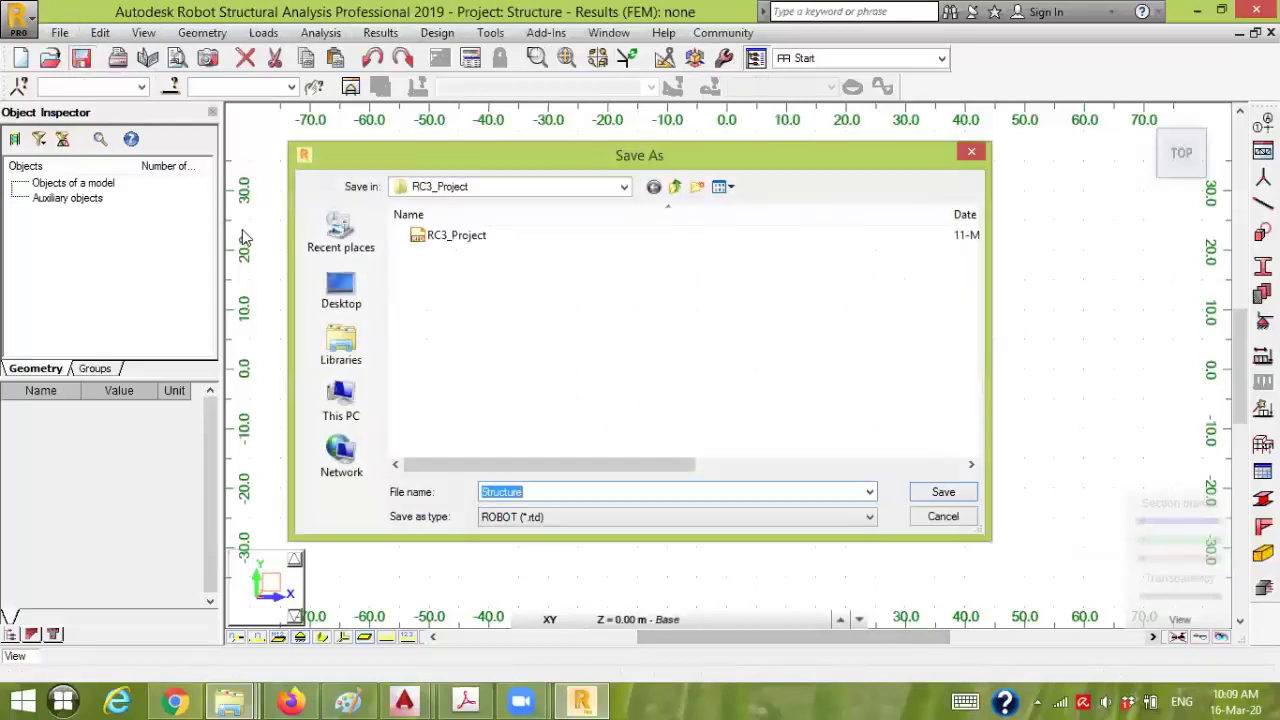
left_click(676, 188)
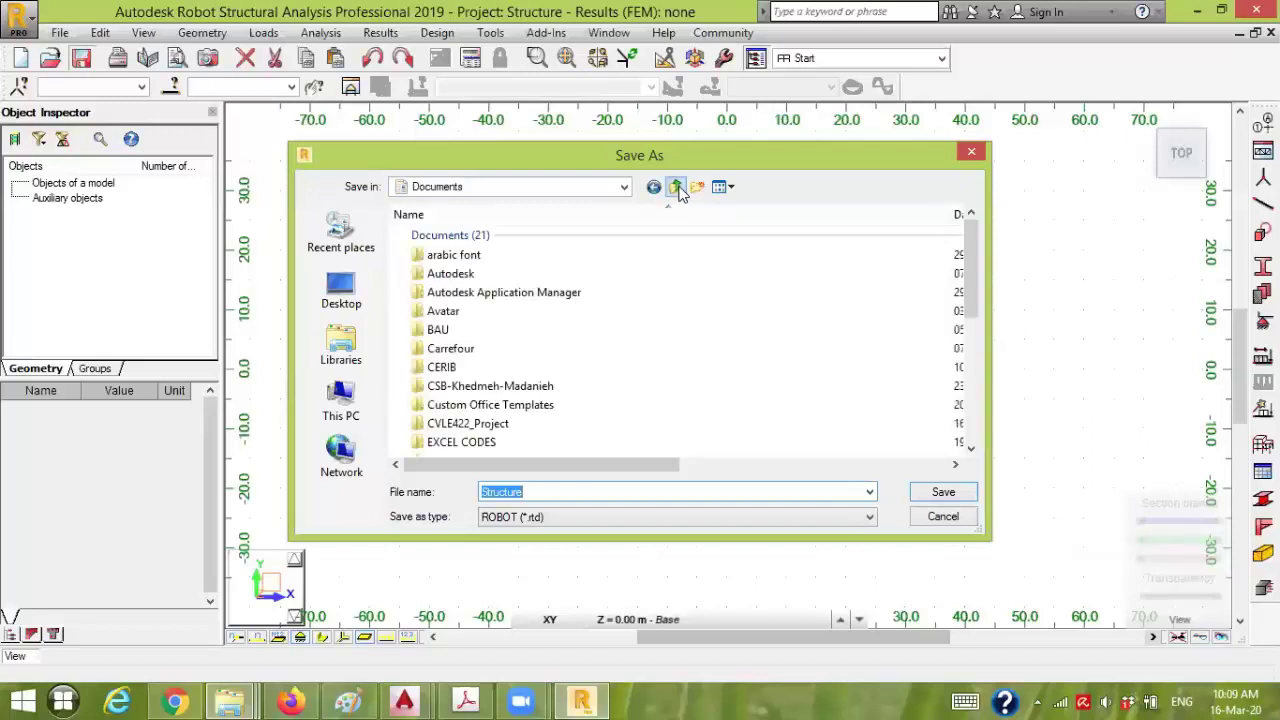
left_click_drag(971, 251, 928, 434)
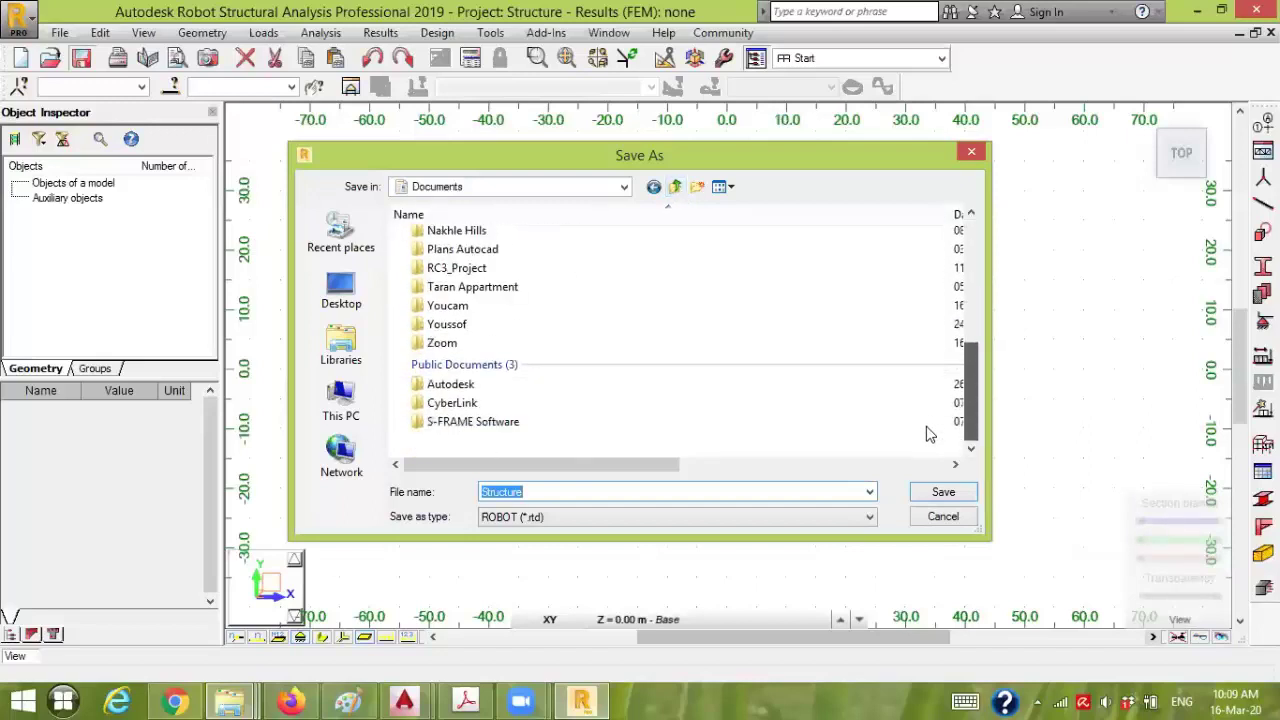
double_click(462, 270)
left_click(674, 189)
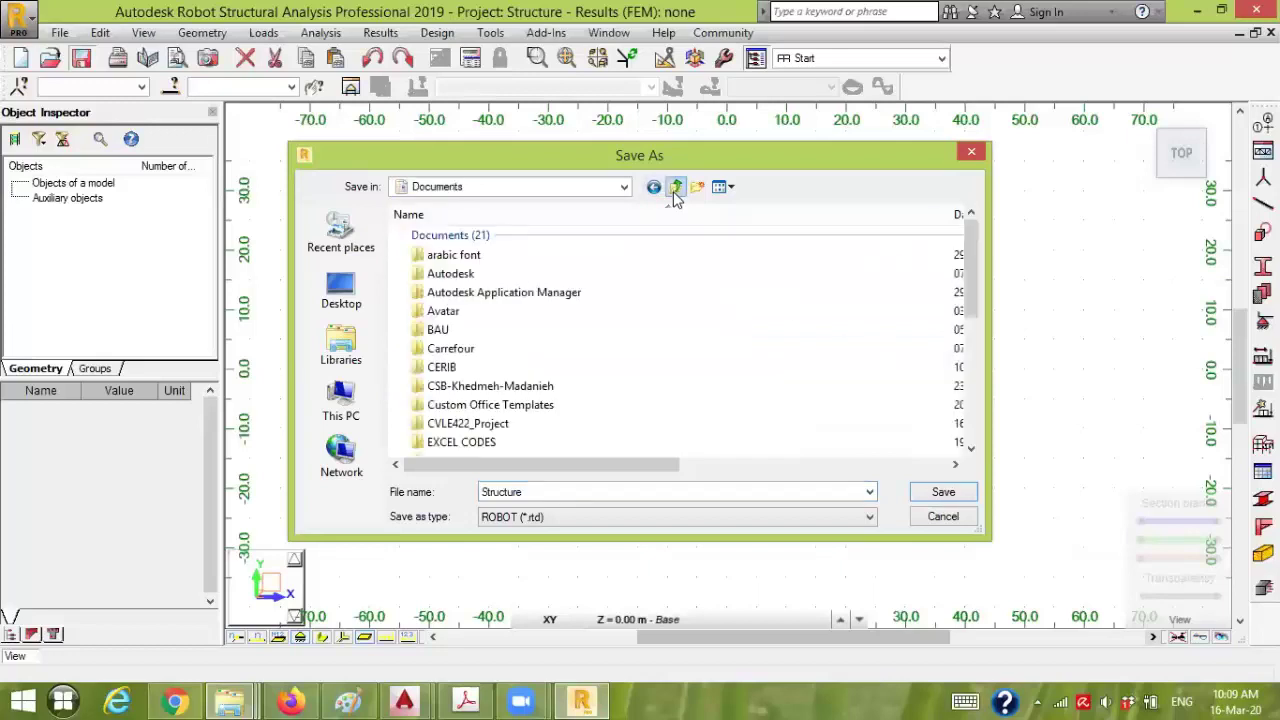
scroll(966, 325, "down", 1)
mouse_move(966, 325)
left_mouse_down()
mouse_move(961, 405)
mouse_move(960, 335)
left_mouse_up()
left_click(495, 323)
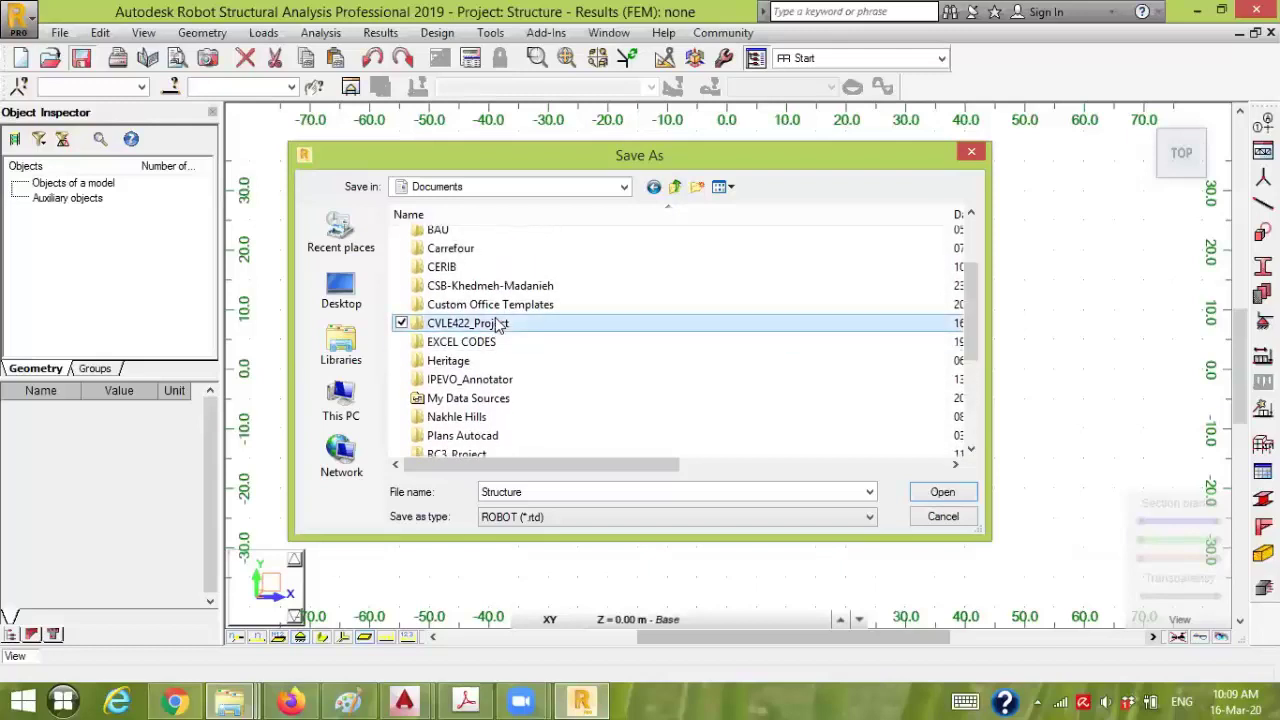
double_click(497, 326)
double_click(536, 491)
left_click(539, 492)
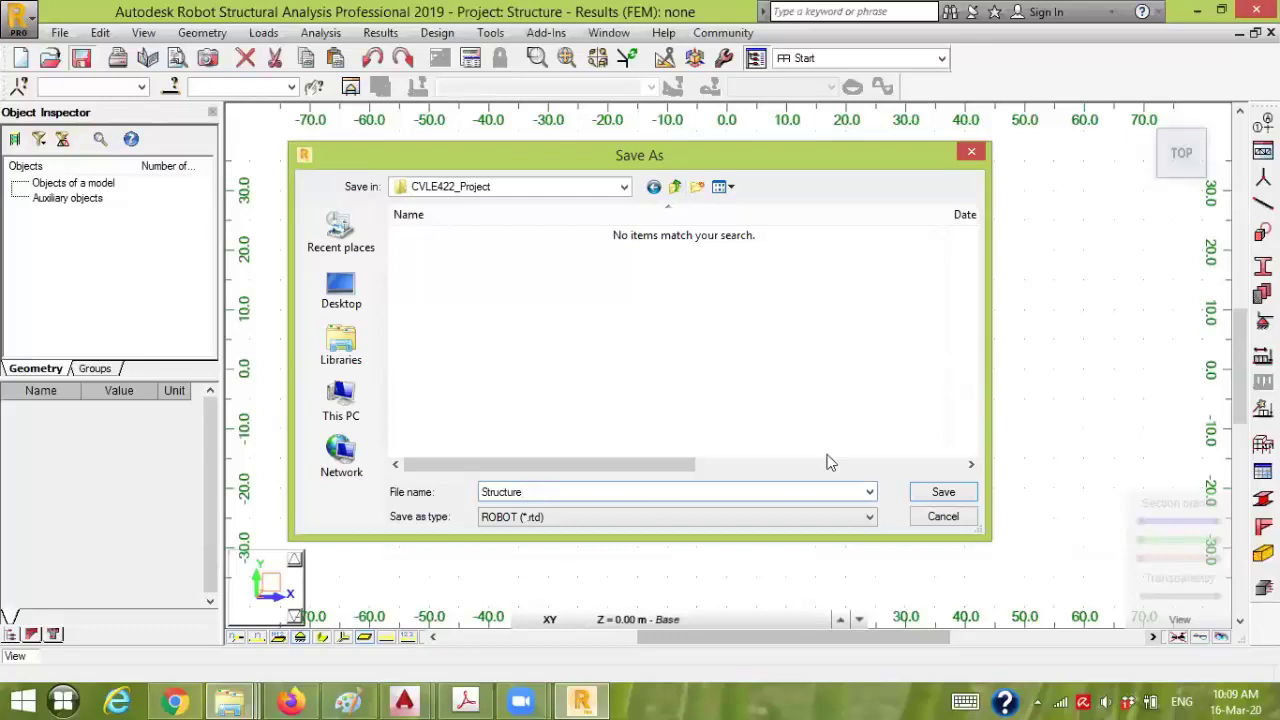
left_click(930, 492)
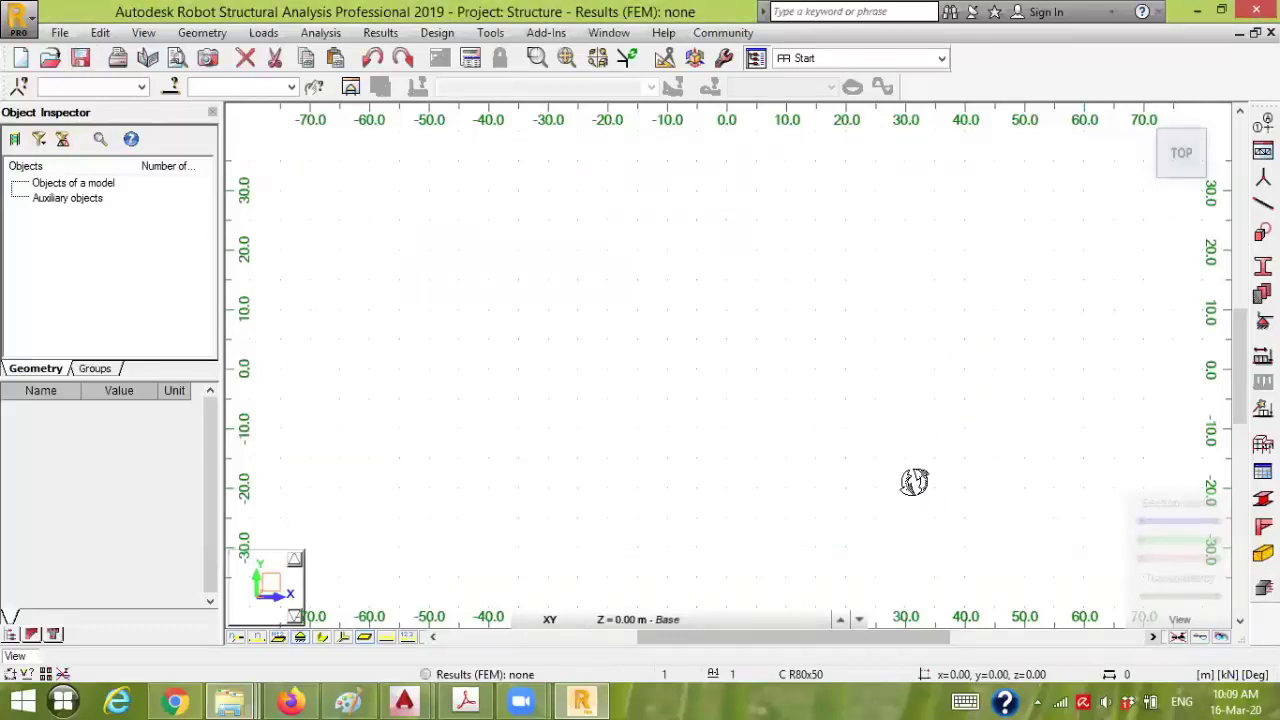
- Review the job preferences and the automatic save interval in the general parameters
left_click(728, 60)
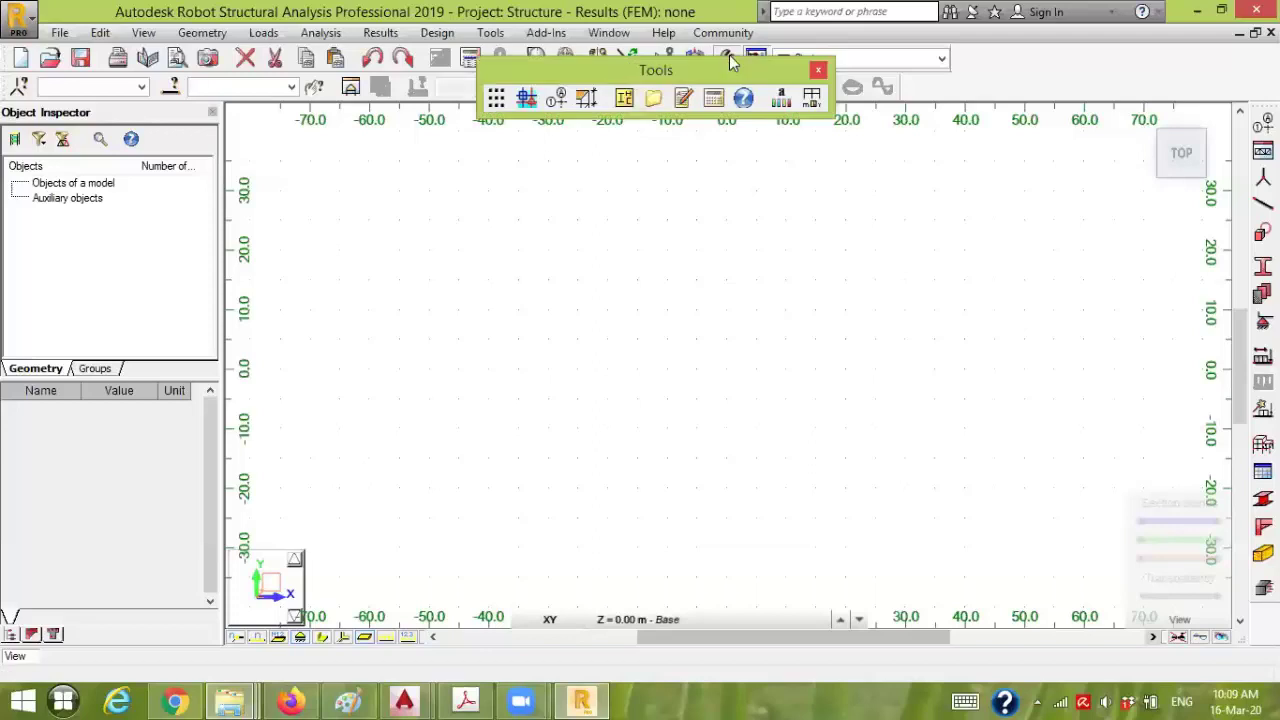
left_click(812, 100)
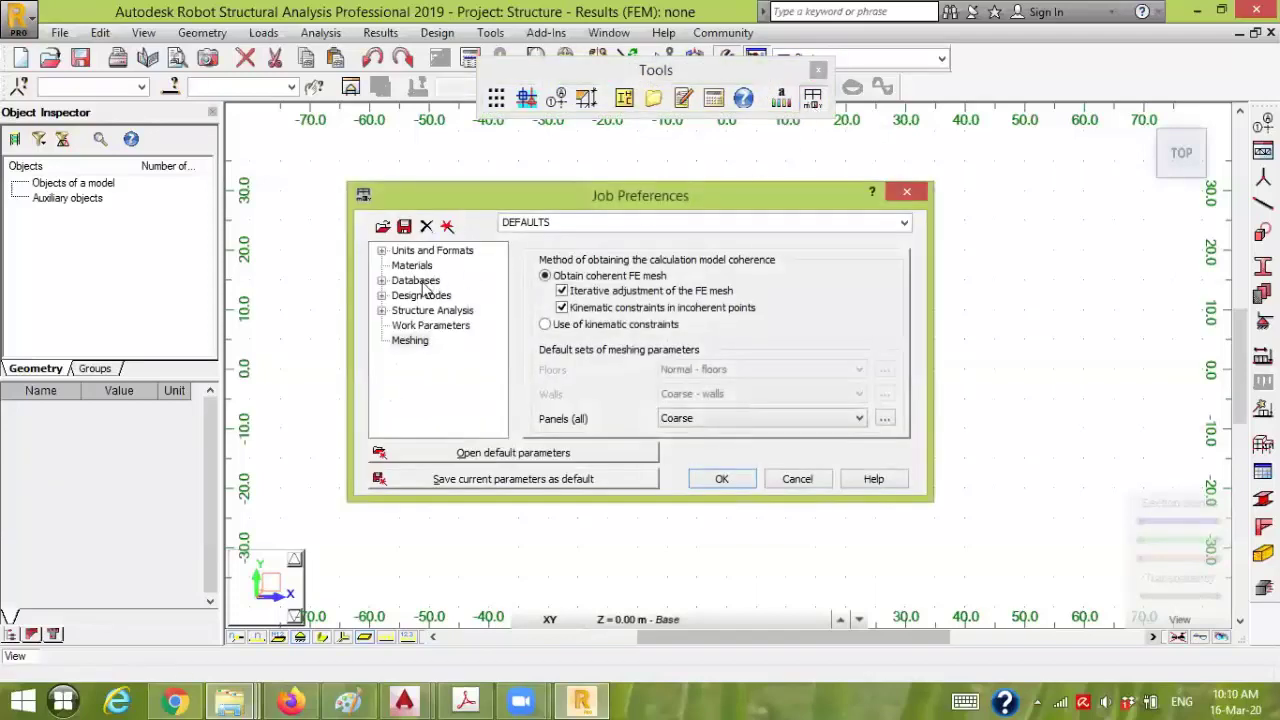
left_click(900, 197)
left_click(782, 97)
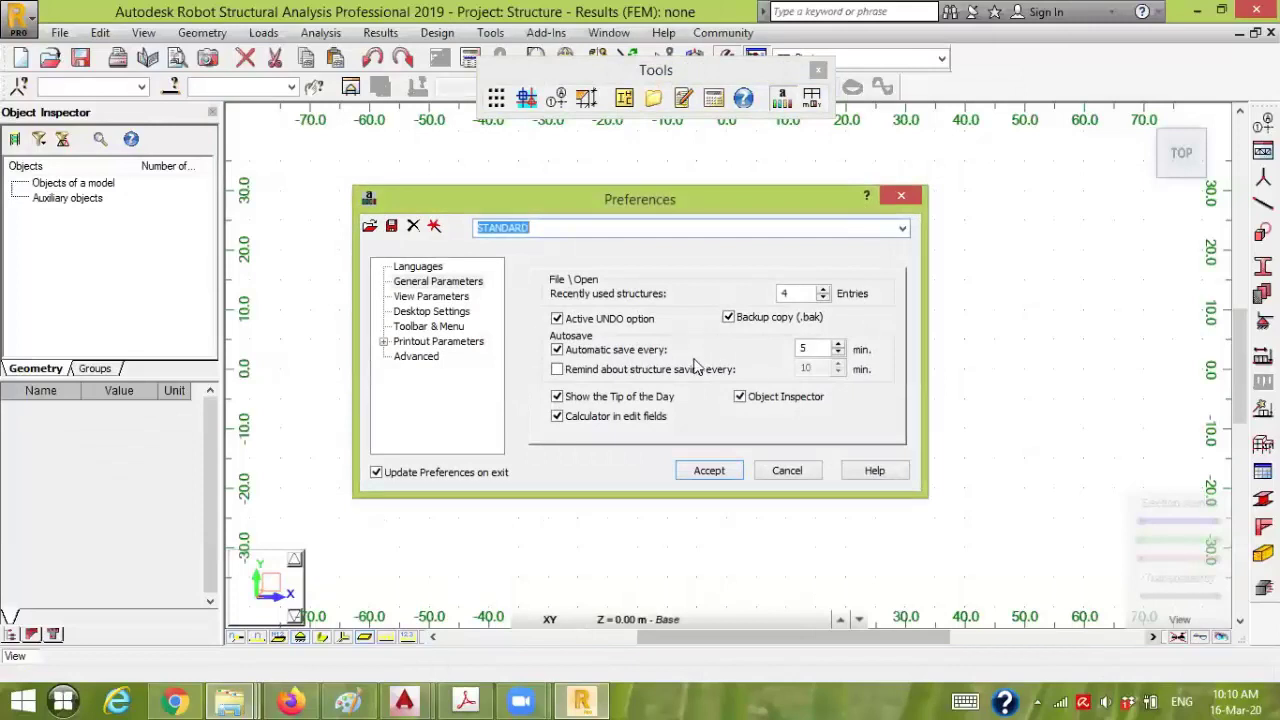
left_click(813, 347)
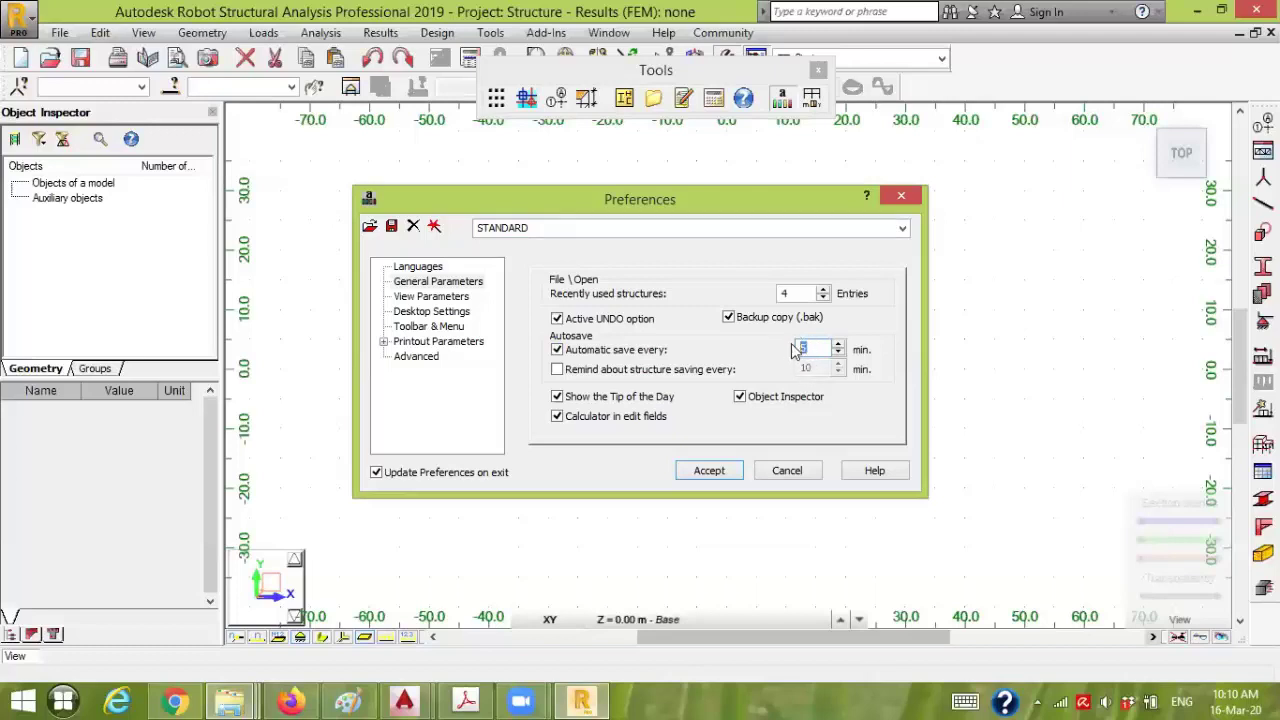
left_click(786, 471)
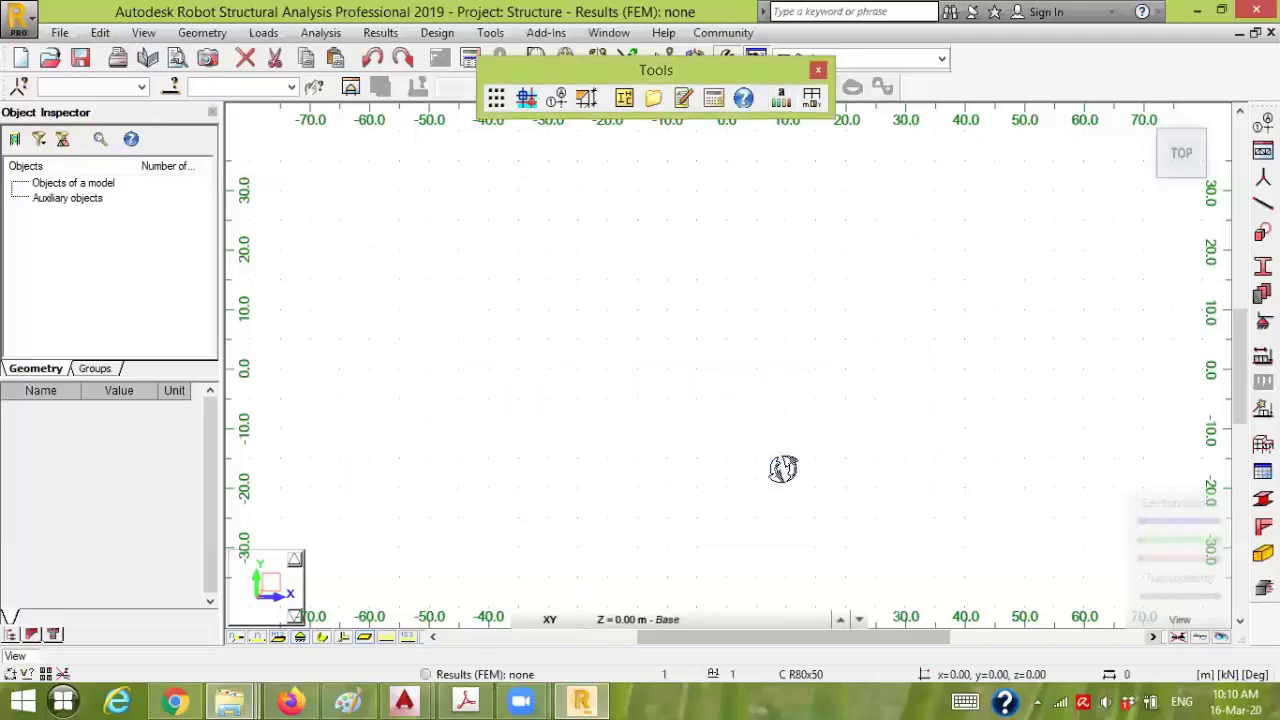
- Import the Column_Centerlines DXF file from the CVLE422_Project folder as a linked background
left_click(80, 58)
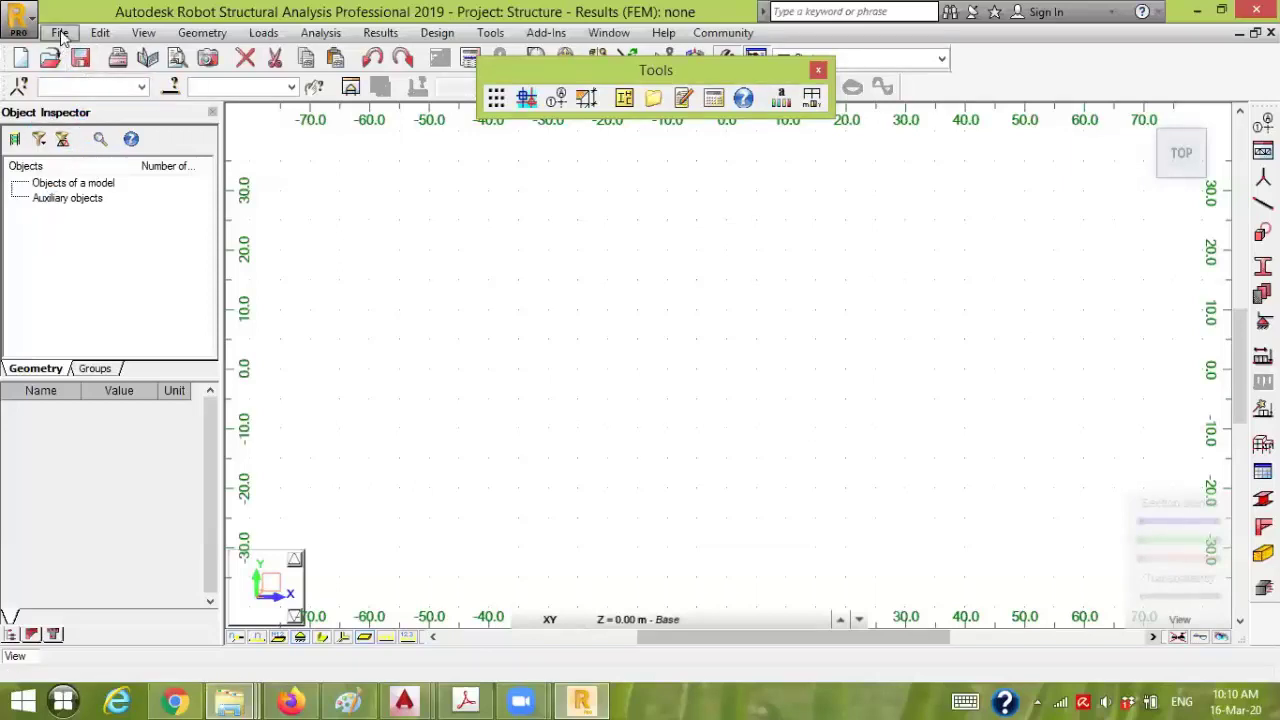
left_click(60, 32)
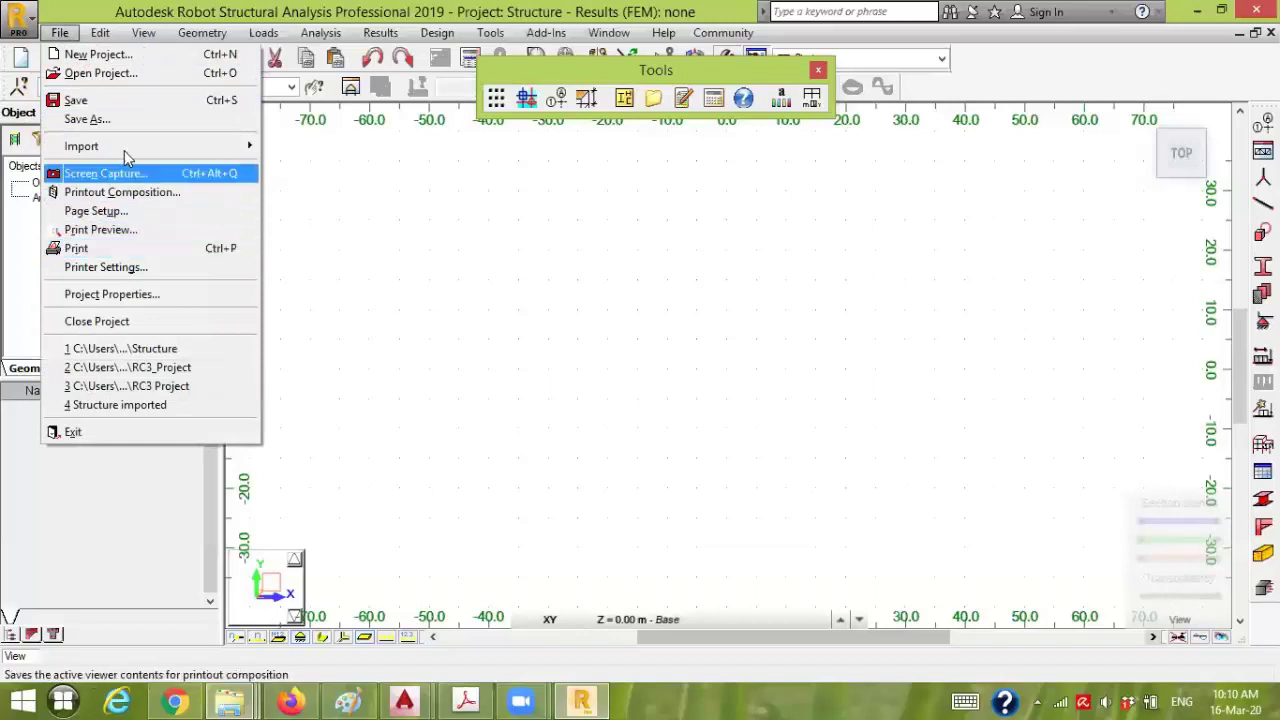
mouse_move(247, 147)
left_click(340, 146)
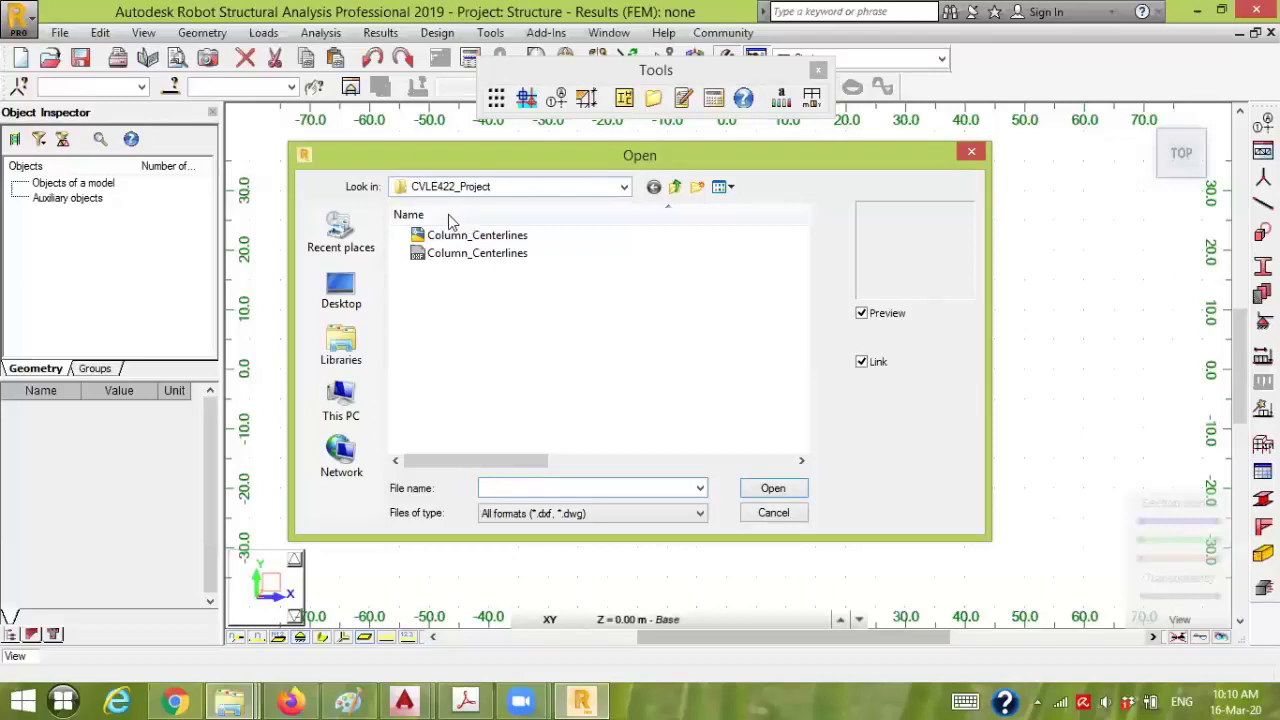
left_click(450, 257)
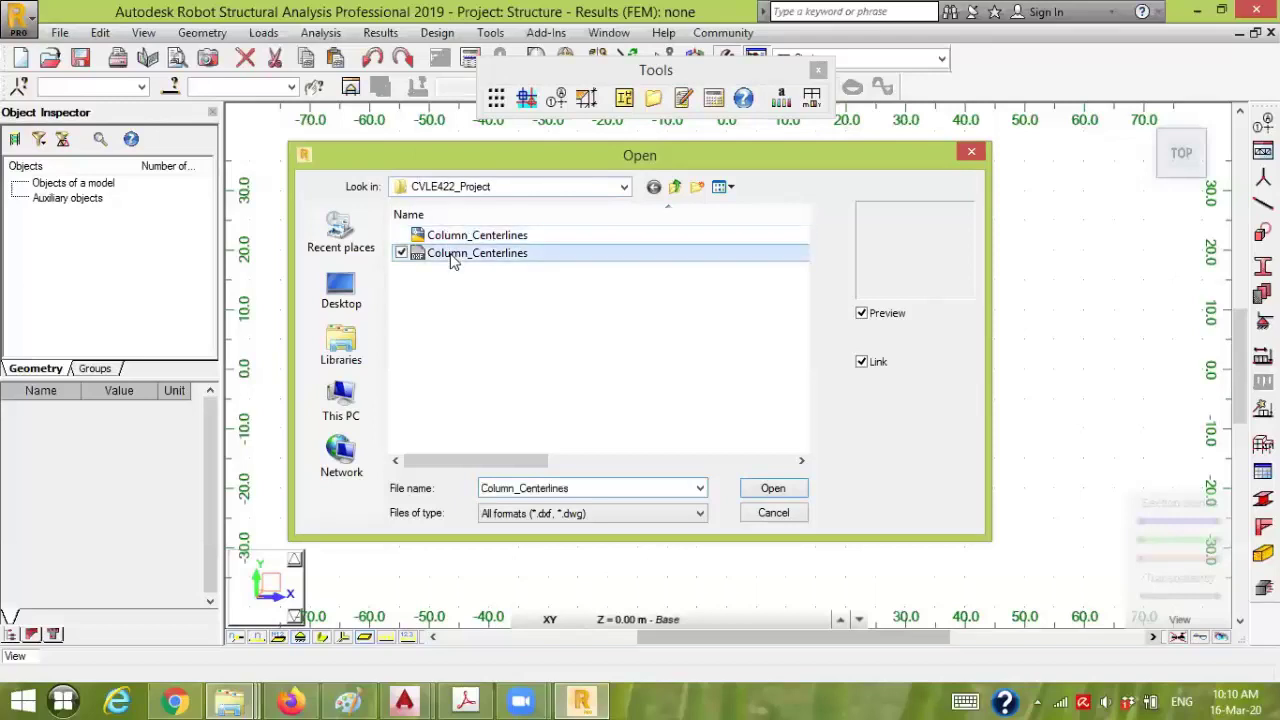
left_click(773, 488)
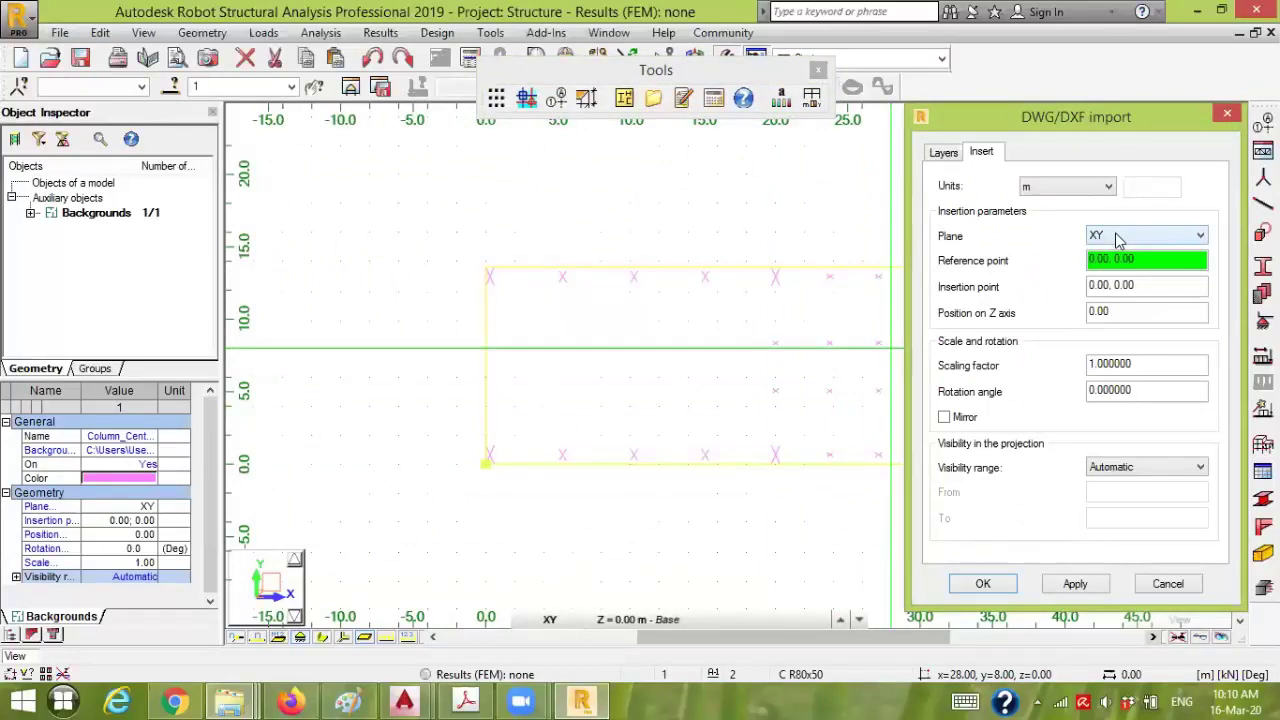
- Insert the background in metres on the XY plane at 0.00, 0.00, Z position 0.00, with scaling factor 1 and rotation angle 0
left_click(1141, 285)
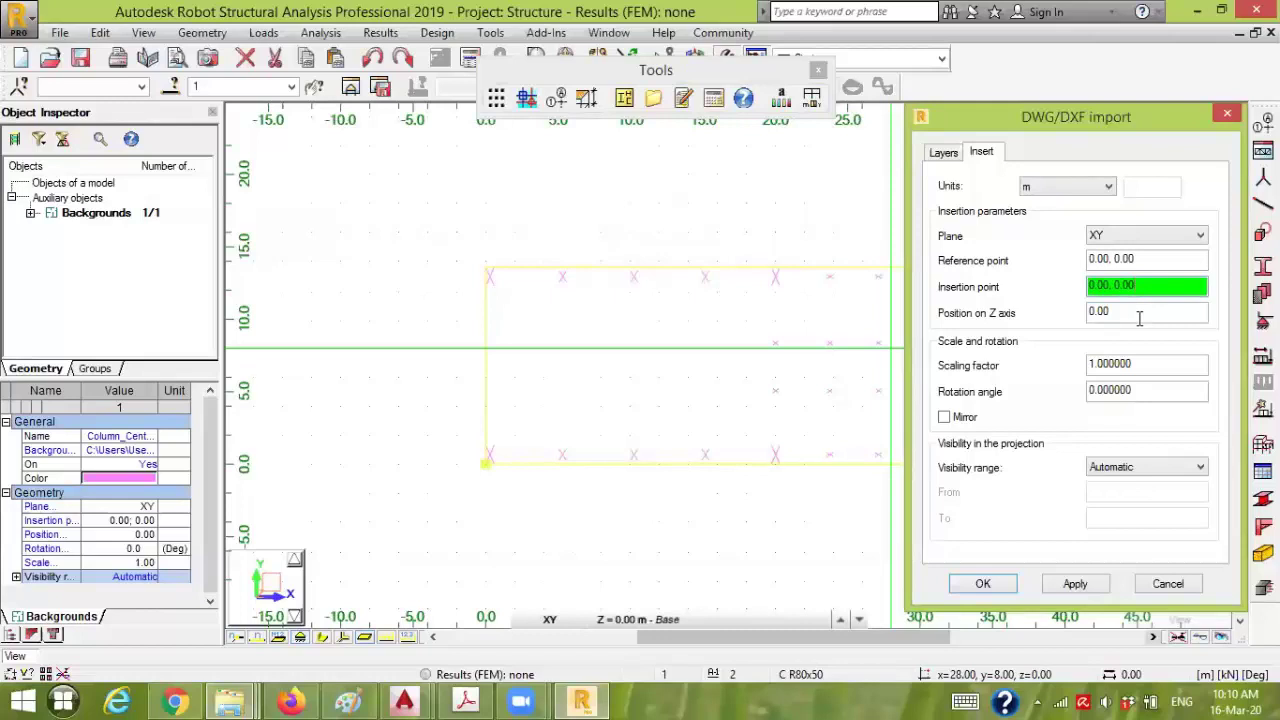
left_click(1139, 313)
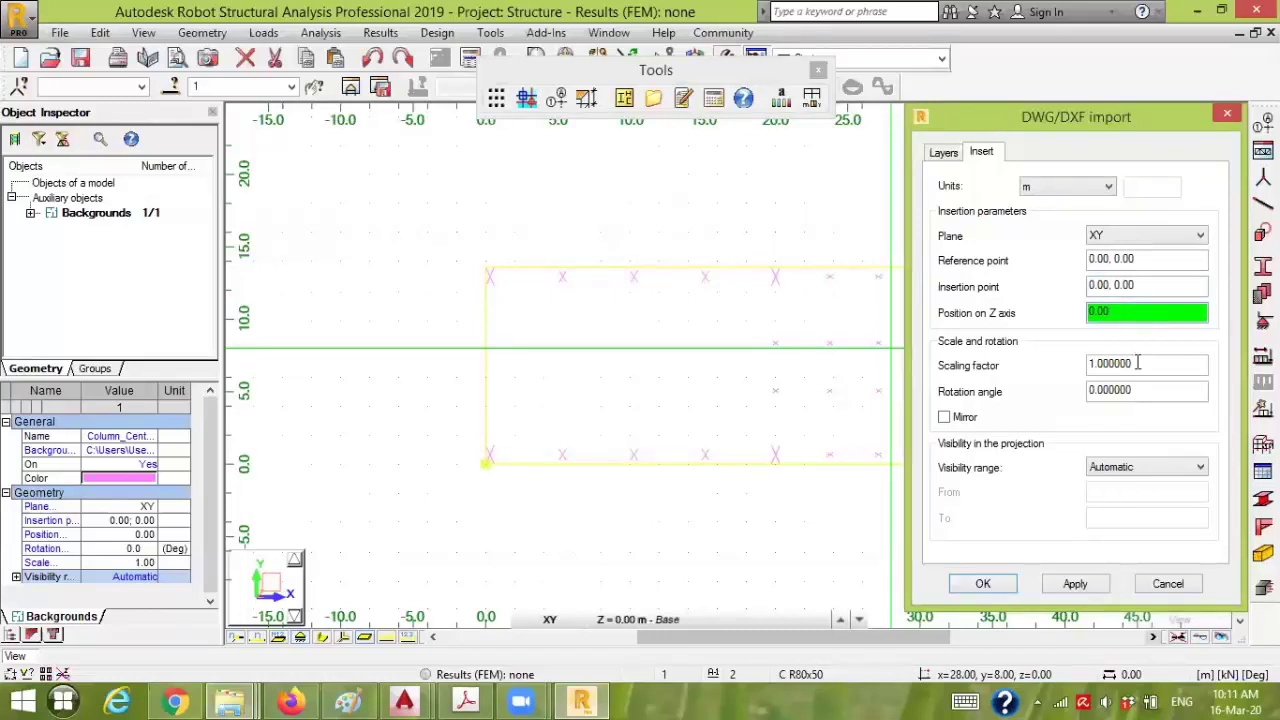
left_click(1138, 364)
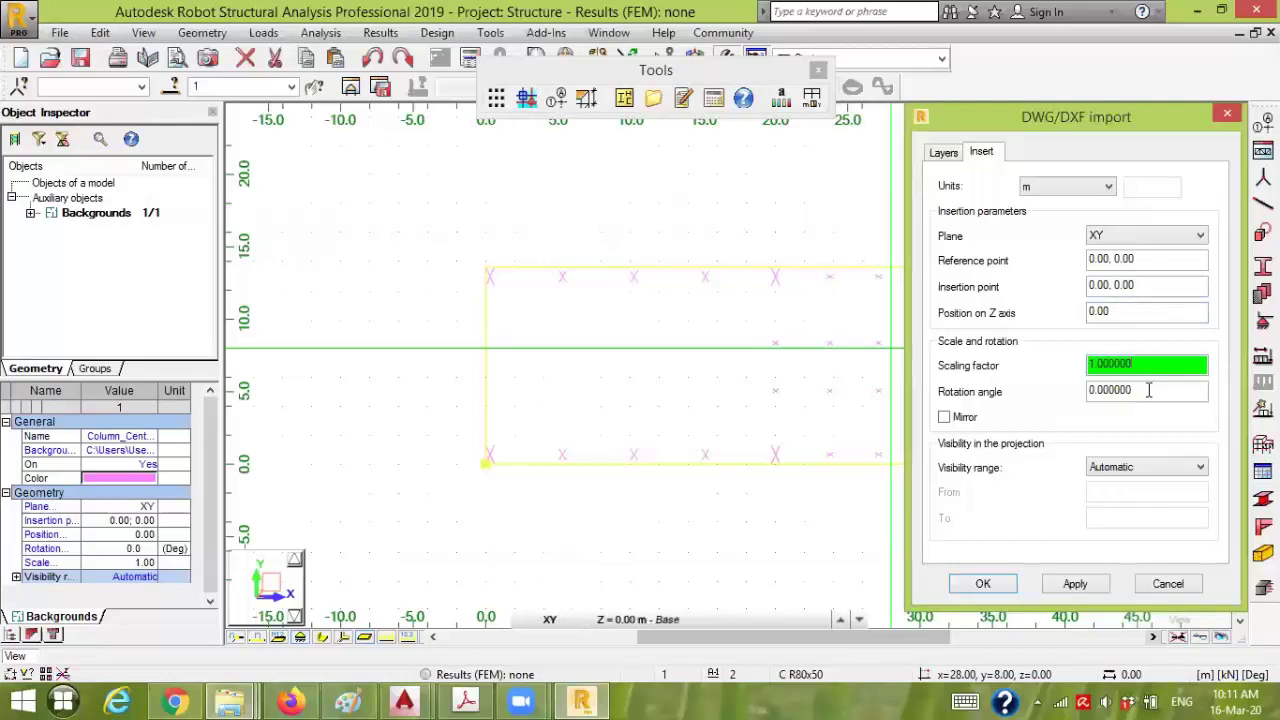
left_click(983, 584)
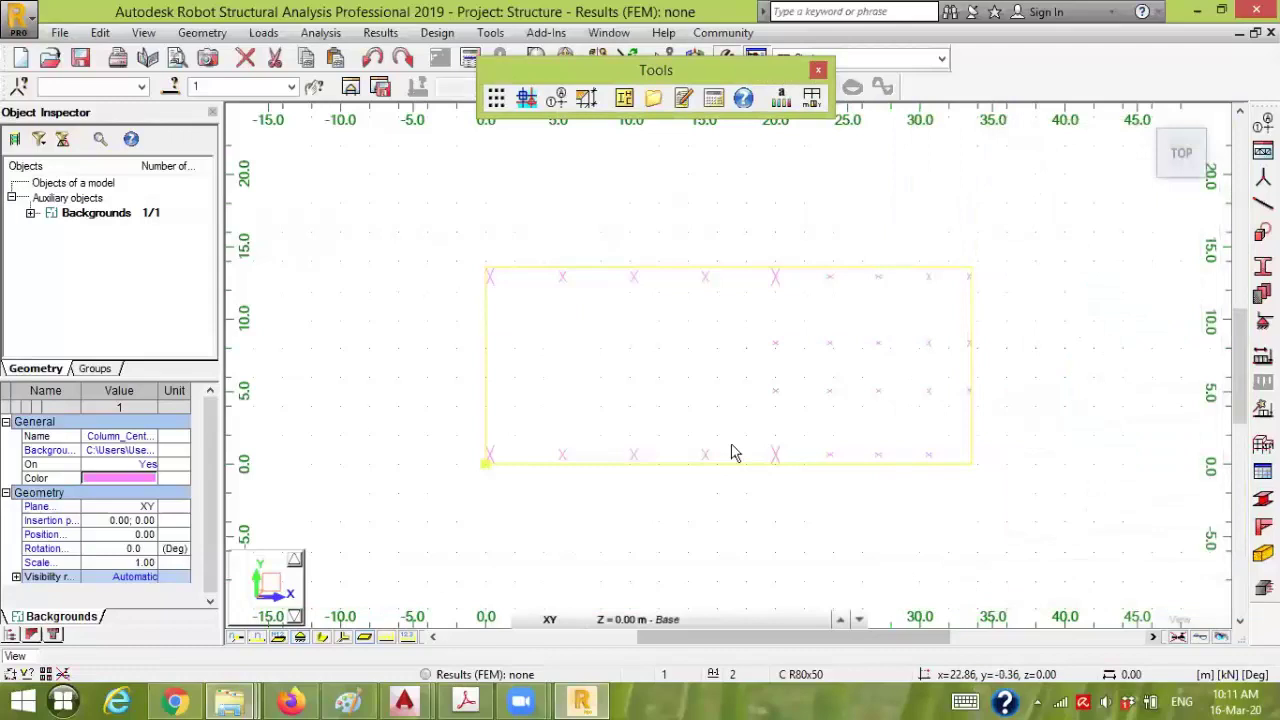
- Inspect the imported column marks at the origin corner and across the whole plan
scroll(540, 486, "up", 1)
scroll(430, 437, "up", 4)
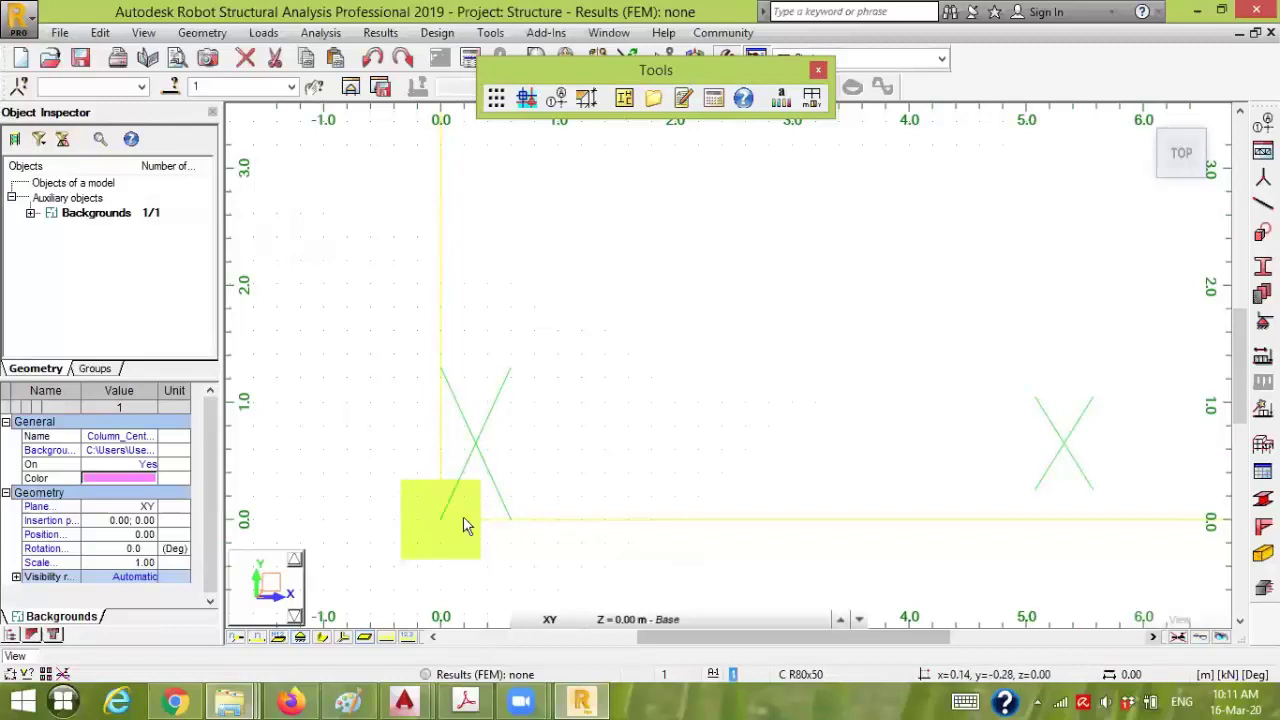
scroll(429, 552, "down", 5)
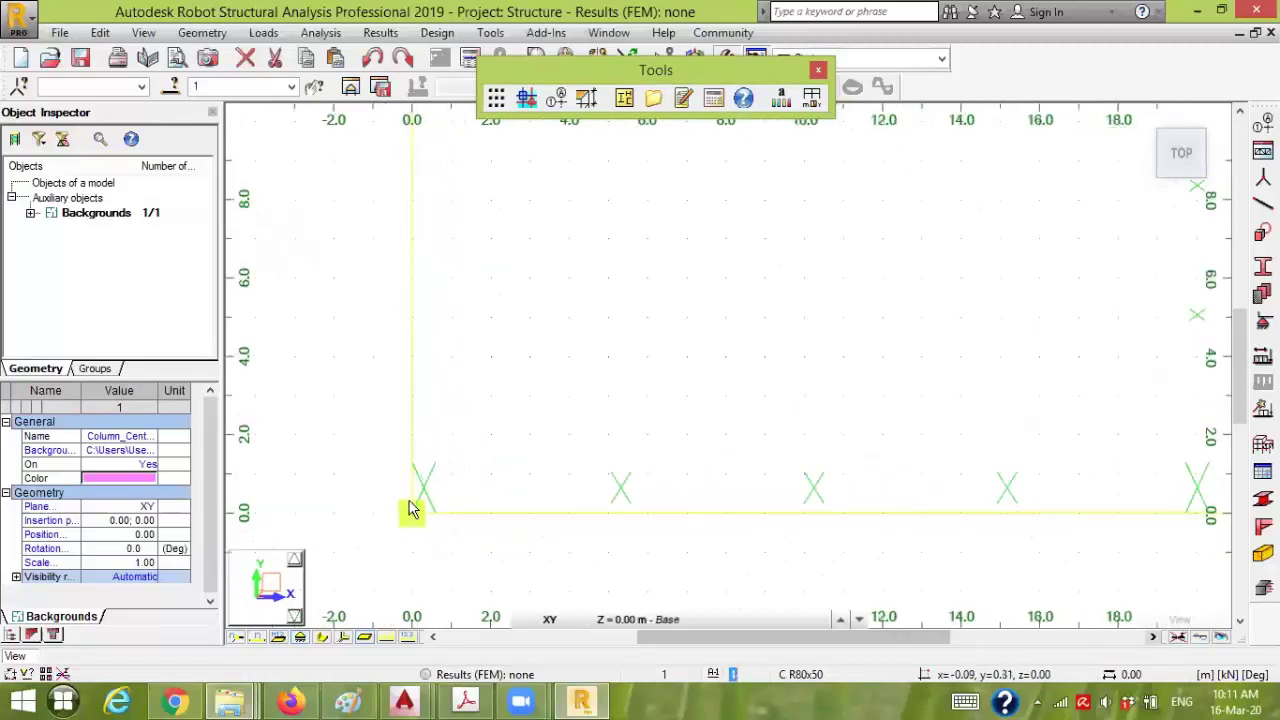
scroll(540, 376, "up", 1)
middle_click_drag(631, 400, 643, 342)
left_click(549, 619)
left_click(549, 575)
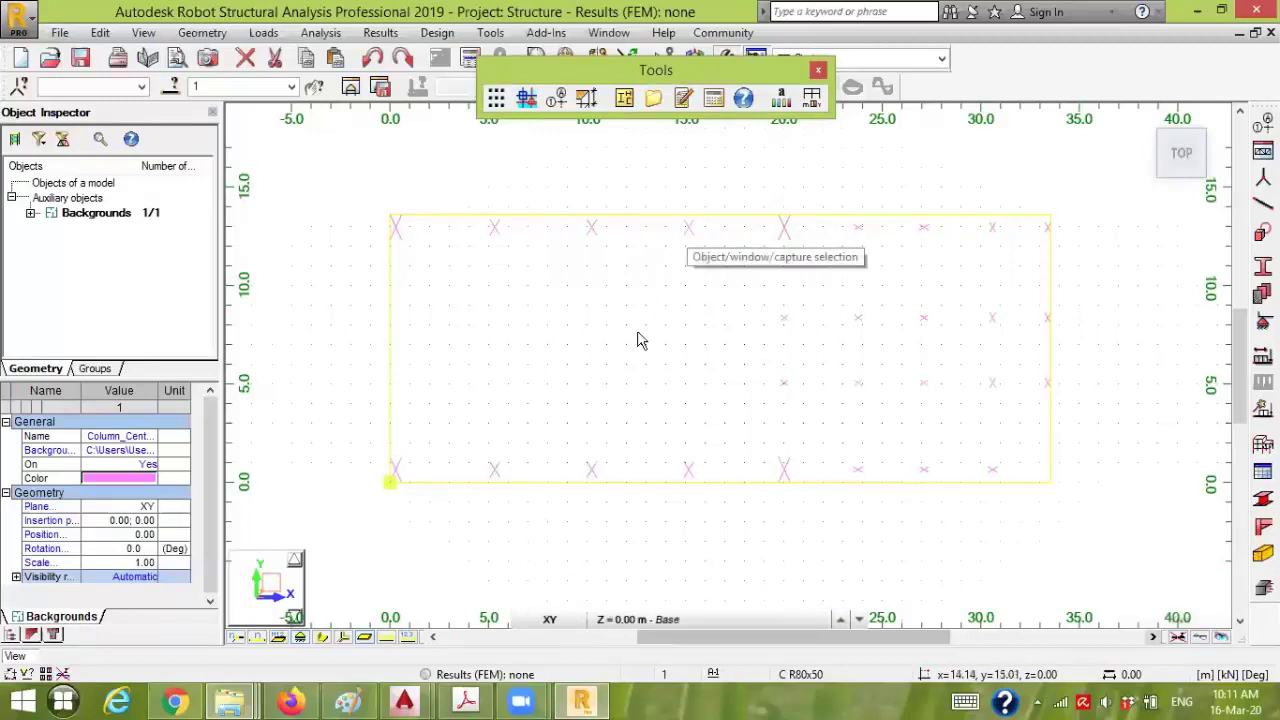
mouse_move(533, 700)
left_click(617, 583)
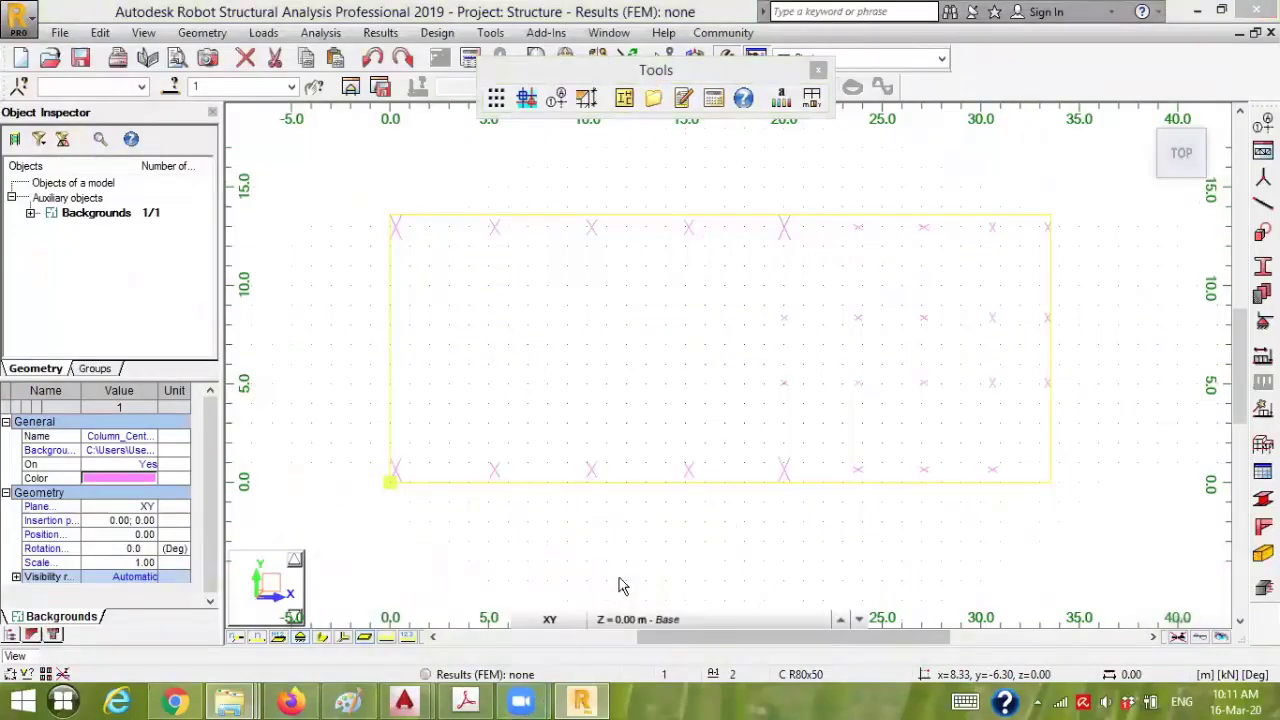
mouse_move(521, 700)
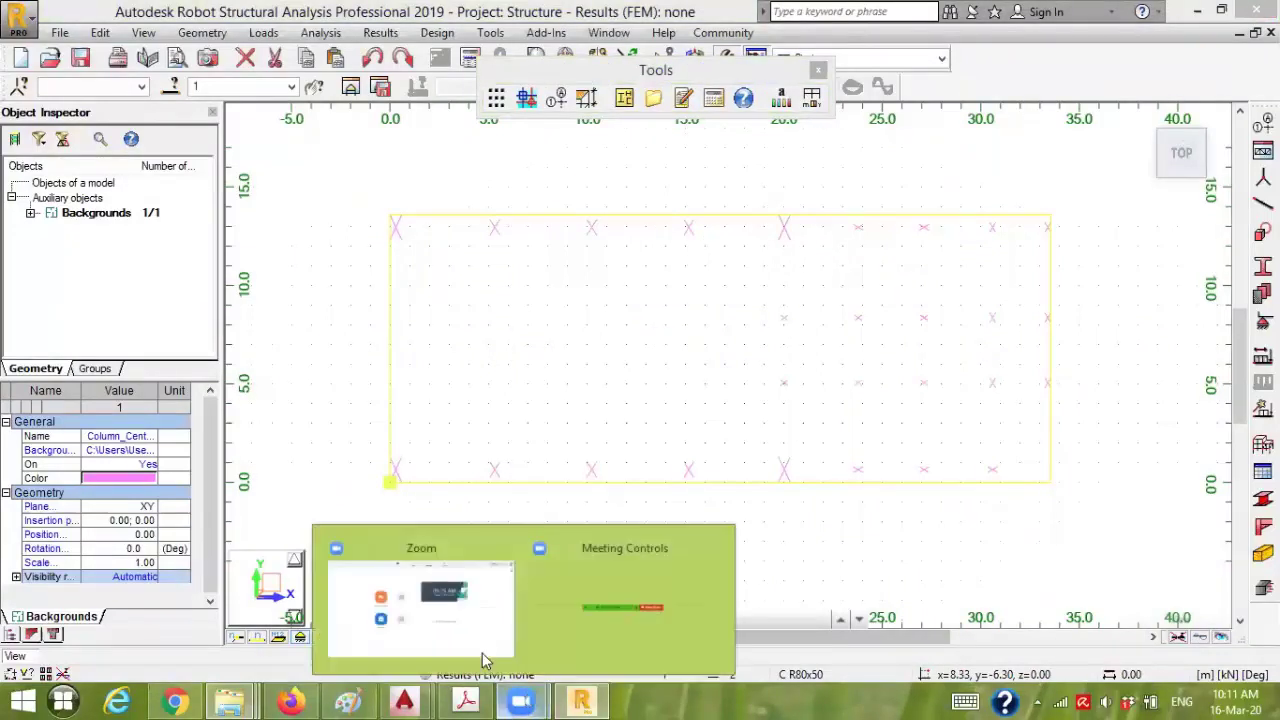
left_click(470, 621)
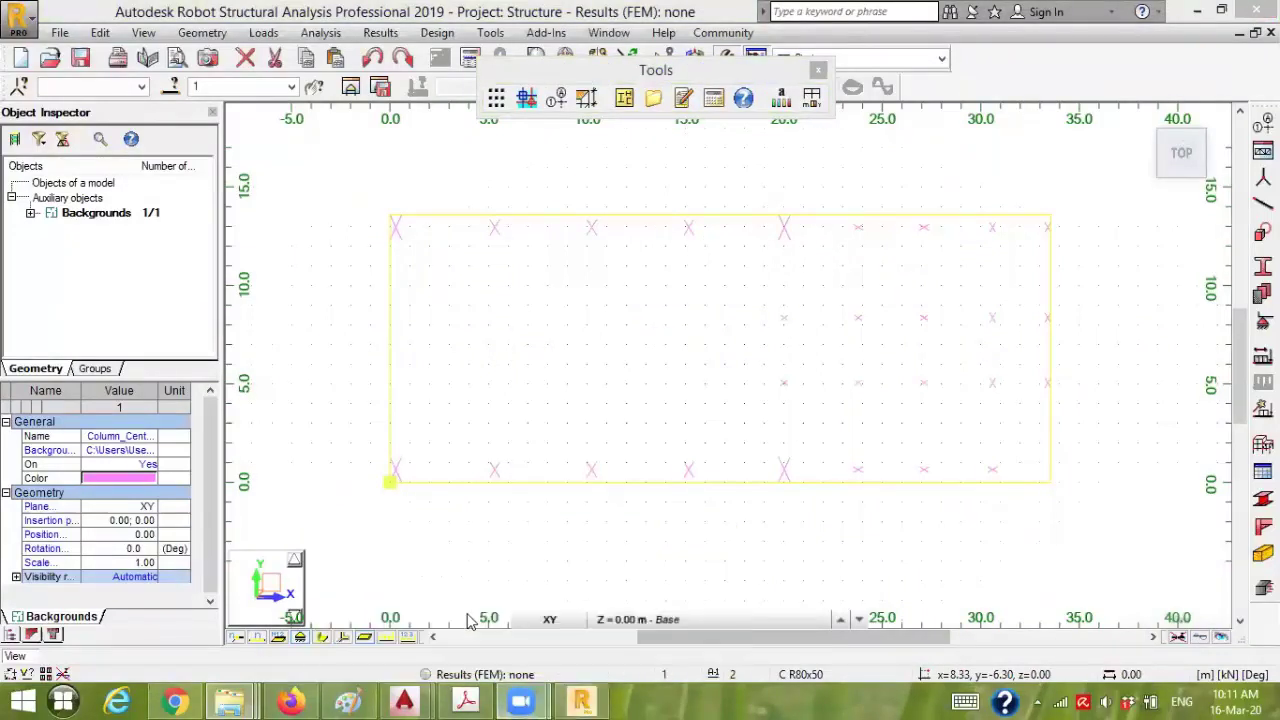
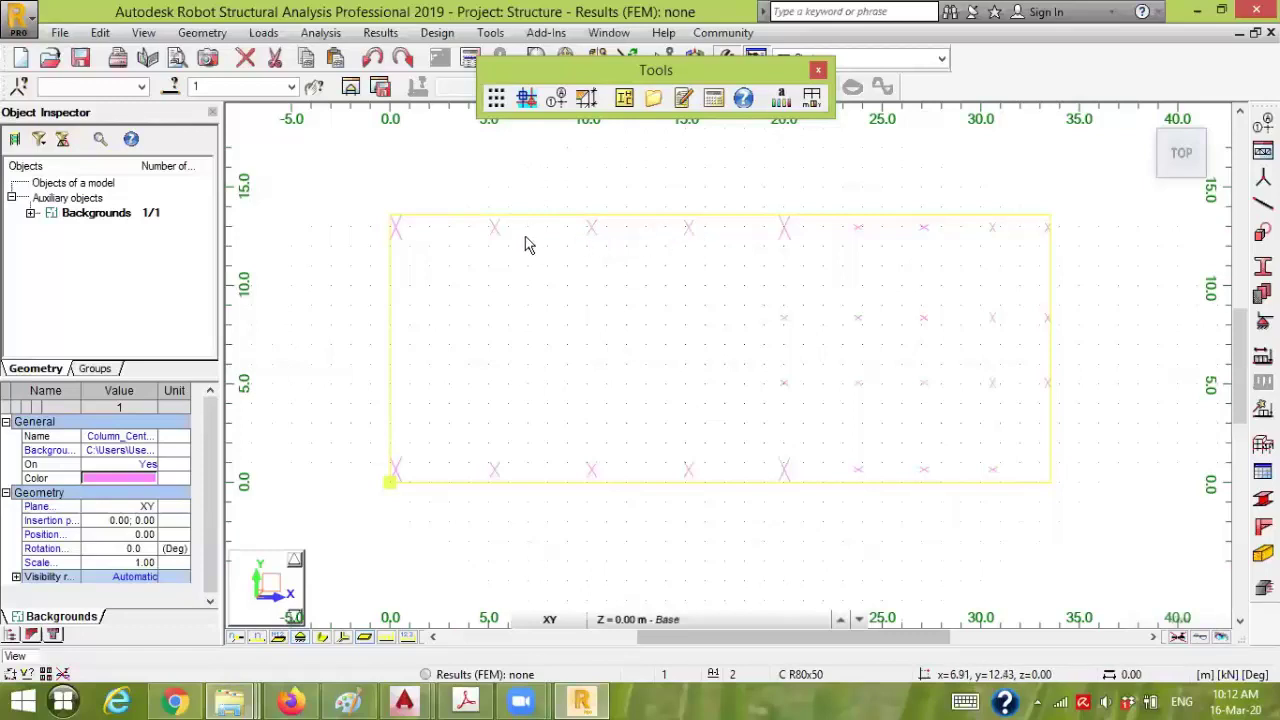
- Switch to the RC3_Project_Plans drawing in AutoCAD and turn on the column layer
scroll(528, 245, "up", 1)
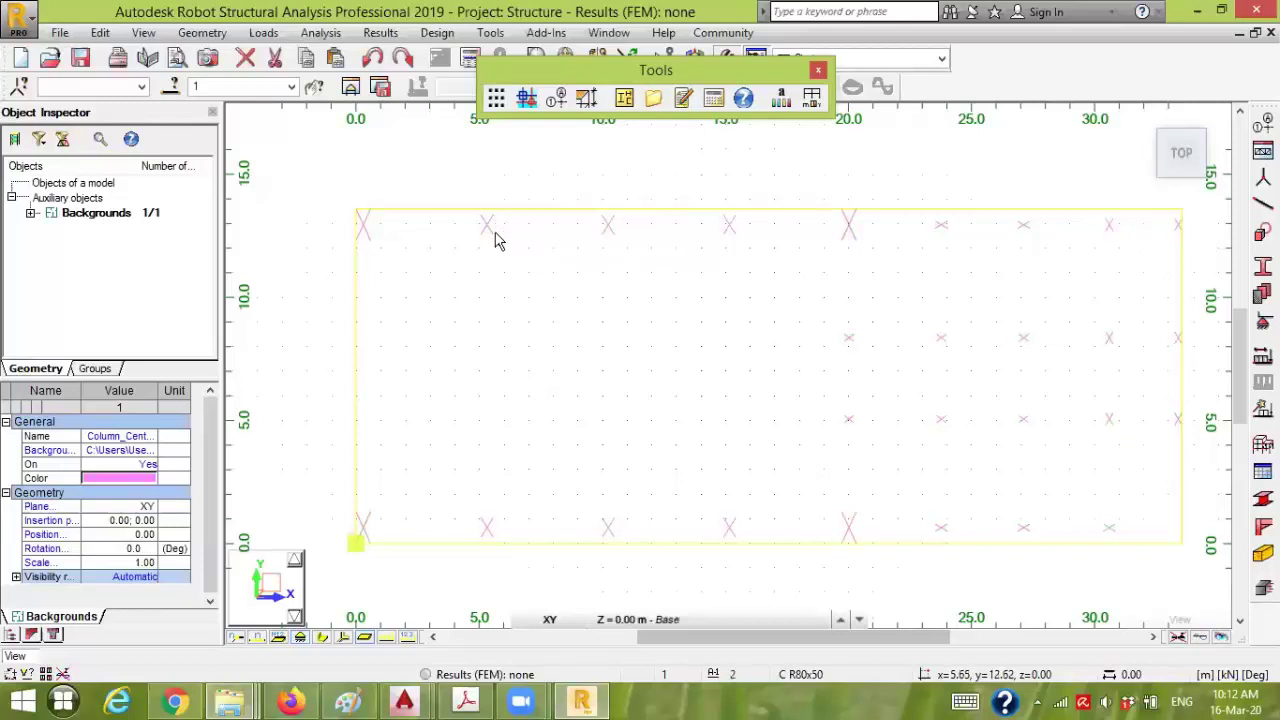
left_click(406, 700)
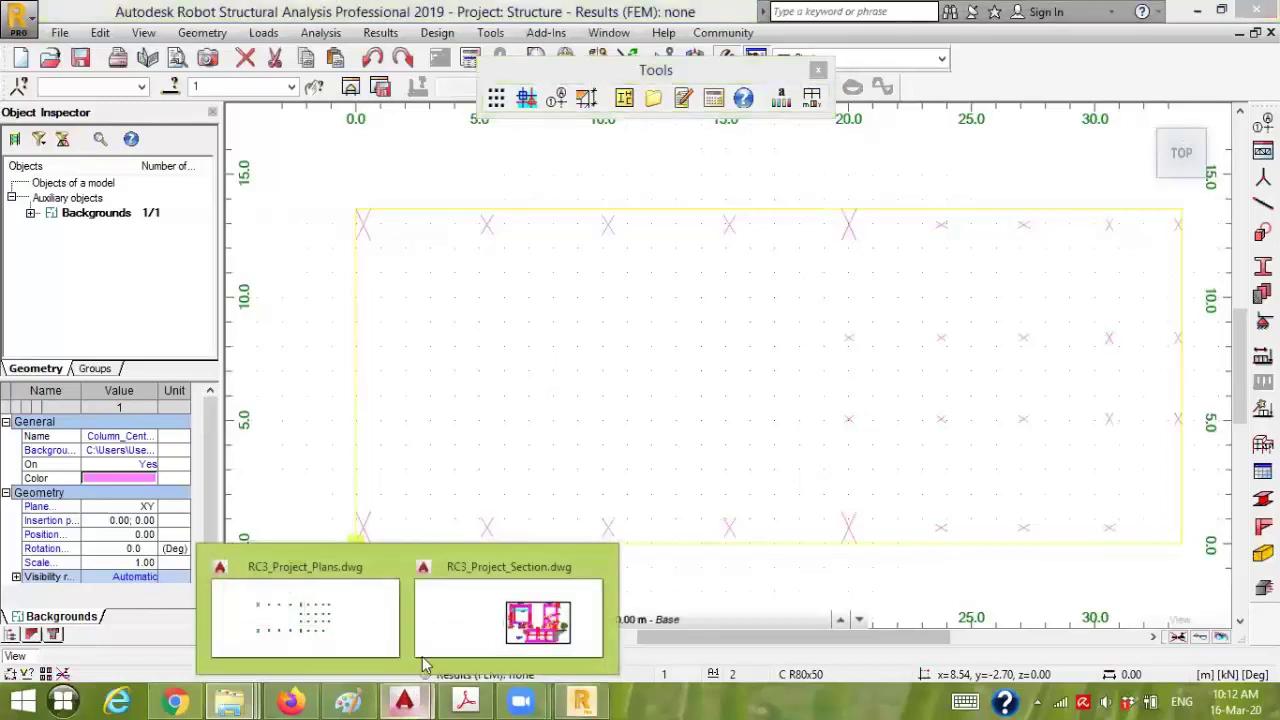
left_click(360, 620)
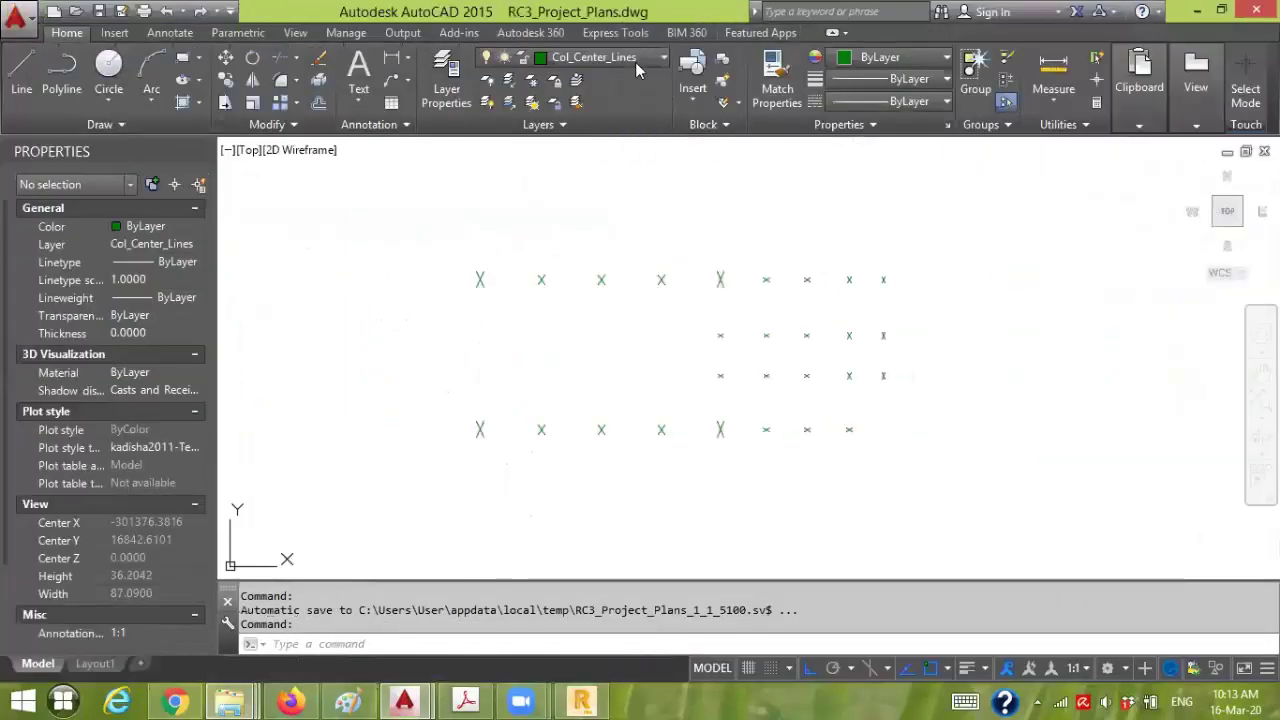
left_click(635, 58)
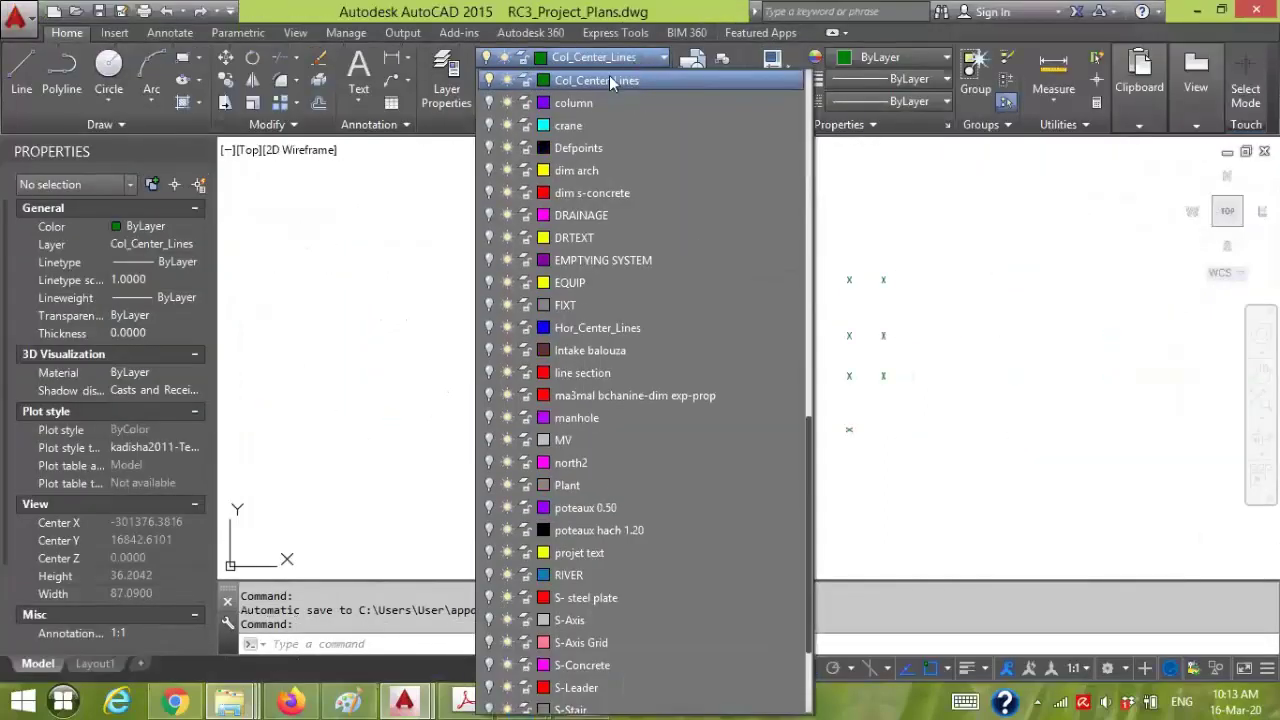
left_click(490, 103)
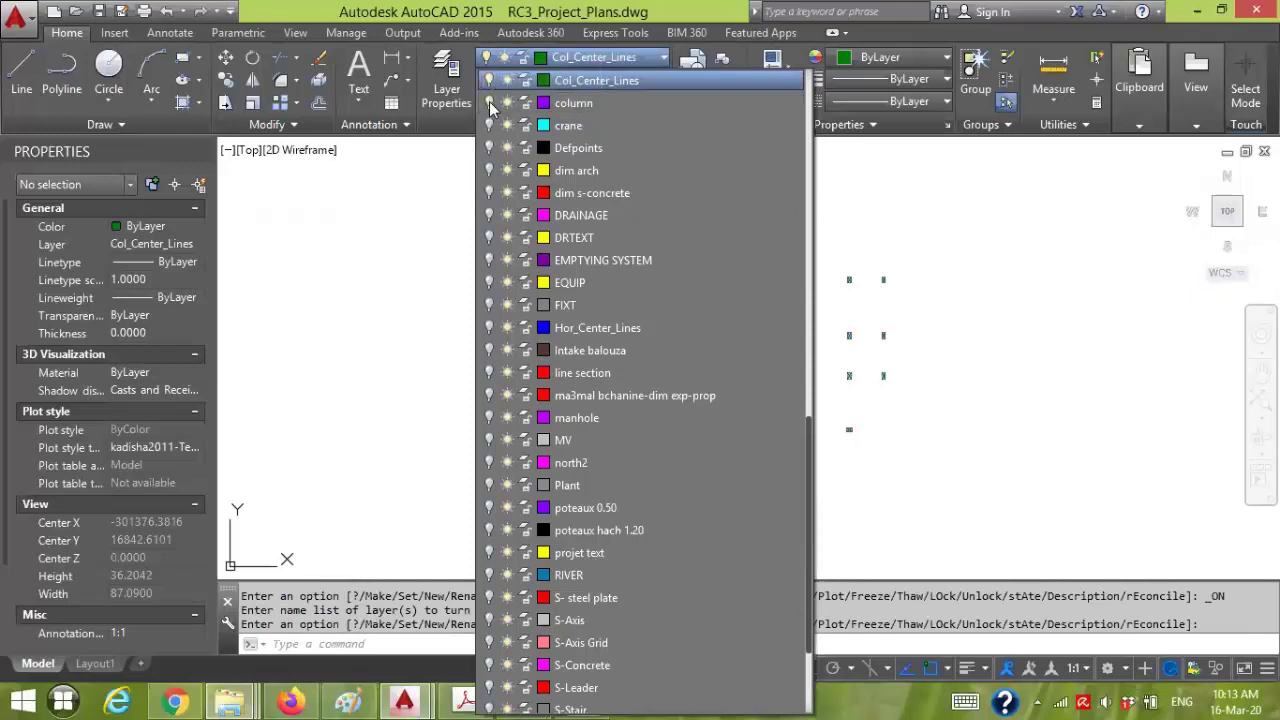
scroll(757, 285, "up", 4)
scroll(757, 290, "down", 2)
- Turn on the poteaux 0.50 layer in the plans drawing
left_click(630, 58)
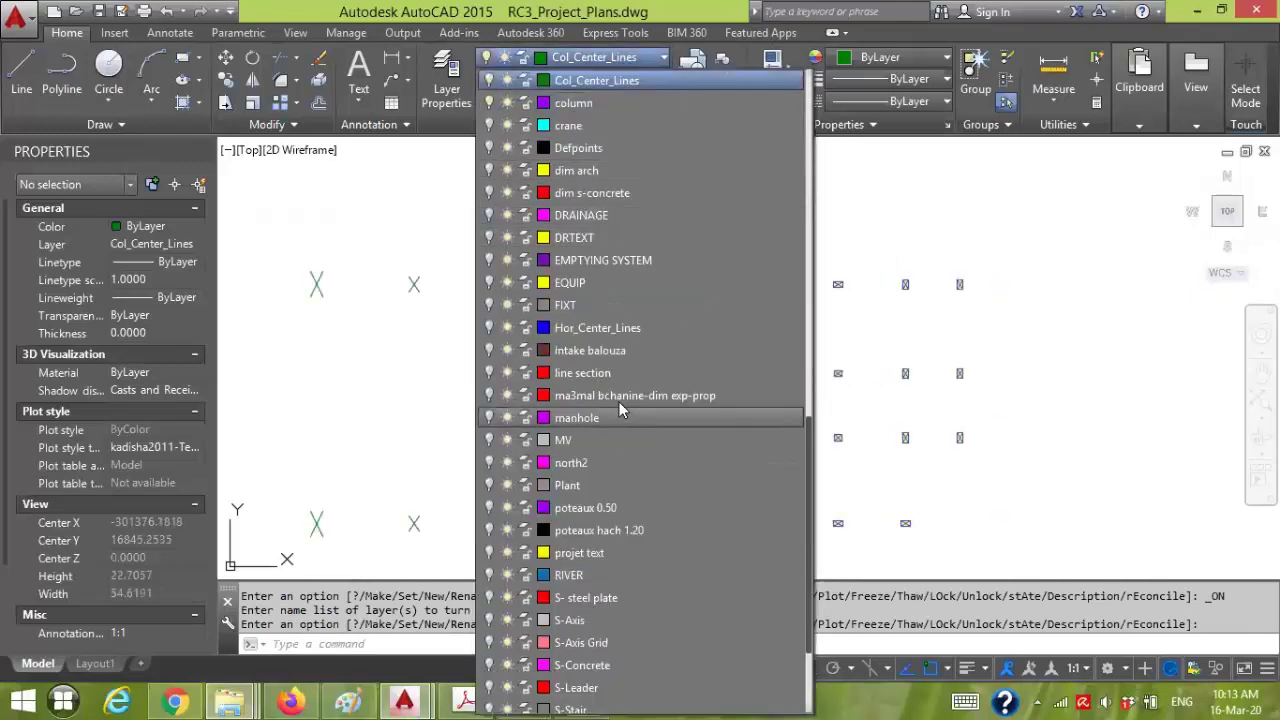
scroll(620, 410, "down", 2)
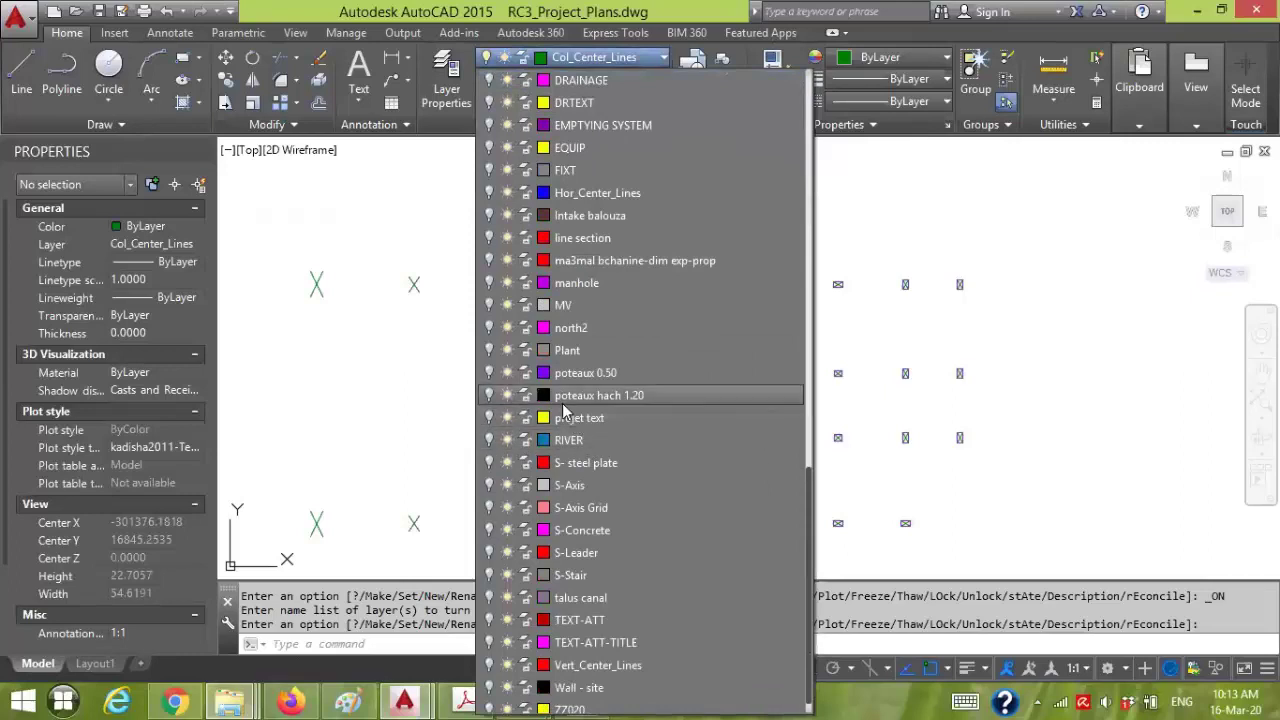
left_click(490, 372)
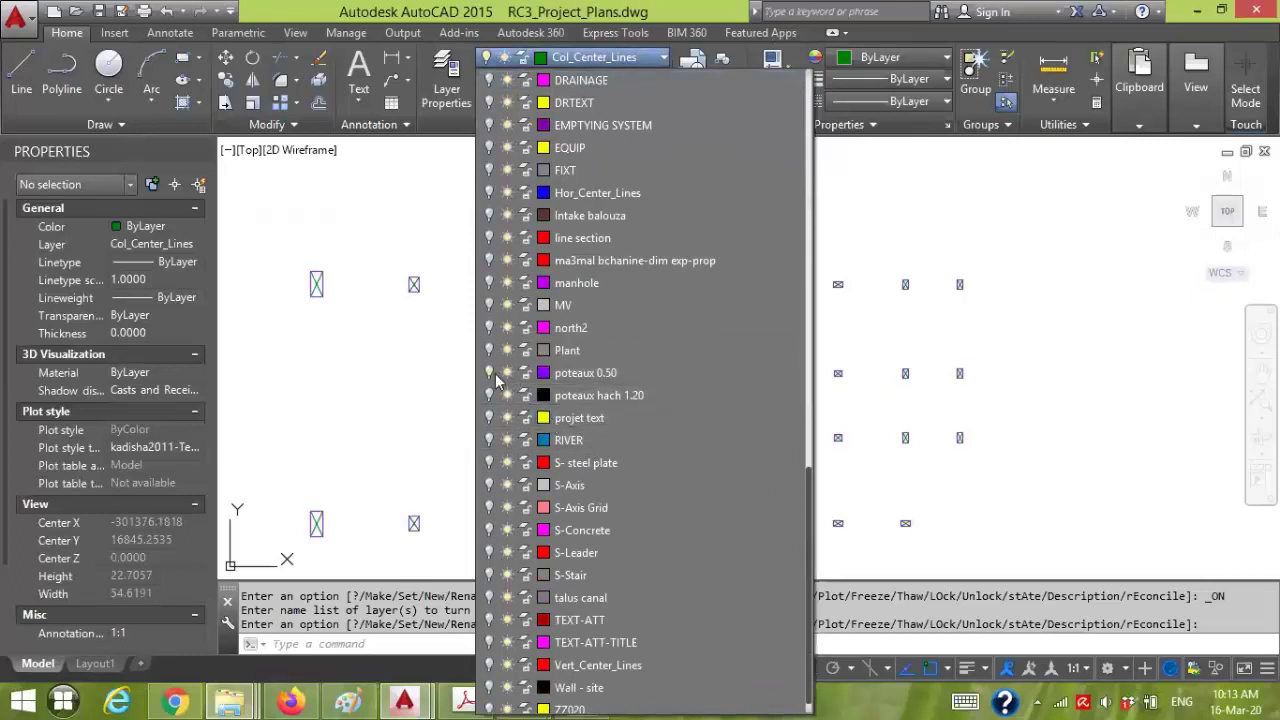
left_click(1000, 334)
scroll(523, 300, "up", 2)
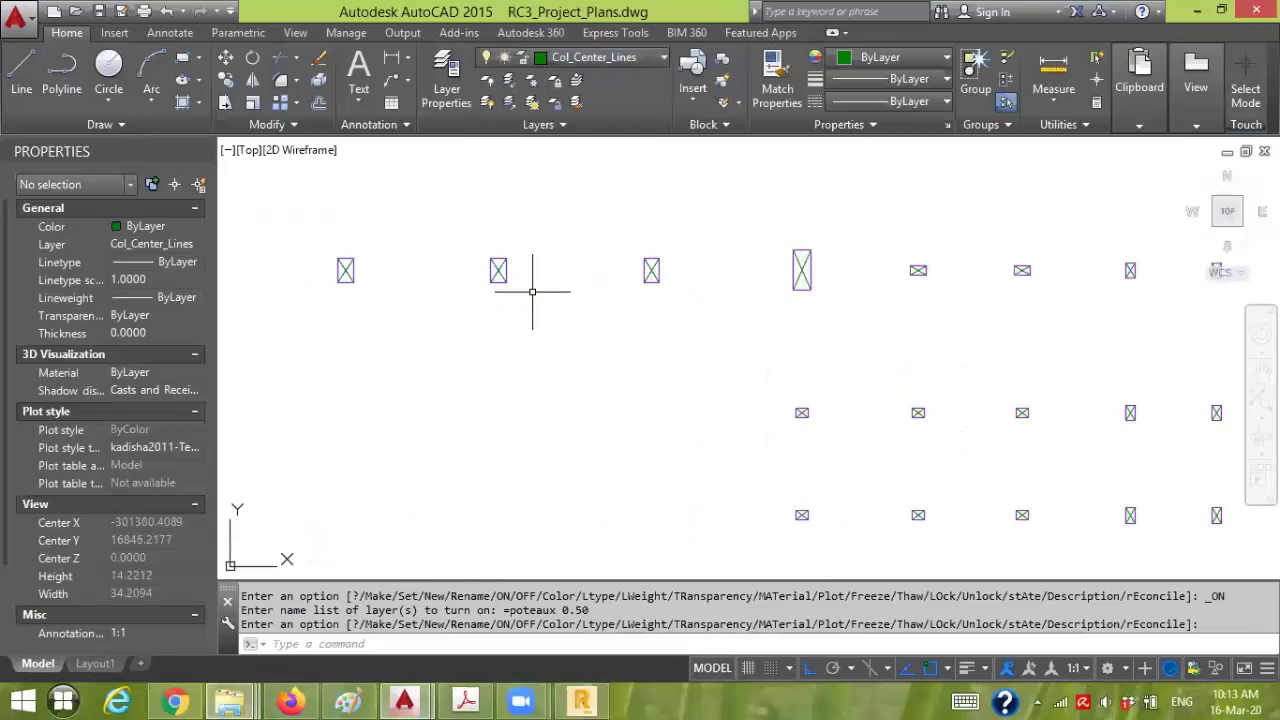
- Measure the long side of a middle column in the upper row using a temporary line between its corners
type("L")
key("Return")
scroll(525, 280, "up", 4)
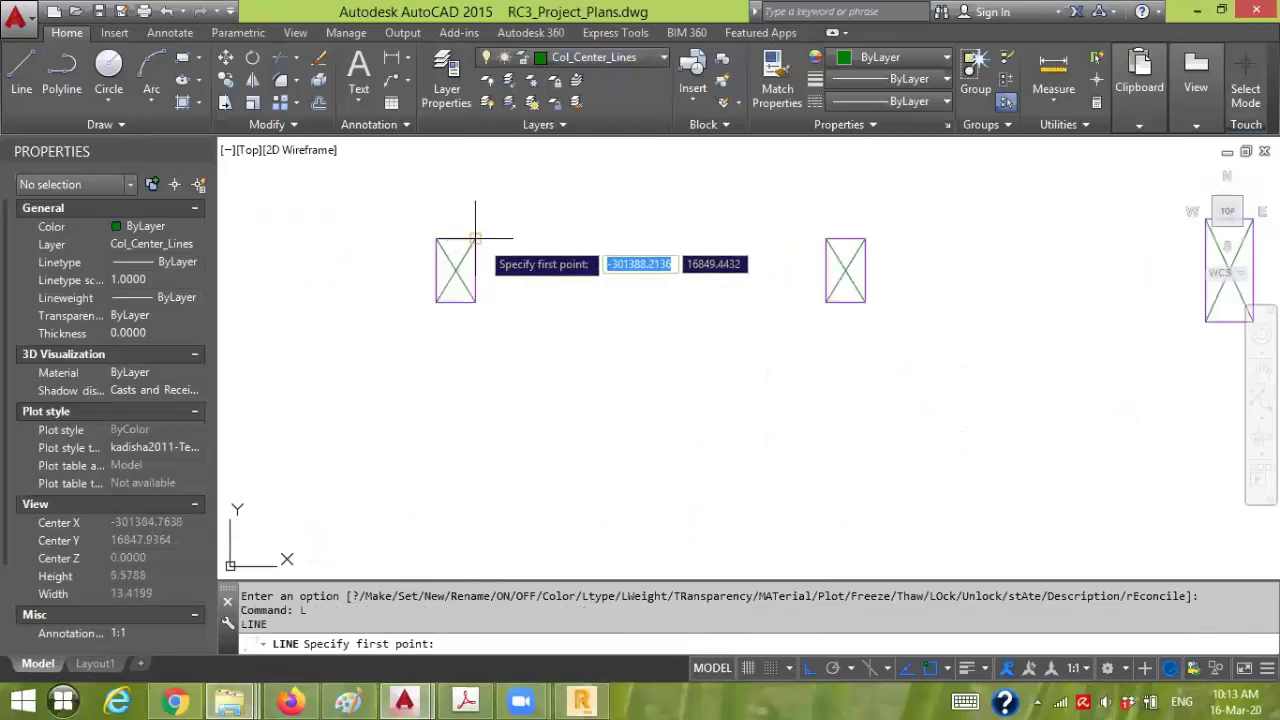
left_click(475, 238)
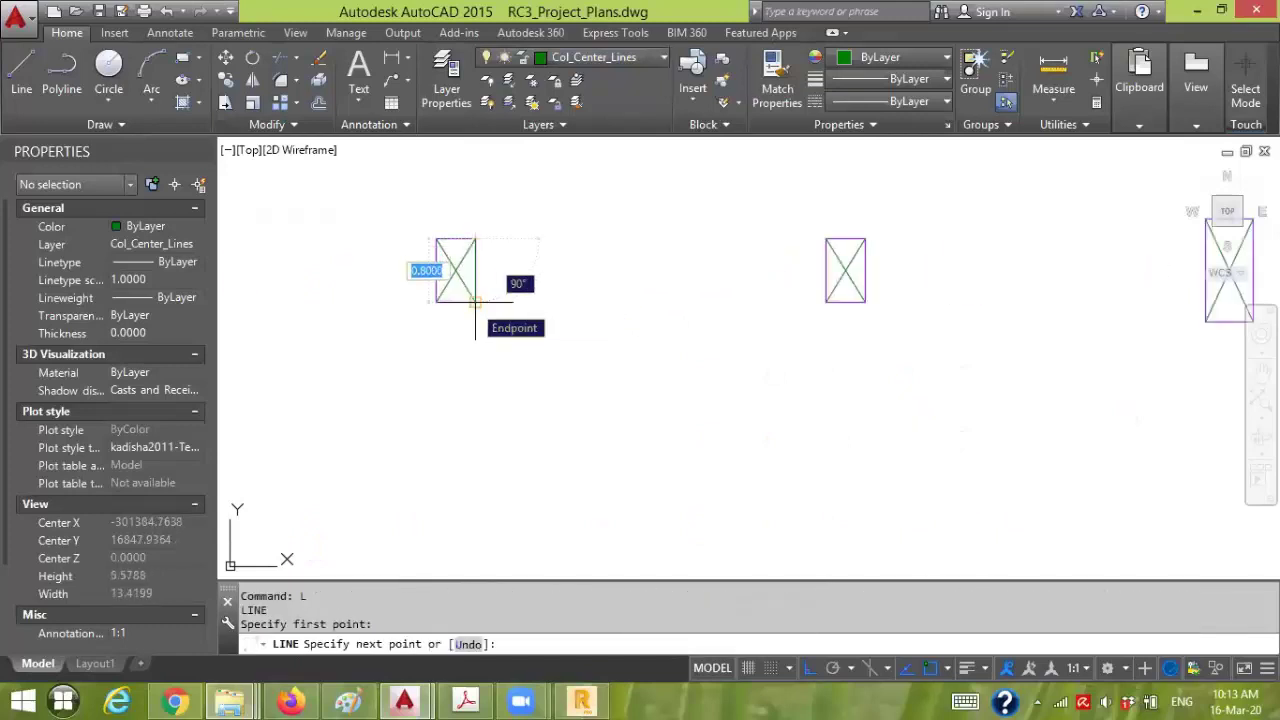
key("Escape")
scroll(497, 272, "down", 5)
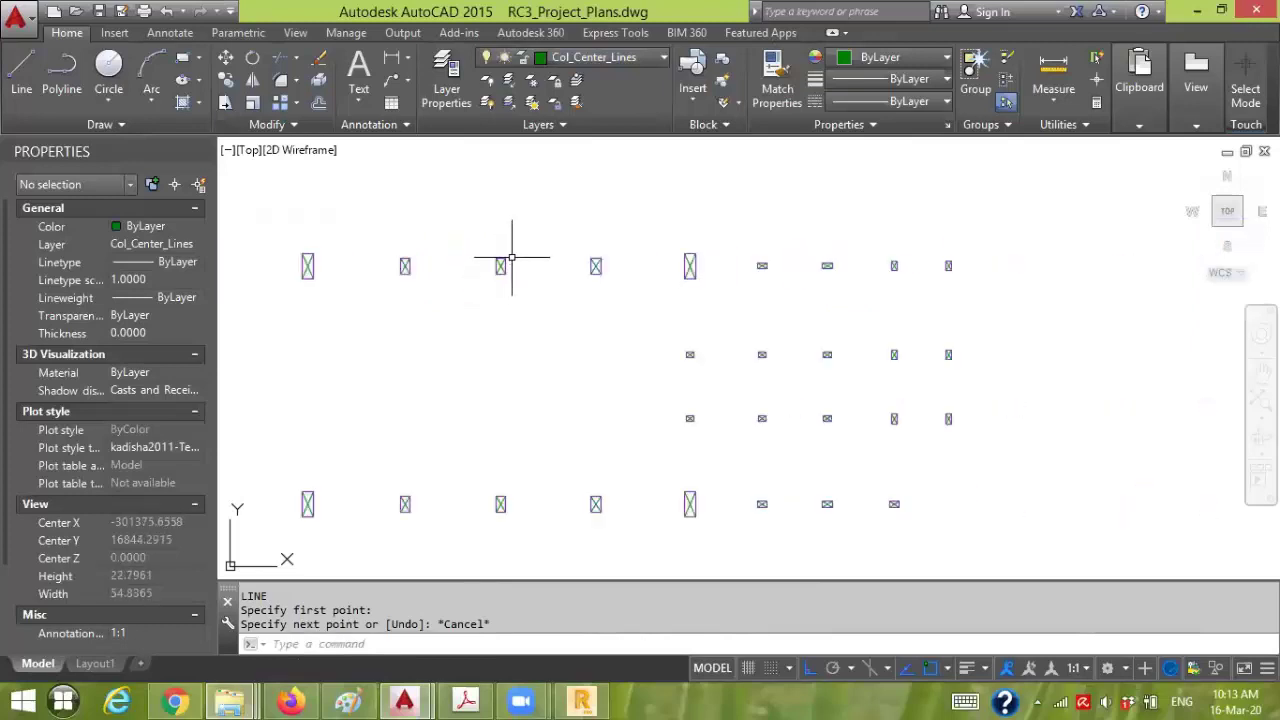
scroll(511, 270, "up", 2)
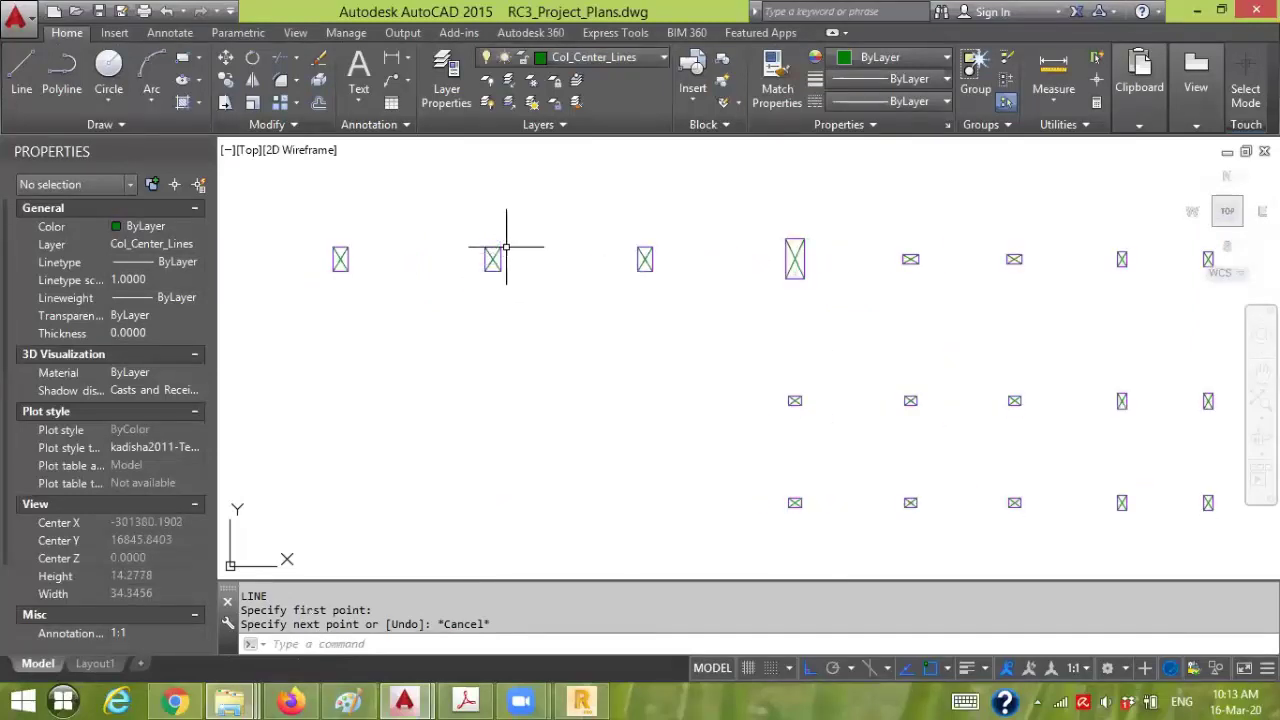
- Switch back to Robot Structural Analysis and remove all unused sections from the section list
left_click(580, 700)
middle_click_drag(727, 393, 733, 367)
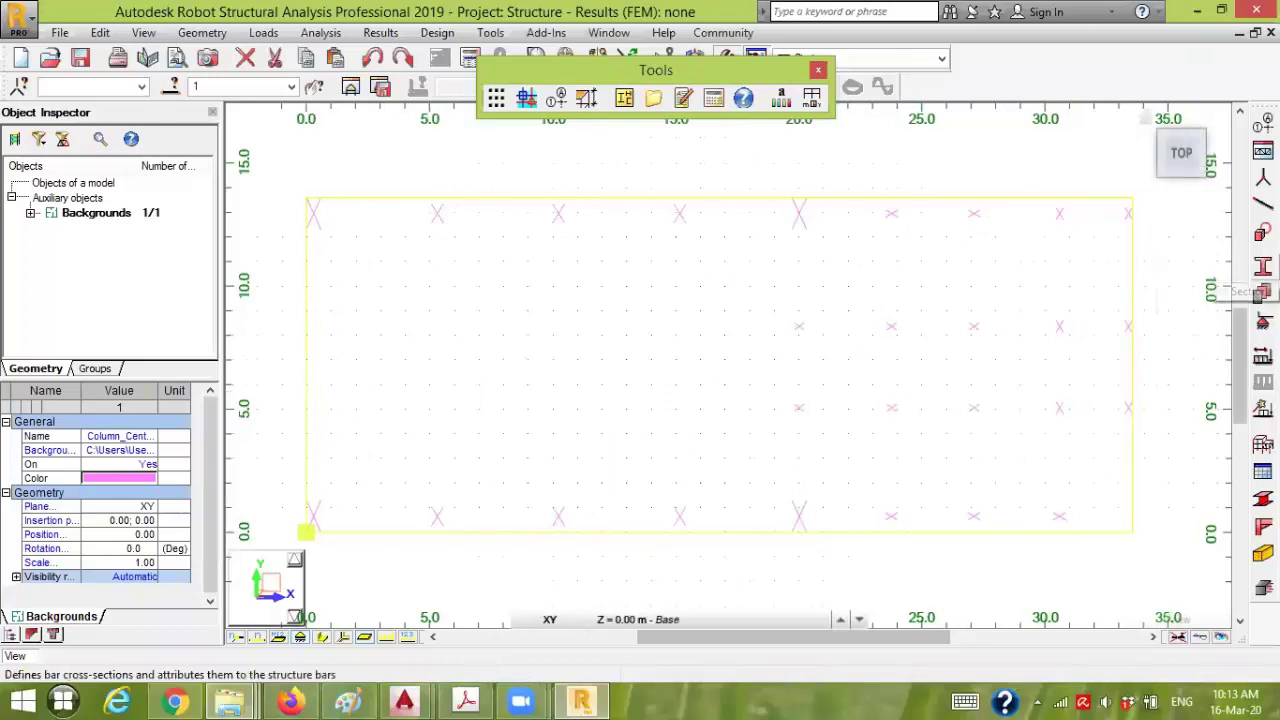
left_click(1262, 268)
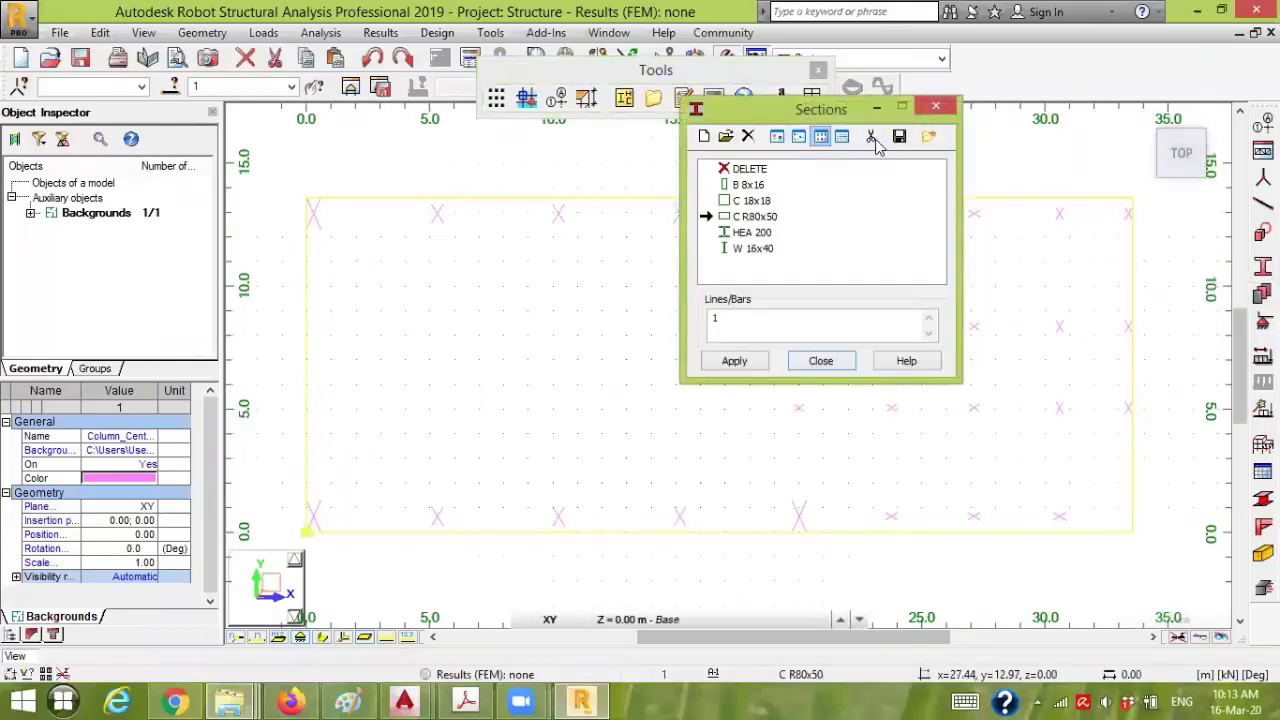
left_click(872, 139)
left_click(868, 290)
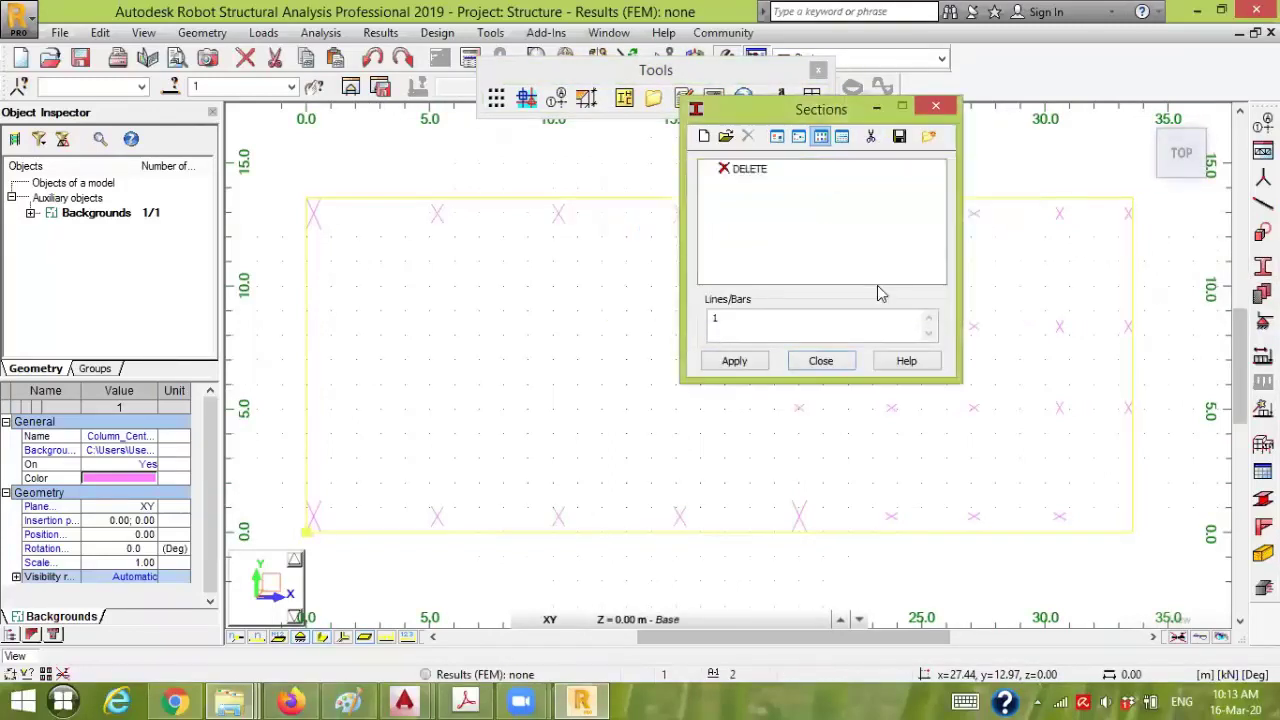
- Add a rectangular RC beam section B R80x50 in C35 with b 80 cm and h 50 cm
left_click(704, 137)
left_click(940, 252)
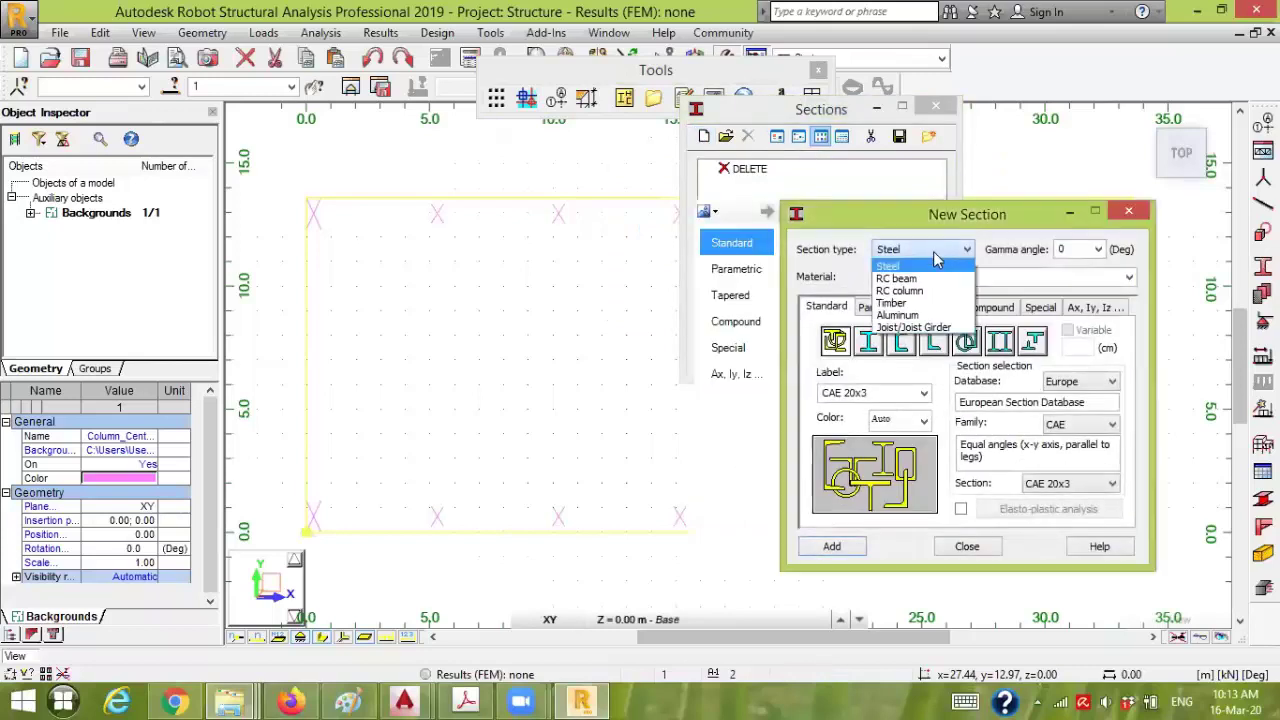
left_click(922, 279)
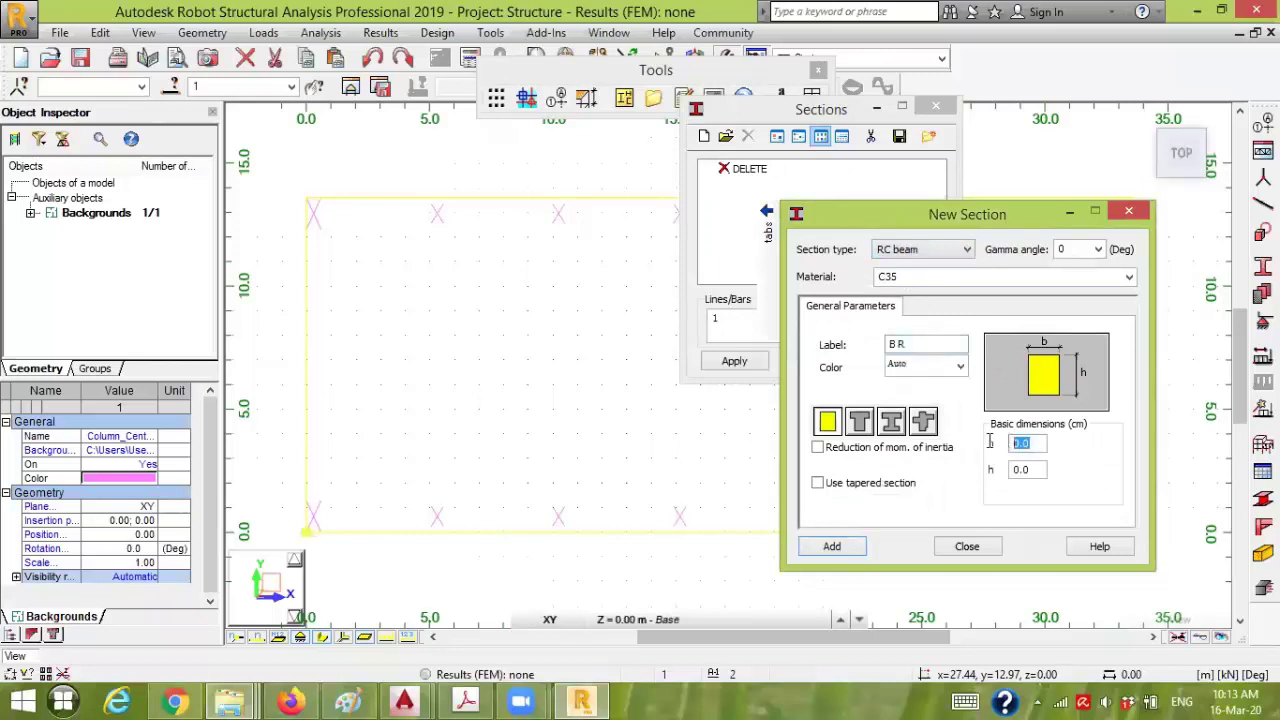
type("80")
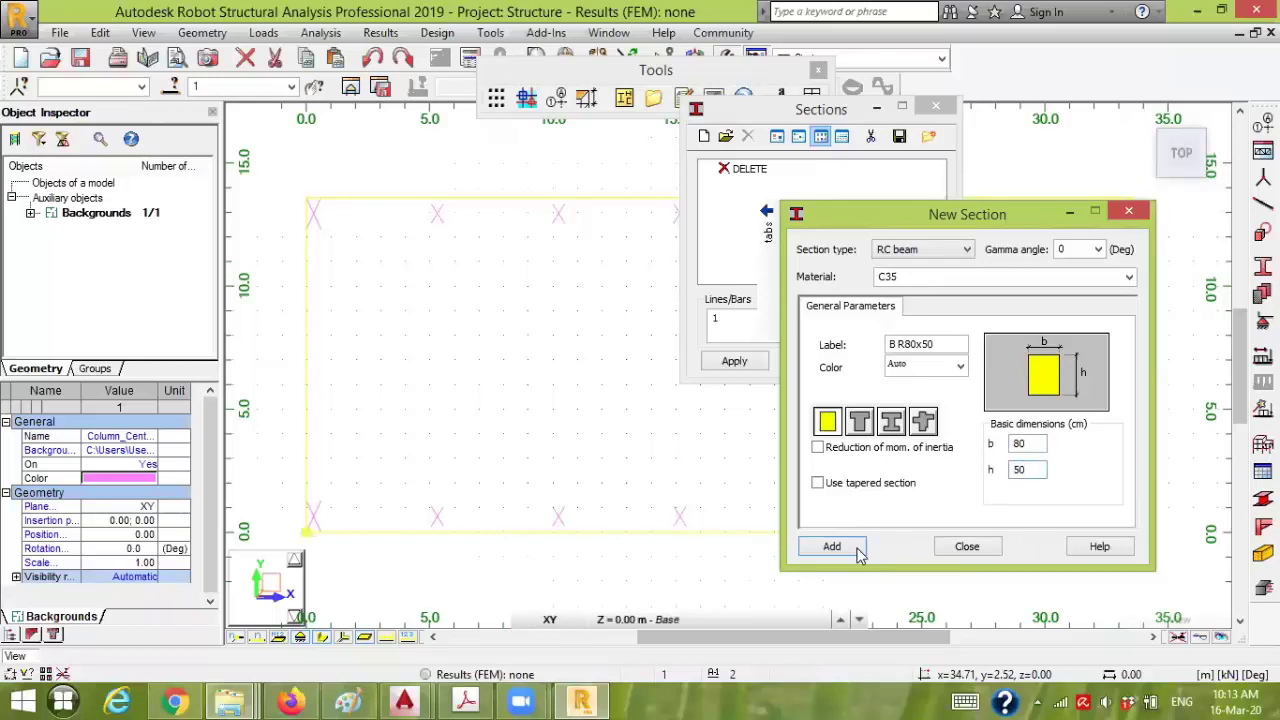
left_click(967, 546)
left_click(822, 361)
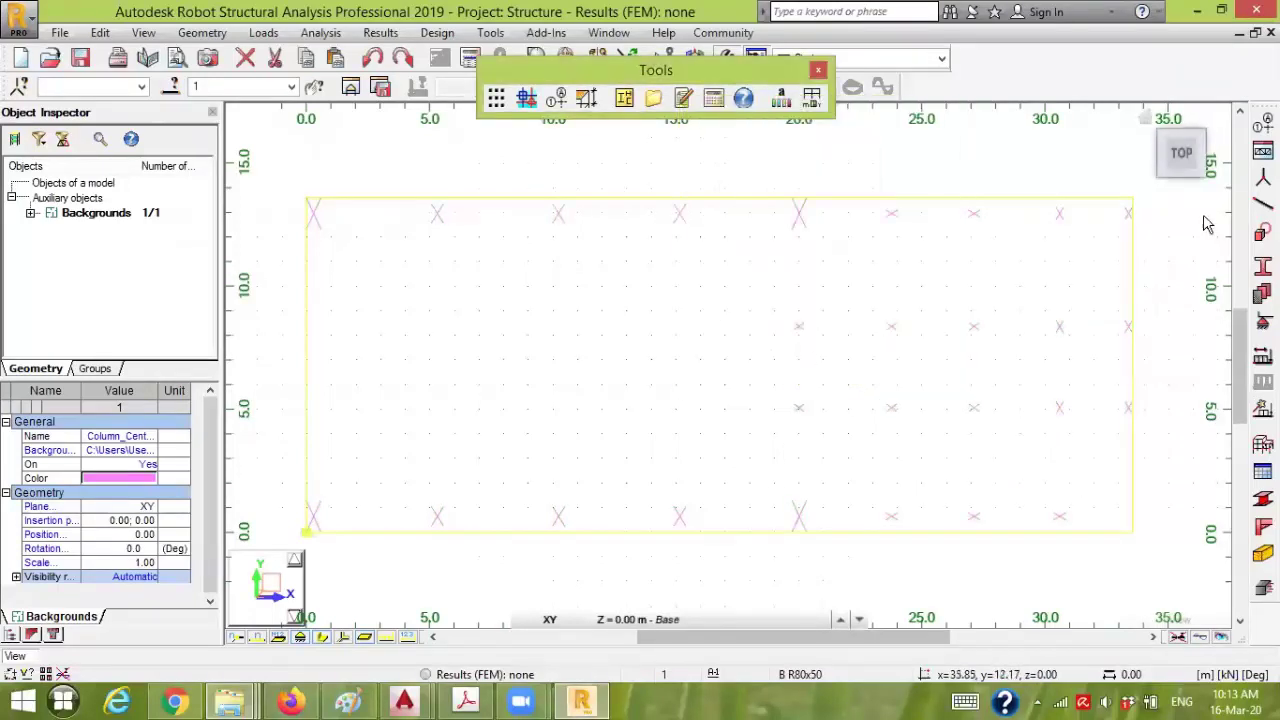
- Start defining RC Beam bars with section B R80x50 and turn off the view grid
left_click(1263, 205)
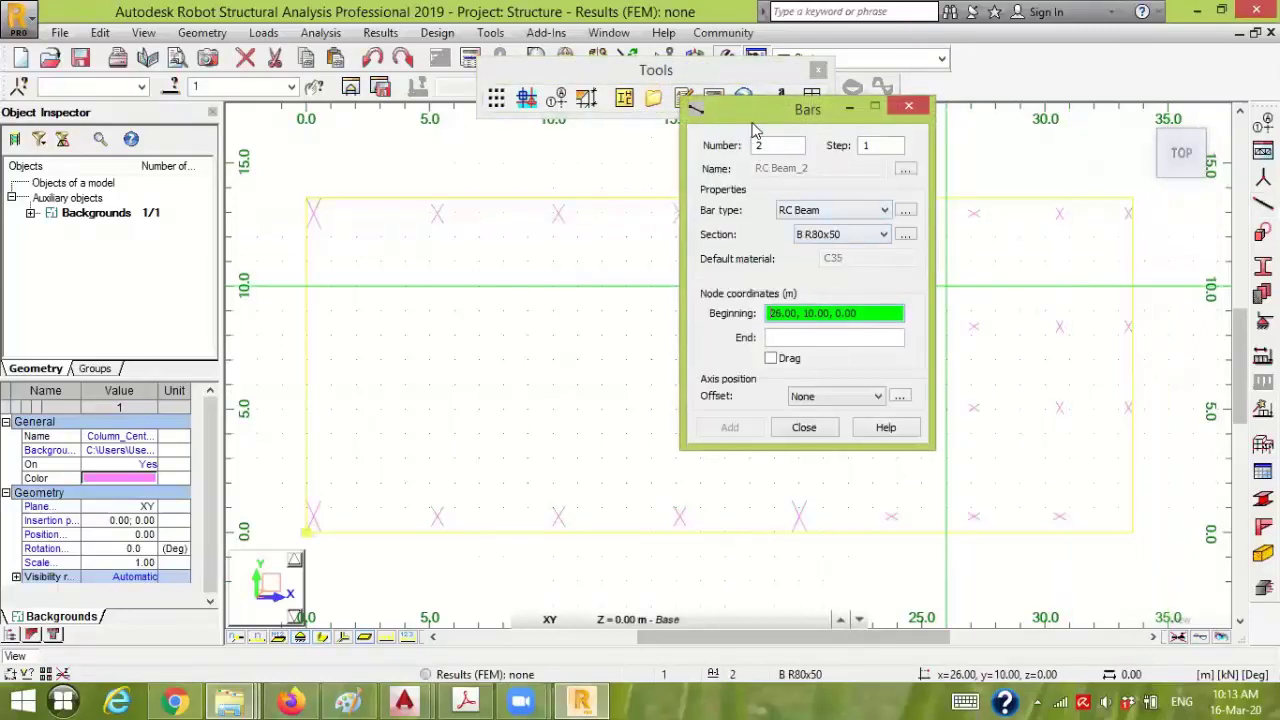
left_click_drag(755, 130, 838, 323)
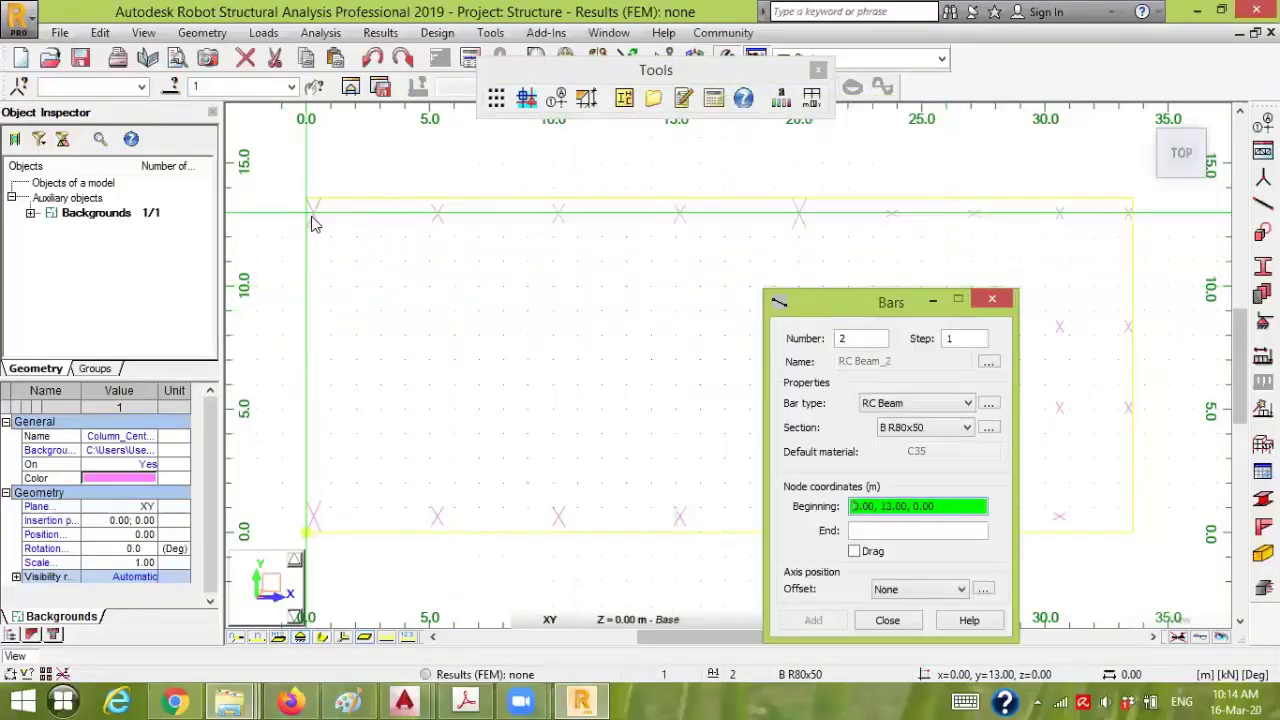
middle_click_drag(406, 277, 662, 294)
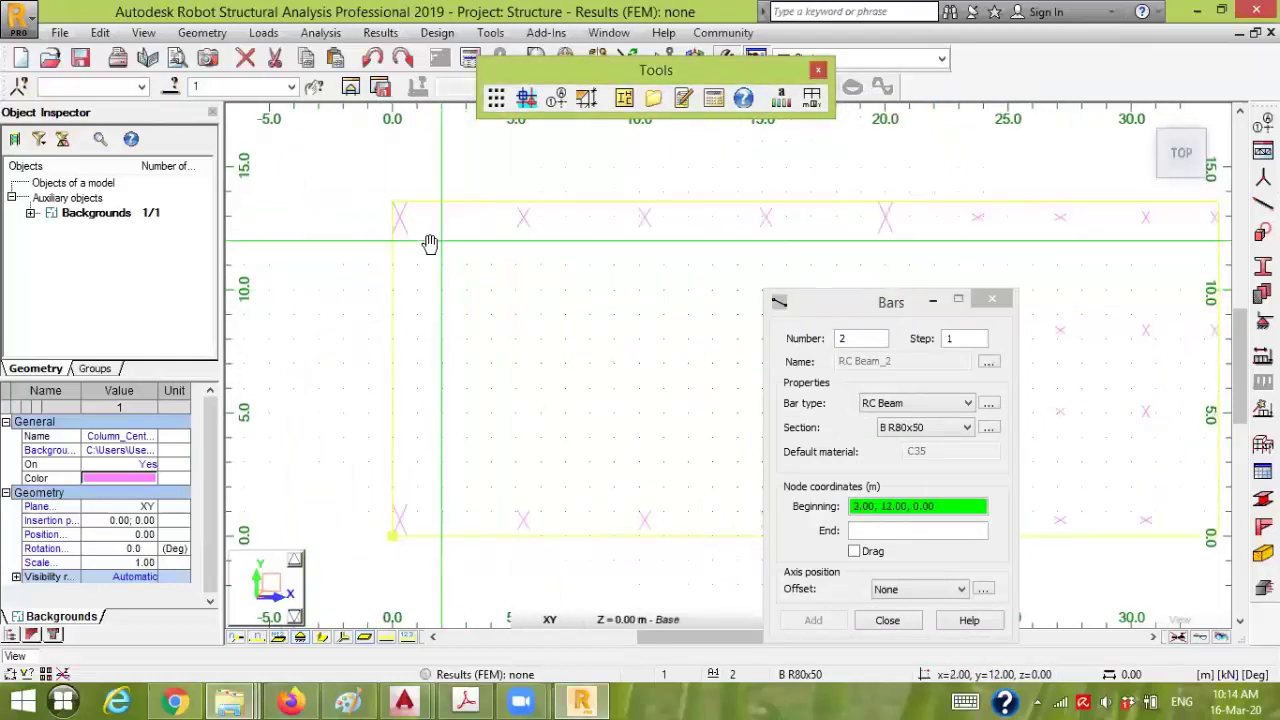
scroll(429, 243, "up", 1)
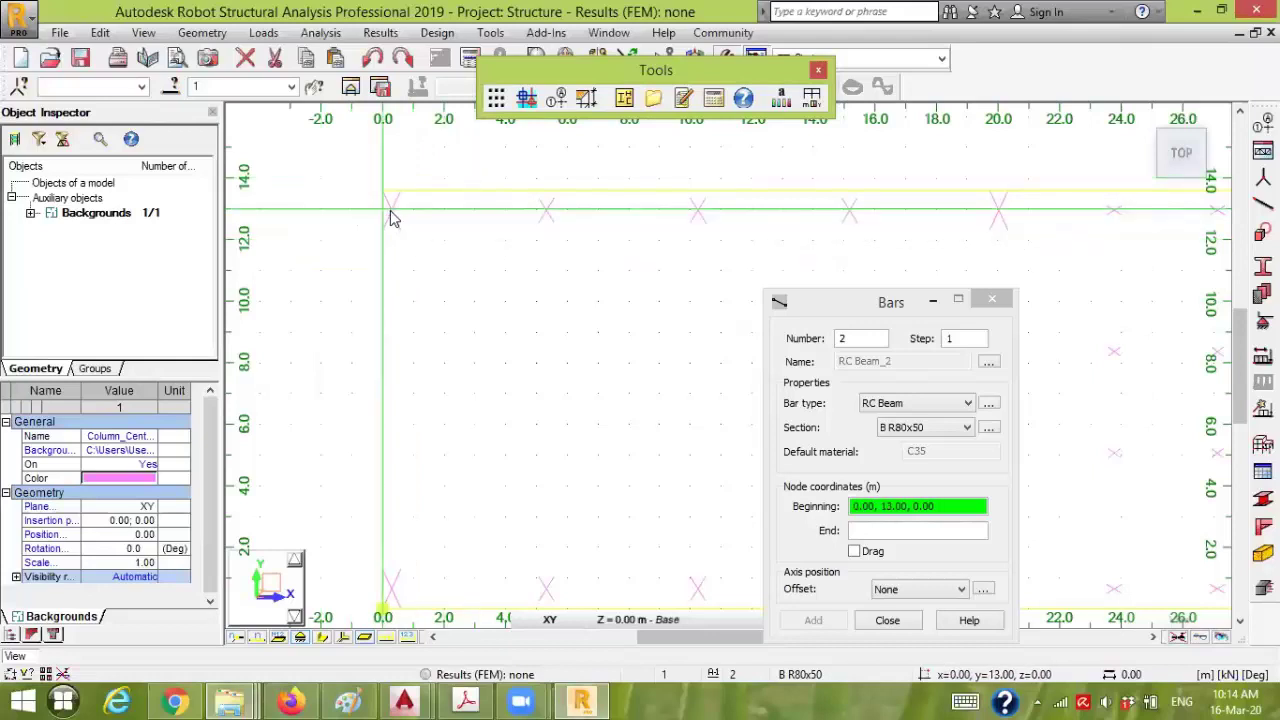
scroll(393, 226, "up", 2)
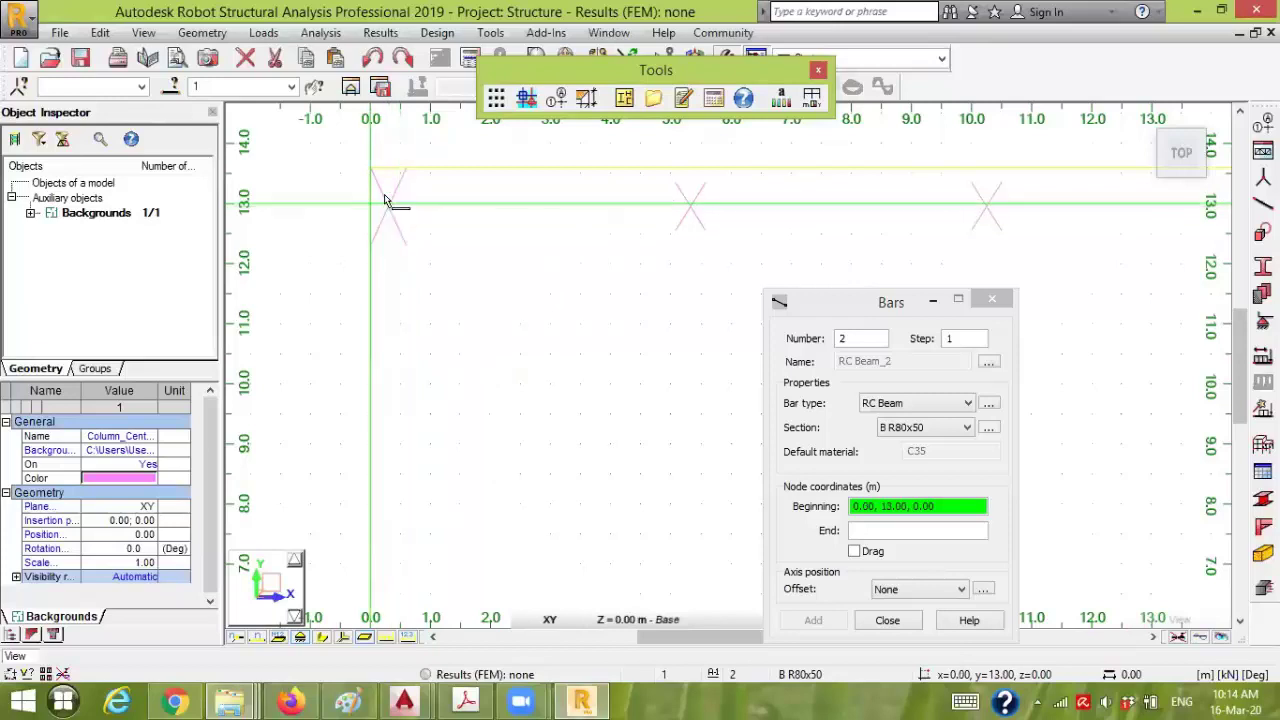
left_click(143, 32)
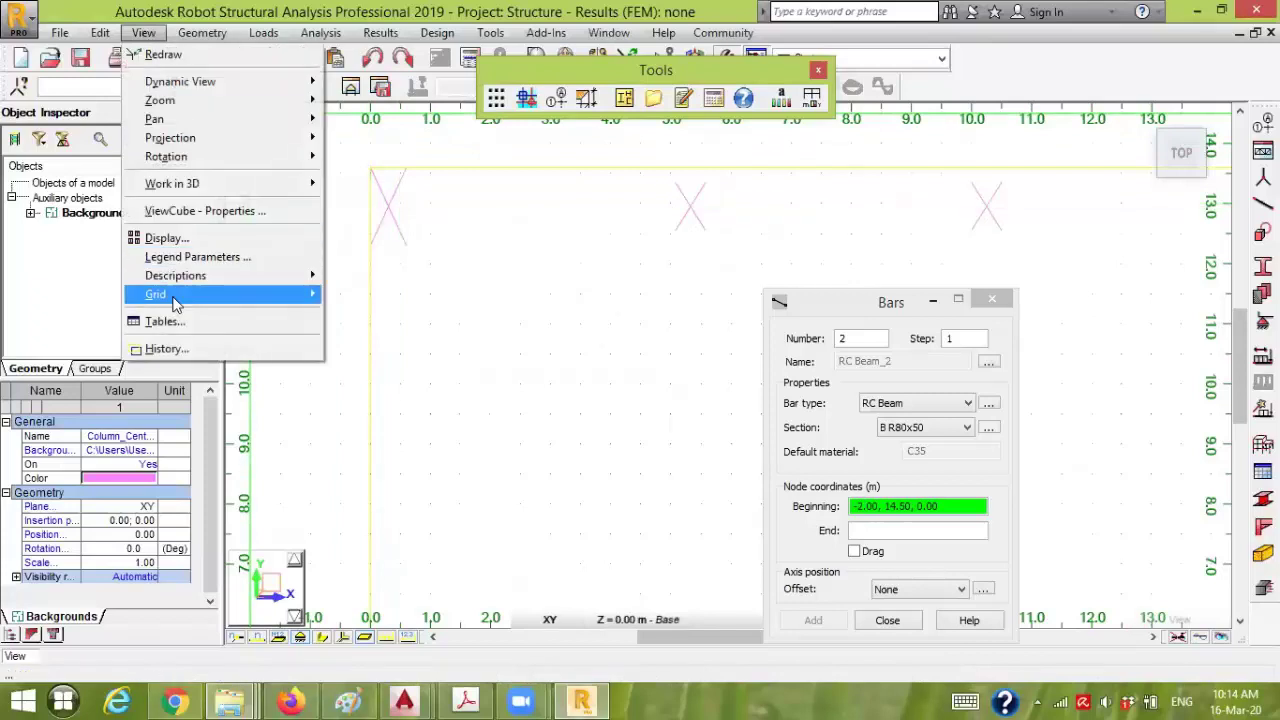
mouse_move(228, 299)
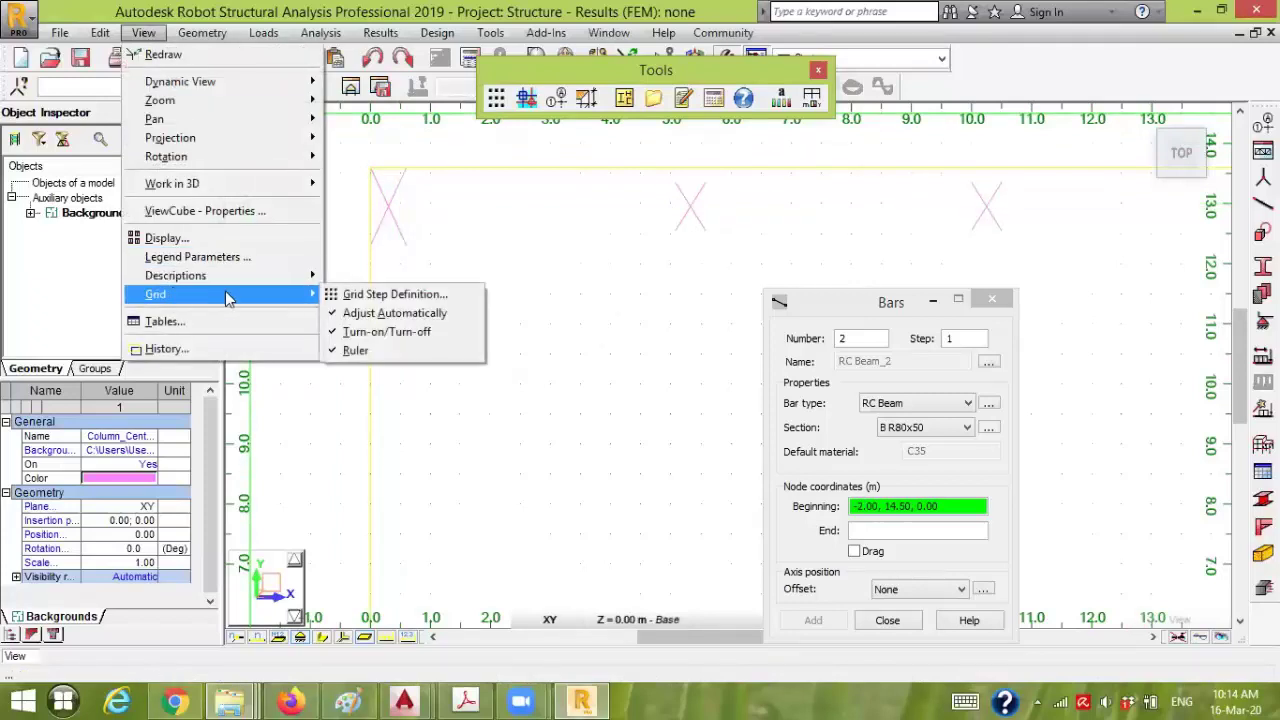
left_click(392, 334)
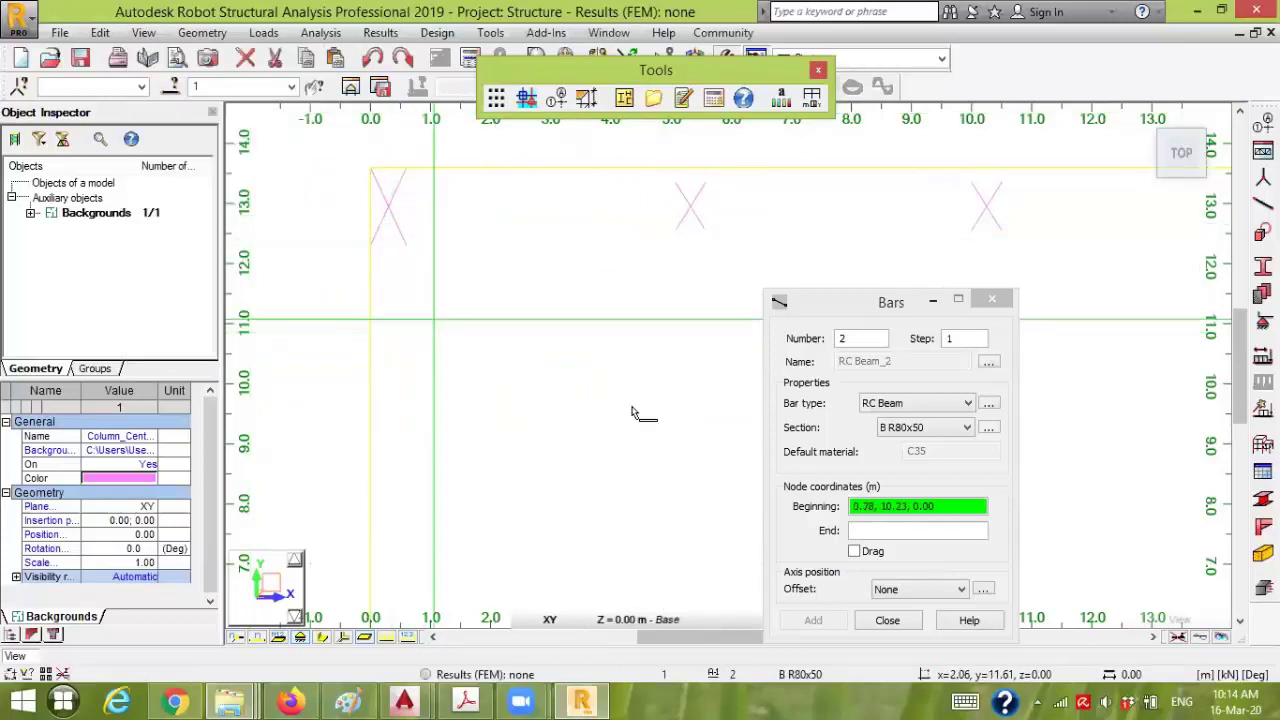
- Turn on Drag and draw a B R80x50 RC beam between the first two upper-row column centers, from 0.30, 12.95 to 5.33, 12.95
left_click(390, 206)
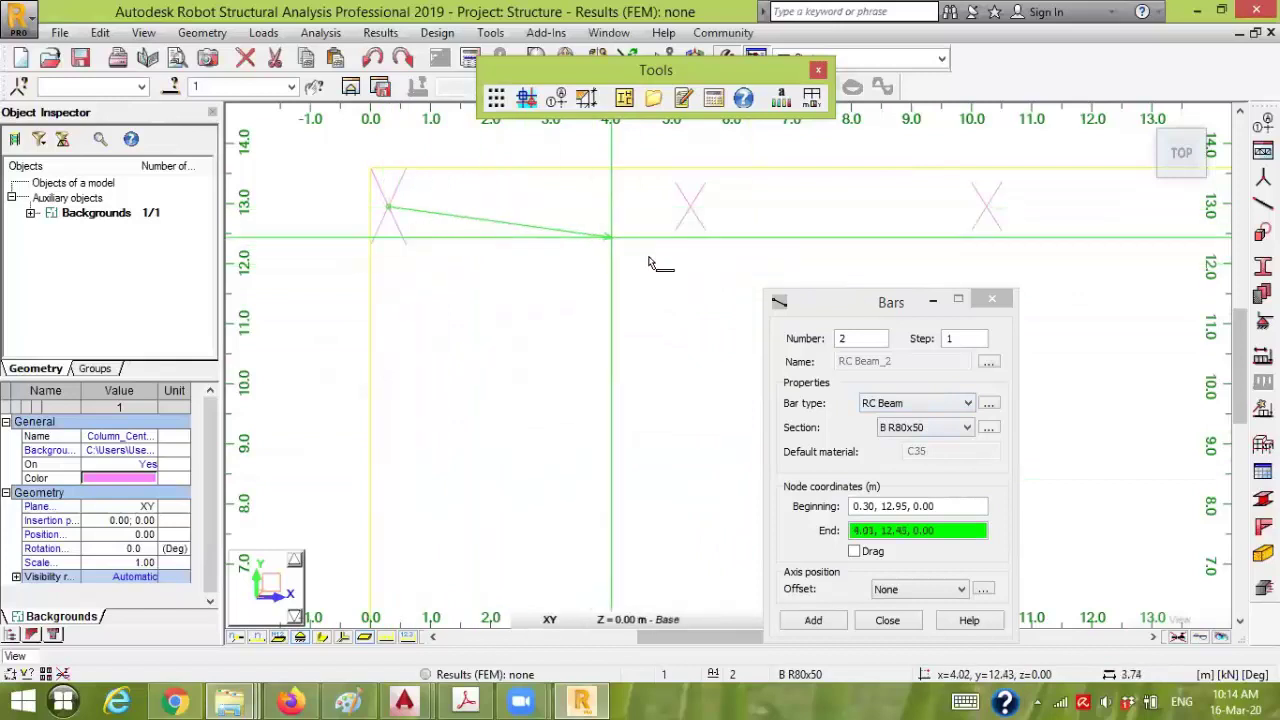
left_click(855, 551)
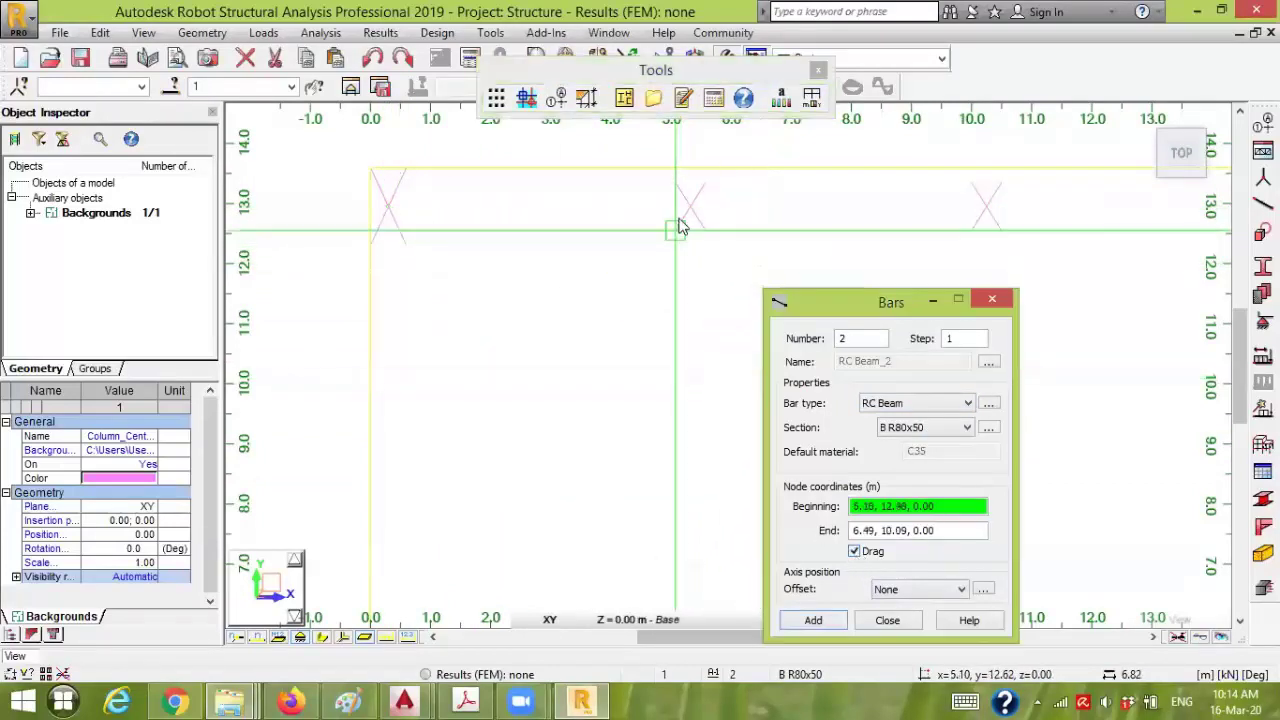
left_click_drag(691, 207, 700, 345)
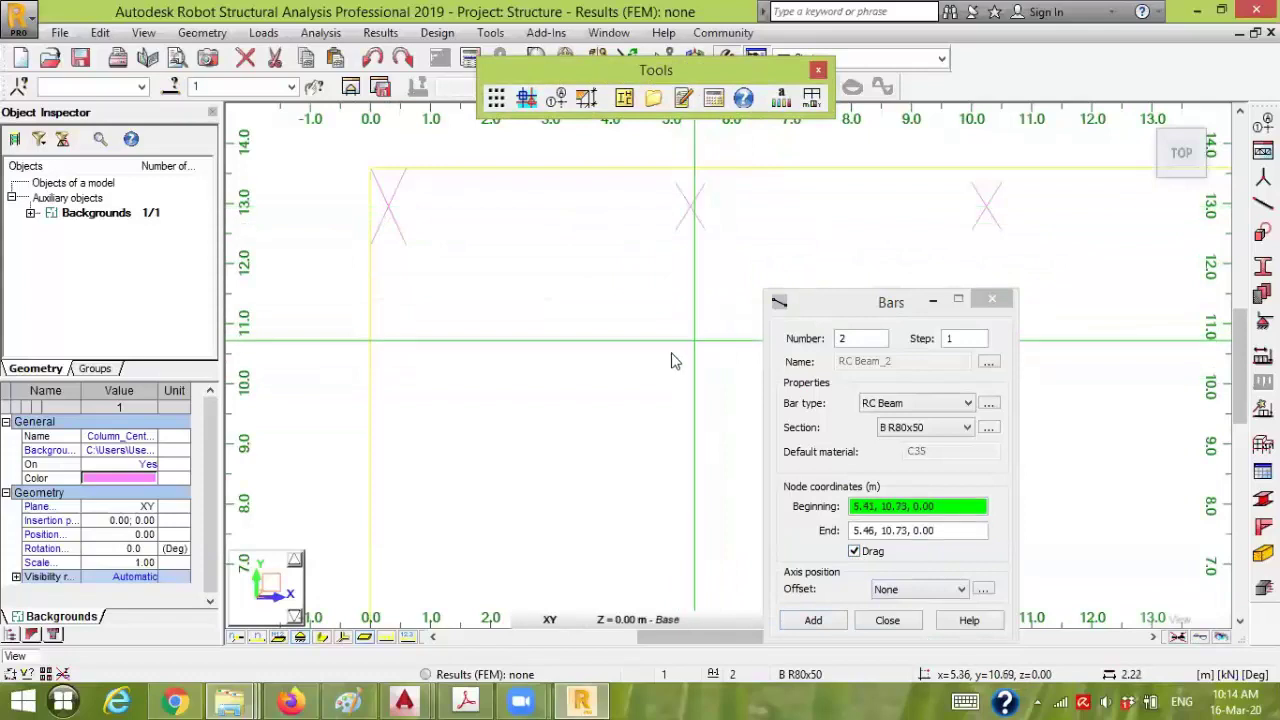
left_click(388, 208)
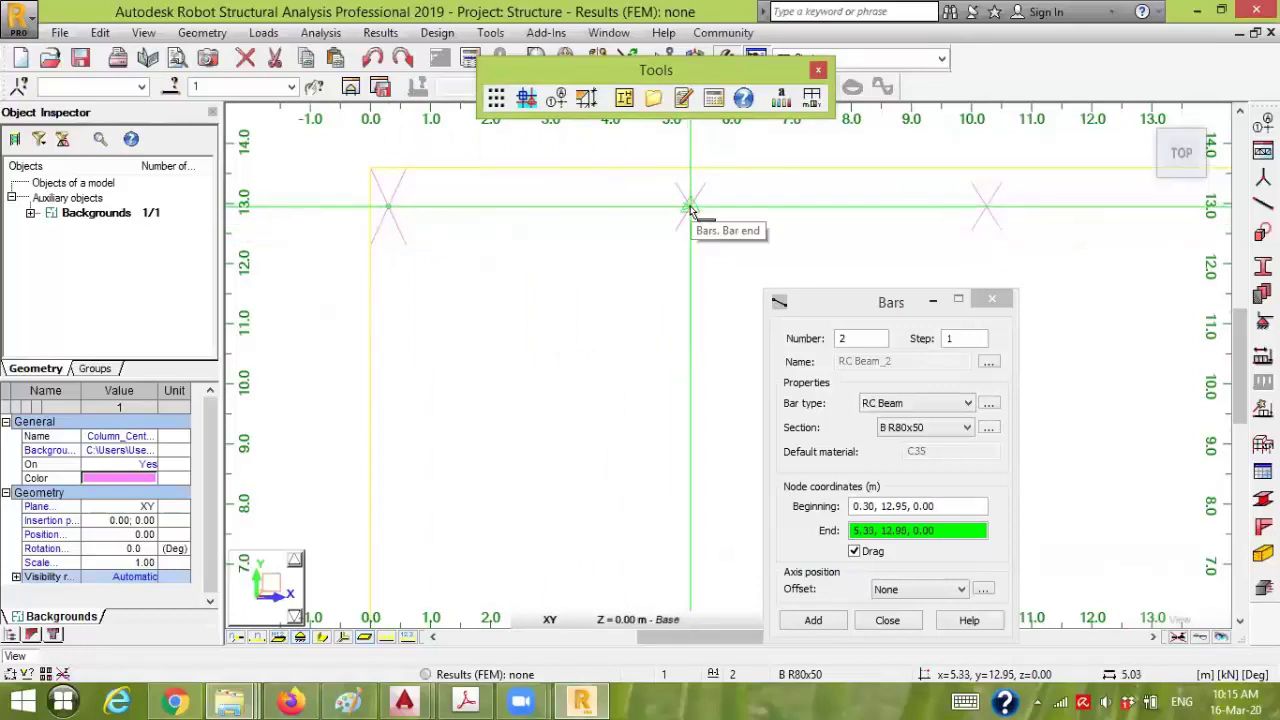
left_click(690, 208)
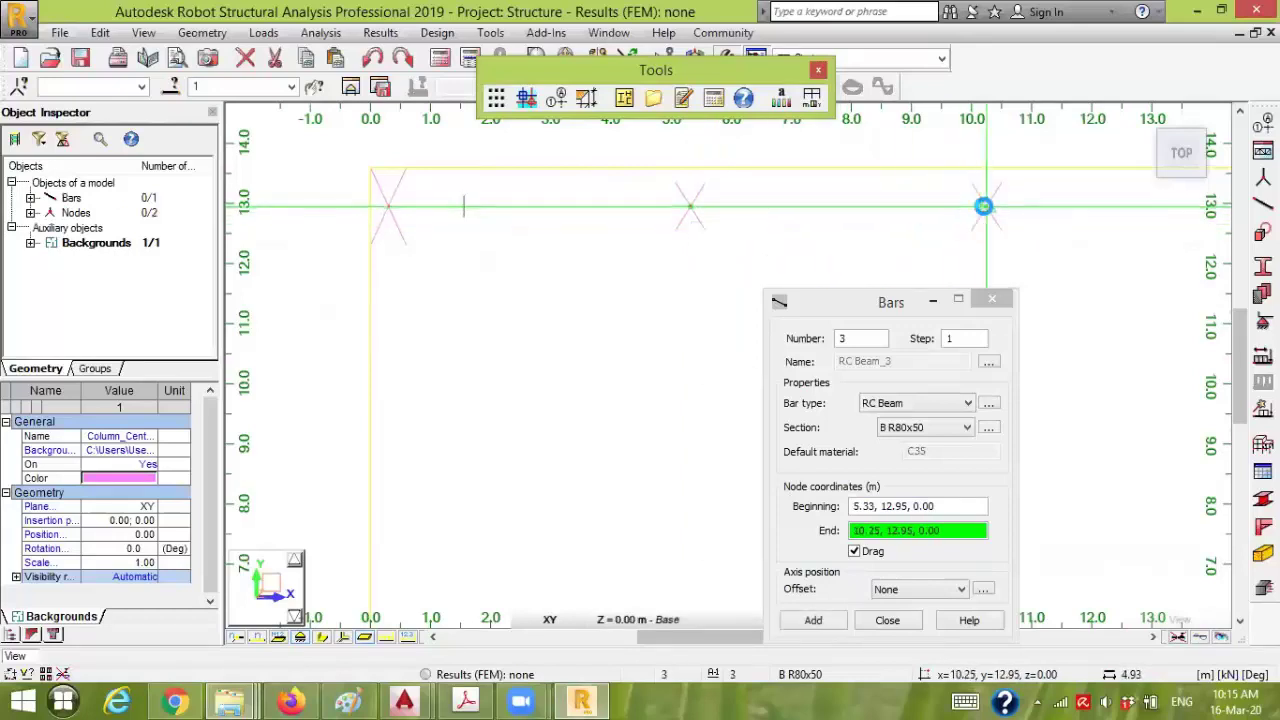
- Continue the beam chain along the upper column row at y 12.95 through x 10.25, 15.18 and 20.02 to 23.77
scroll(1034, 251, "down", 2)
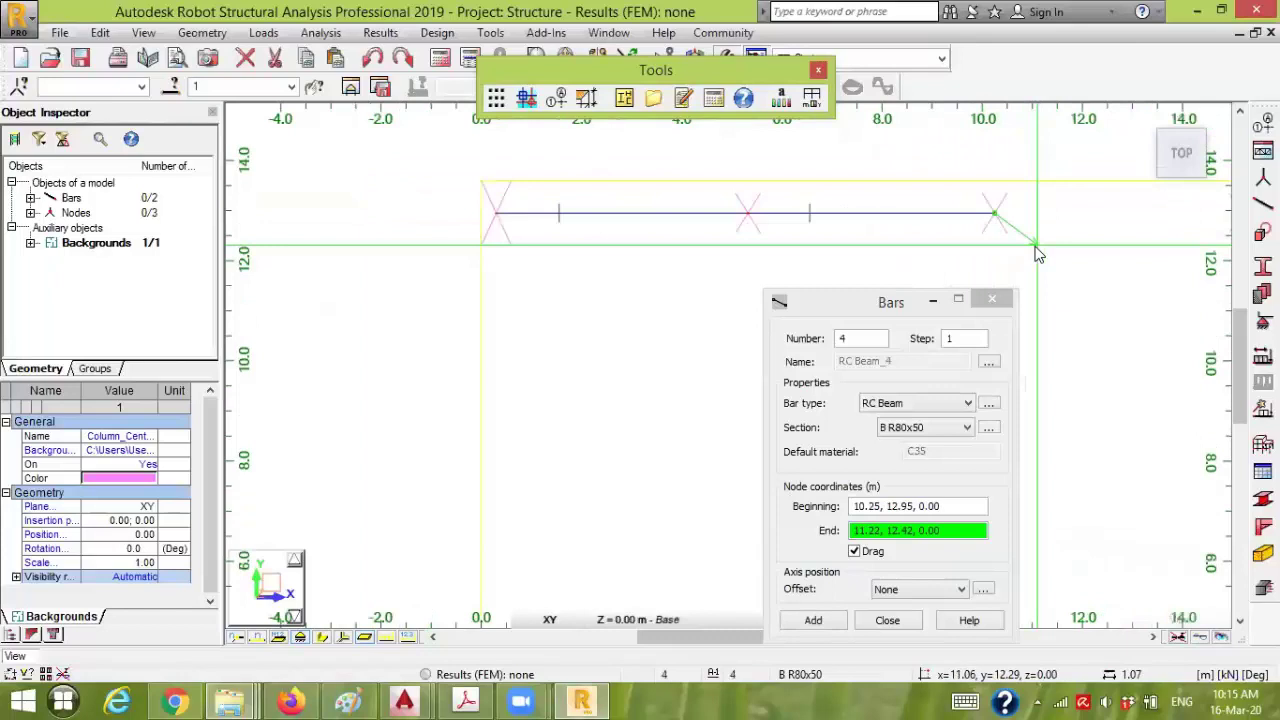
middle_click_drag(920, 228, 650, 242)
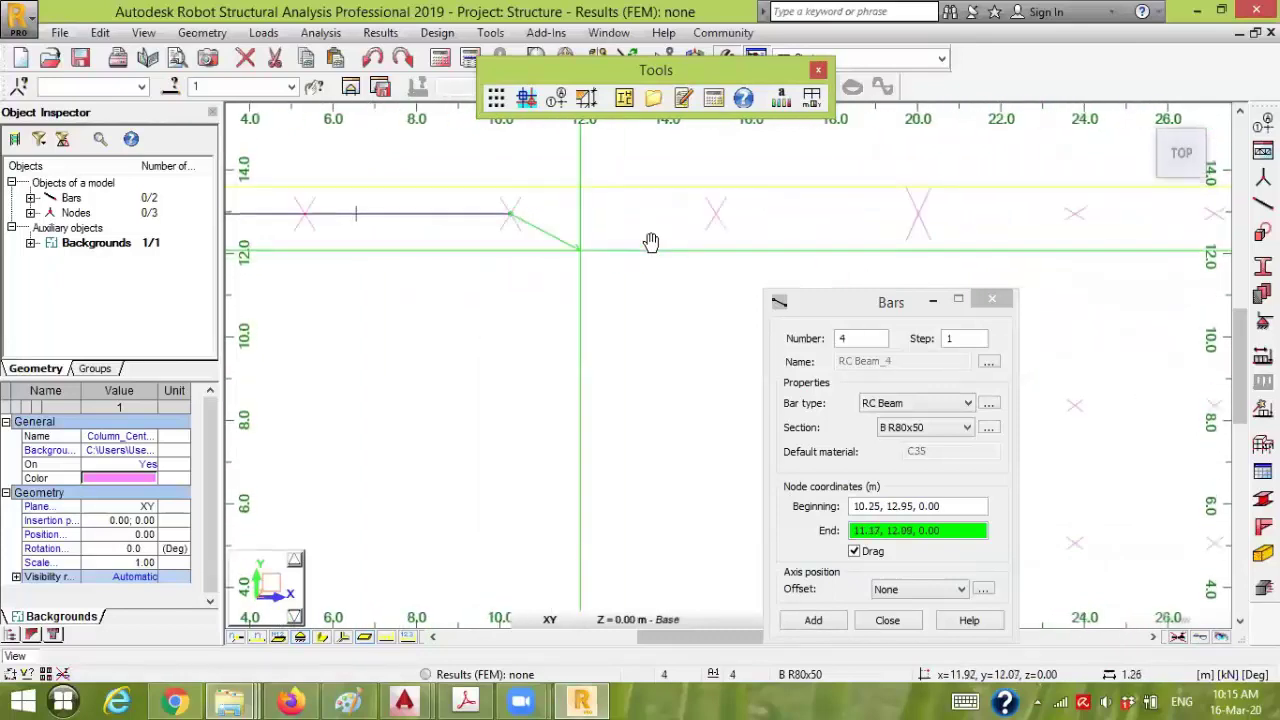
left_click(715, 211)
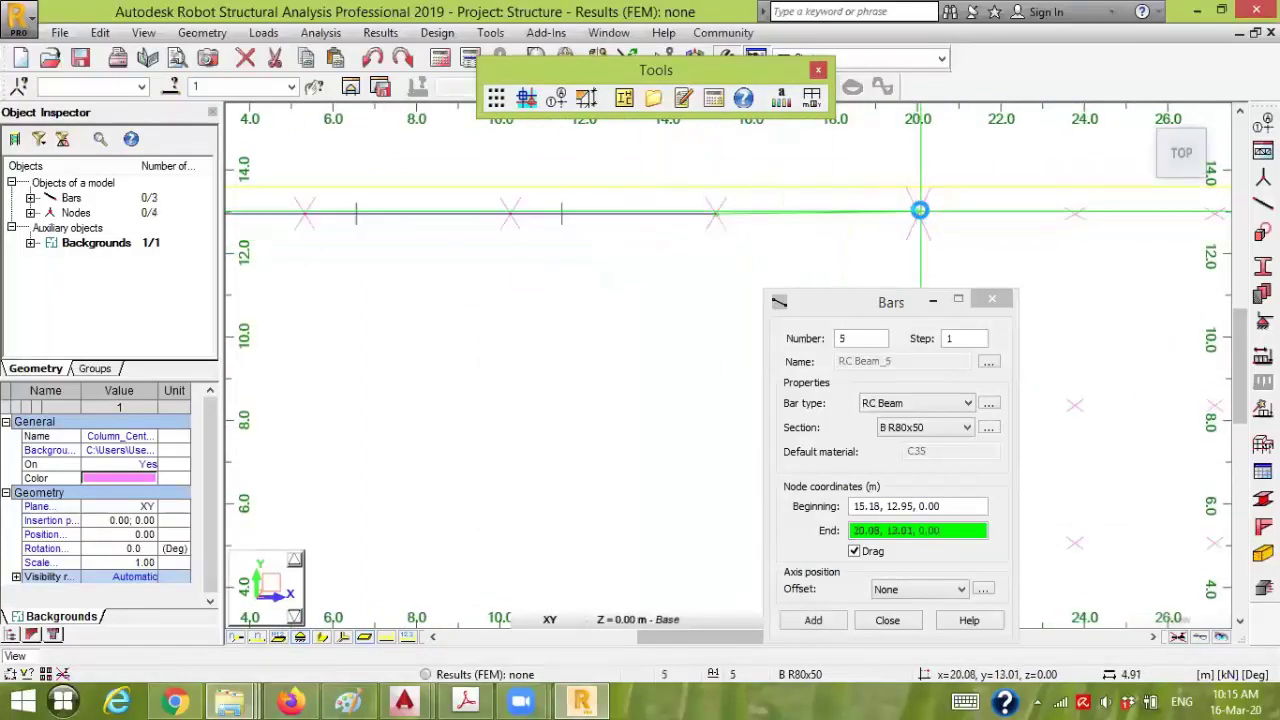
left_click(918, 213)
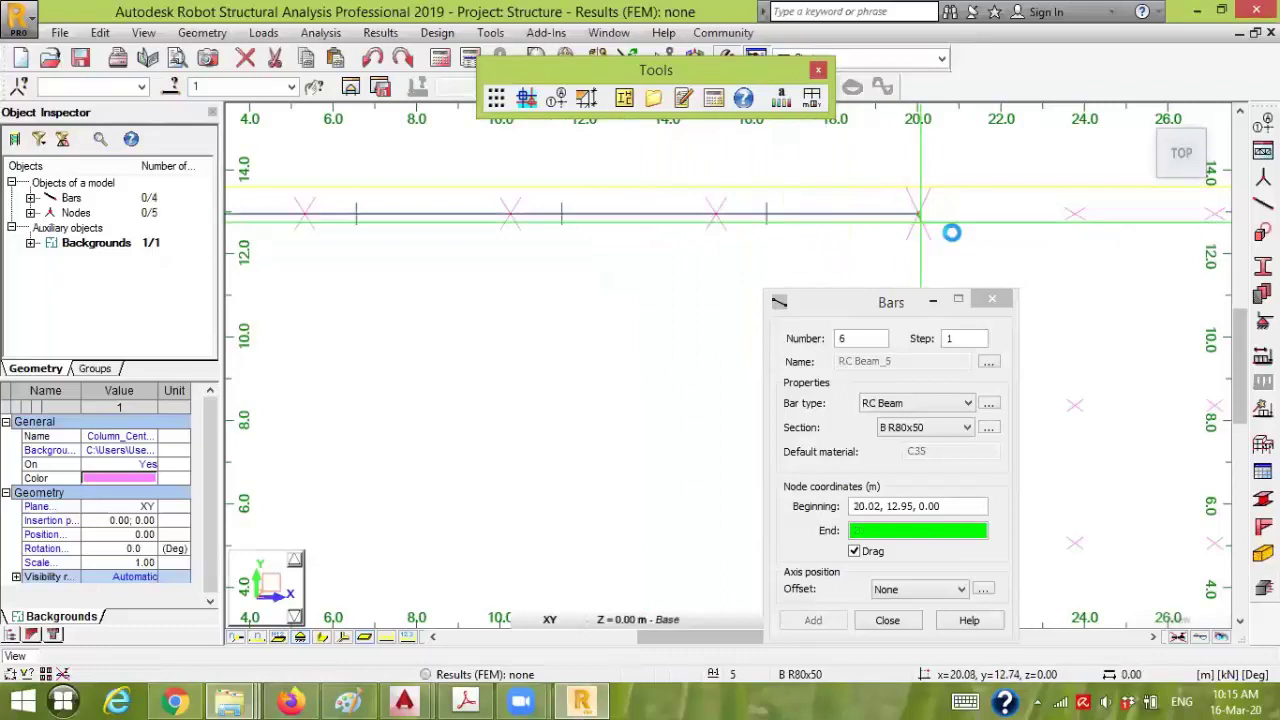
scroll(1078, 214, "up", 3)
scroll(1073, 213, "up", 4)
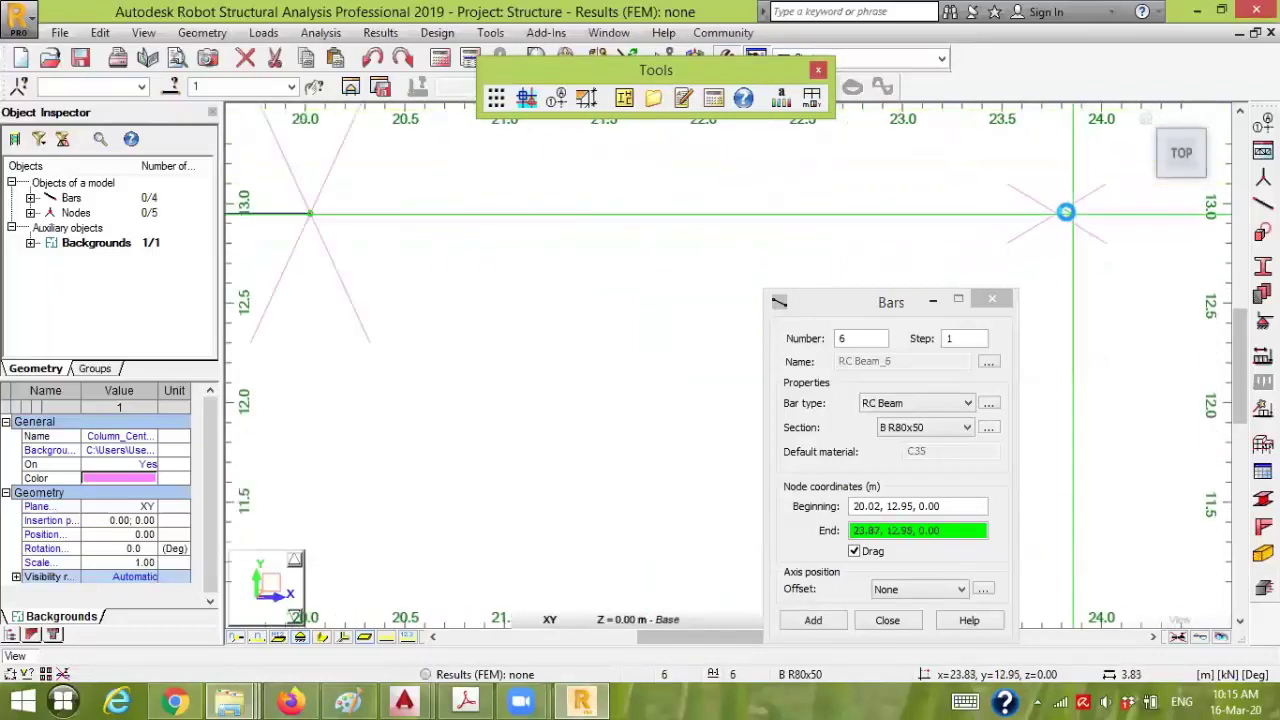
left_click(1048, 212)
- Try to extend the chain to the next upper-row column with a beam ending at 27.12, 12.96, and examine its end against the column center
mouse_move(1045, 259)
middle_mouse_down()
mouse_move(1077, 277)
mouse_move(871, 234)
mouse_move(700, 251)
middle_mouse_up()
scroll(700, 251, "down", 2)
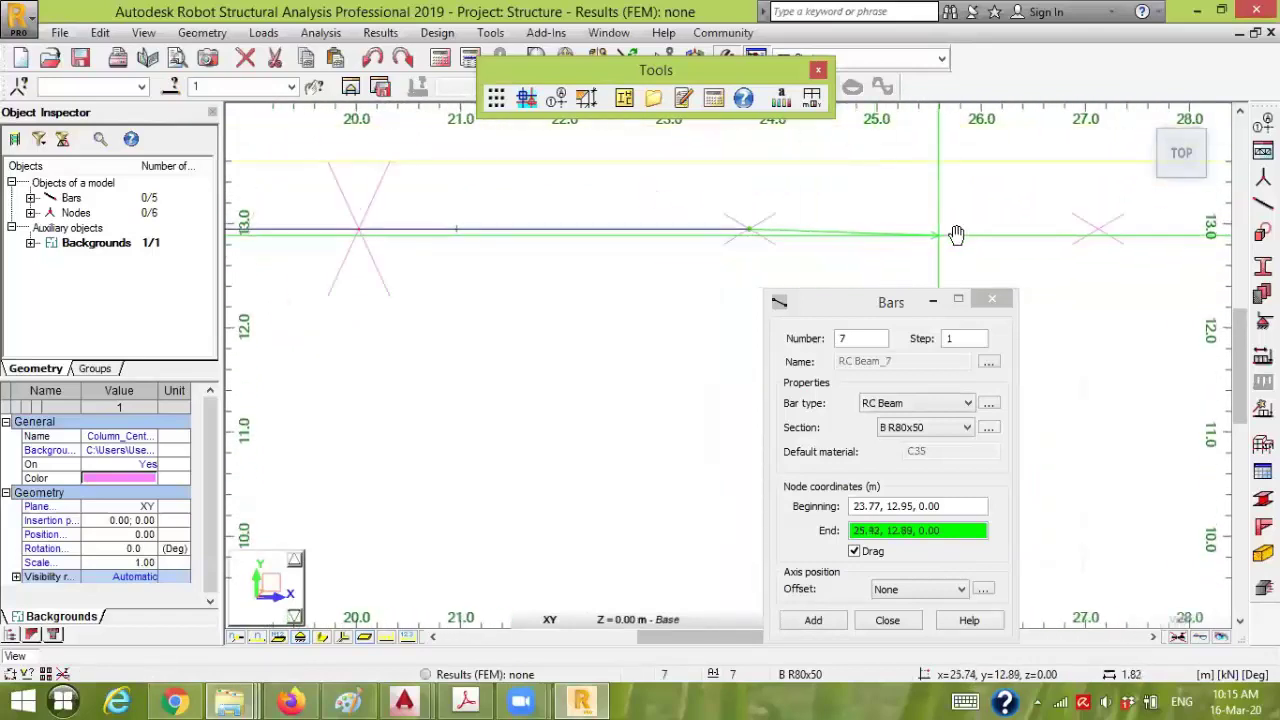
middle_click_drag(957, 234, 709, 234)
scroll(829, 234, "up", 1)
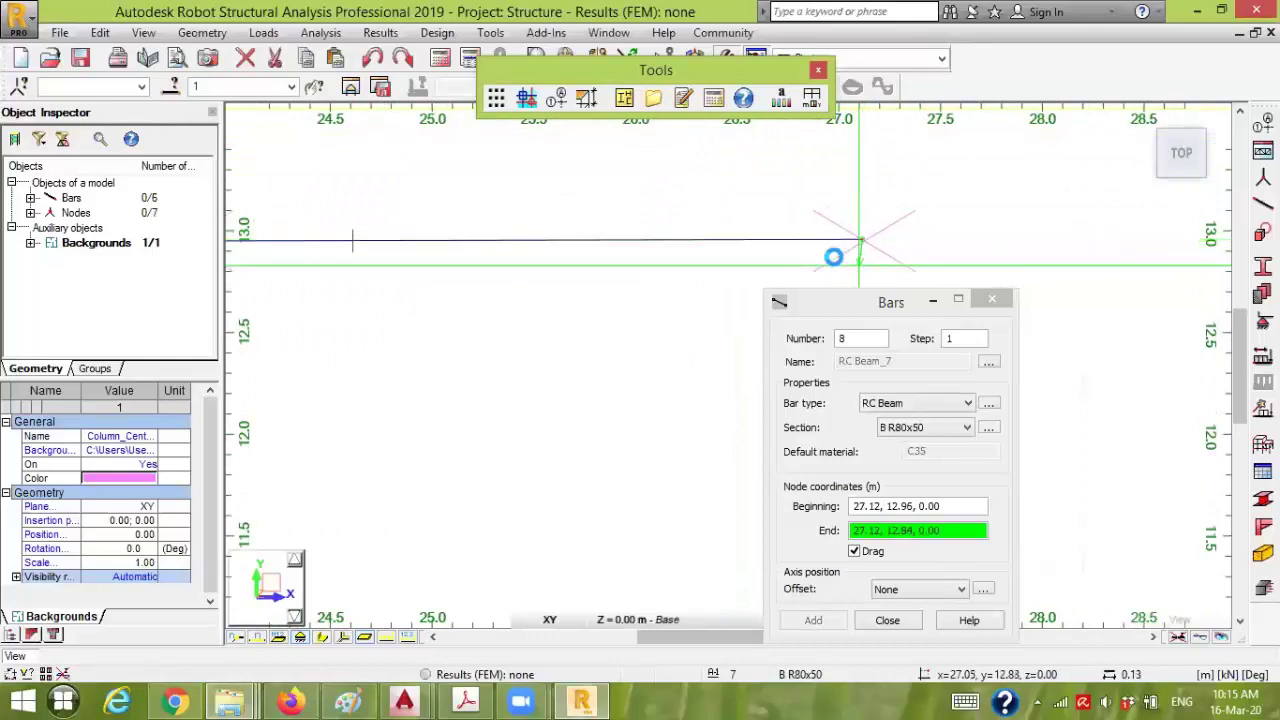
scroll(857, 236, "up", 2)
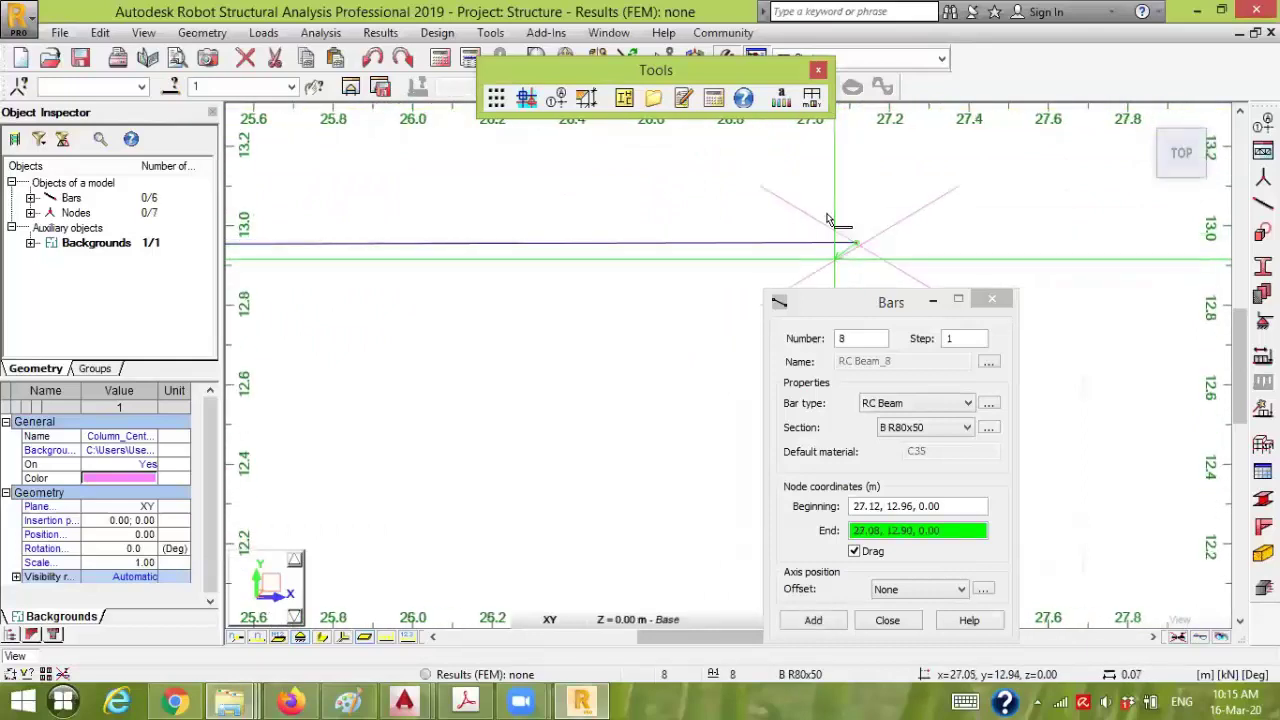
scroll(850, 240, "up", 1)
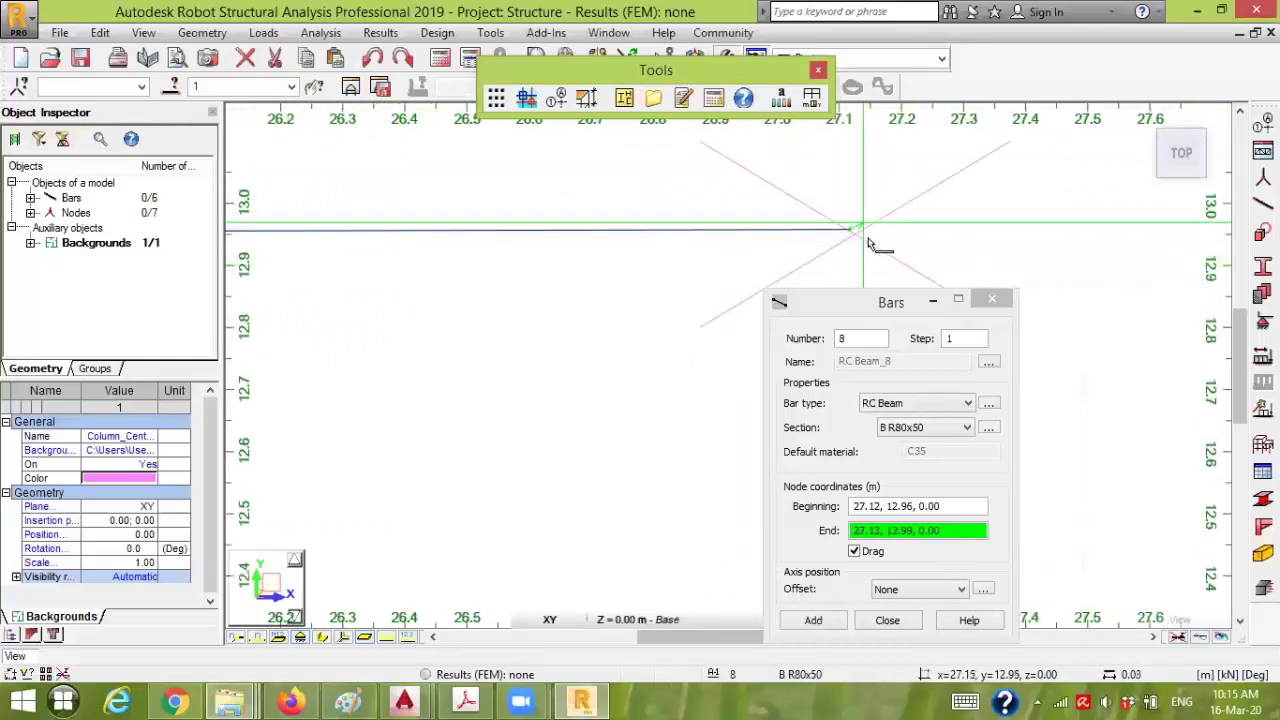
scroll(850, 245, "up", 1)
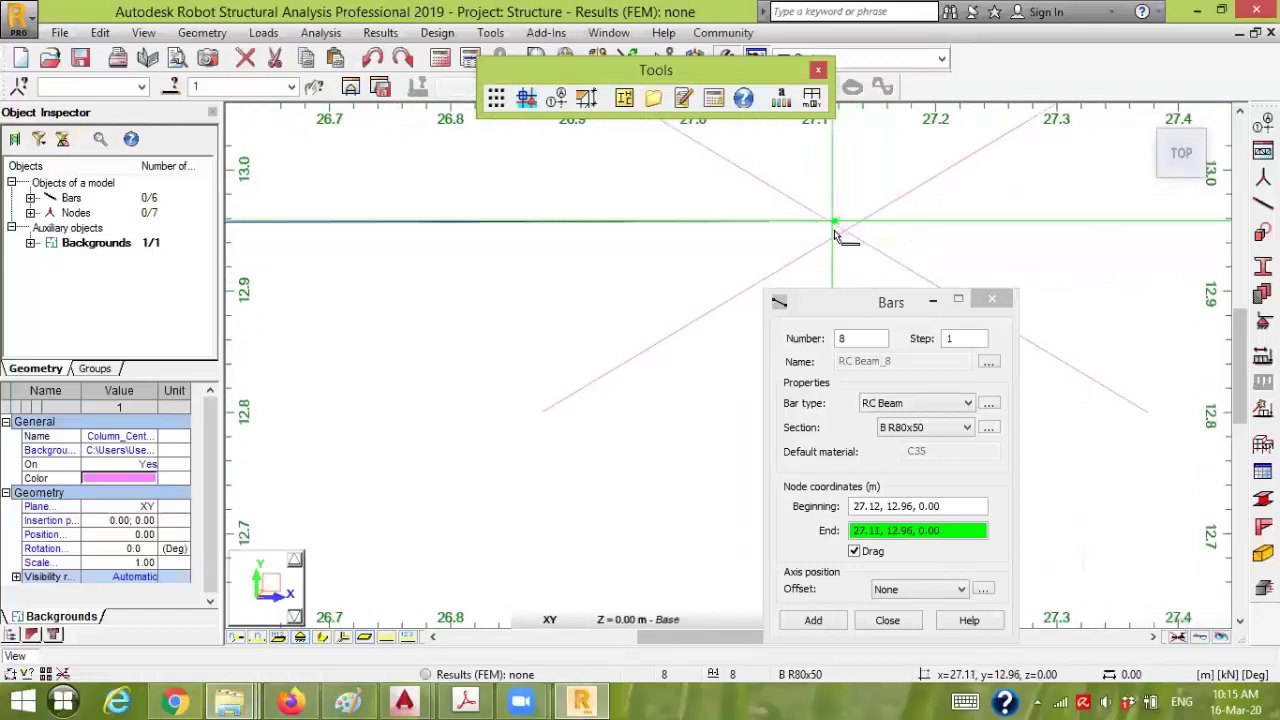
- Undo the last upper-row beam, back to the node at the preceding column
left_click(372, 60)
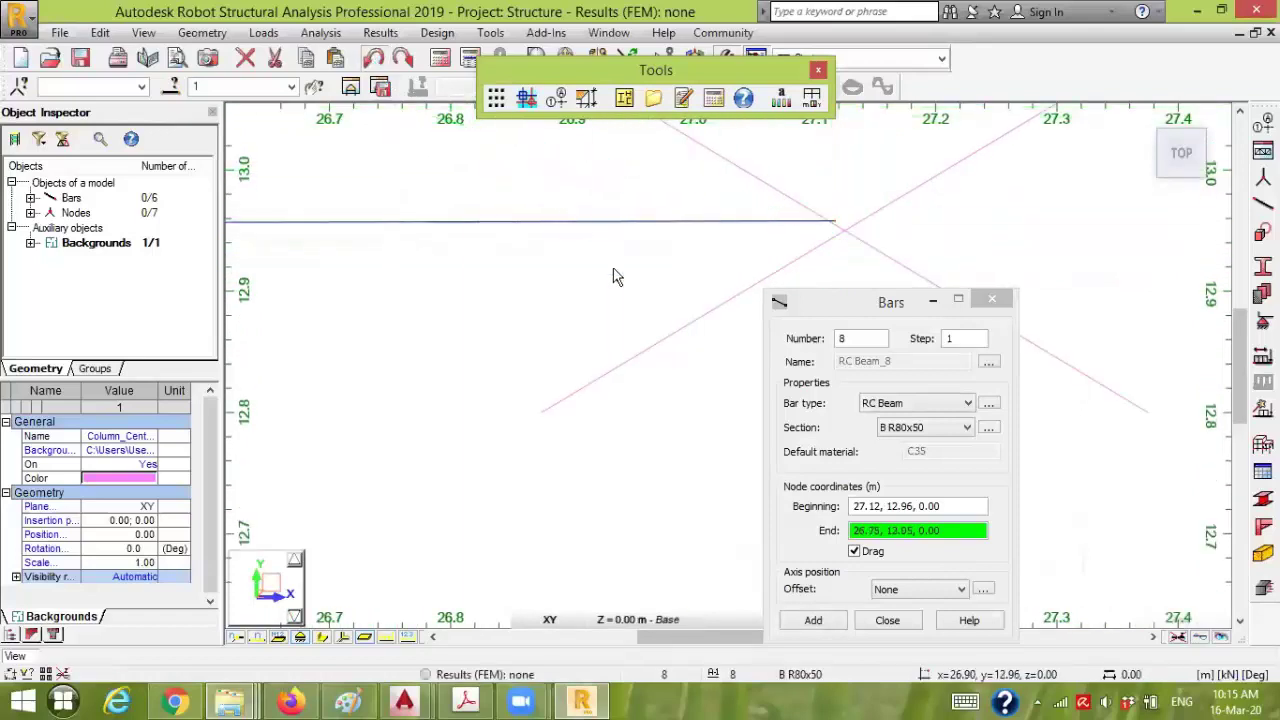
left_click(372, 58)
scroll(710, 235, "down", 2)
scroll(620, 250, "down", 3)
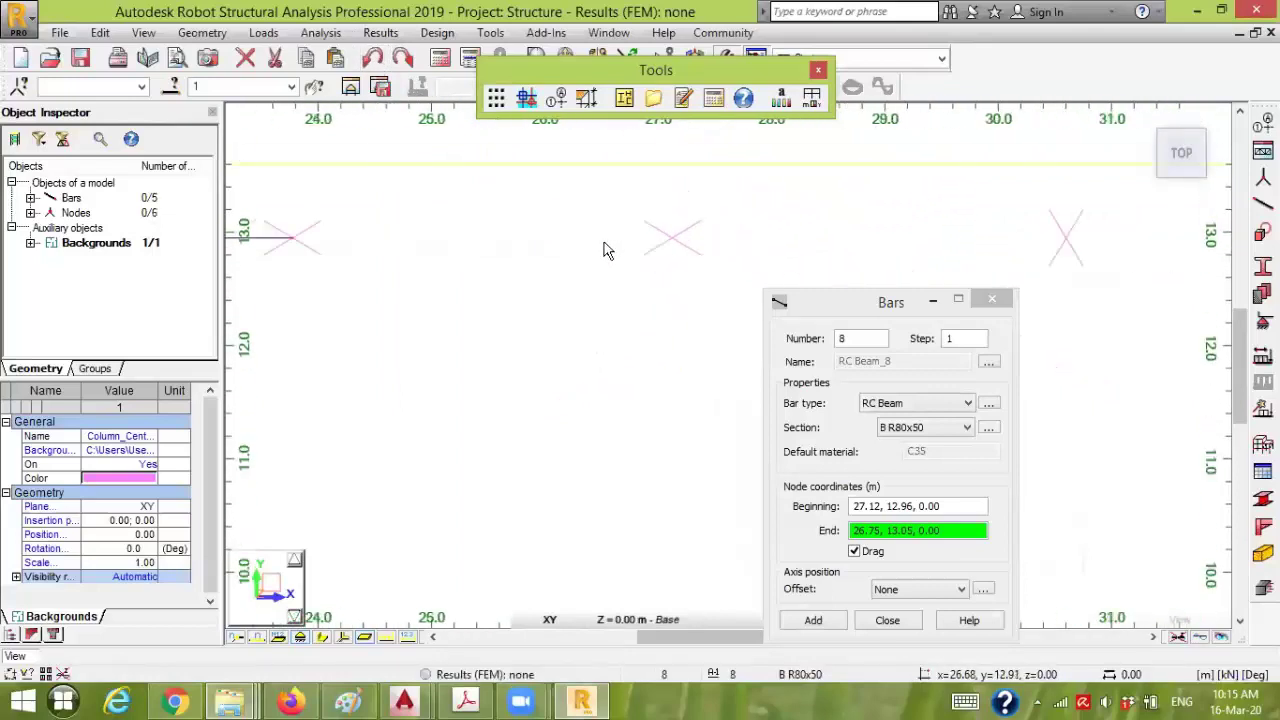
- Redraw the upper-row beam from 23.77, 12.95 to the exact column center at 27.13, 12.95
left_click(959, 506)
scroll(414, 349, "down", 1)
middle_click_drag(414, 349, 433, 332)
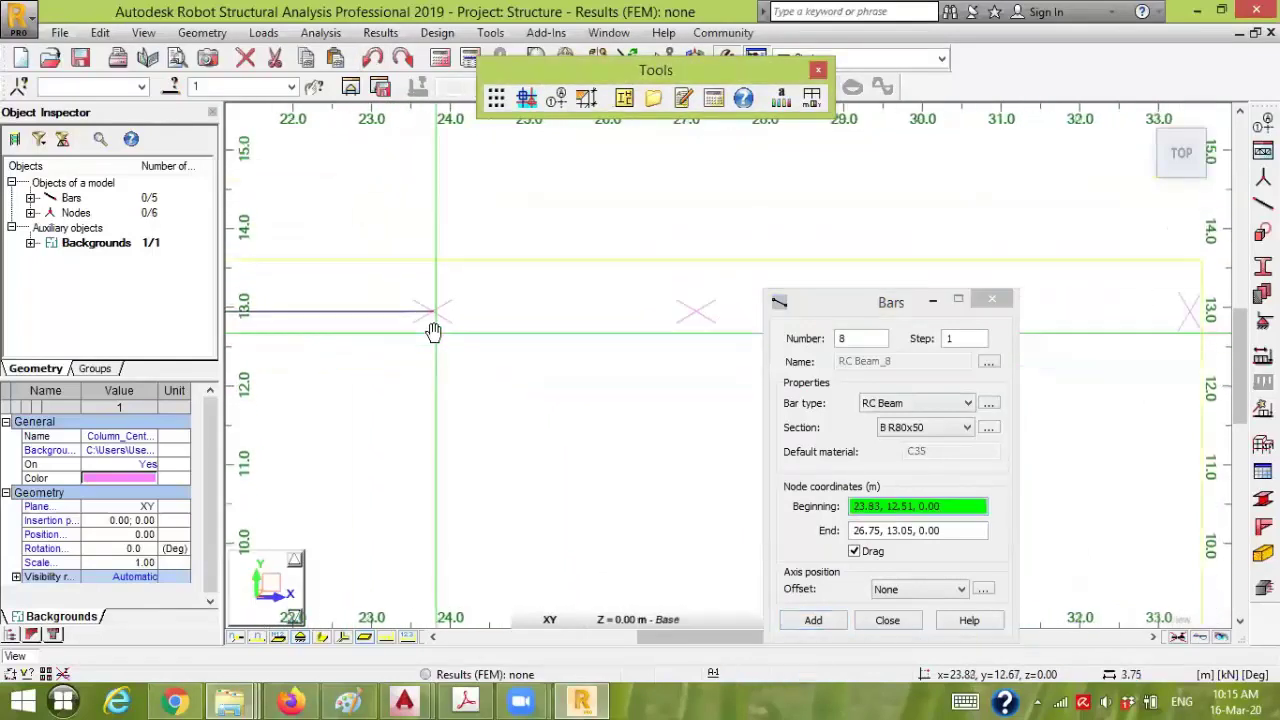
scroll(433, 332, "up", 3)
left_click(426, 277)
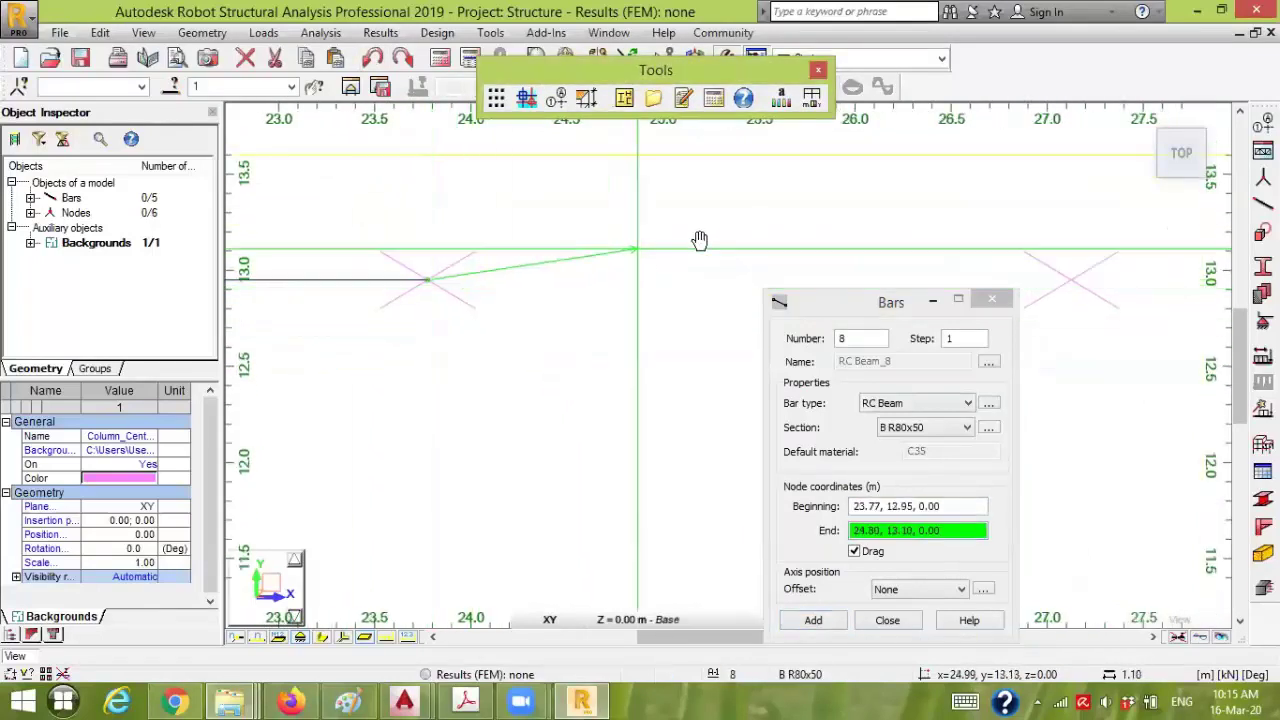
middle_click_drag(697, 243, 423, 171)
scroll(737, 206, "up", 2)
scroll(850, 205, "up", 3)
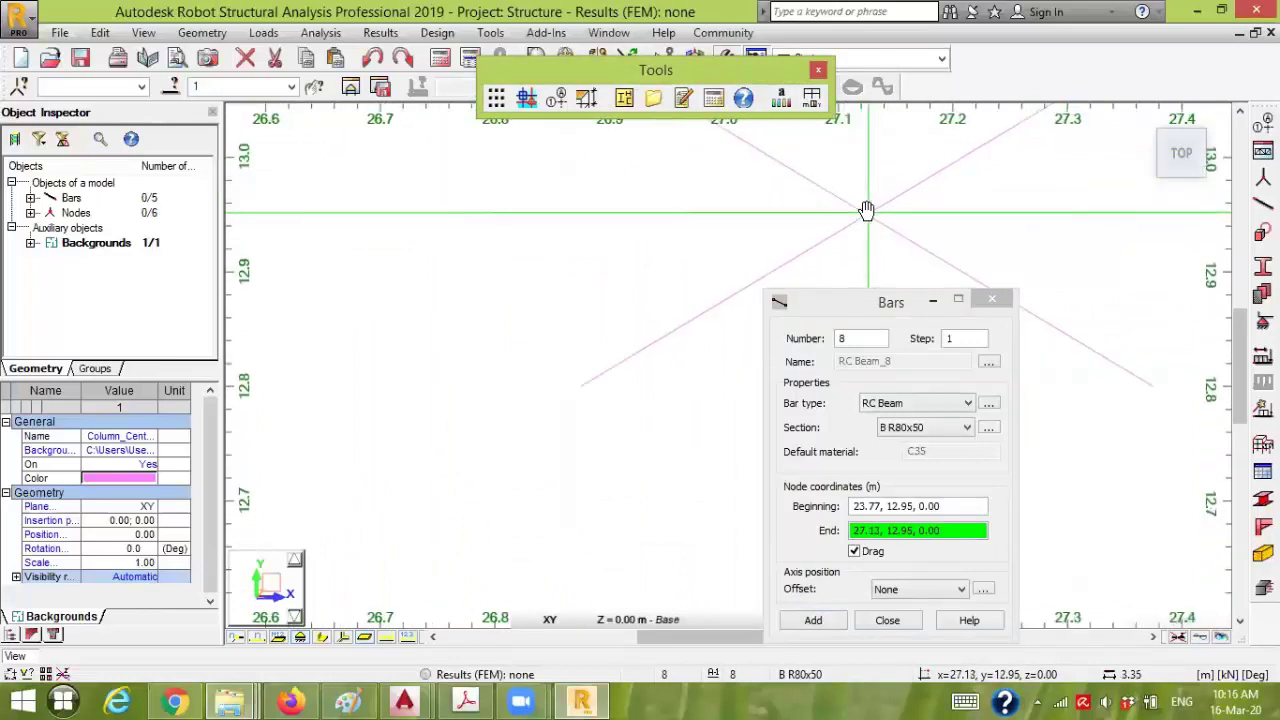
left_click(865, 214)
- Continue the beam chain along the upper column row through 30.60, 12.95 to the corner column center at 33.40, 12.95
scroll(923, 234, "down", 4)
middle_click_drag(1009, 249, 543, 243)
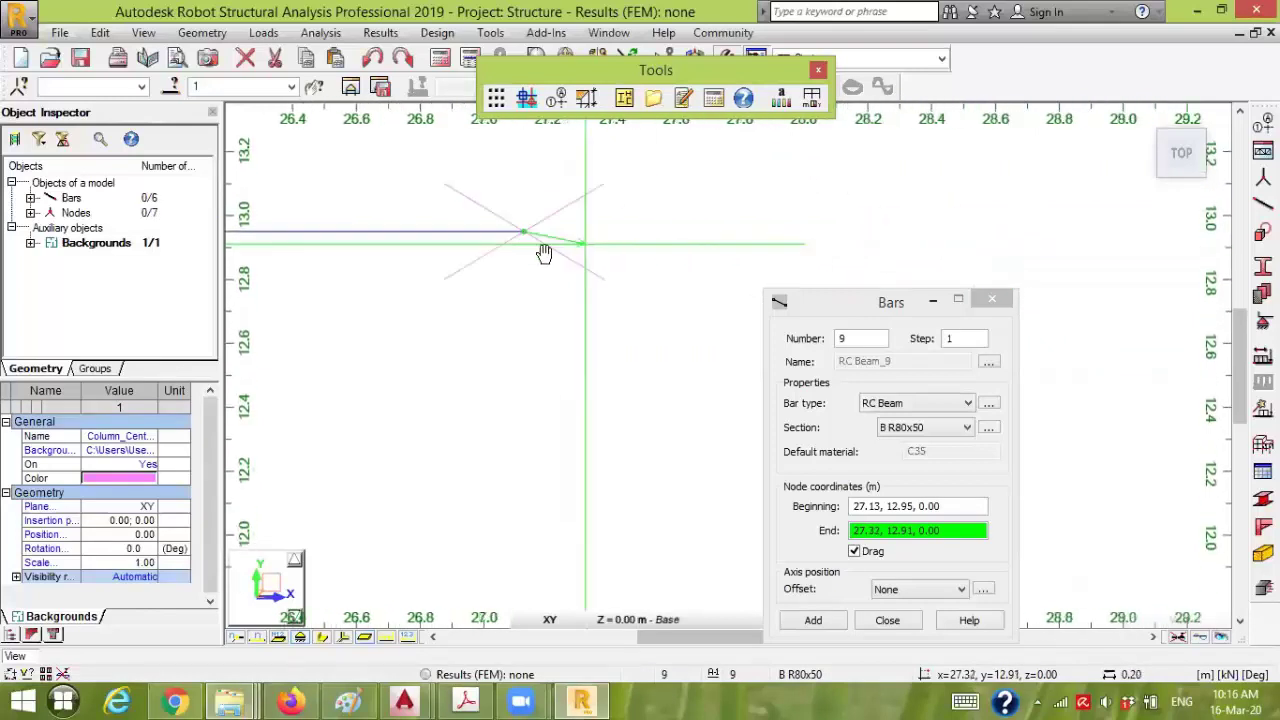
scroll(777, 237, "down", 5)
scroll(995, 245, "up", 5)
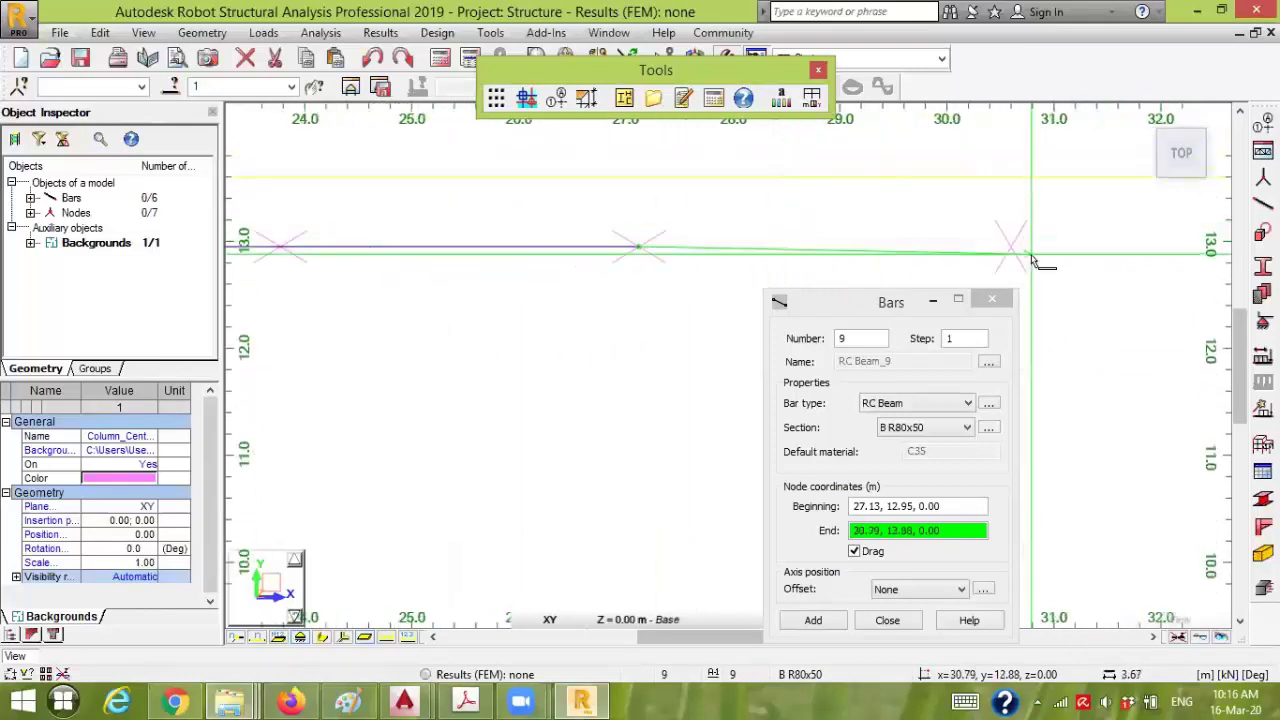
left_click(986, 230)
scroll(889, 250, "down", 6)
scroll(960, 264, "up", 9)
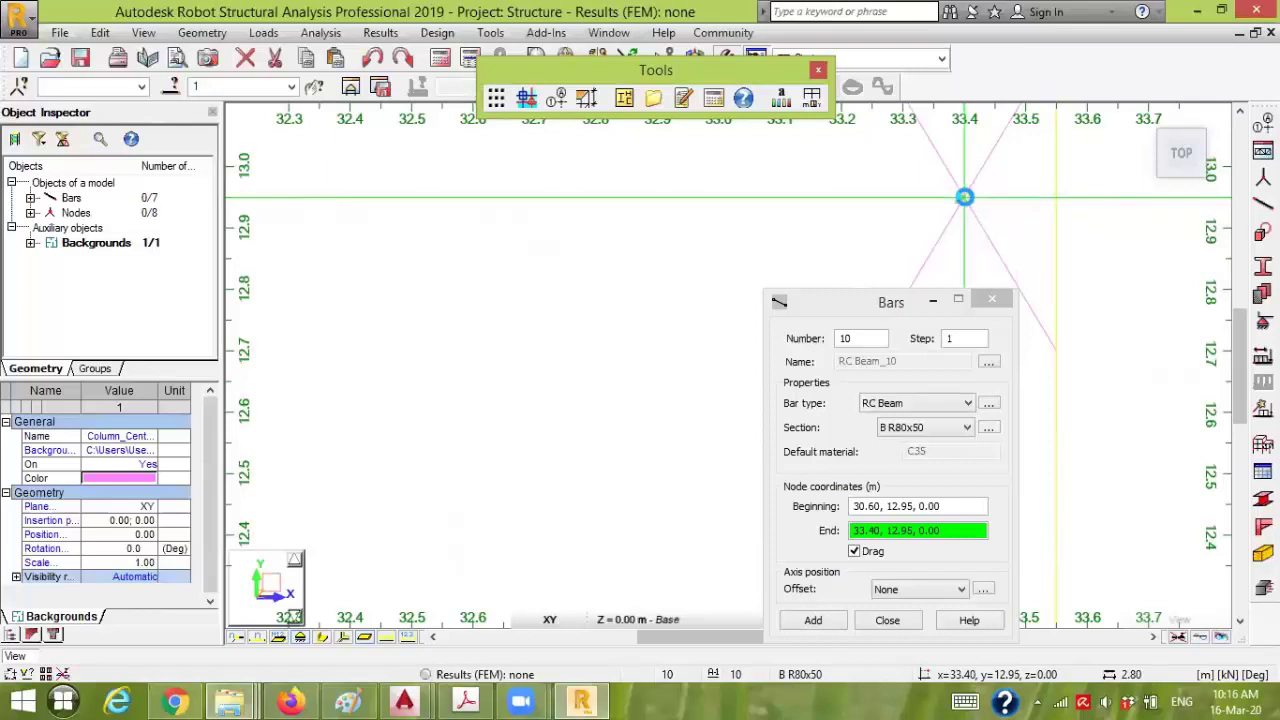
- Add beams from the corner down the x 33.40 column line through 33.40, 8.36 to 33.40, 5.06
scroll(883, 260, "down", 5)
middle_click_drag(609, 274, 362, 232)
scroll(534, 157, "down", 4)
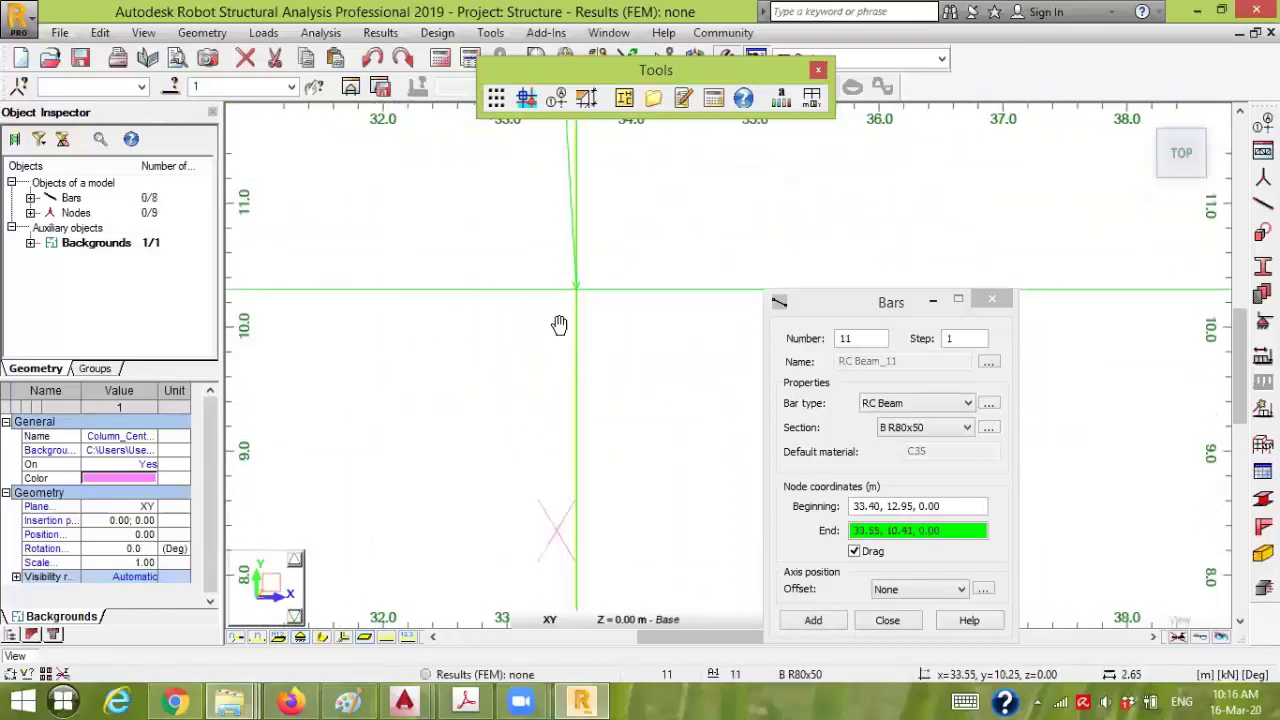
scroll(540, 456, "up", 4)
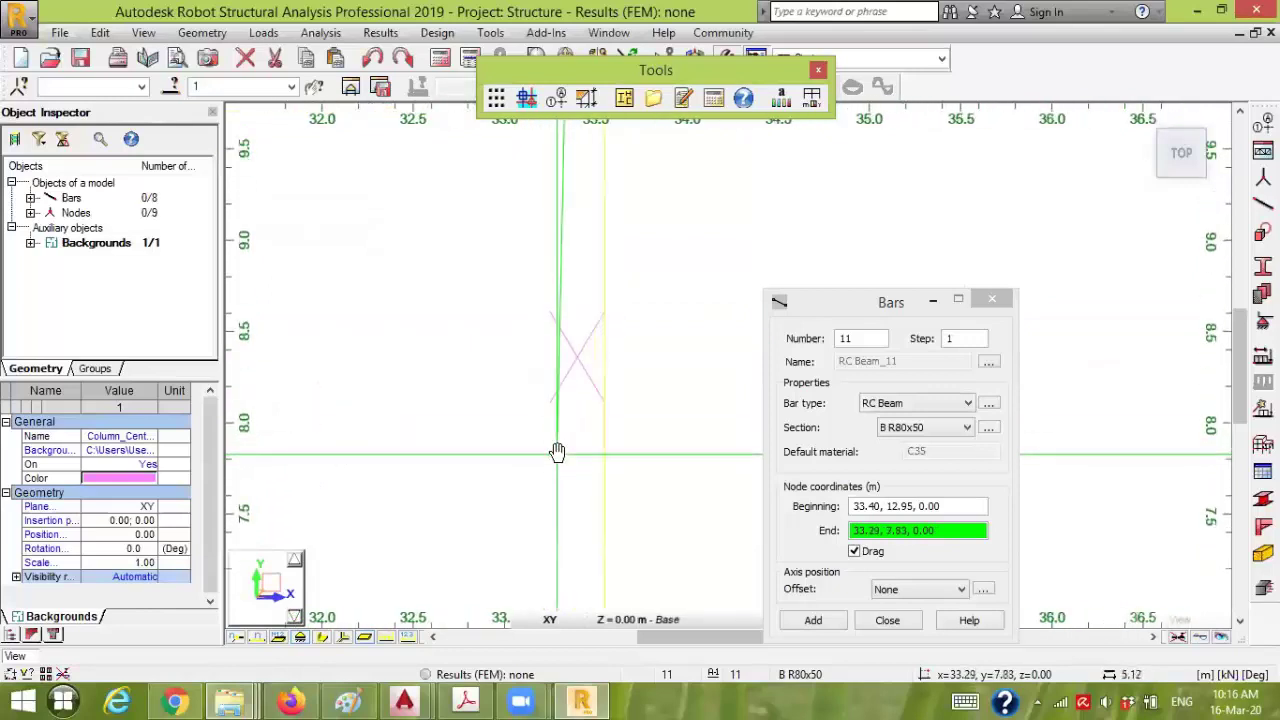
left_click(578, 357)
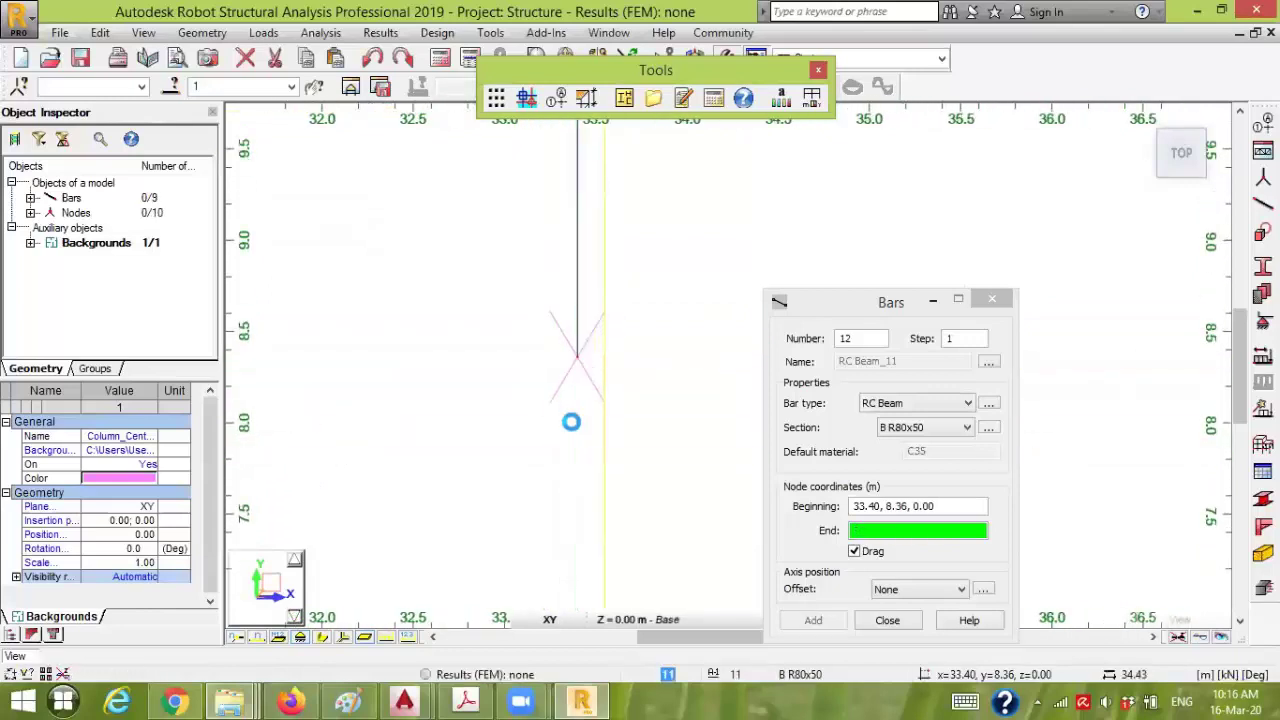
scroll(560, 464, "down", 2)
scroll(560, 464, "down", 2)
middle_click_drag(591, 477, 630, 354)
scroll(630, 354, "up", 2)
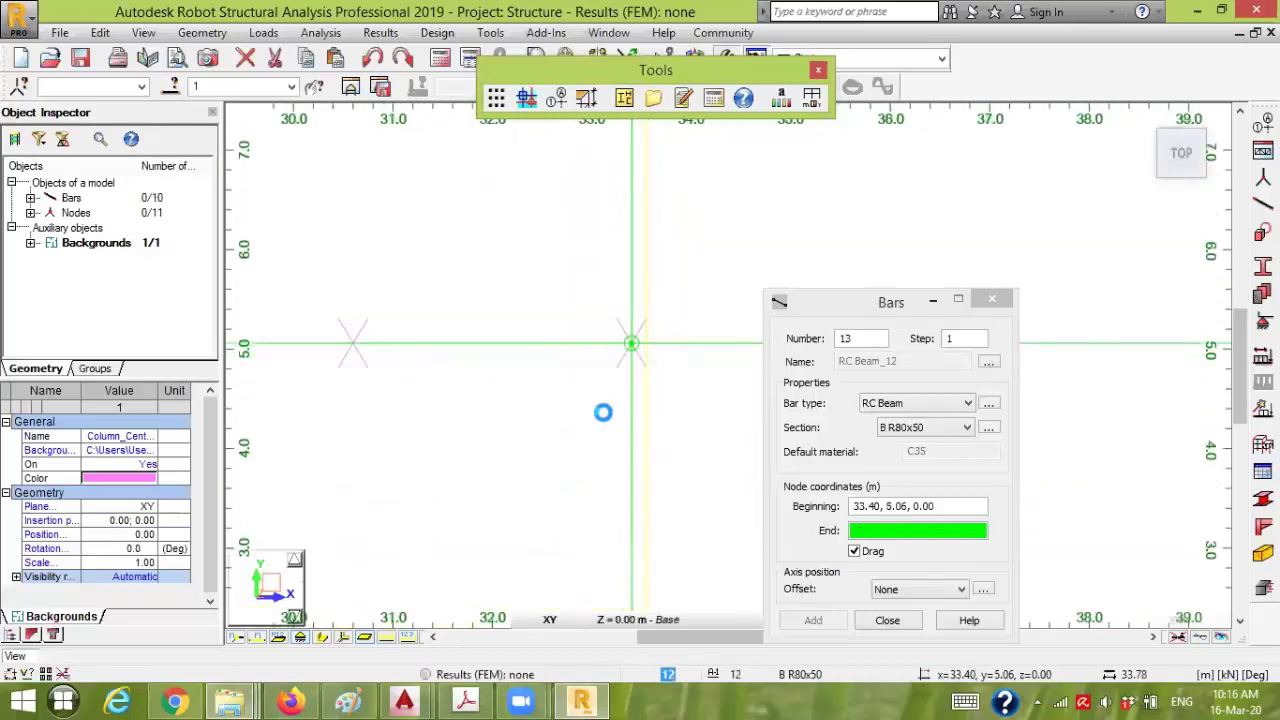
- Continue the beams along the y 5.06 column row from x 33.40 through each column center to 20.02, 5.06
scroll(603, 412, "down", 2)
middle_click_drag(608, 428, 576, 305)
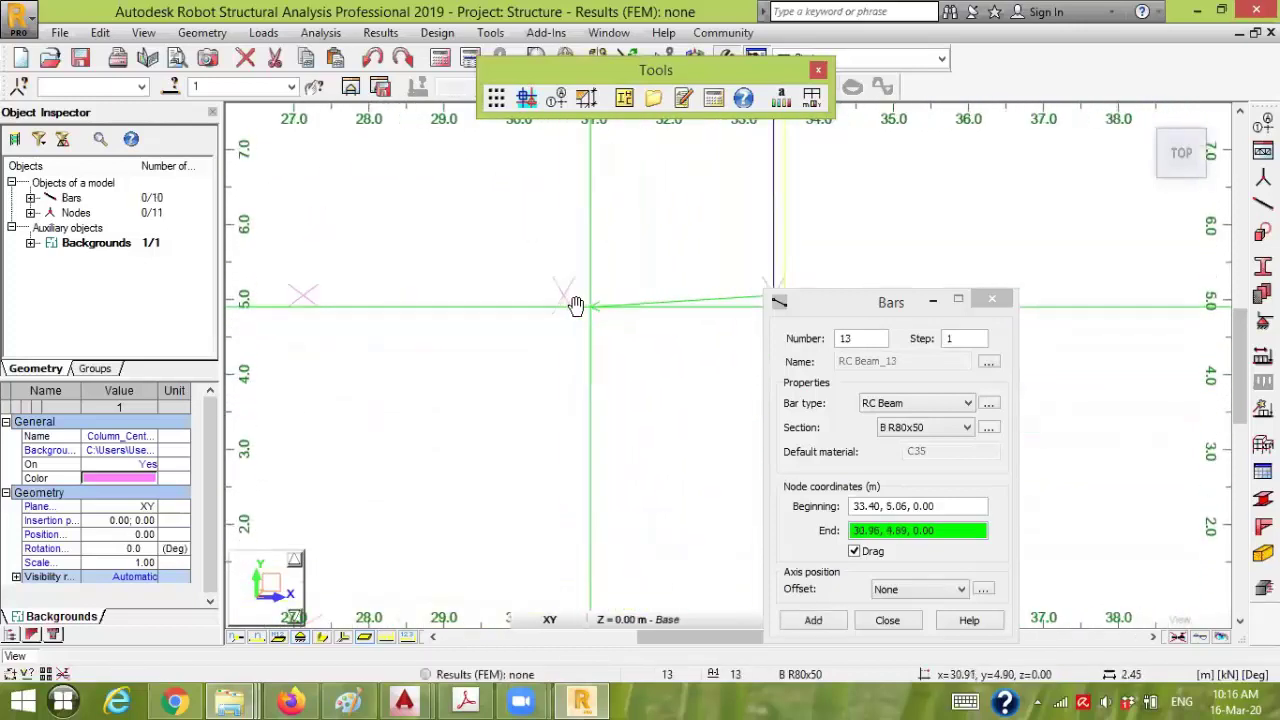
left_click(563, 294)
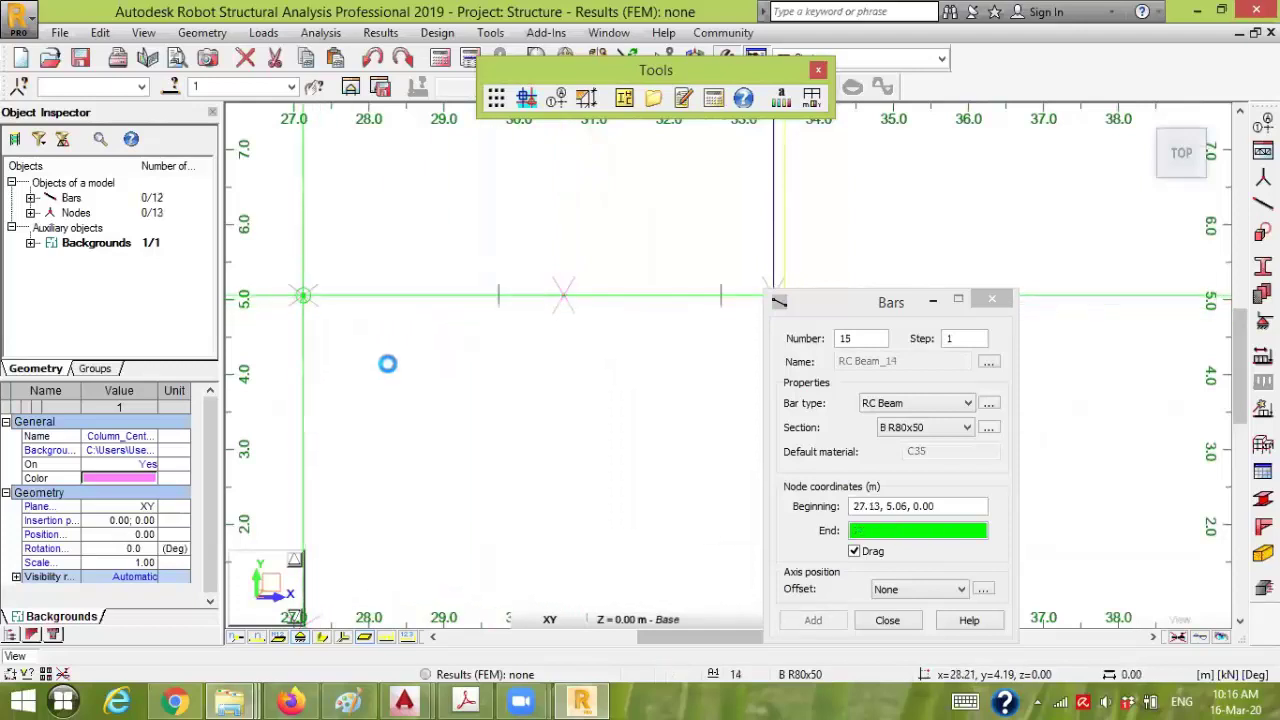
middle_click_drag(377, 374, 637, 360)
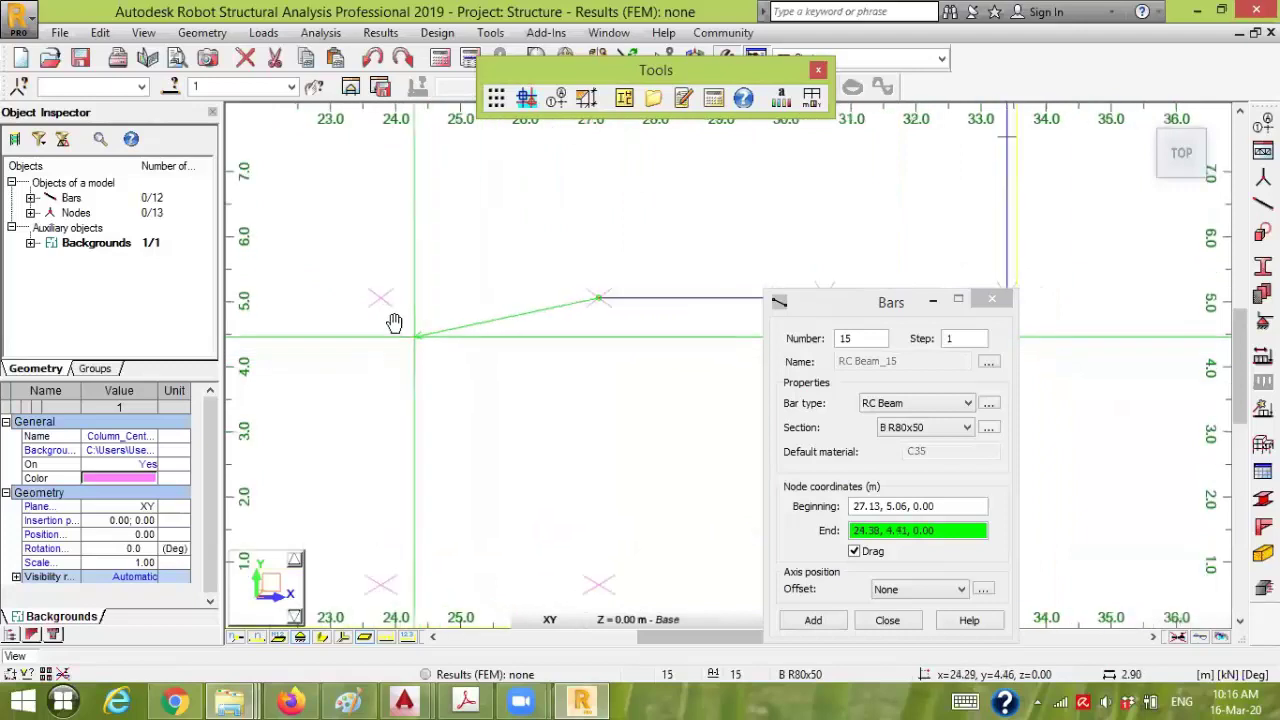
scroll(394, 322, "up", 2)
scroll(369, 280, "down", 3)
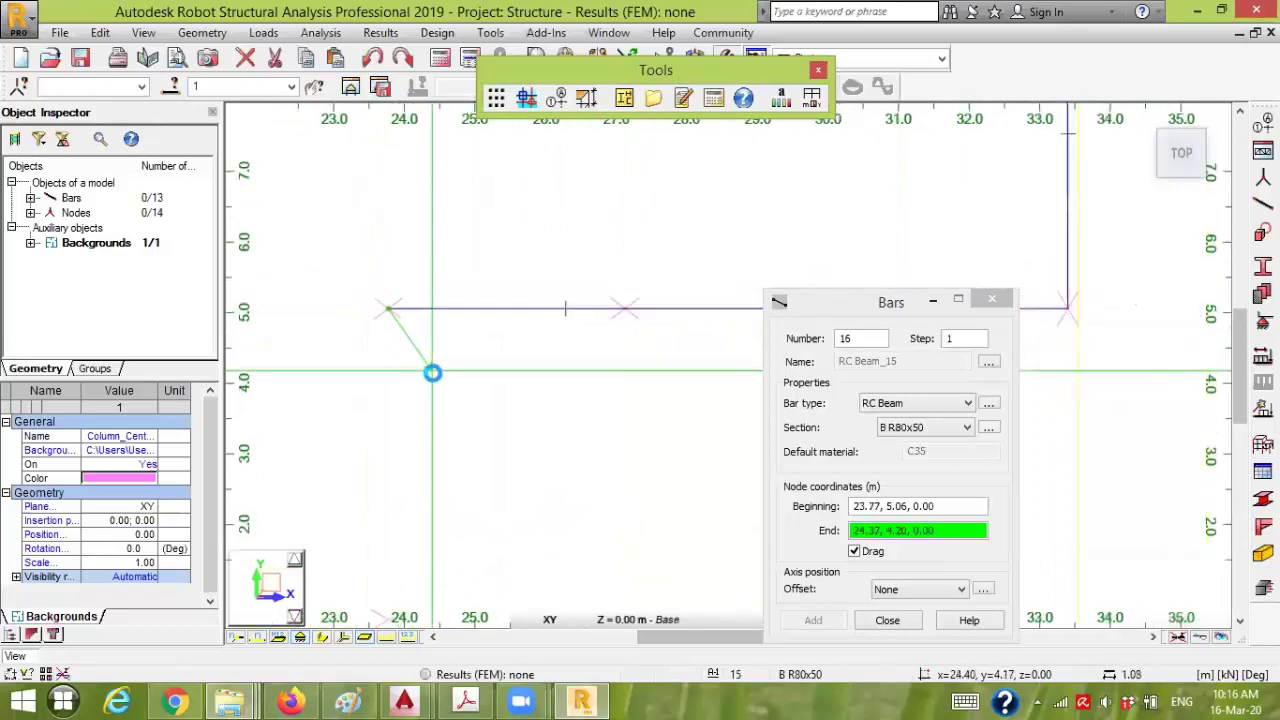
scroll(457, 346, "up", 3)
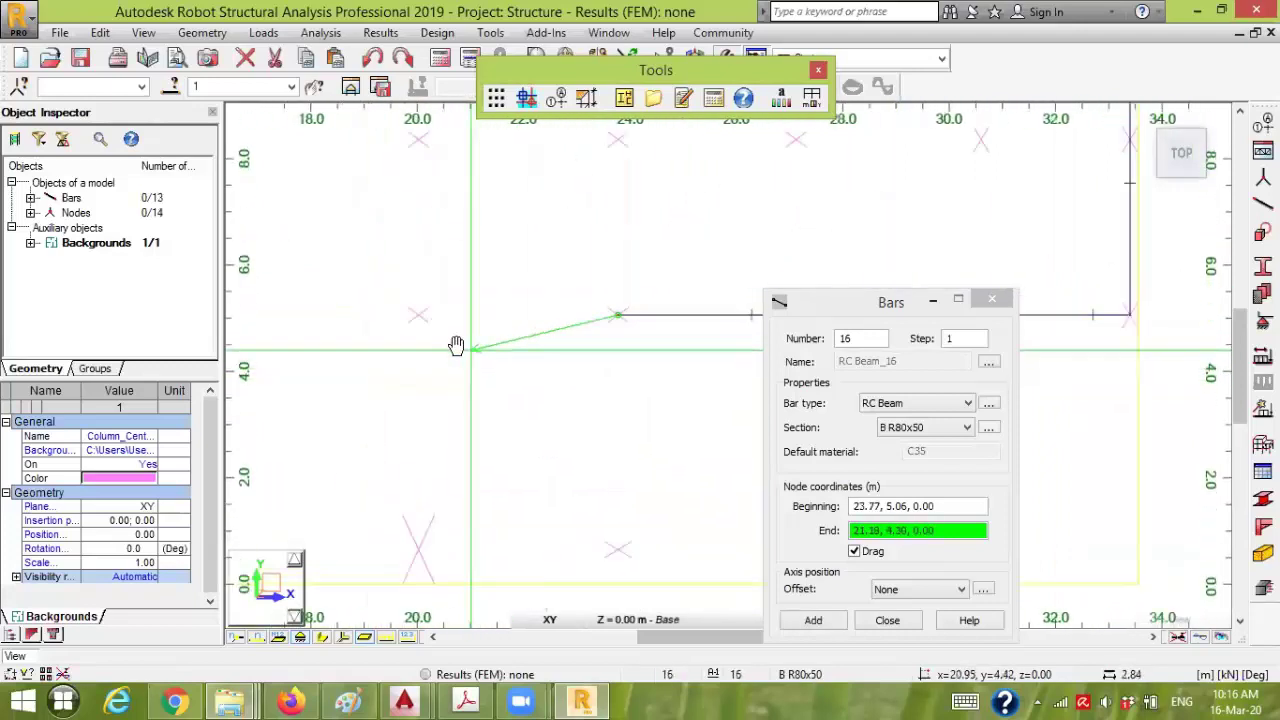
left_click(404, 305)
- Add beams up the x 20.02 column line from y 5.06 through the intermediate column to 20.02, 12.95, and end the chain
scroll(407, 280, "down", 2)
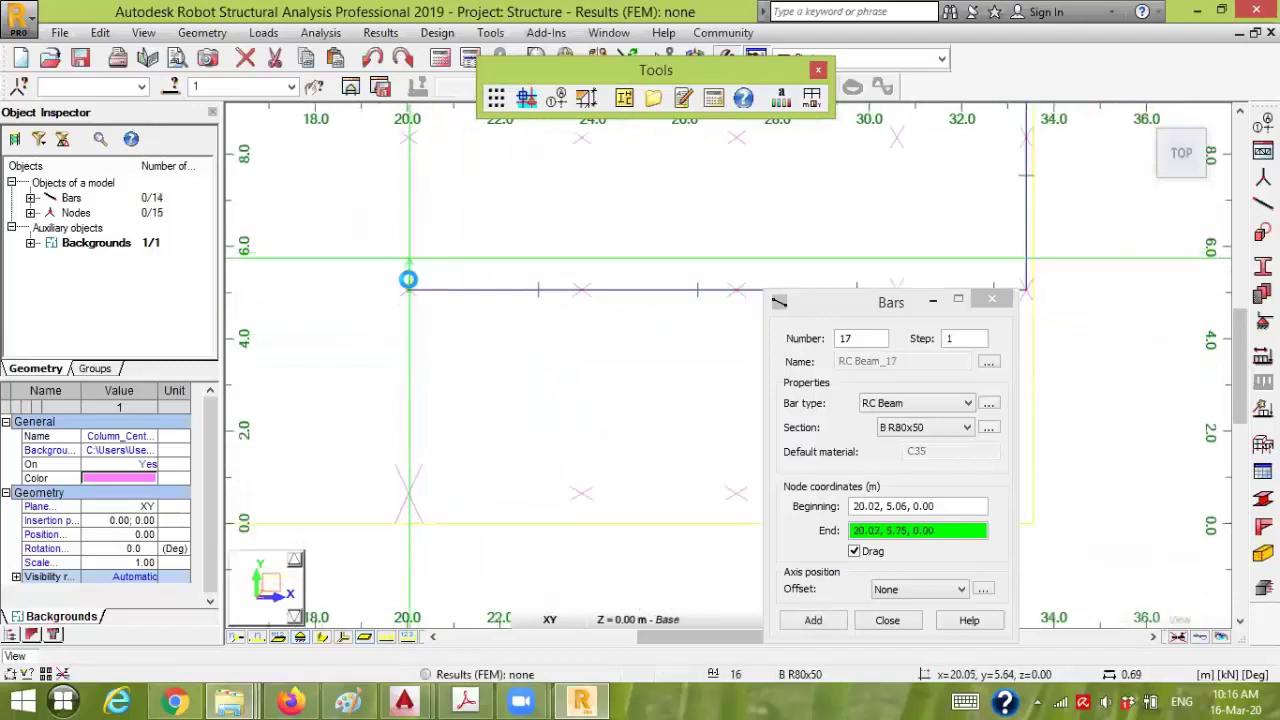
scroll(410, 295, "up", 2)
left_click(415, 276)
middle_click_drag(429, 223, 417, 262)
scroll(417, 262, "down", 1)
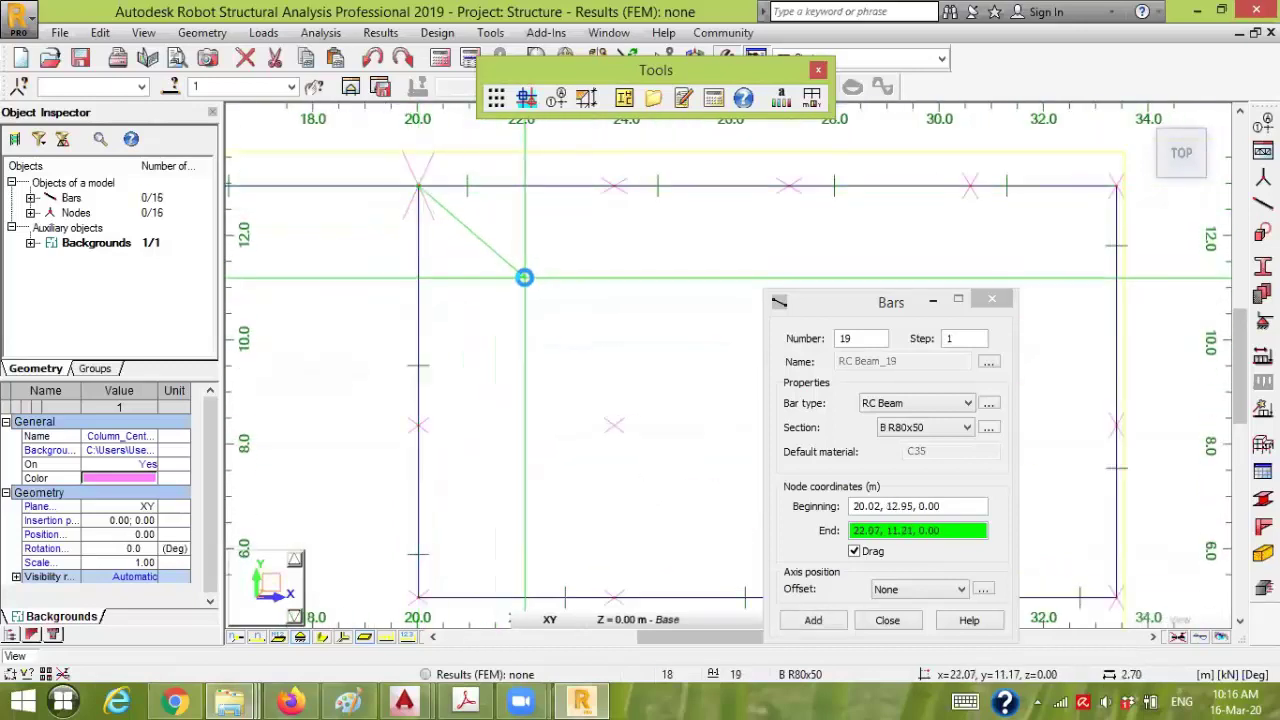
left_click(526, 276)
scroll(560, 385, "down", 1)
scroll(560, 390, "down", 1)
middle_click_drag(560, 390, 469, 298)
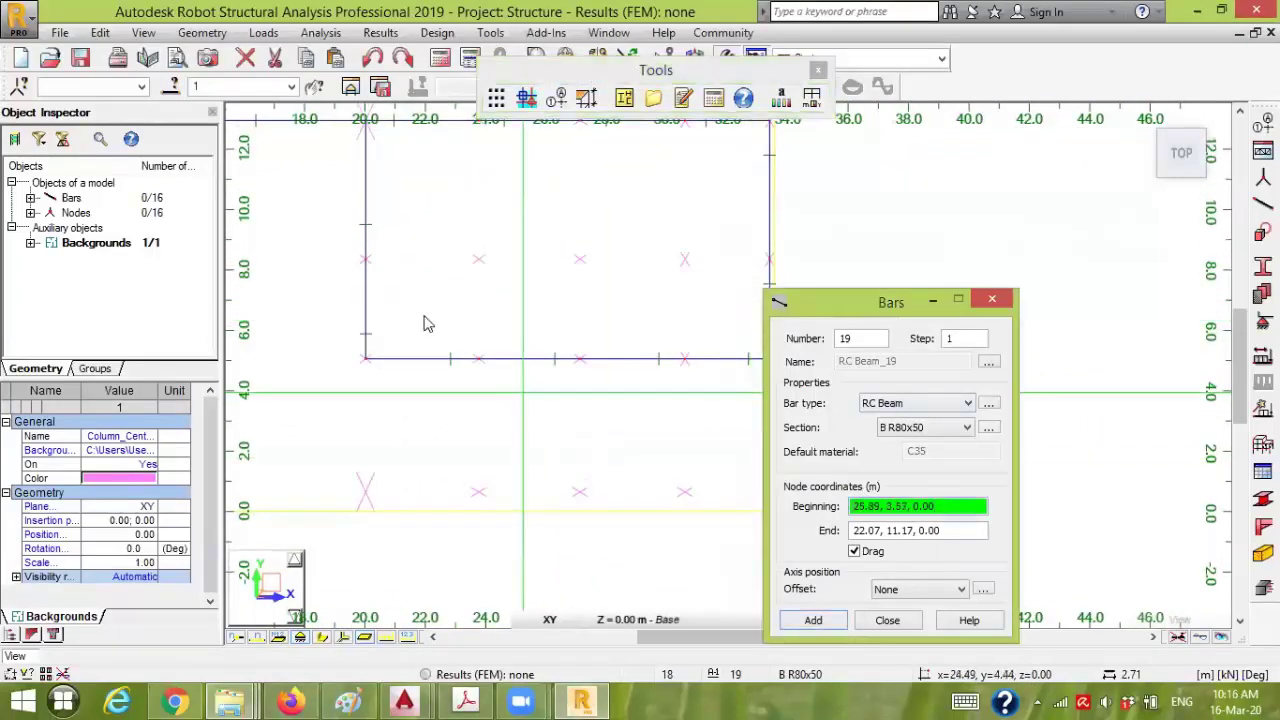
- Add beams along the y 8.36 column row from 20.02, 8.36 through each column center to 33.40, 8.36, and end the chain
scroll(386, 251, "up", 3)
middle_click_drag(386, 251, 342, 235)
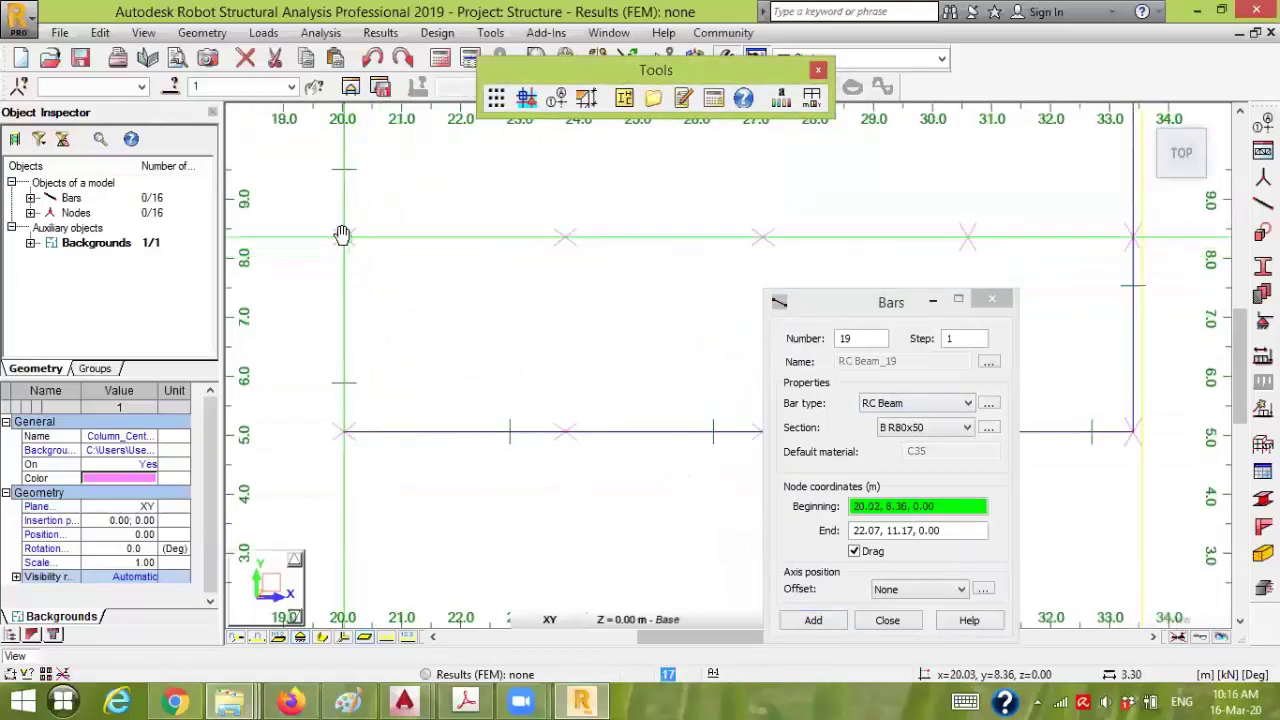
left_click(565, 237)
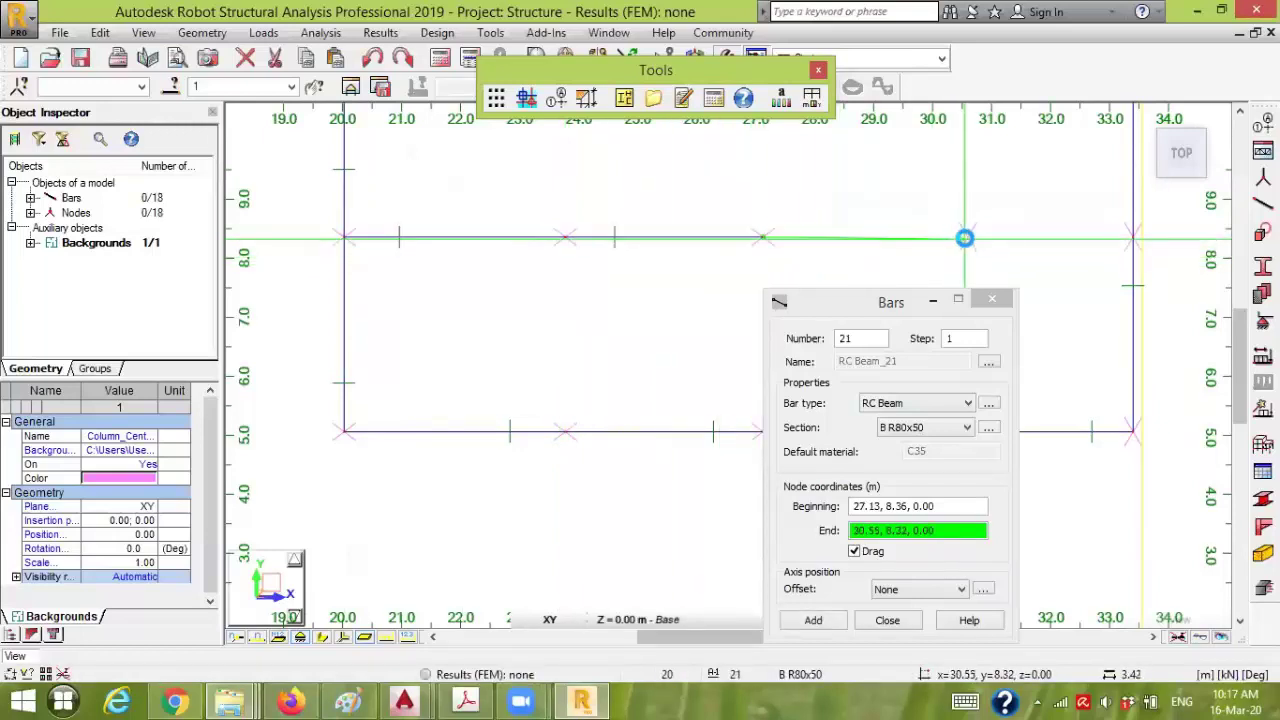
left_click(965, 237)
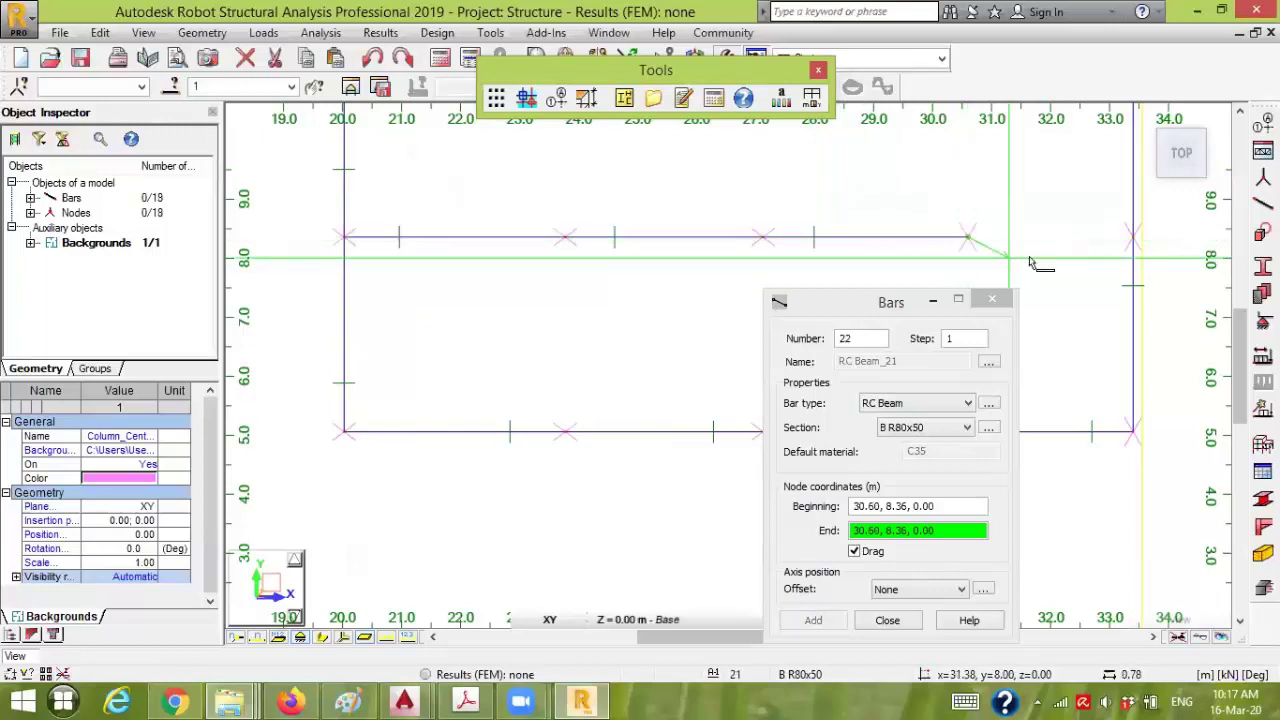
left_click(1131, 236)
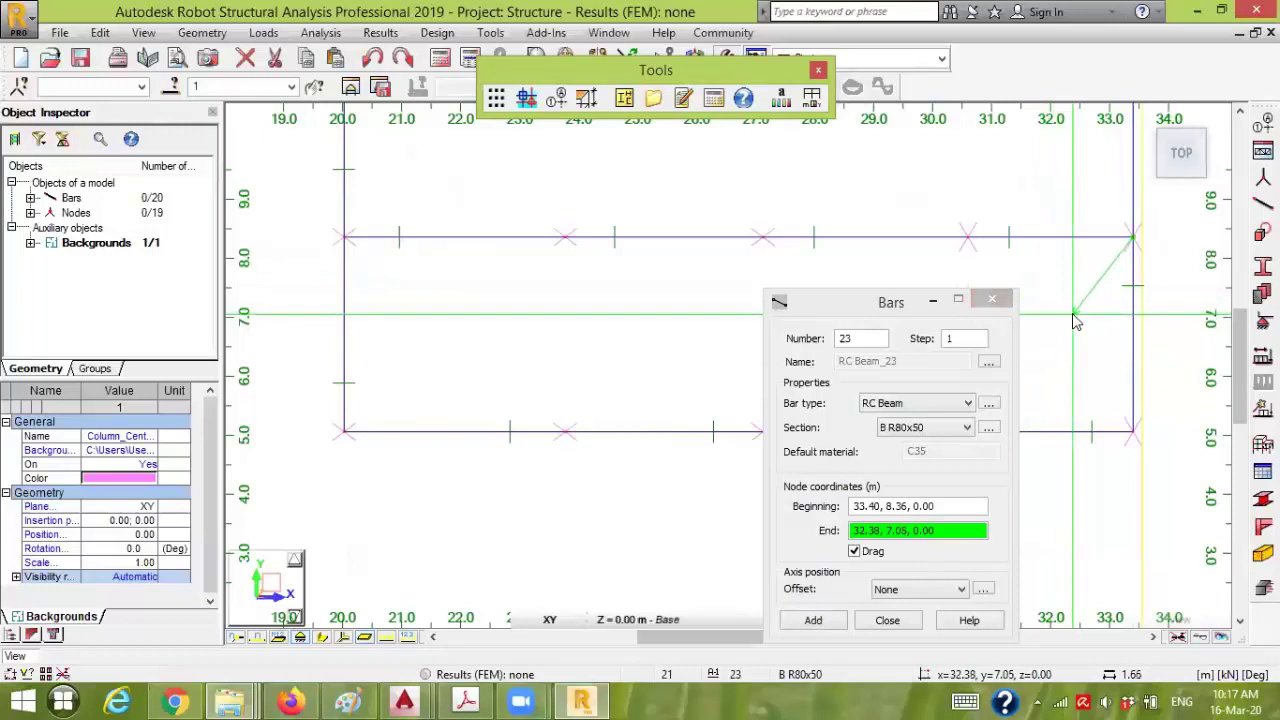
key("Escape")
- Add a beam down the x 0.30 column line from the corner column center 0.30, 12.95 to 0.30, 0.65
scroll(623, 357, "down", 3)
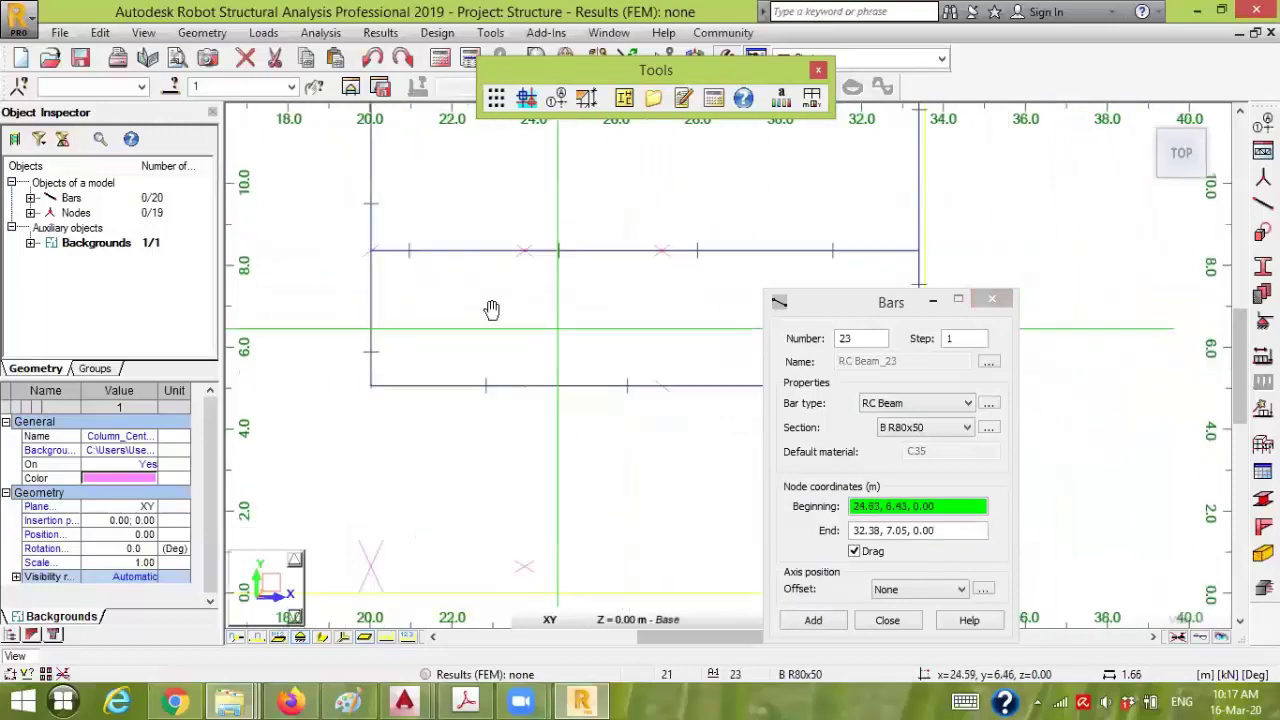
scroll(505, 356, "down", 1)
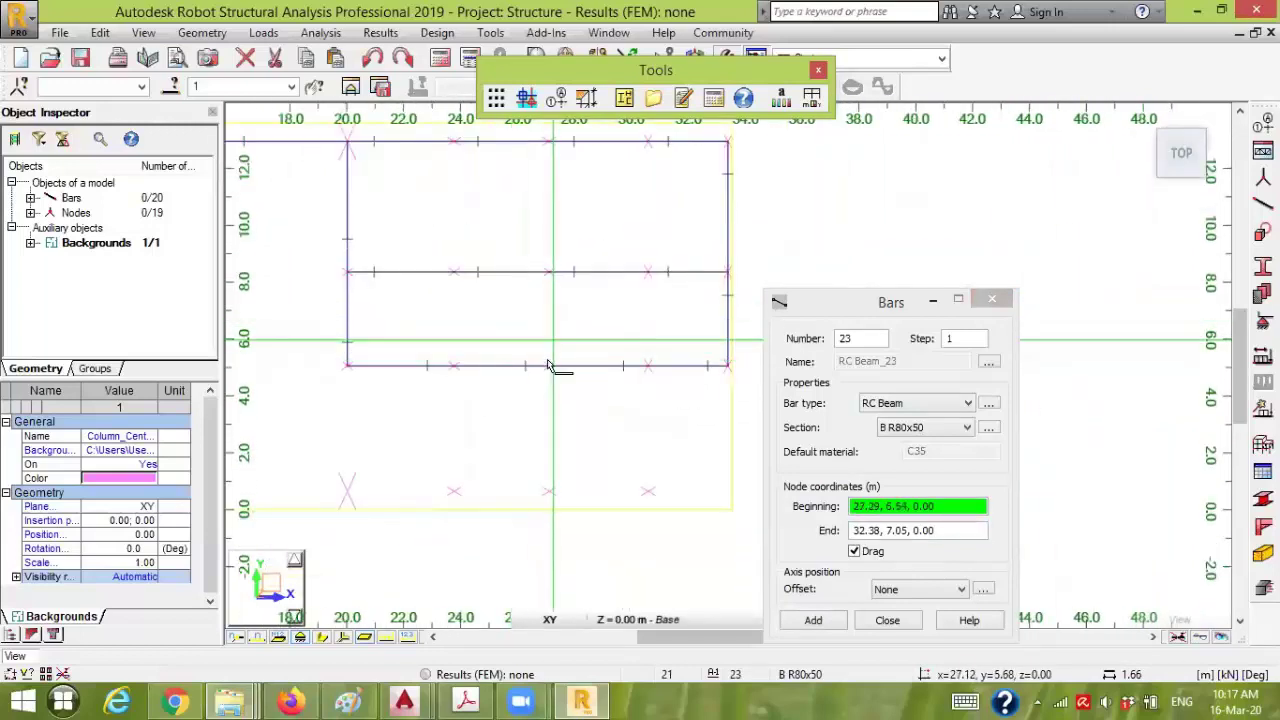
middle_click_drag(571, 434, 617, 410)
scroll(617, 410, "down", 2)
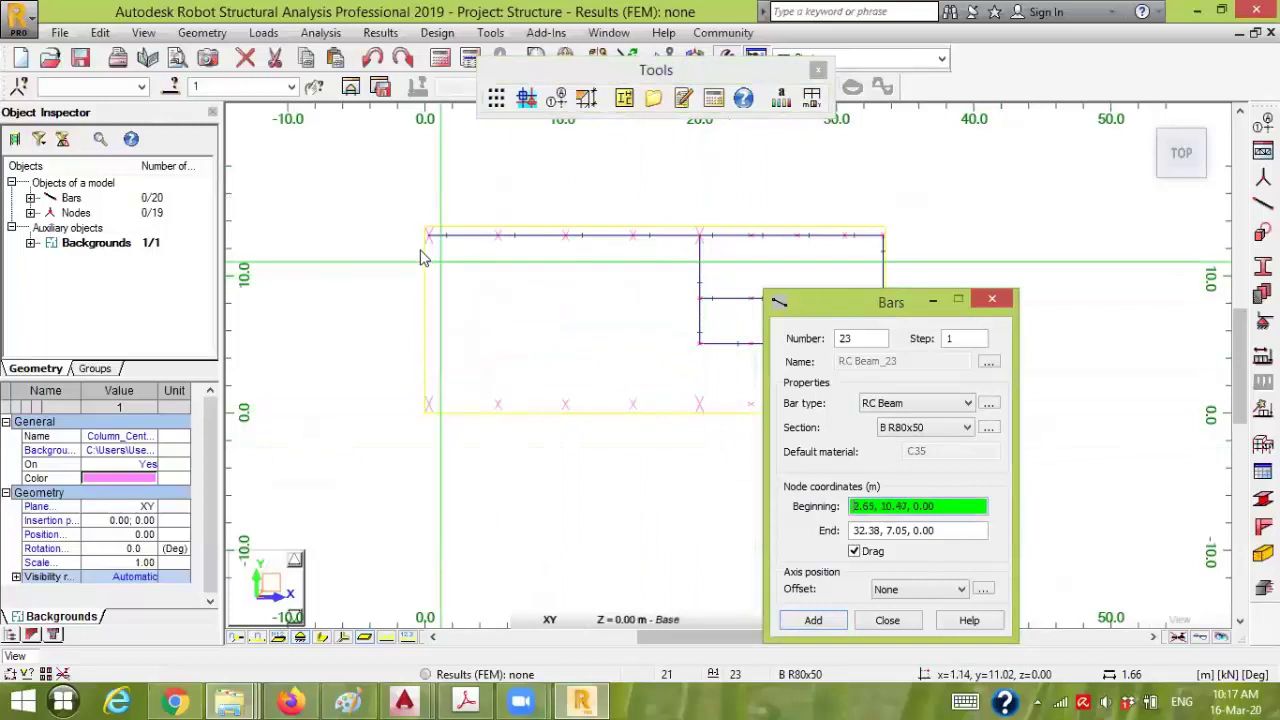
scroll(428, 240, "up", 4)
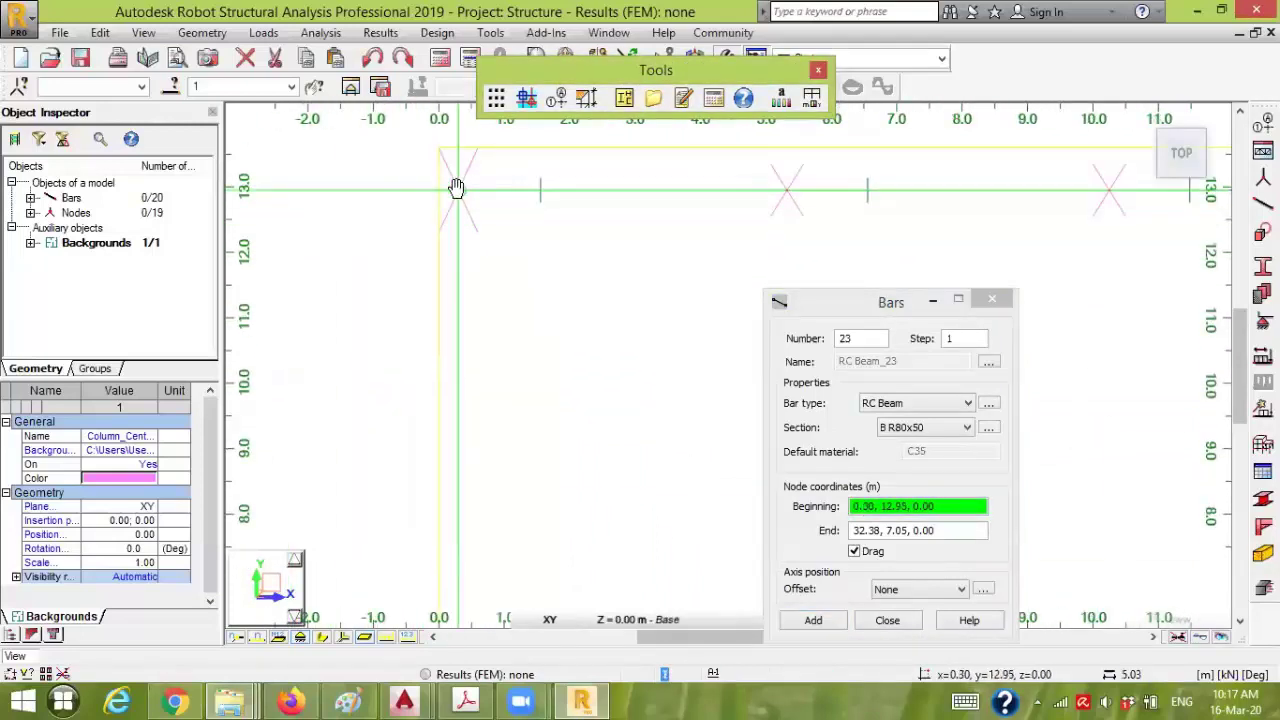
left_click(456, 188)
scroll(443, 357, "down", 3)
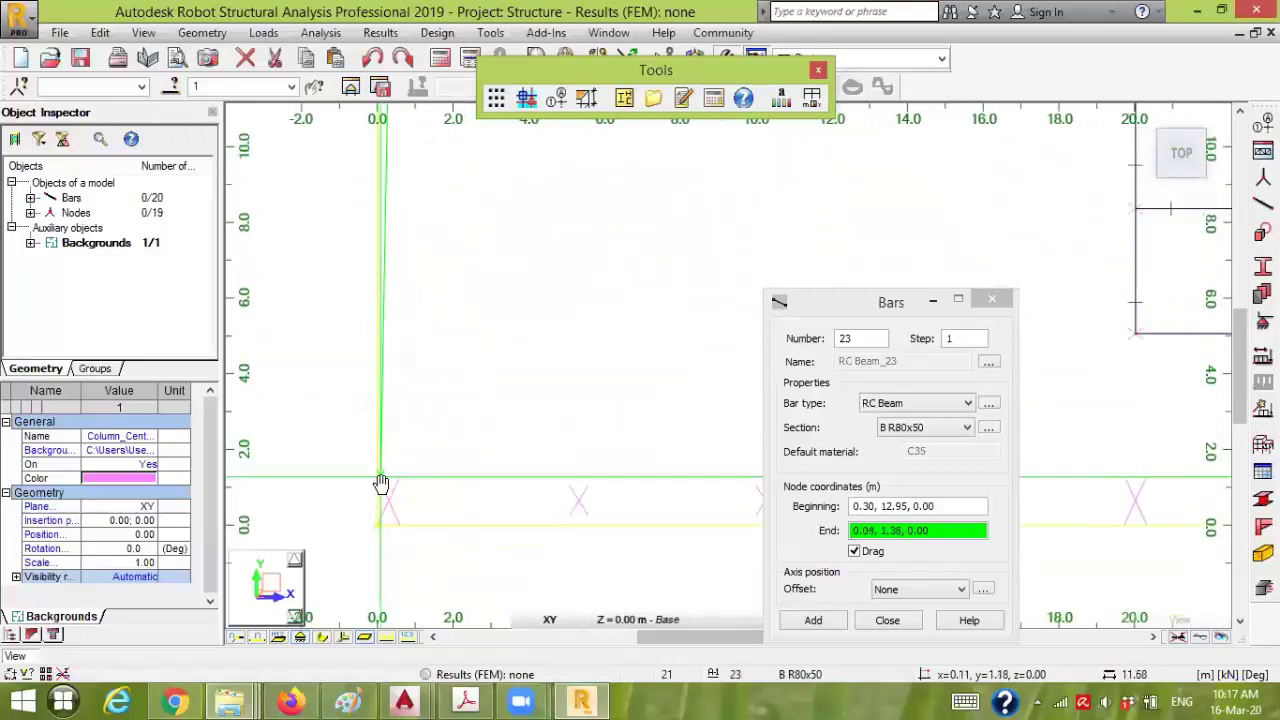
left_click(387, 500)
- Continue the beams along the y 0.65 column row through the column centers at x 10.25 and 15.18 to 20.02, 0.65
left_click(578, 500)
scroll(443, 323, "up", 5)
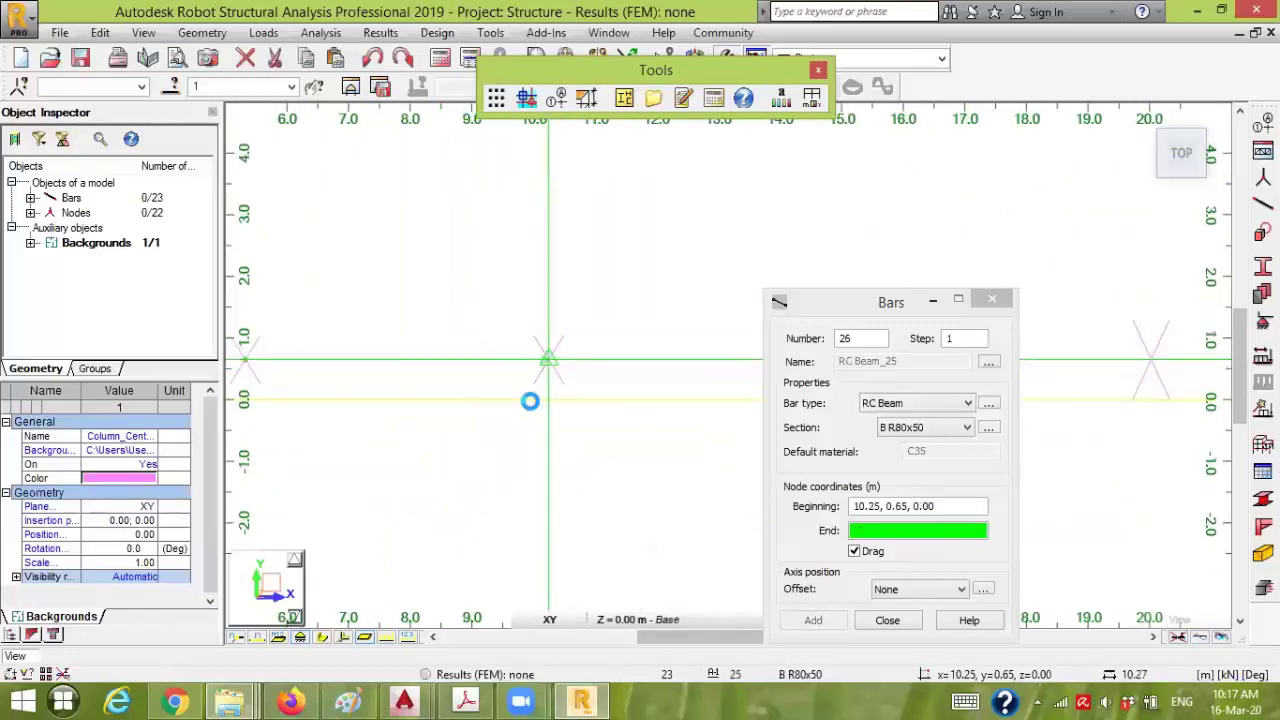
scroll(530, 401, "down", 2)
middle_click_drag(574, 434, 529, 347)
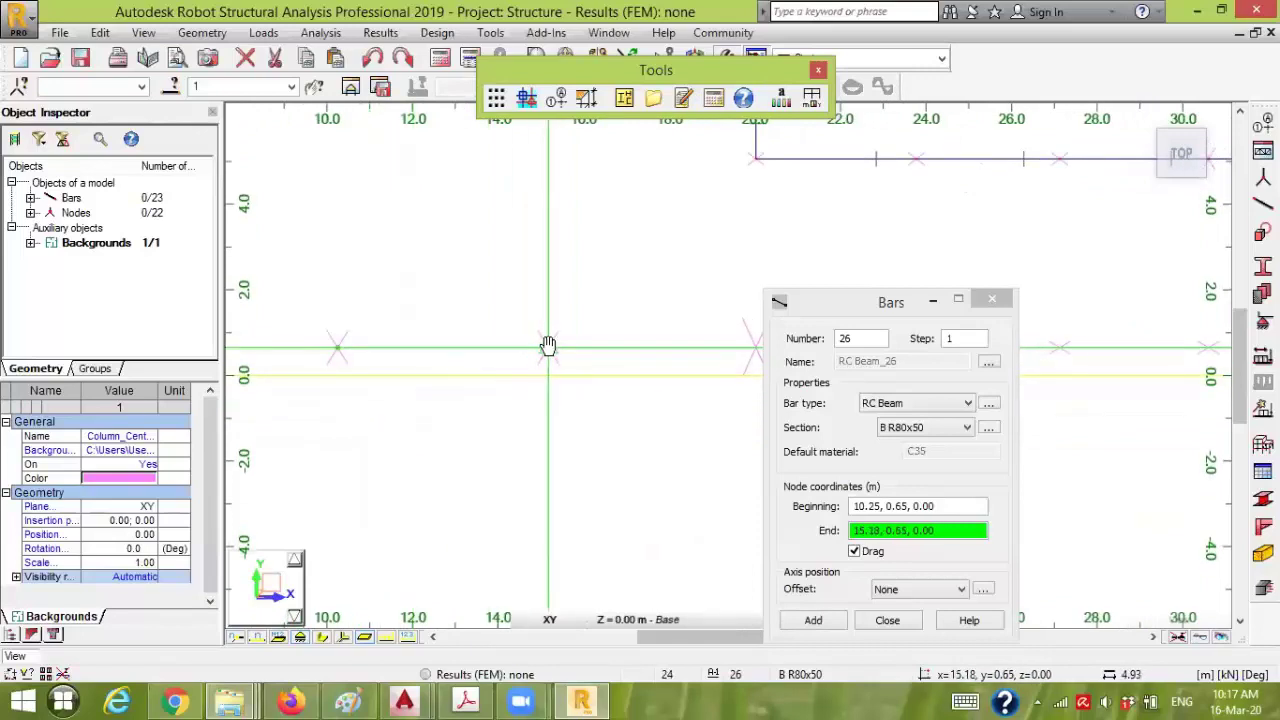
left_click(548, 347)
scroll(600, 377, "down", 2)
middle_click_drag(623, 406, 420, 370)
left_click(477, 340)
- Extend the y 0.65 beam chain from x 20.02 through 23.77 and 27.13 to the column center at 30.60, 0.65
scroll(594, 370, "up", 3)
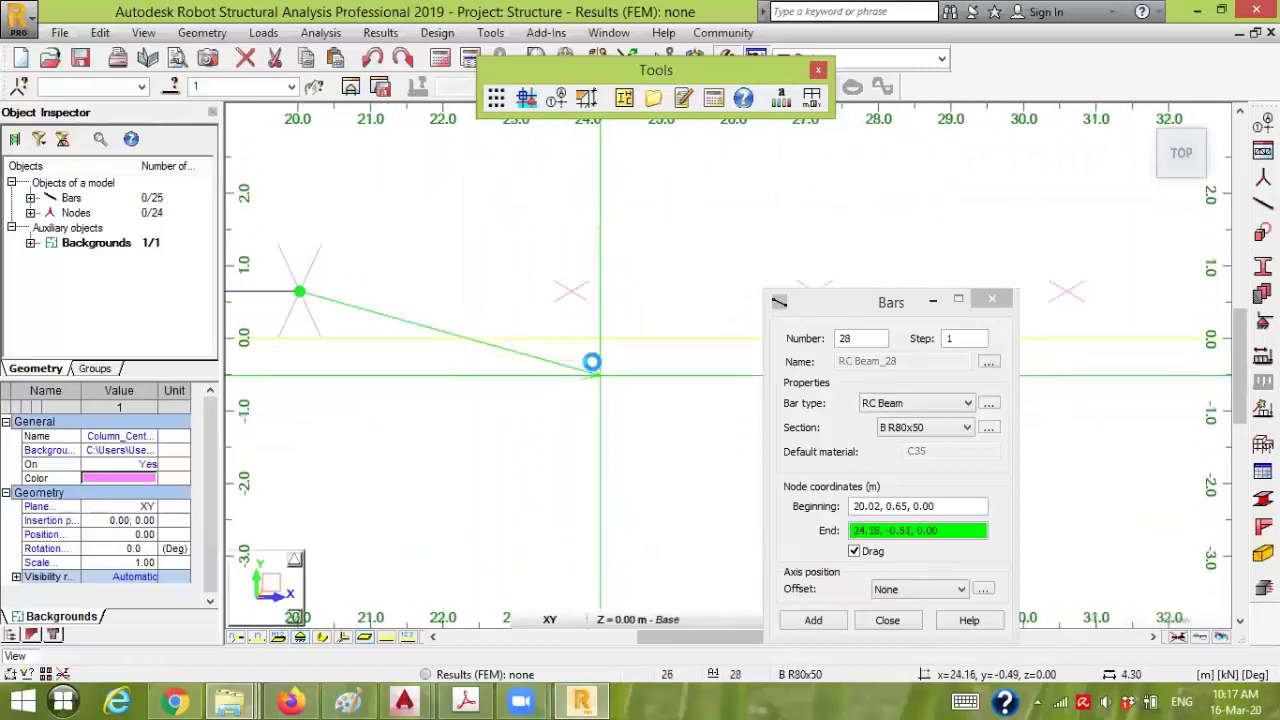
left_click(572, 296)
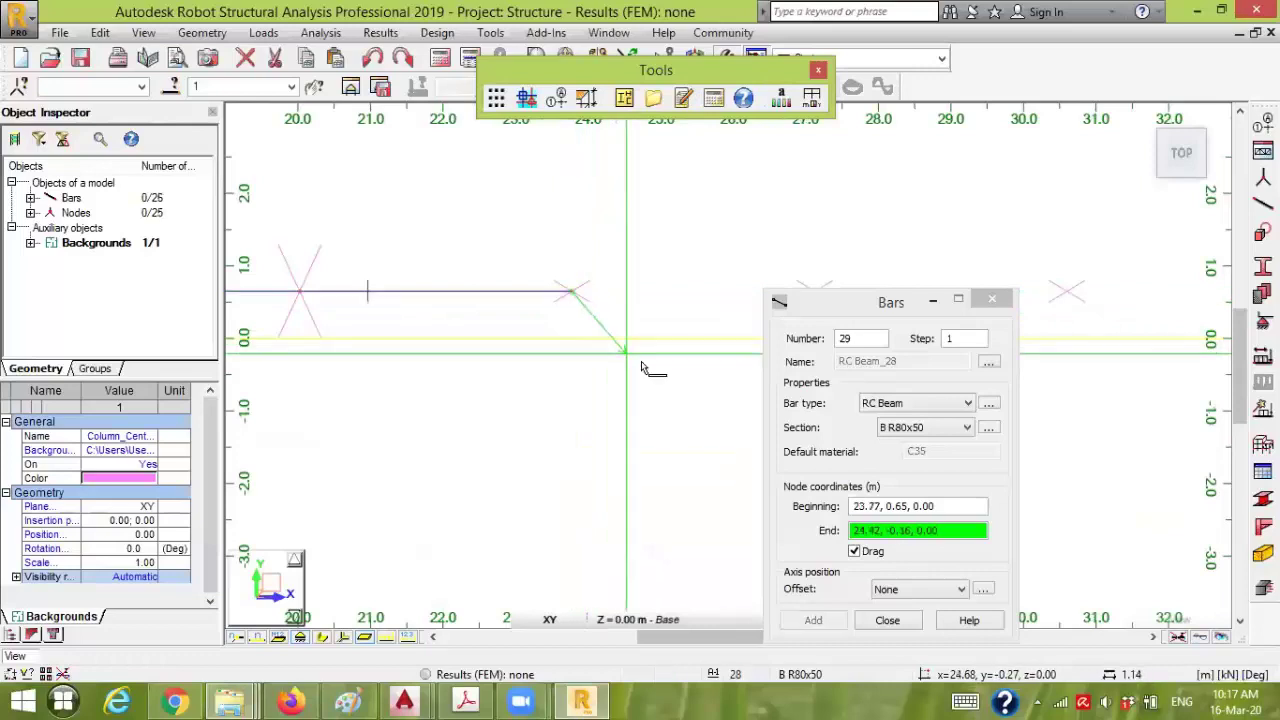
scroll(551, 349, "down", 2)
middle_click_drag(551, 349, 354, 360)
scroll(448, 314, "up", 3)
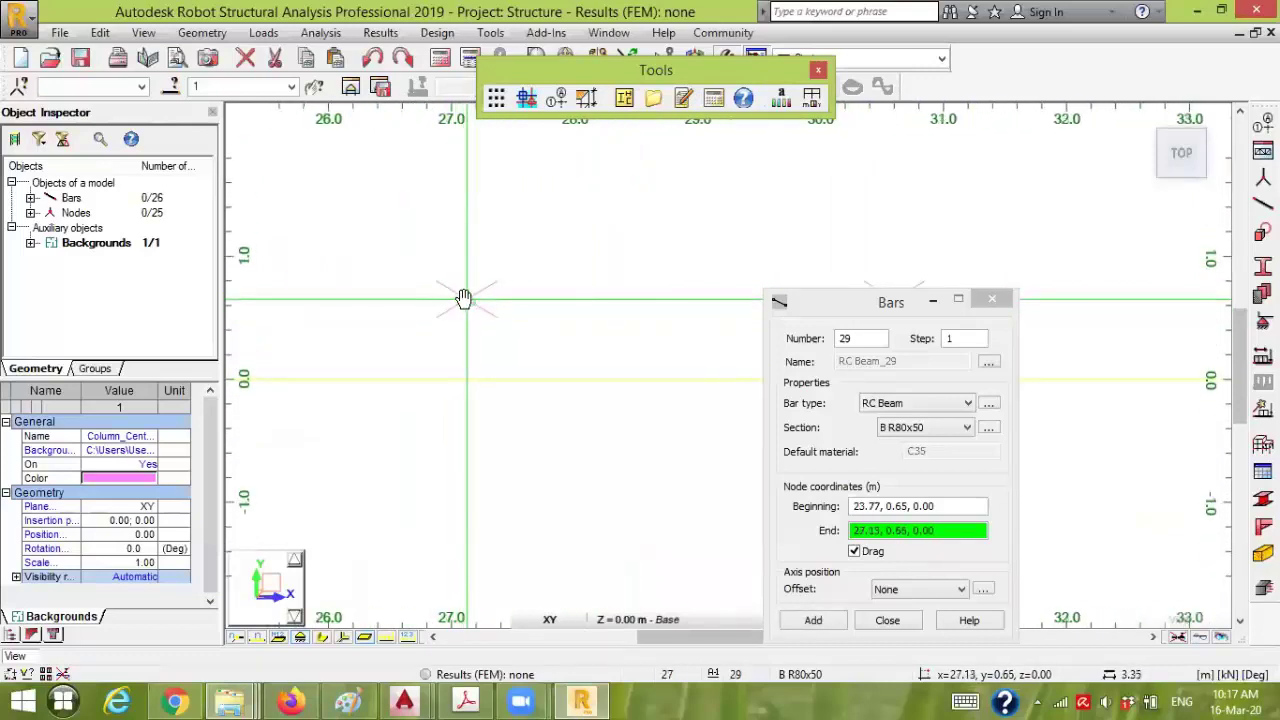
scroll(551, 391, "down", 2)
mouse_move(551, 391)
middle_mouse_down()
mouse_move(357, 391)
mouse_move(488, 348)
middle_mouse_up()
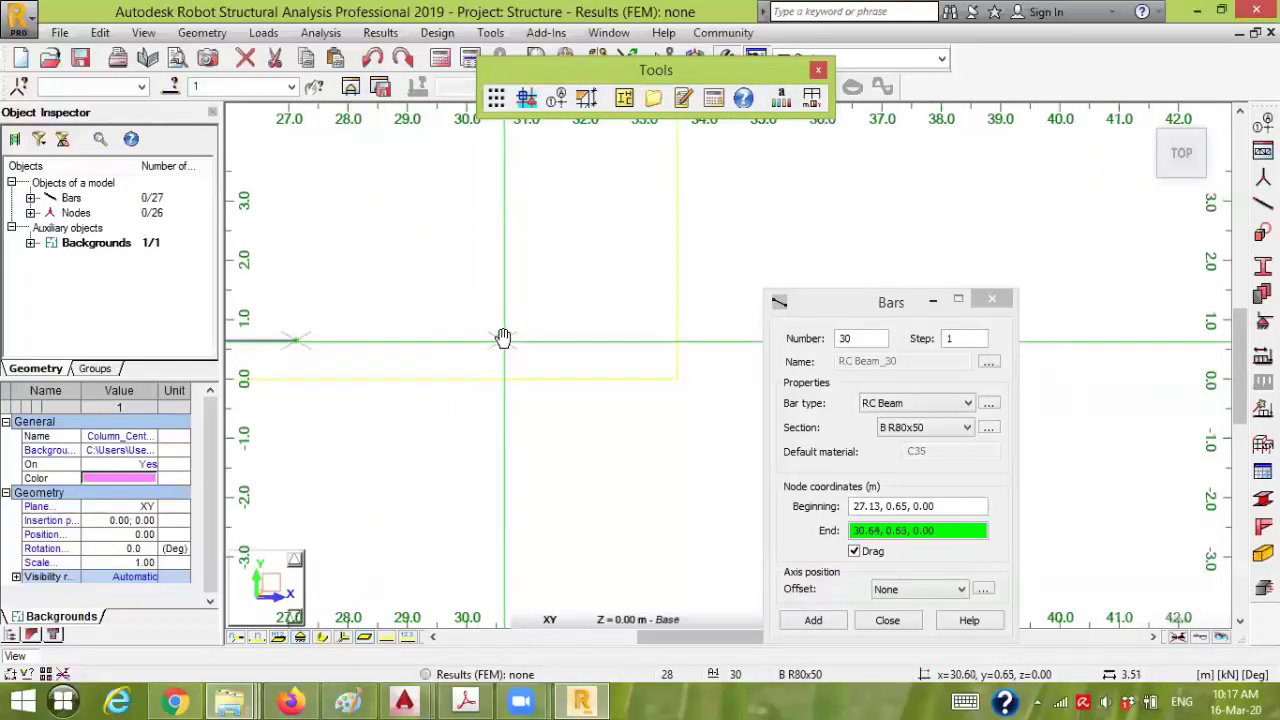
scroll(503, 337, "up", 3)
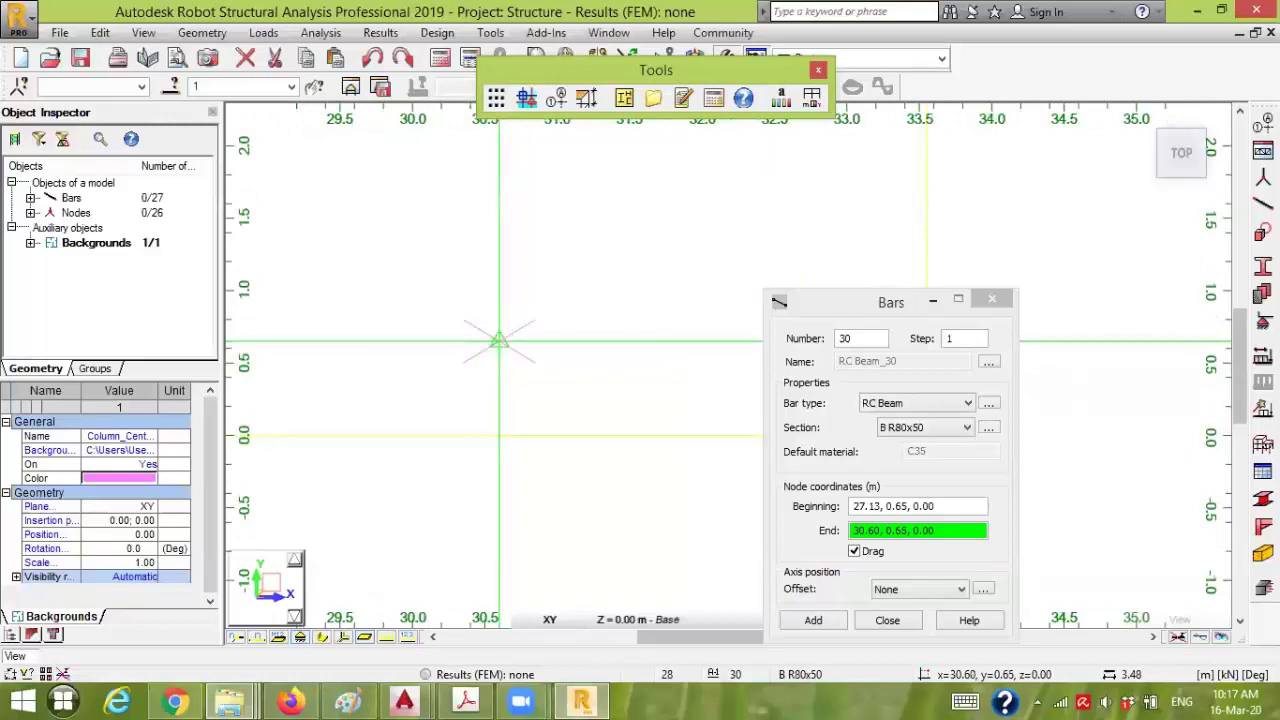
left_click(498, 340)
- Add a beam from 30.60, 0.65 up to the column center at 30.60, 5.06, and end the chain
scroll(486, 420, "down", 3)
middle_click_drag(486, 420, 508, 380)
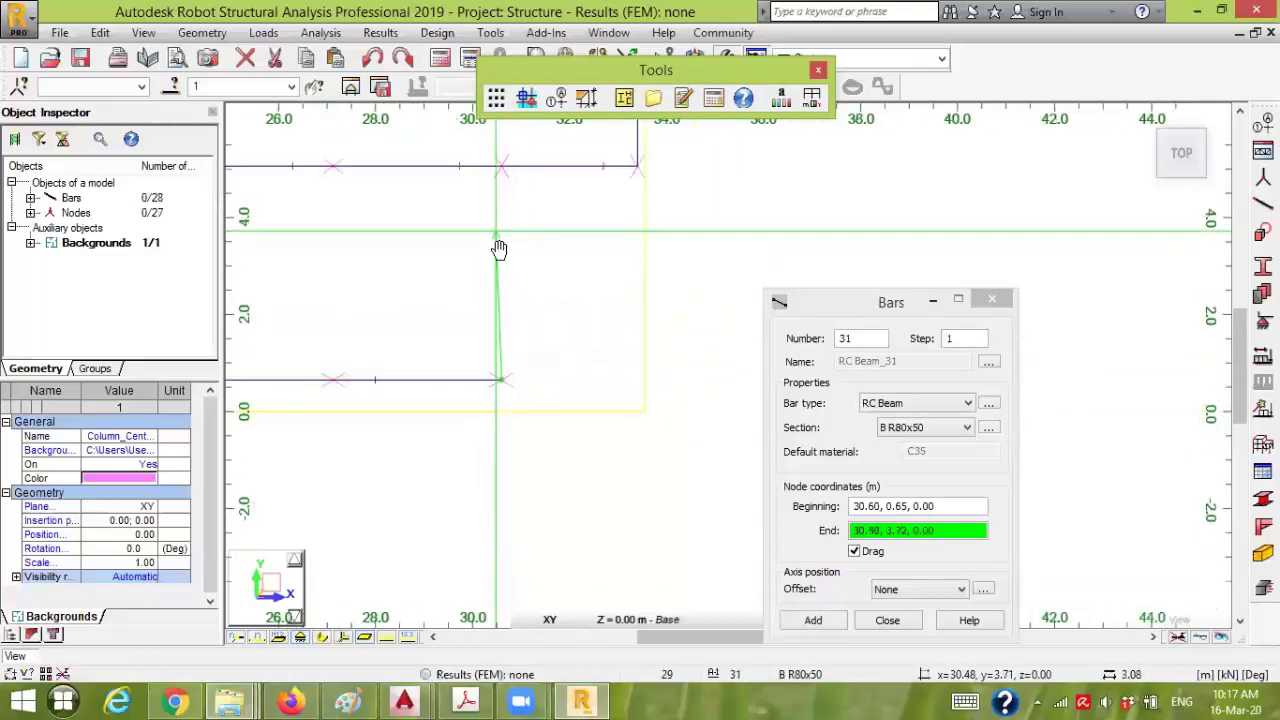
middle_click_drag(499, 249, 494, 346)
scroll(494, 346, "up", 2)
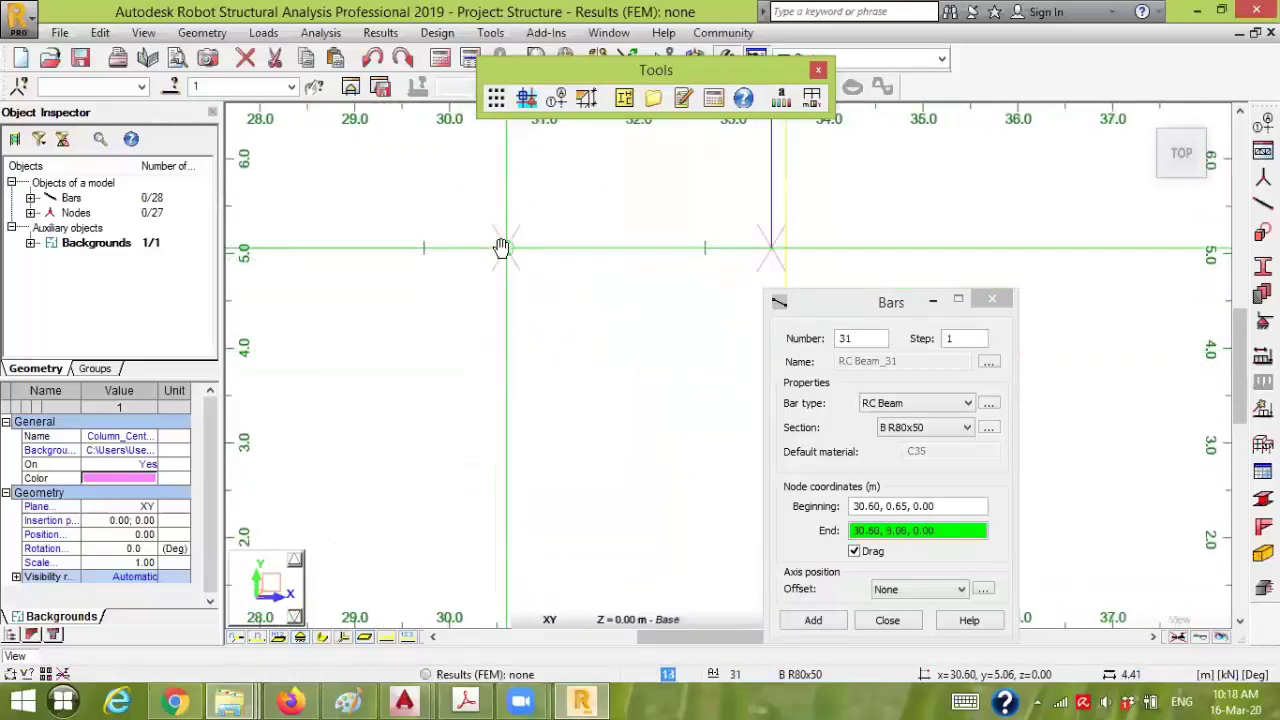
left_click(552, 335)
- Add a beam on the x 20.02 column line from 20.02, 0.65 to 20.02, 5.06, and end the chain
scroll(611, 377, "down", 3)
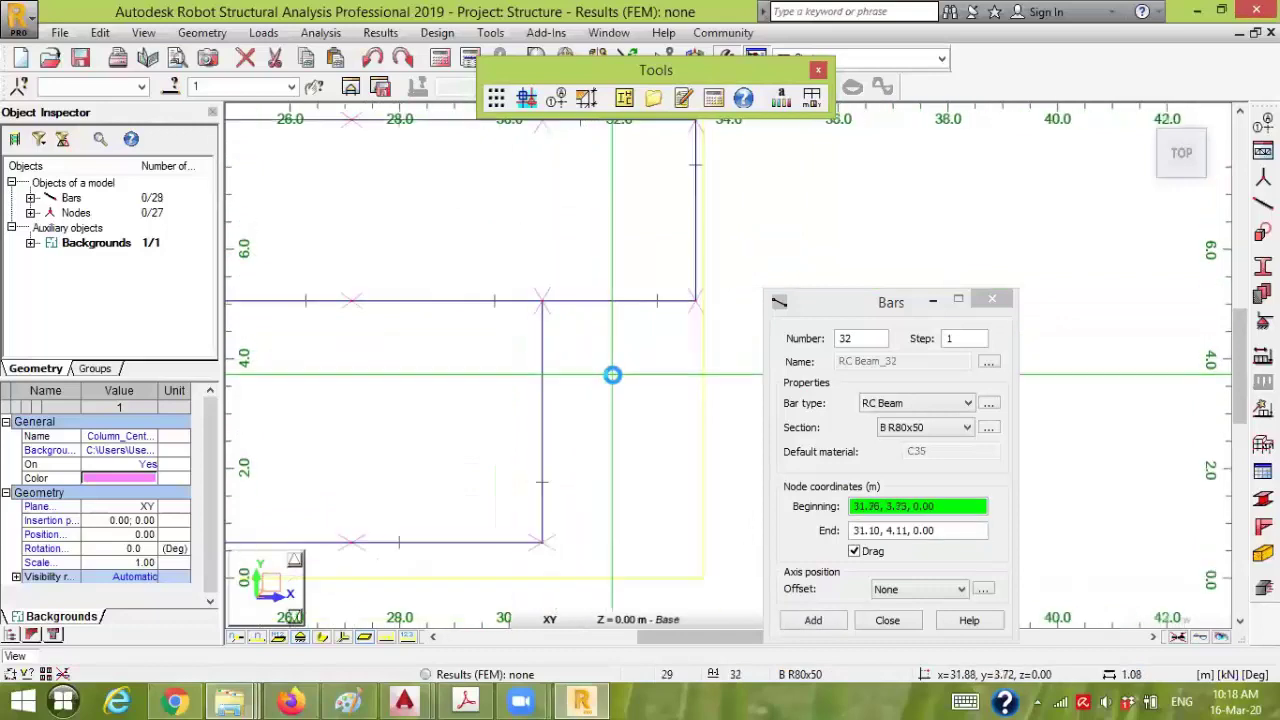
mouse_move(603, 427)
middle_mouse_down()
mouse_move(446, 374)
mouse_move(531, 343)
middle_mouse_up()
scroll(460, 371, "down", 2)
scroll(530, 370, "down", 1)
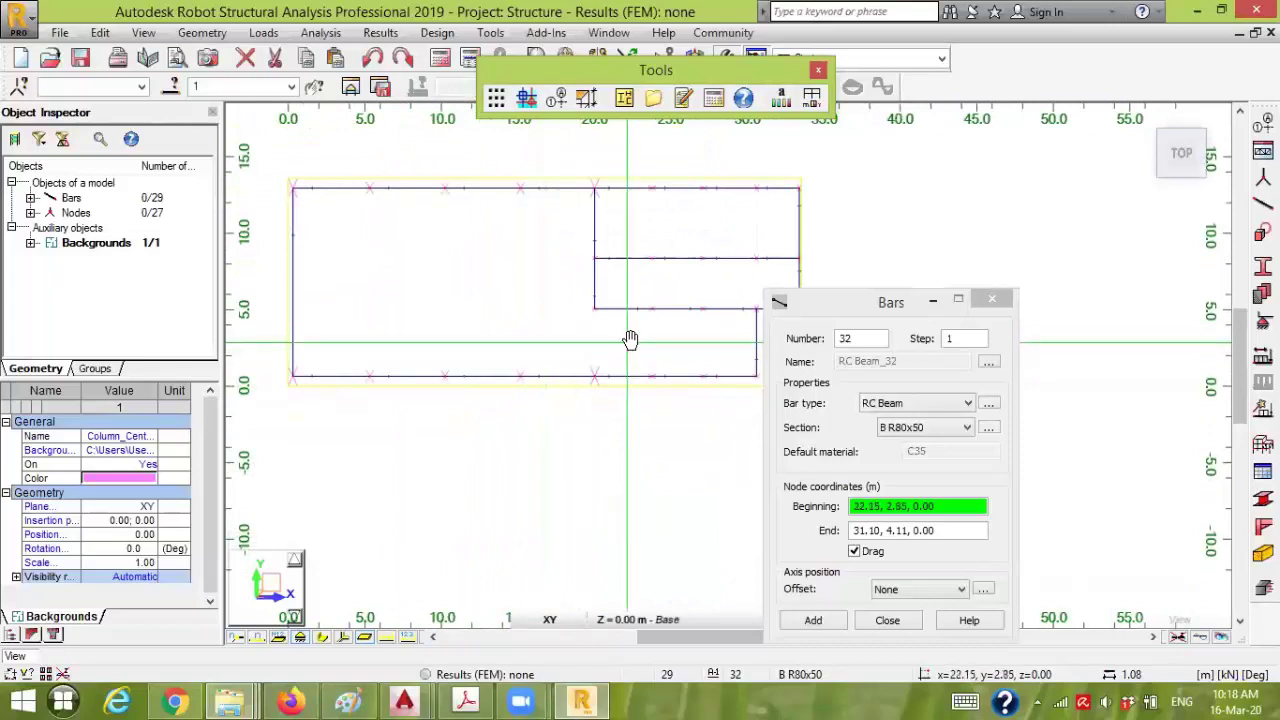
middle_click_drag(649, 317, 440, 362)
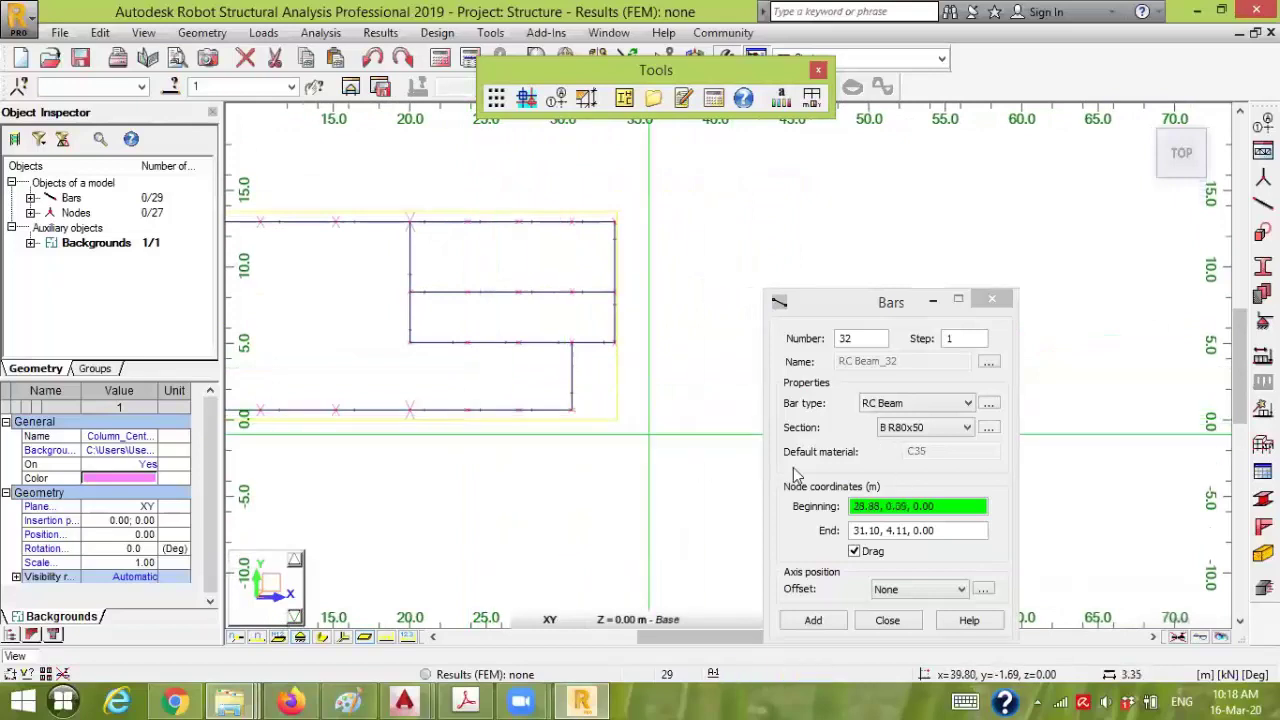
left_click(410, 410)
scroll(410, 345, "up", 6)
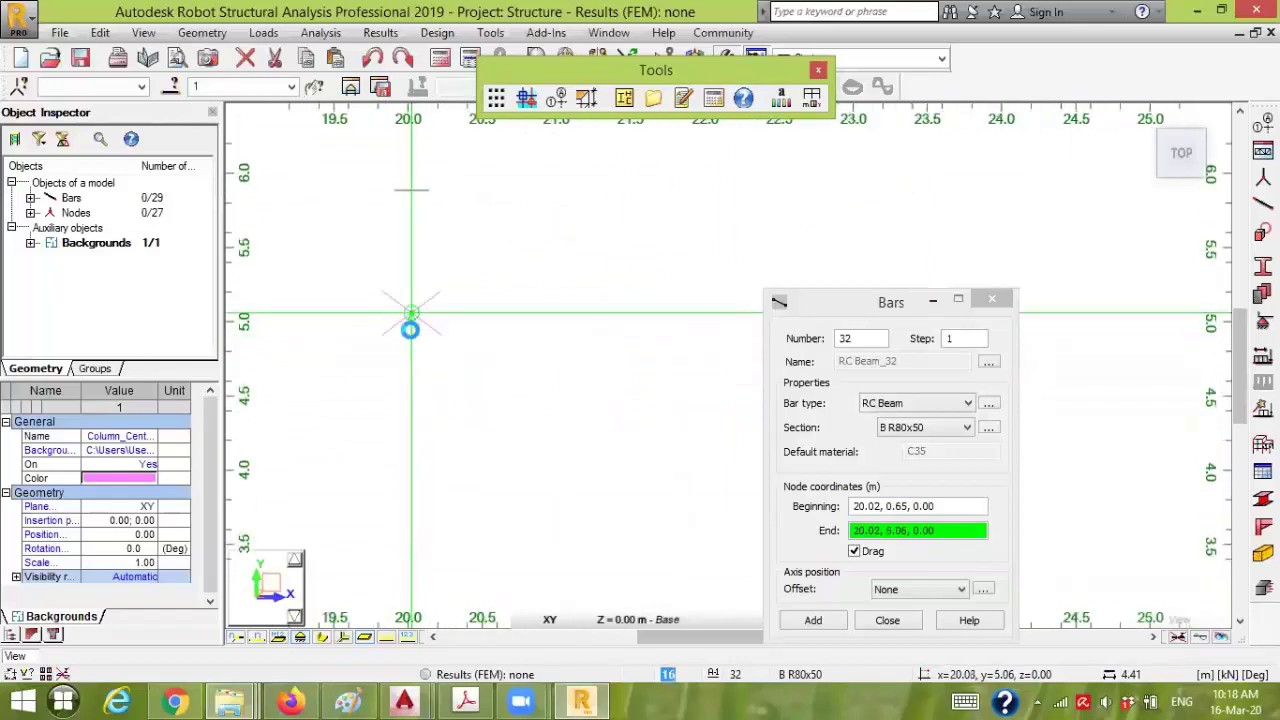
left_click(494, 414)
- Add beams up the x 23.77 column line from y 0.65 through 5.06 and 8.36 to the upper row, and end the chain
scroll(494, 414, "down", 3)
middle_click_drag(494, 414, 357, 298)
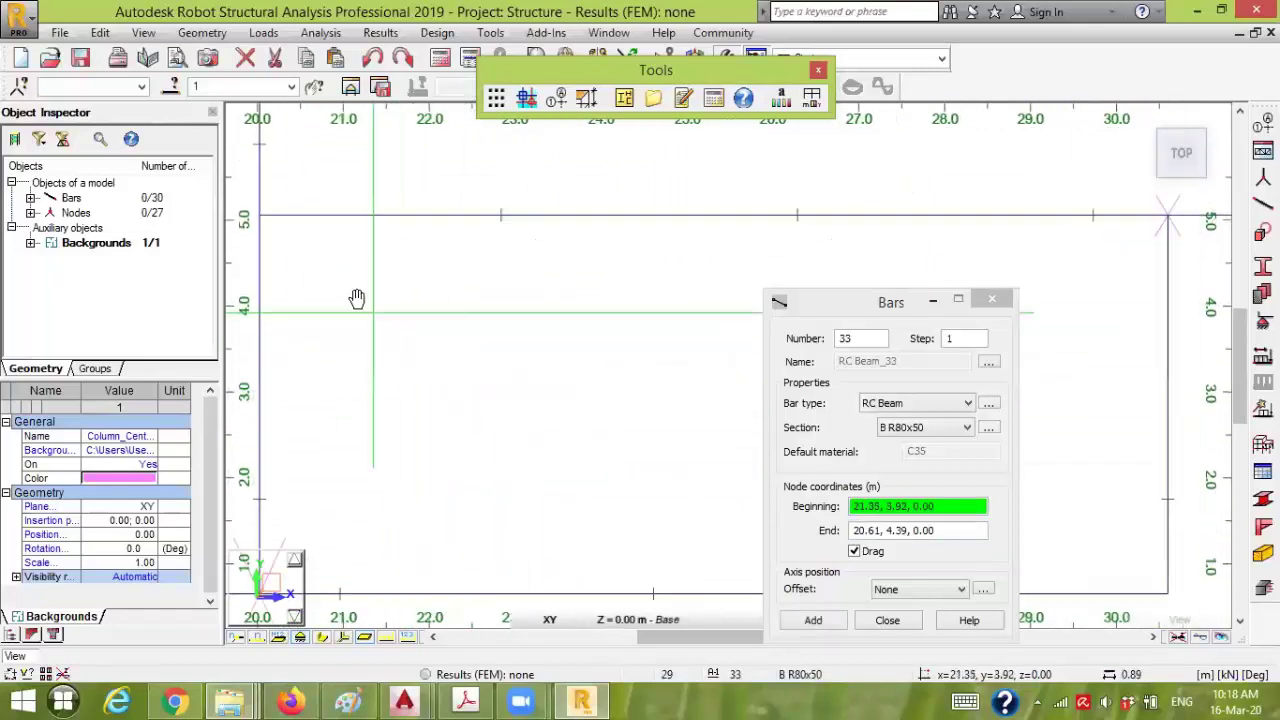
scroll(400, 340, "down", 1)
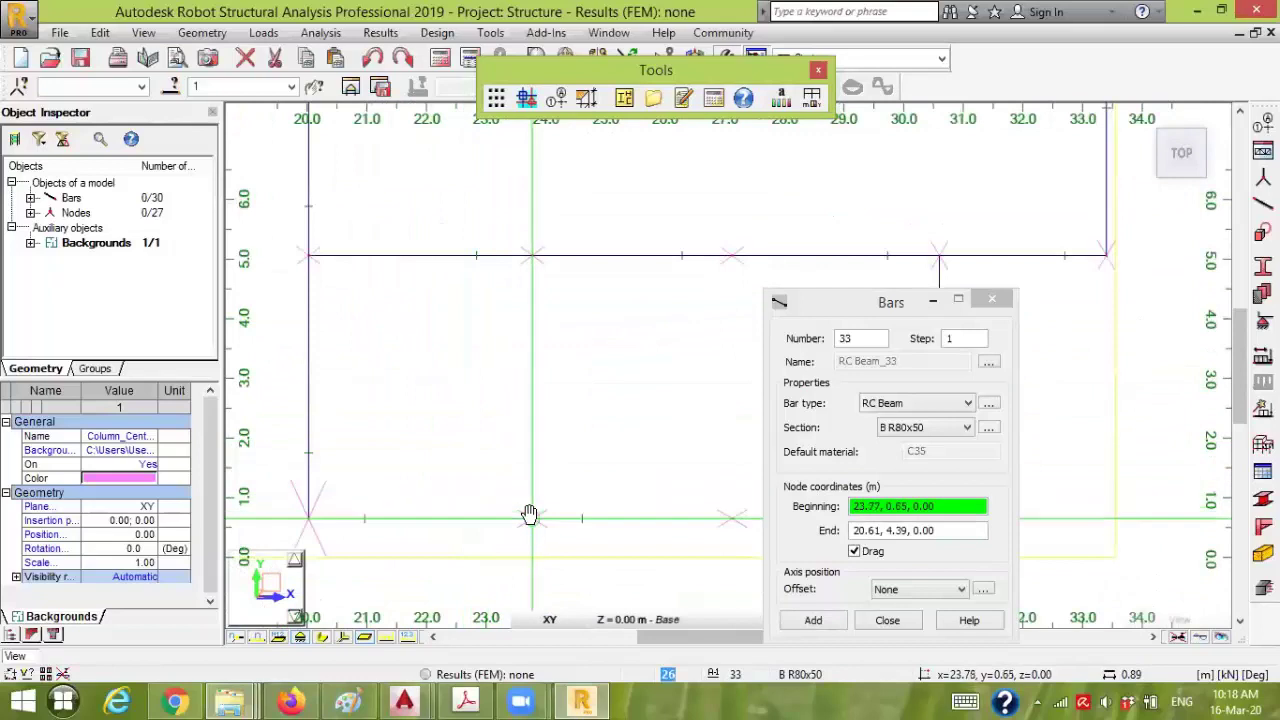
left_click(530, 514)
mouse_move(541, 225)
middle_mouse_down()
mouse_move(551, 320)
mouse_move(509, 514)
middle_mouse_up()
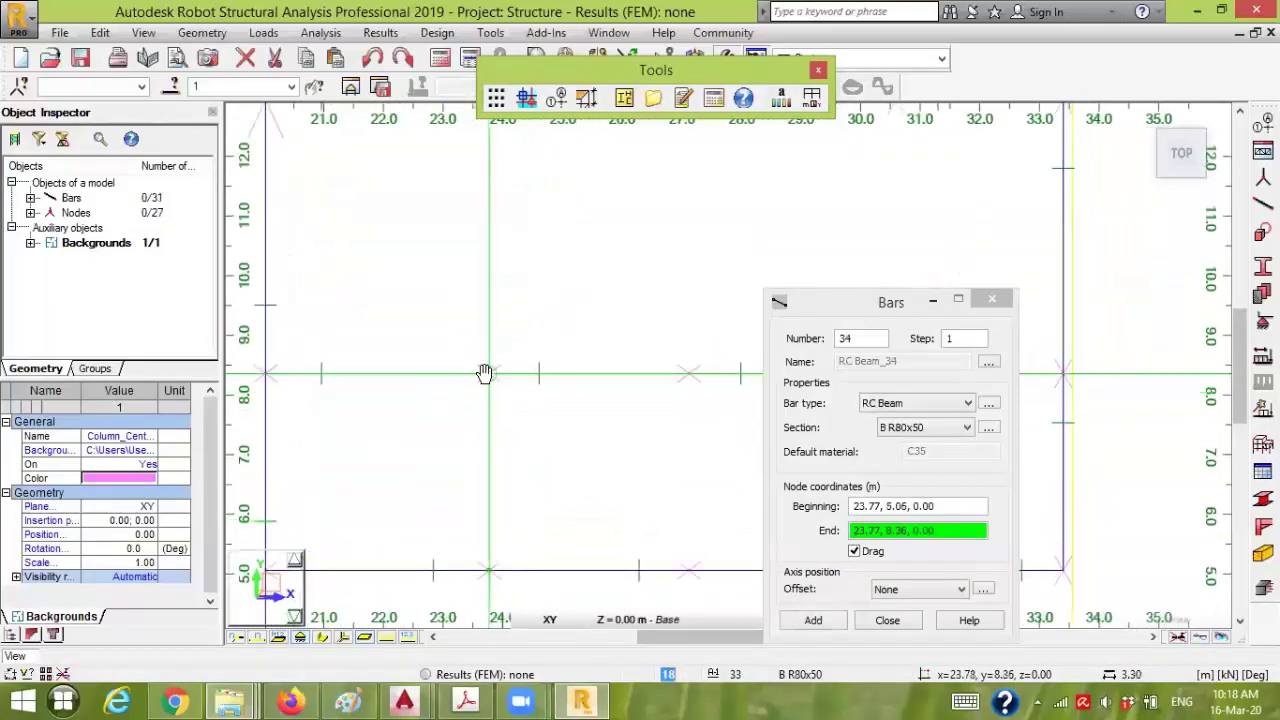
left_click(489, 374)
middle_click_drag(491, 366, 488, 302)
left_click(535, 385)
- Add a beam on the x 27.13 column line from 27.13, 0.65 to 27.13, 5.06
scroll(609, 457, "down", 2)
middle_click_drag(711, 457, 443, 212)
scroll(443, 212, "down", 1)
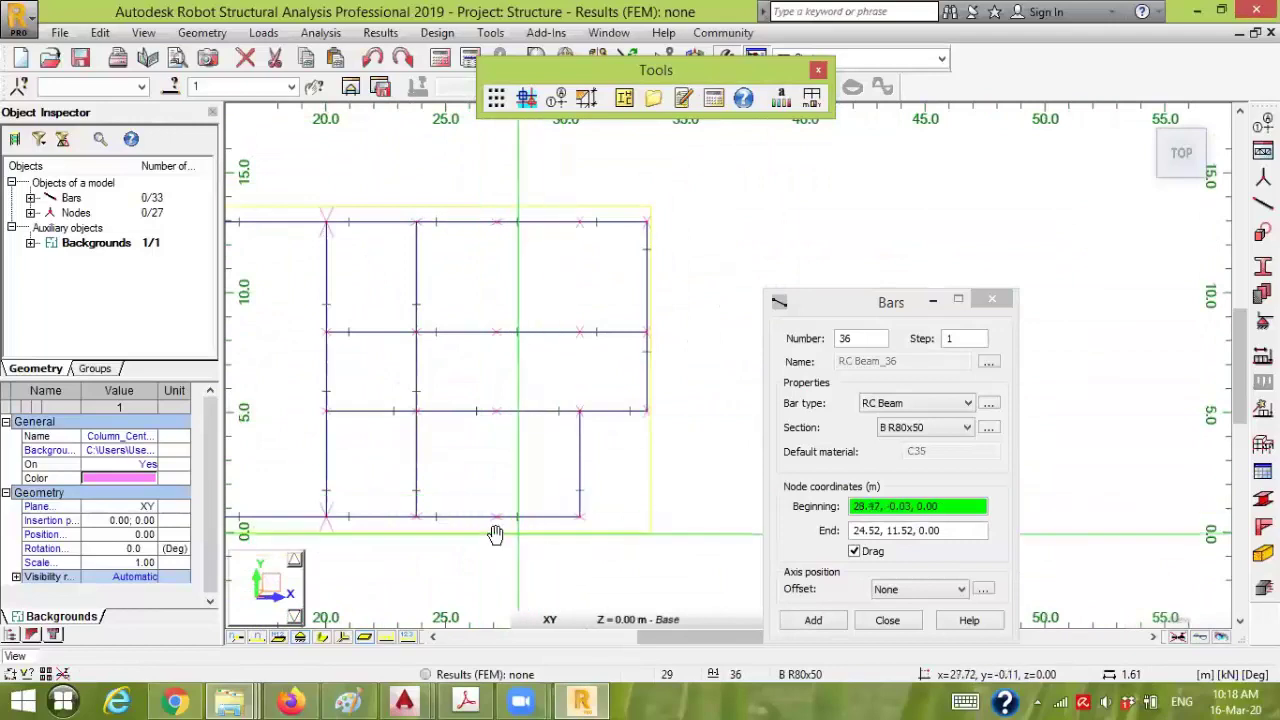
scroll(495, 515, "up", 2)
left_click(492, 510)
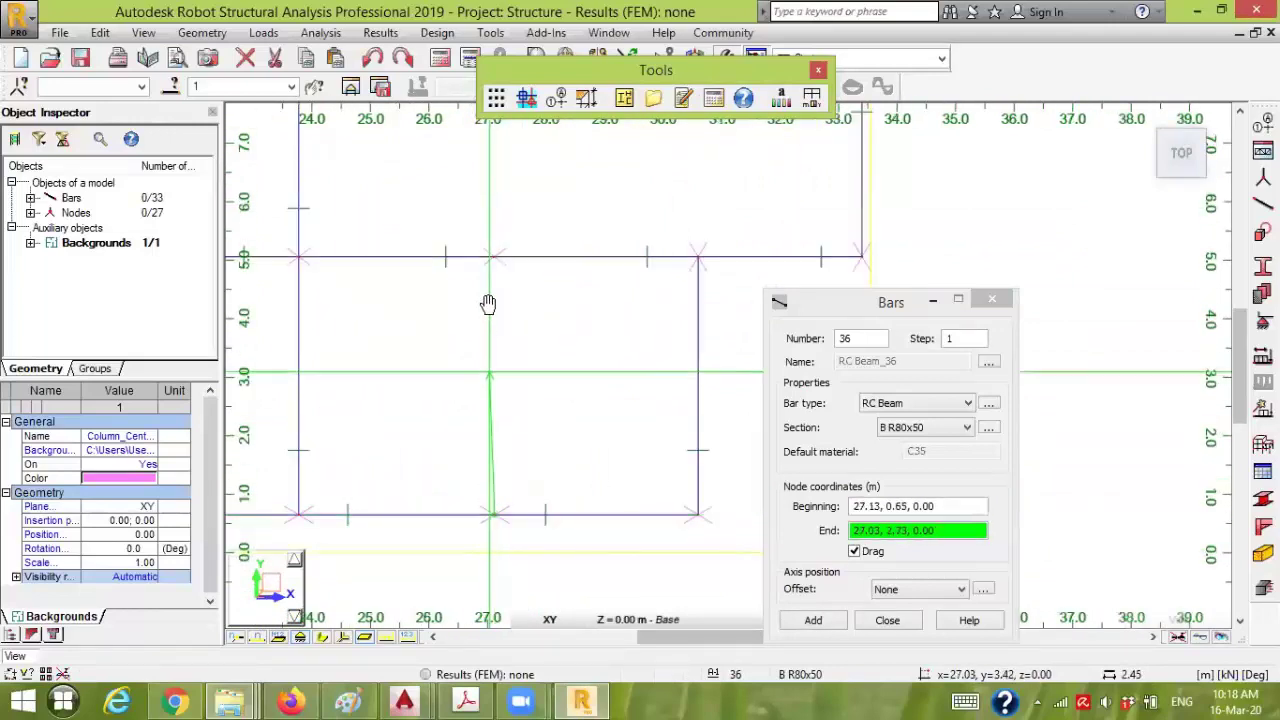
left_click(494, 258)
- Continue the x 27.13 beams from y 5.06 through 8.36 to 27.13, 12.95, and end the chain
scroll(513, 208, "up", 1)
middle_click_drag(513, 208, 489, 531)
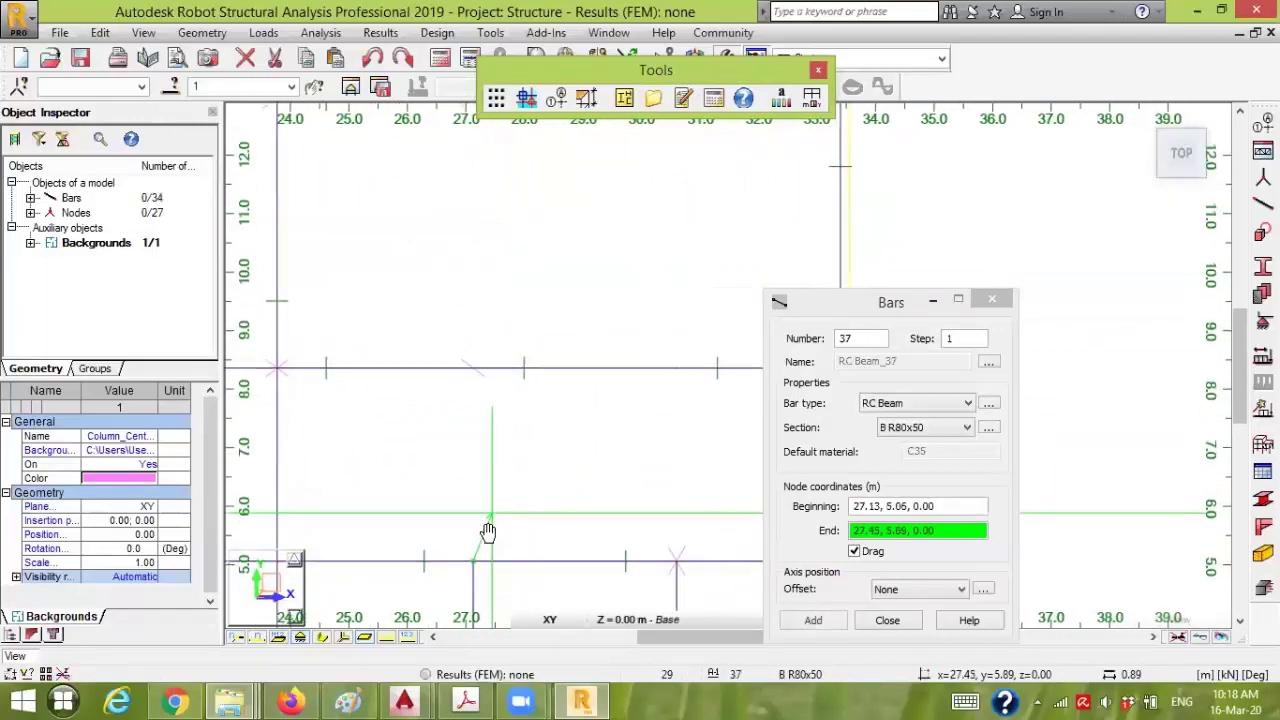
scroll(468, 385, "up", 1)
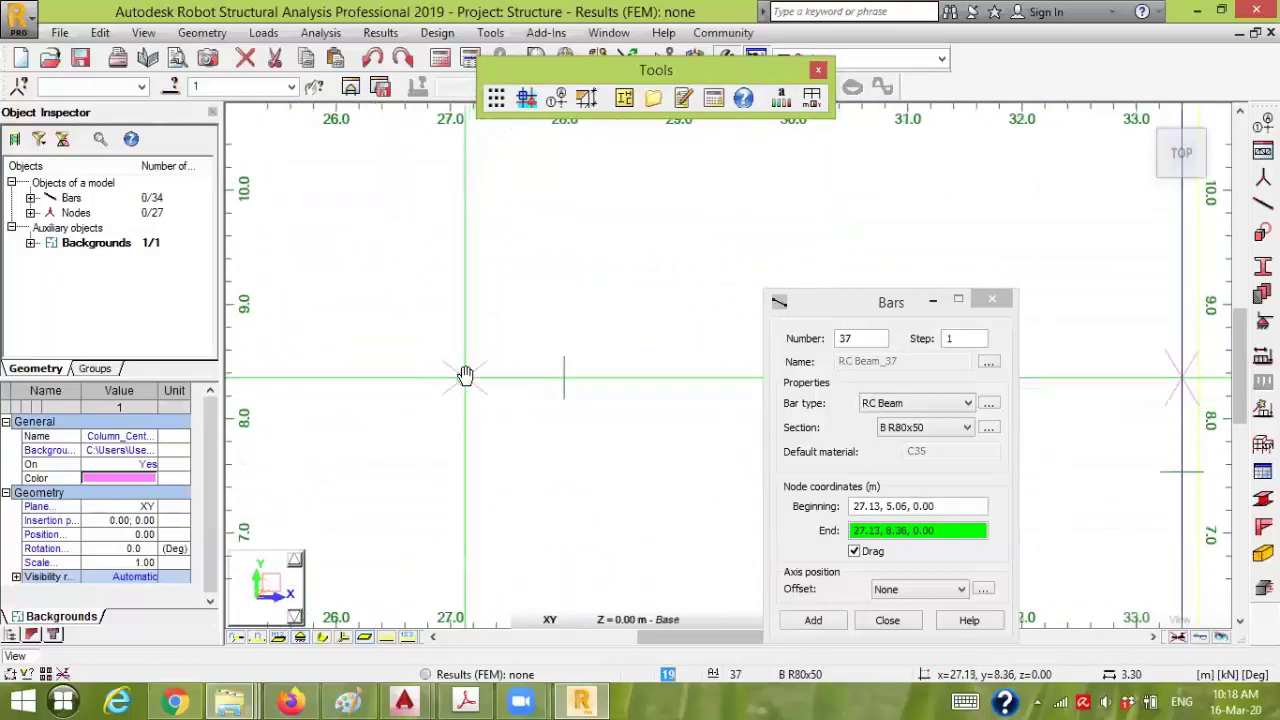
left_click(465, 378)
scroll(466, 306, "down", 1)
mouse_move(466, 306)
middle_mouse_down()
mouse_move(458, 253)
mouse_move(463, 323)
mouse_move(471, 286)
middle_mouse_up()
scroll(458, 253, "down", 1)
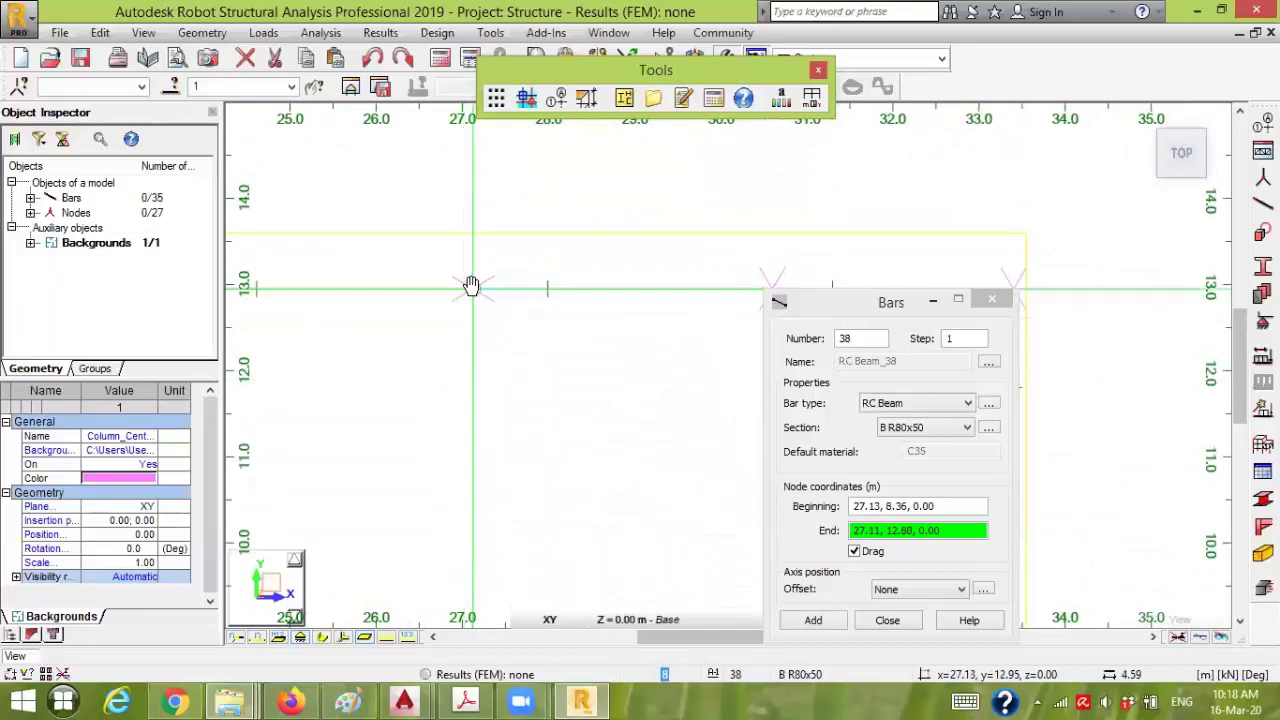
left_click(541, 408)
- Add beams up the x 30.60 column line from y 5.06 through 8.36 to the upper column row, and end the chain
scroll(574, 509, "down", 1)
middle_click_drag(554, 494, 560, 420)
scroll(606, 437, "down", 1)
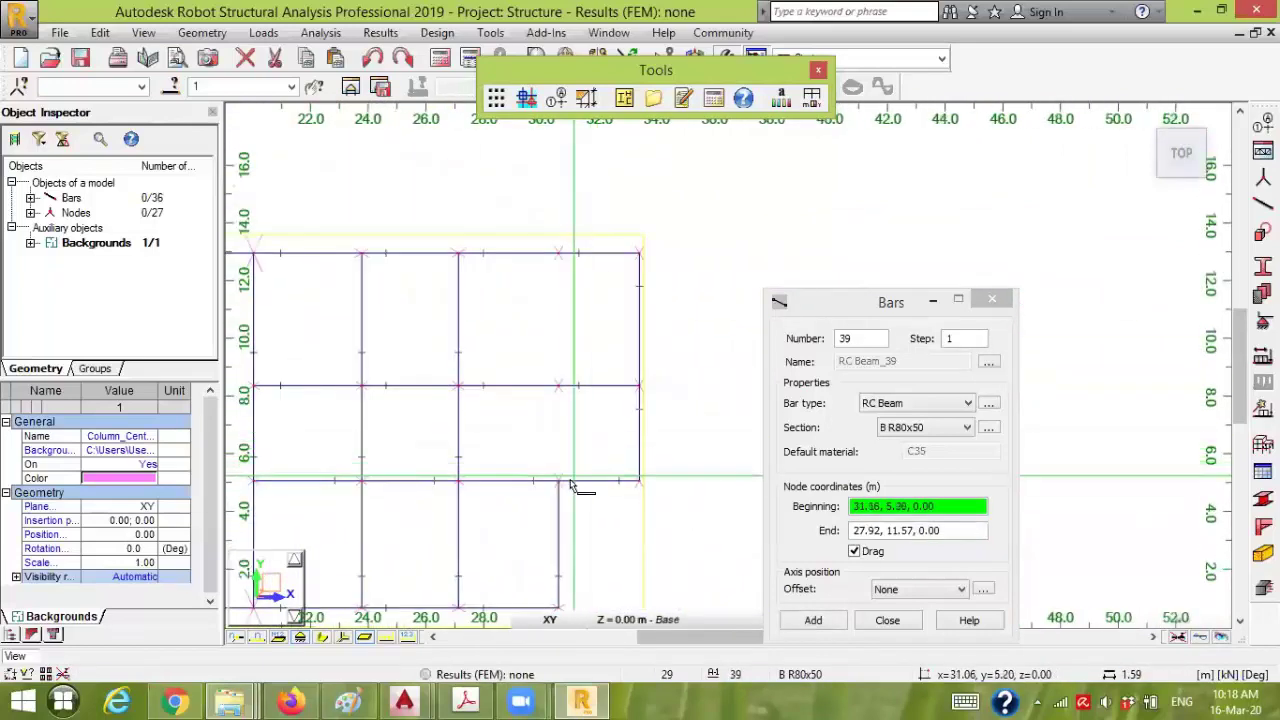
scroll(548, 500, "up", 1)
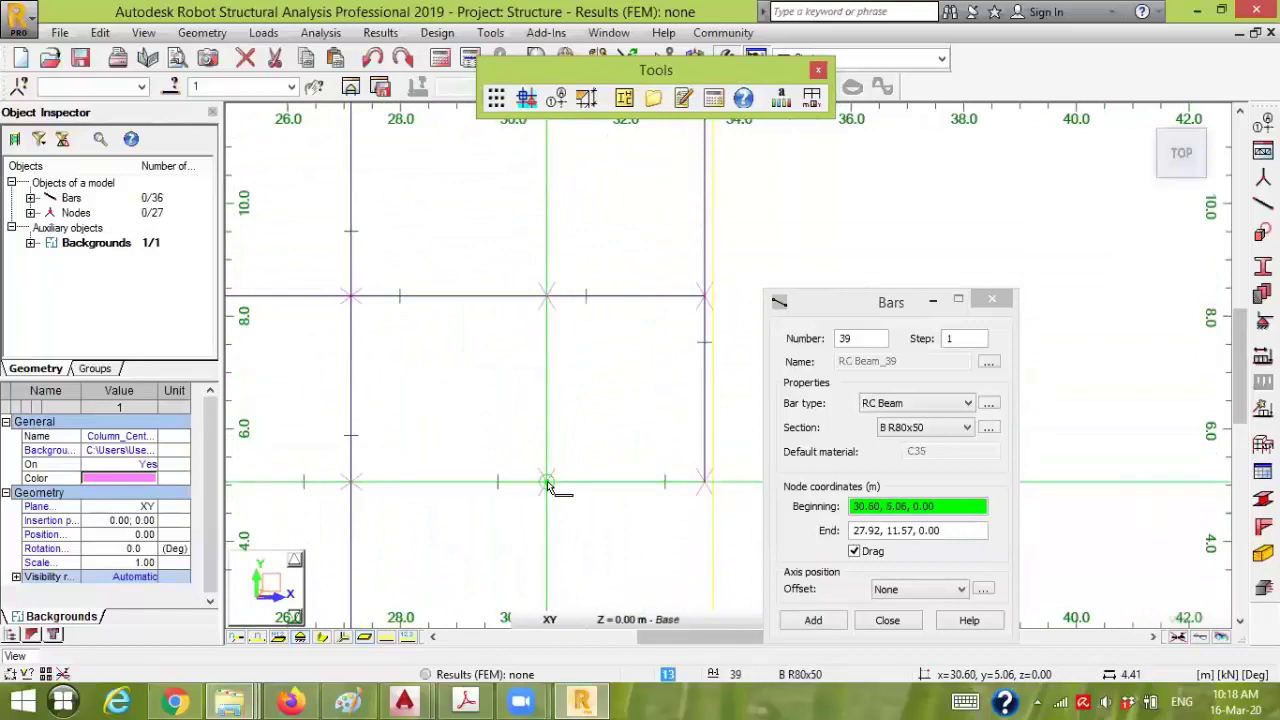
scroll(547, 296, "up", 2)
left_click(548, 294)
middle_click_drag(543, 246, 509, 531)
scroll(520, 305, "down", 1)
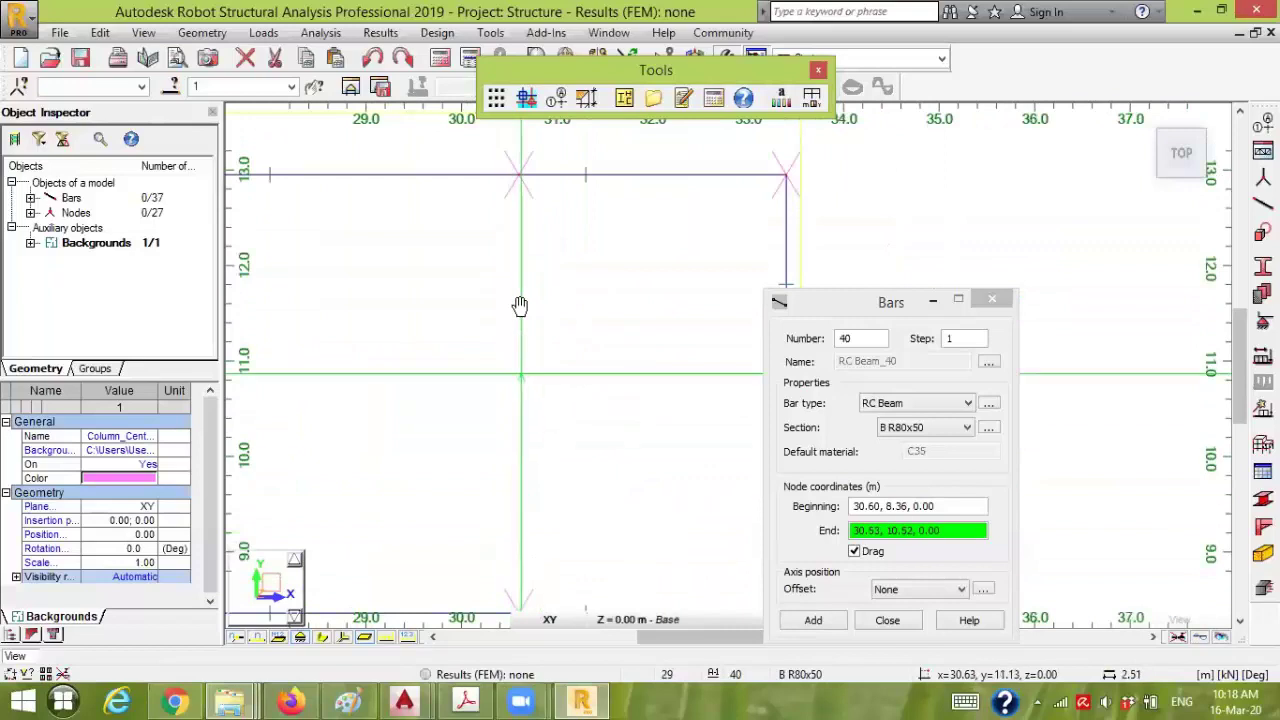
left_click(583, 295)
scroll(577, 317, "down", 4)
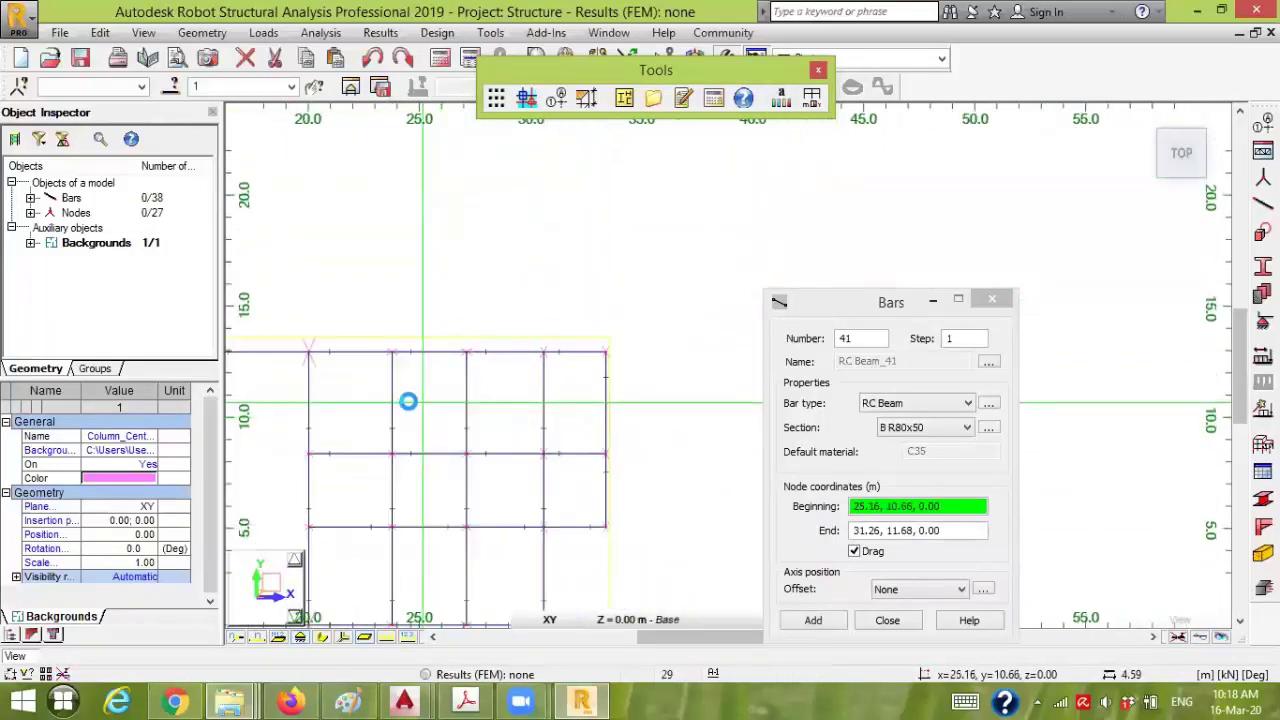
middle_click_drag(434, 297, 566, 166)
scroll(565, 193, "down", 1)
middle_click_drag(414, 306, 833, 283)
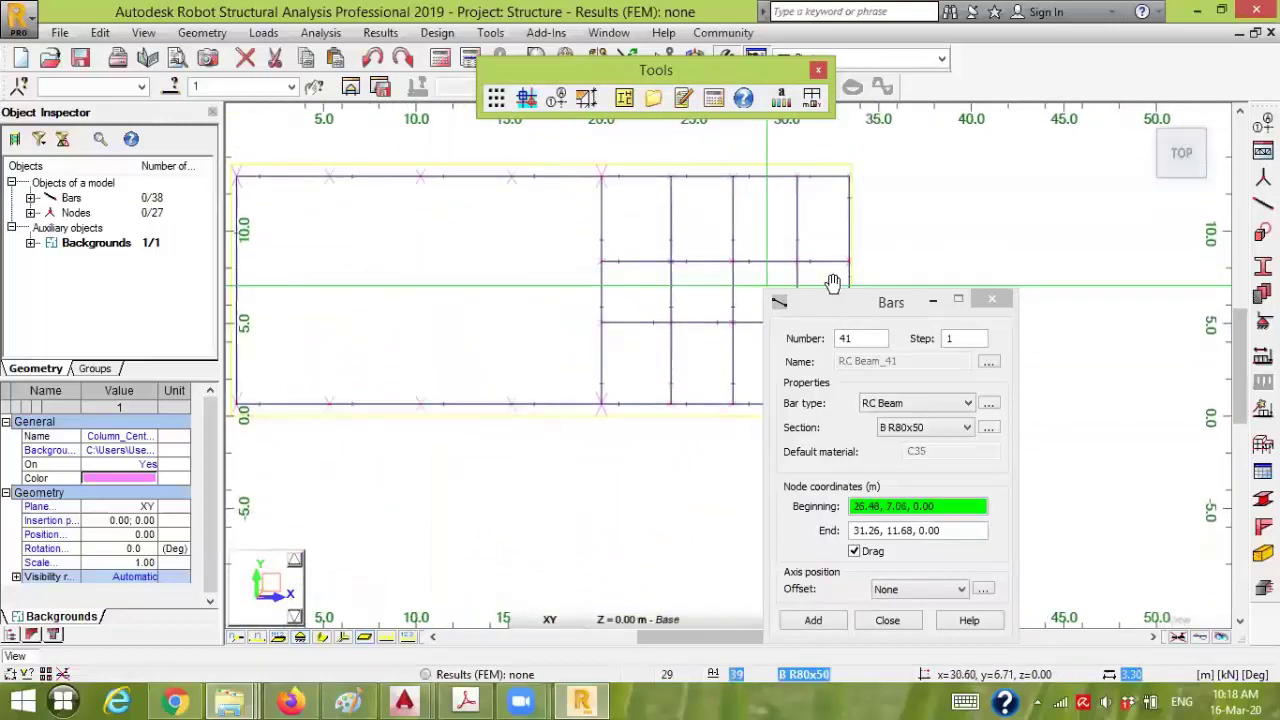
- End bar input and switch to RC3_Project_Plans.dwg in AutoCAD to examine the column layout
left_click(992, 300)
scroll(571, 506, "down", 1)
middle_click_drag(578, 501, 677, 509)
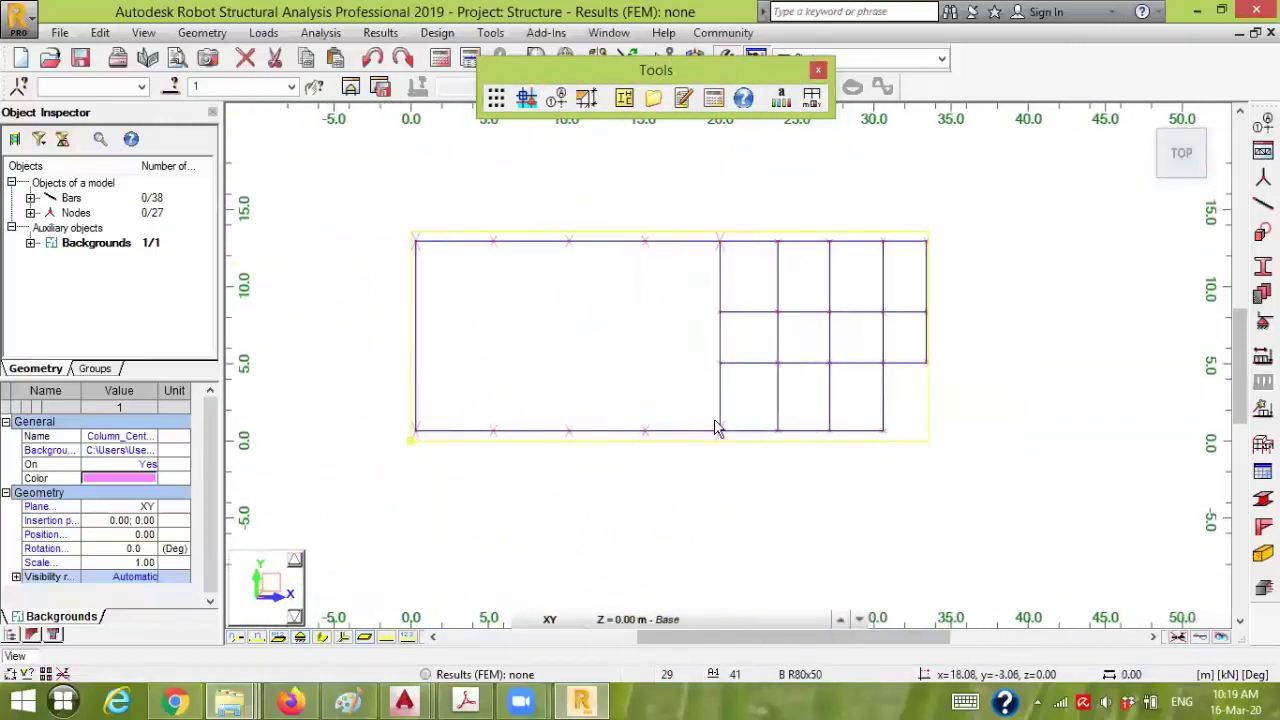
left_click(586, 700)
scroll(589, 453, "down", 5)
middle_click_drag(591, 449, 583, 403)
scroll(681, 333, "down", 1)
middle_click_drag(585, 288, 676, 351)
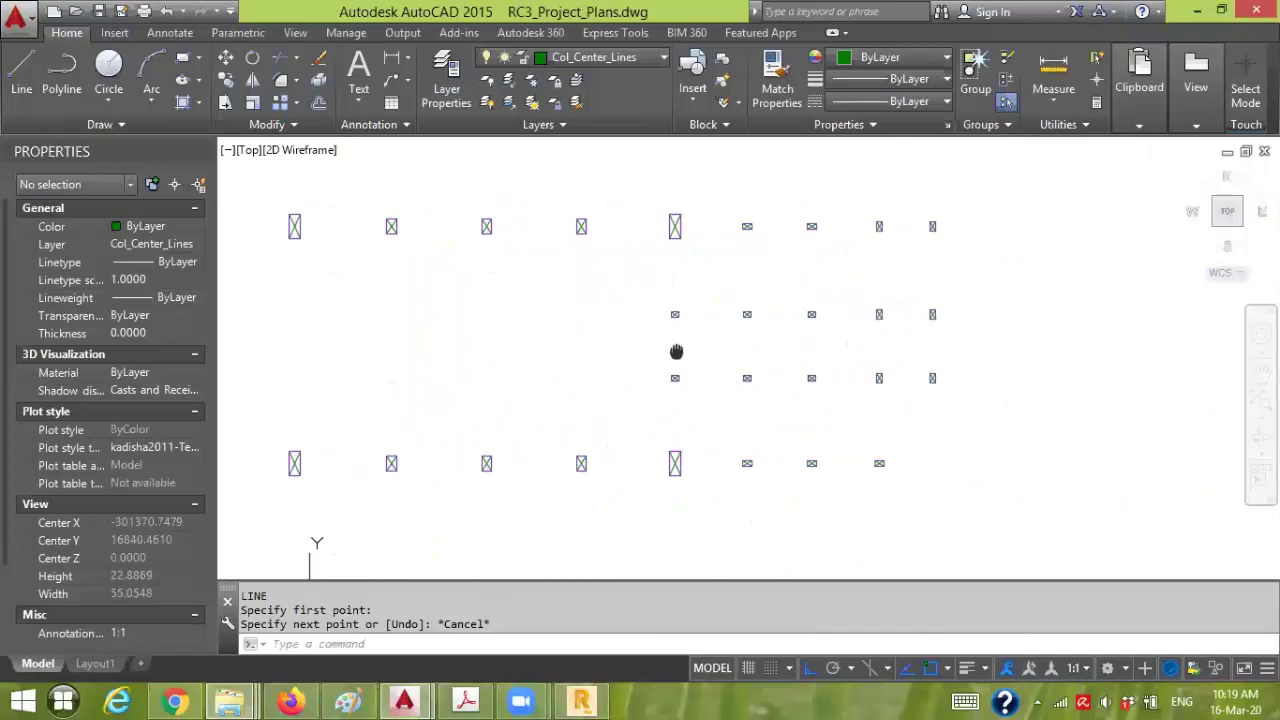
- Turn on all the drawing's layers in the layer properties manager and close the manager
left_click(611, 60)
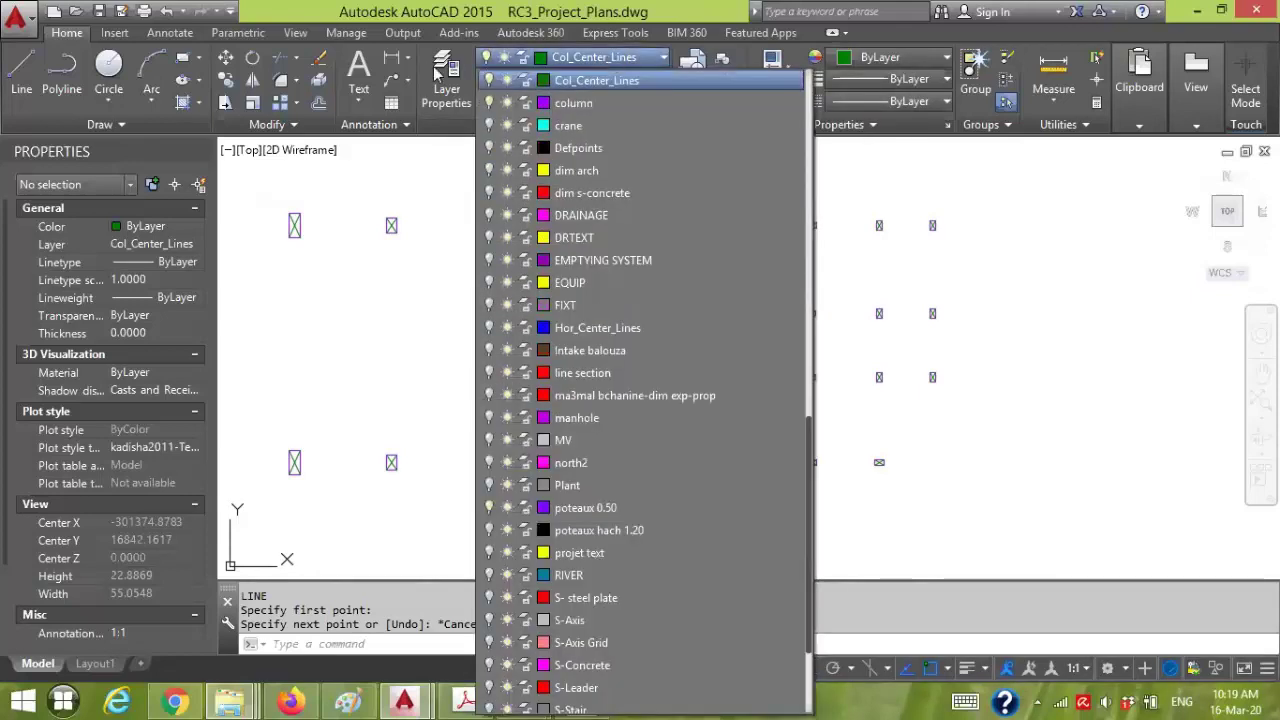
left_click(441, 88)
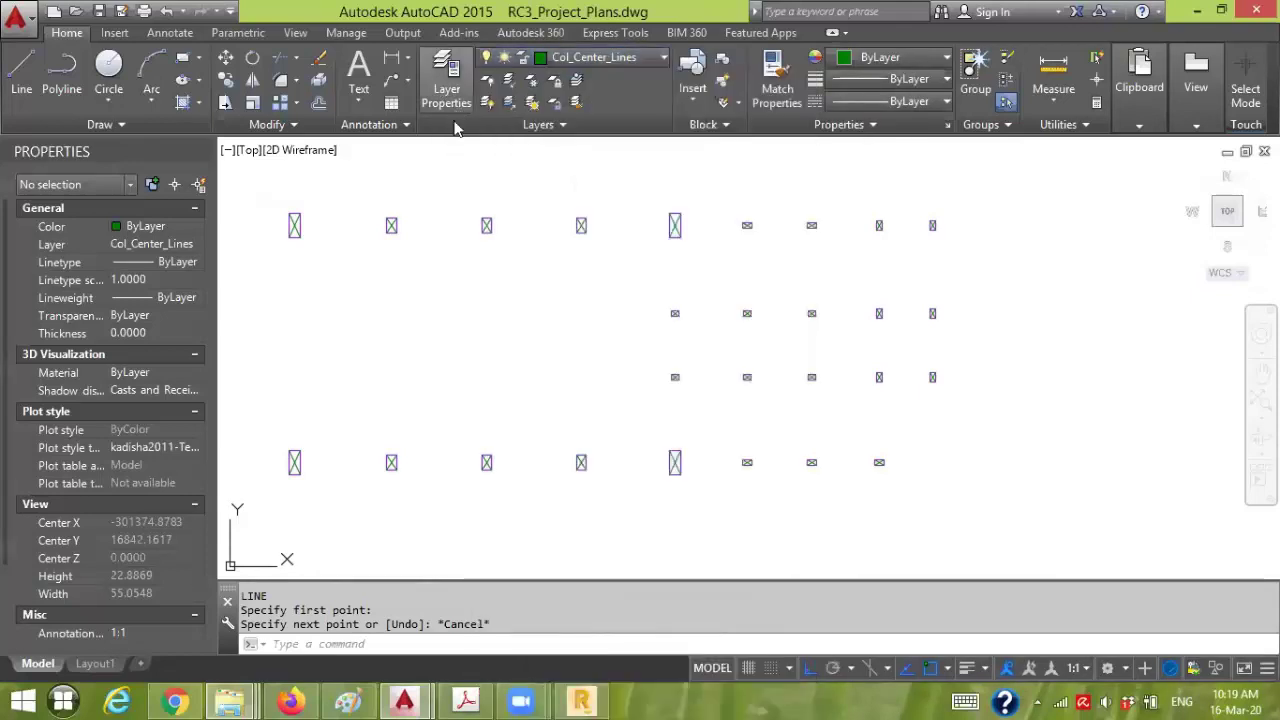
left_click(447, 95)
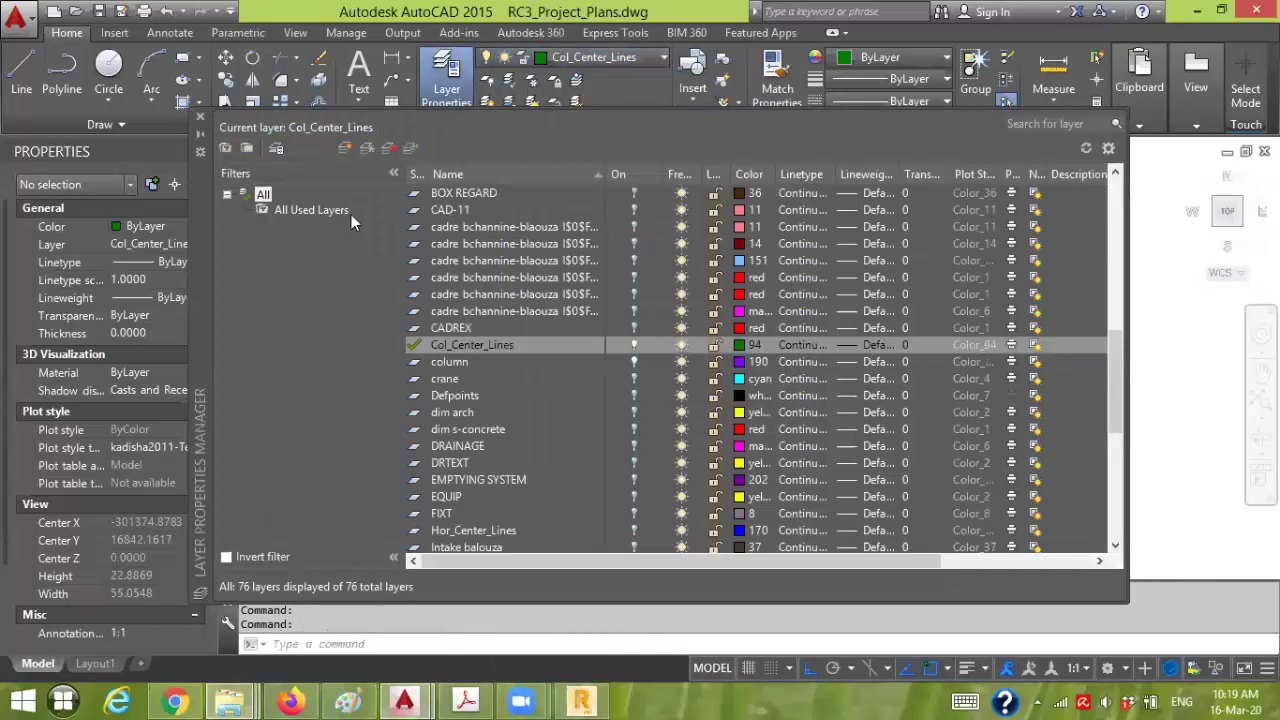
left_click(676, 284)
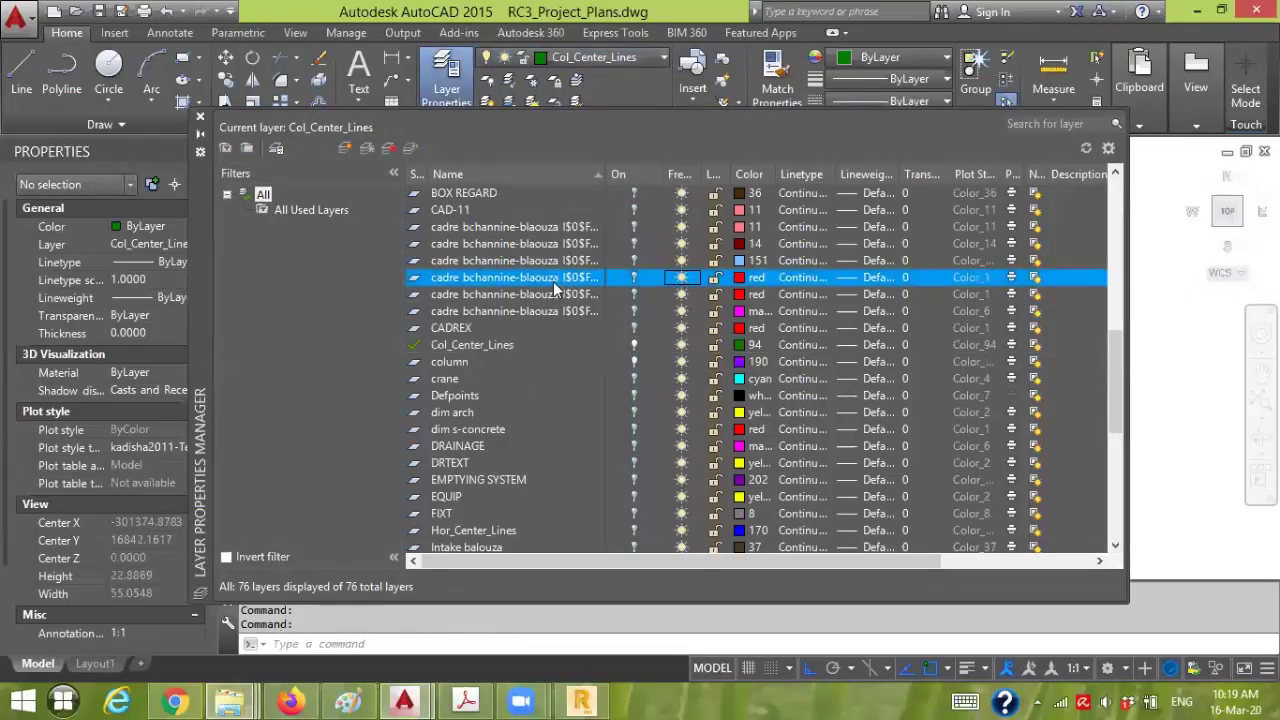
key("ctrl+a")
left_click(630, 284)
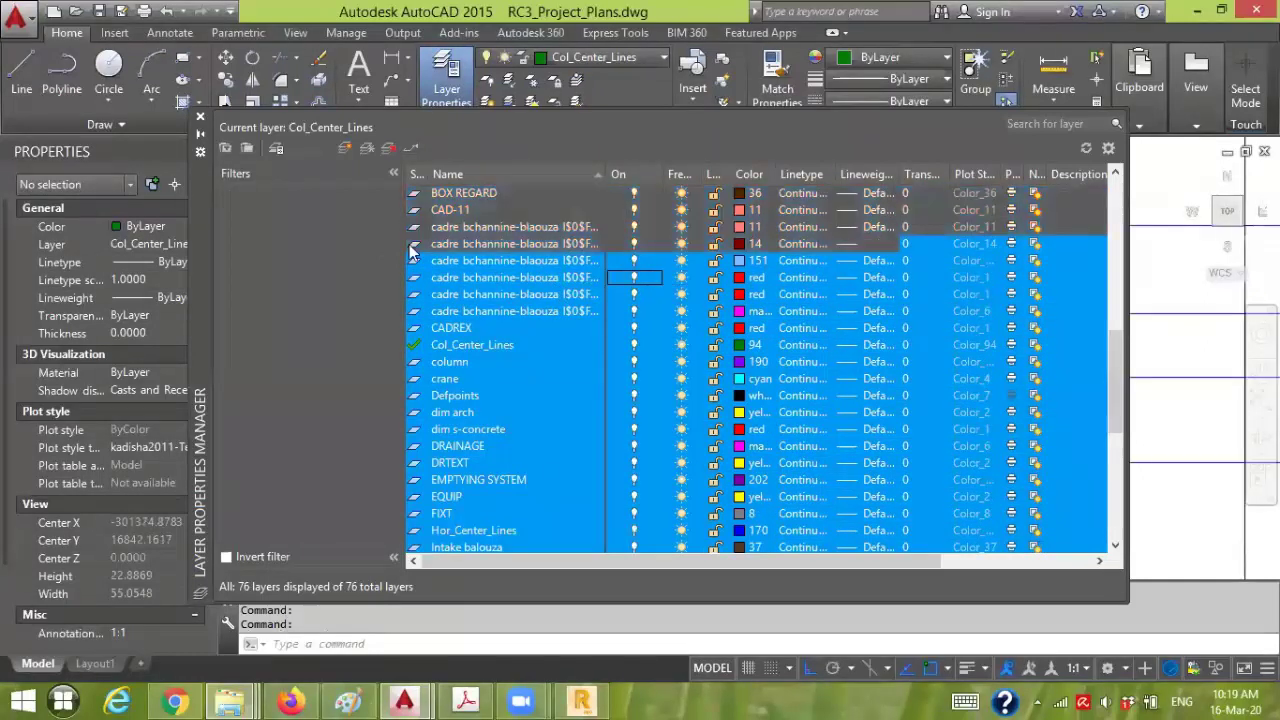
left_click(201, 122)
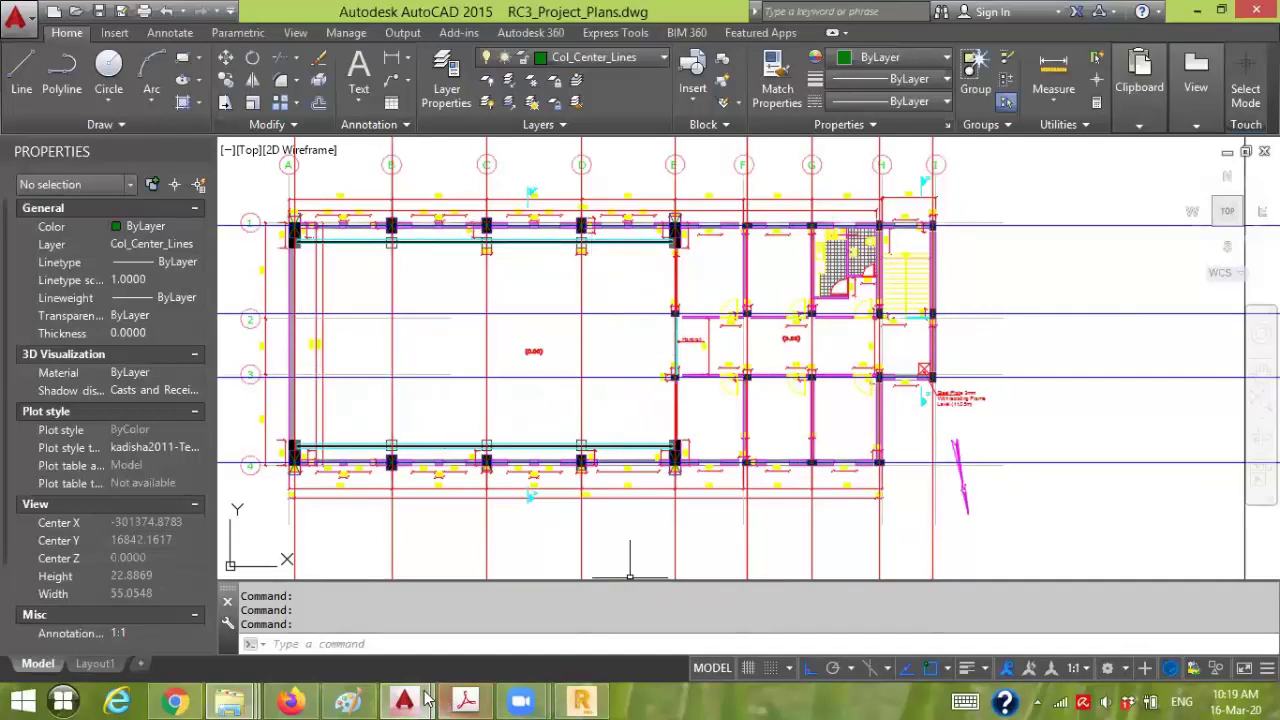
- Switch back to Robot Structural Analysis and add a B R80x50 RC beam from 5.33, 0.65 straight up to the upper column row
left_click(579, 698)
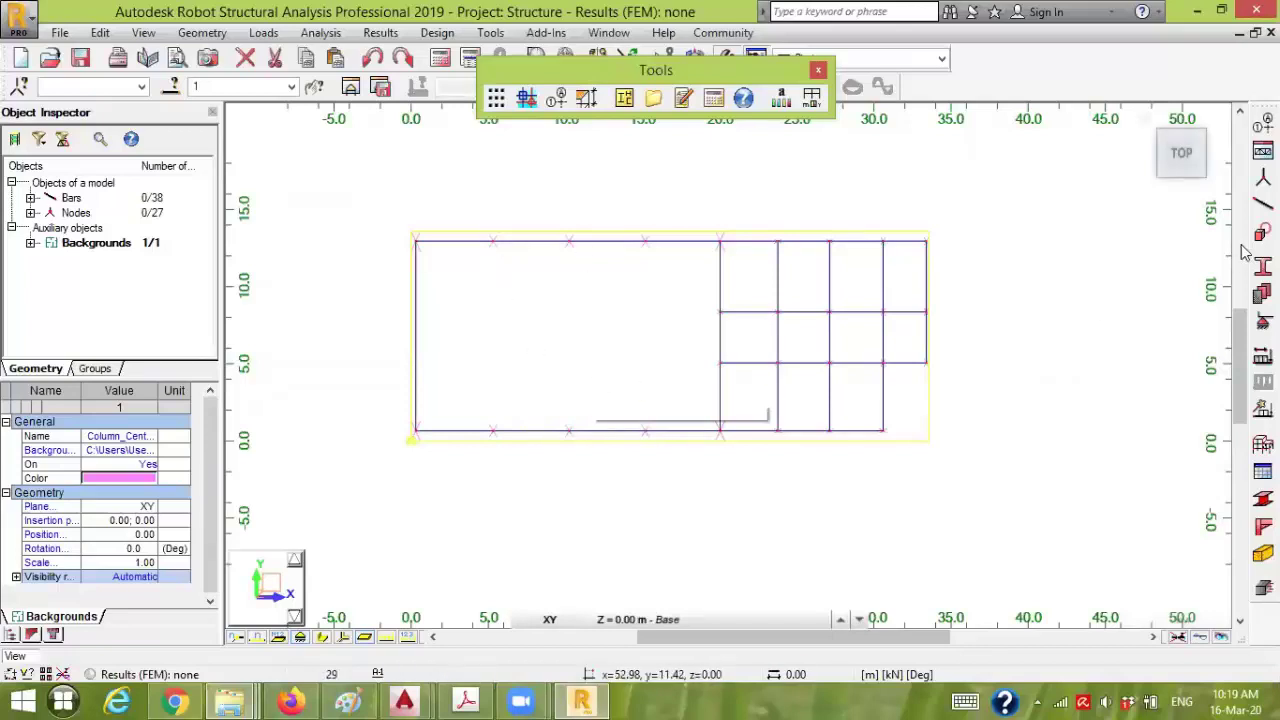
left_click(1262, 204)
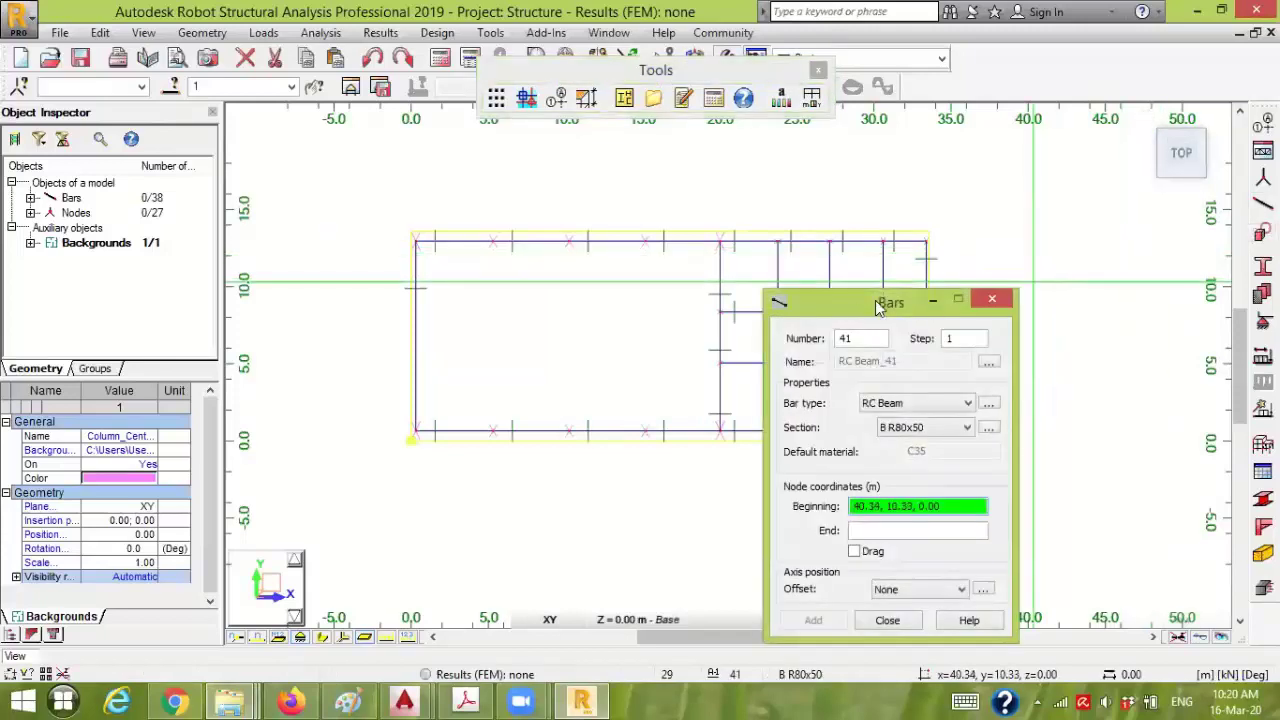
left_click_drag(878, 305, 1088, 269)
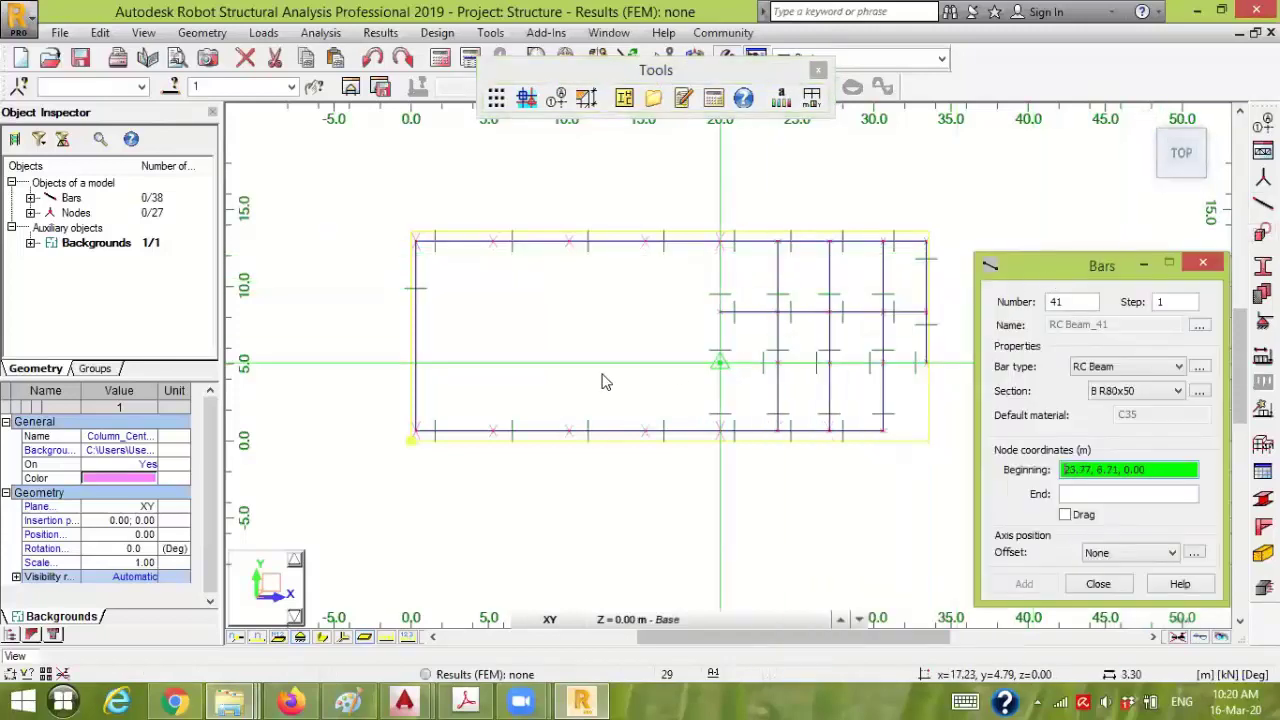
left_click(492, 438)
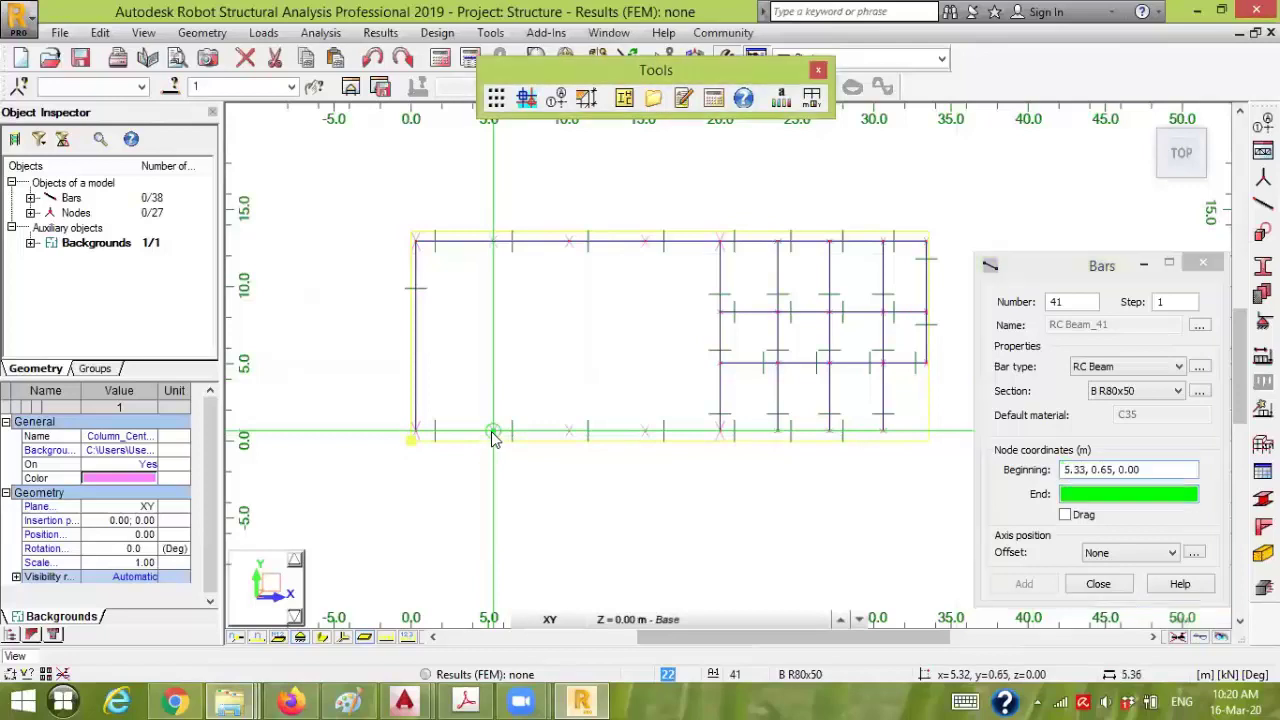
left_click(492, 245)
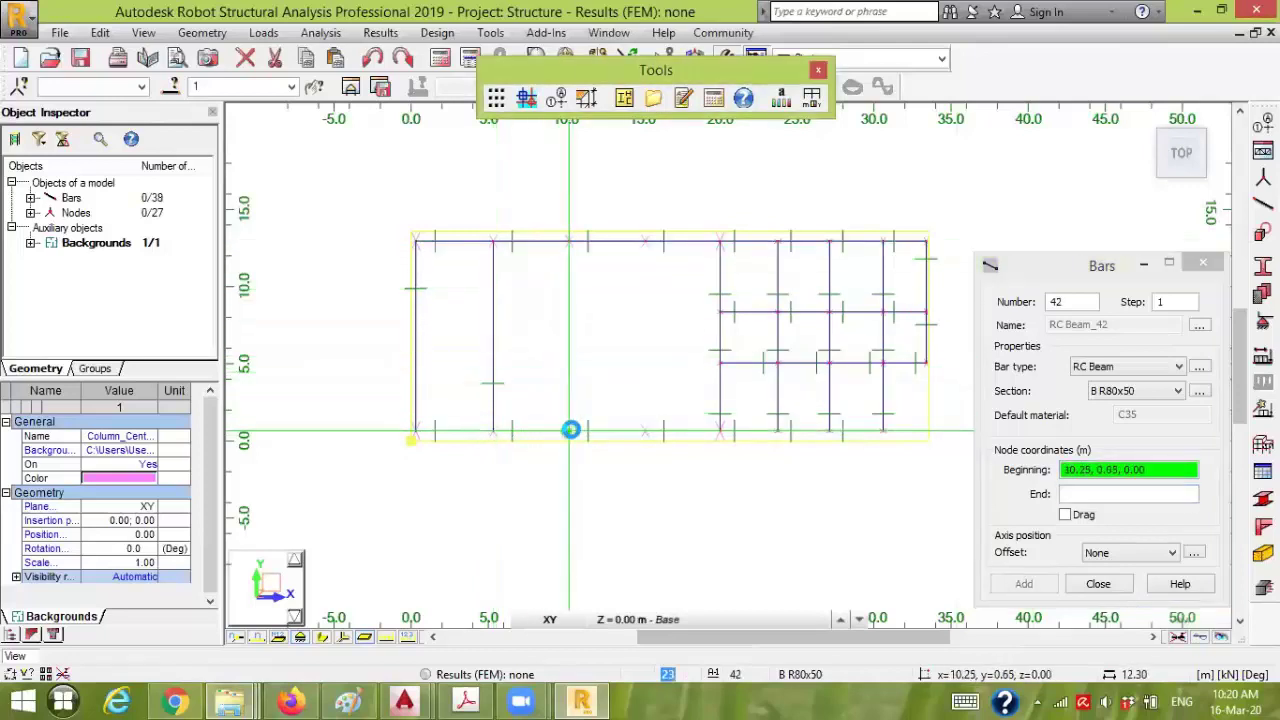
- Add full-height B R80x50 beams on the x 10.25 and x 15.18 column lines from y 0.65 to the upper row, and end bar input
left_click(570, 430)
scroll(569, 240, "up", 2)
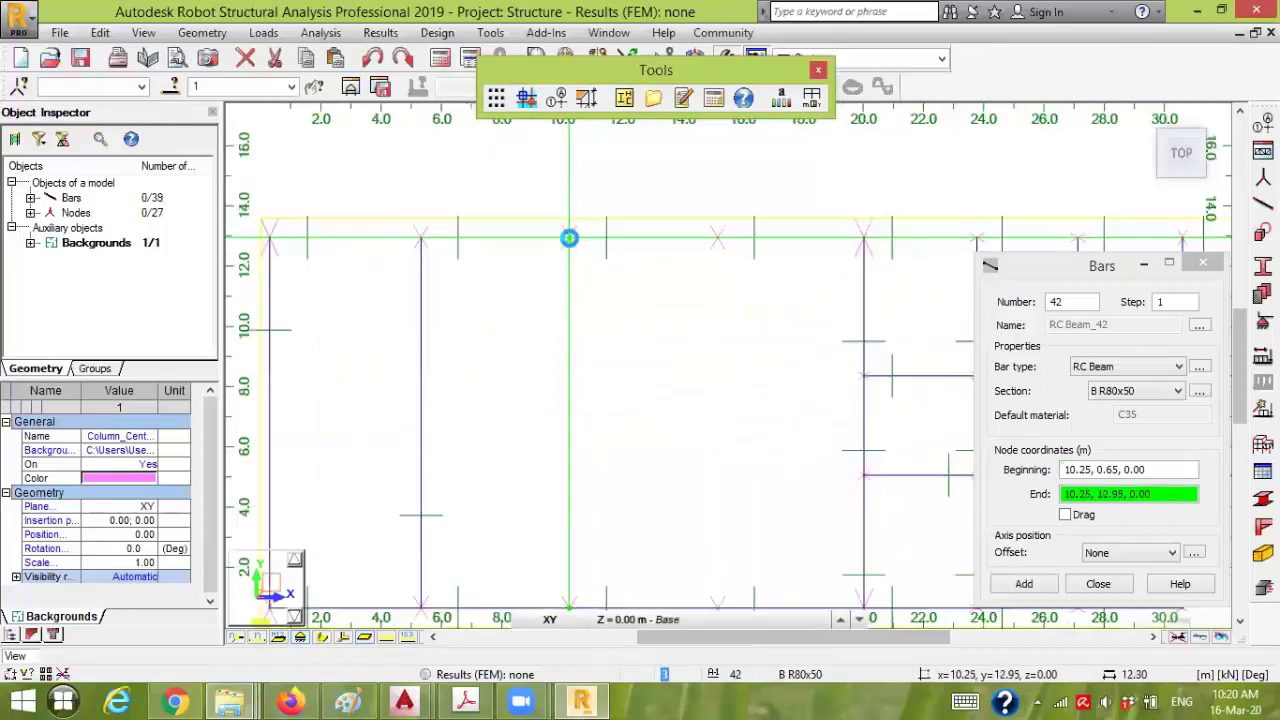
left_click(569, 238)
scroll(700, 450, "down", 2)
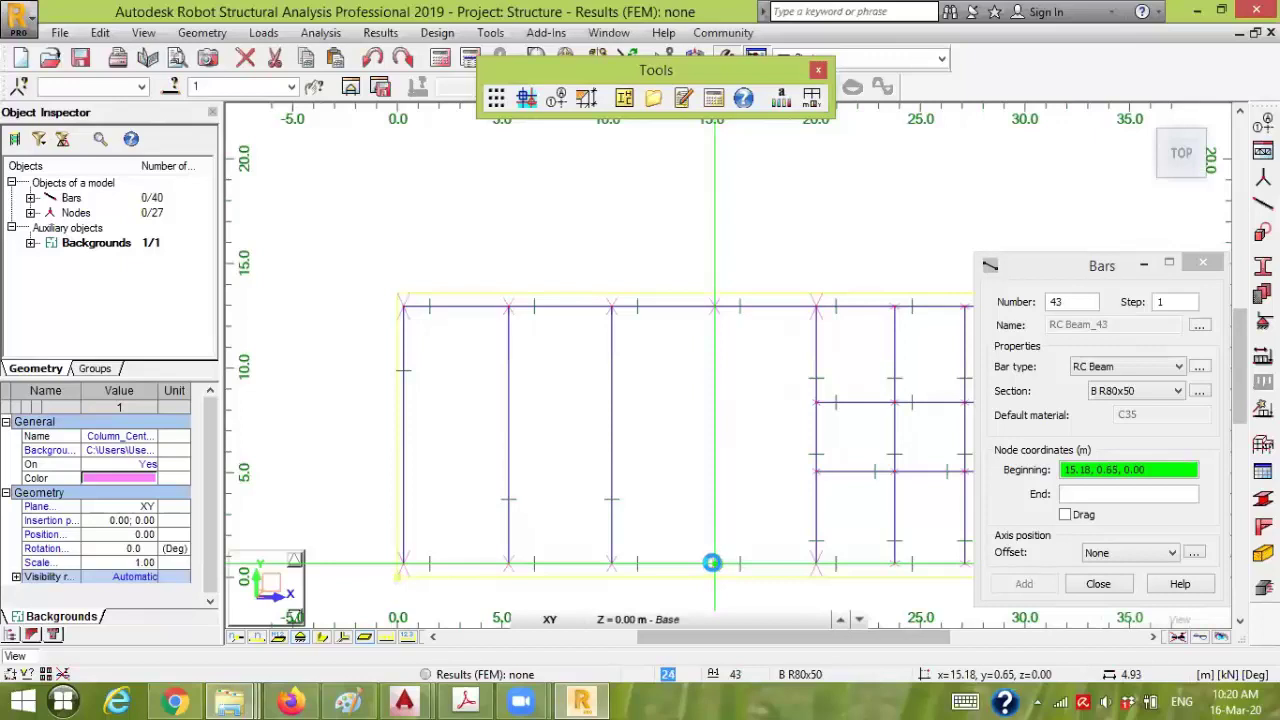
left_click(711, 563)
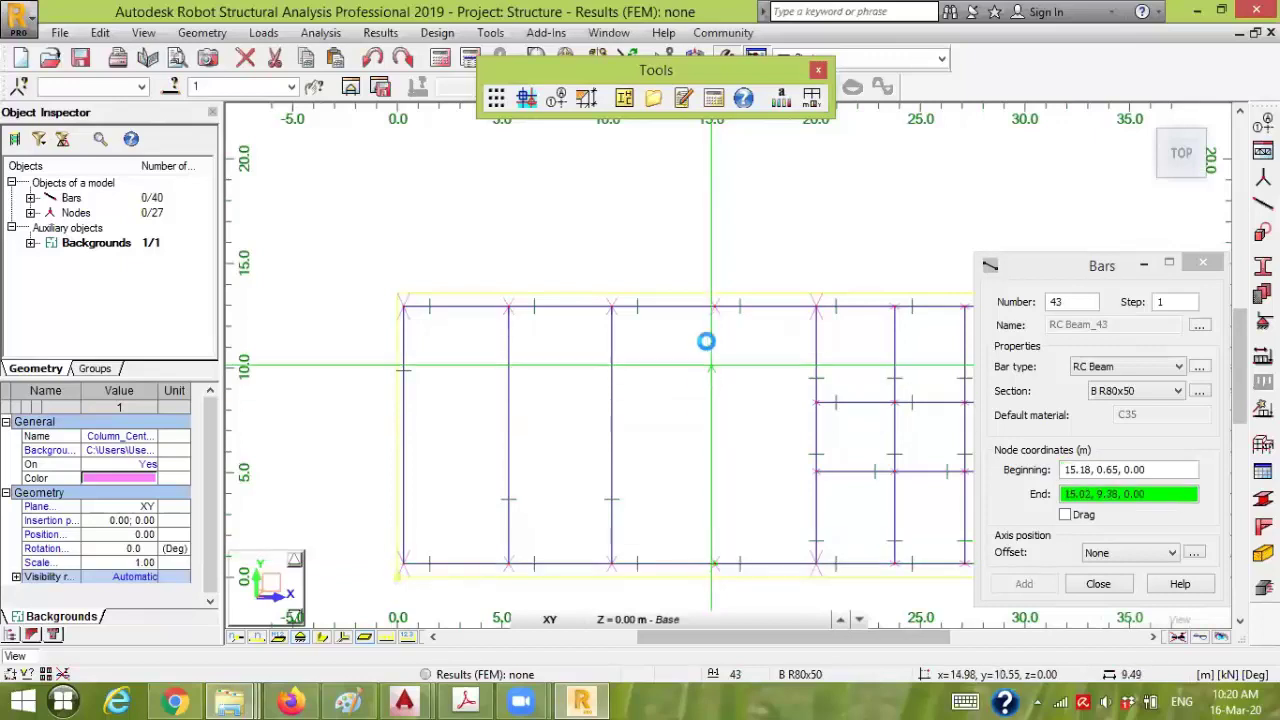
left_click(713, 307)
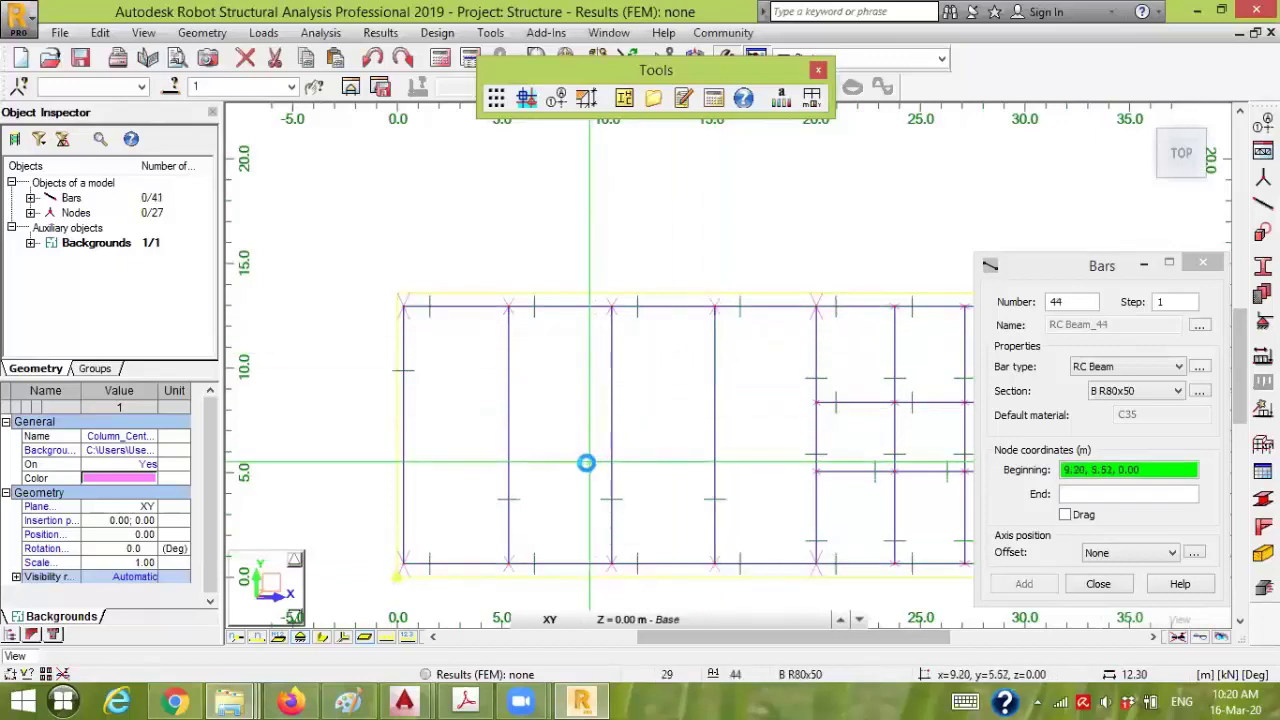
left_click(1202, 262)
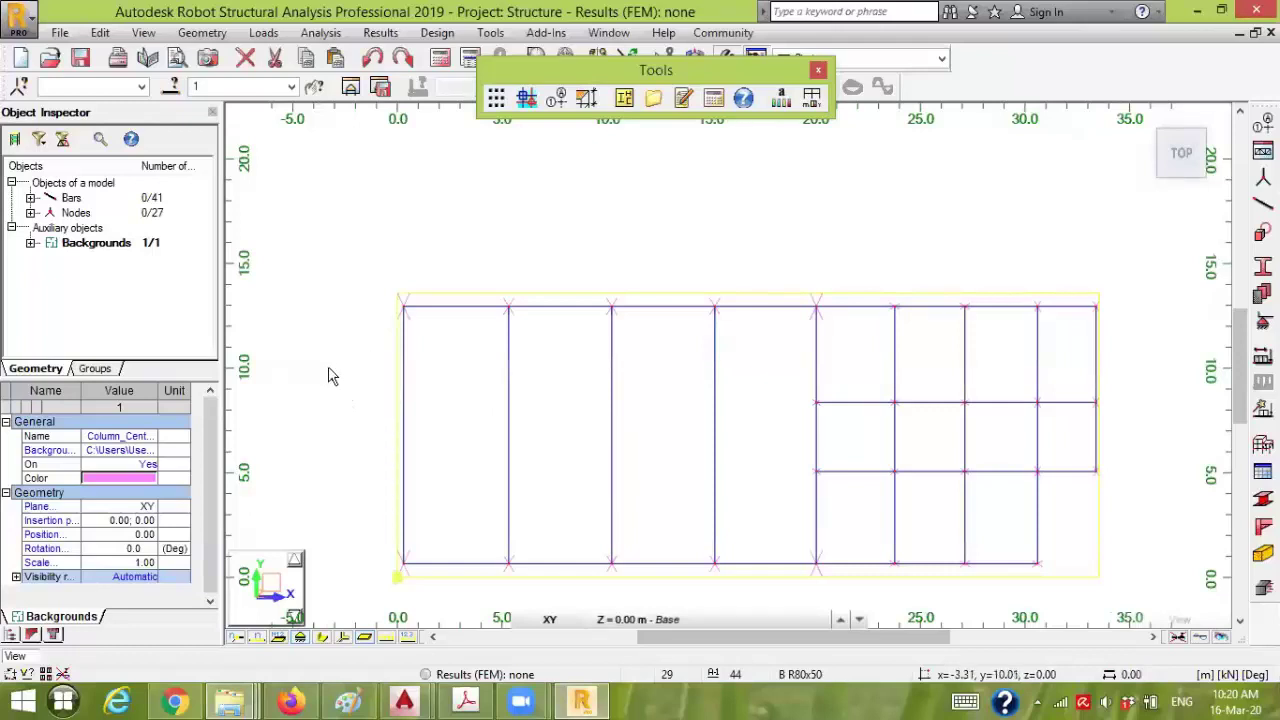
- Close the floating Tools toolbar
middle_click_drag(341, 393, 309, 320)
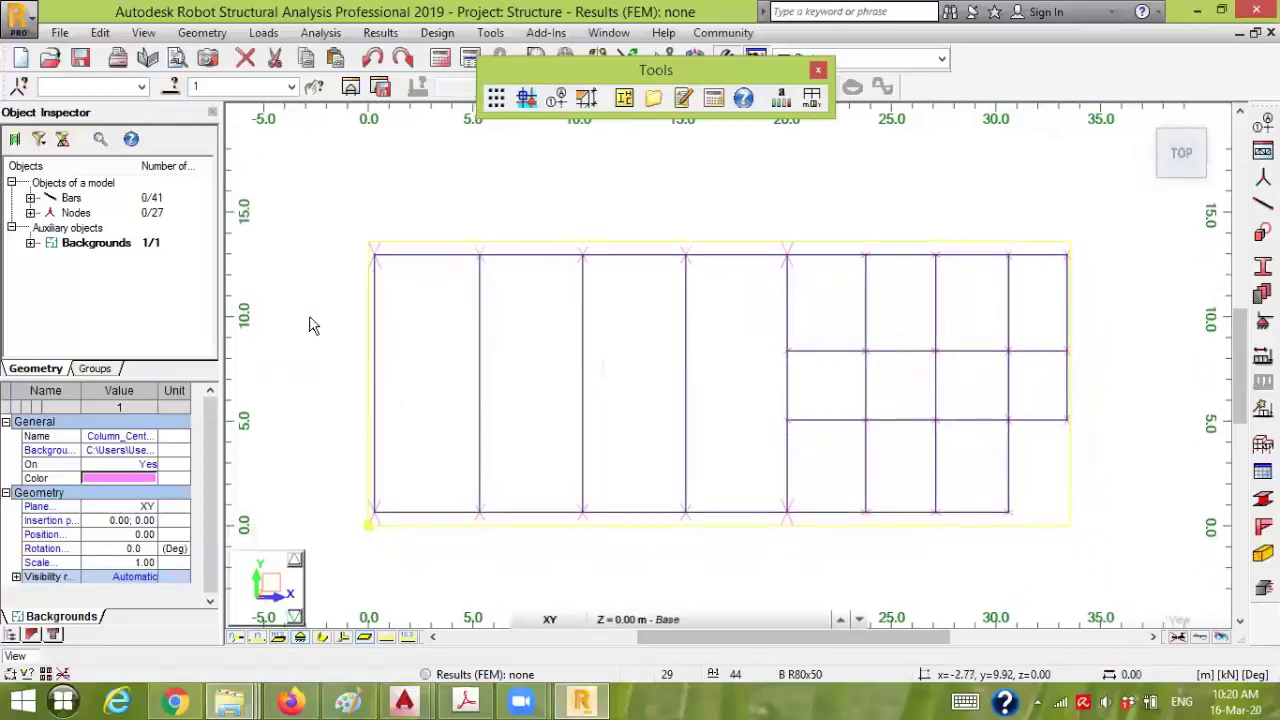
left_click(818, 72)
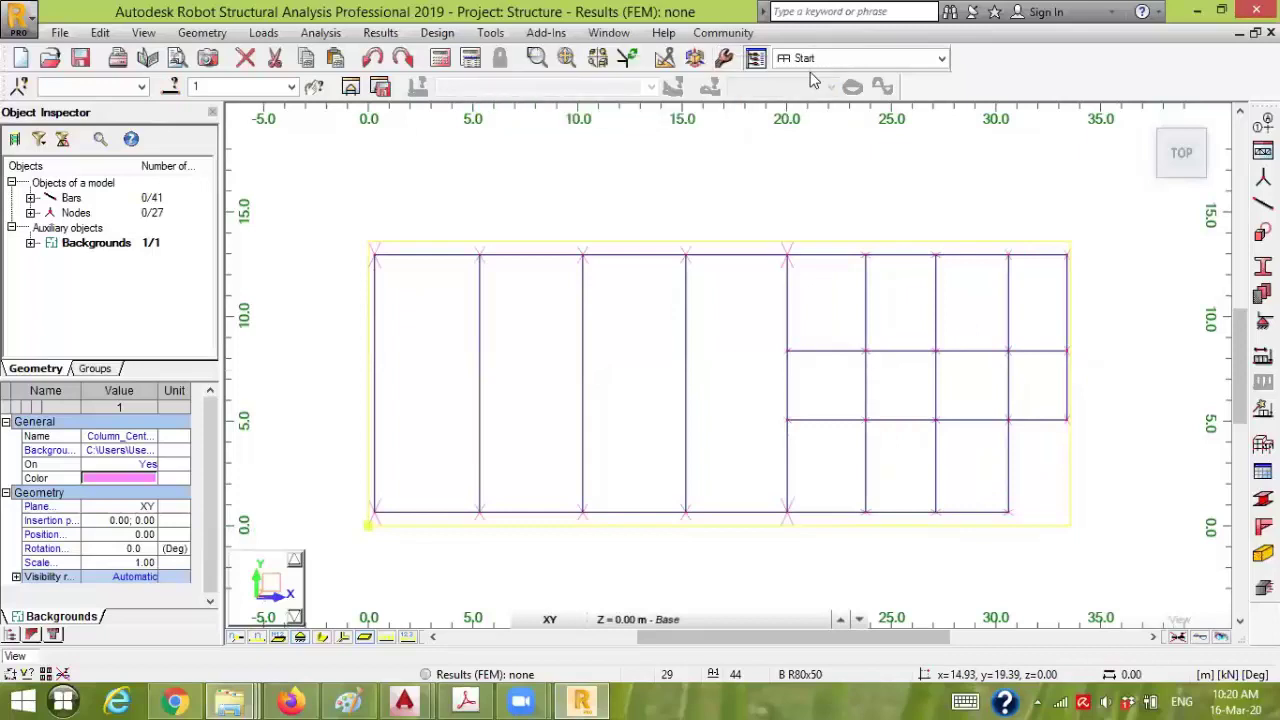
middle_click_drag(741, 368, 725, 359)
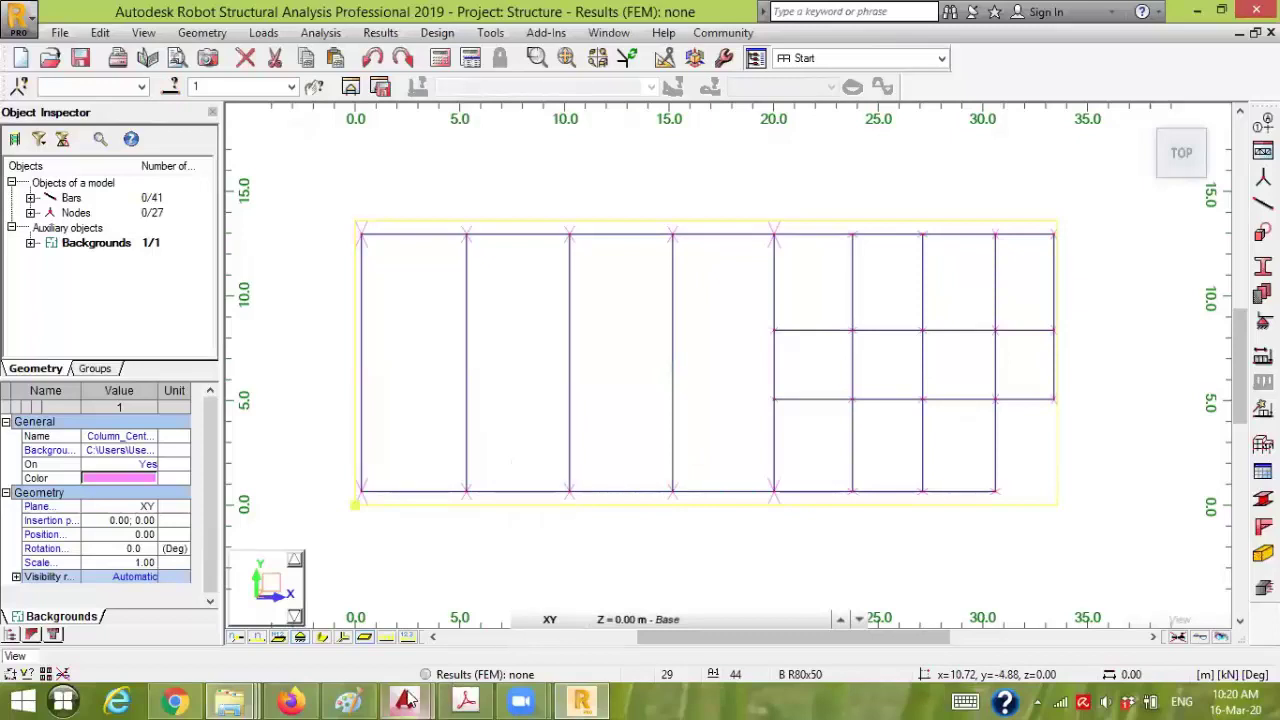
- Switch to RC3_Project_Section.dwg in AutoCAD and examine the floor and roof levels in Sections A-A and B-B
left_click(520, 700)
left_click(570, 612)
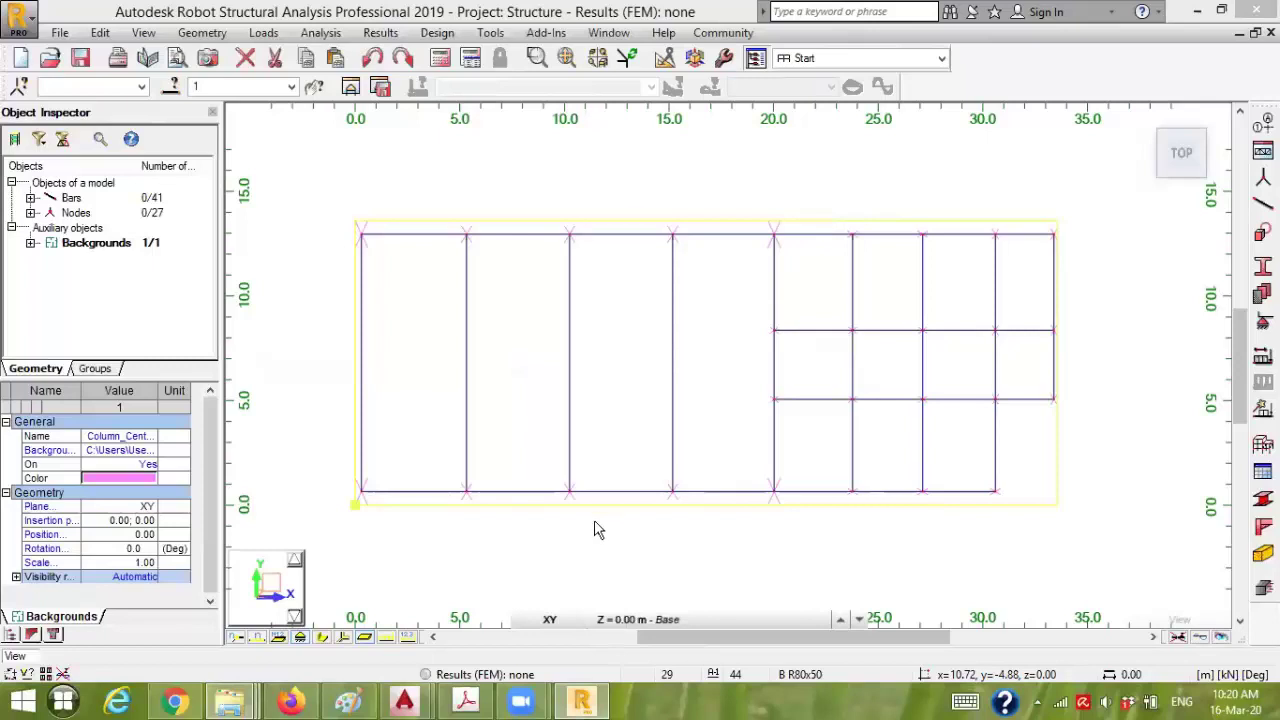
mouse_move(421, 700)
left_click(491, 634)
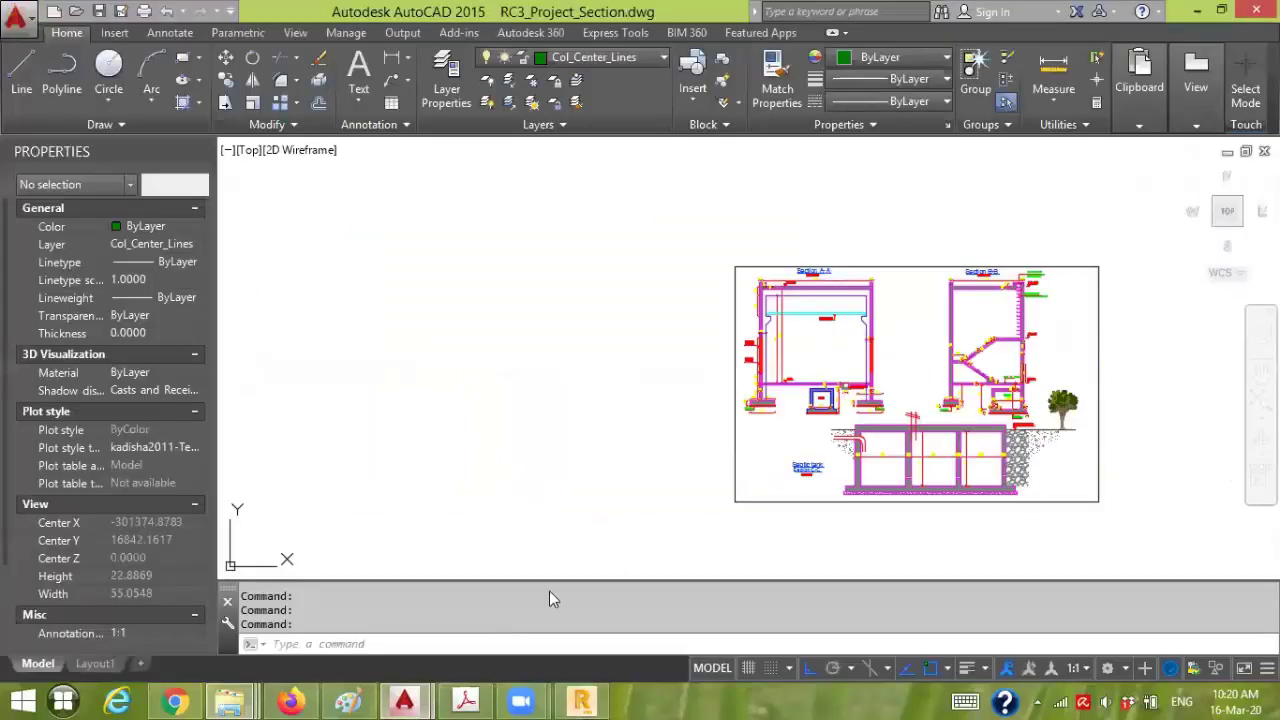
scroll(840, 365, "up", 4)
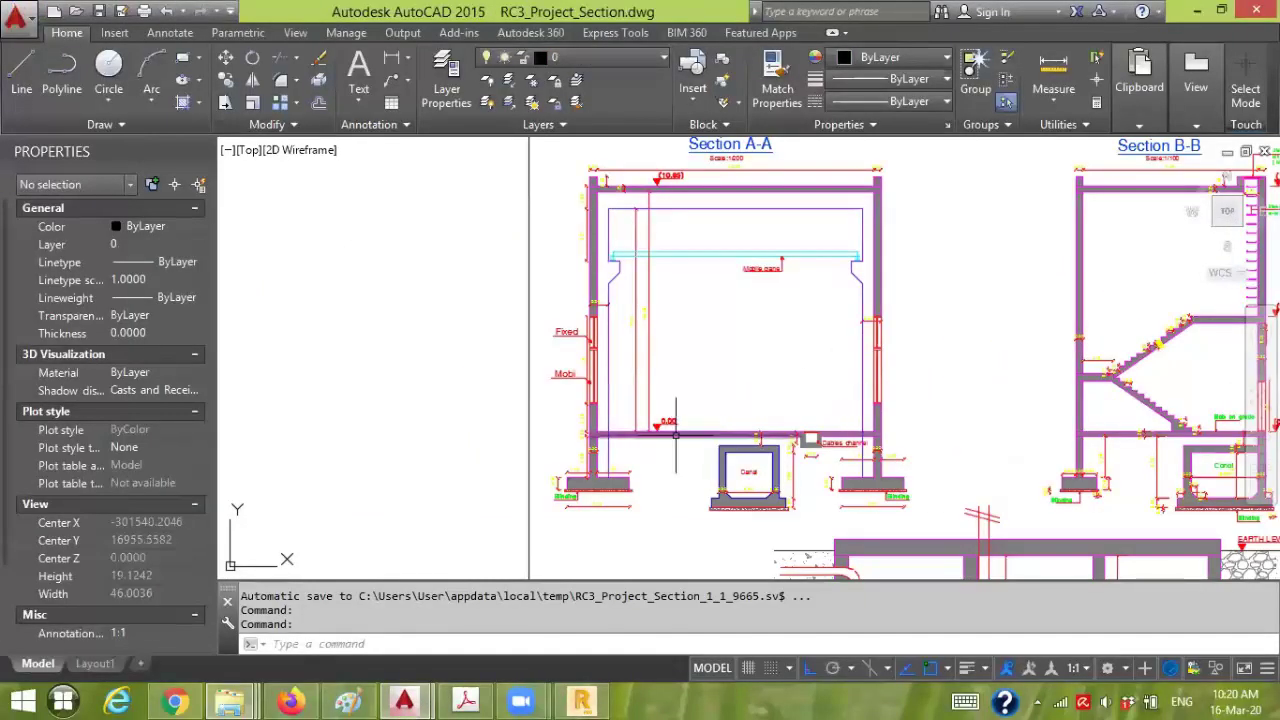
scroll(1134, 366, "up", 4)
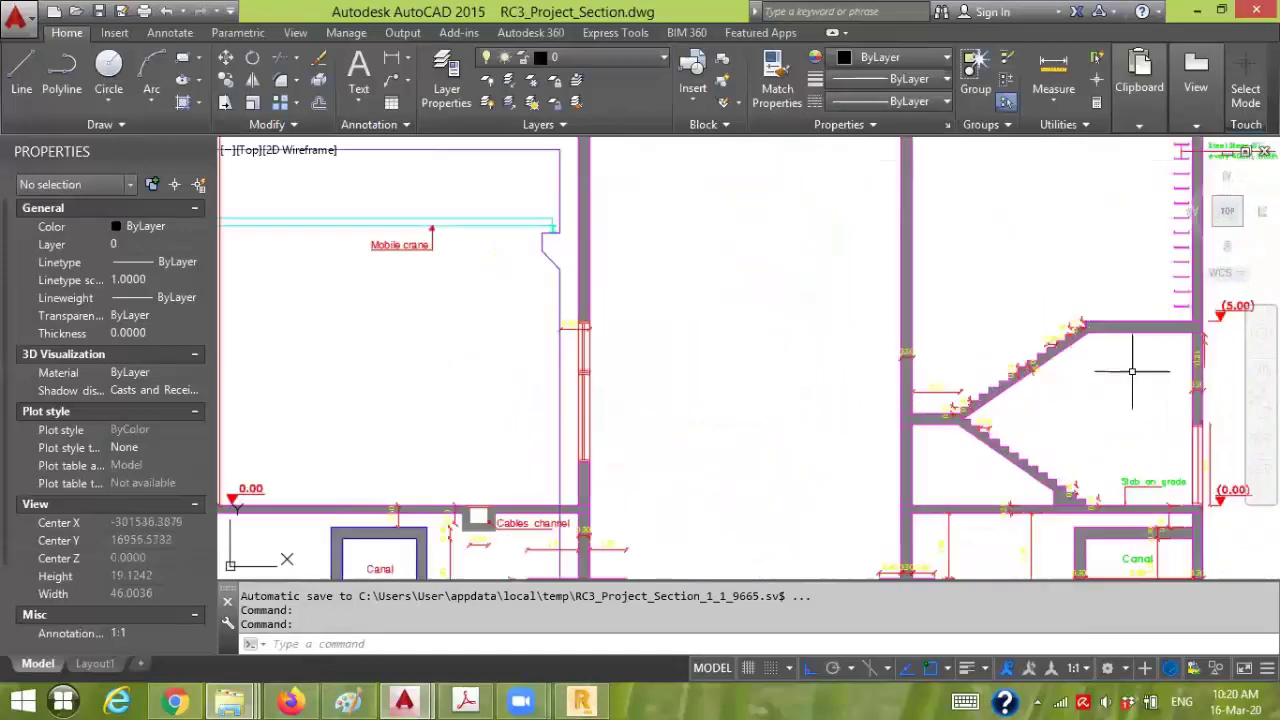
scroll(1150, 321, "down", 2)
scroll(1050, 320, "down", 2)
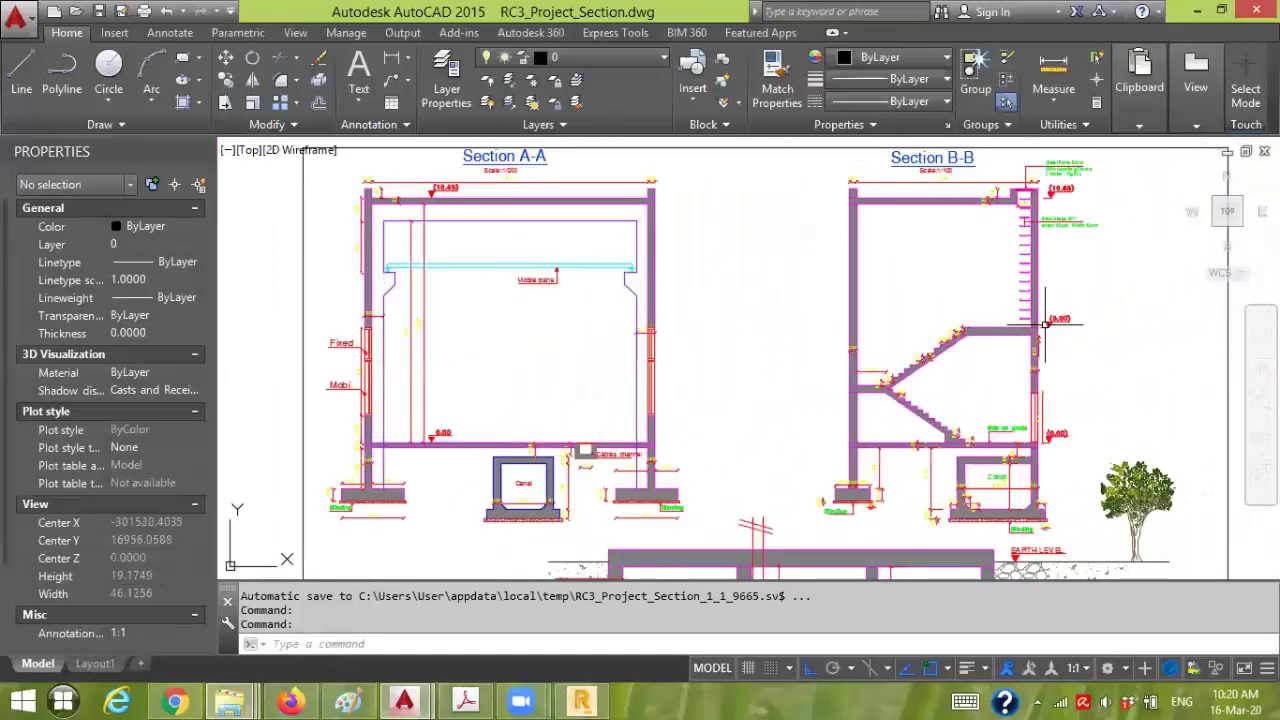
scroll(497, 186, "up", 4)
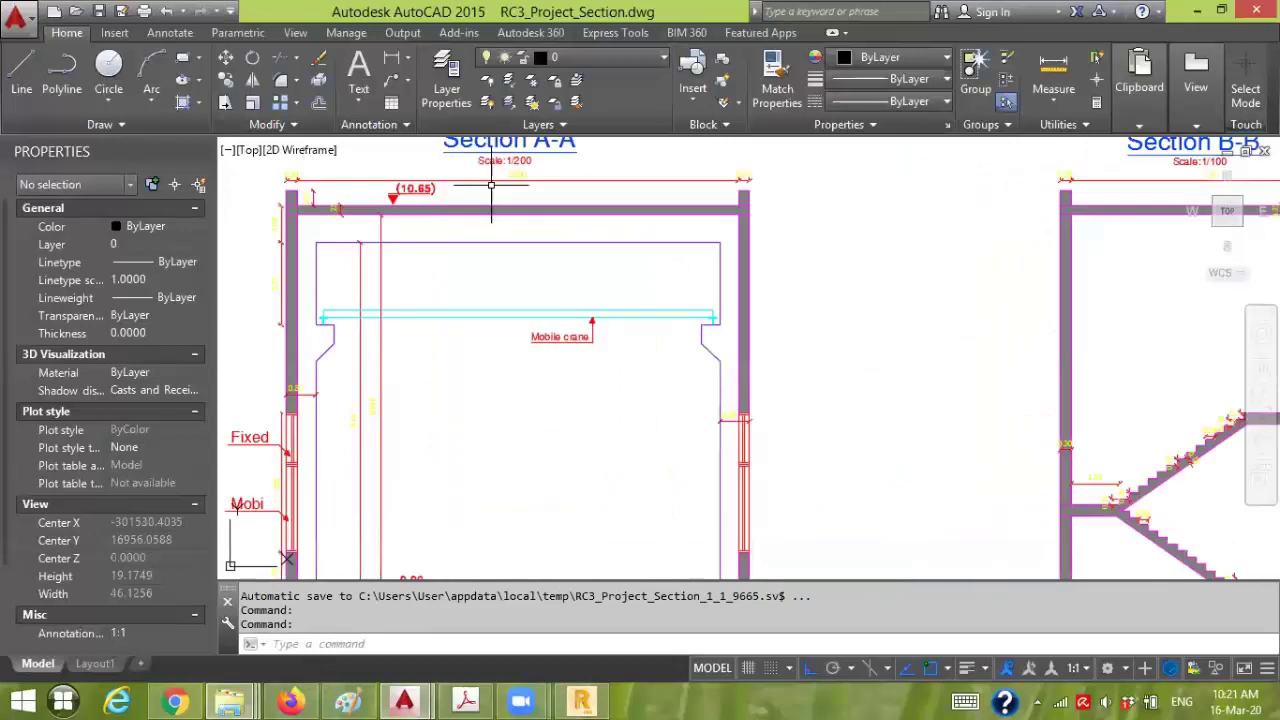
scroll(466, 329, "down", 2)
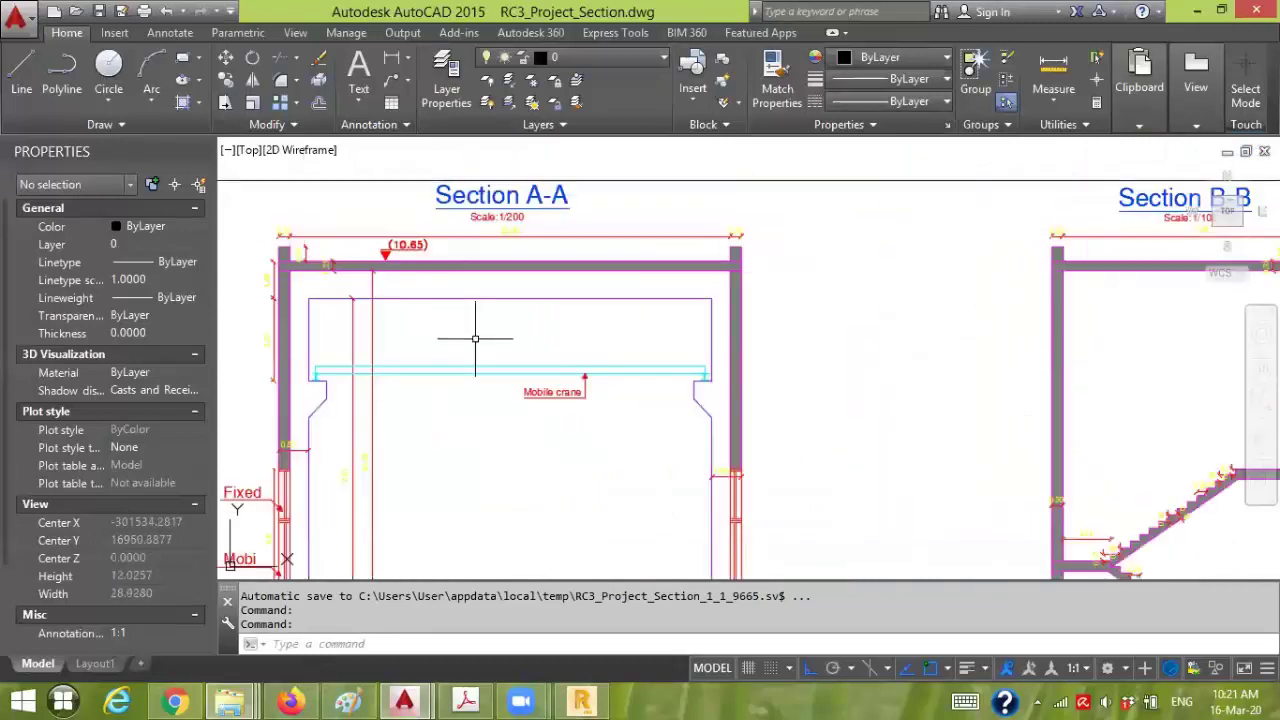
- Return to Robot Structural Analysis, select all beams and nodes of the plan, and clear the selection
left_click(581, 700)
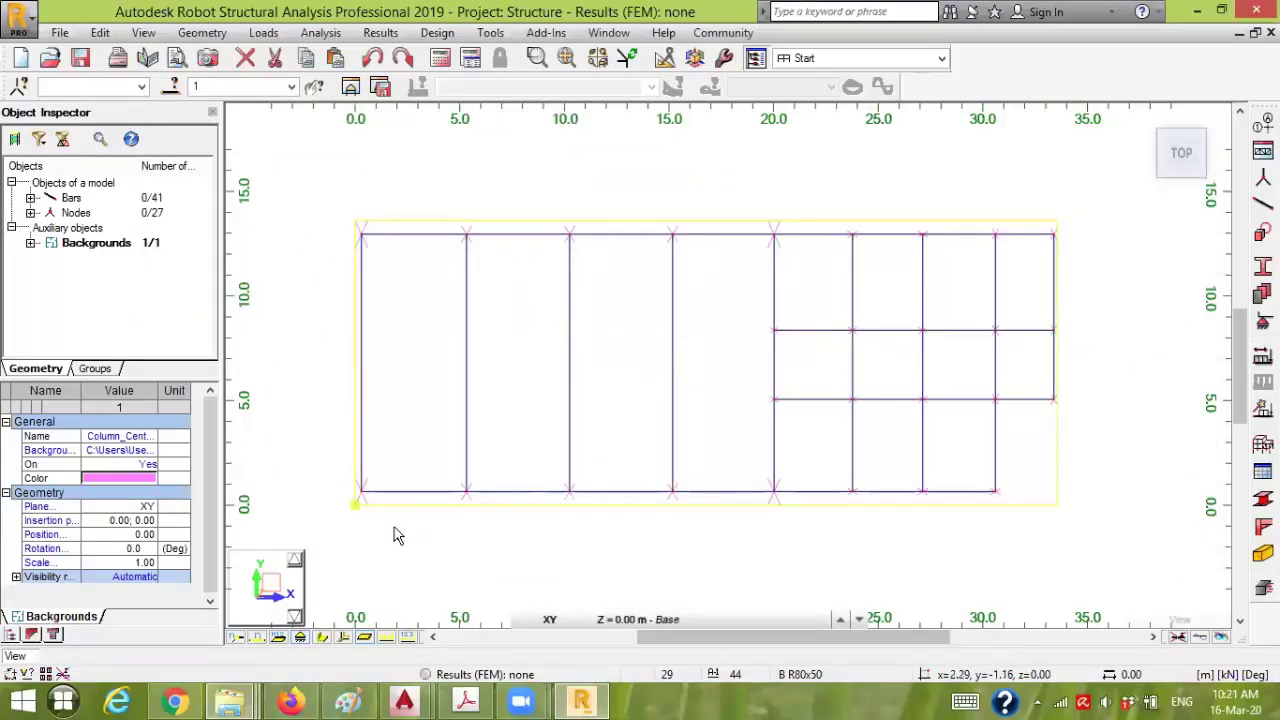
left_click(471, 463)
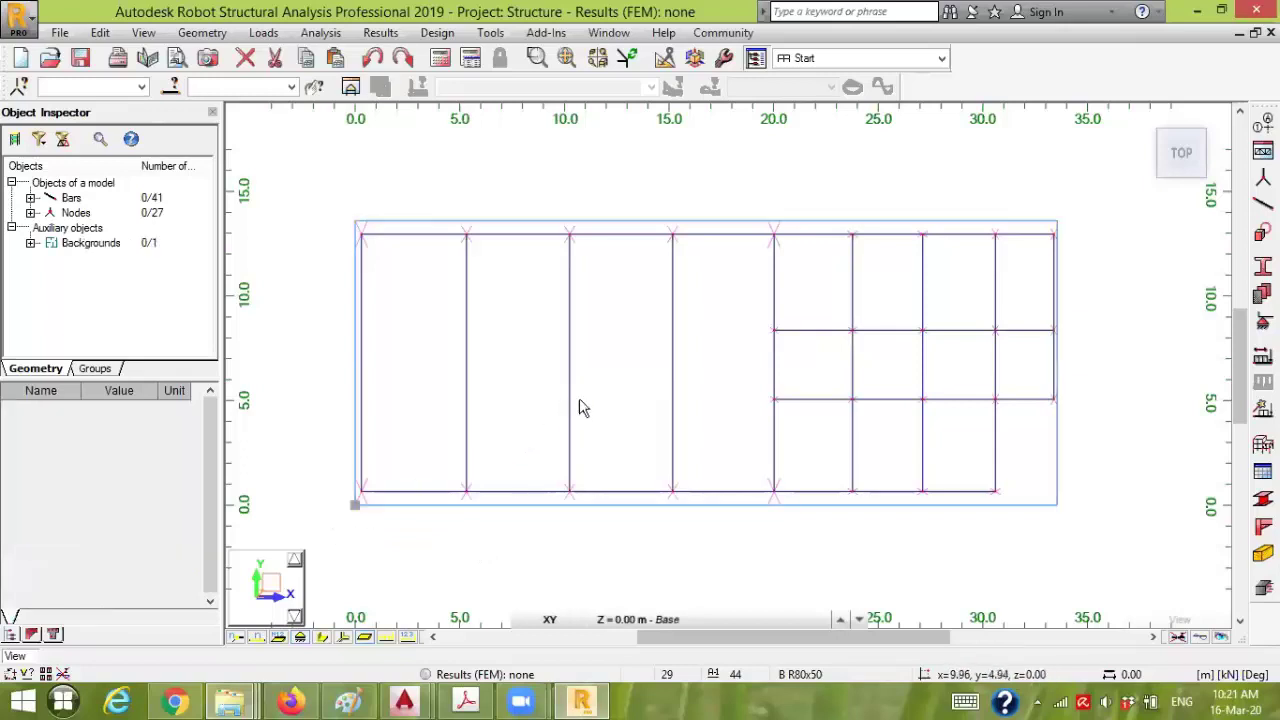
left_click_drag(329, 546, 1100, 180)
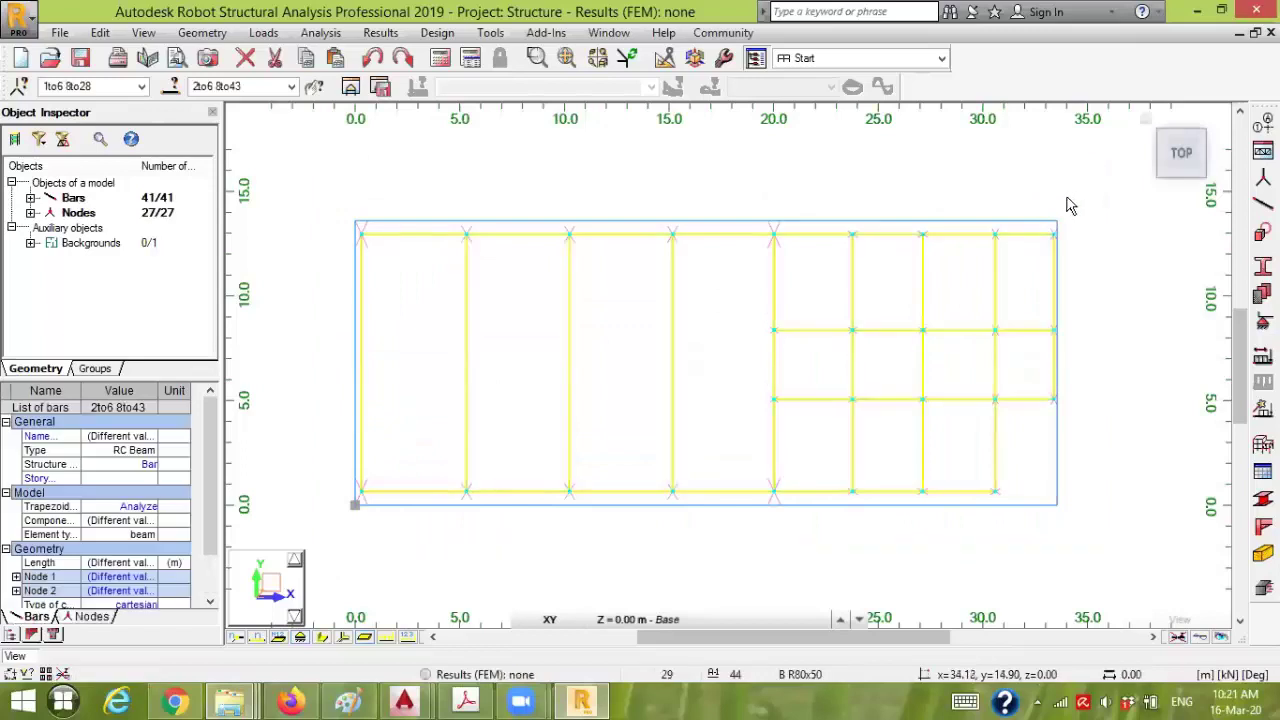
left_click(1116, 275)
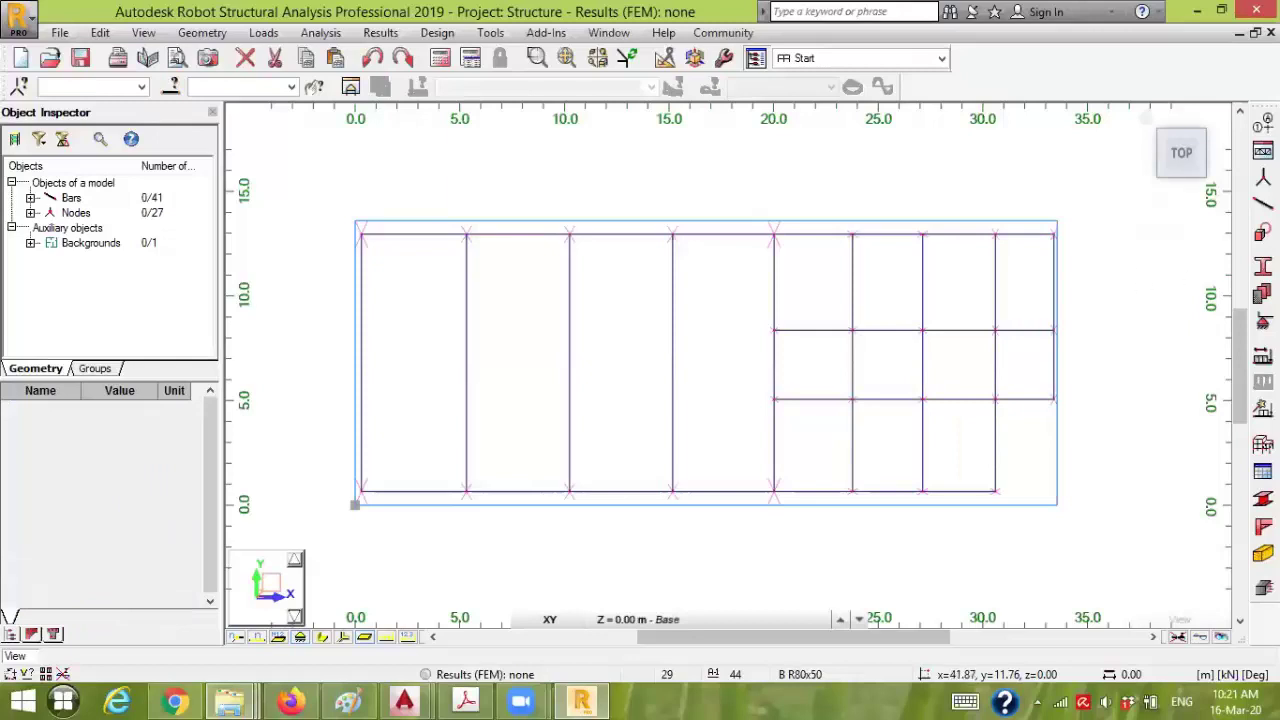
- Define a rectangular C35 RC column section C R130x60 with b 130 cm and h 60 cm
left_click(1262, 266)
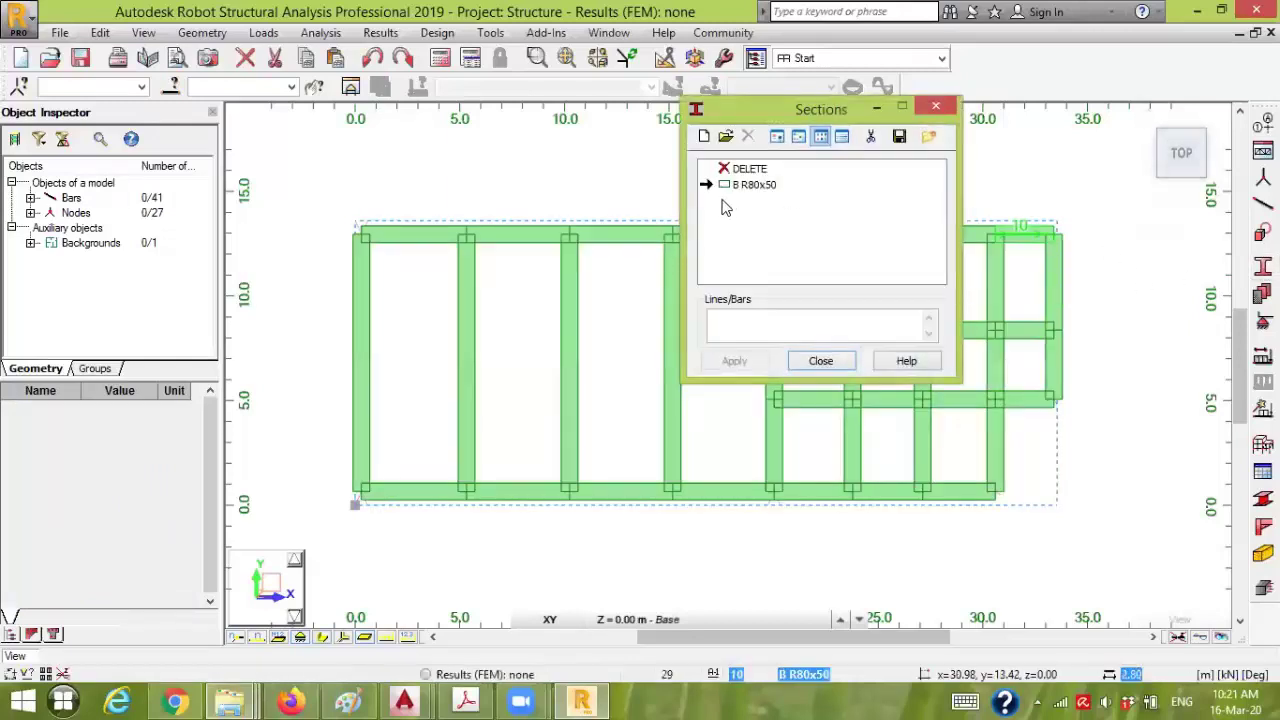
left_click(704, 136)
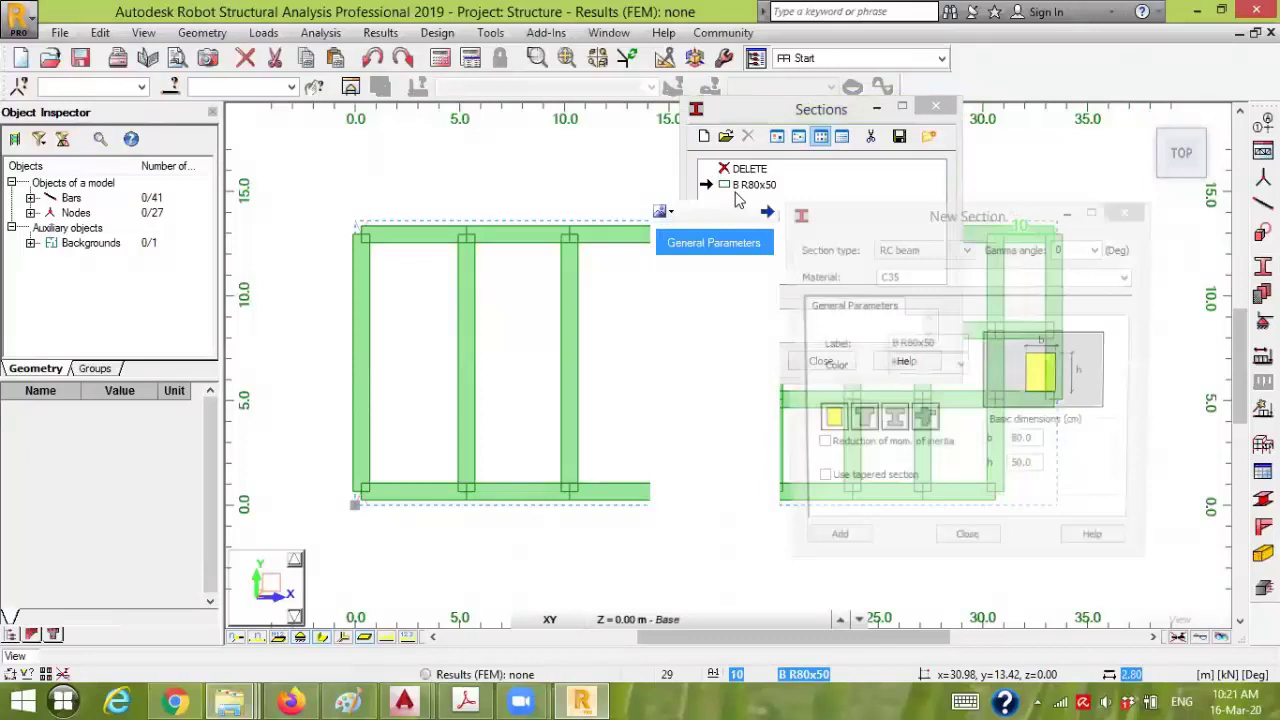
left_click(925, 250)
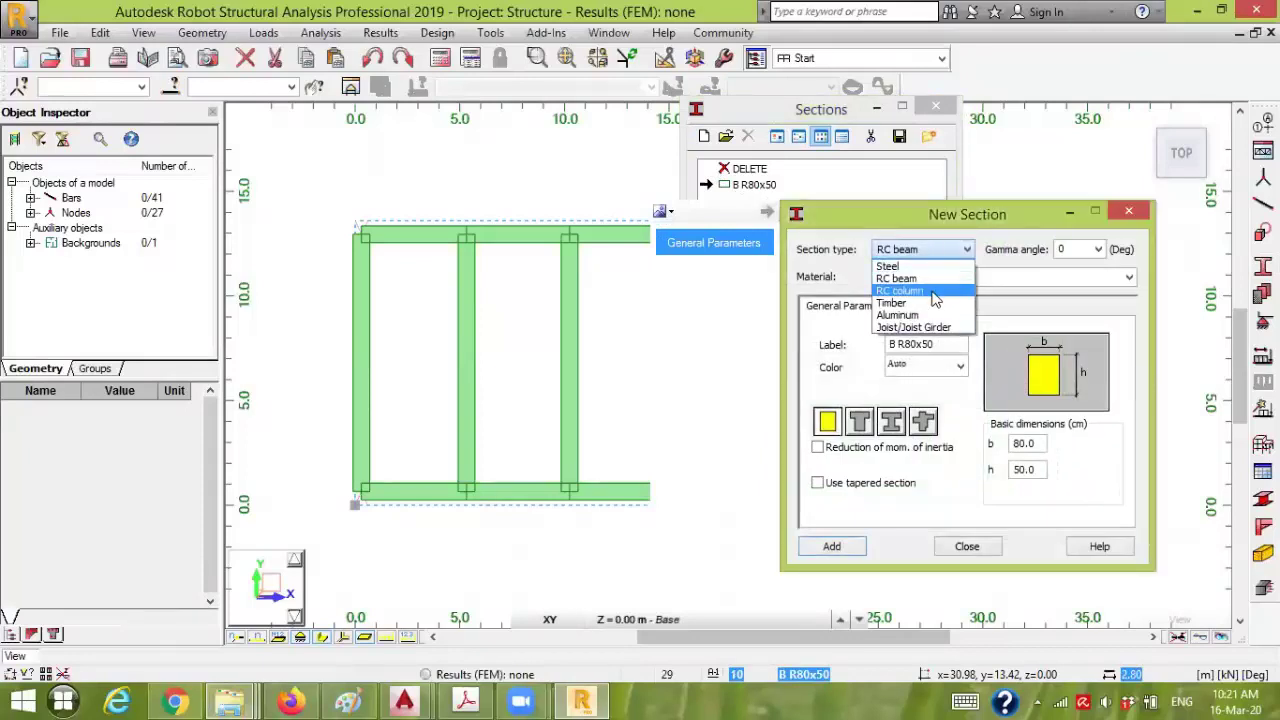
left_click(925, 290)
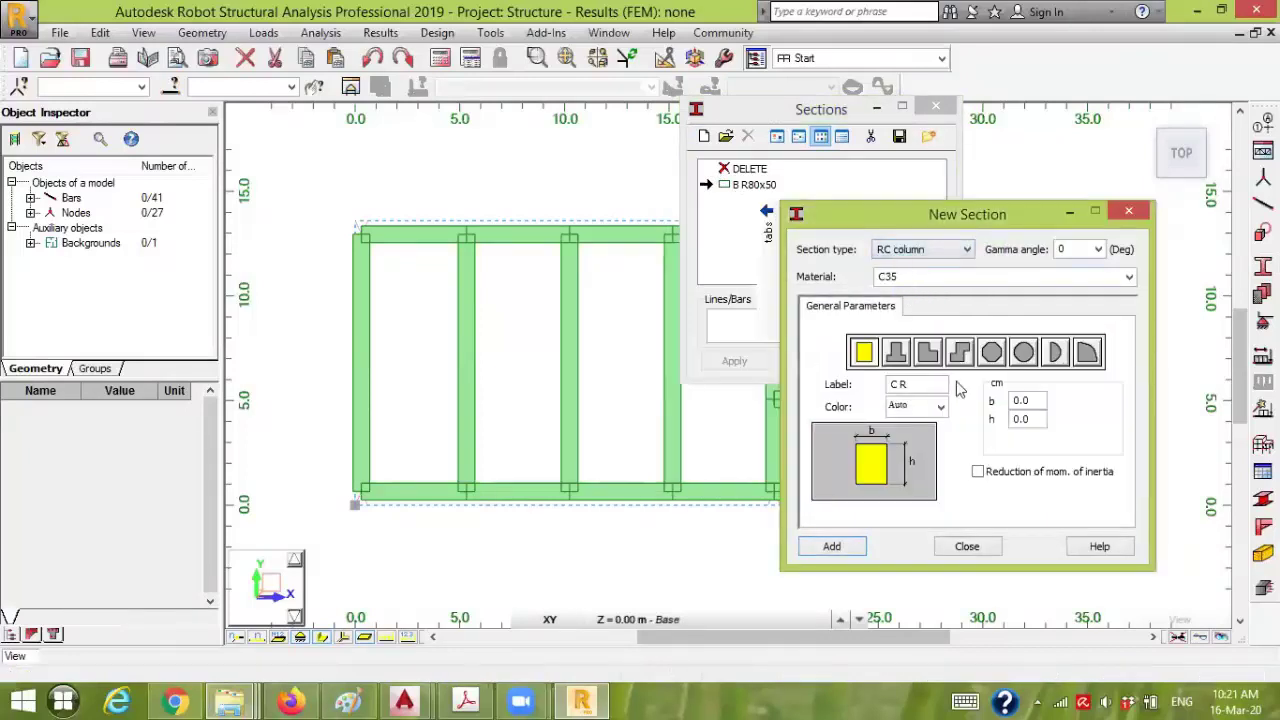
left_click_drag(1033, 400, 999, 402)
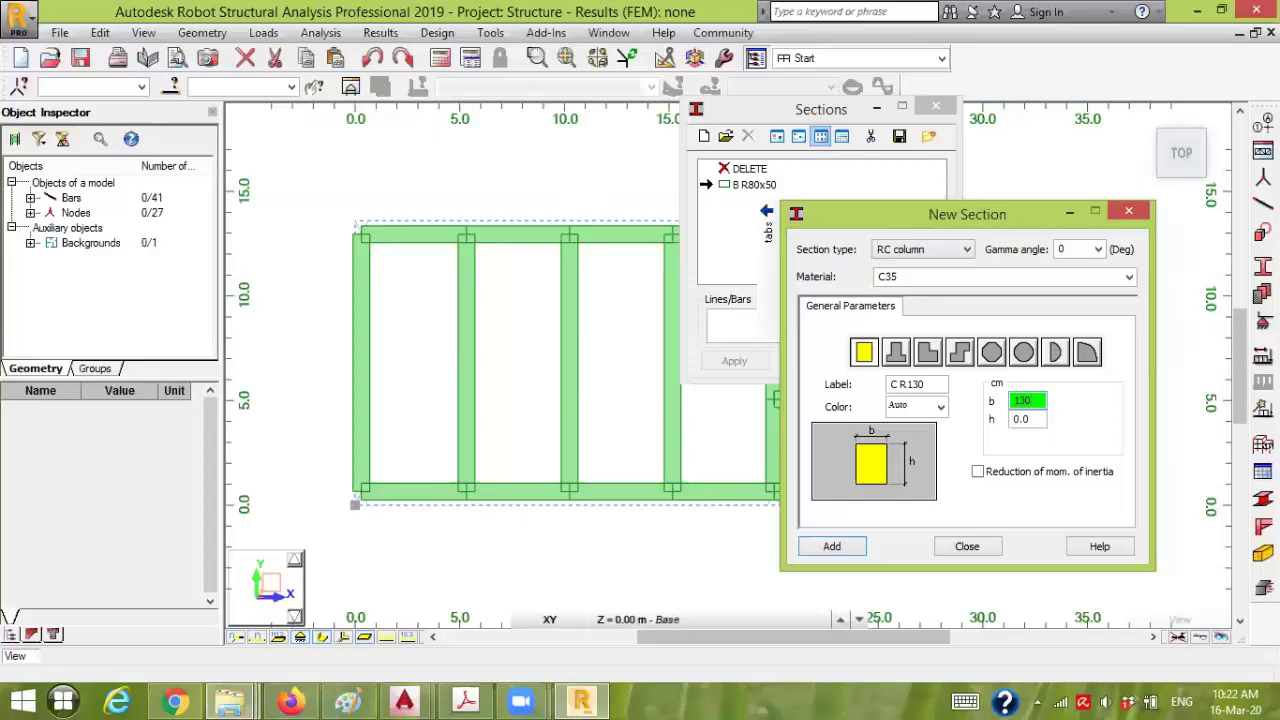
left_click(1027, 419)
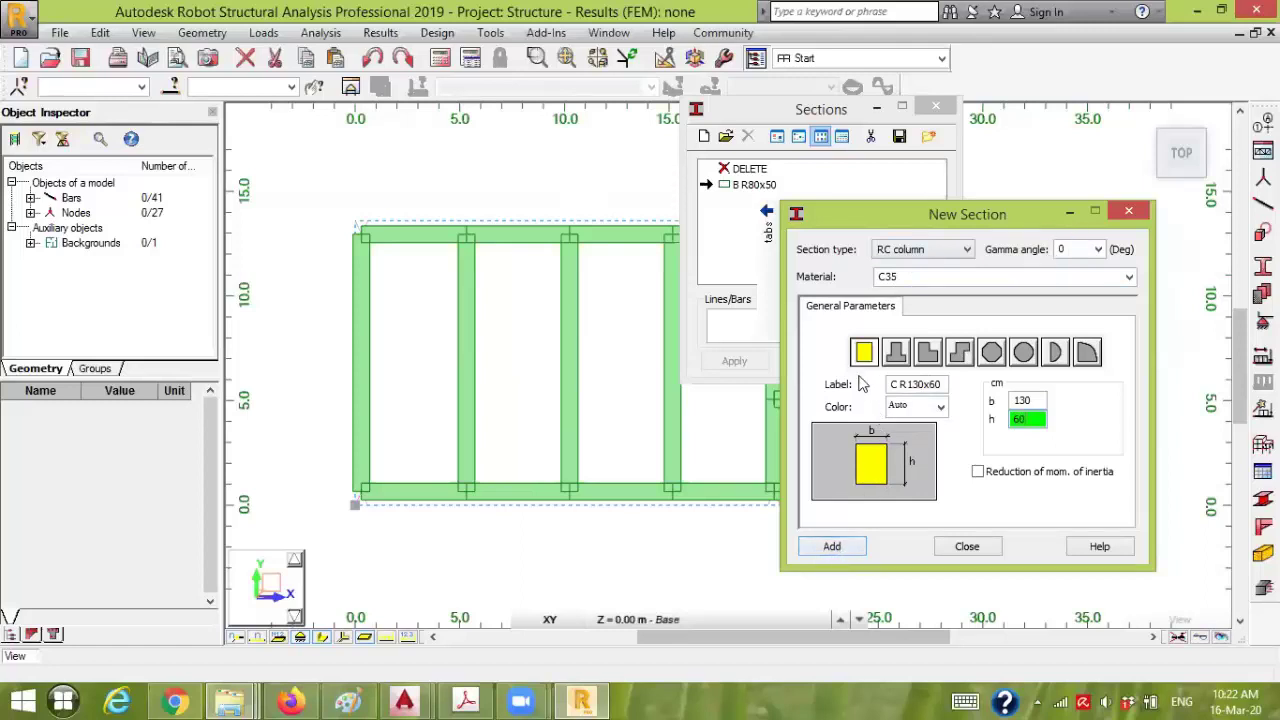
left_click(833, 547)
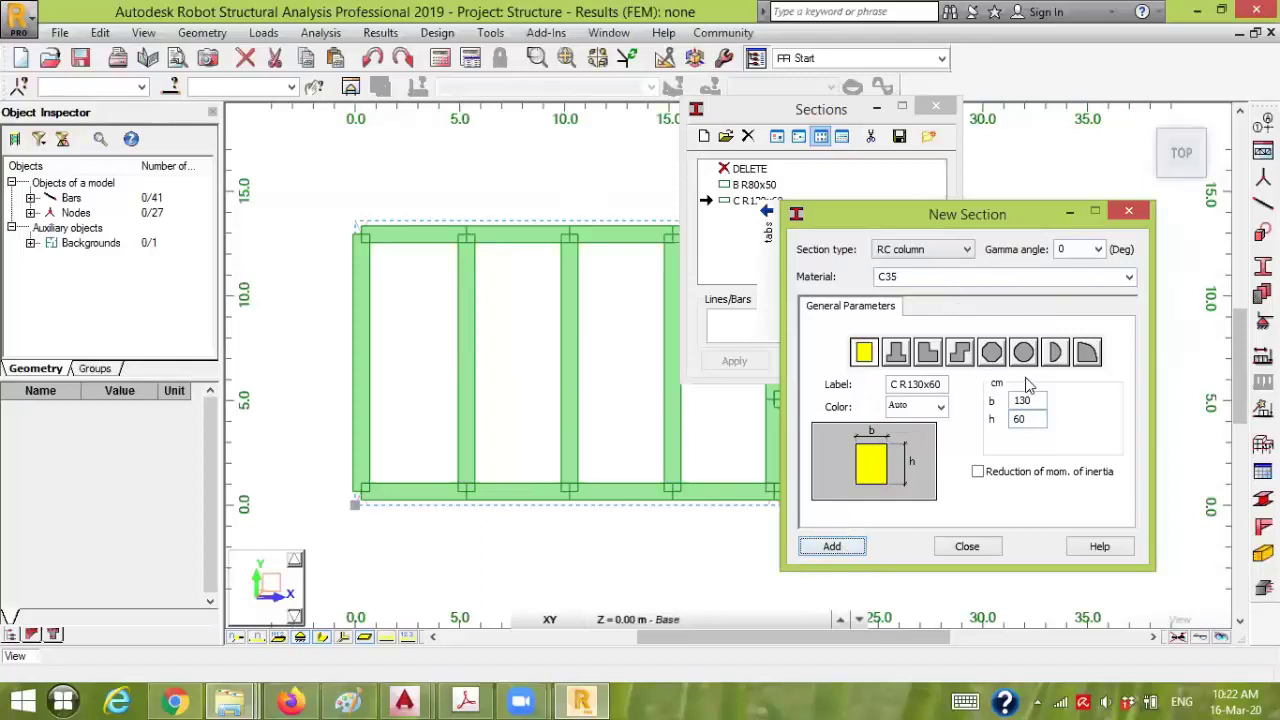
- Add a rectangular RC column section C R80x50 with b 80 cm and h 50 cm
left_click_drag(1044, 400, 1002, 400)
type("80")
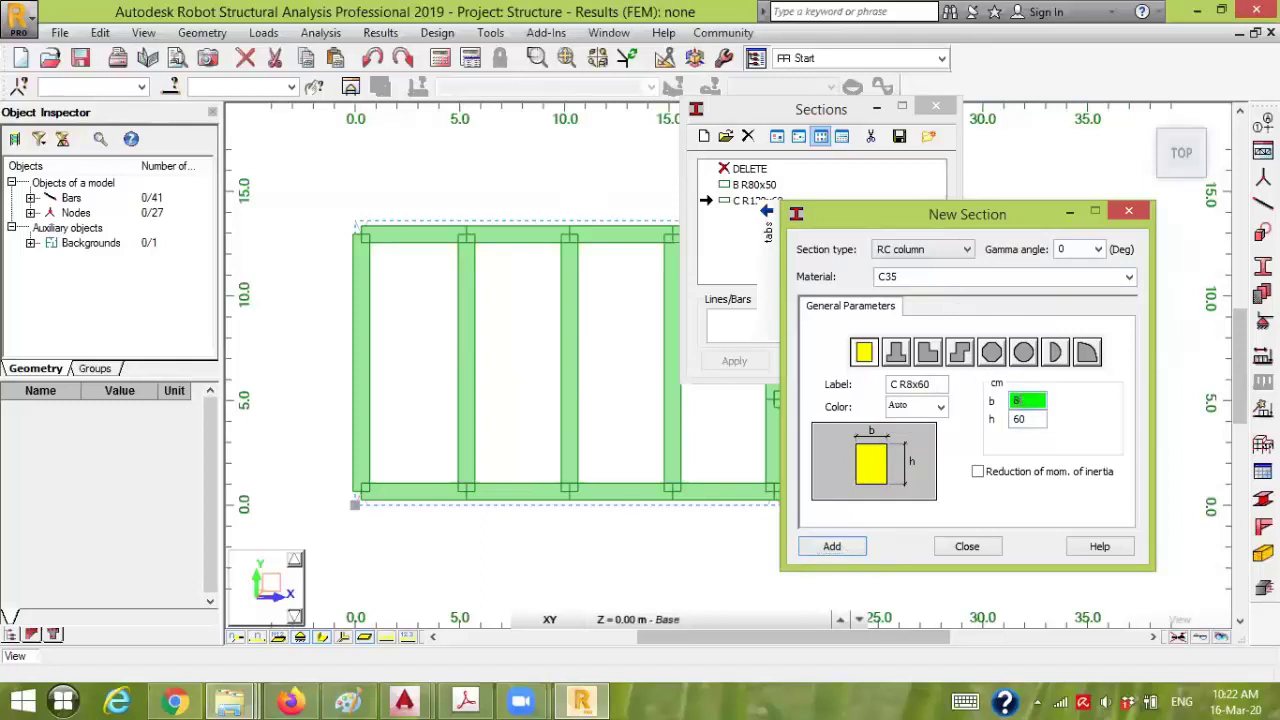
key("Tab")
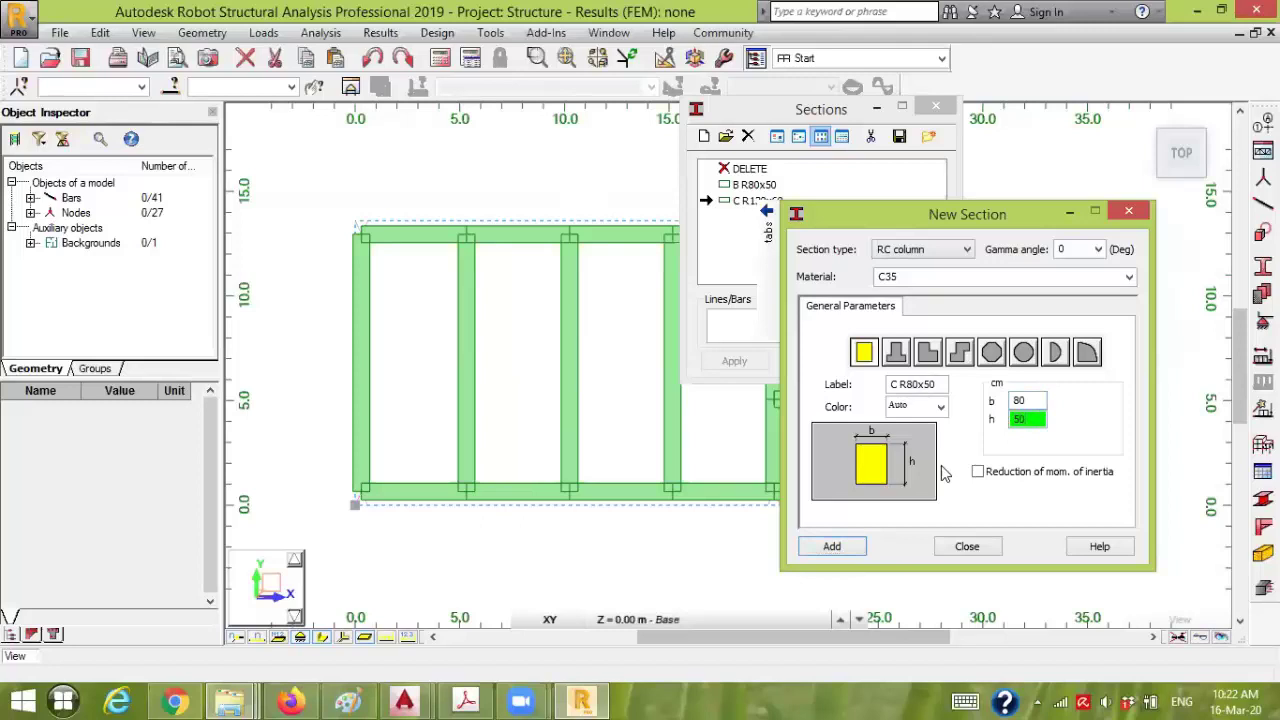
left_click(848, 546)
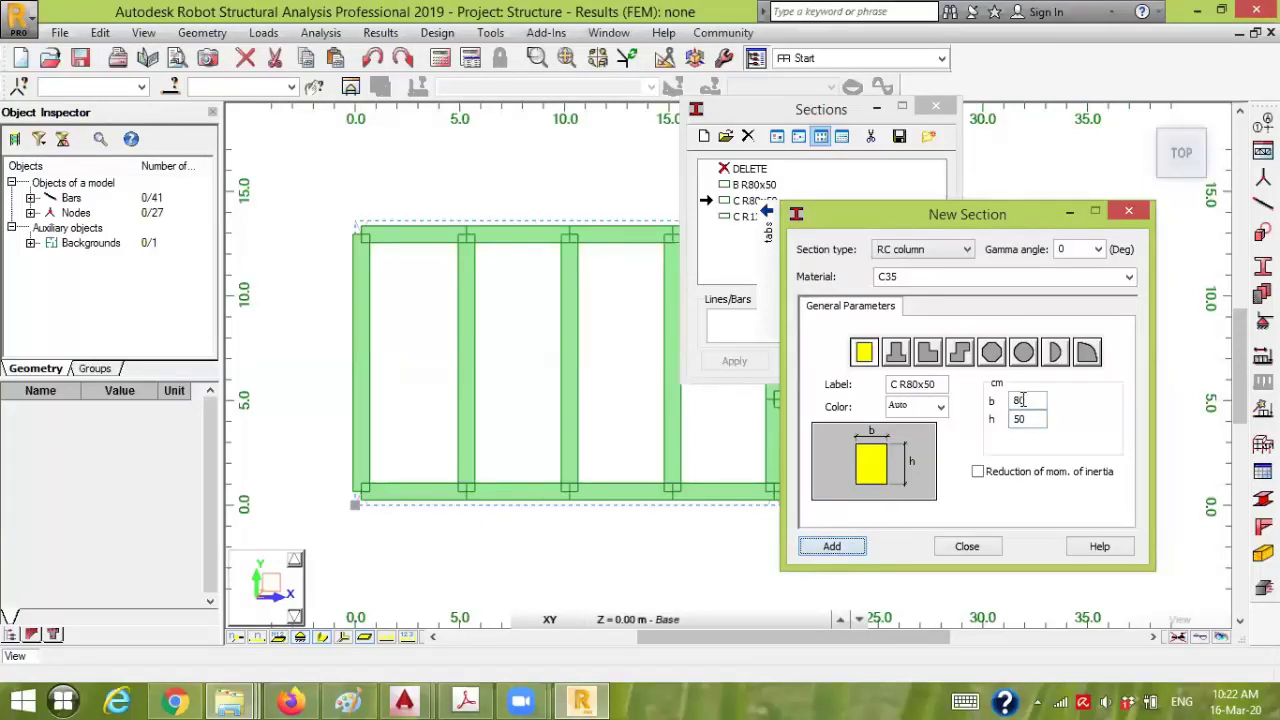
- Add a rectangular RC column section C R50x30 with b 50 cm and h 30 cm
left_click_drag(1040, 400, 990, 425)
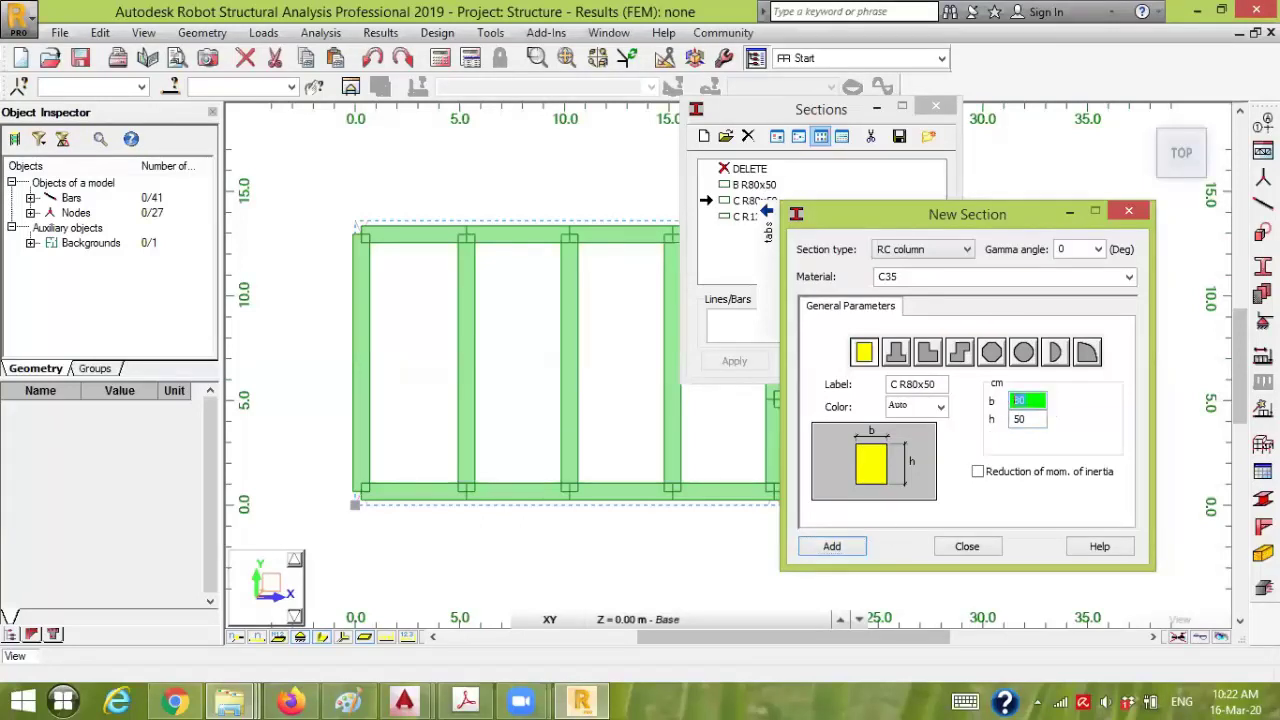
type("50")
key("Tab")
type("30")
left_click(847, 546)
- Add the RC column section C R40x30 with b 40 cm and h 30 cm, and finish section definition
left_click_drag(1036, 400, 988, 420)
type("4")
left_click(833, 546)
left_click(972, 548)
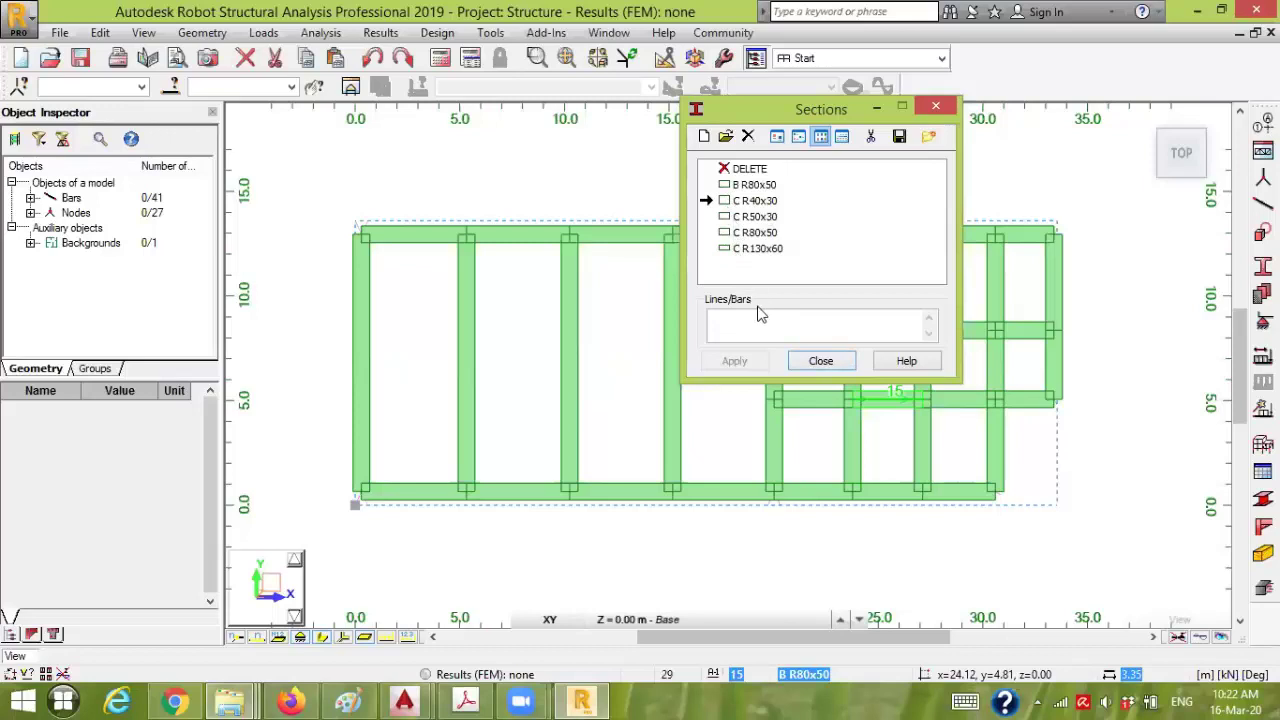
left_click(820, 362)
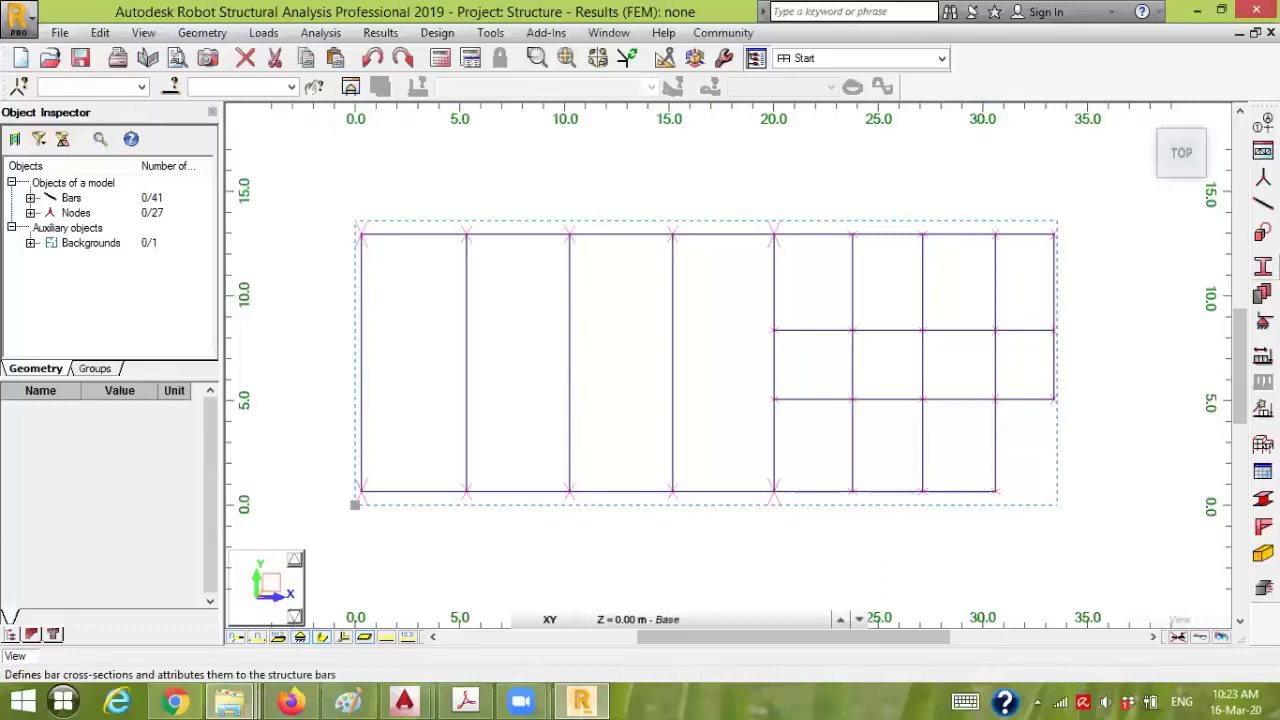
- Go through the defined column sections in the section list and make C R40x30 the current section
left_click(1262, 266)
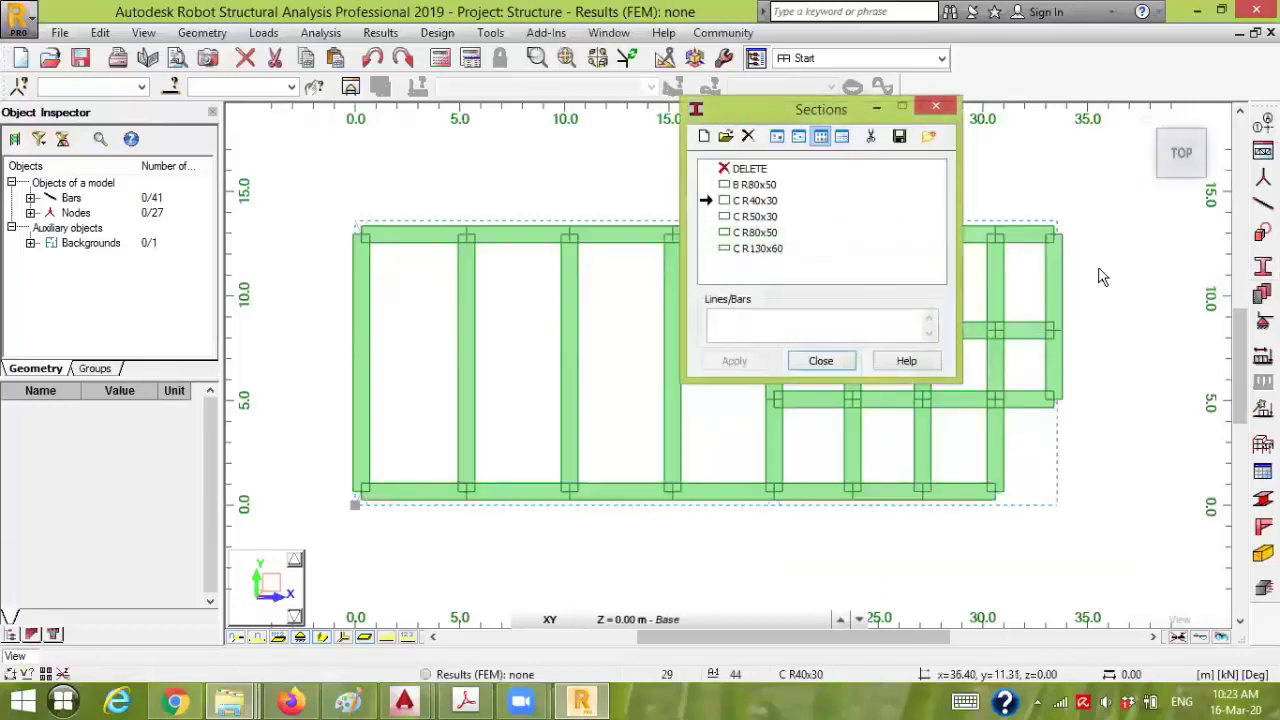
left_click(757, 219)
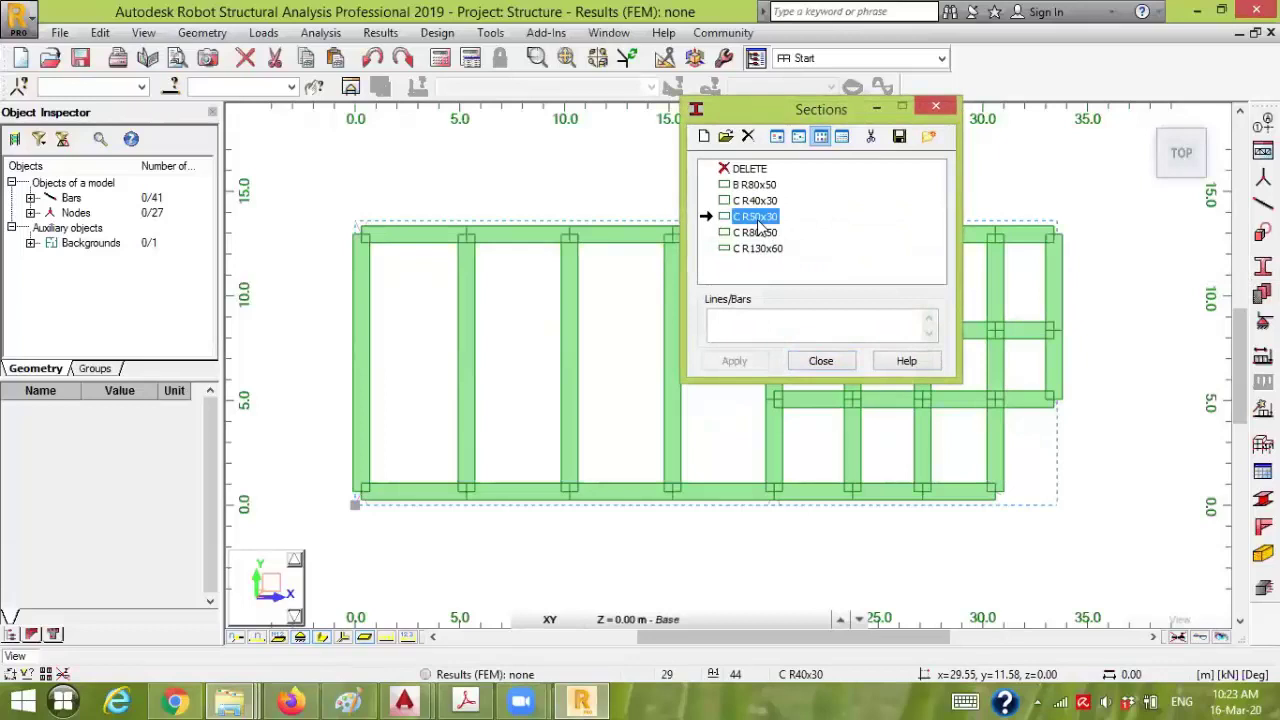
left_click(742, 201)
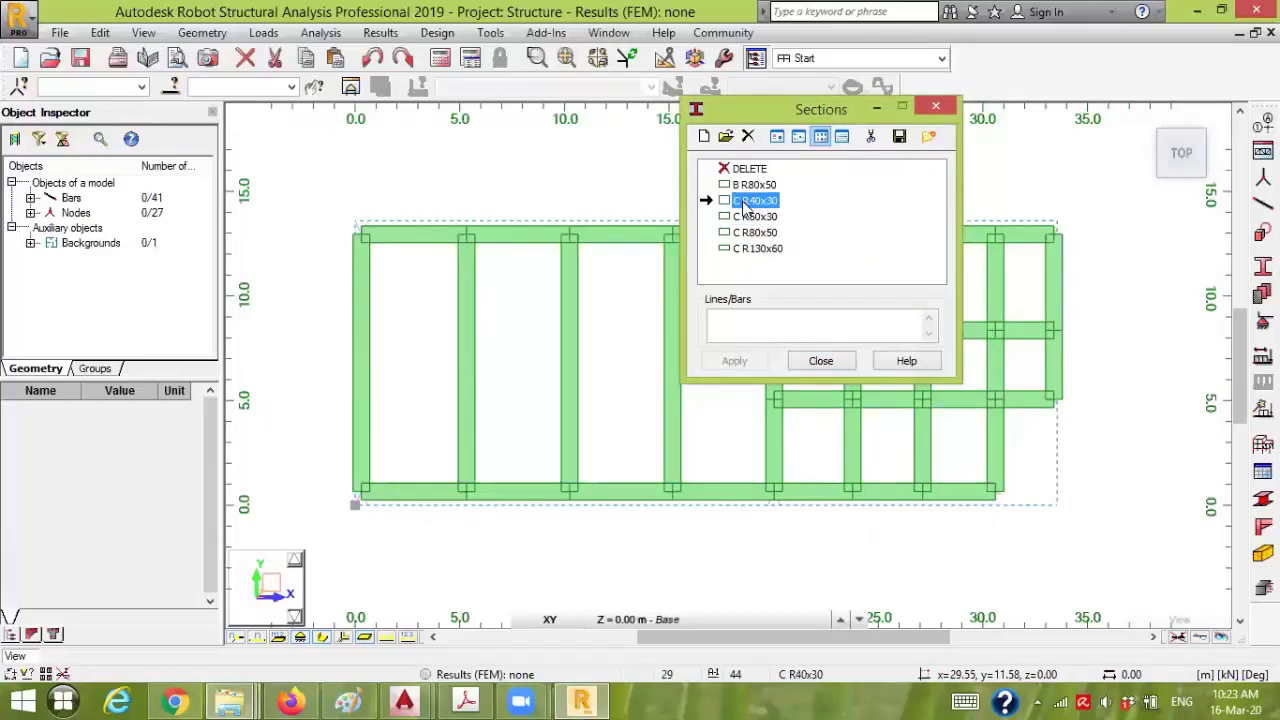
left_click(745, 217)
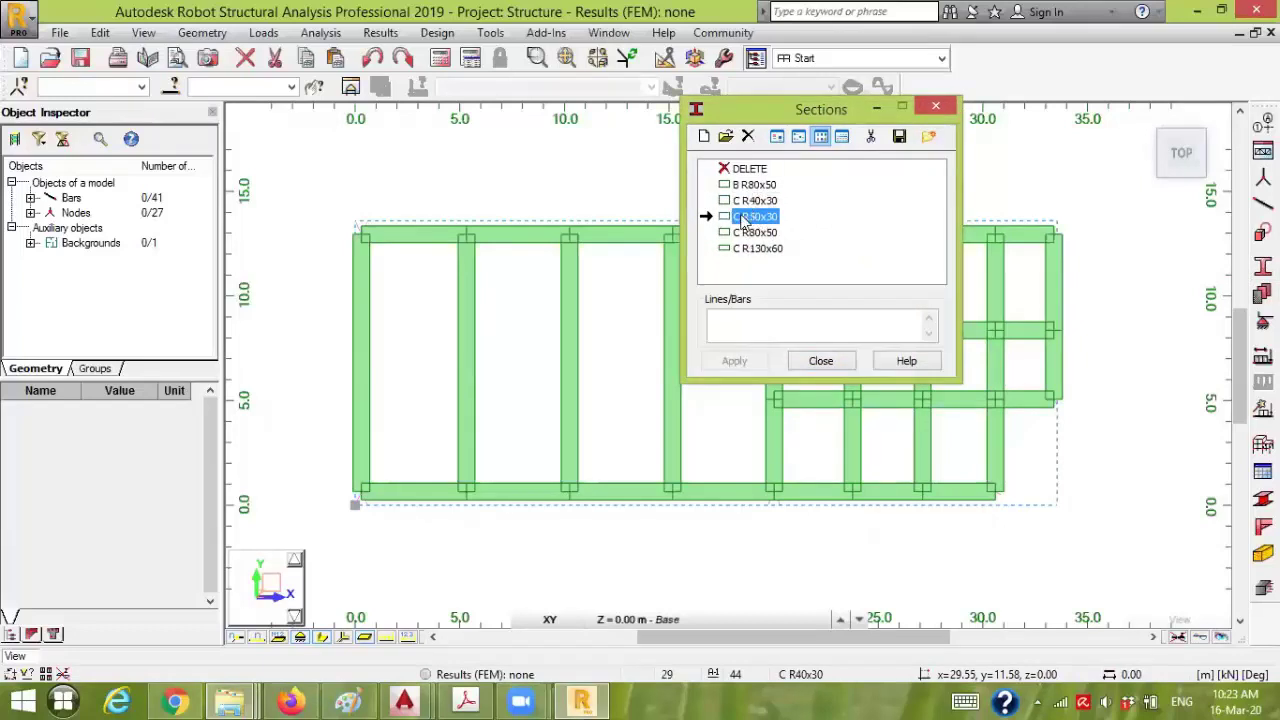
left_click(742, 201)
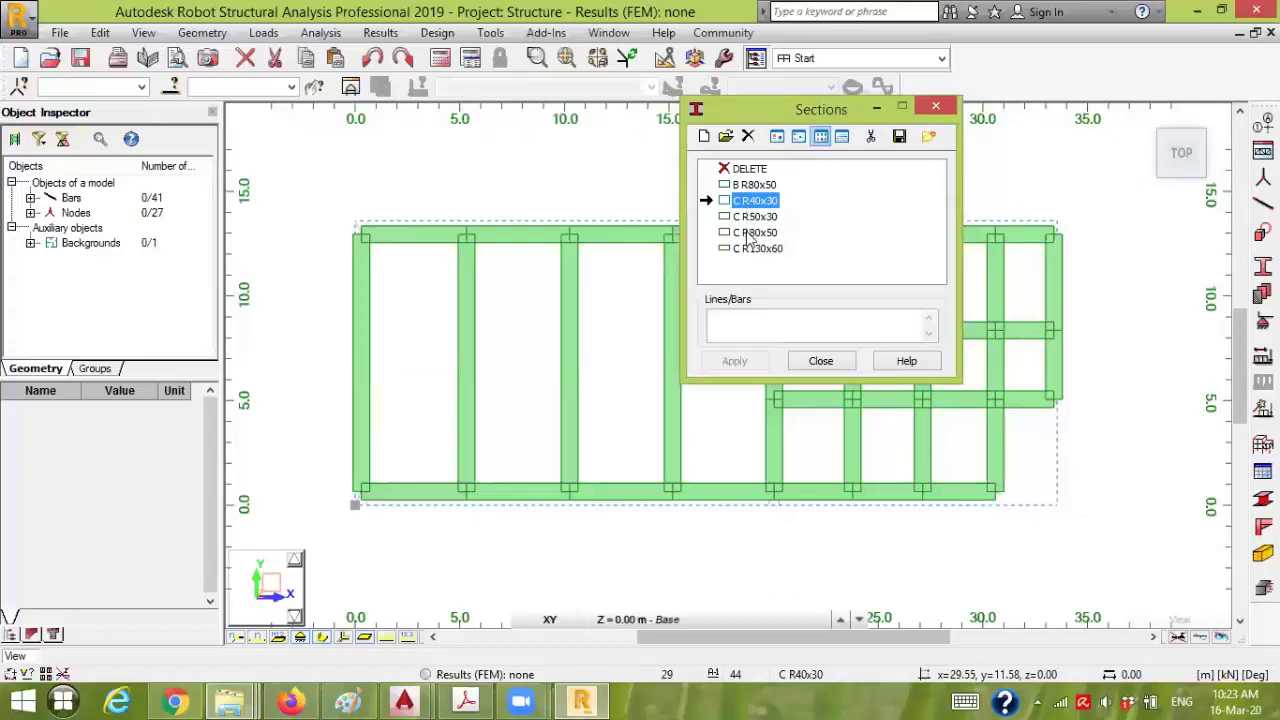
left_click(753, 217)
left_click(753, 233)
left_click(727, 250)
left_click(745, 217)
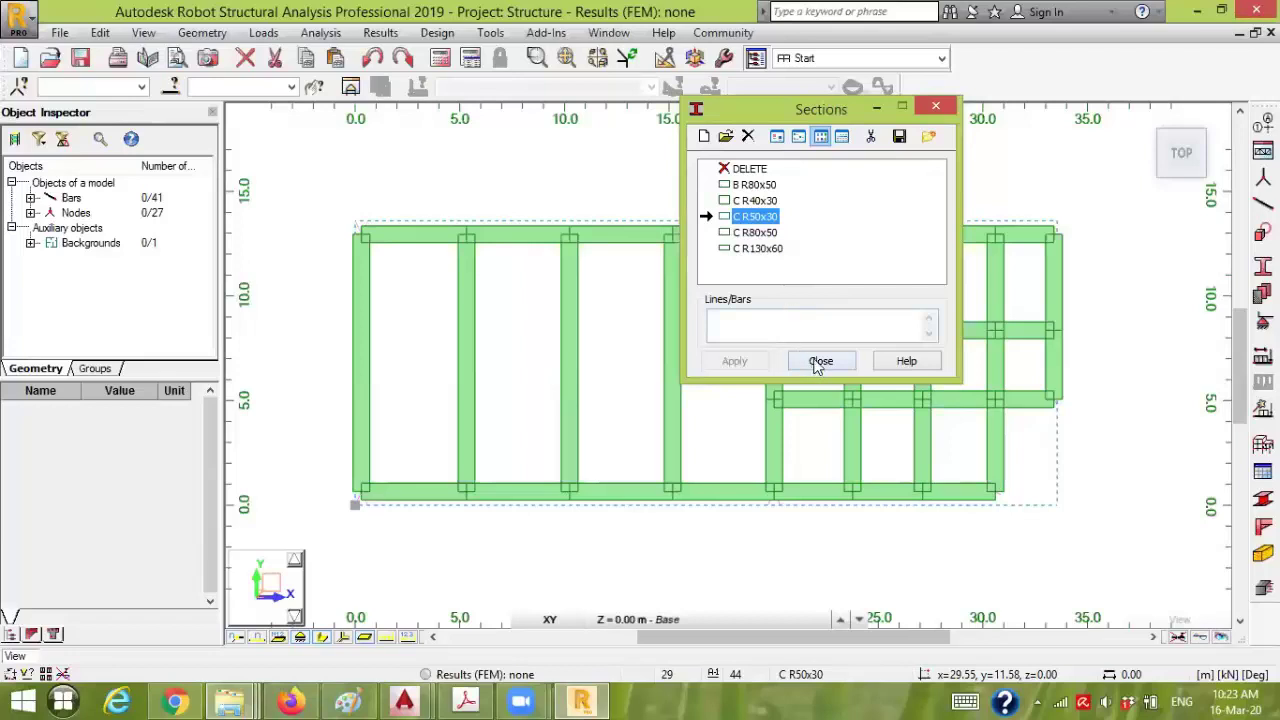
left_click(754, 202)
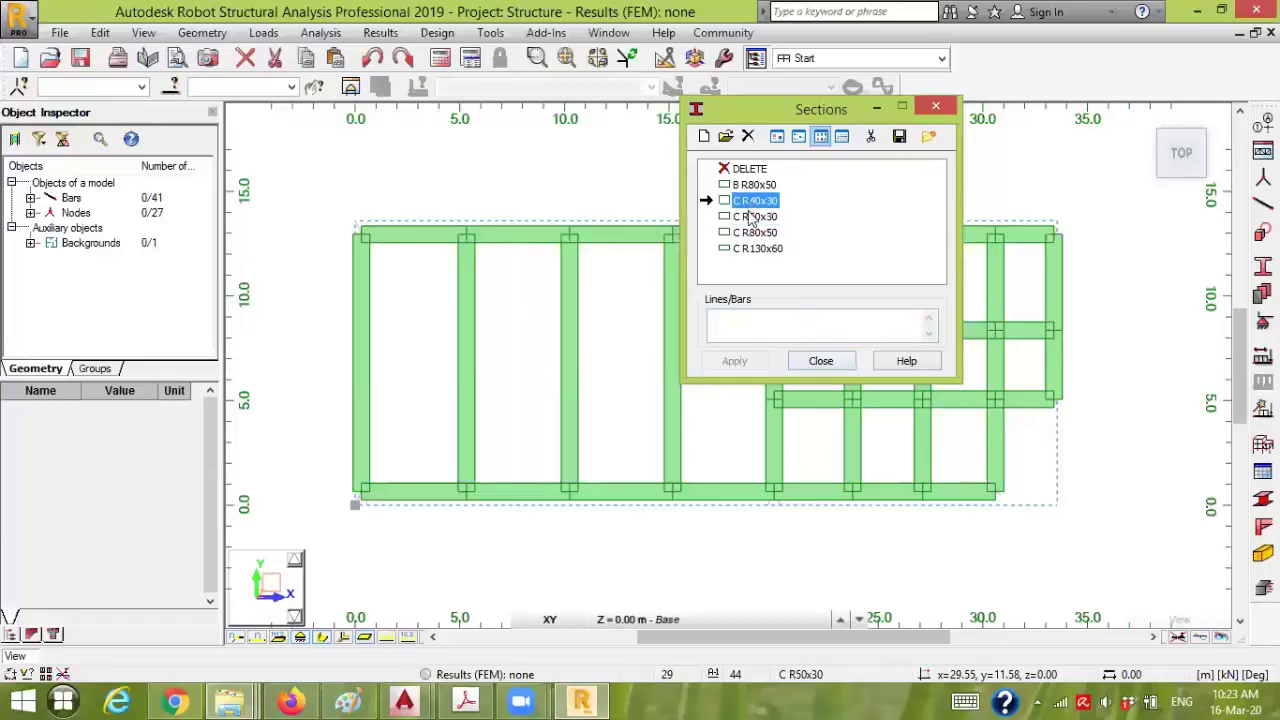
left_click(810, 362)
- Select all base bars and nodes and copy them once by the vector 0 0 10.65 m with Drag enabled, docking the Edit tools
left_click_drag(328, 527, 1097, 166)
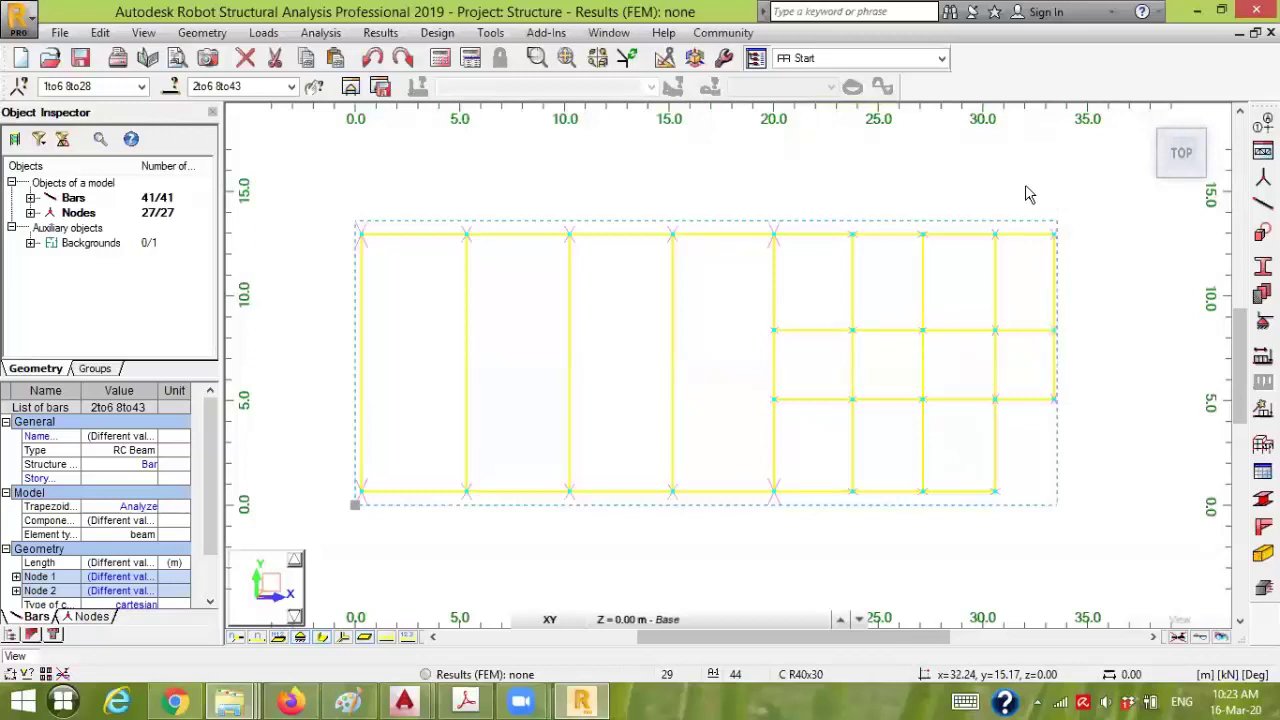
left_click(668, 60)
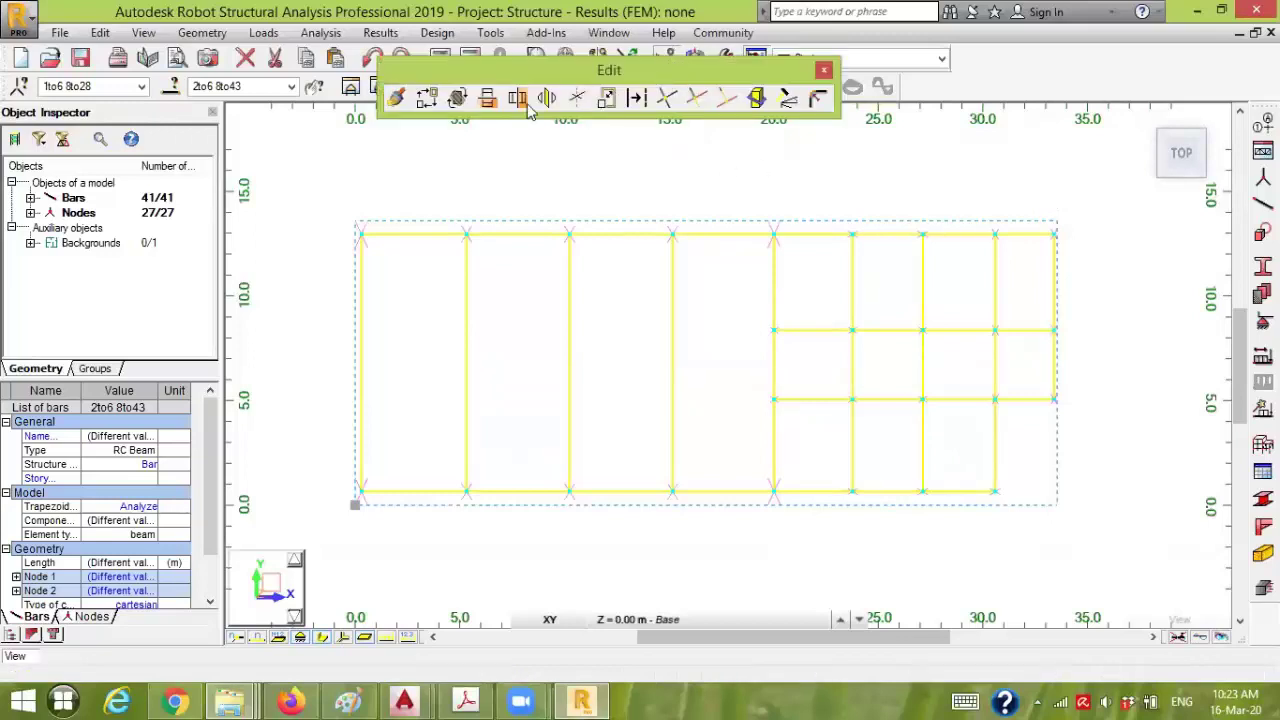
double_click(545, 70)
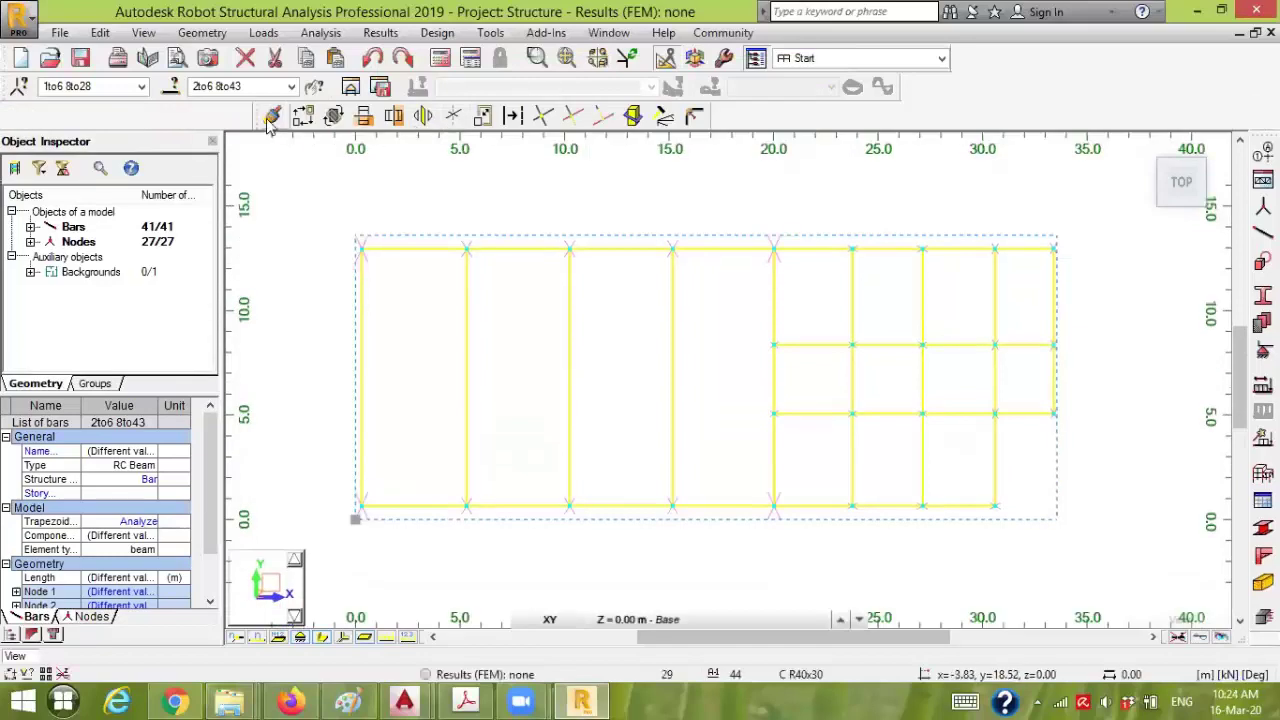
left_click(303, 117)
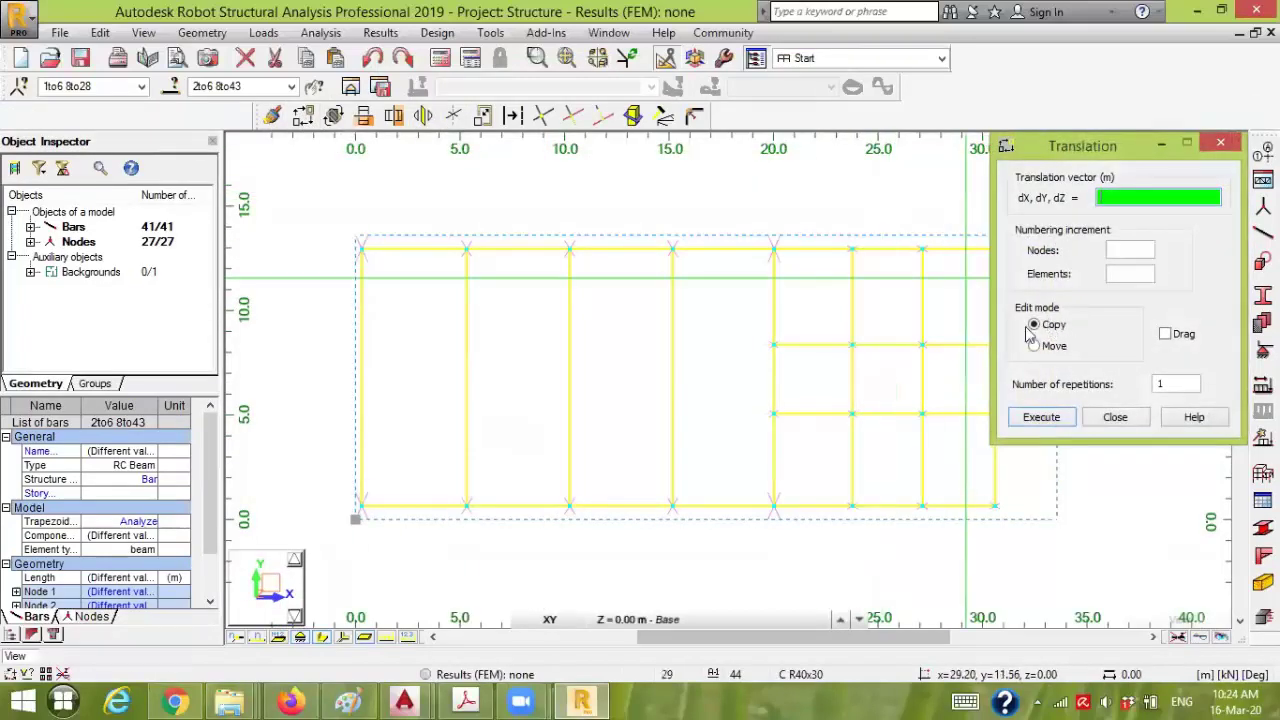
left_click(1166, 335)
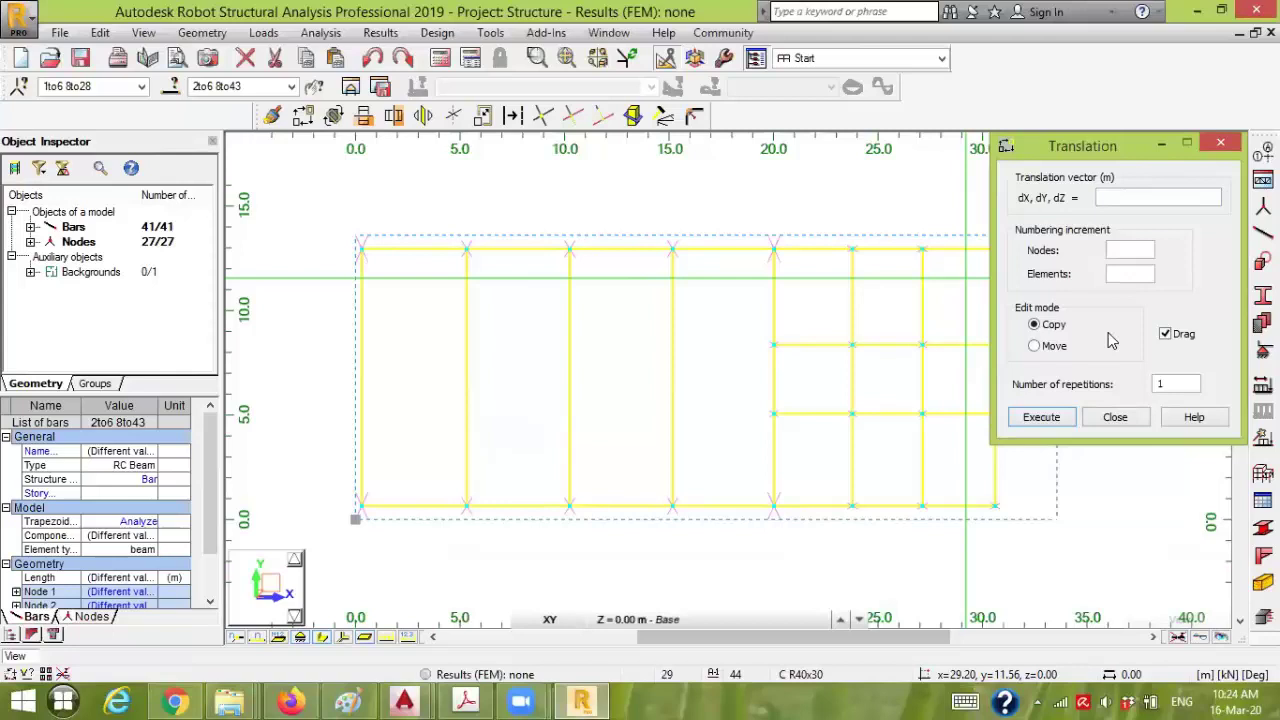
left_click(1107, 197)
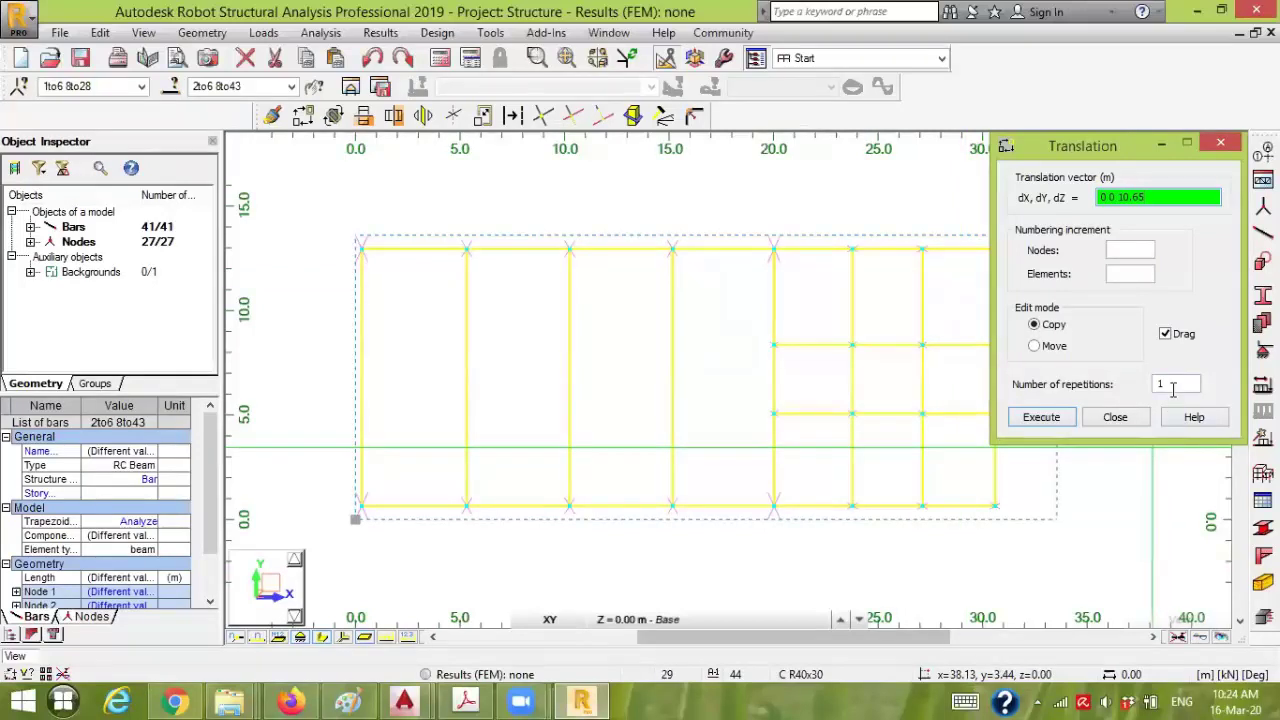
left_click(1040, 417)
left_click(1112, 418)
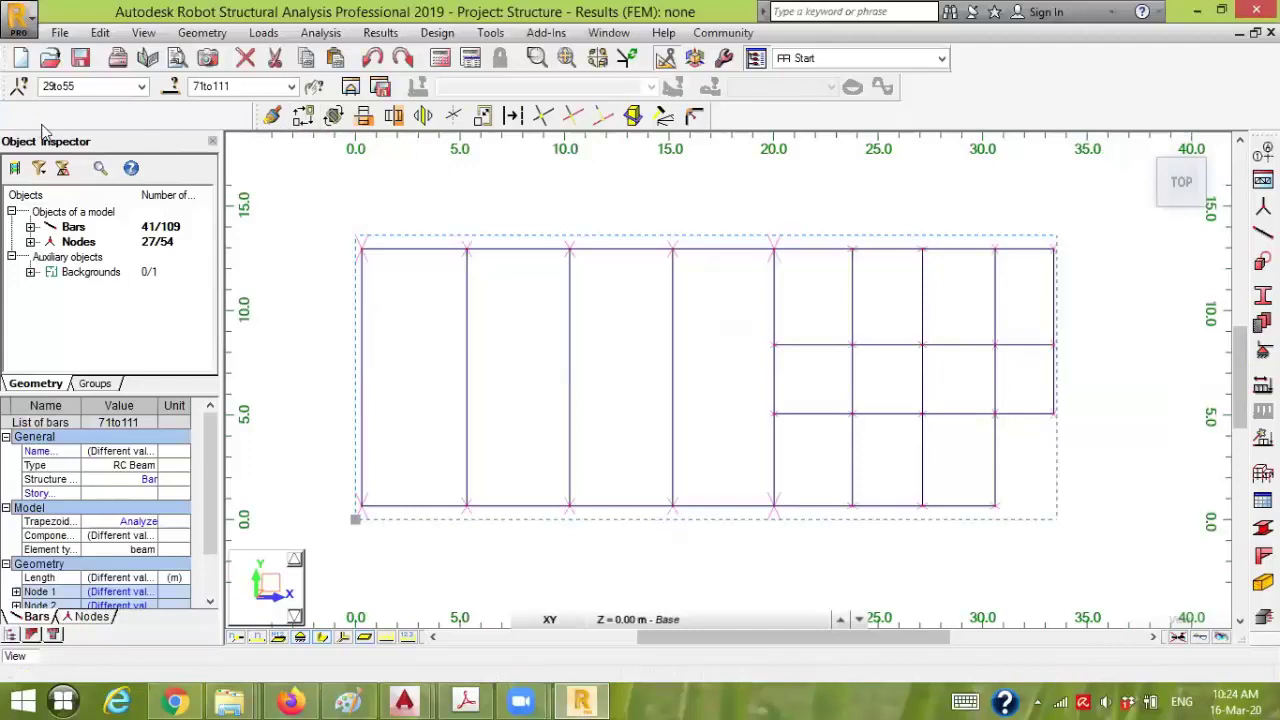
- Dock the View tools, display the structure in 3D, and clear the selection
left_click(695, 58)
left_click_drag(493, 80, 545, 115)
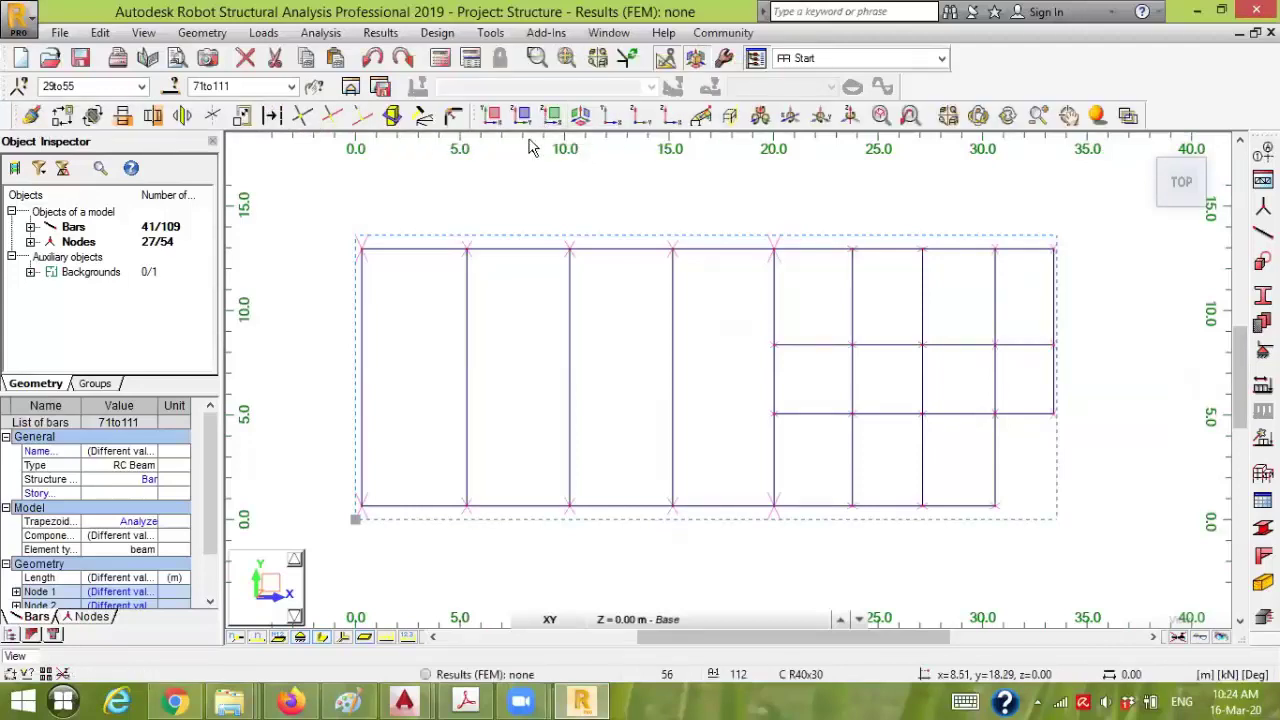
left_click(580, 115)
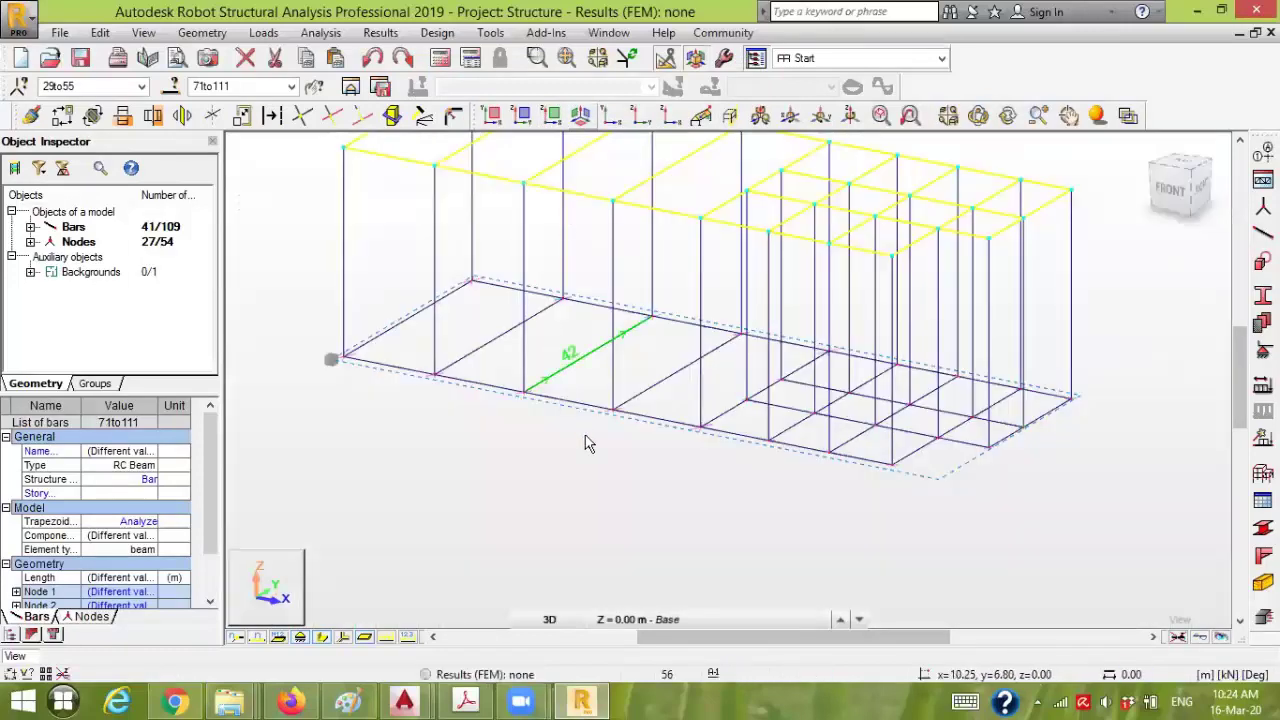
left_click(523, 423)
middle_click_drag(517, 457, 514, 514)
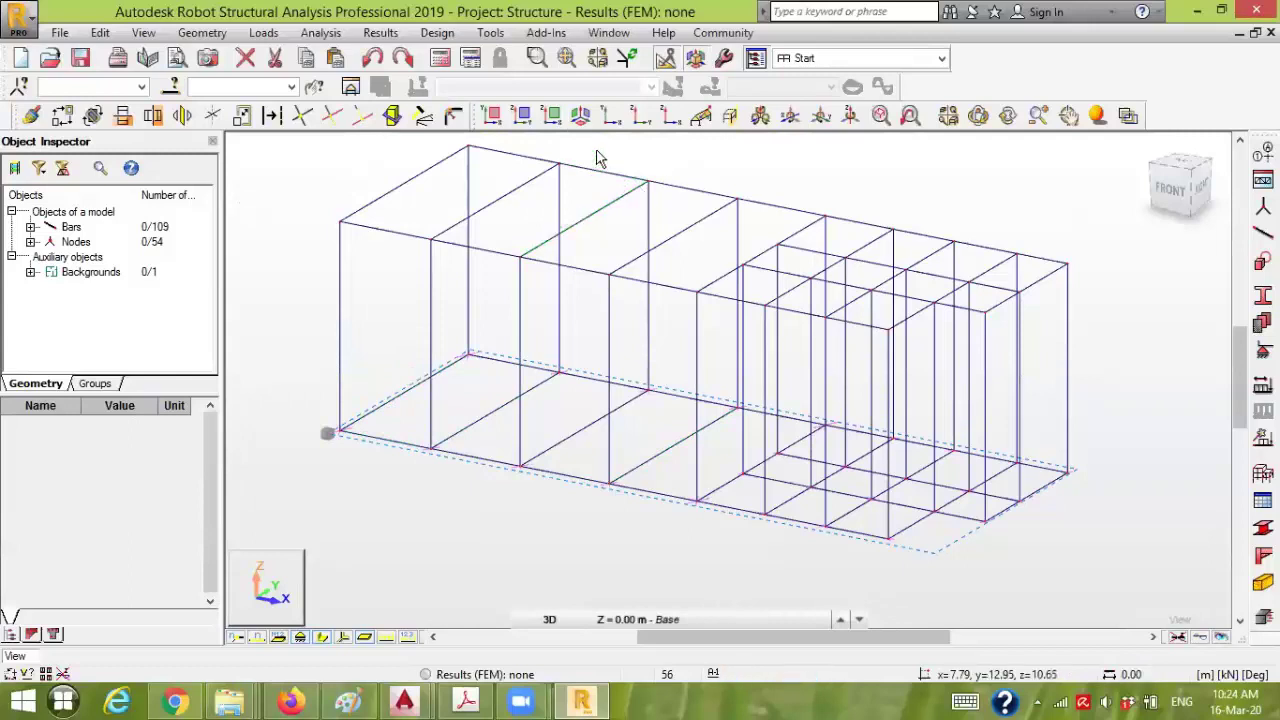
- In the XY plan at Z = 0.00 m, delete all base beams running in the Y direction
left_click(491, 116)
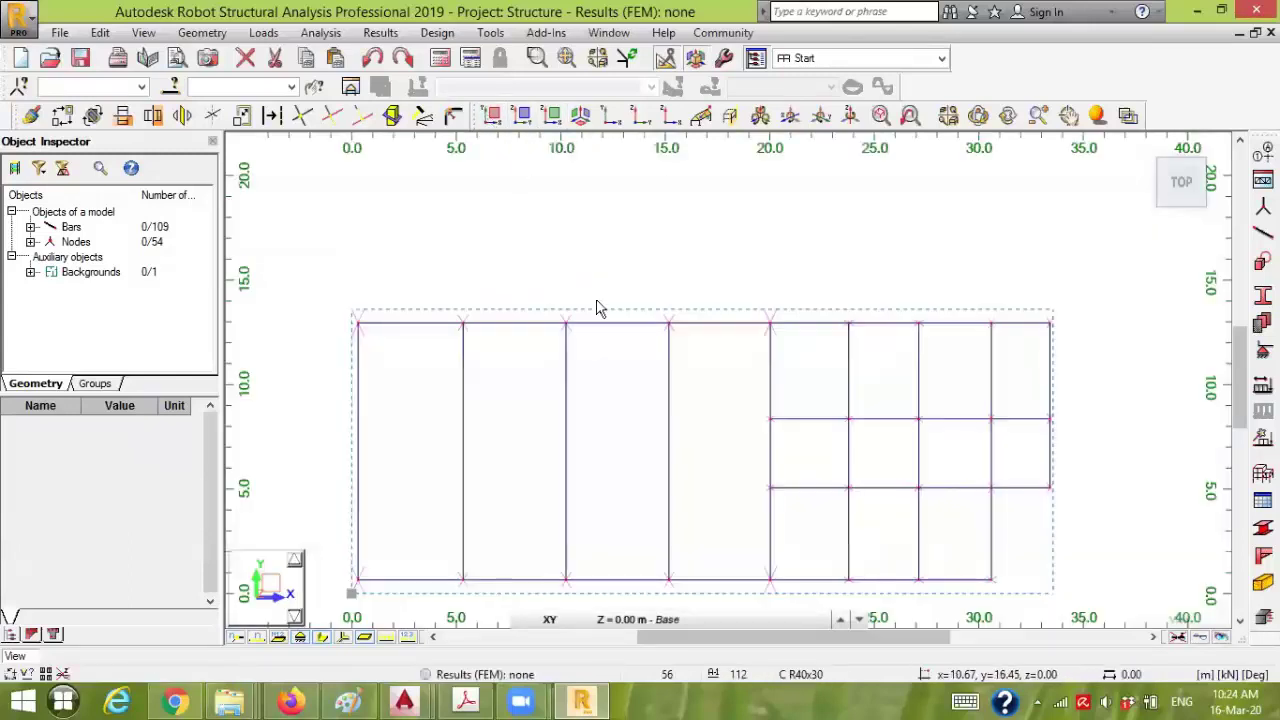
left_click_drag(1062, 364, 309, 404)
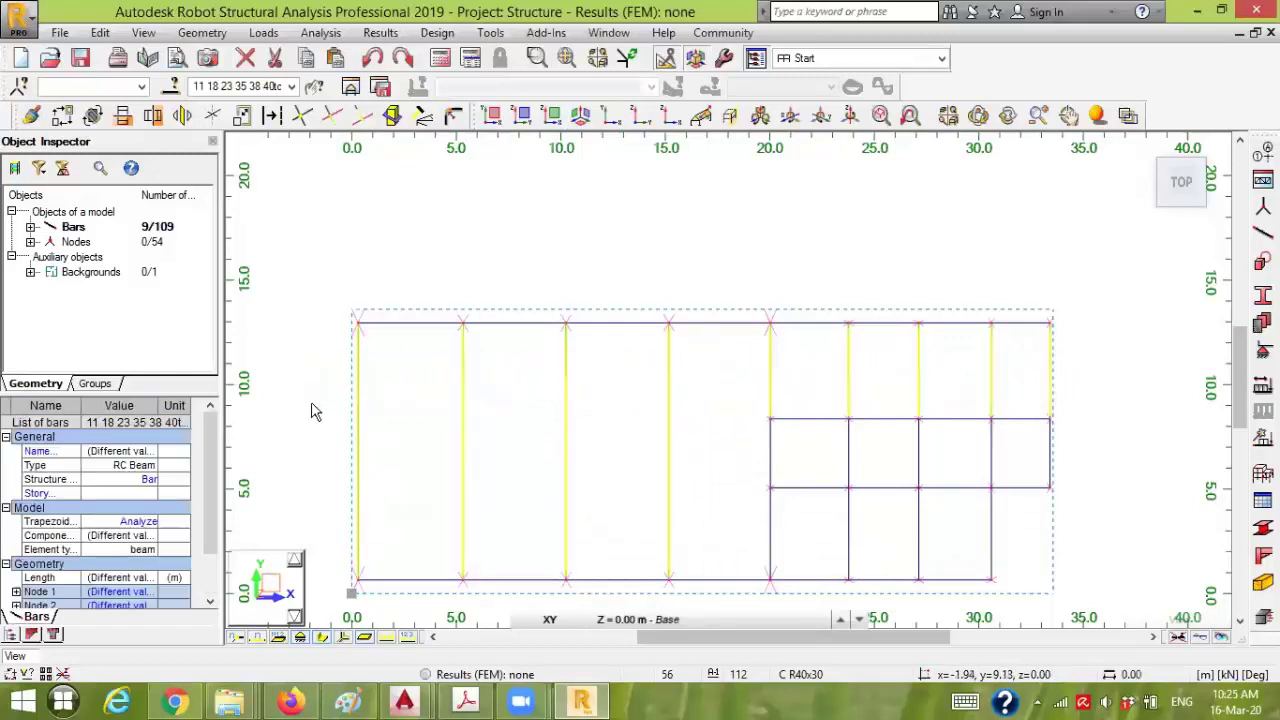
key("Delete")
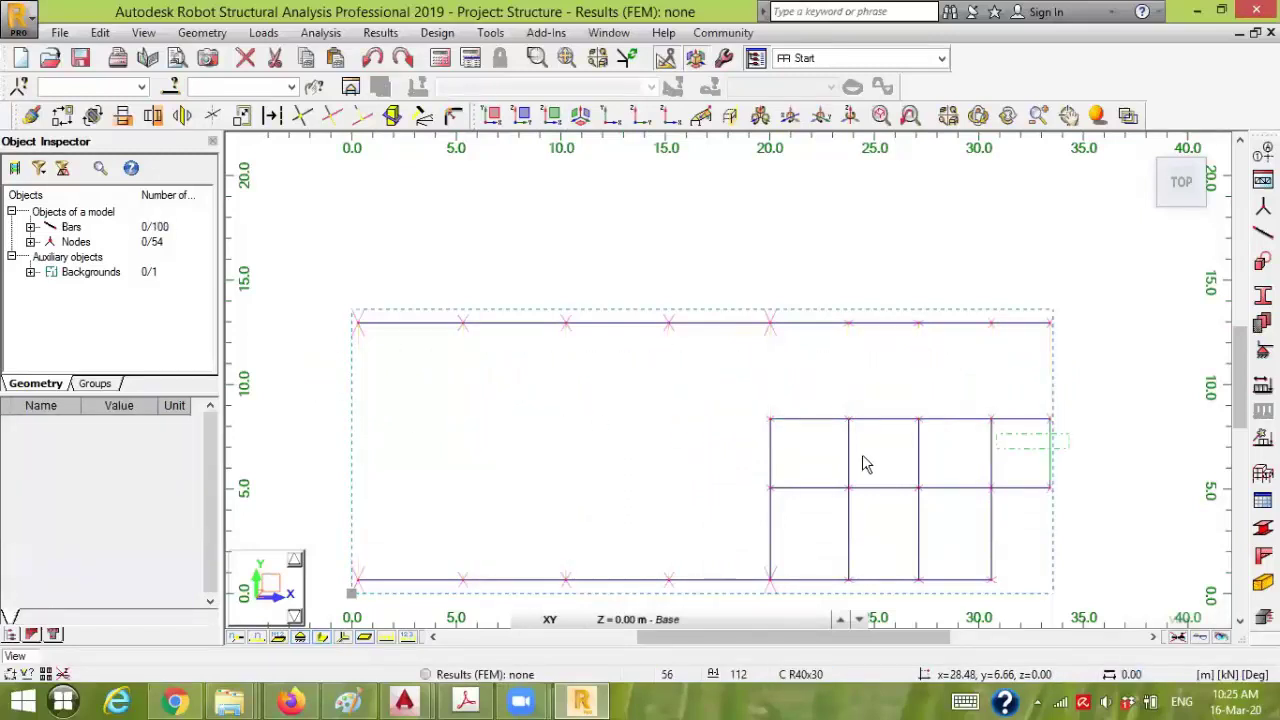
left_click_drag(755, 462, 753, 458)
key("Delete")
left_click_drag(1017, 522, 725, 545)
key("Delete")
- Delete the base beams running in the X direction in the first five bays, from the x 0 end to about x 23.8 m
middle_click_drag(866, 454, 874, 354)
left_click_drag(438, 208, 408, 540)
key("Delete")
left_click_drag(525, 212, 505, 555)
key("Delete")
left_click_drag(660, 212, 608, 531)
key("Delete")
left_click_drag(745, 212, 709, 535)
key("Delete")
left_click_drag(834, 209, 811, 534)
key("Delete")
- Delete the four base beams between about x 23.8 and x 27.1 m, and turn on the node numbers
left_click_drag(906, 210, 878, 213)
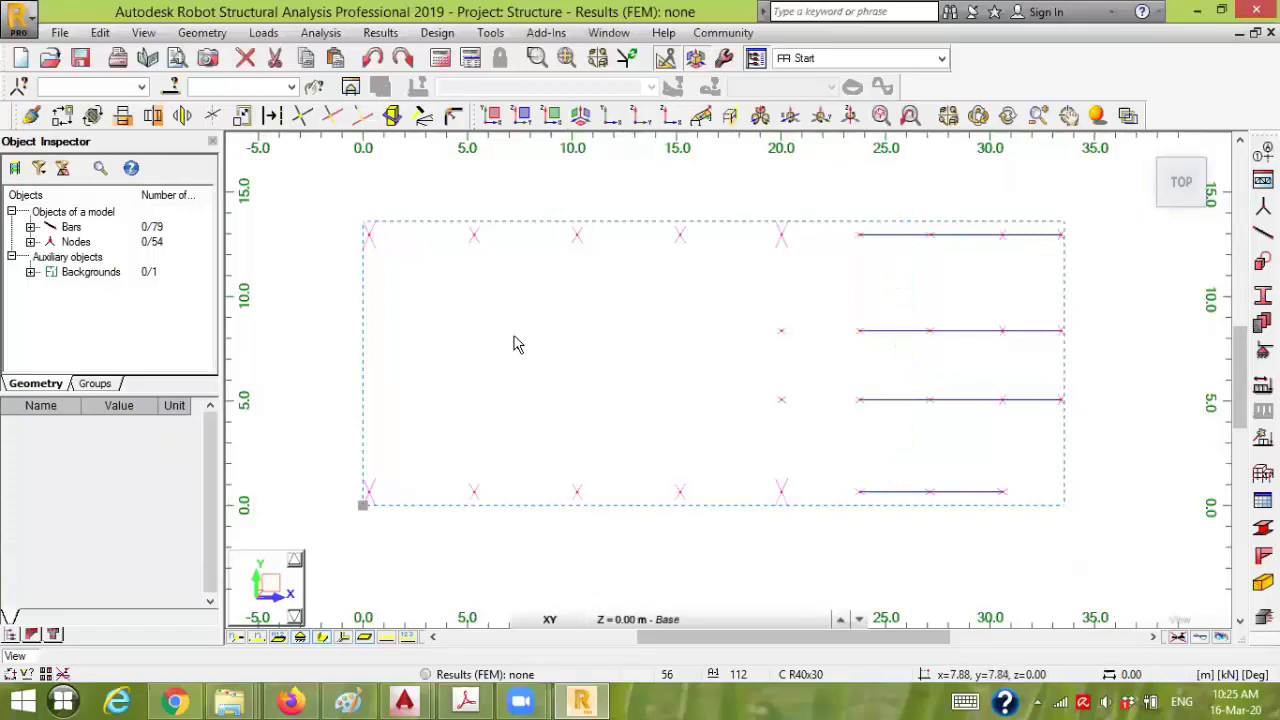
mouse_move(469, 421)
left_mouse_down()
mouse_move(491, 383)
mouse_move(655, 295)
mouse_move(470, 436)
mouse_move(628, 291)
mouse_move(609, 329)
mouse_move(471, 423)
left_mouse_up()
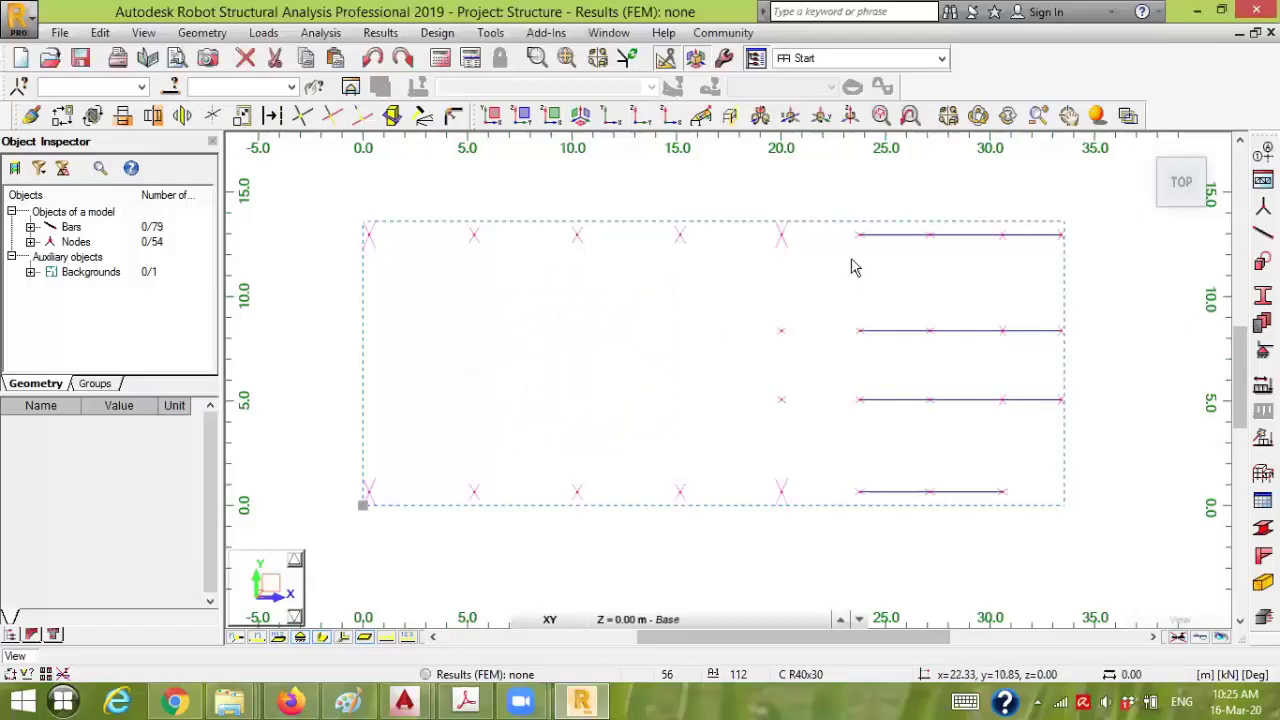
left_click_drag(877, 535, 916, 449)
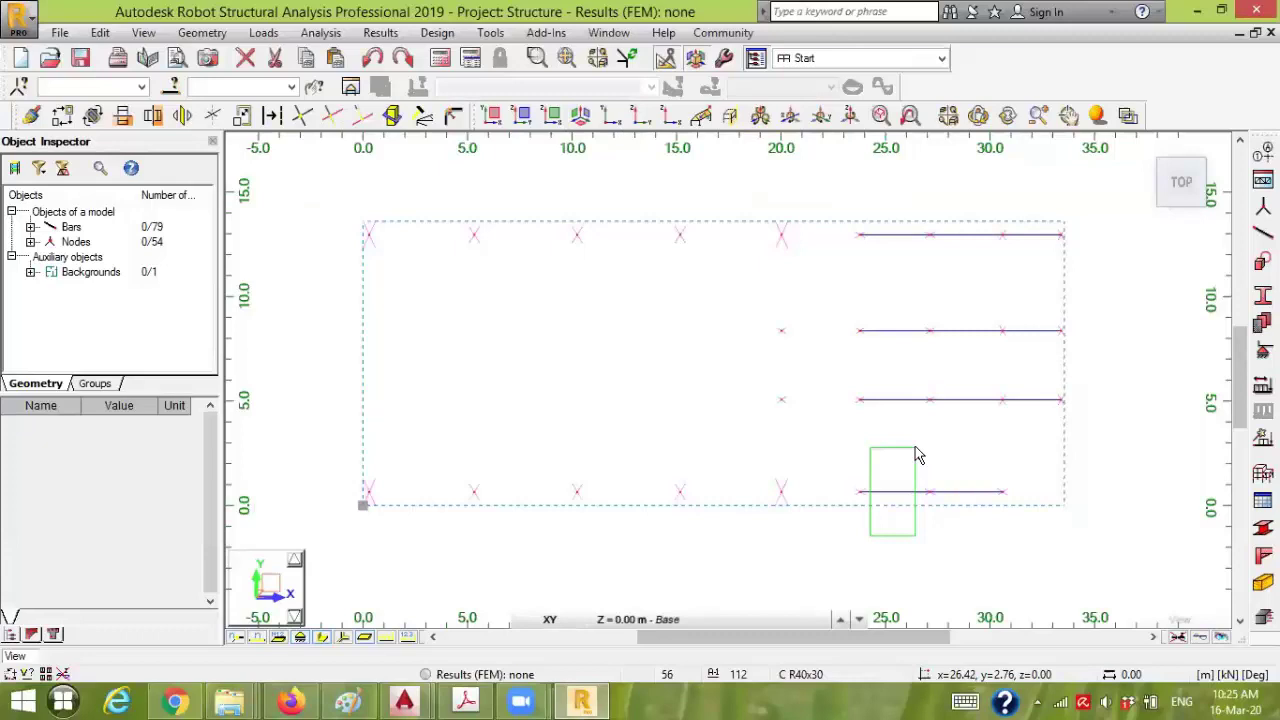
left_click_drag(918, 455, 885, 532)
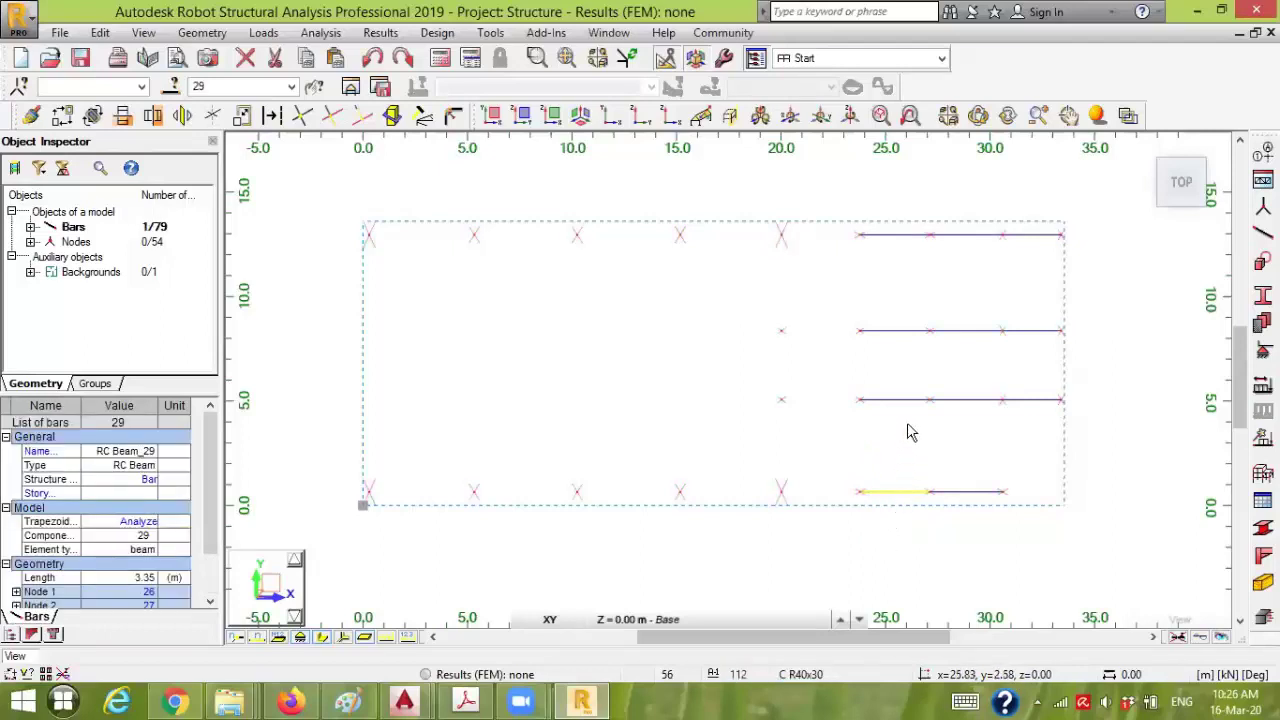
left_click_drag(918, 217, 888, 531)
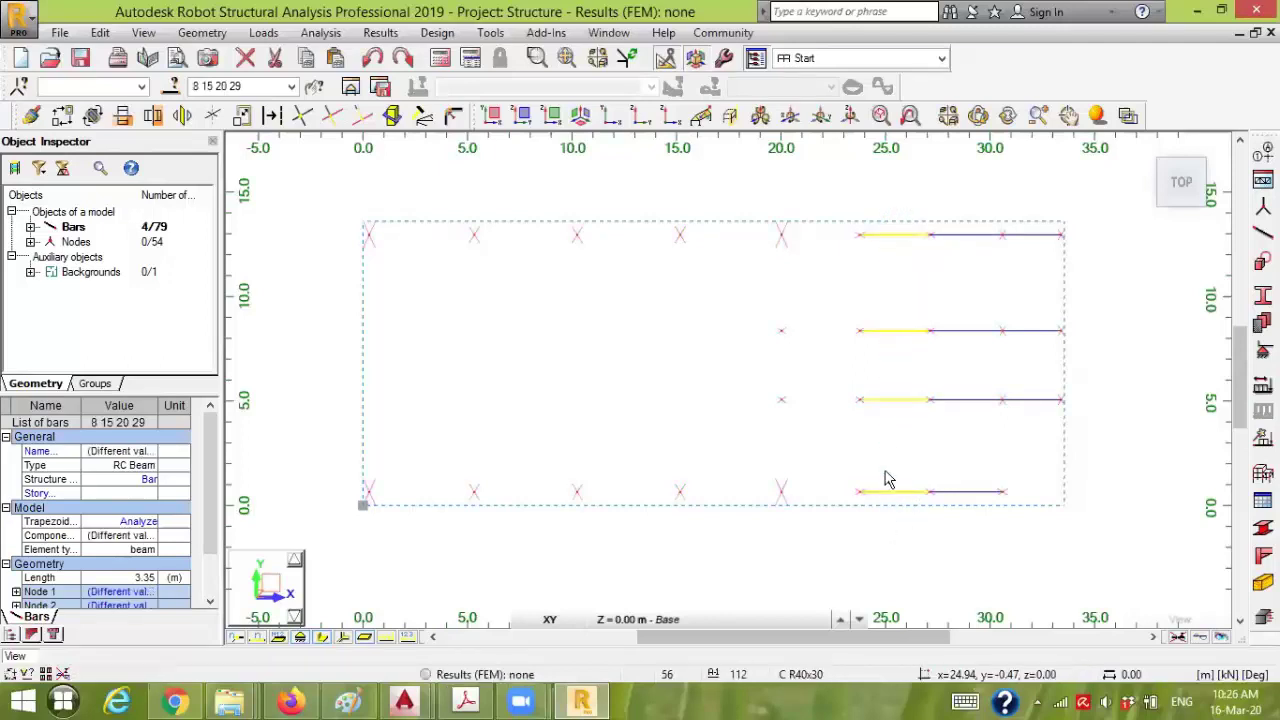
left_click(897, 201)
left_click_drag(912, 198, 888, 518)
key("Delete")
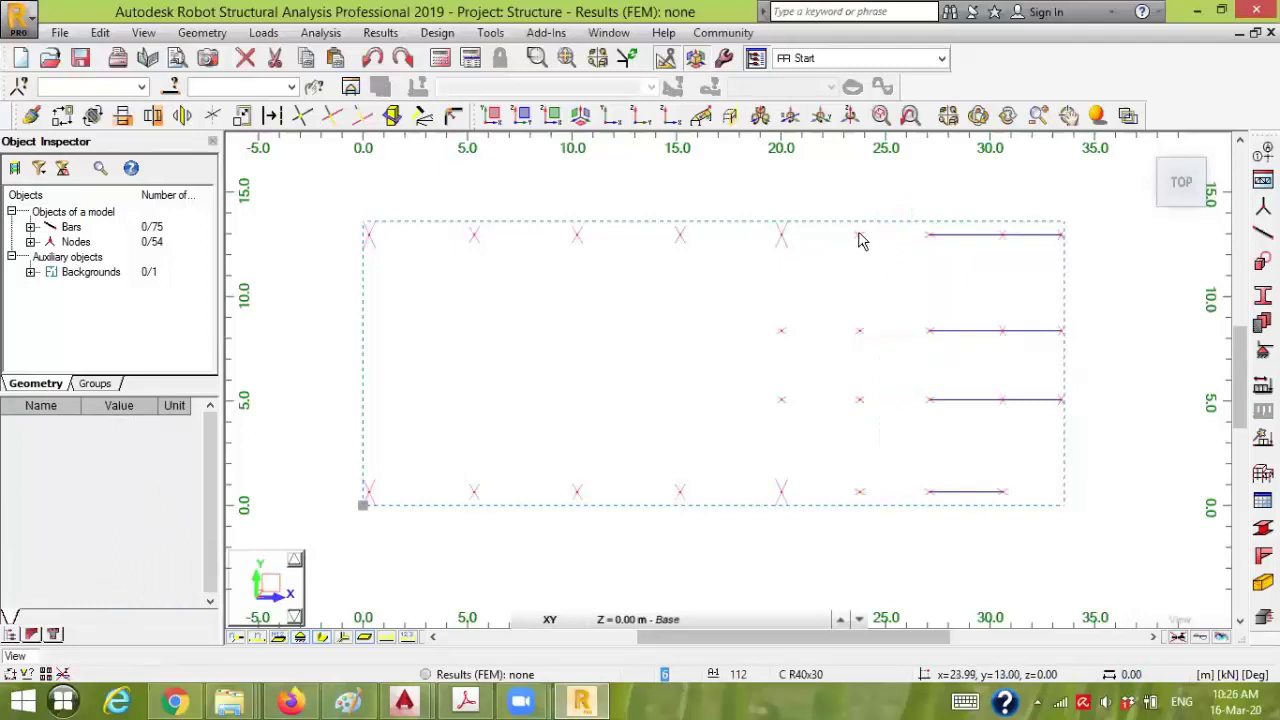
left_click(236, 638)
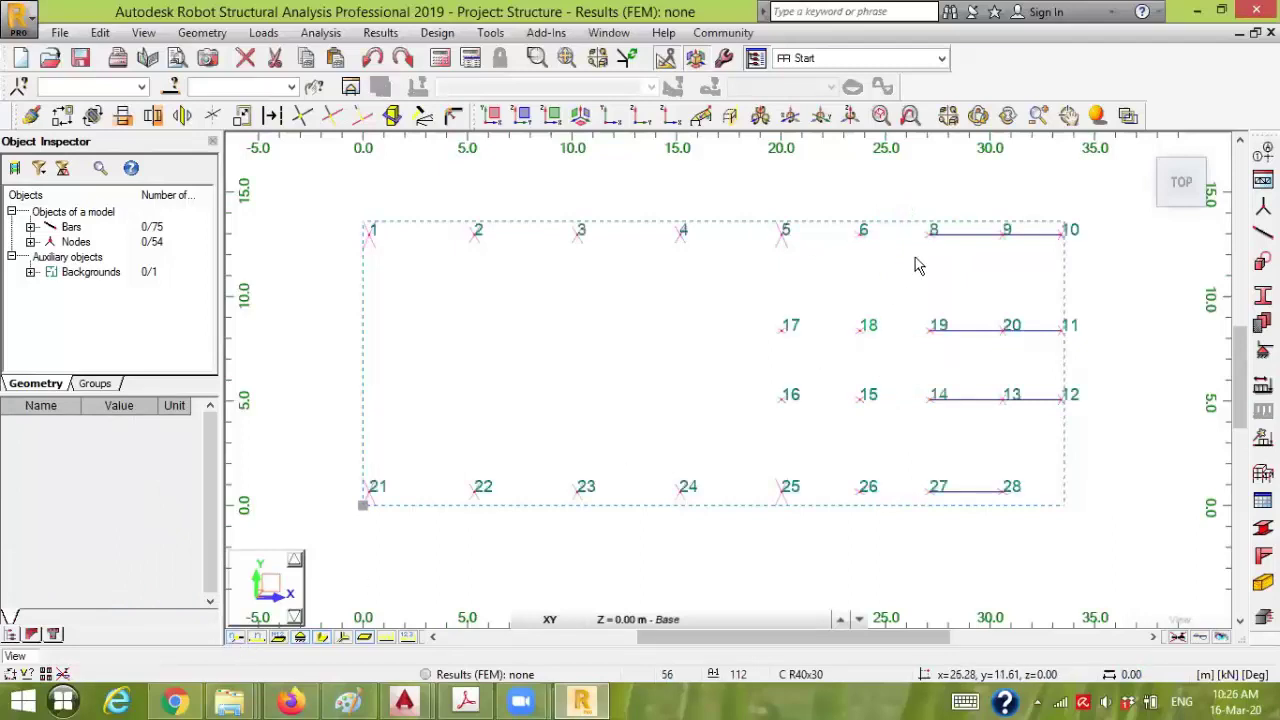
- Delete the base-level beams linking nodes 8 to 10, 19 to 11, 14 to 12 and 27 to 28
left_click_drag(990, 225, 968, 545)
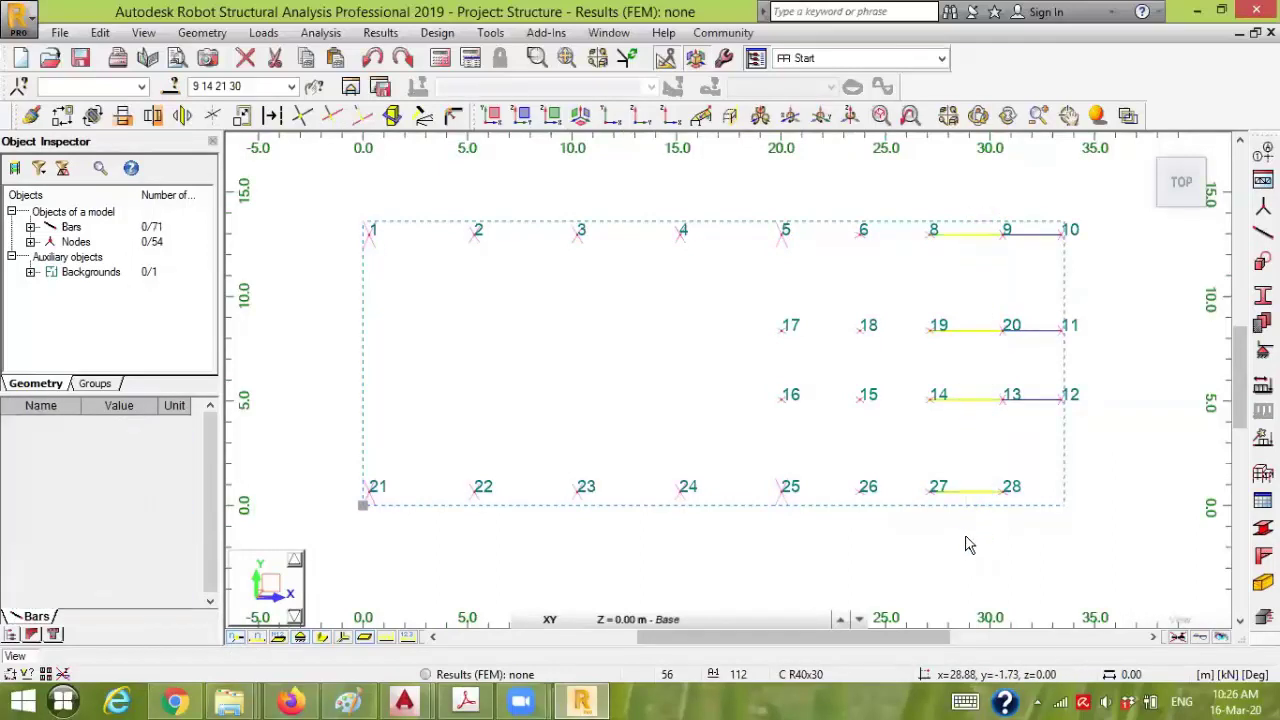
left_click_drag(1045, 216, 1035, 432)
key("Delete")
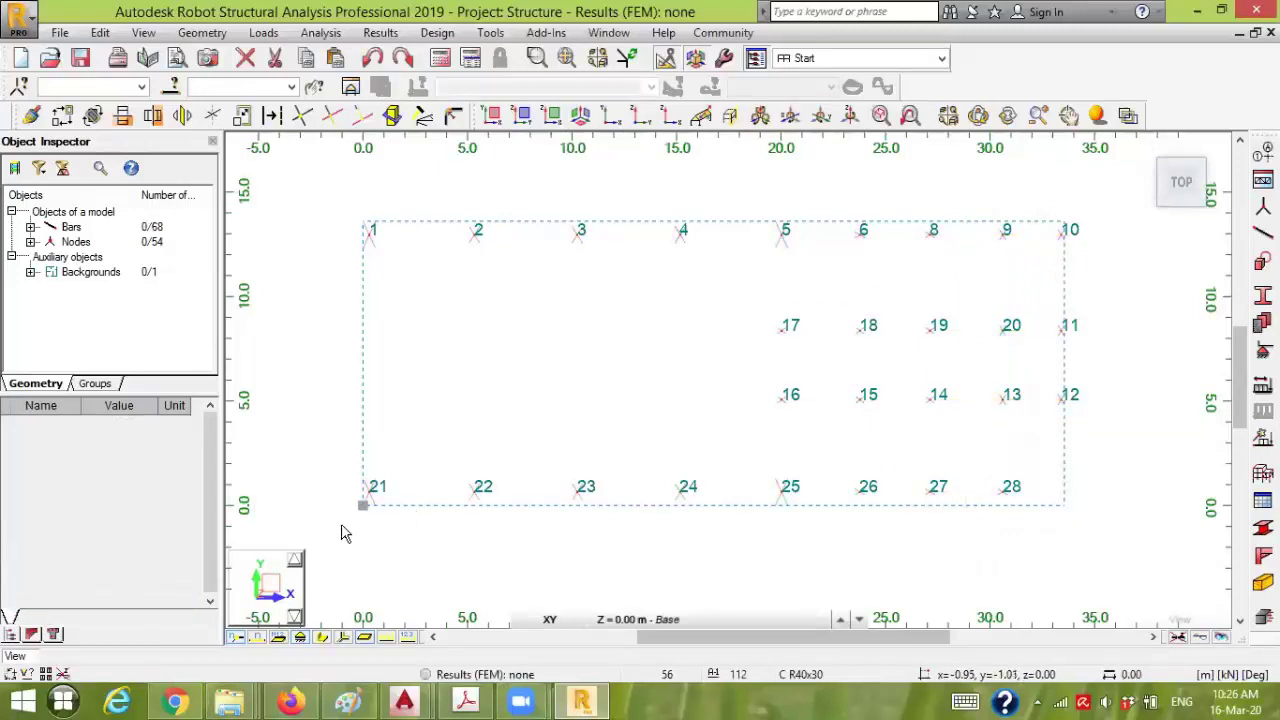
- Assign Fixed supports to all 27 base-level nodes
left_click_drag(340, 522, 1107, 201)
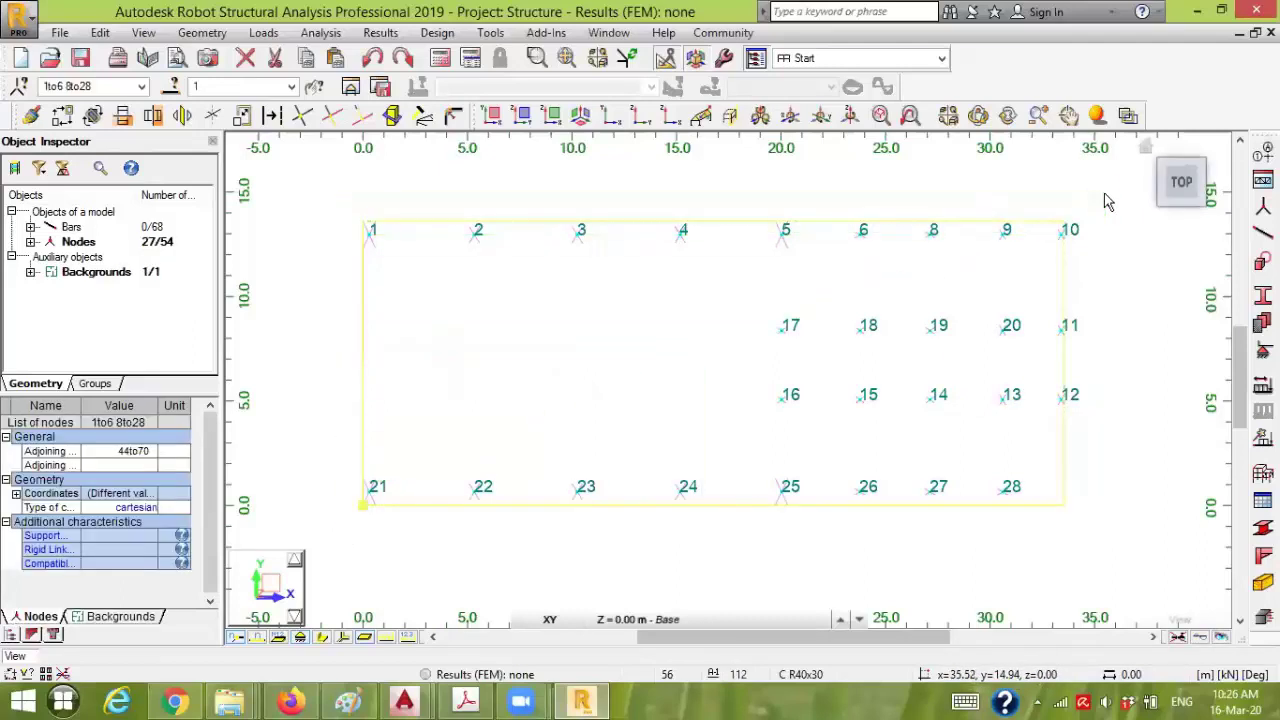
left_click(1262, 350)
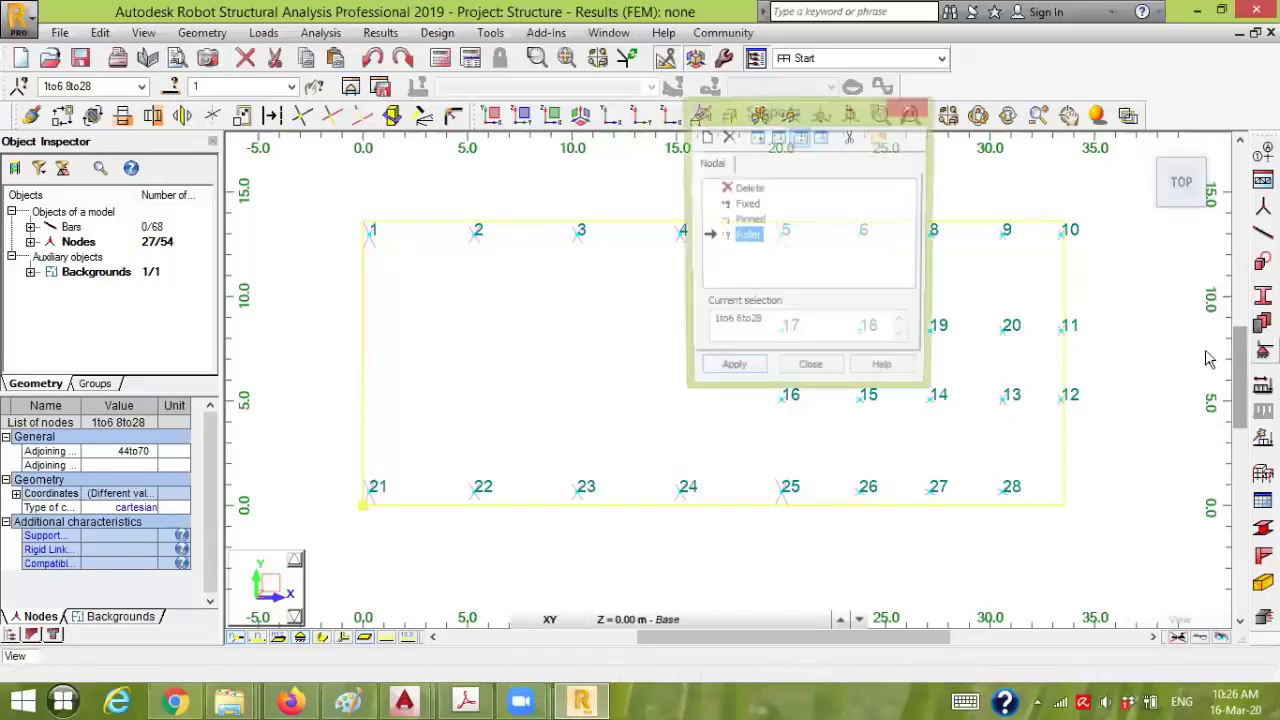
left_click(745, 204)
left_click(737, 371)
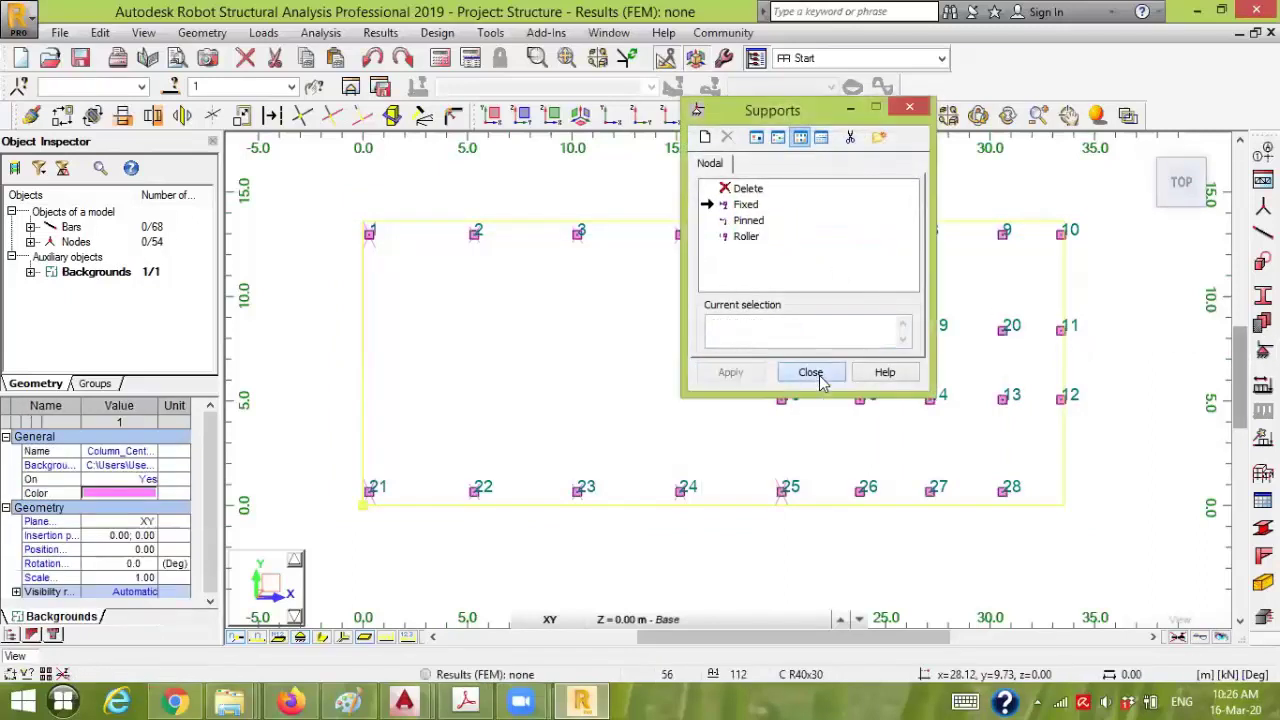
left_click(810, 372)
- Inspect the column supports and frame in the 3D and front projections, including a close look around node 21
left_click(580, 117)
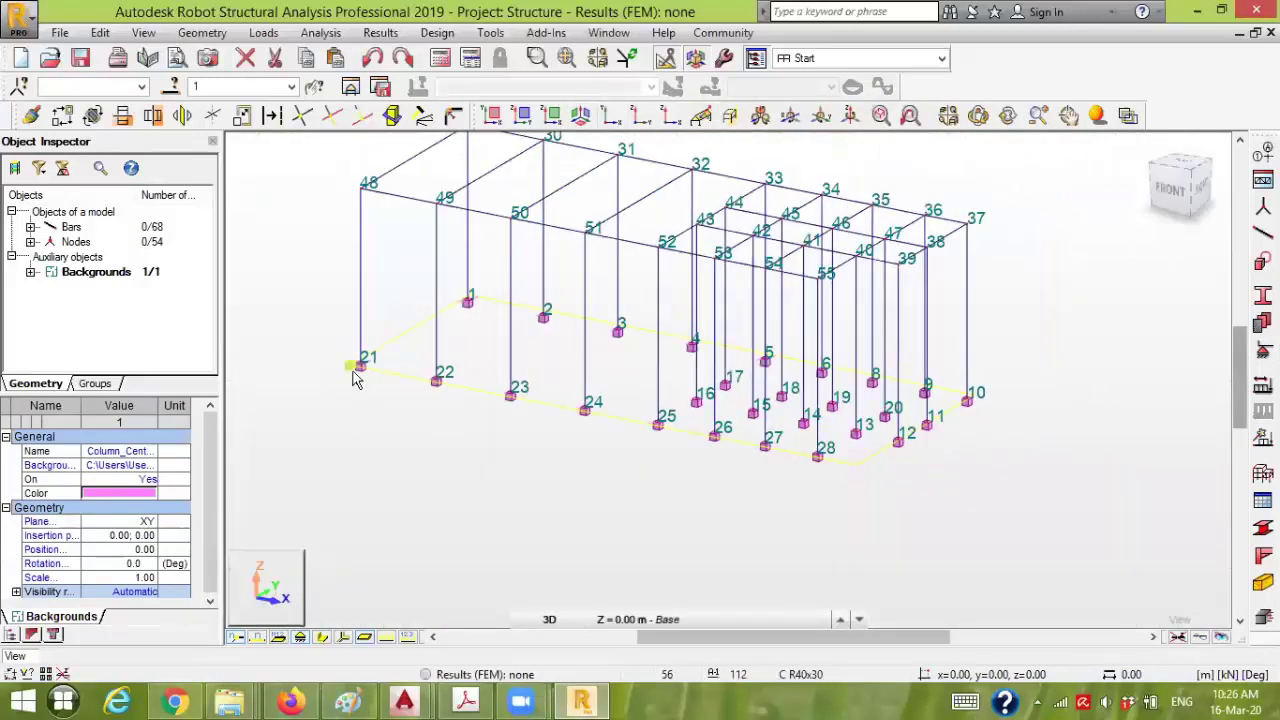
scroll(340, 350, "up", 4)
scroll(339, 357, "up", 3)
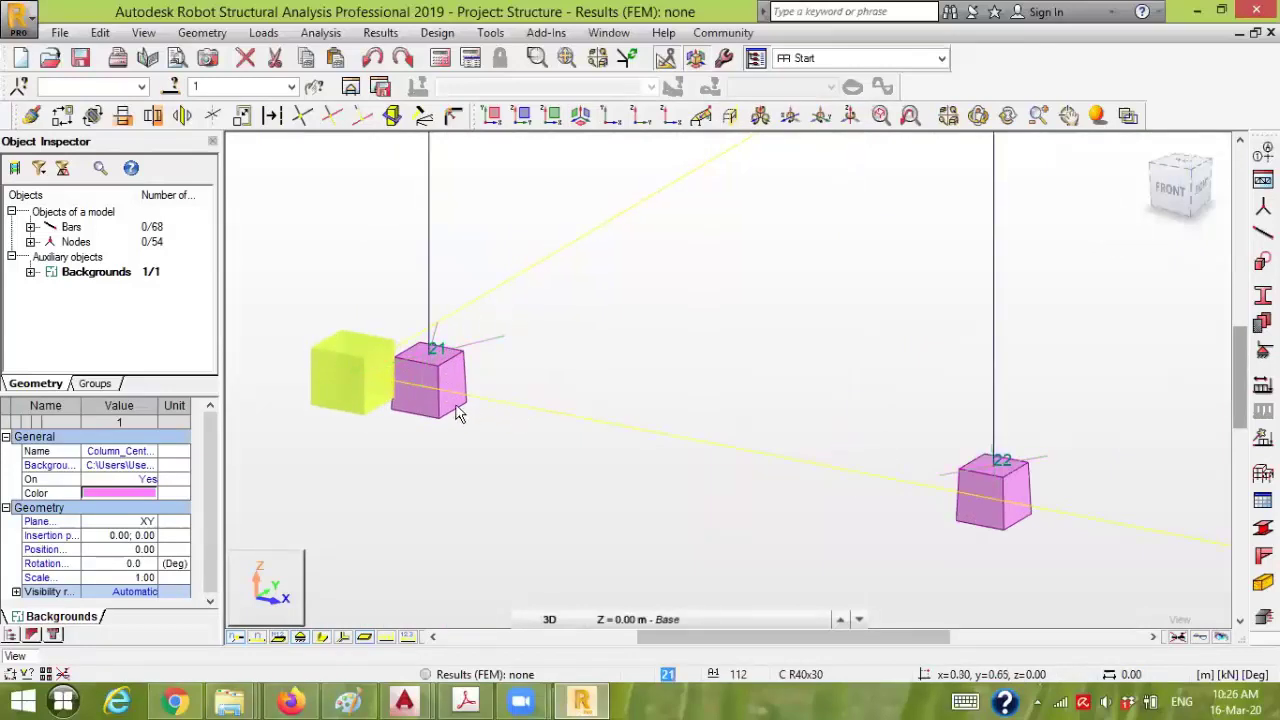
scroll(366, 454, "down", 5)
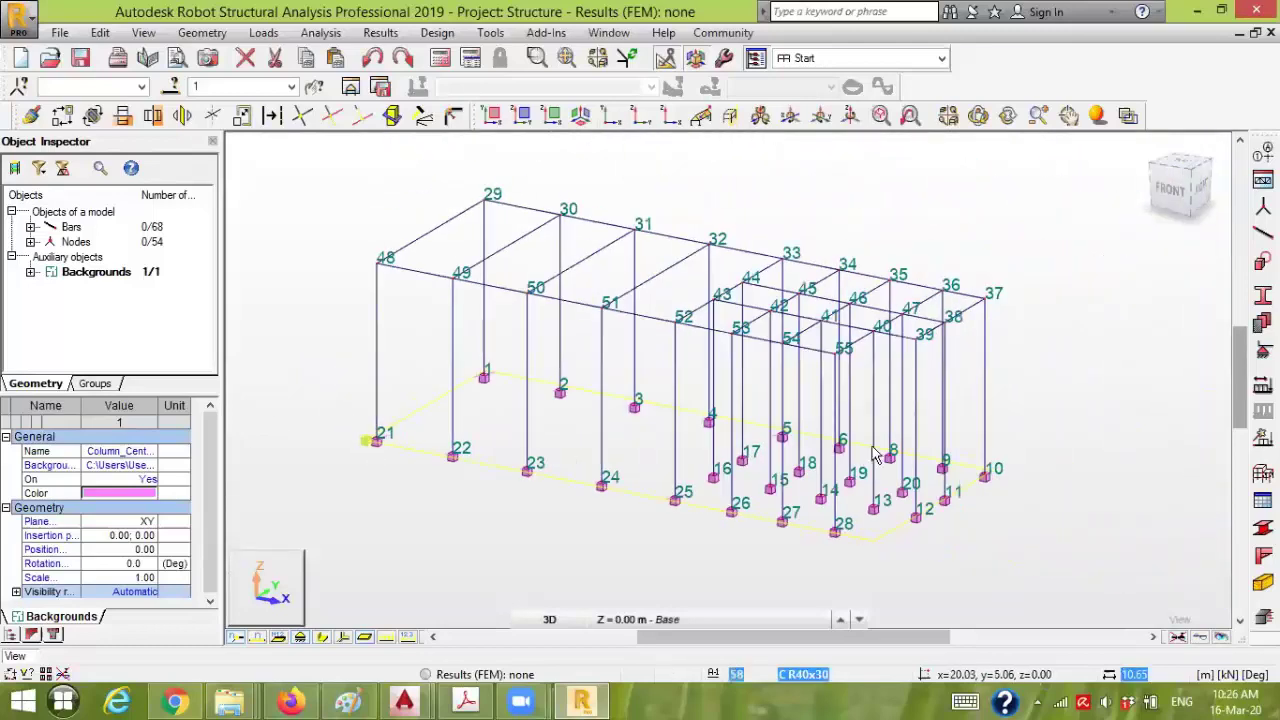
left_click(365, 506)
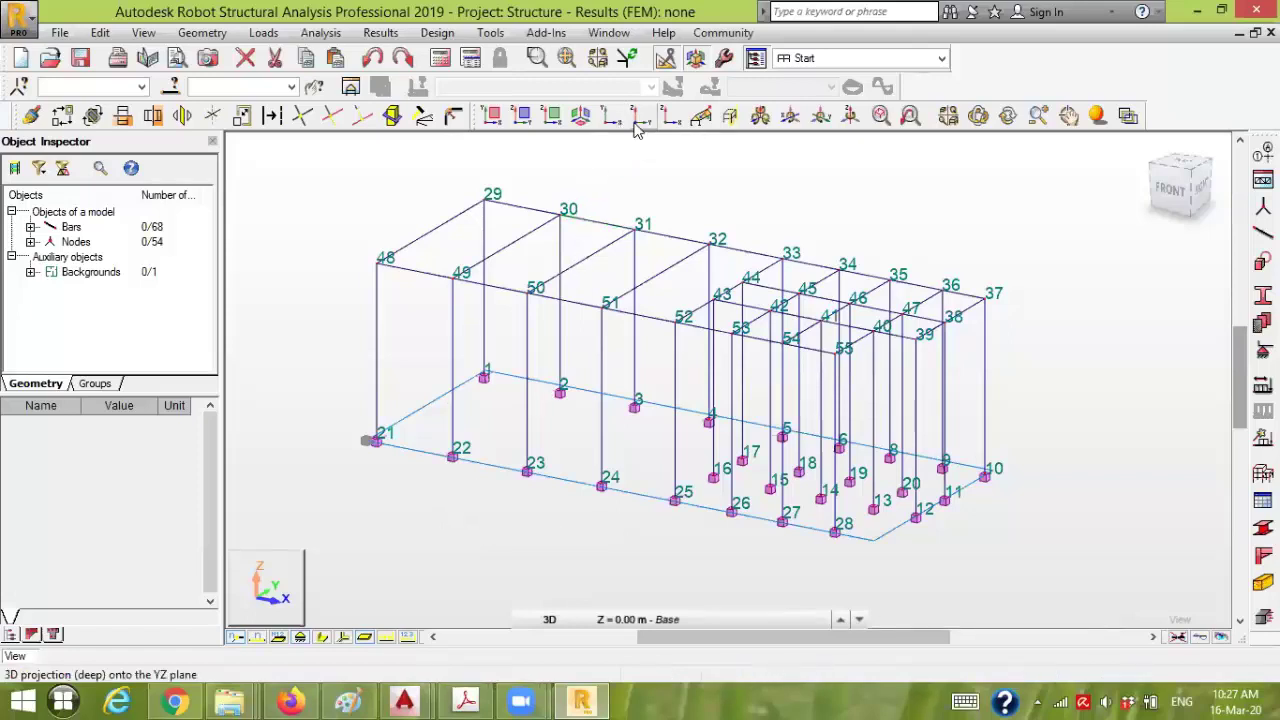
left_click(668, 120)
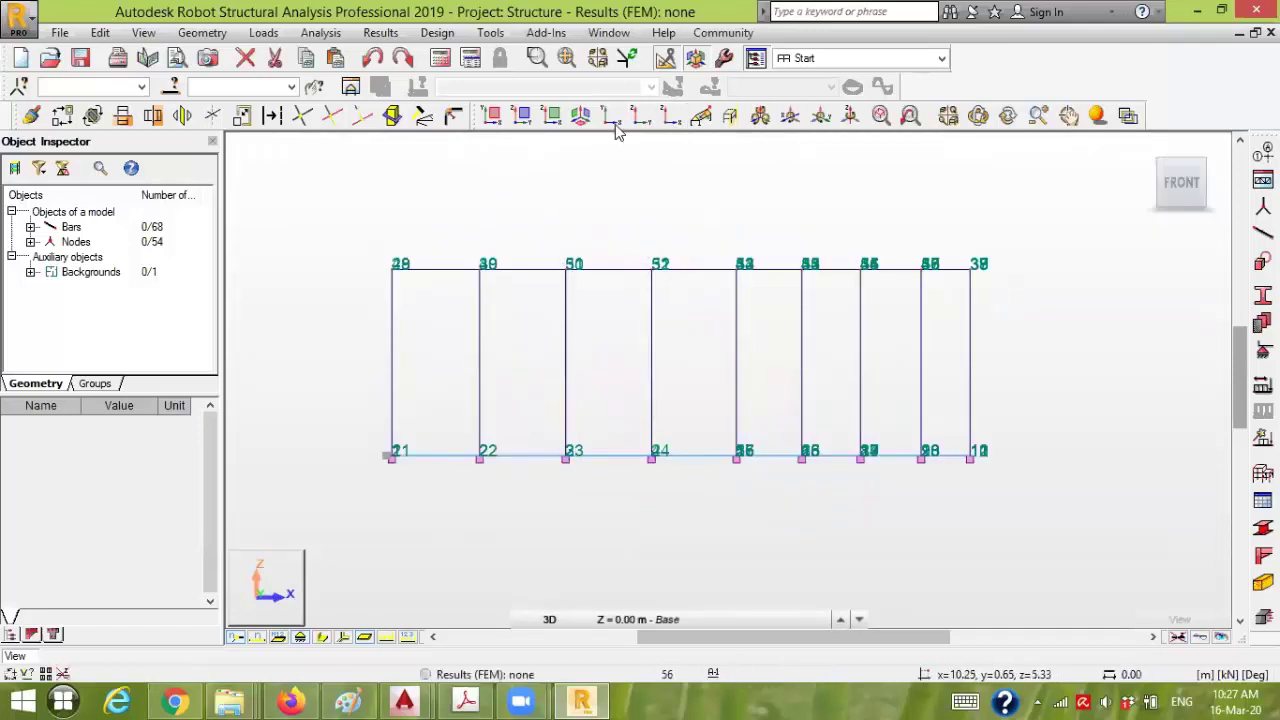
left_click(581, 115)
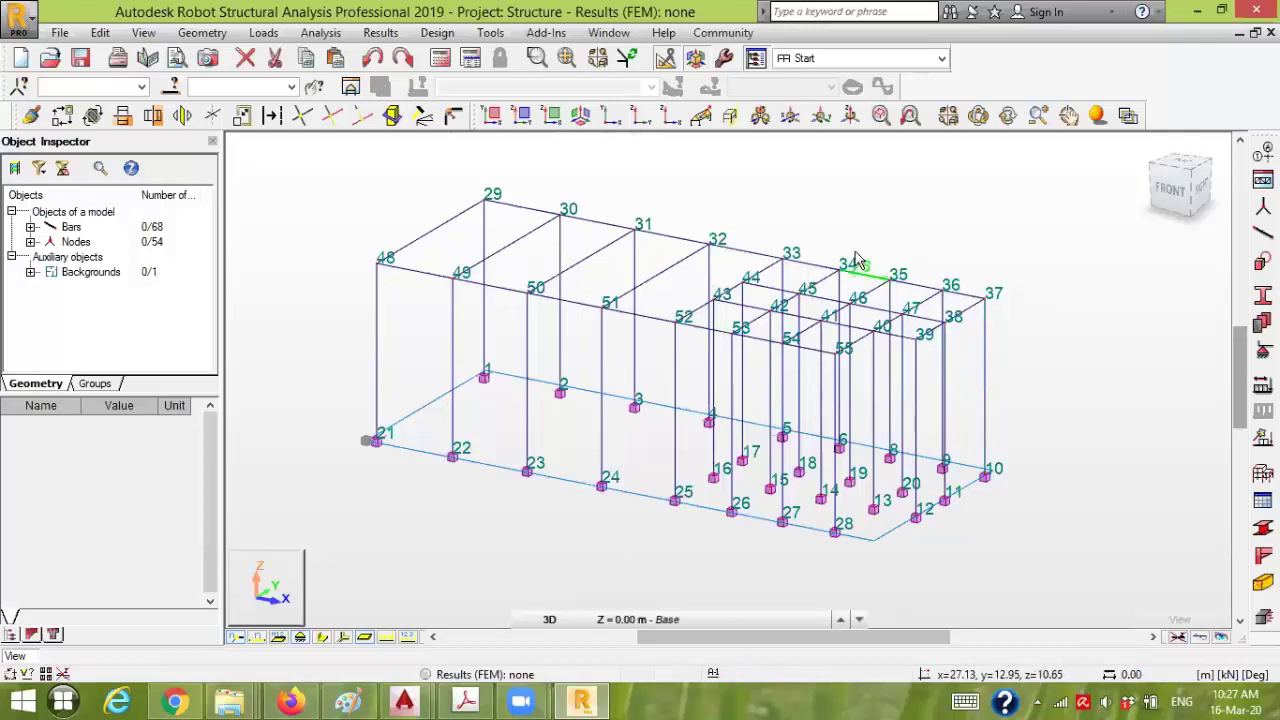
- Generate mid-height nodes on all columns with Division into 2 segments, without dividing the bars
left_click(641, 116)
left_click_drag(481, 397, 366, 382)
left_click(582, 118)
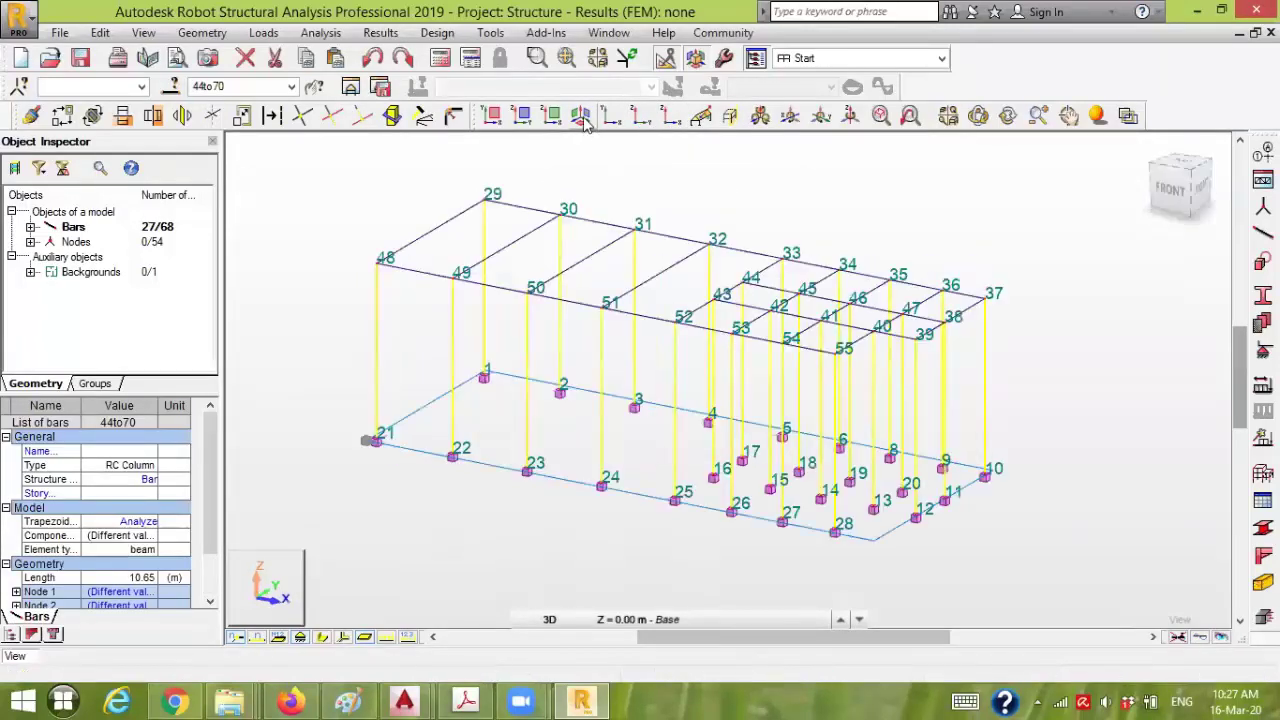
left_click(271, 118)
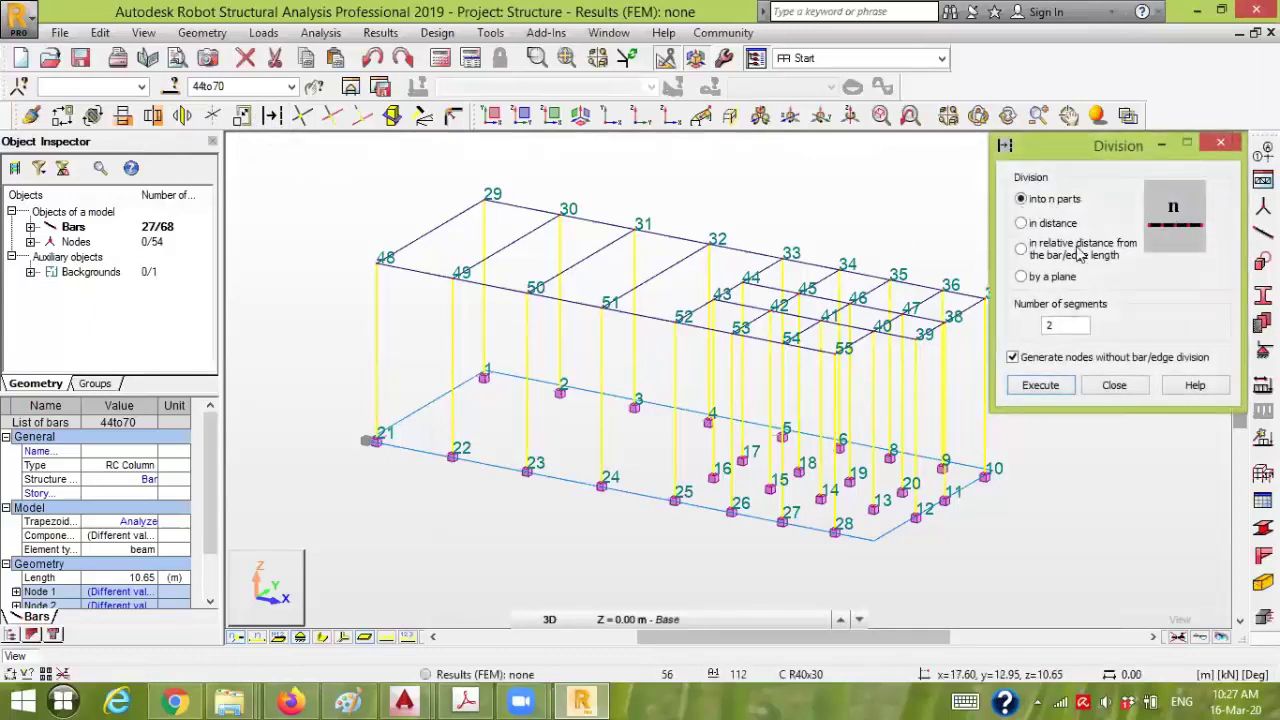
double_click(1062, 325)
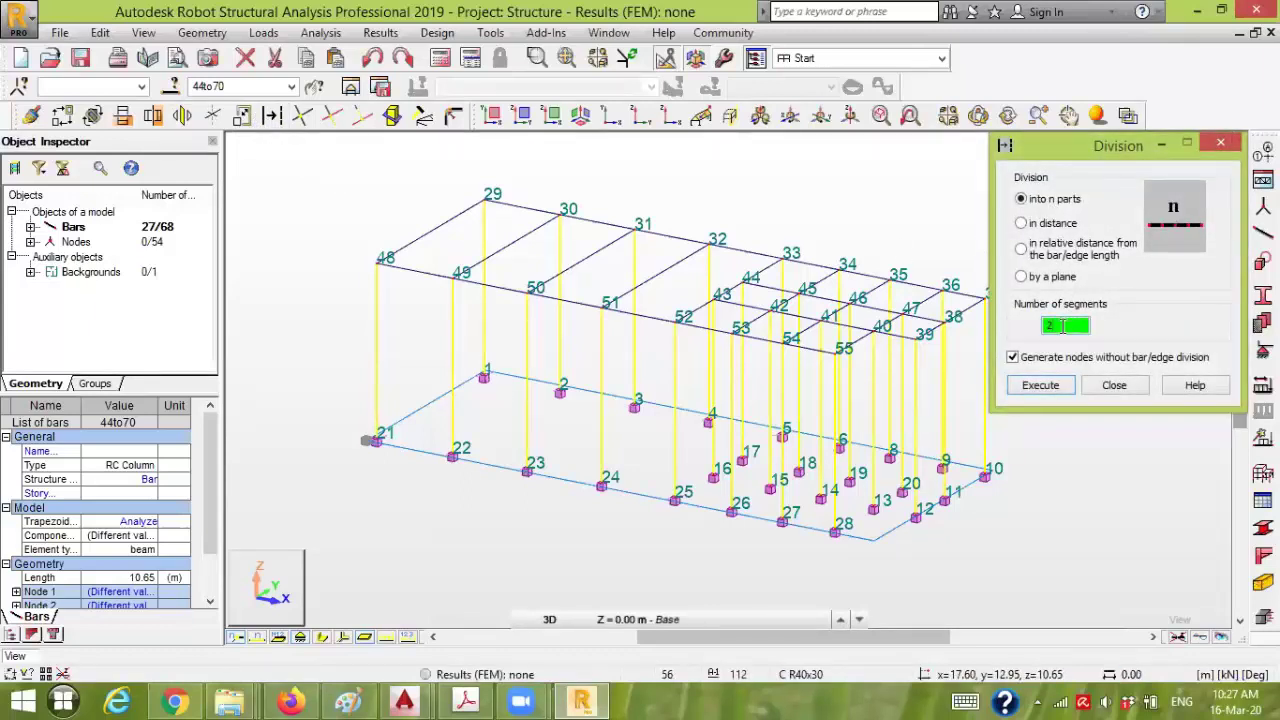
left_click(1050, 386)
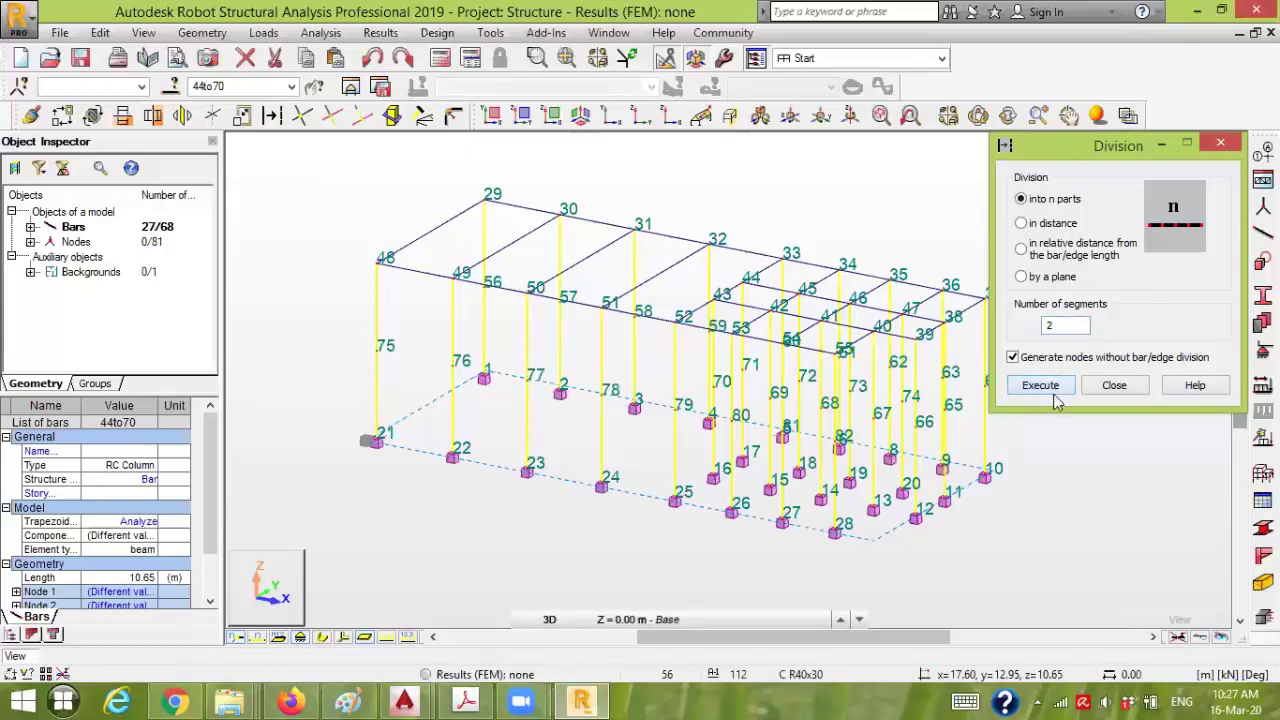
left_click(1114, 386)
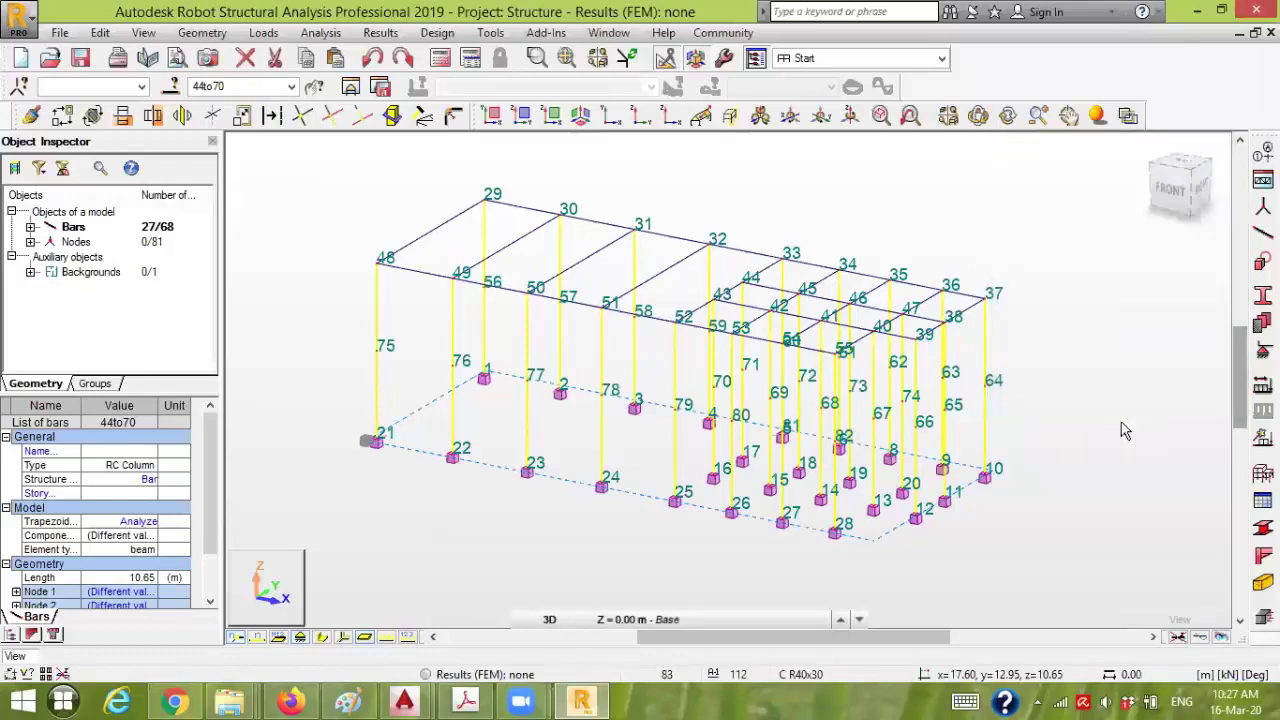
left_click(1123, 430)
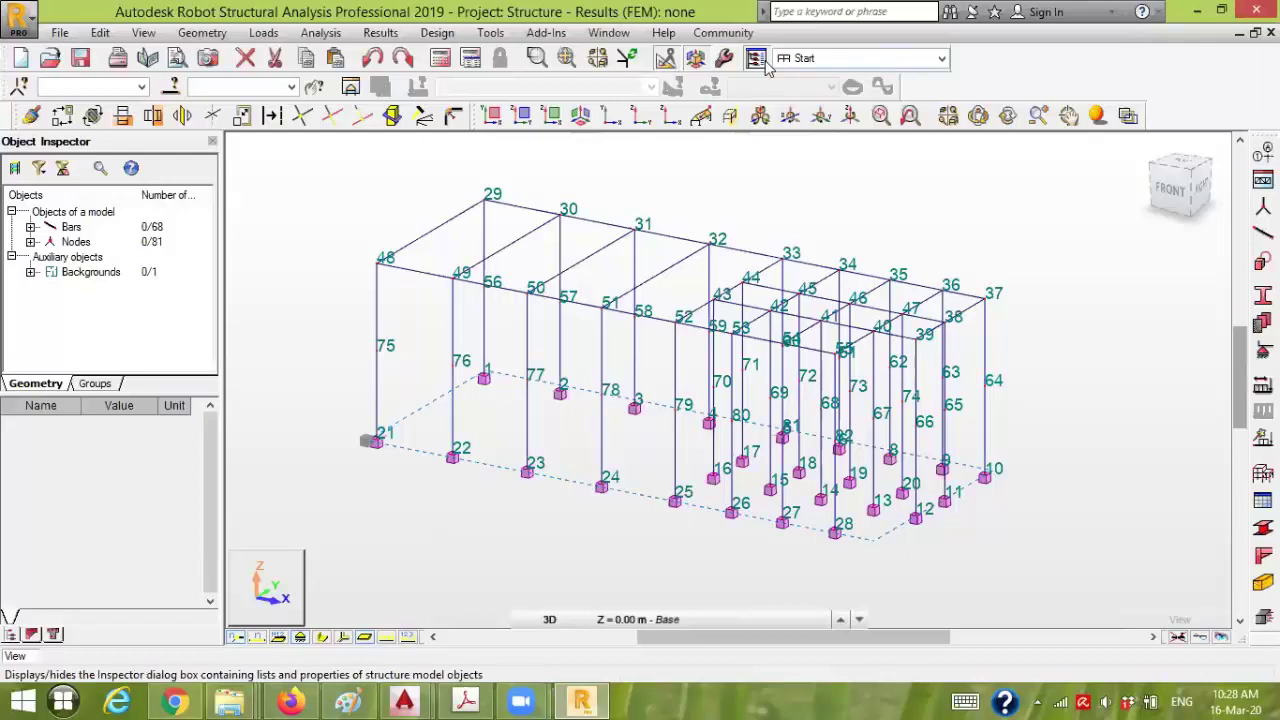
- Examine the elevations of the mid-height nodes in the Nodes layout's table and return to the Start layout
left_click(803, 60)
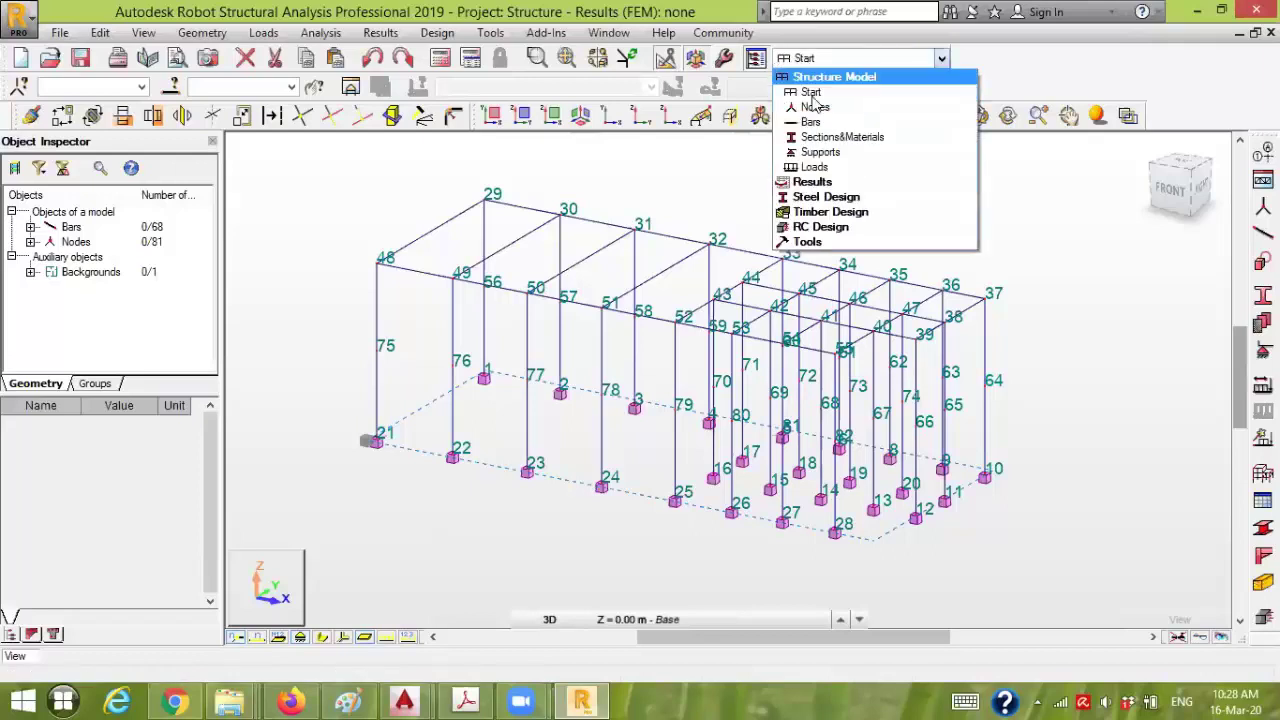
left_click(815, 107)
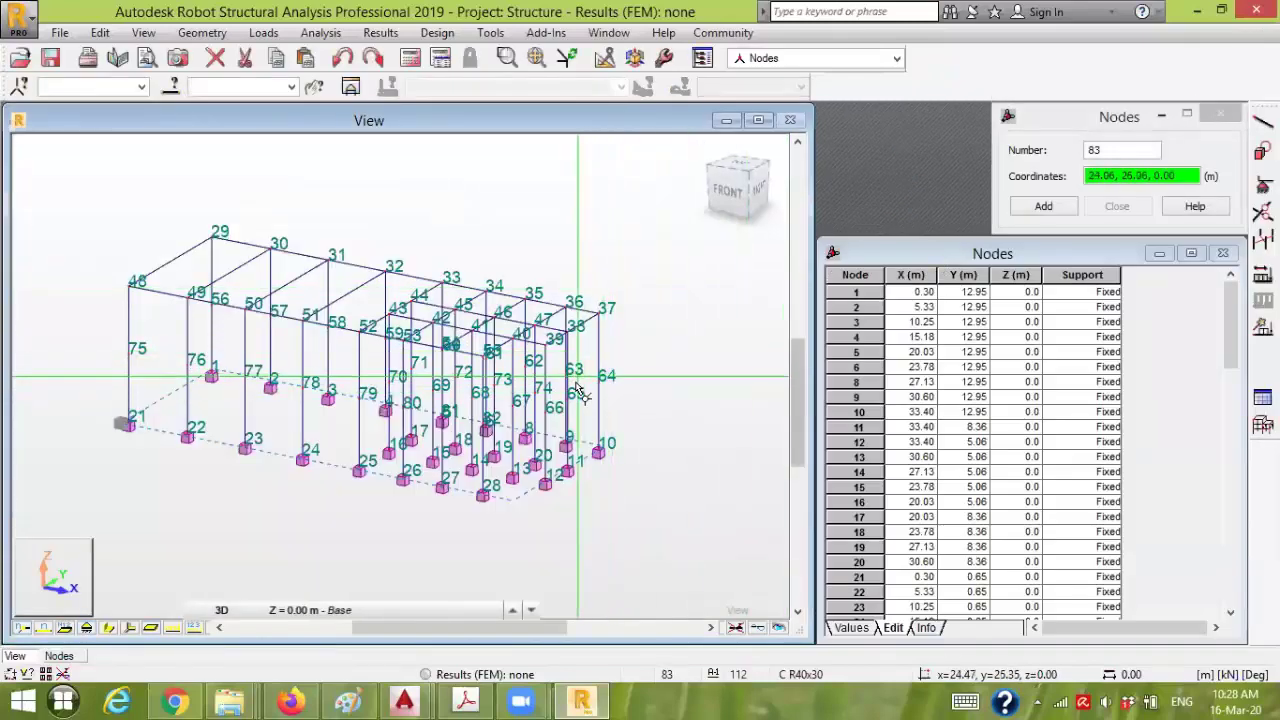
left_click_drag(1238, 343, 1238, 408)
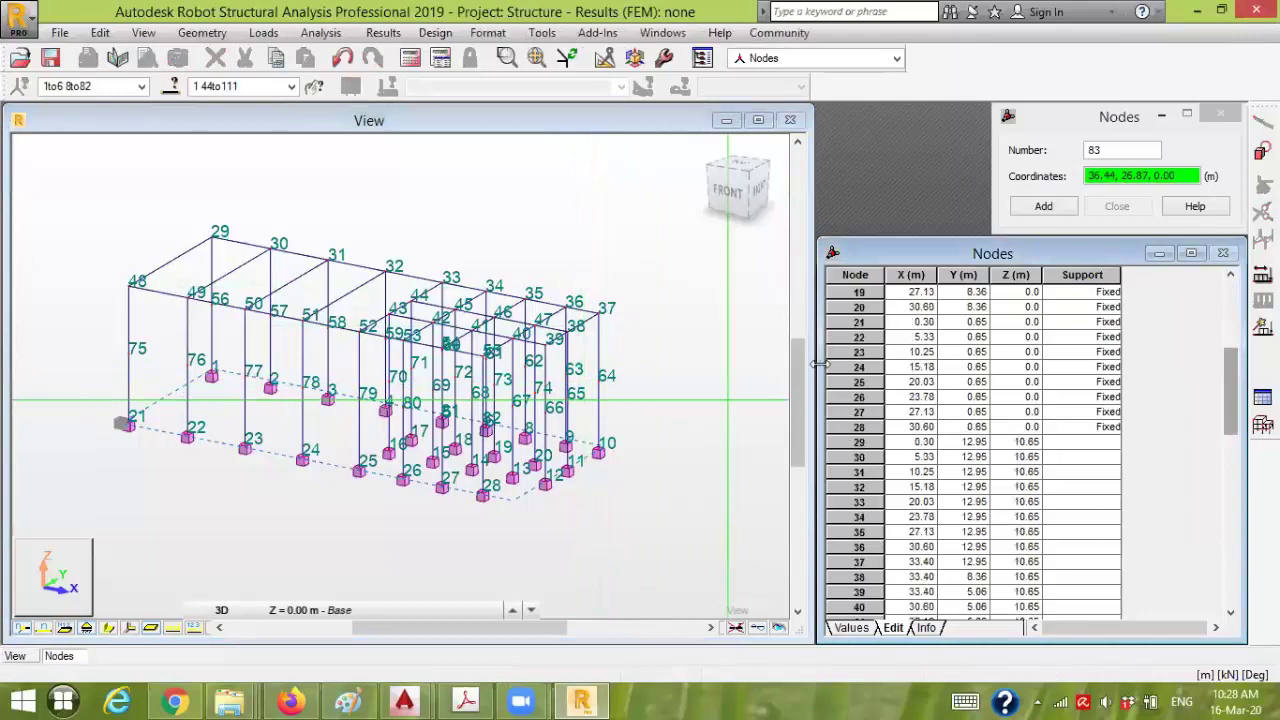
left_click_drag(818, 366, 985, 366)
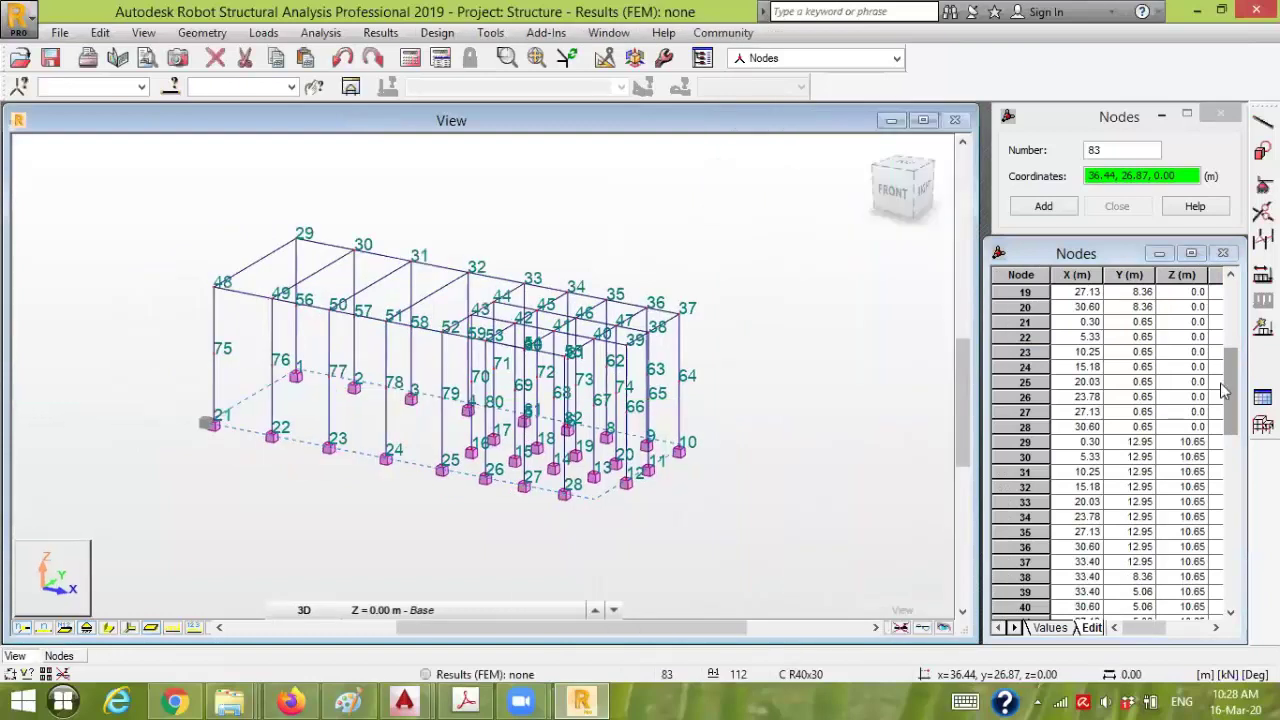
left_click_drag(1235, 395, 1240, 522)
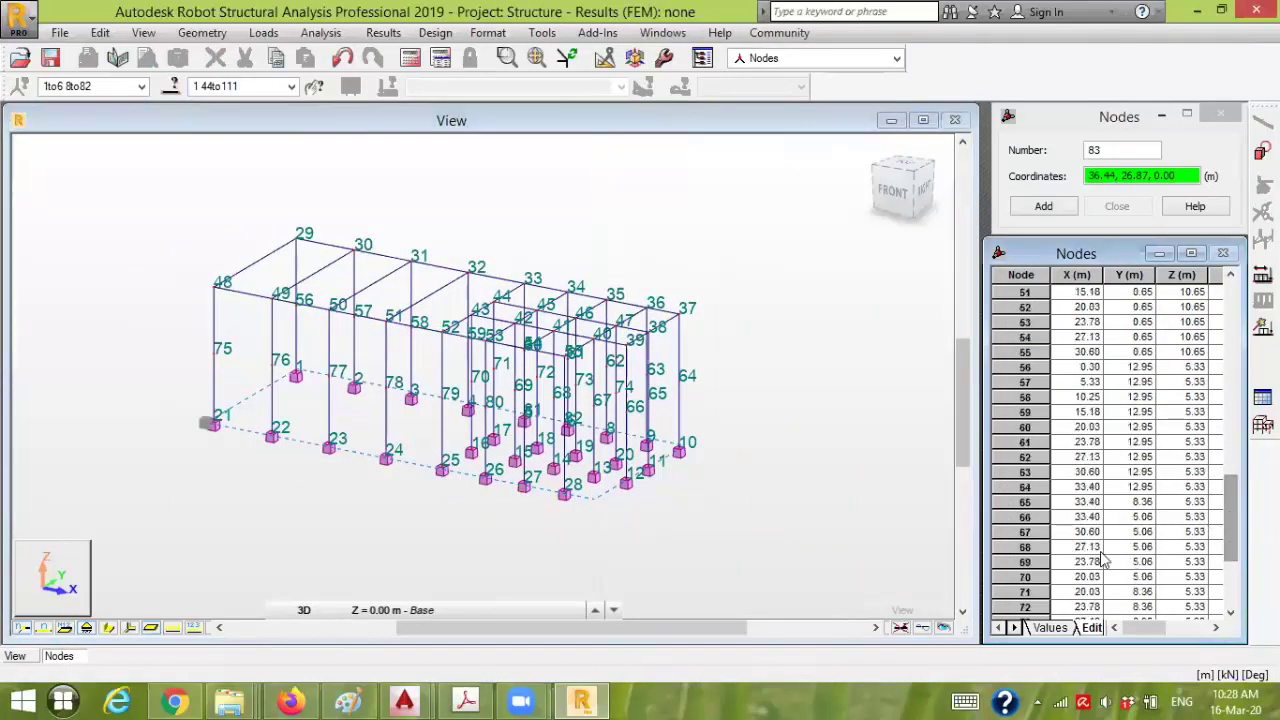
left_click(1022, 471)
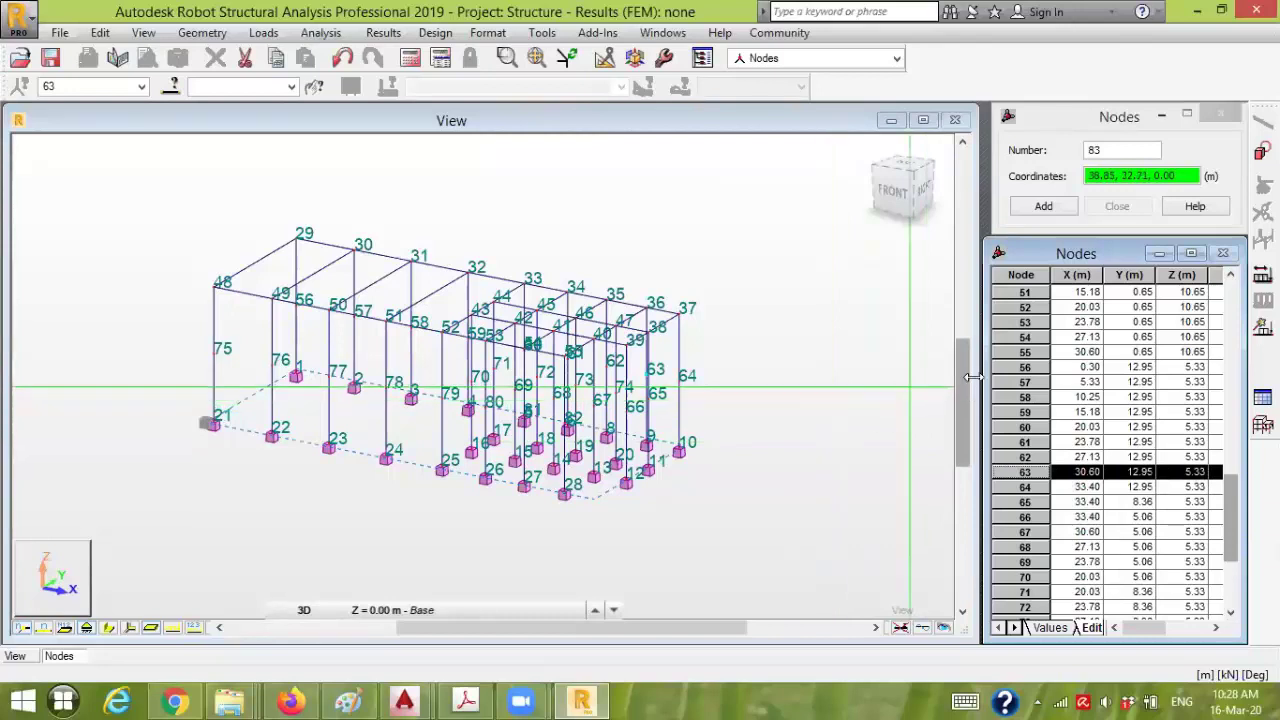
left_click(1025, 252)
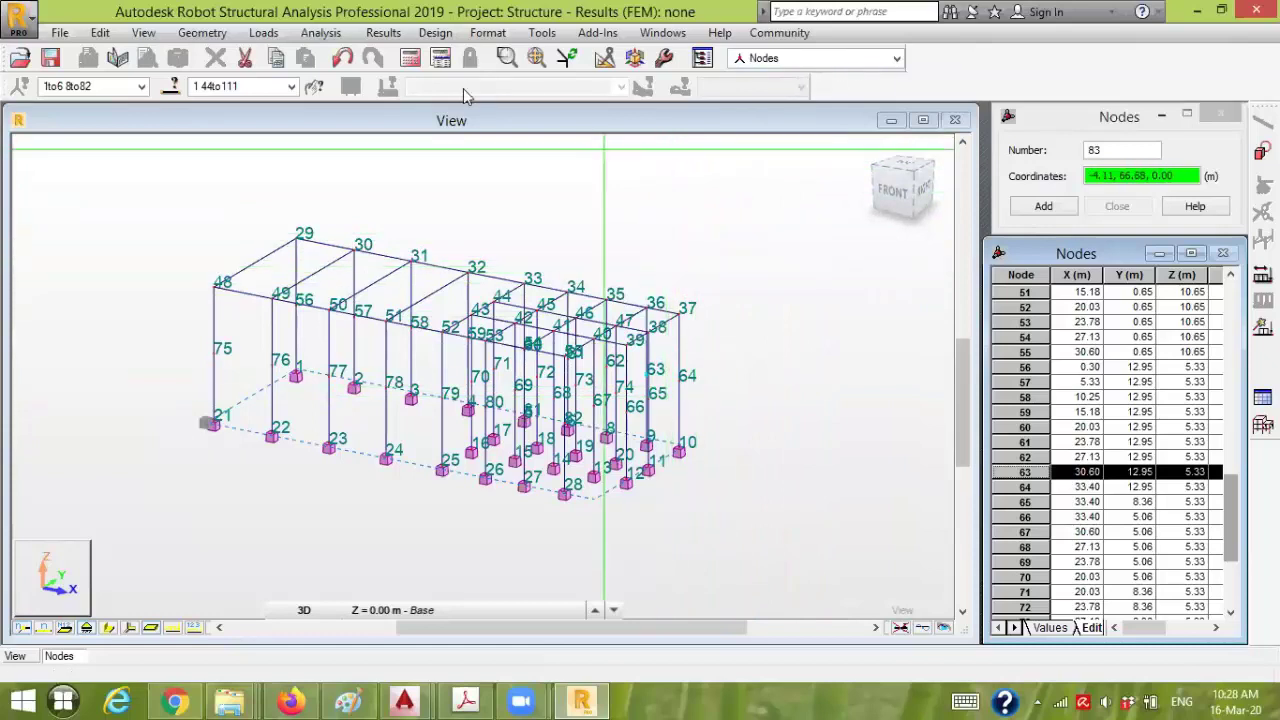
left_click(857, 60)
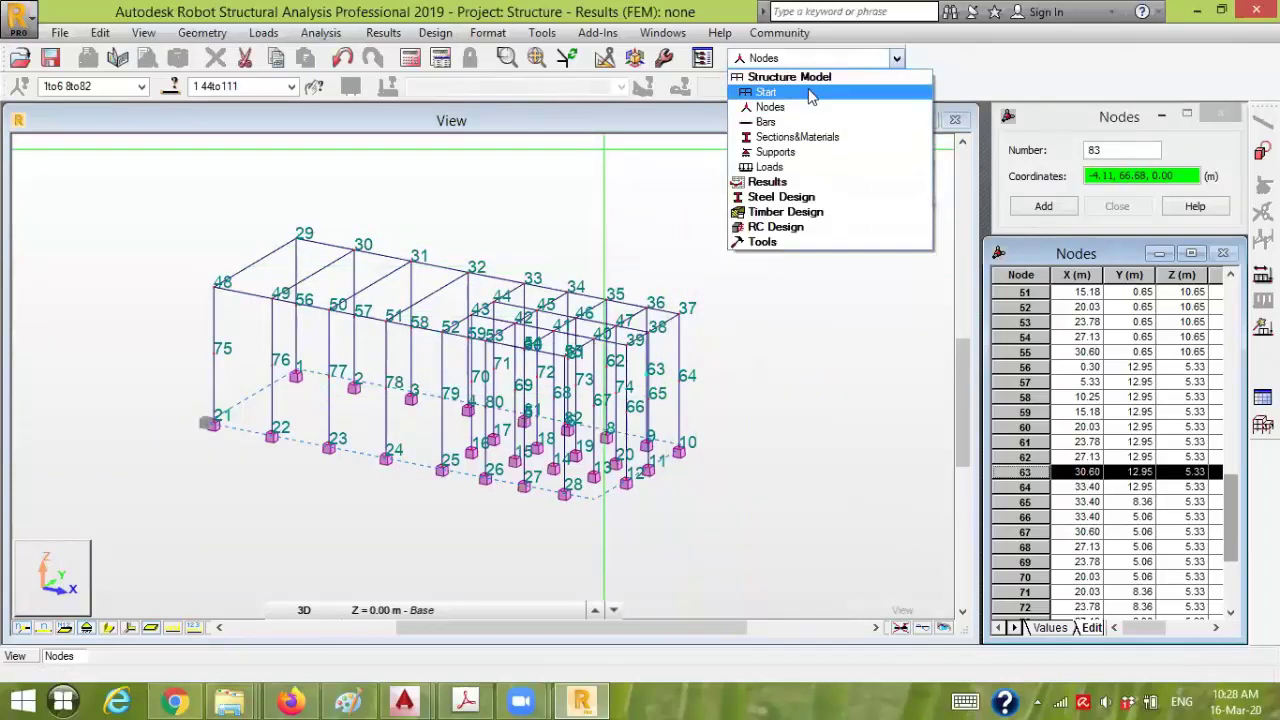
left_click(813, 87)
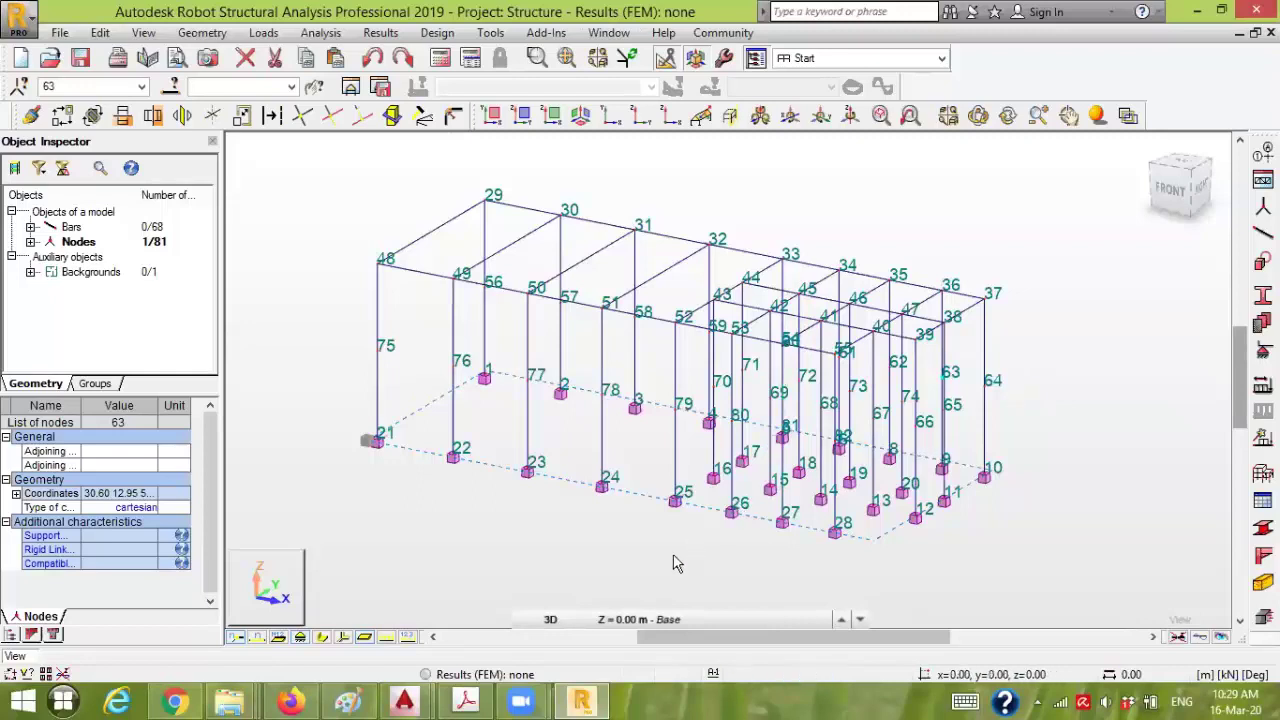
- Set the work plane through node 64 at Z = 5.33 m, show its XY plan, and select nodes 60 to 74 and 79 to 82
left_click(550, 619)
left_click(550, 697)
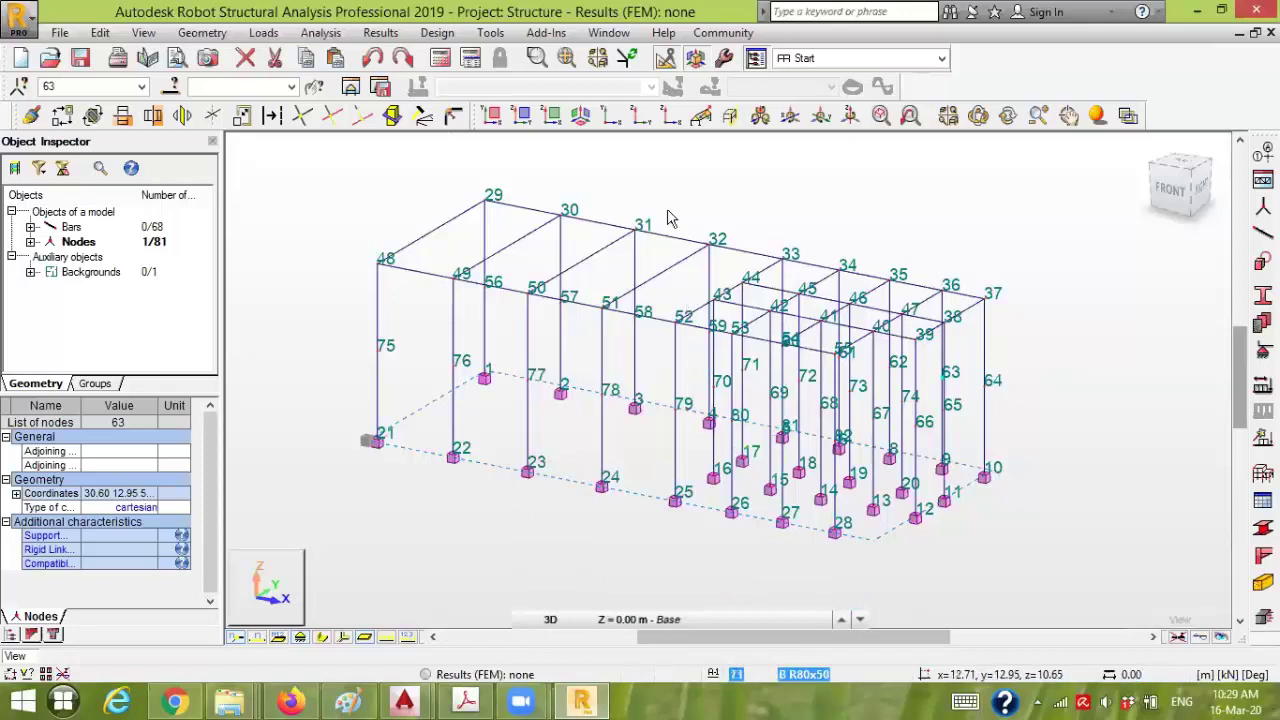
left_click(730, 118)
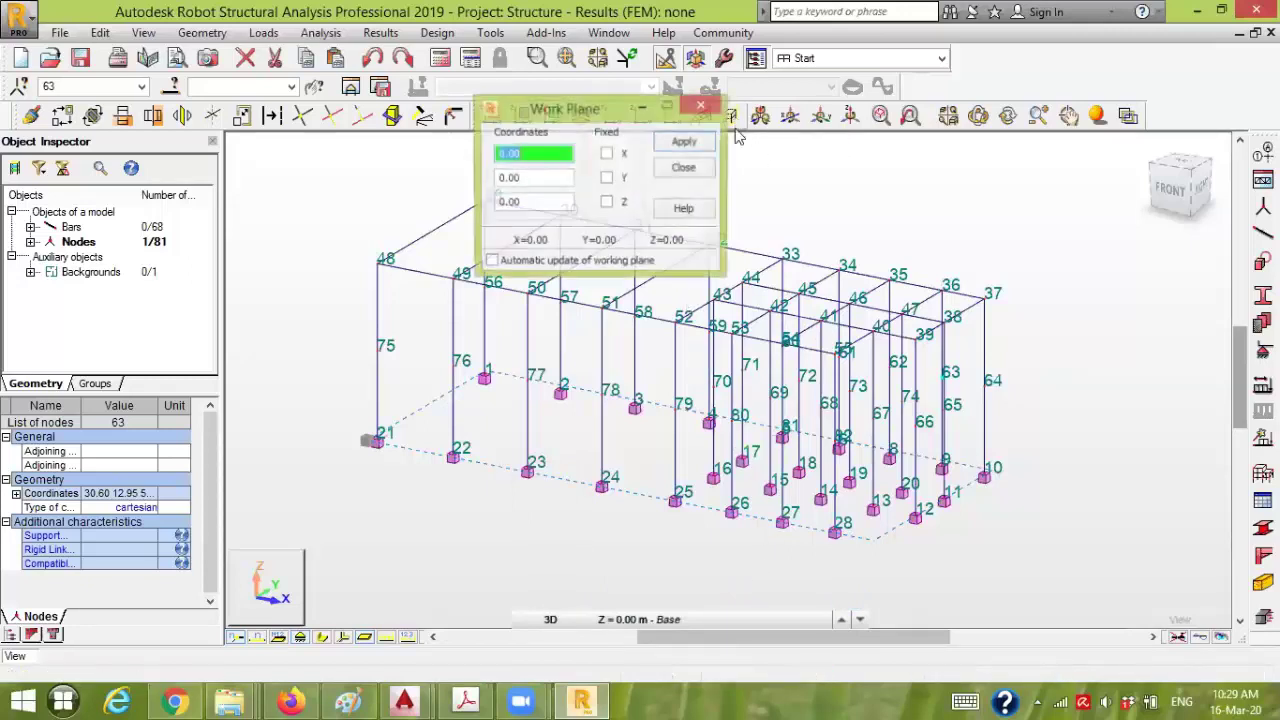
left_click(986, 395)
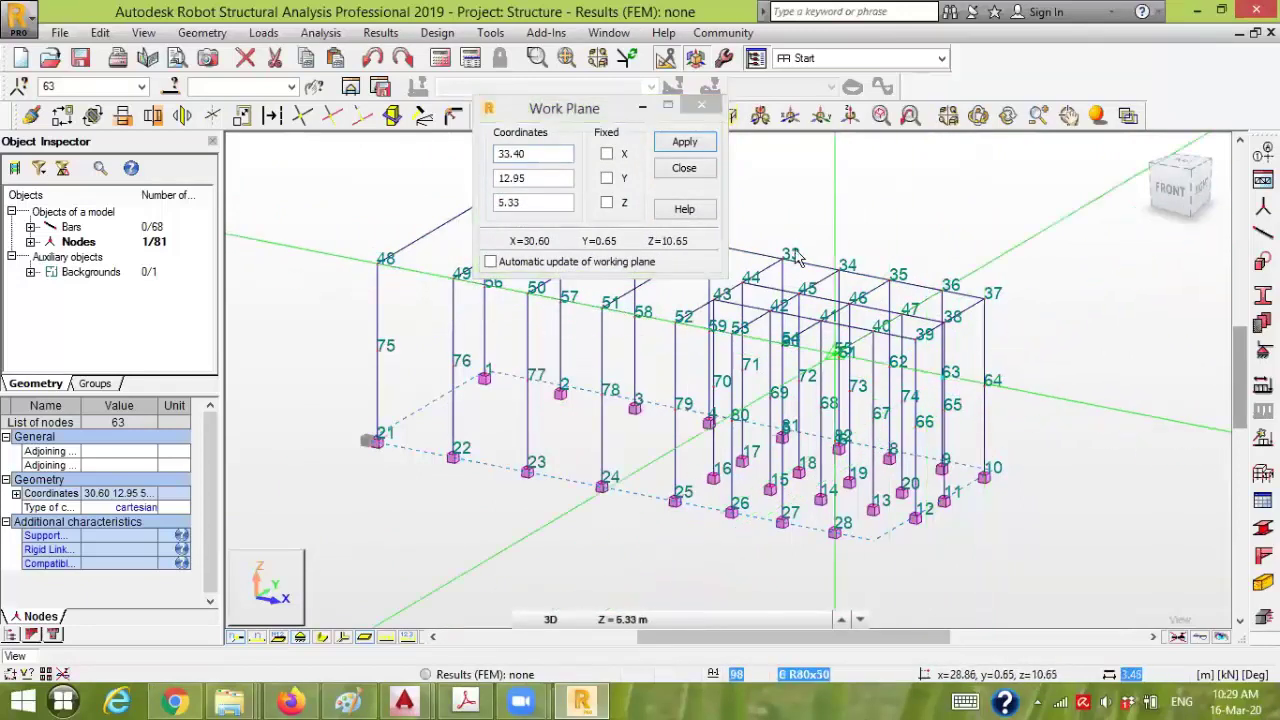
left_click_drag(632, 105, 386, 166)
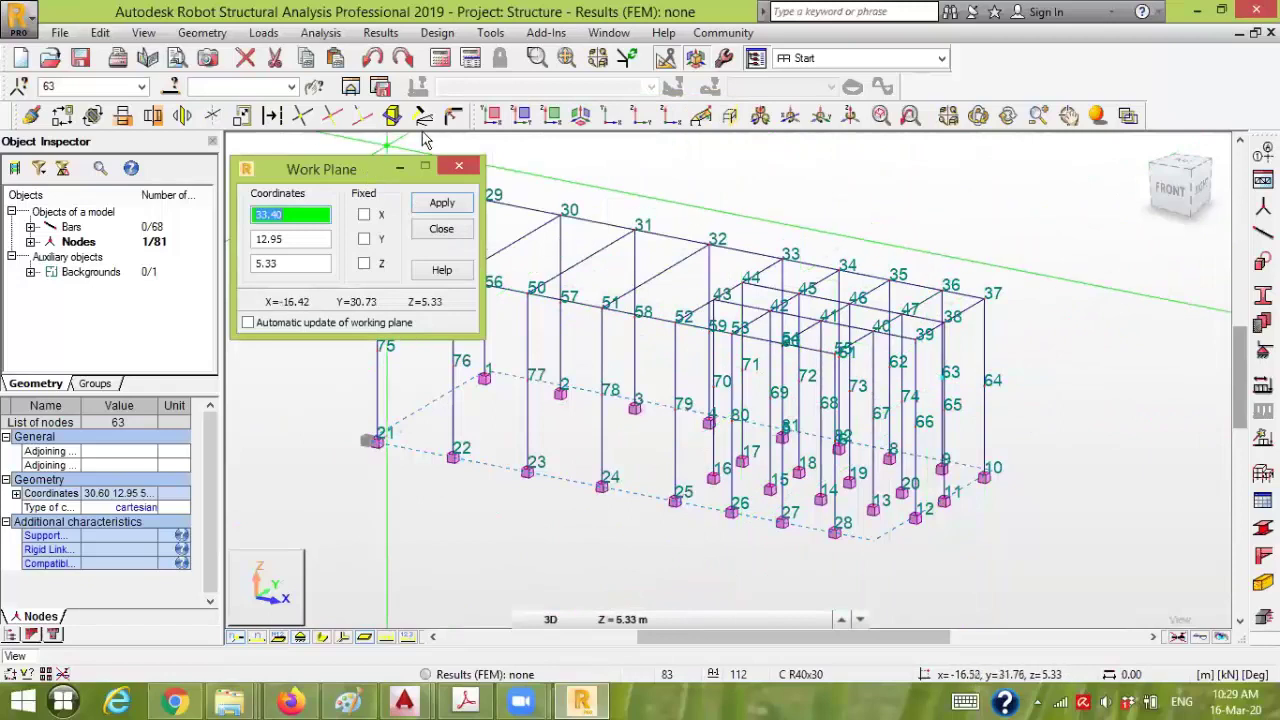
left_click(491, 117)
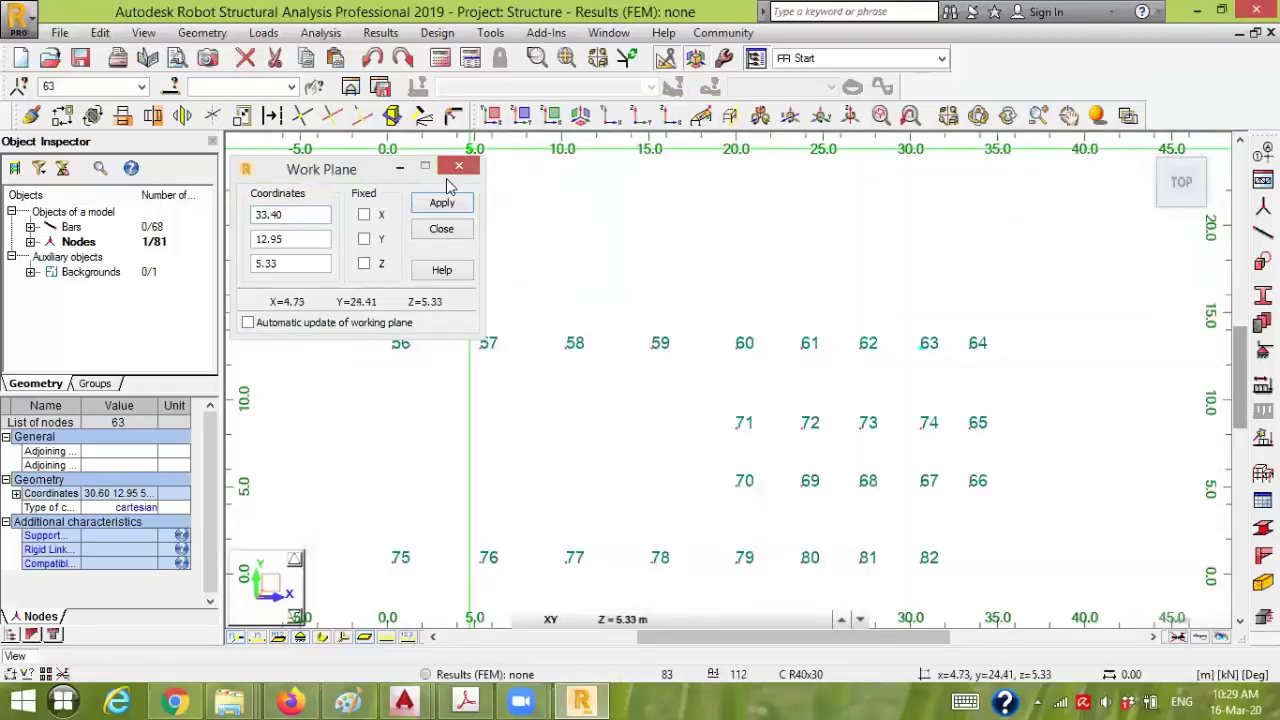
left_click(459, 168)
middle_click_drag(720, 394, 674, 300)
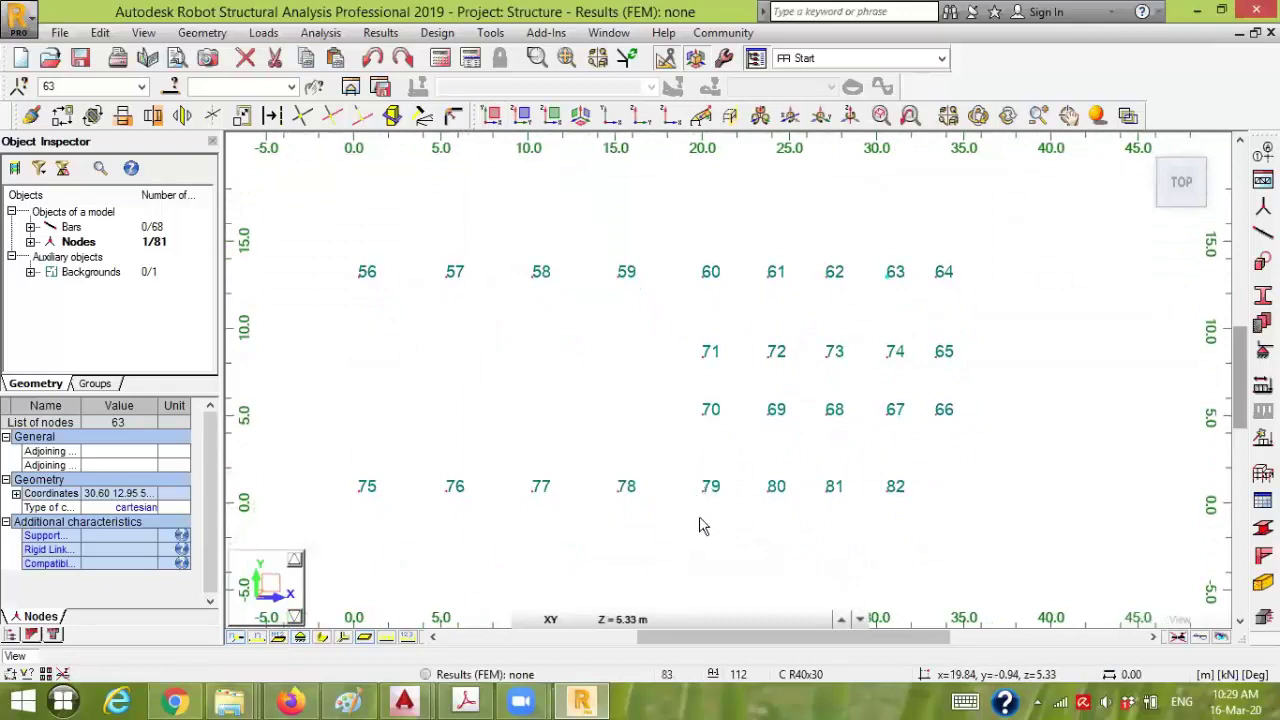
left_click_drag(703, 525, 992, 250)
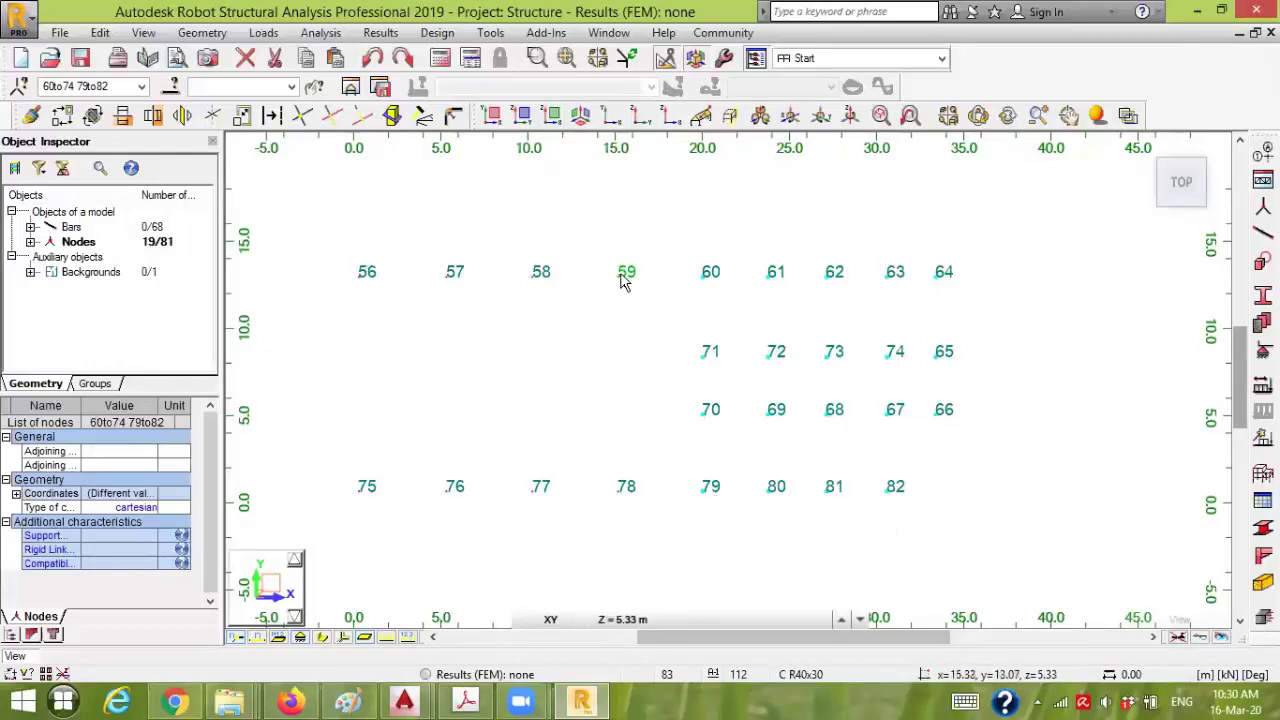
- Switch to RC3_Project_Section.dwg in AutoCAD, dimension the vertical distance from the crane corbel's top to the 0.00 floor in Section A-A, and return to Robot
left_click(404, 700)
left_click(481, 635)
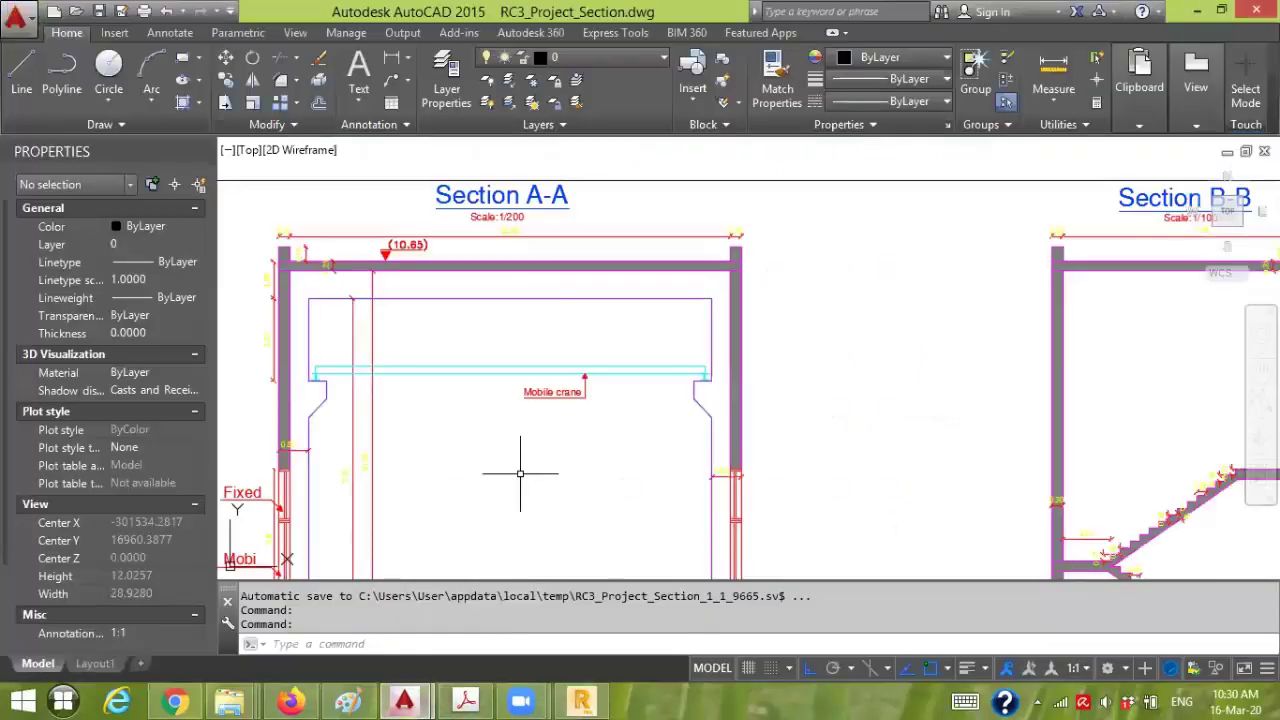
middle_click_drag(523, 451, 685, 310)
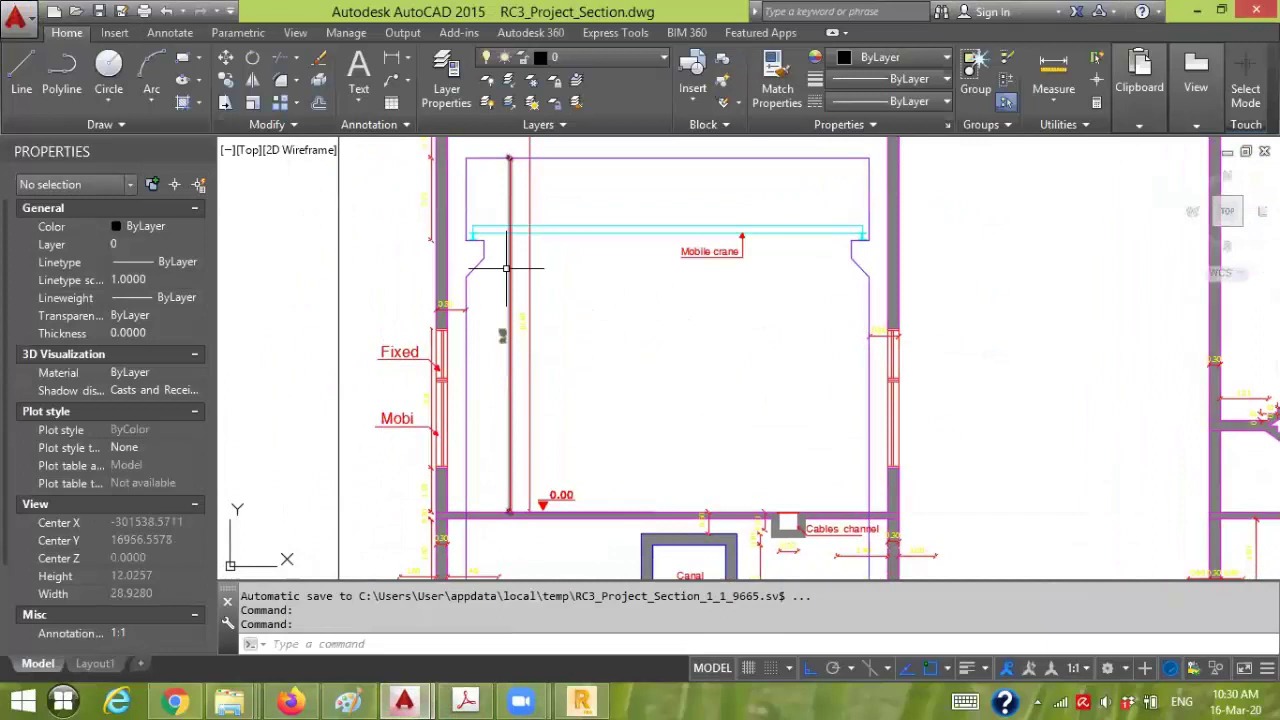
scroll(468, 235, "up", 2)
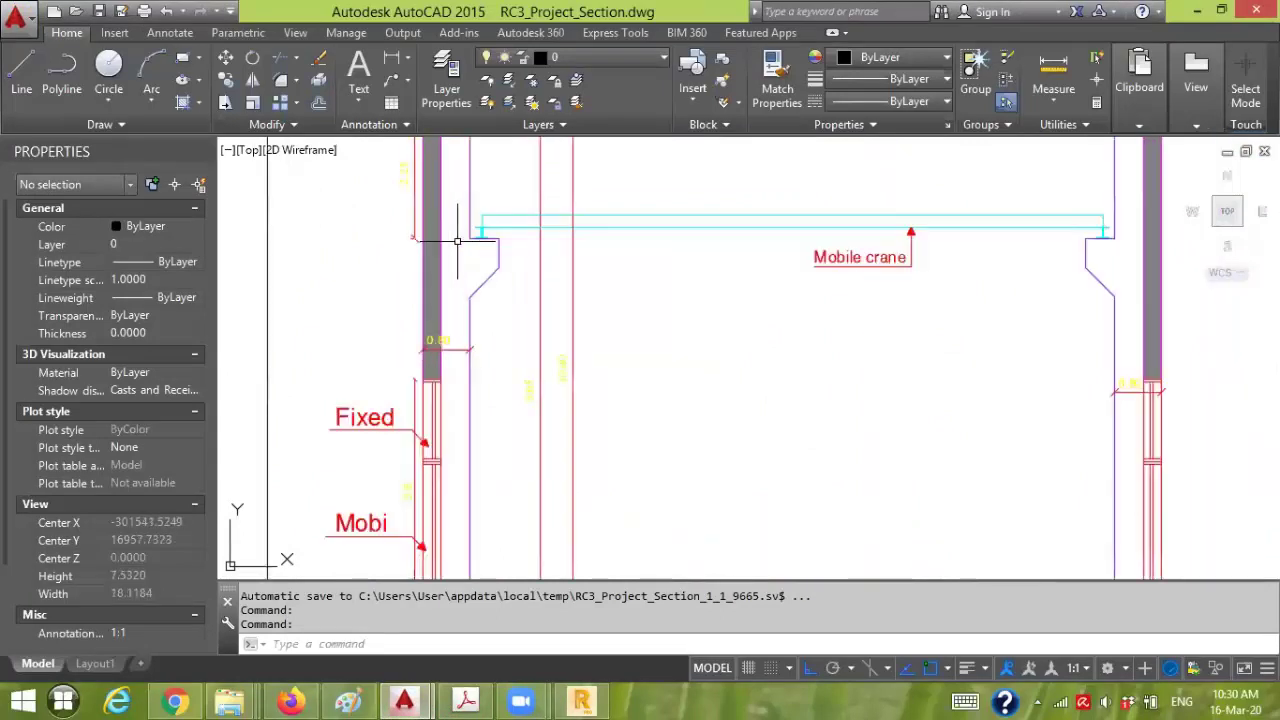
scroll(620, 271, "down", 2)
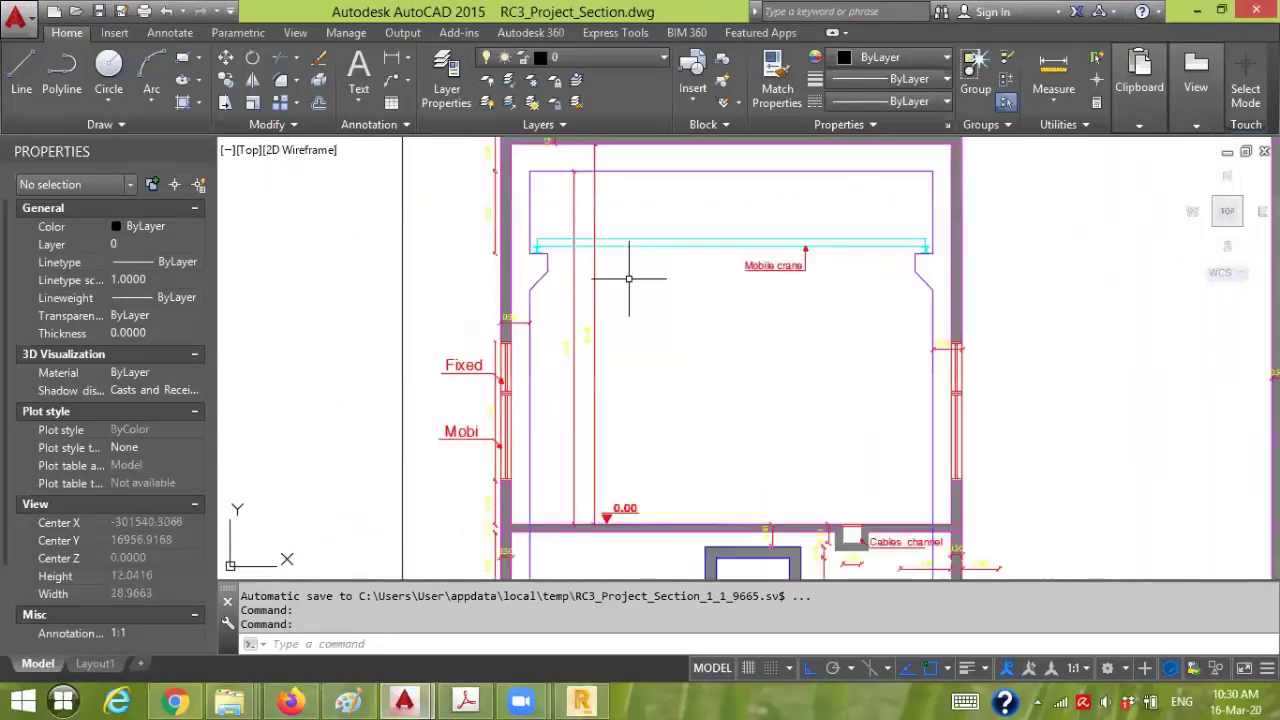
left_click(392, 60)
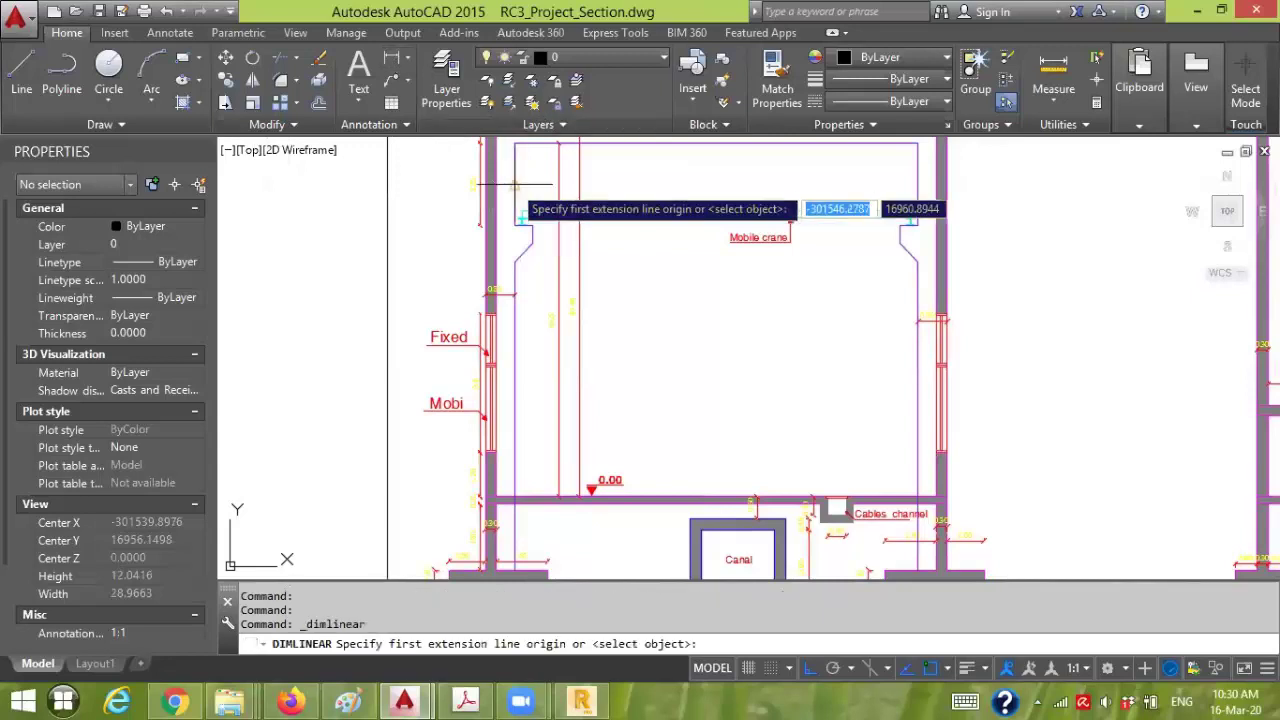
left_click(532, 222)
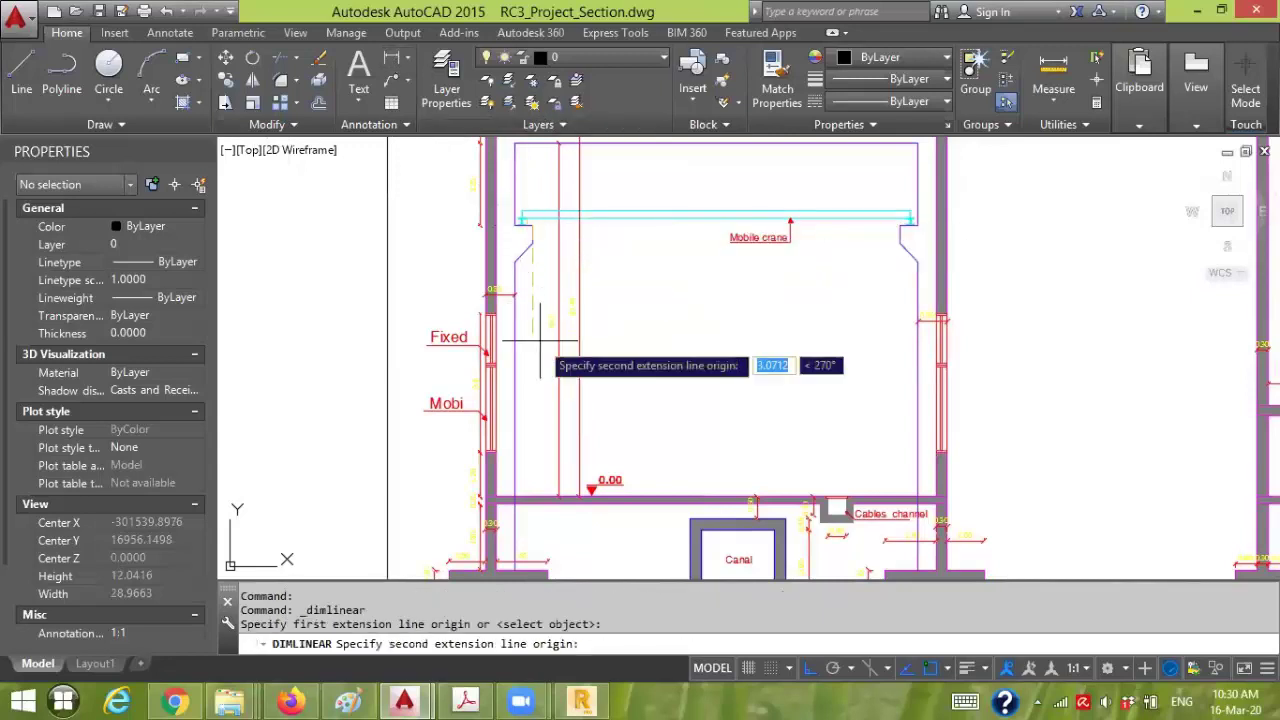
left_click(530, 497)
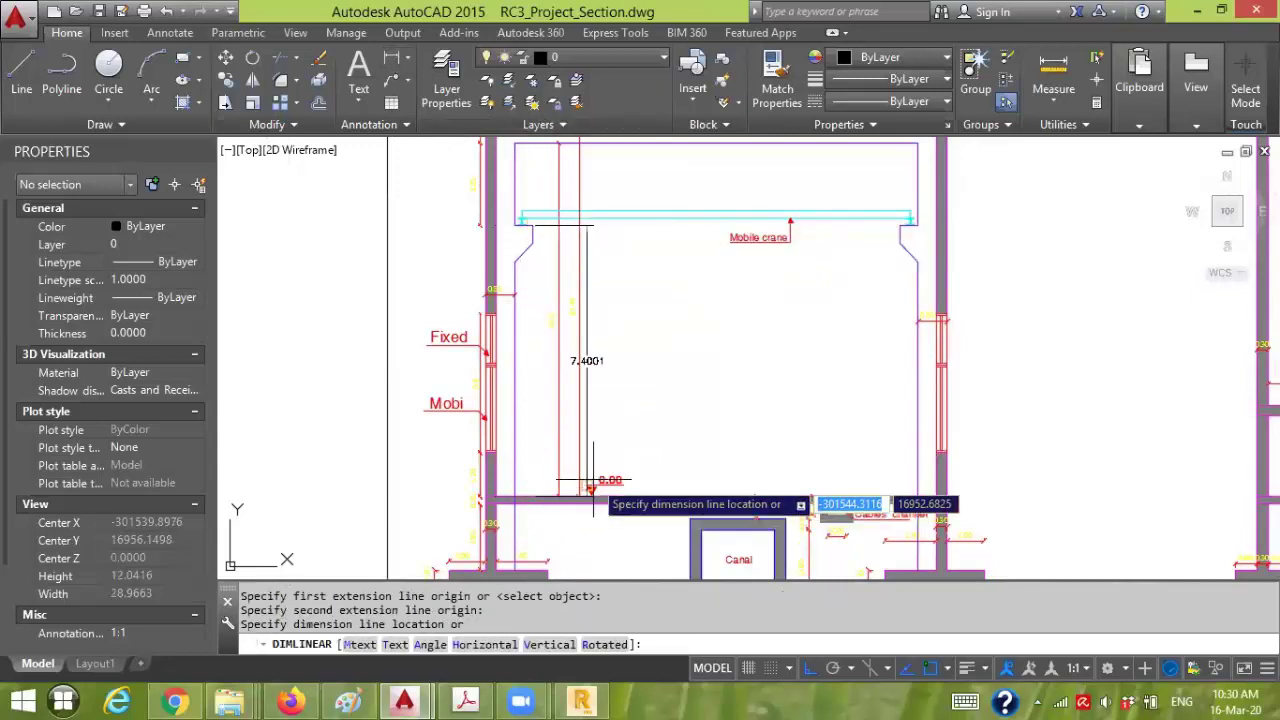
left_click(668, 470)
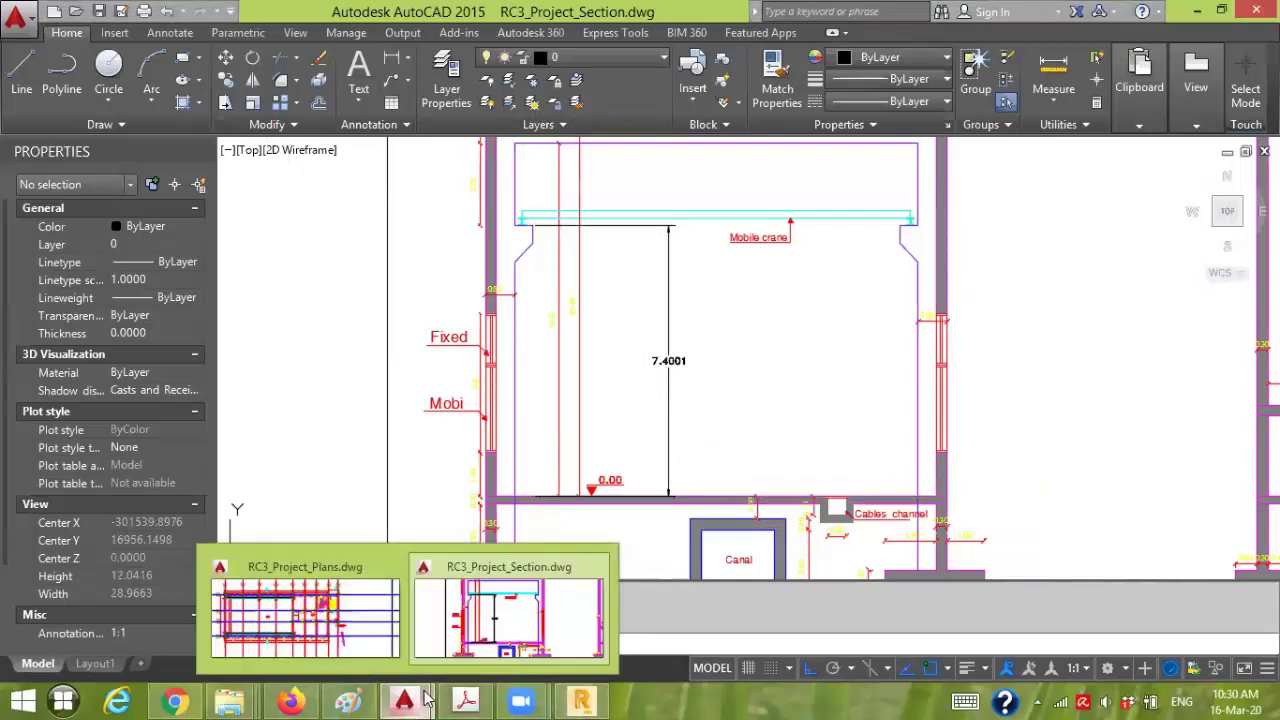
left_click(570, 698)
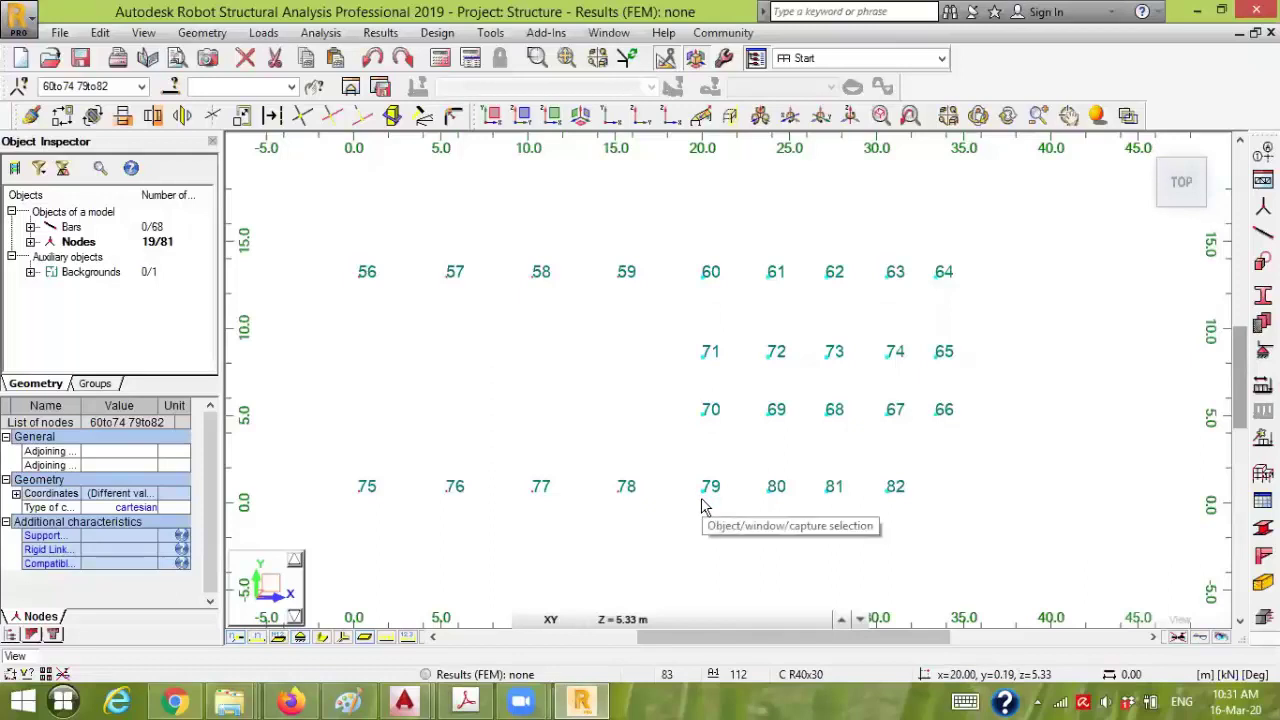
- Examine the large column on axis E and the adjoining 5.00 level area in AutoCAD's RC3_Project_Plans.dwg, and return to Robot
mouse_move(478, 698)
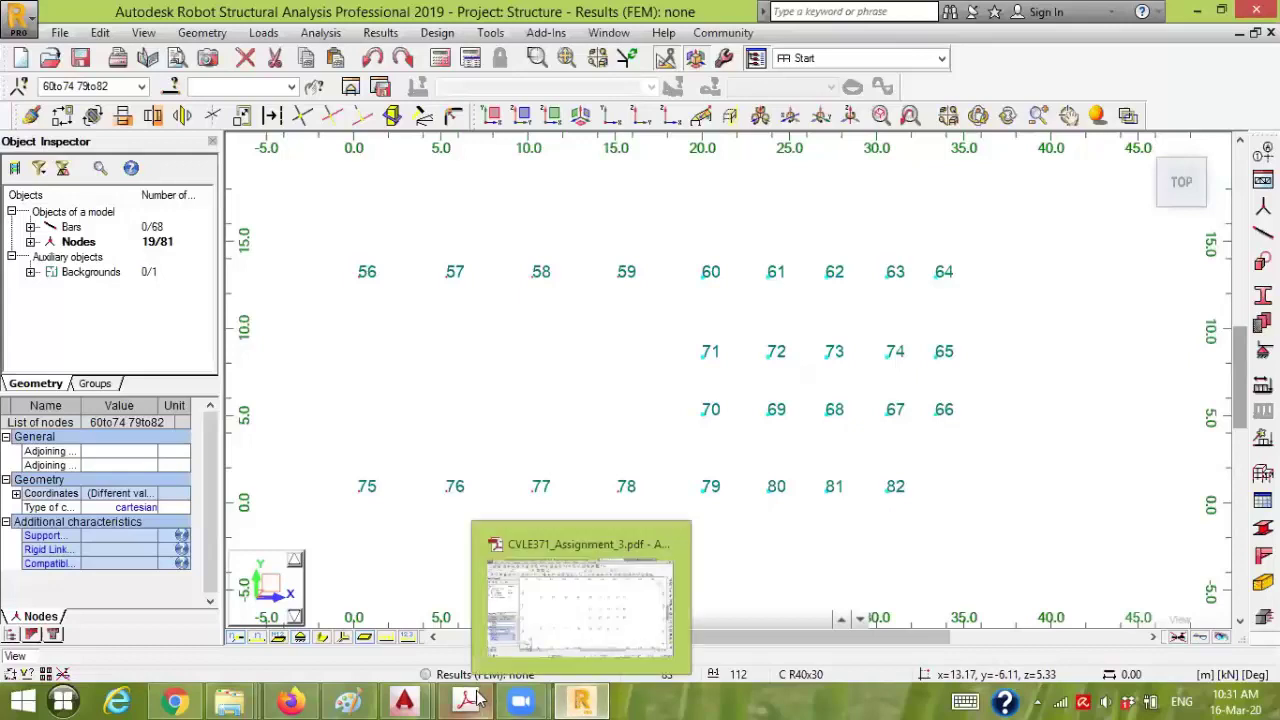
mouse_move(404, 700)
left_click(490, 602)
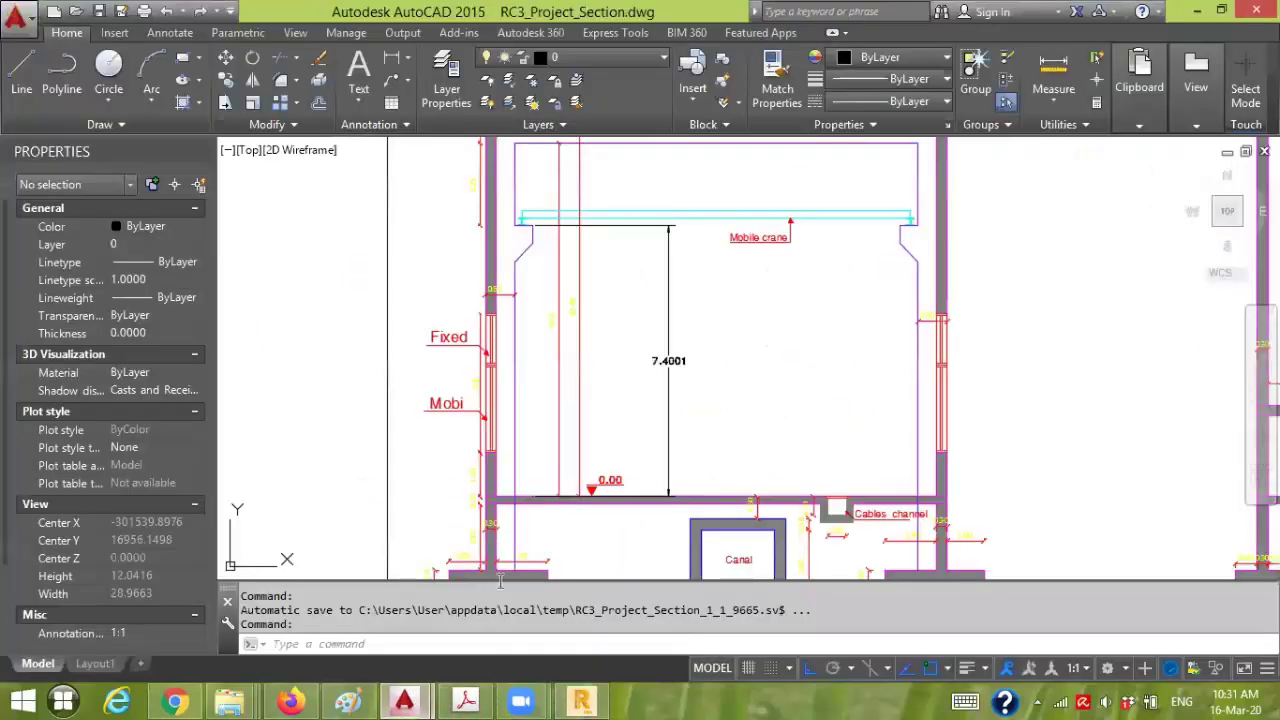
scroll(737, 400, "down", 6)
mouse_move(410, 700)
left_click(300, 640)
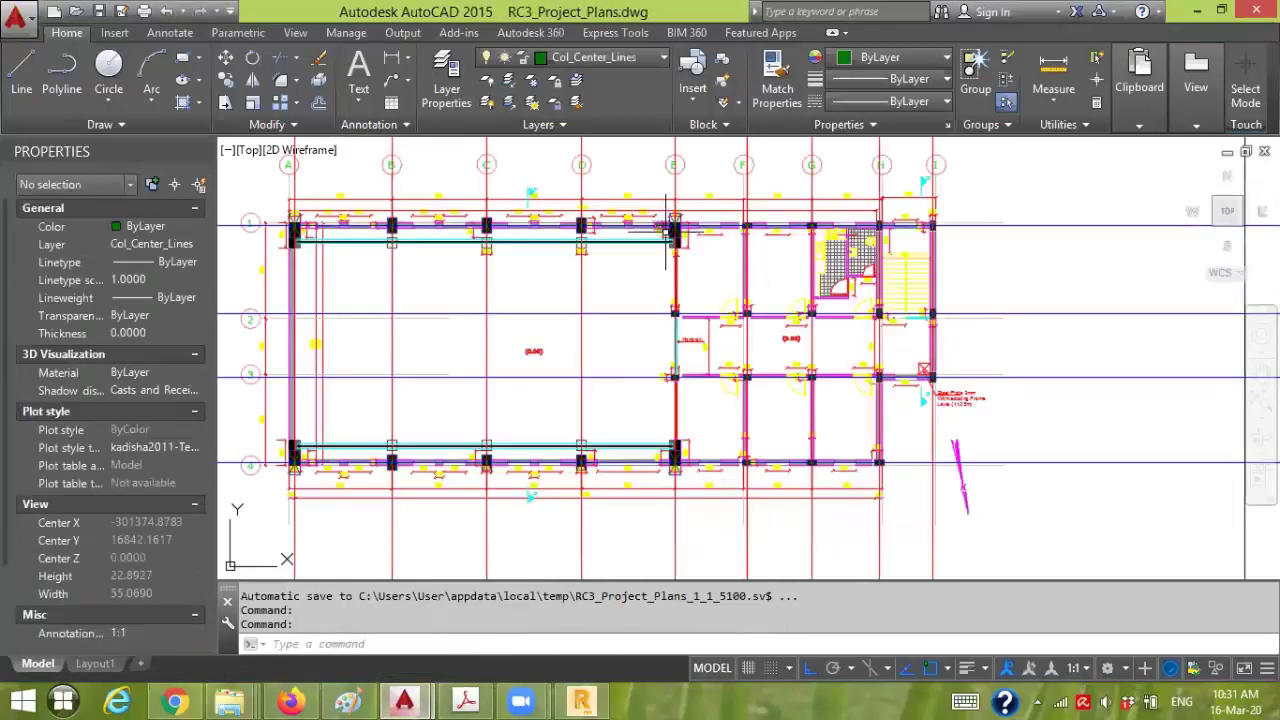
scroll(668, 232, "up", 2)
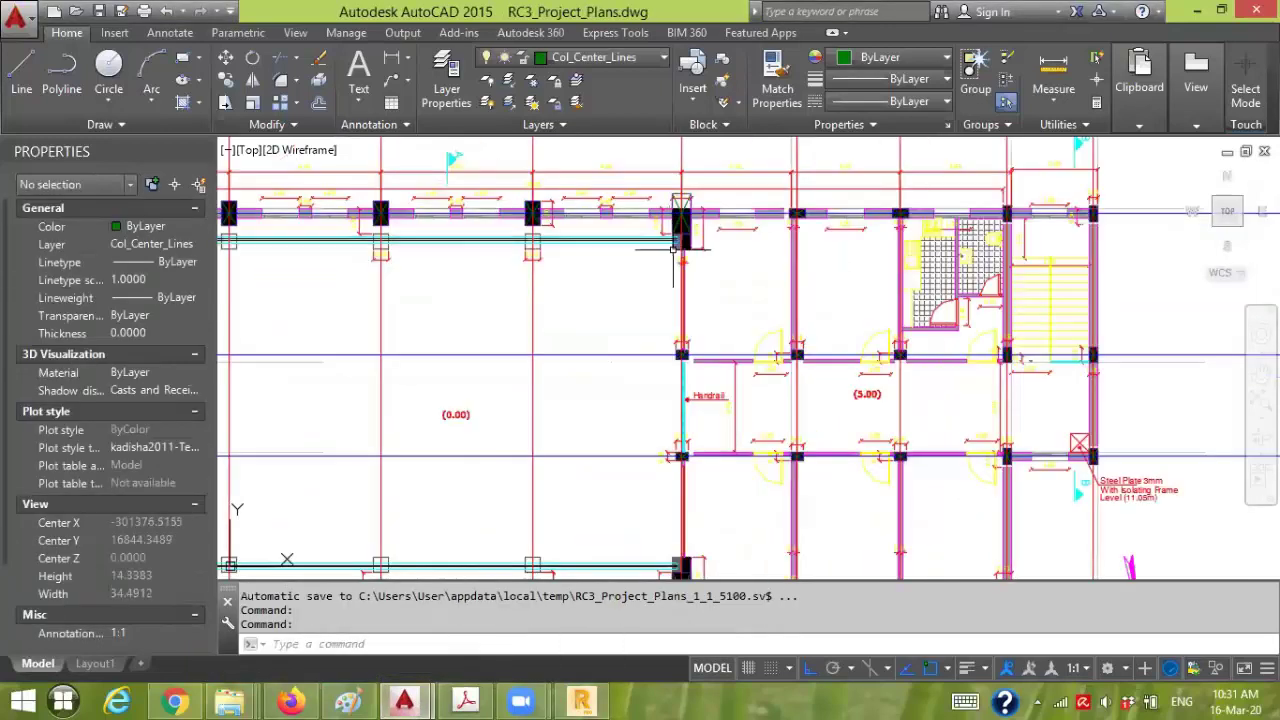
scroll(670, 242, "up", 2)
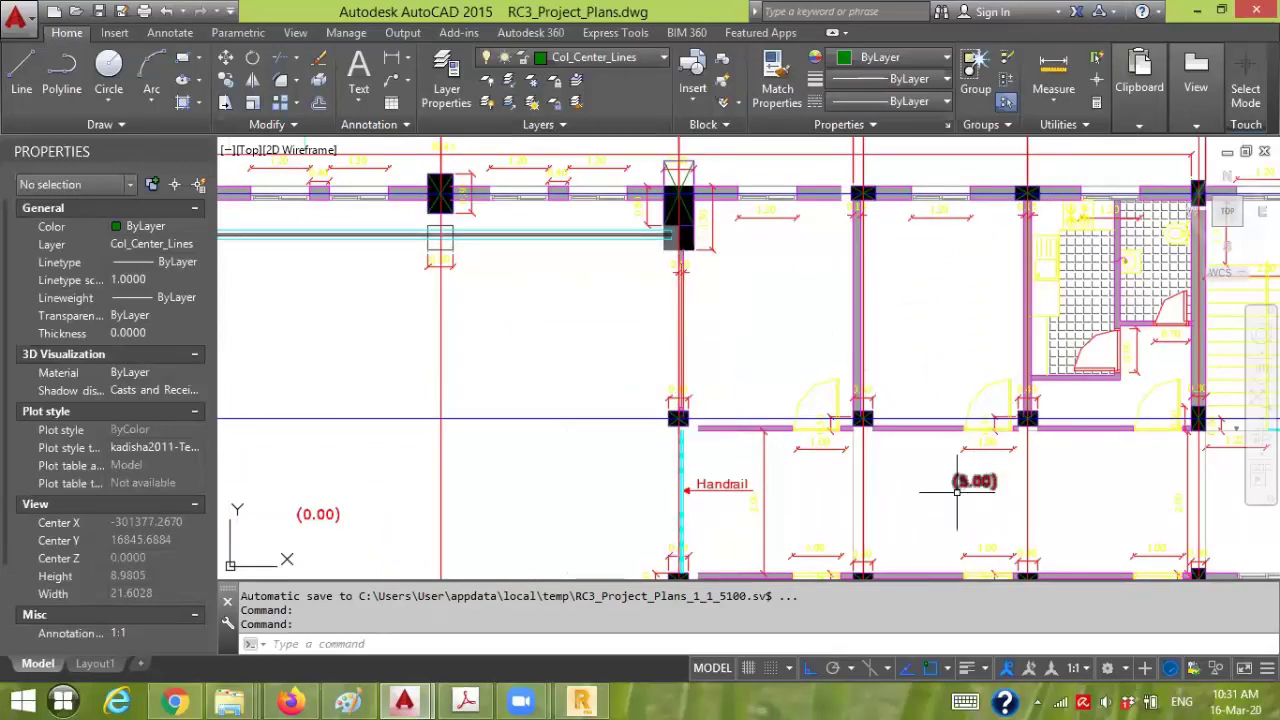
scroll(892, 450, "down", 2)
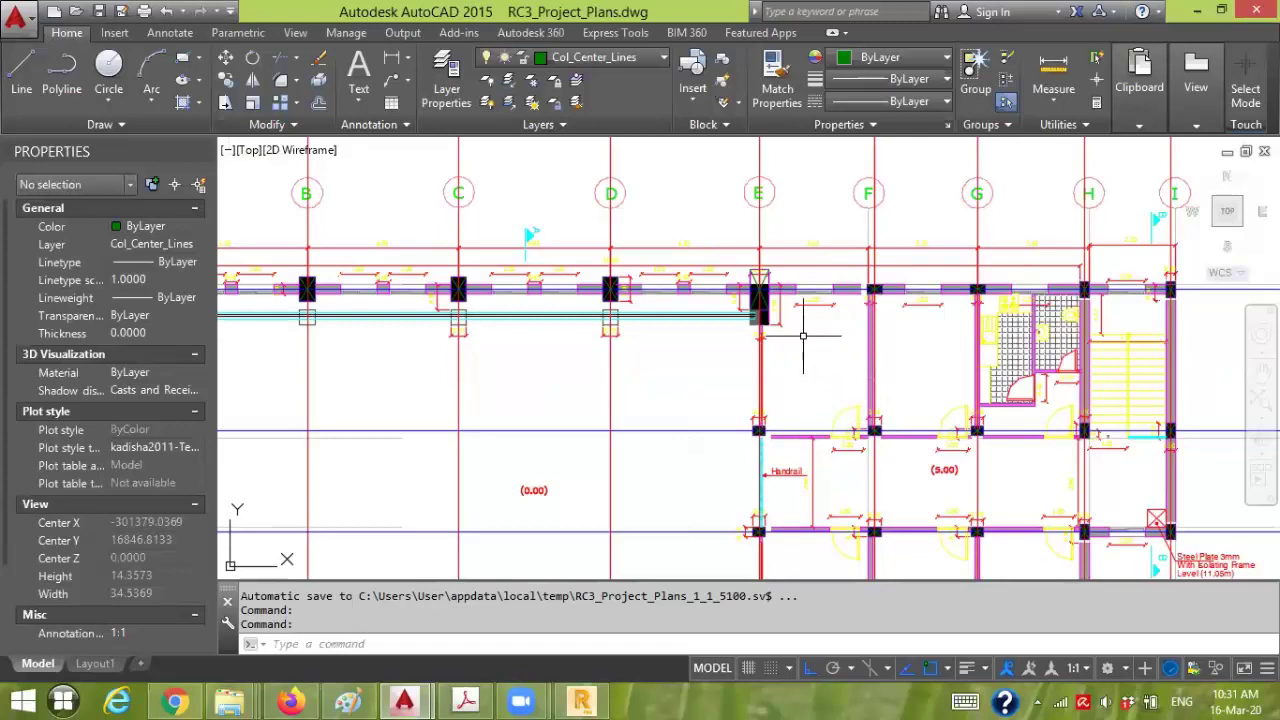
scroll(758, 314, "up", 2)
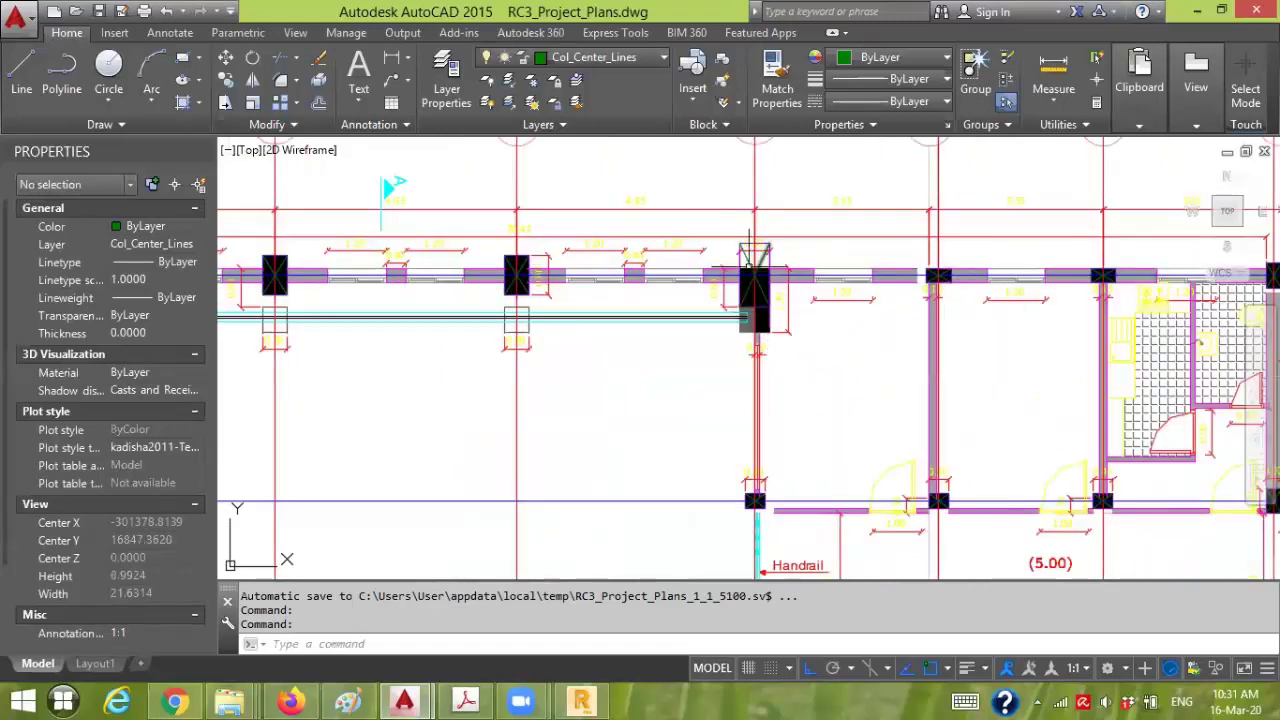
scroll(746, 316, "up", 2)
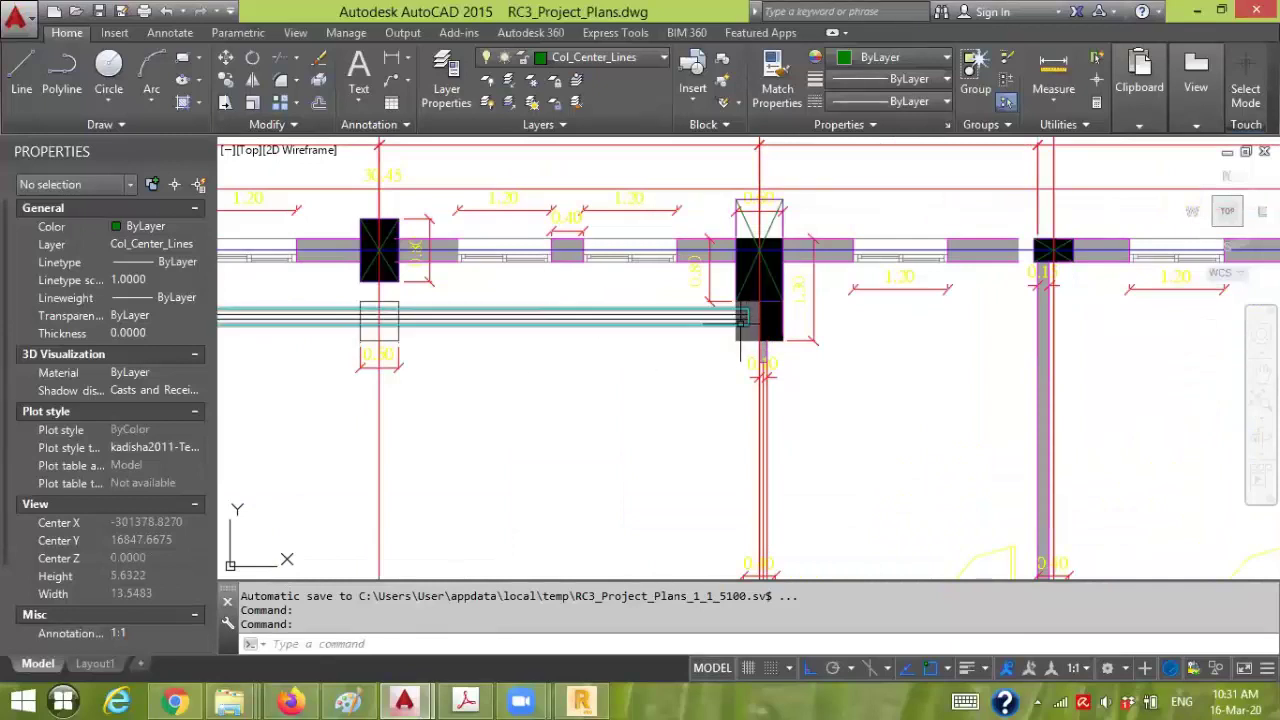
scroll(745, 318, "down", 4)
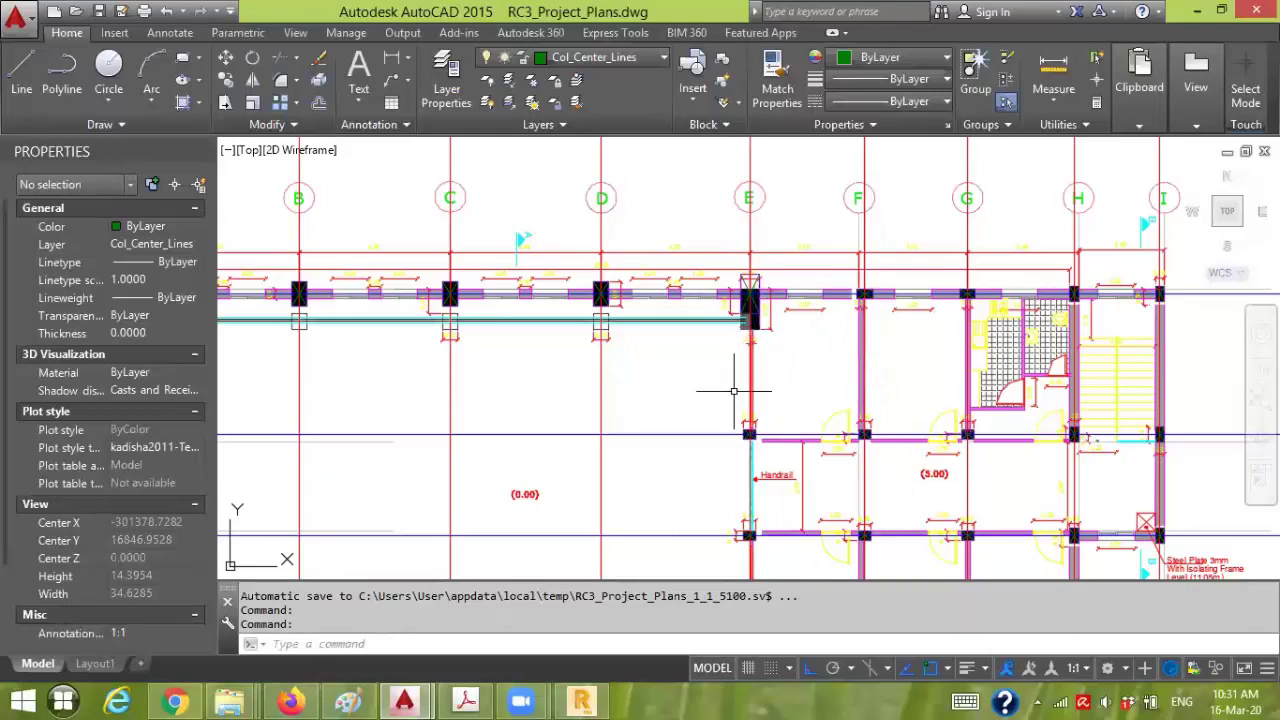
left_click(580, 698)
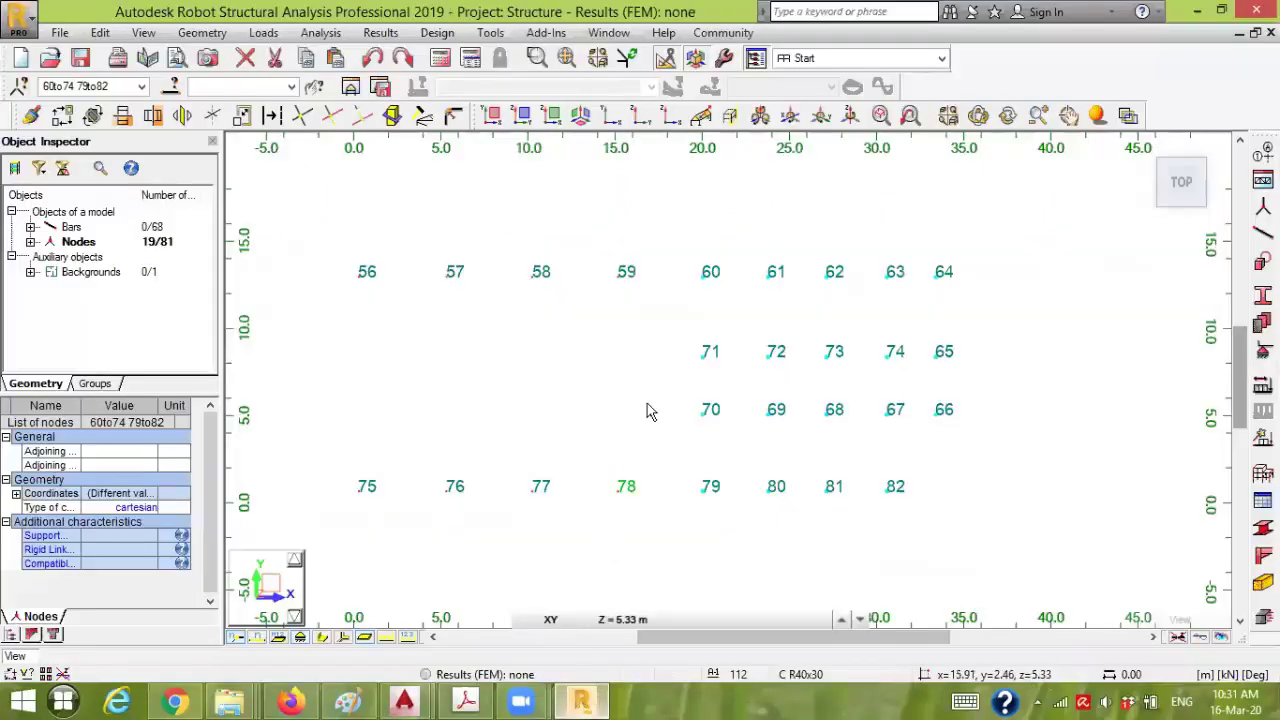
- Inspect nodes 60 and 79 in the plan and column bar 67 between nodes 25 and 52 in the 3D view
left_click(720, 265)
left_click(728, 472)
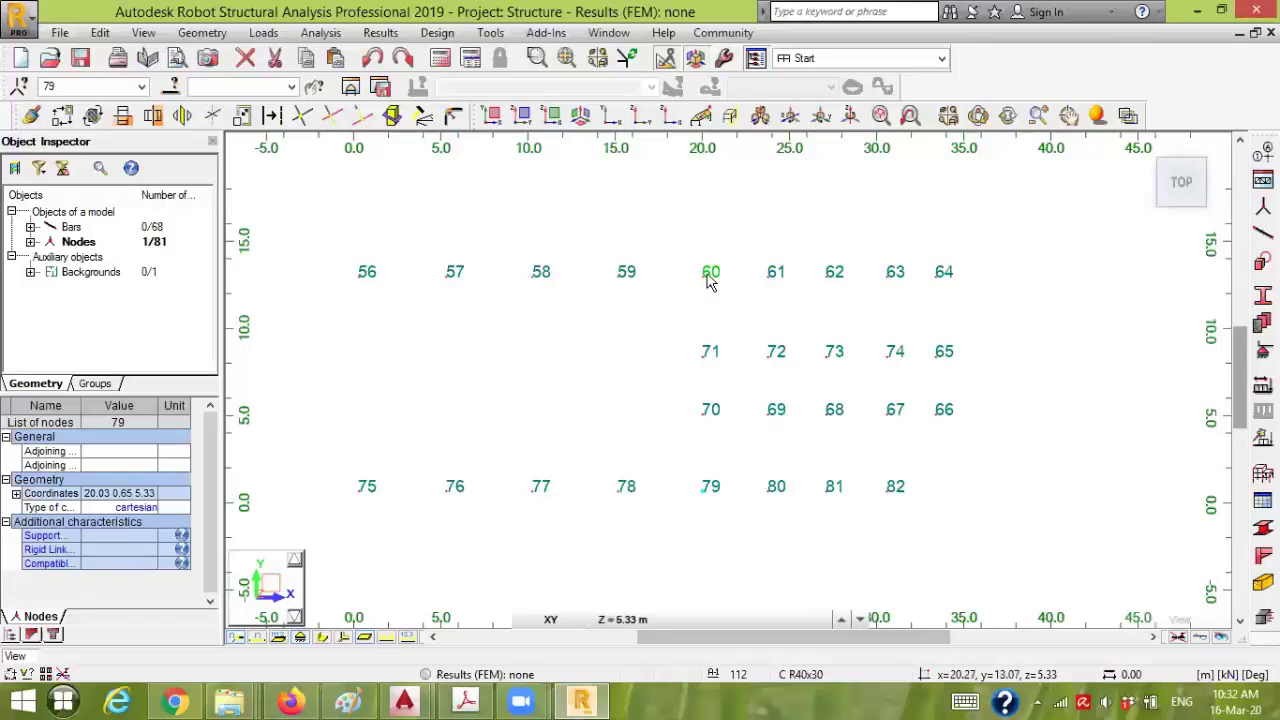
left_click(580, 117)
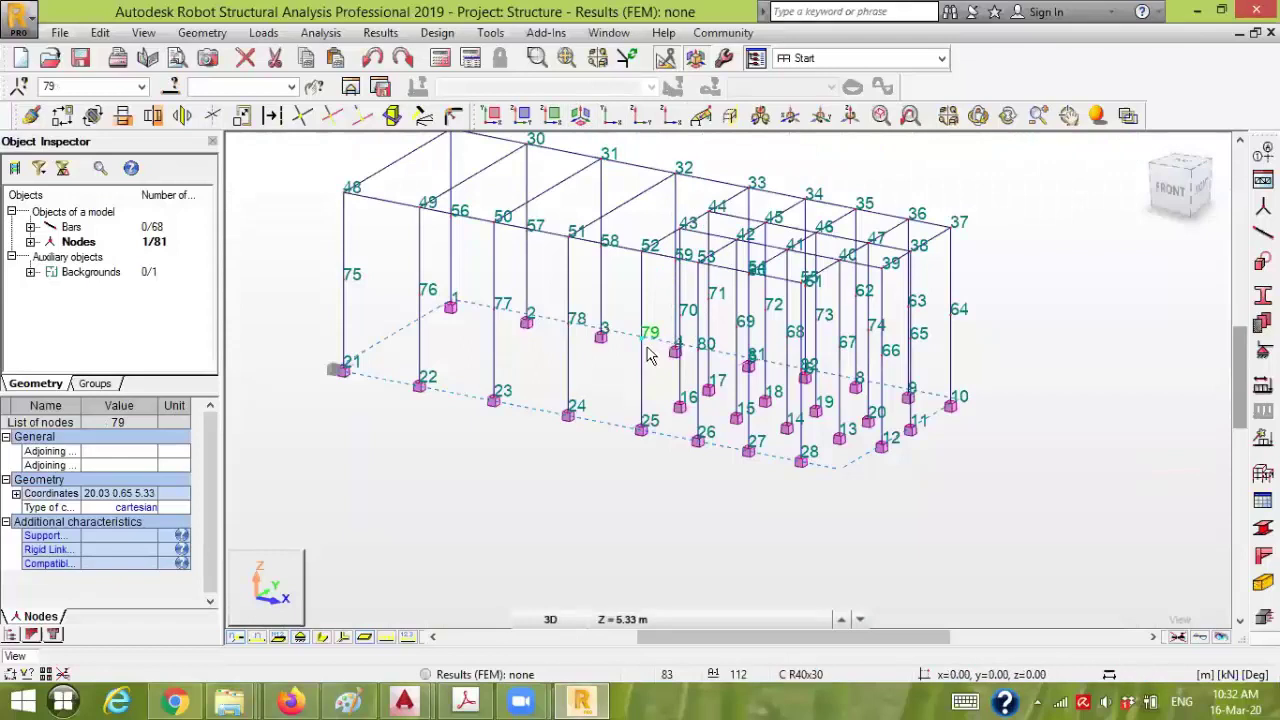
scroll(640, 367, "up", 1)
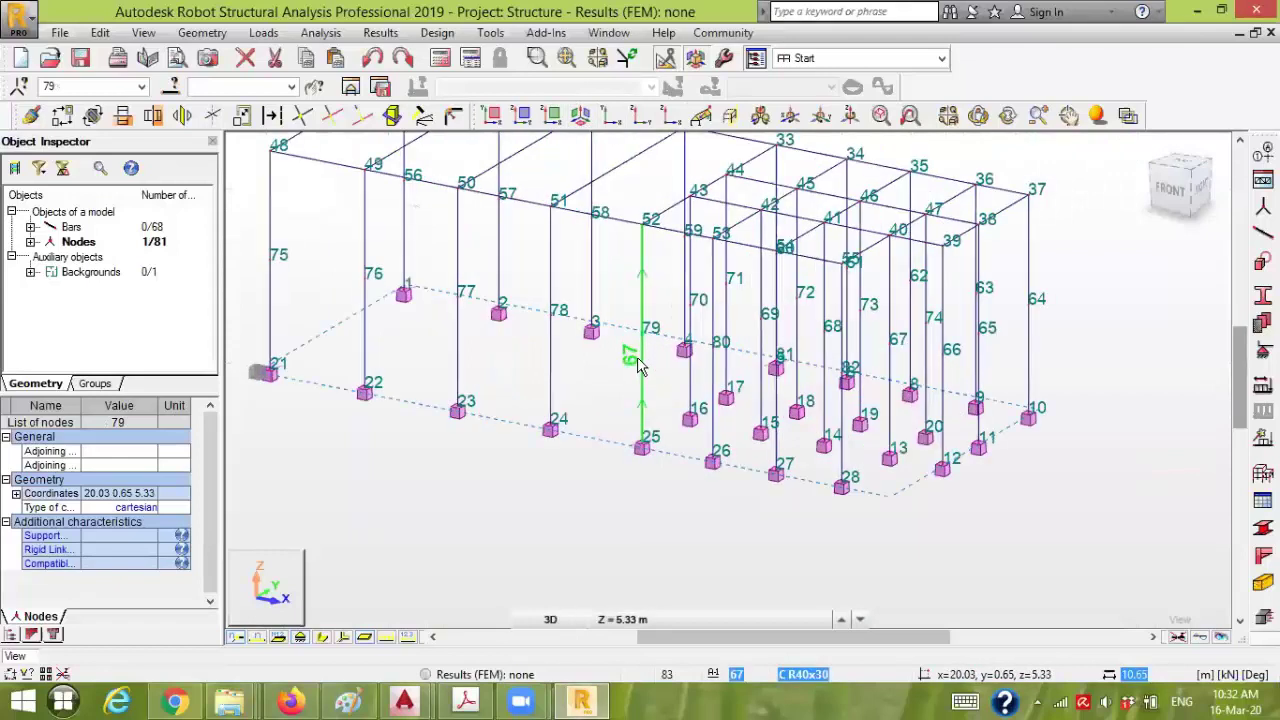
left_click(638, 363)
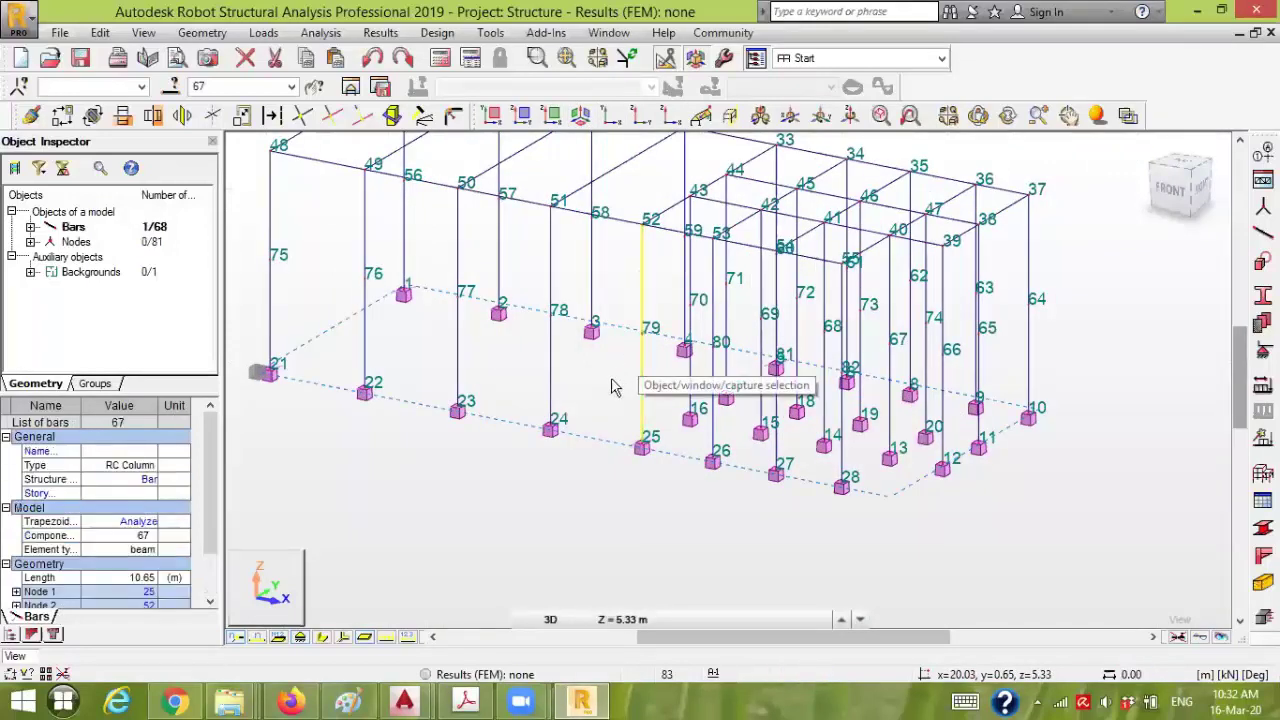
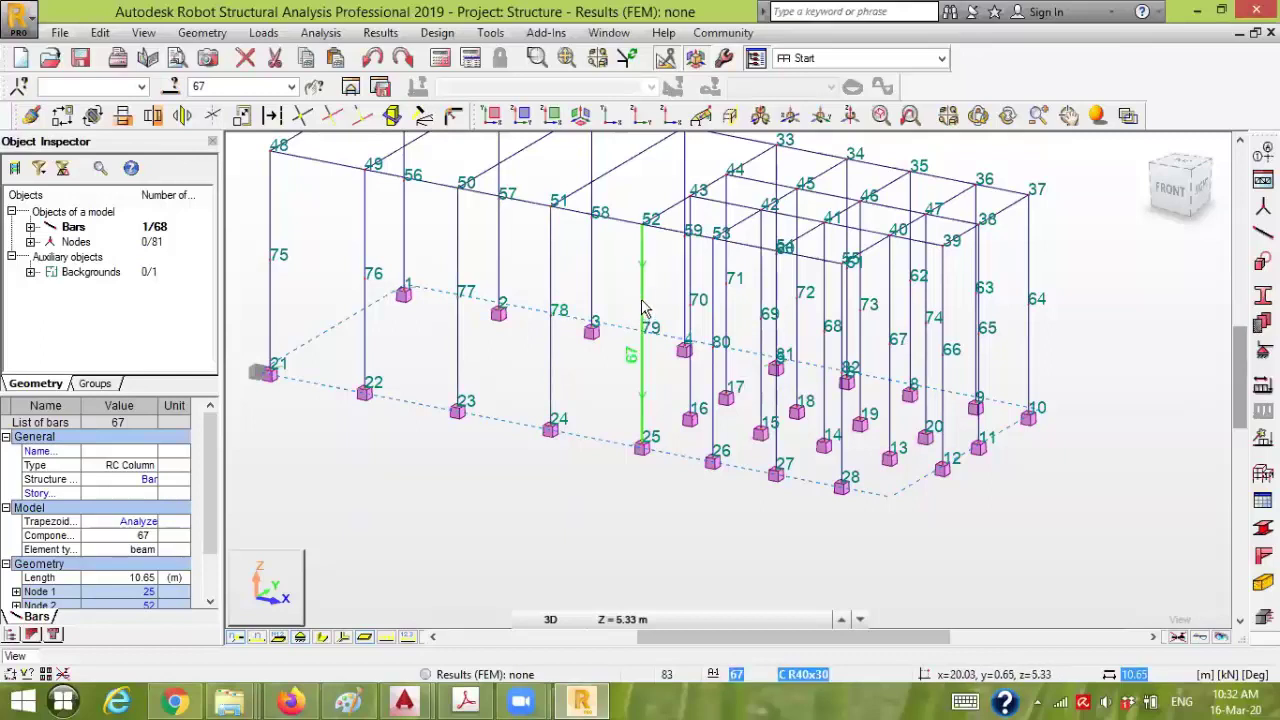
left_click(577, 437)
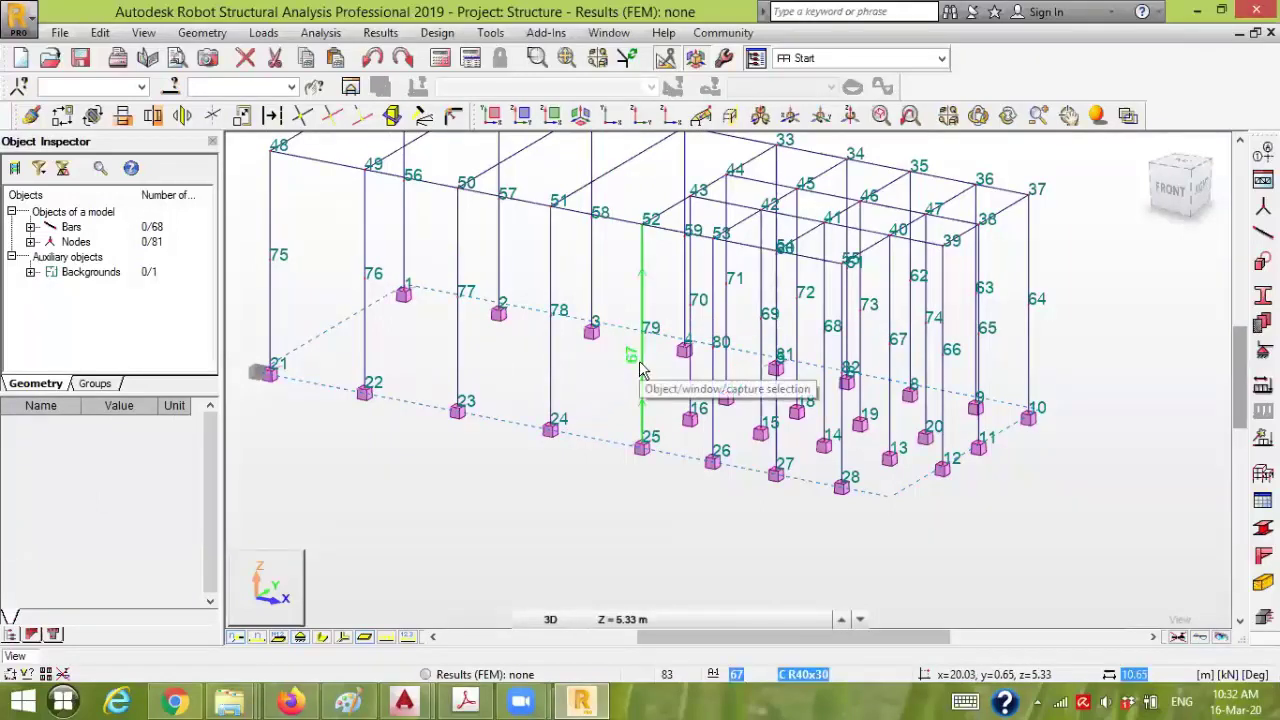
left_click(641, 370)
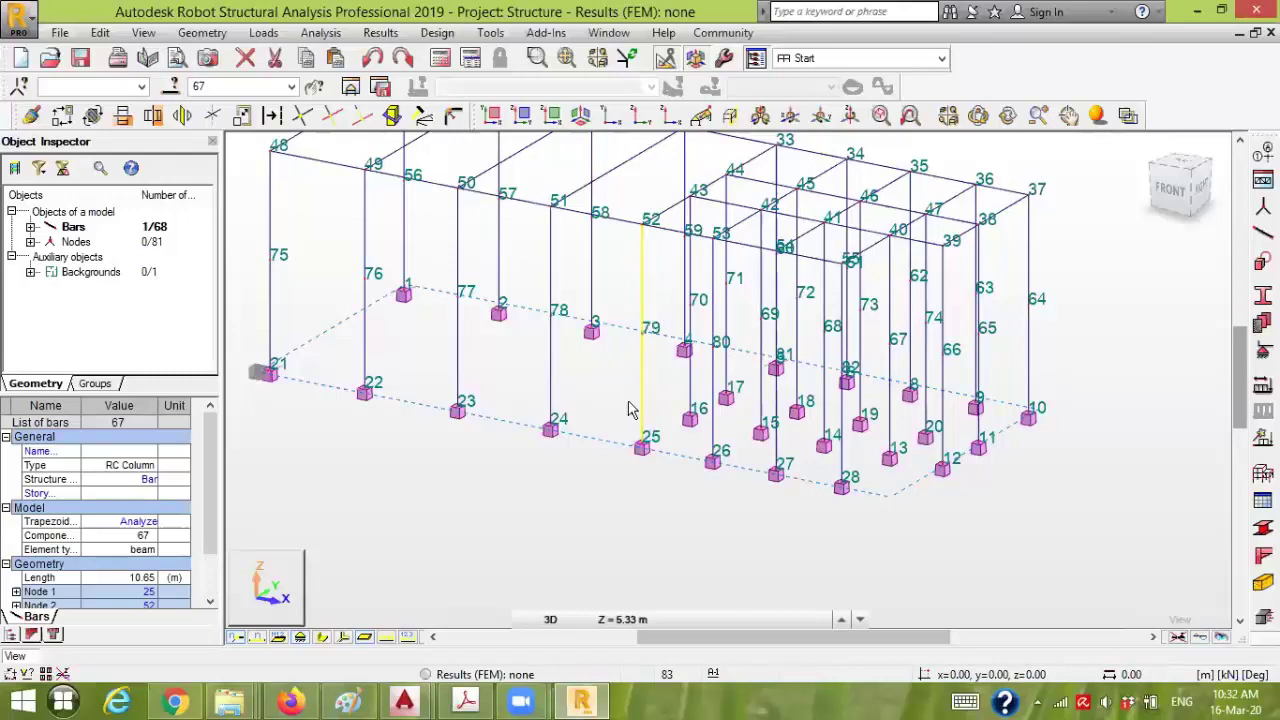
left_click(586, 560)
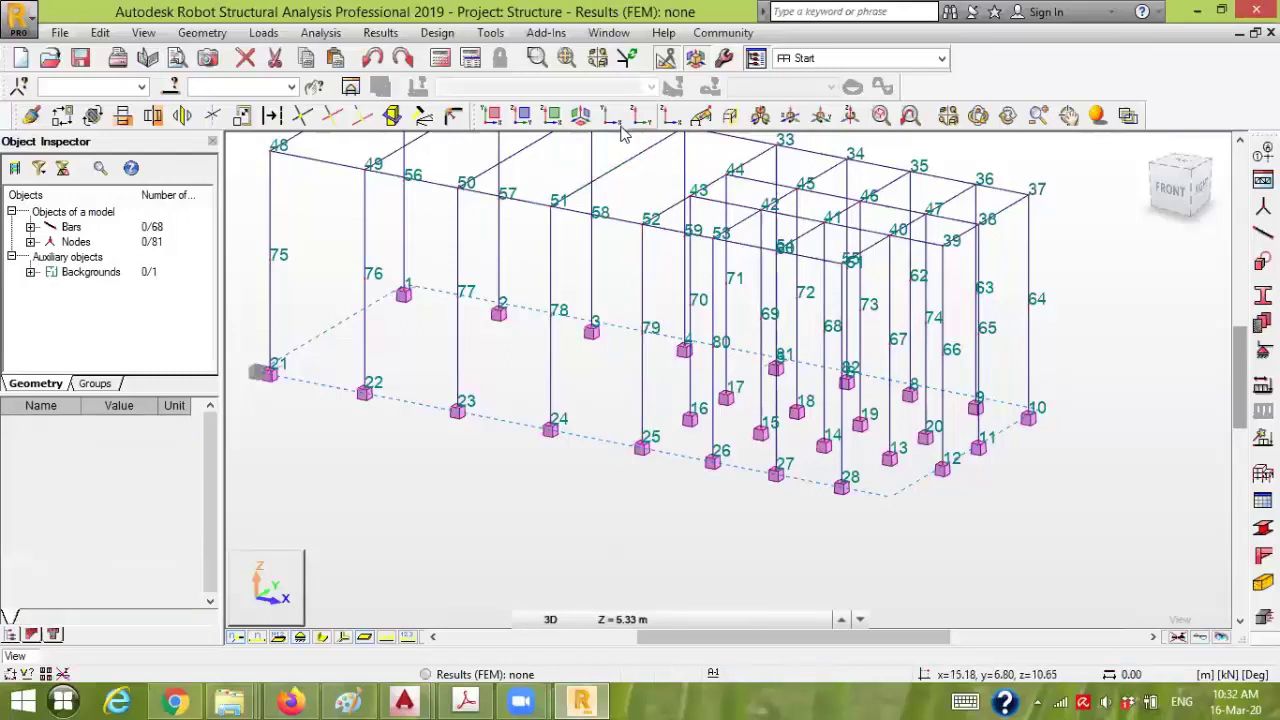
left_click(701, 117)
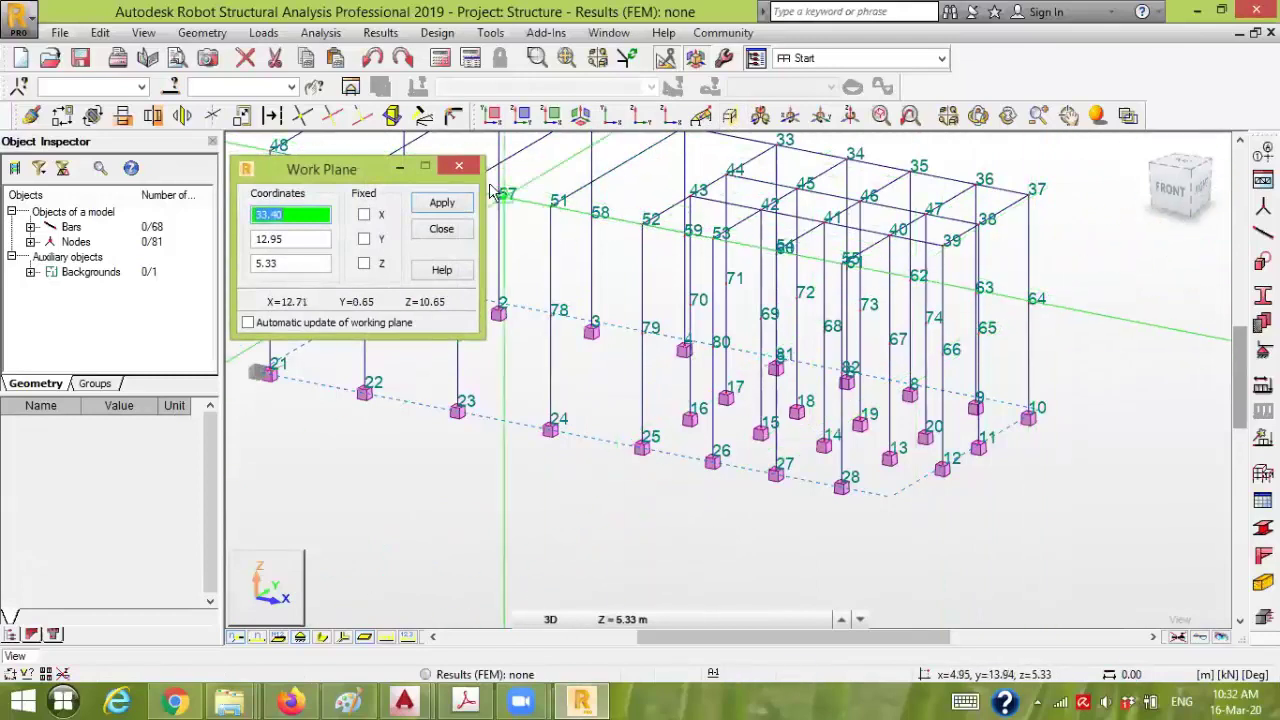
left_click(457, 170)
middle_click_drag(586, 277, 595, 362)
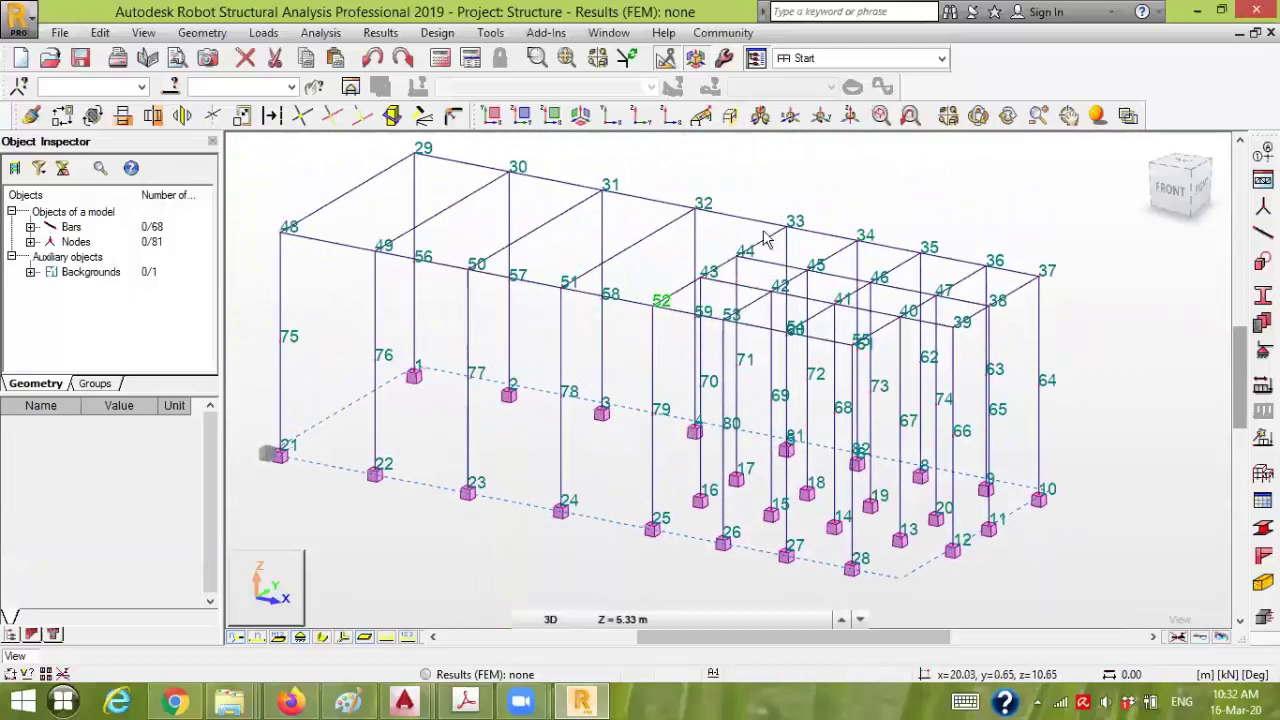
- Show the Nodes layout and set the Z coordinate of node 60 to 5 m in the node table
left_click(895, 58)
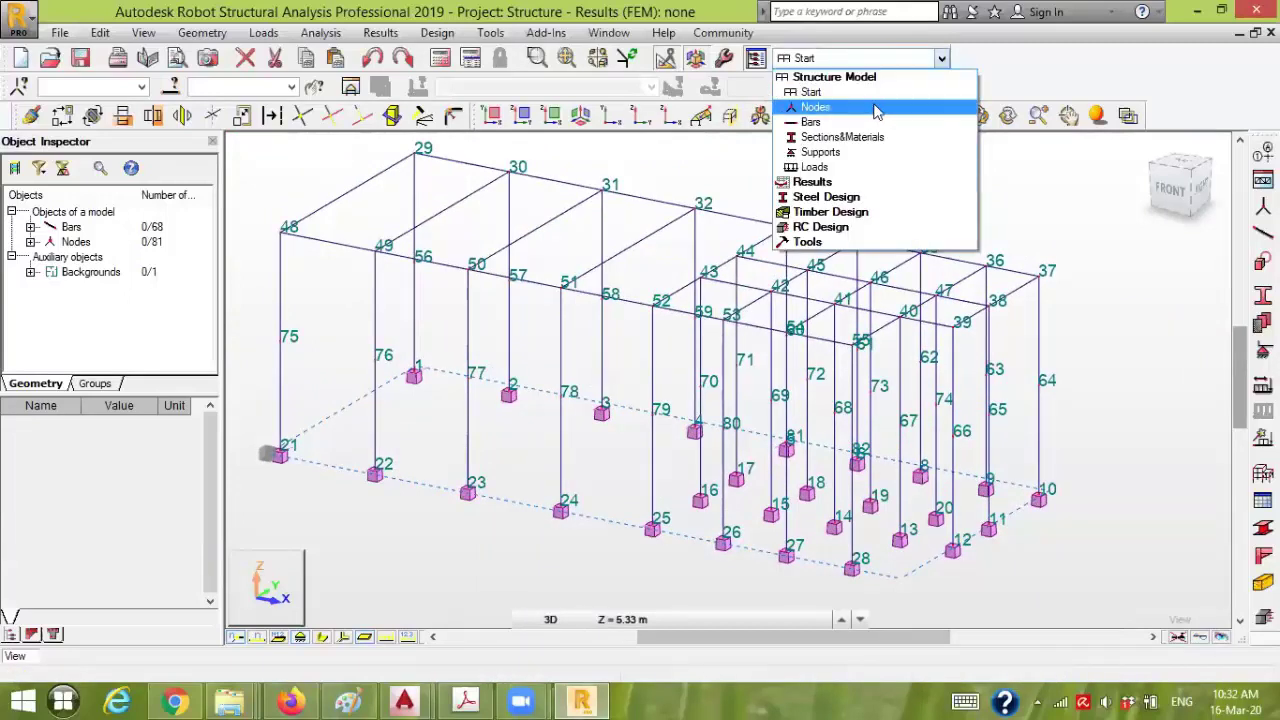
left_click(872, 108)
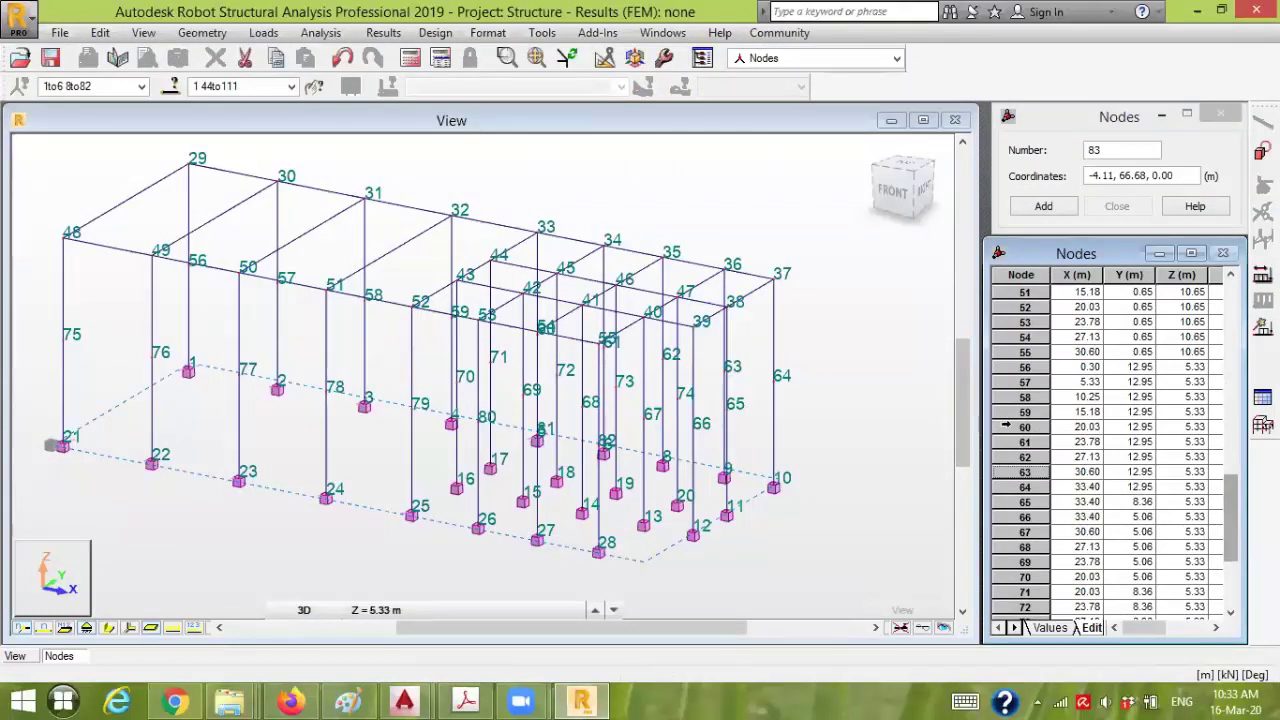
left_click(1143, 428)
left_click(1197, 426)
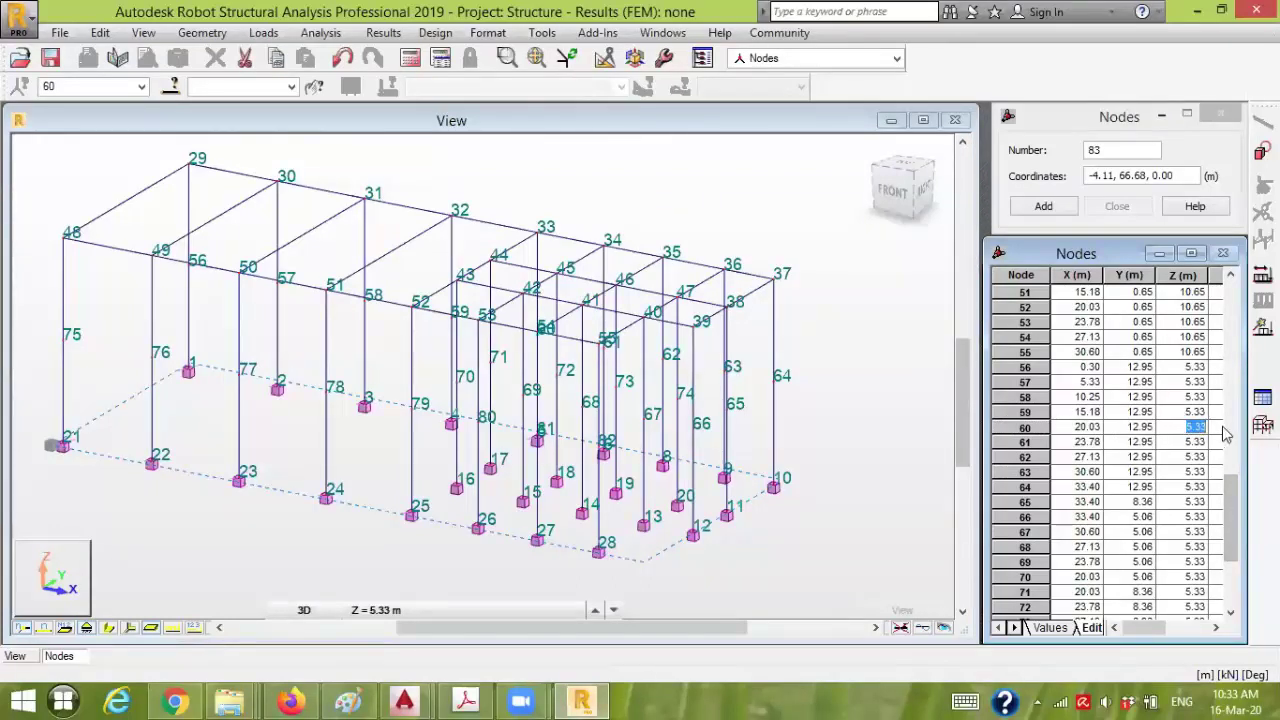
type("5")
key("Tab")
- Set the Z coordinate of nodes 61 to 64 to 5 m in the node table
left_click_drag(1192, 627, 1116, 630)
left_click(1187, 442)
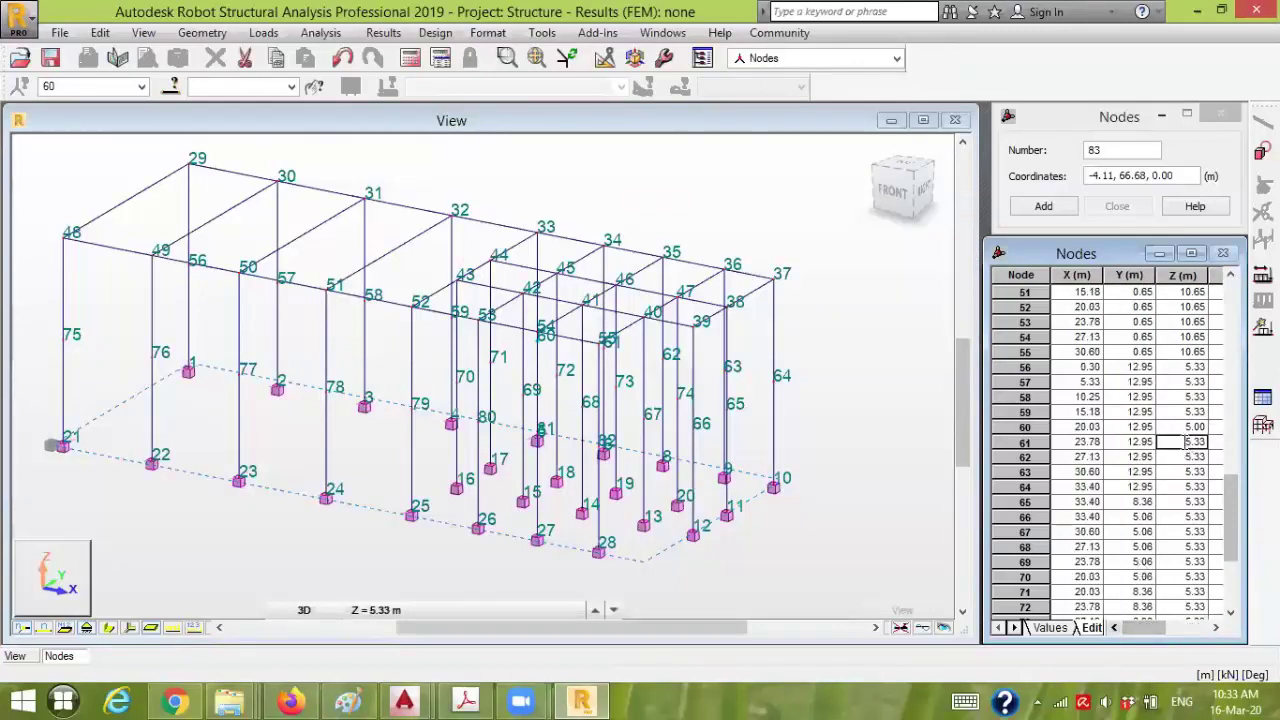
type("5")
left_click(1188, 456)
type("5")
left_click(1175, 476)
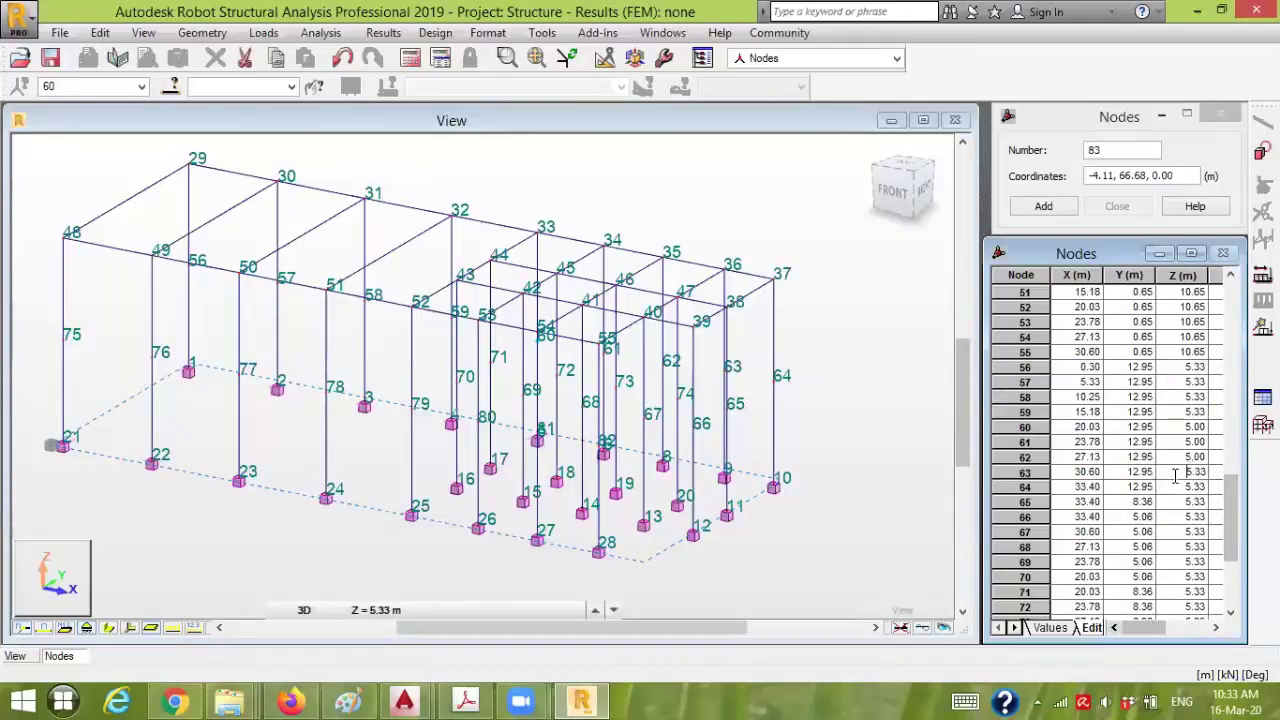
type("5")
left_click(1198, 487)
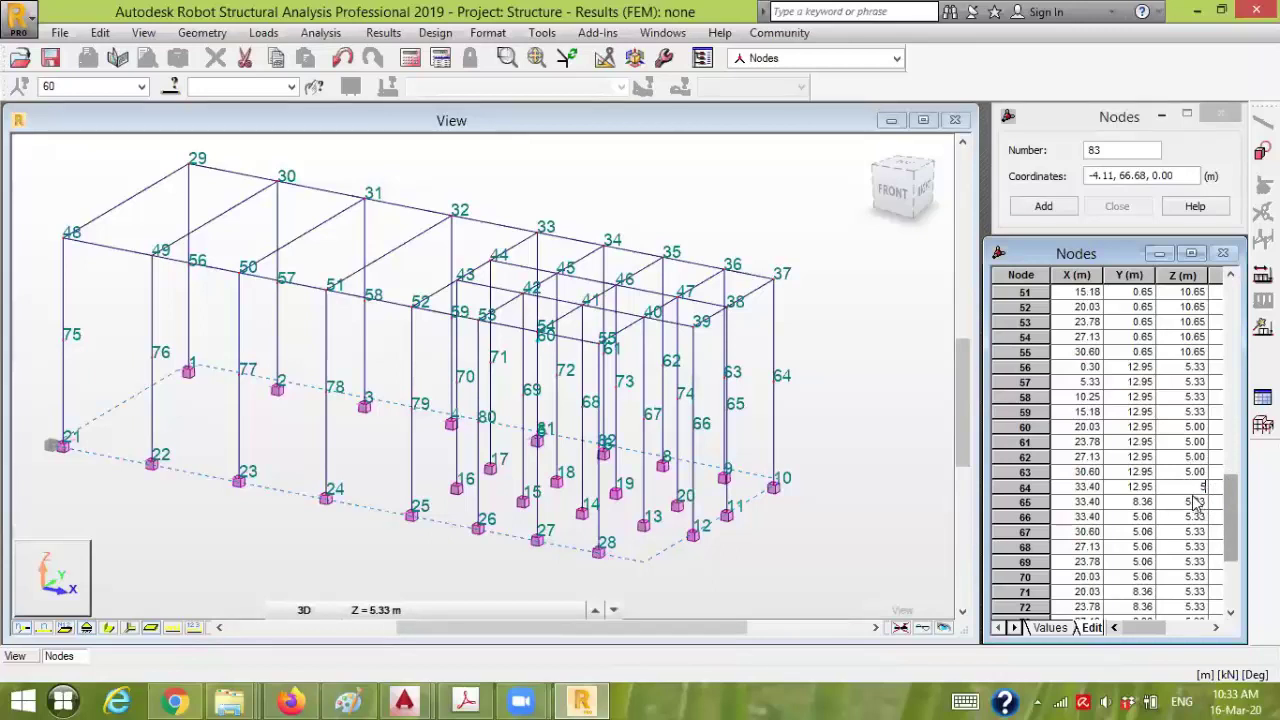
- Set the Z coordinate of nodes 65 to 70 to 5 m in the node table
left_click(1190, 502)
type("5")
left_click(1183, 517)
type("5")
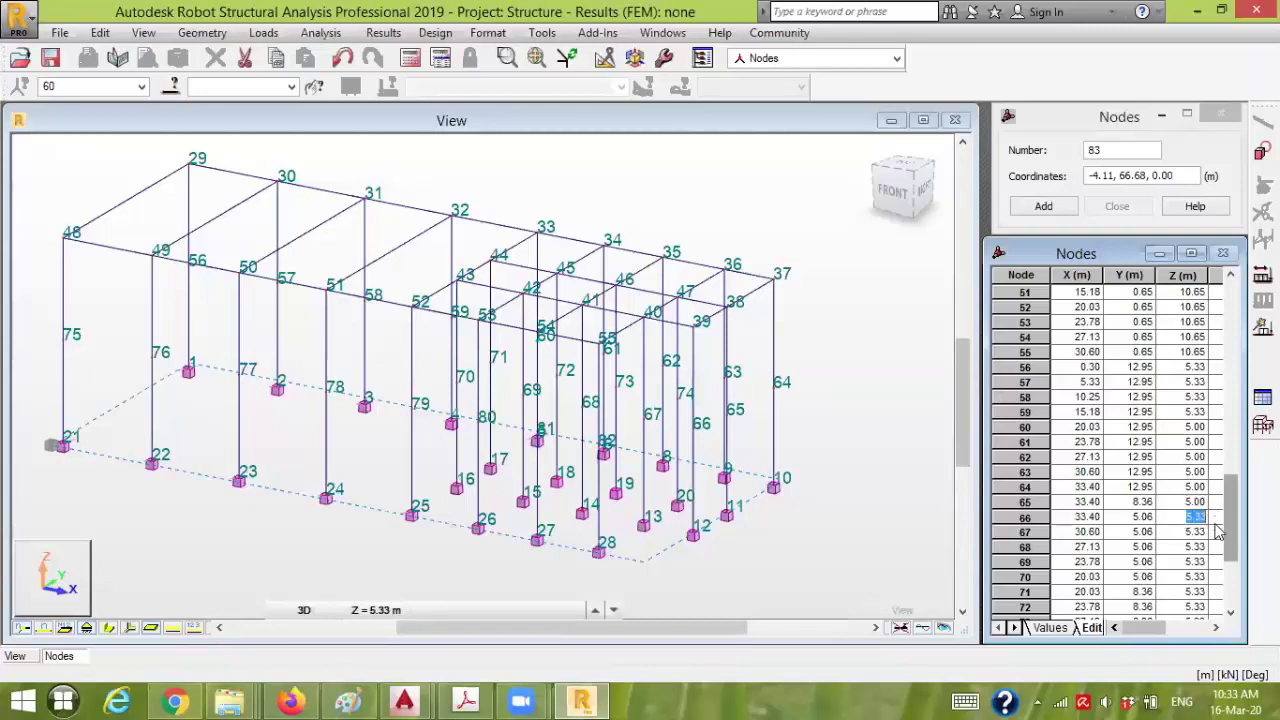
left_click(1194, 532)
type("5")
left_click(1203, 548)
type("5")
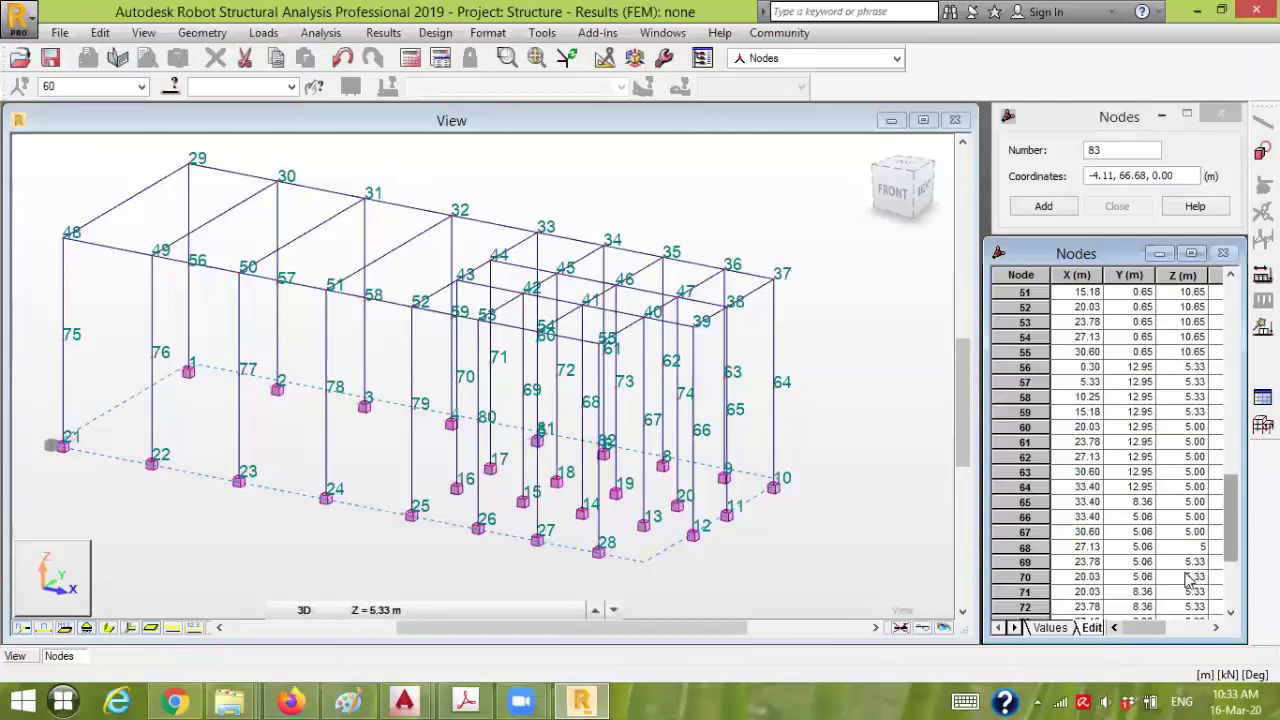
left_click(1190, 562)
type("5")
left_click(1198, 577)
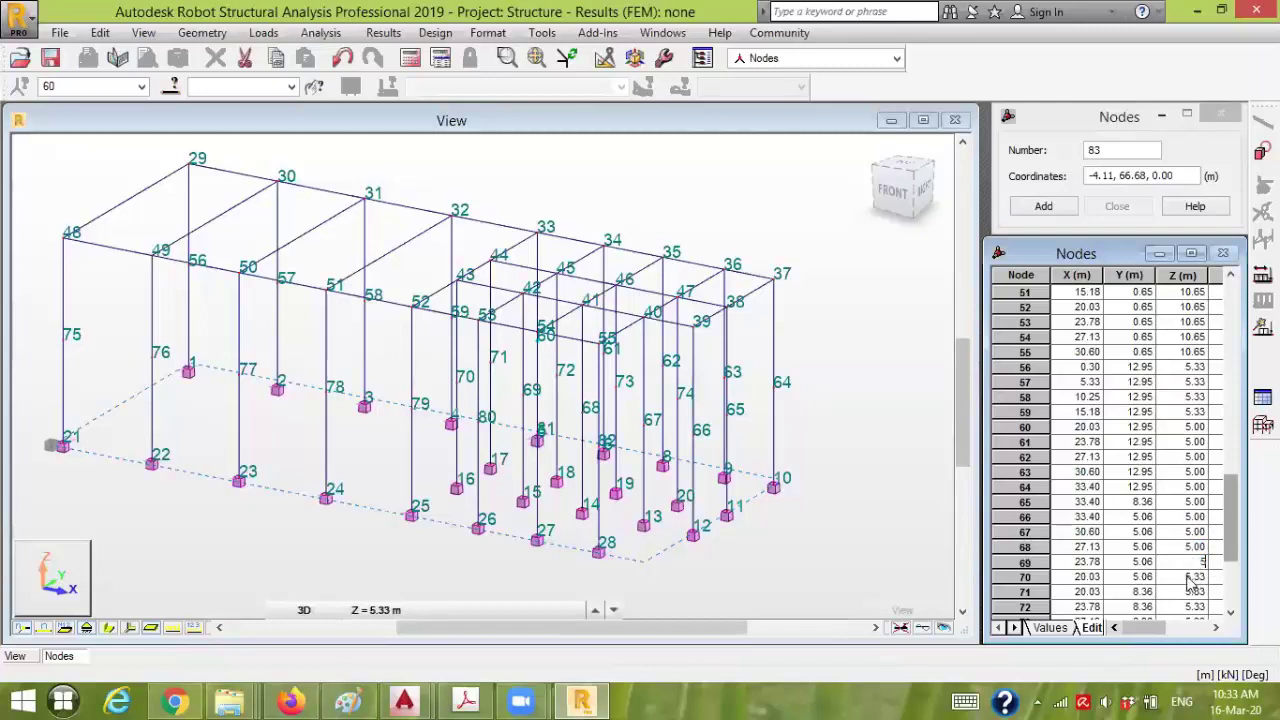
type("5")
- Set the Z coordinate of nodes 71 to 74 to 5 m in the node table
left_click(1200, 592)
type("5")
left_click(1200, 607)
type("5")
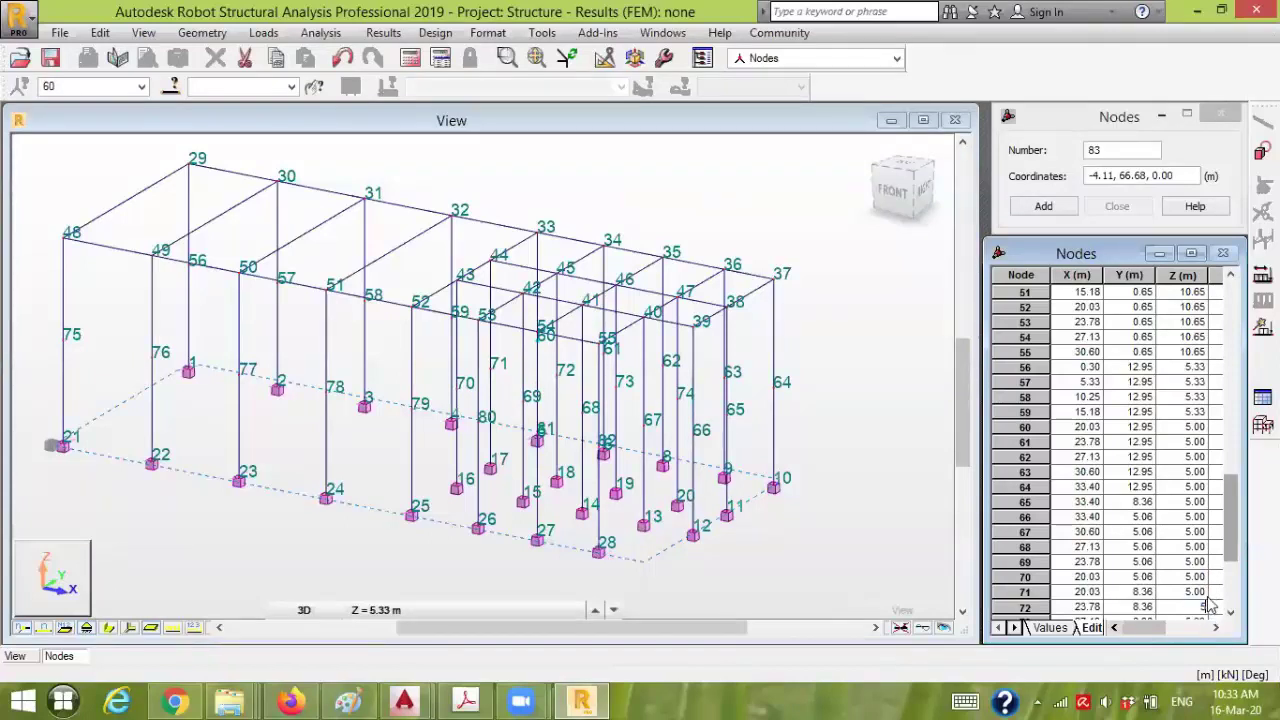
scroll(1228, 545, "down", 3)
left_click(1193, 487)
type("5")
left_click(1198, 502)
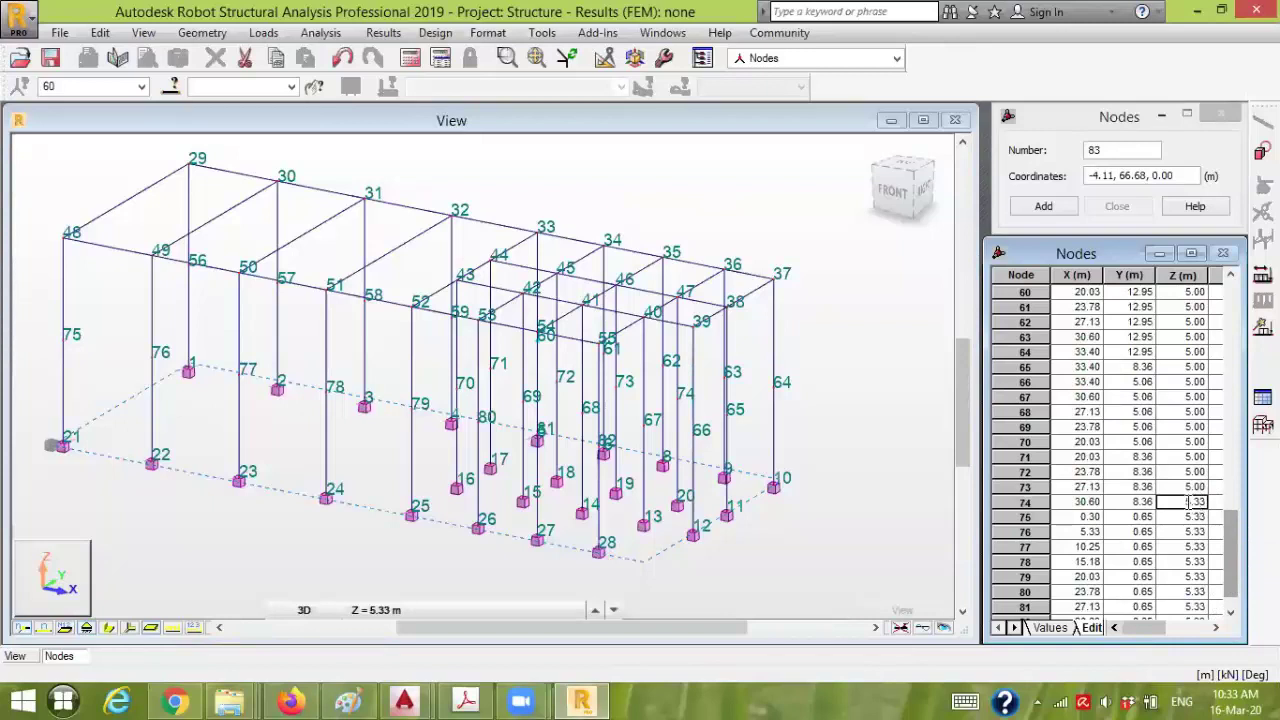
type("5")
key("Tab")
left_click(1155, 627)
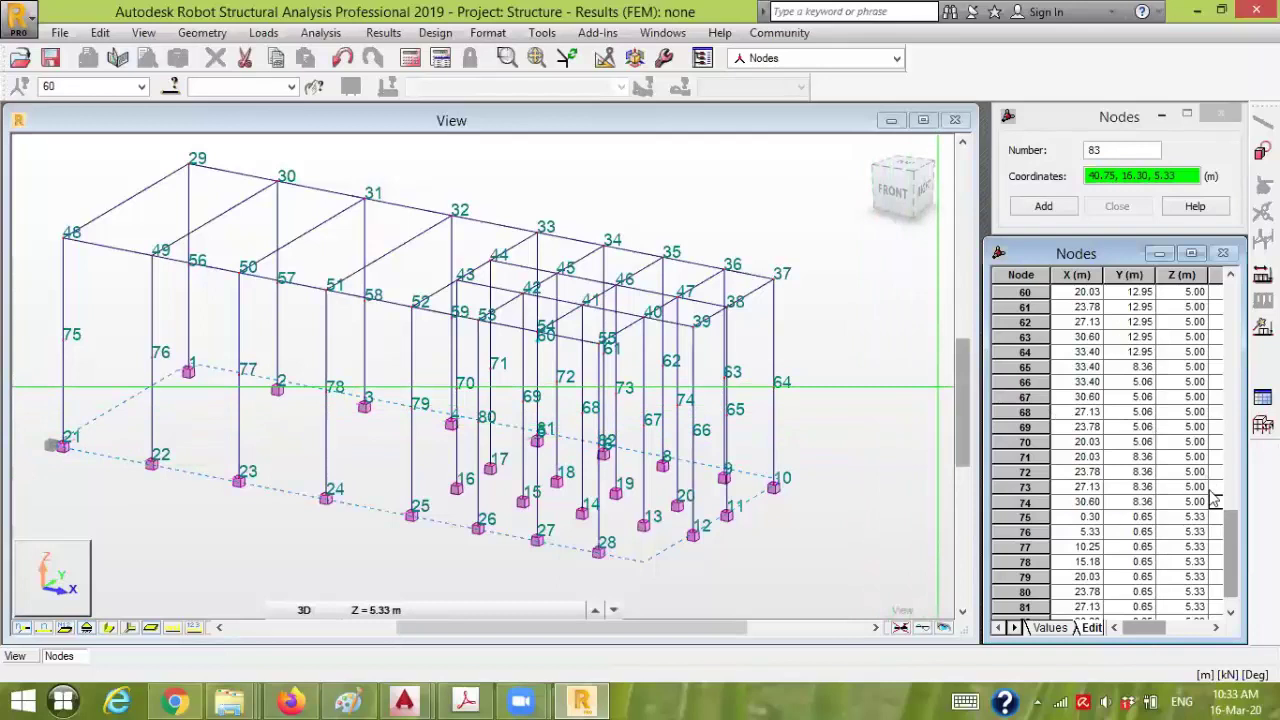
- Set the Z coordinate of nodes 79 and 80 to 5 m in the node table
left_click_drag(1237, 567, 1236, 580)
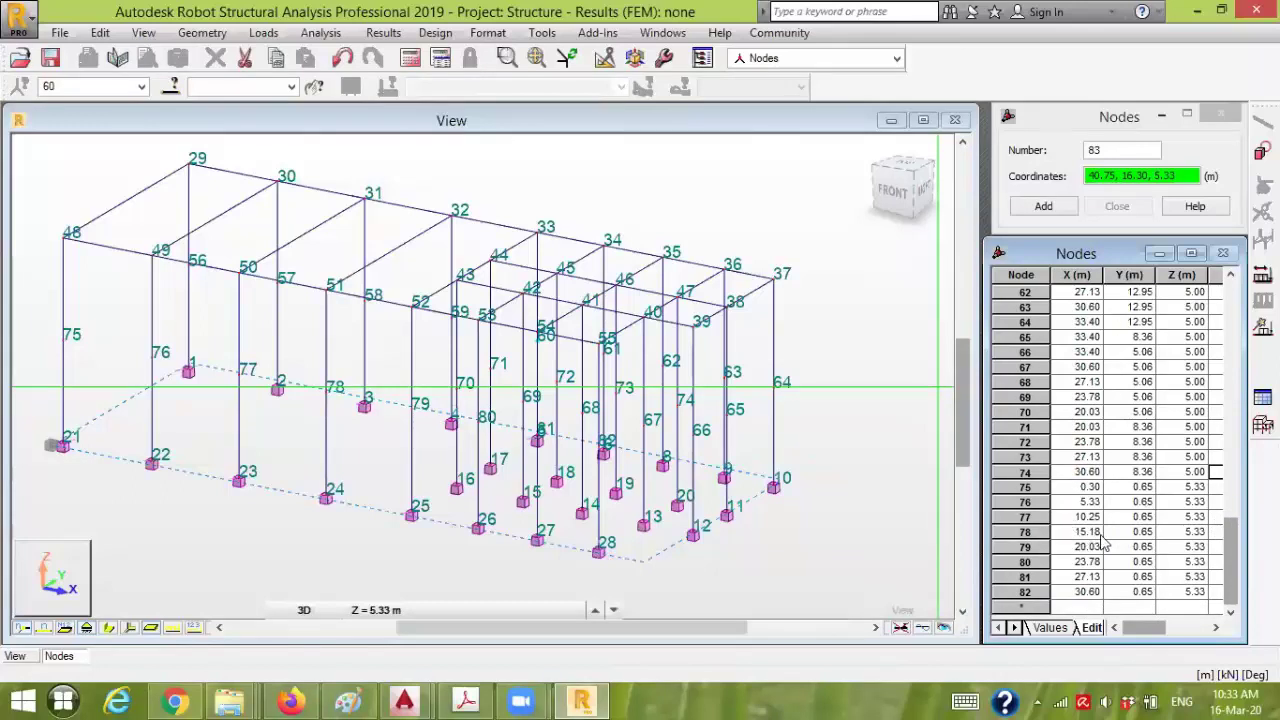
double_click(1200, 547)
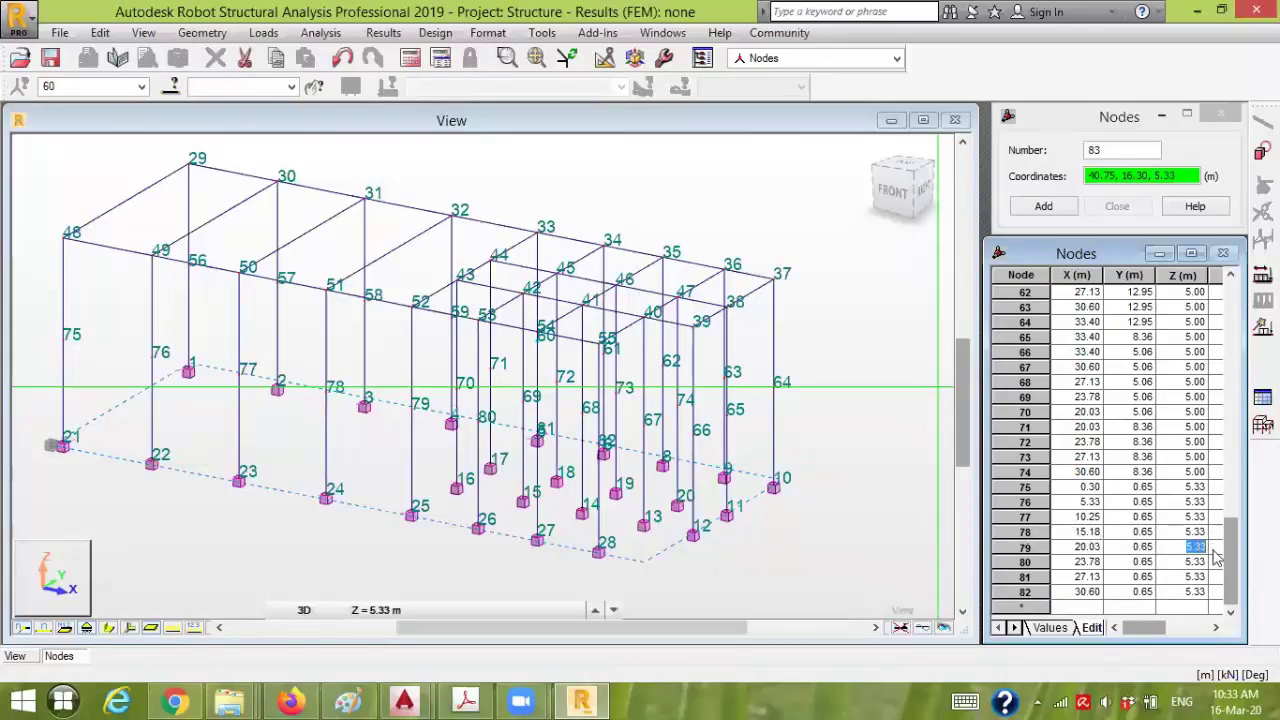
type("5")
left_click(1172, 564)
type("5")
left_click(1184, 577)
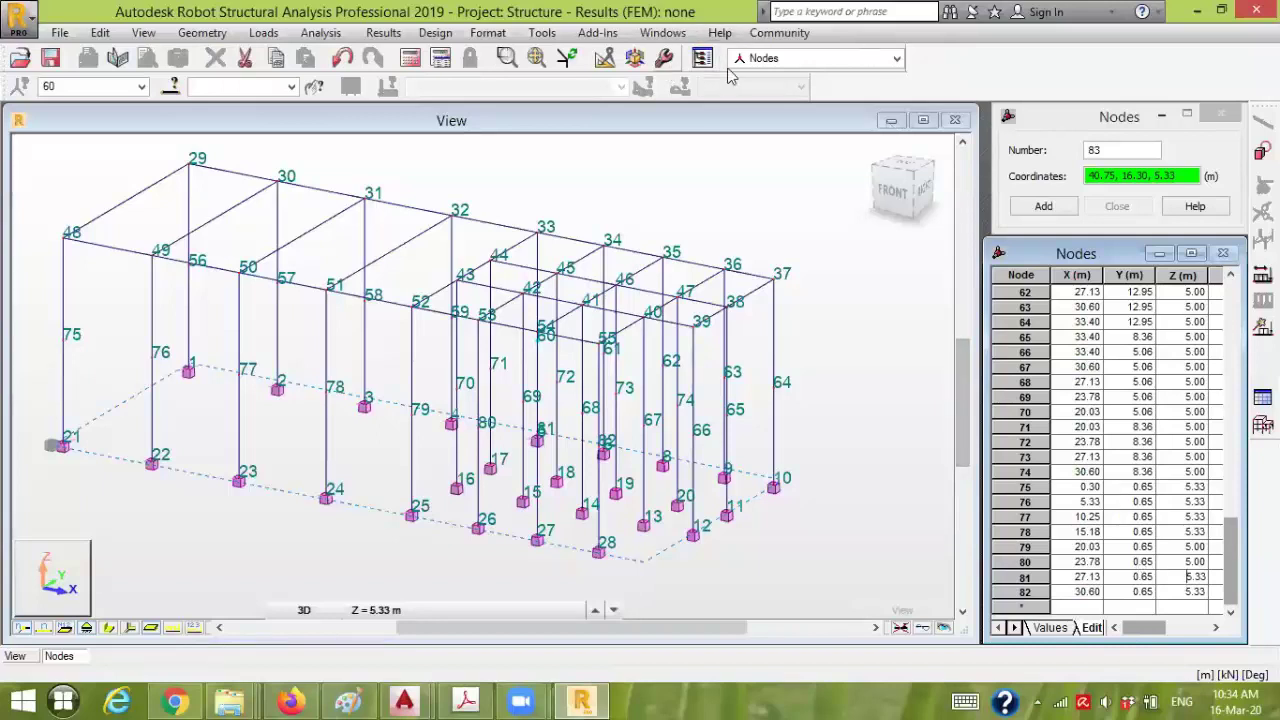
- Show the Start layout, place the work plane at node 75, and check in the XY plan which nodes lie at Z = 5.33 m
left_click(766, 62)
left_click(766, 92)
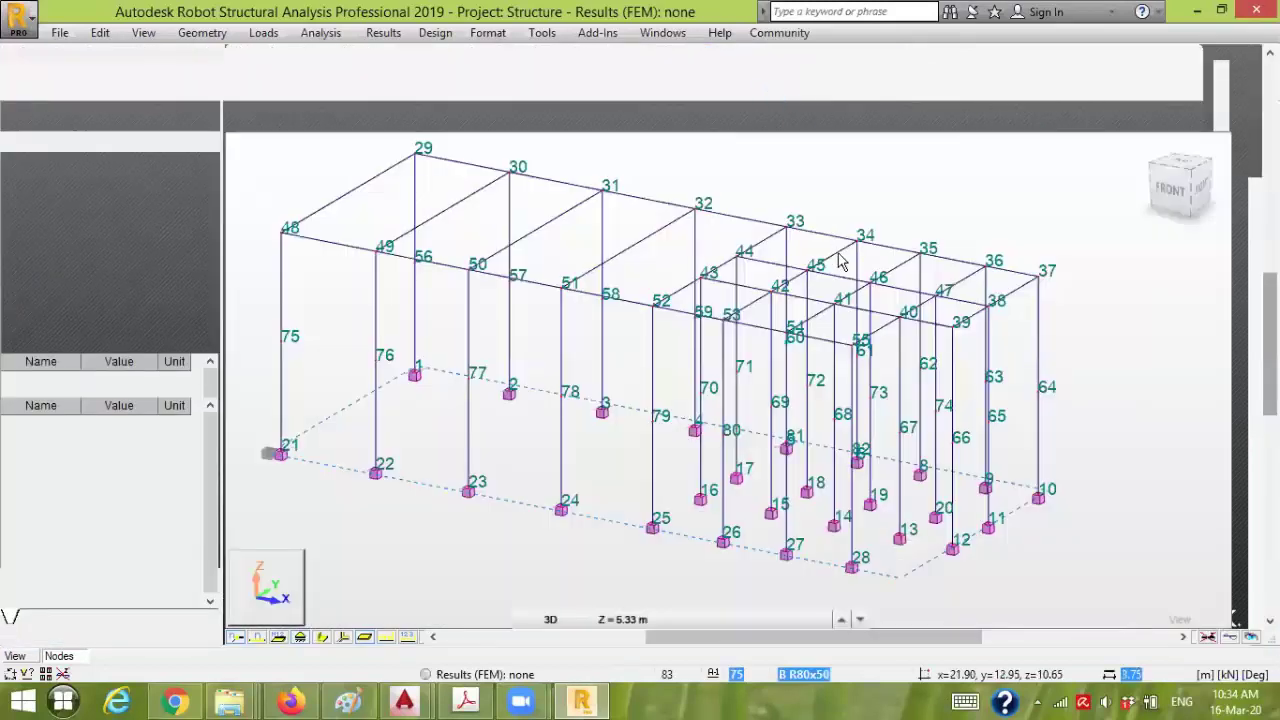
left_click(730, 115)
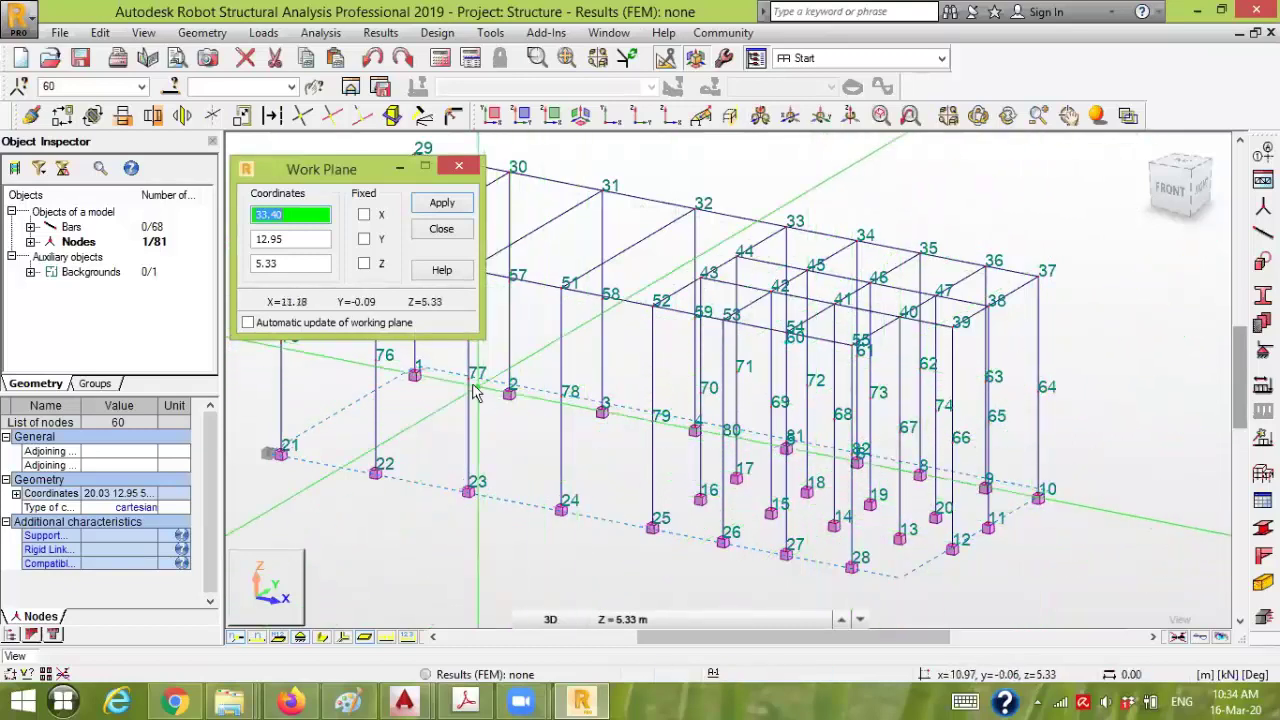
middle_click_drag(288, 368, 388, 410)
left_click(383, 392)
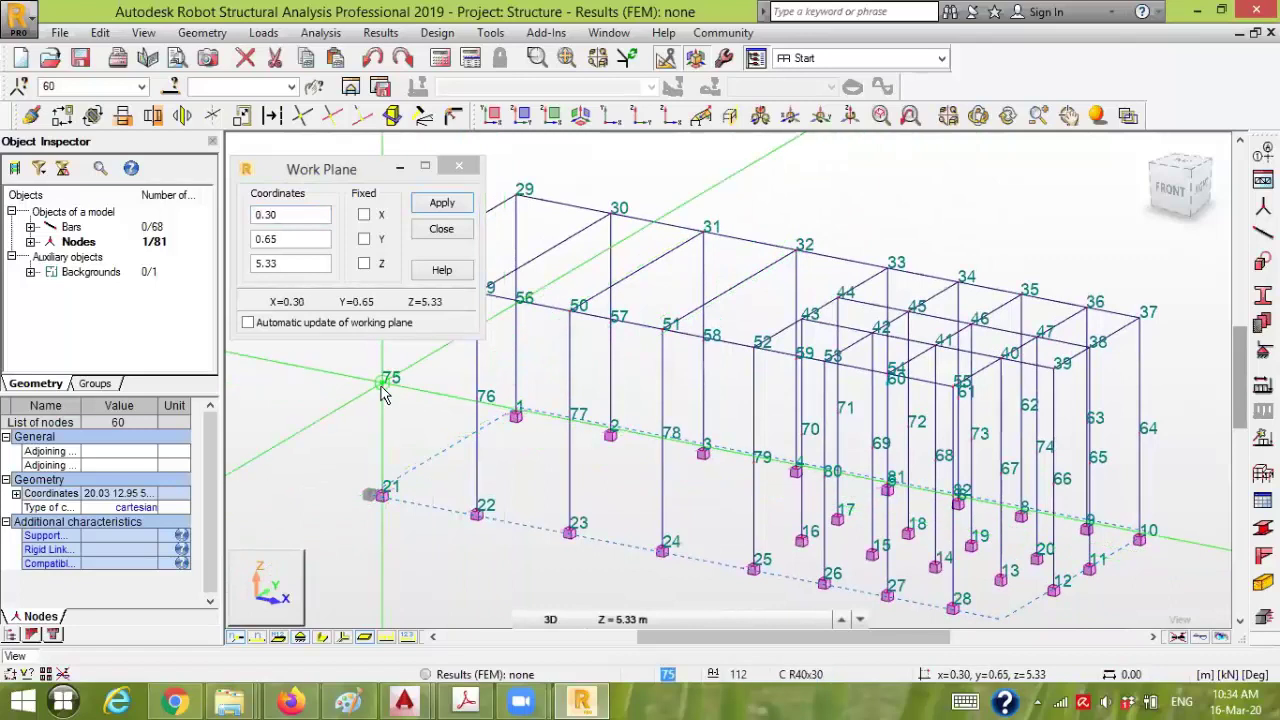
left_click(493, 117)
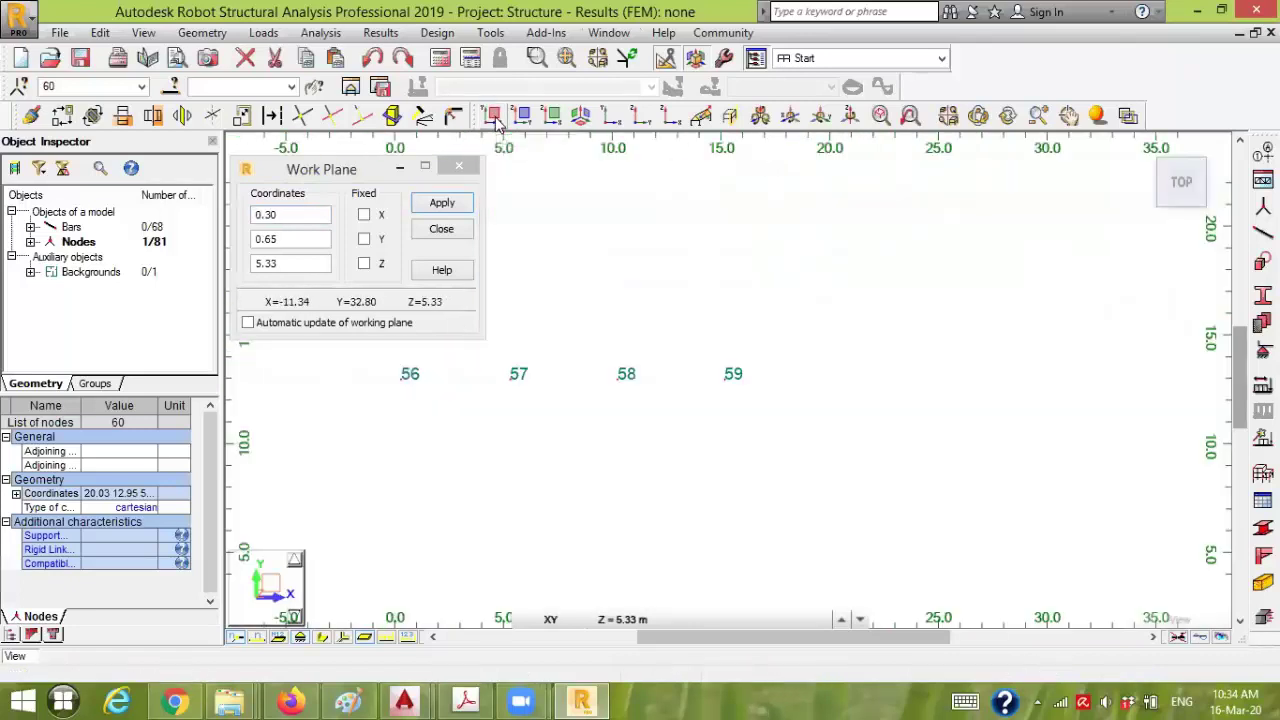
left_click(458, 166)
scroll(766, 363, "down", 3)
middle_click_drag(865, 322, 798, 178)
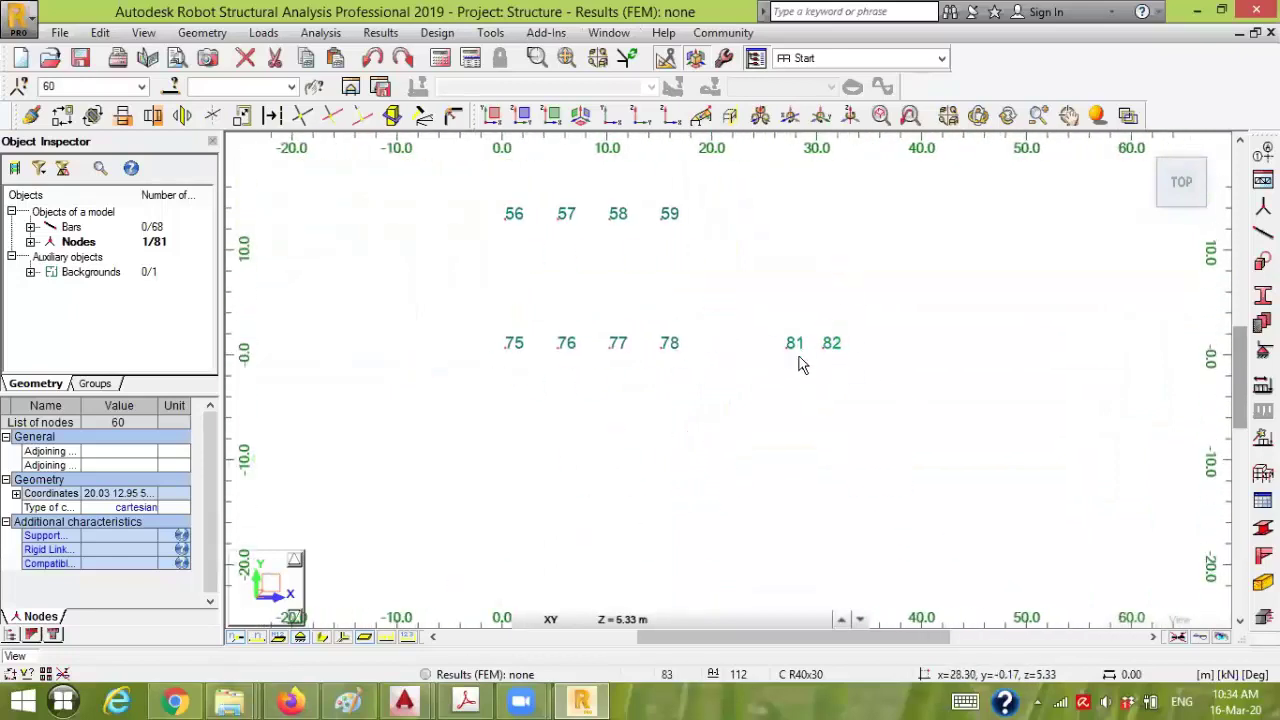
left_click(581, 116)
- Show the Nodes layout and set the Z coordinate of nodes 81 and 82 to 5 m in the node table
left_click(920, 60)
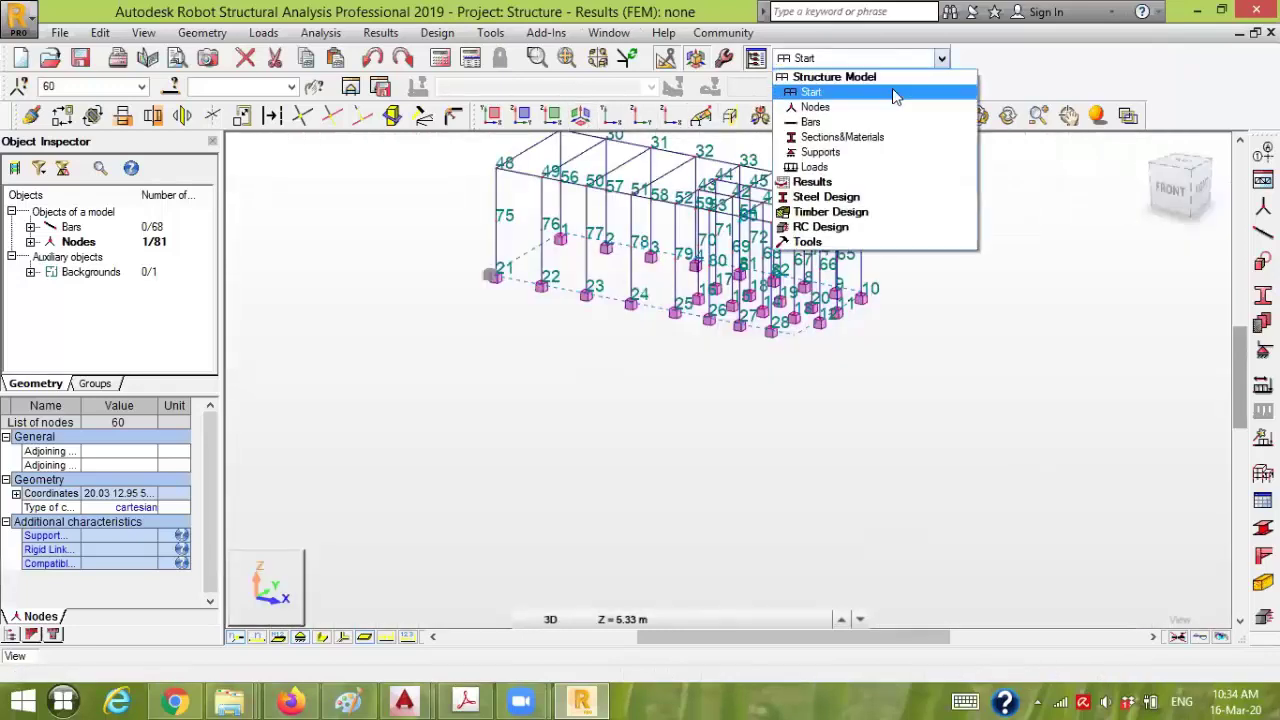
left_click(880, 108)
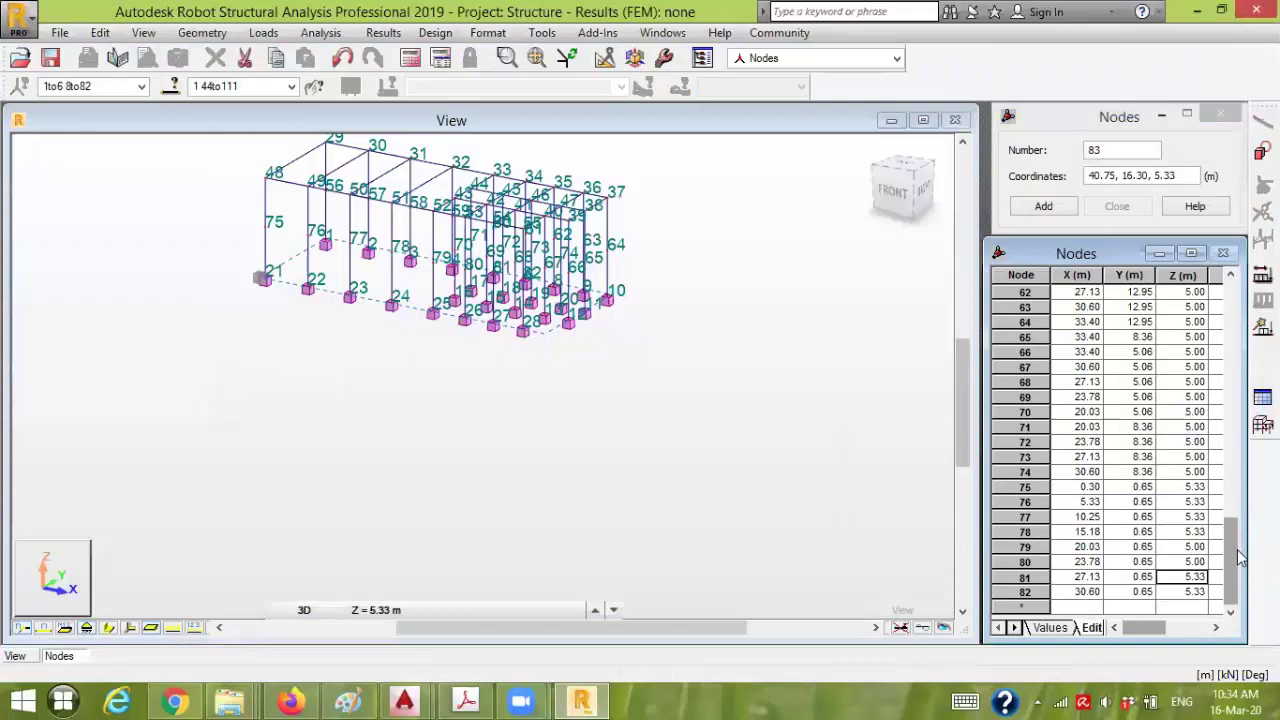
double_click(1187, 579)
type("5")
key("Down")
type("5")
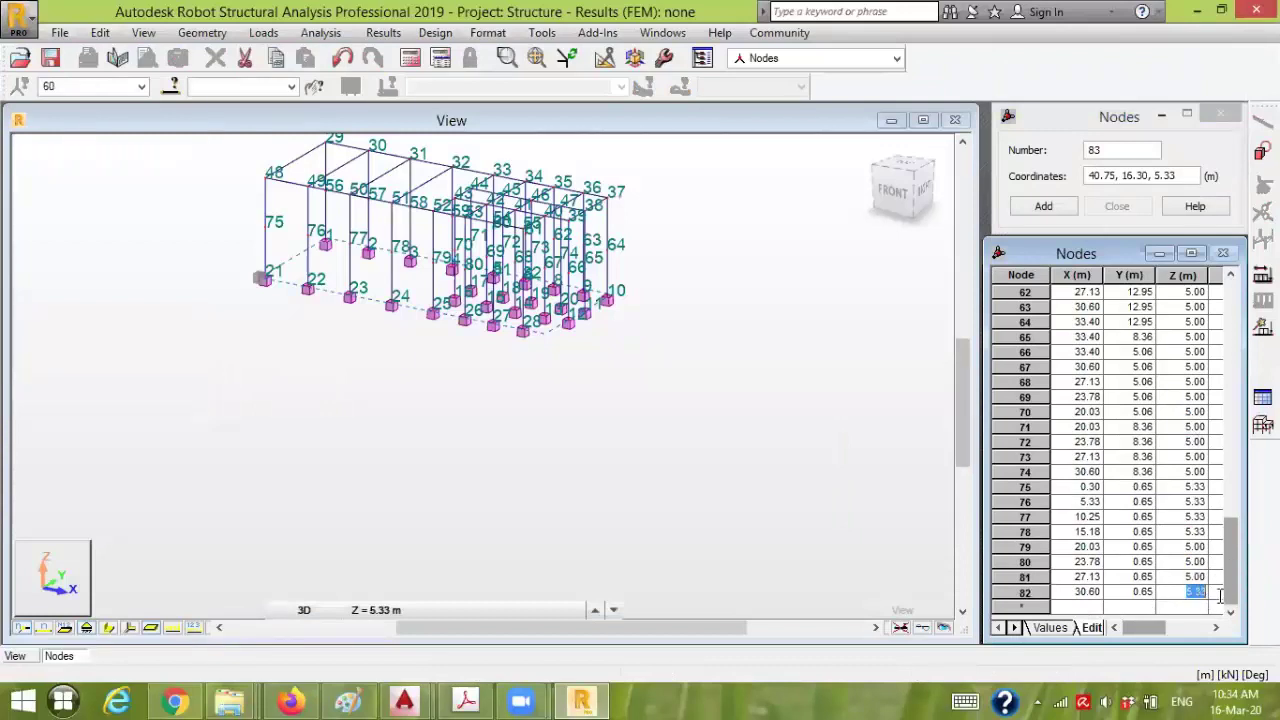
key("Tab")
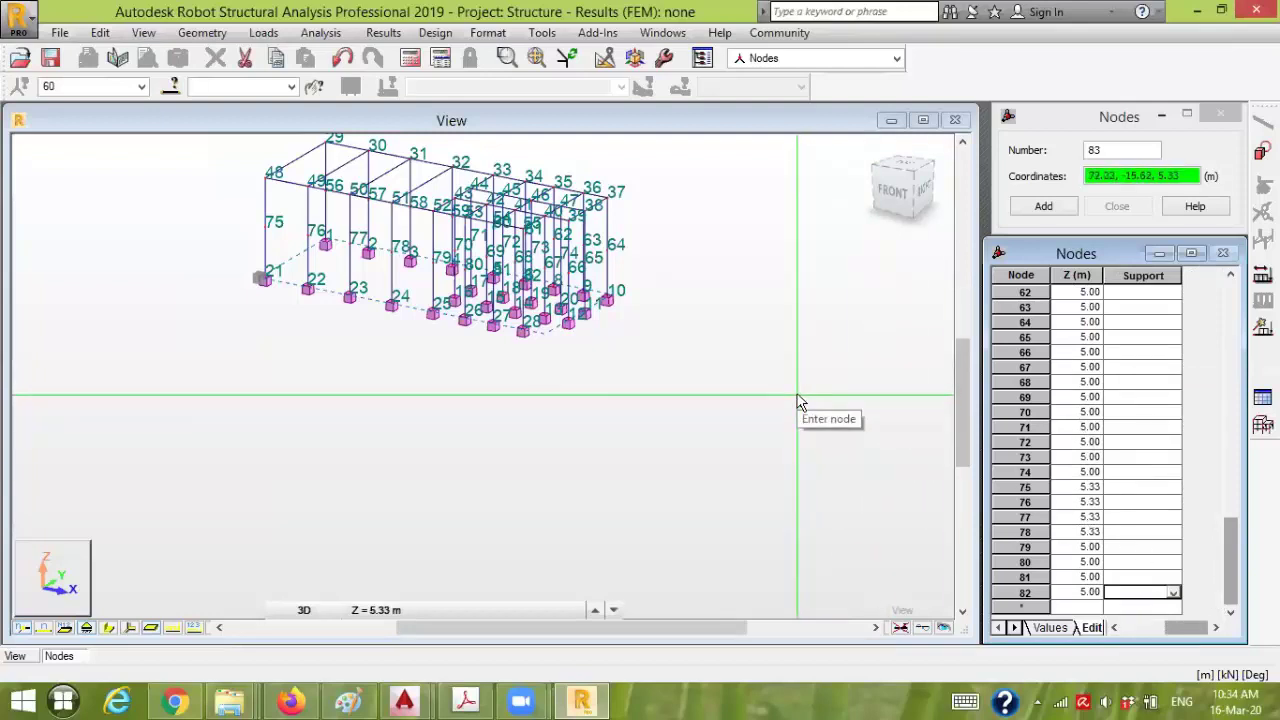
left_click(1150, 630)
- Set the Z coordinate of nodes 56 to 59 to 7.4 m in the node table
left_click_drag(1233, 563, 1229, 504)
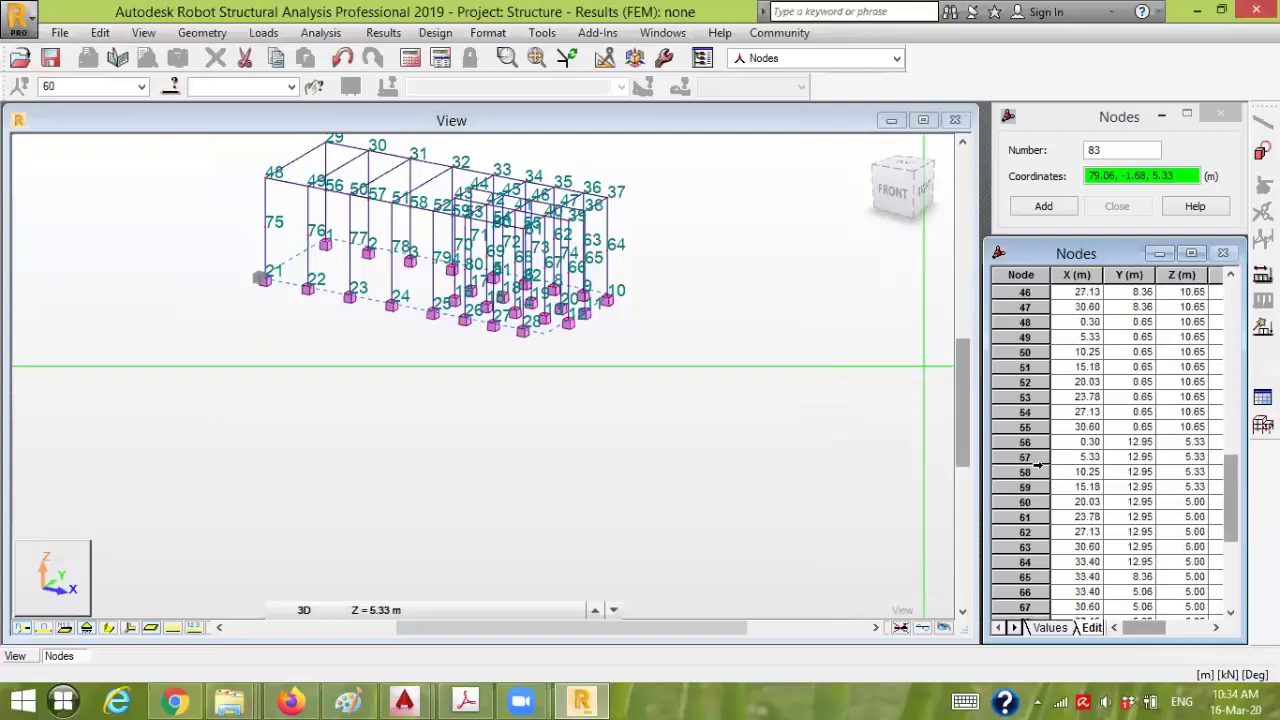
left_click(1178, 444)
double_click(1192, 444)
key("Return")
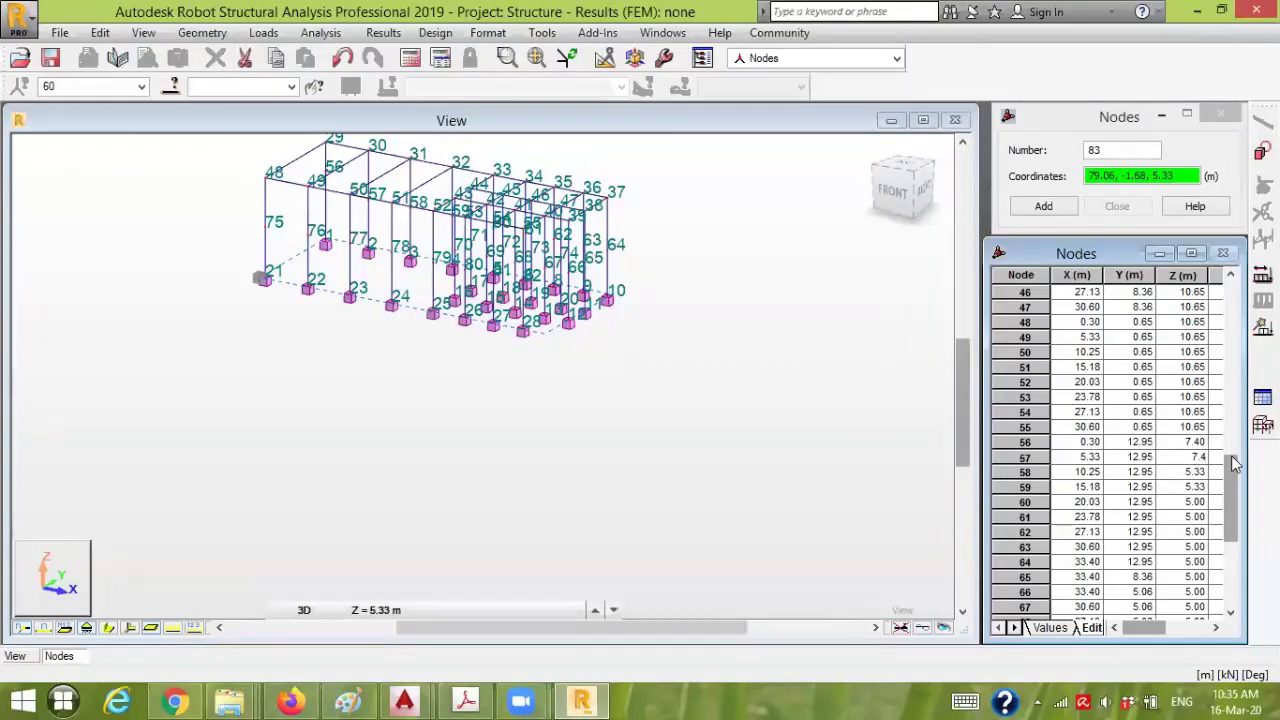
key("Return")
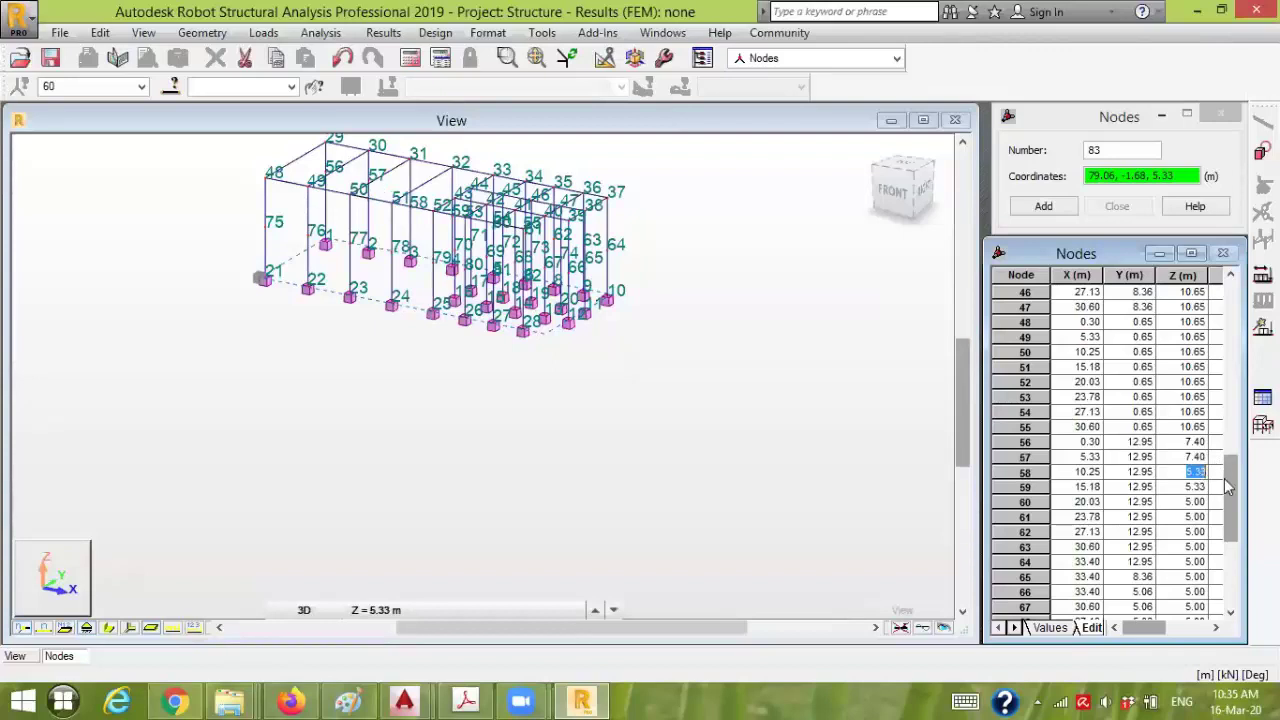
type("7.4")
key("Return")
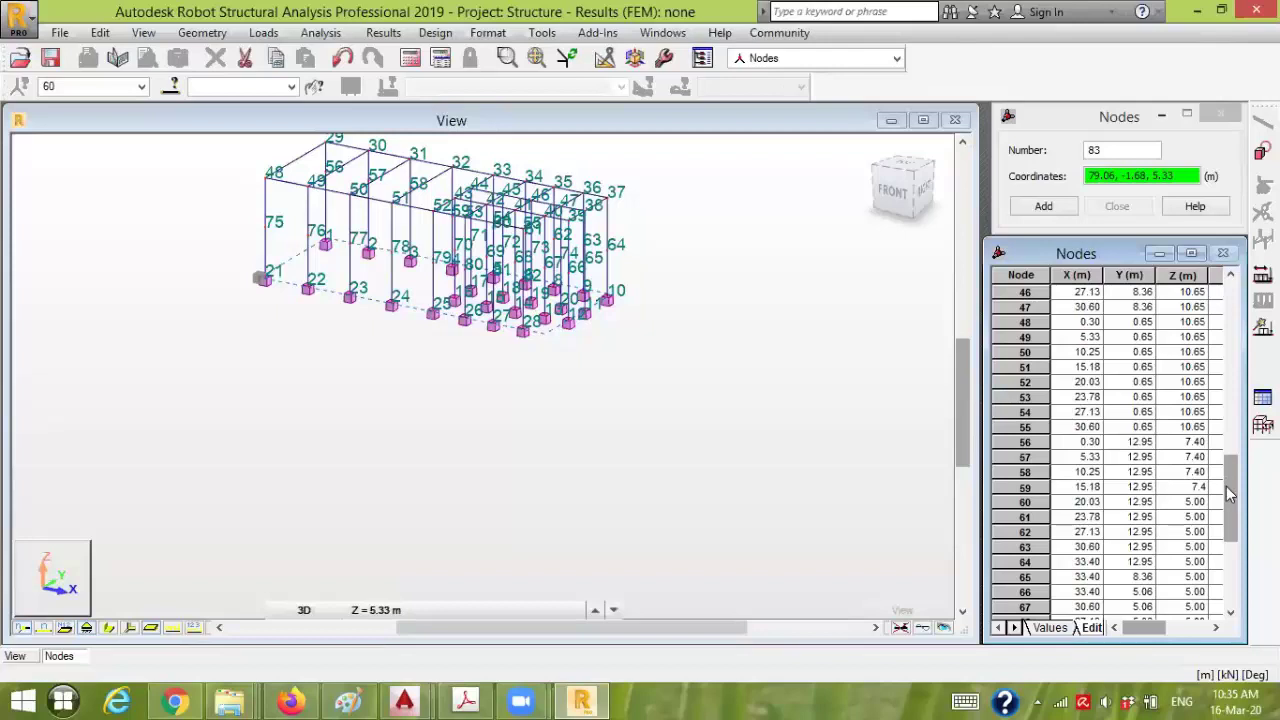
key("Tab")
left_click(1146, 630)
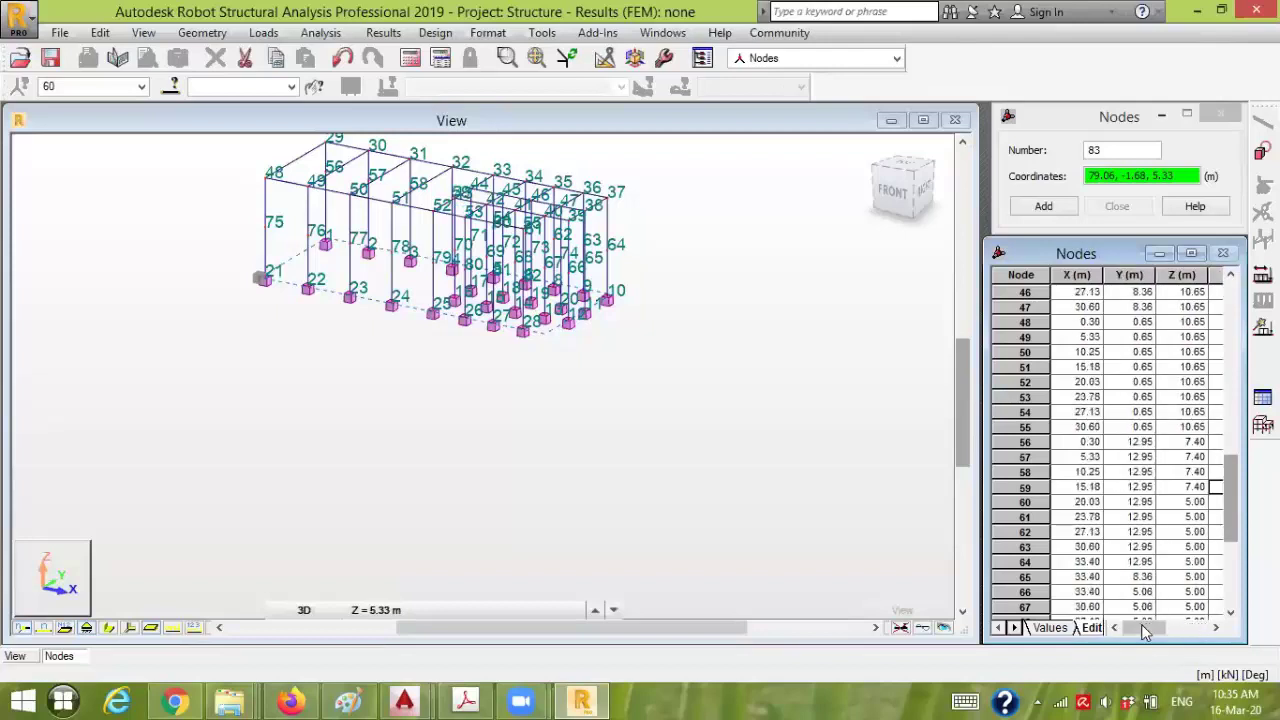
- Set the Z coordinate of nodes 75 to 78 to 7.4 m in the node table
left_click_drag(1236, 517, 1232, 560)
left_click(1196, 562)
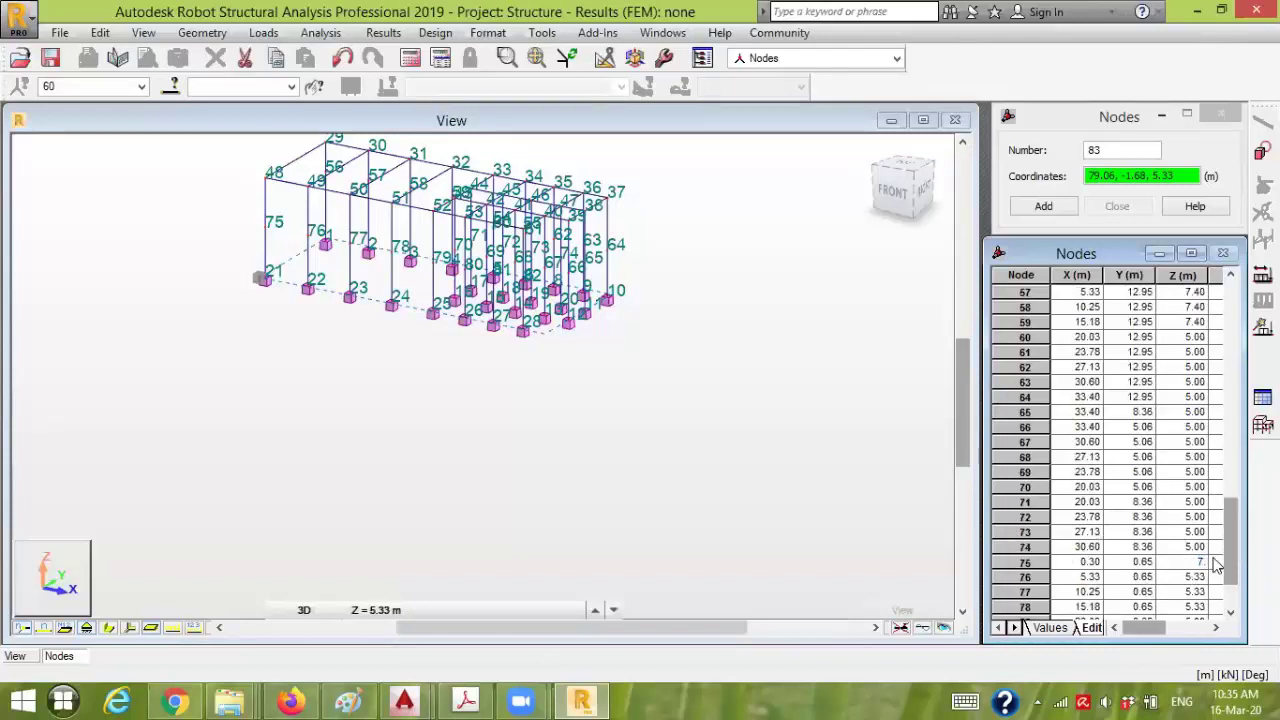
type("7.4")
key("Return")
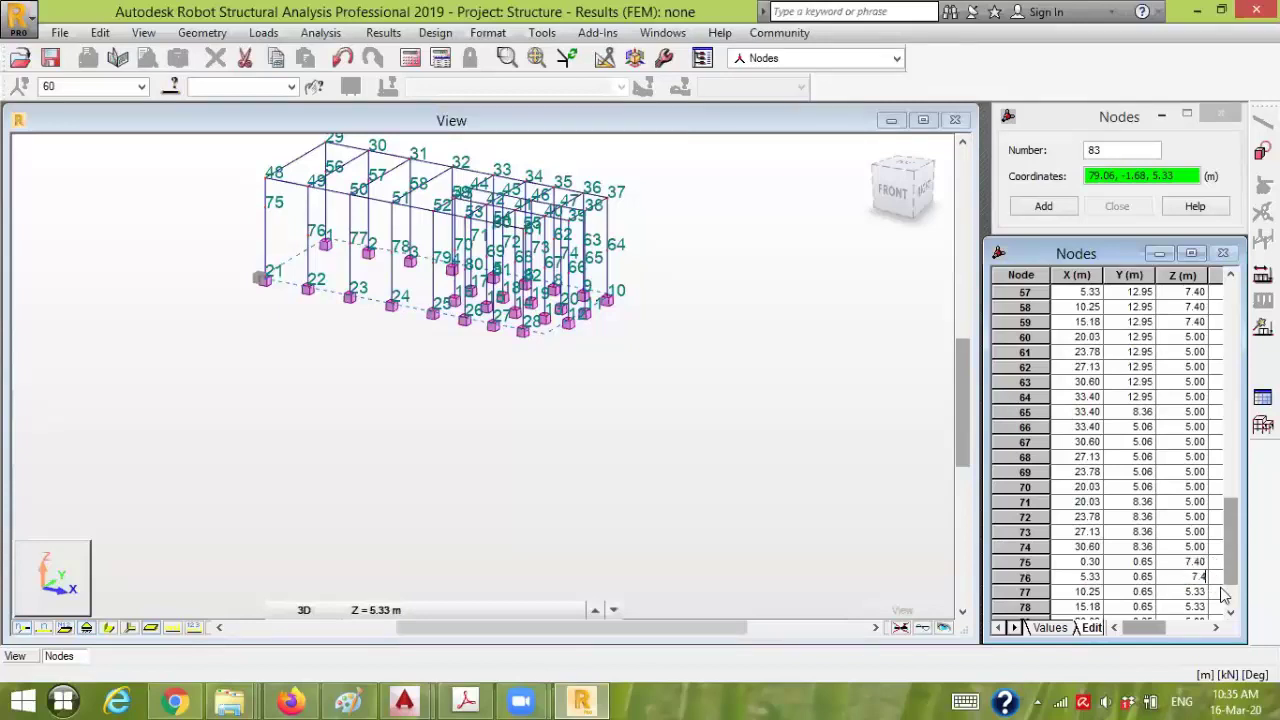
key("Return")
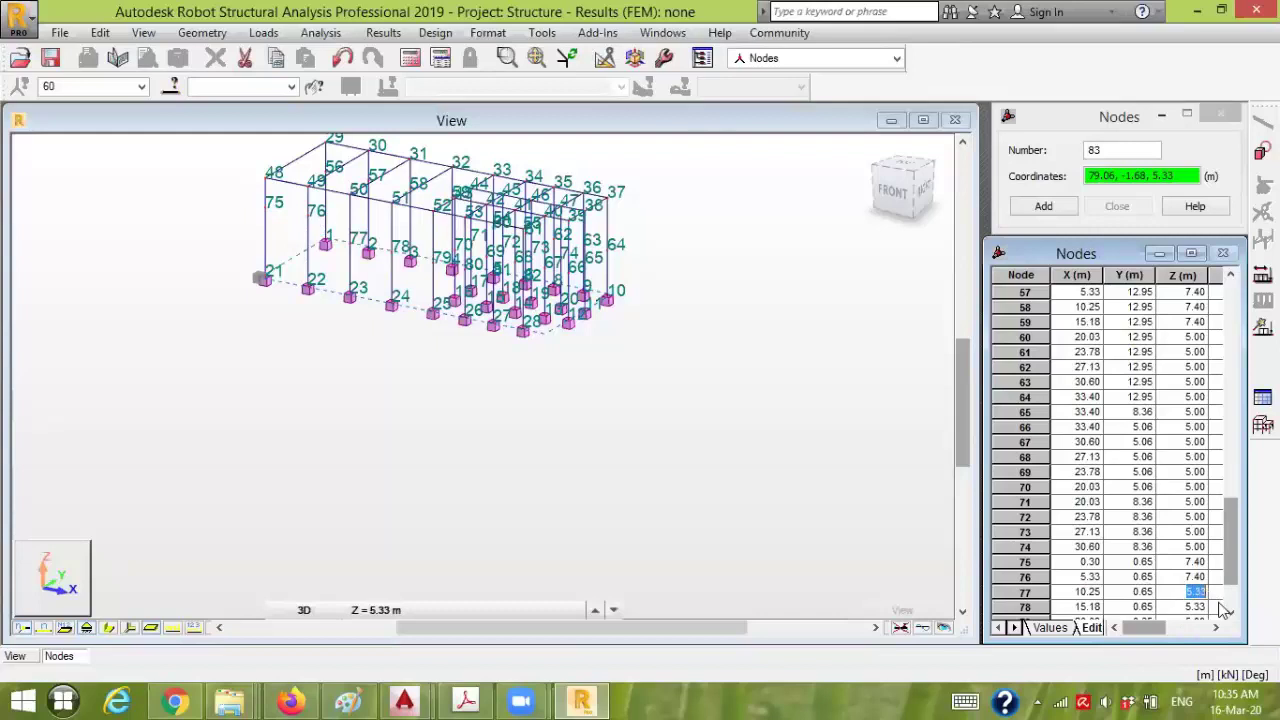
key("Return")
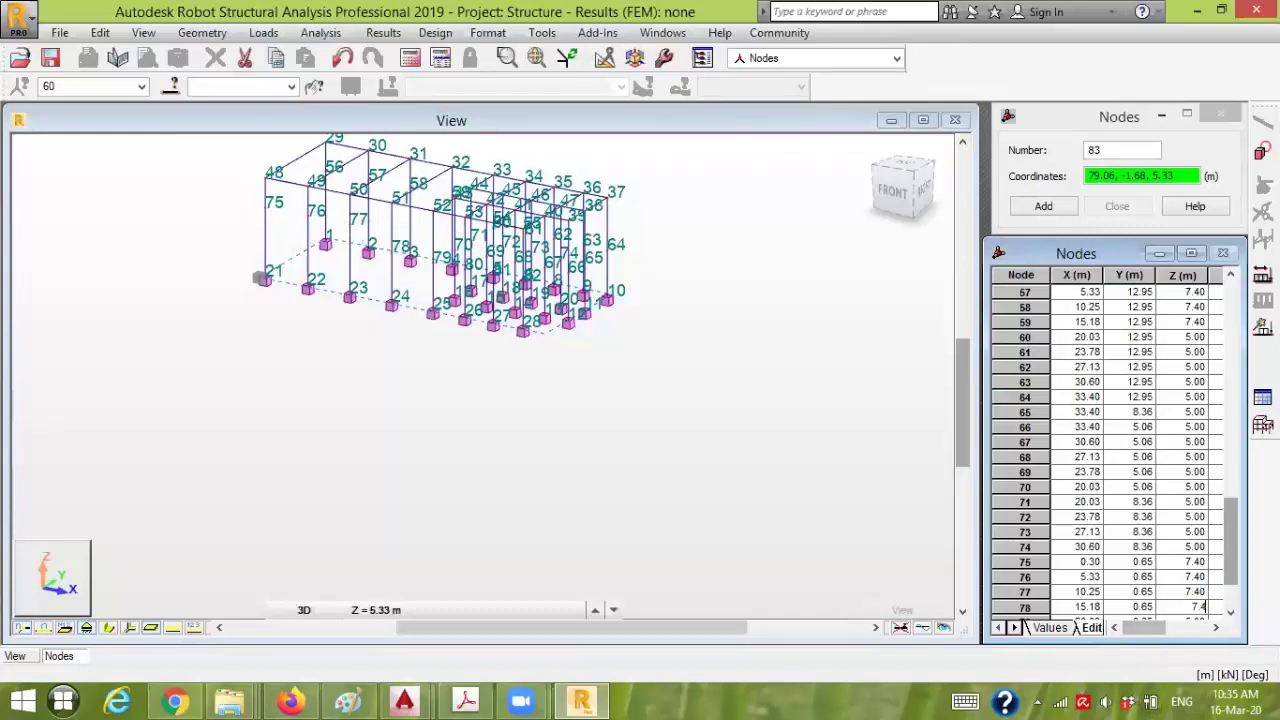
type("7.4")
key("Return")
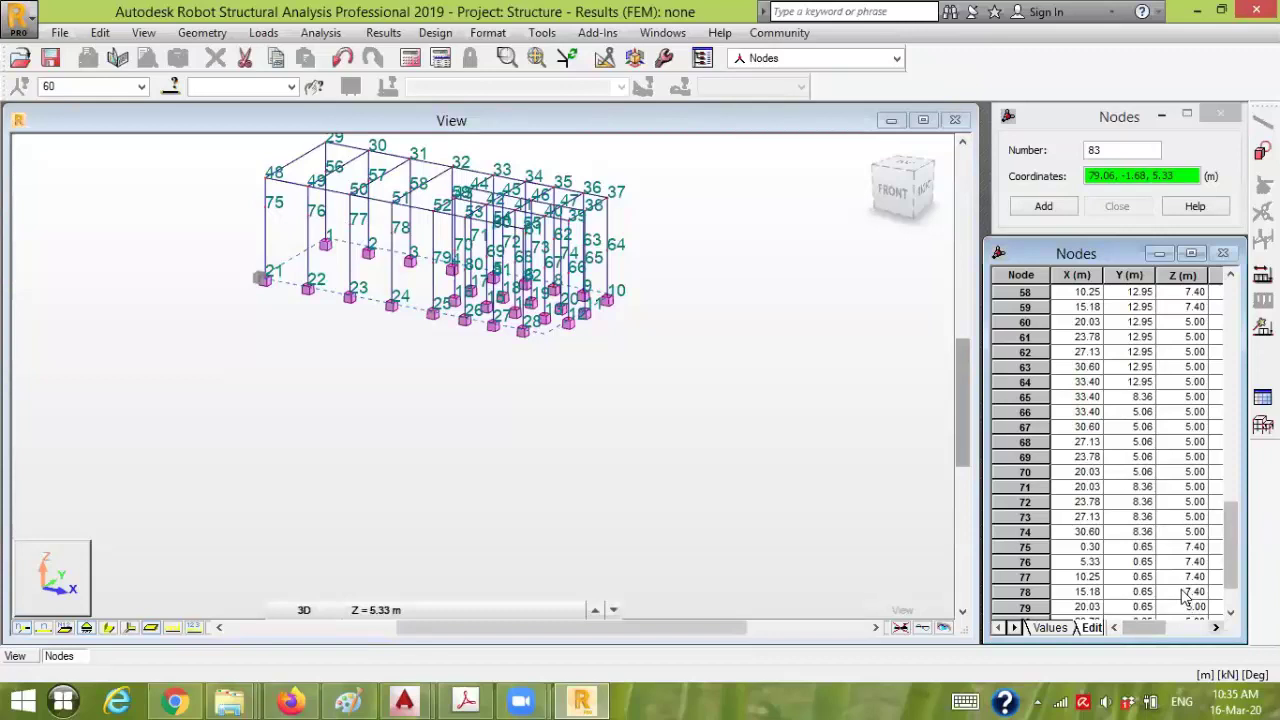
- Switch from the Nodes layout to the Start layout
left_click(872, 58)
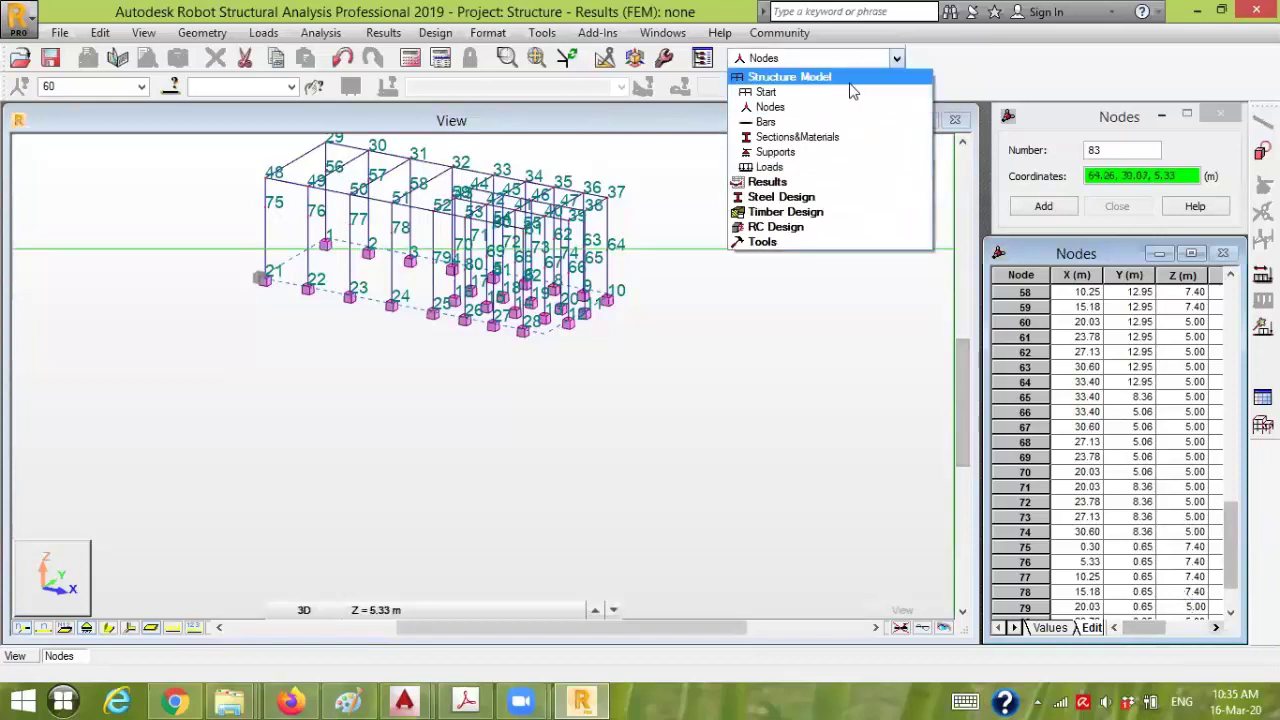
left_click(766, 92)
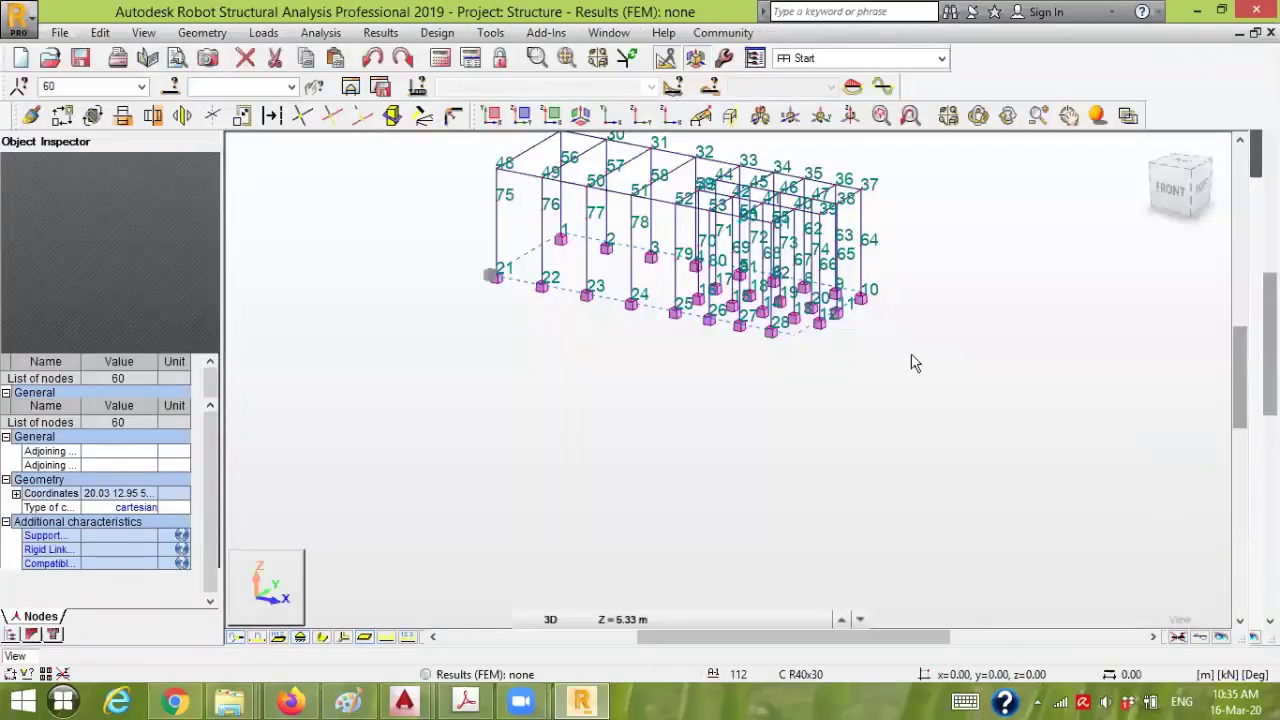
left_click(729, 117)
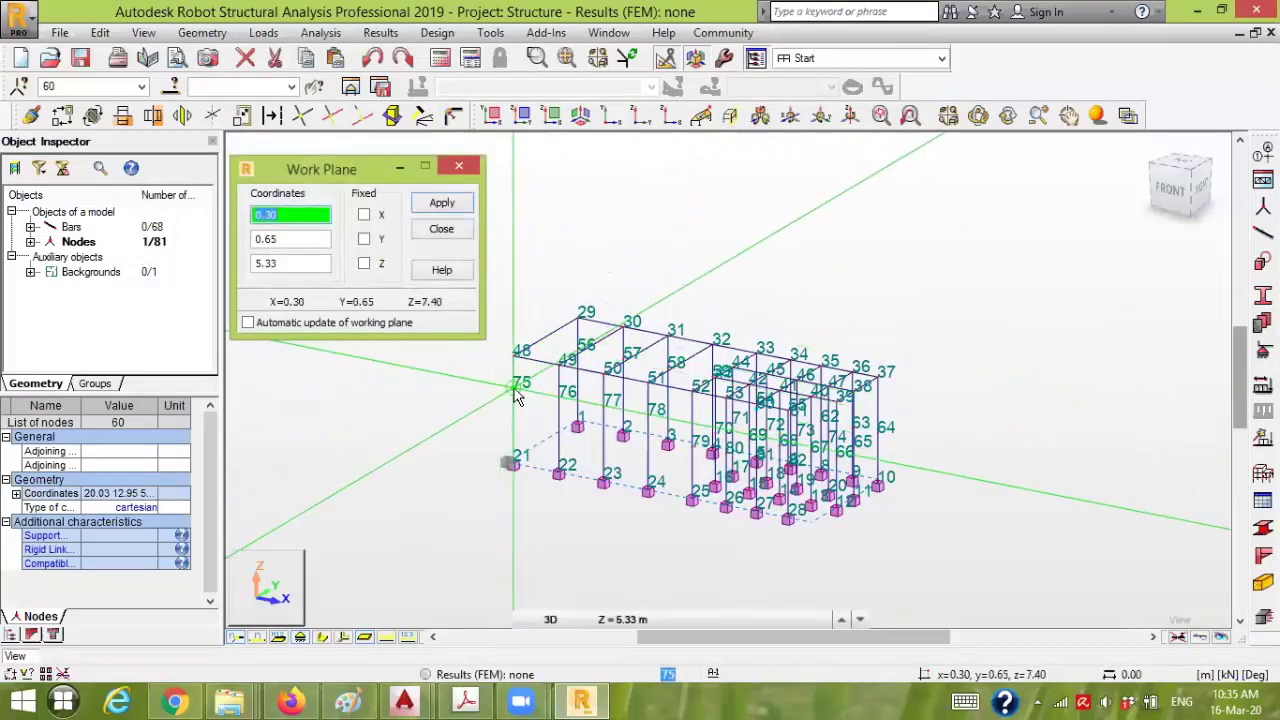
left_click(455, 420)
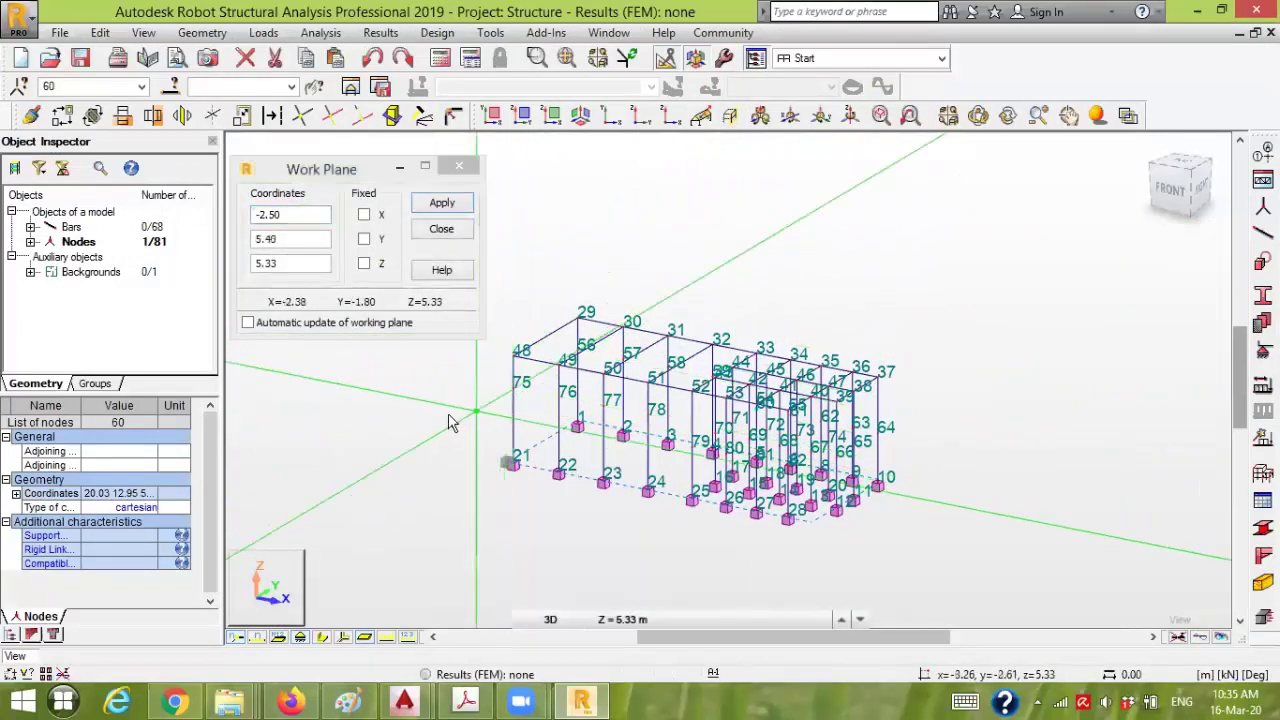
left_click(490, 116)
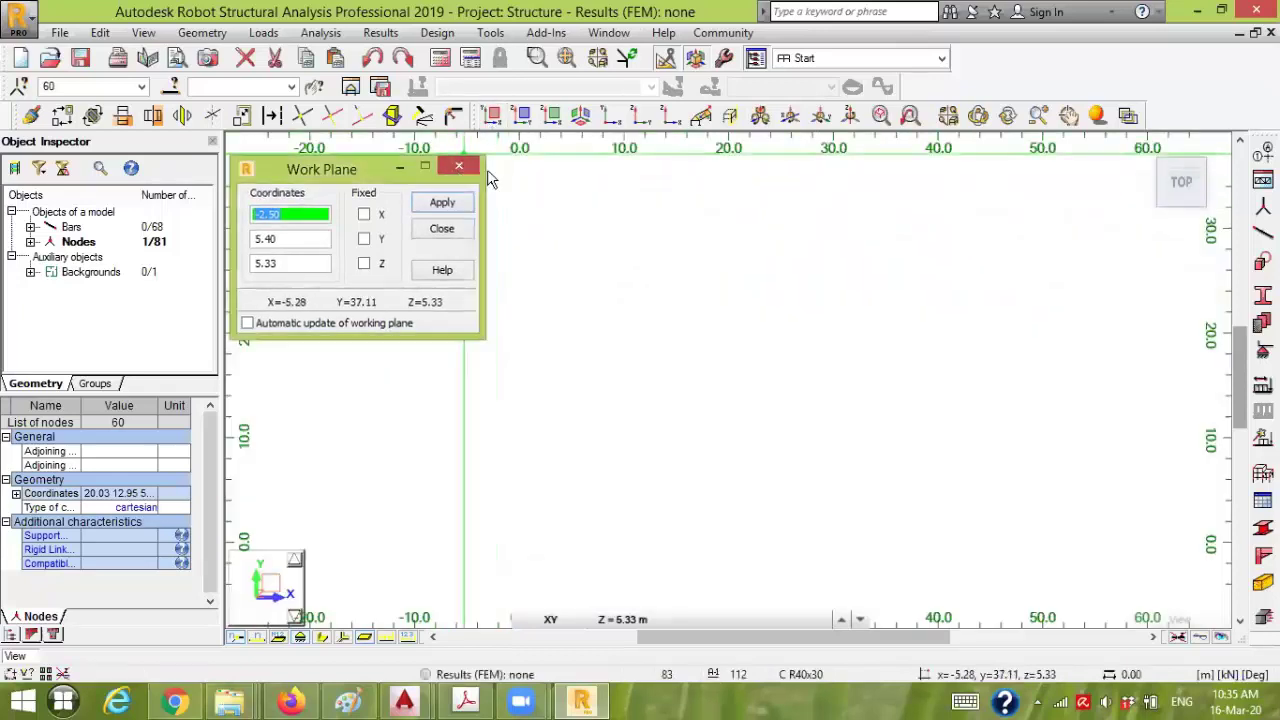
left_click(458, 166)
left_click(641, 117)
- Place the work plane at node 75 and check in the XY plan which nodes lie at Z = 7.40 m
left_click(730, 116)
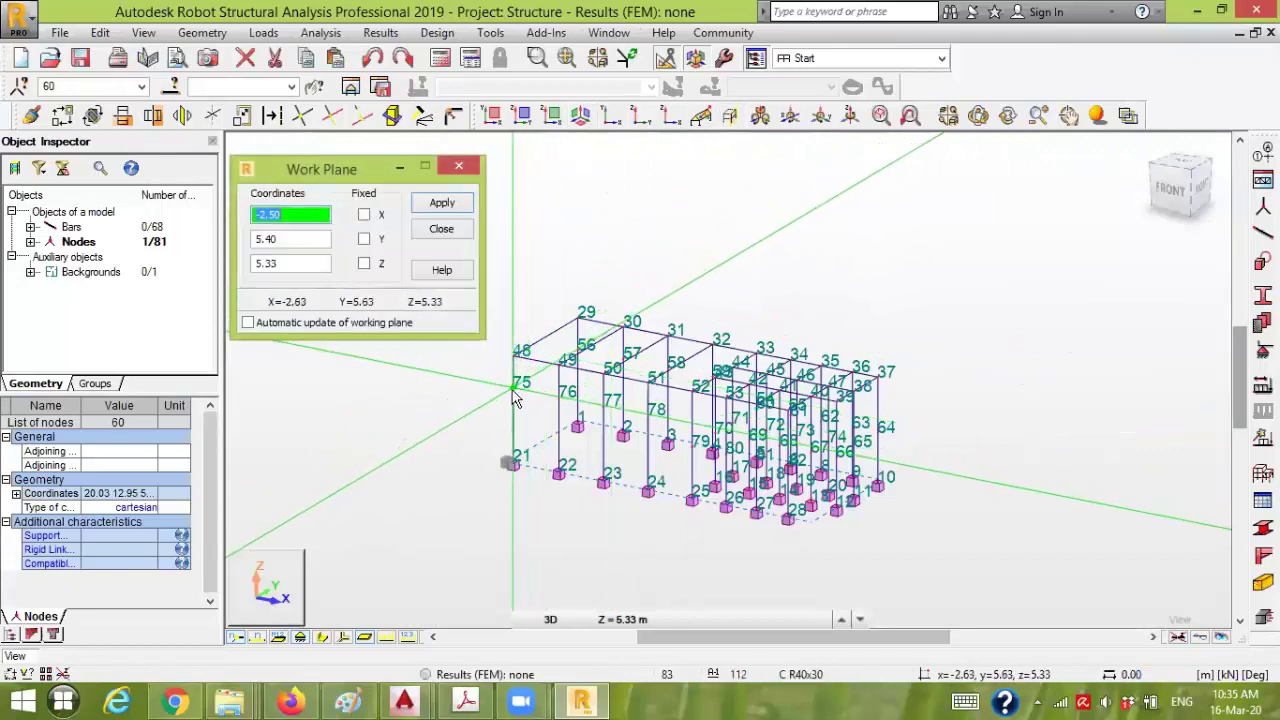
left_click(510, 393)
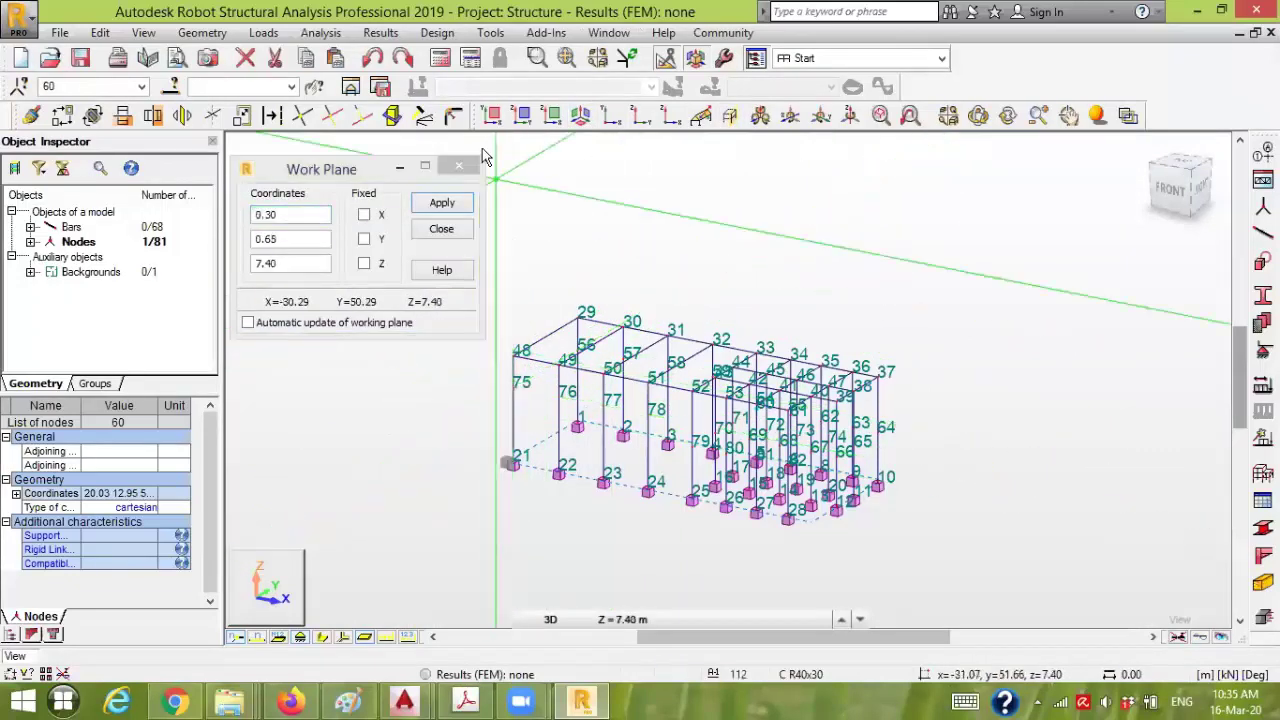
left_click(491, 116)
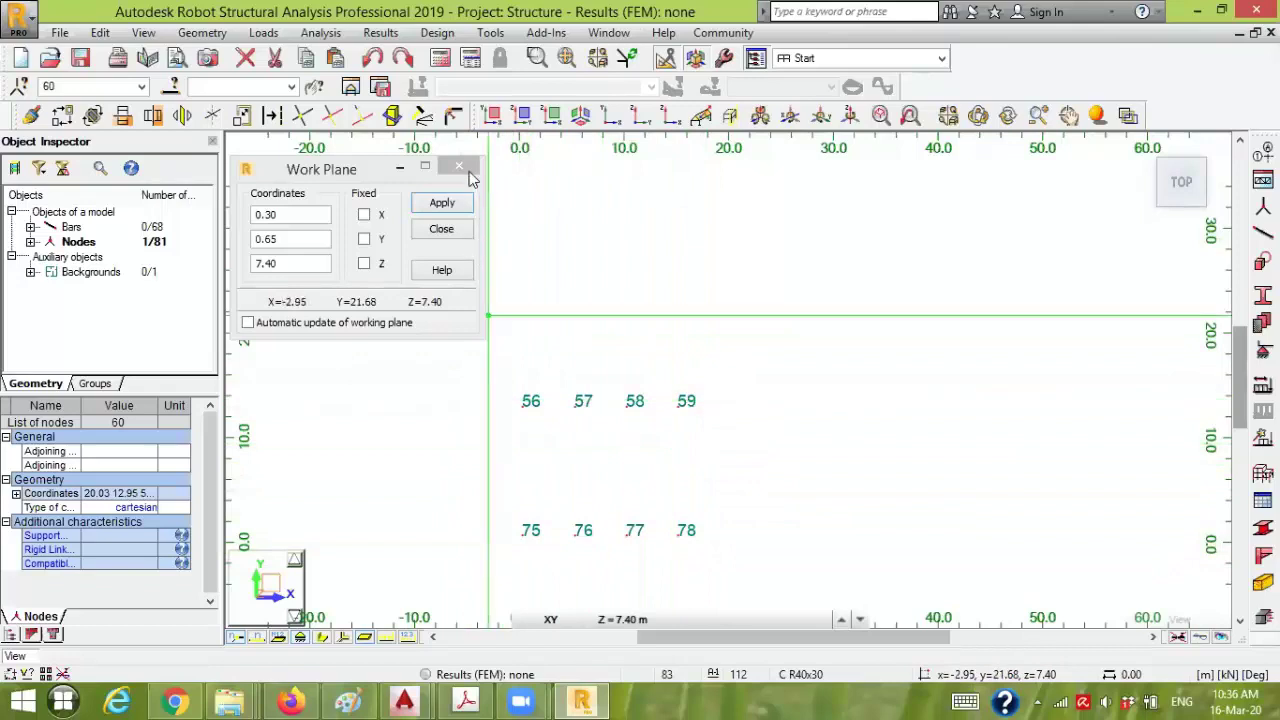
- Place the work plane at node 64 from the 3D view and check in the XY plan which nodes lie at Z = 5.00 m
left_click(579, 117)
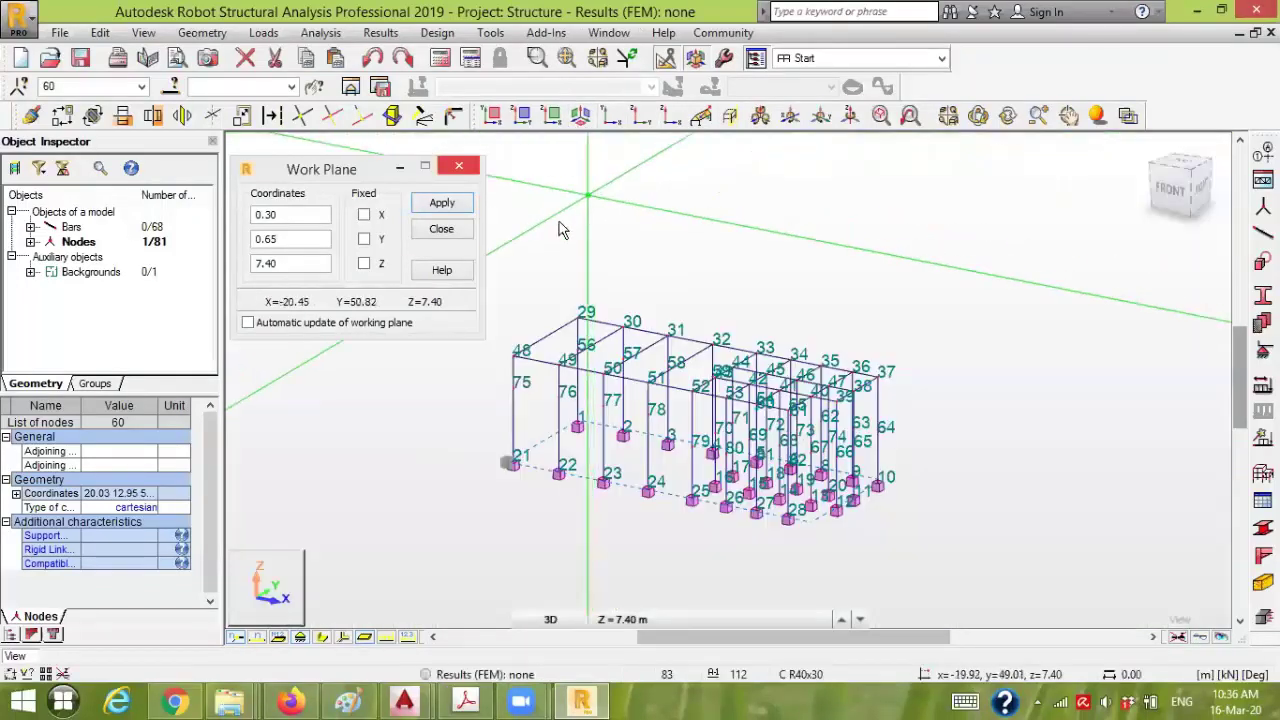
scroll(907, 445, "up", 5)
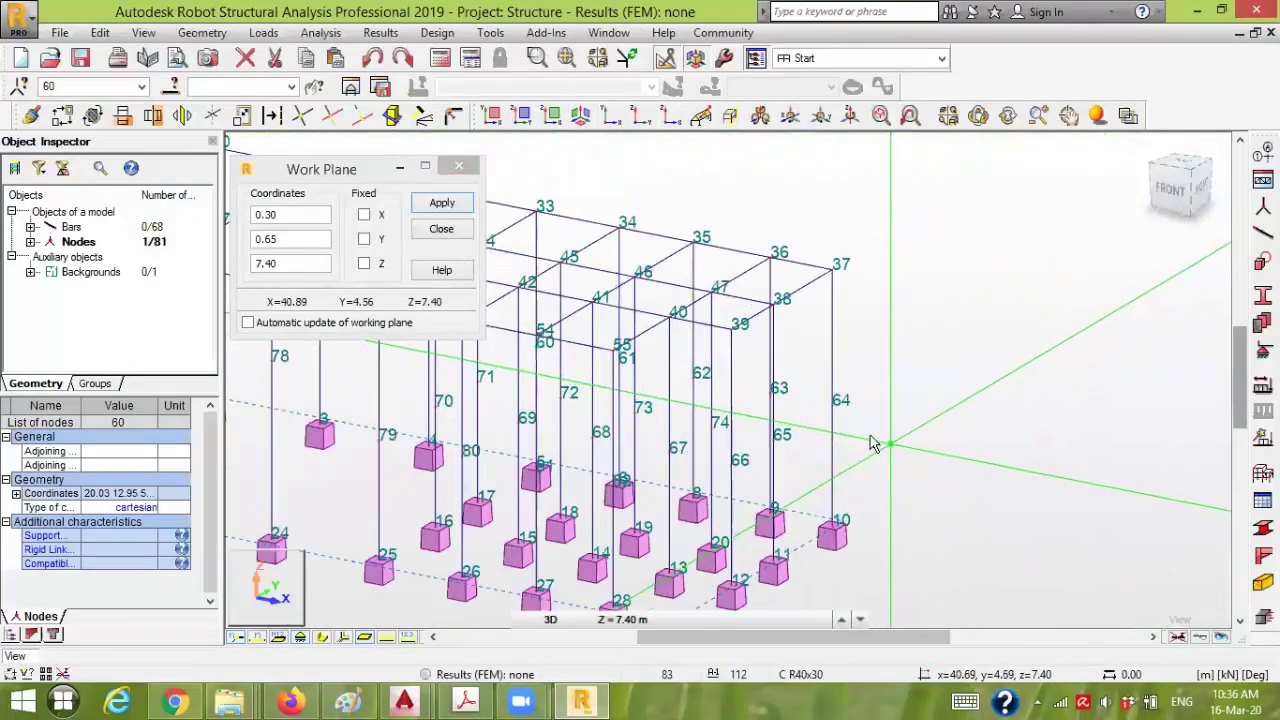
left_click(836, 415)
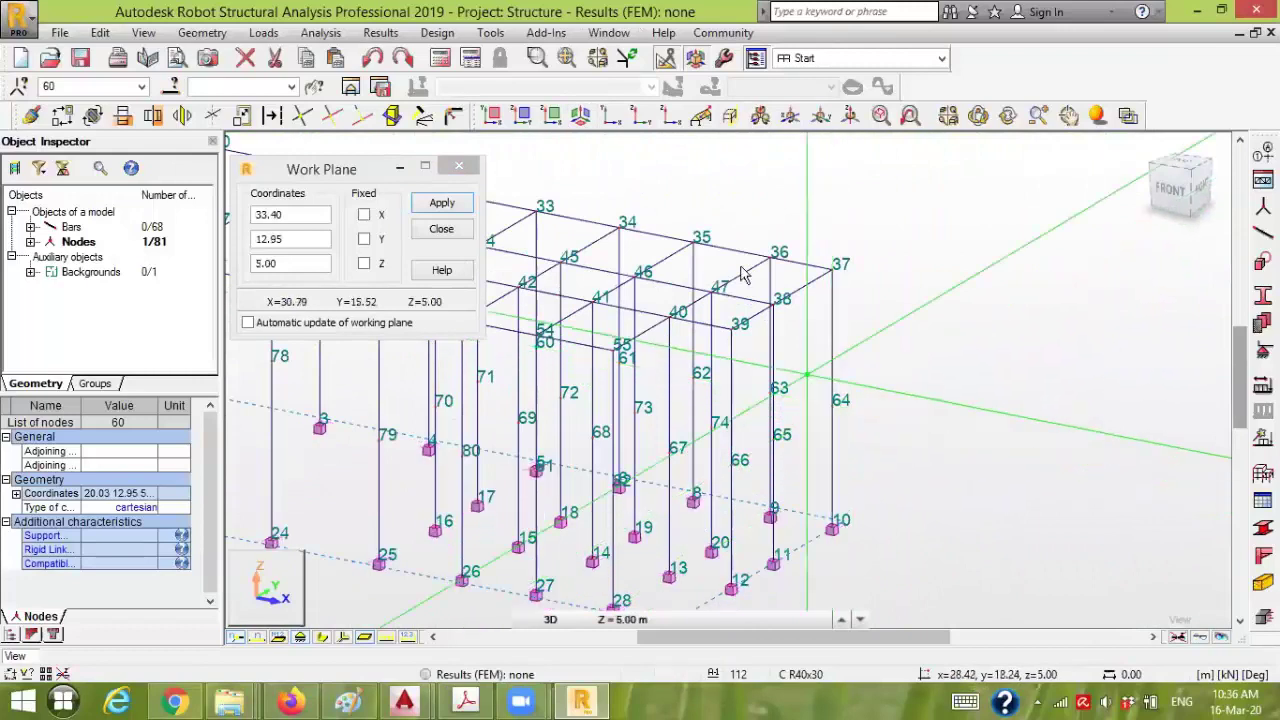
left_click(493, 117)
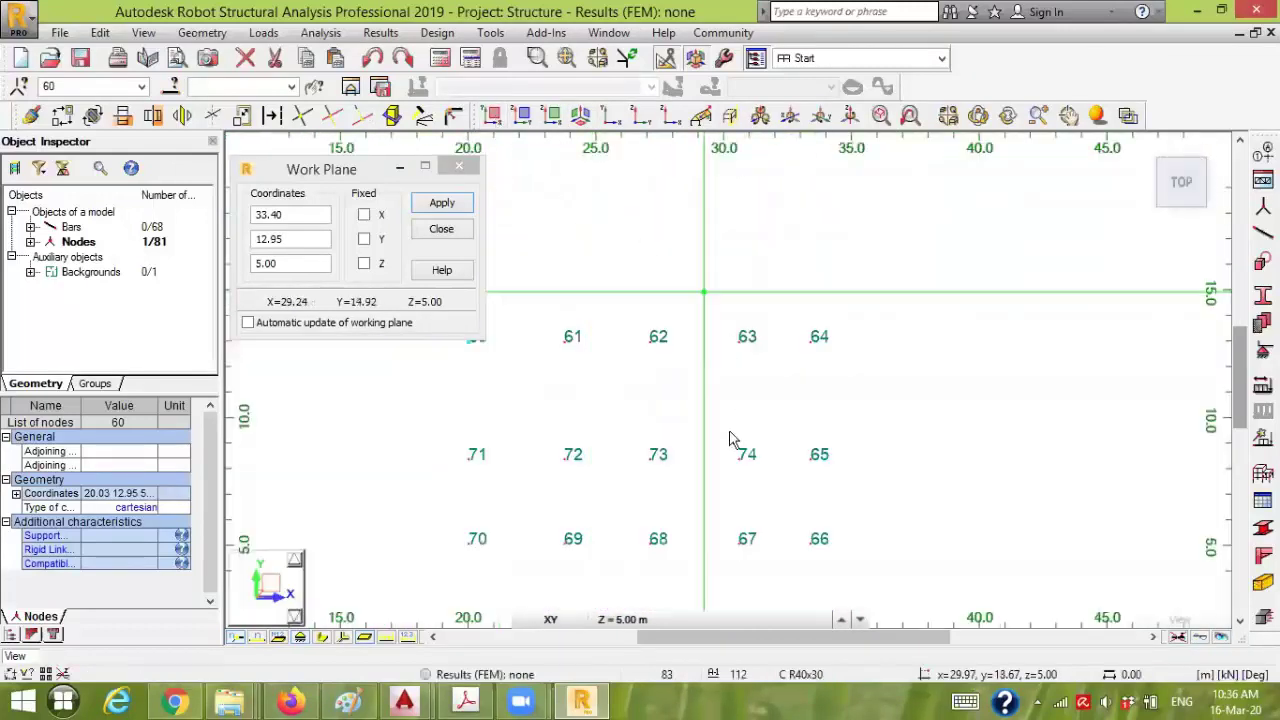
left_click(456, 166)
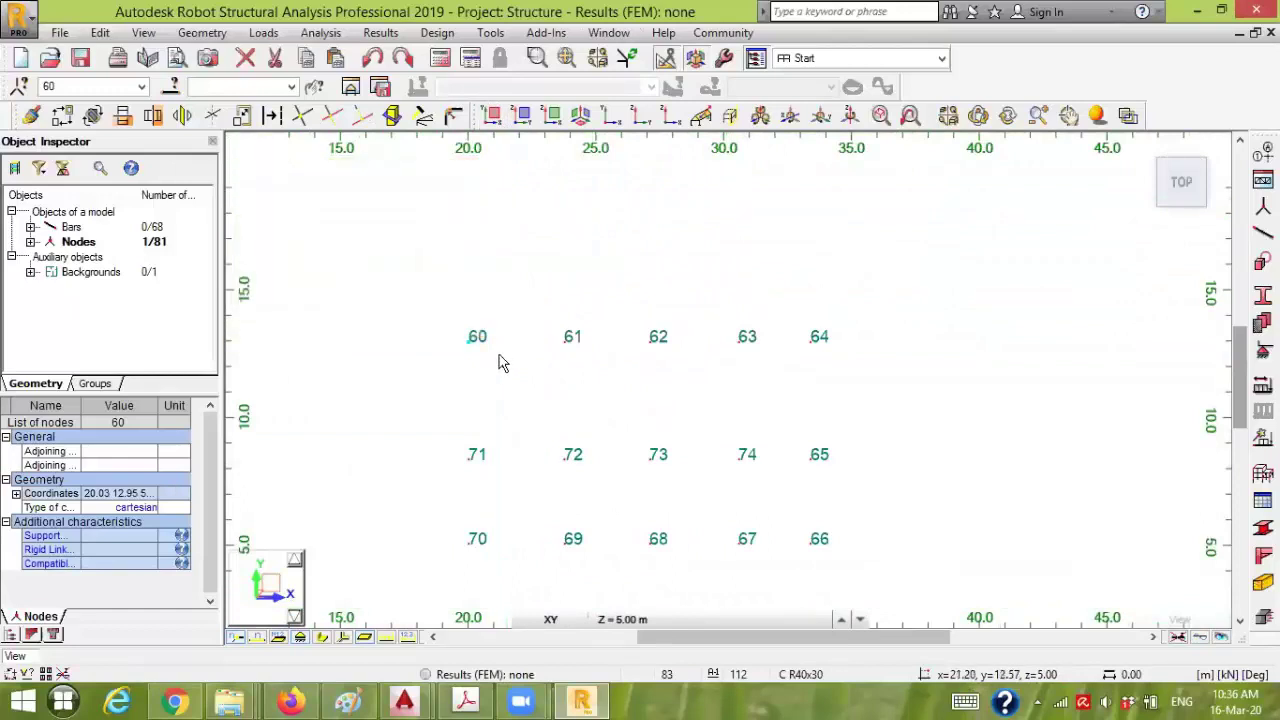
scroll(877, 455, "down", 2)
middle_click_drag(895, 535, 880, 343)
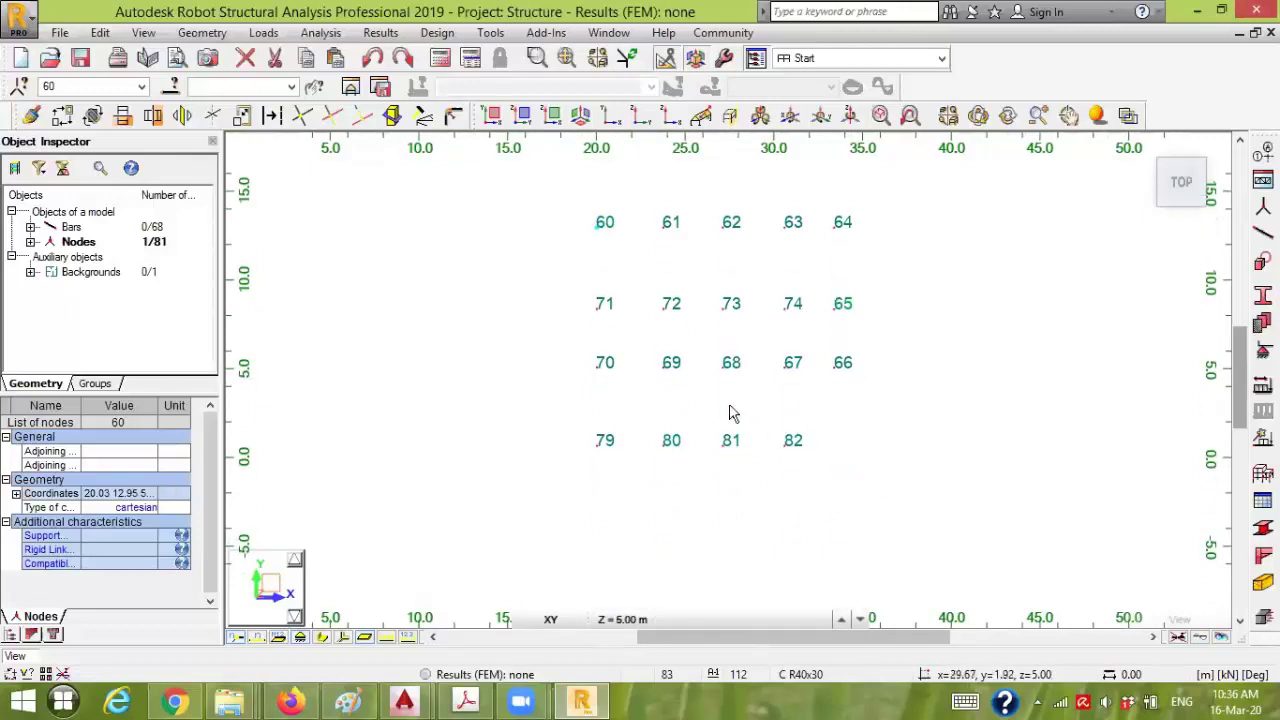
- Select all office-side roof beams, bars 75to90 and 96to108, in the deep XY projection and return to the 3D view
left_click(583, 122)
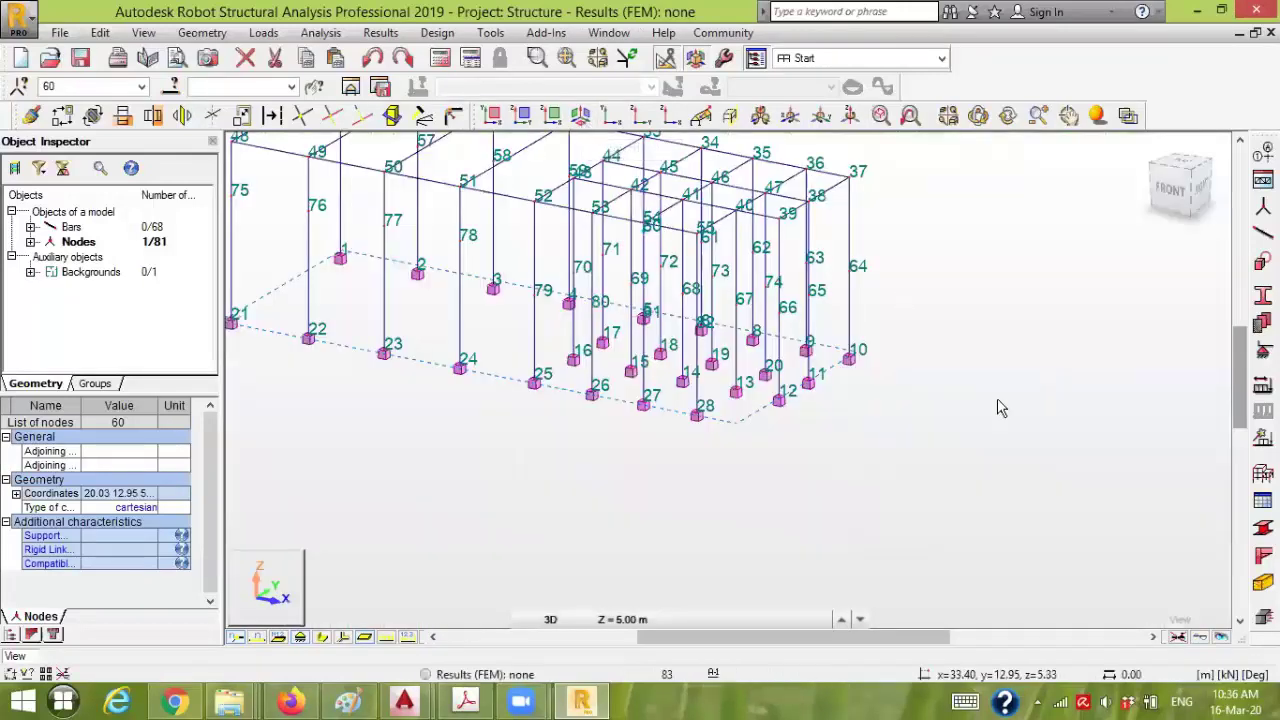
middle_click_drag(997, 405, 1102, 535)
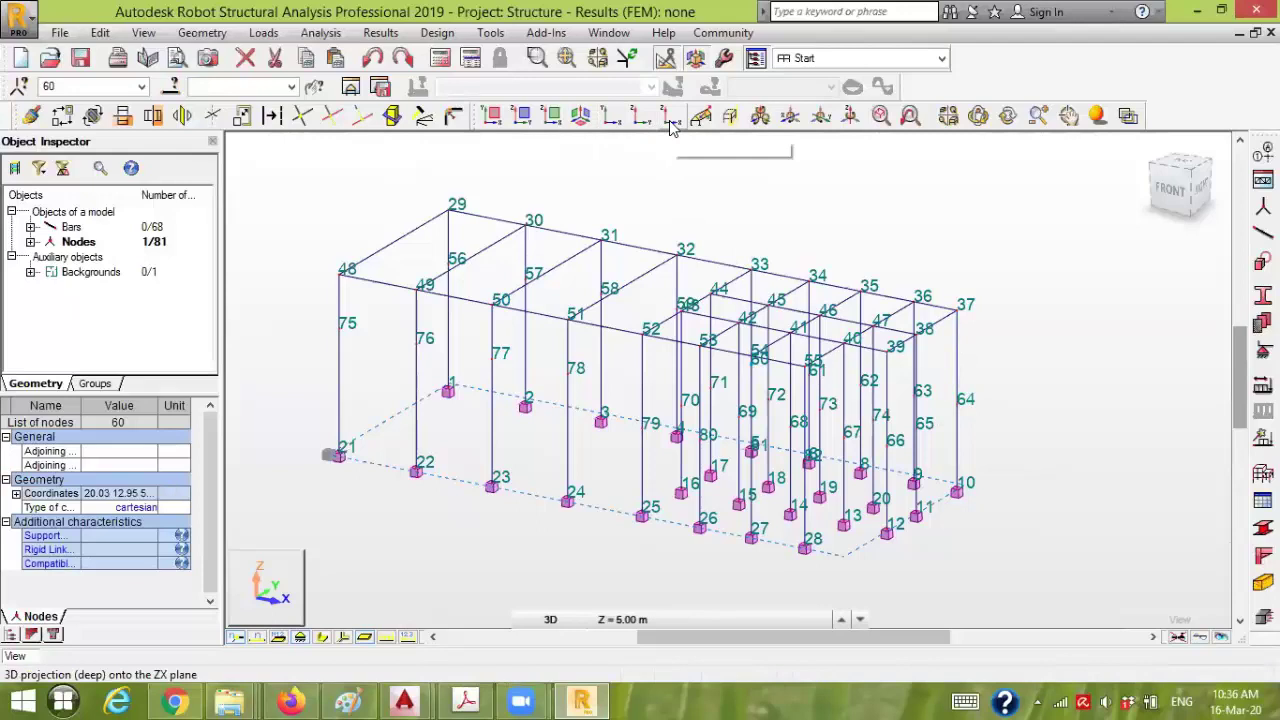
left_click(614, 119)
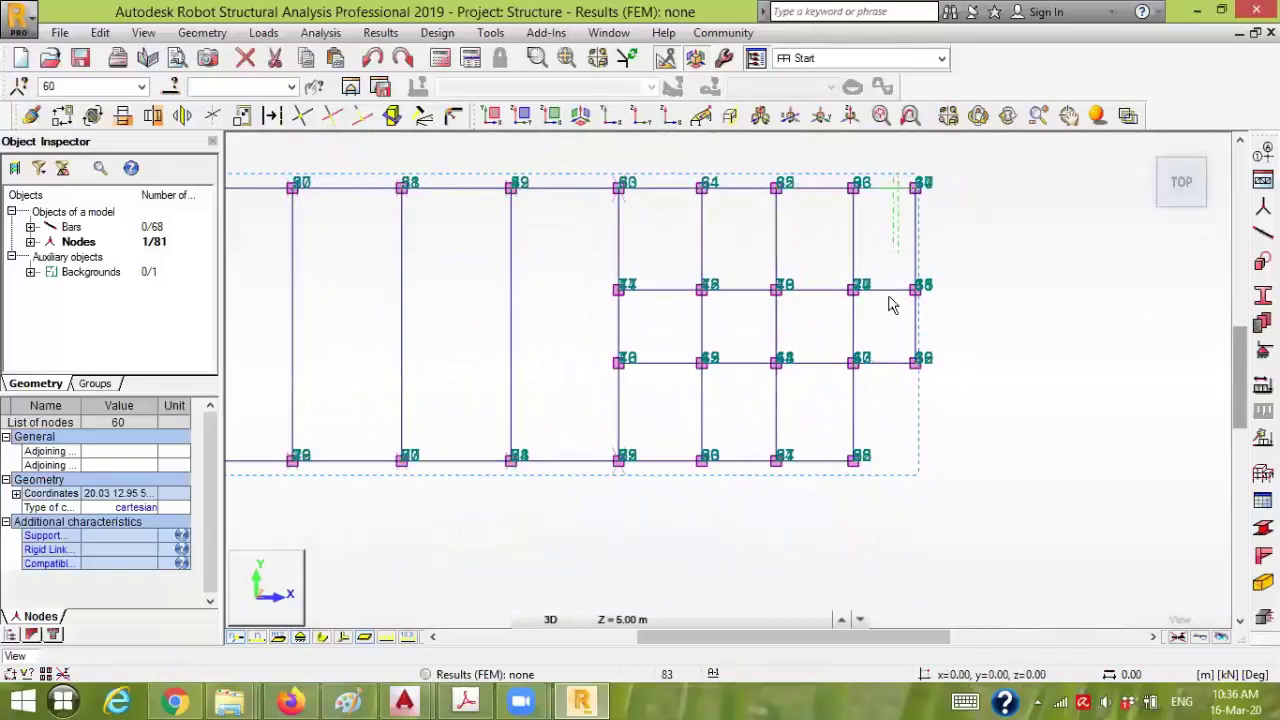
left_click_drag(880, 378, 882, 380)
left_click_drag(827, 180, 809, 490)
left_click_drag(745, 172, 728, 482)
left_click_drag(673, 180, 656, 494)
left_click_drag(957, 230, 598, 261)
left_click_drag(933, 318, 600, 333)
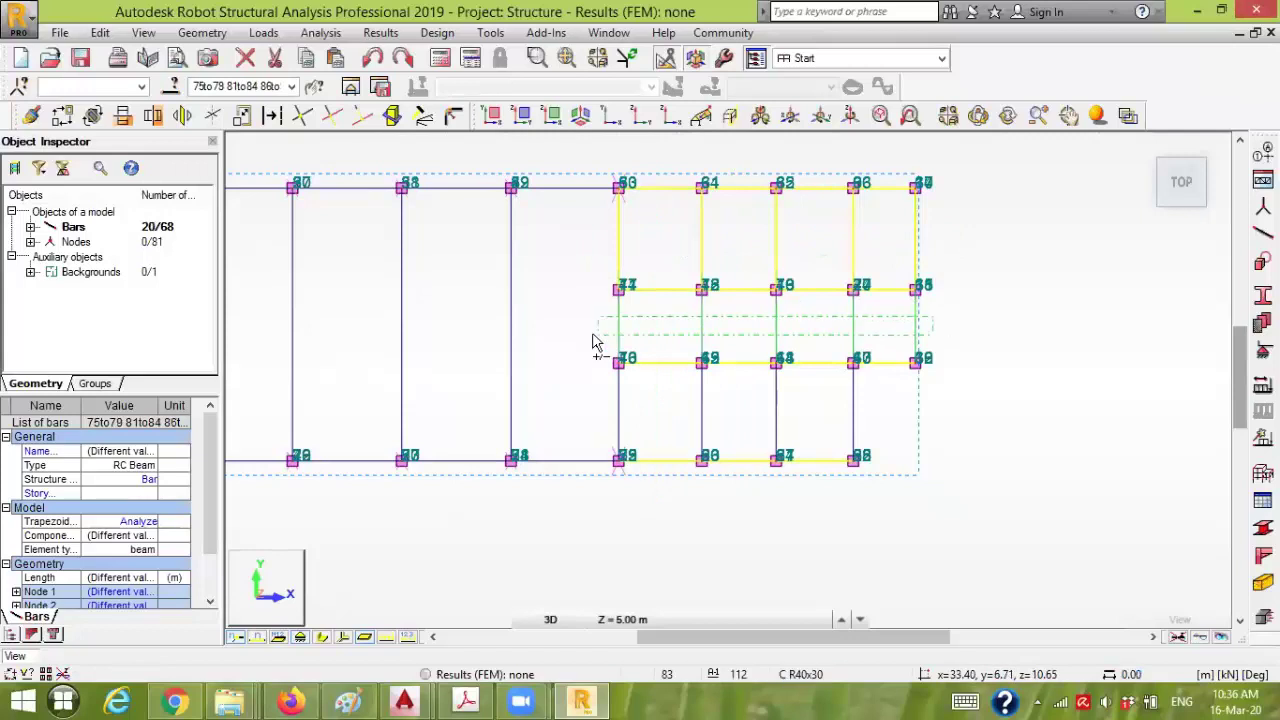
left_click_drag(829, 408, 594, 417)
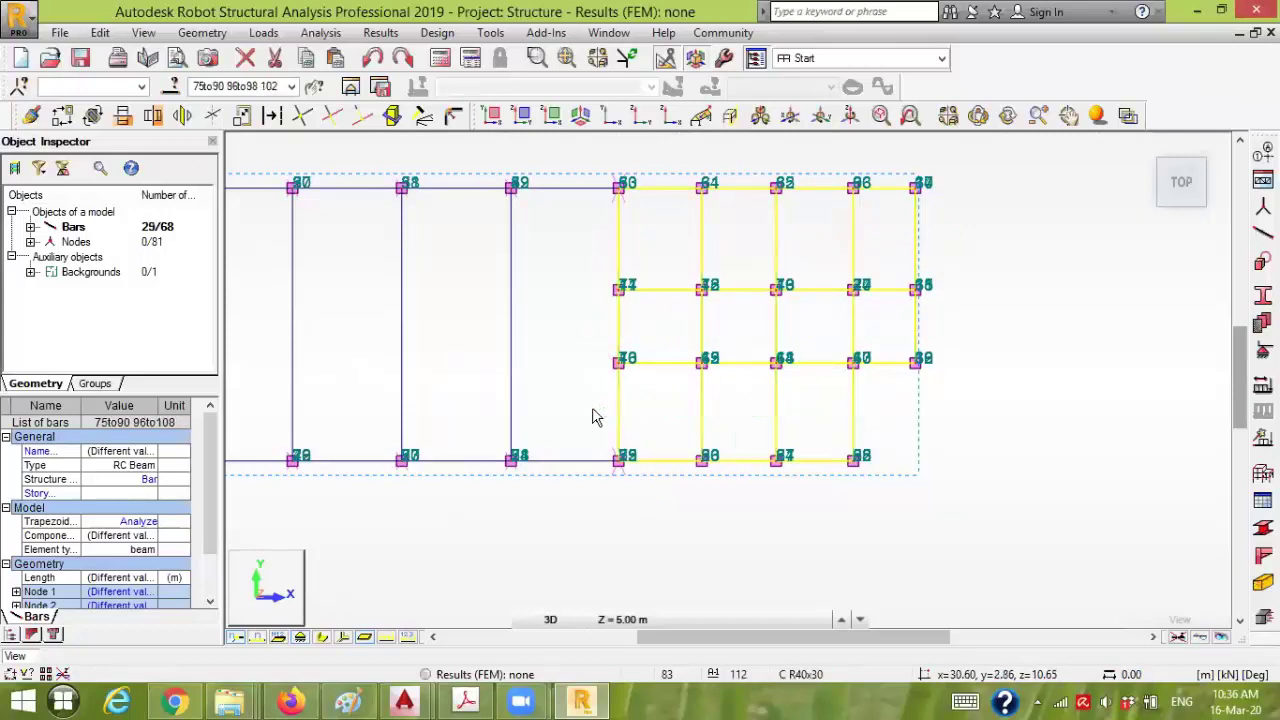
left_click(580, 116)
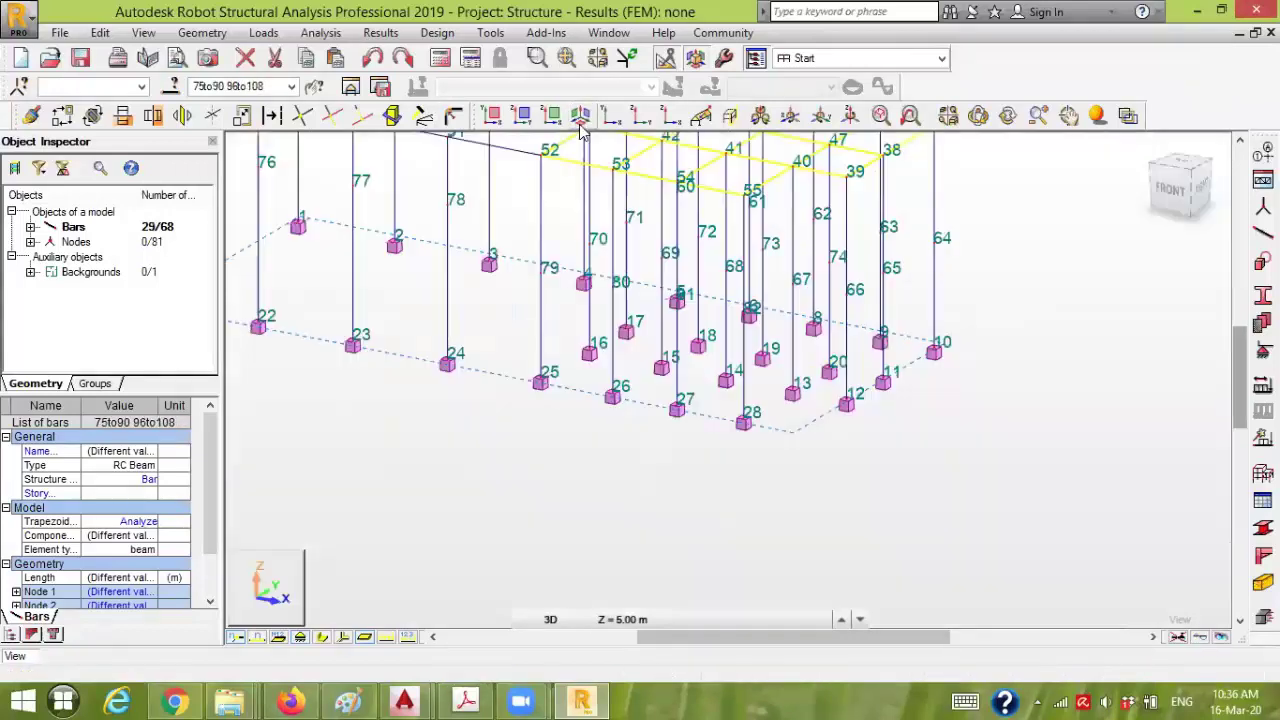
middle_click_drag(997, 345, 1003, 500)
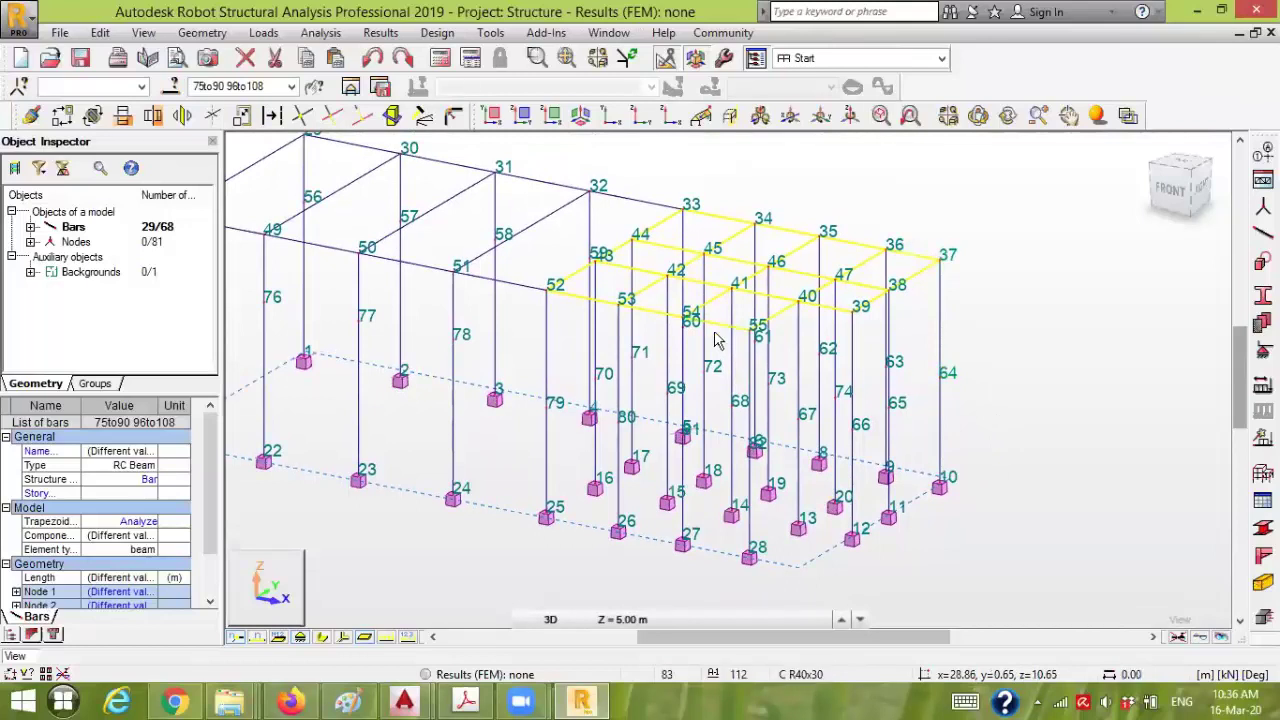
- Copy the selected roof beams once by translation from node 37 down to node 64, a vector of 0.00, 0.00, -5.65 m, and clear the selection
left_click(66, 116)
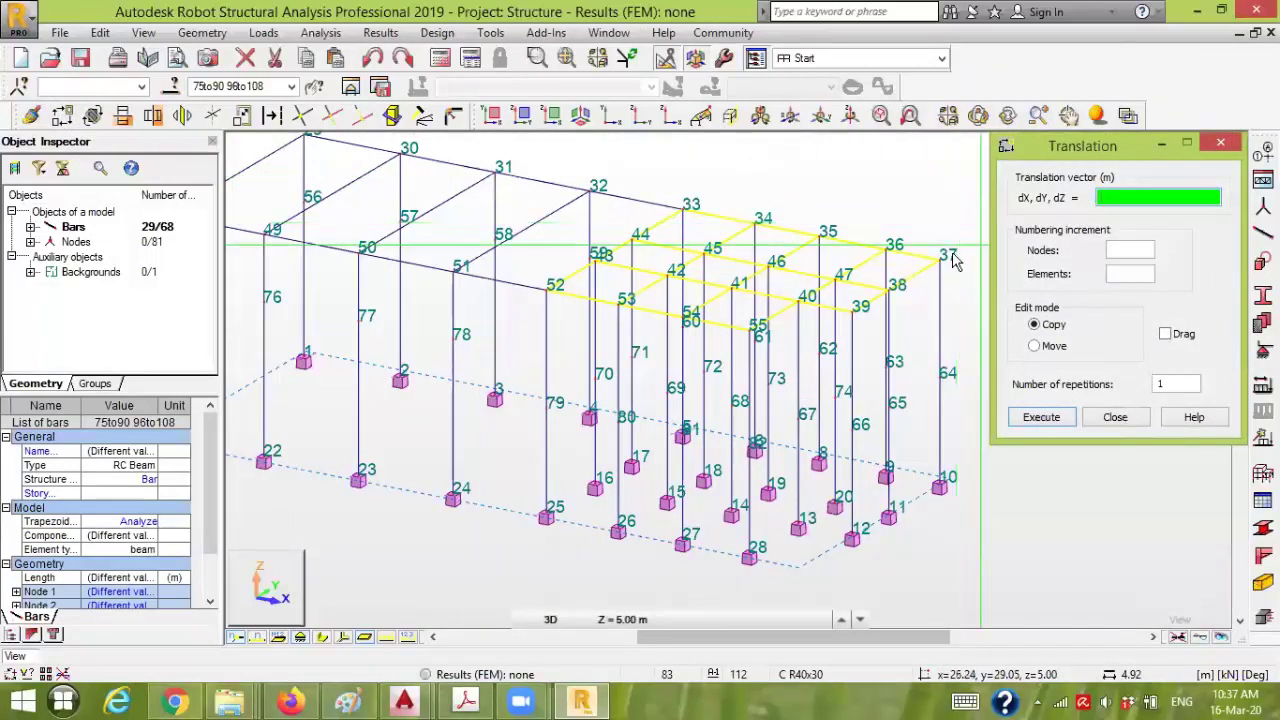
scroll(829, 220, "right", 2)
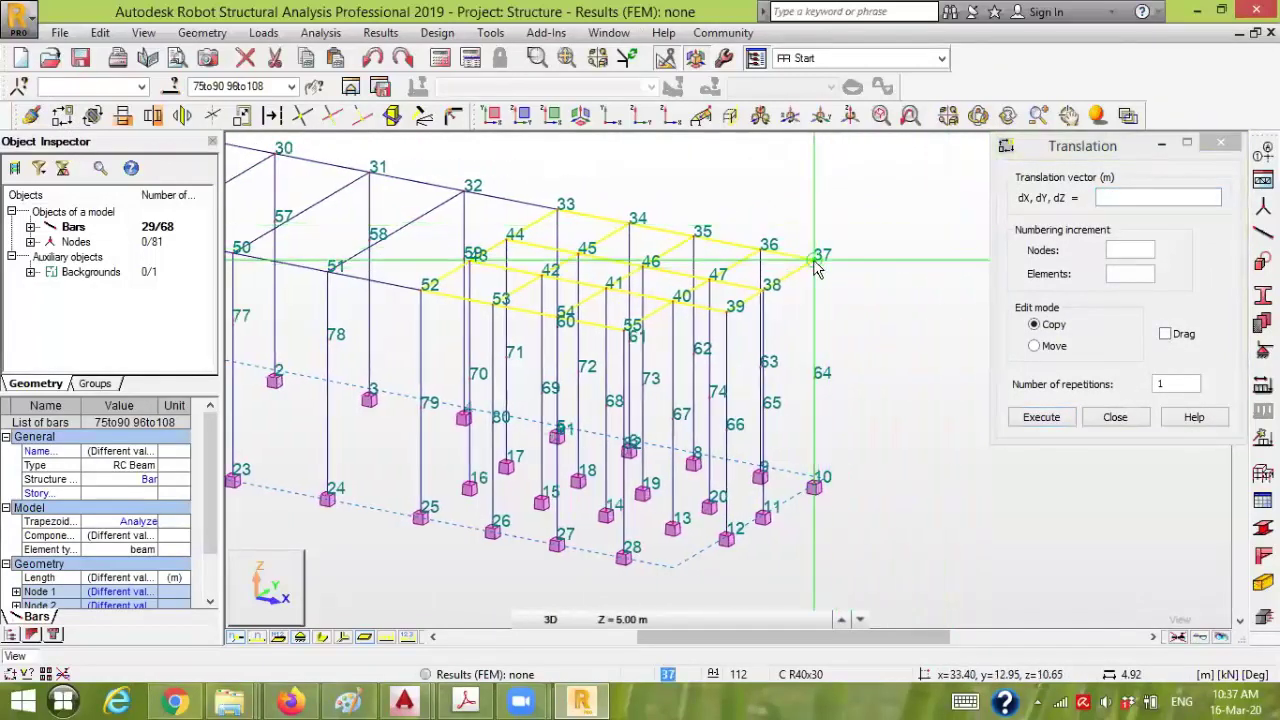
left_click(816, 262)
scroll(816, 392, "up", 2)
scroll(816, 392, "up", 3)
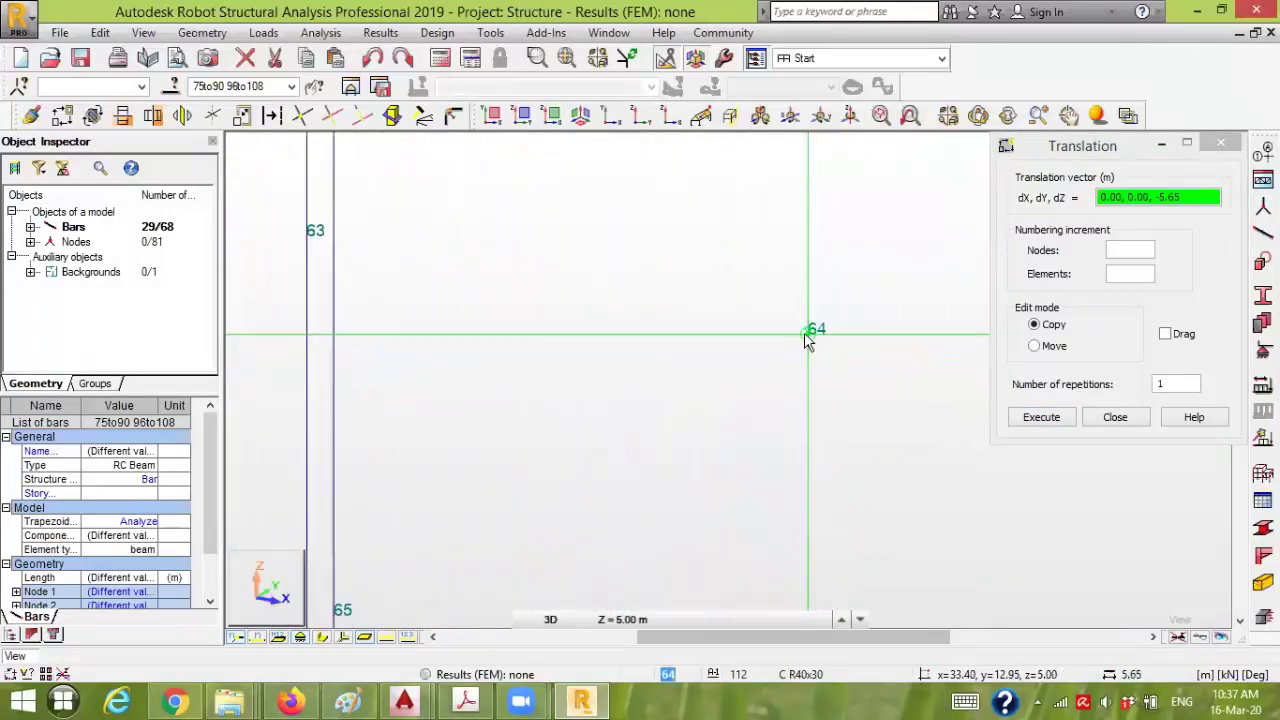
left_click(808, 338)
left_click(1113, 420)
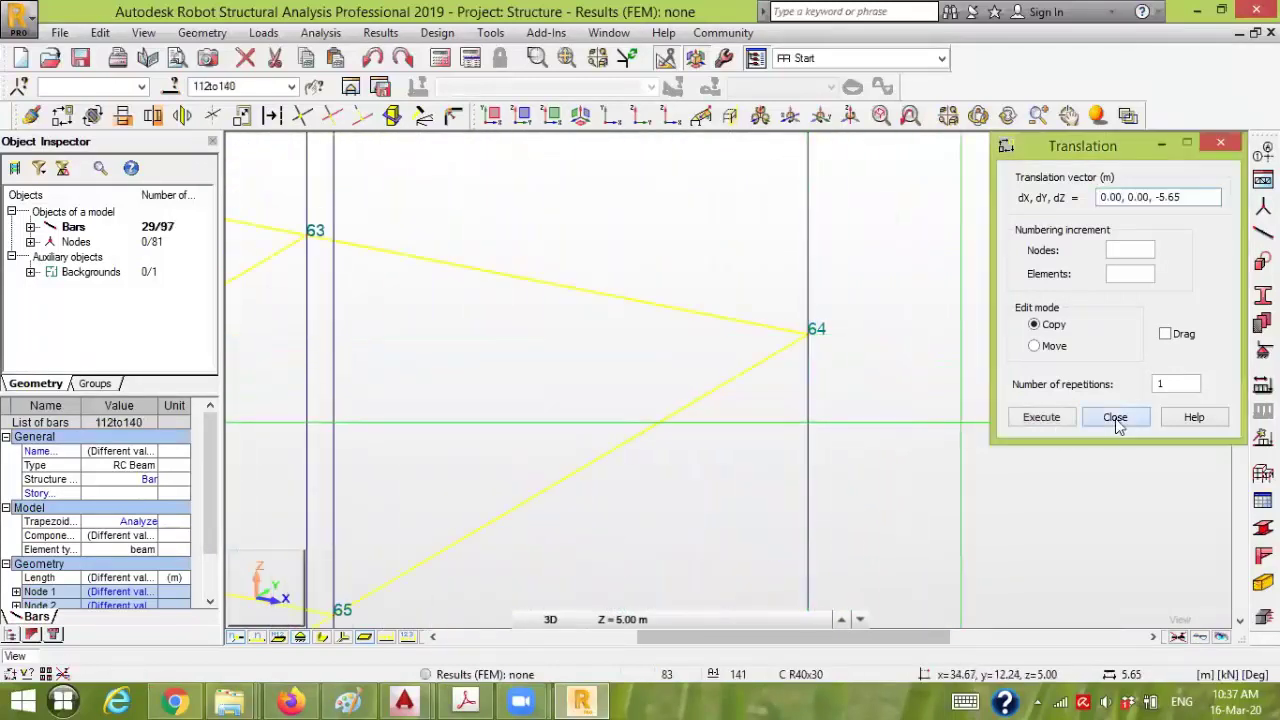
left_click(980, 413)
scroll(980, 413, "down", 5)
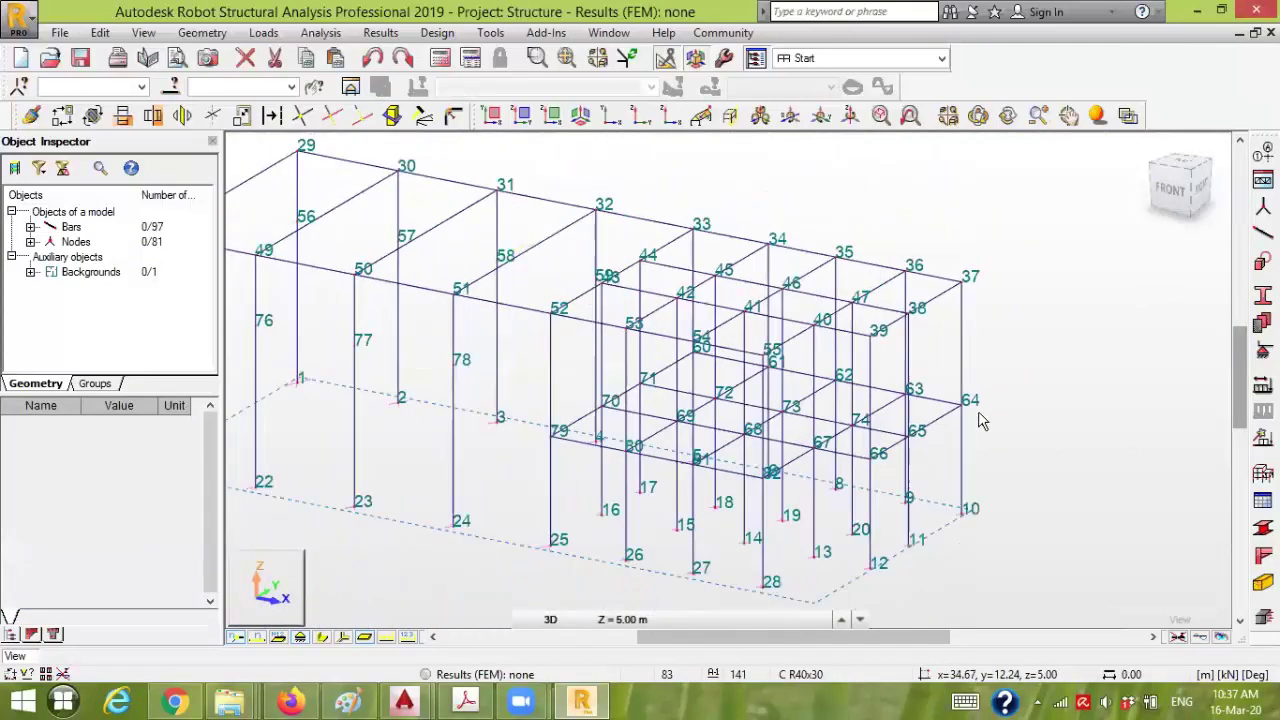
- Place the work plane at node 64 and check the copied intermediate beams in the XY plan at Z = 5.00 m
middle_click_drag(998, 422, 940, 409)
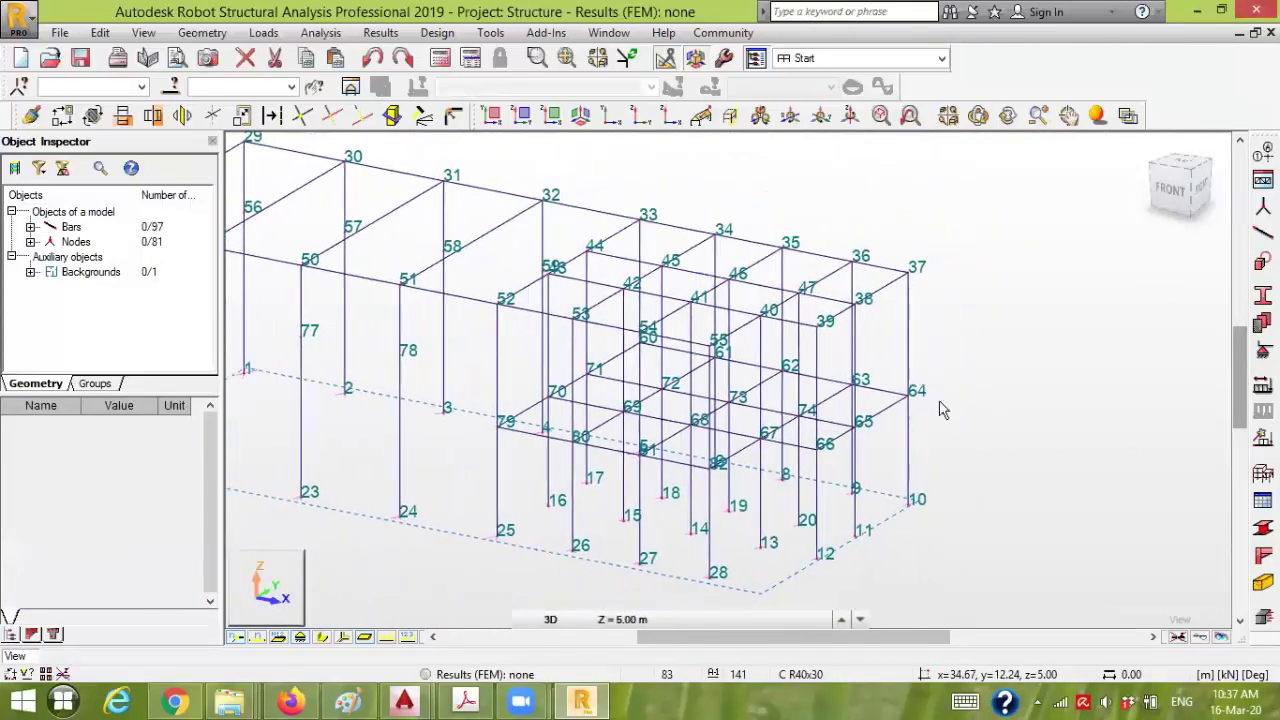
left_click(730, 115)
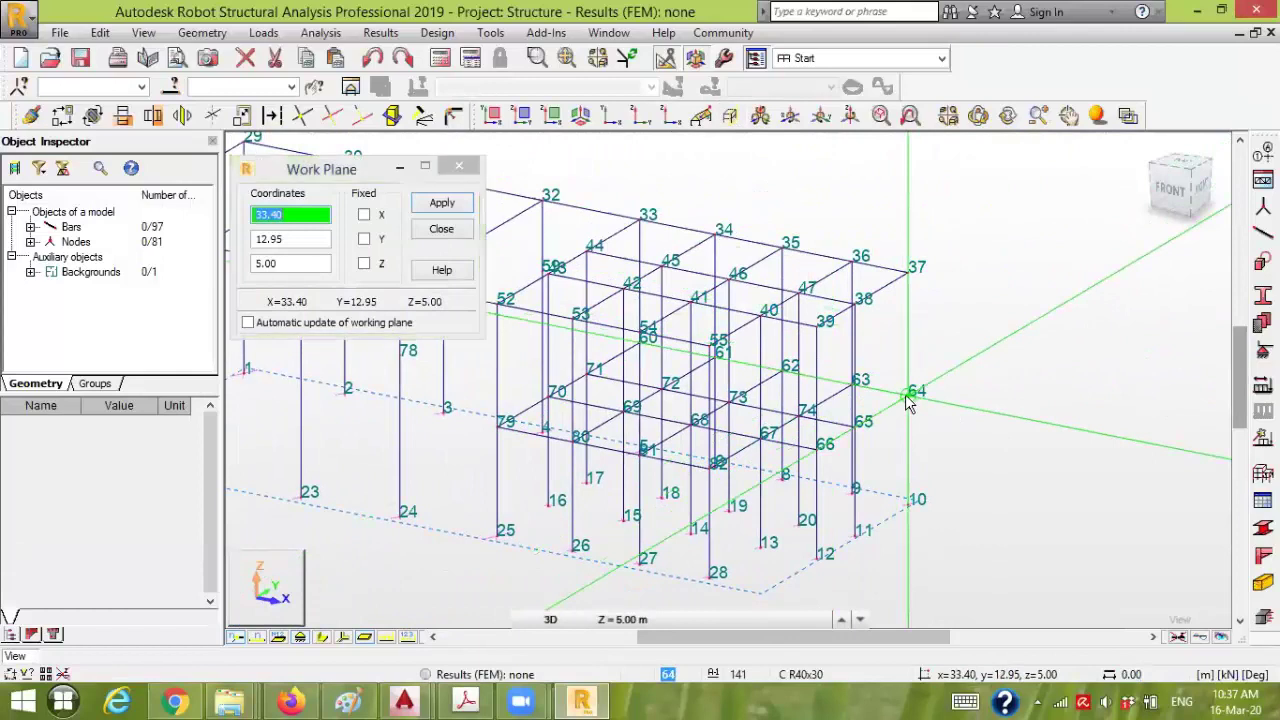
left_click(491, 115)
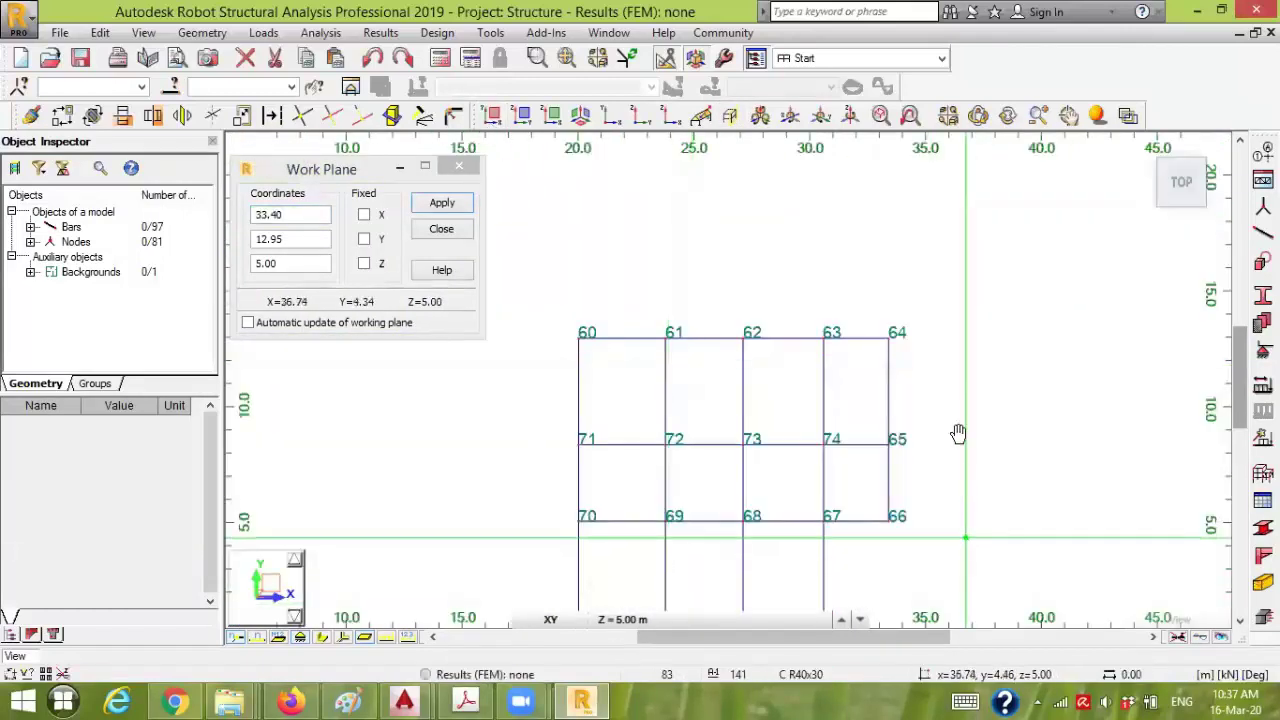
scroll(957, 420, "down", 3)
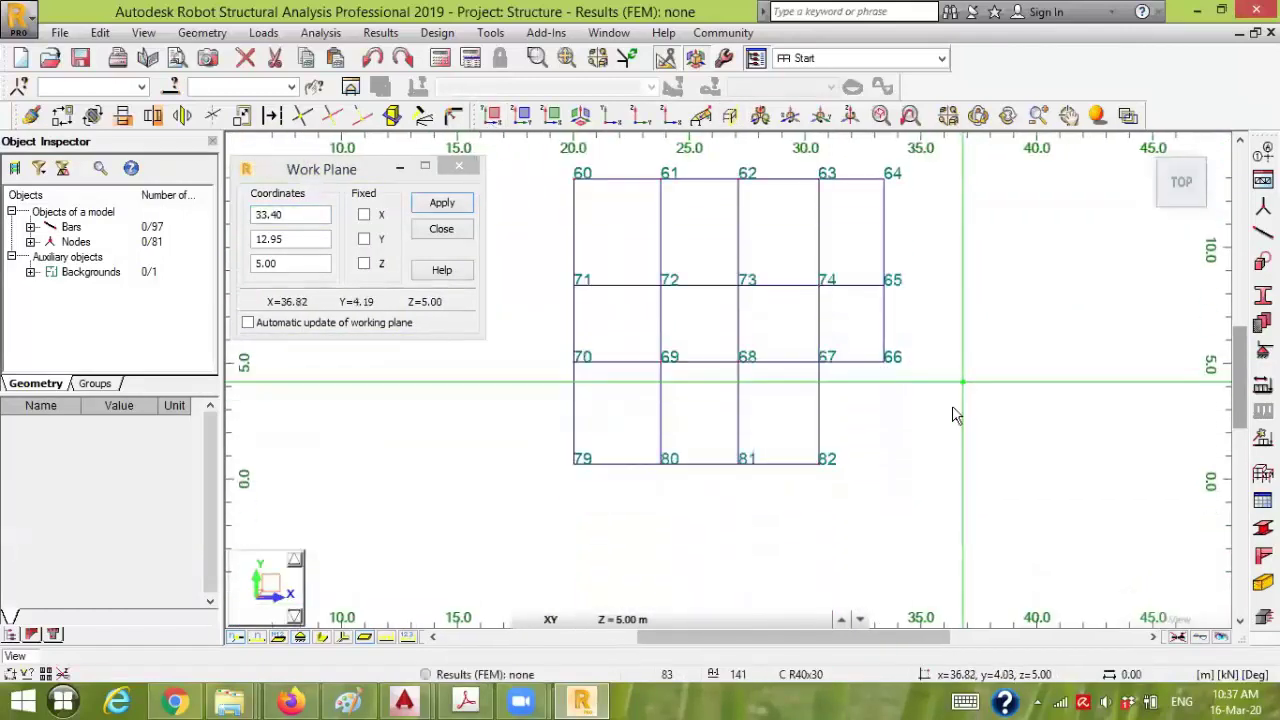
left_click(441, 229)
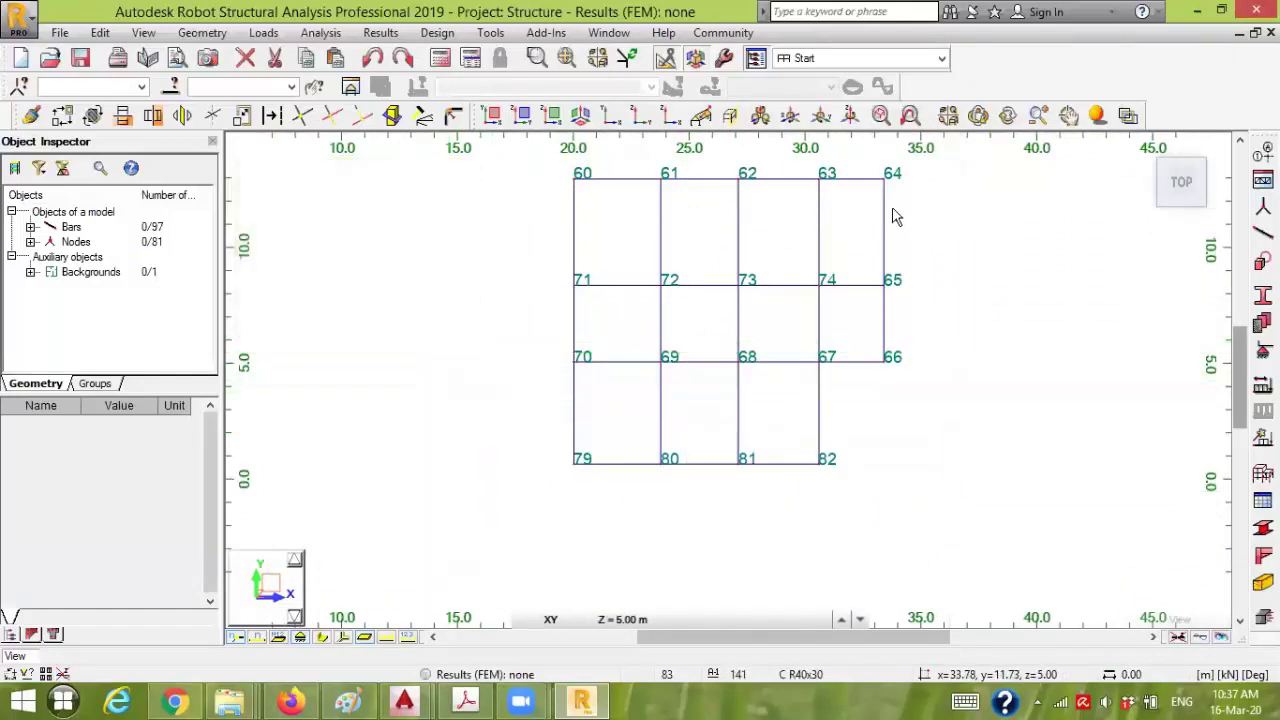
middle_click_drag(994, 297, 988, 360)
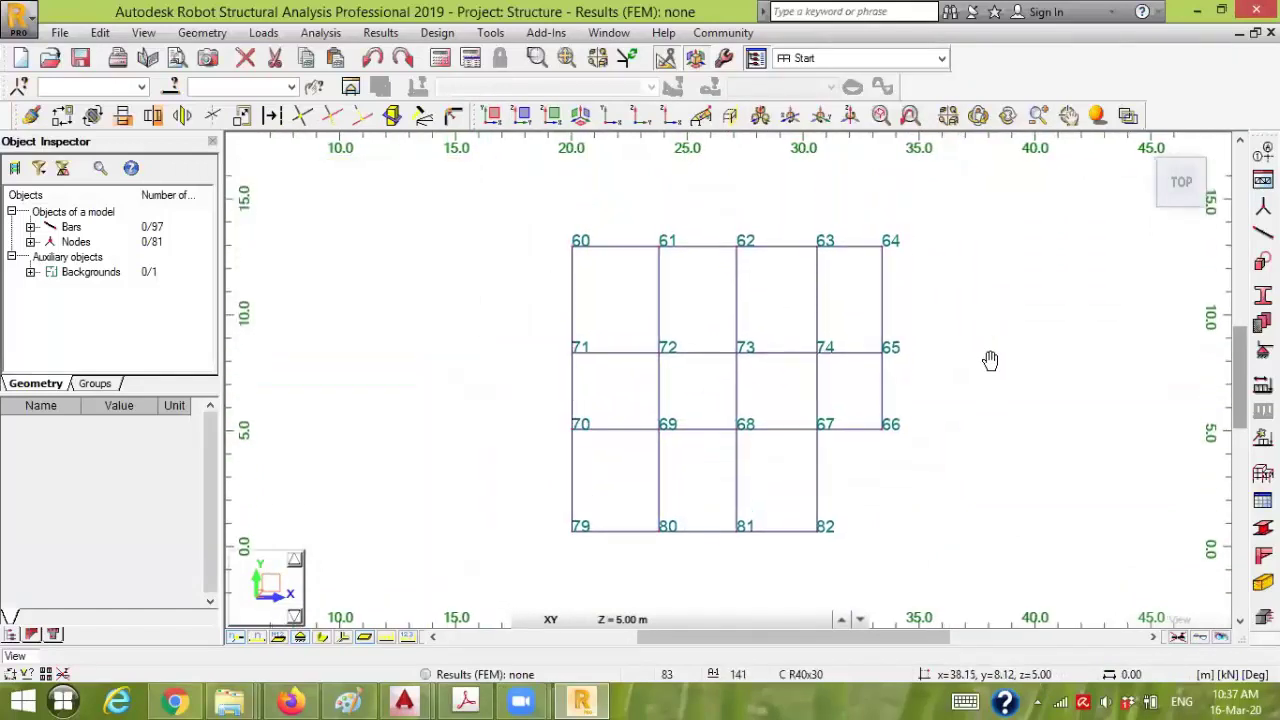
- Inspect the frame in 3D with section shapes displayed, and hide the shapes again
left_click(581, 116)
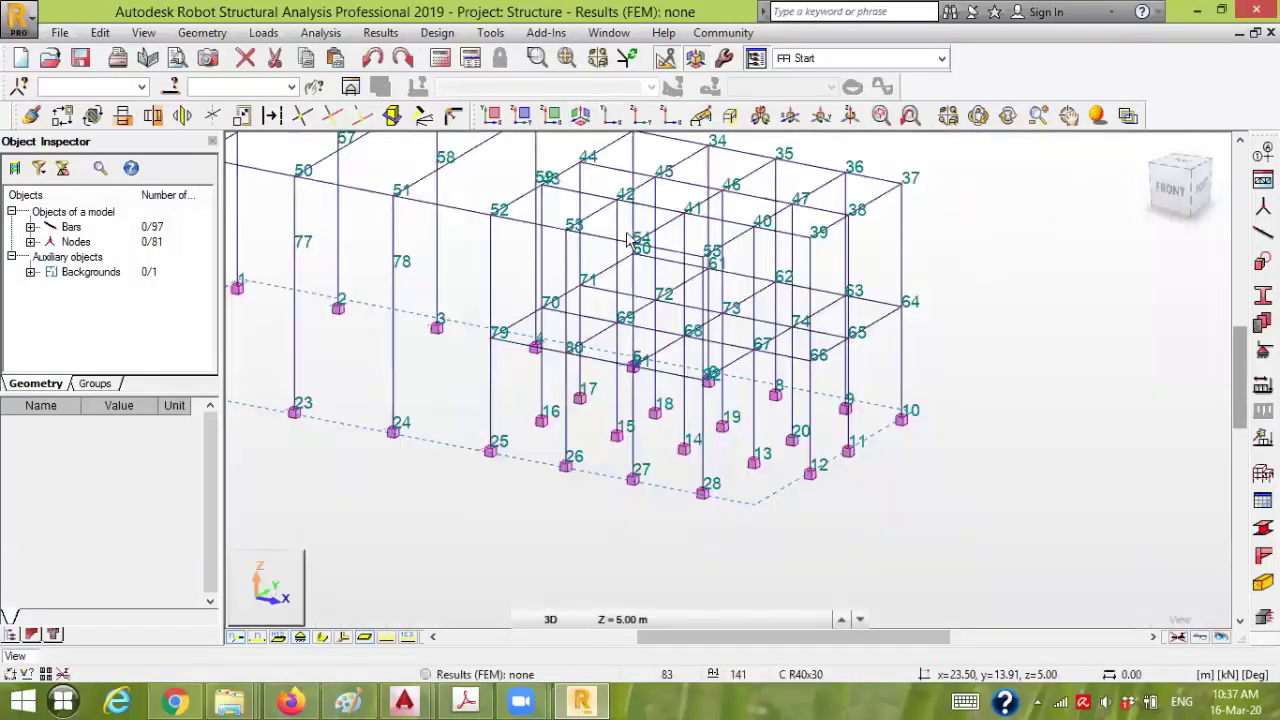
left_click(322, 637)
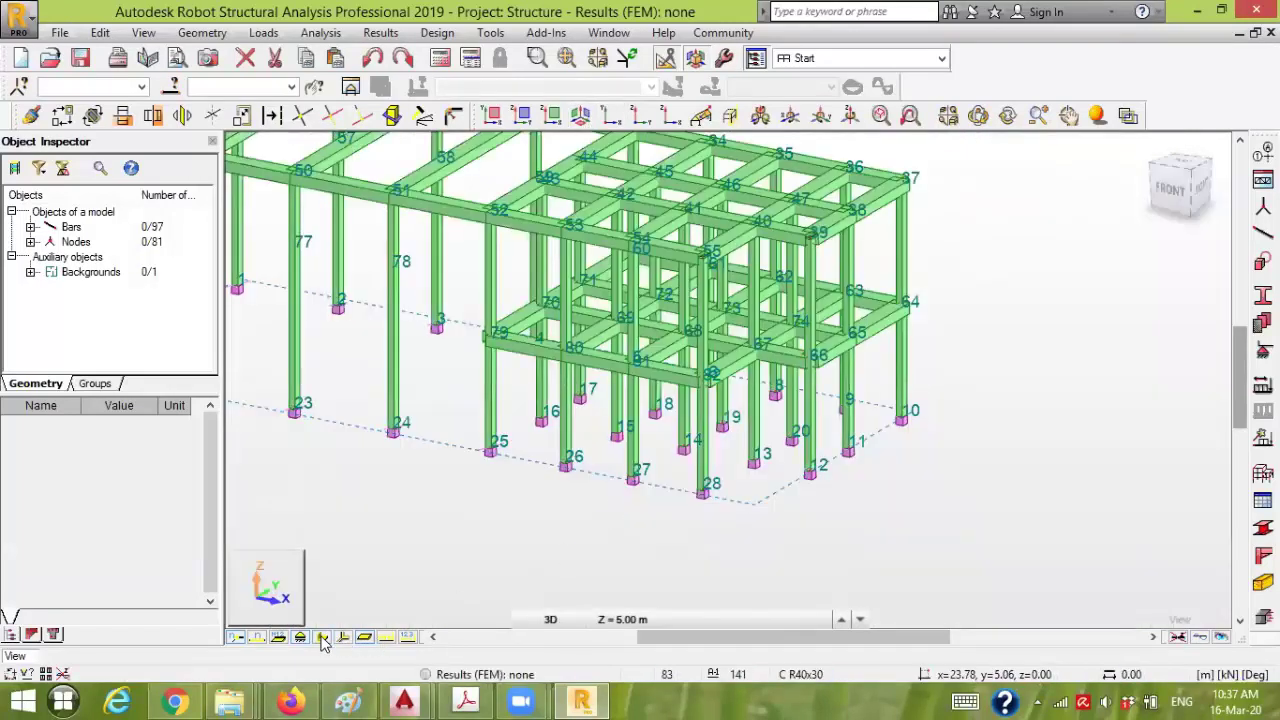
left_click(322, 637)
middle_click_drag(510, 555, 698, 572)
scroll(690, 560, "down", 1)
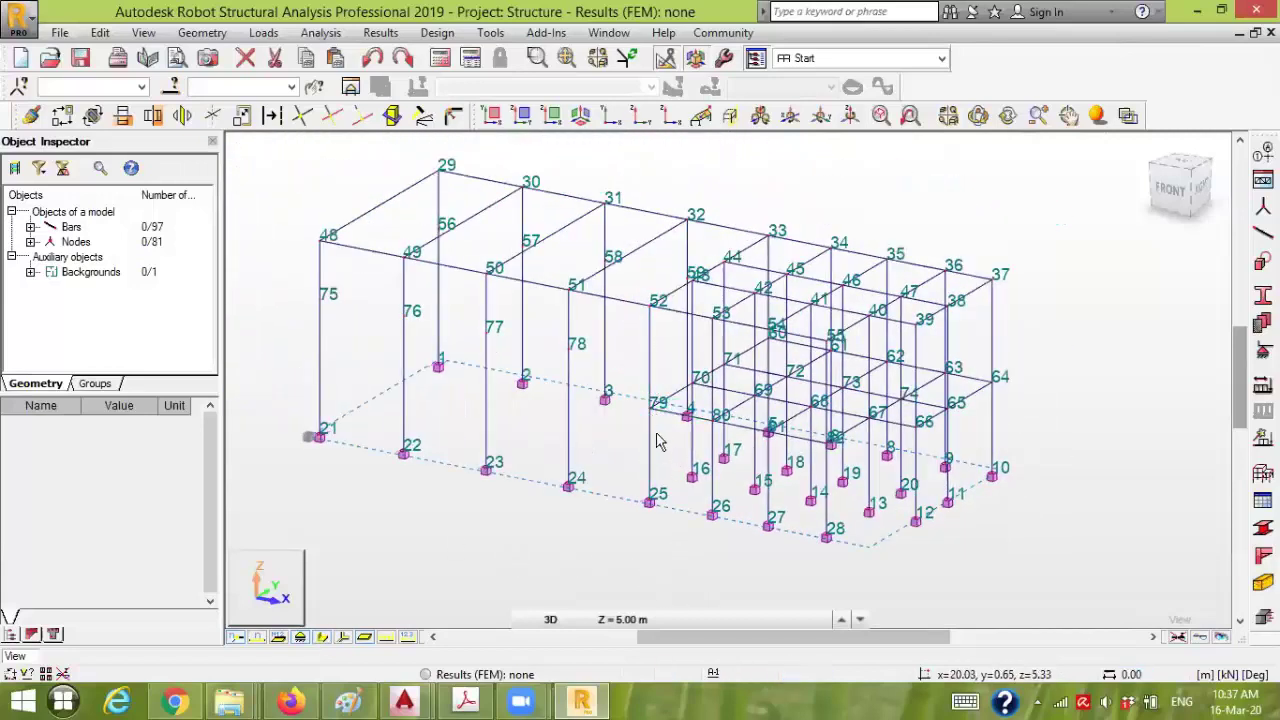
- Check the columns around the crane side and display bar numbers instead of node numbers on the frame
scroll(656, 430, "up", 2)
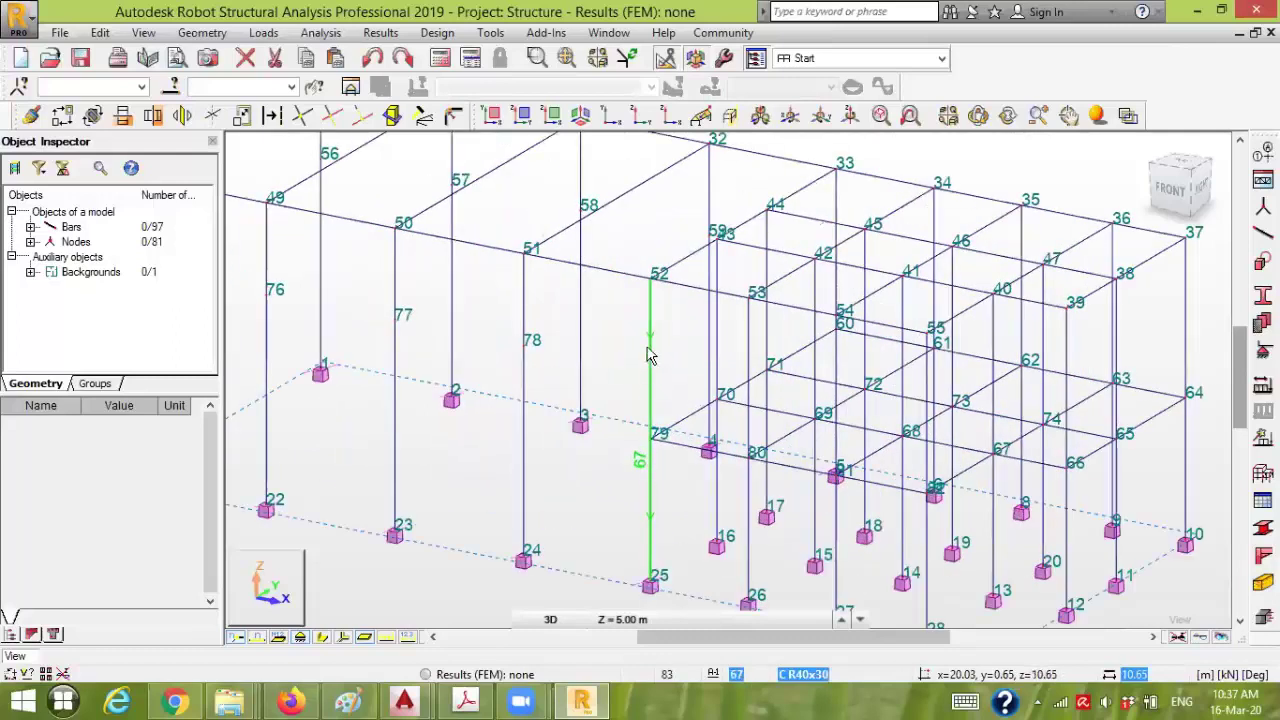
left_click(528, 366)
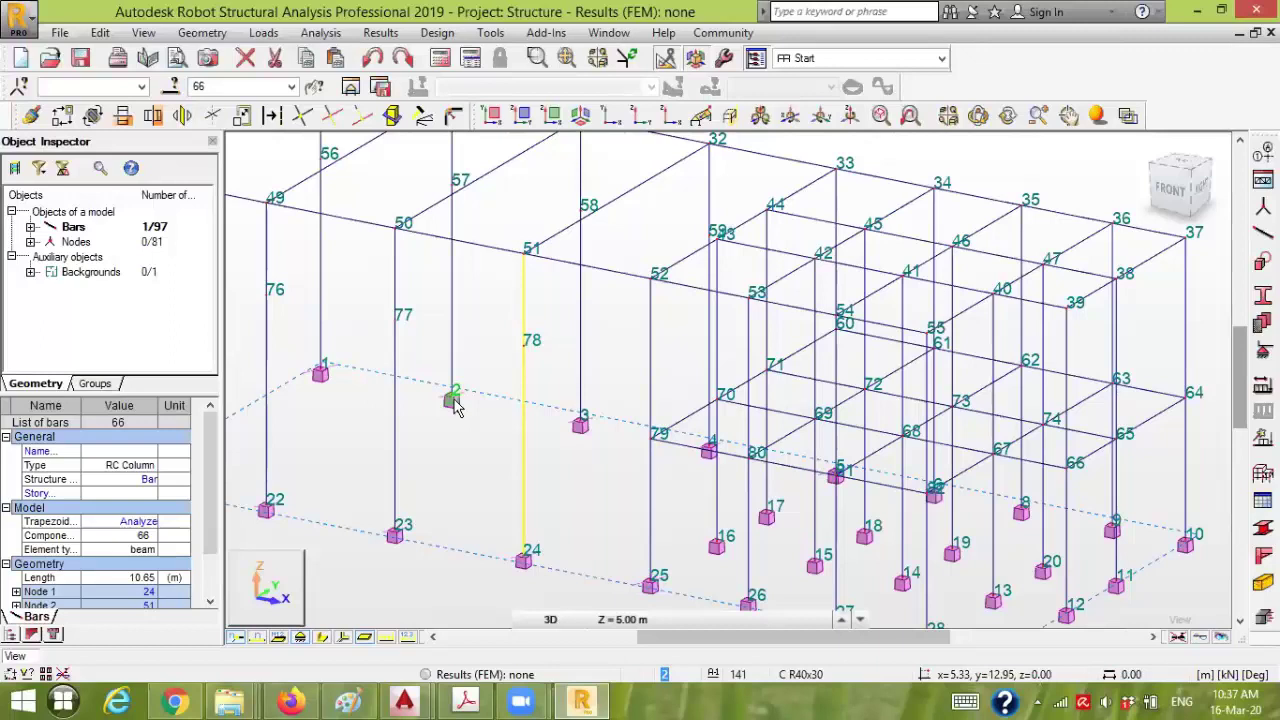
left_click(460, 400)
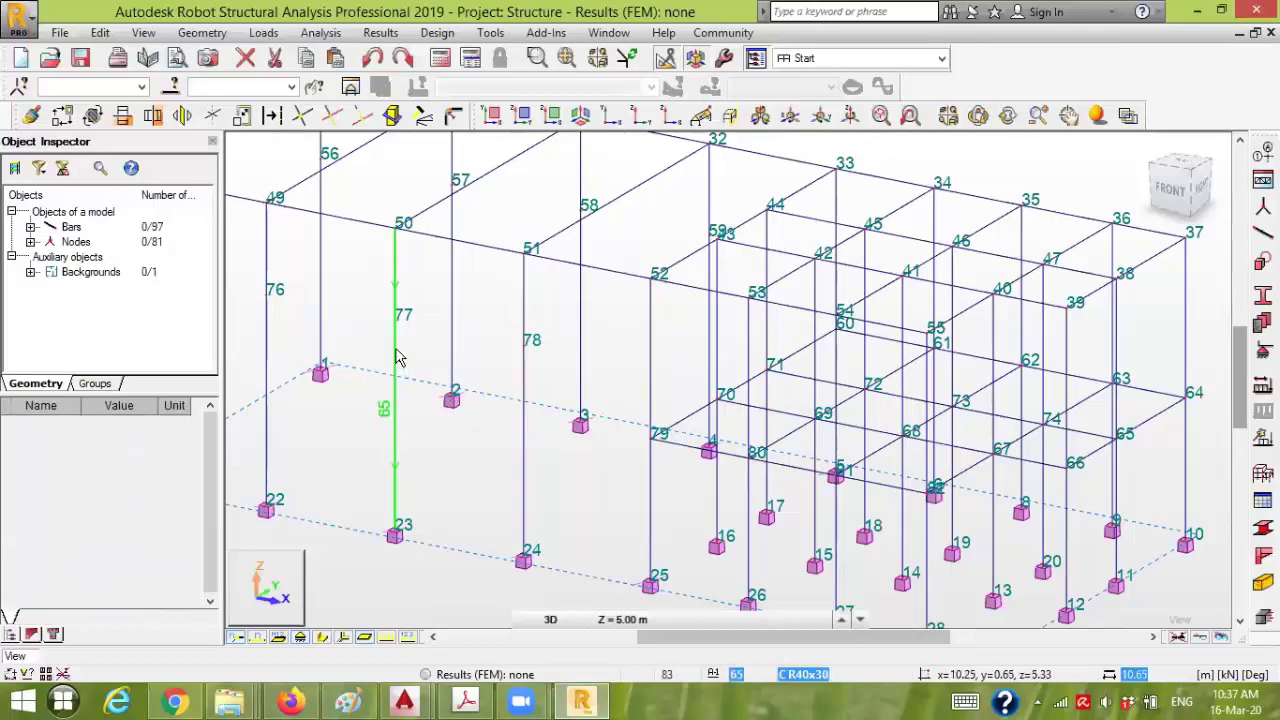
left_click(396, 385)
left_click(510, 390)
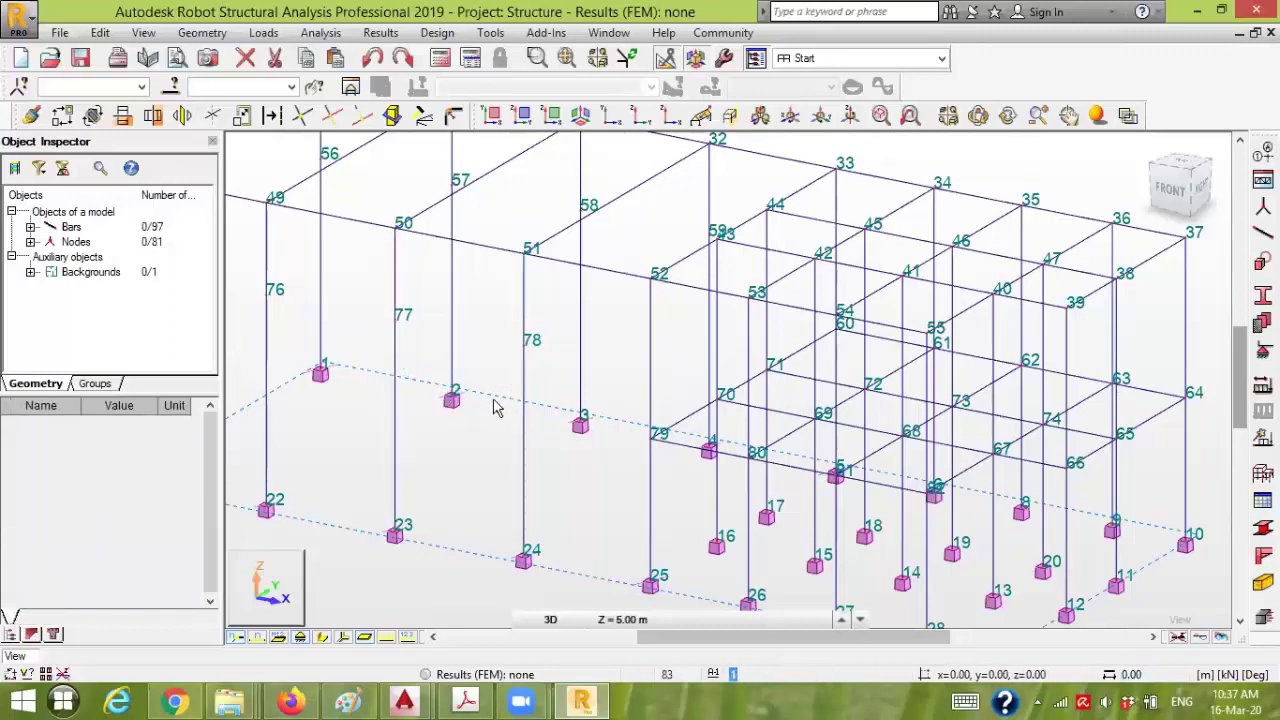
left_click(238, 638)
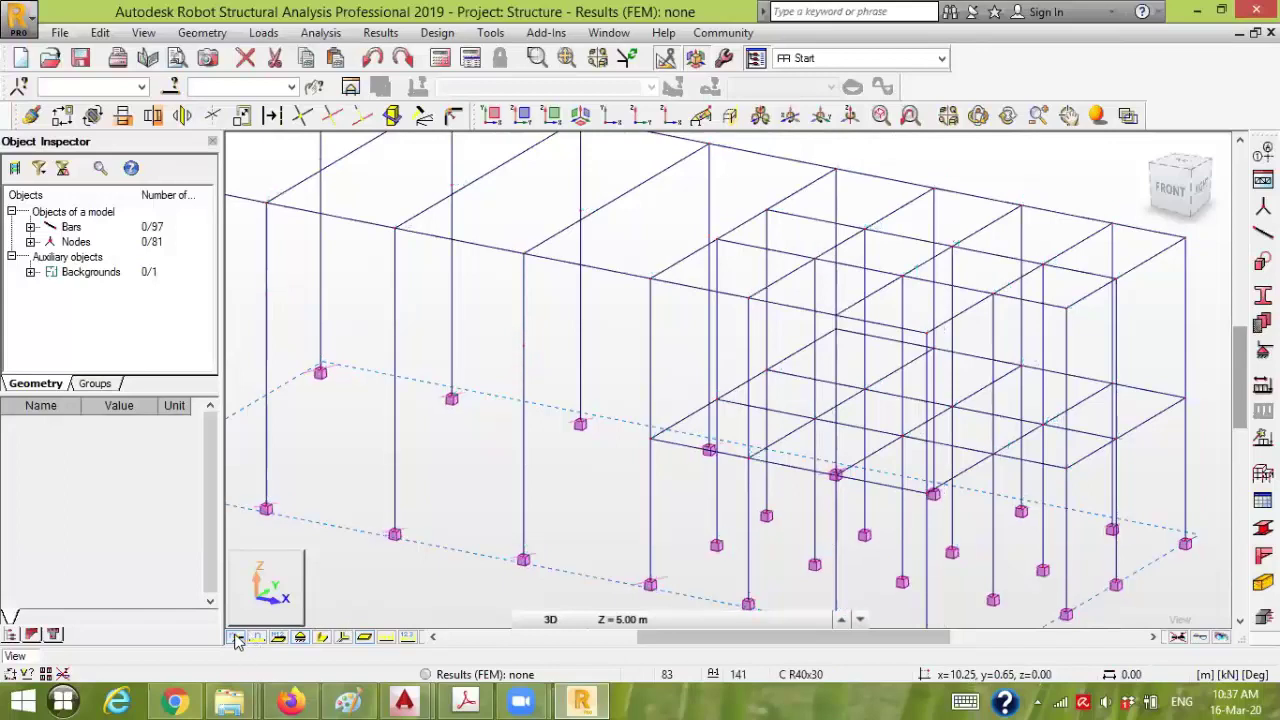
left_click(258, 638)
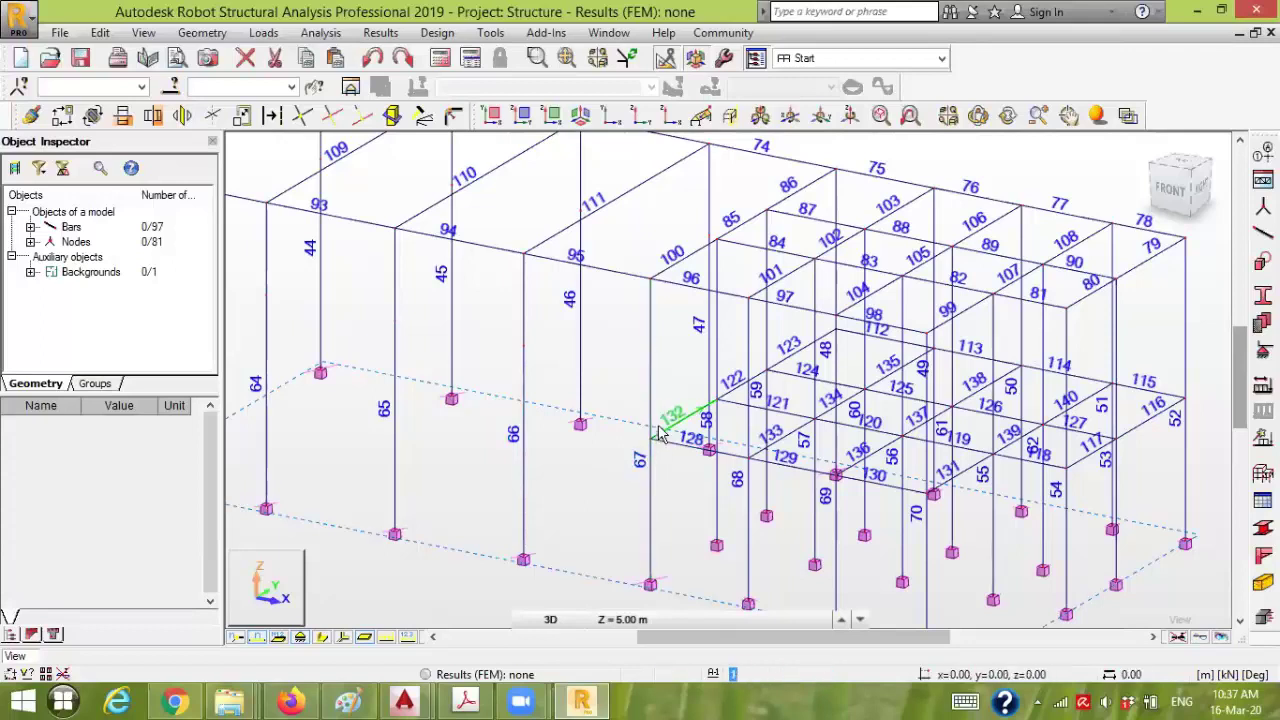
scroll(660, 472, "down", 3)
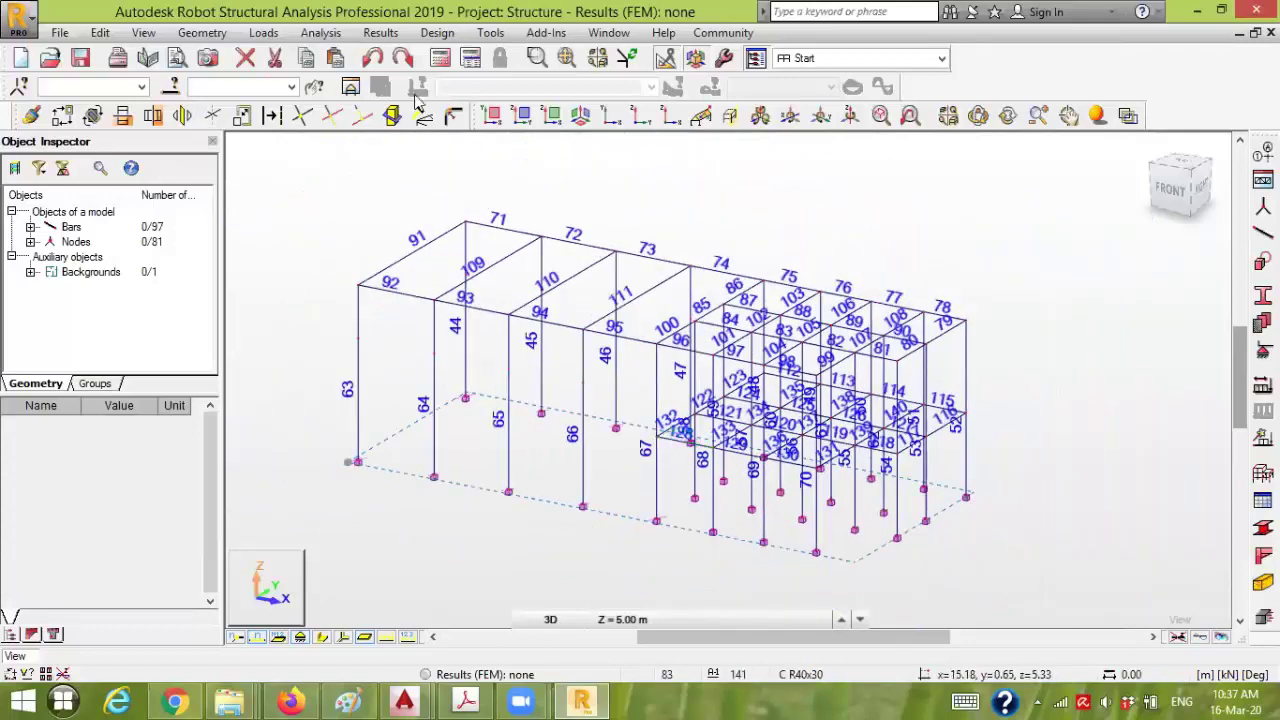
- Select the whole structure and intersect its bars so that the columns are split at their intermediate nodes
left_click(271, 115)
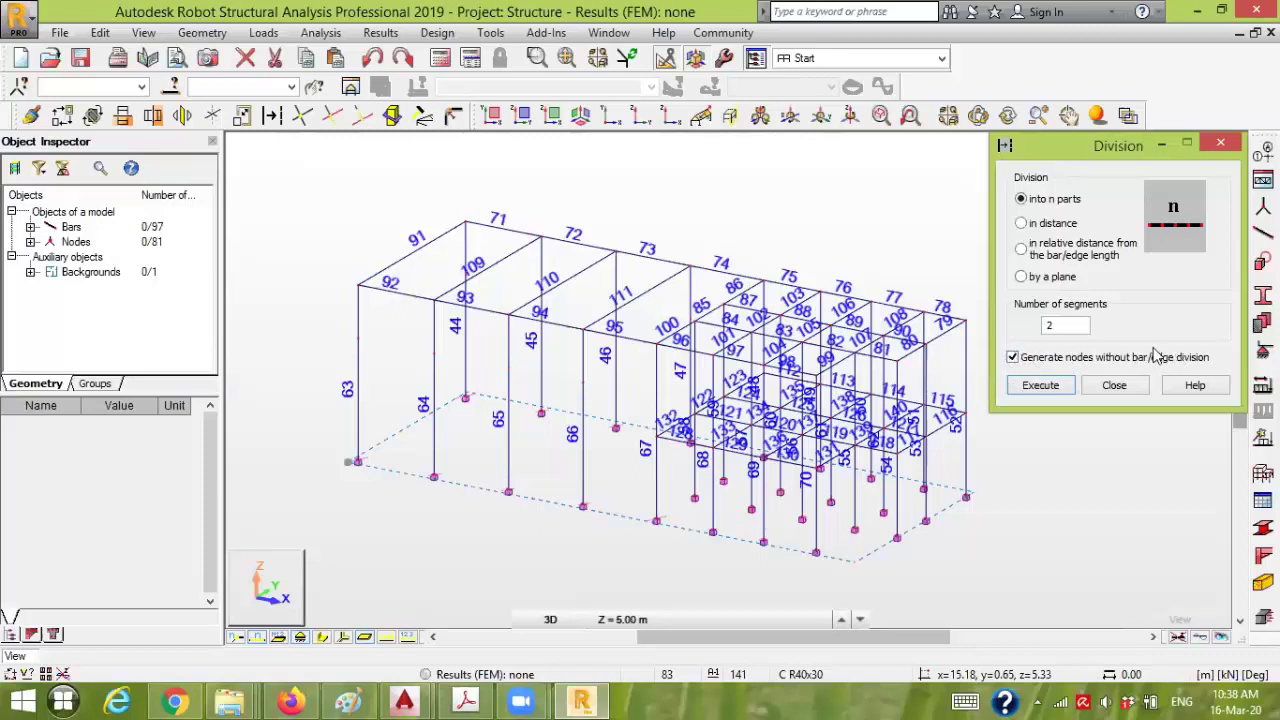
left_click(1115, 386)
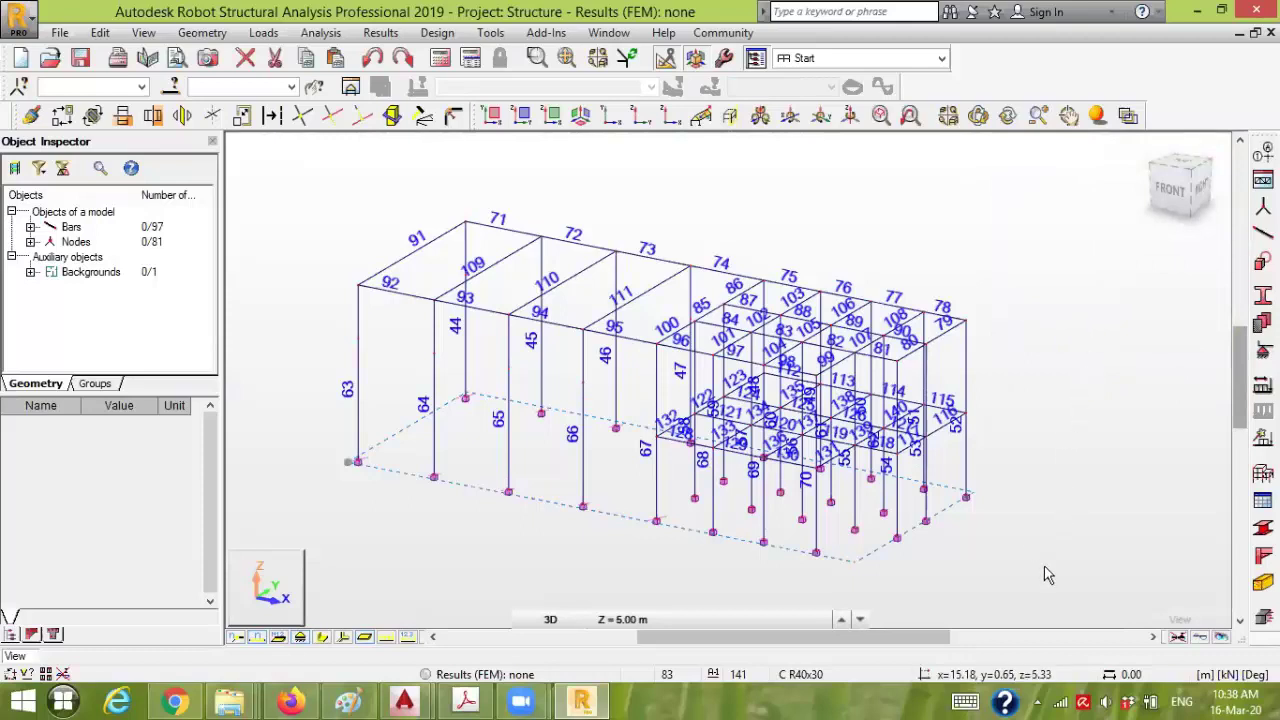
left_click_drag(980, 533, 287, 177)
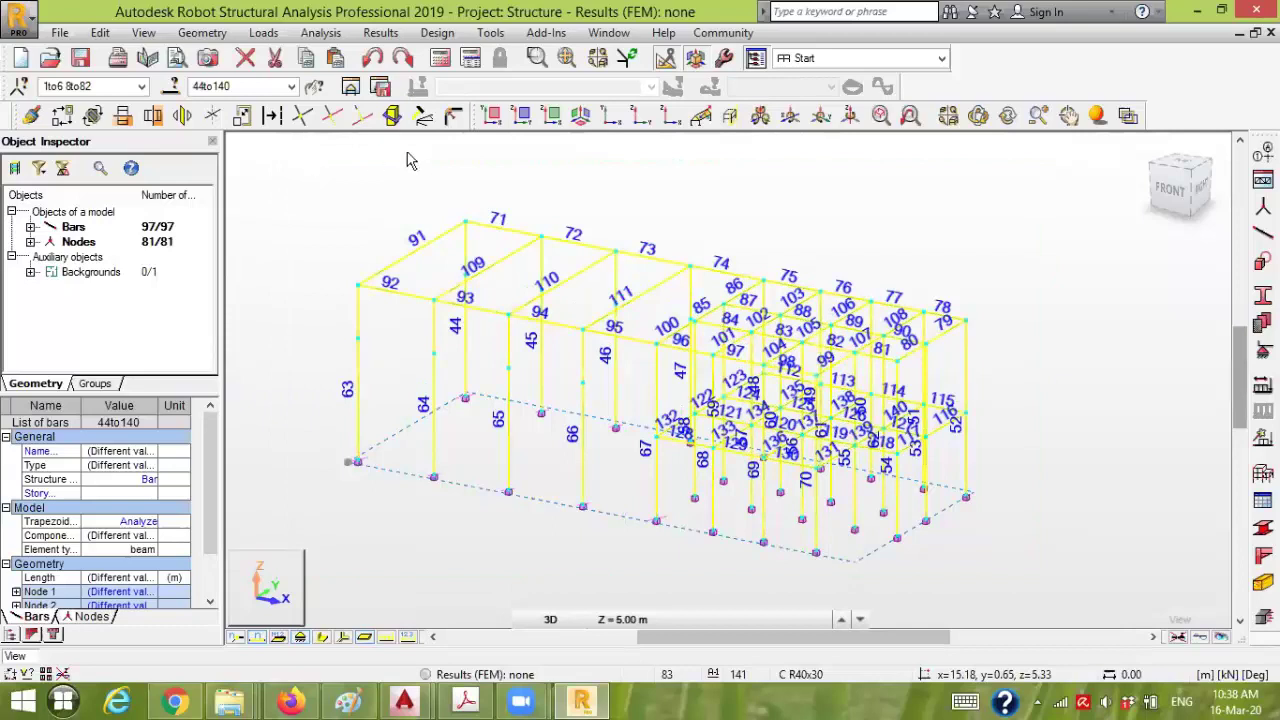
left_click(300, 116)
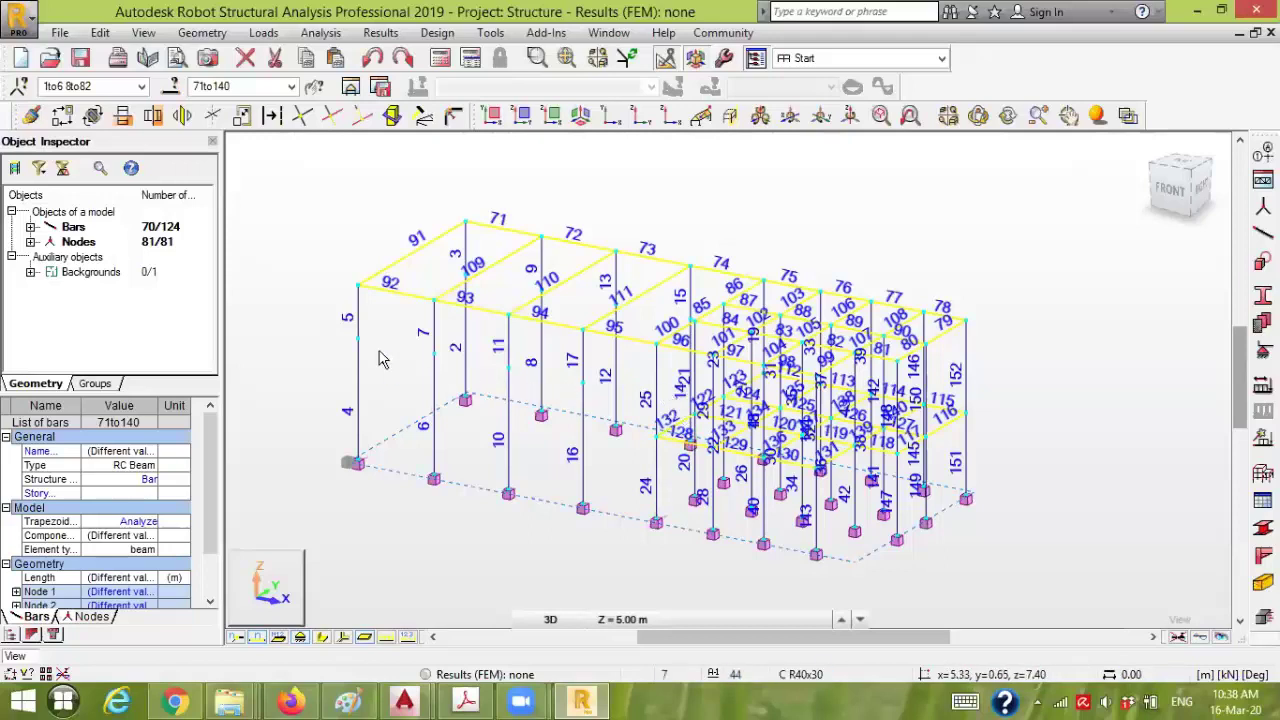
- Divide the upper column segments below nodes 52 and 33 into 2 parts each, with generating nodes without bar division turned off
scroll(590, 440, "up", 5)
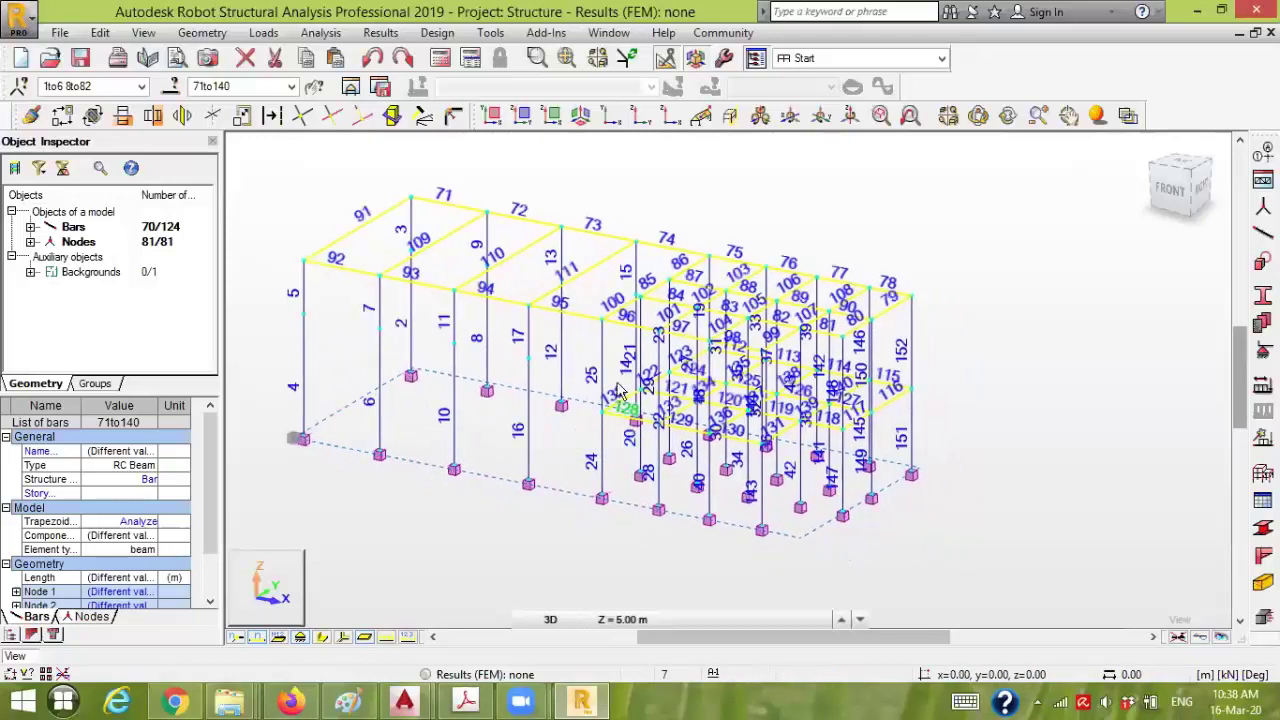
left_click(590, 357)
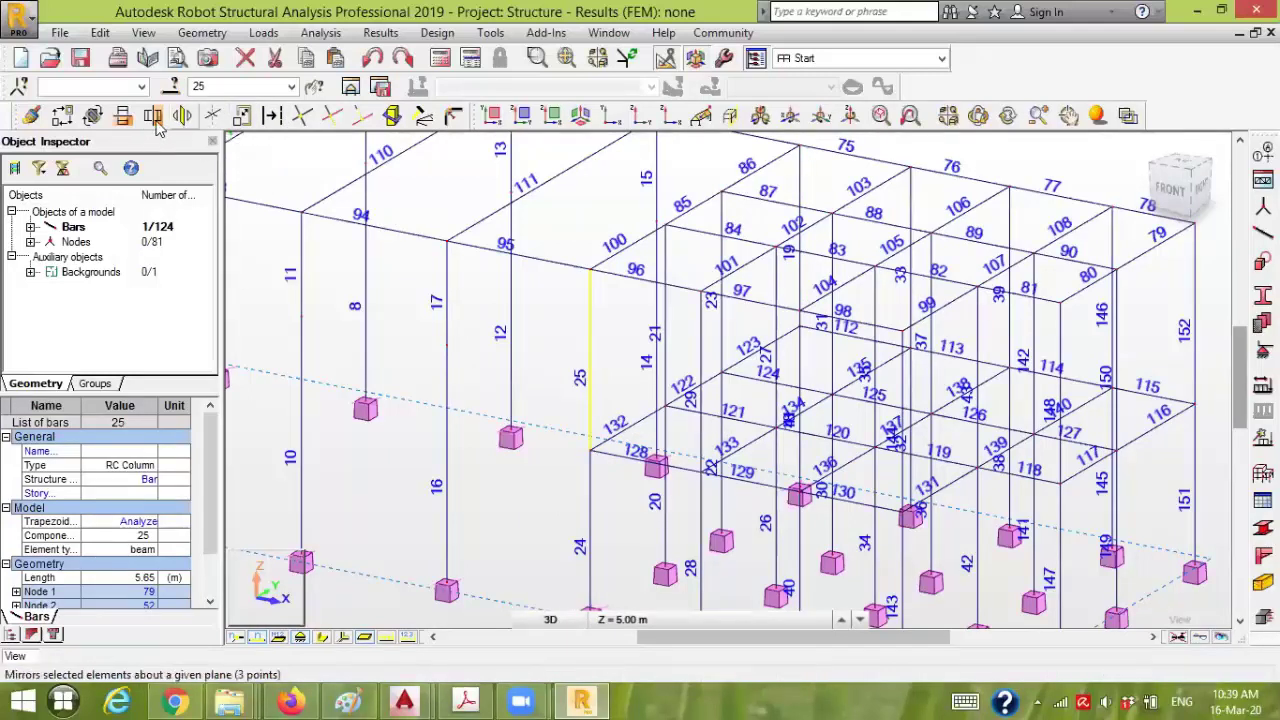
left_click(272, 116)
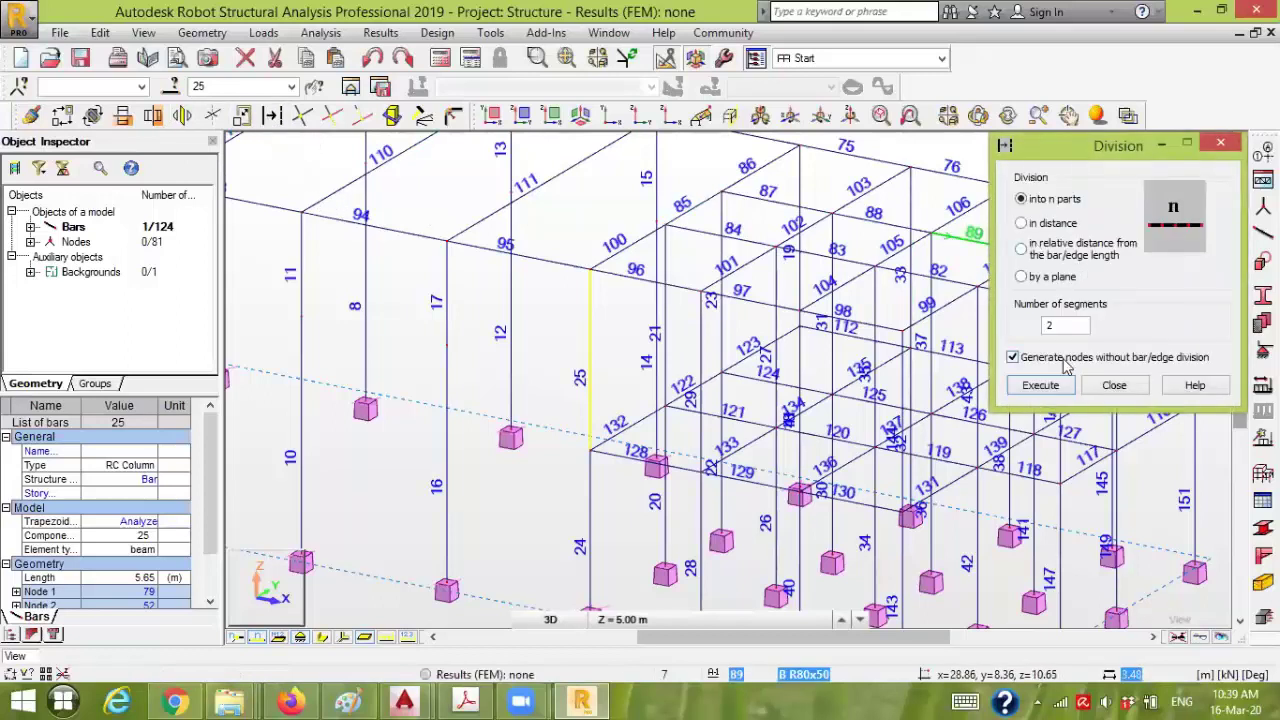
left_click(1055, 392)
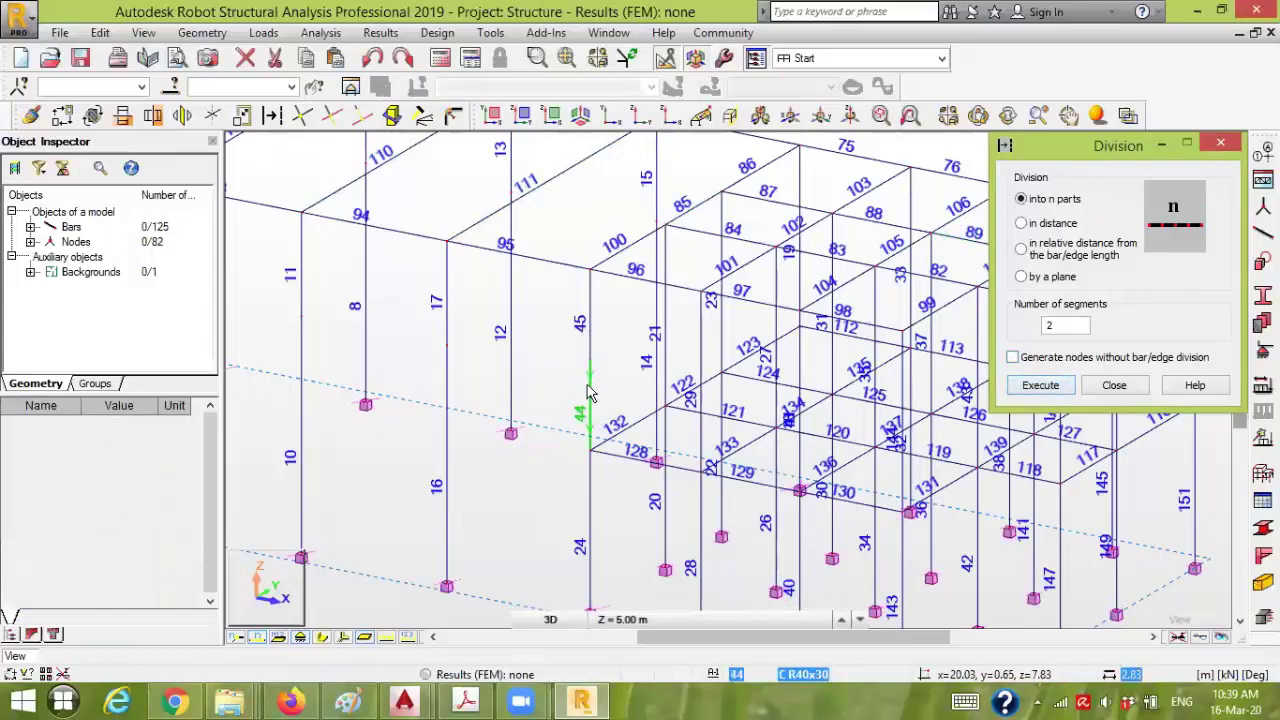
middle_click_drag(545, 367, 507, 370)
left_click(760, 193)
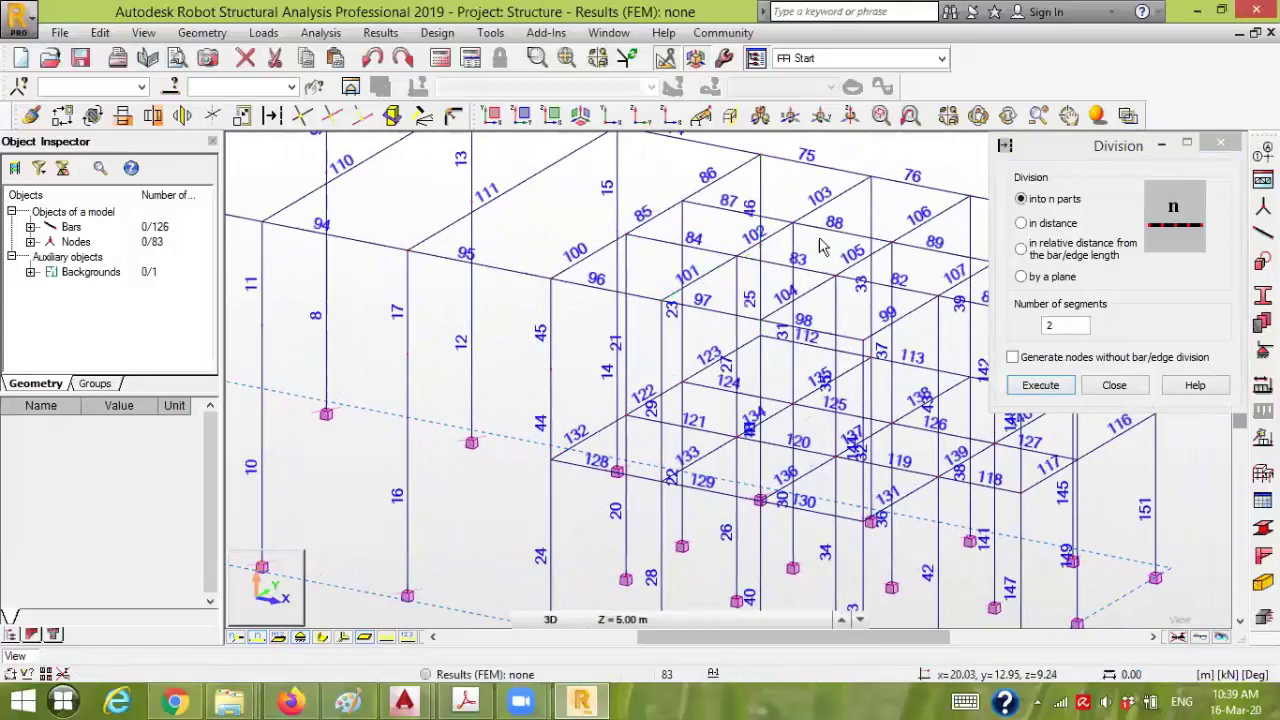
left_click(1127, 385)
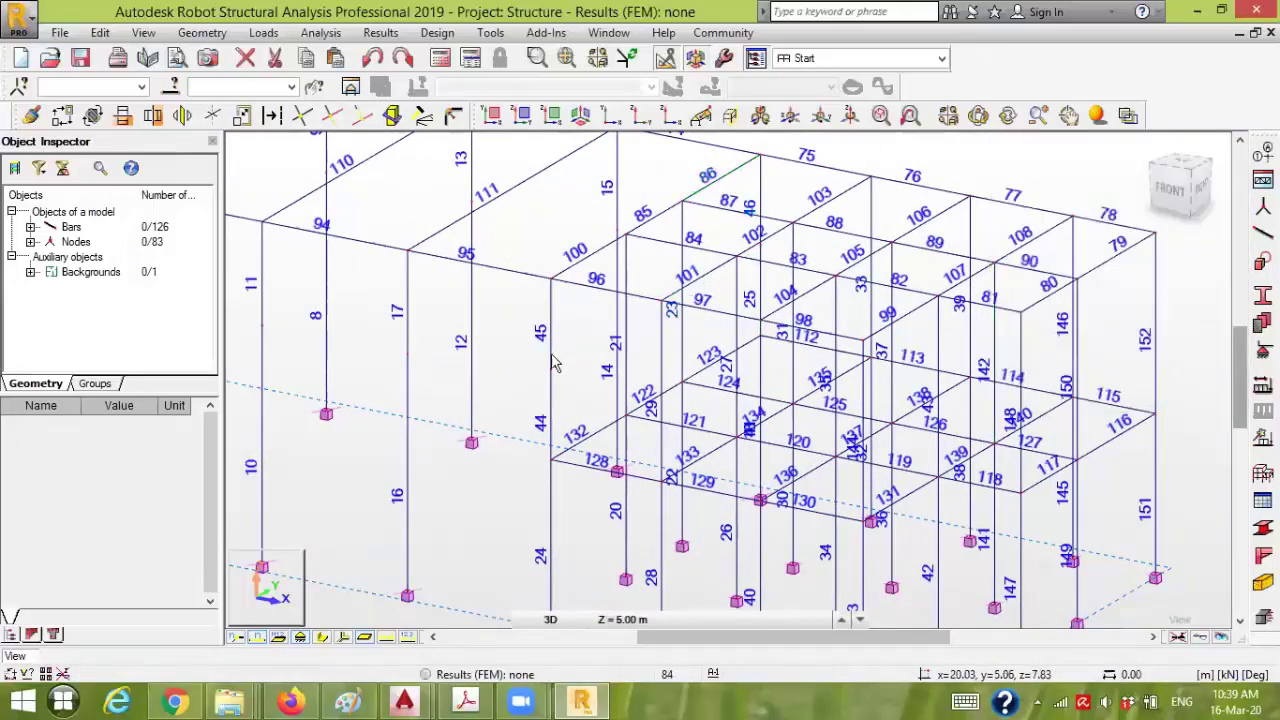
- Display node numbers instead of bar numbers, pick out the new nodes 7 and 83 on the divided columns, and clear the selection
left_click(258, 638)
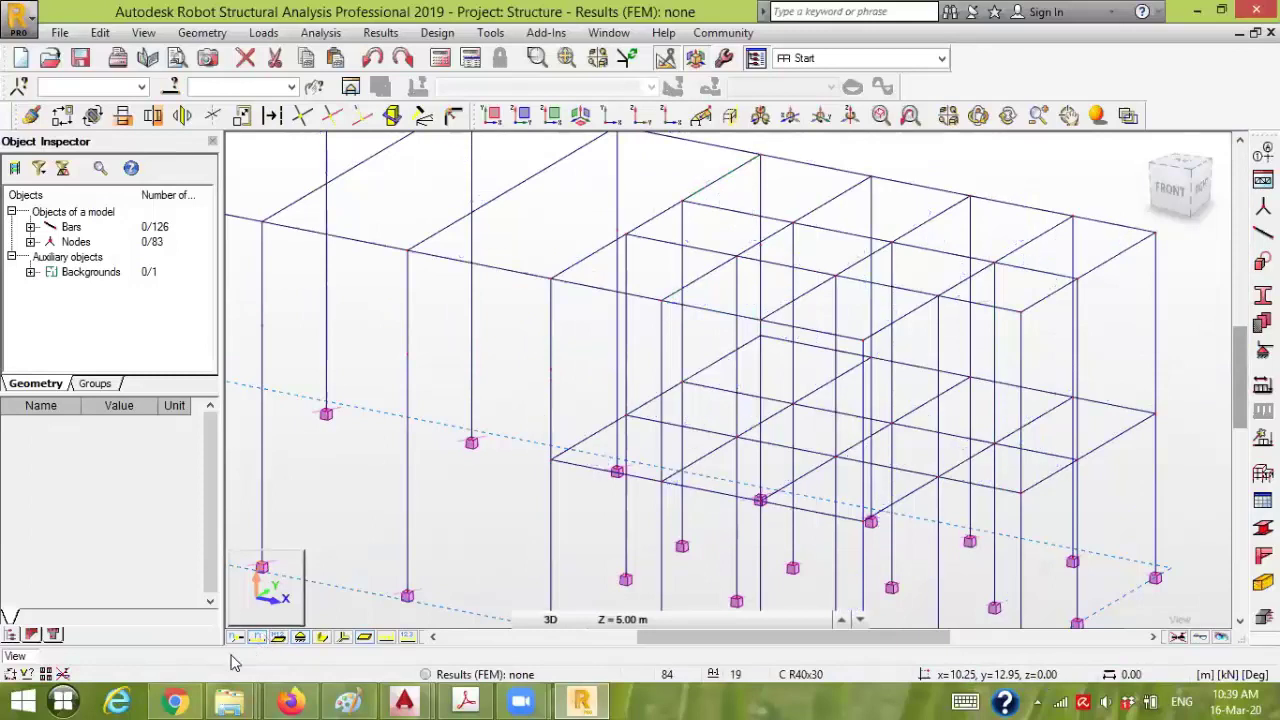
left_click(235, 639)
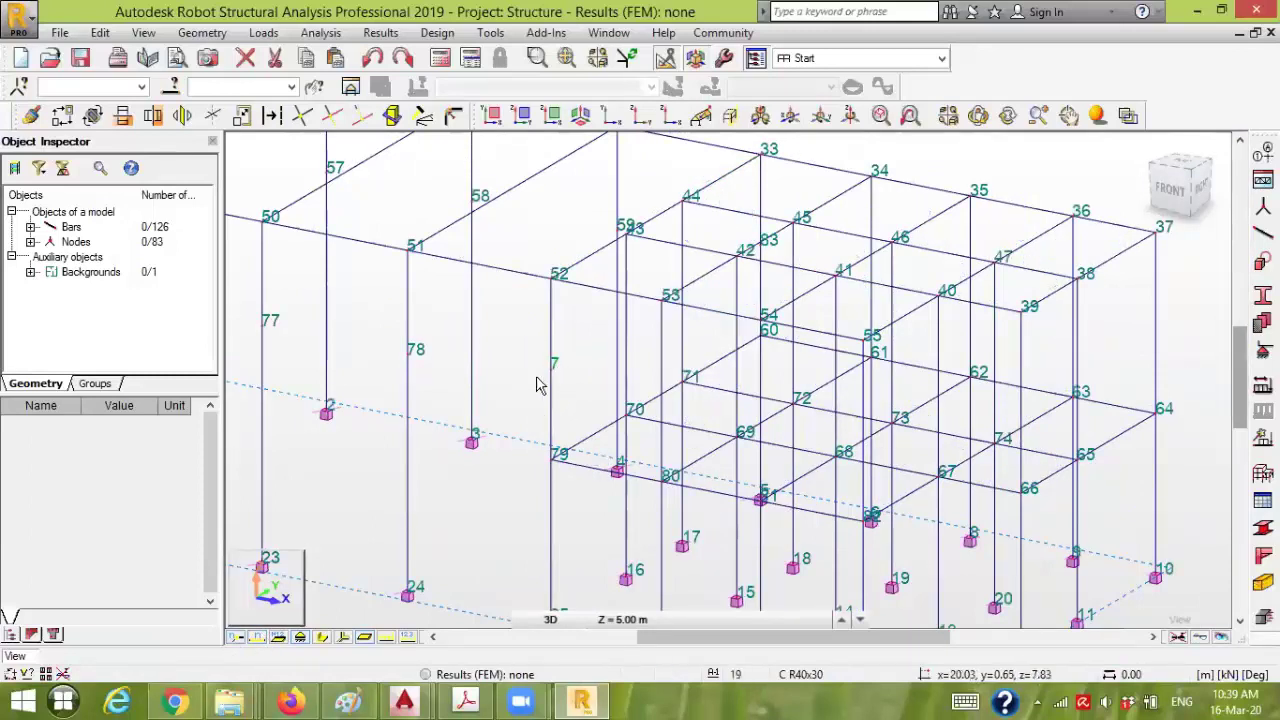
left_click(566, 355)
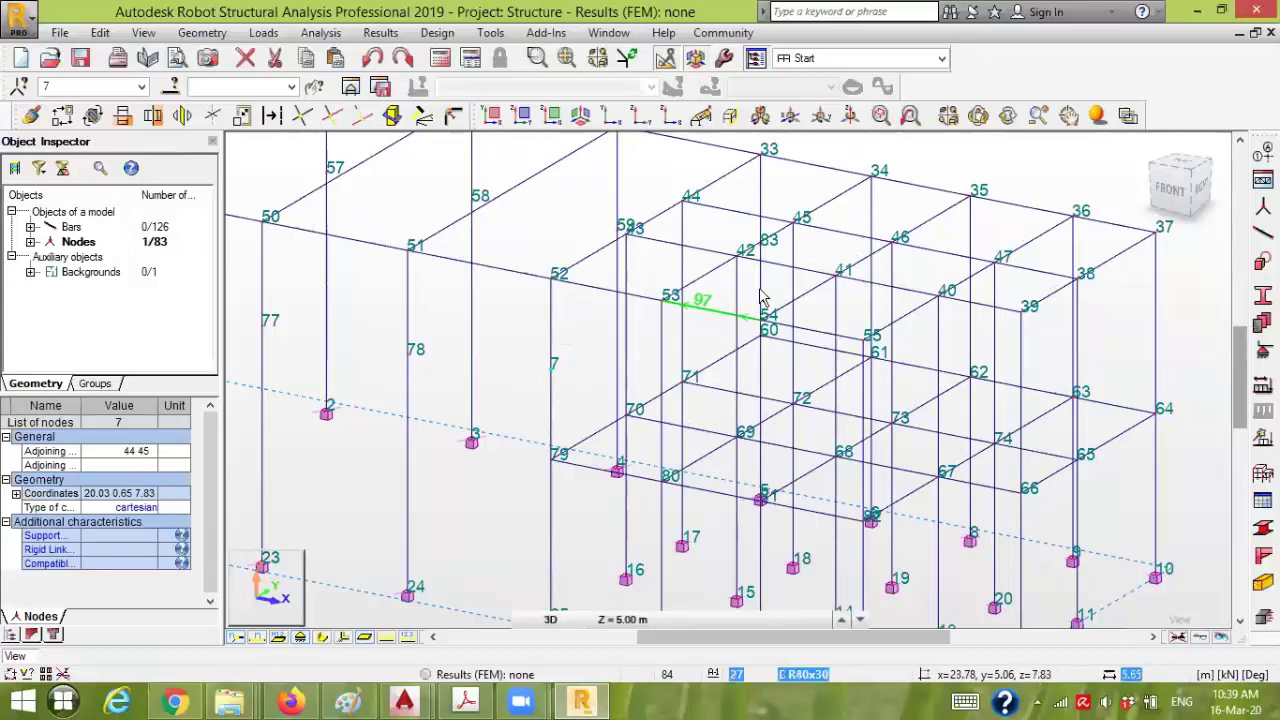
scroll(787, 253, "up", 4)
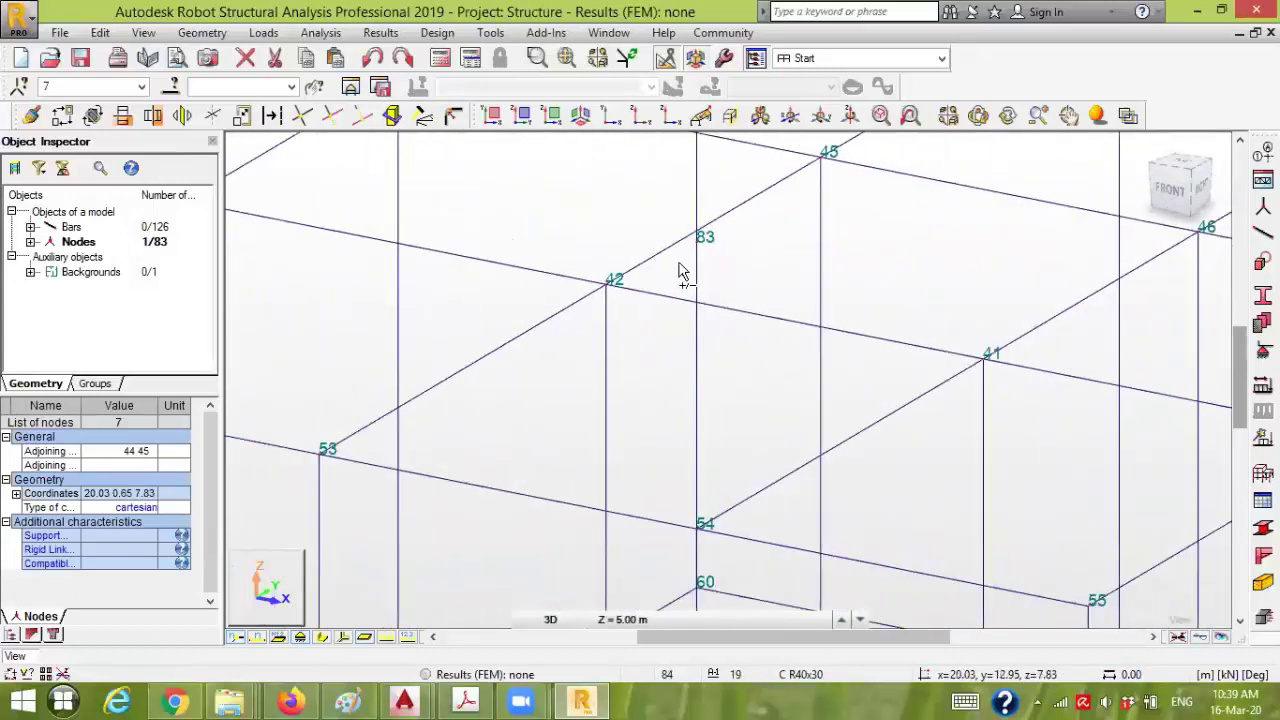
scroll(687, 267, "up", 3)
left_click_drag(687, 255, 768, 192)
scroll(789, 275, "down", 6)
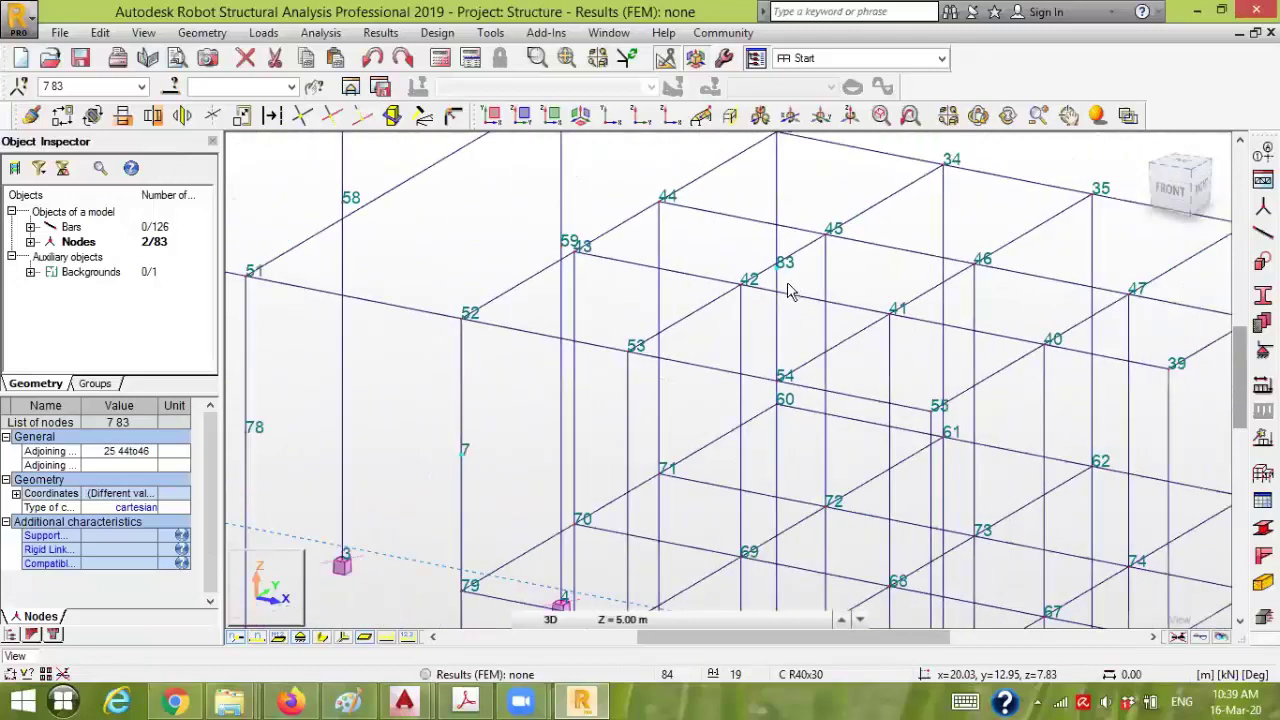
scroll(508, 392, "down", 1)
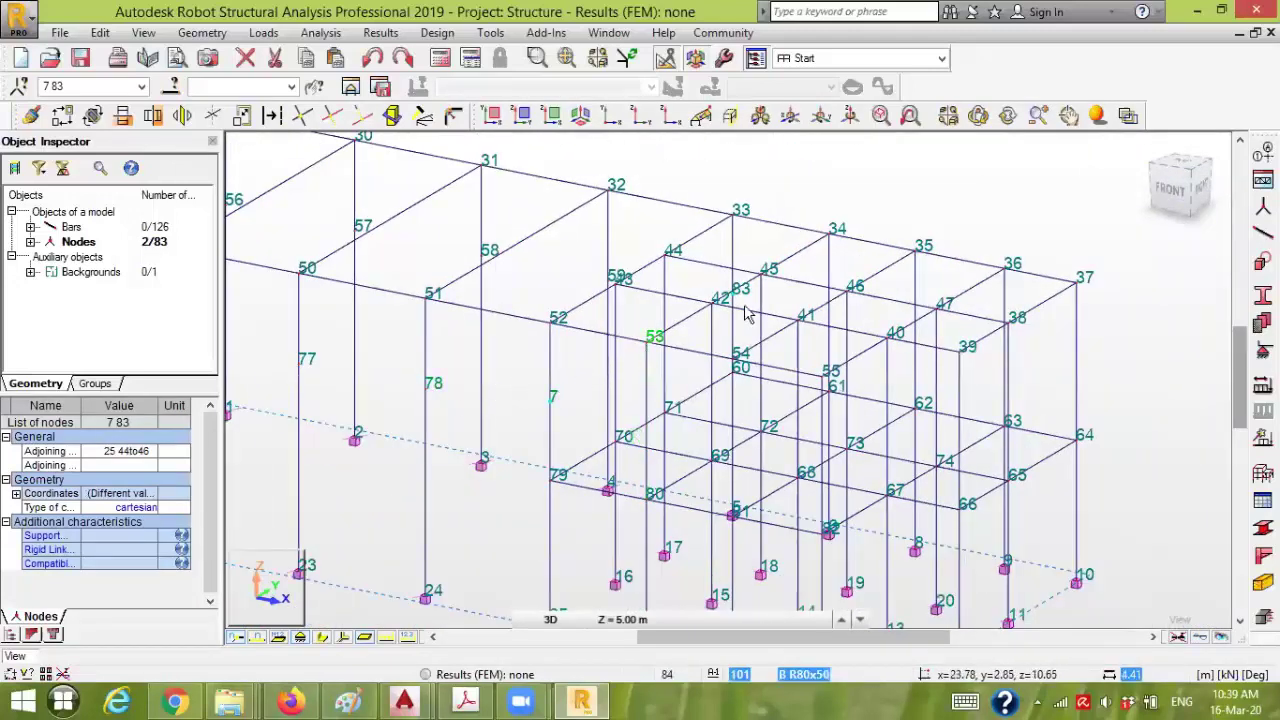
left_click(682, 230)
- Set the Z coordinate of nodes 7 and 83 to 7.40 m in the nodes table
left_click(940, 58)
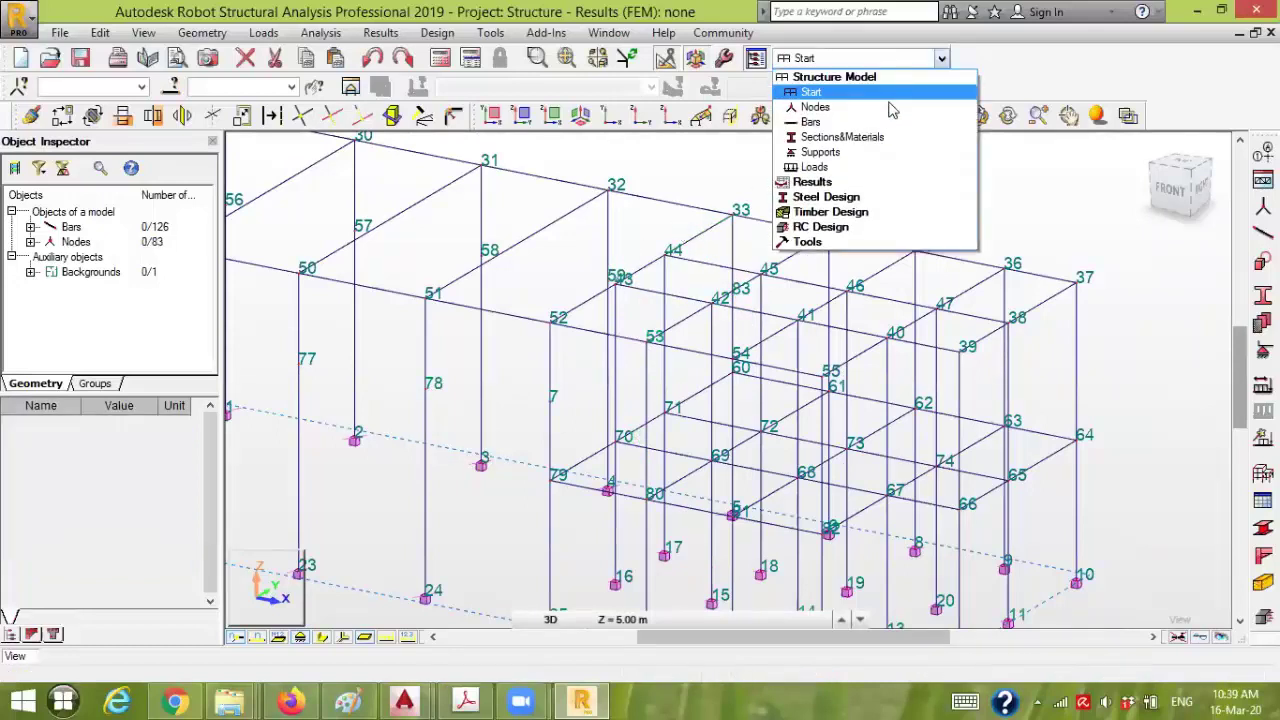
left_click(876, 117)
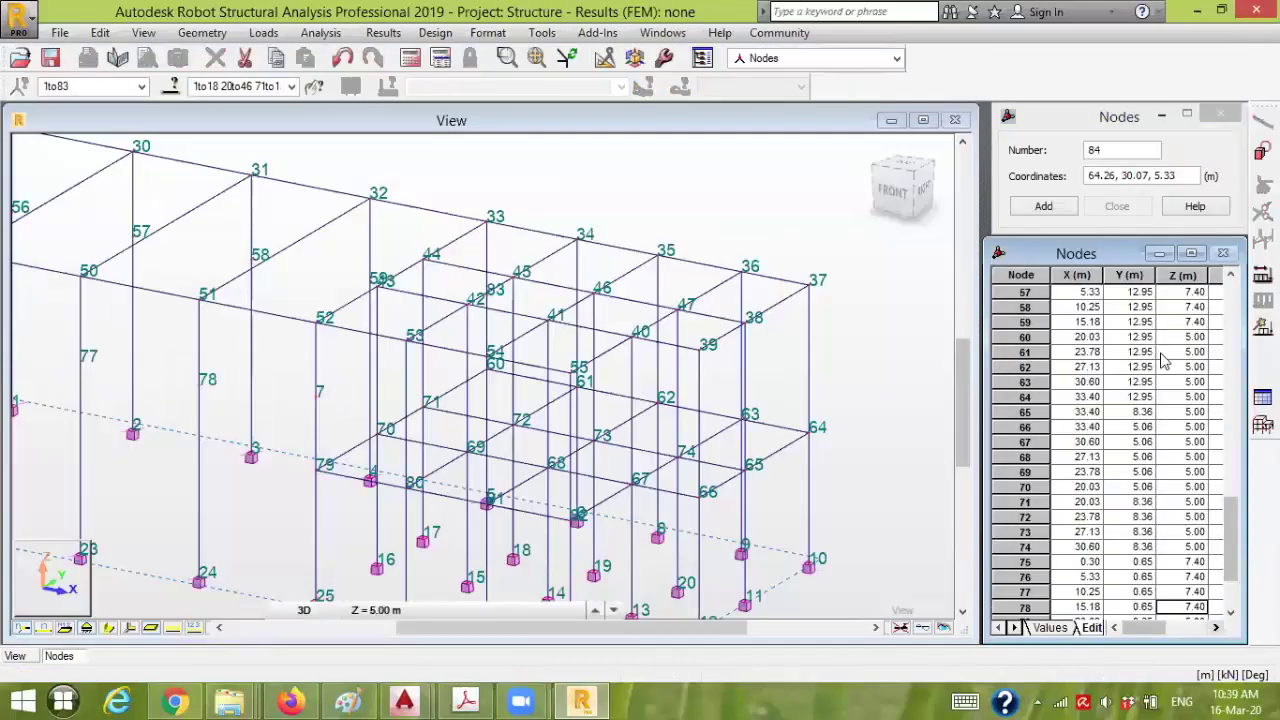
left_click_drag(1231, 385, 1231, 322)
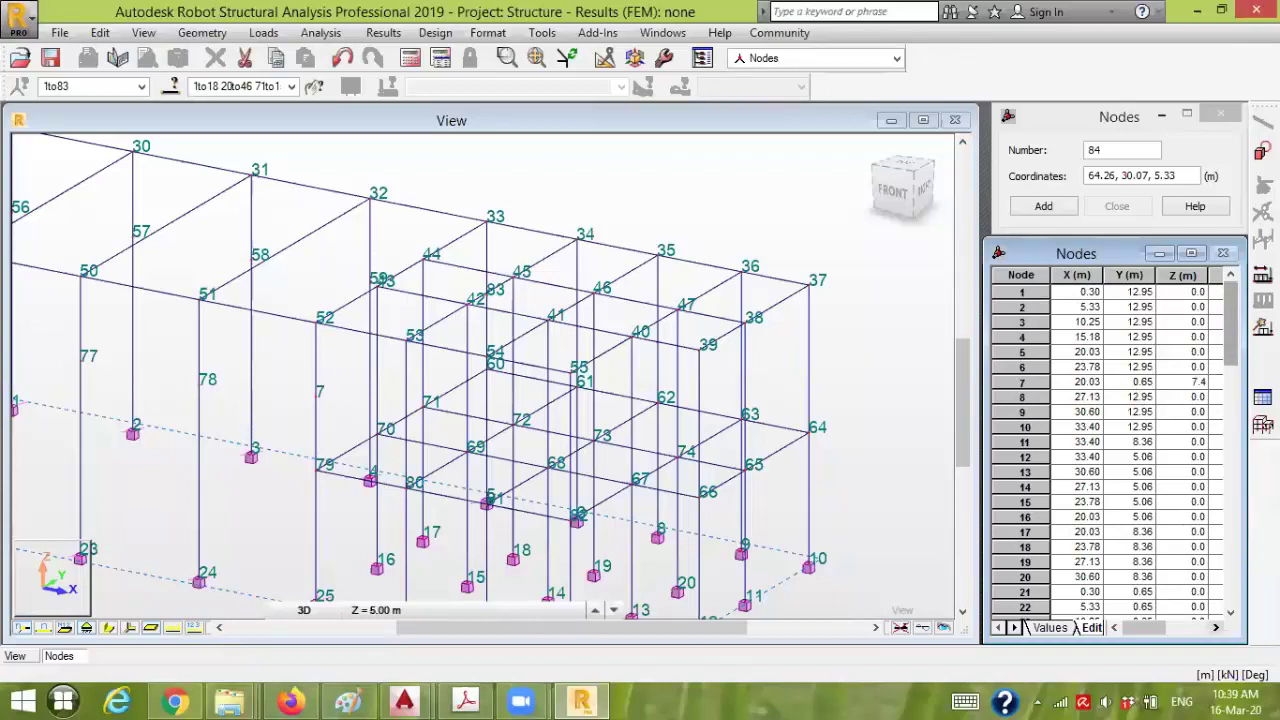
left_click(1197, 382)
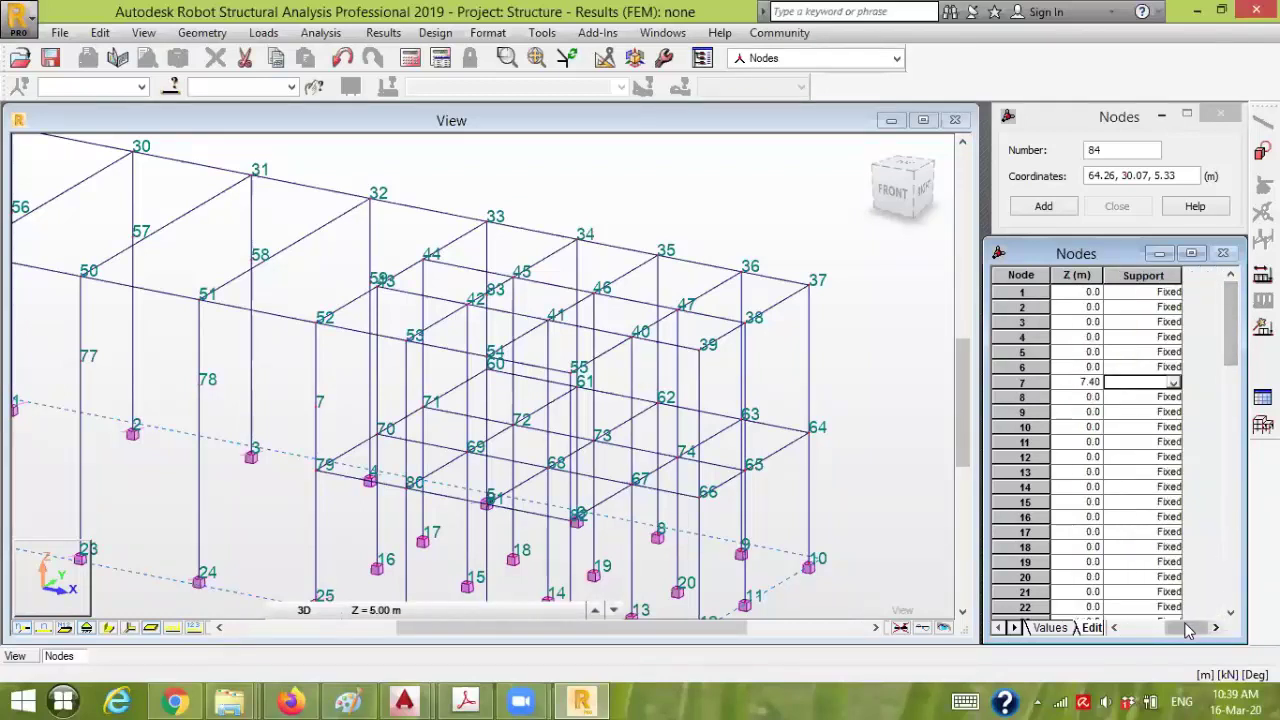
left_click(1125, 628)
left_click_drag(1237, 352, 1238, 610)
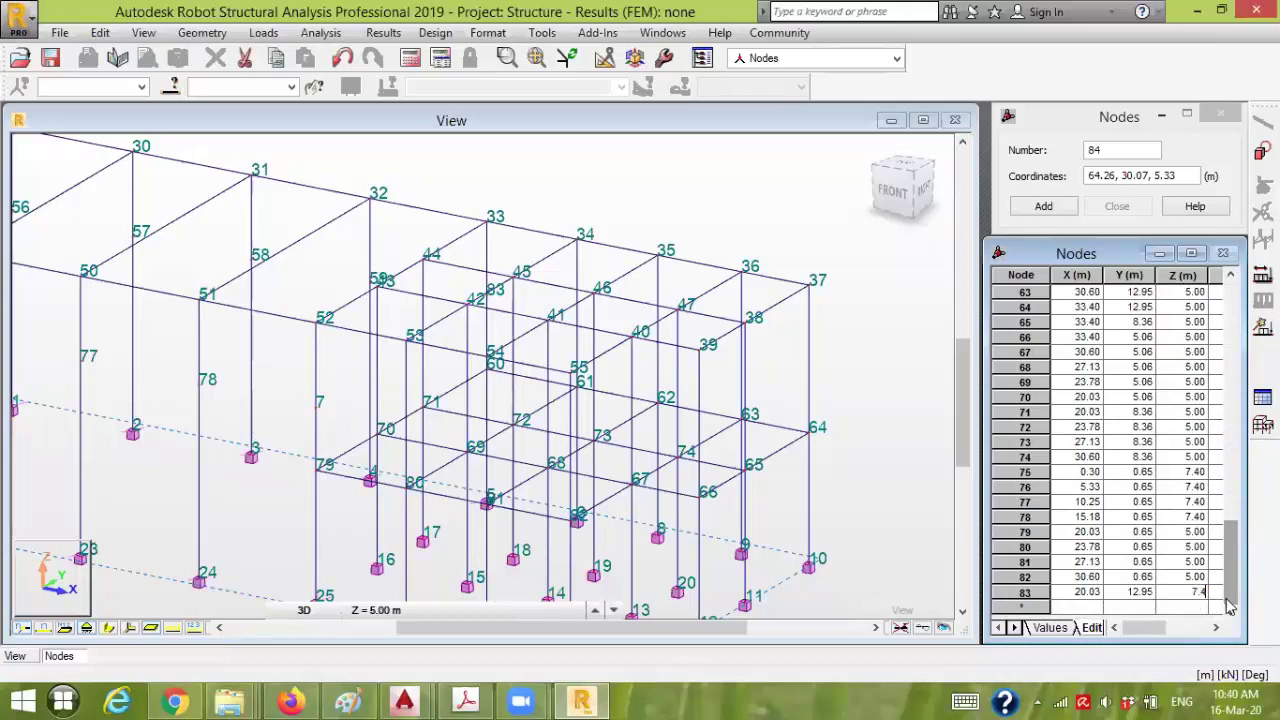
key("Tab")
- Review the support assignments of all nodes in the nodes table and return to the Start layout
left_click_drag(1173, 627, 1196, 642)
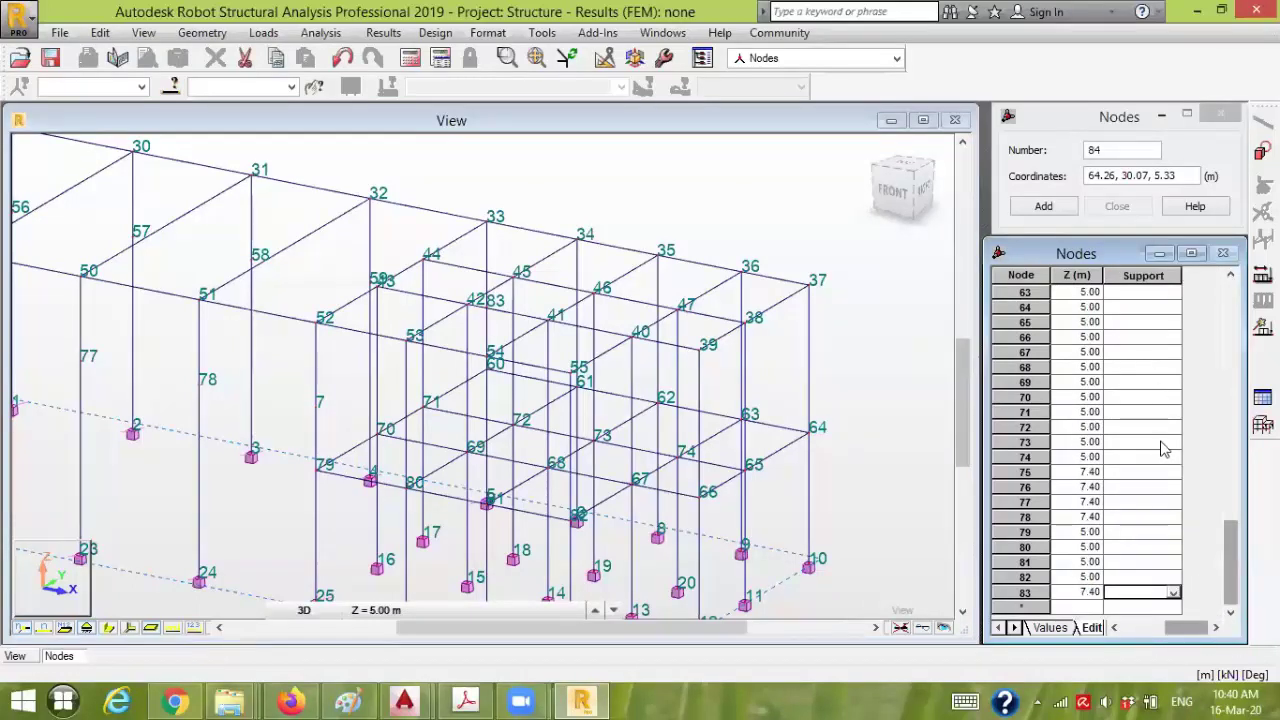
left_click(1175, 597)
left_click(1170, 595)
left_click_drag(1238, 538, 1238, 300)
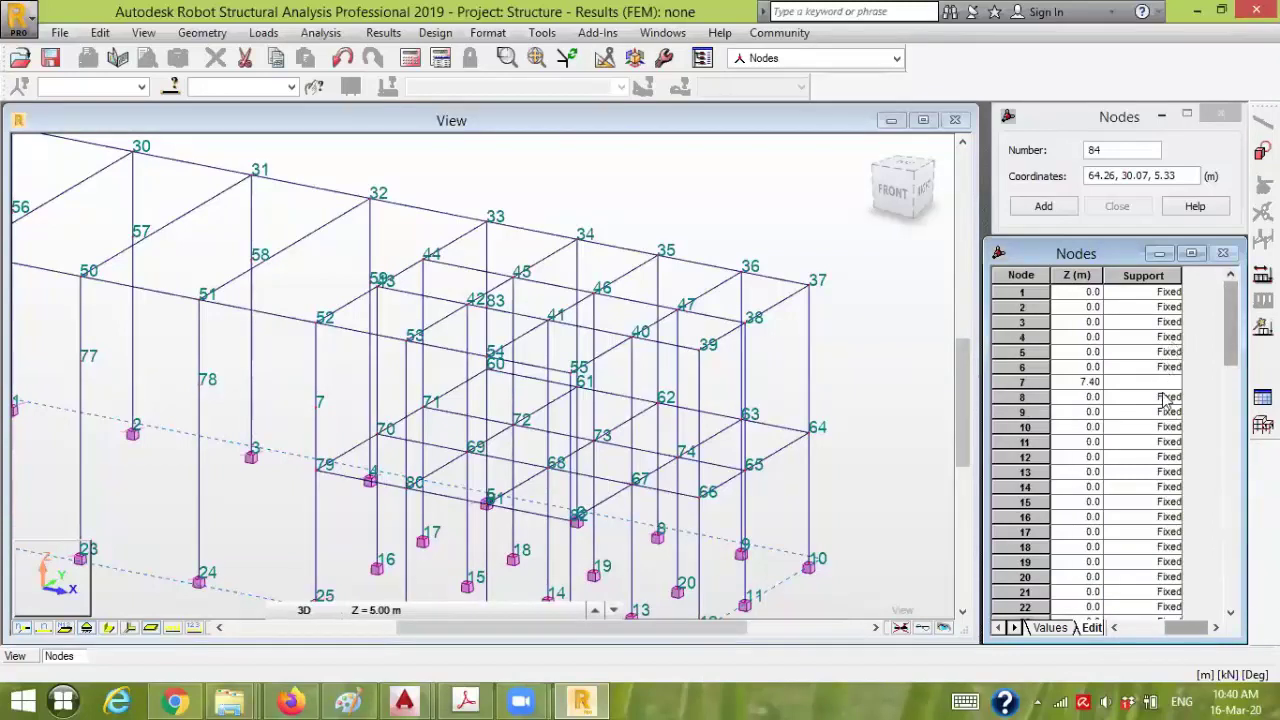
left_click_drag(1226, 342, 1240, 410)
left_click(829, 58)
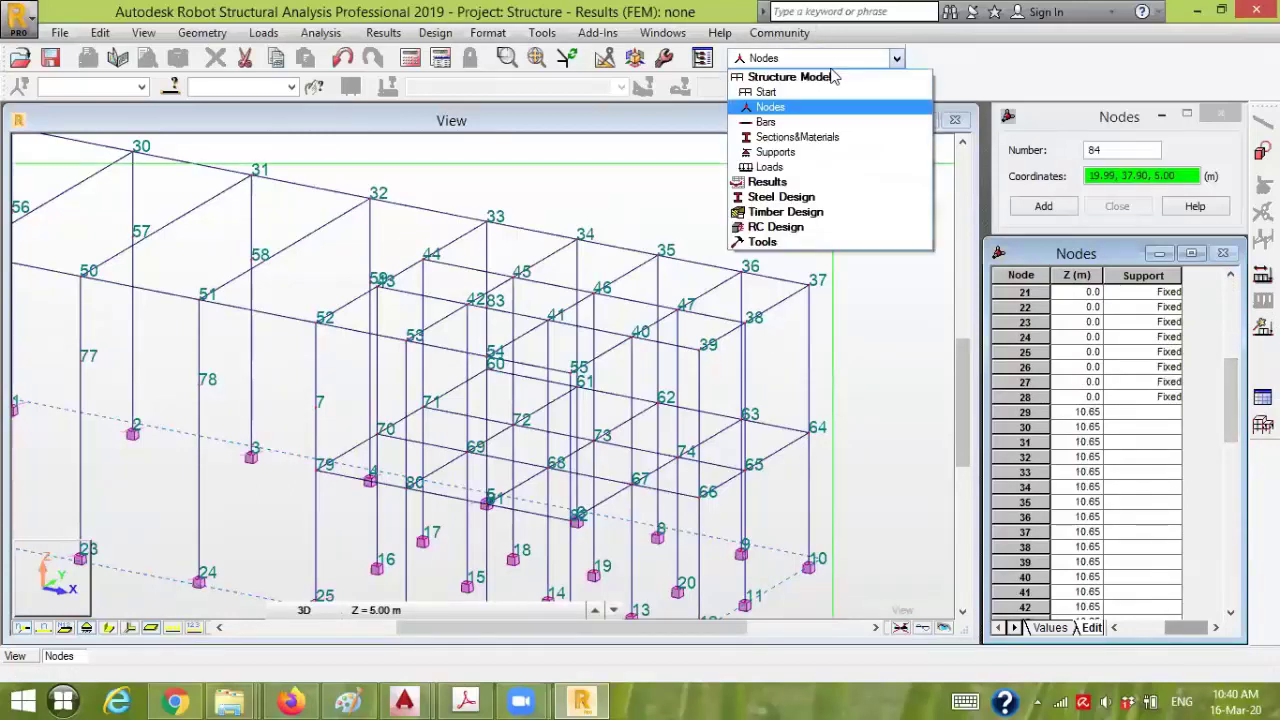
left_click(810, 93)
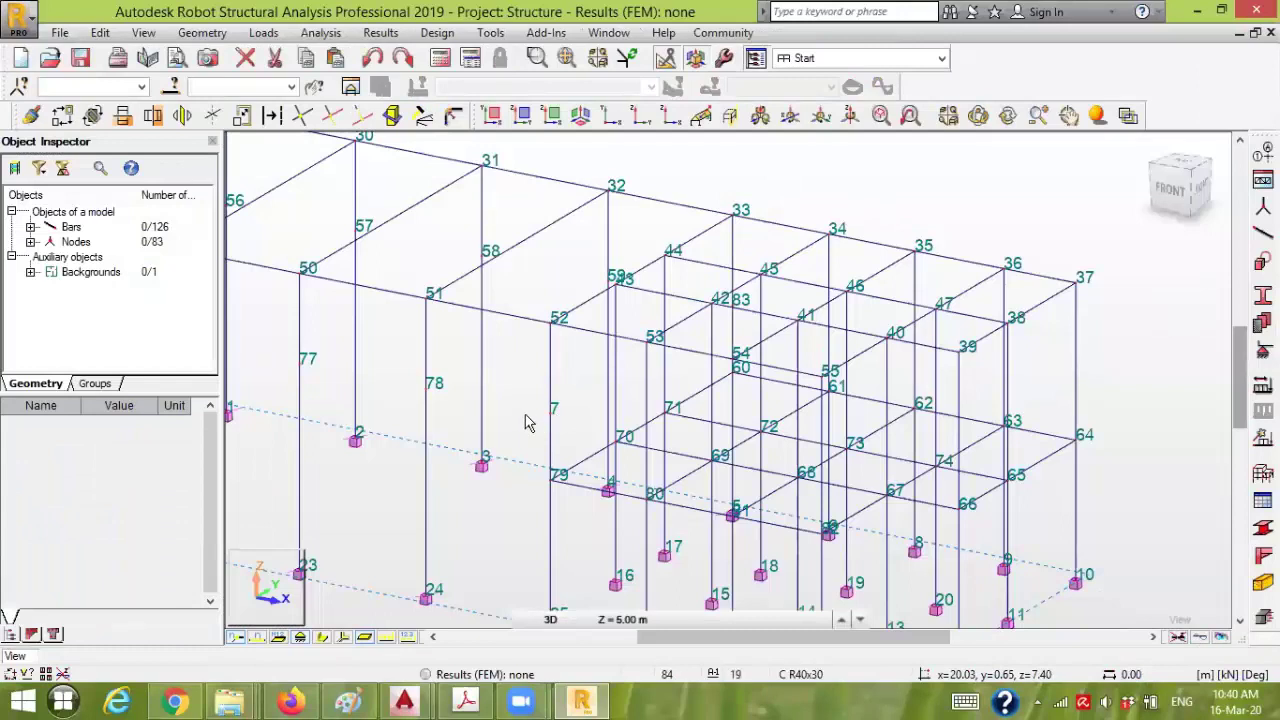
- Place the work plane at node 75 (0.30, 0.65, 7.40) and show the XY plan at Z = 7.40 m
scroll(540, 407, "down", 1)
scroll(540, 407, "down", 1)
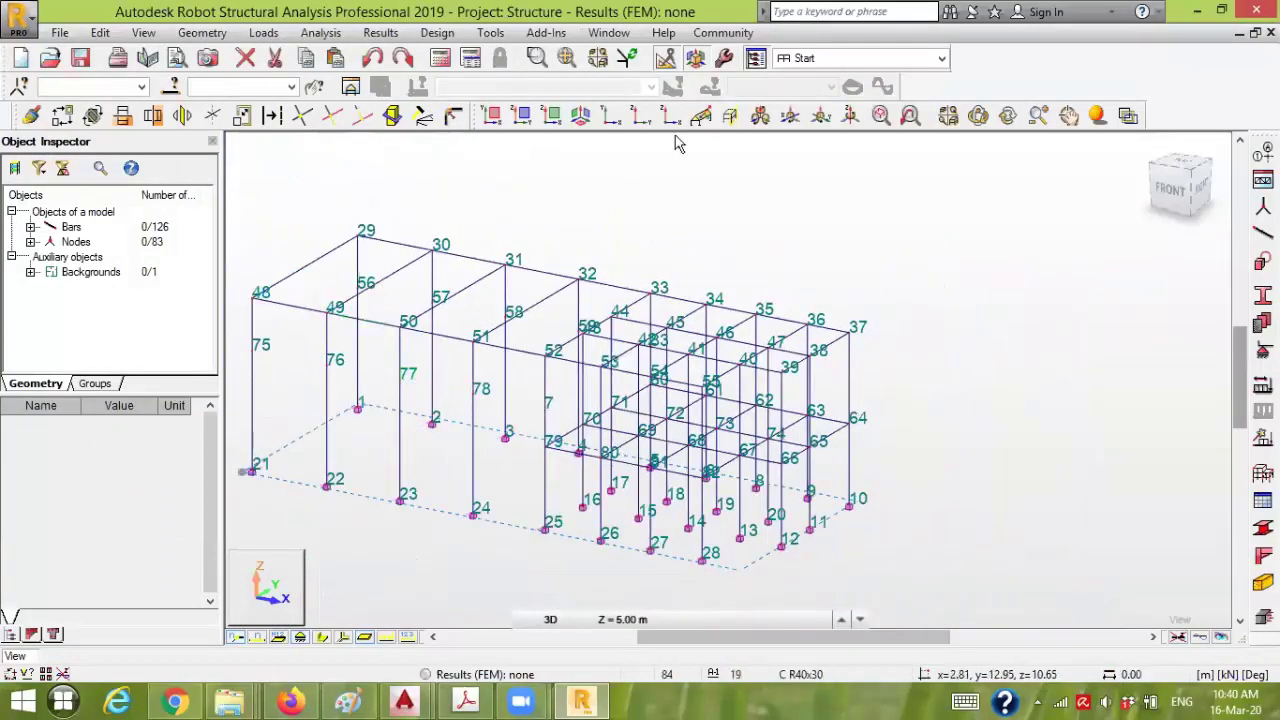
left_click(731, 116)
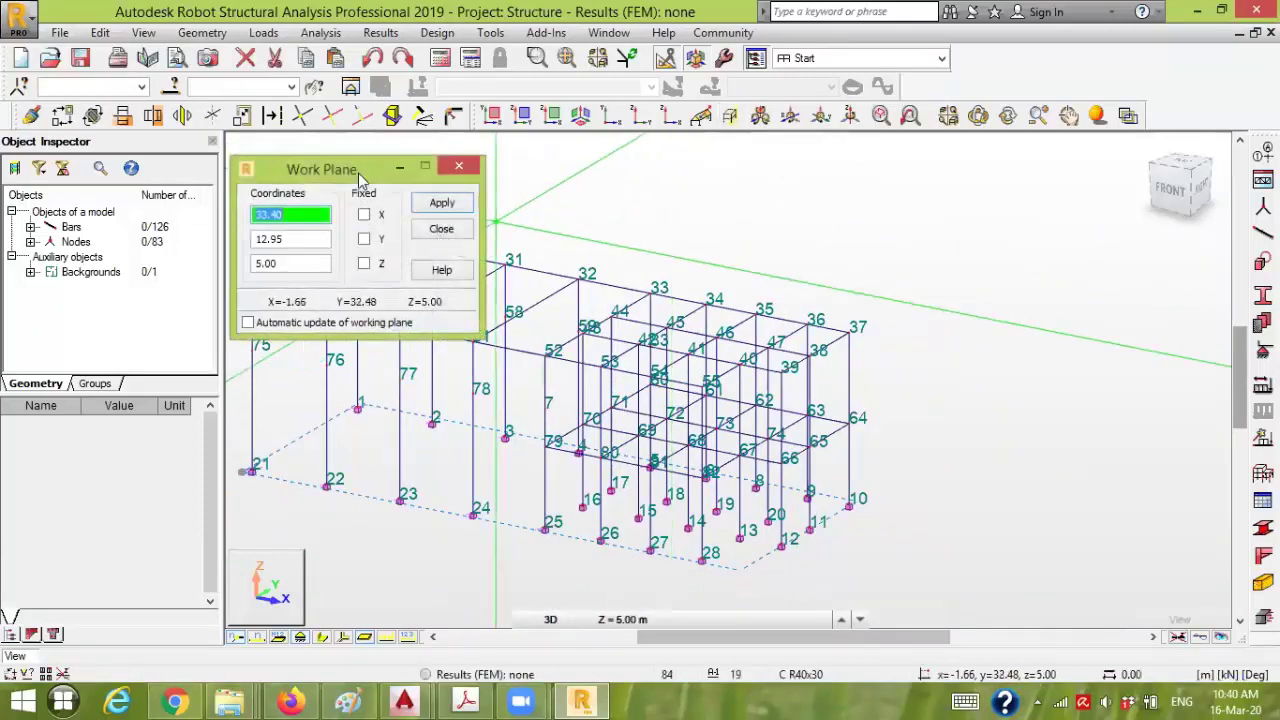
left_click(253, 356)
left_click(493, 116)
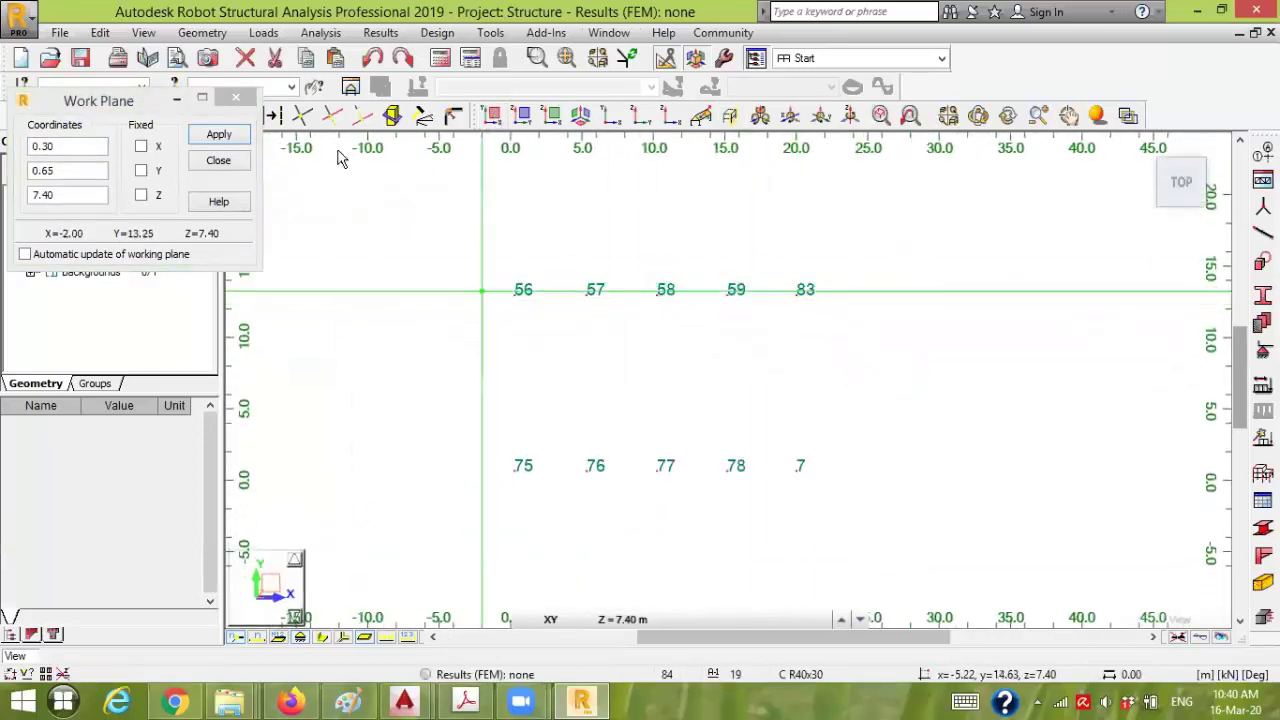
- Close the work plane settings, select the ten nodes at Z = 7.40 m, and compare them with the crane lines on the AutoCAD plan
left_click(235, 97)
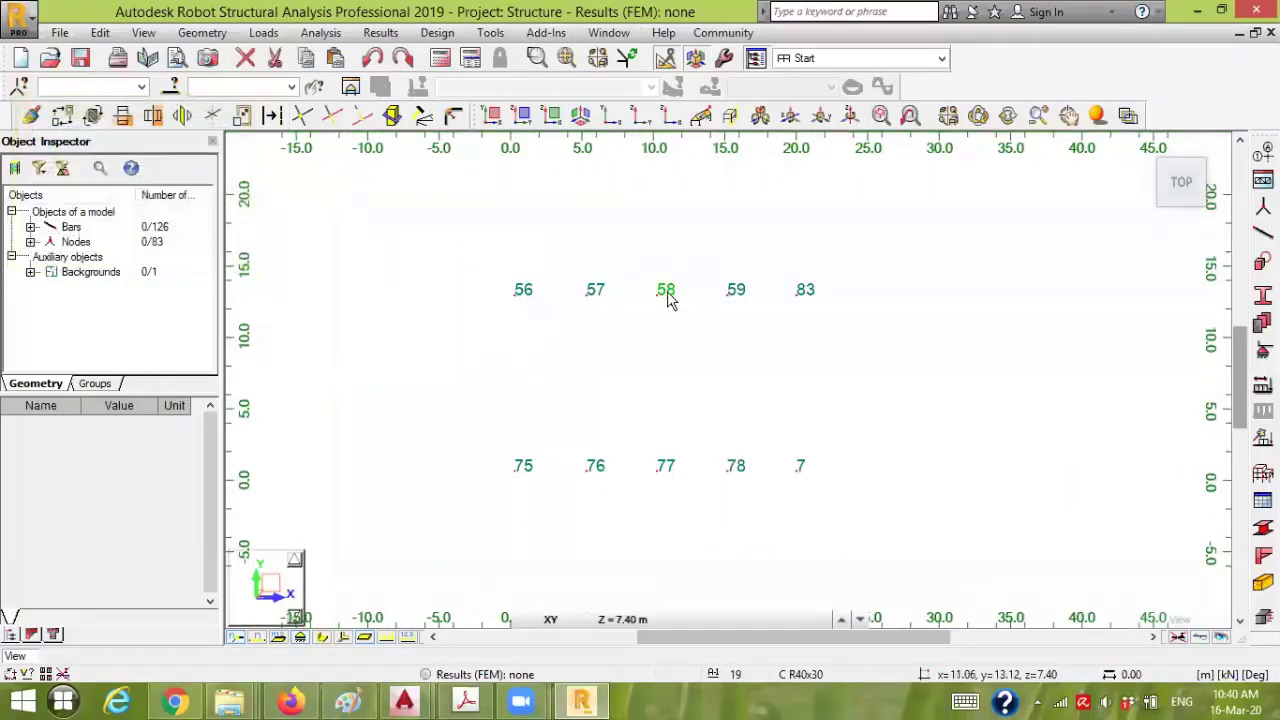
left_click_drag(446, 523, 922, 248)
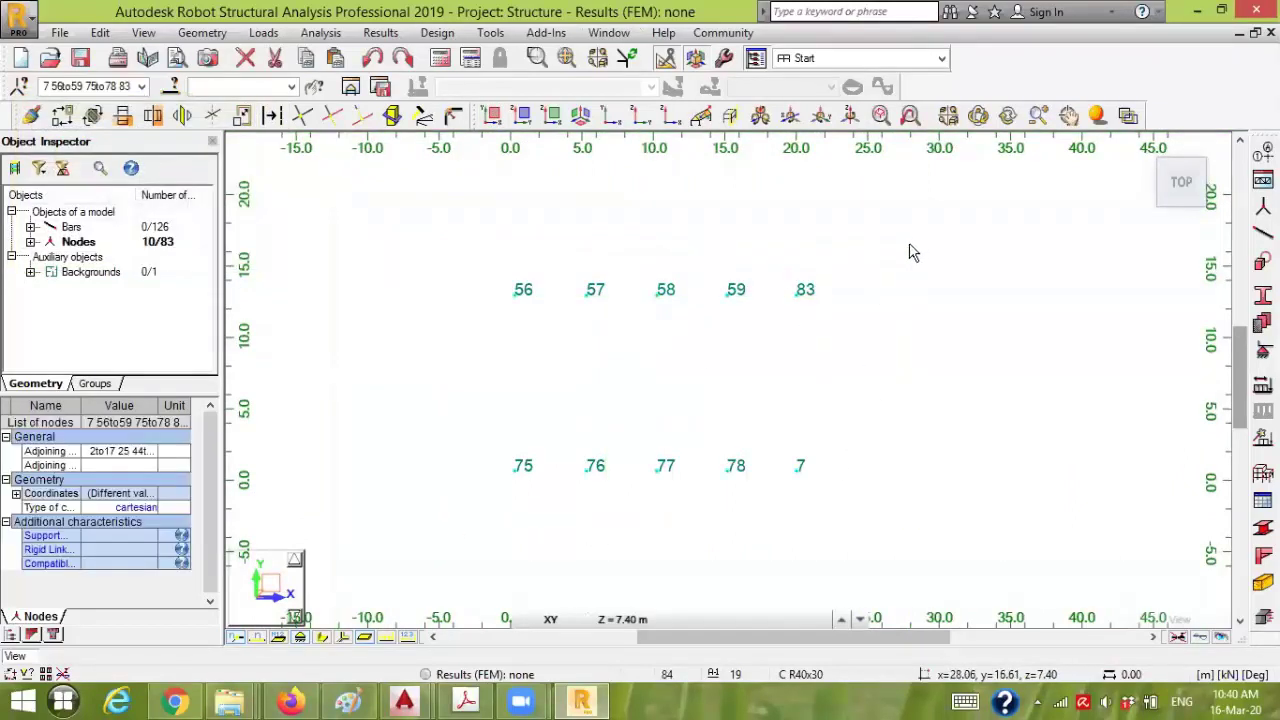
left_click(590, 700)
scroll(742, 280, "down", 3)
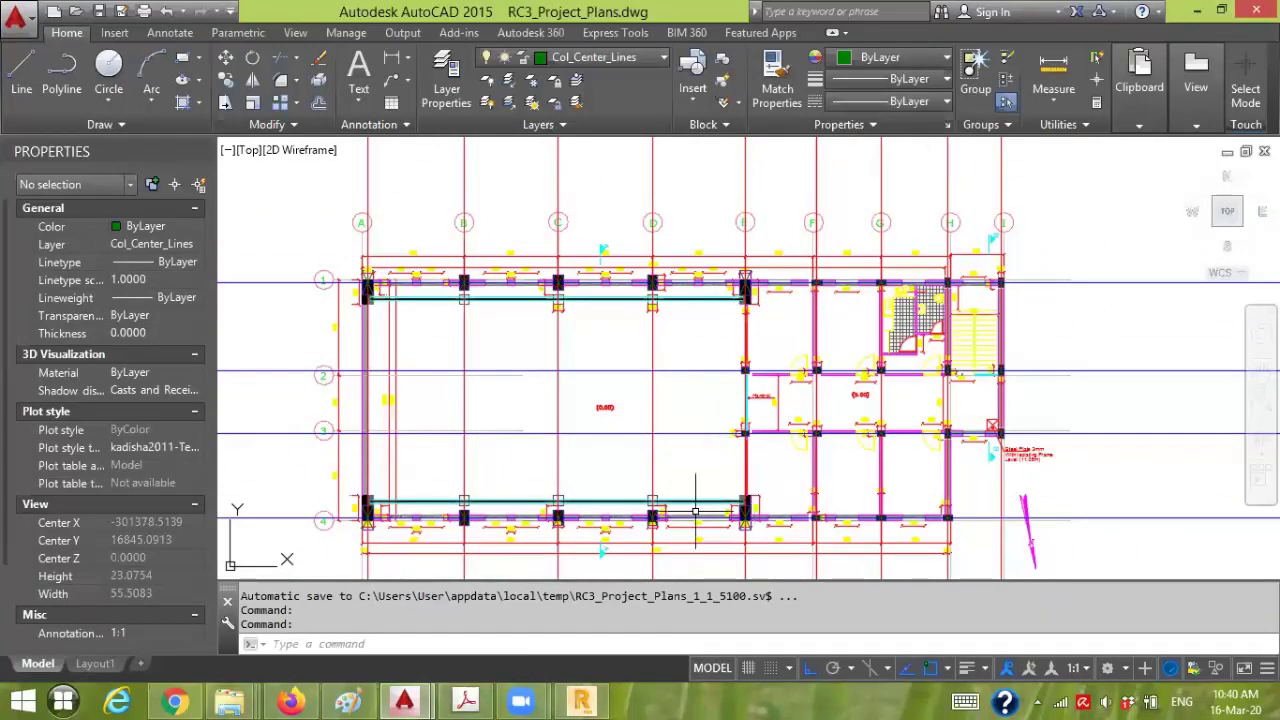
left_click(584, 700)
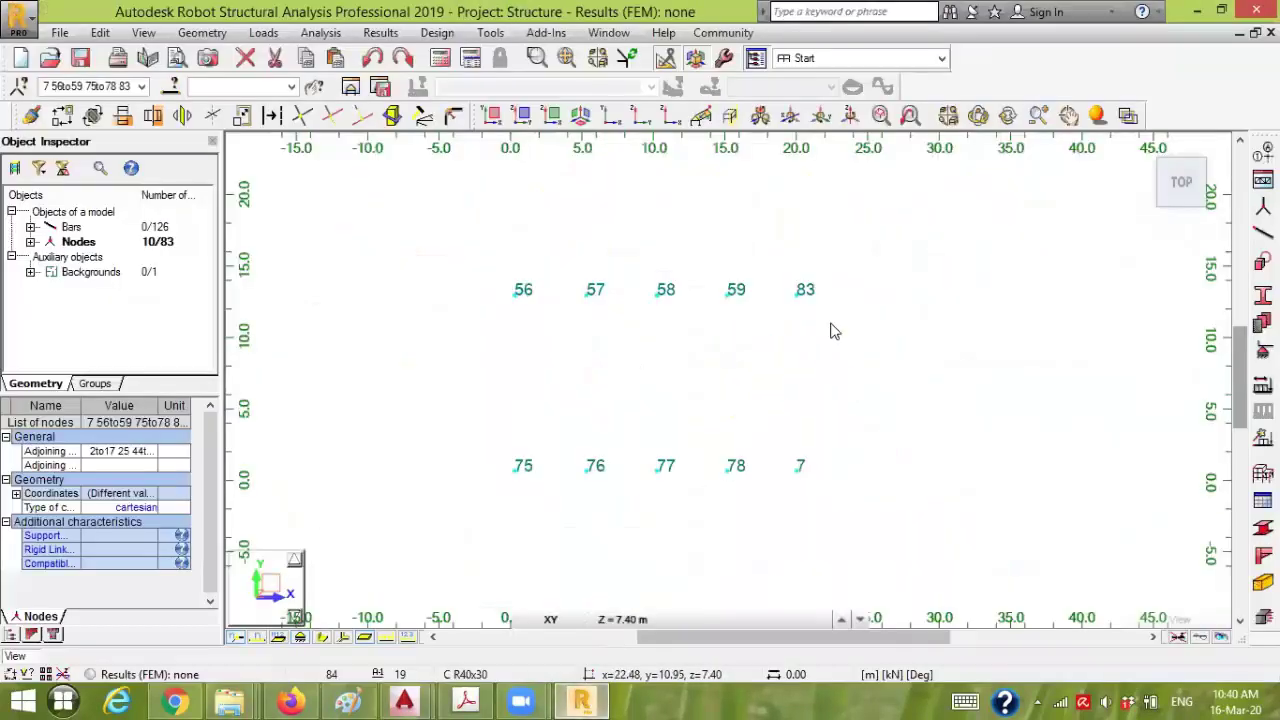
- Show the whole structure in 3D, clear the node selection and hide the node numbers
left_click(584, 117)
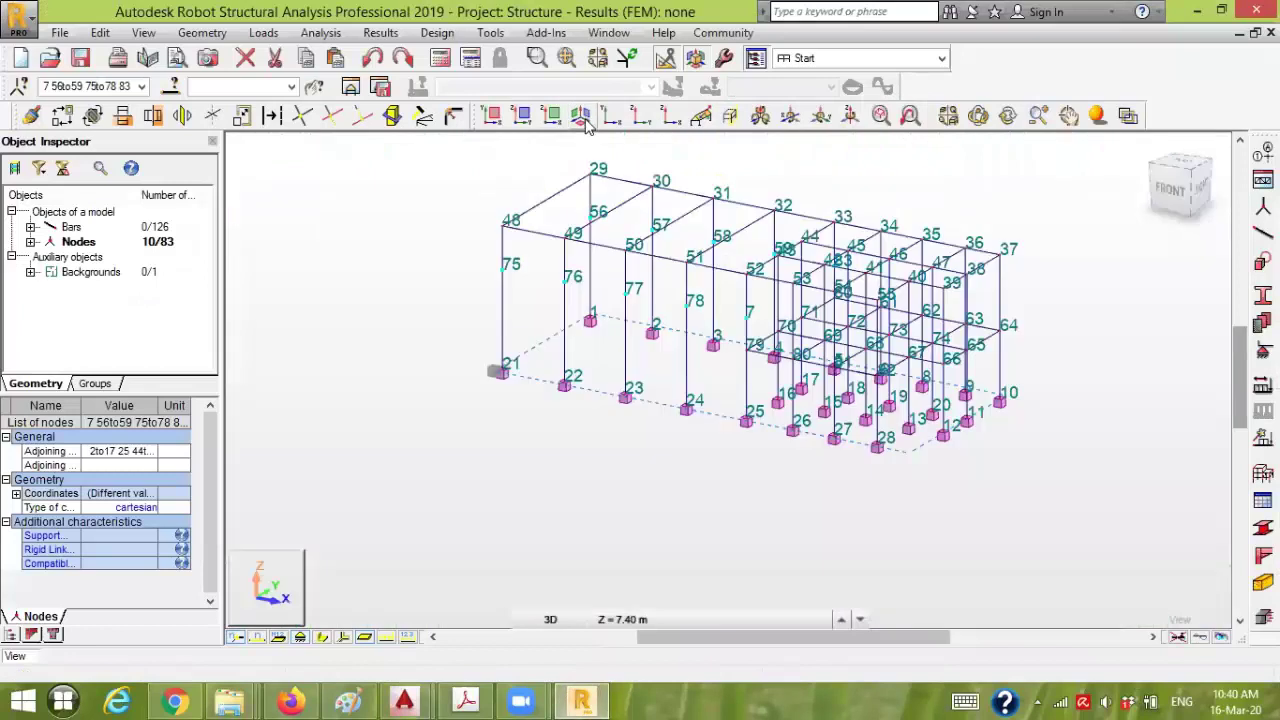
middle_click_drag(405, 342, 390, 429)
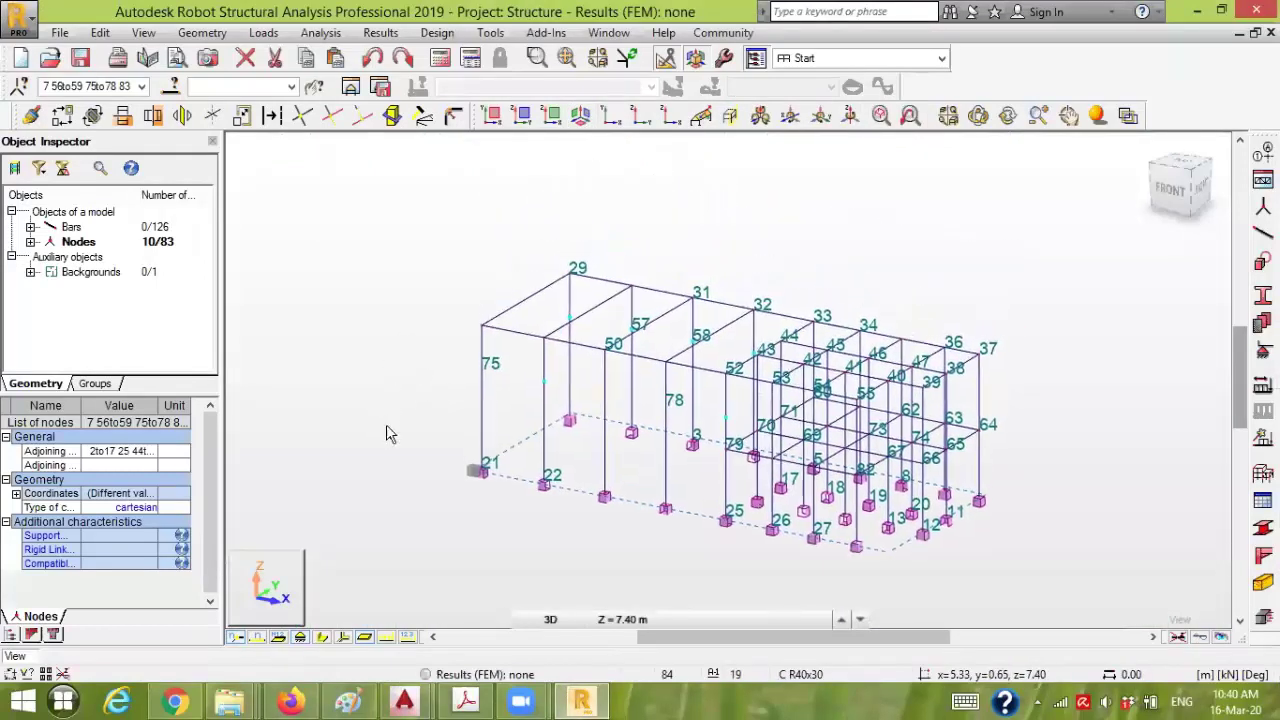
left_click(391, 429)
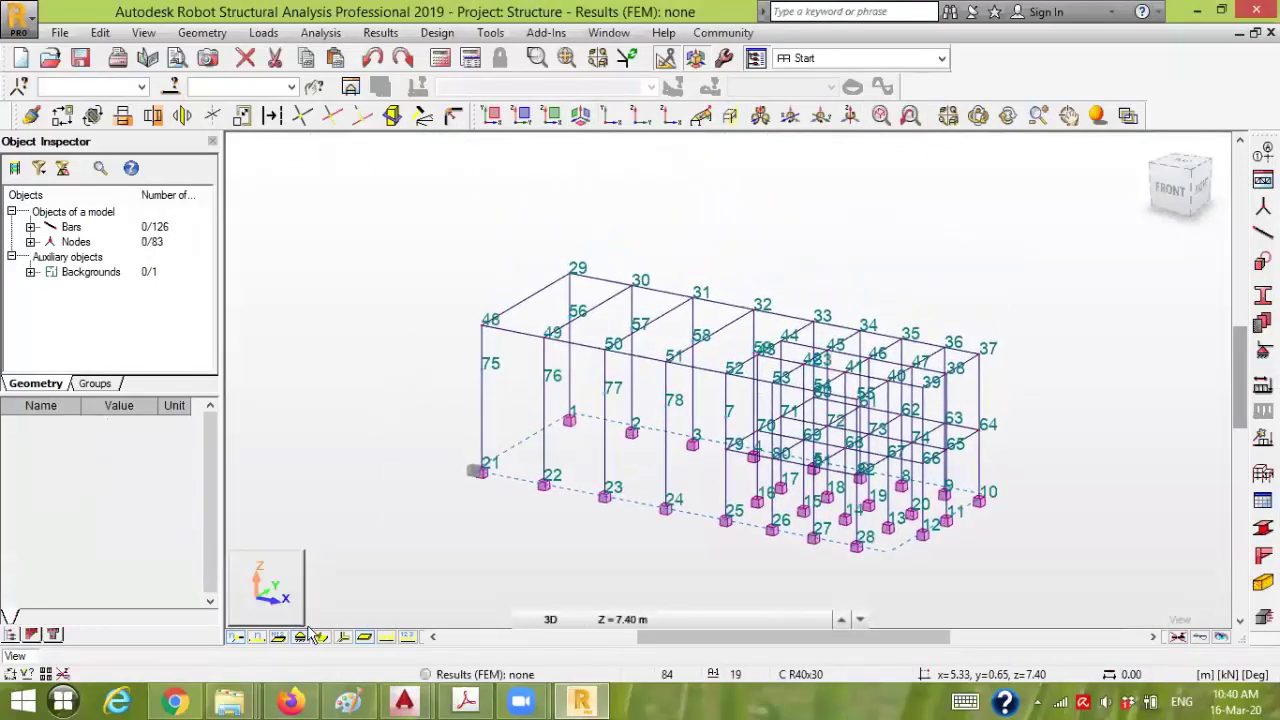
left_click(242, 641)
middle_click_drag(568, 508, 495, 499)
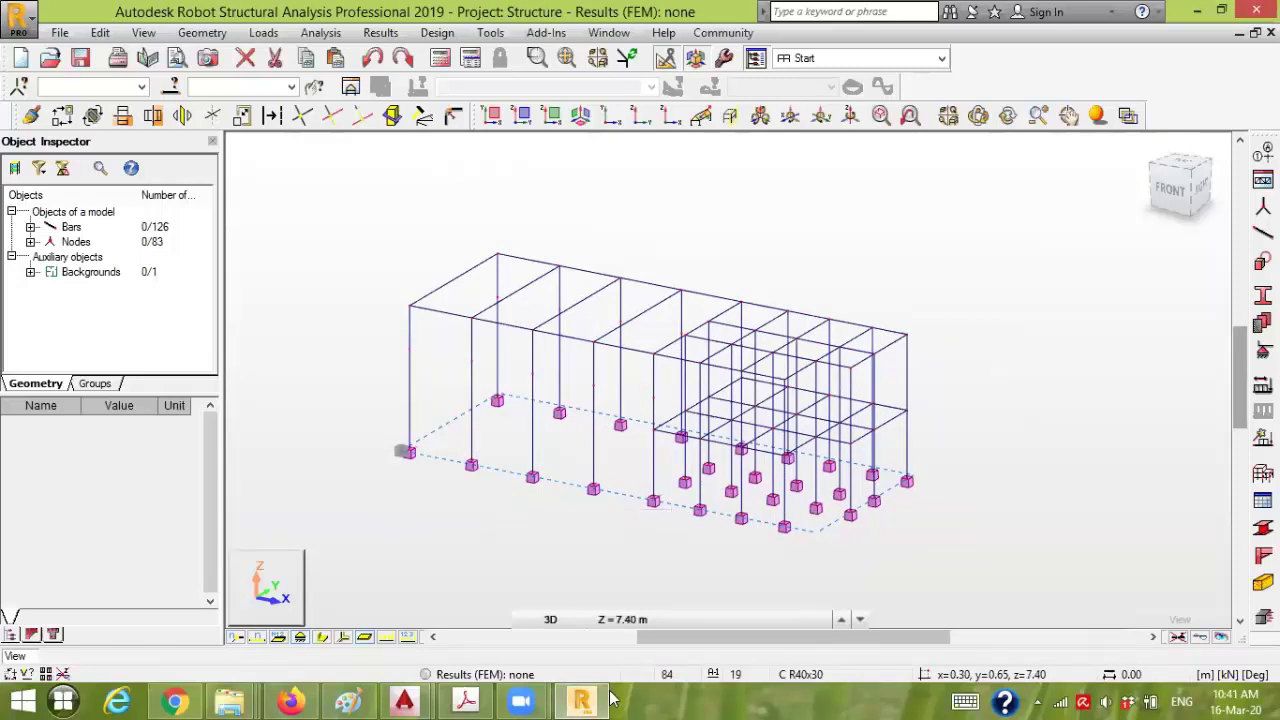
- Switch to RC3_Project_Section.dwg in AutoCAD and add a linear dimension across the top of the column bracket supporting the mobile crane
left_click(404, 700)
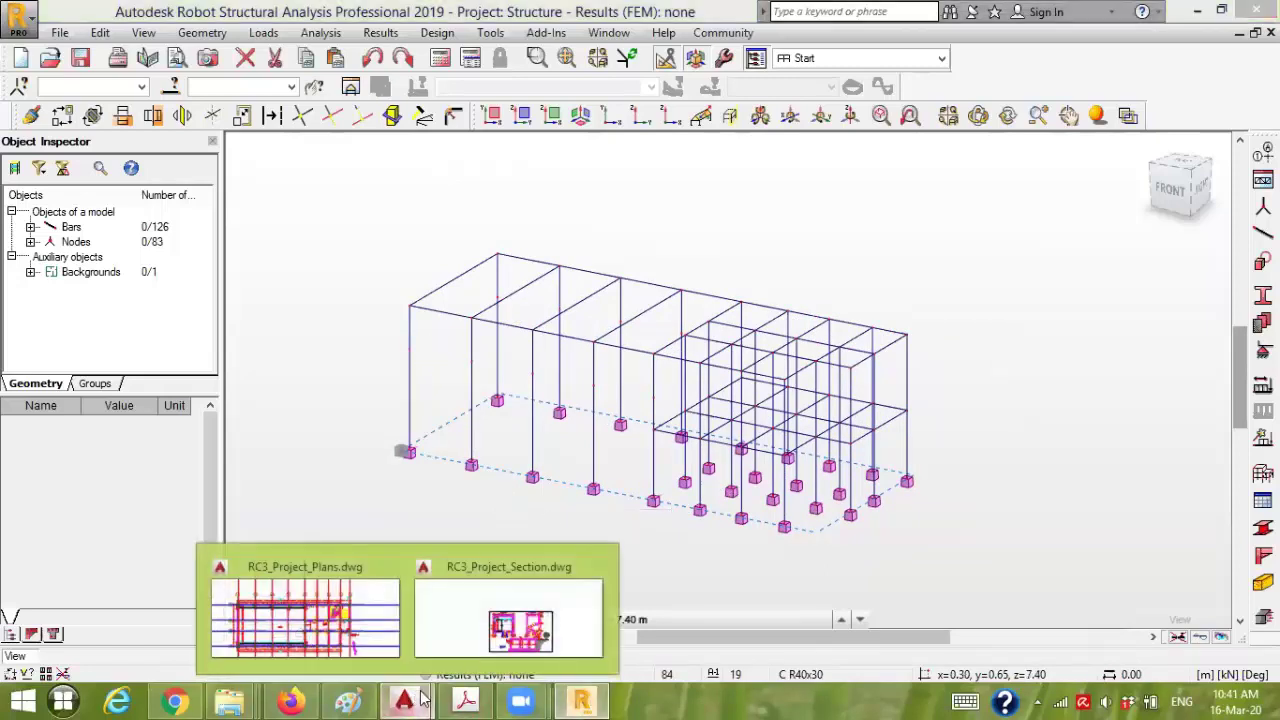
left_click(497, 625)
scroll(723, 335, "up", 5)
scroll(723, 335, "up", 6)
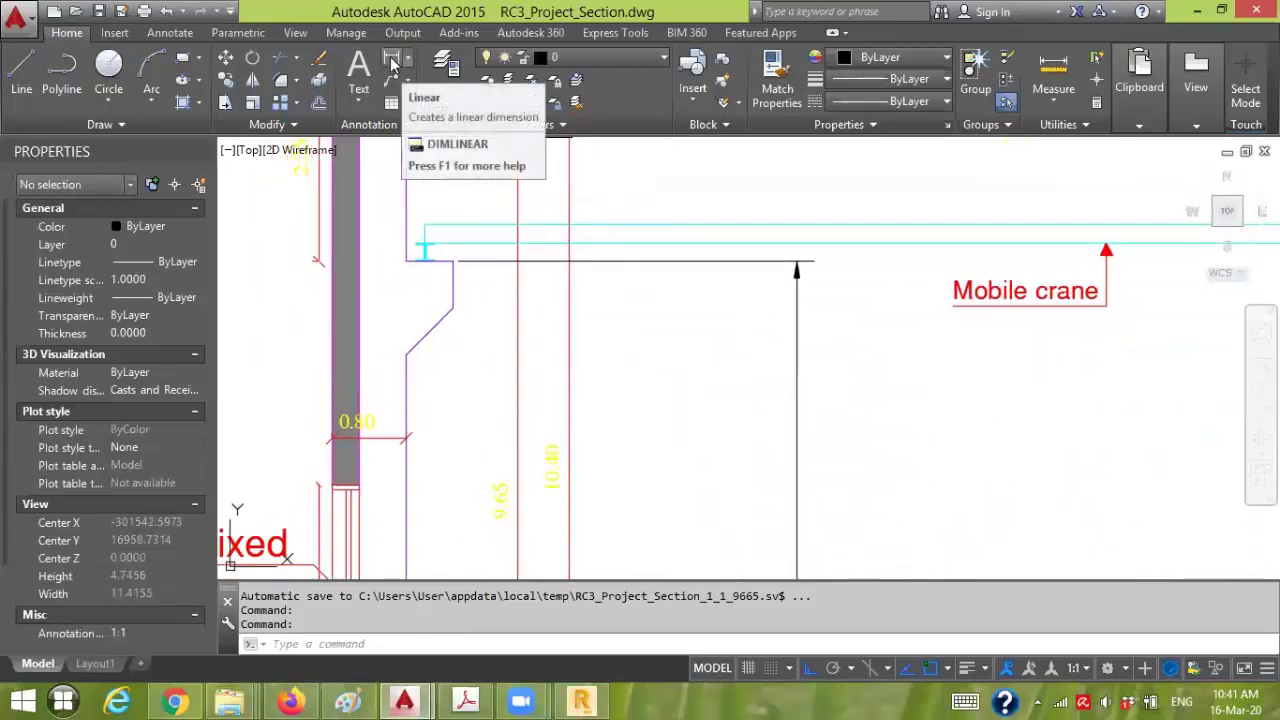
left_click(393, 63)
left_click(425, 258)
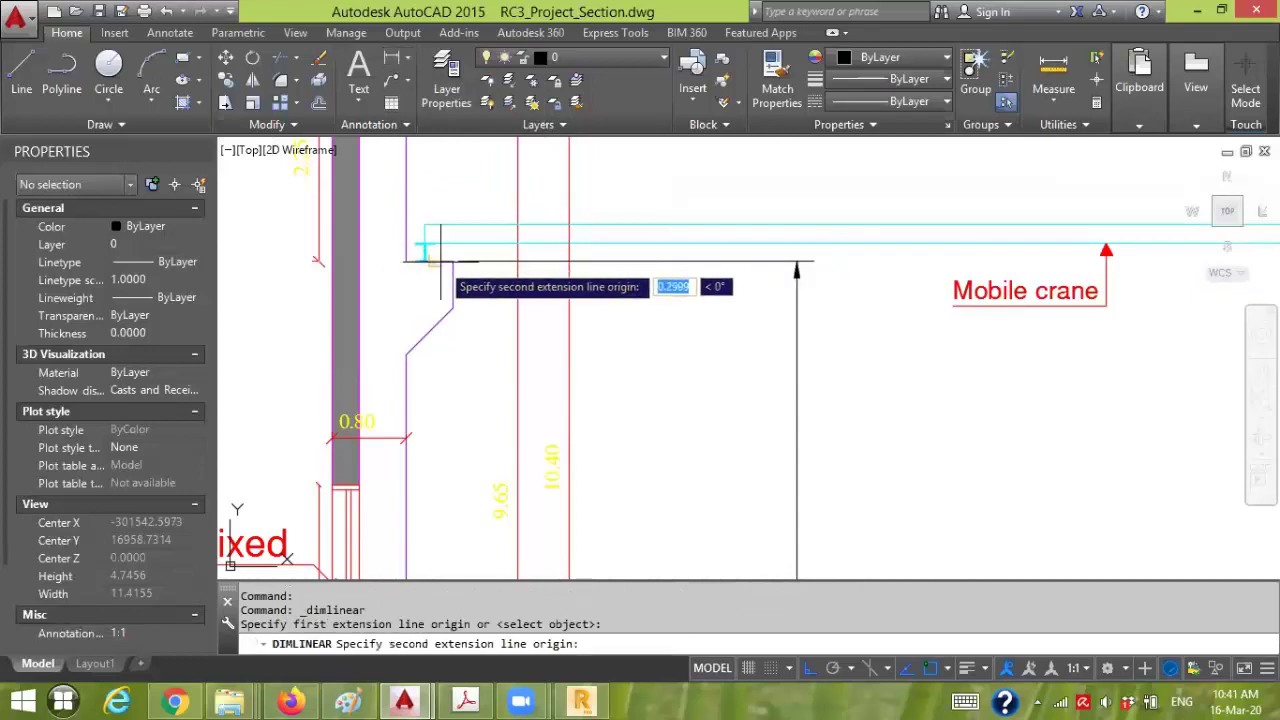
left_click(450, 262)
left_click(463, 189)
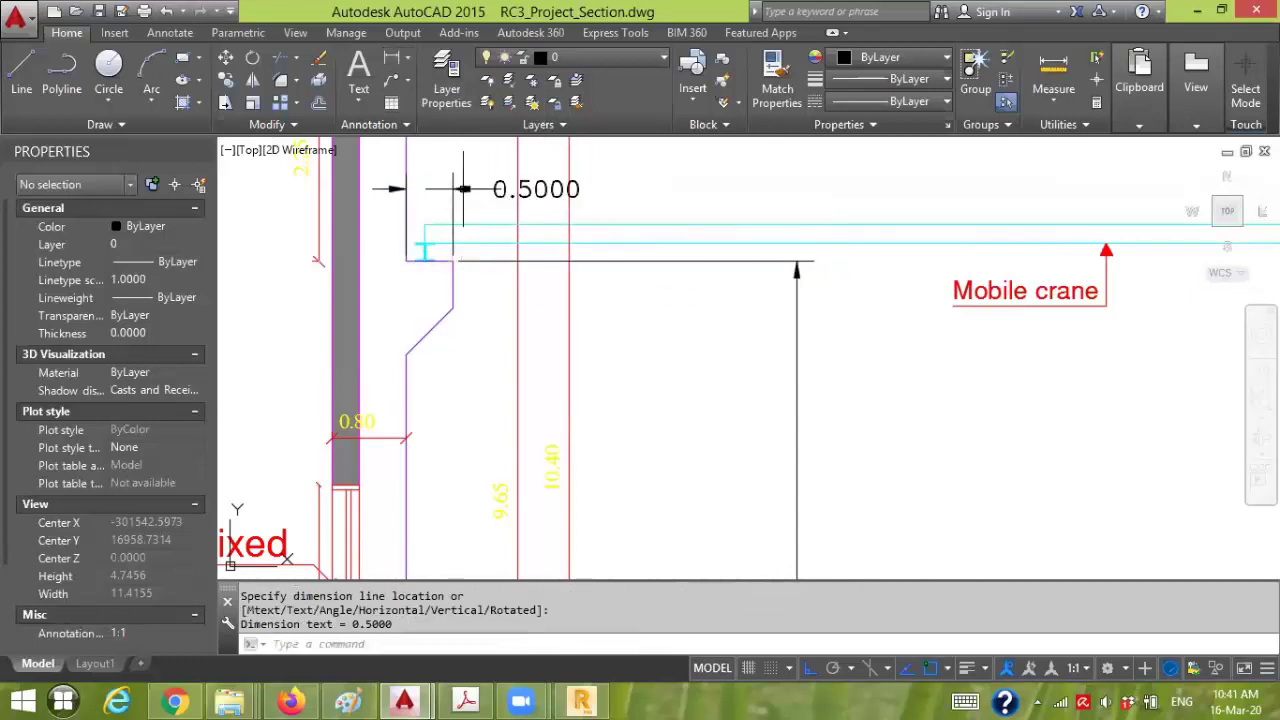
scroll(515, 350, "down", 3)
scroll(493, 374, "down", 1)
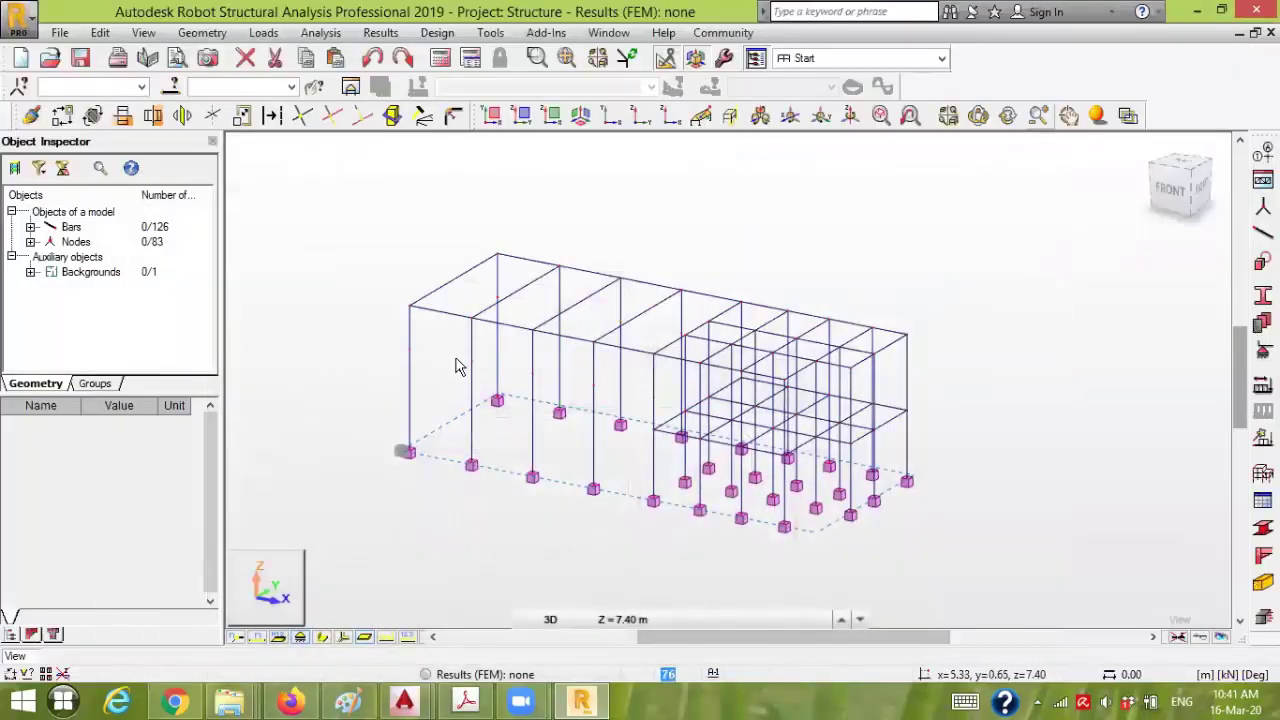
- Review the mobile crane bracket in the AutoCAD section drawing and return to the 3D model in Robot
scroll(430, 348, "up", 4)
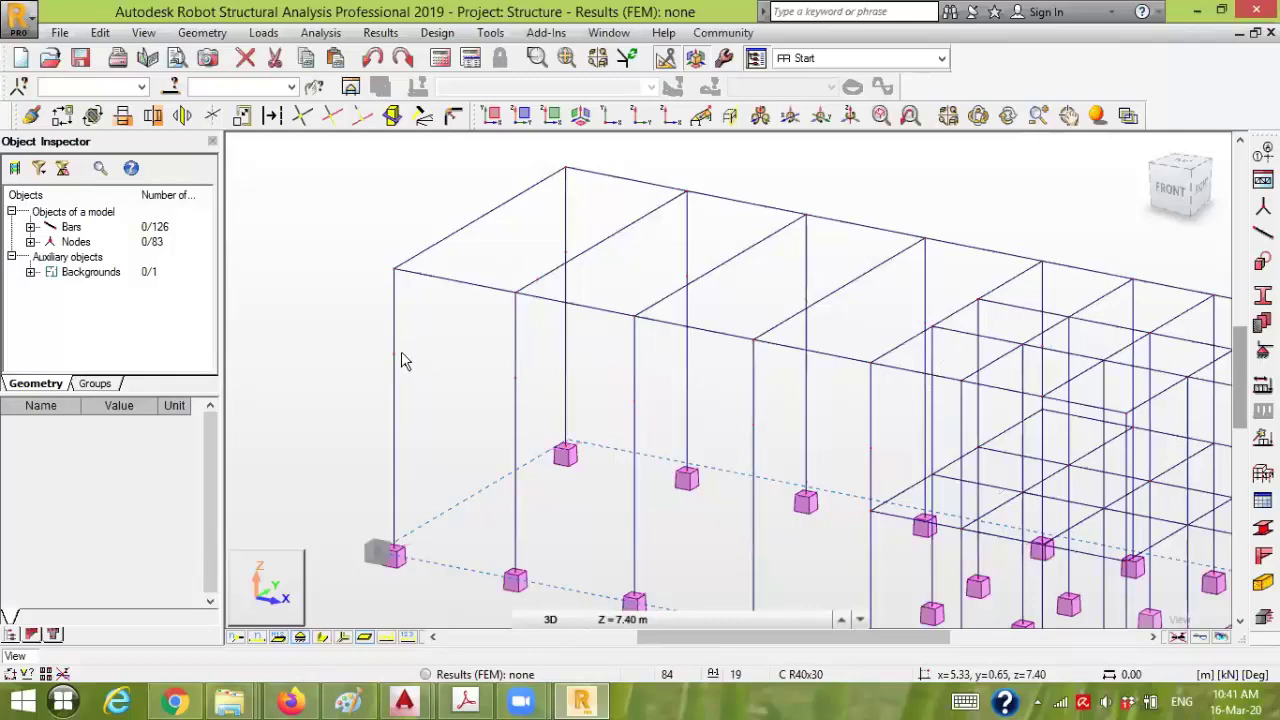
left_click(581, 700)
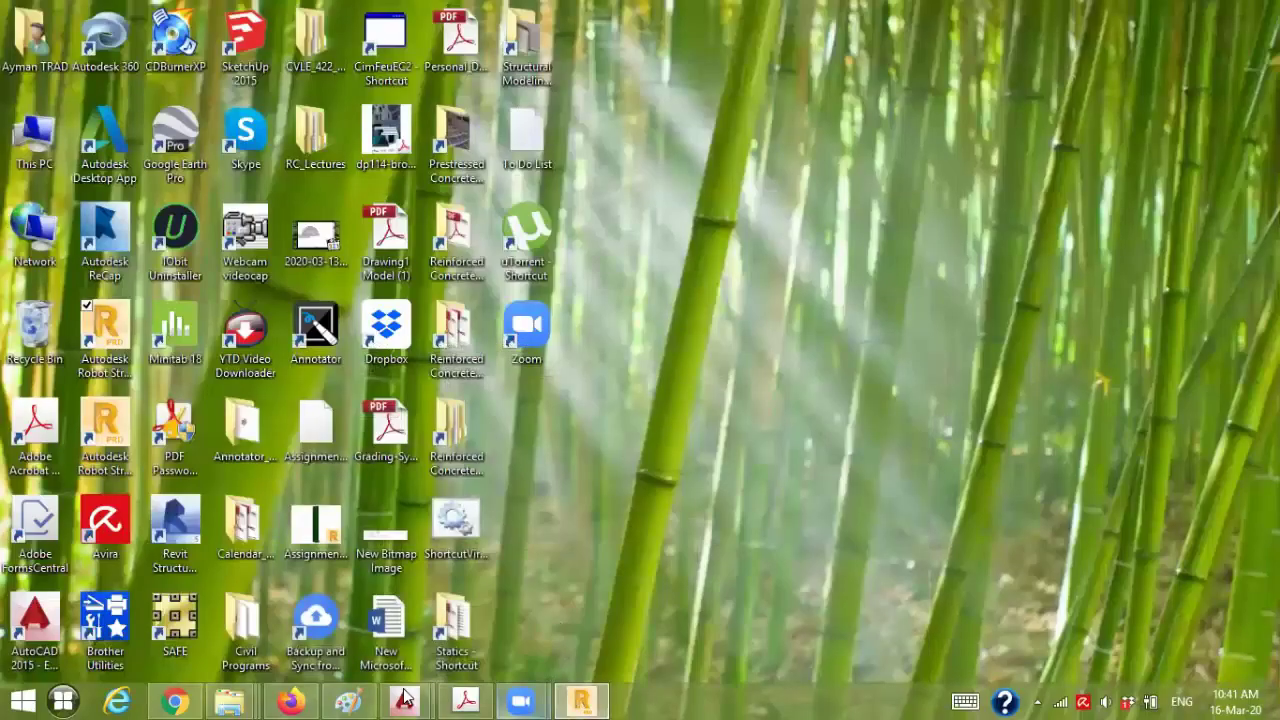
mouse_move(404, 700)
left_click(510, 628)
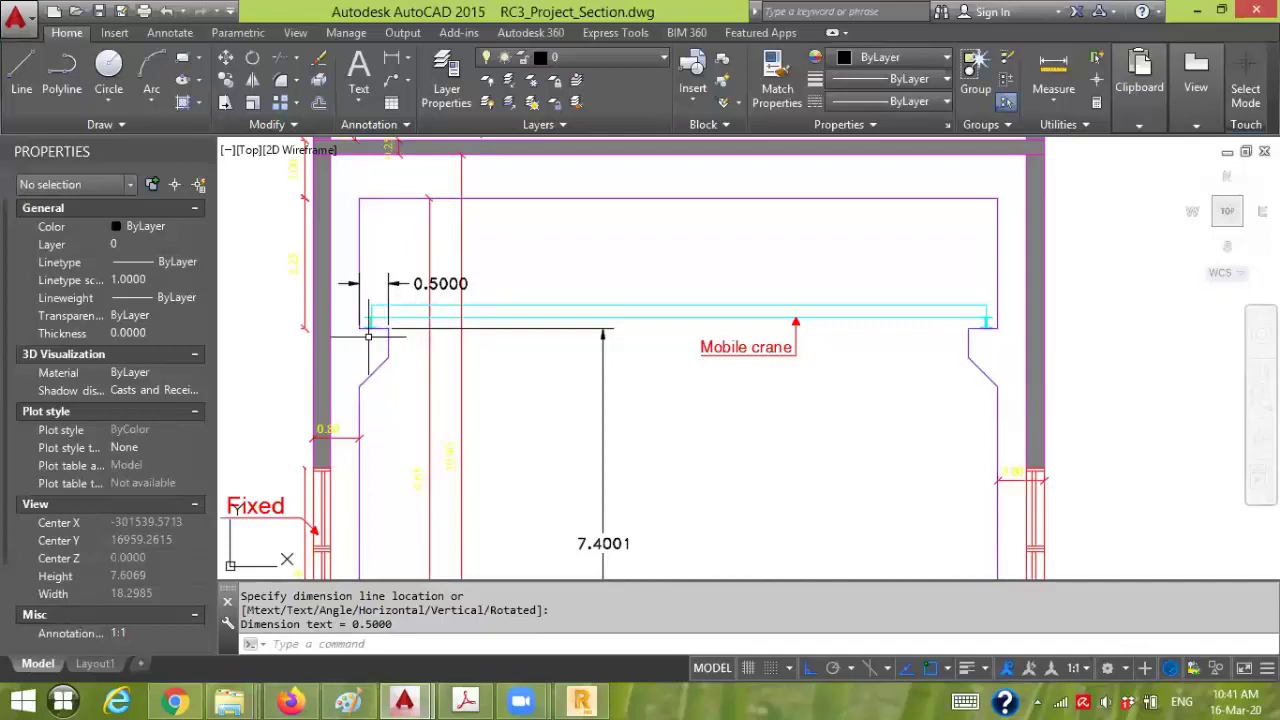
mouse_move(1185, 43)
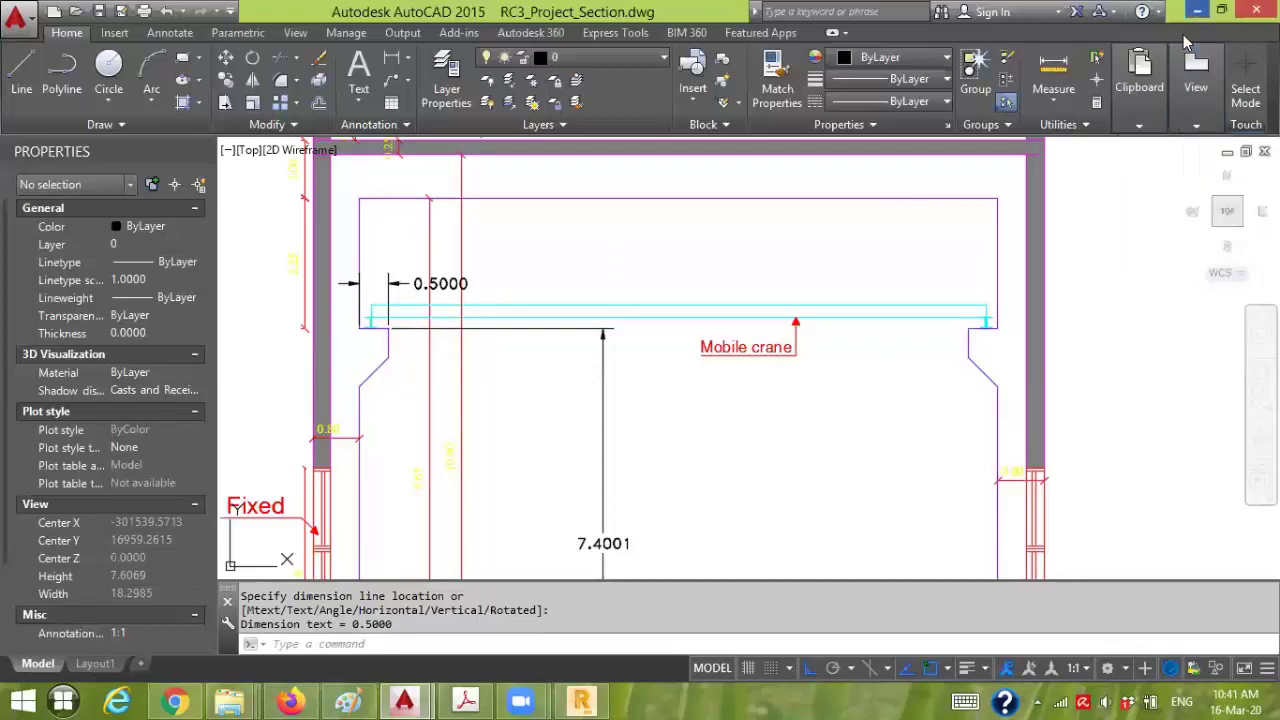
left_click(1183, 37)
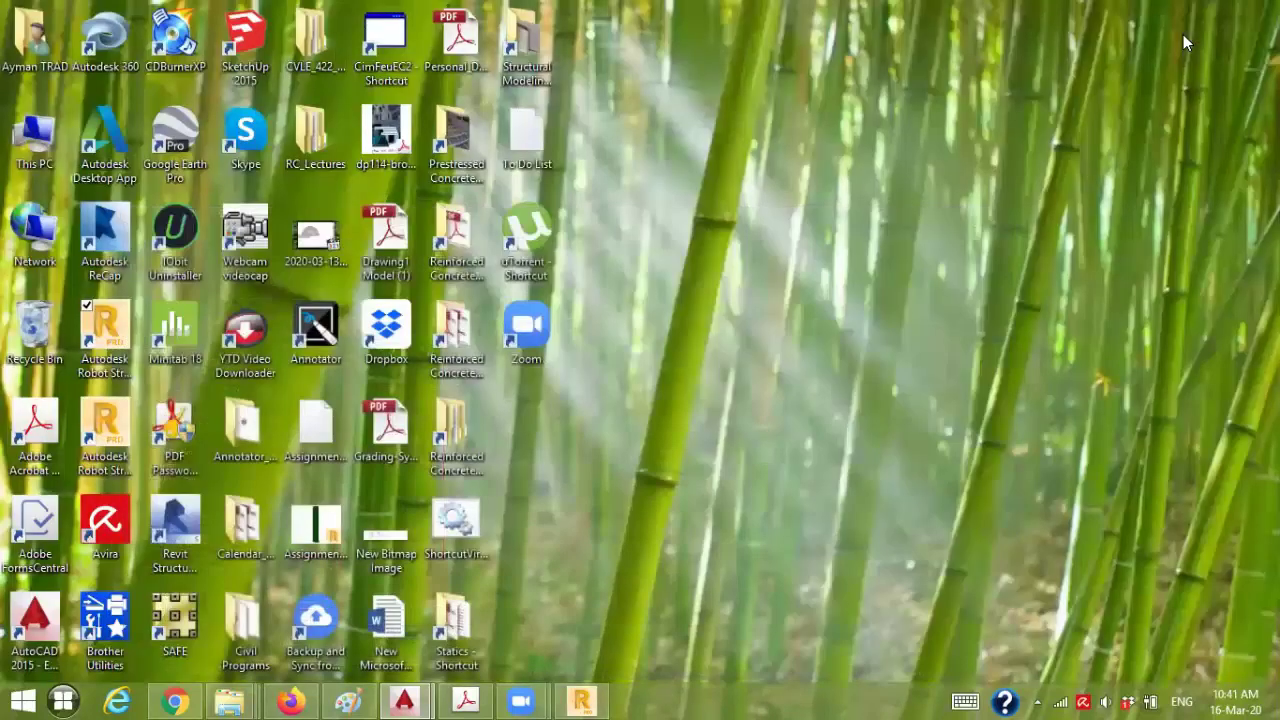
left_click(582, 700)
left_click(550, 619)
left_click(548, 478)
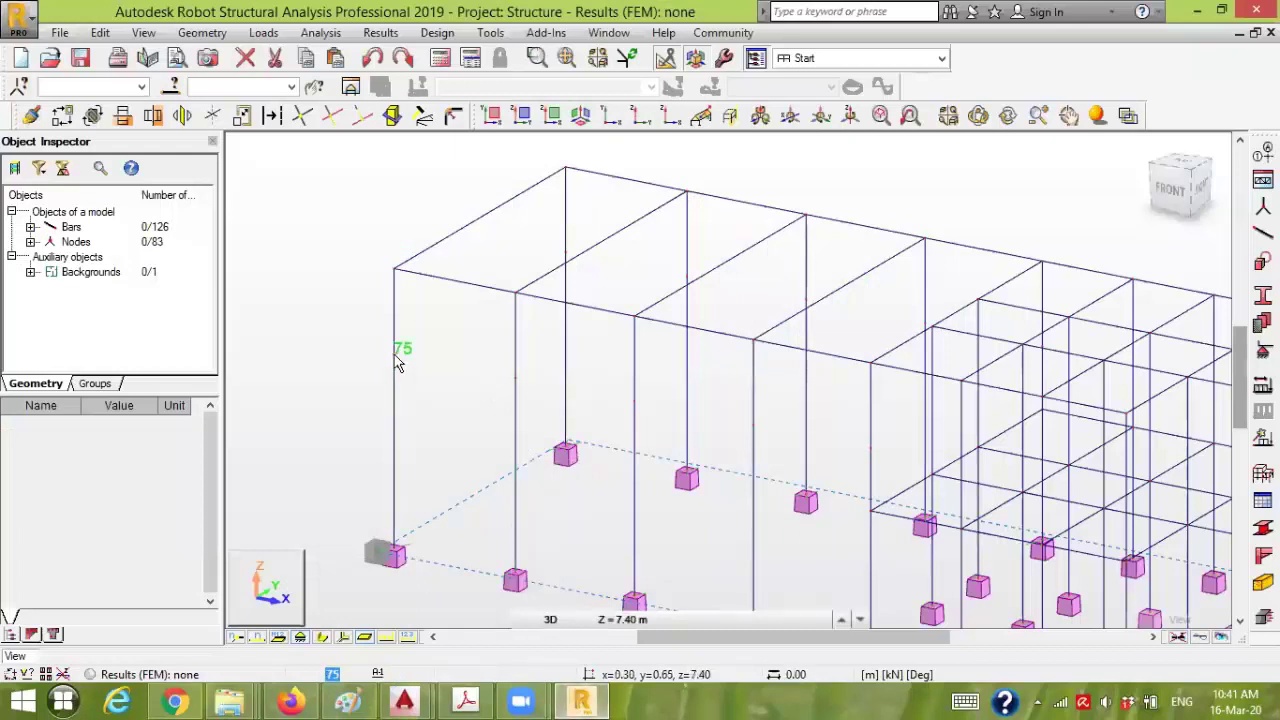
- Start defining new bars near node 75 with bar type RC Beam and section B R80x50
scroll(423, 357, "up", 3)
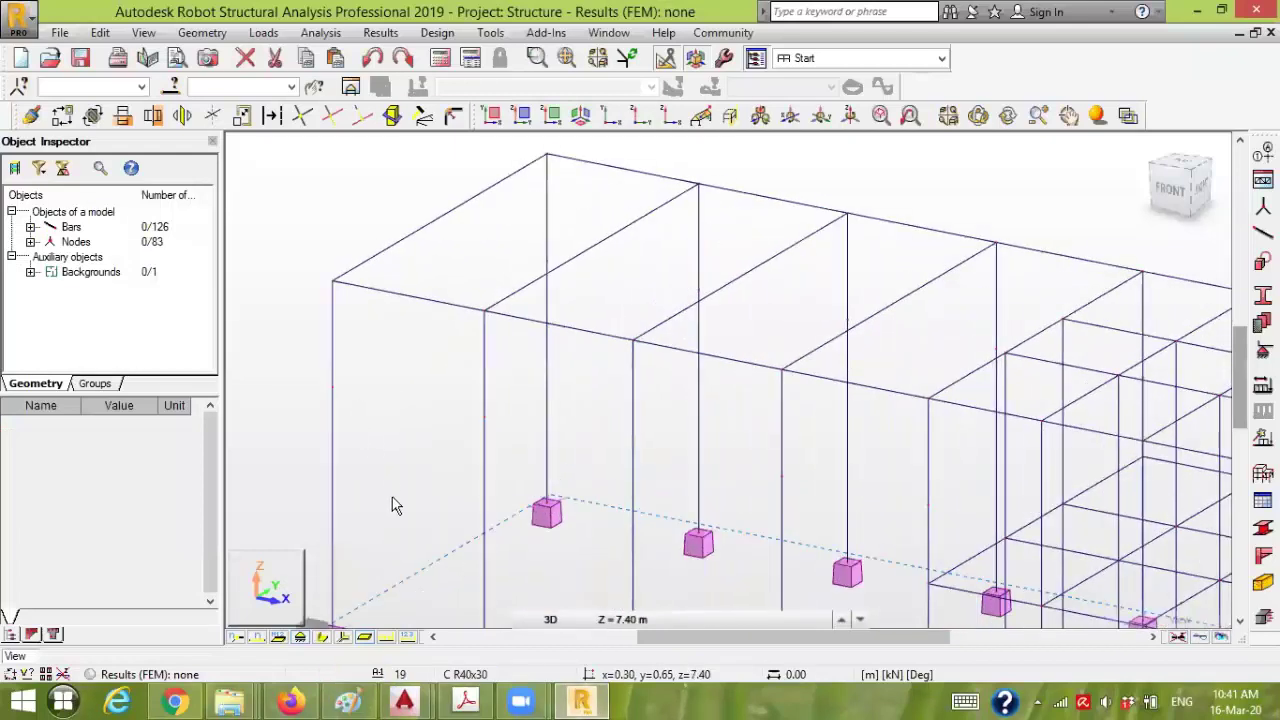
left_click(1262, 233)
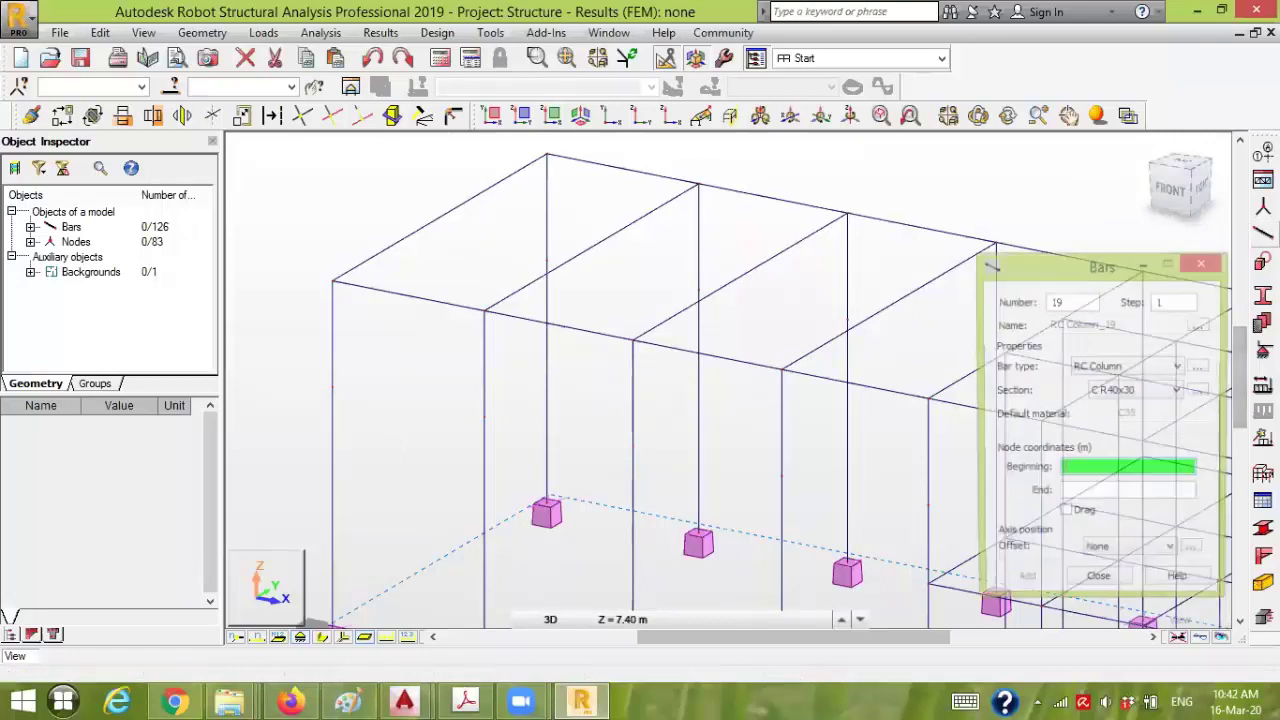
left_click(1128, 367)
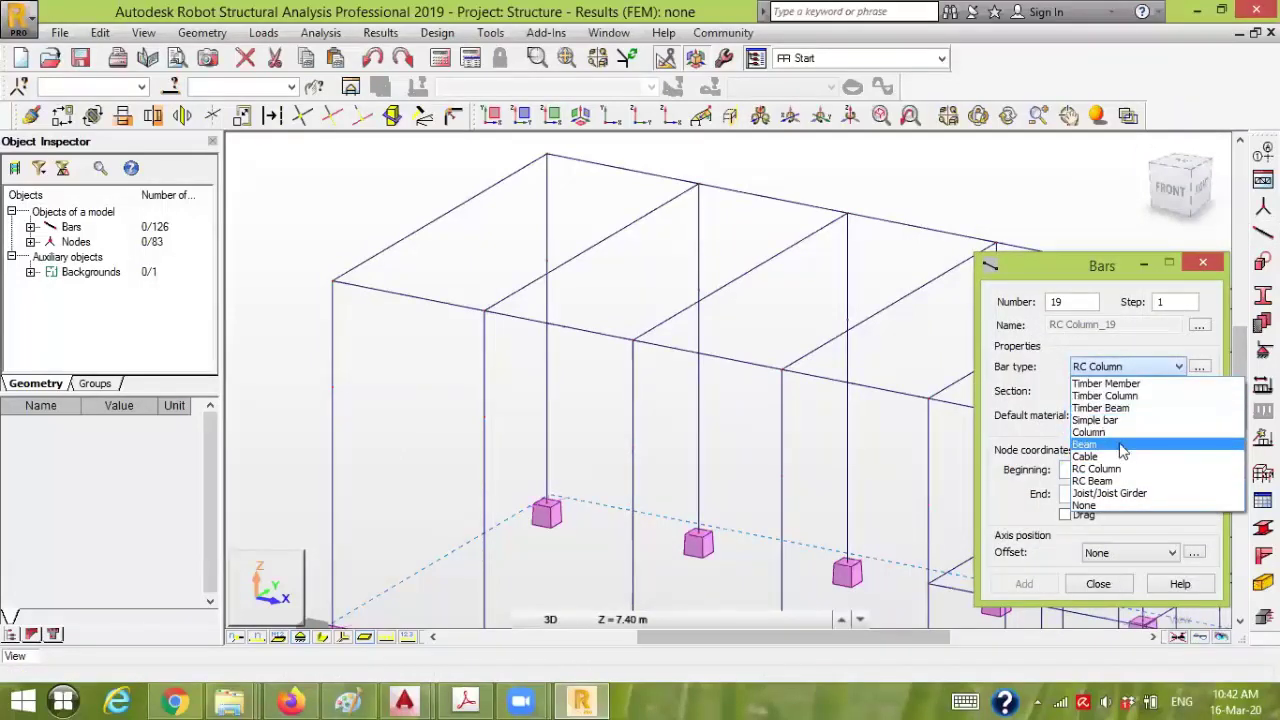
left_click(1123, 481)
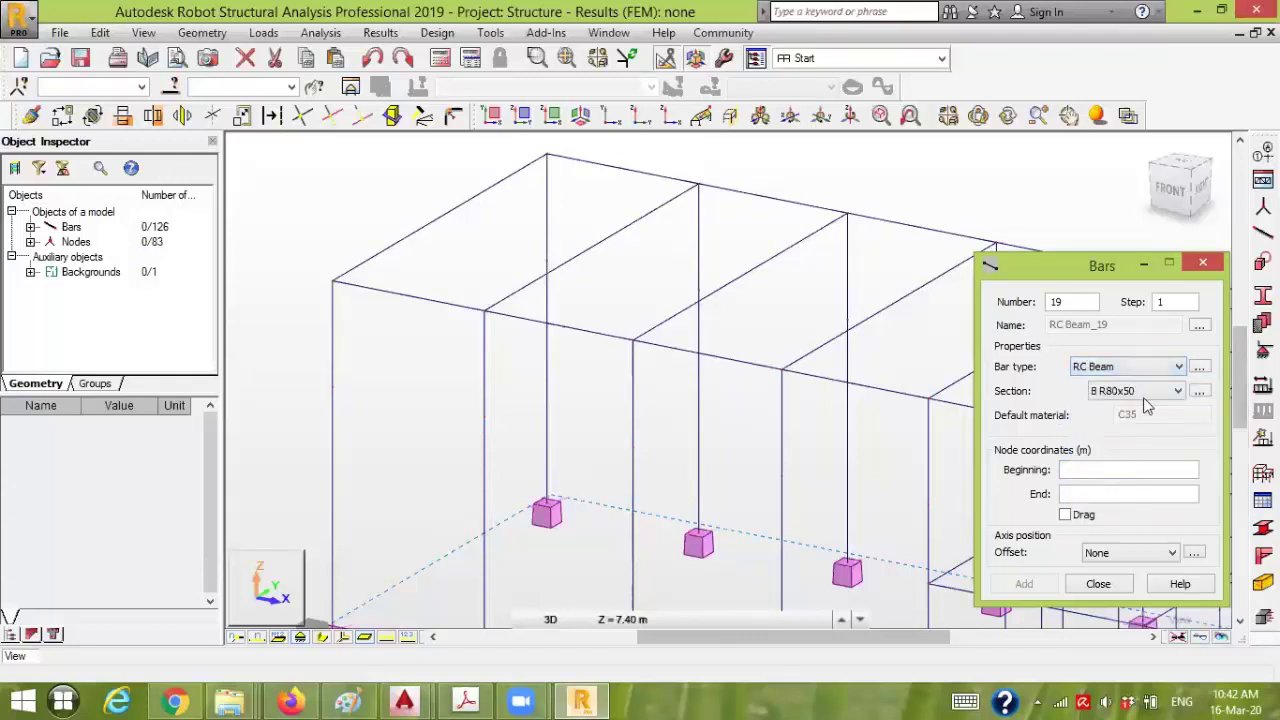
left_click(1155, 392)
left_click(1150, 409)
left_click(1128, 469)
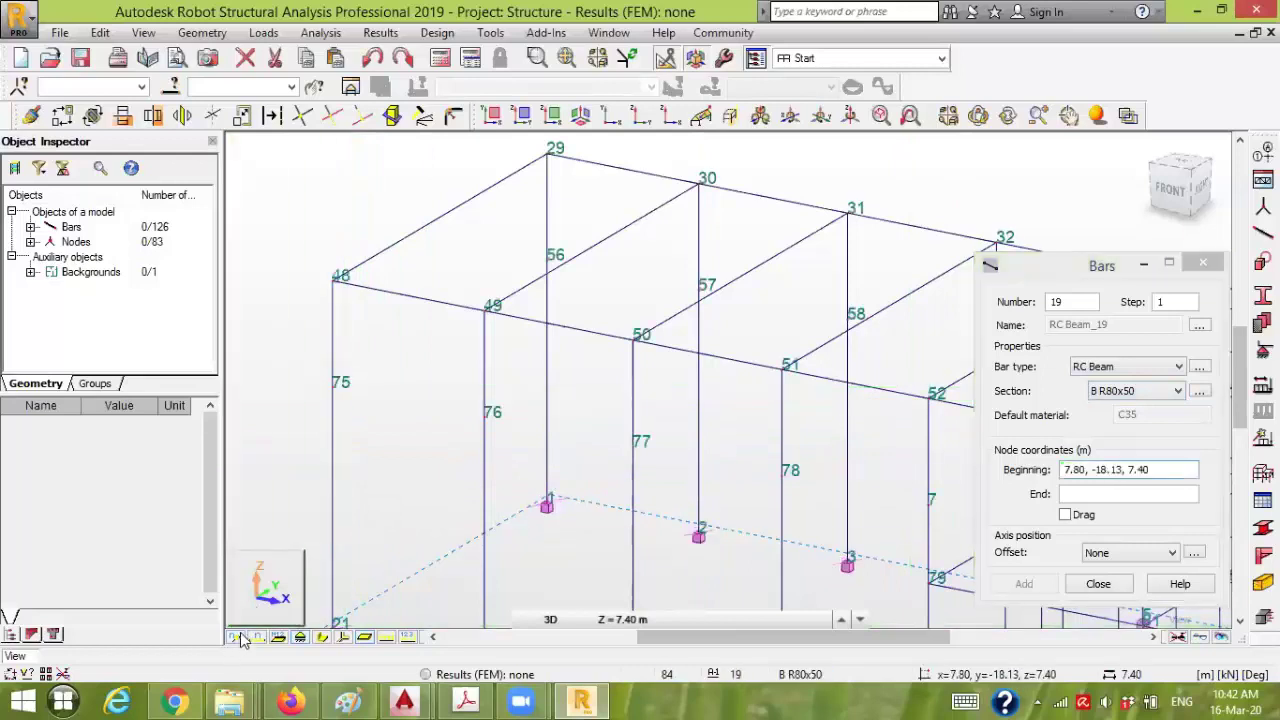
left_click(337, 394)
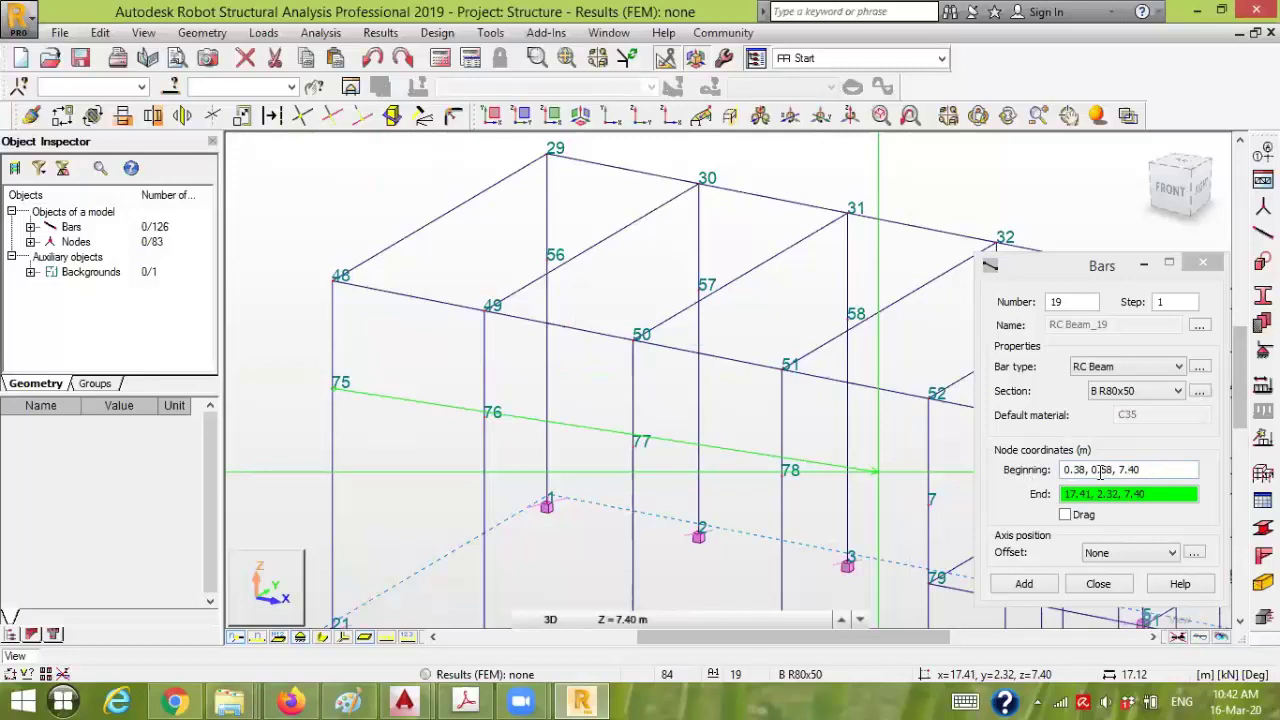
left_click(1097, 585)
- Add an RC beam bracket from node 75 (0.30, 0.65, 7.40) to the end point 0.30, 1.15, 7.40
scroll(392, 400, "up", 5)
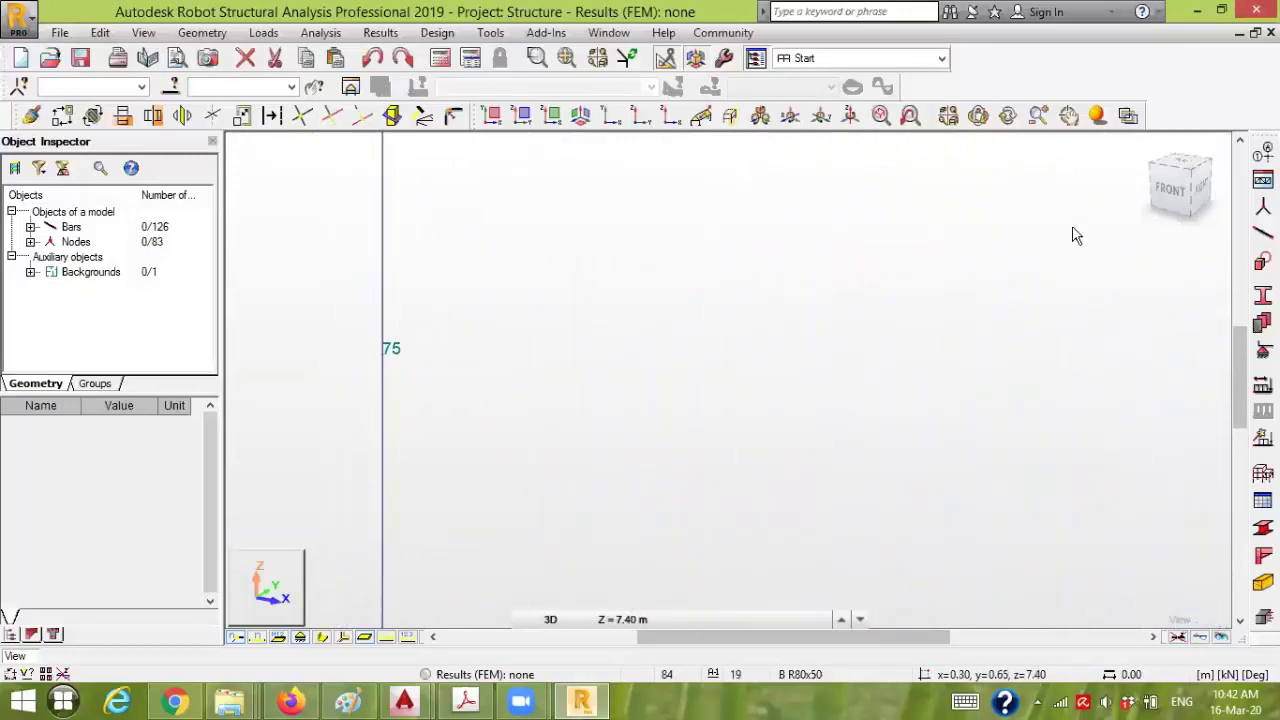
left_click(1262, 233)
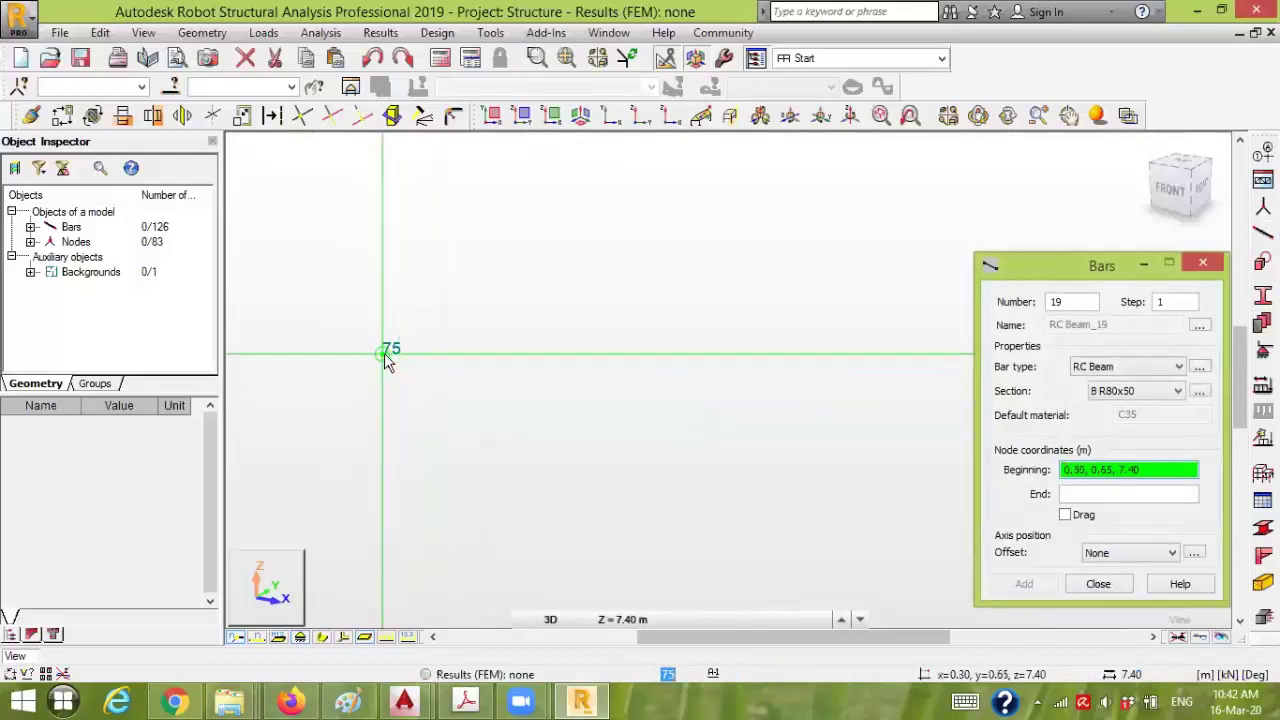
left_click(387, 352)
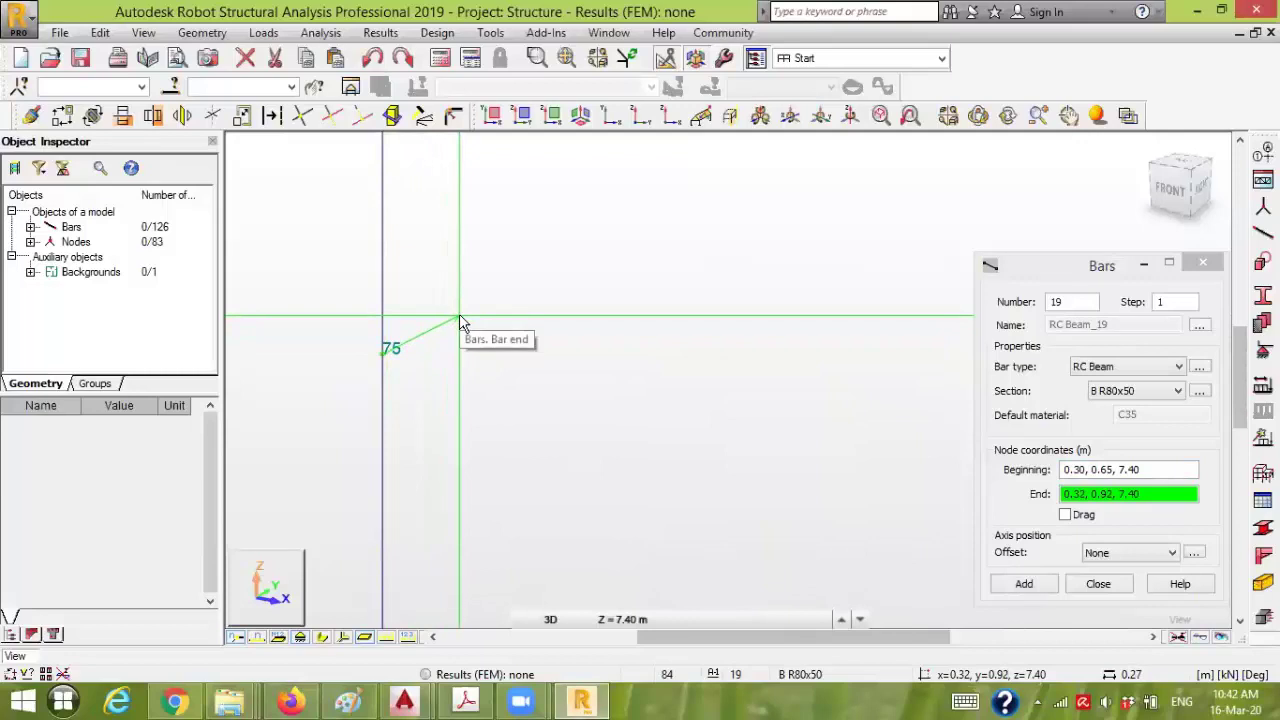
left_click(1154, 470)
key("ctrl+c")
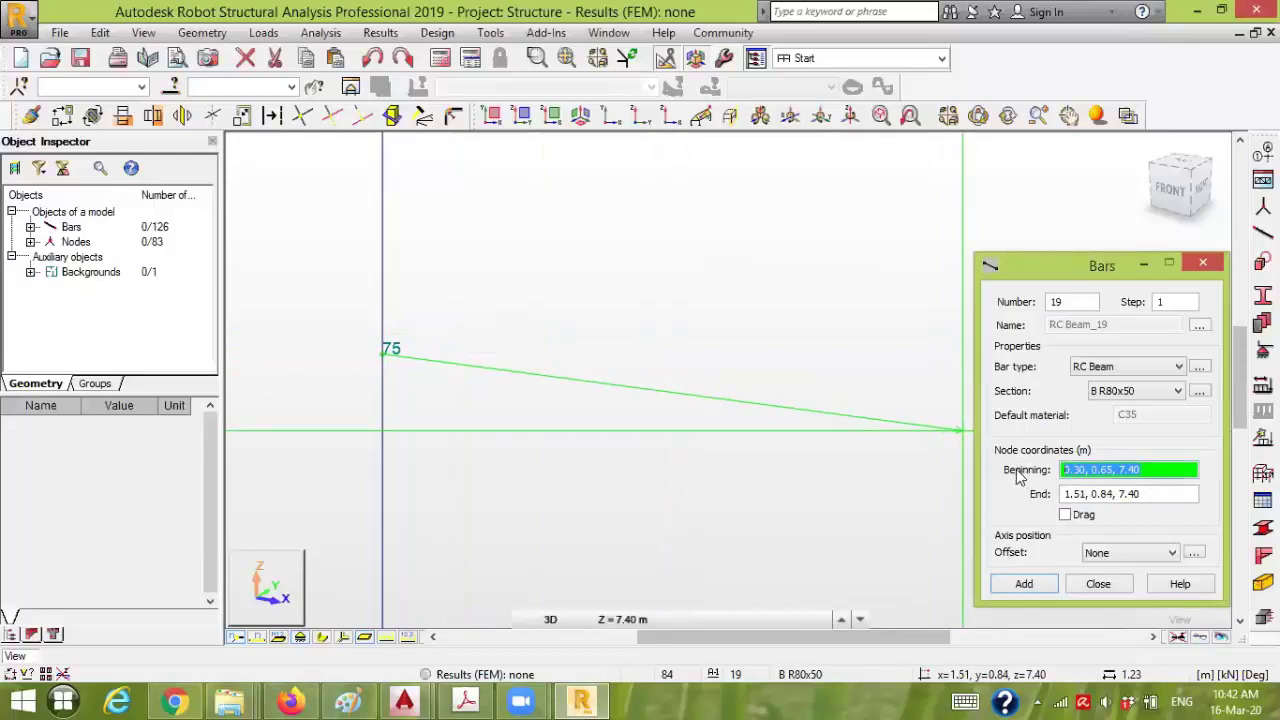
left_click(1143, 494)
key("ctrl+v")
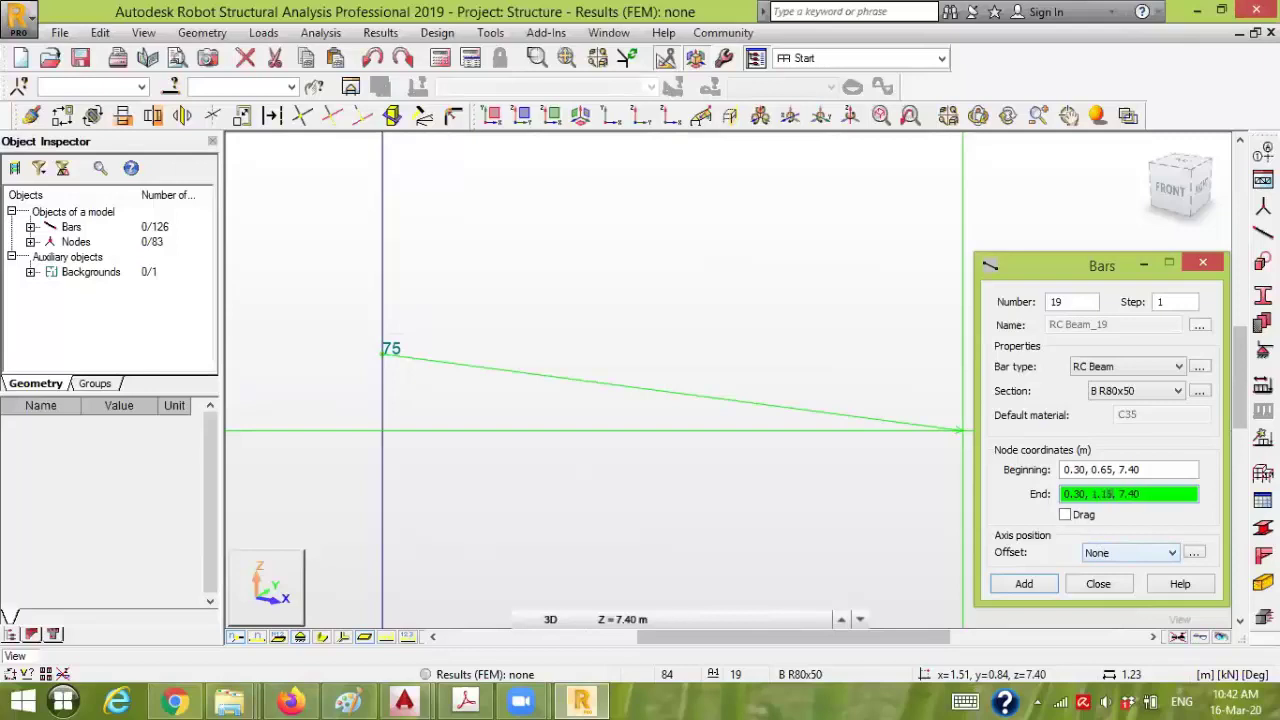
key("Return")
left_click(1098, 584)
- Start a new RC Beam bar with section B R80x50 at node 76 (5.33, 0.65, 7.40)
scroll(590, 382, "down", 3)
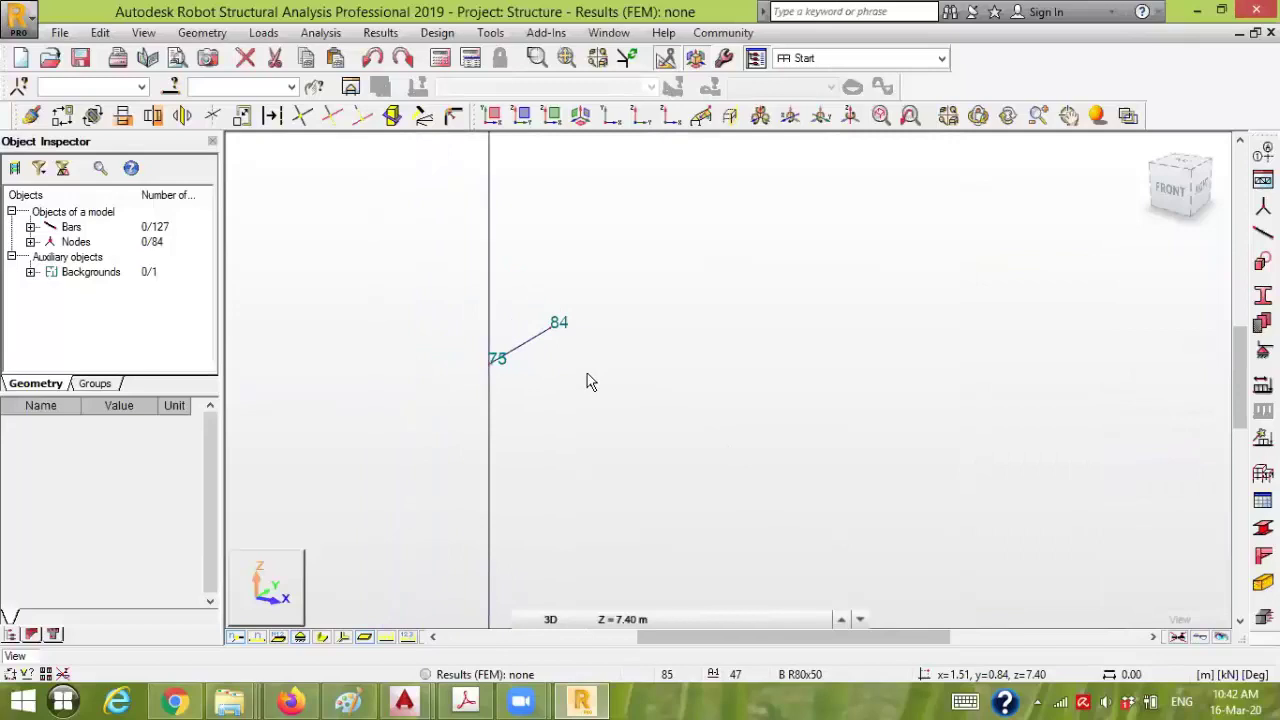
scroll(590, 382, "down", 2)
scroll(630, 392, "down", 1)
scroll(700, 395, "down", 2)
middle_click_drag(729, 403, 583, 346)
scroll(700, 358, "up", 1)
scroll(780, 370, "up", 1)
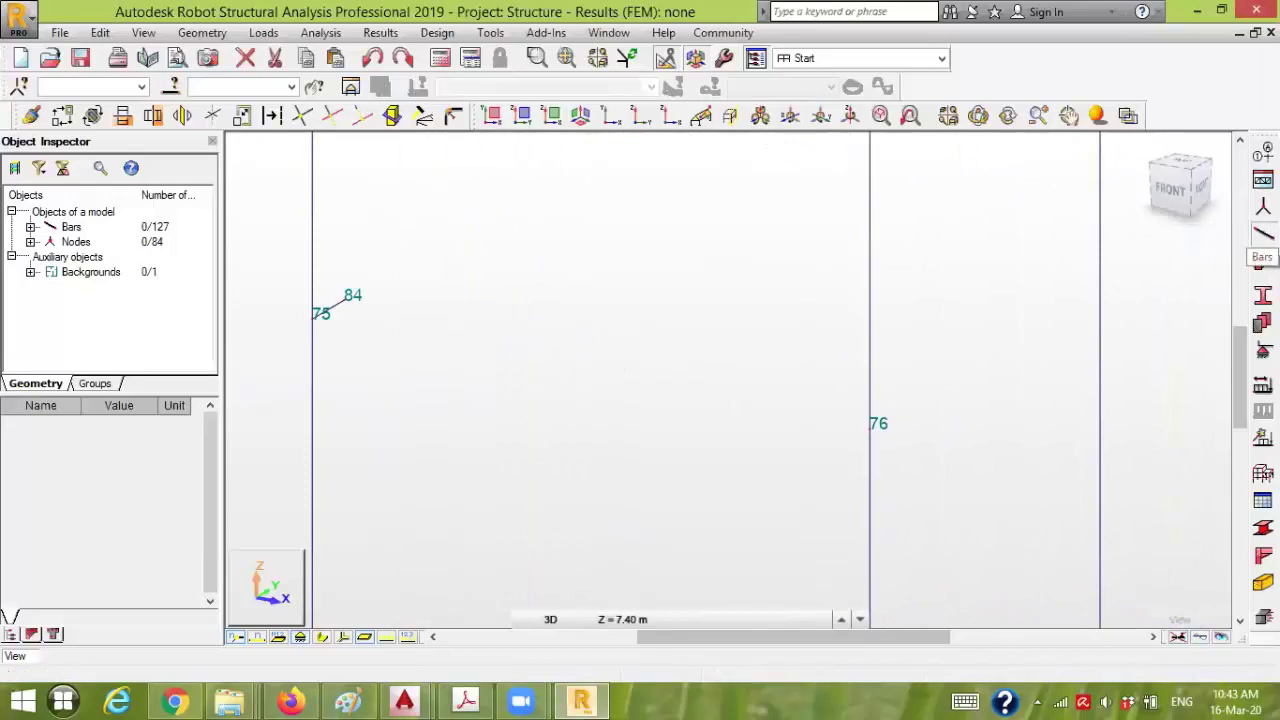
left_click(1262, 233)
left_click(869, 433)
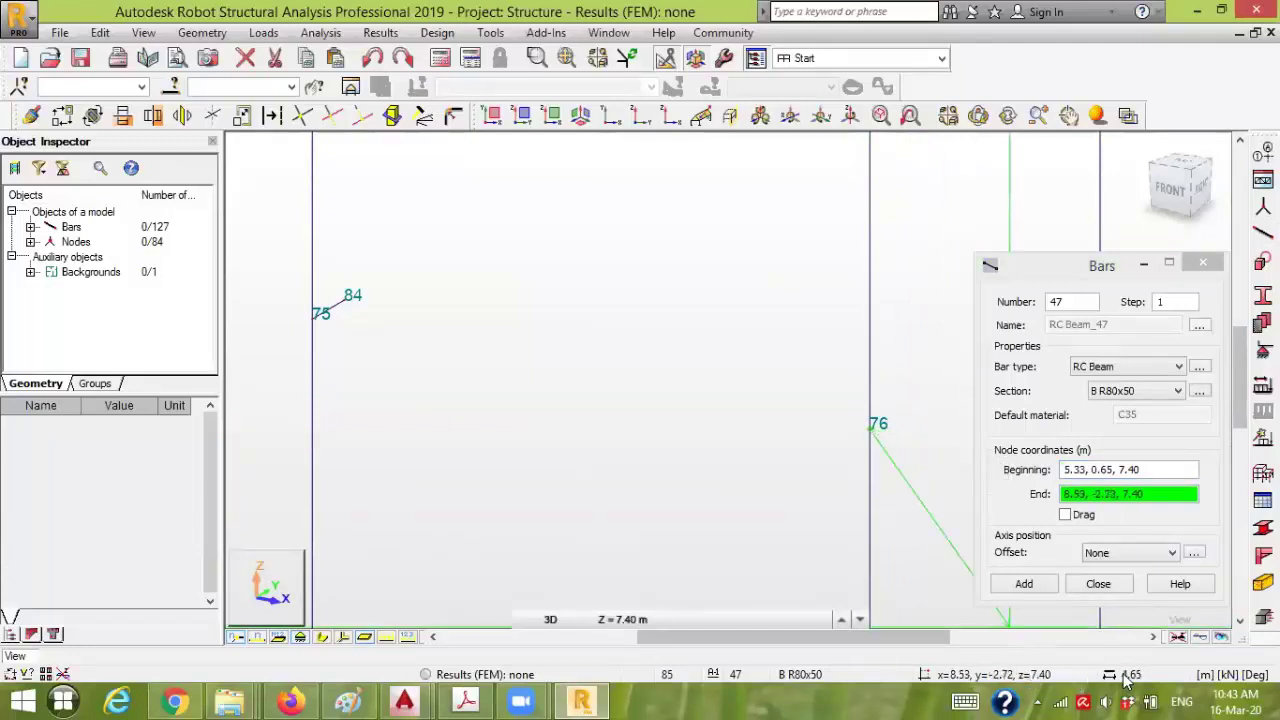
left_click(1011, 678)
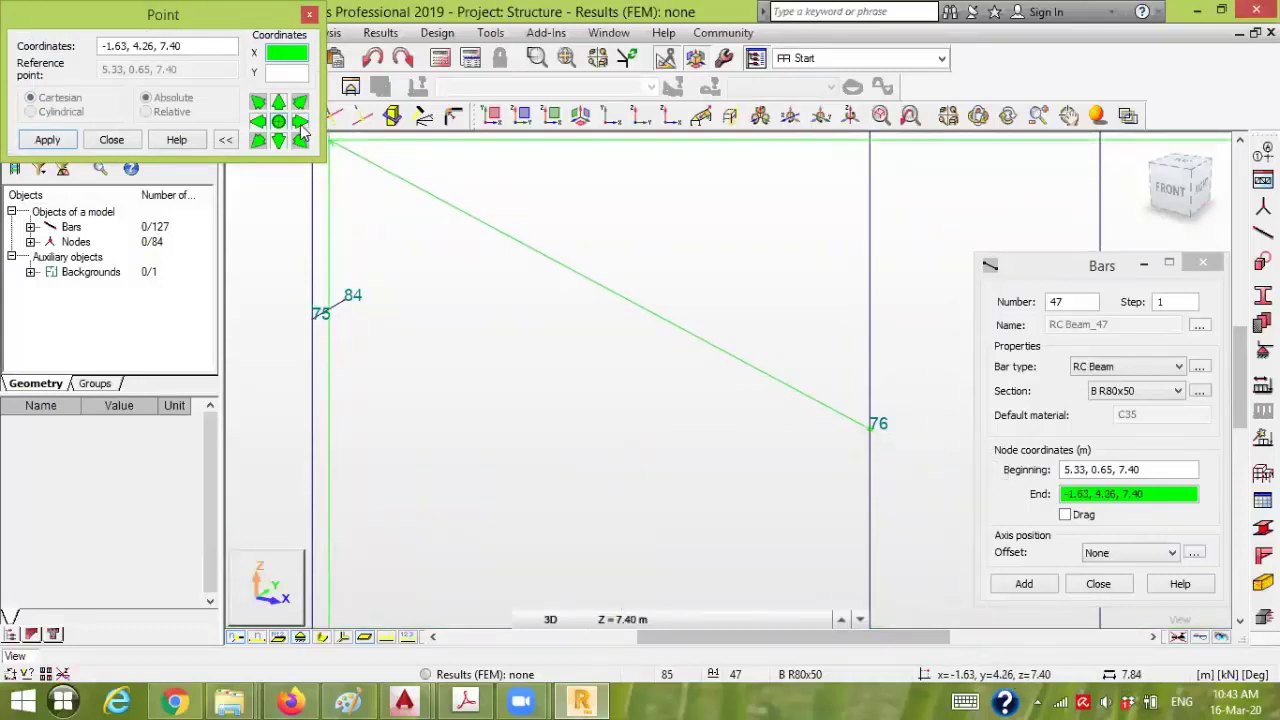
left_click(290, 72)
type("0.5")
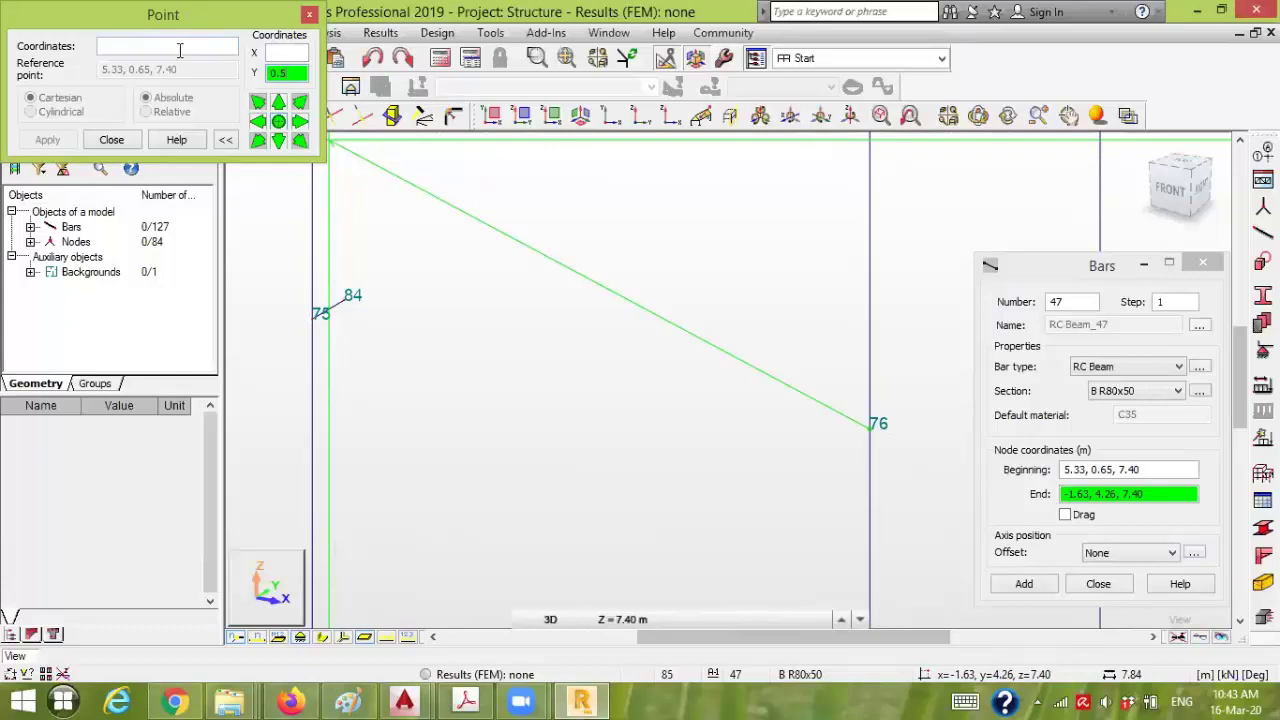
left_click(300, 122)
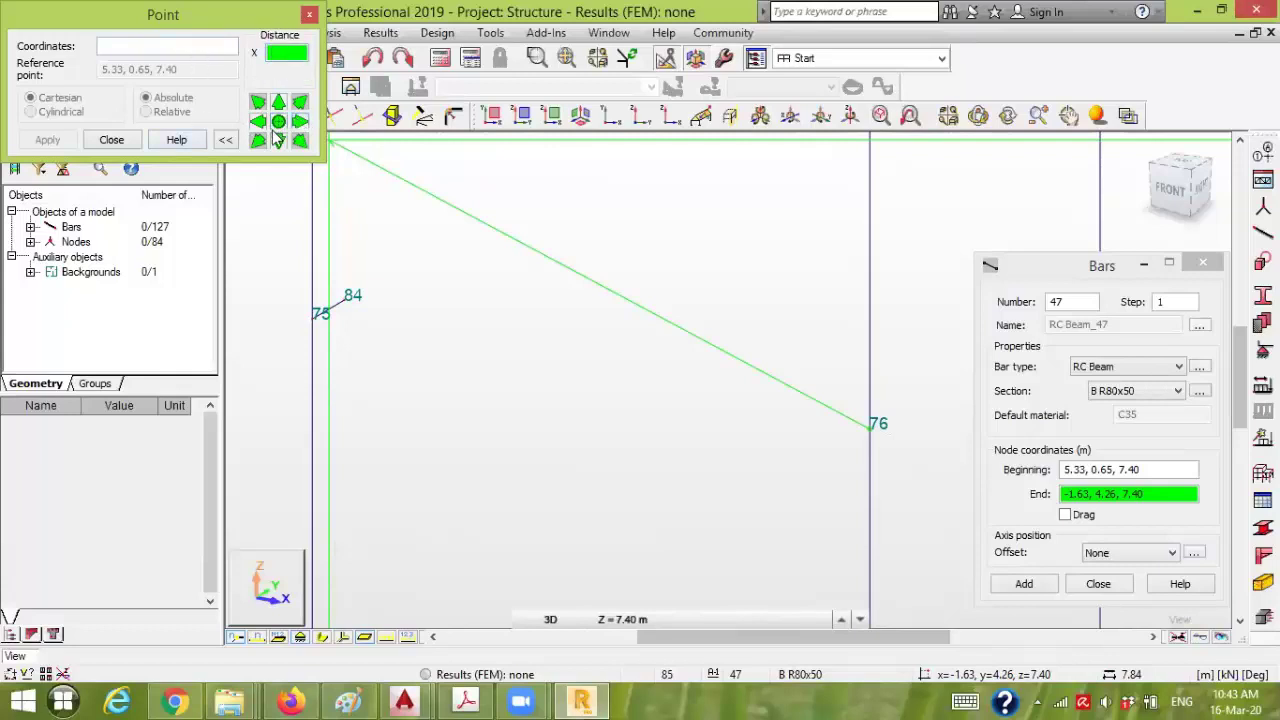
left_click(308, 18)
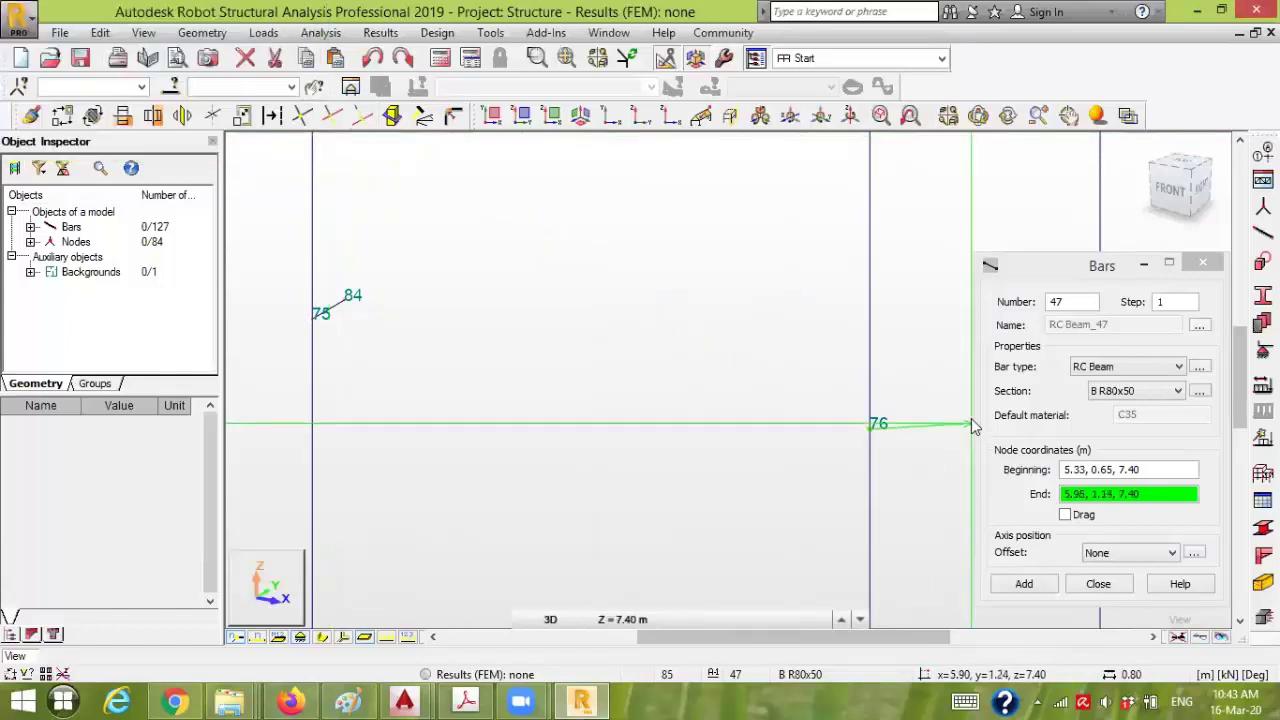
- Set the bracket's end point to 5.33, 1.15, 7.40, add the bar and finish defining bars
left_click(1032, 475)
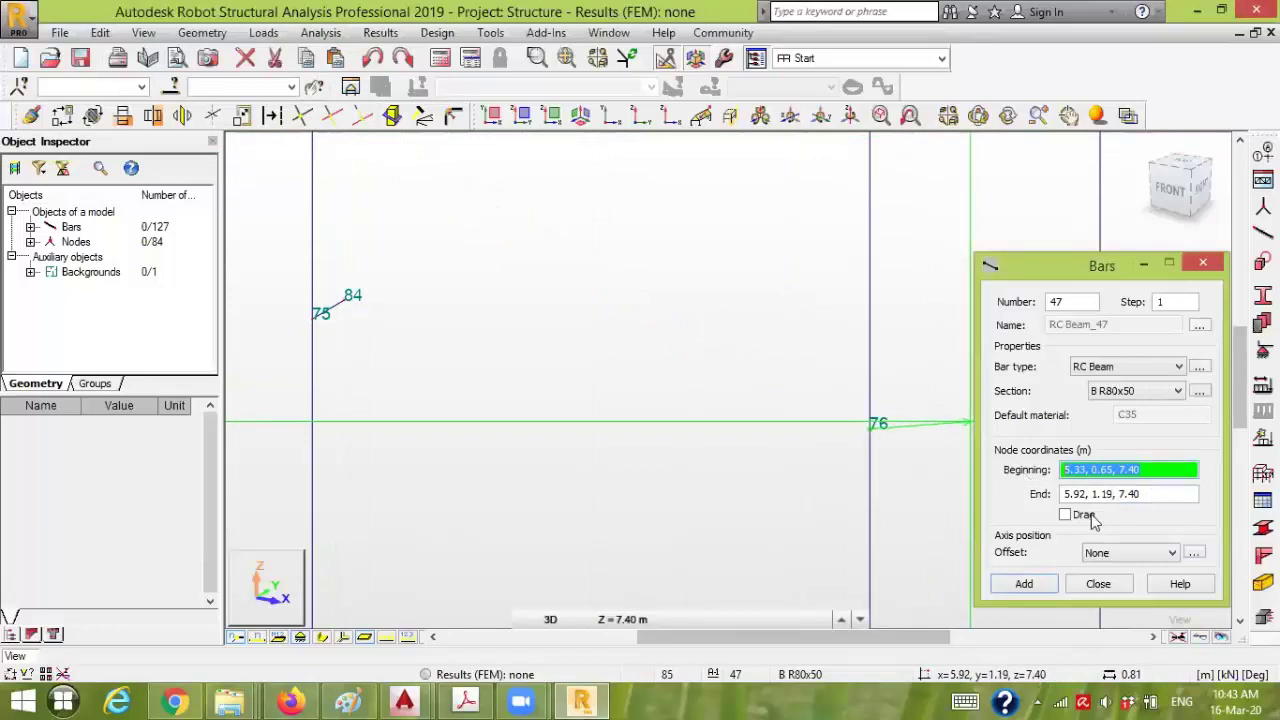
key("Return")
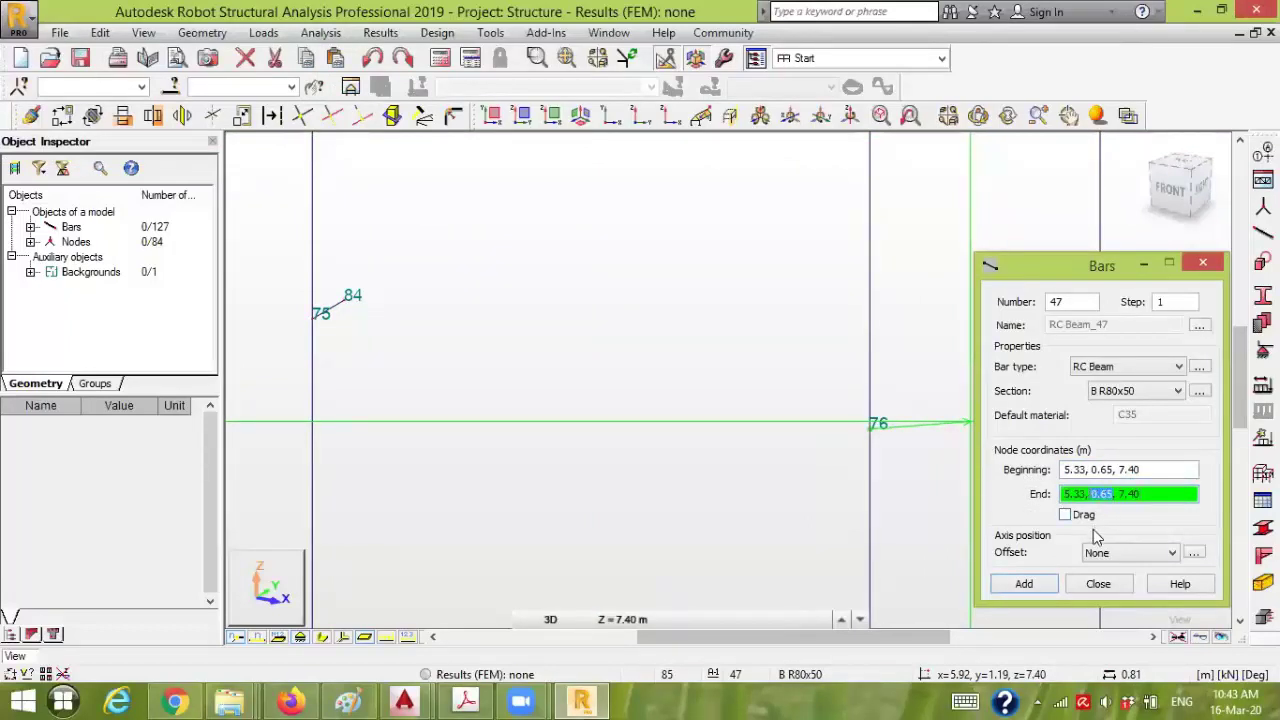
type("1.1")
key("Return")
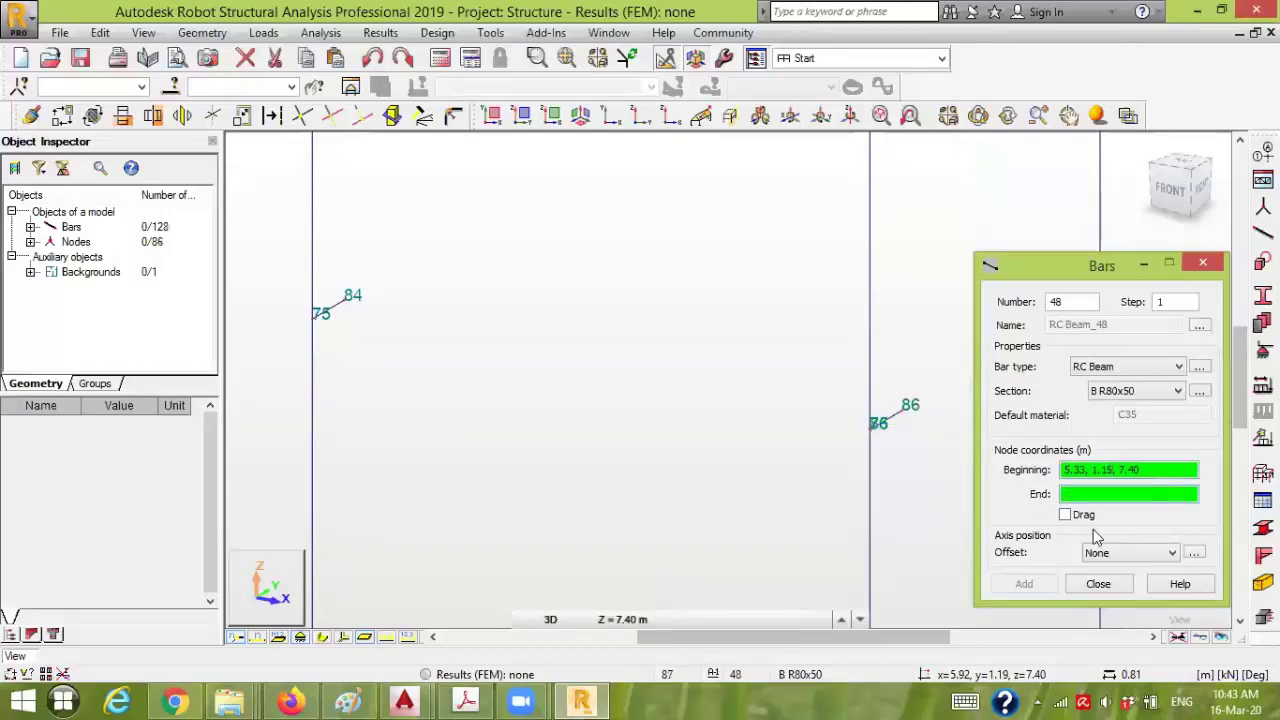
left_click(1098, 584)
- Copy the bracket bar at node 75 to node 77 by translation, using node 75 as the base point
scroll(967, 473, "down", 5)
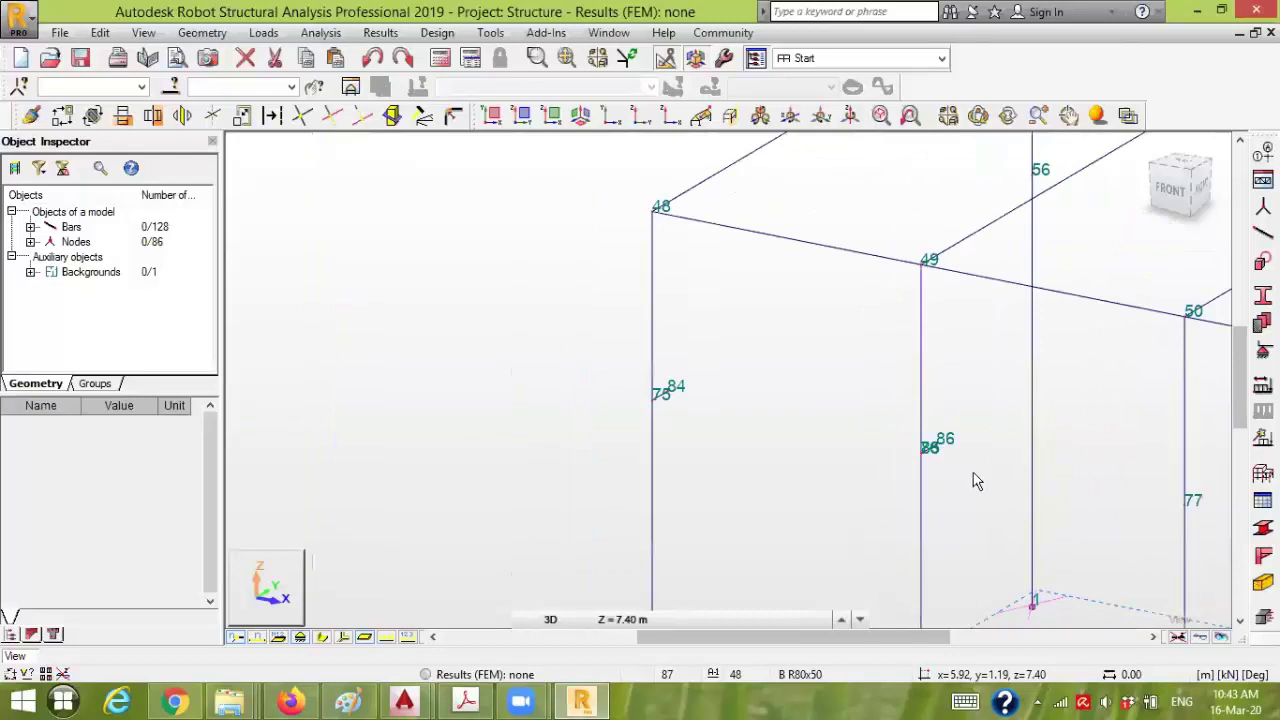
middle_click_drag(1055, 497, 857, 349)
scroll(831, 351, "up", 4)
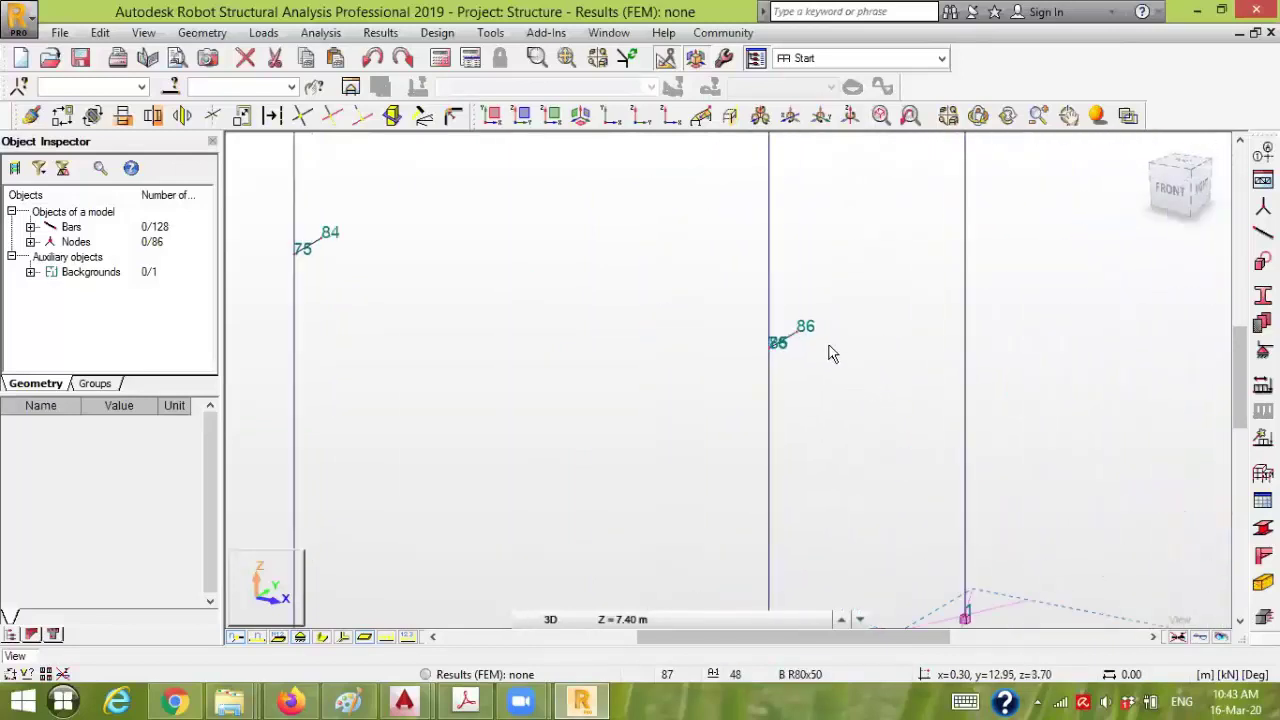
left_click_drag(307, 292, 307, 292)
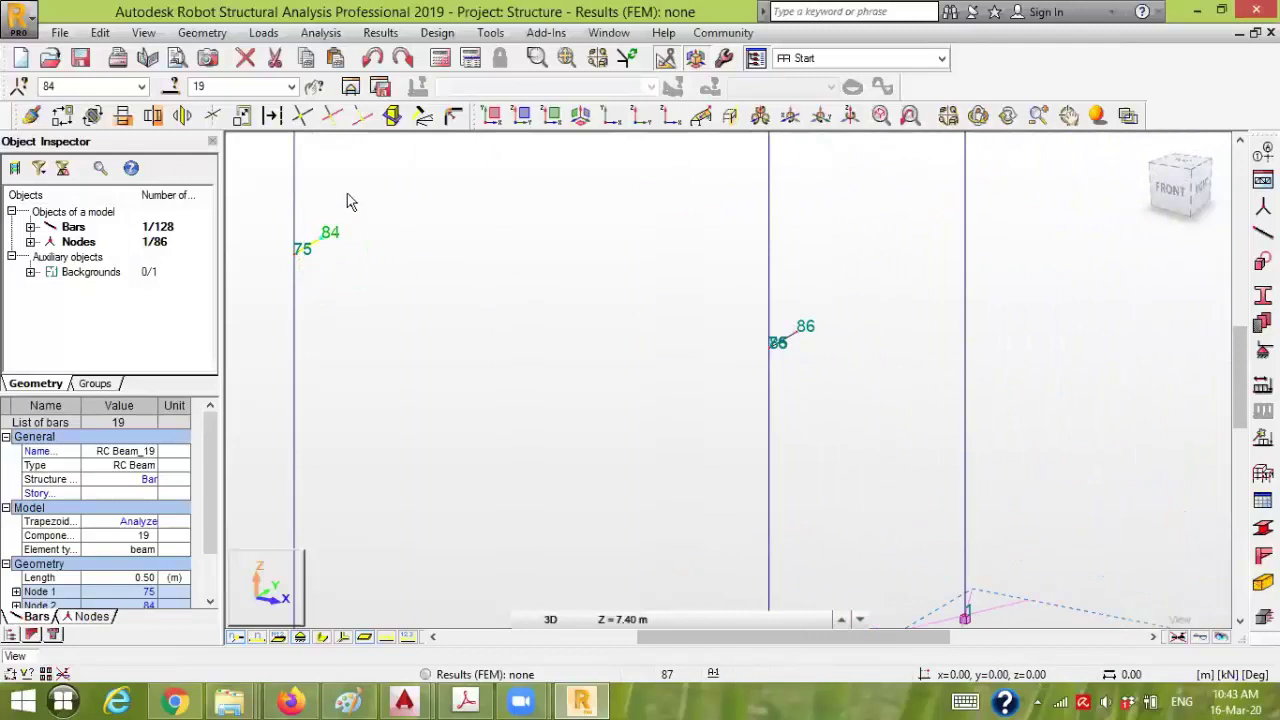
left_click(62, 115)
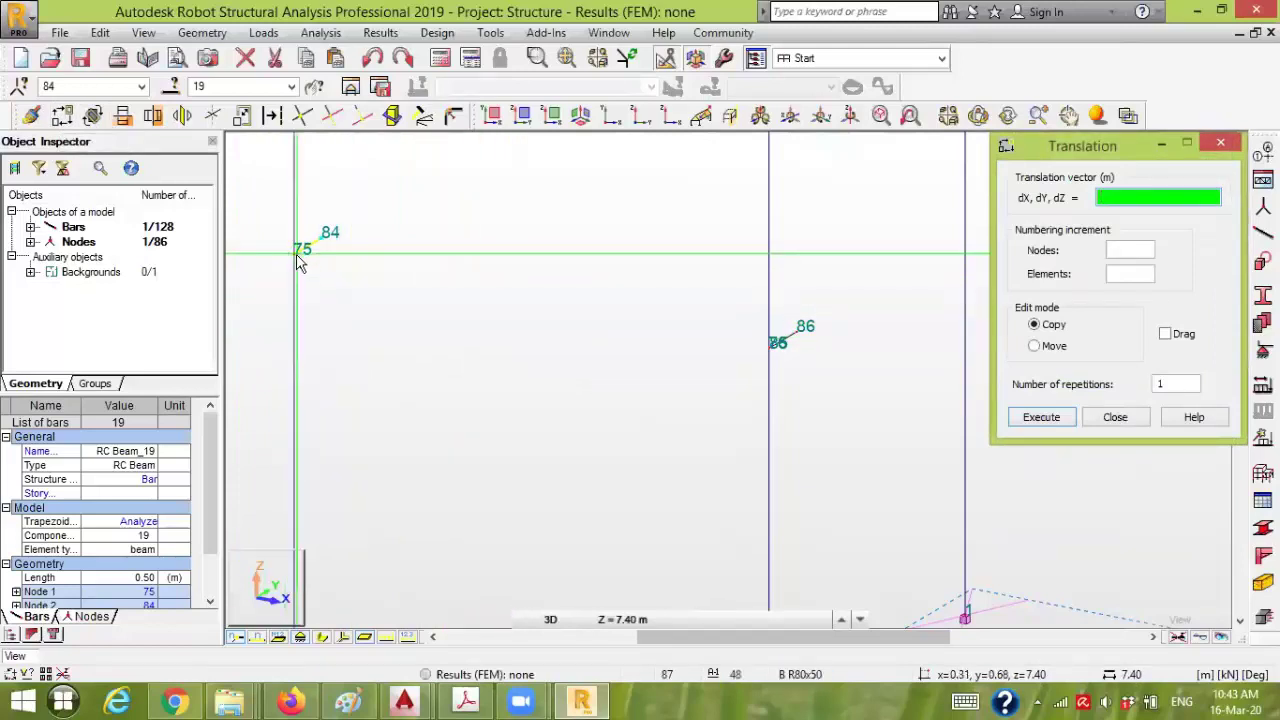
left_click(256, 256)
middle_click_drag(256, 256, 388, 265)
scroll(374, 272, "up", 2)
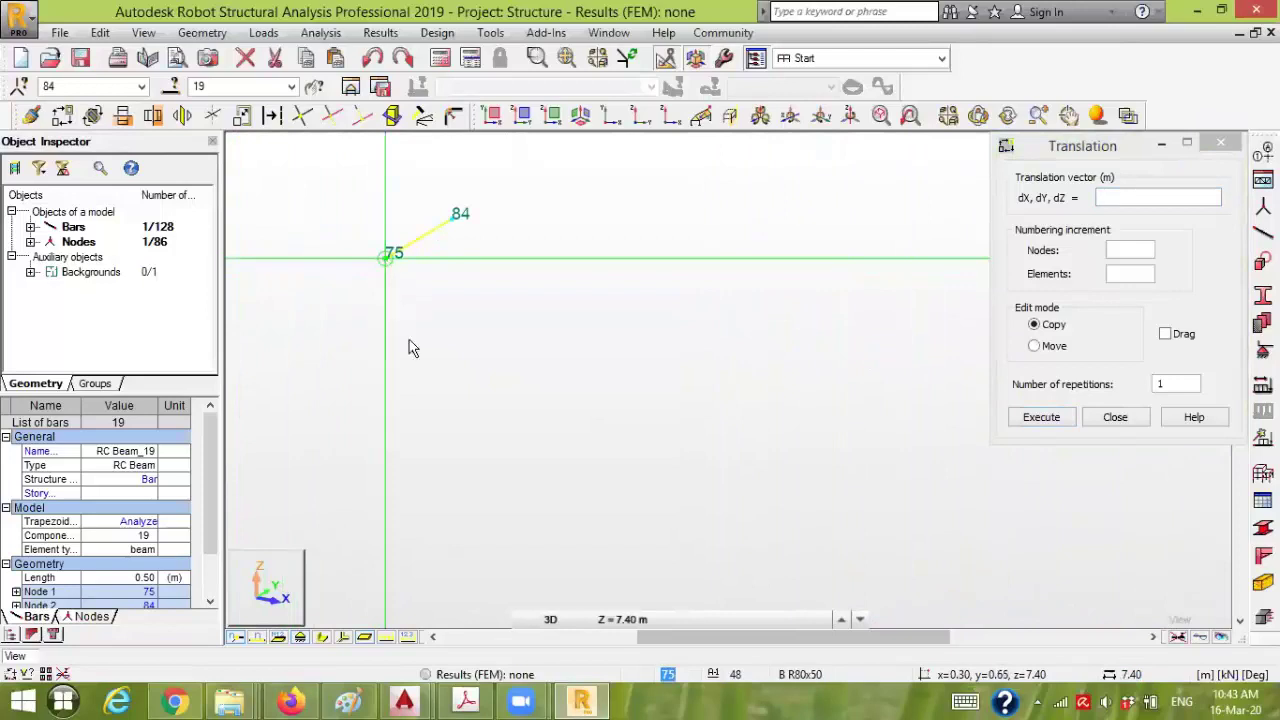
left_click(388, 256)
scroll(574, 463, "down", 3)
middle_click_drag(571, 463, 433, 366)
scroll(660, 350, "up", 3)
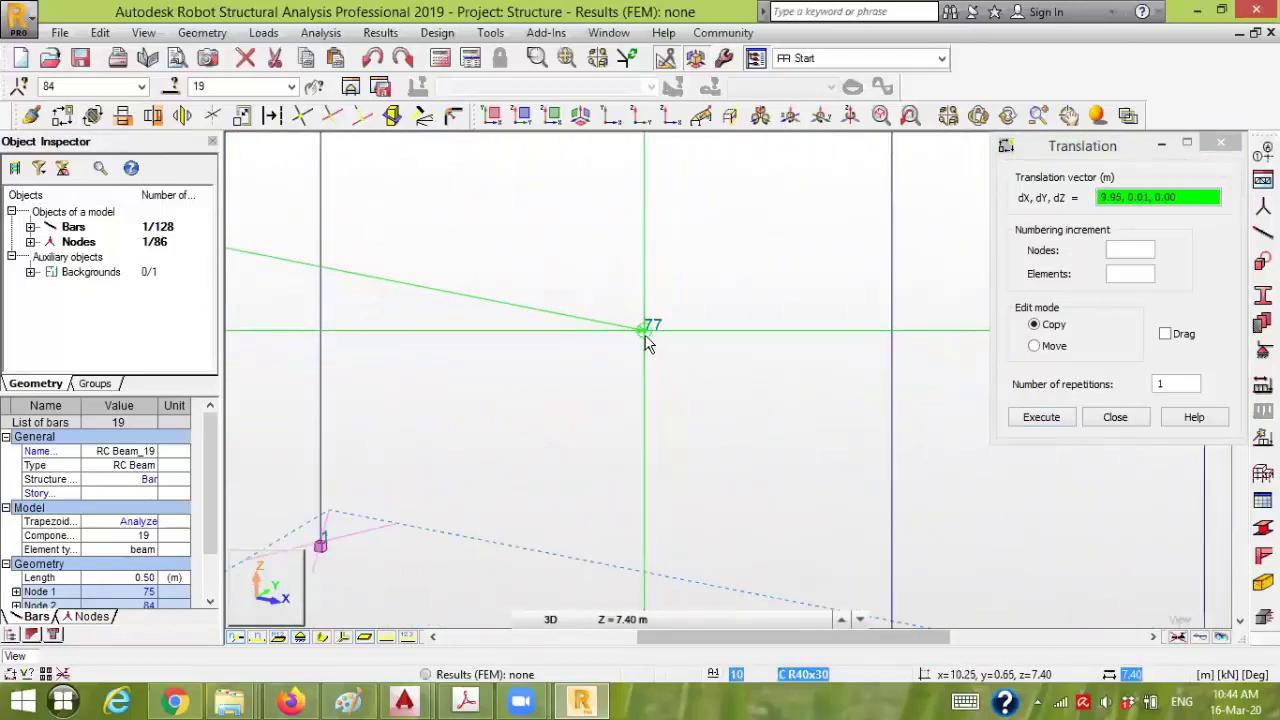
left_click(648, 340)
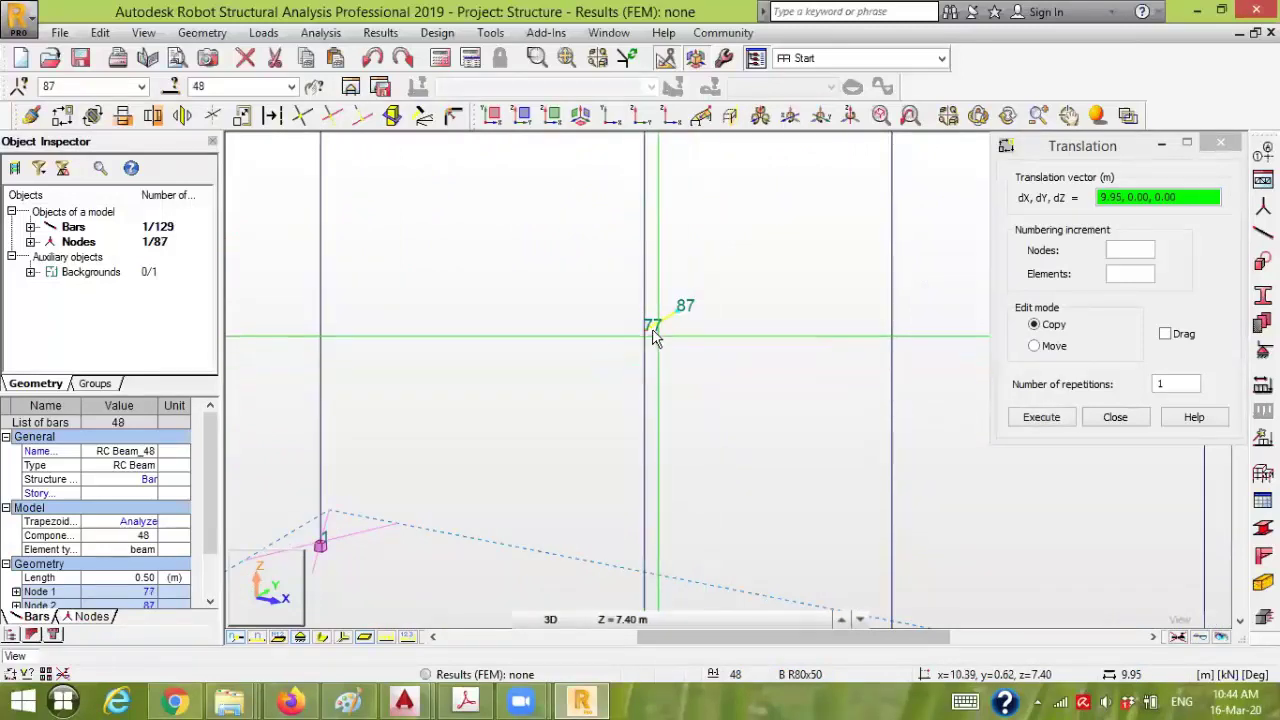
- Copy the bracket from node 77 to node 78 with the same translation command
scroll(709, 414, "down", 2)
middle_click_drag(743, 455, 660, 343)
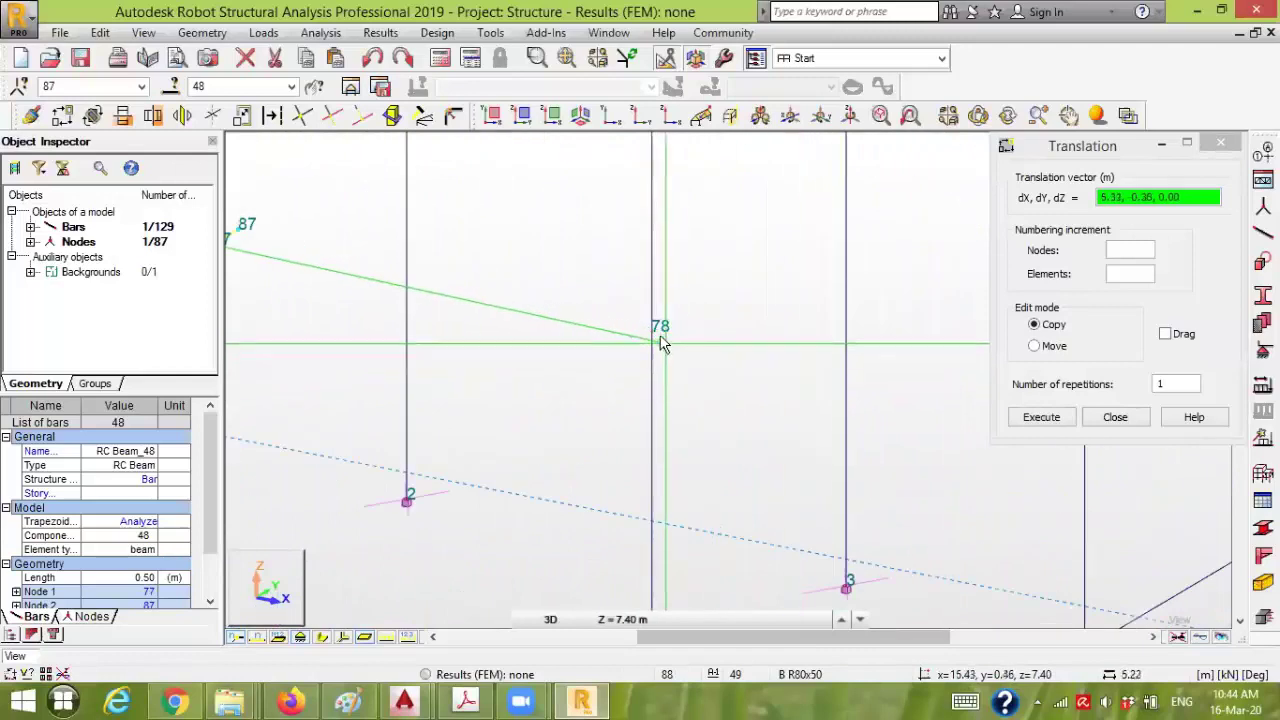
left_click(660, 343)
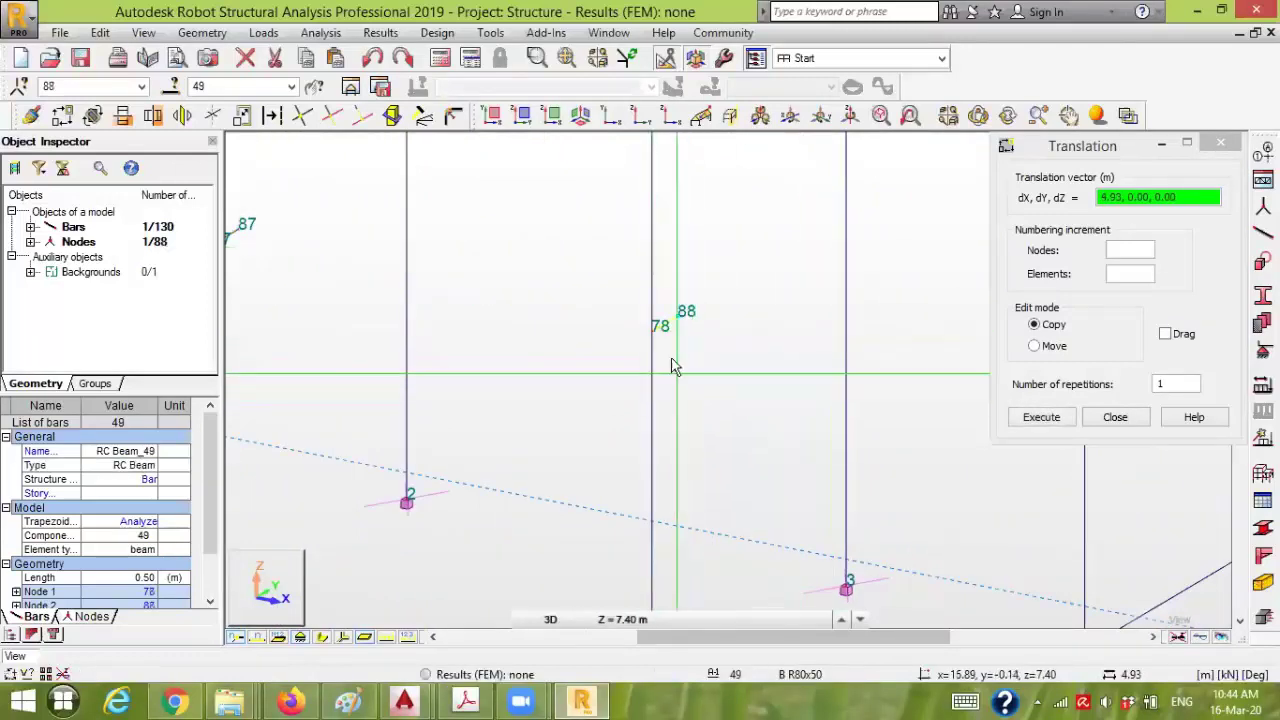
- Copy the bracket from node 78 to node 7 at the 7.40 m level and end the translation
scroll(751, 428, "down", 3)
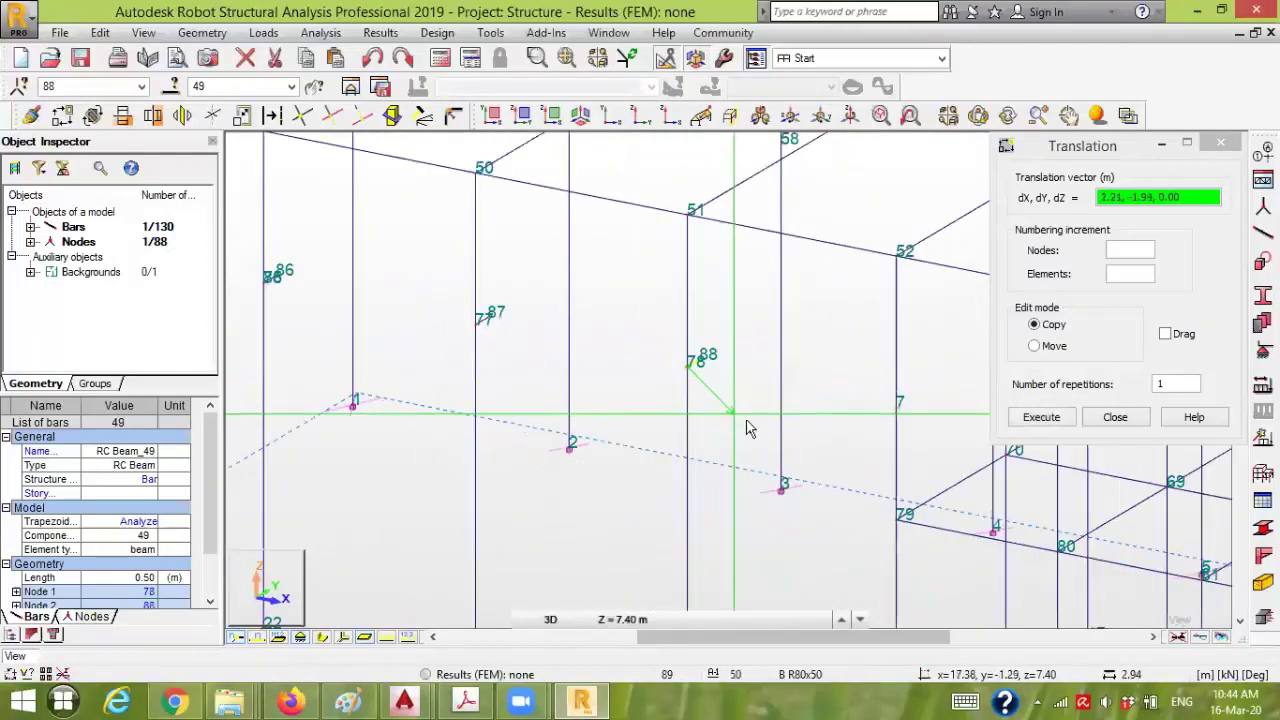
scroll(900, 418, "up", 4)
scroll(890, 405, "up", 3)
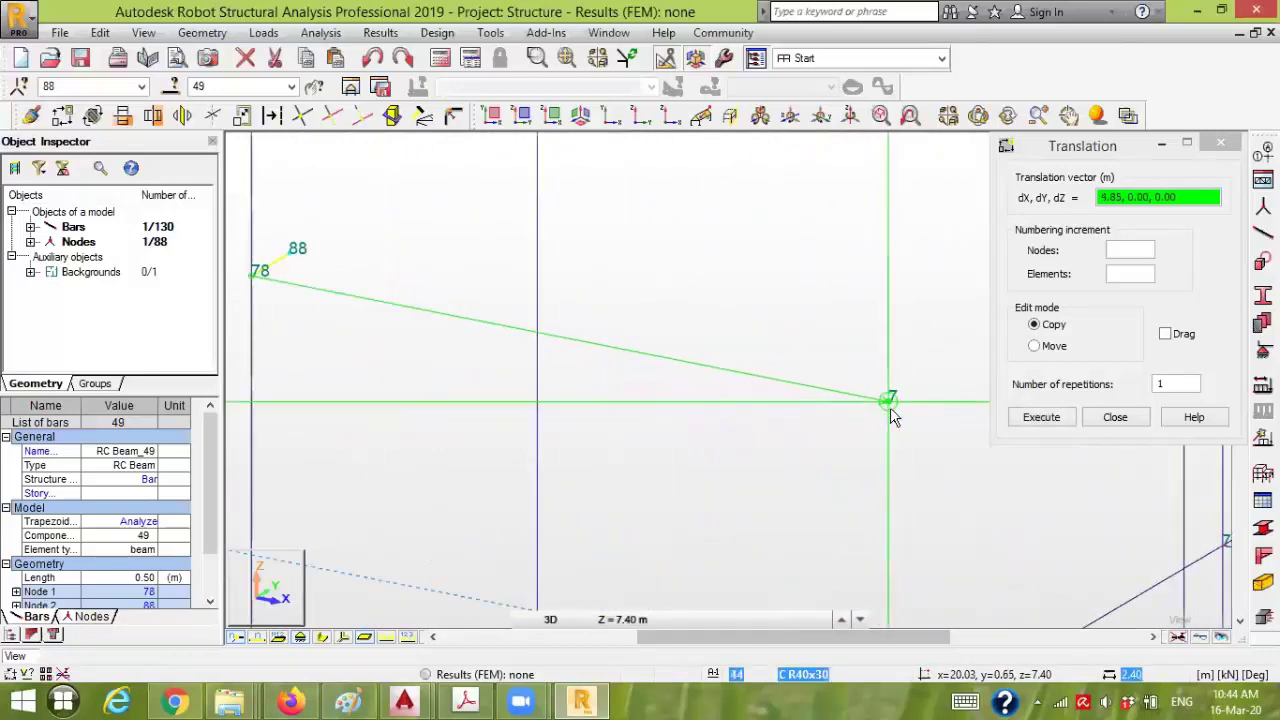
left_click(887, 395)
scroll(887, 395, "down", 3)
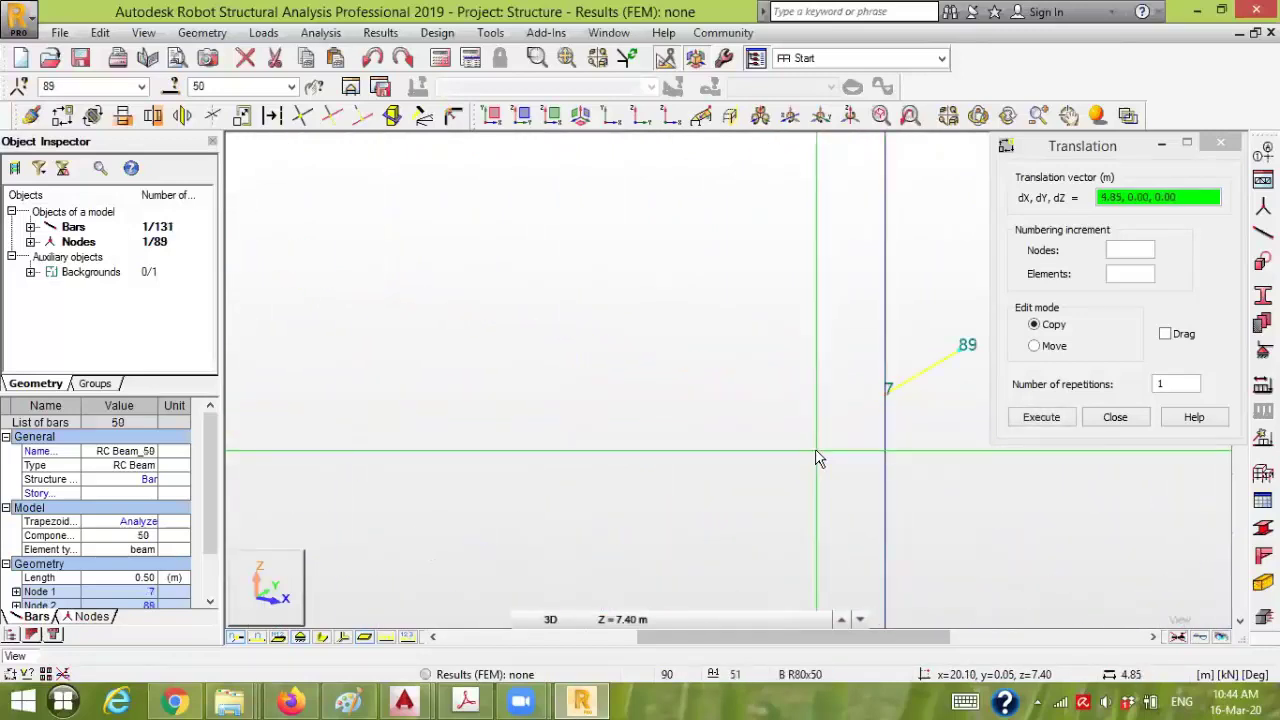
scroll(690, 432, "down", 5)
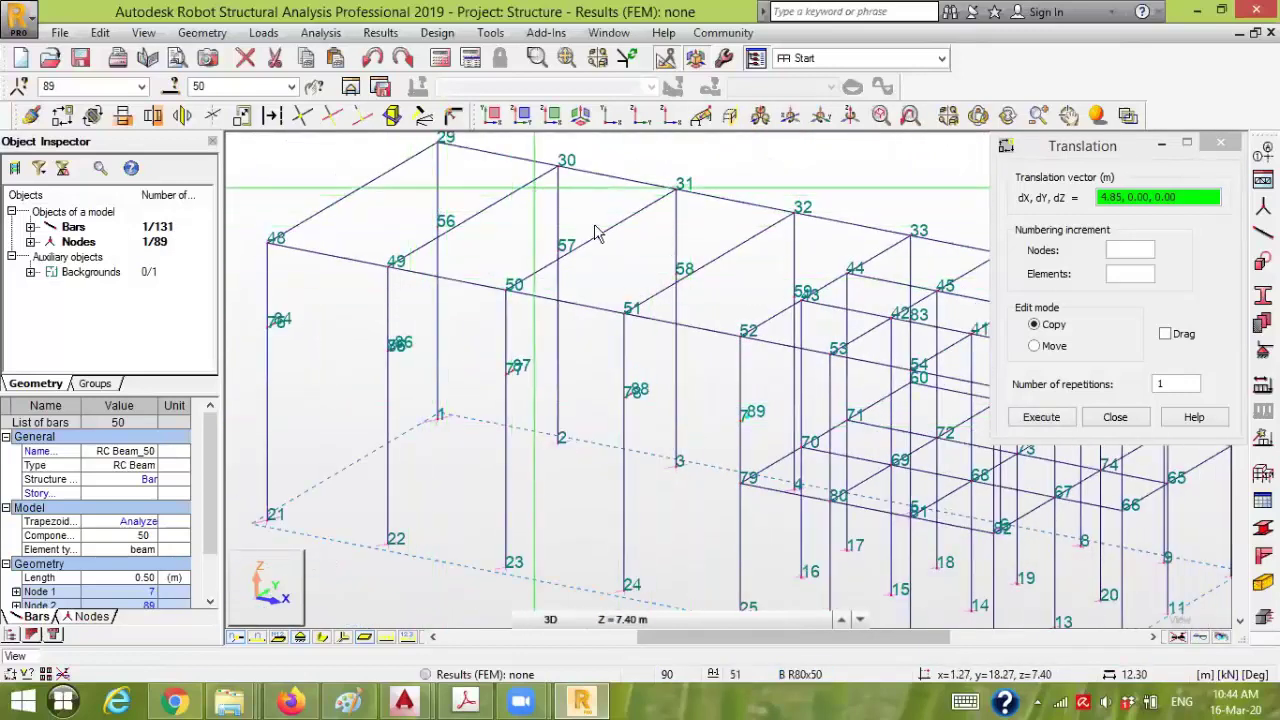
left_click(1118, 420)
left_click(1116, 418)
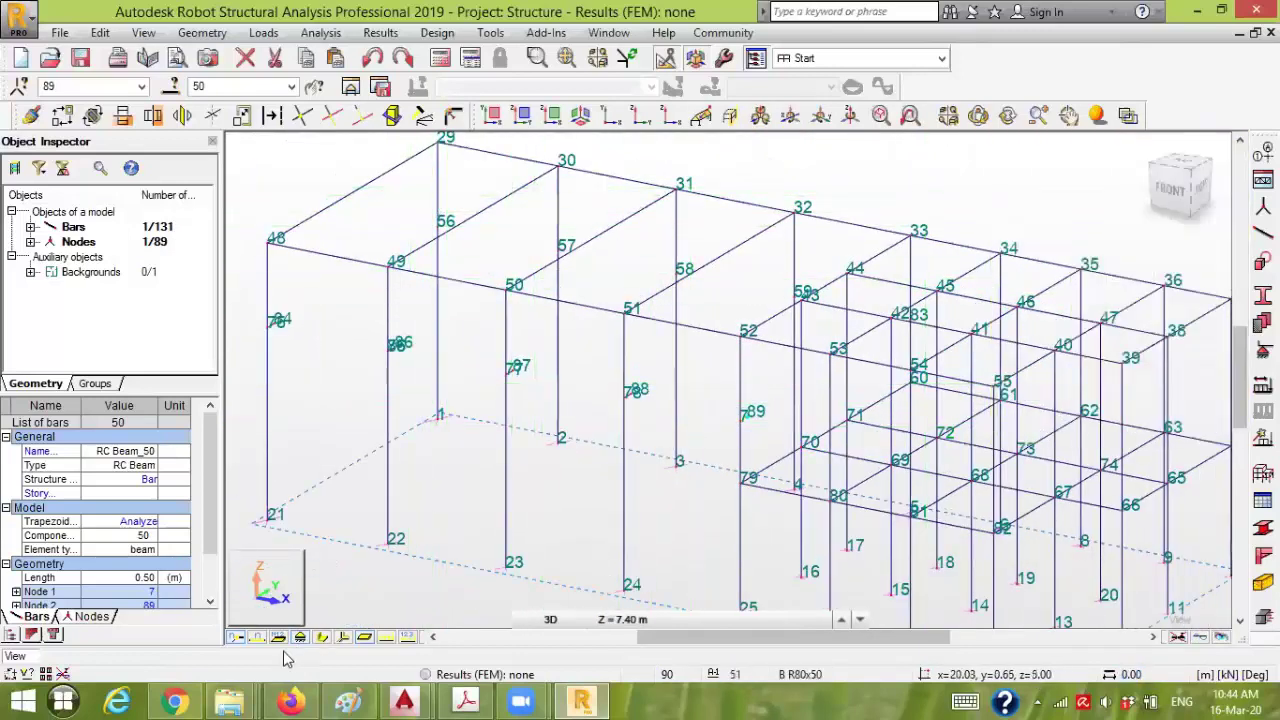
- Hide the node numbers in the 3D view and clear the current selection
left_click(237, 637)
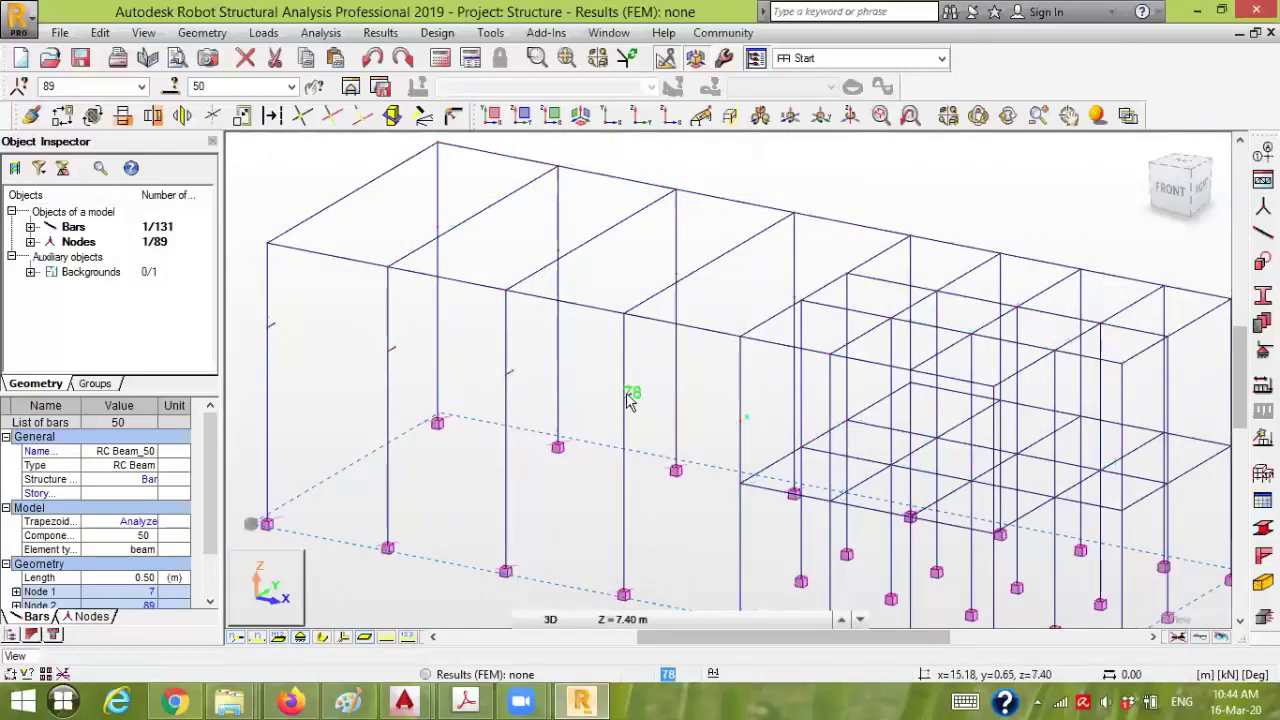
left_click(313, 338)
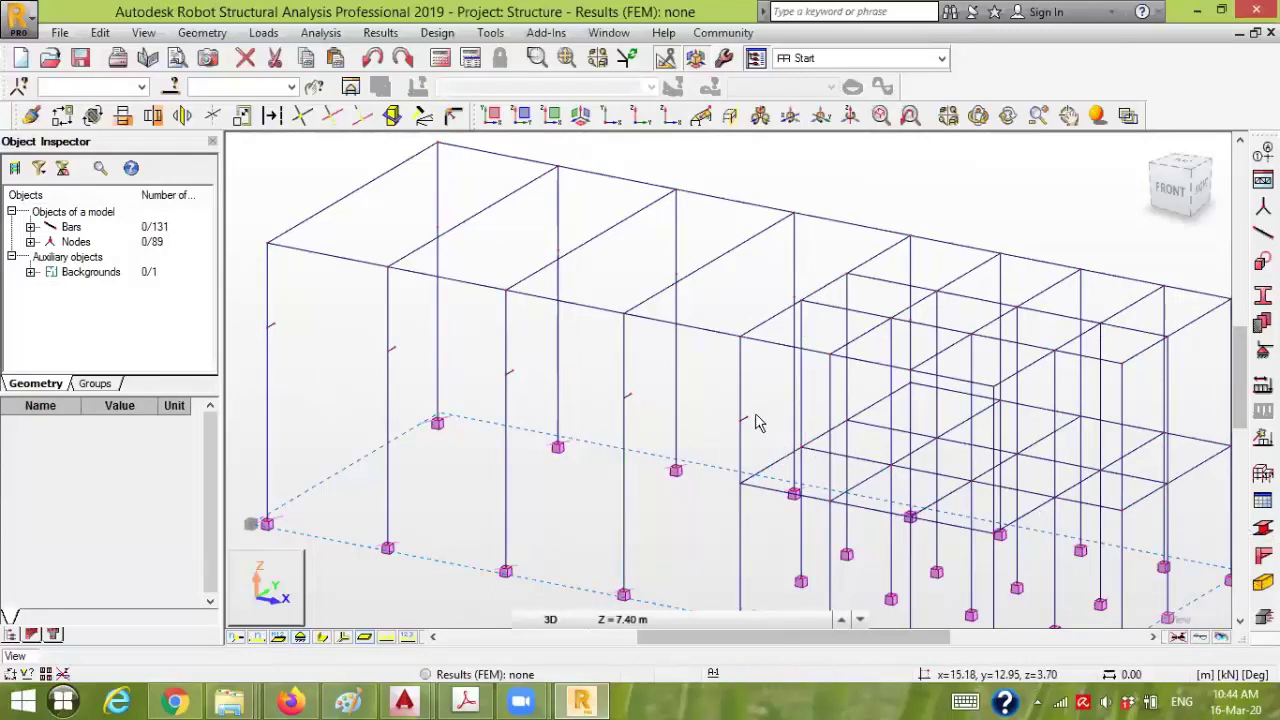
scroll(794, 420, "up", 3)
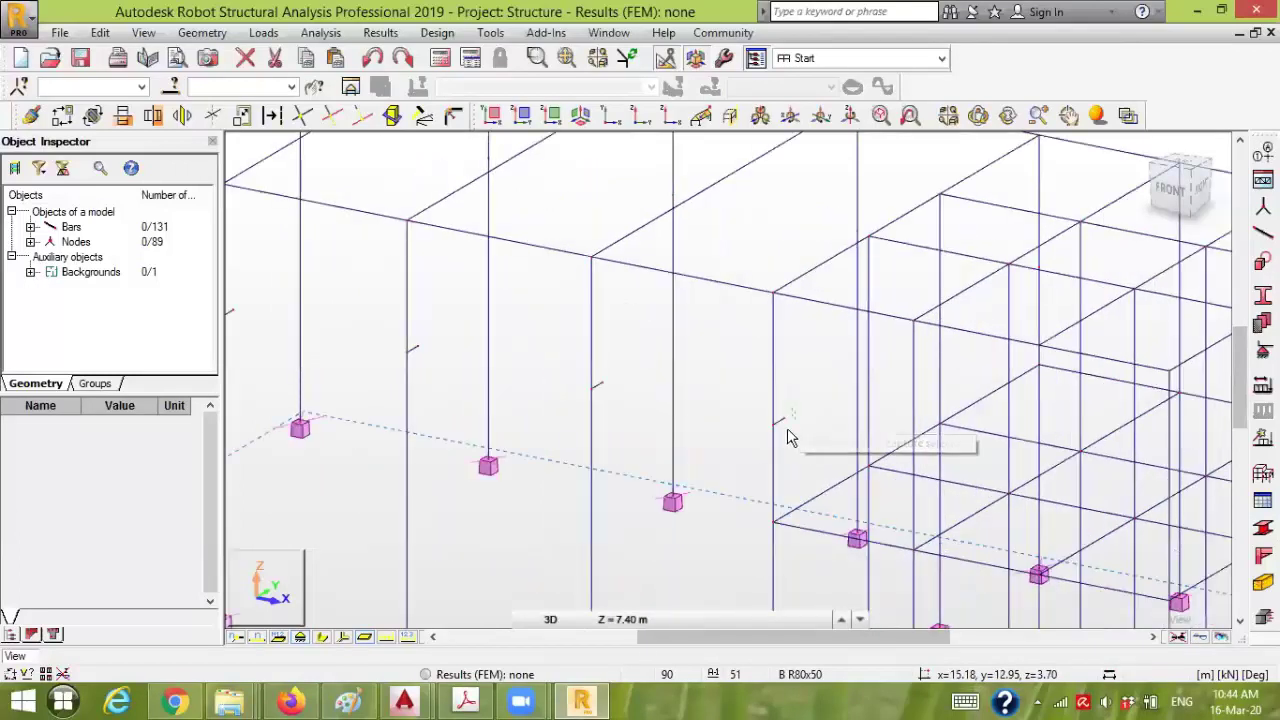
left_click(782, 425)
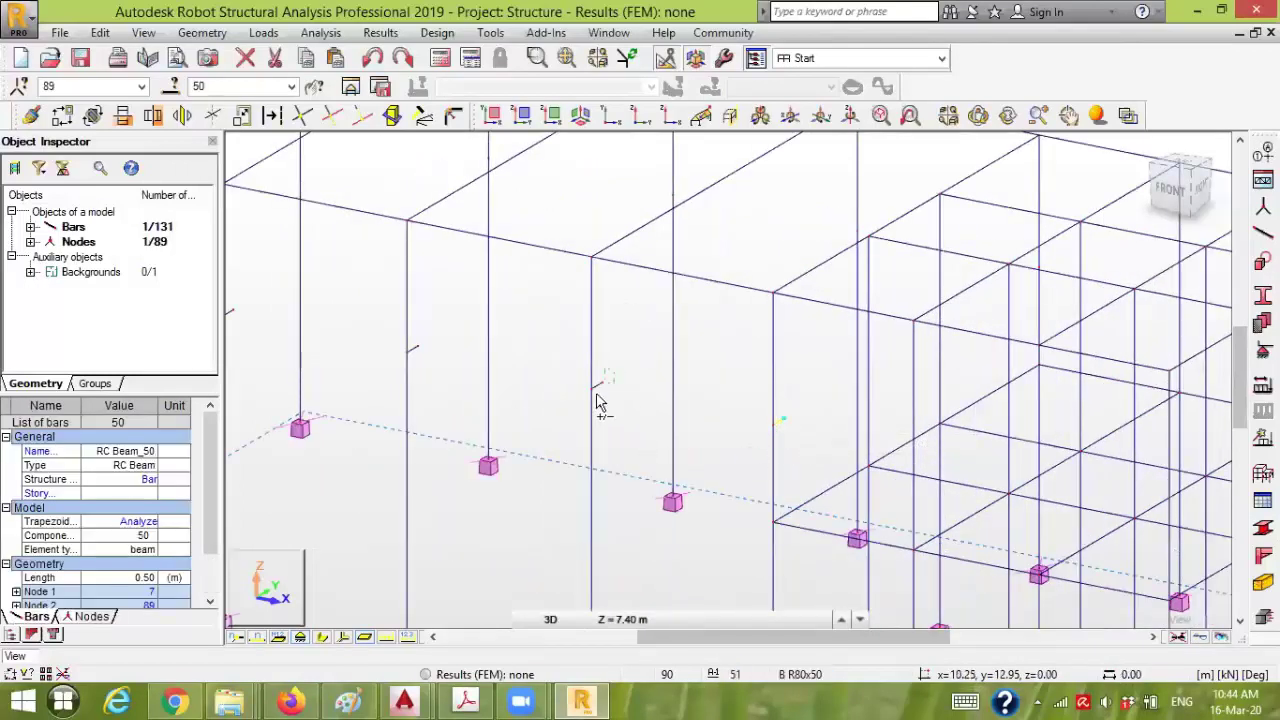
left_click(418, 352, "ctrl")
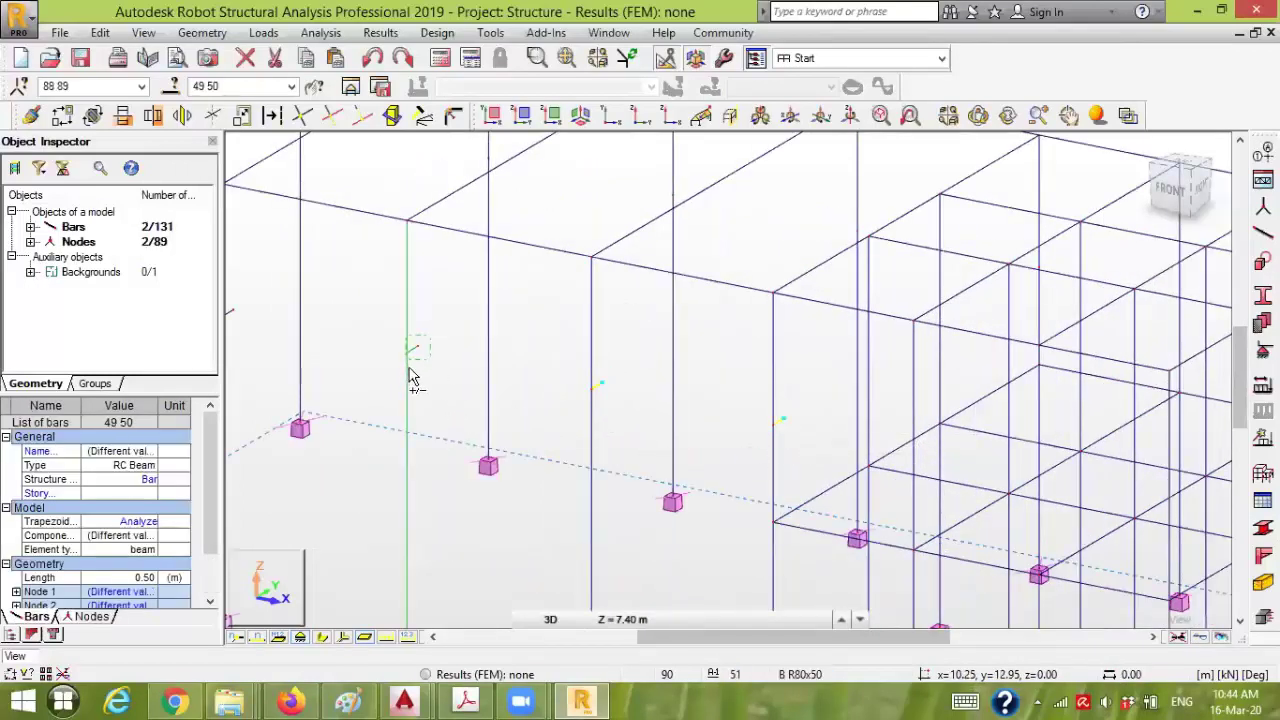
left_click(408, 358, "ctrl")
left_click(420, 378)
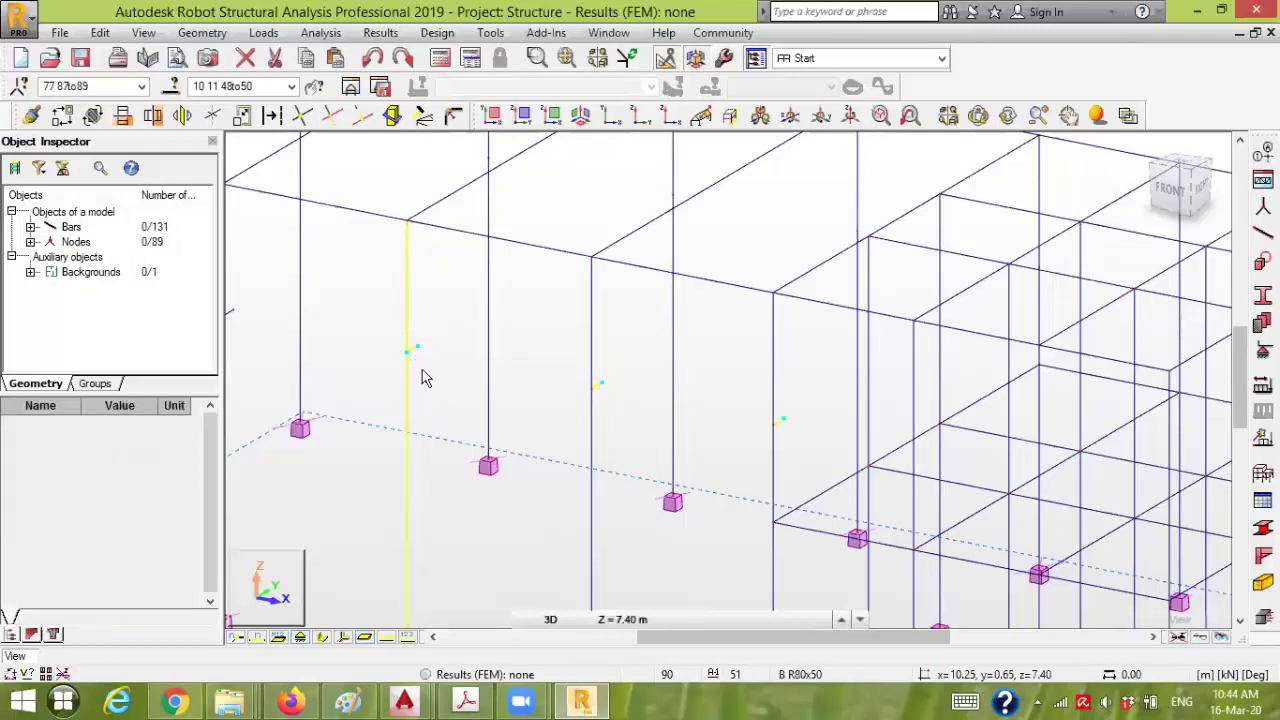
- Select all five 0.50 m bracket bars along the front column row, together with their end nodes
left_click(418, 376)
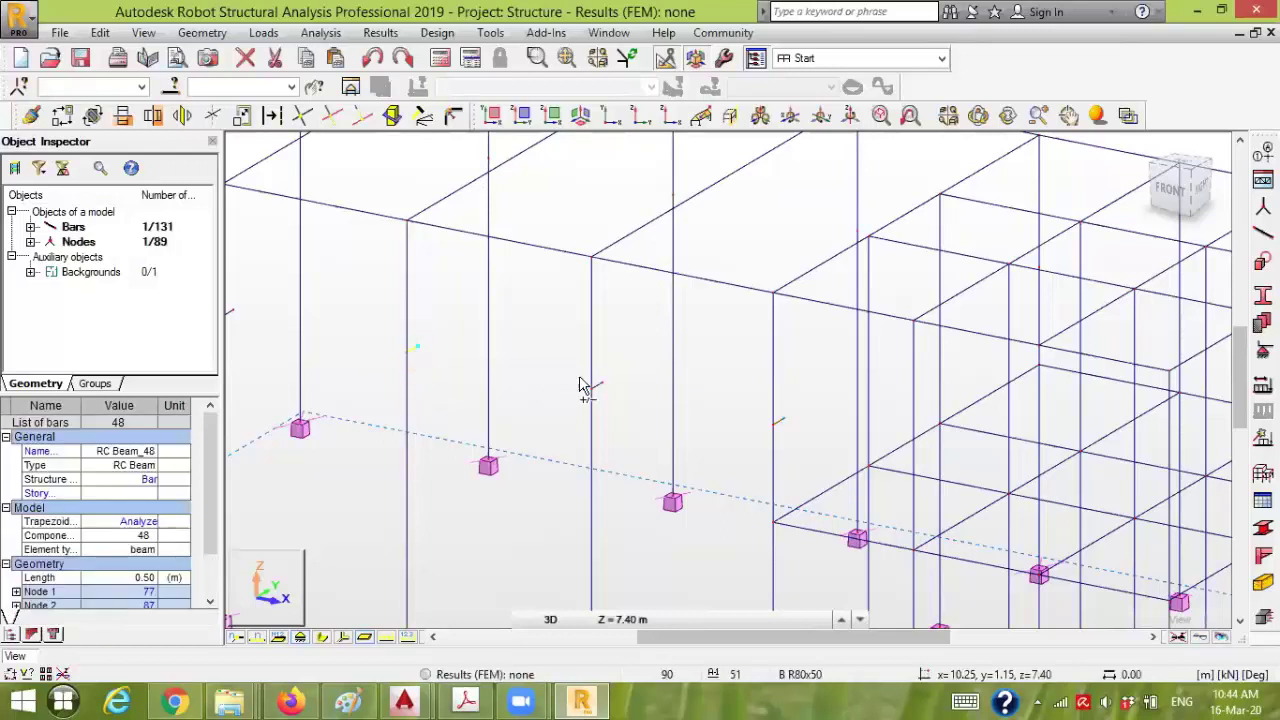
left_click(597, 402, "ctrl")
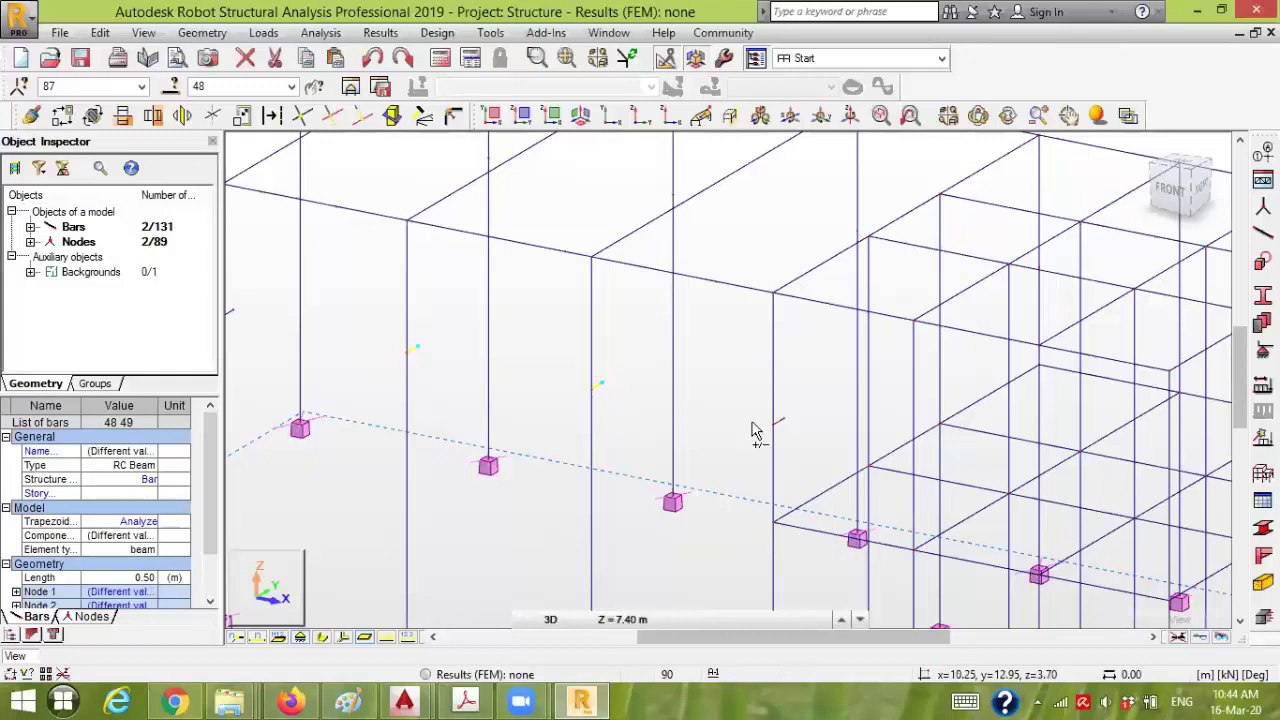
left_click(779, 437, "ctrl")
middle_click_drag(491, 400, 690, 404)
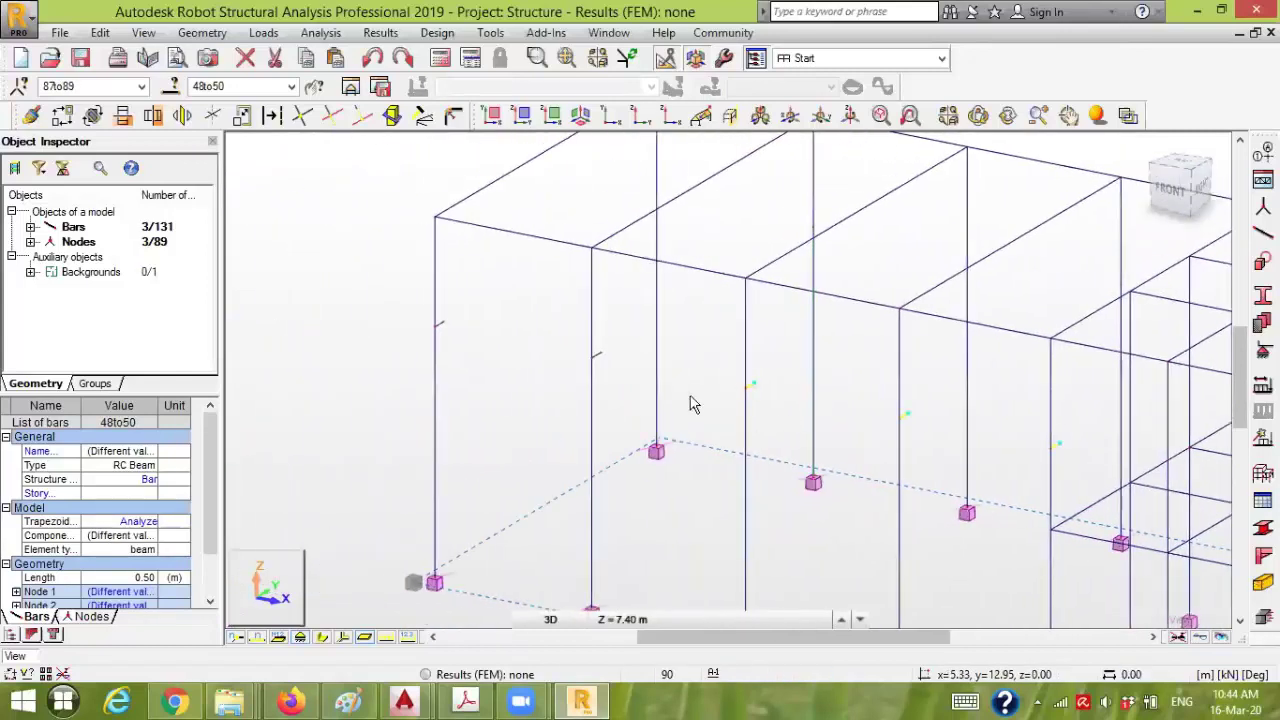
scroll(612, 360, "up", 2)
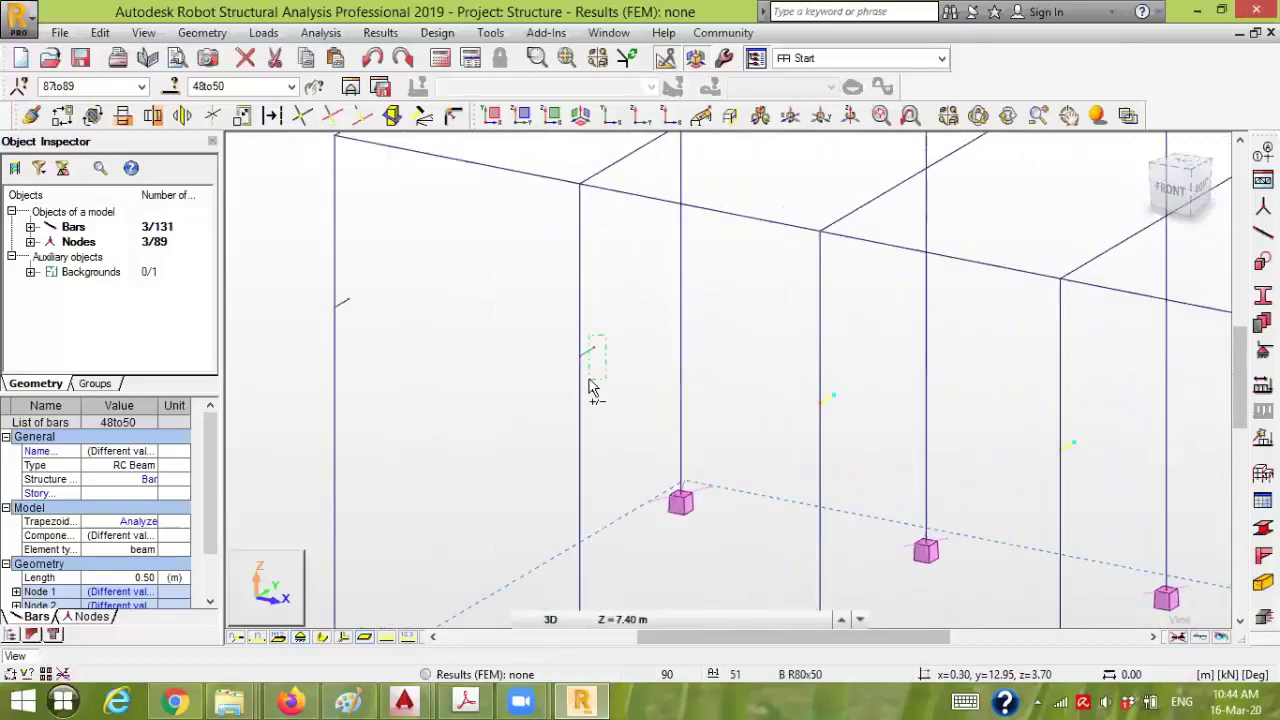
left_click(360, 348, "ctrl")
scroll(420, 340, "down", 4)
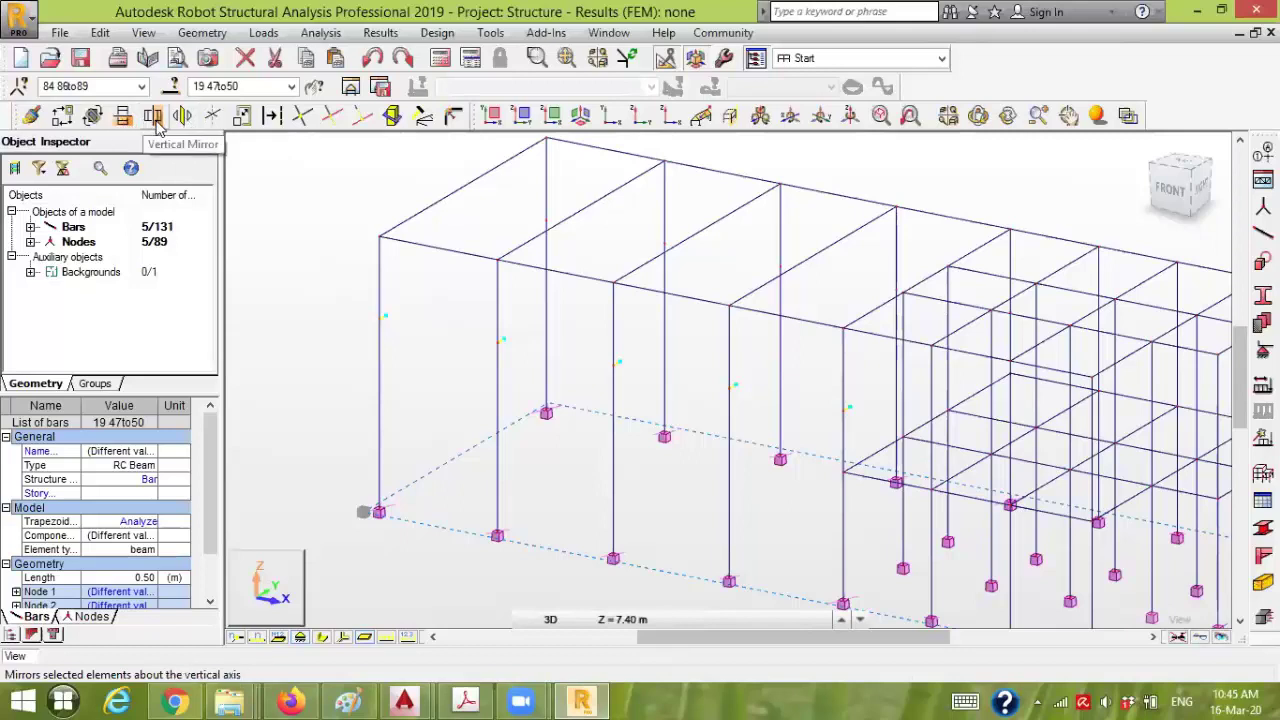
- Try to mirror-copy the five selected brackets with planar symmetry about a vertical plane through the cross beams' midpoints
left_click(210, 116)
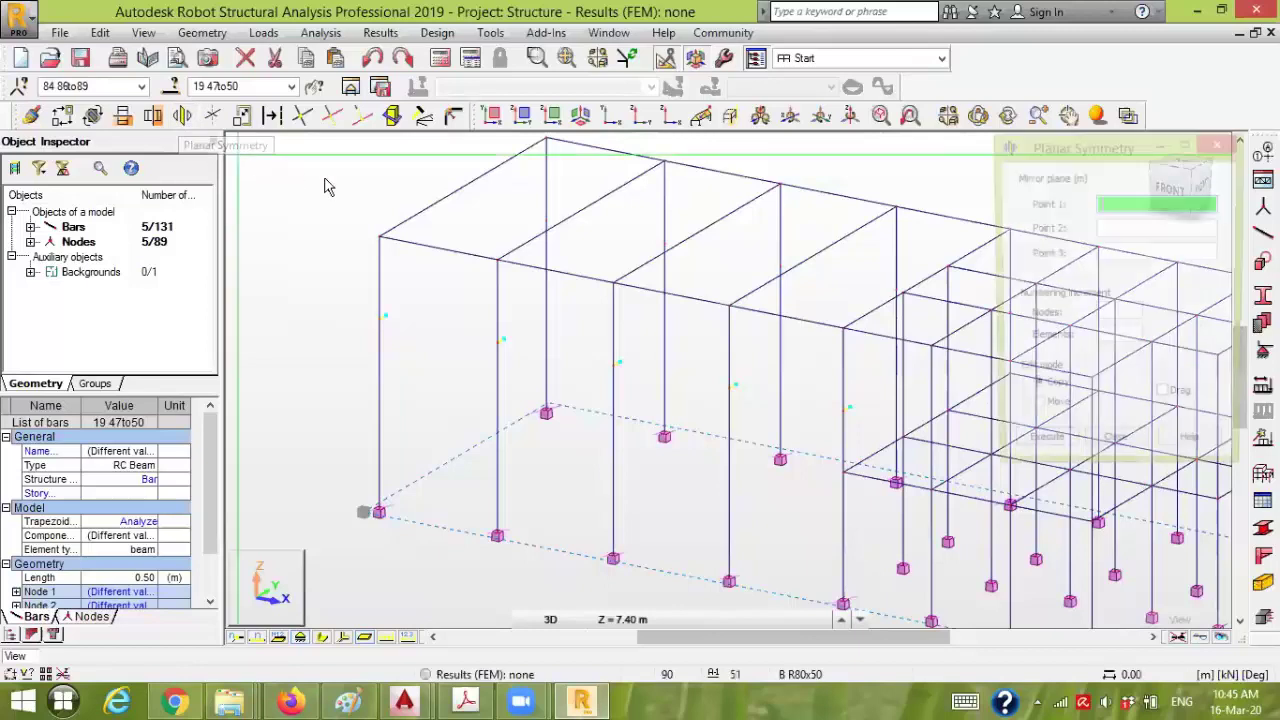
left_click(462, 190)
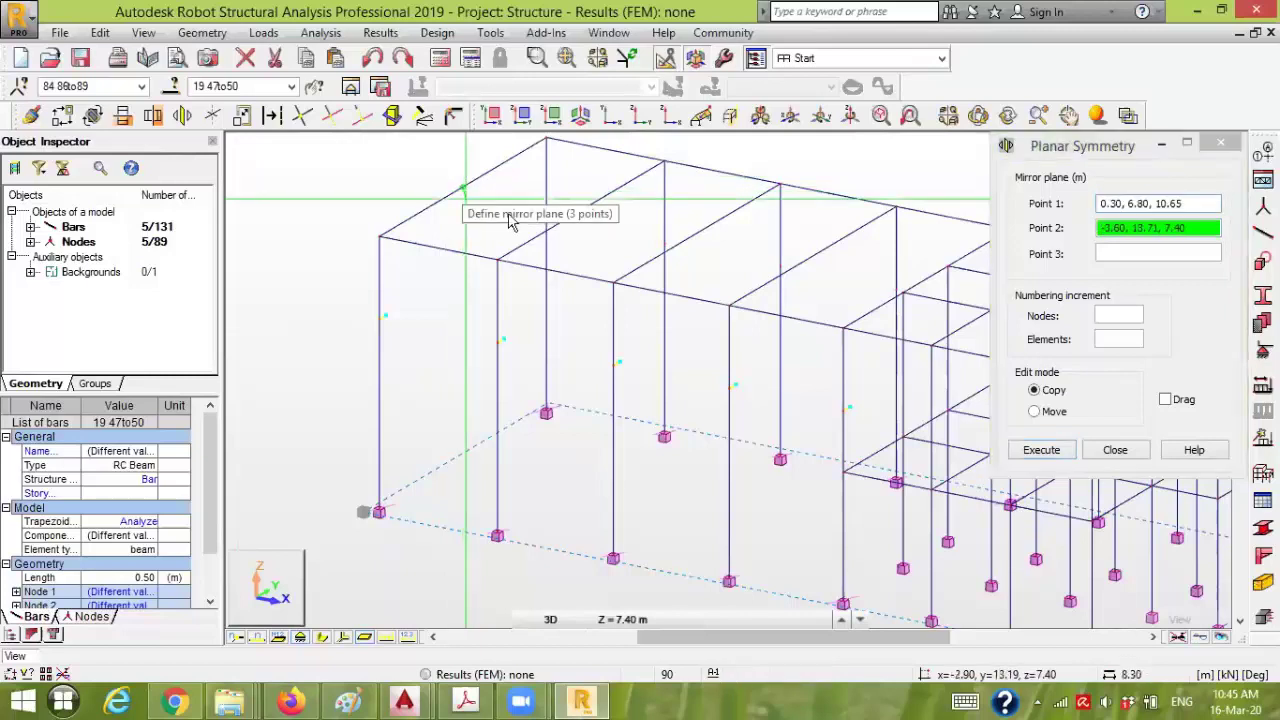
middle_click_drag(851, 309, 665, 297)
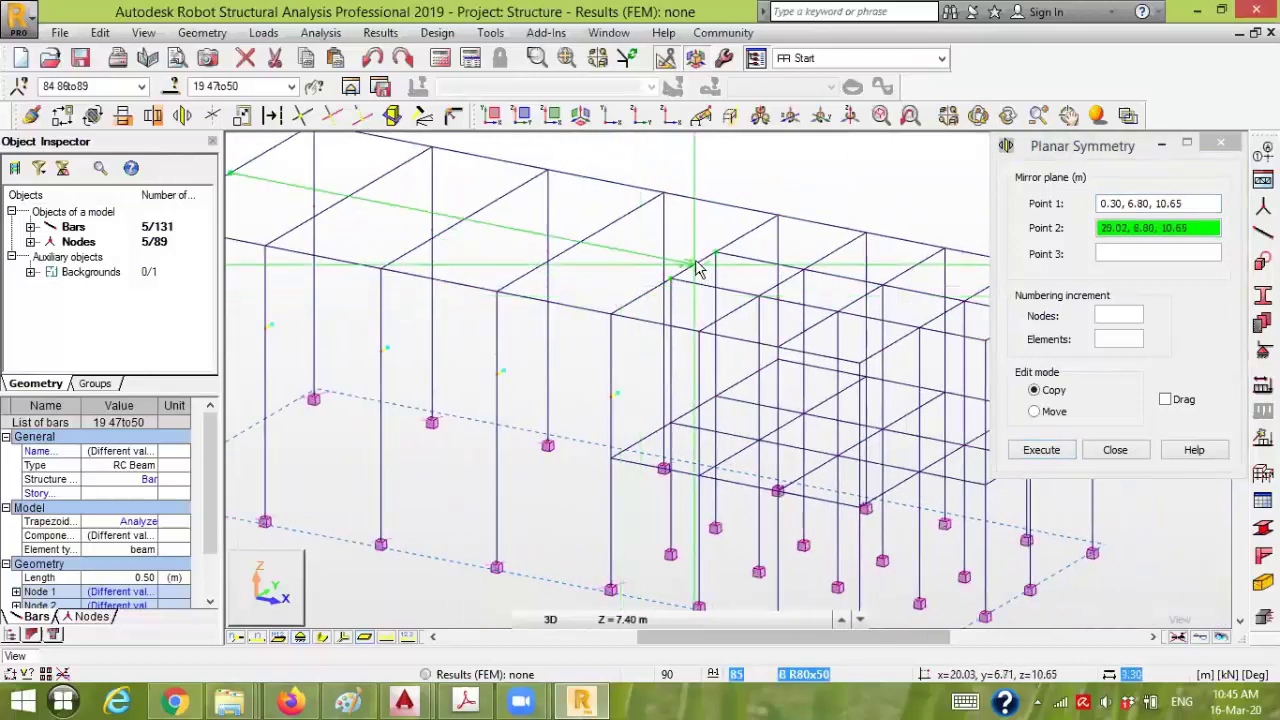
left_click(693, 268)
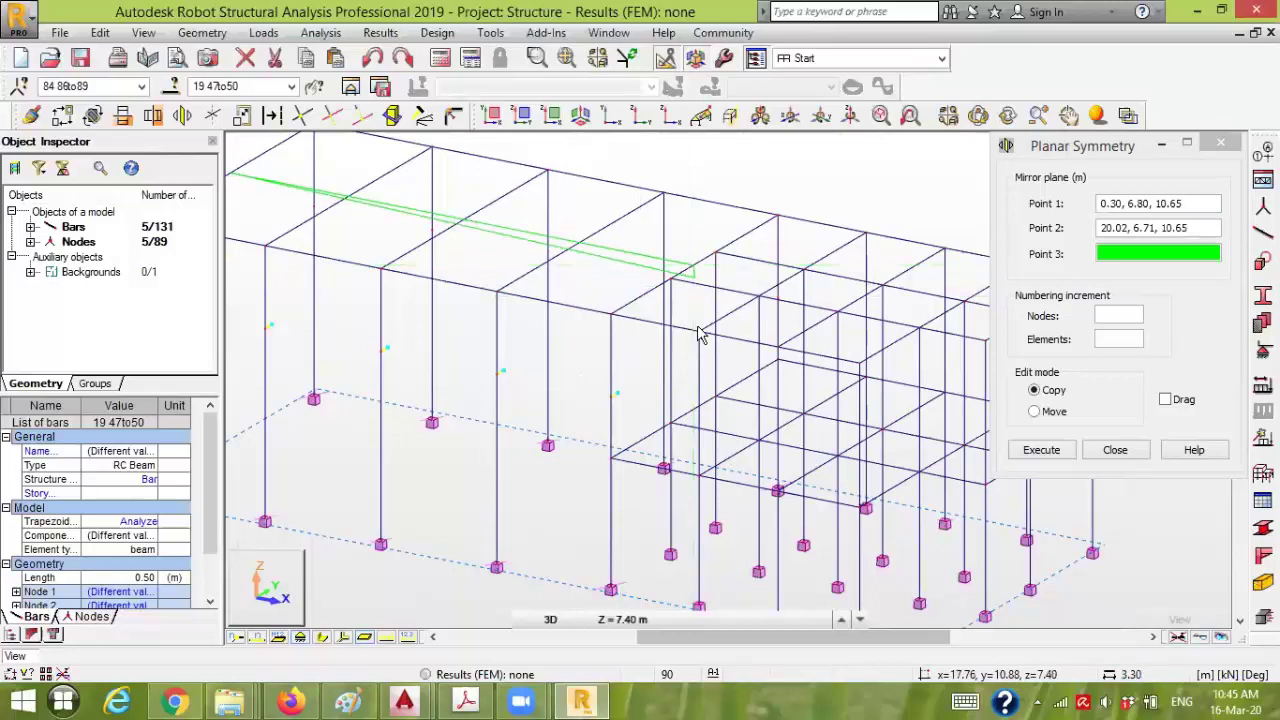
scroll(688, 420, "up", 3)
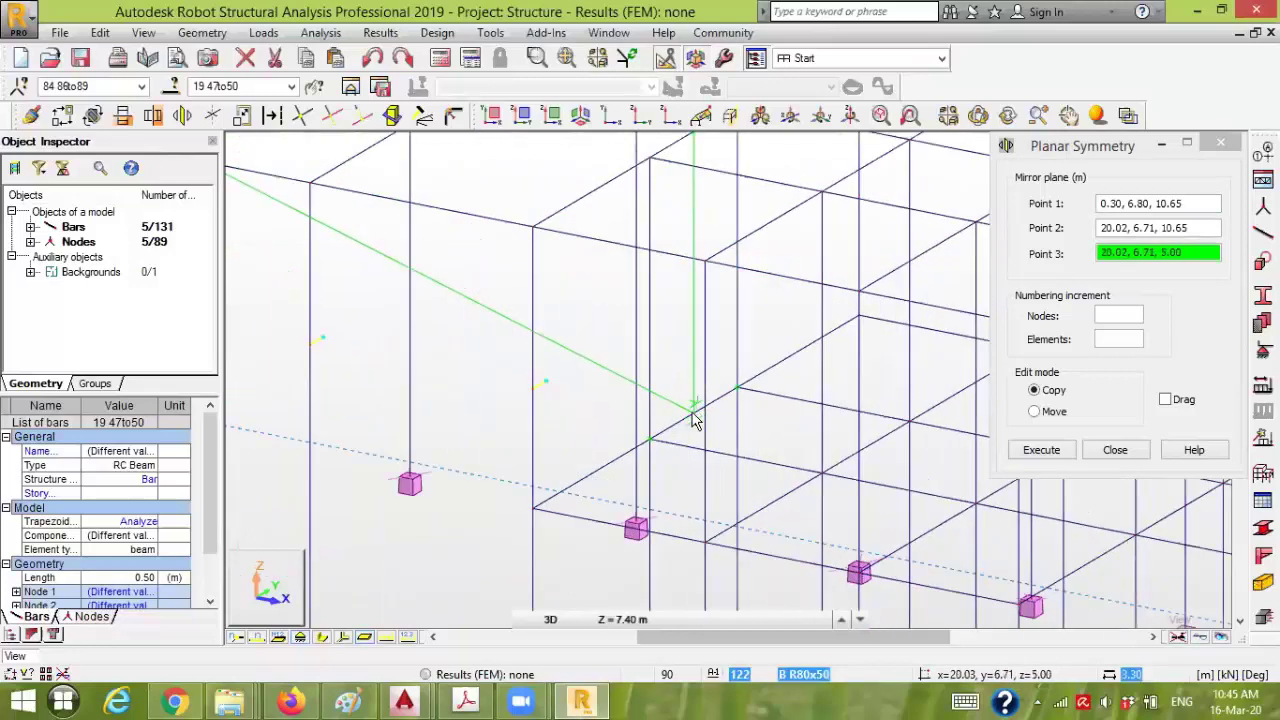
left_click(694, 419)
scroll(700, 450, "down", 3)
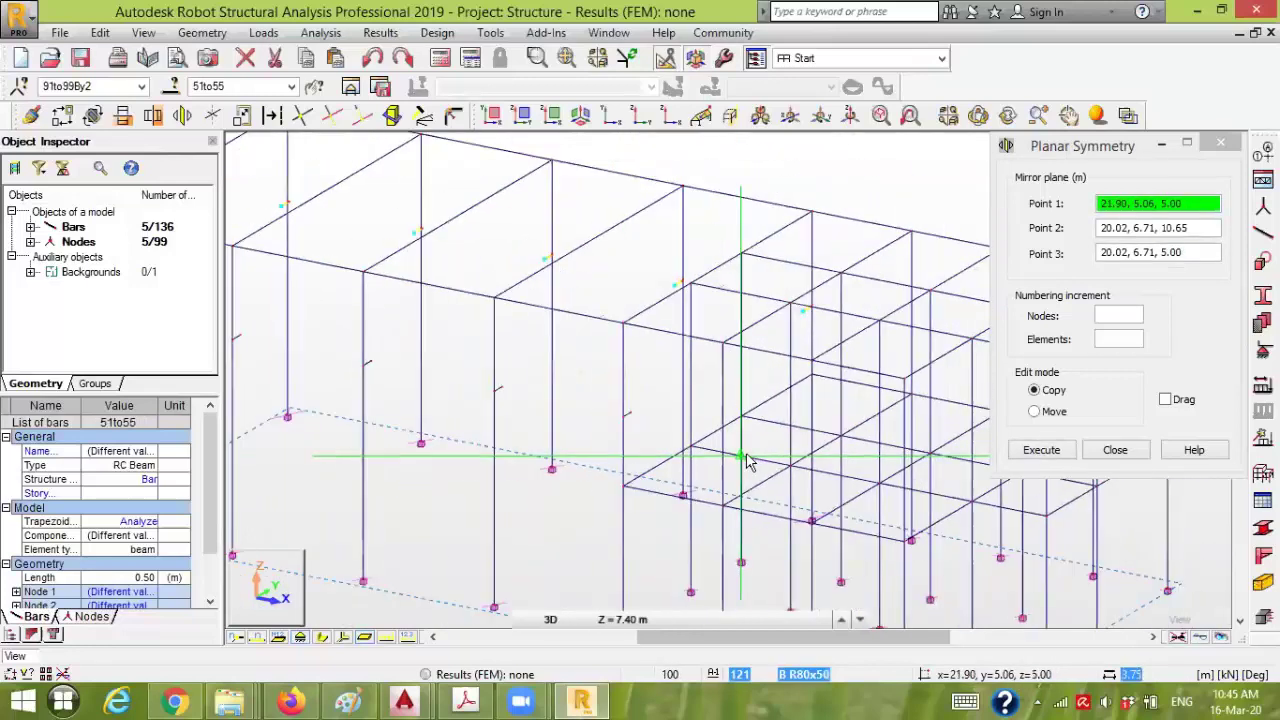
left_click(1116, 452)
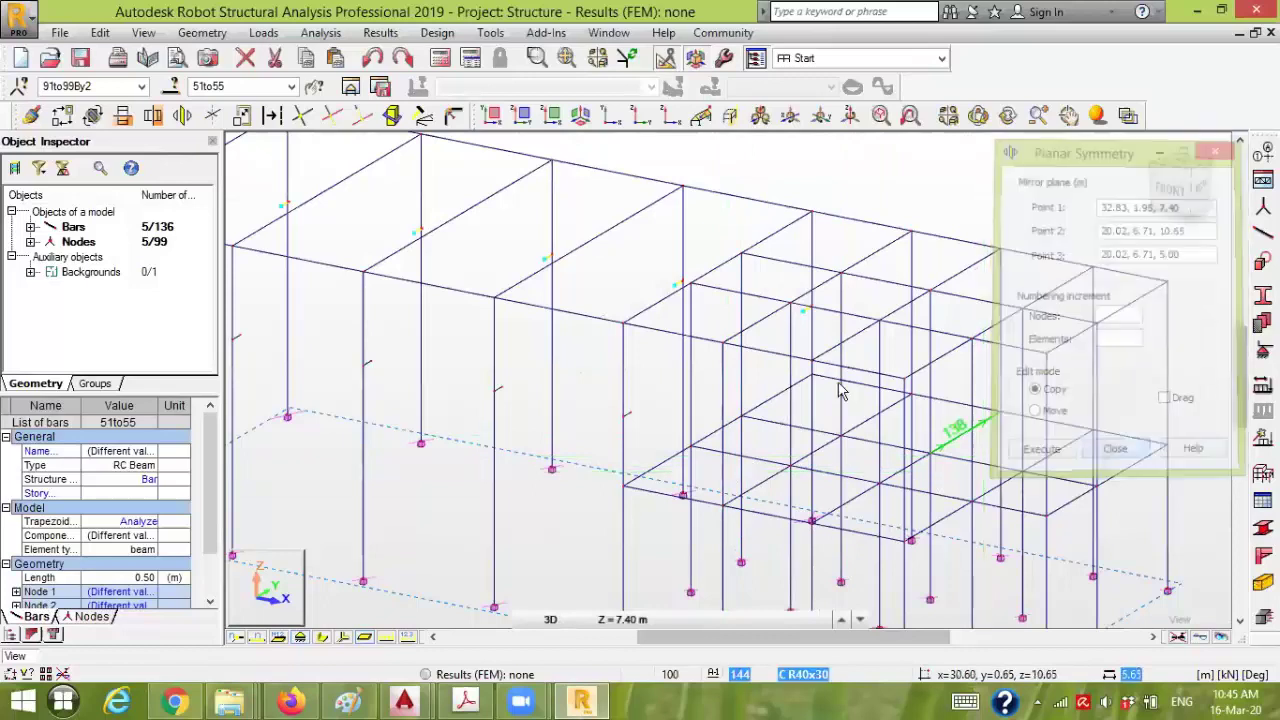
- Examine how the mirrored brackets meet the rear column row
left_click(600, 233)
scroll(752, 251, "up", 3)
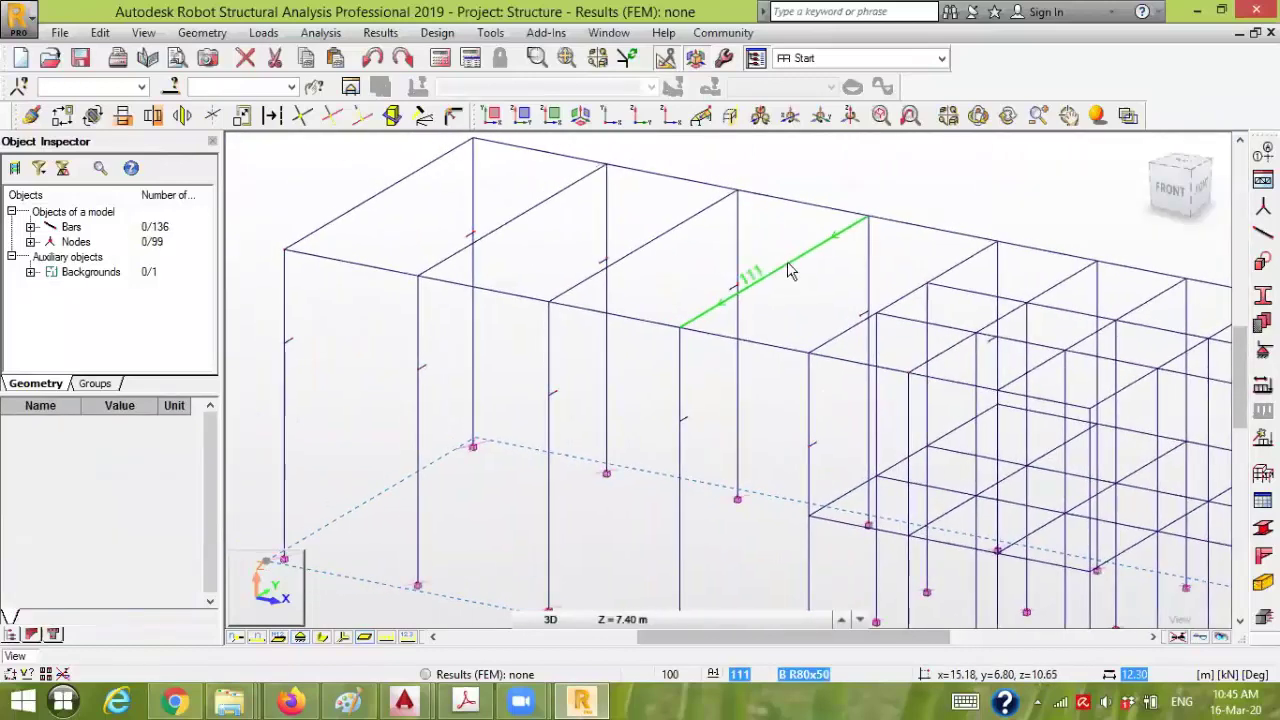
scroll(610, 260, "up", 6)
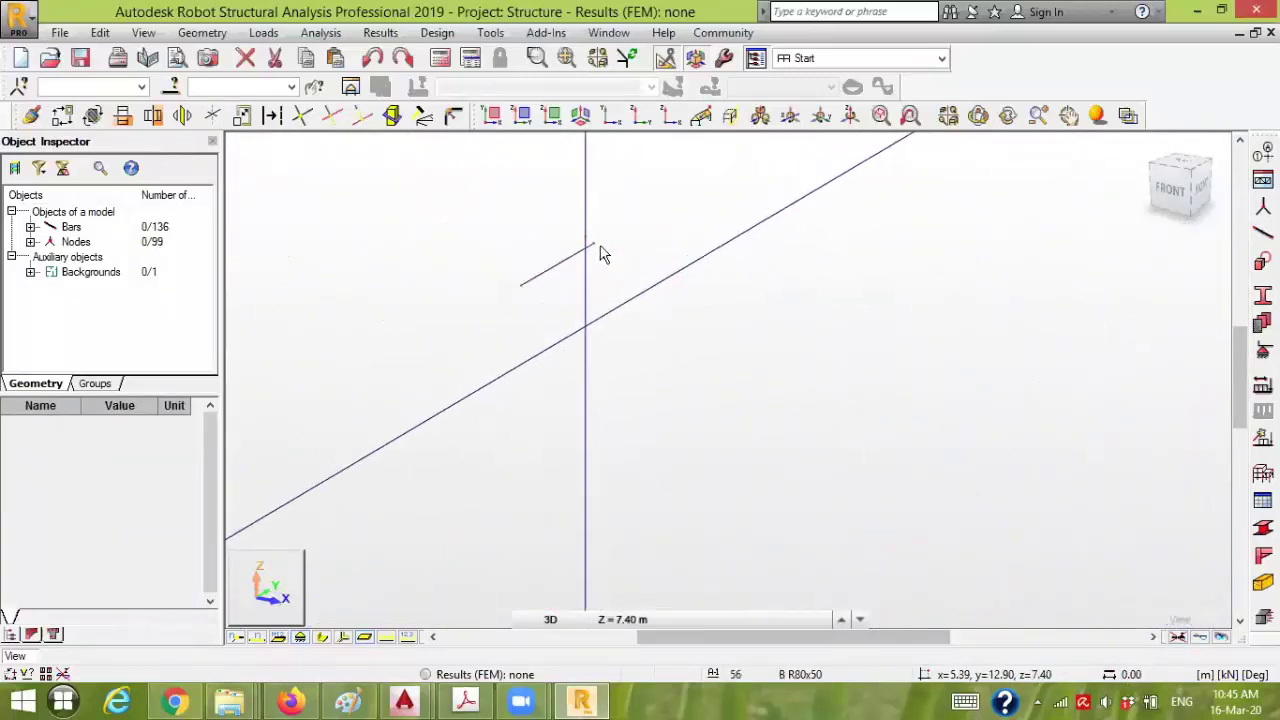
scroll(574, 243, "up", 2)
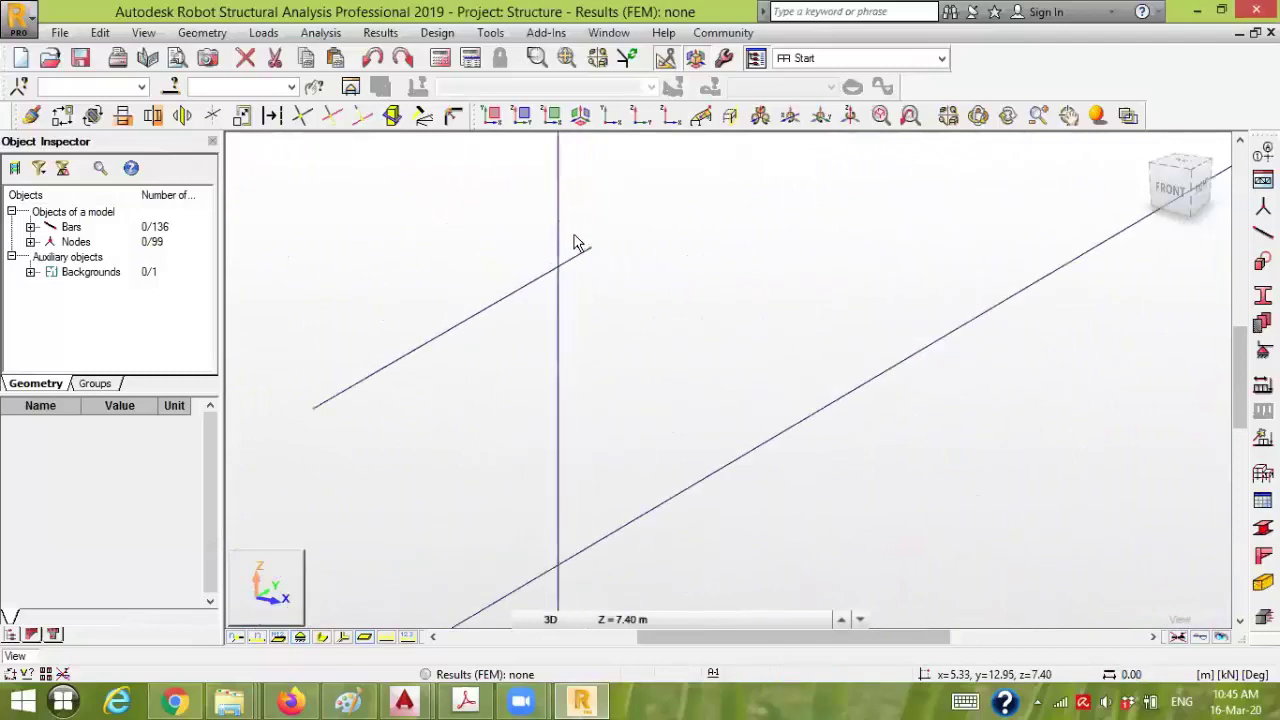
scroll(600, 282, "down", 2)
scroll(600, 282, "down", 4)
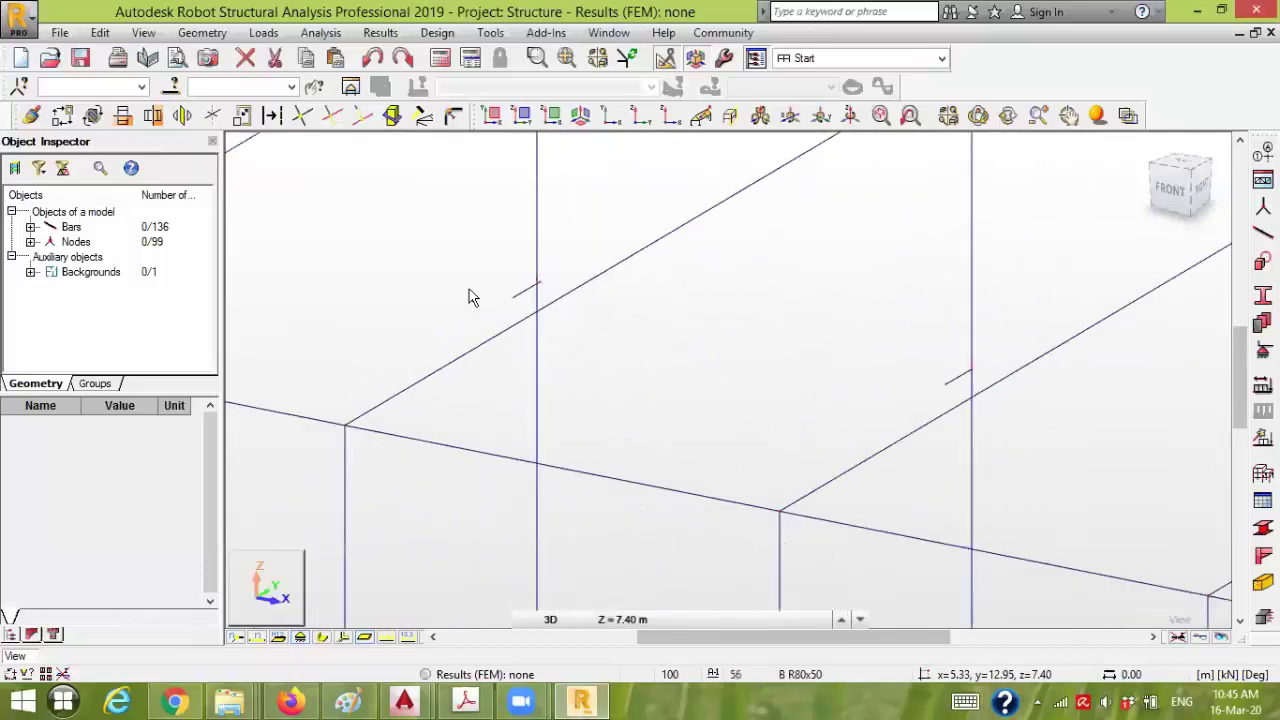
scroll(478, 291, "down", 3)
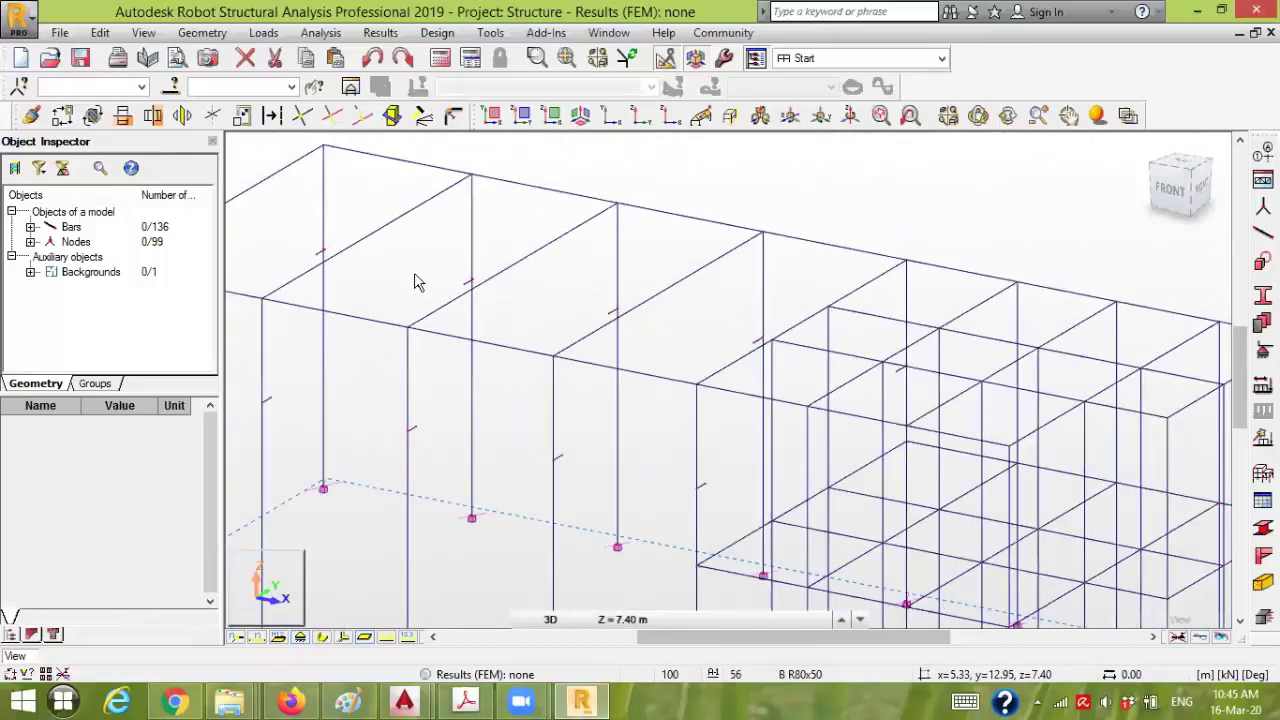
middle_click_drag(413, 272, 489, 286)
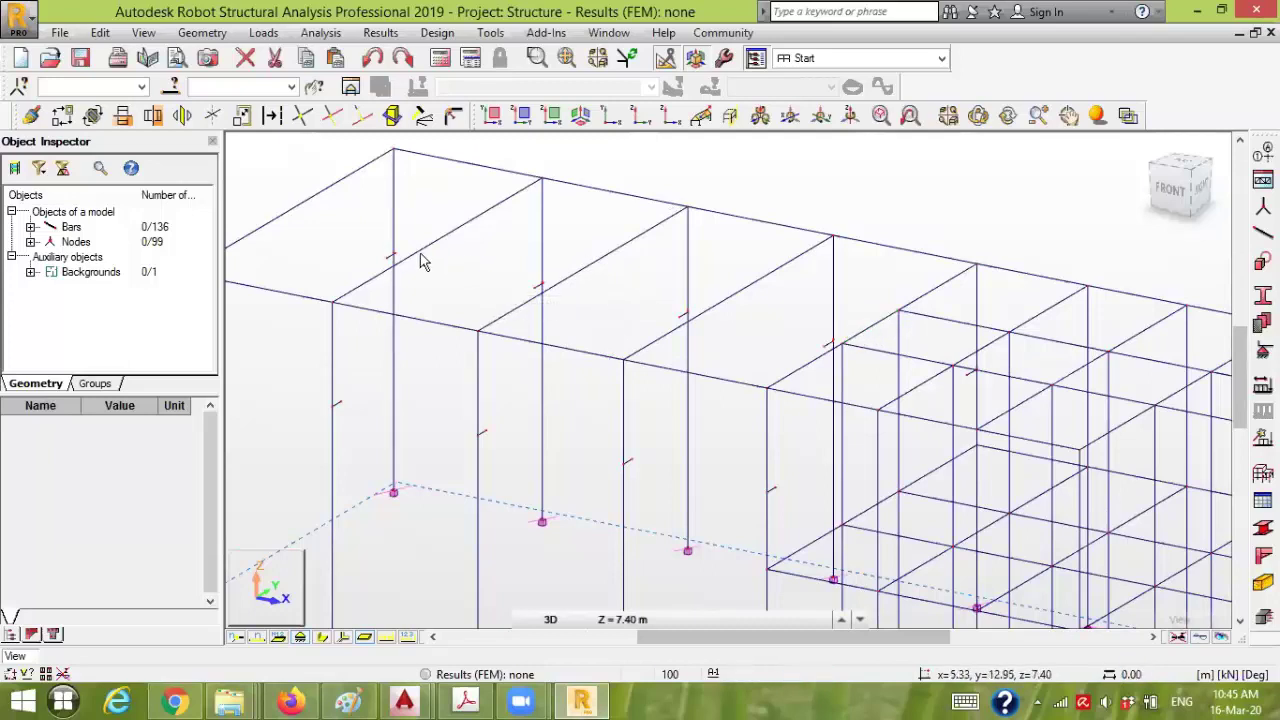
scroll(478, 280, "down", 3)
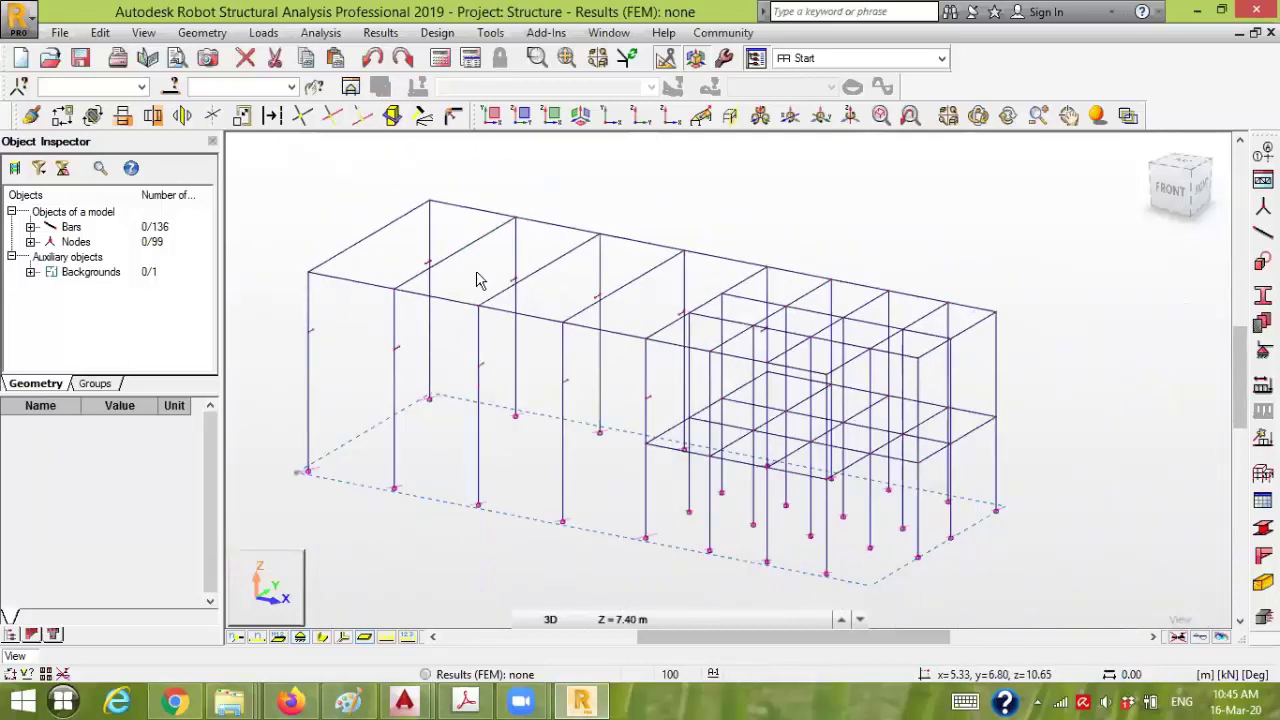
- Undo the planar symmetry copy of the brackets and clear the selection
left_click(372, 58)
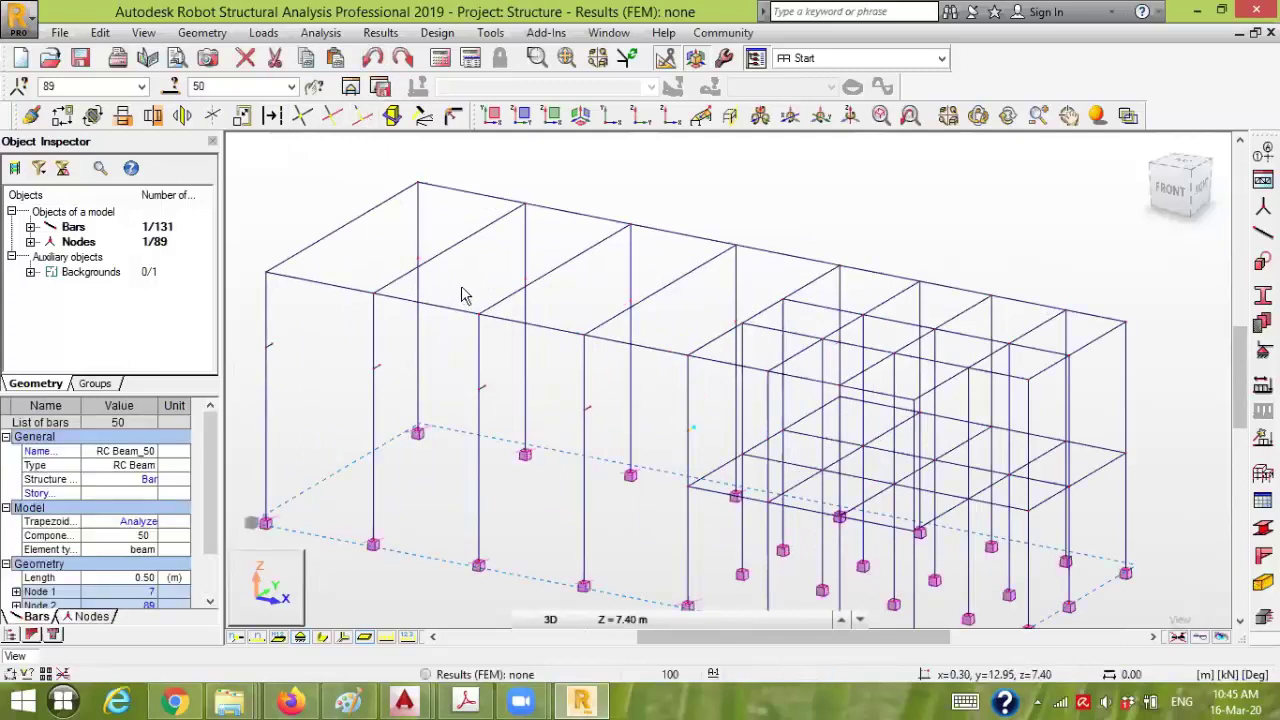
left_click(429, 283)
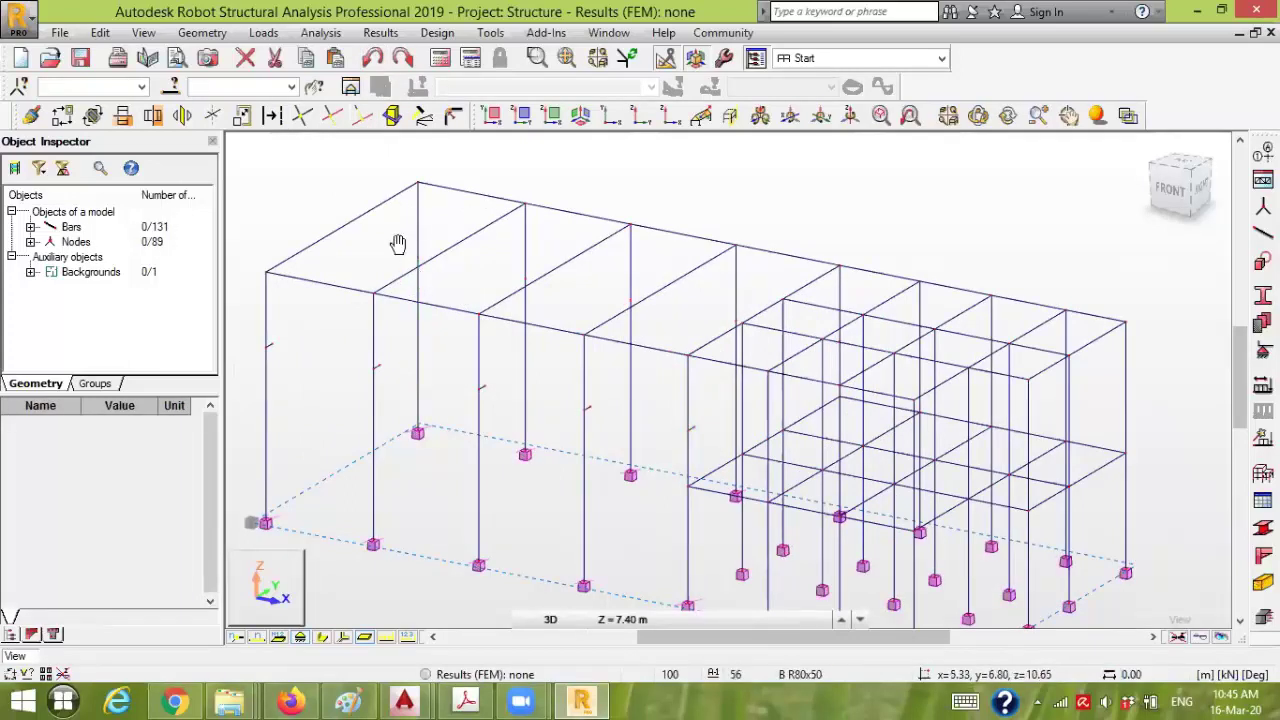
- Display node numbers and add an RC Beam bracket, section B R80x50, from node 56 at 0.30, 12.95, 7.40 to 0.30, 12.45, 7.40
scroll(440, 240, "up", 5)
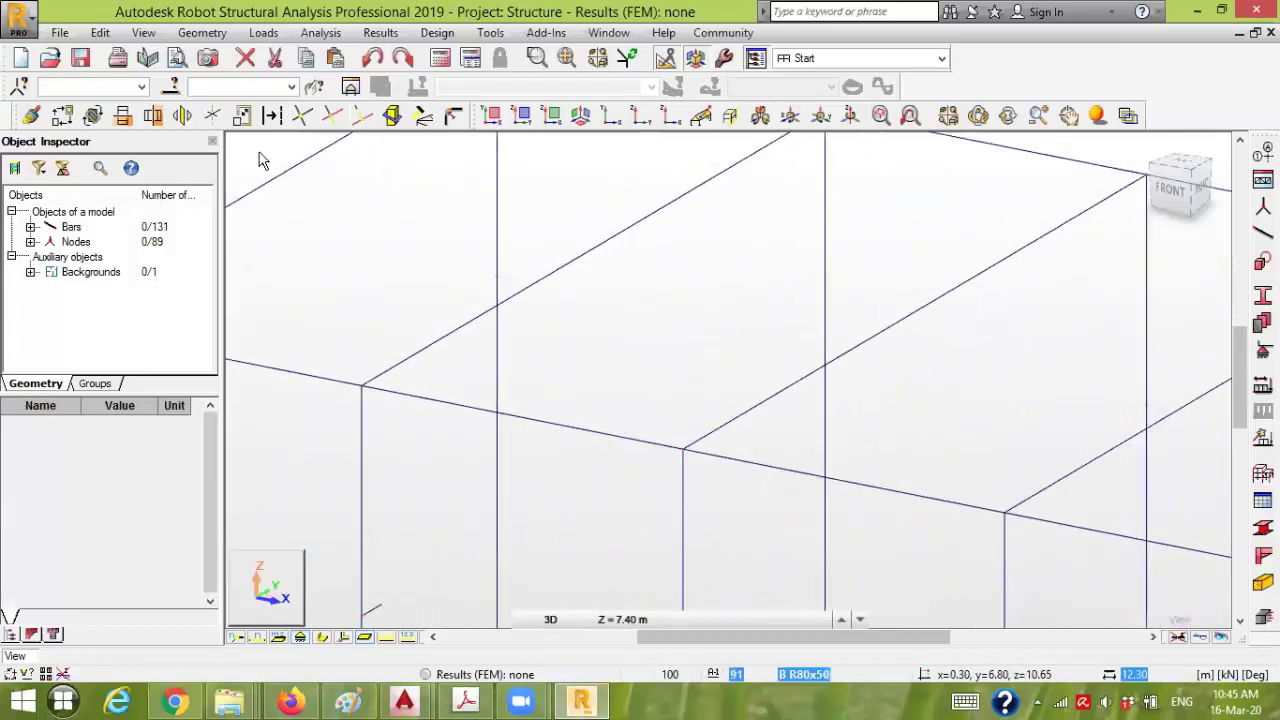
left_click(1261, 233)
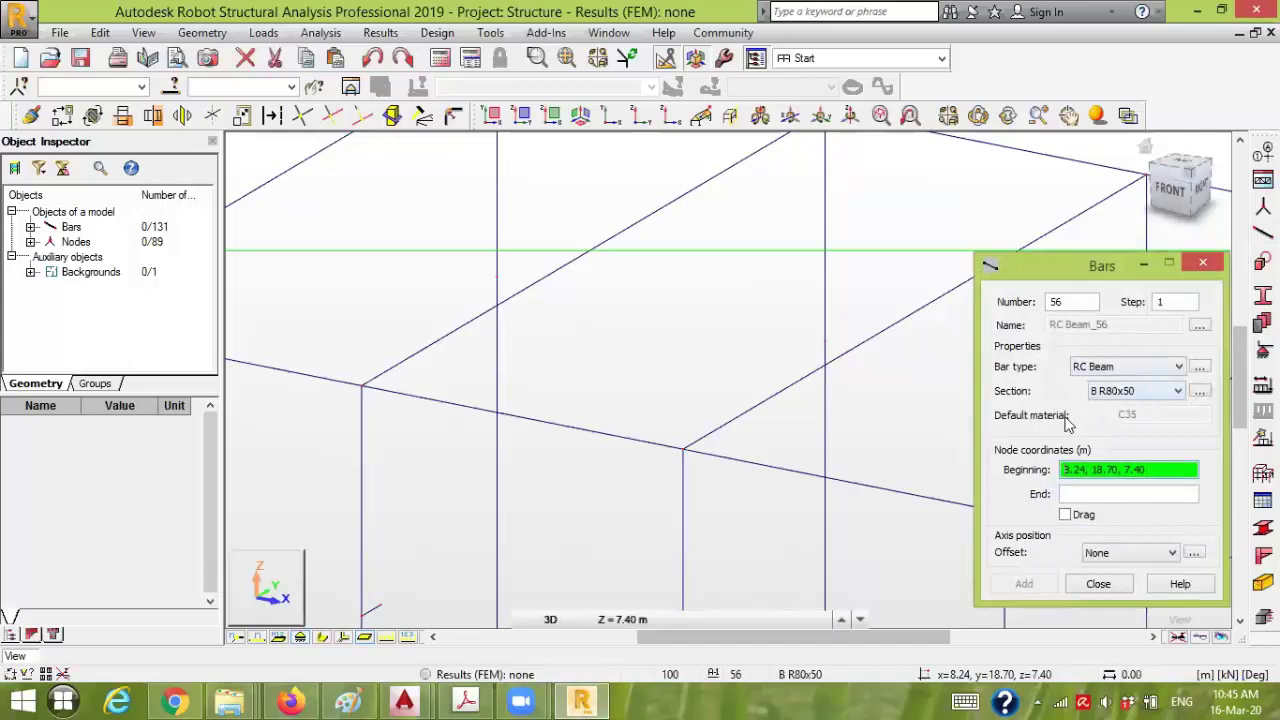
left_click(236, 638)
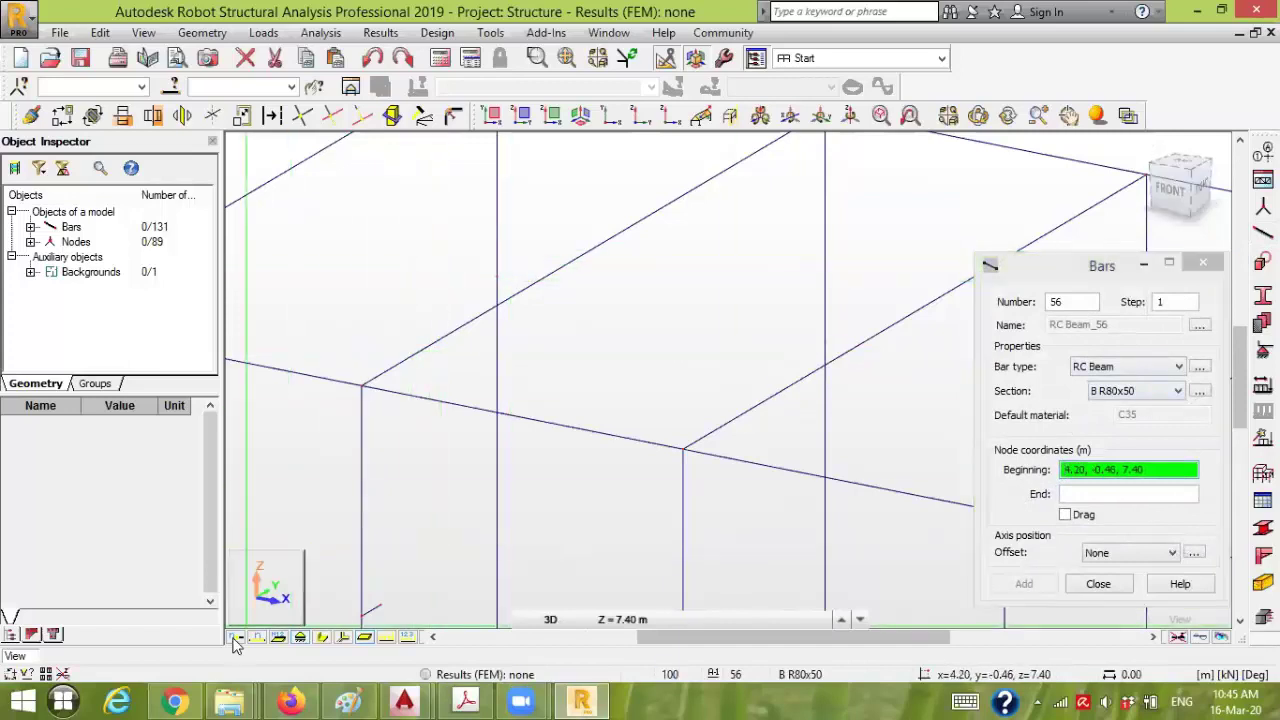
left_click(500, 277)
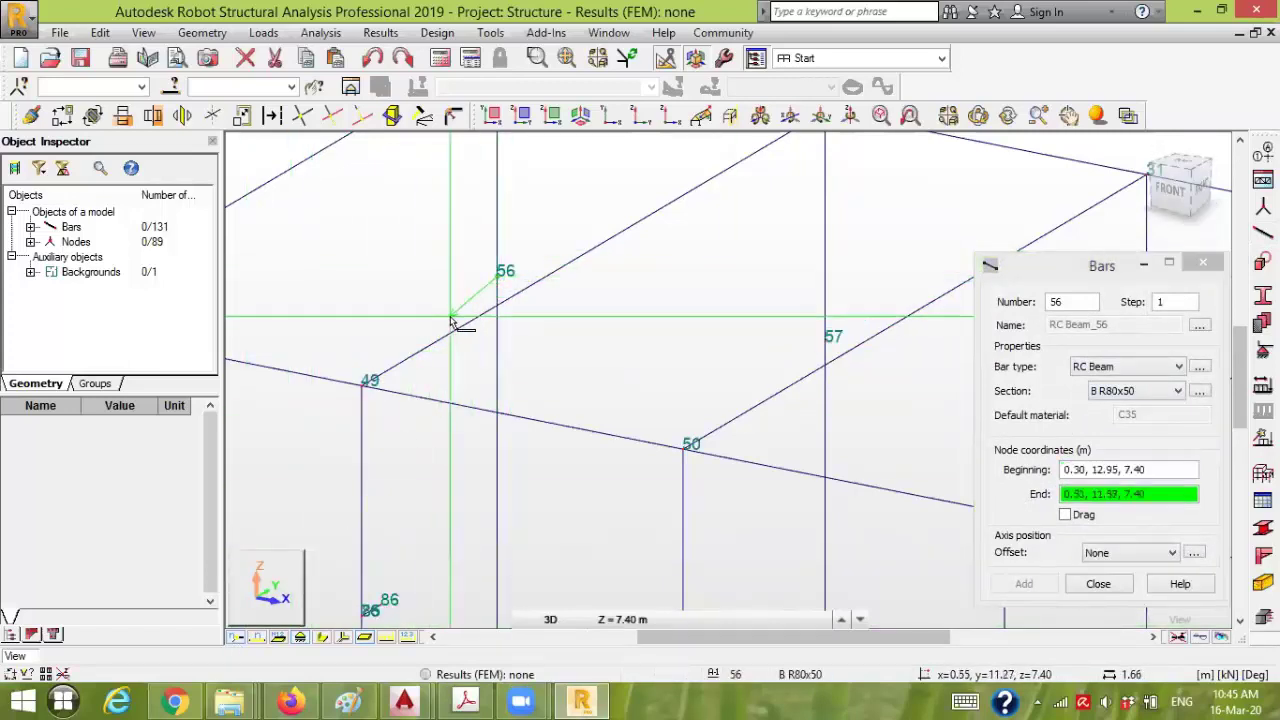
left_click(1156, 470)
key("ctrl+c")
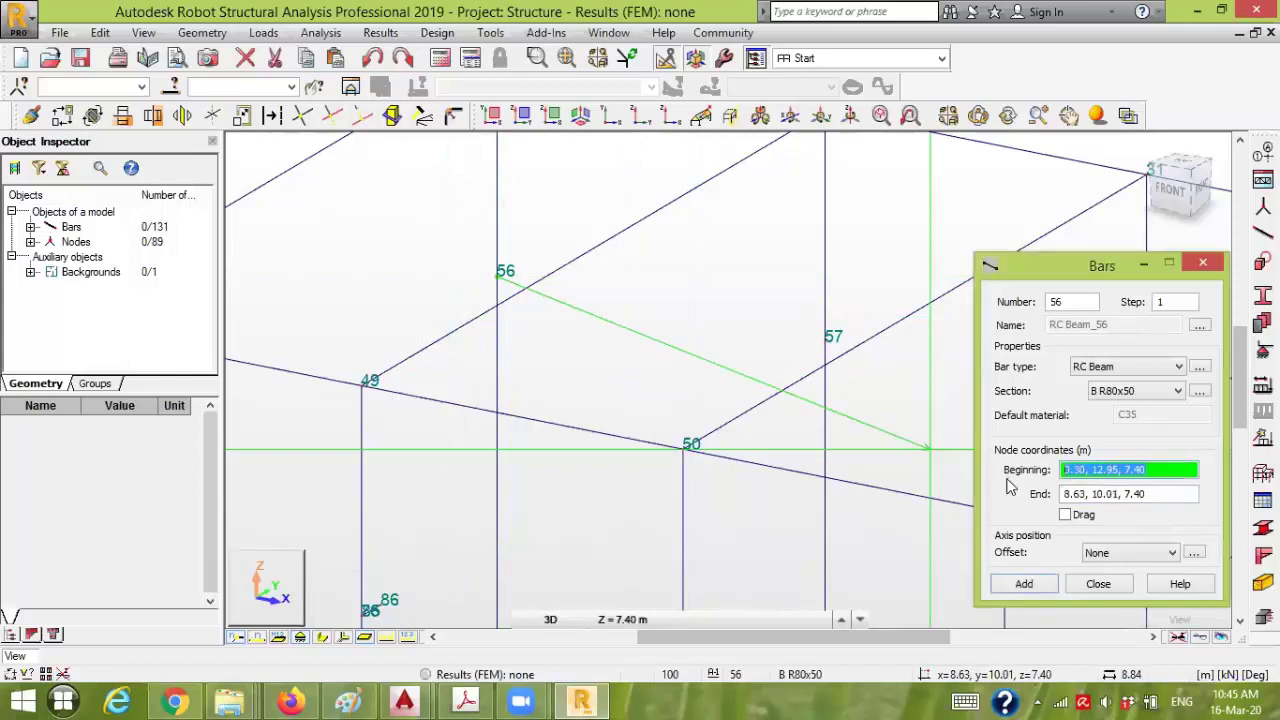
left_click(1165, 494)
key("ctrl+v")
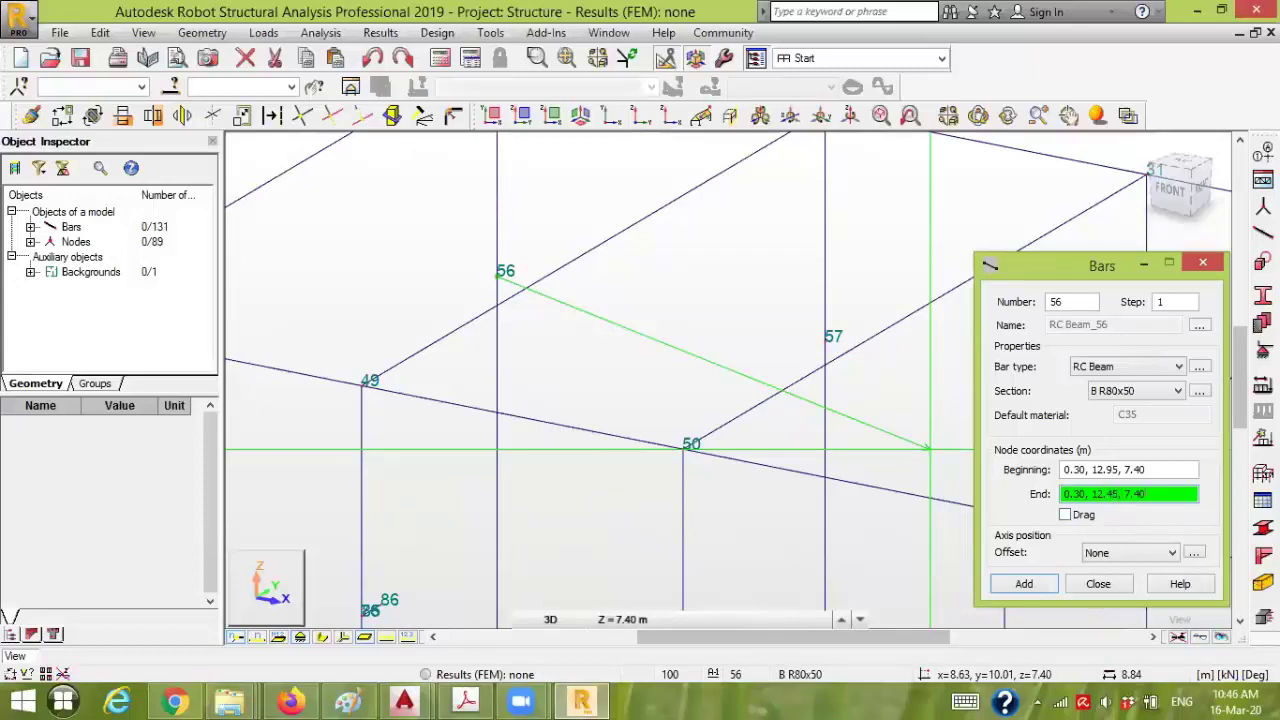
key("Return")
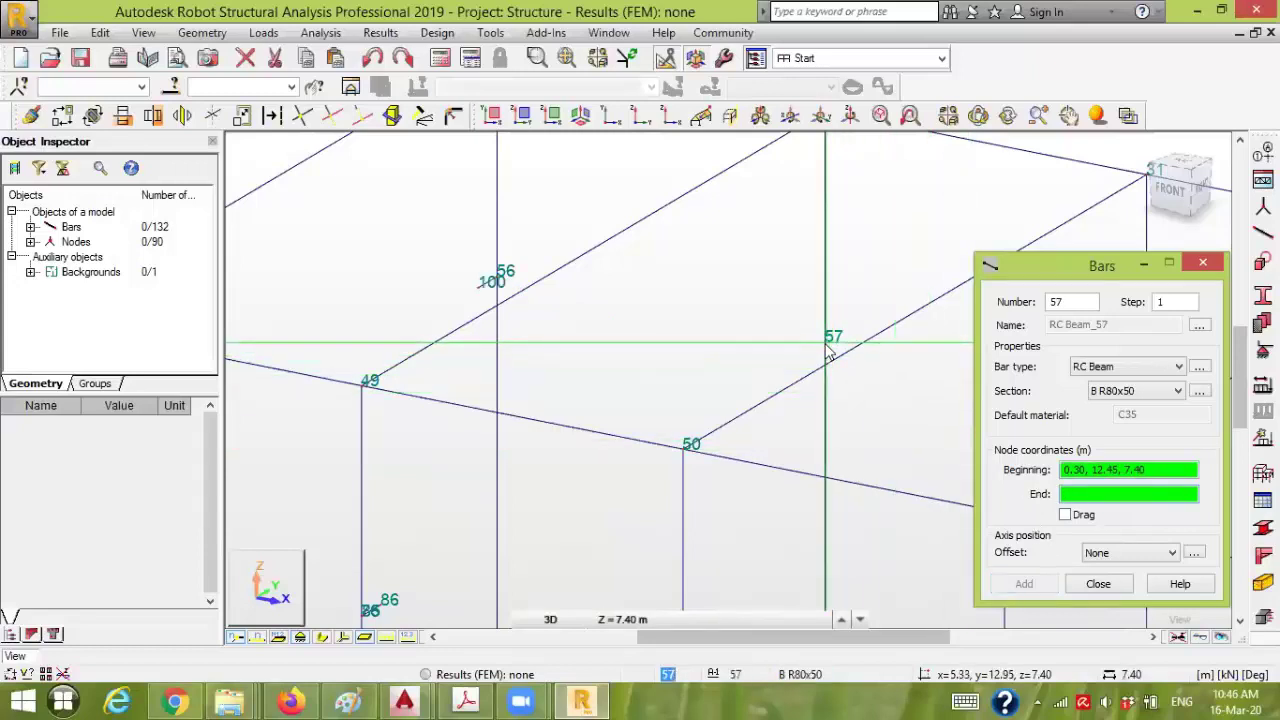
left_click(1100, 583)
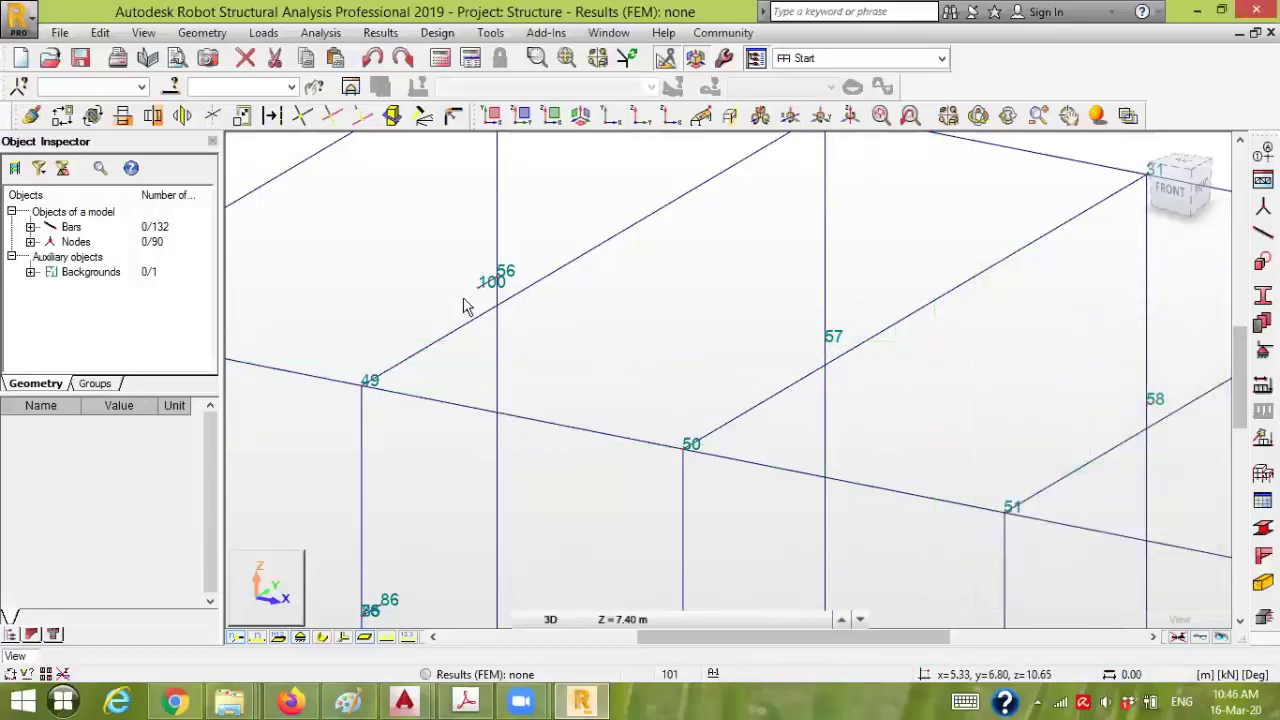
- Select the new rear bracket with its end node and copy it by translation from node 56 to node 57
scroll(474, 285, "up", 3)
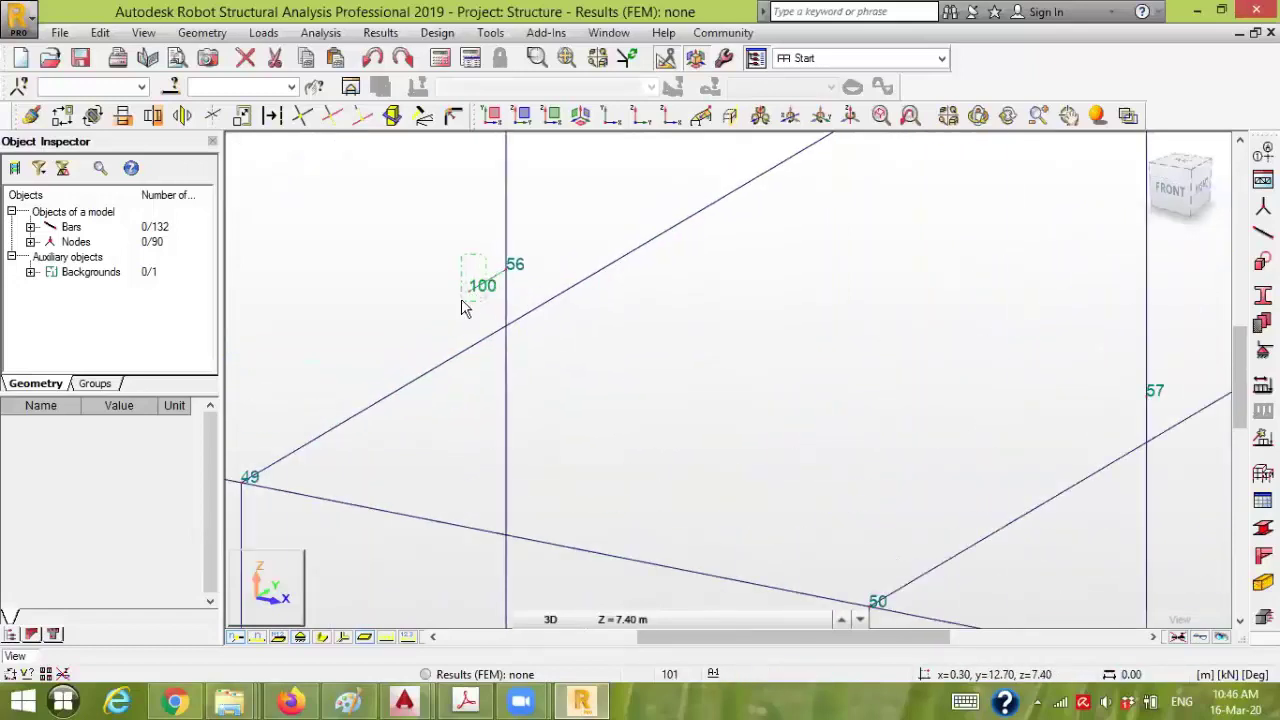
left_click(460, 302)
scroll(386, 243, "down", 4)
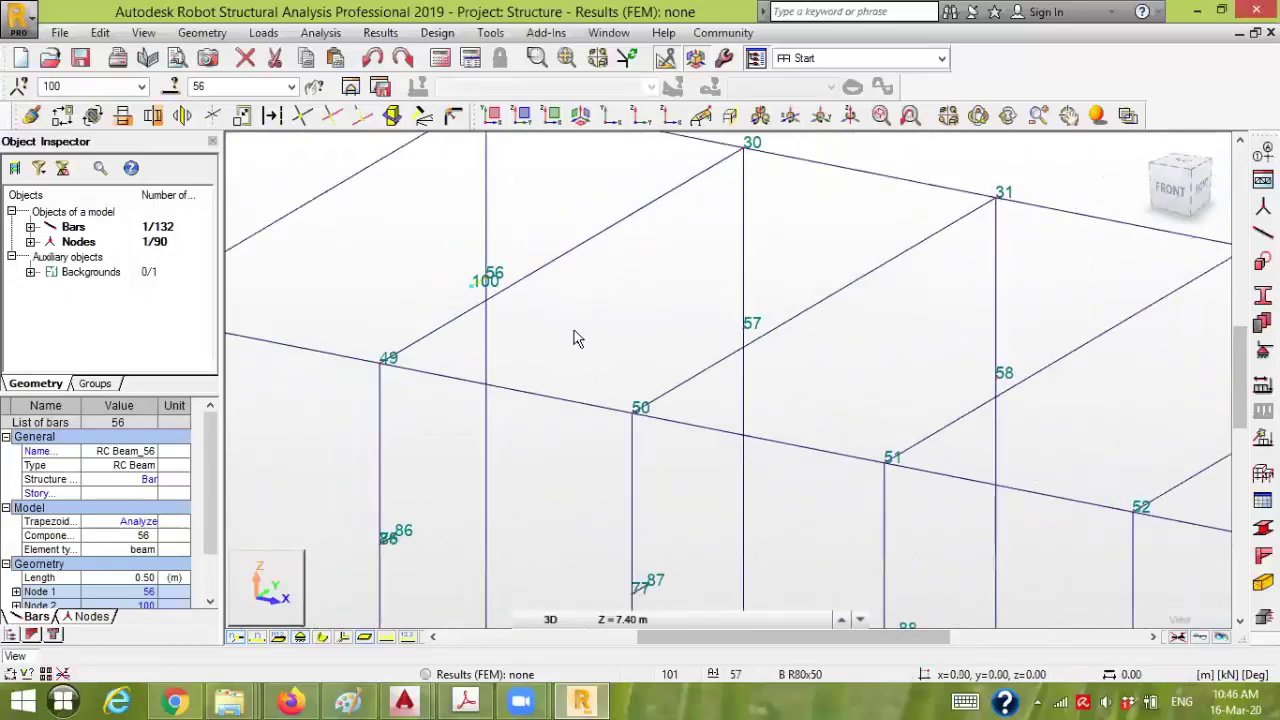
left_click(63, 116)
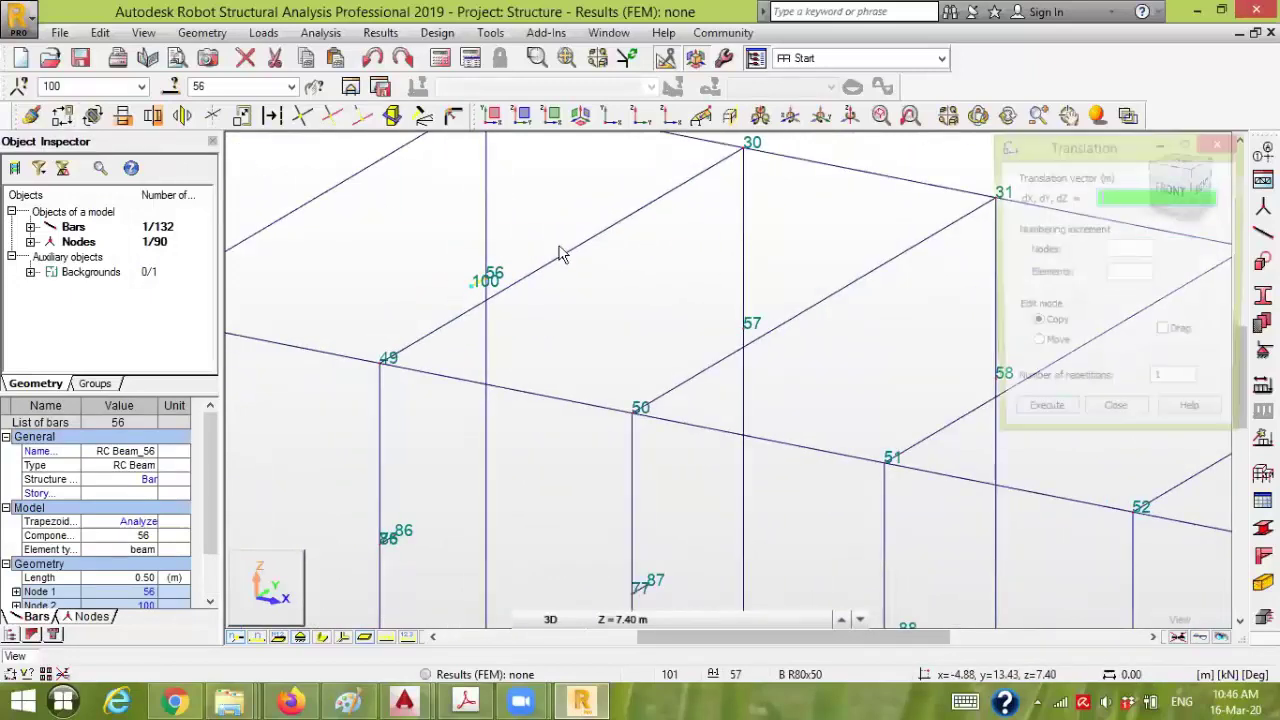
scroll(568, 260, "up", 5)
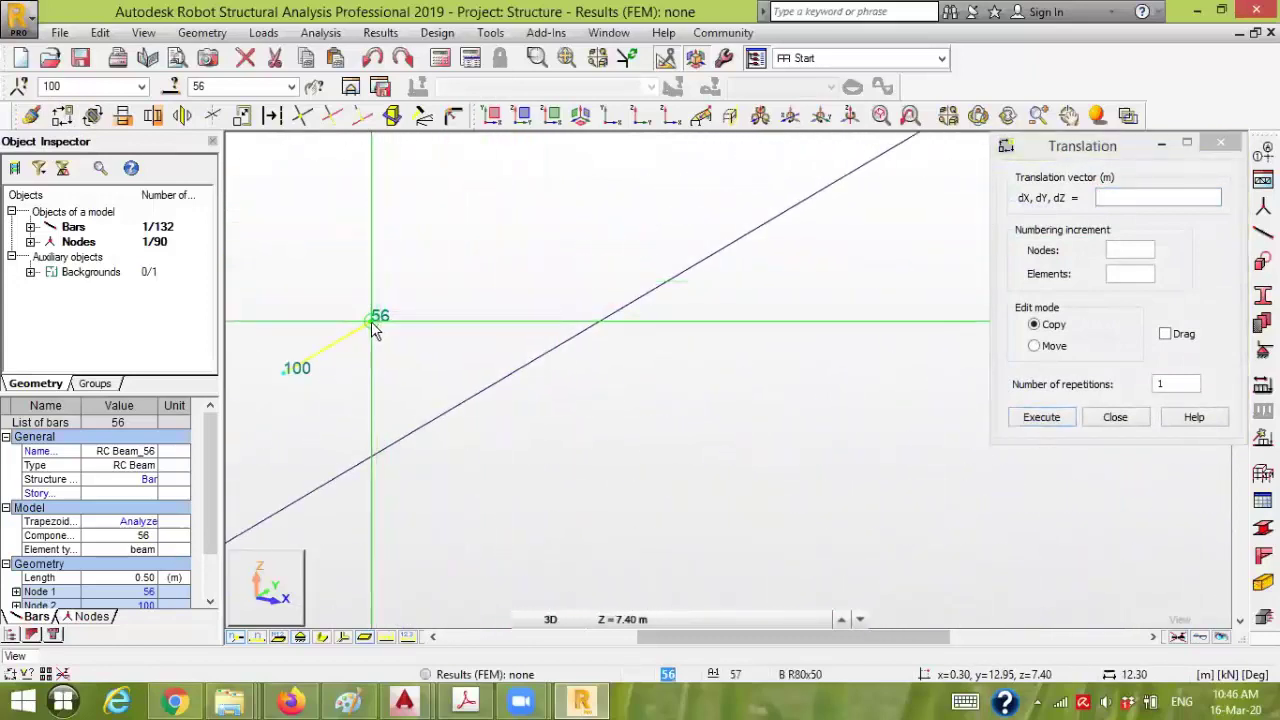
scroll(375, 330, "up", 4)
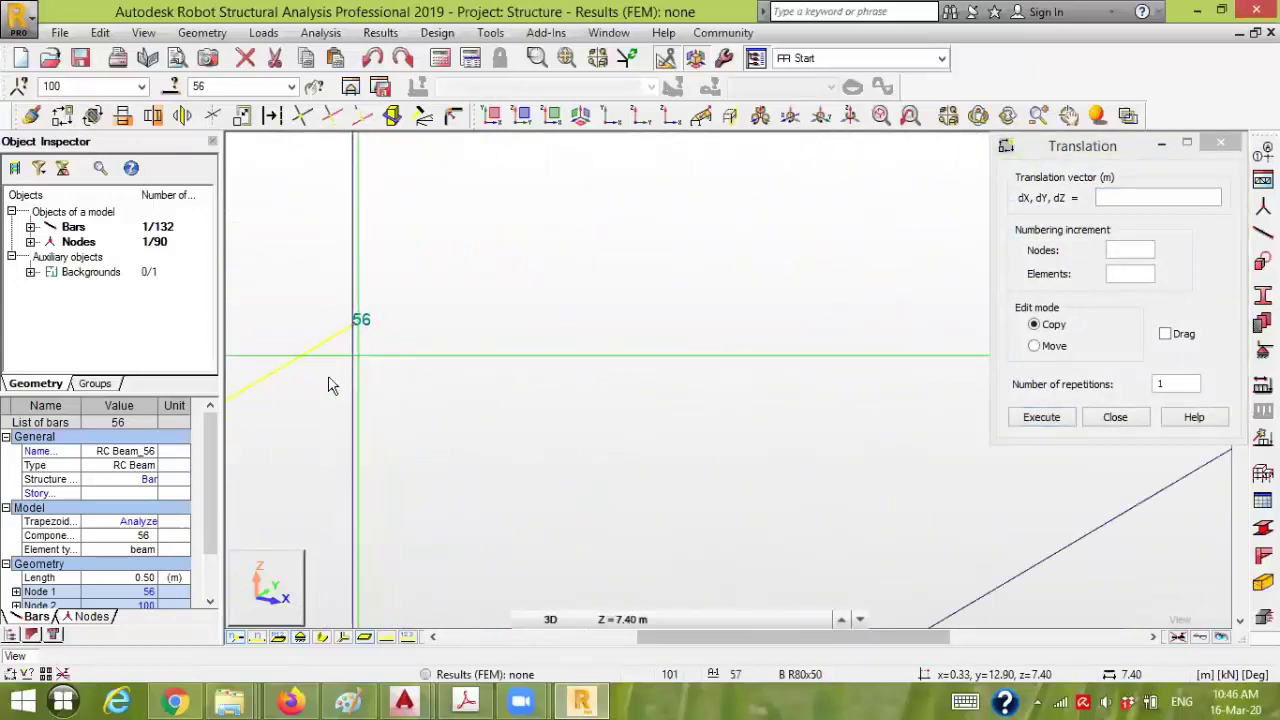
left_click(353, 330)
scroll(414, 371, "down", 3)
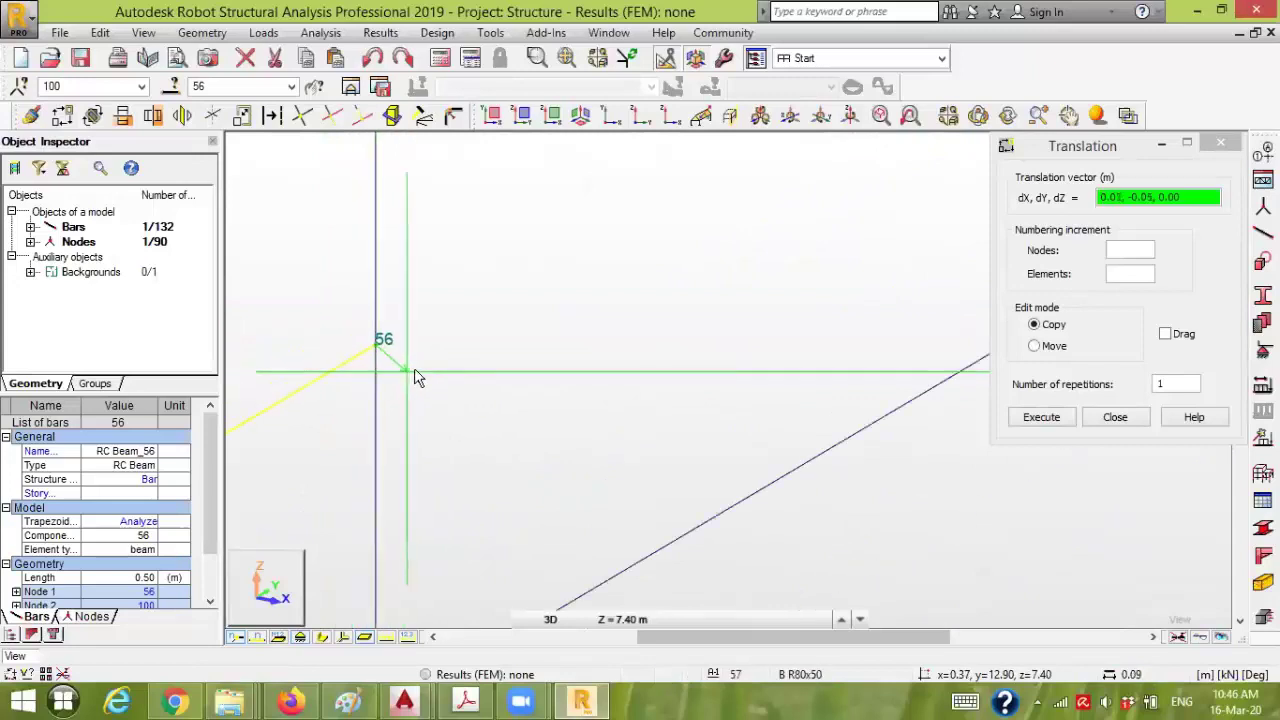
scroll(465, 385, "down", 3)
scroll(500, 357, "up", 4)
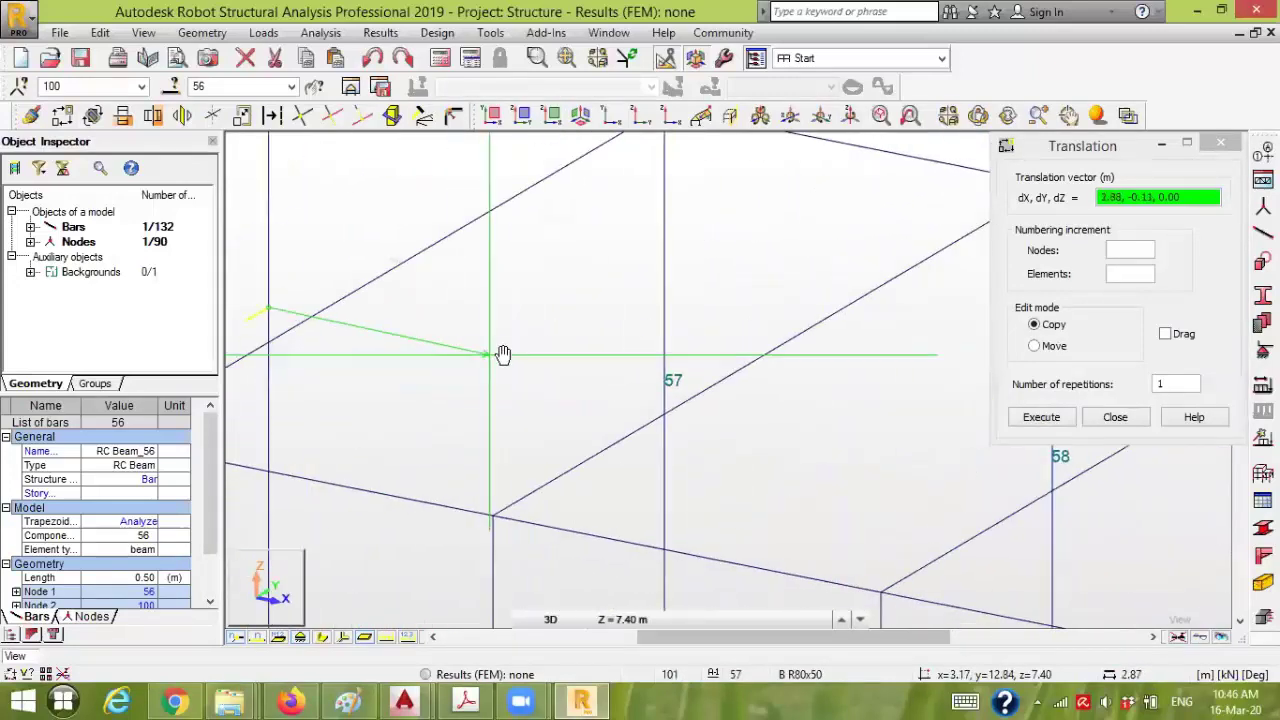
left_click(603, 383)
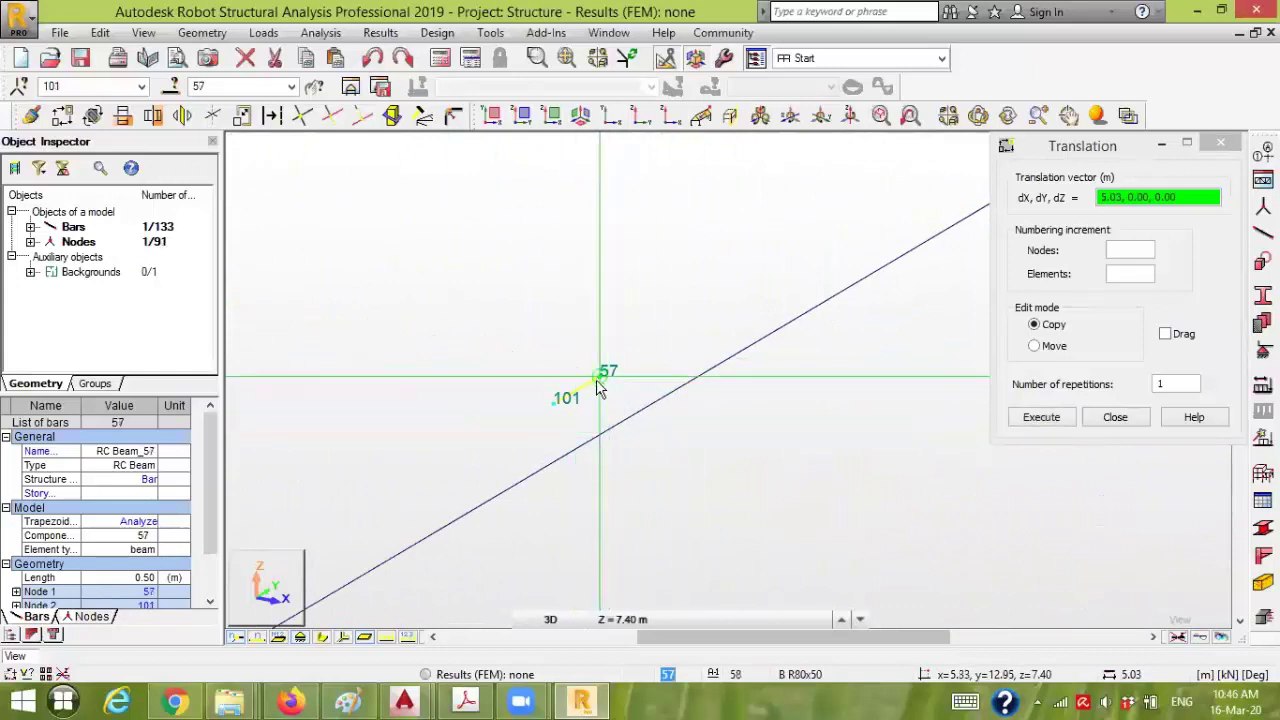
- Copy the rear bracket from node 57 to node 58 with the same translation command
scroll(769, 463, "down", 2)
middle_click_drag(774, 451, 586, 403)
scroll(757, 408, "up", 2)
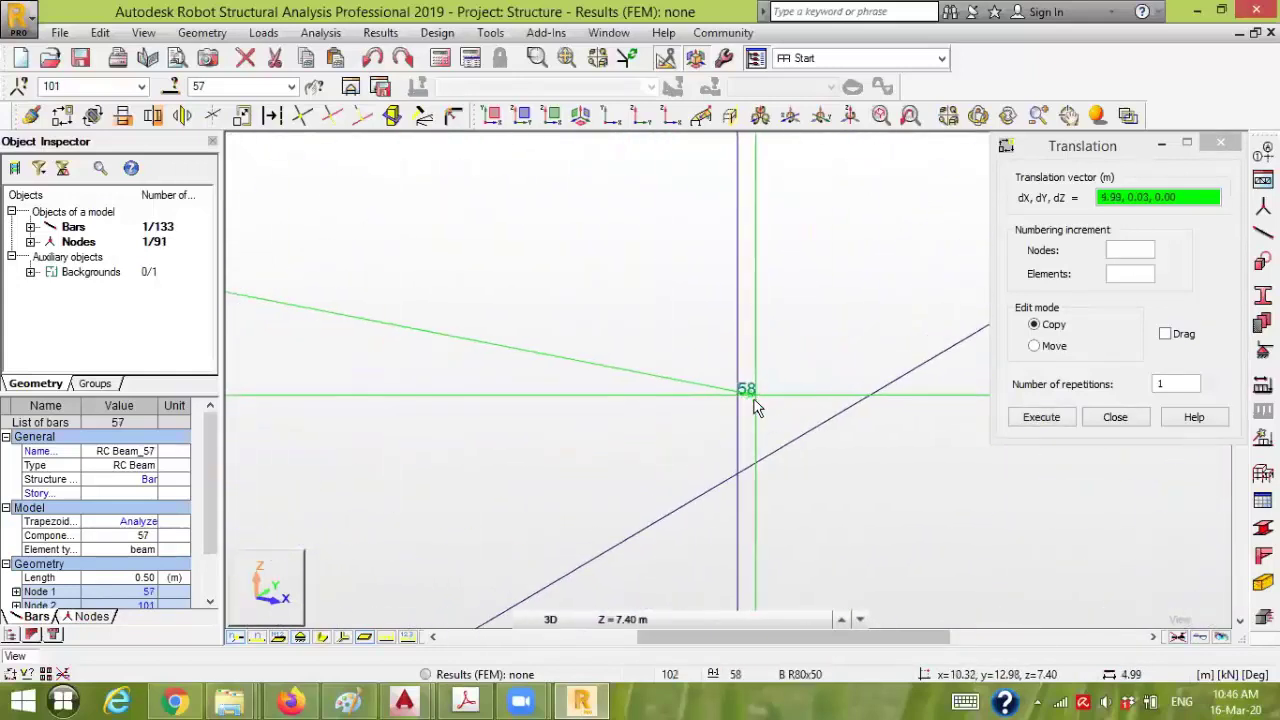
left_click(738, 405)
- Copy the rear bracket by translation from node 58 to node 59
scroll(620, 405, "down", 4)
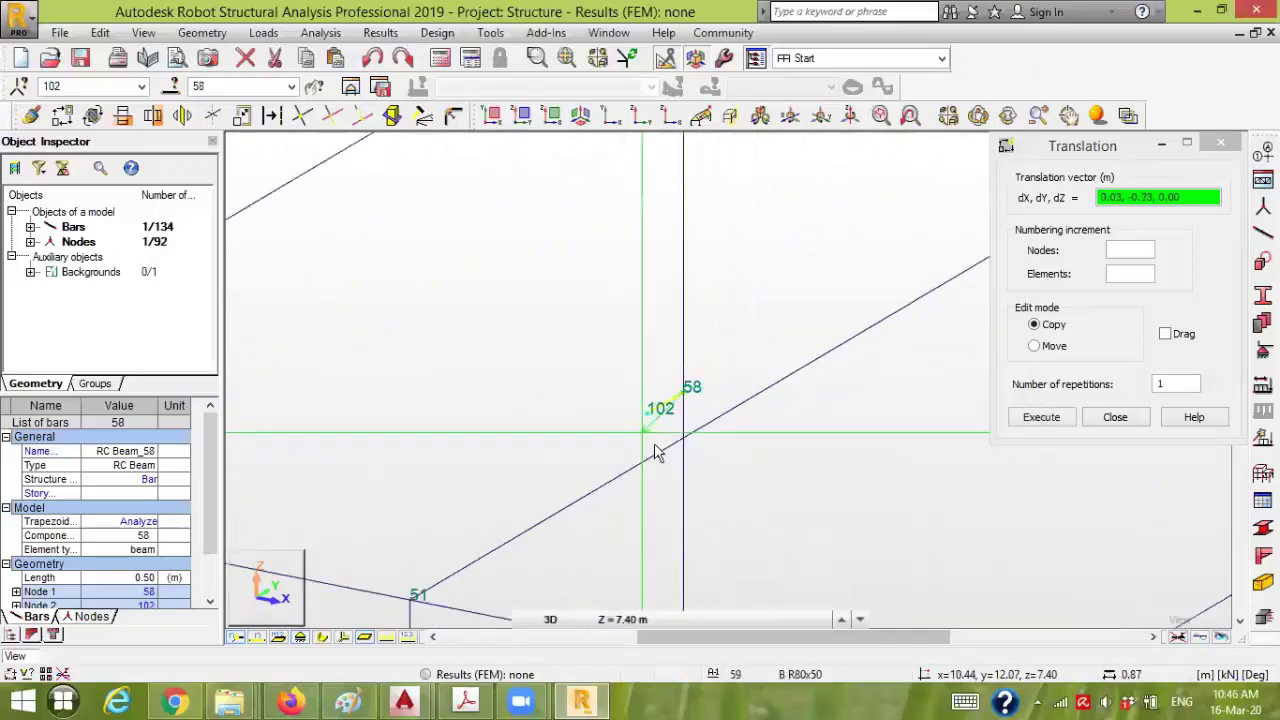
scroll(802, 488, "up", 2)
scroll(790, 430, "up", 3)
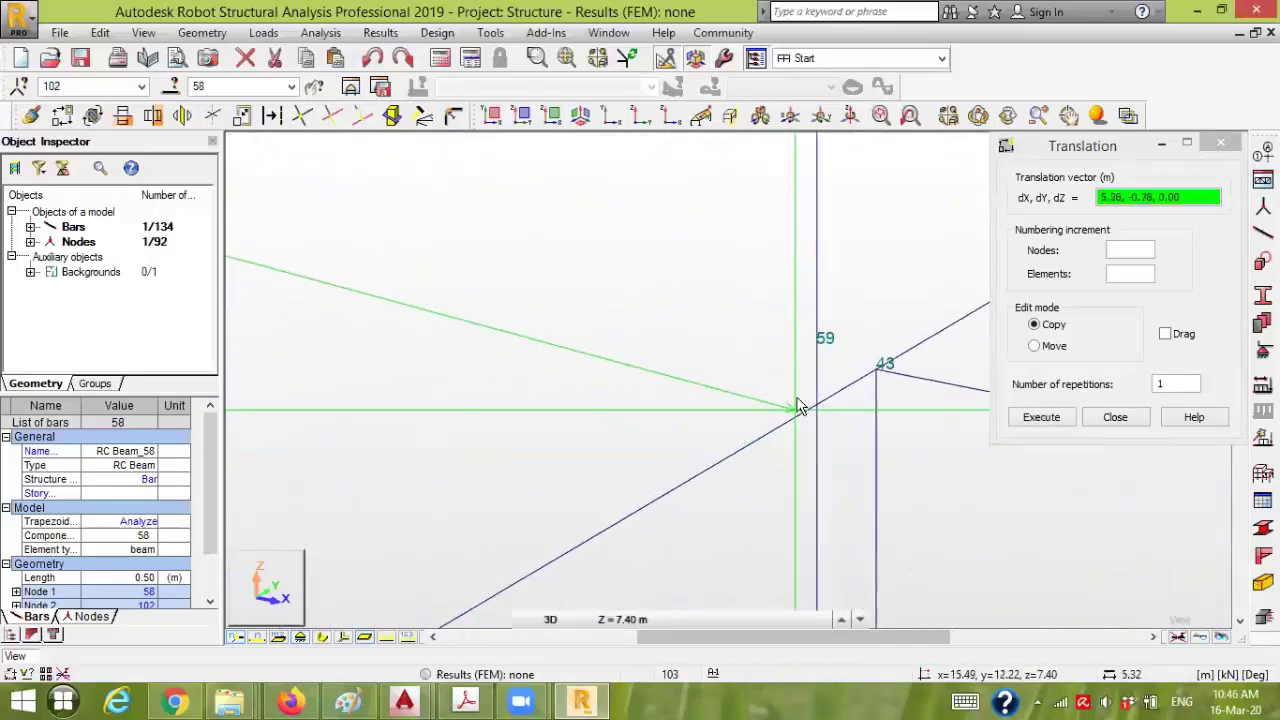
left_click(822, 336)
- Copy the rear bracket from node 59 to node 83, then close the translation command and clear the selection
scroll(650, 368, "down", 3)
scroll(476, 372, "down", 2)
scroll(872, 422, "up", 3)
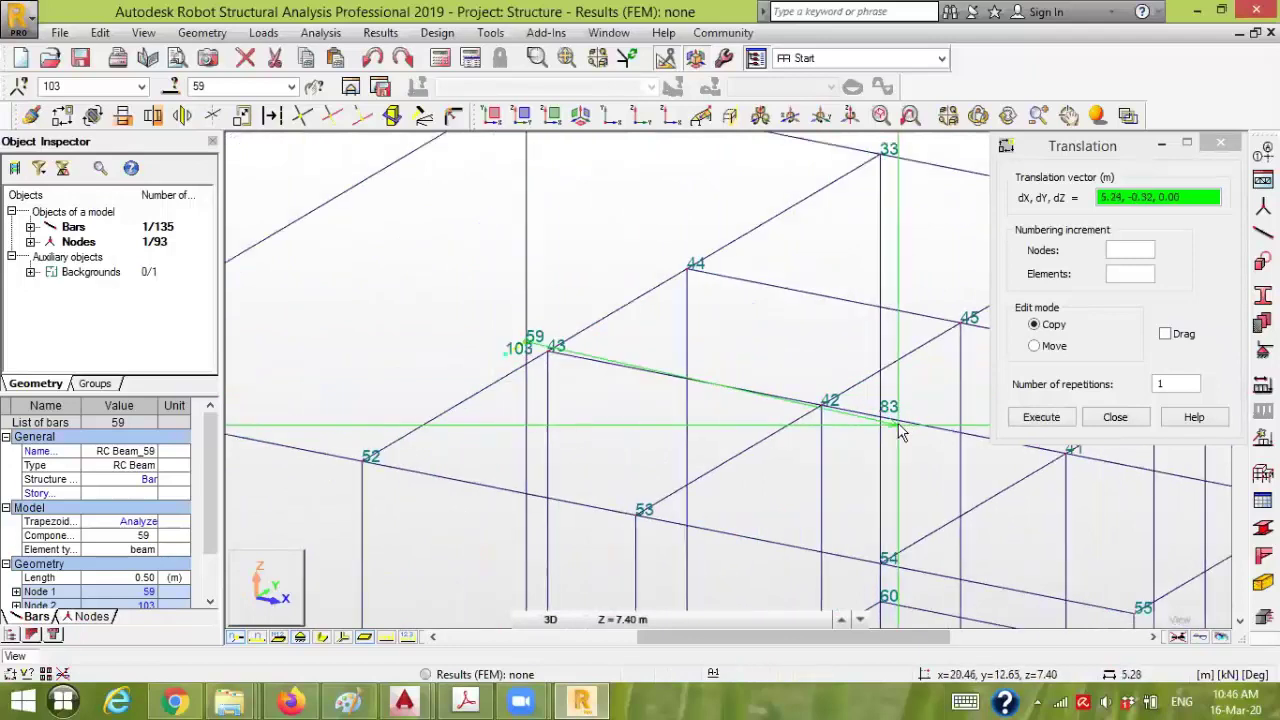
scroll(872, 422, "up", 3)
left_click(844, 351)
left_click(1110, 418)
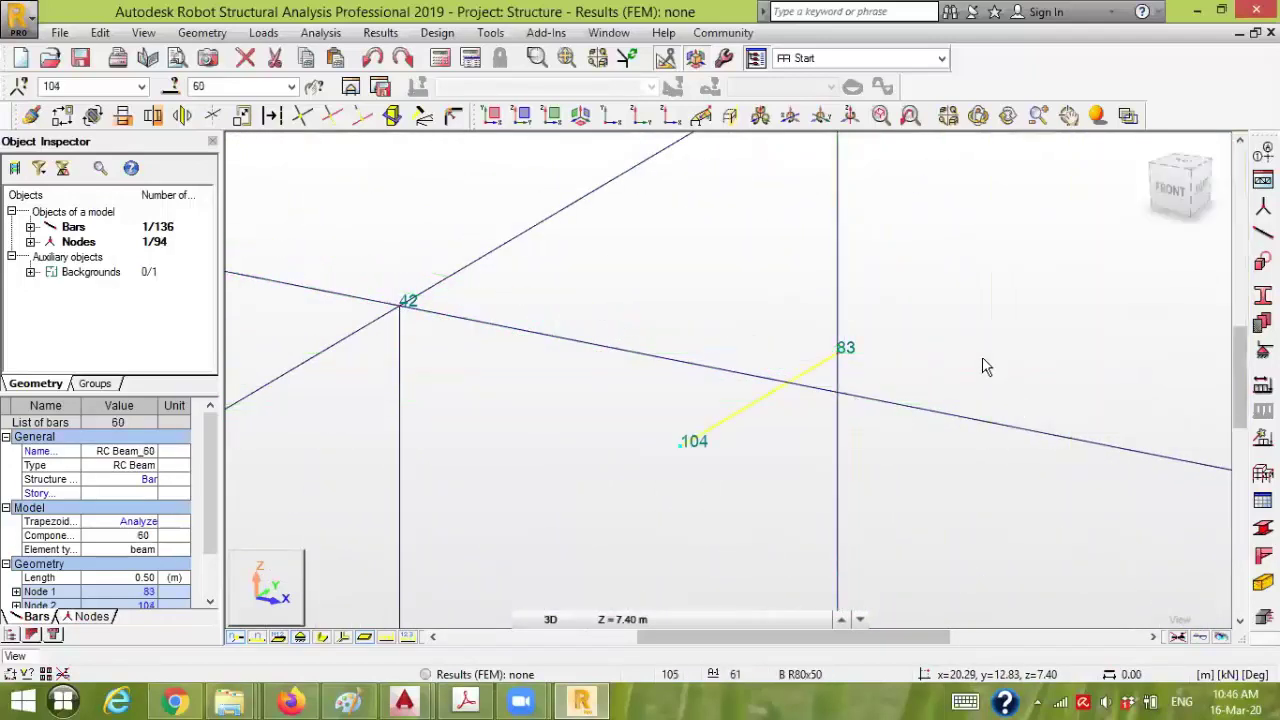
left_click(990, 370)
- Hide the node numbers and display the support symbols on the whole frame
scroll(1000, 367, "down", 5)
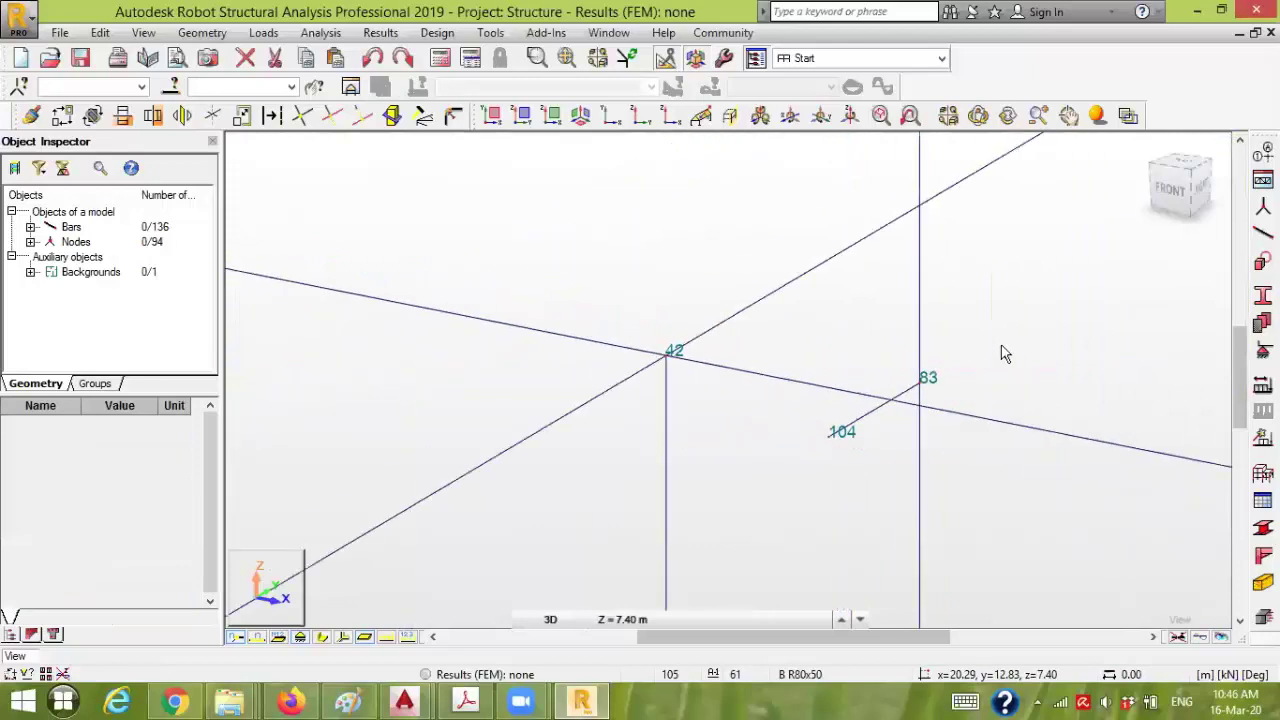
scroll(868, 335, "down", 4)
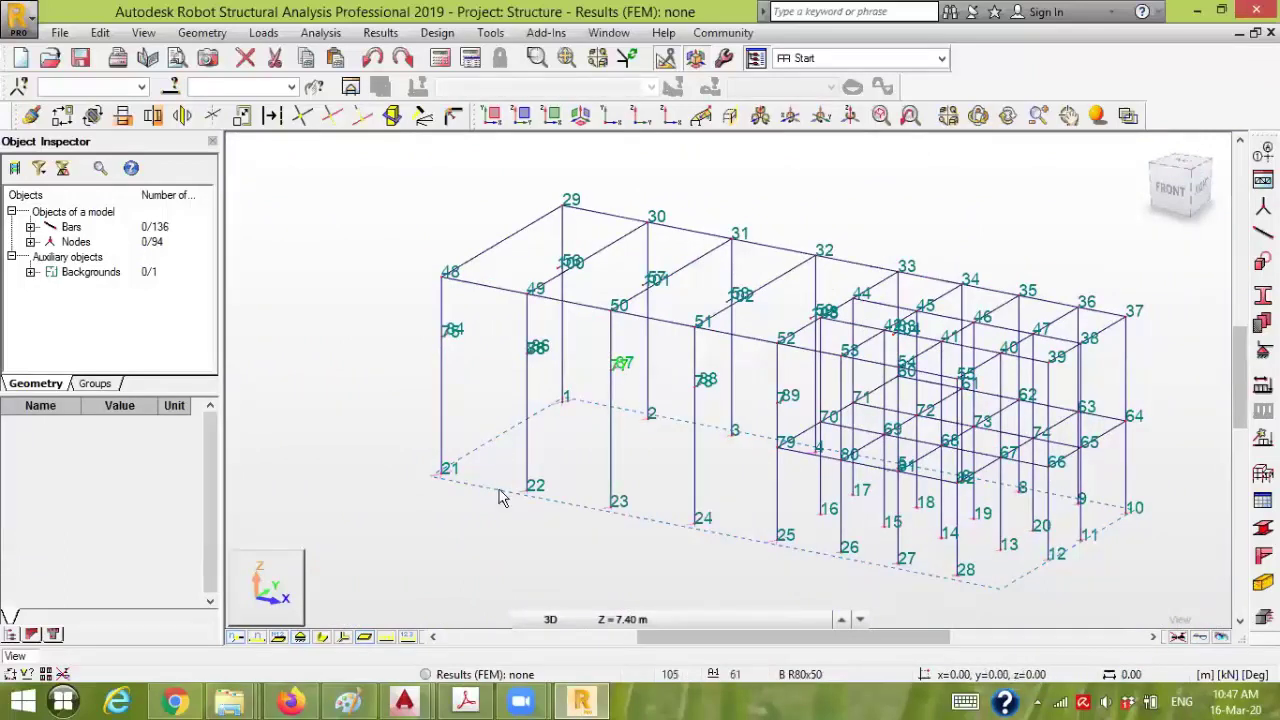
left_click(236, 638)
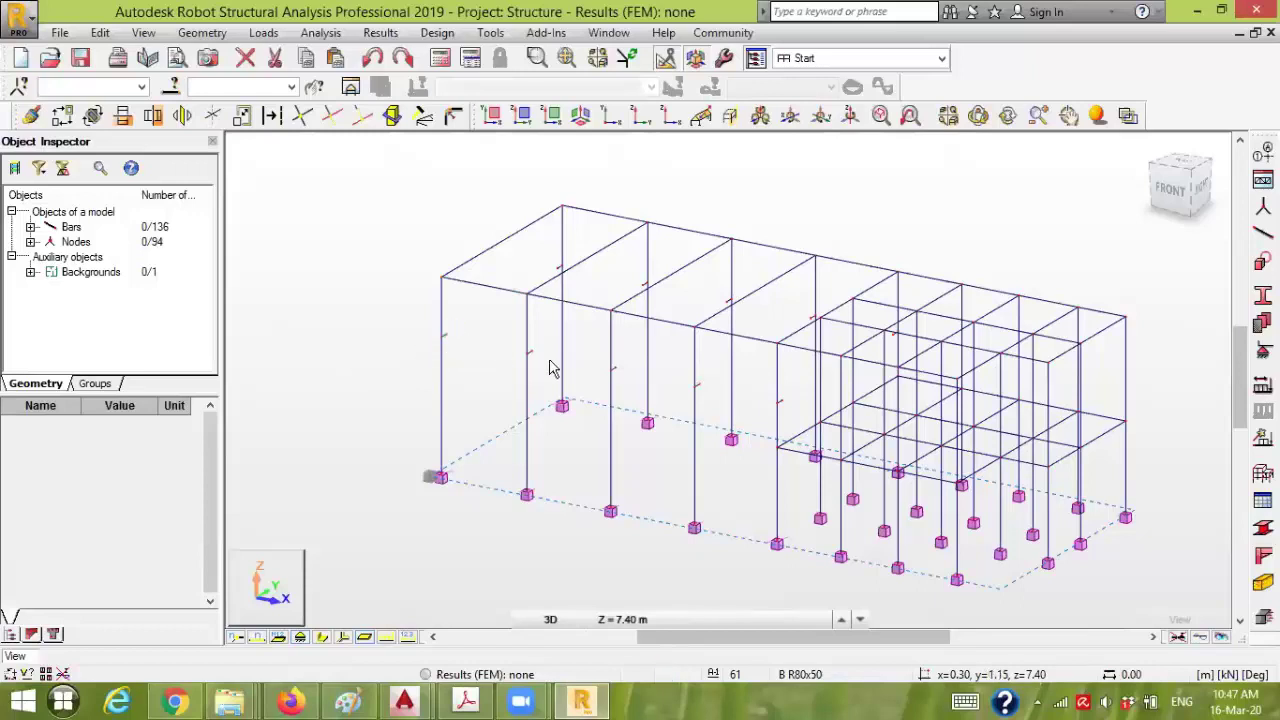
middle_click_drag(801, 287, 773, 268)
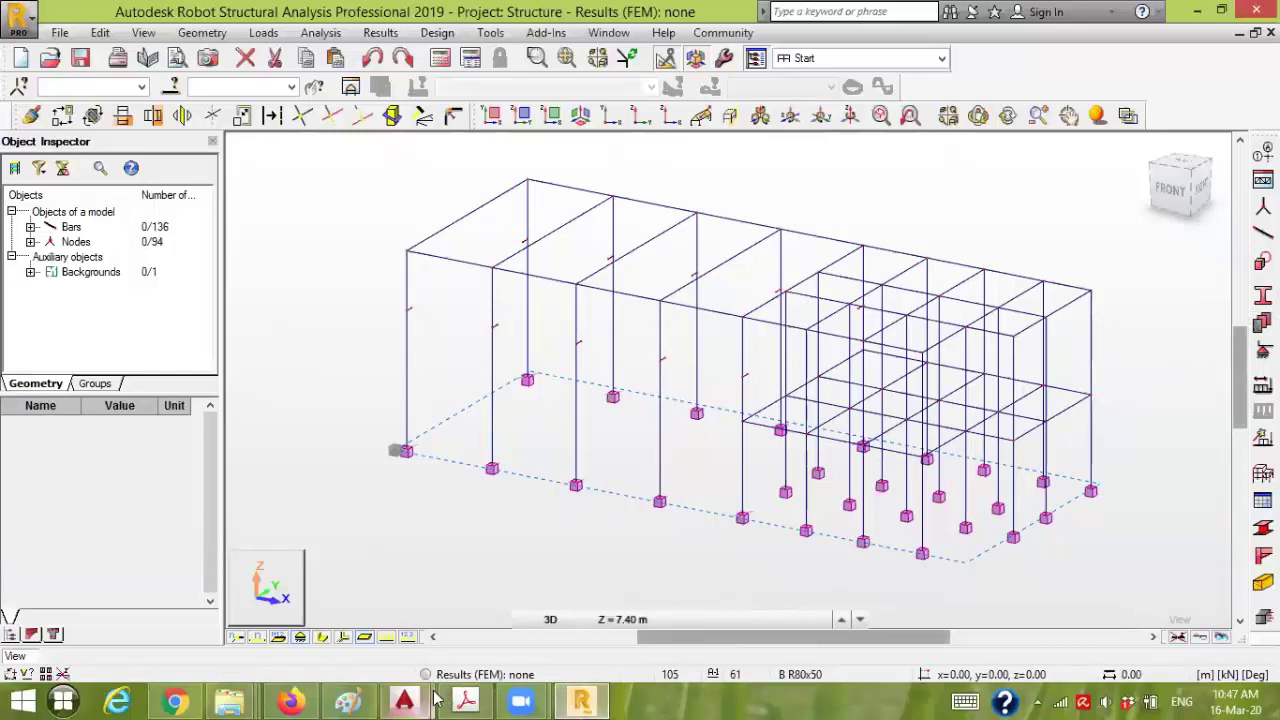
- Switch to RC3_Project_Section.dwg in AutoCAD, maximize it and examine the crane's I-beam on the bracket
mouse_move(406, 700)
left_click(478, 645)
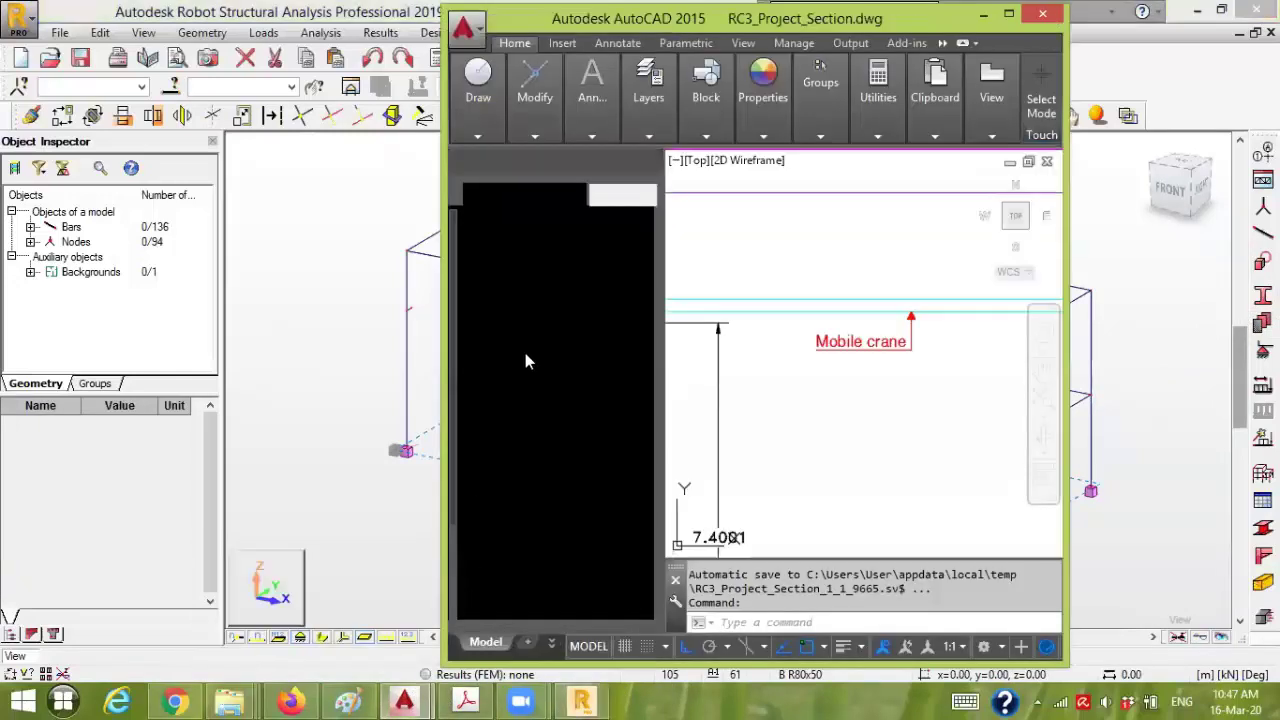
double_click(560, 22)
scroll(371, 320, "up", 4)
middle_click_drag(343, 274, 459, 313)
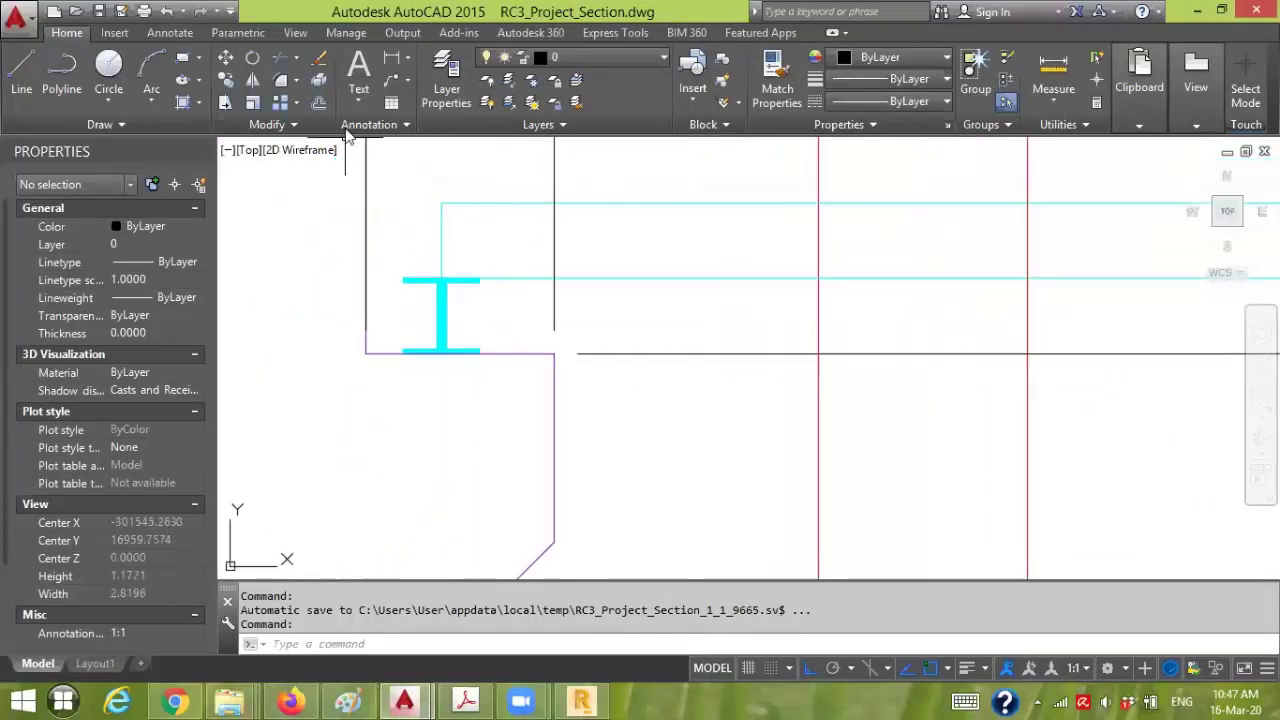
- Add a vertical linear dimension for the height of the crane's I-beam above the bracket
left_click(391, 57)
left_click(480, 280)
left_click(480, 352)
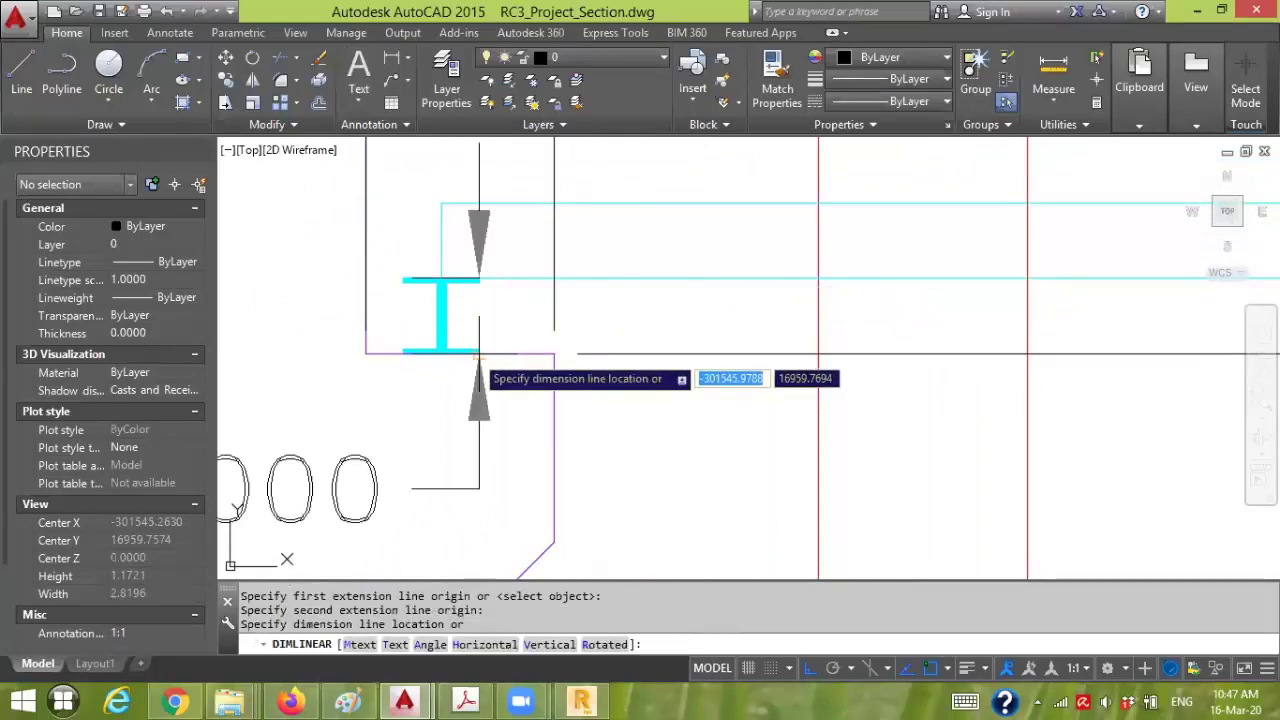
scroll(793, 356, "down", 3)
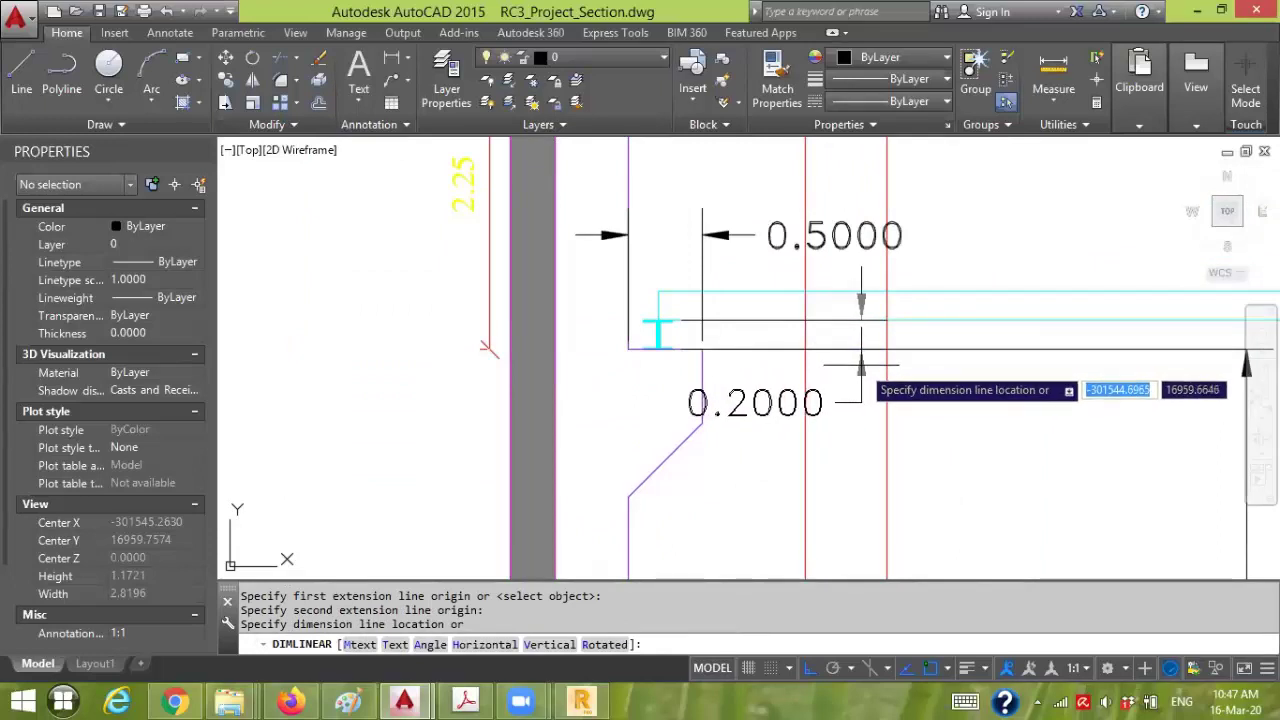
left_click(970, 385)
middle_click_drag(1046, 437, 929, 431)
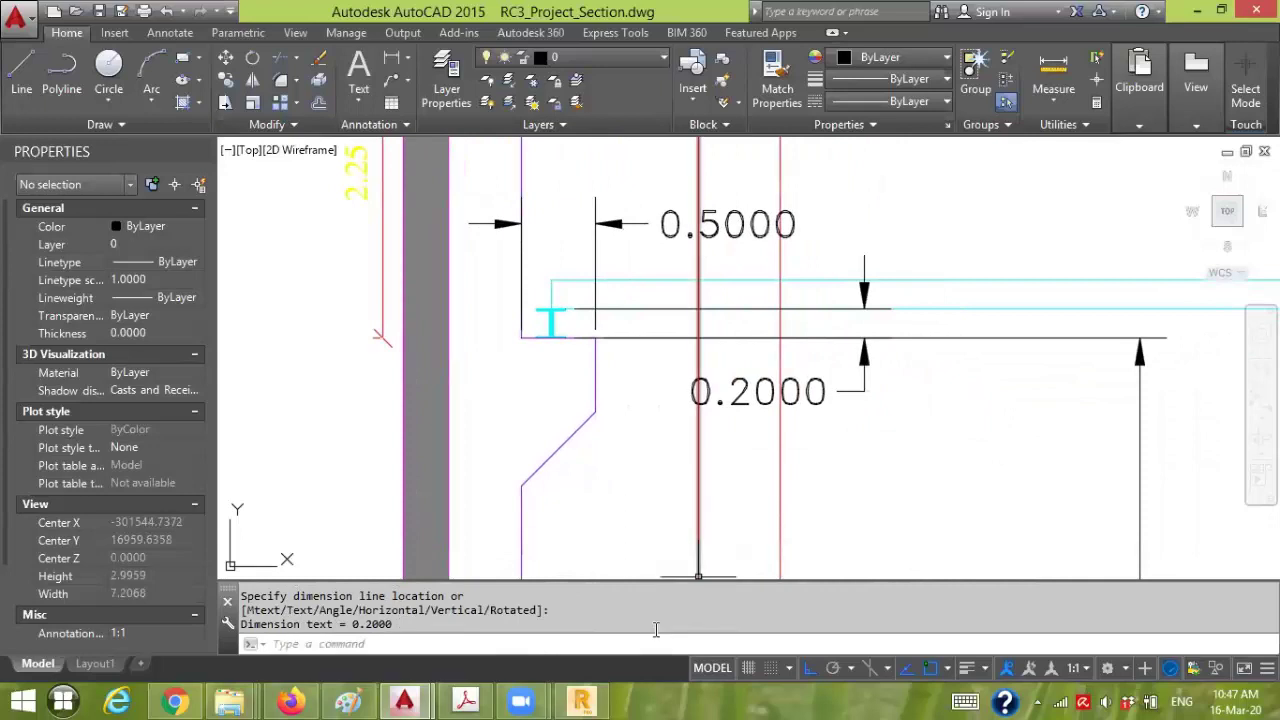
- Switch back to Robot and start a new section definition with section type Steel
left_click(585, 700)
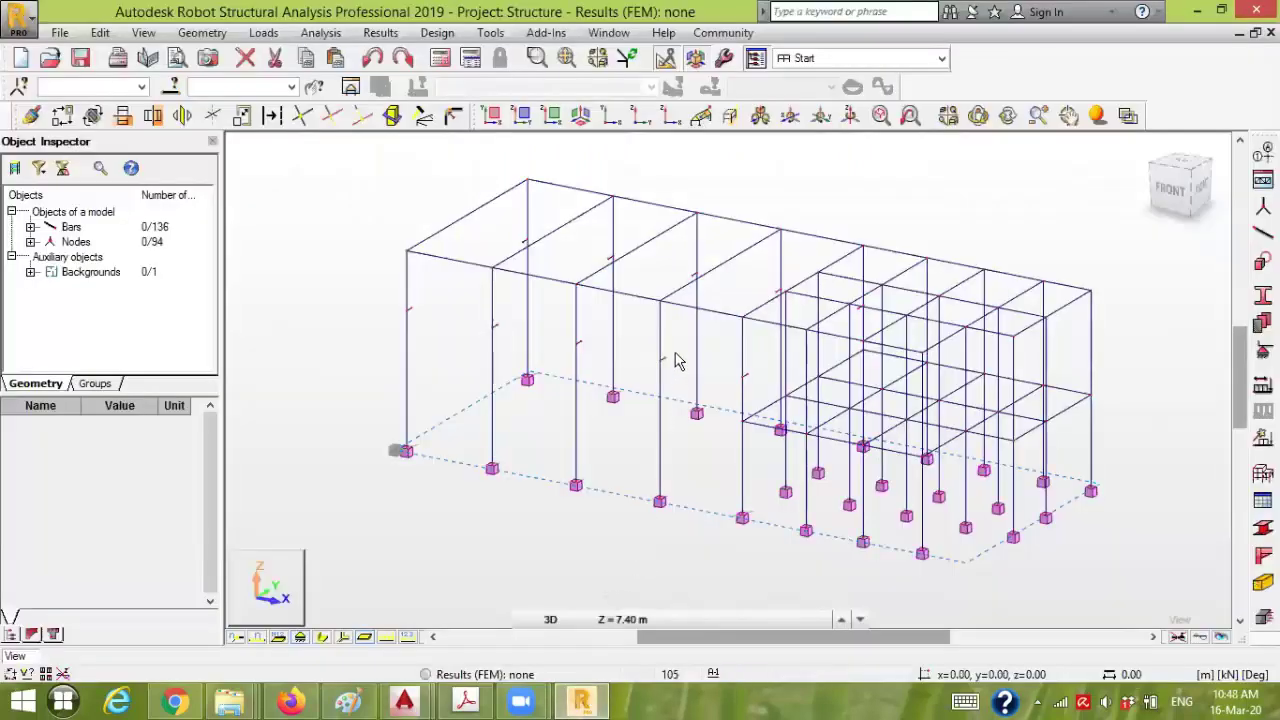
scroll(620, 343, "up", 3)
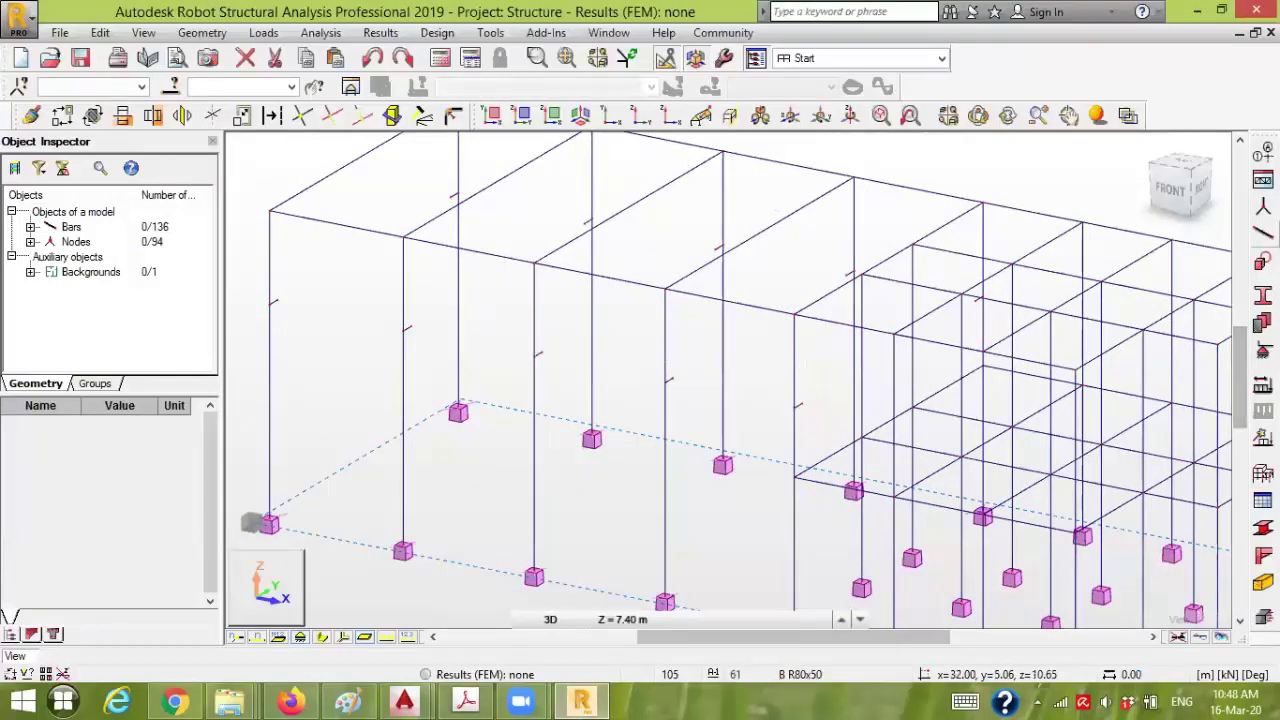
left_click(1262, 295)
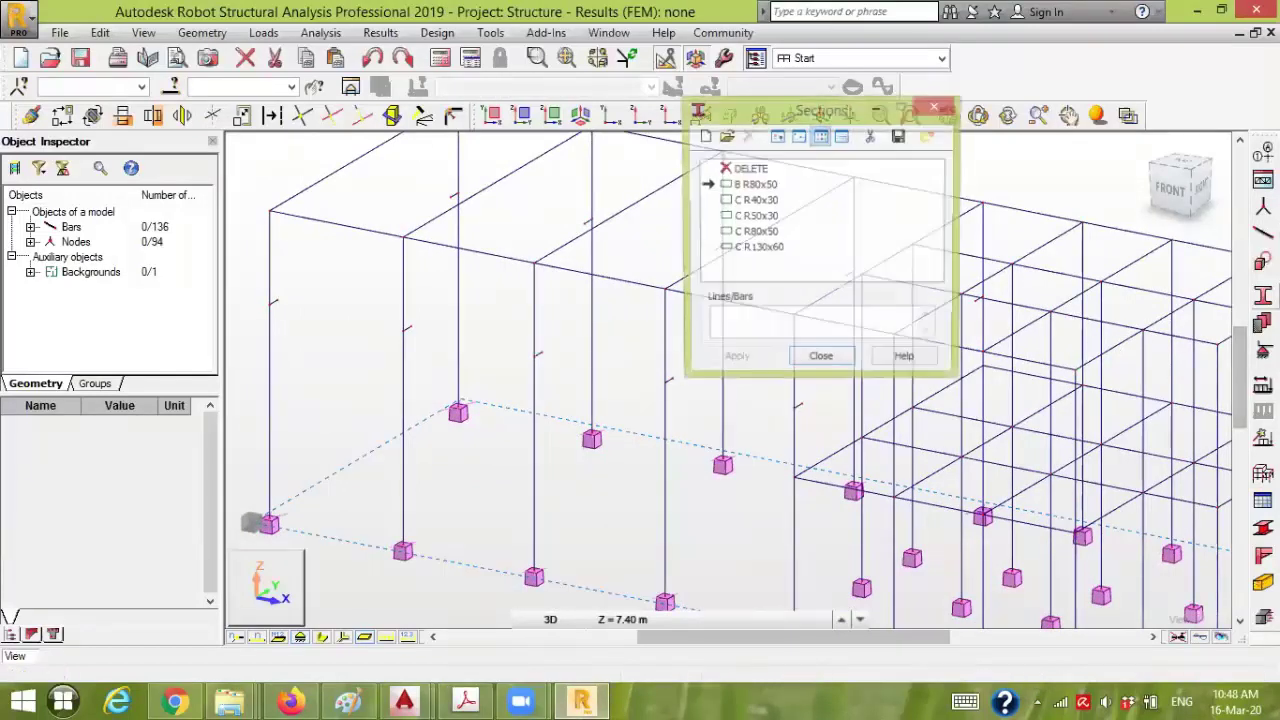
left_click(705, 136)
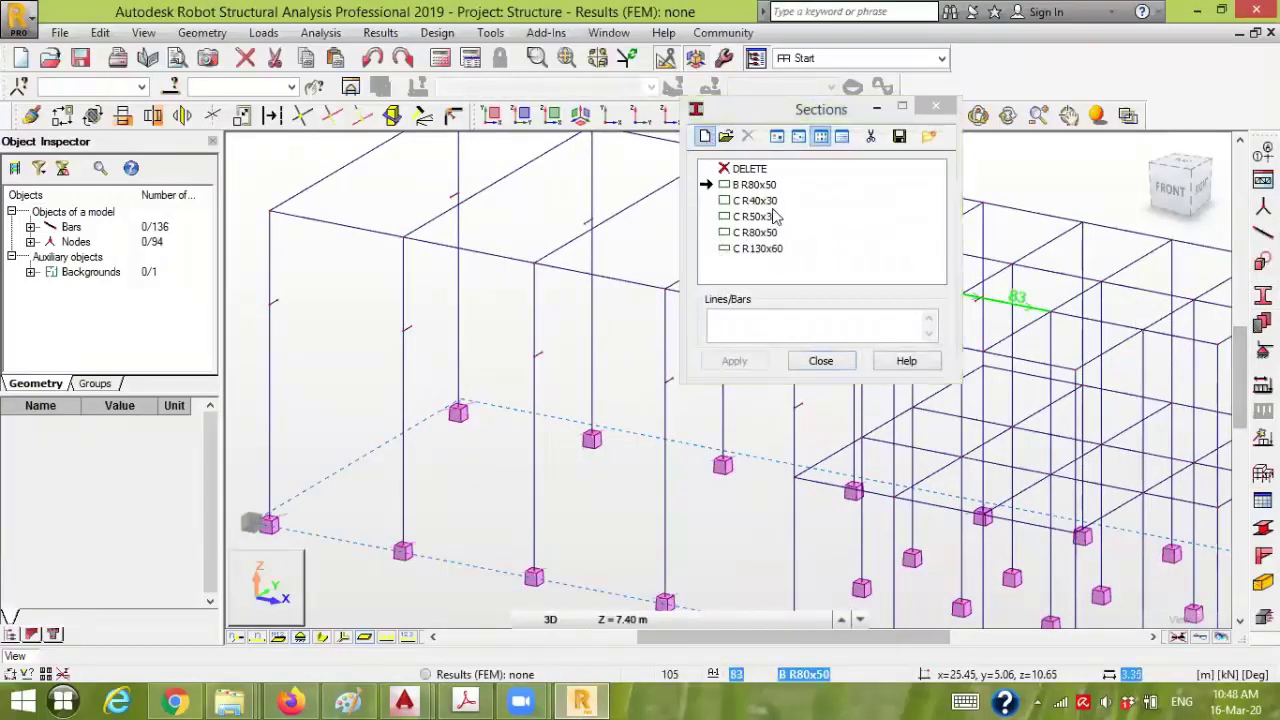
left_click(952, 256)
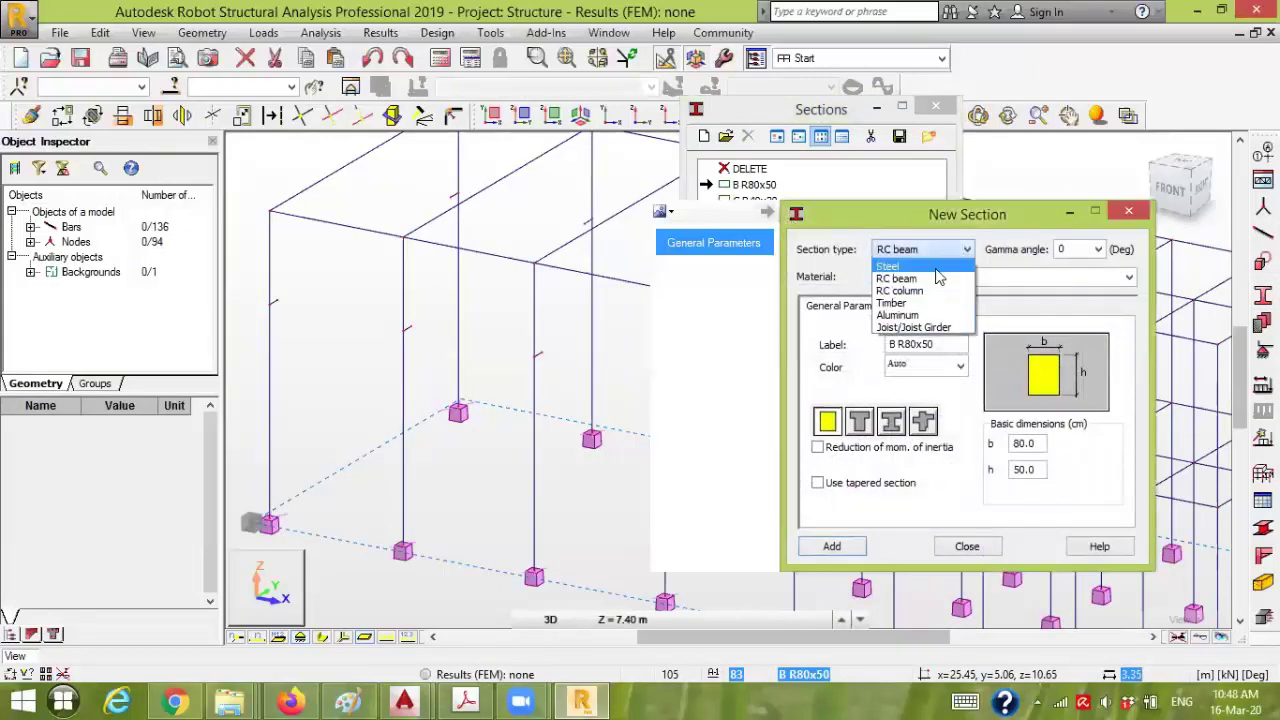
left_click(940, 270)
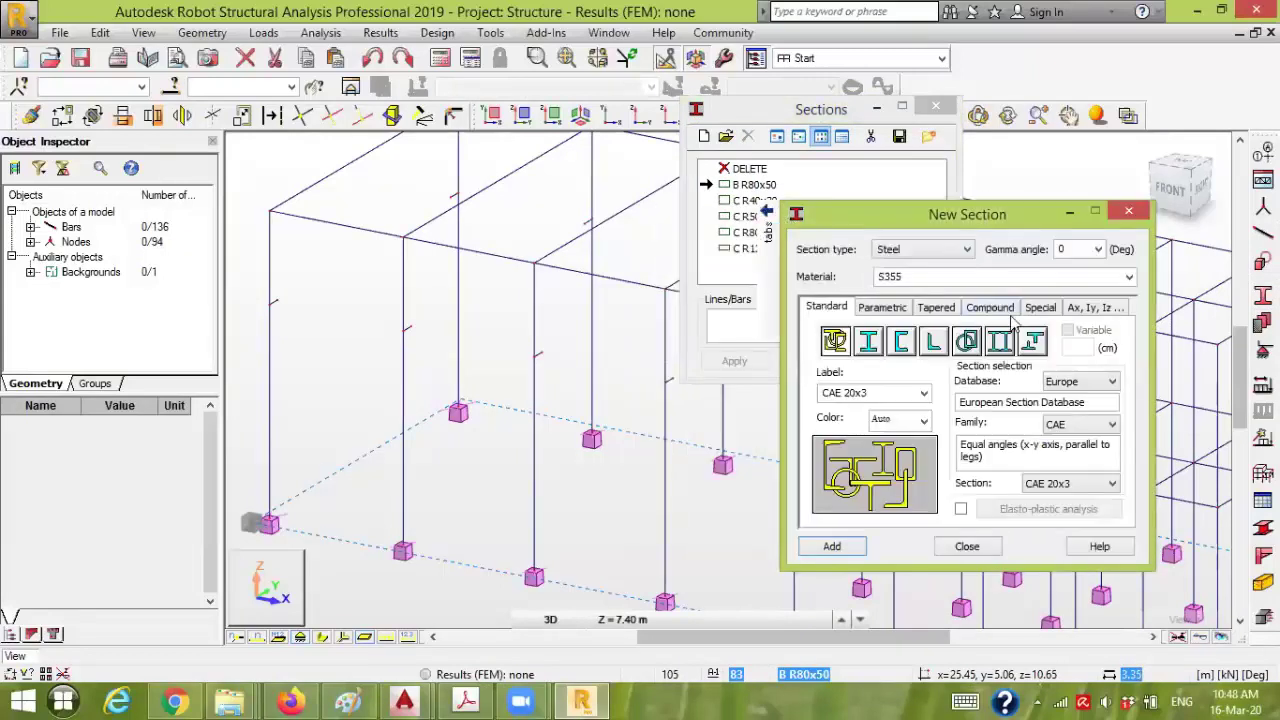
- Add the HEA 200 section from the European HEA family to the section list, check its definition and close the section dialogs
left_click(1112, 426)
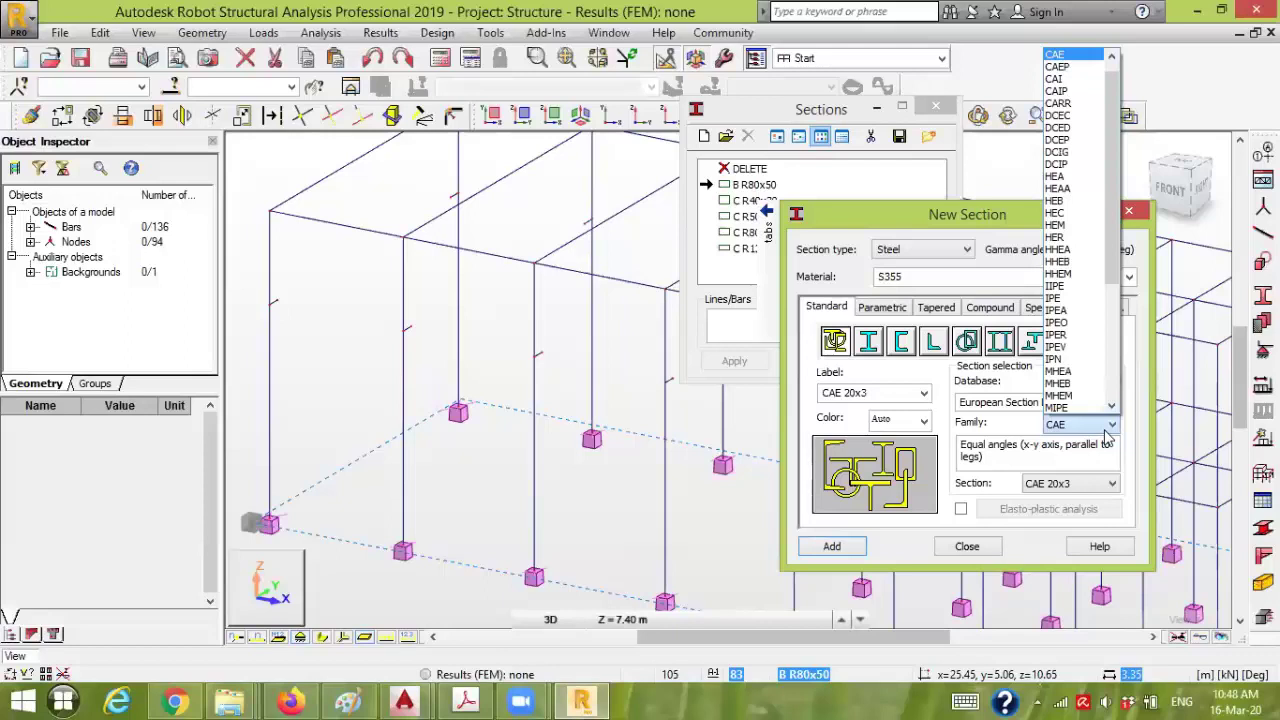
key("h")
key("Return")
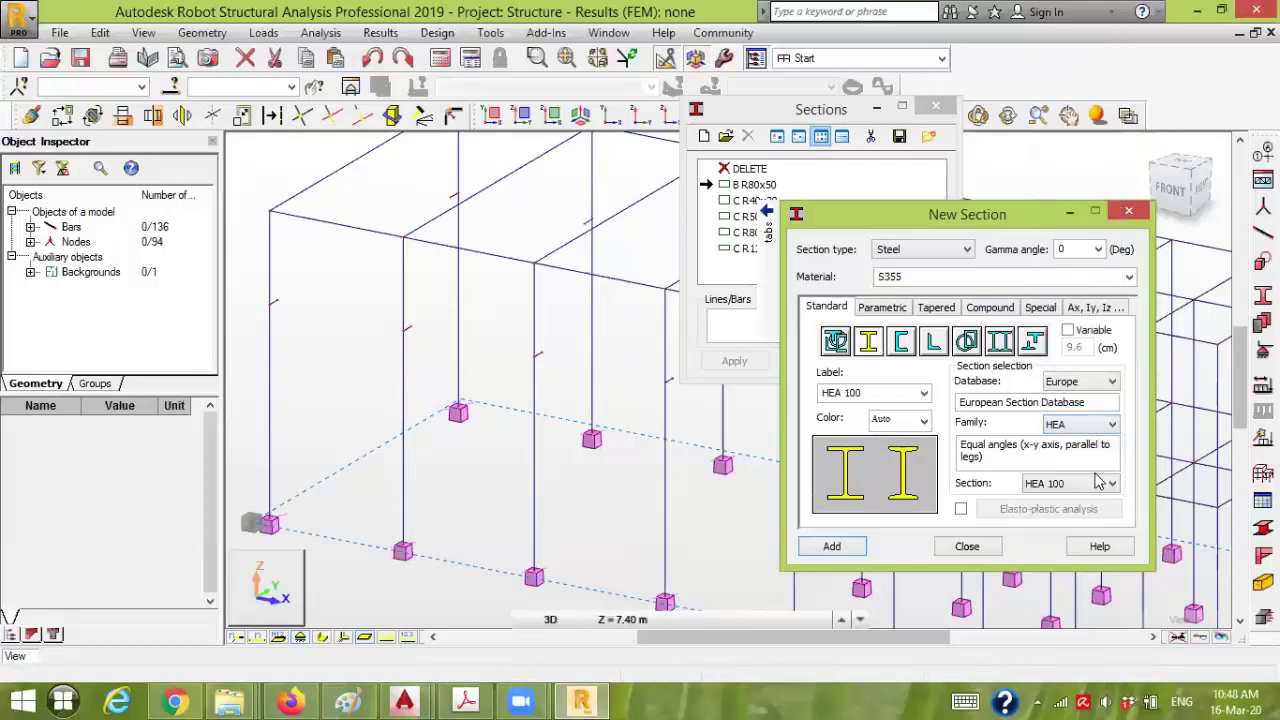
left_click(1104, 483)
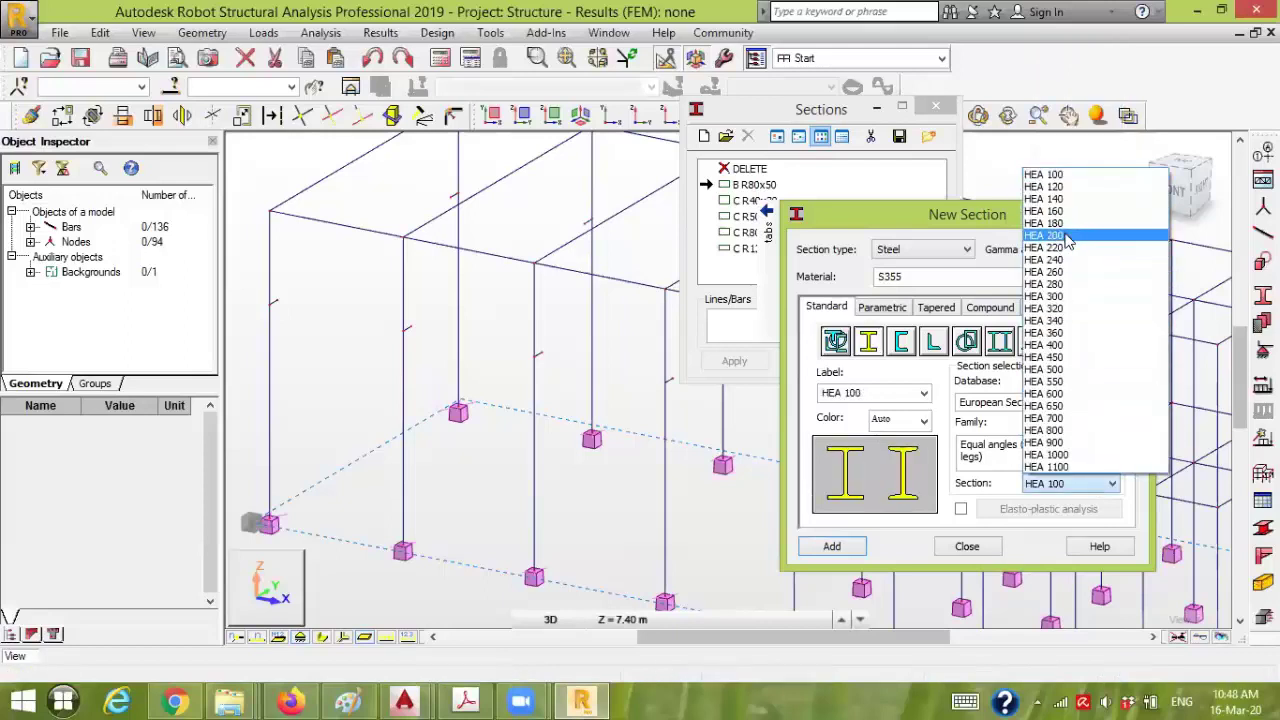
left_click(1068, 238)
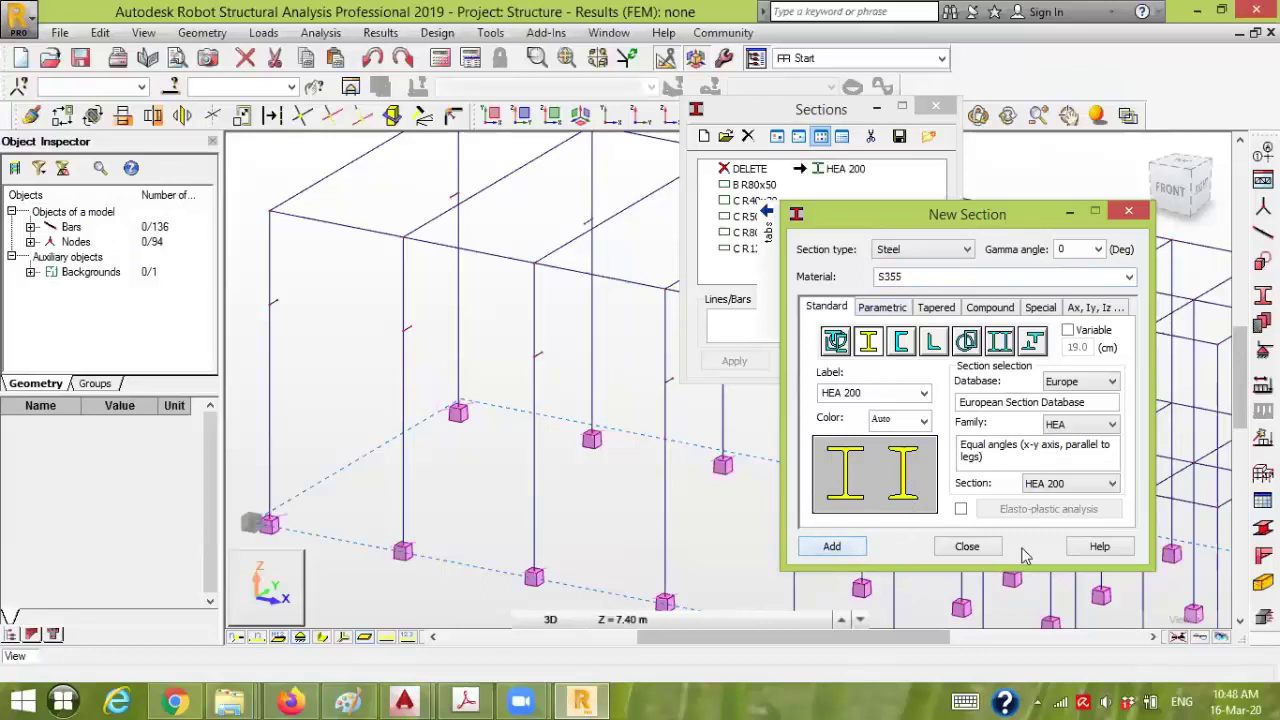
left_click(967, 547)
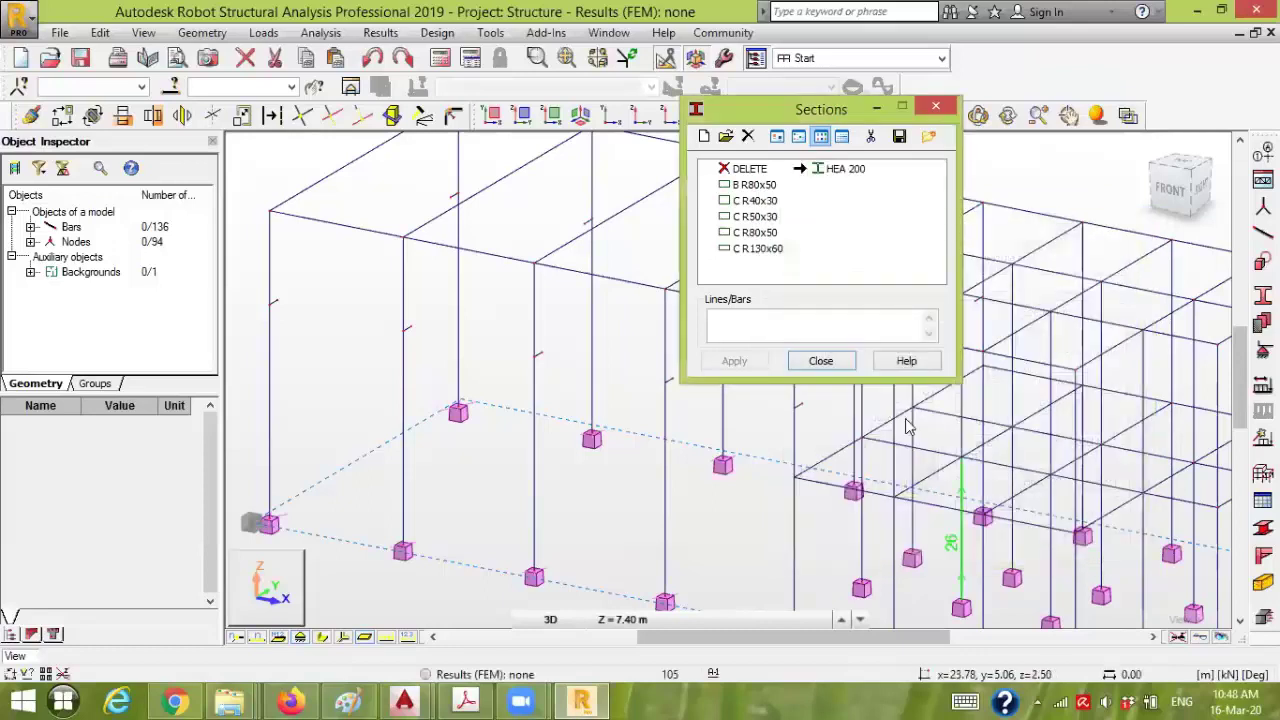
double_click(828, 168)
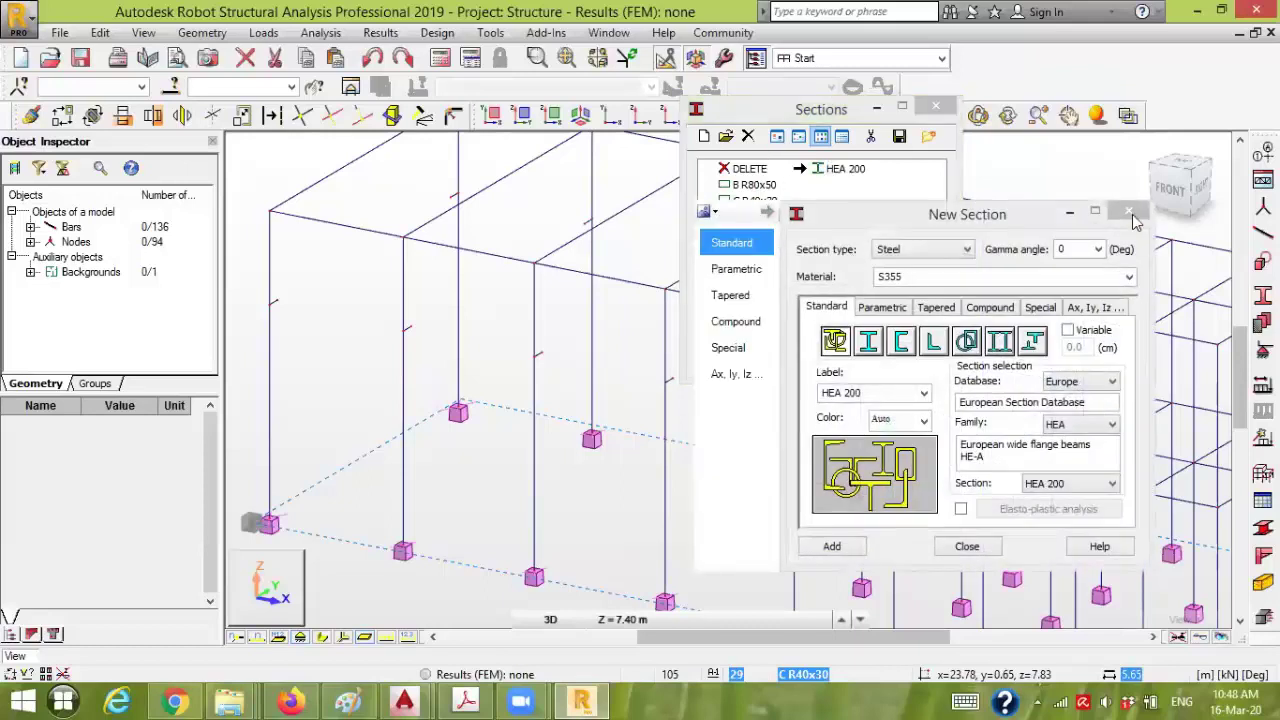
left_click(1130, 214)
left_click(842, 365)
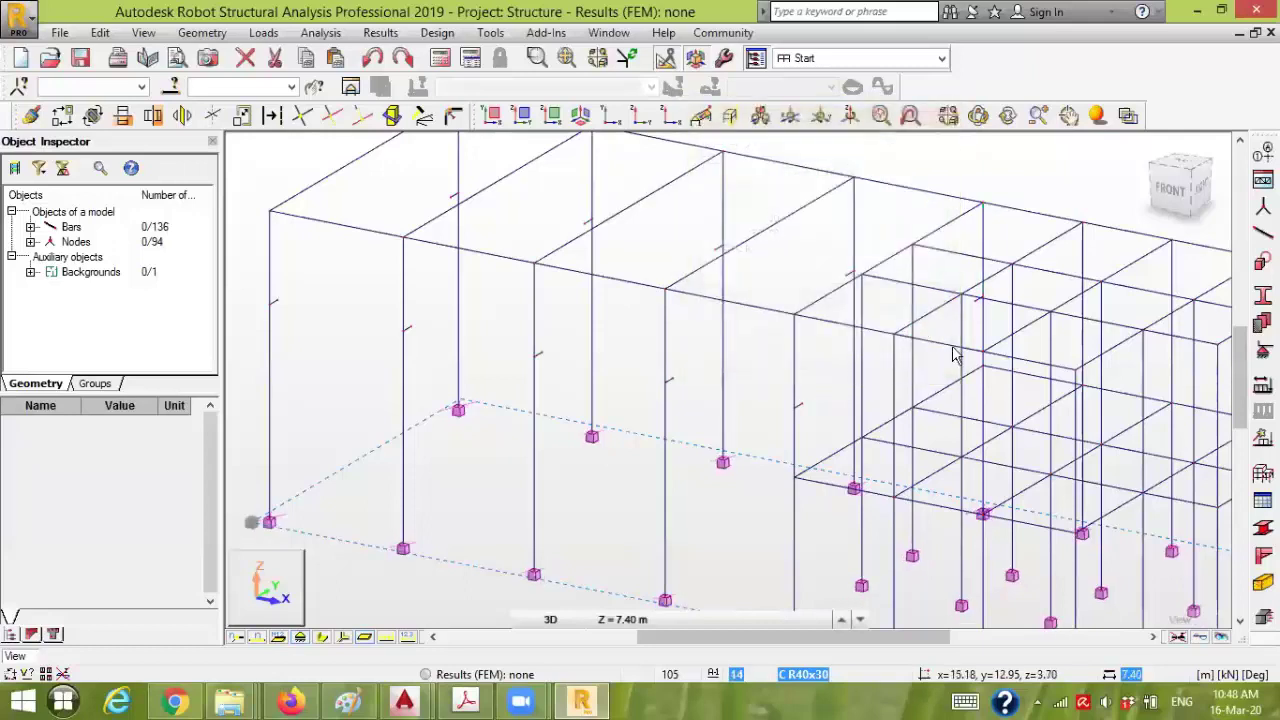
- Add a bar of type Beam, section HEA 200, between the front bracket ends from 0.30, 1.15, 7.40 to 5.33, 1.15, 7.40
left_click(1262, 232)
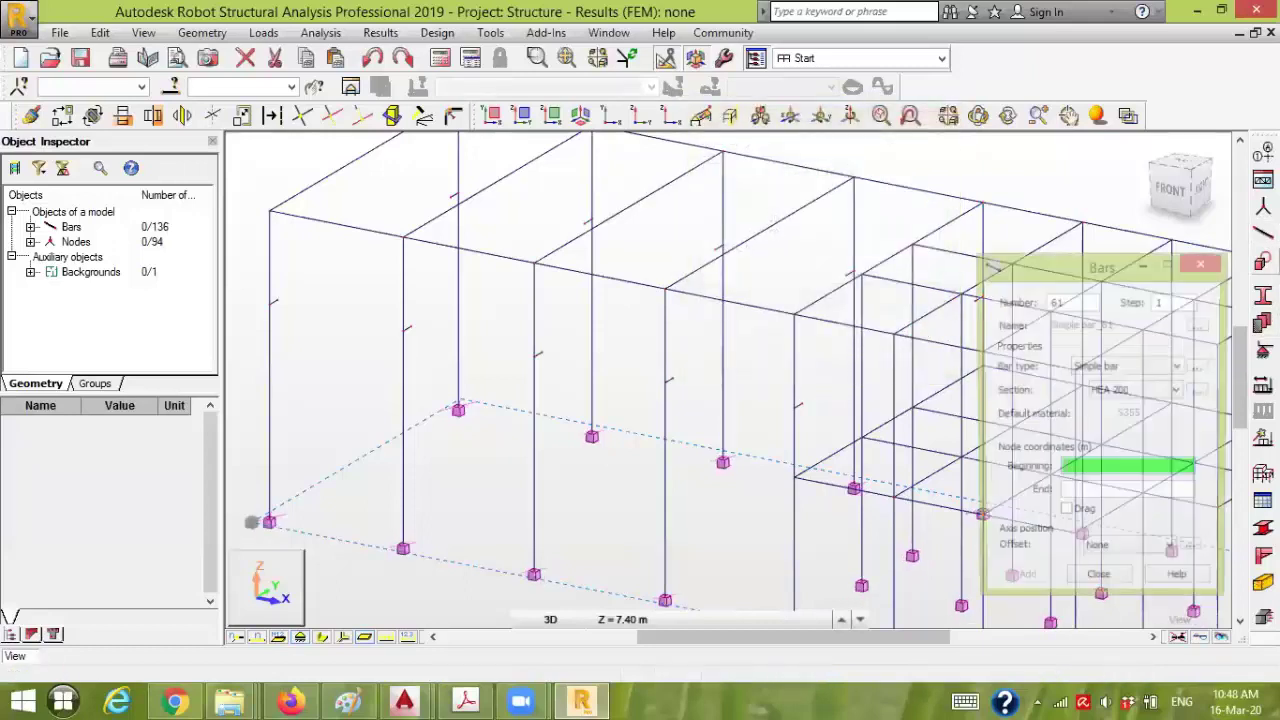
left_click(1128, 368)
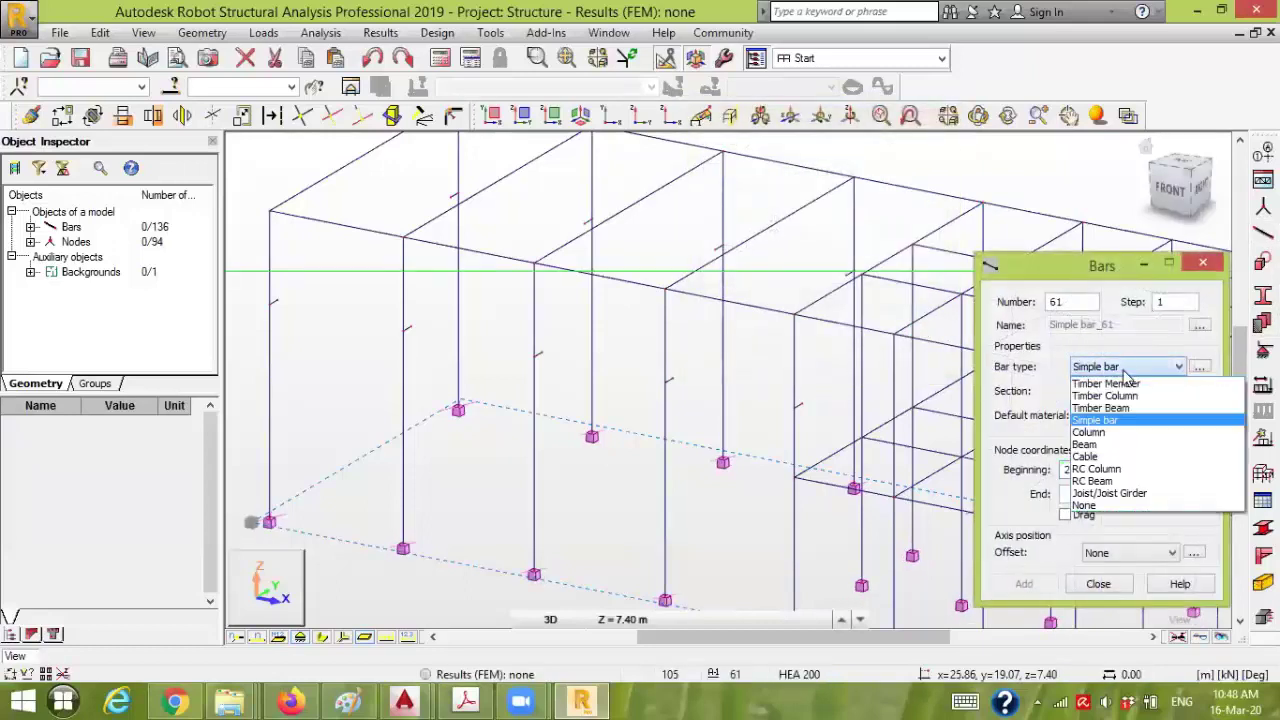
left_click(1112, 450)
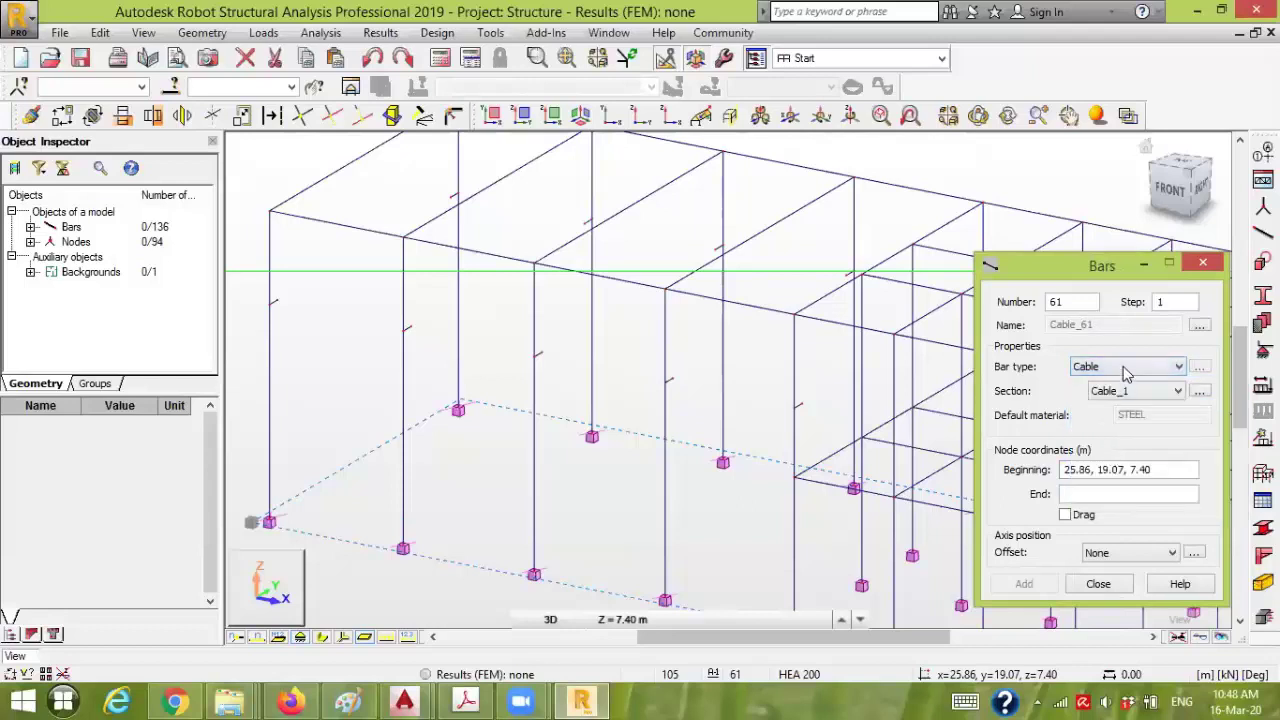
left_click(1125, 368)
left_click(1112, 437)
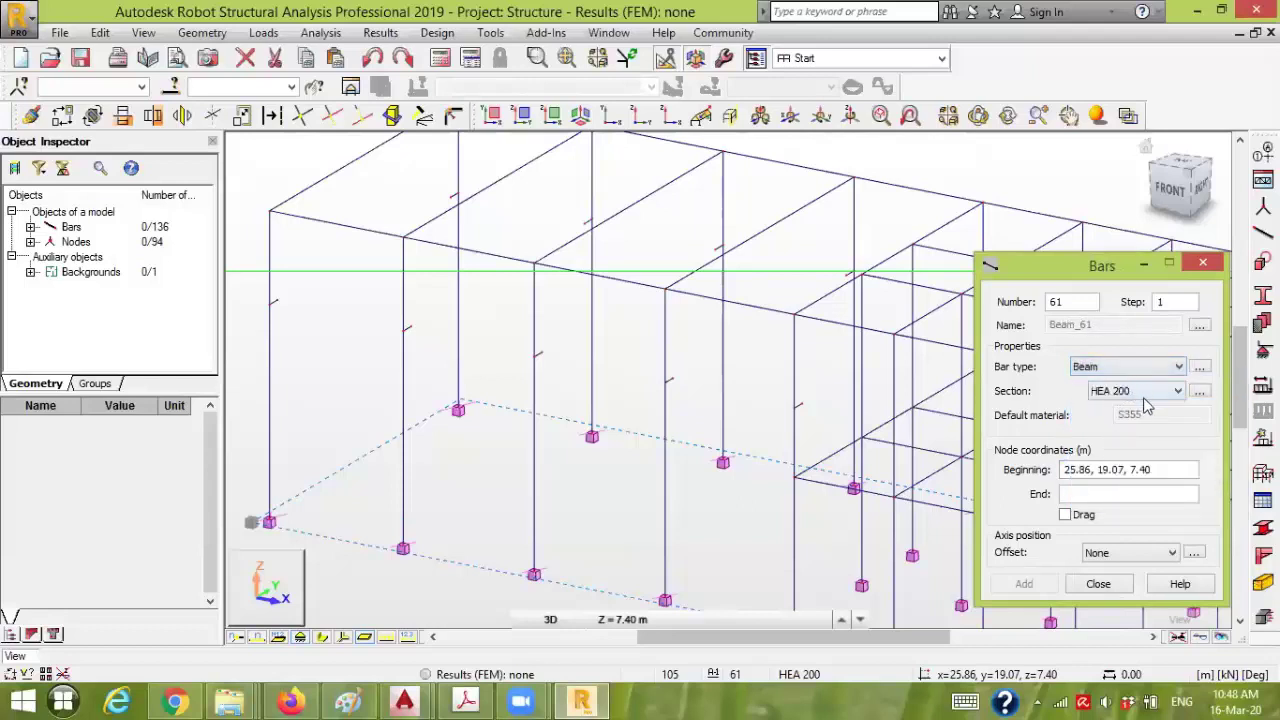
left_click(1158, 476)
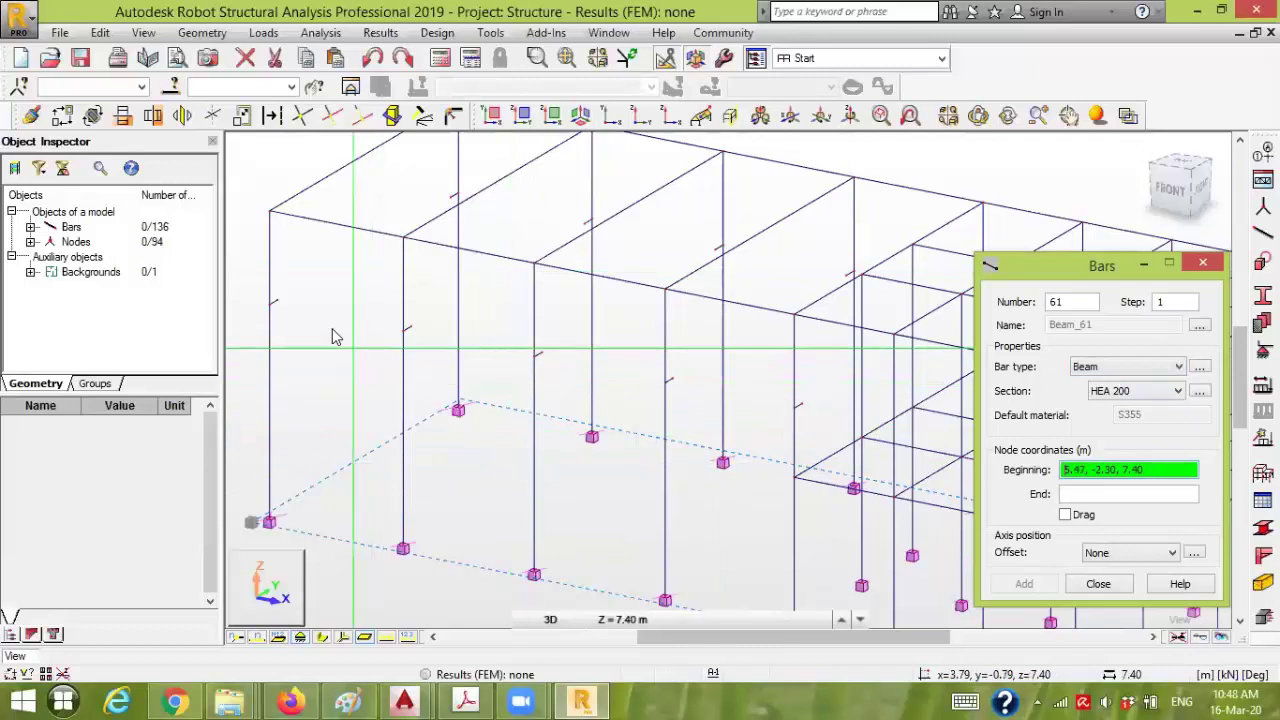
scroll(305, 326, "up", 4)
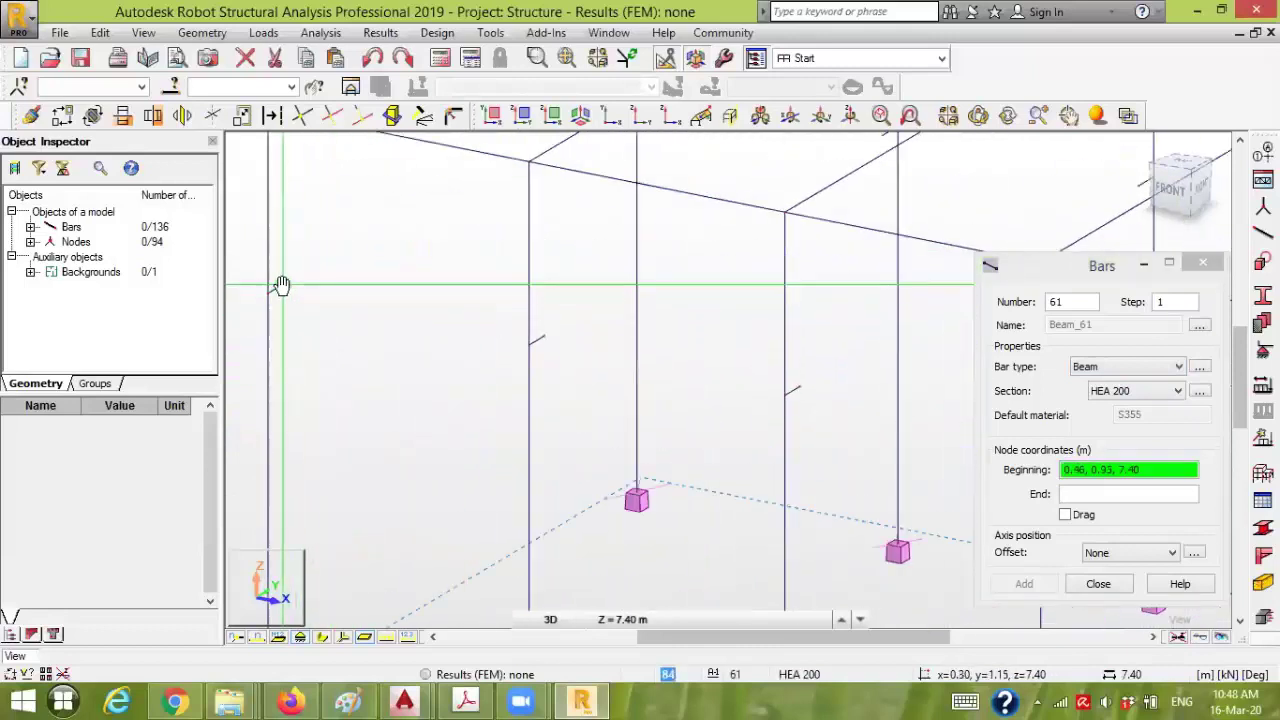
left_click(281, 285)
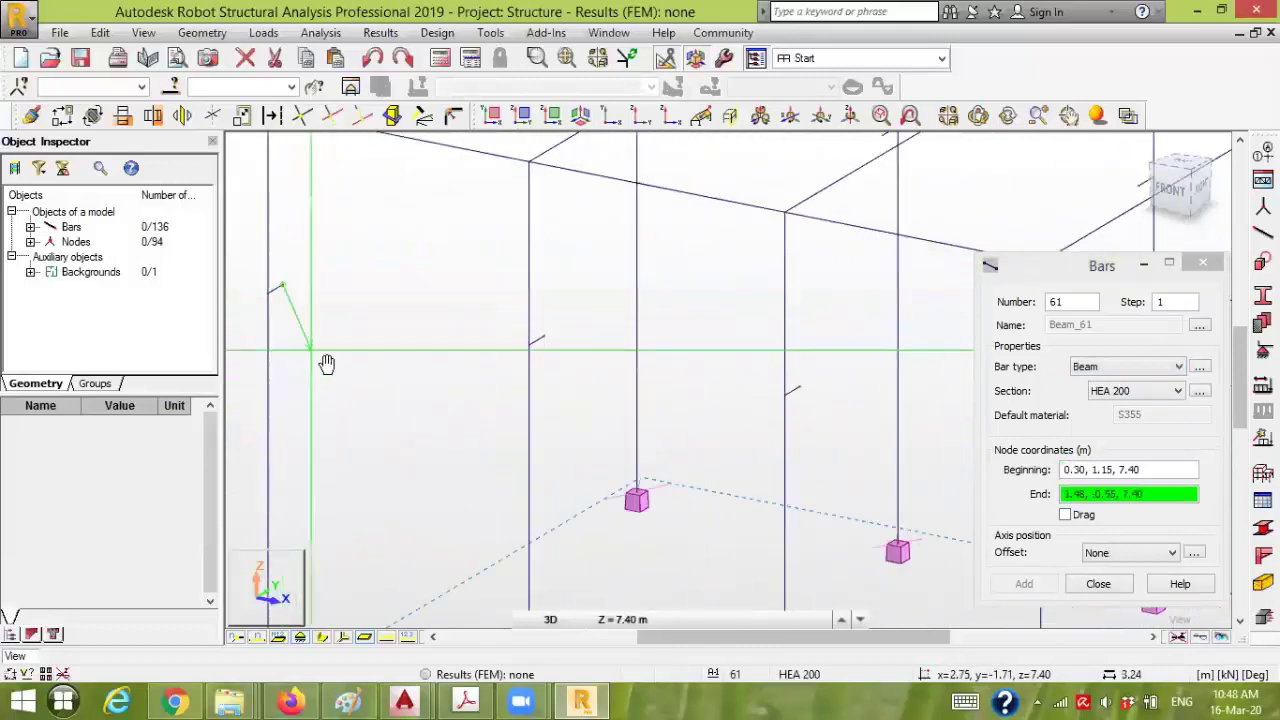
left_click(540, 332)
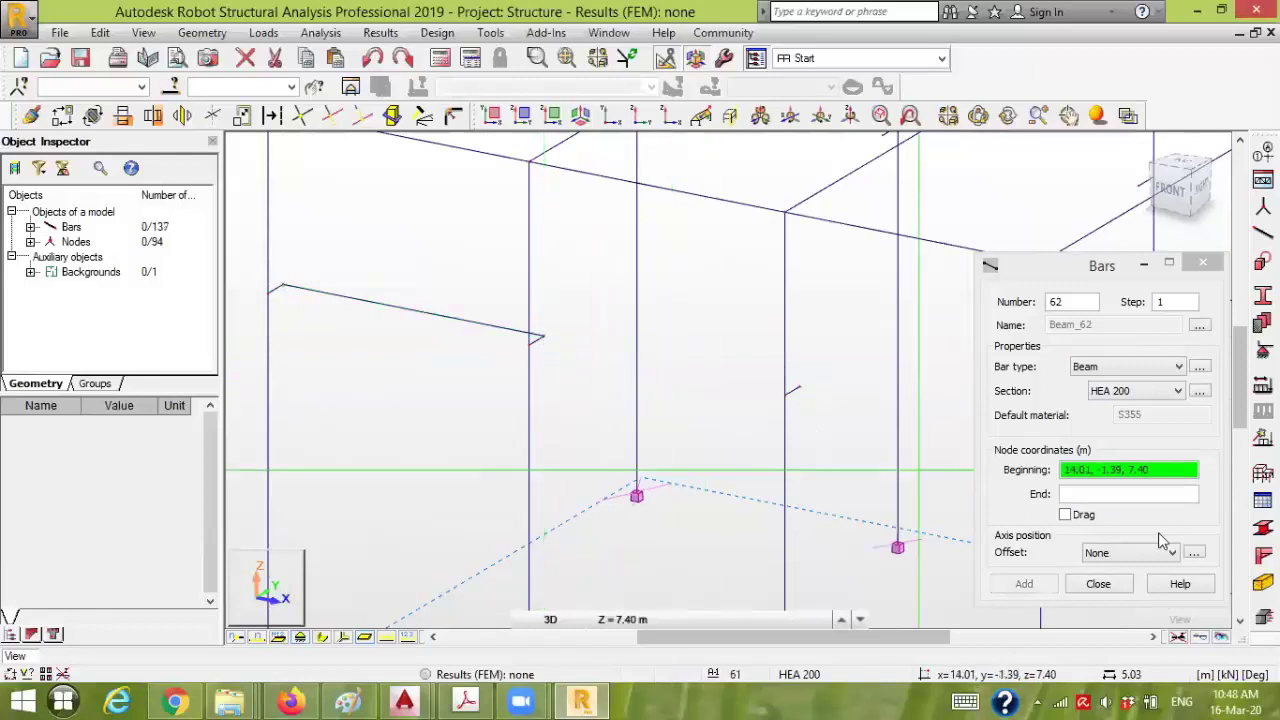
- With Drag enabled, add the remaining HEA 200 beams along the front brackets, chained from 5.33, 1.15, 7.40 to 20.02, 1.15, 7.40
left_click(1065, 515)
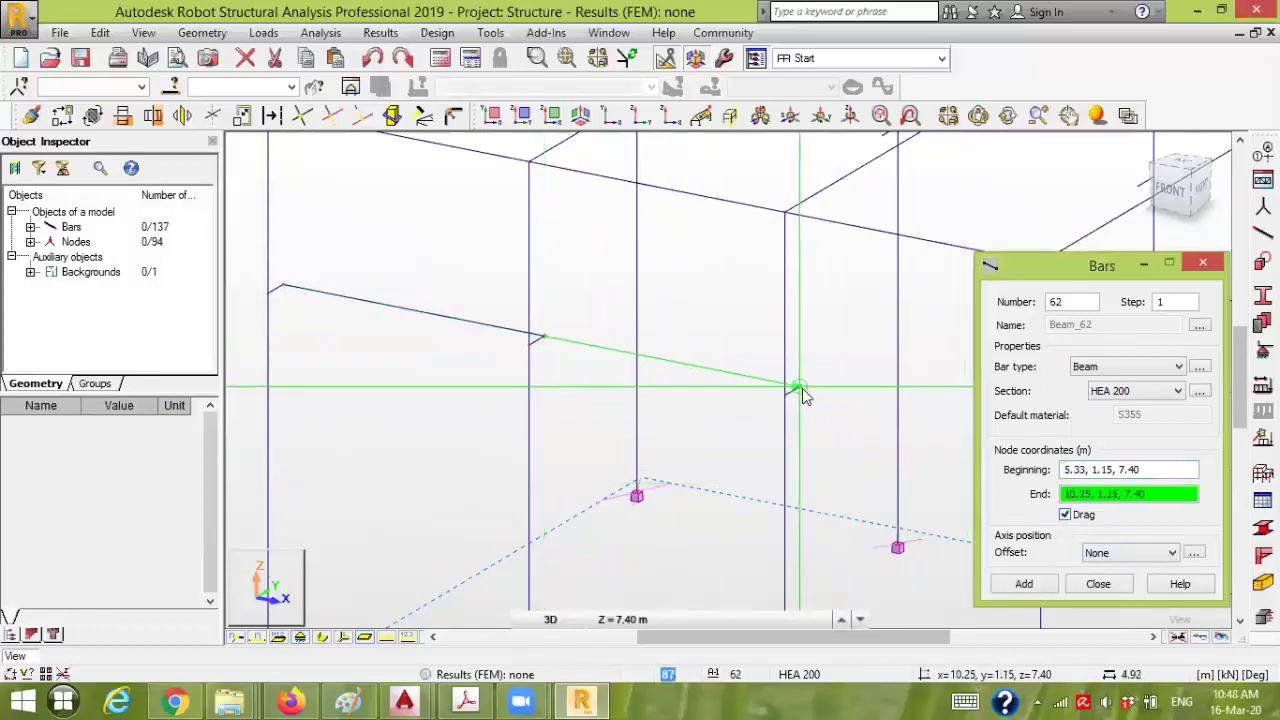
left_click(797, 388)
middle_click_drag(864, 454, 790, 377)
left_click(788, 375)
middle_click_drag(820, 434, 737, 366)
scroll(757, 366, "up", 2)
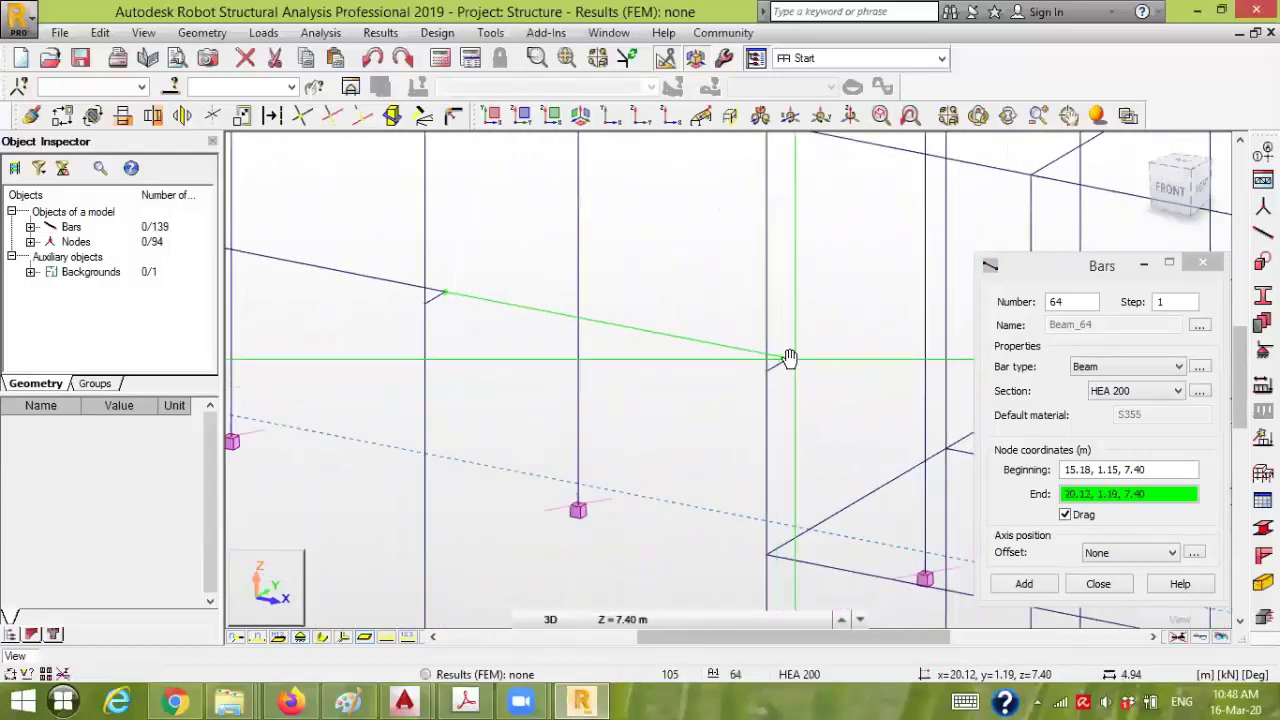
left_click(786, 359)
right_click(845, 391)
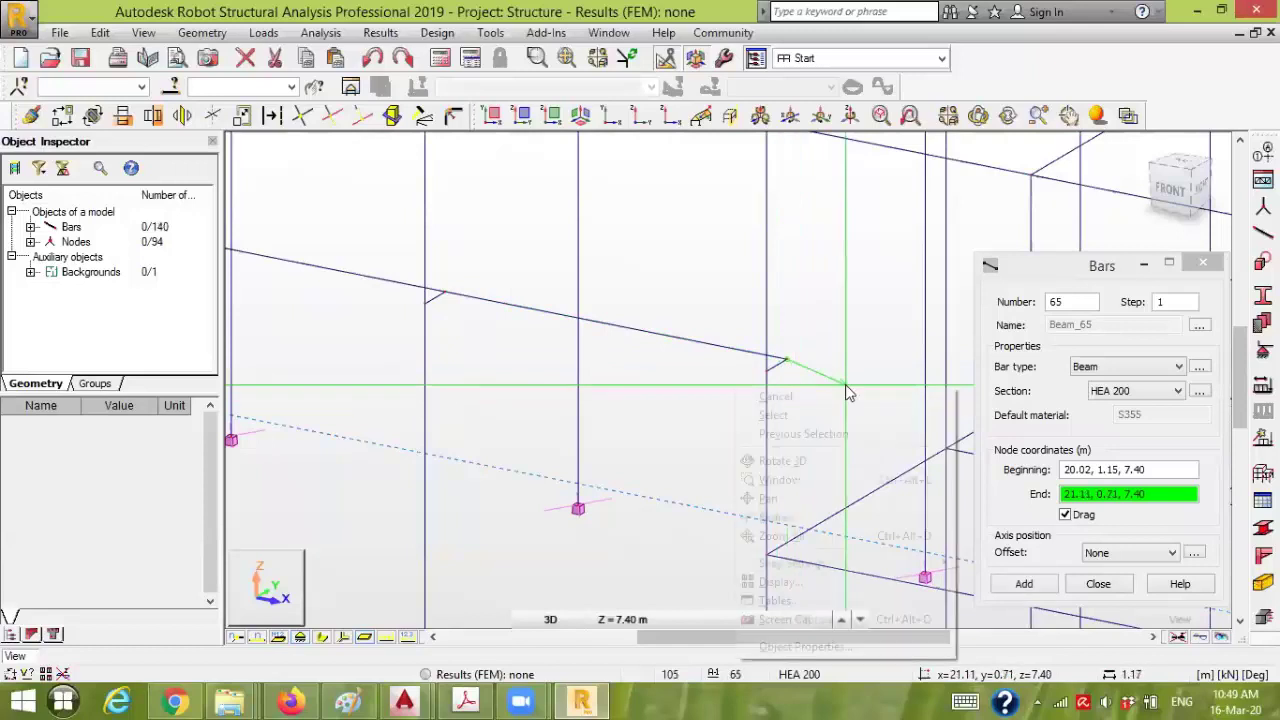
left_click(843, 400)
scroll(640, 360, "down", 3)
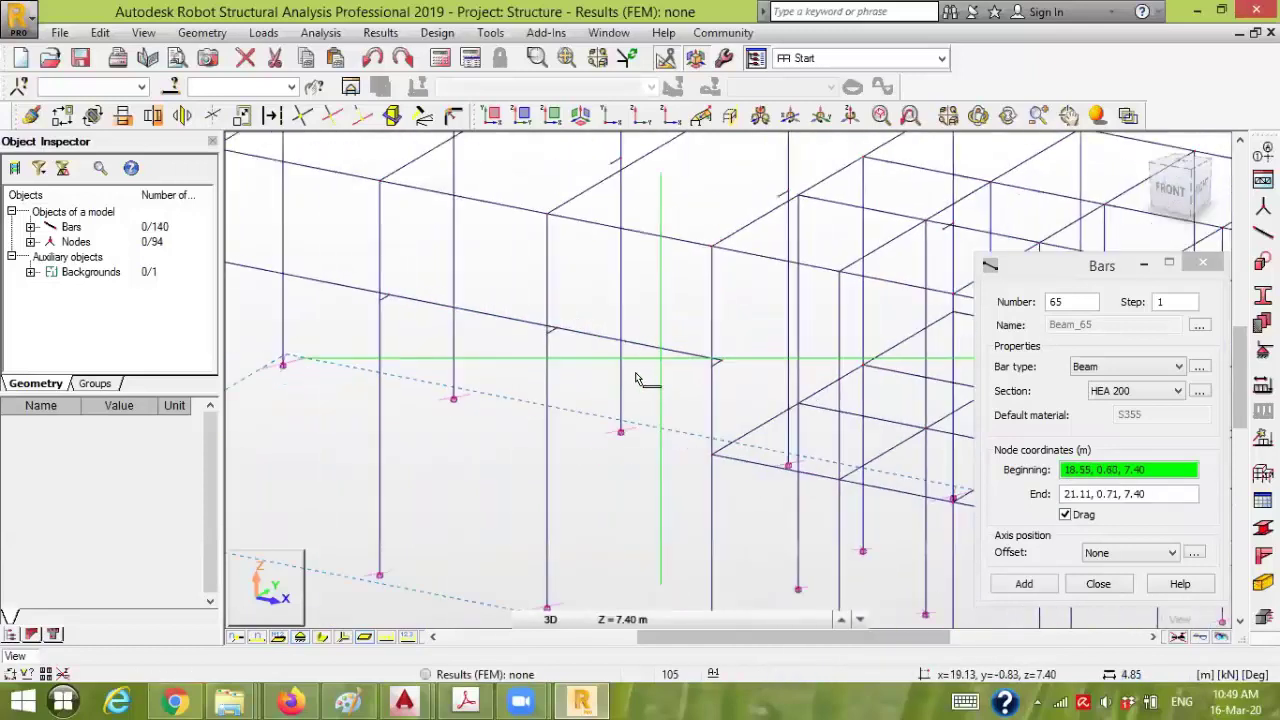
right_click(463, 206)
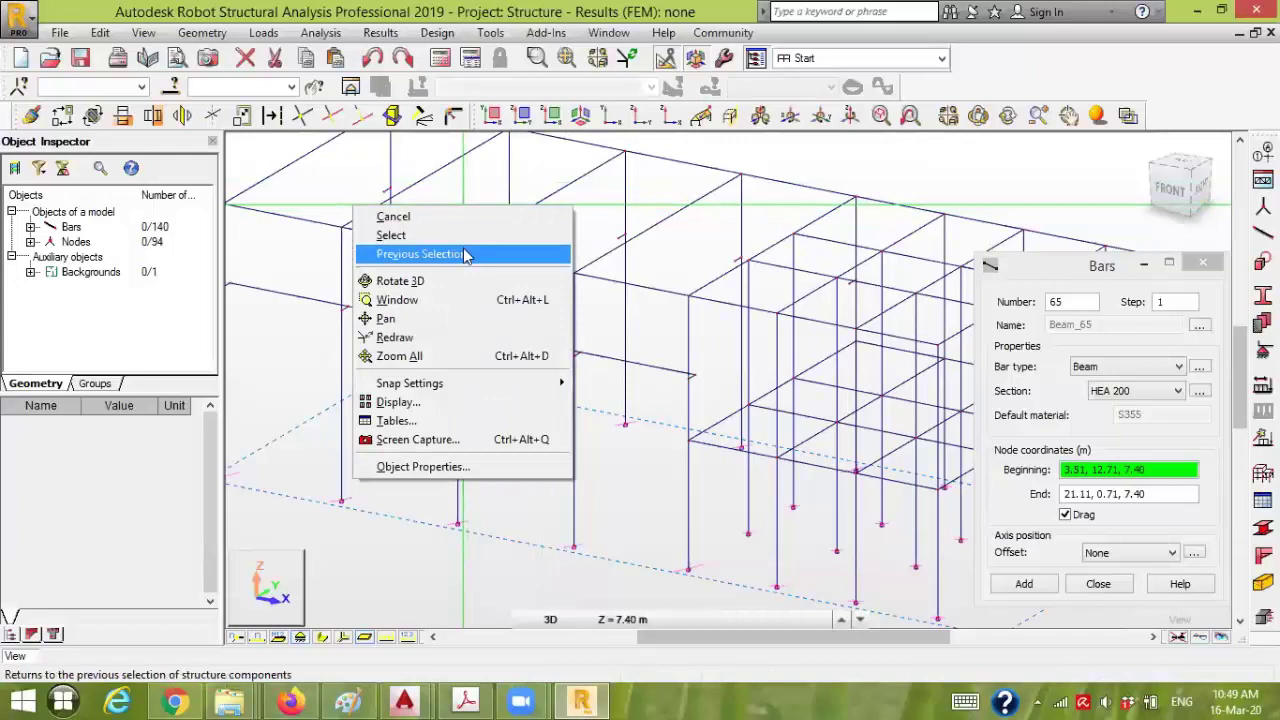
left_click(505, 217)
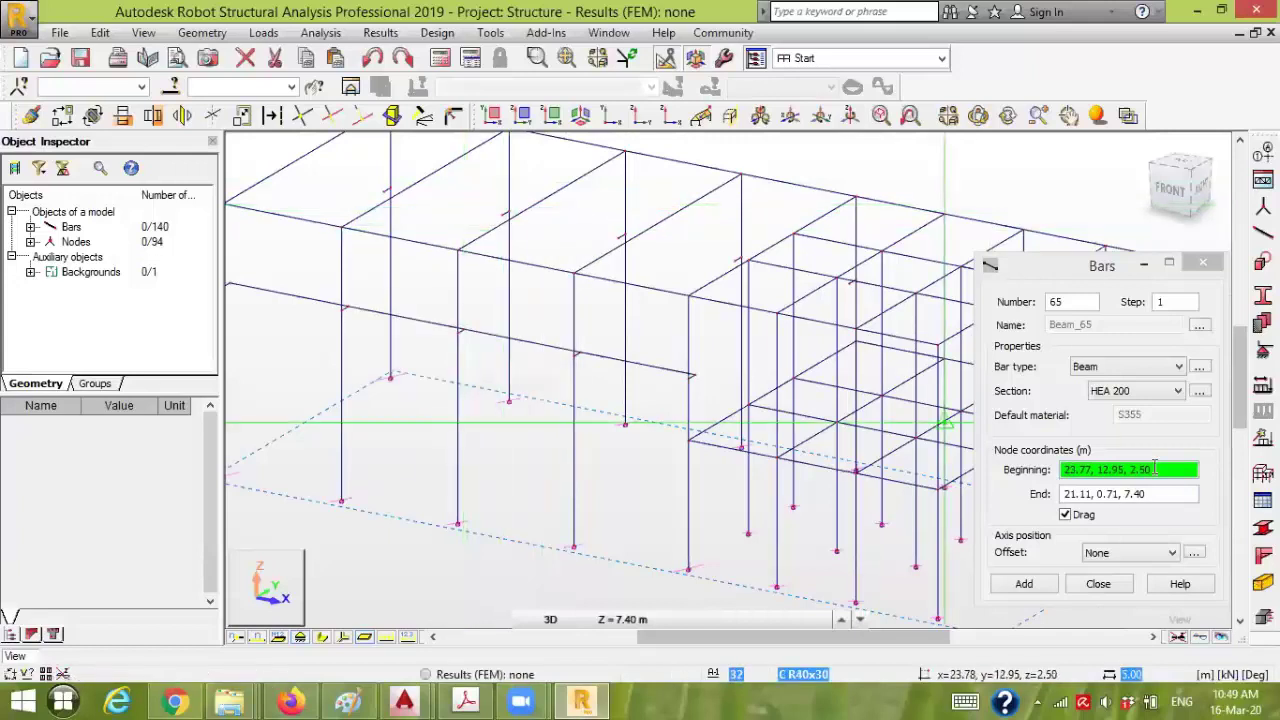
- Add the HEA 200 crane beams along the rear brackets from 0.30, 12.45, 7.40 to 20.02, 12.45, 7.40, and close the bar definition
middle_click_drag(371, 183, 355, 244)
scroll(355, 244, "up", 3)
left_click(385, 277)
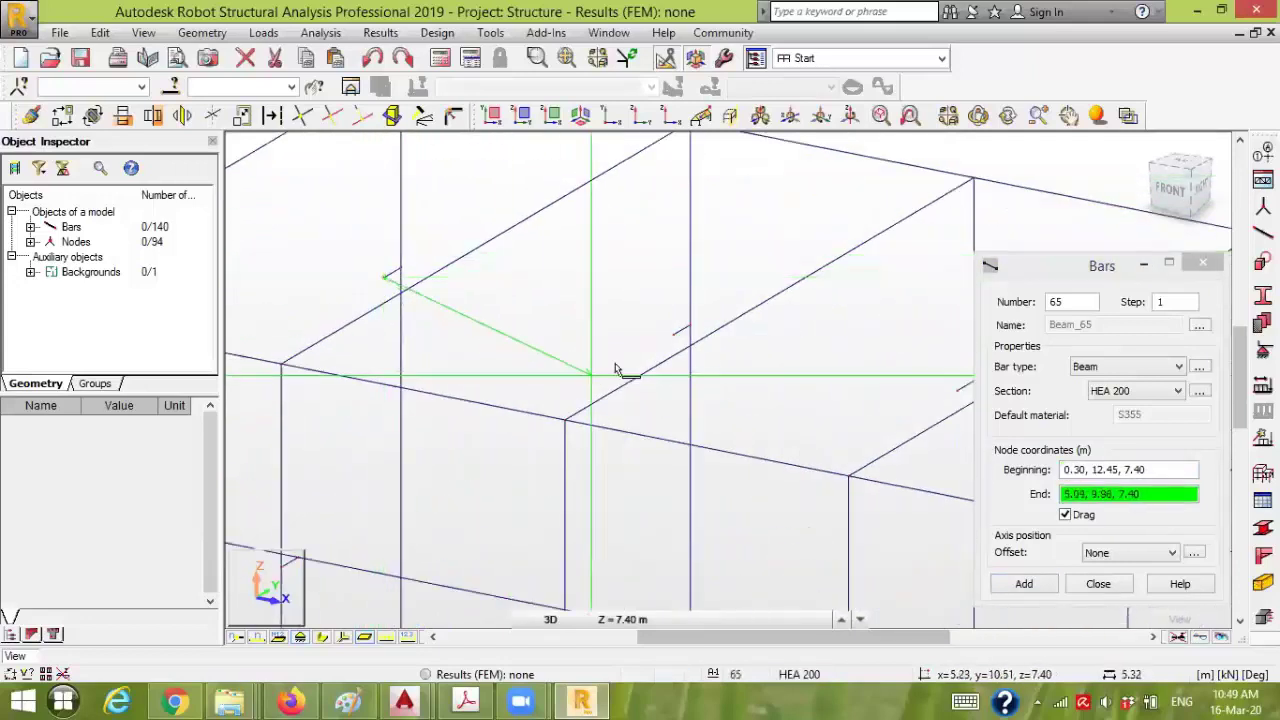
left_click(675, 336)
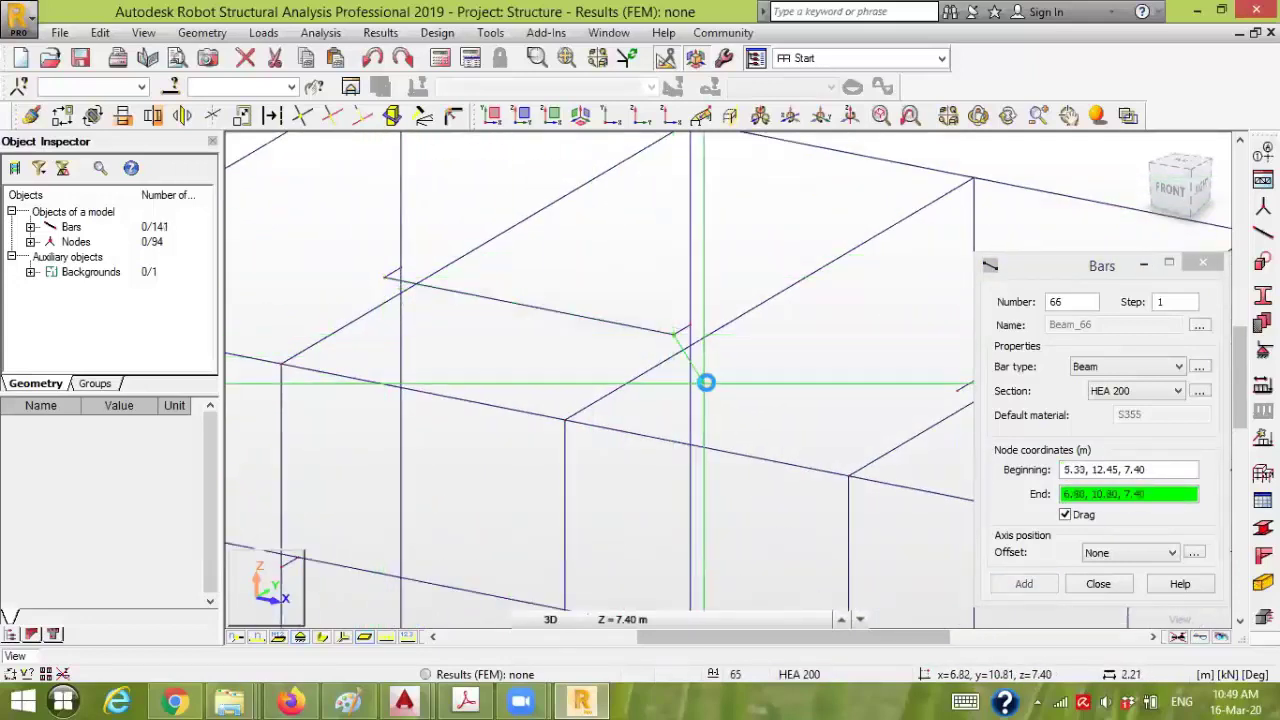
middle_click_drag(594, 371, 733, 354)
left_click(686, 365)
left_click(679, 337)
left_click(731, 352)
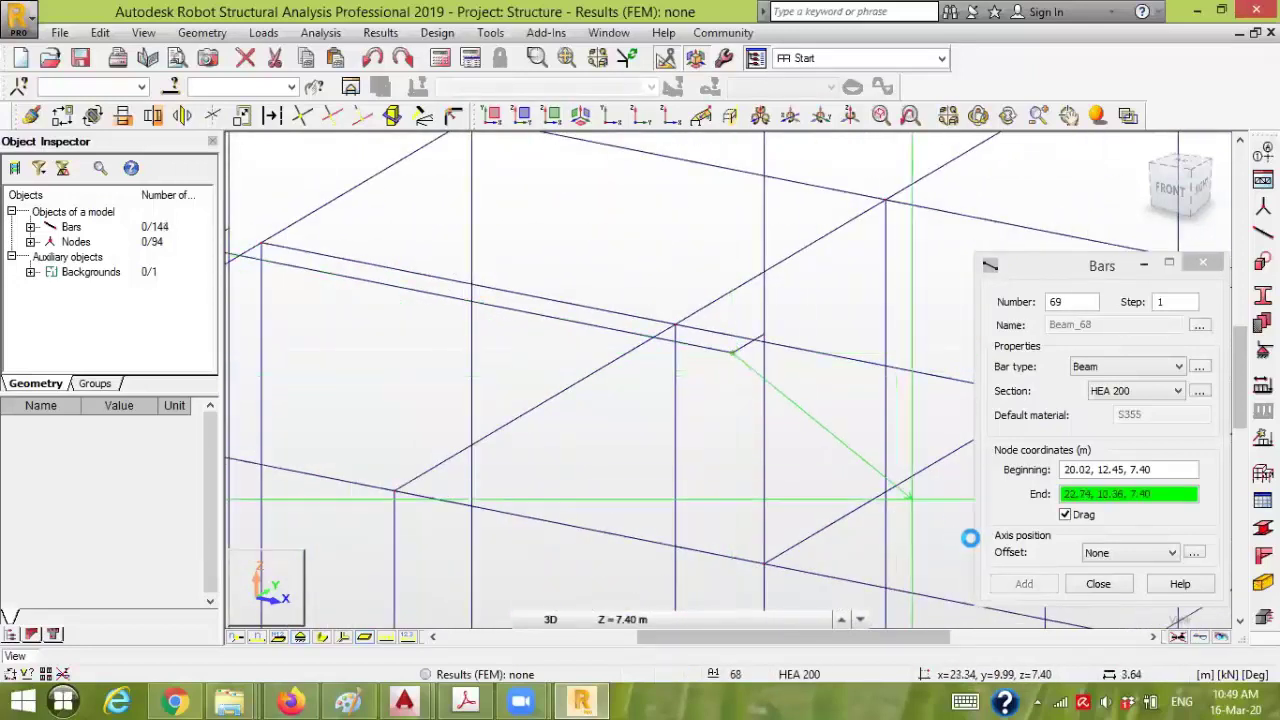
left_click(1098, 583)
- Display the section shapes to examine the crane beams and their brackets, and return to the line display of the whole frame
middle_click_drag(1011, 580, 836, 415)
scroll(836, 415, "down", 5)
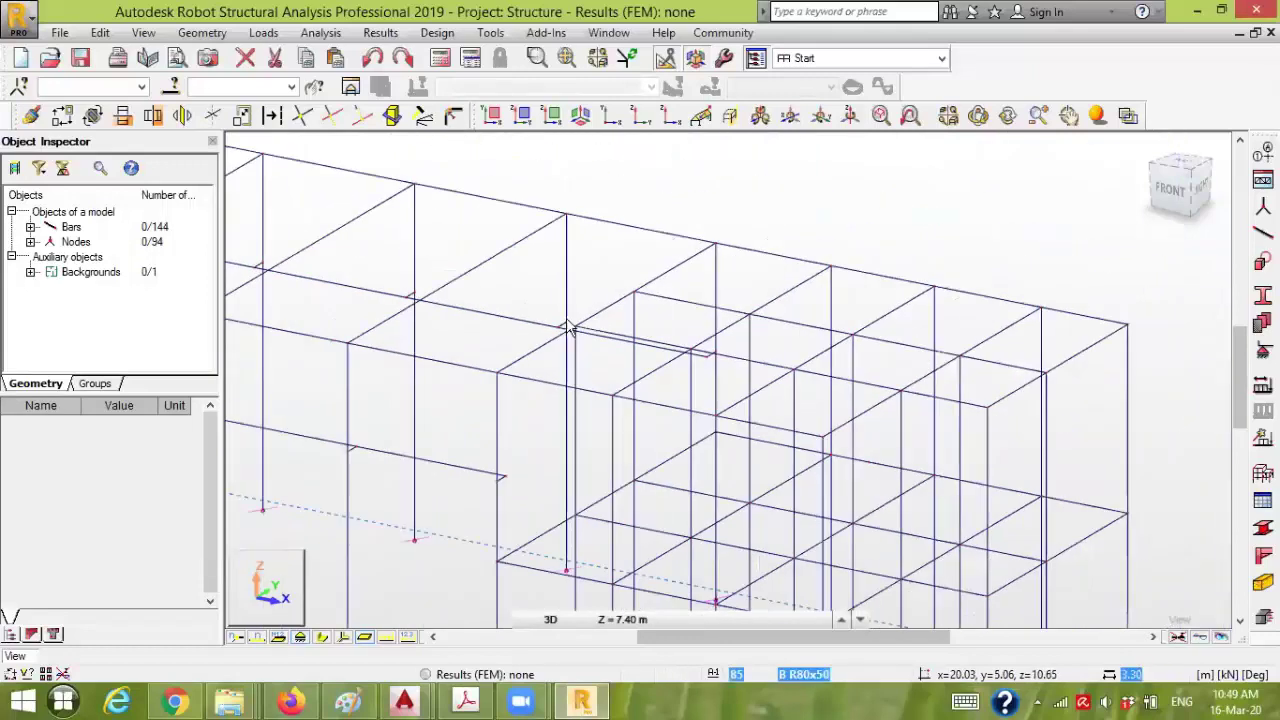
left_click(338, 638)
scroll(487, 447, "up", 5)
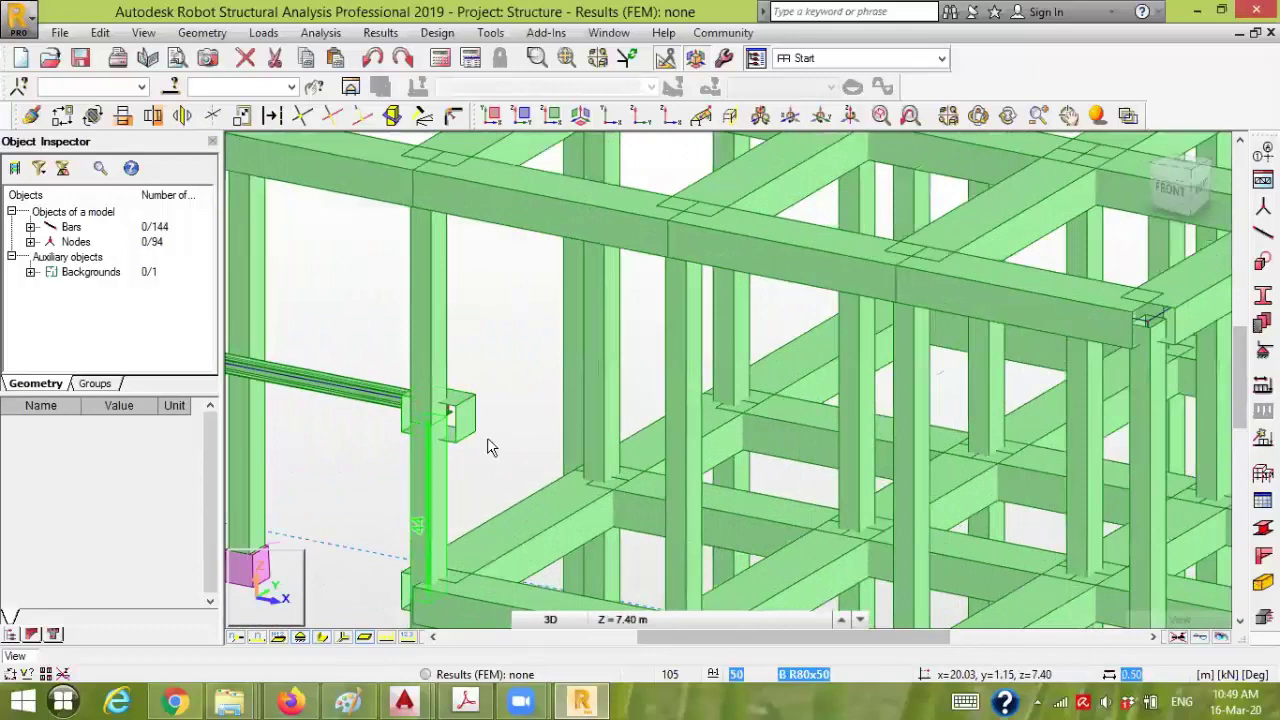
scroll(487, 447, "down", 6)
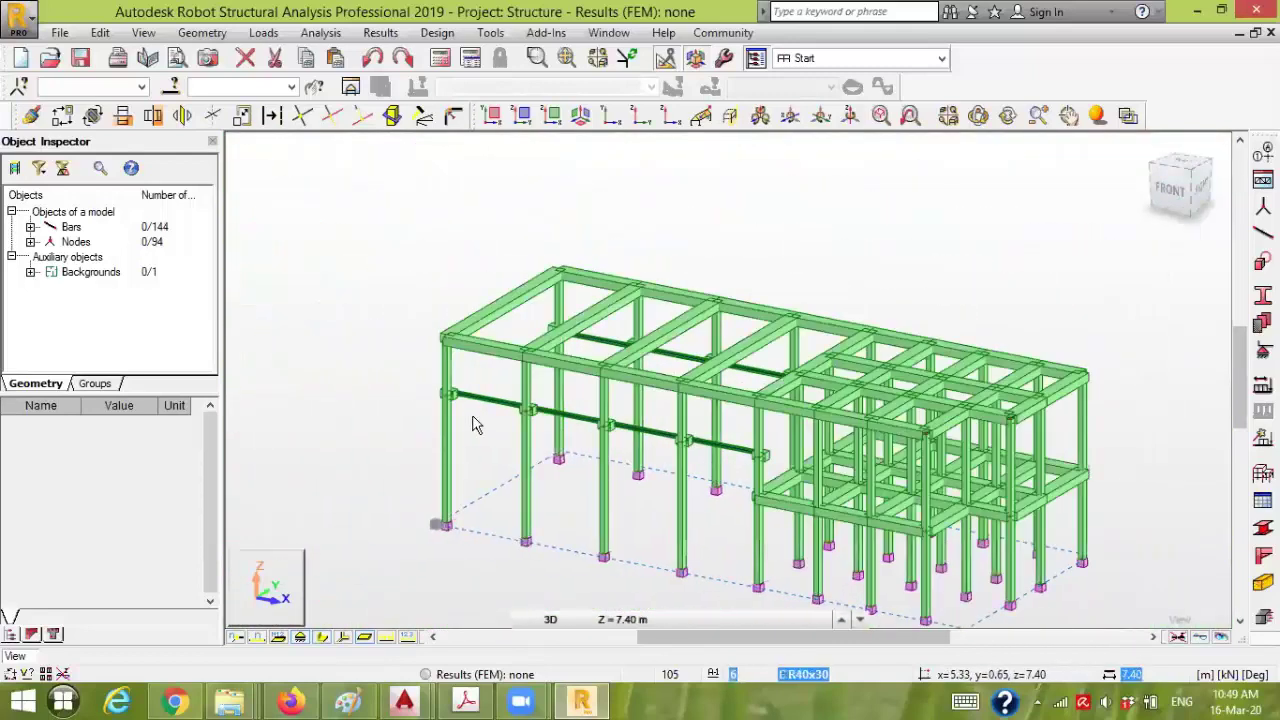
scroll(476, 424, "up", 6)
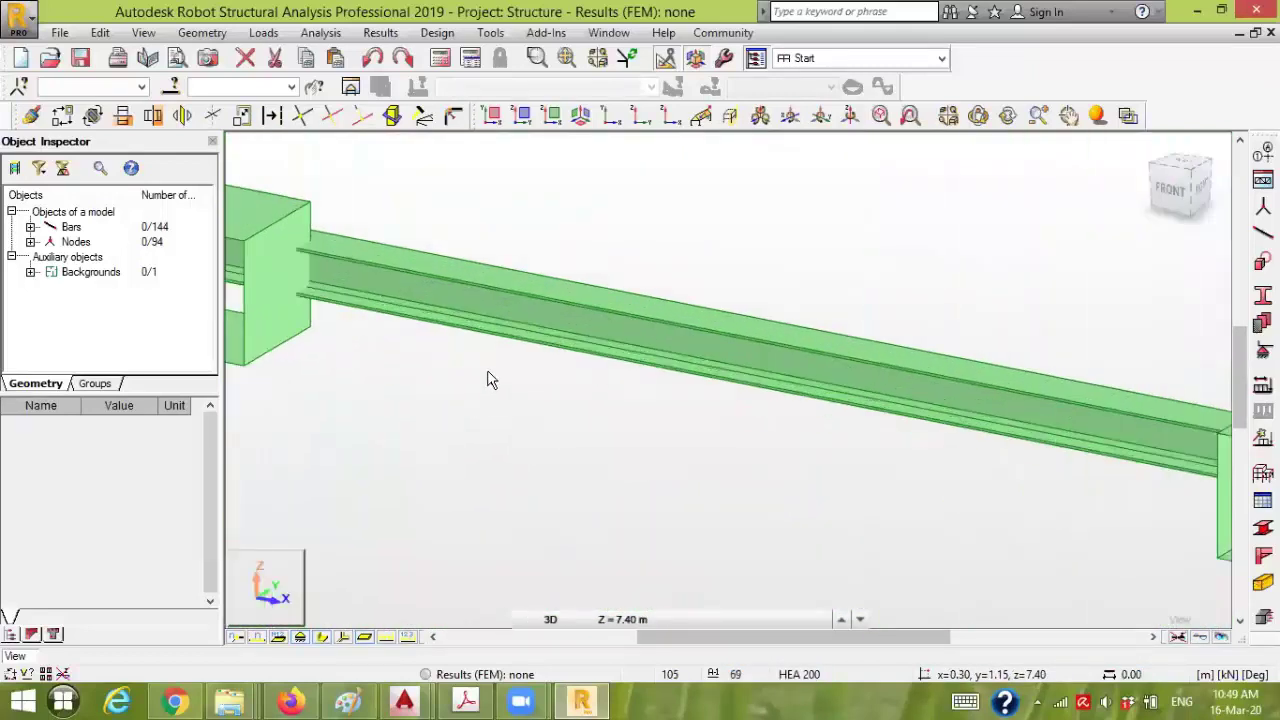
scroll(495, 375, "up", 2)
left_click(658, 278)
key("Escape")
scroll(570, 465, "down", 3)
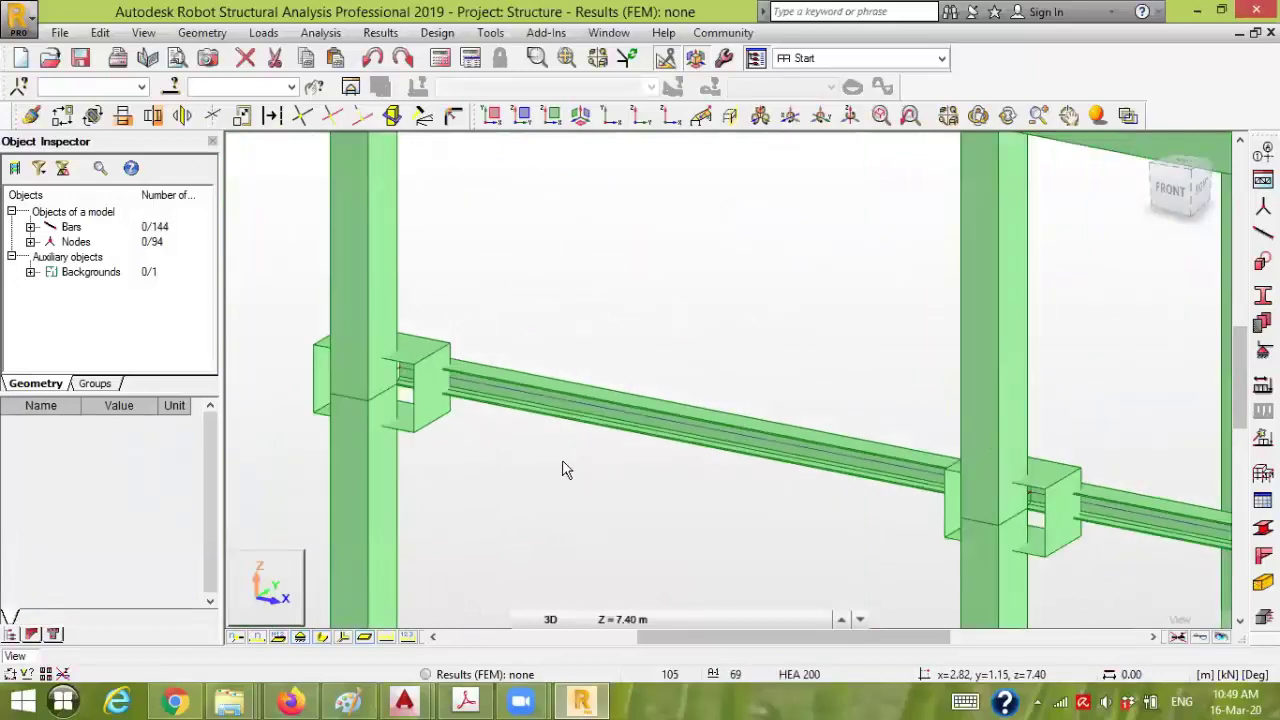
scroll(565, 470, "down", 4)
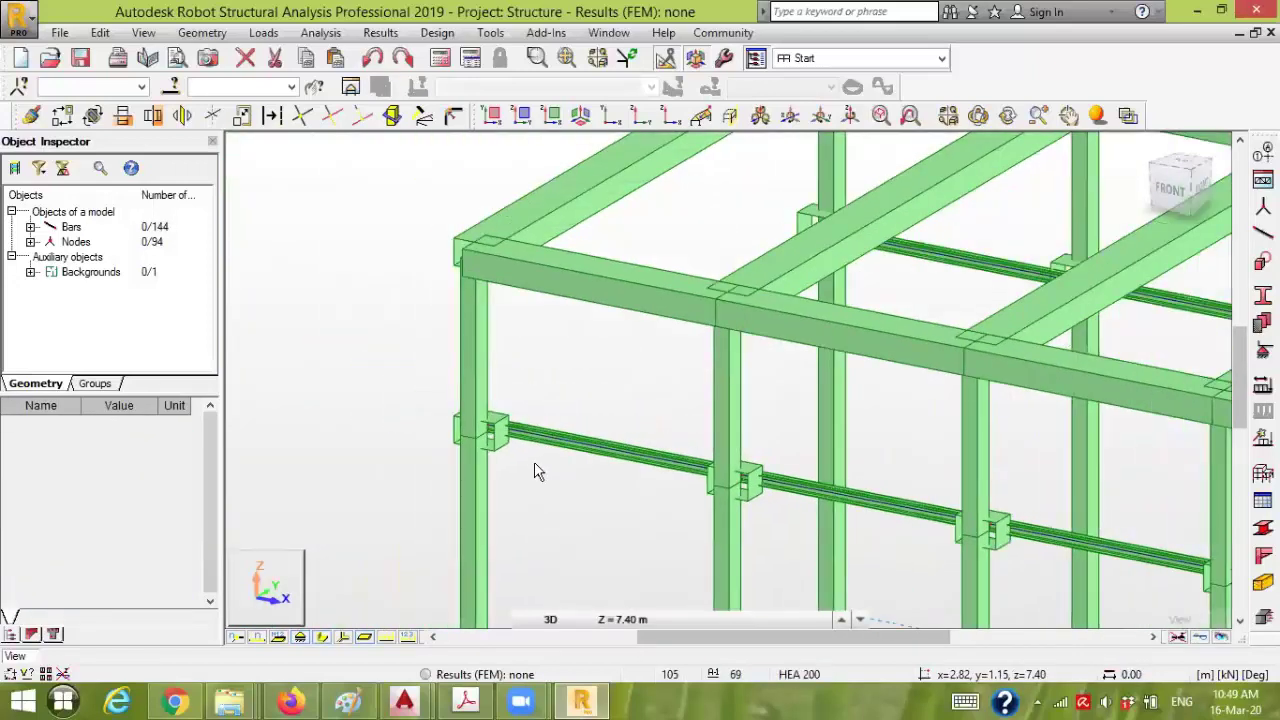
scroll(535, 470, "down", 2)
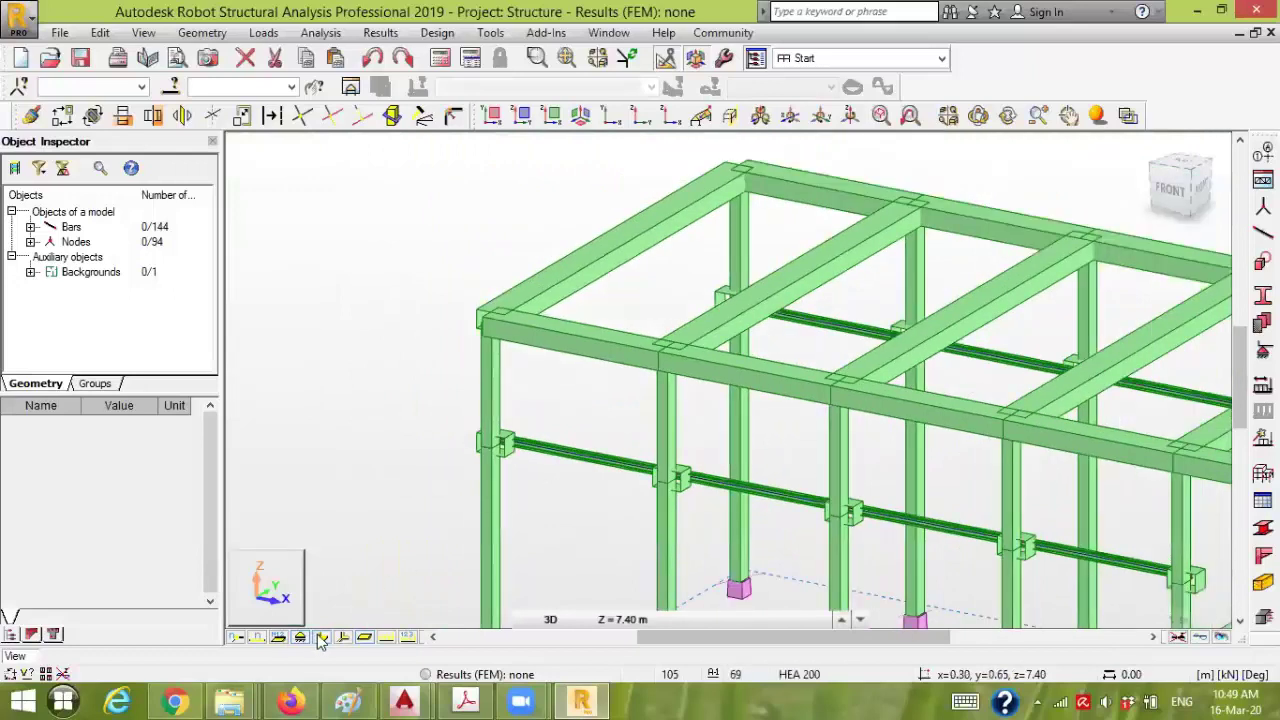
left_click(321, 637)
scroll(350, 485, "down", 4)
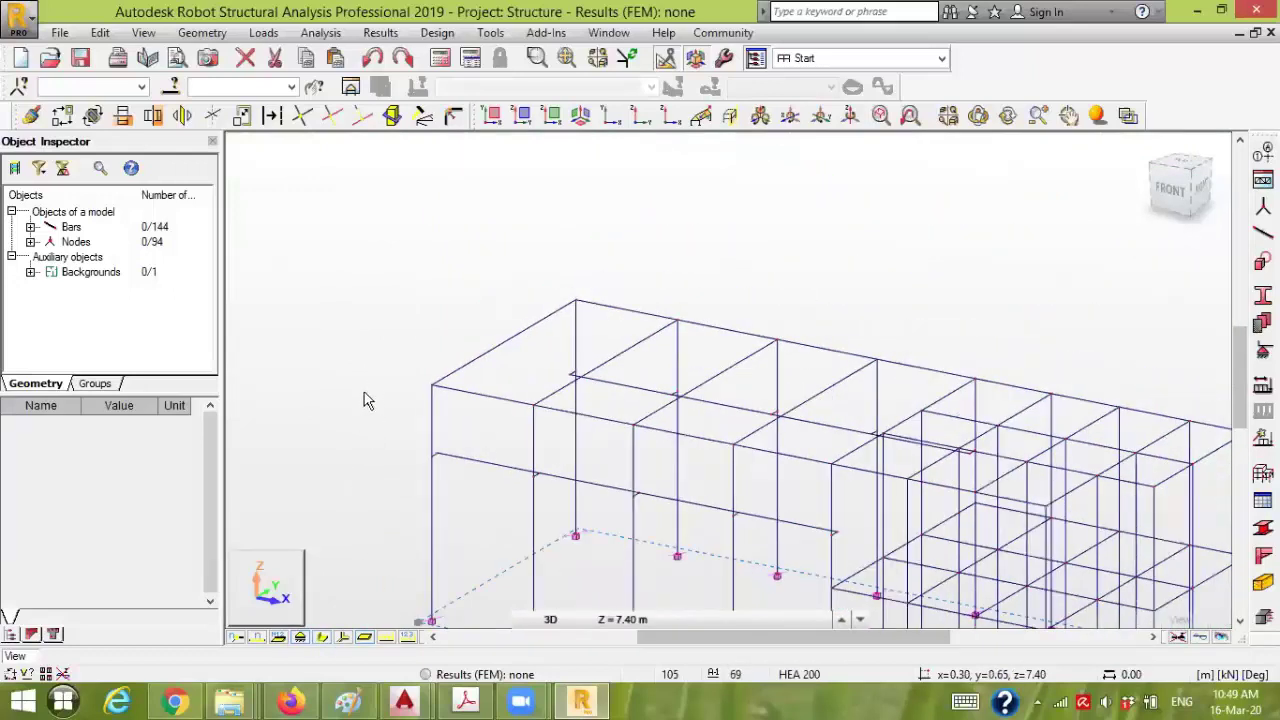
scroll(360, 437, "down", 3)
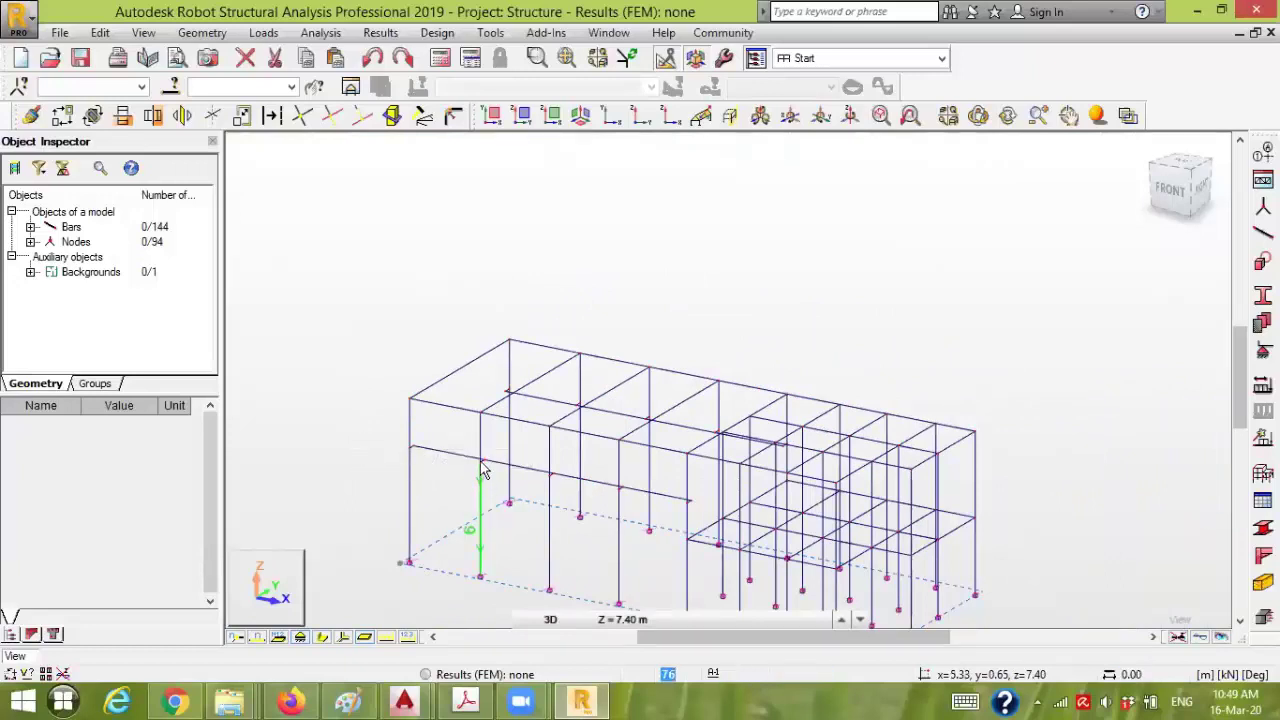
middle_click_drag(368, 402, 352, 307)
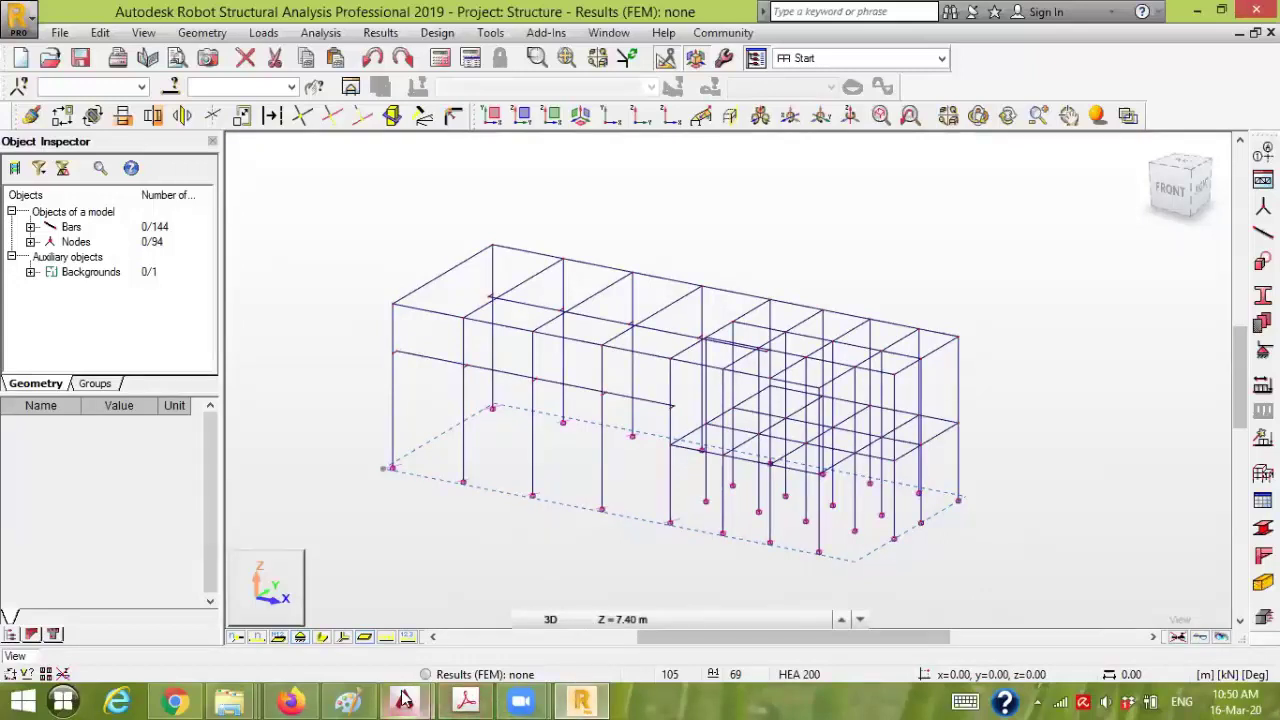
- Switch to the RC3_Project_Plans drawing in AutoCAD and examine the columns and crane brackets along axis 1
mouse_move(404, 700)
left_click(380, 638)
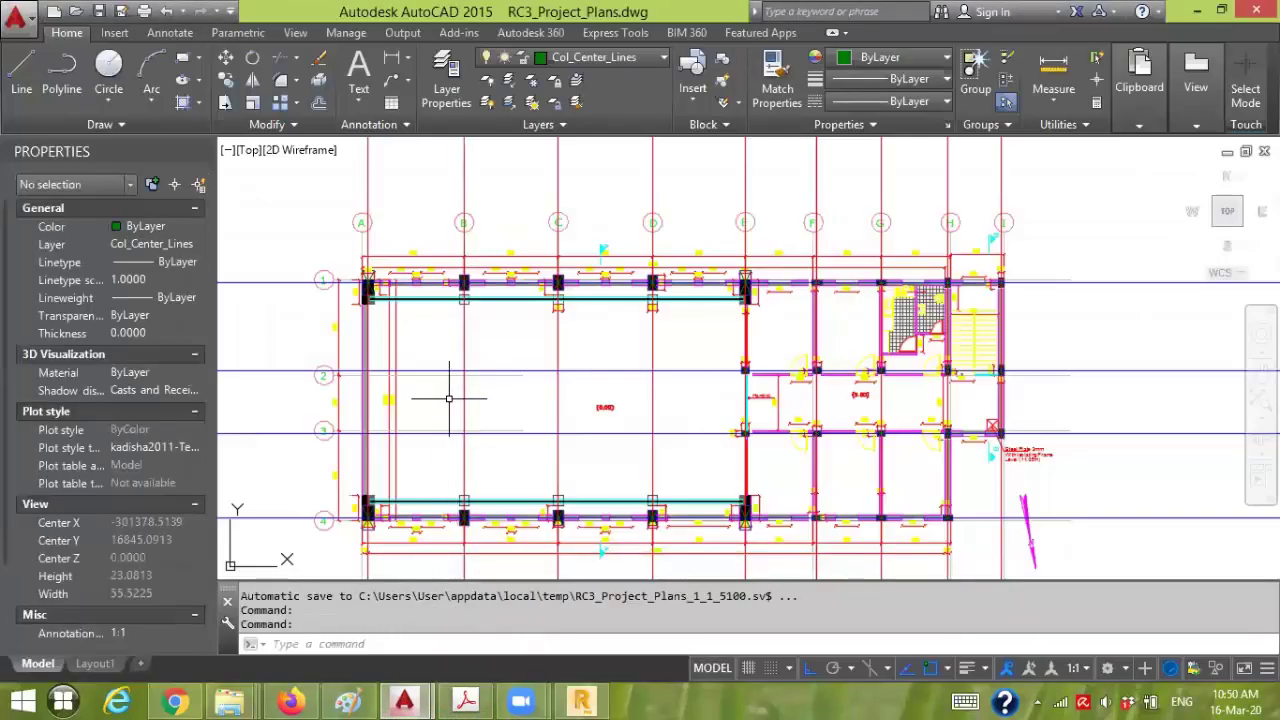
scroll(459, 362, "up", 6)
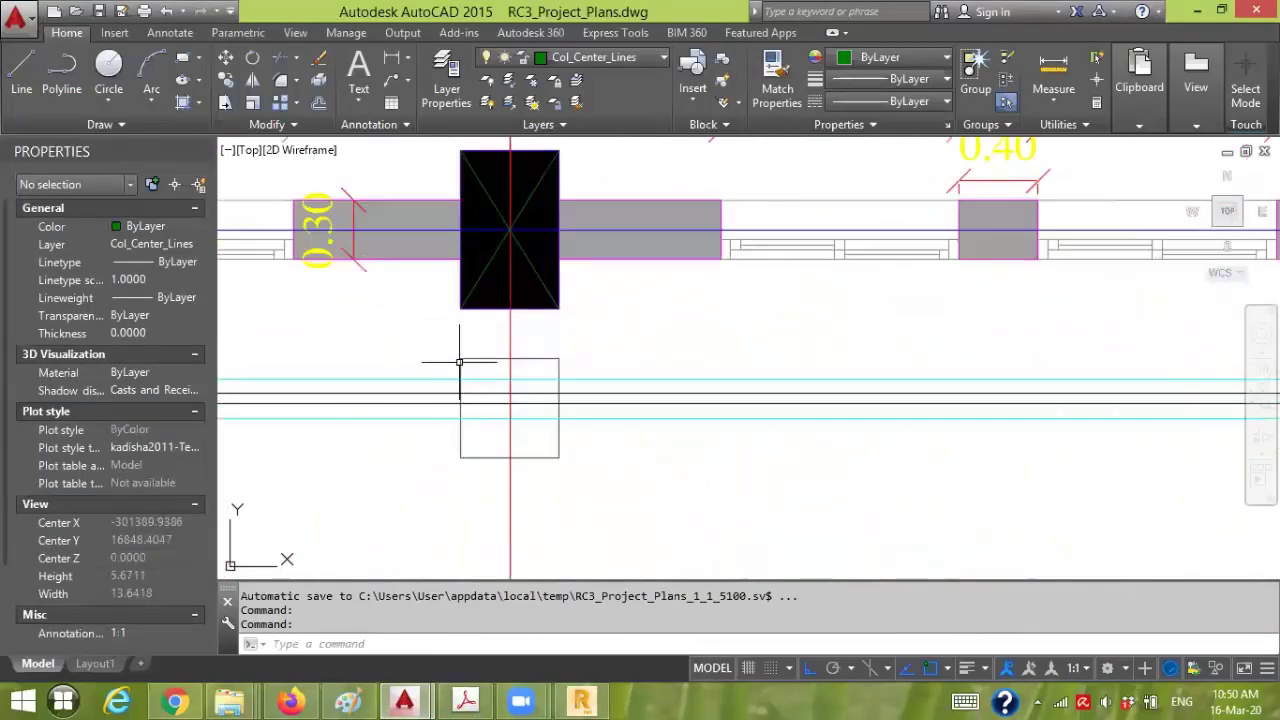
scroll(463, 345, "down", 2)
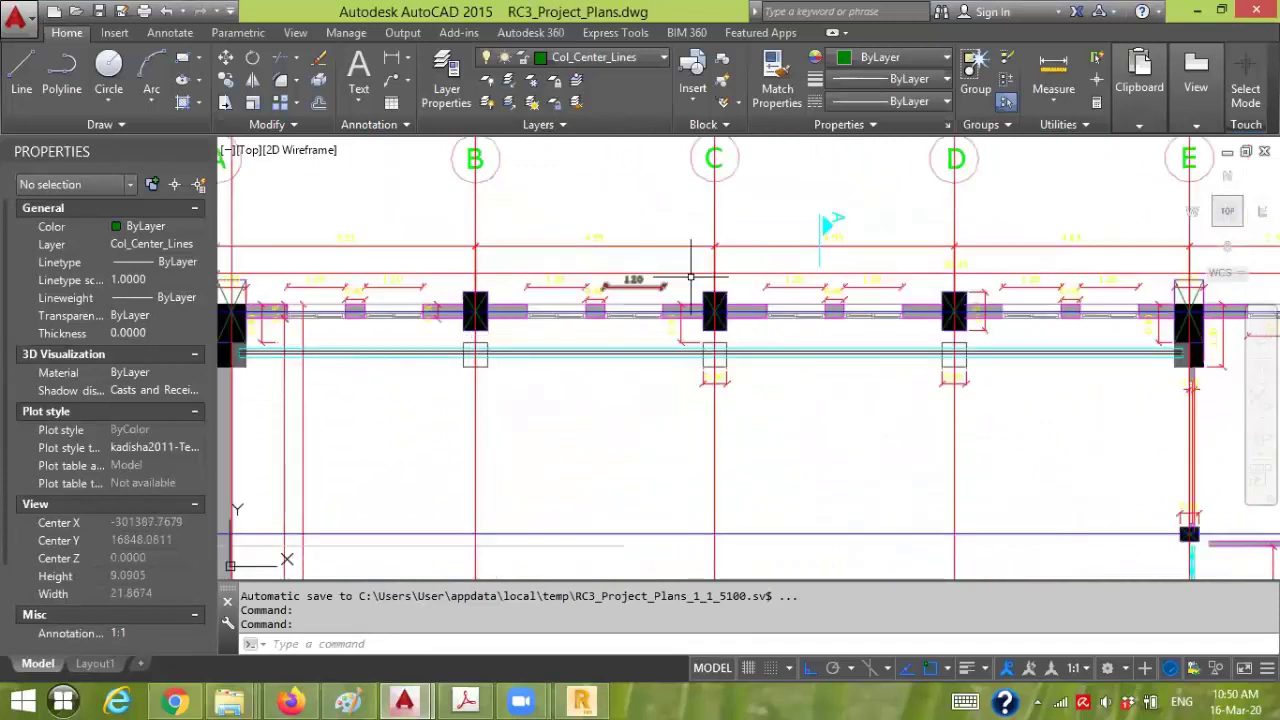
scroll(743, 394, "up", 4)
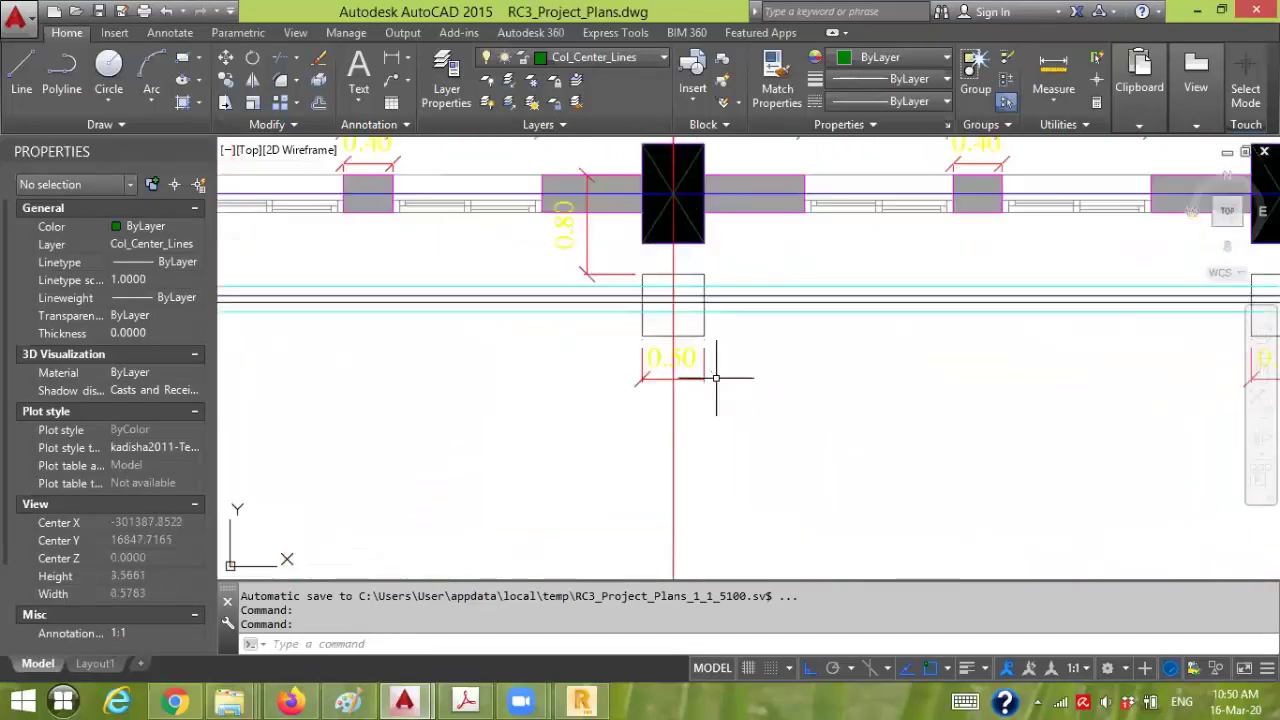
scroll(716, 378, "up", 2)
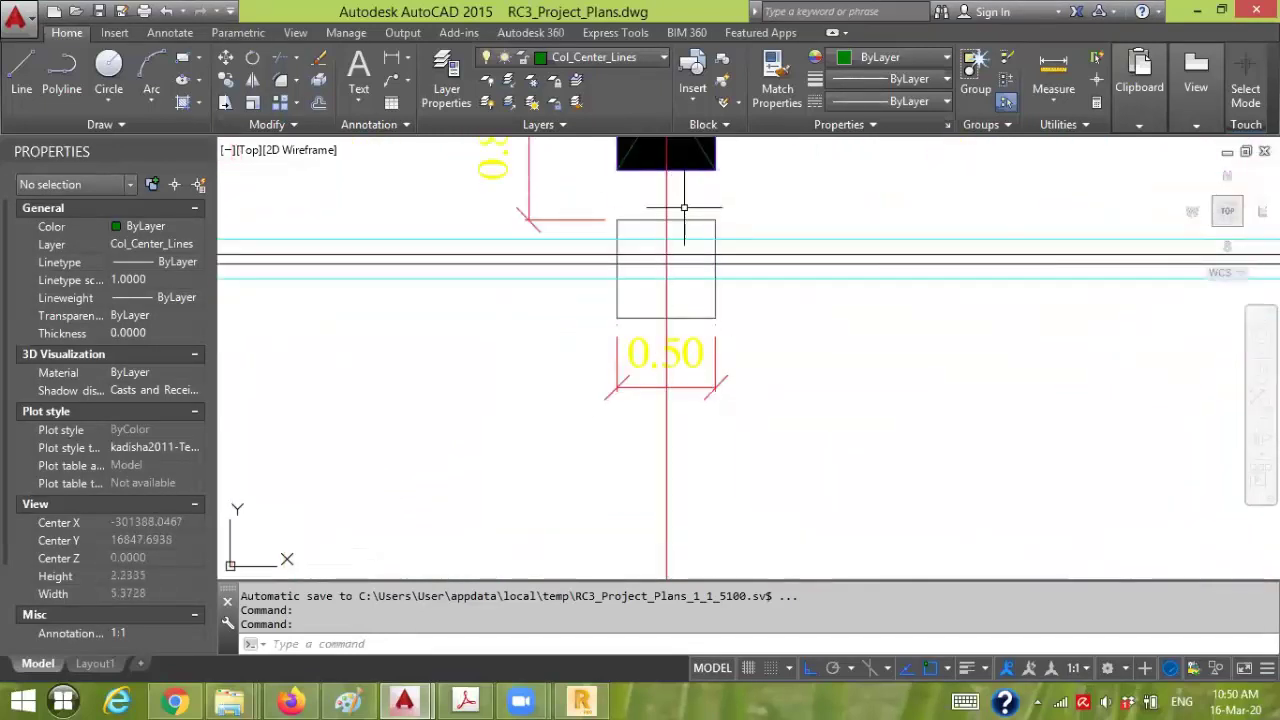
scroll(684, 208, "down", 4)
scroll(687, 268, "down", 4)
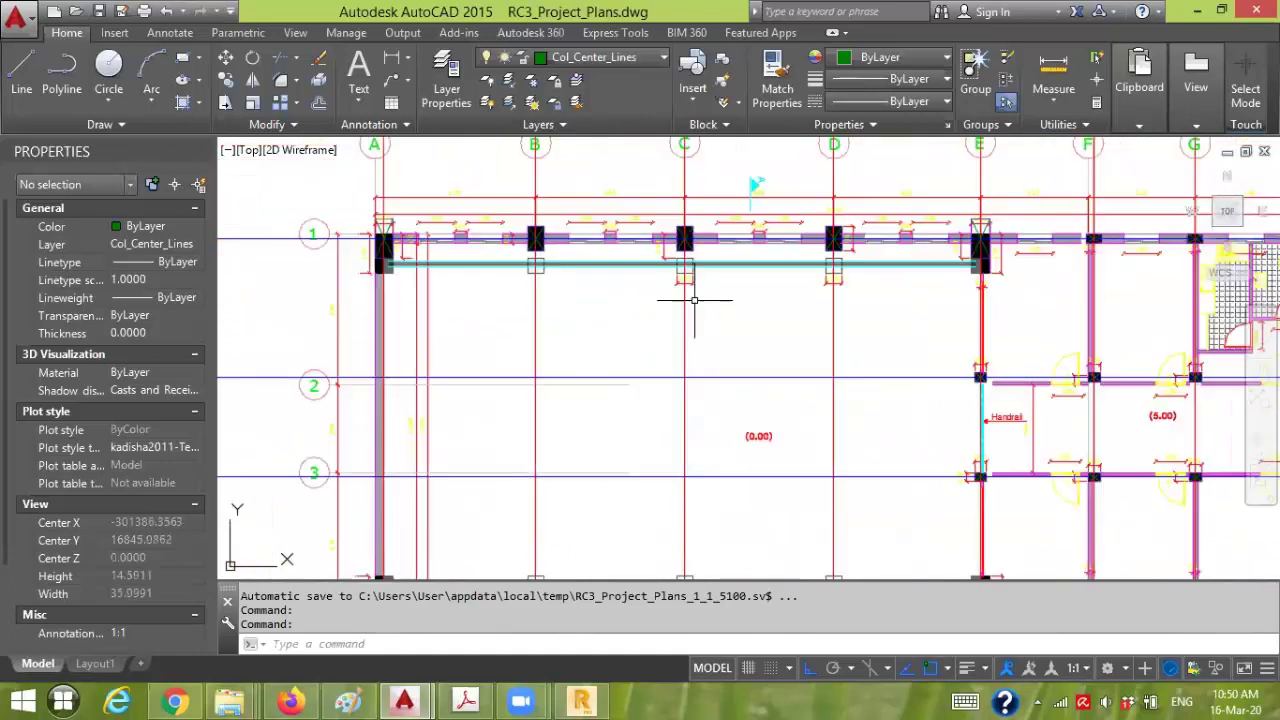
scroll(673, 331, "down", 4)
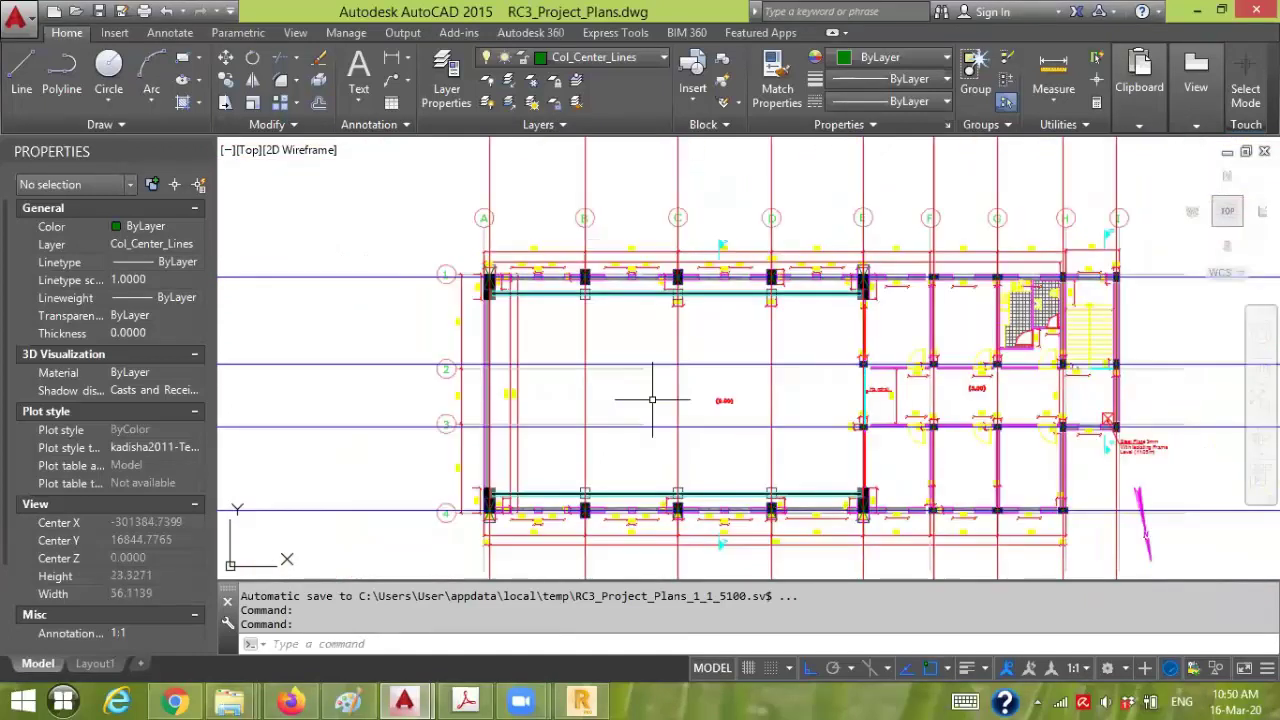
- Switch back to Robot and review the crane-hall columns and brackets with section shapes shown, then hide the shapes again
left_click(581, 700)
scroll(440, 362, "up", 2)
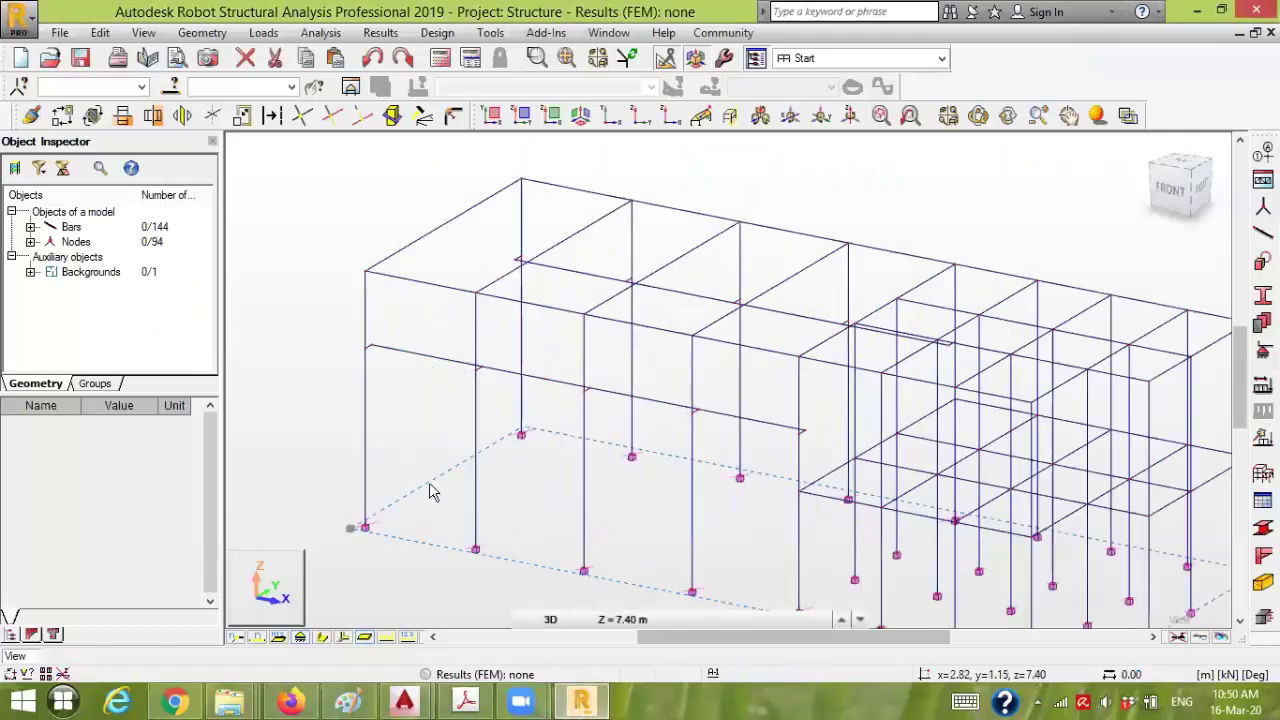
left_click(322, 637)
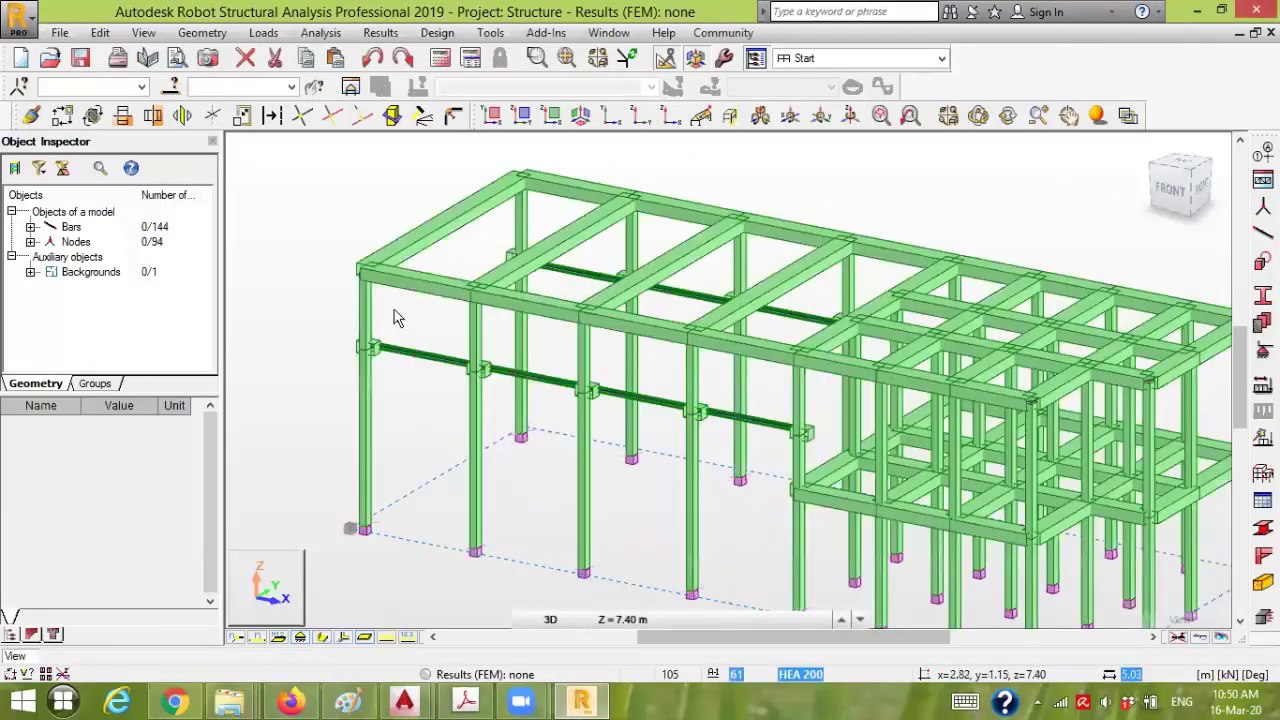
scroll(386, 332, "up", 5)
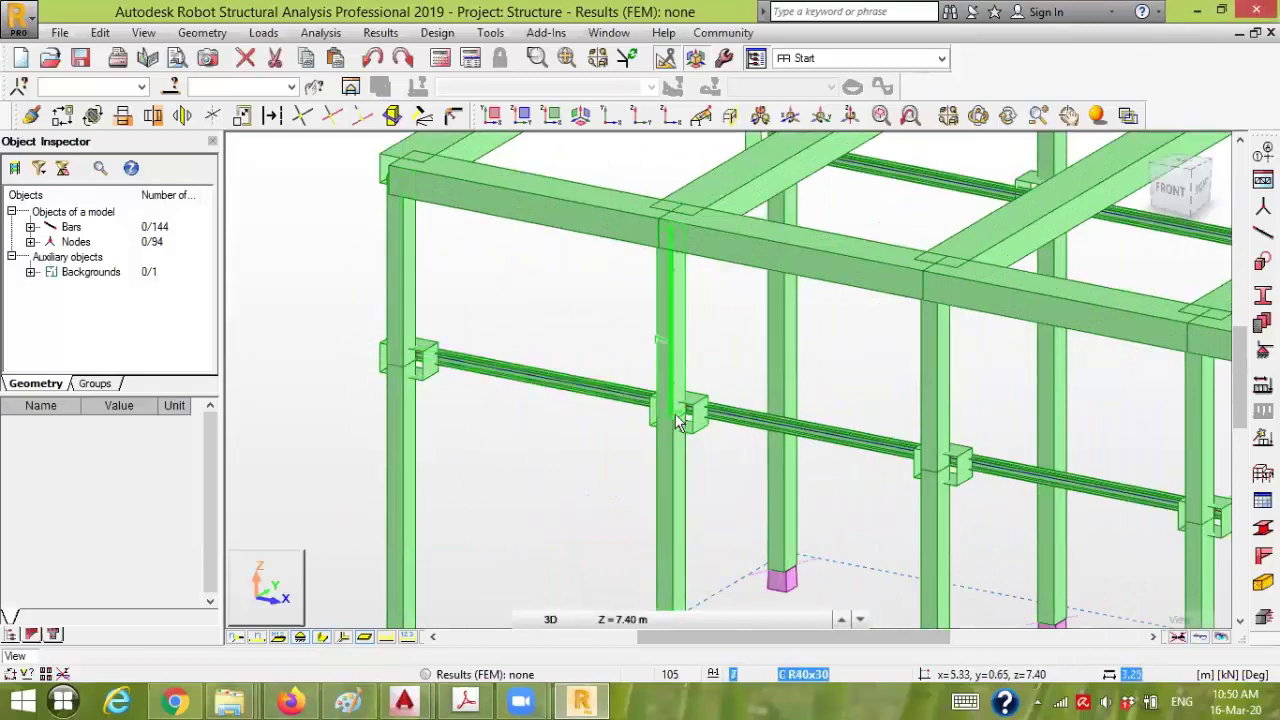
scroll(697, 423, "down", 3)
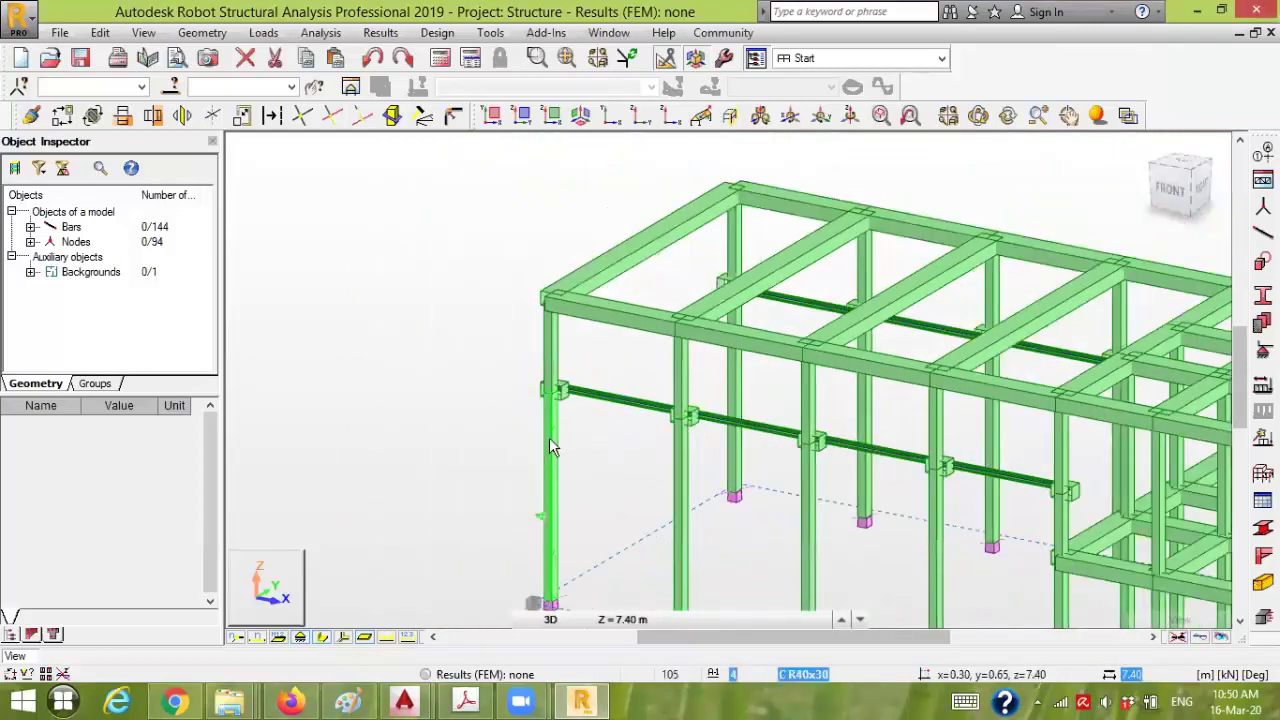
left_click(322, 638)
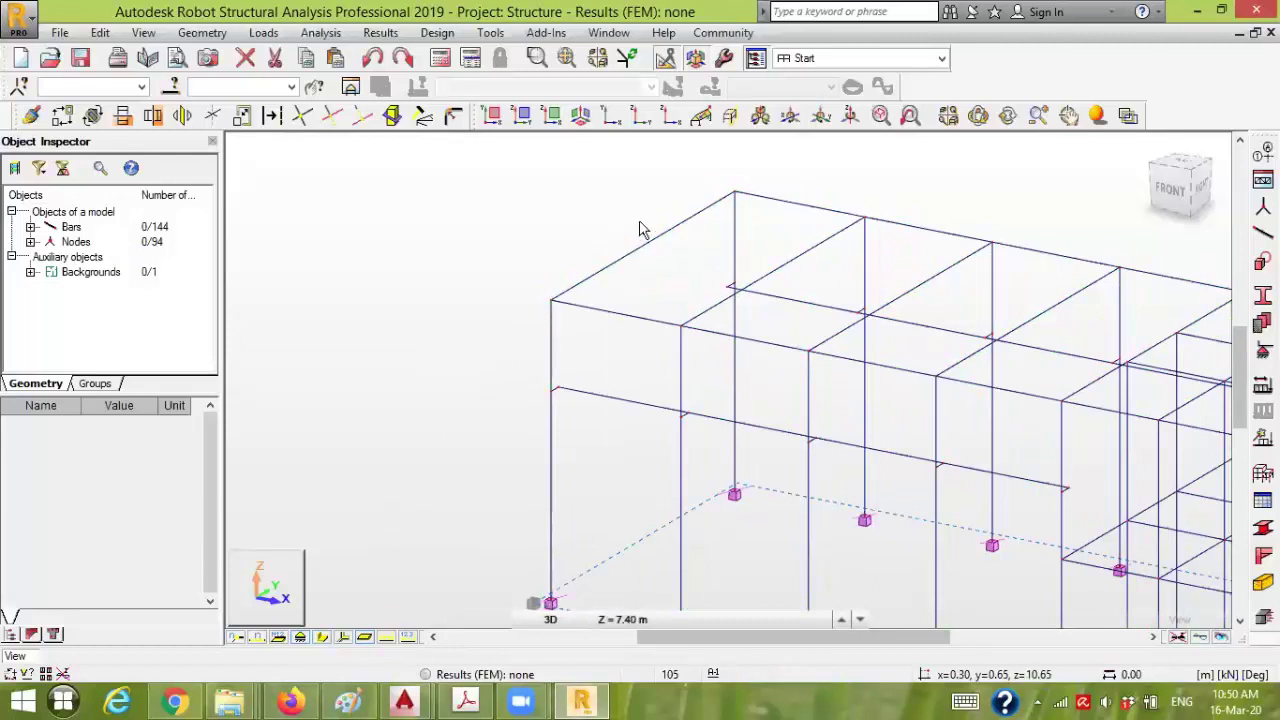
- In the top view, select the columns at the crane hall's two rear corners
left_click(614, 120)
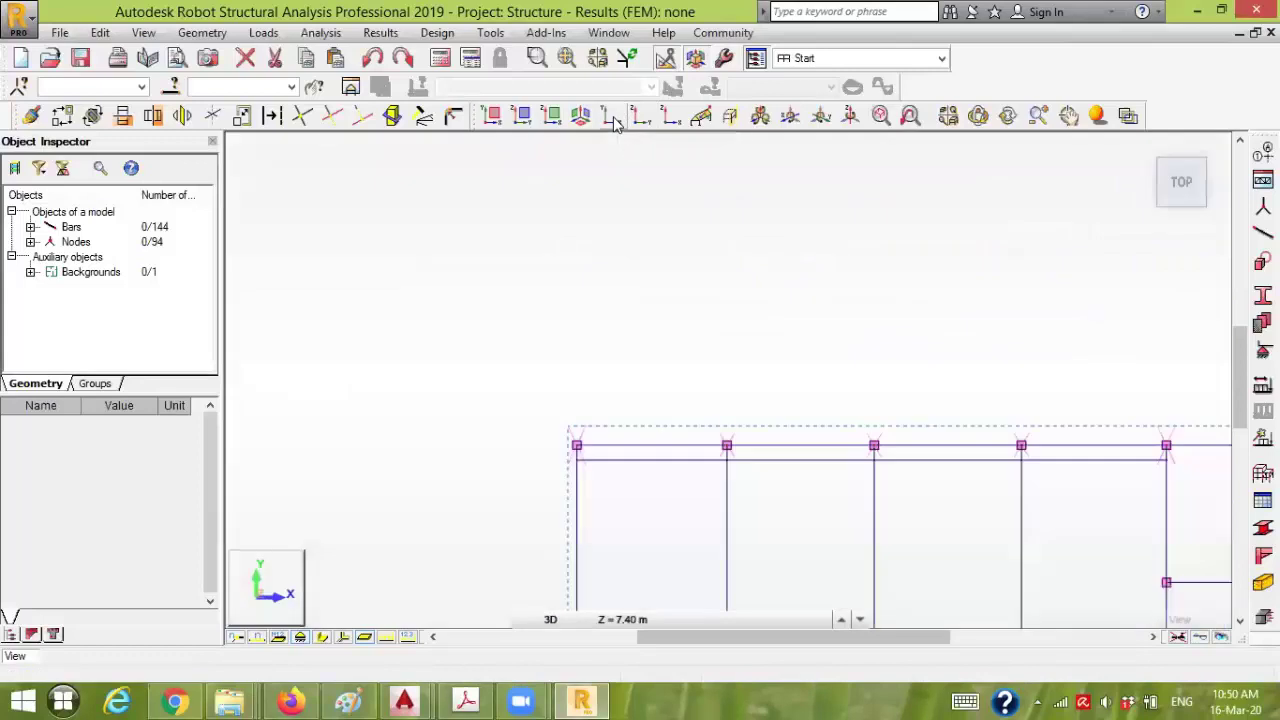
middle_click_drag(600, 394, 456, 175)
scroll(463, 229, "up", 5)
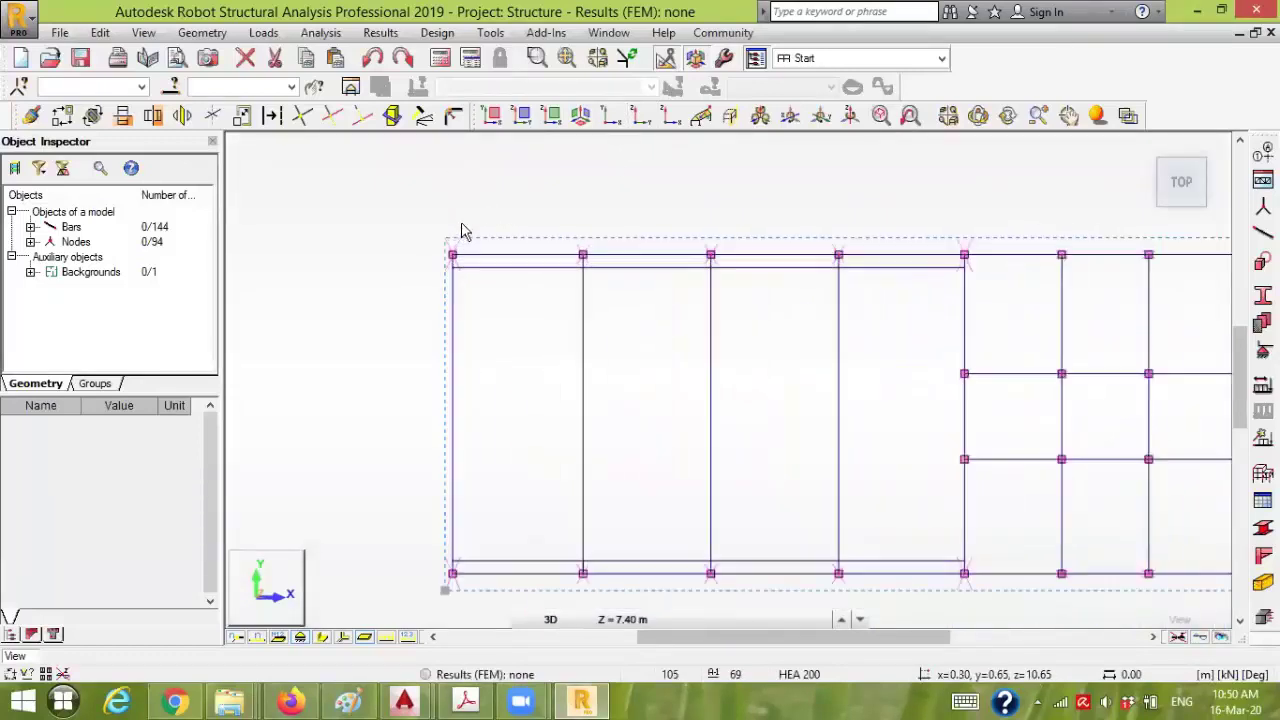
left_click_drag(407, 322, 523, 223)
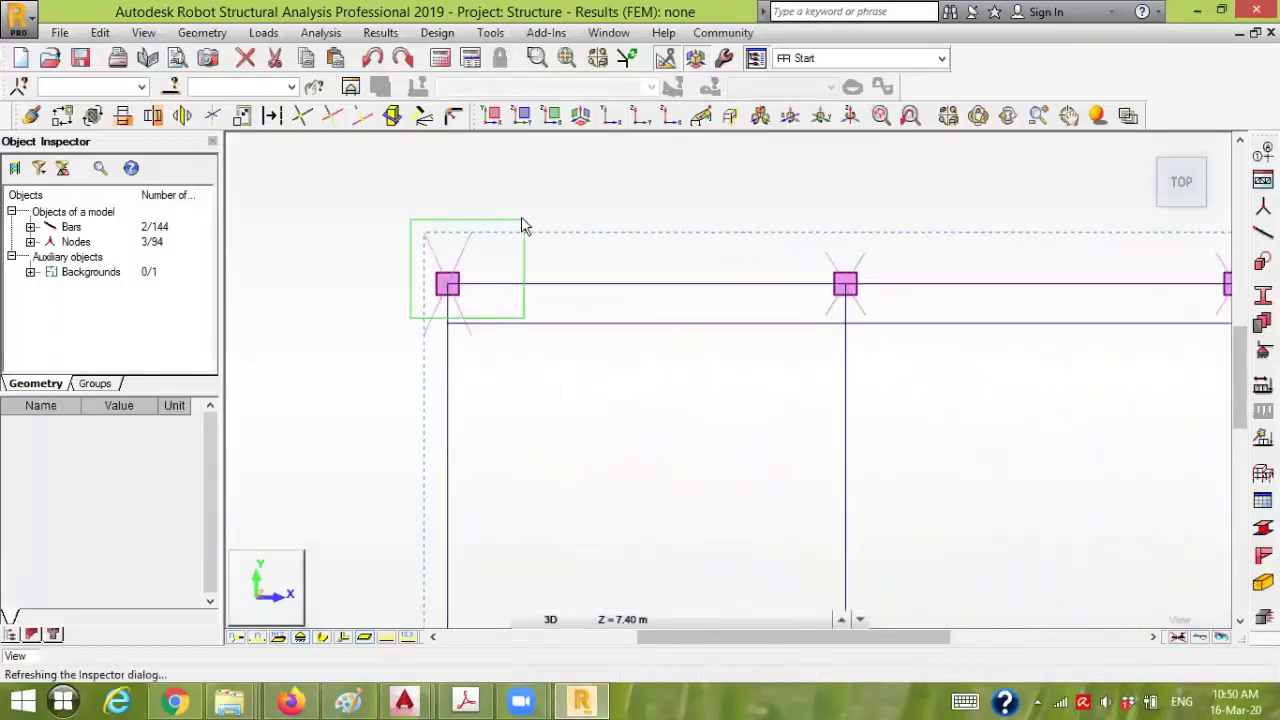
scroll(350, 302, "down", 2)
scroll(350, 302, "down", 3)
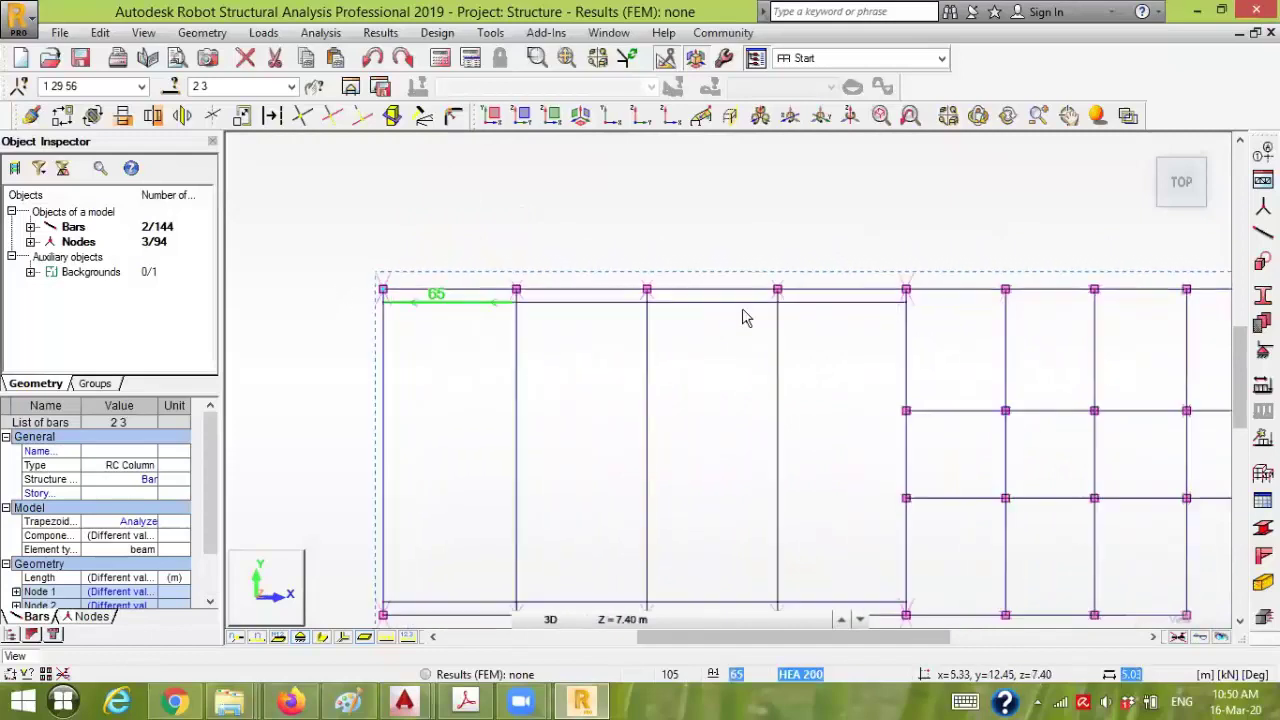
scroll(946, 318, "up", 4)
scroll(946, 318, "up", 1)
left_click_drag(987, 224, 900, 294)
scroll(814, 391, "down", 4)
- Add the columns at the crane hall's two front corners to the current selection
middle_click_drag(808, 469, 803, 194)
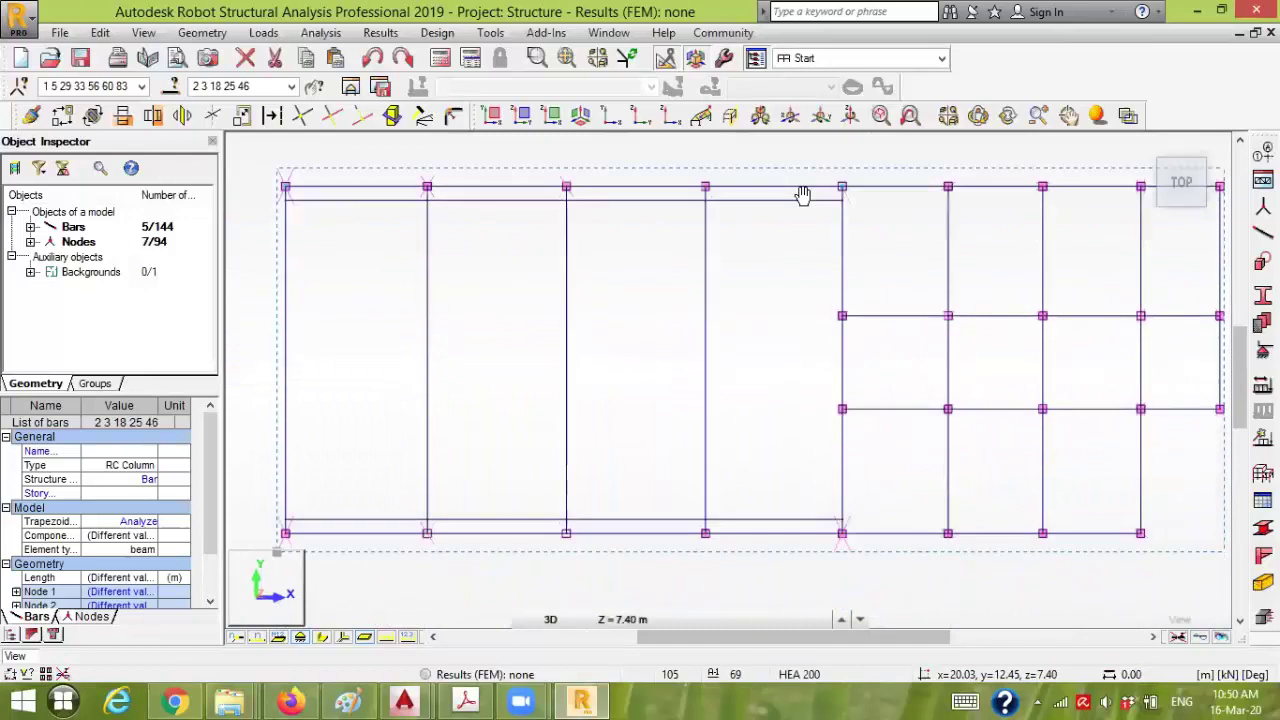
scroll(840, 480, "up", 3)
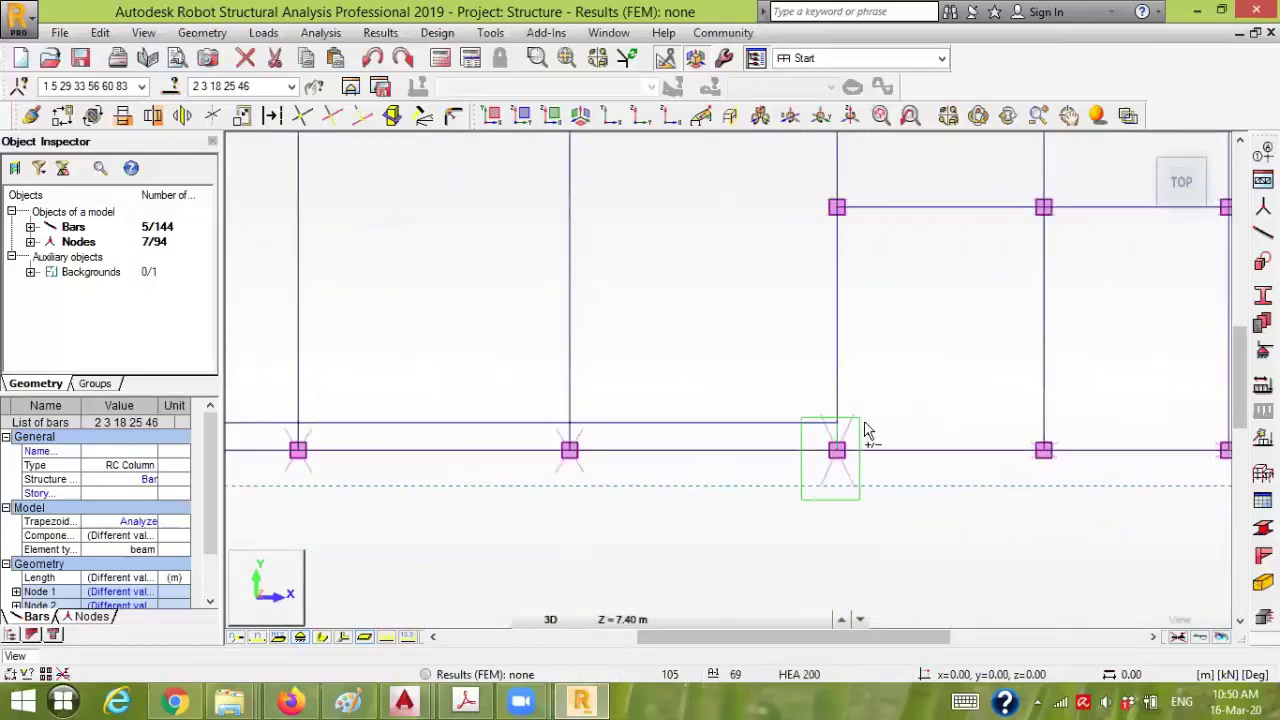
left_click_drag(871, 437, 789, 491)
scroll(723, 549, "down", 4)
middle_click_drag(618, 563, 880, 451)
scroll(646, 409, "up", 3)
mouse_move(500, 425)
left_mouse_down()
mouse_move(508, 408)
mouse_move(503, 434)
left_mouse_up()
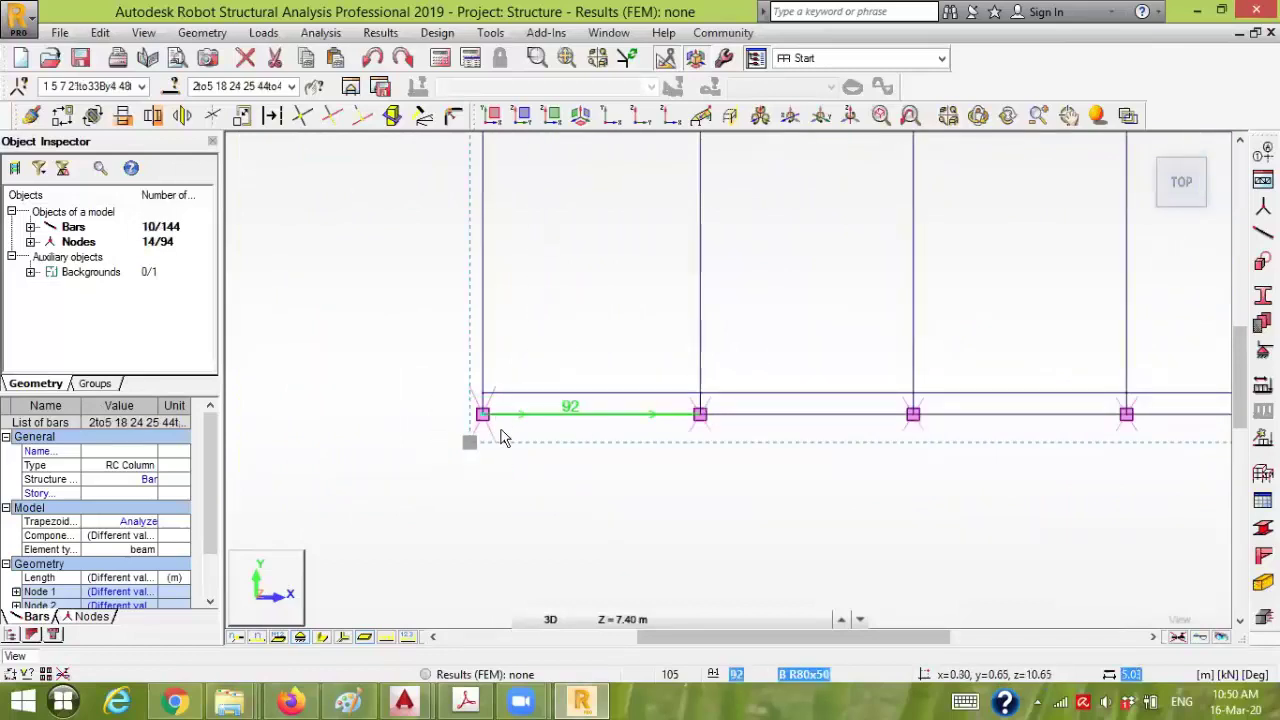
- Return to the 3D view of the frame and open the section definitions for the selected corner columns
left_click(580, 116)
scroll(531, 366, "down", 5)
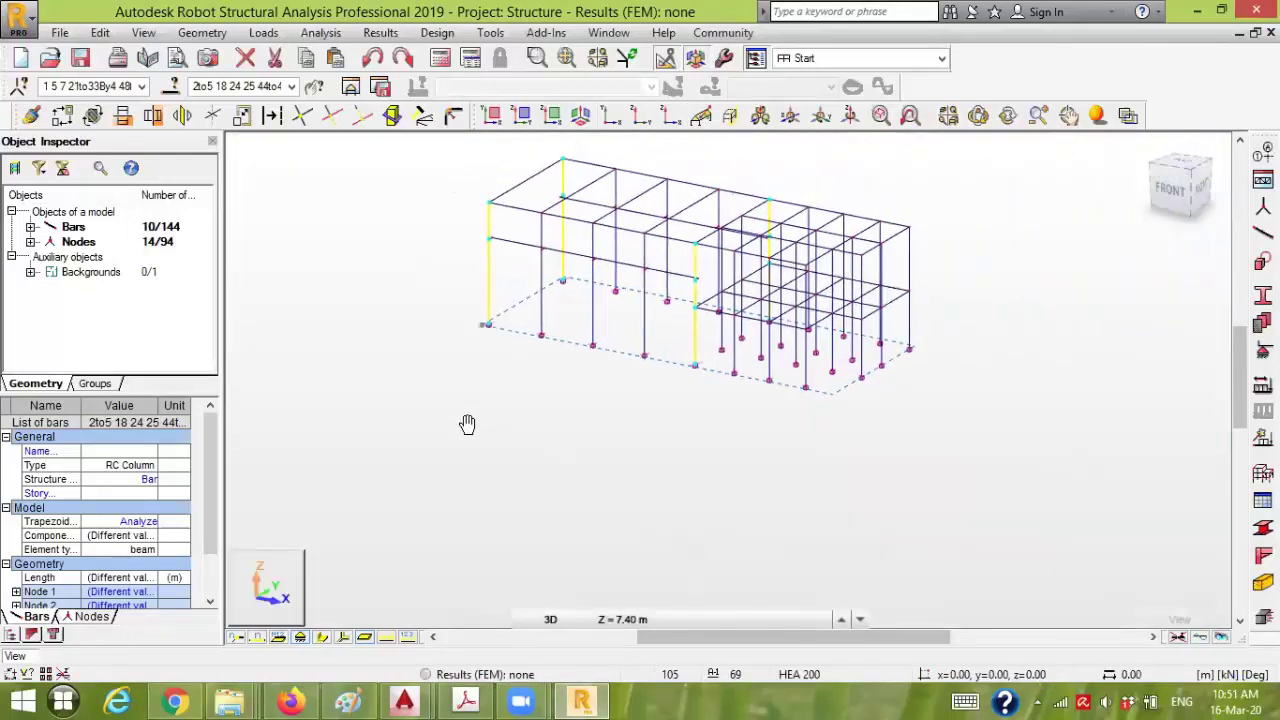
middle_click_drag(467, 424, 448, 467)
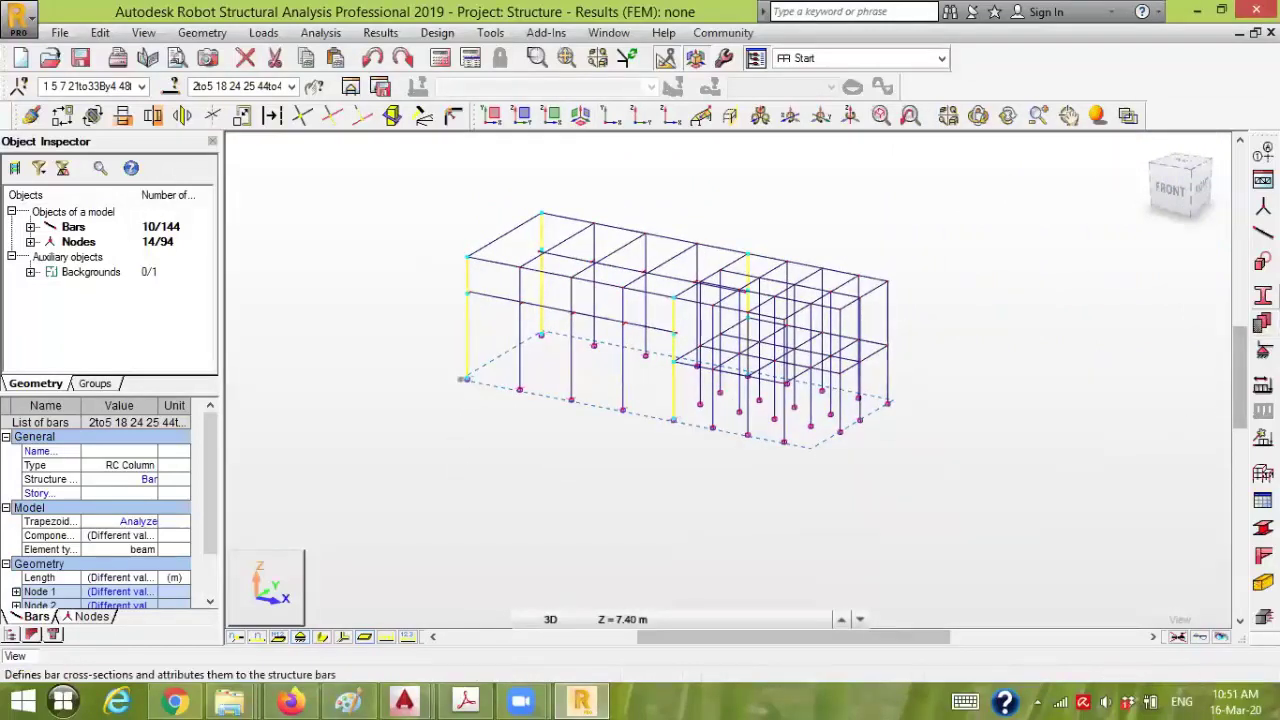
left_click(1262, 296)
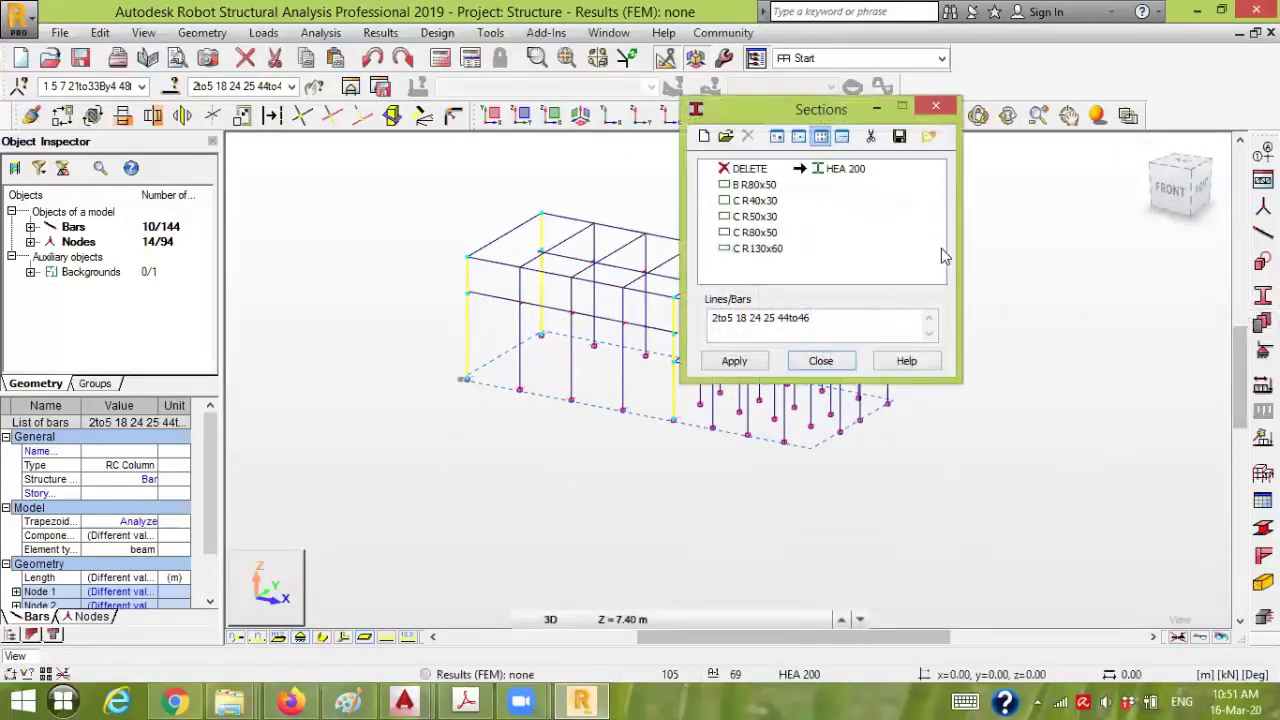